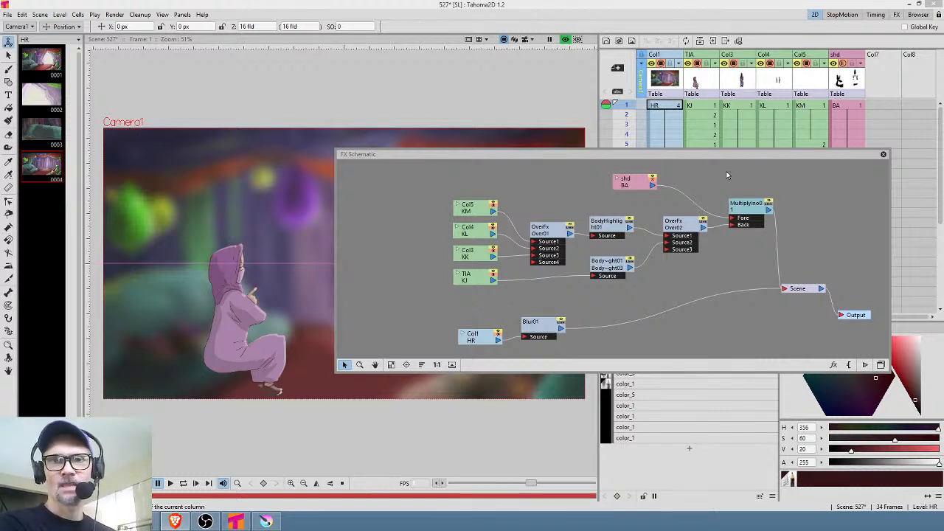
Delete the Blur01 effect between the Col1 background and the Scene node, and close the FX Schematic.
left_click_drag(439, 100, 450, 28)
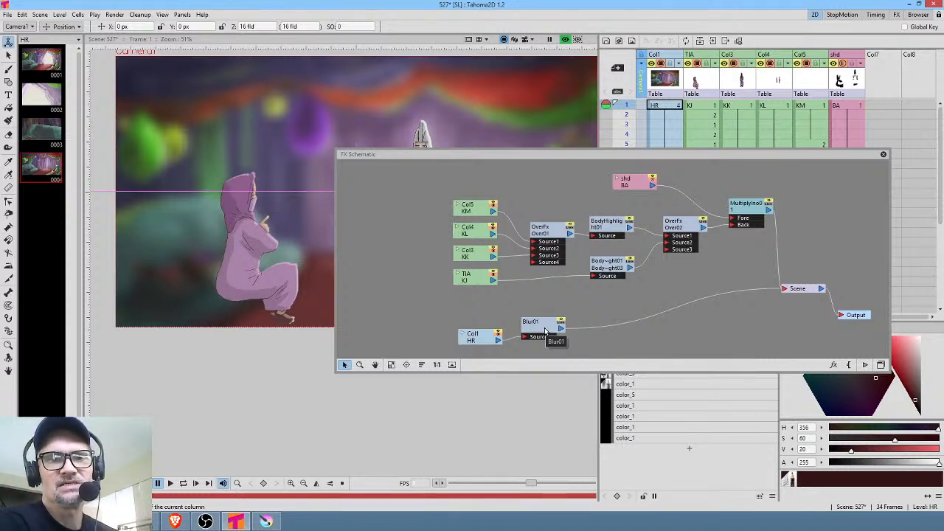
left_click_drag(545, 330, 559, 327)
key("Delete")
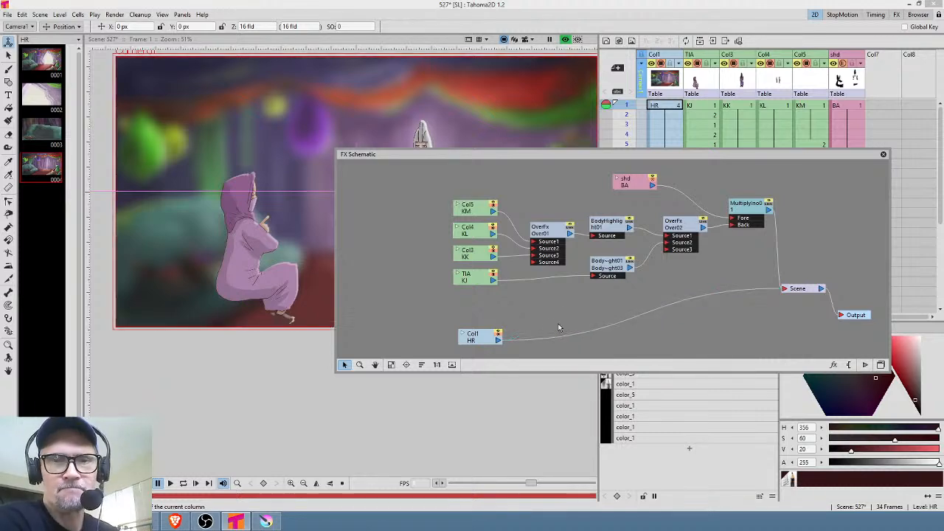
left_click_drag(481, 340, 510, 334)
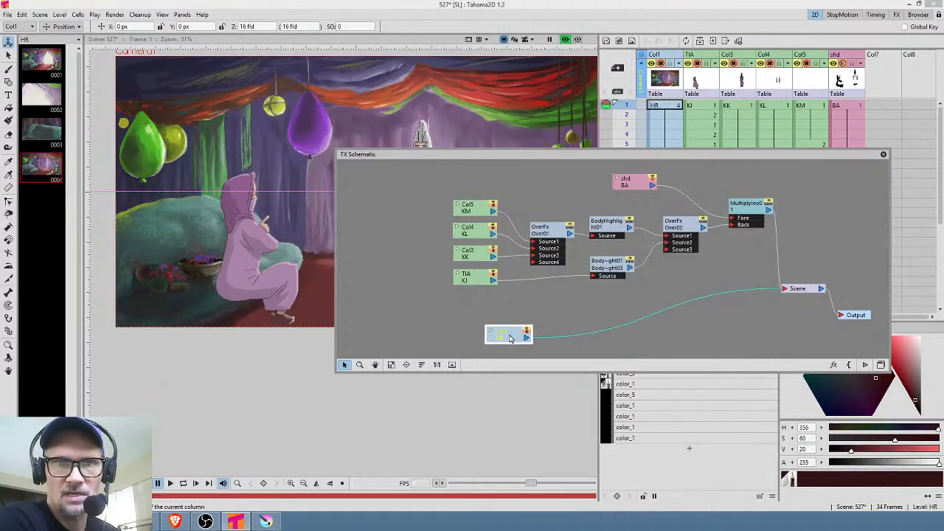
left_click(884, 155)
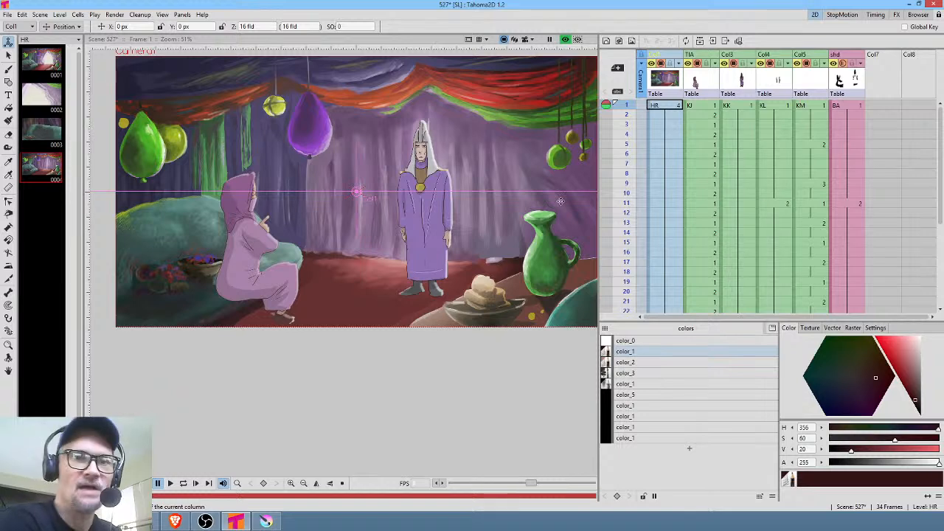
scroll(488, 185, "up", 1)
scroll(491, 198, "down", 1)
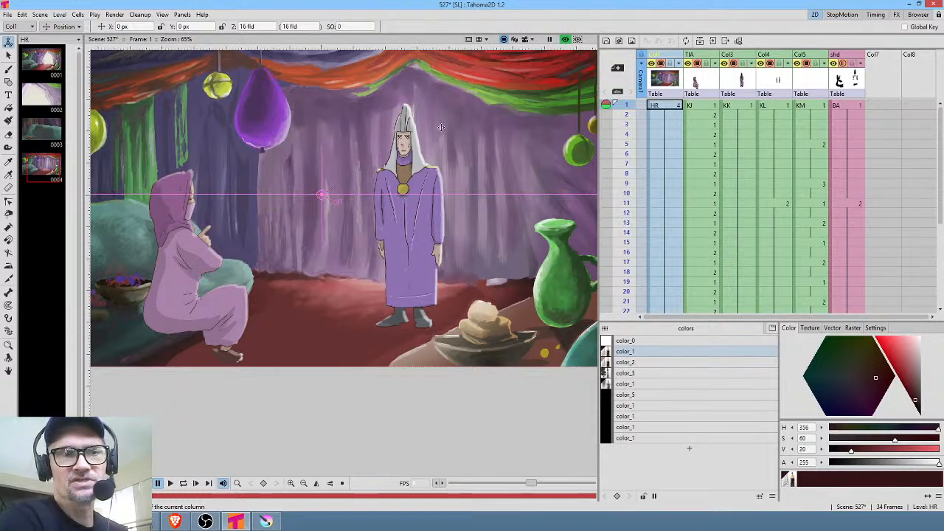
scroll(423, 114, "down", 2)
left_click_drag(415, 109, 429, 163)
scroll(429, 163, "up", 1)
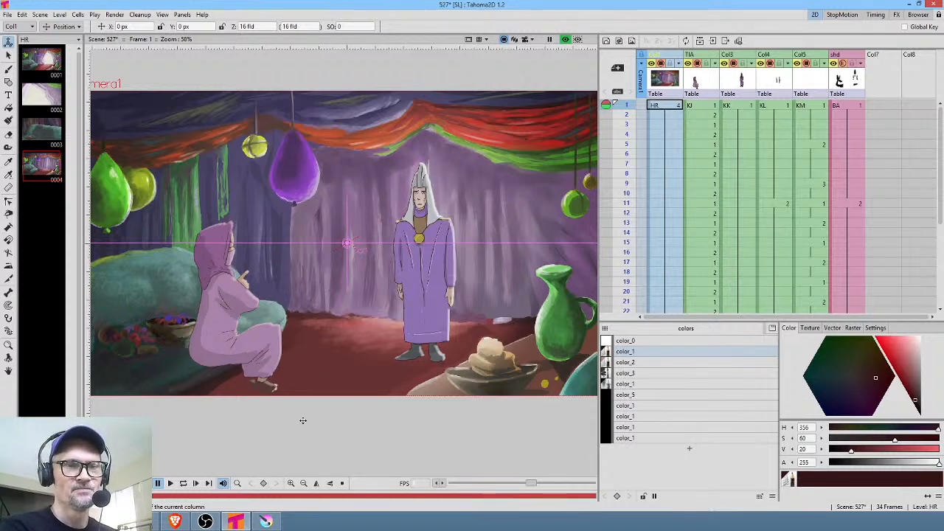
Reopen the FX Schematic and insert a Posterize effect on the link between the Col1 background and the Scene node.
key("ctrl+shift+s")
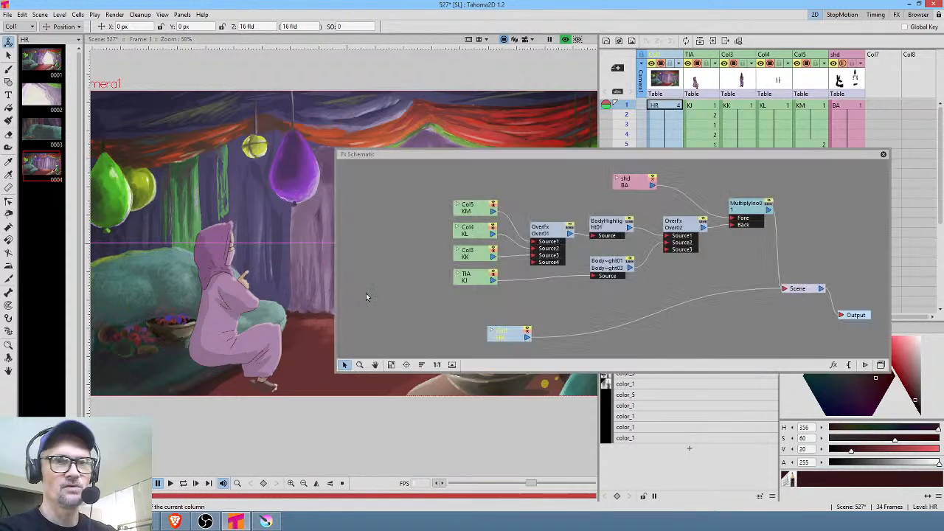
left_click_drag(502, 332, 475, 314)
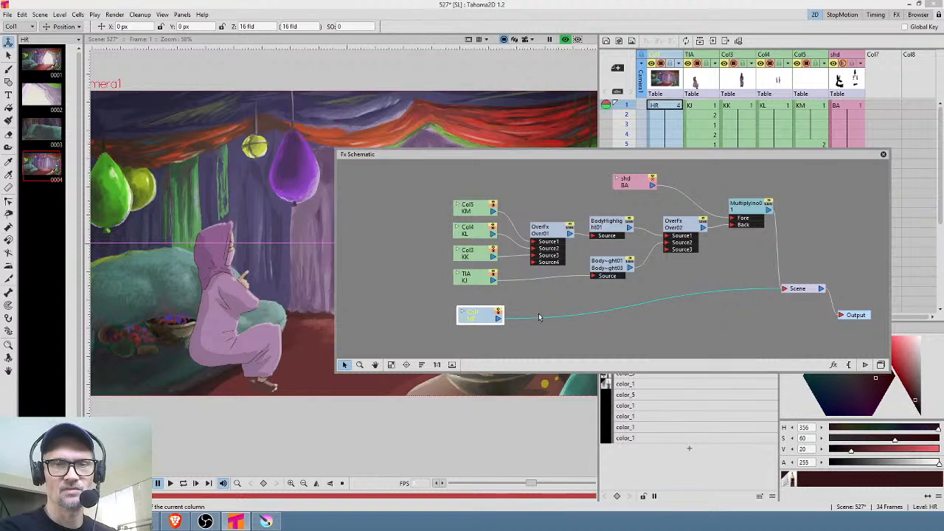
right_click(548, 320)
mouse_move(579, 323)
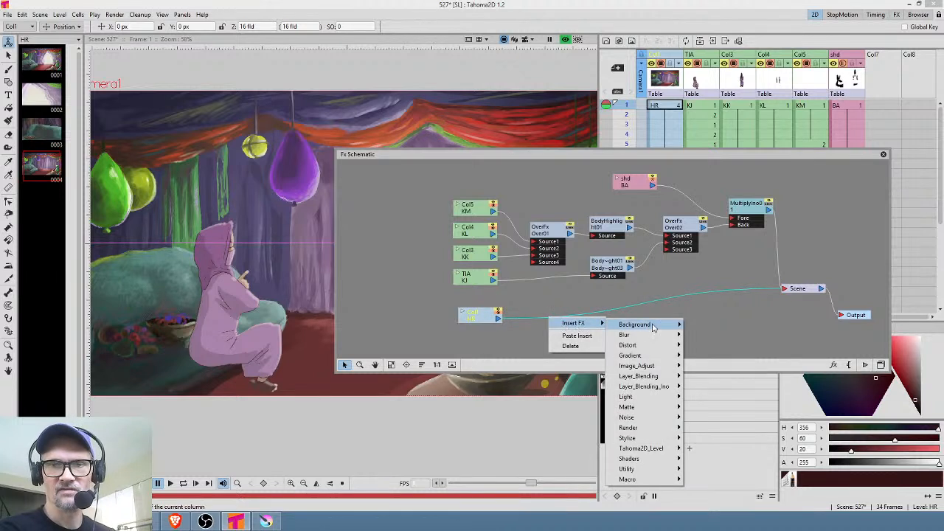
mouse_move(649, 325)
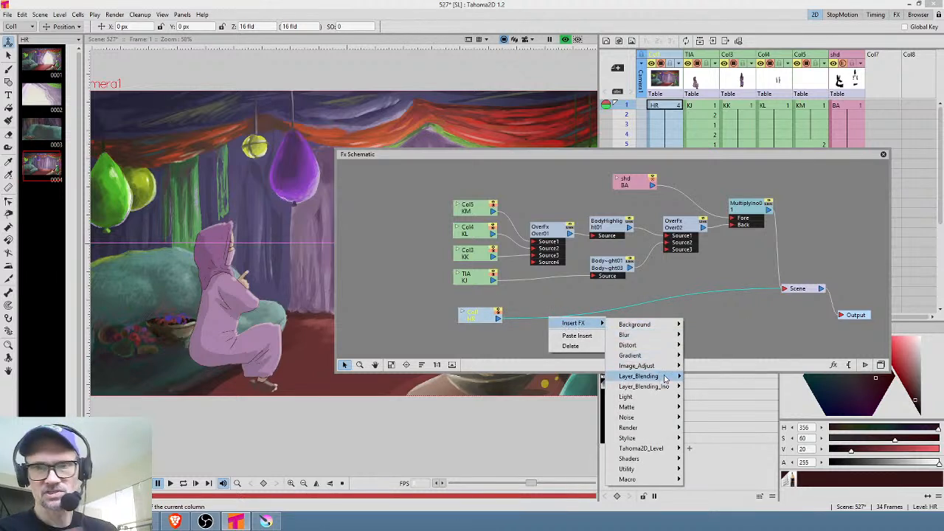
mouse_move(666, 378)
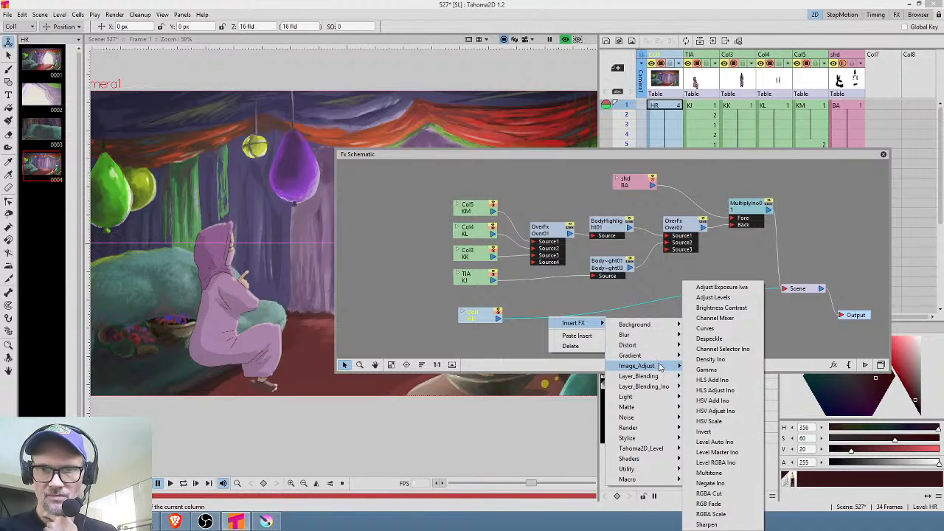
mouse_move(652, 439)
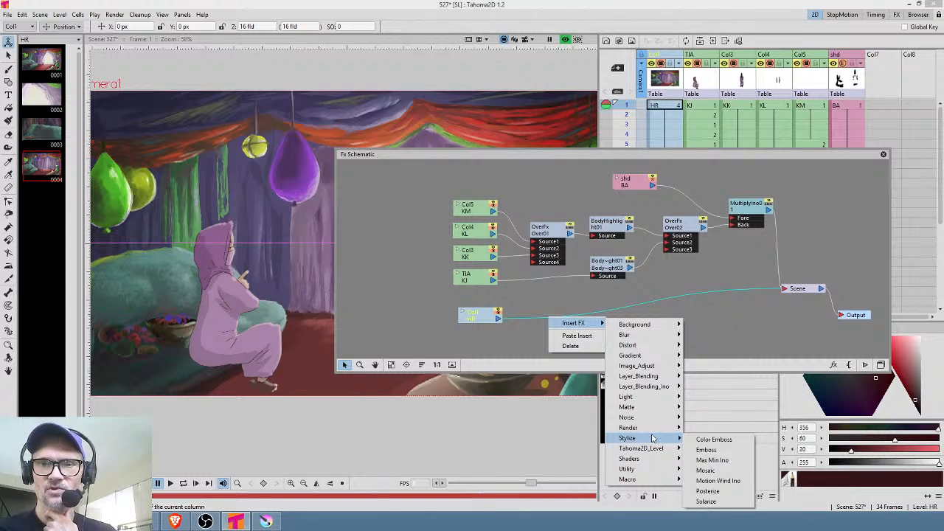
left_click(706, 491)
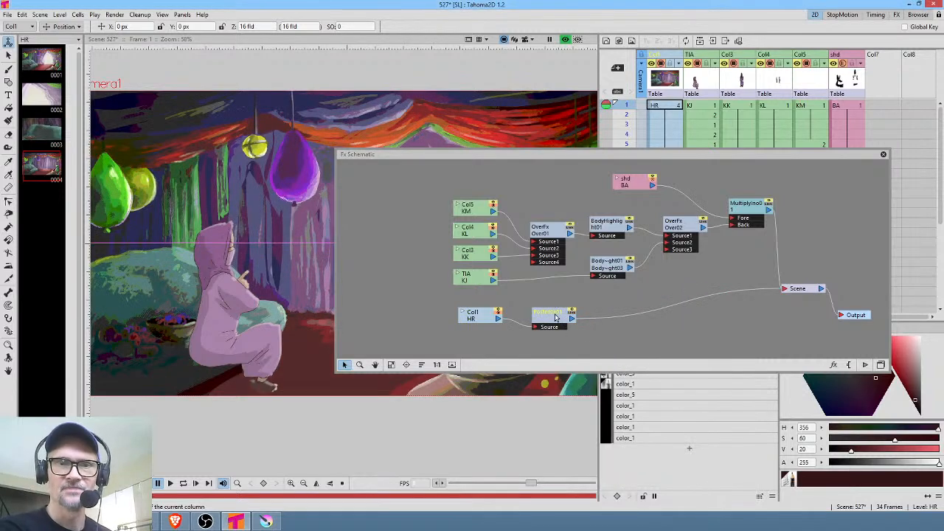
Make room in the node chain and insert a Blur effect between Col1 and Posterize01, keeping the artwork in view.
left_click_drag(555, 317, 667, 319)
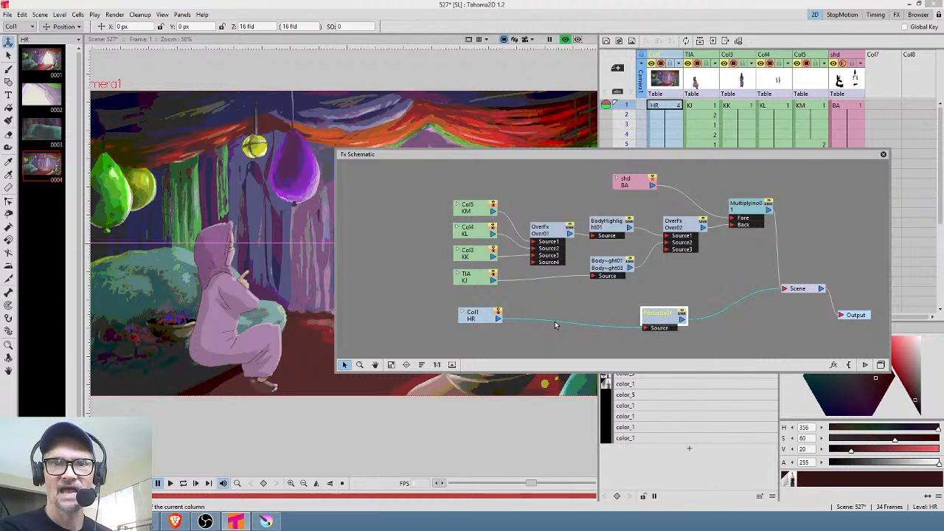
right_click(555, 324)
mouse_move(601, 328)
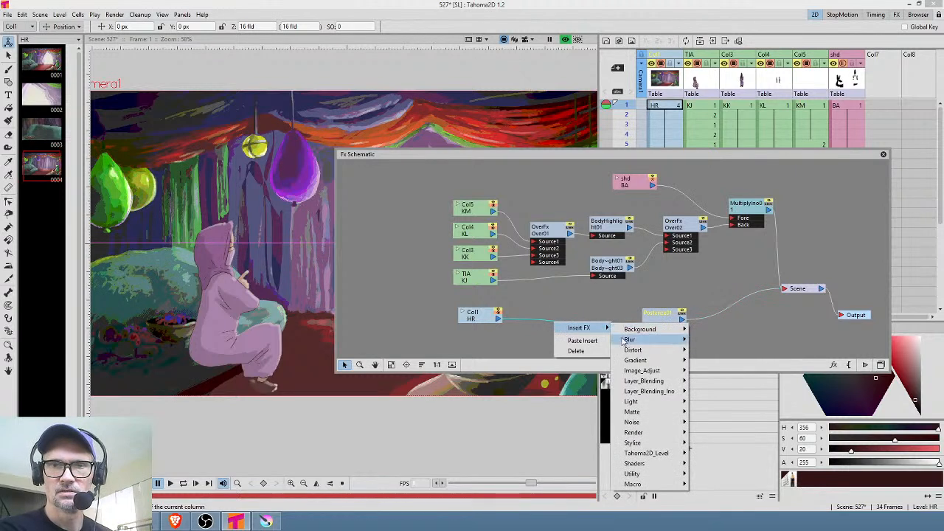
mouse_move(626, 339)
left_click(767, 340)
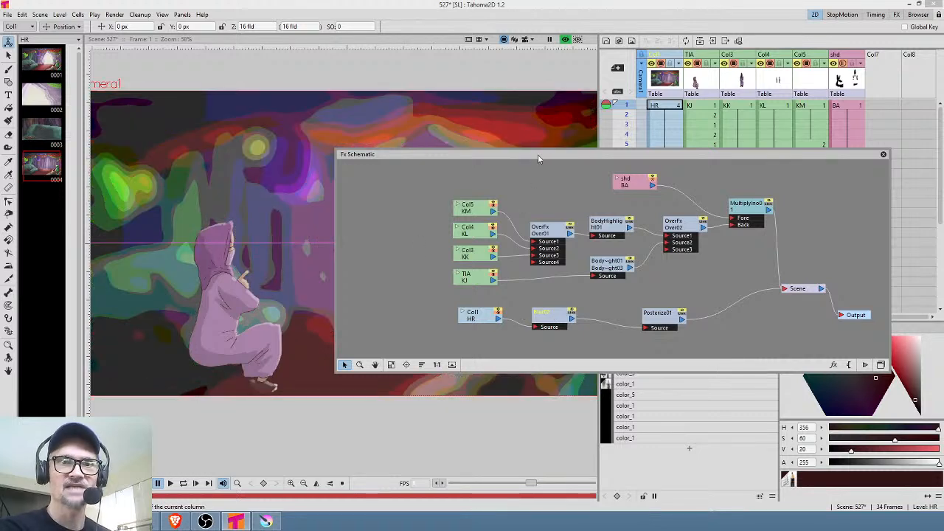
left_click_drag(537, 154, 585, 281)
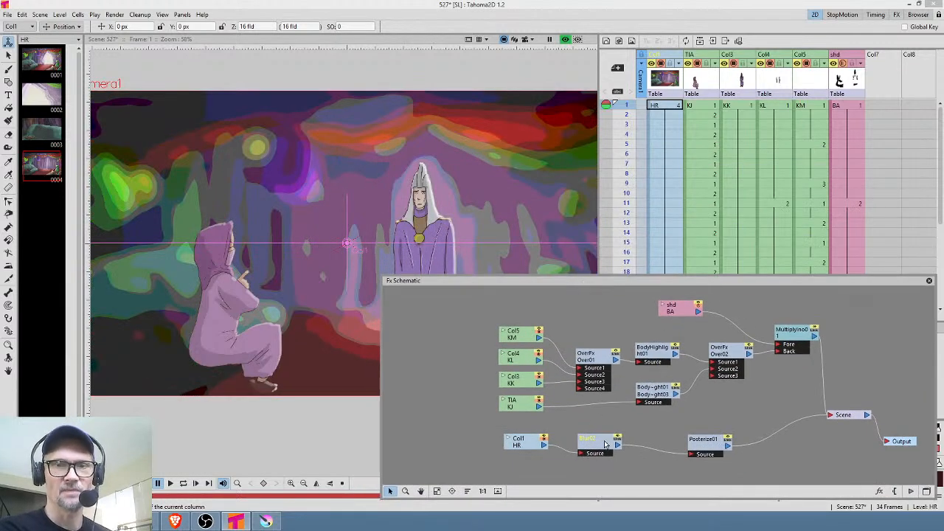
left_click_drag(605, 443, 624, 443)
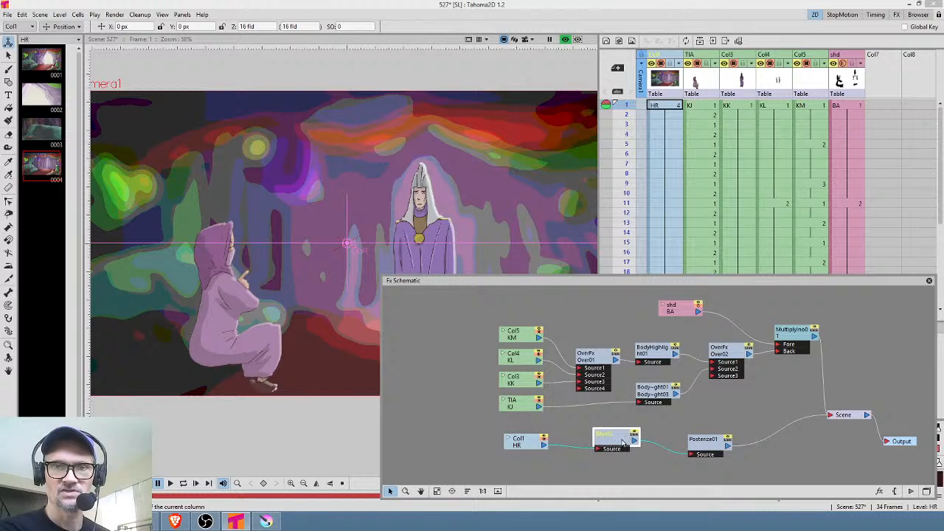
Disable the Posterize01 effect and set the Blur02 value to 10 px.
left_click(727, 440)
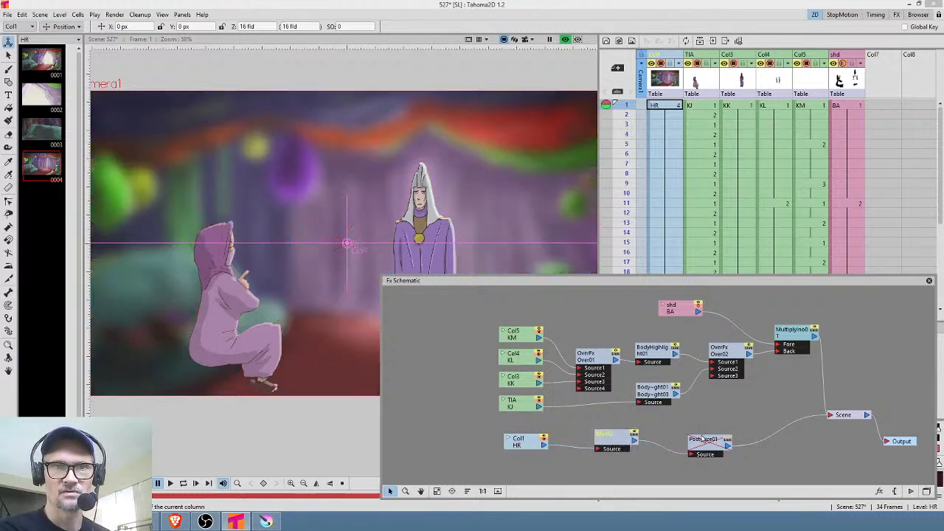
left_click(631, 430)
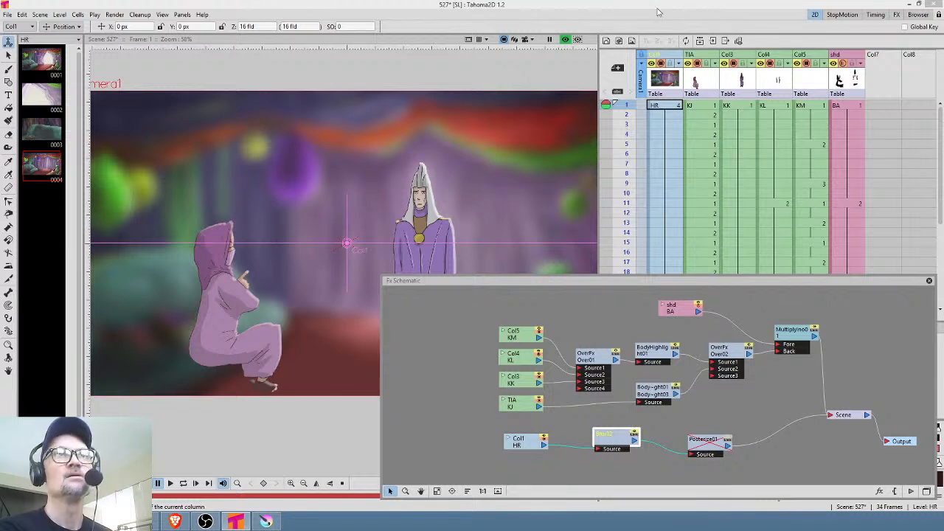
left_click_drag(753, 235, 704, 237)
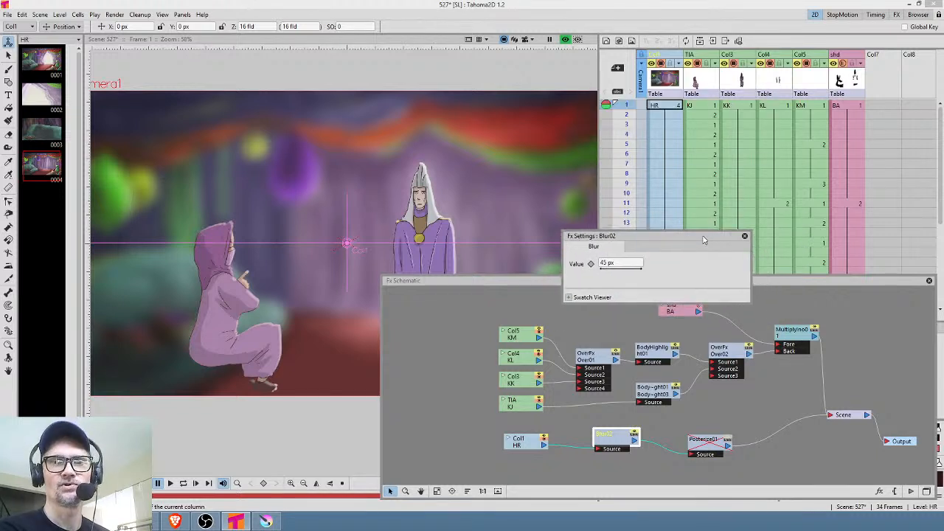
left_click(624, 262)
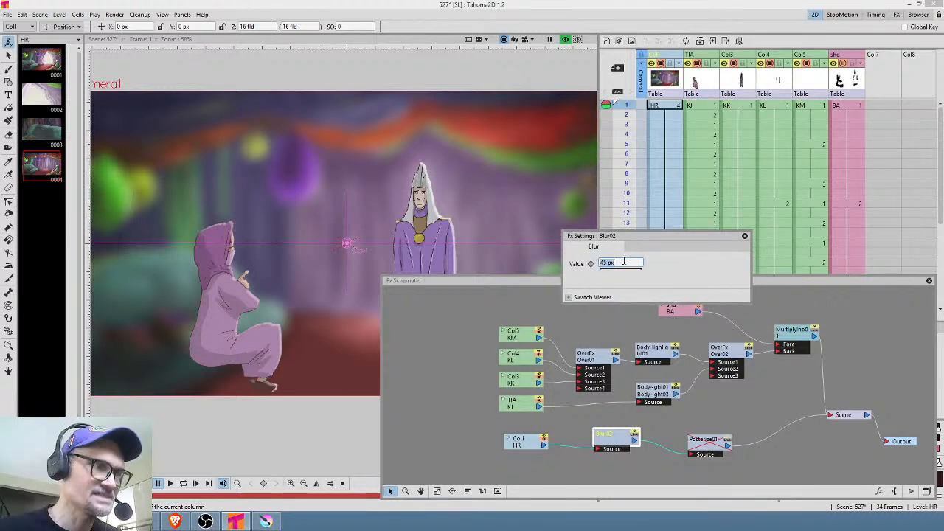
type("10")
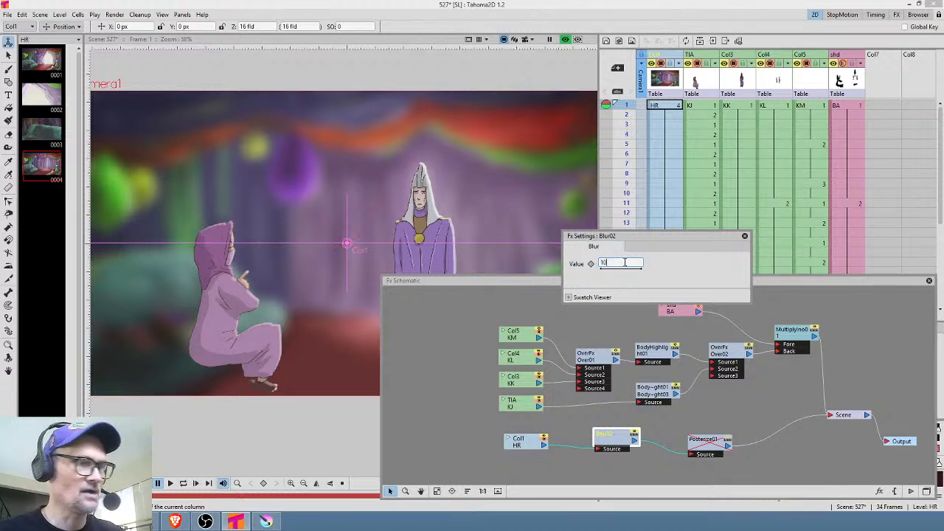
key("Return")
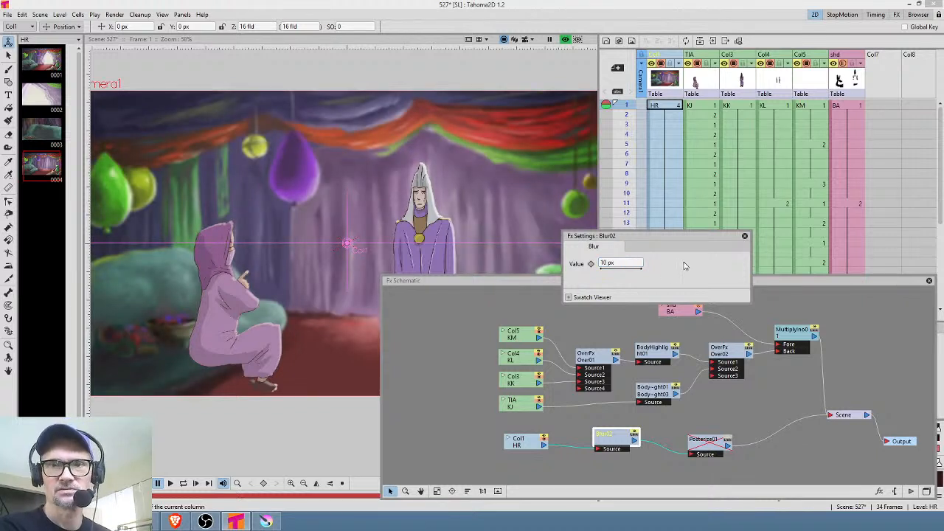
left_click(744, 235)
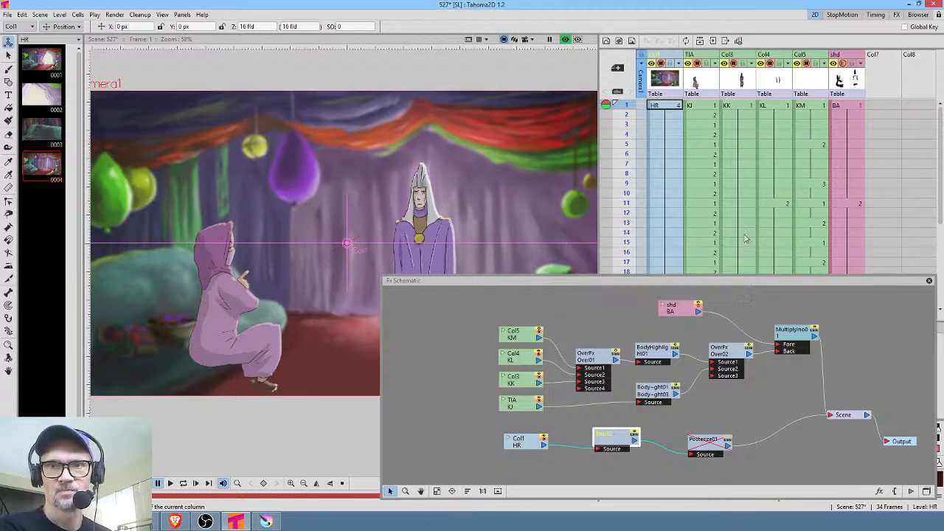
Re-enable Posterize01 and try lower and higher levels on the background, ending at 10 levels.
left_click(727, 439)
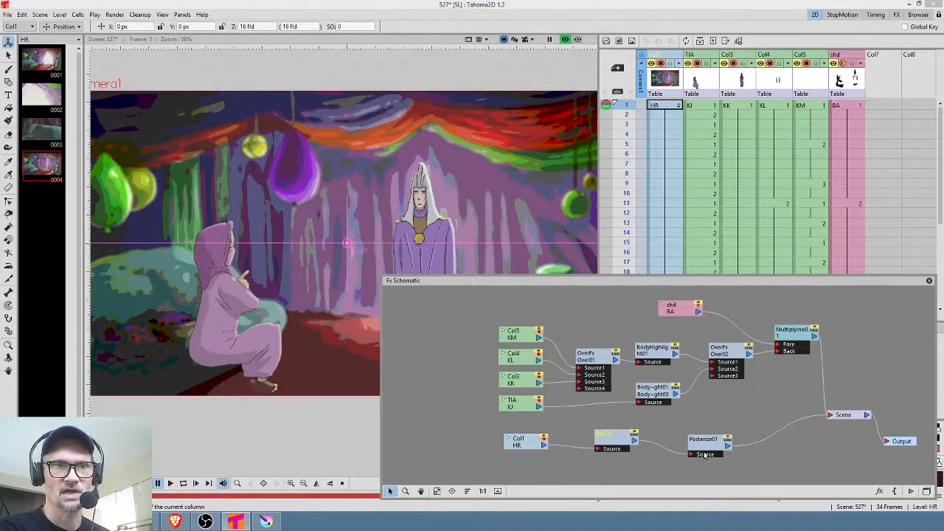
double_click(708, 450)
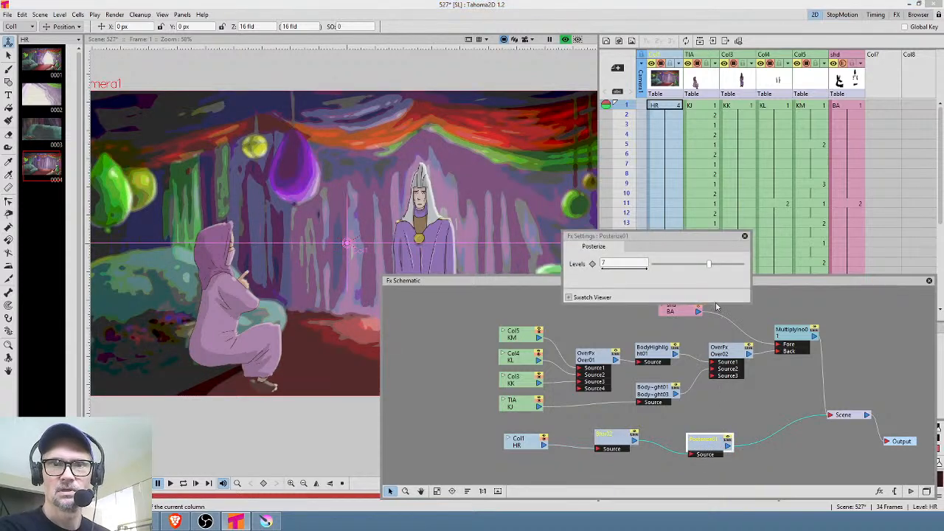
left_click_drag(711, 267, 748, 269)
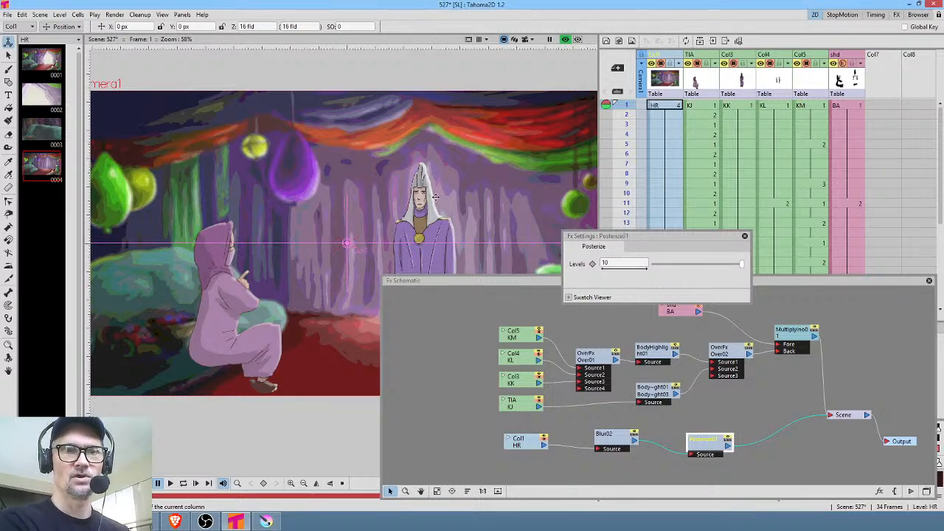
left_click_drag(421, 212, 428, 159)
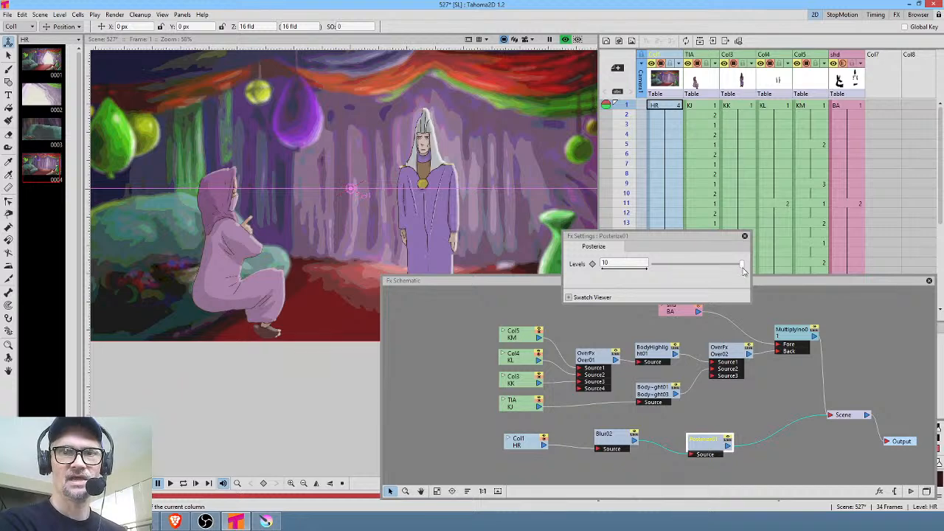
left_click_drag(741, 264, 691, 268)
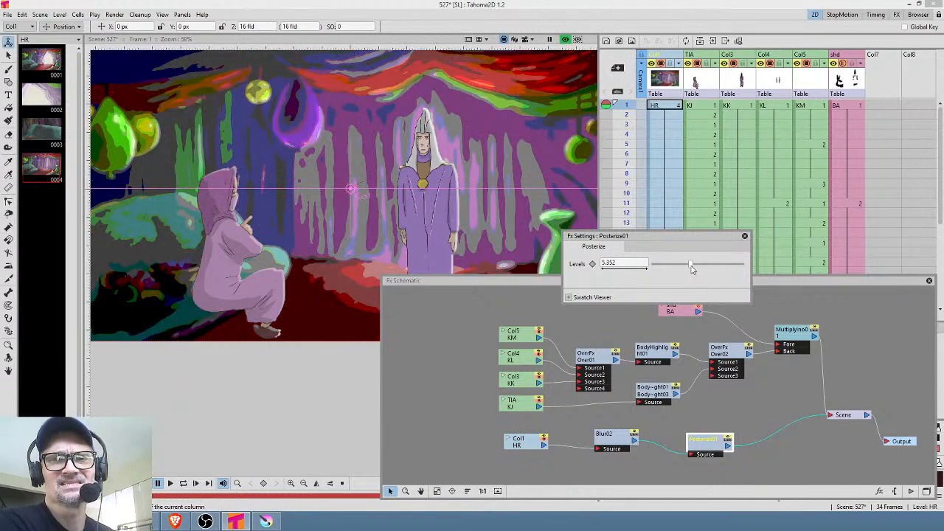
left_click_drag(691, 269, 743, 270)
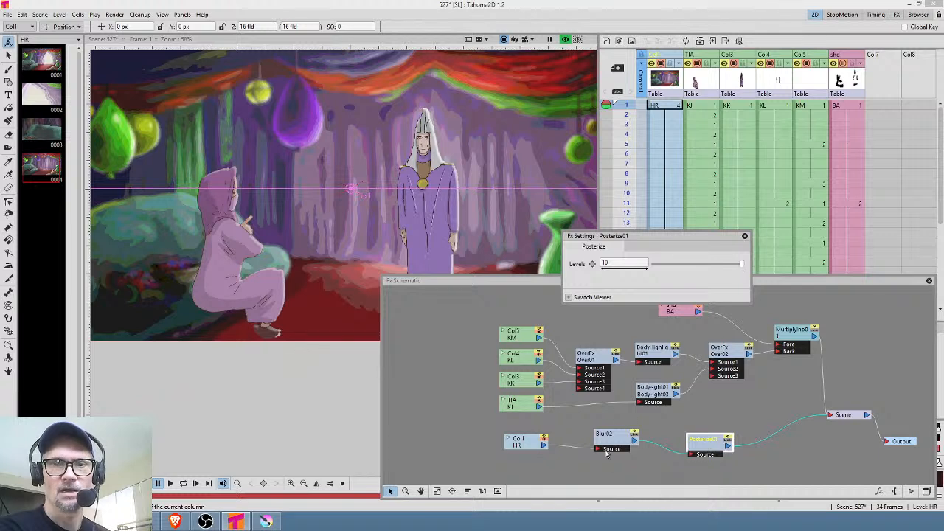
With Blur02 temporarily disabled, reduce the Posterize01 levels to about 7.81, and re-enable the blur.
left_click(633, 434)
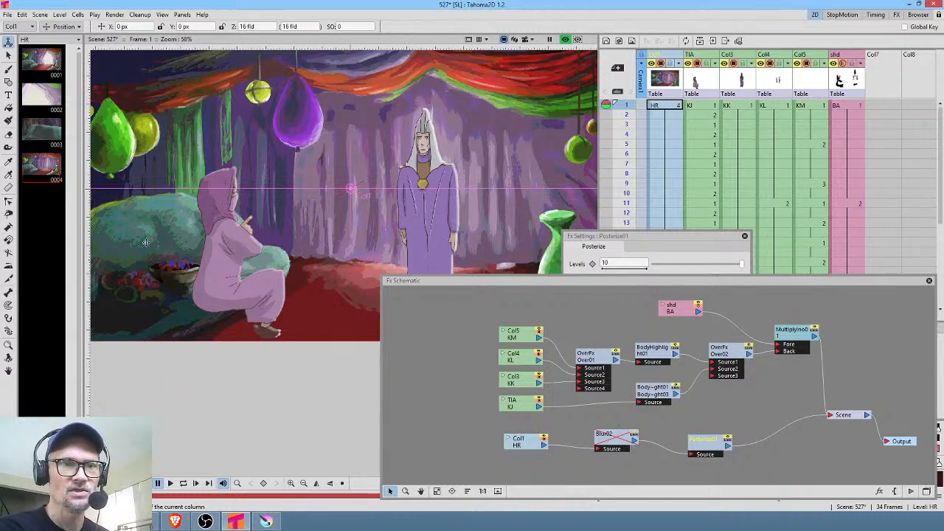
scroll(158, 218, "up", 2)
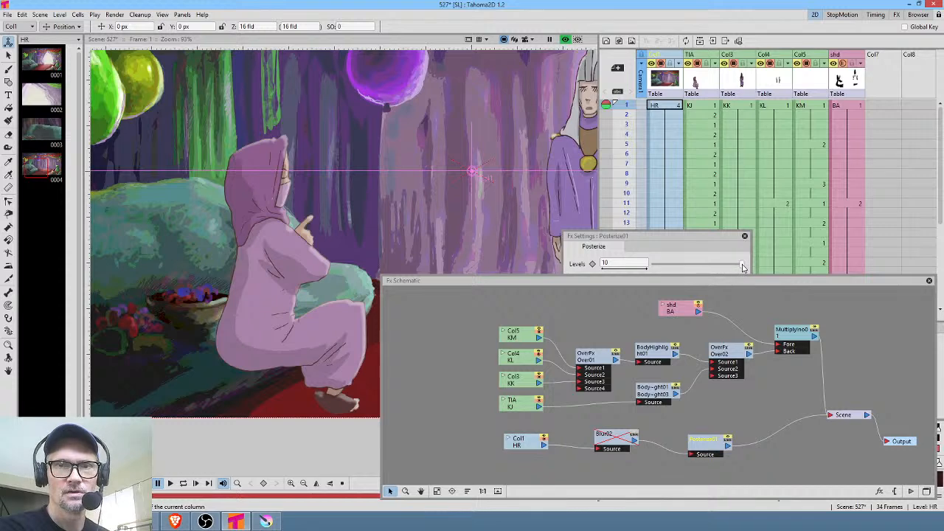
left_click_drag(742, 266, 716, 267)
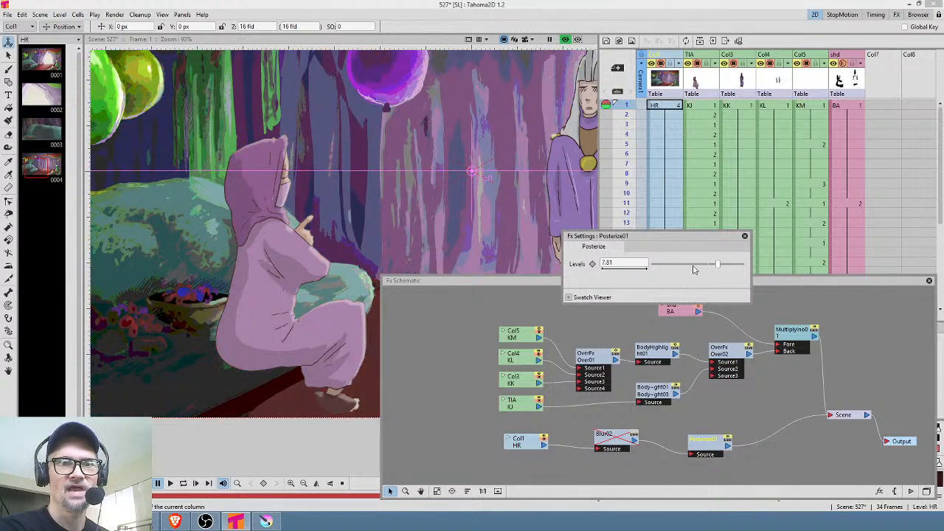
left_click(633, 435)
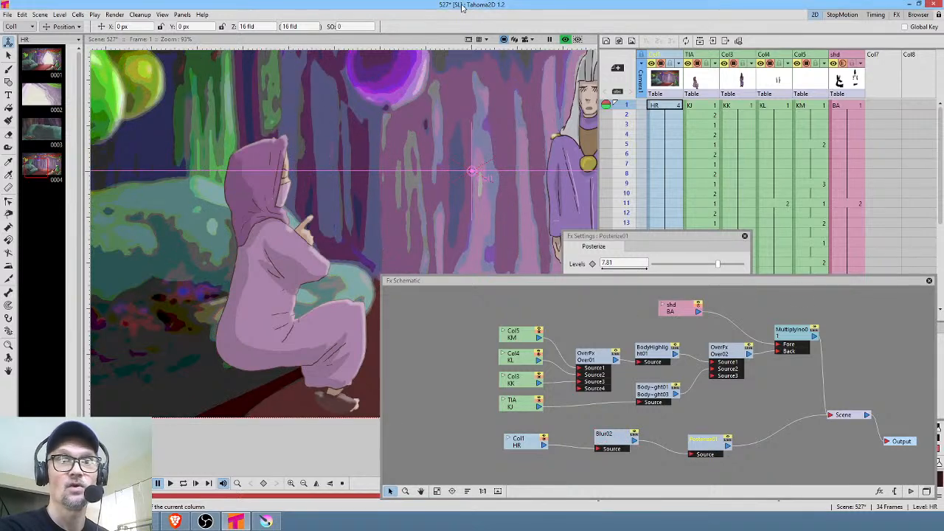
View more of the full background composition and save the scene with all its levels.
scroll(409, 180, "down", 2)
left_click_drag(409, 179, 378, 175)
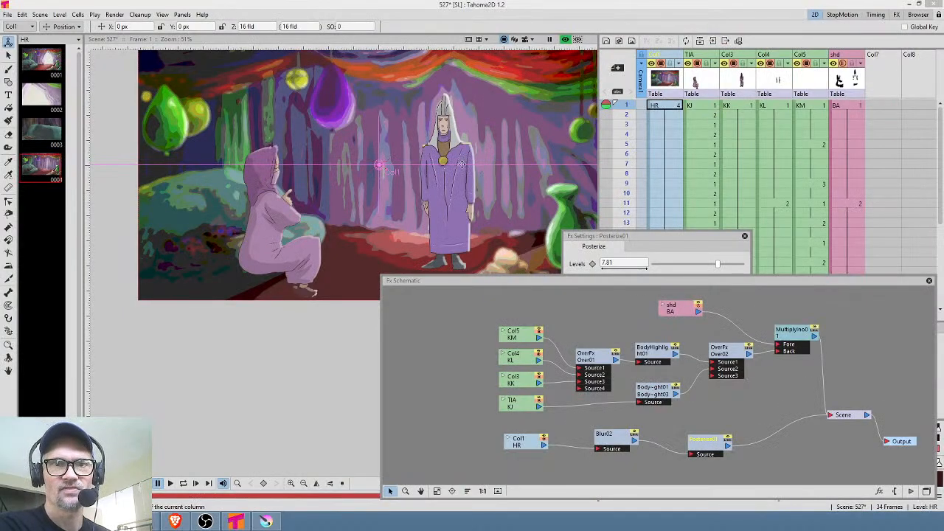
left_click(473, 6)
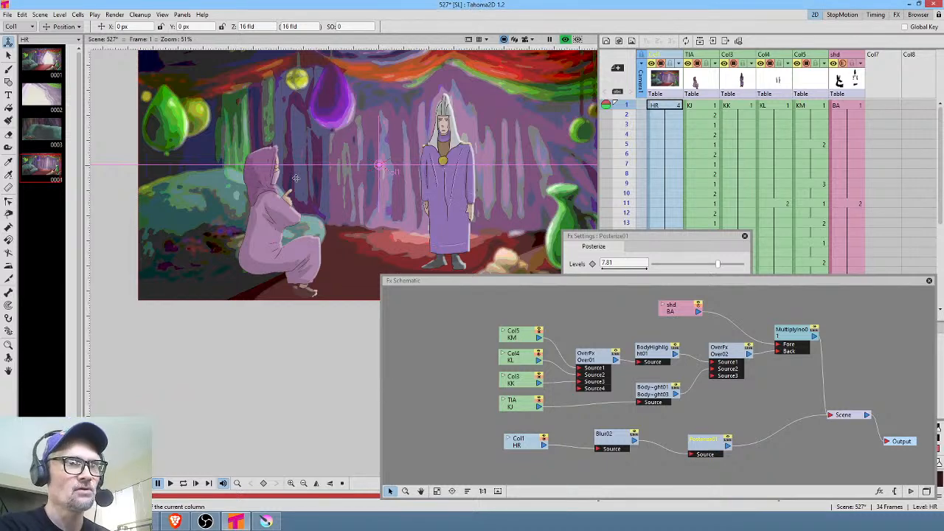
left_click(7, 14)
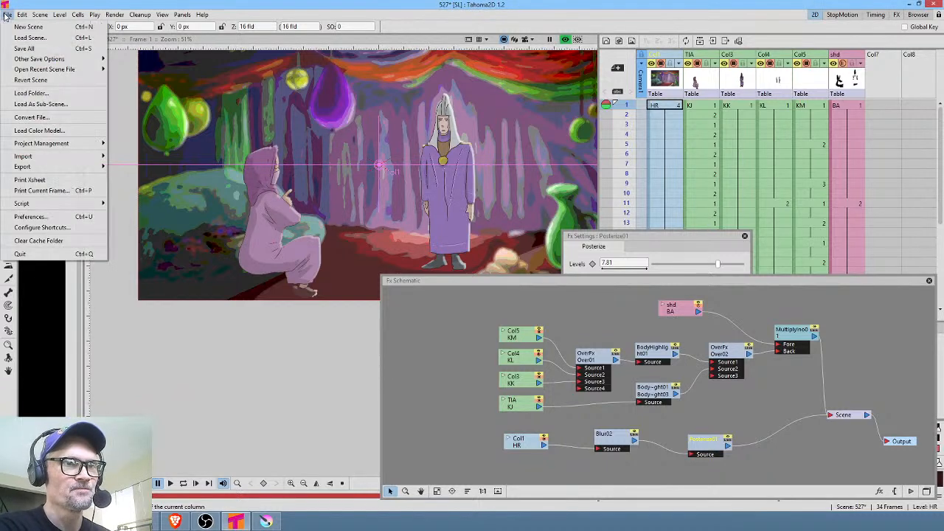
left_click(24, 48)
Tidy the background's node chain by moving Blur02 and Posterize01 closer to Col1.
scroll(326, 142, "up", 3)
scroll(325, 142, "down", 3)
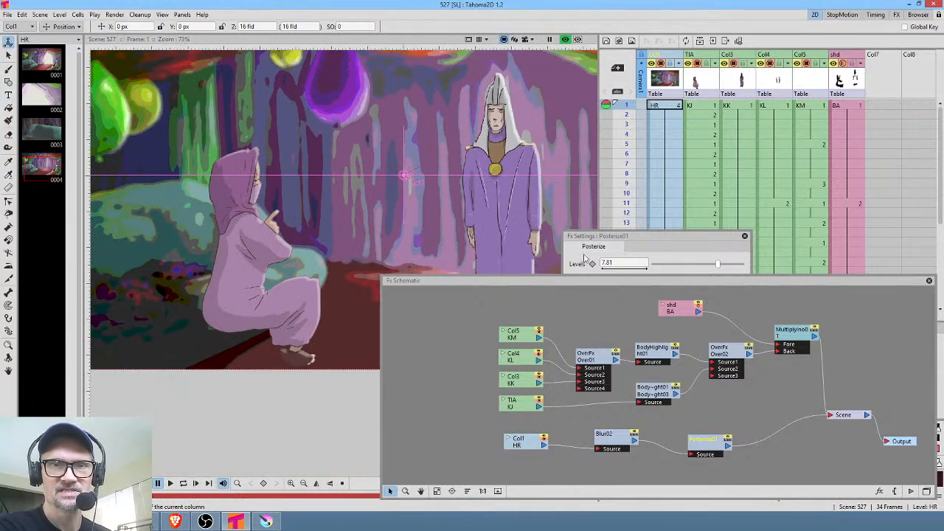
left_click(616, 441)
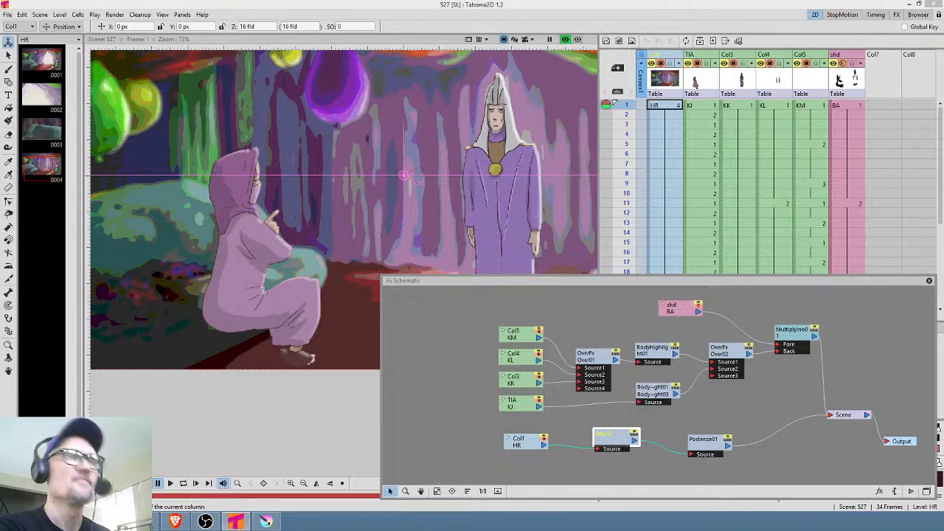
left_click(634, 433)
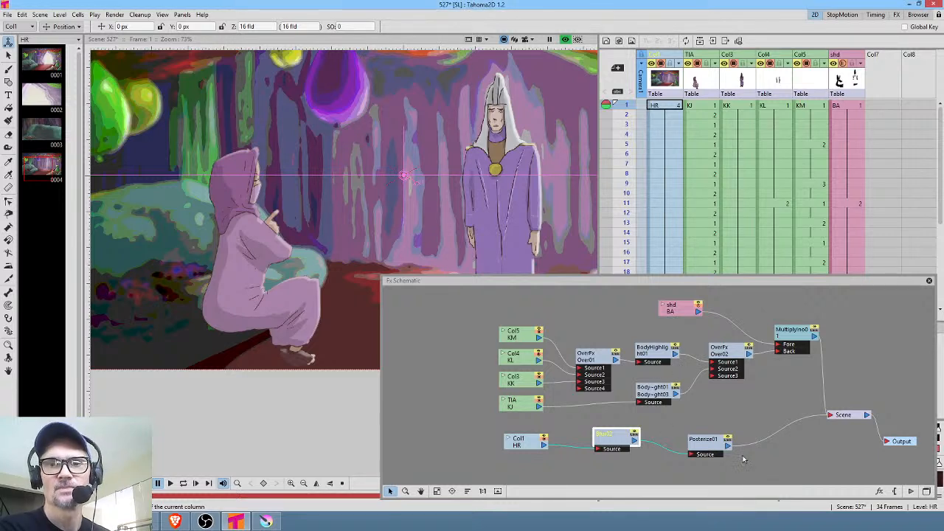
left_click_drag(711, 450, 691, 441)
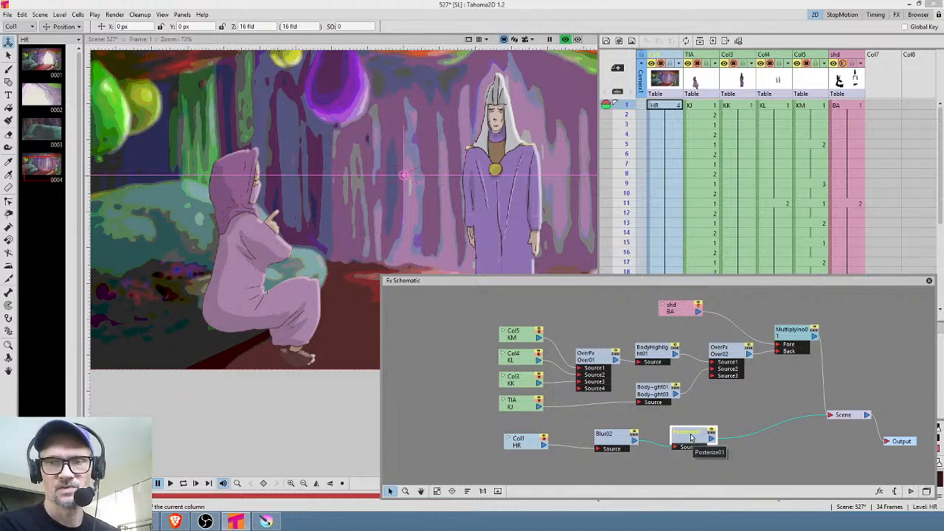
left_click_drag(609, 441, 593, 441)
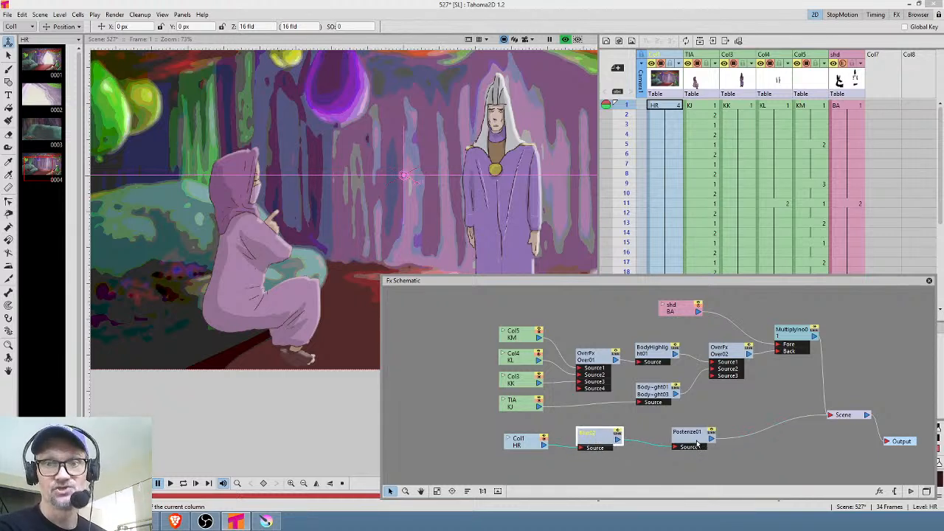
left_click_drag(697, 441, 684, 441)
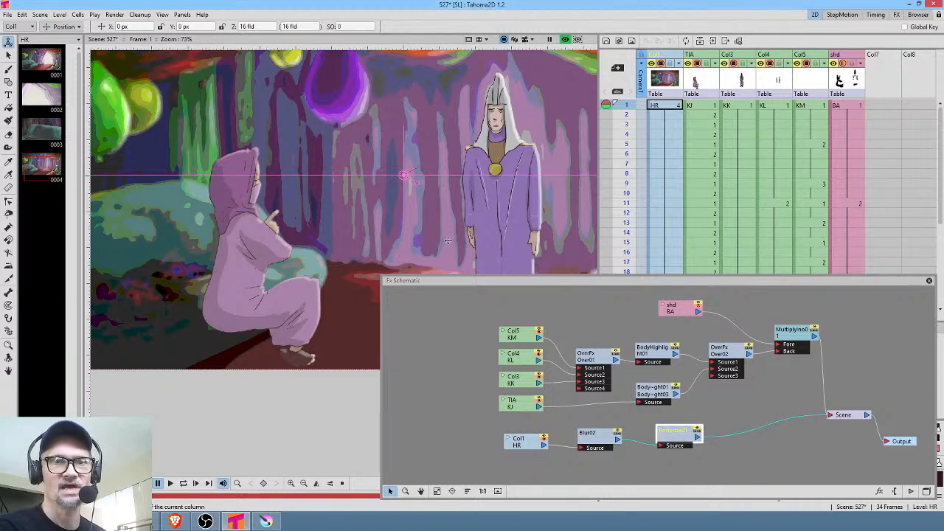
Close the FX Schematic and save the scene with all its levels.
scroll(475, 164, "down", 4)
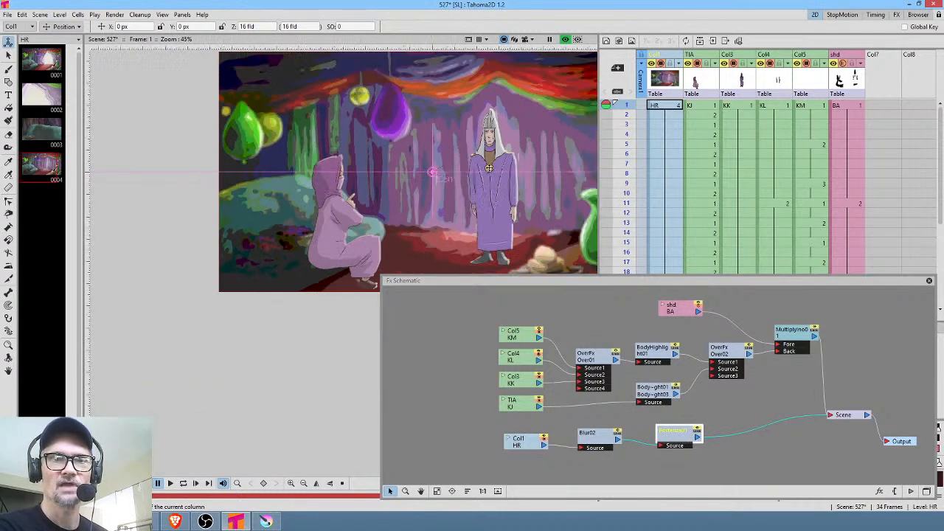
left_click_drag(497, 172, 478, 176)
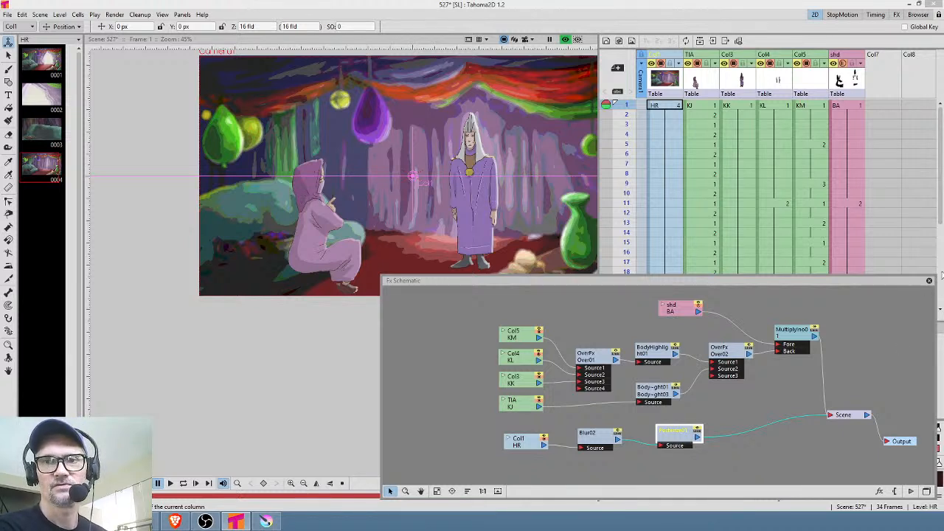
left_click(930, 282)
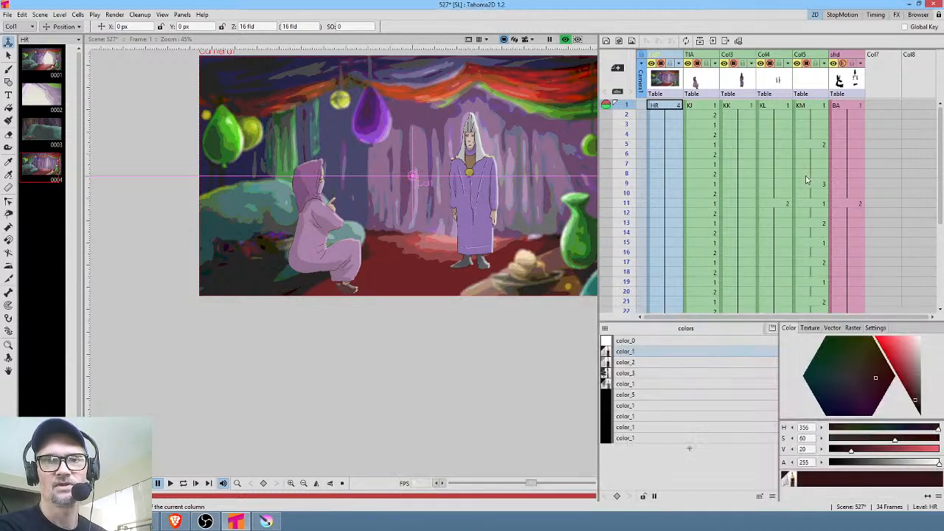
left_click(7, 14)
left_click(24, 49)
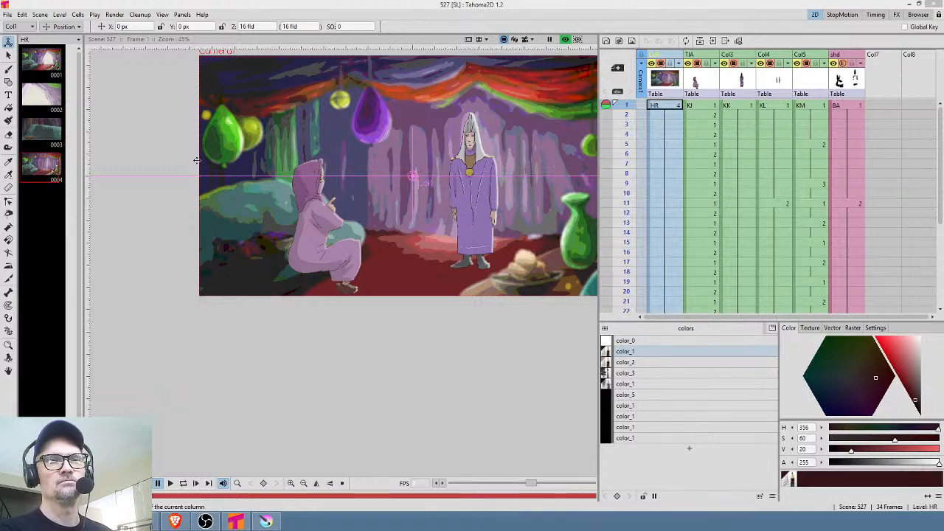
Center the camera frame and toggle the effects preview off and on to compare the background with its original painting.
left_click_drag(467, 191, 407, 229)
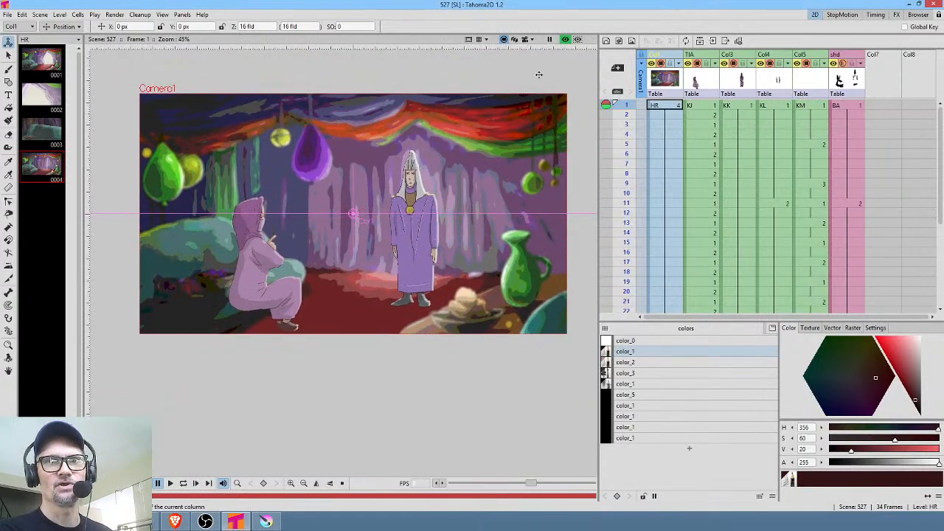
left_click(565, 40)
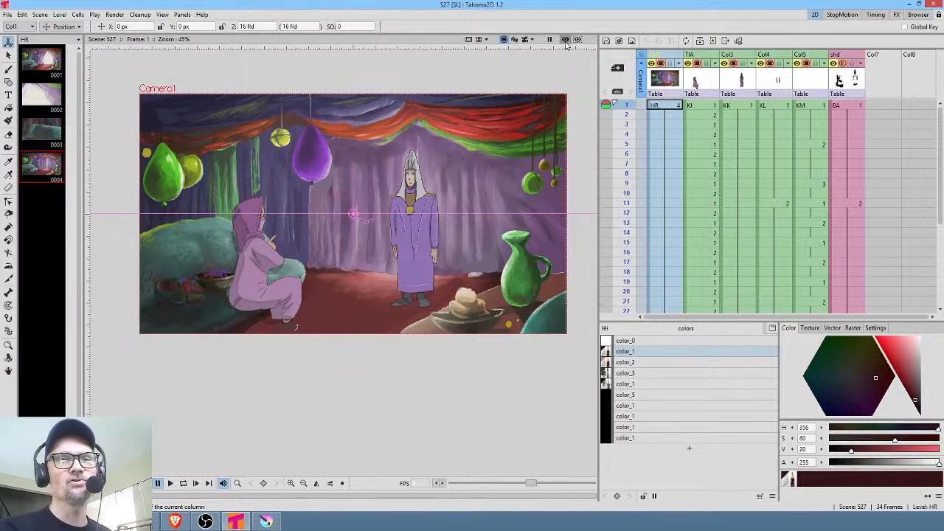
left_click(565, 40)
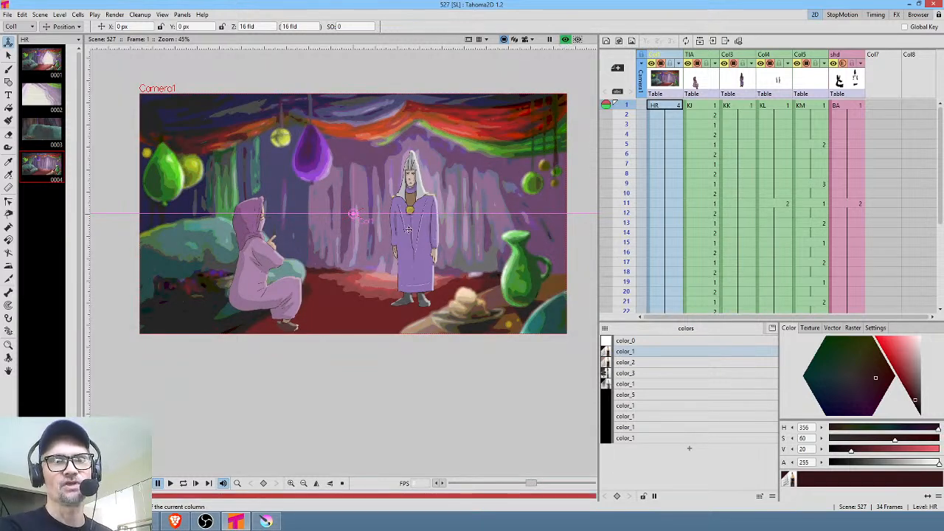
Examine the posterized background up close around the curtain and standing figure, and as a whole composition.
scroll(407, 225, "up", 7)
left_click_drag(403, 217, 447, 233)
scroll(446, 233, "down", 2)
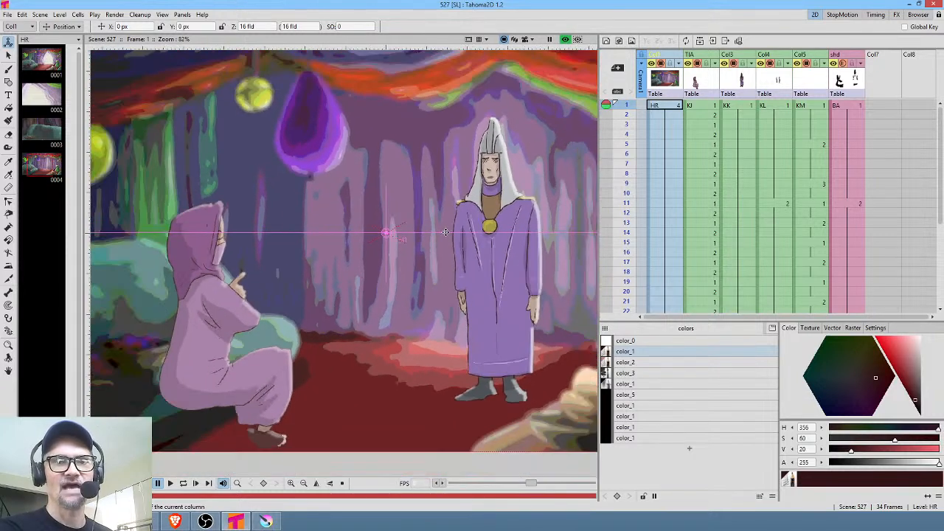
scroll(445, 233, "up", 3)
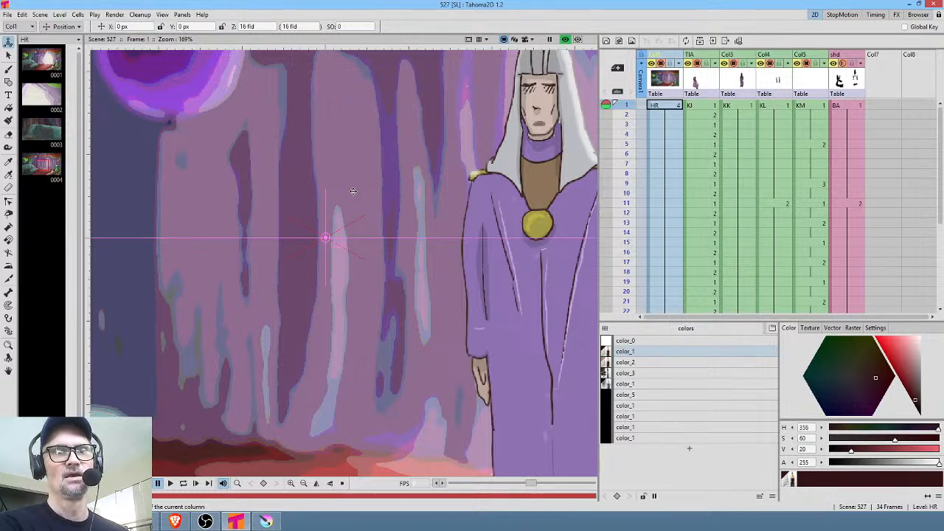
scroll(373, 167, "down", 1)
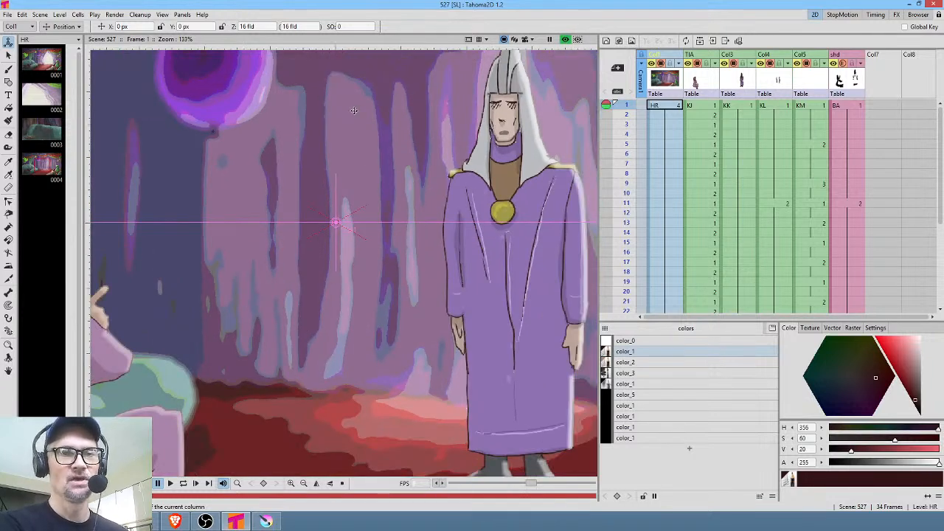
scroll(354, 110, "down", 4)
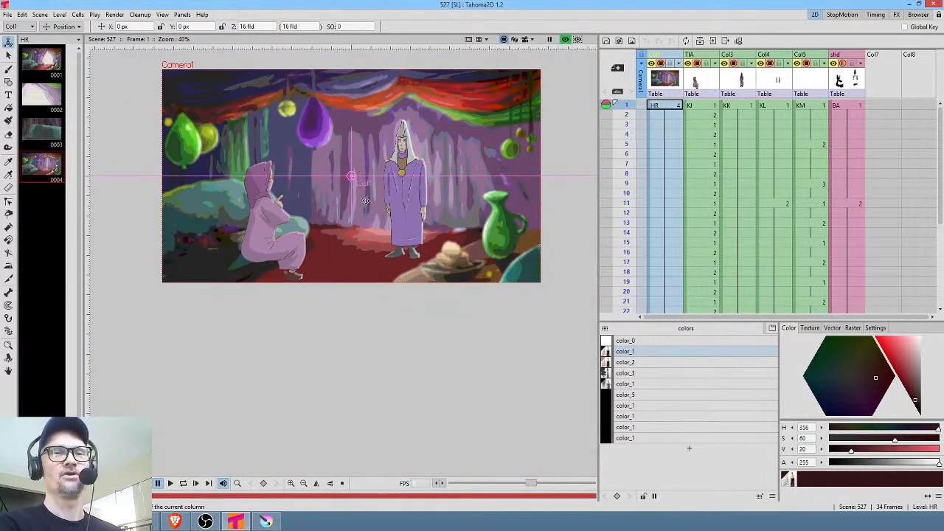
left_click_drag(365, 201, 340, 242)
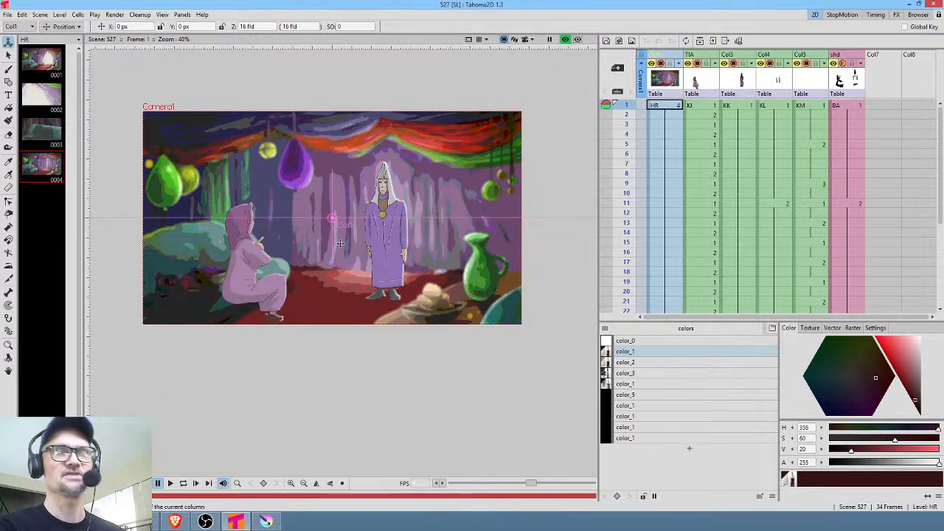
scroll(334, 244, "up", 2)
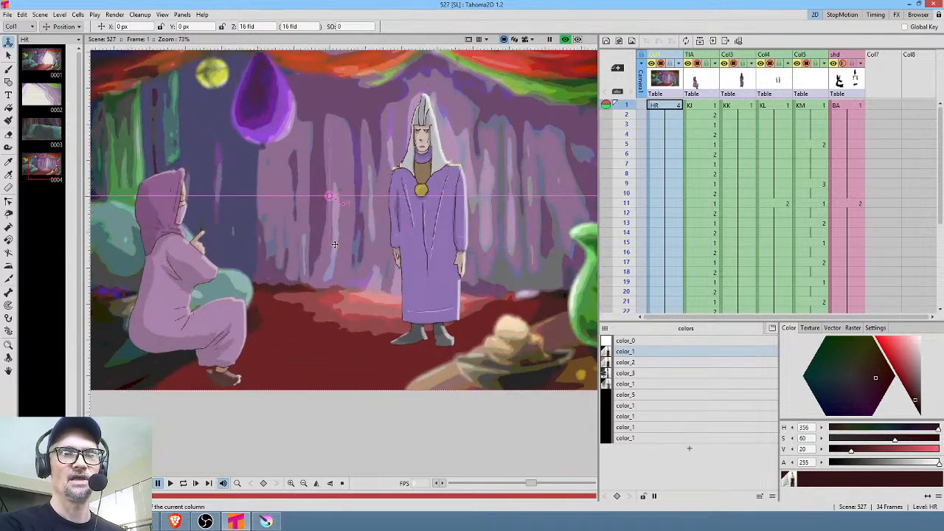
scroll(334, 244, "down", 1)
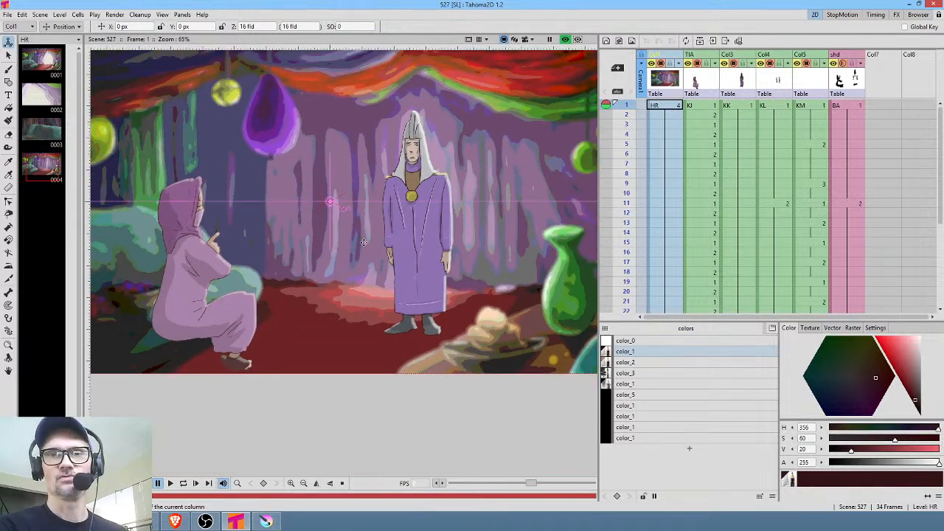
scroll(364, 243, "up", 4)
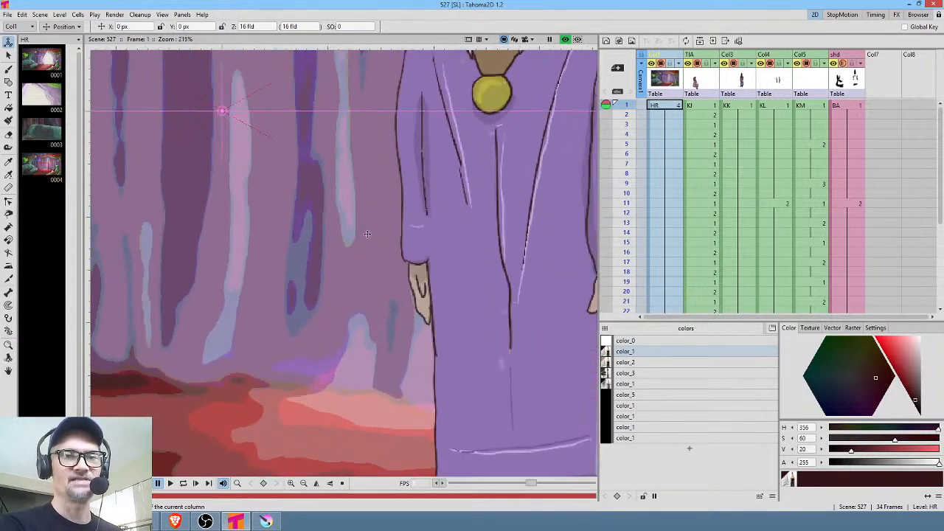
scroll(380, 267, "down", 4)
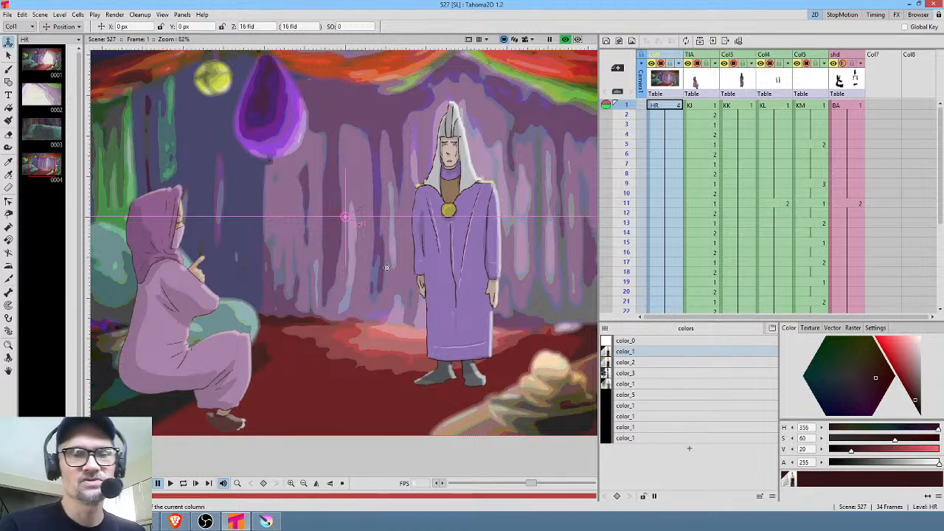
Turn off the effects preview to examine the original painted background, and turn the preview on again.
left_click(565, 40)
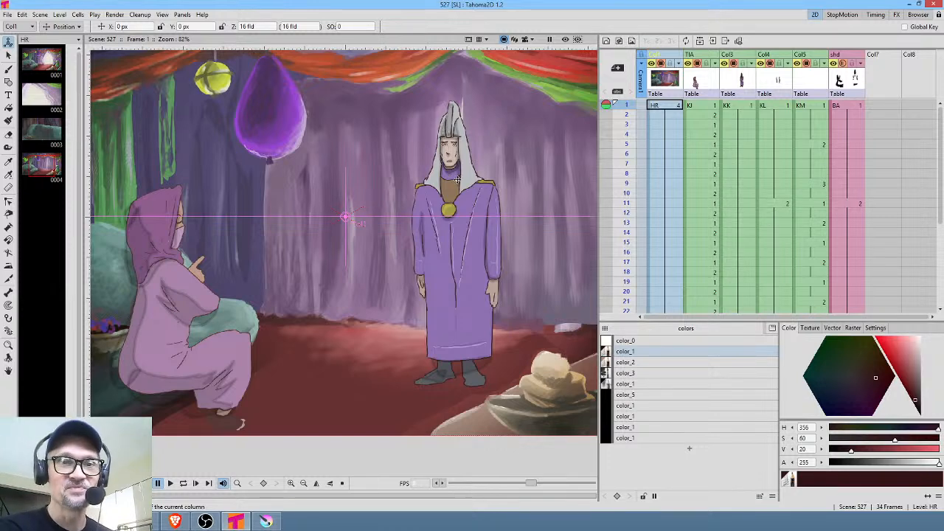
scroll(452, 177, "down", 2)
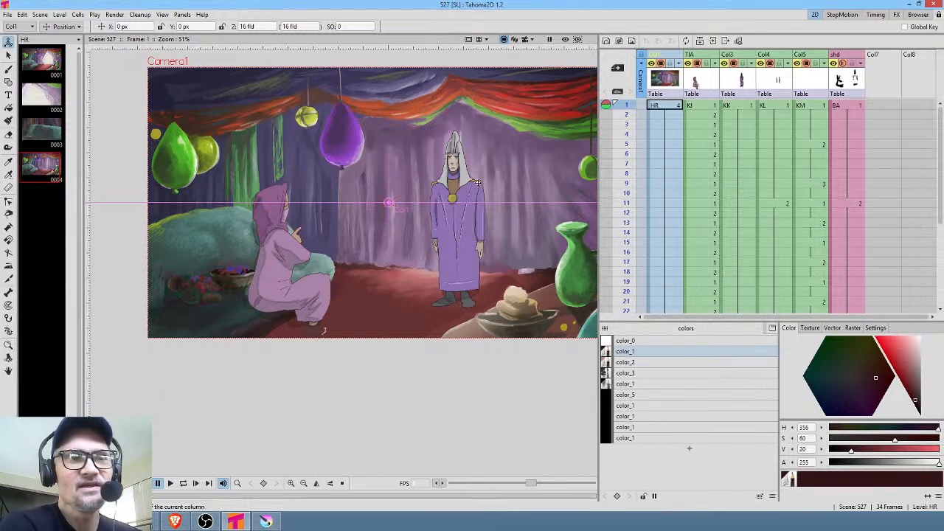
scroll(473, 183, "up", 1)
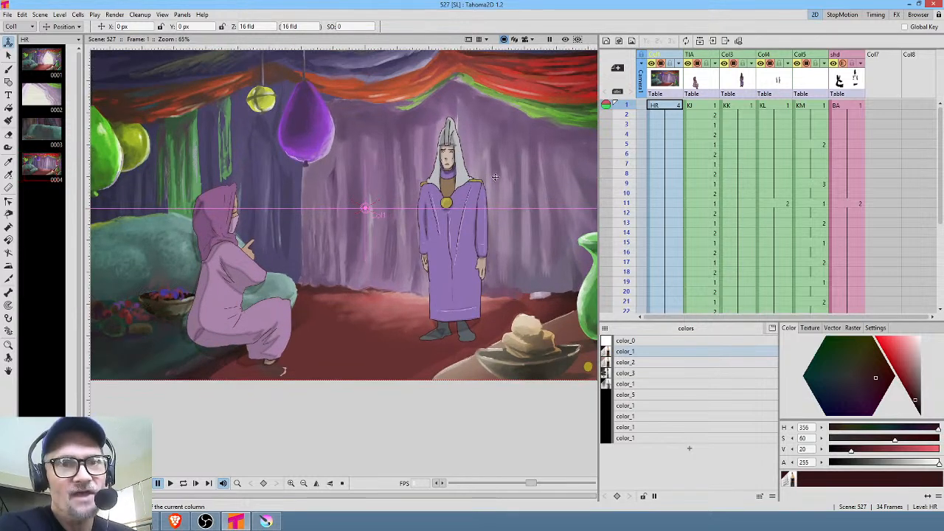
left_click_drag(494, 177, 461, 185)
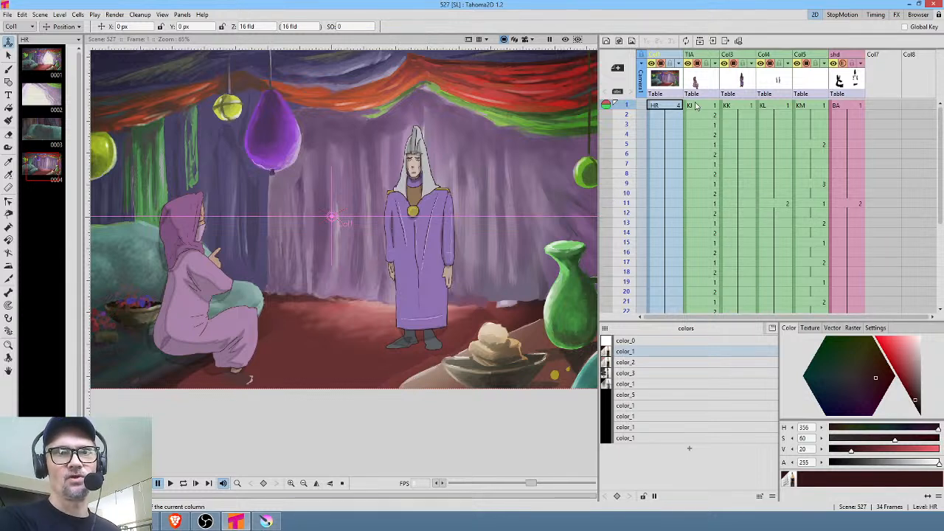
left_click(565, 39)
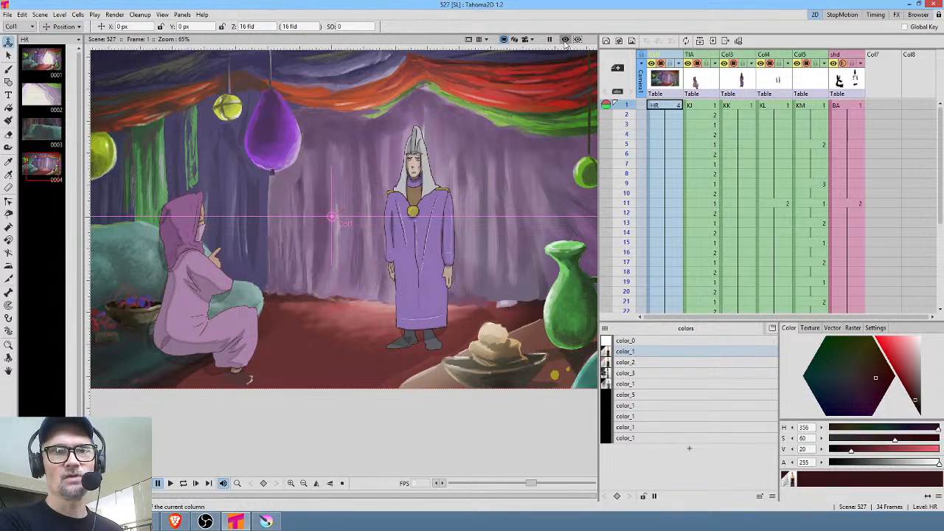
Examine the stylized background with both characters in view and move the playhead to frame 6.
scroll(494, 175, "up", 3)
scroll(496, 177, "down", 2)
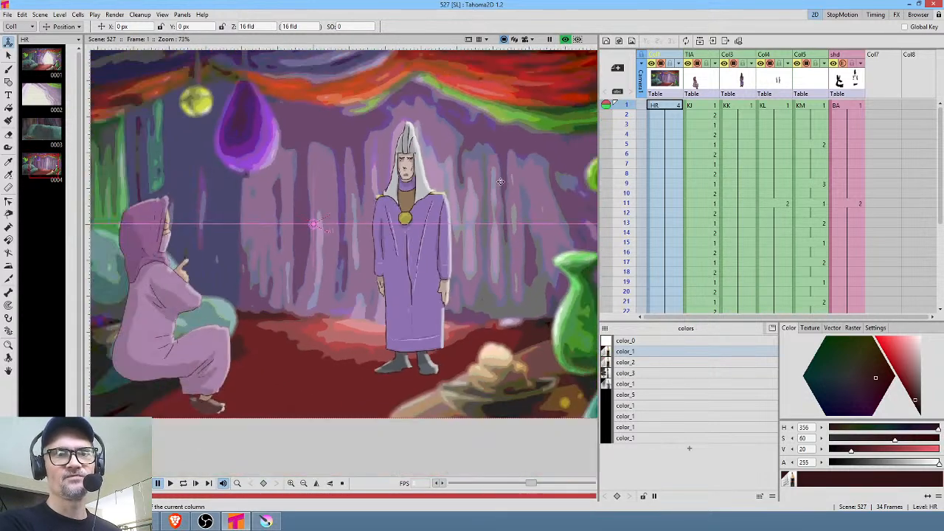
left_click_drag(465, 250, 481, 238)
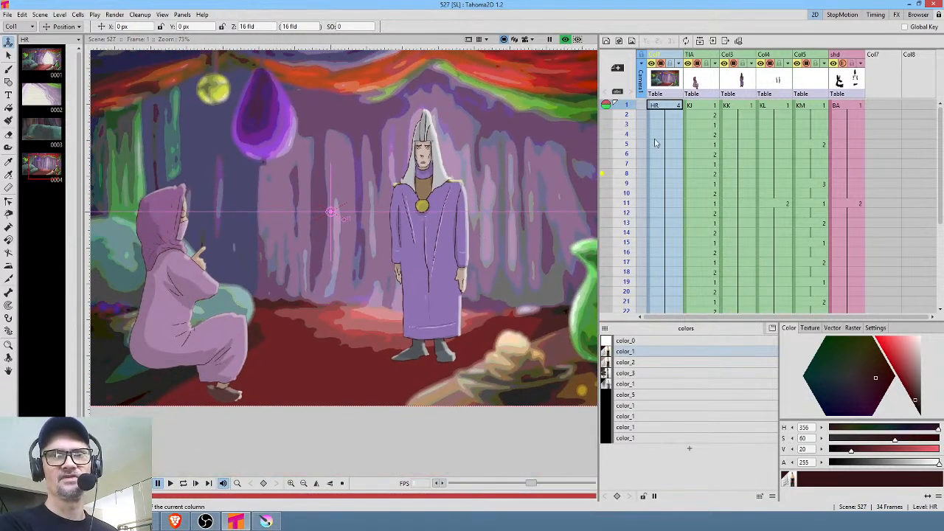
left_click_drag(625, 113, 626, 153)
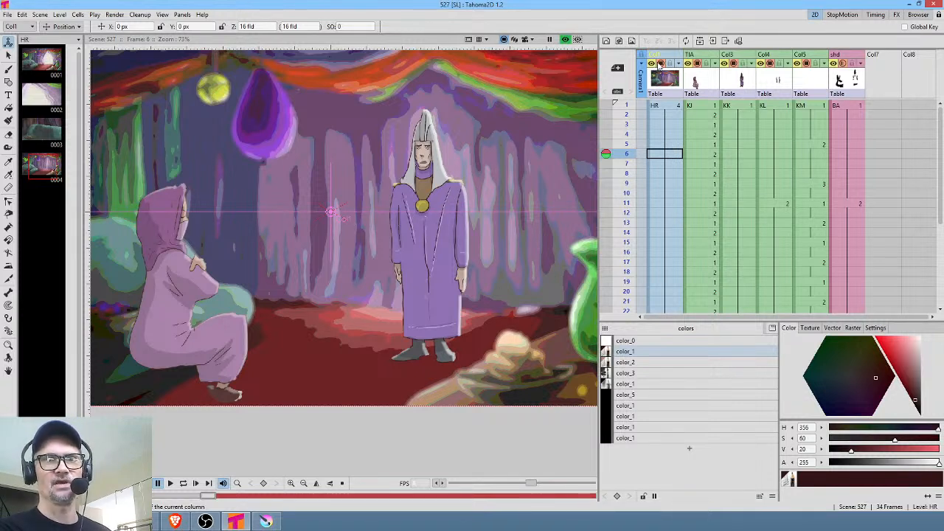
Turn off the effects preview at frame 6 and examine the original curtain between the standing figure and the green vase.
left_click(564, 40)
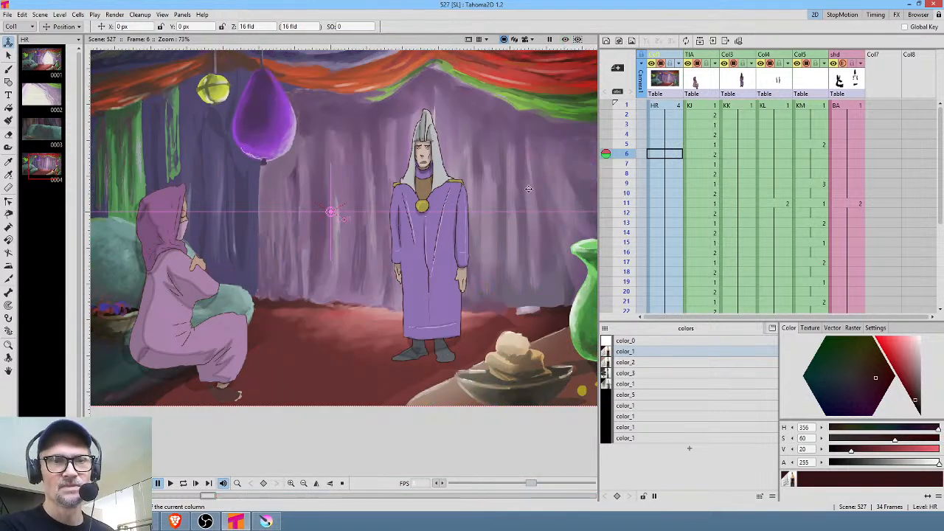
left_click_drag(542, 221, 488, 203)
scroll(488, 202, "up", 3)
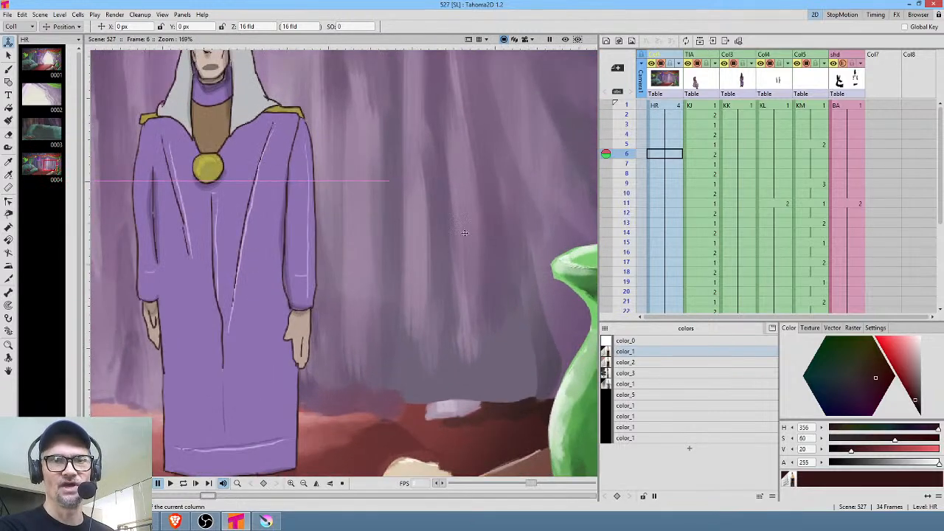
Examine the original painted background around the seated figure up close, and the whole composition in the camera frame.
scroll(479, 291, "down", 3)
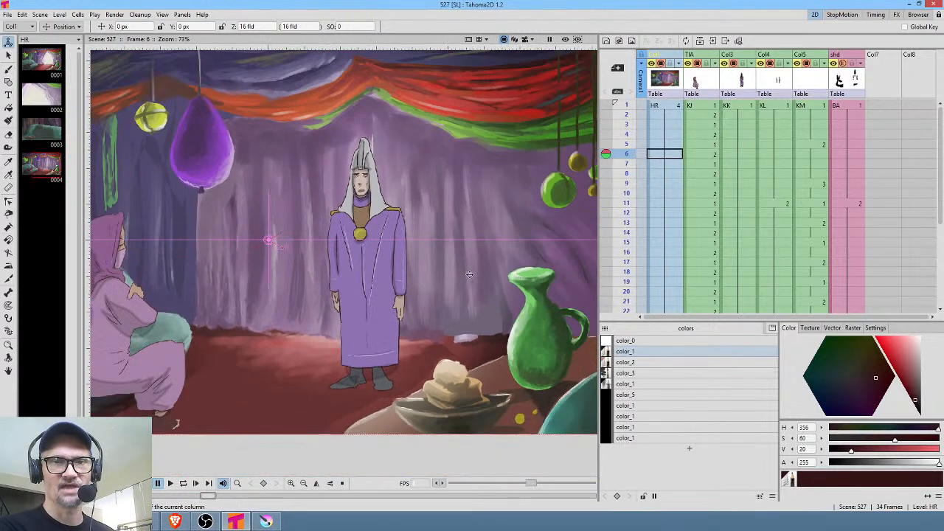
left_click_drag(498, 249, 528, 253)
left_click_drag(348, 315, 481, 318)
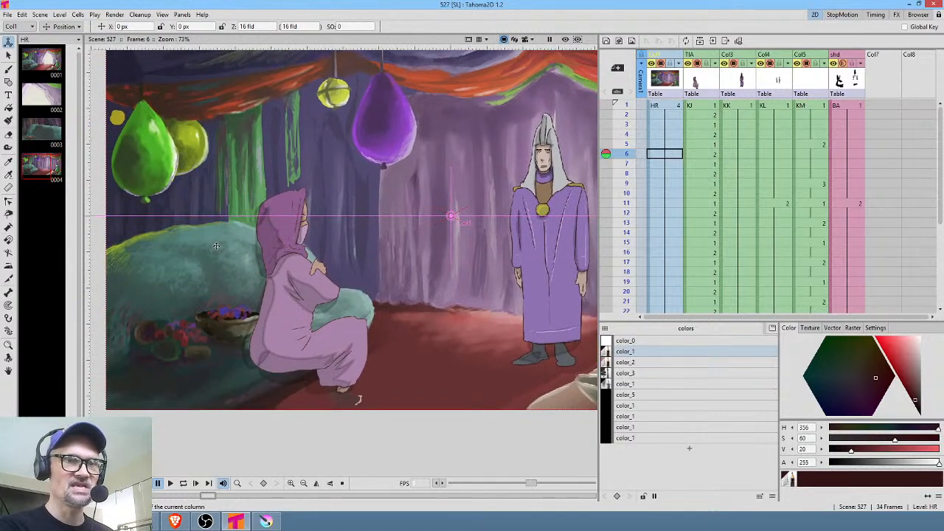
scroll(213, 262, "up", 4)
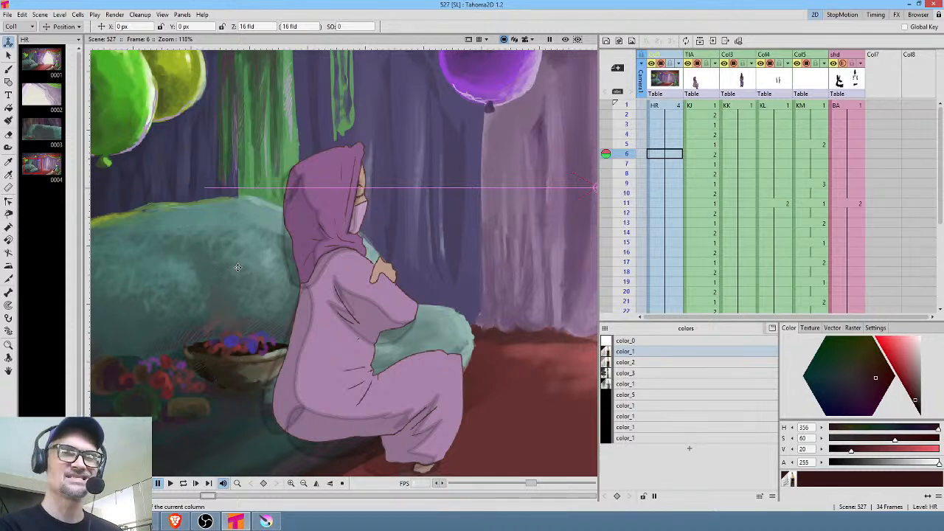
scroll(238, 268, "down", 7)
left_click_drag(423, 269, 379, 275)
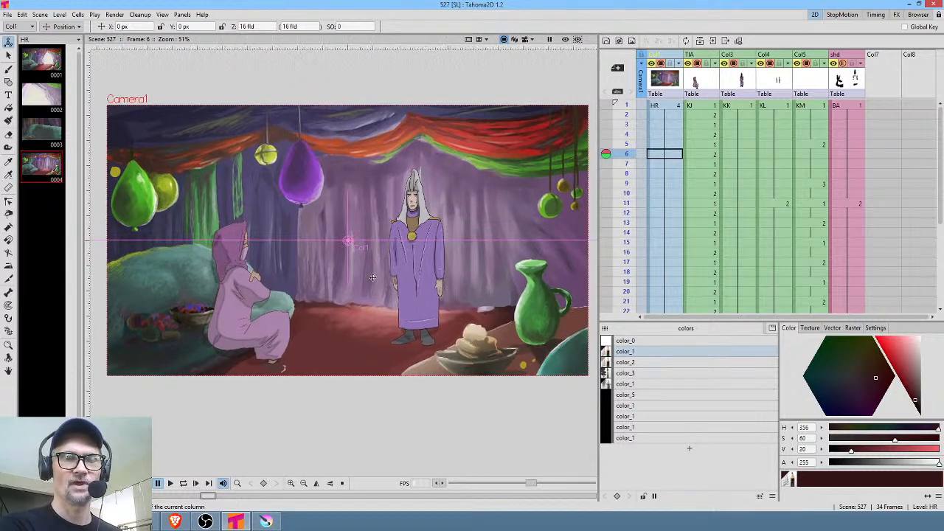
Turn on the effects preview and examine the stylized background around the seated figure and as a whole.
left_click(565, 39)
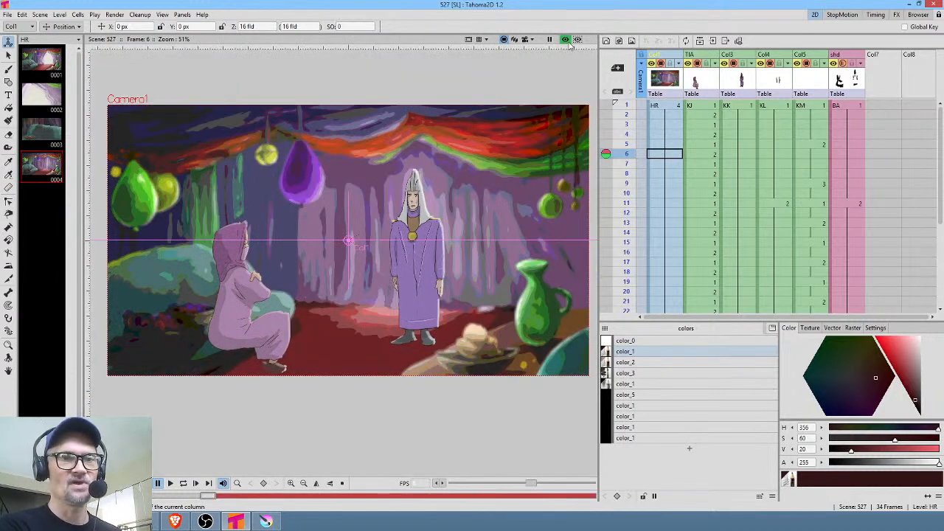
scroll(177, 333, "up", 8)
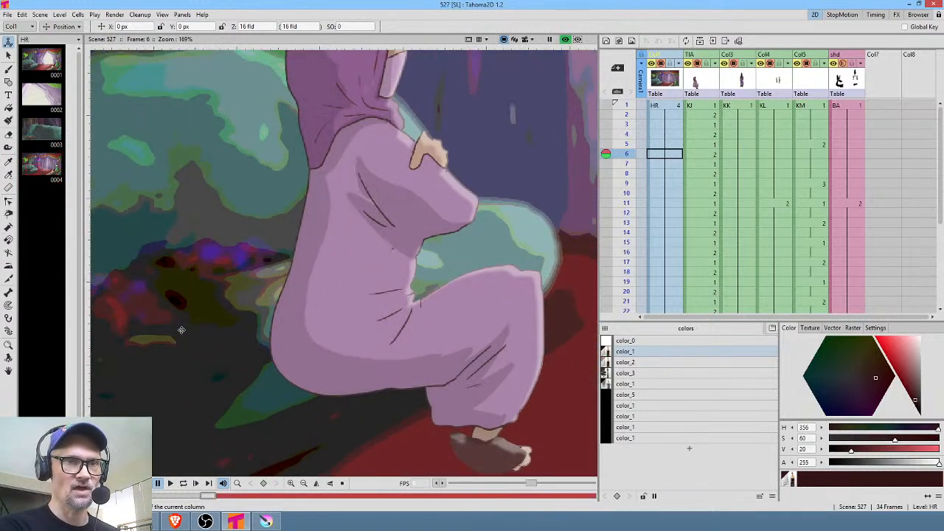
scroll(330, 253, "down", 5)
scroll(335, 250, "down", 3)
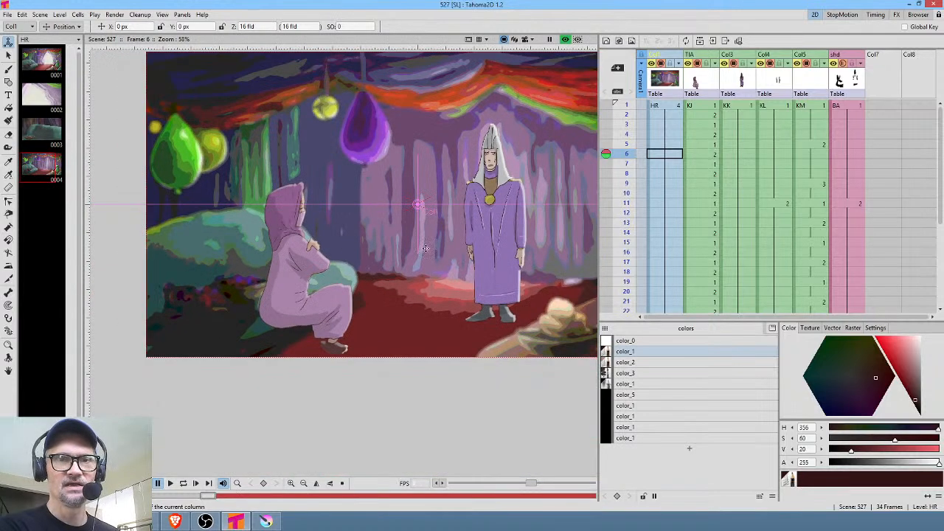
left_click_drag(482, 248, 441, 265)
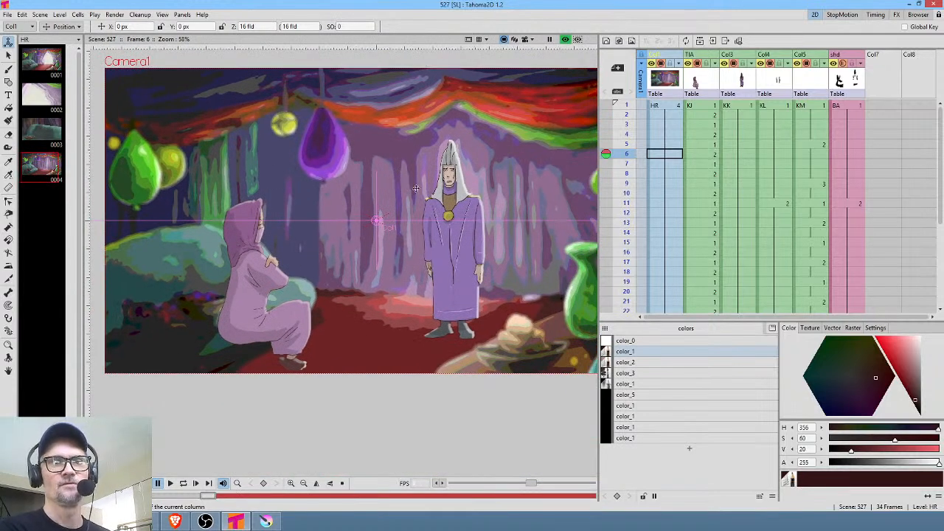
scroll(407, 179, "down", 1)
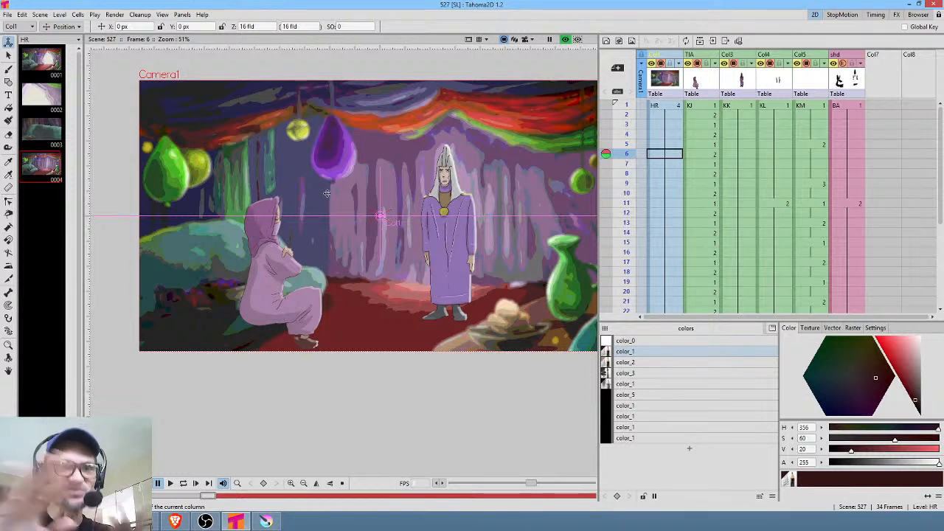
Turn off the effects preview and move the Col1 node farther away from the Blur02 node in the Fx Schematic.
left_click(565, 39)
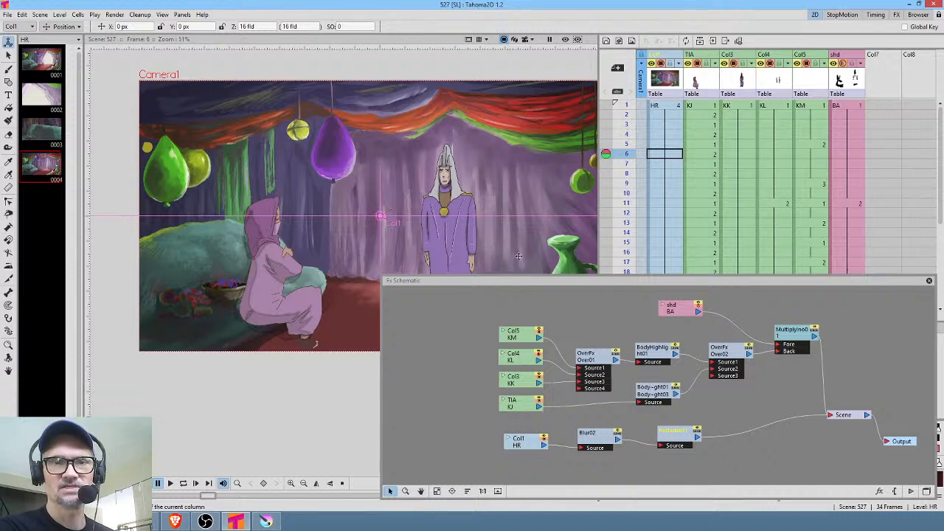
left_click_drag(527, 444, 482, 440)
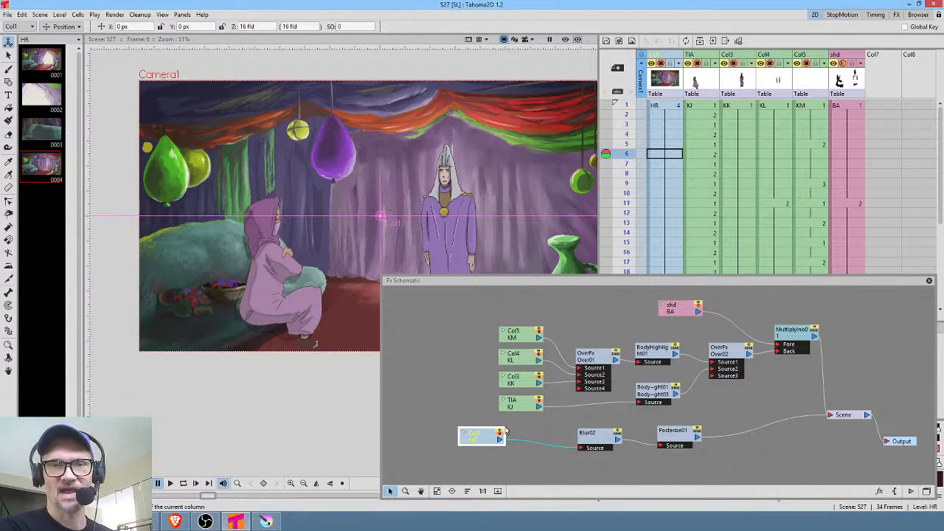
left_click_drag(491, 437, 505, 446)
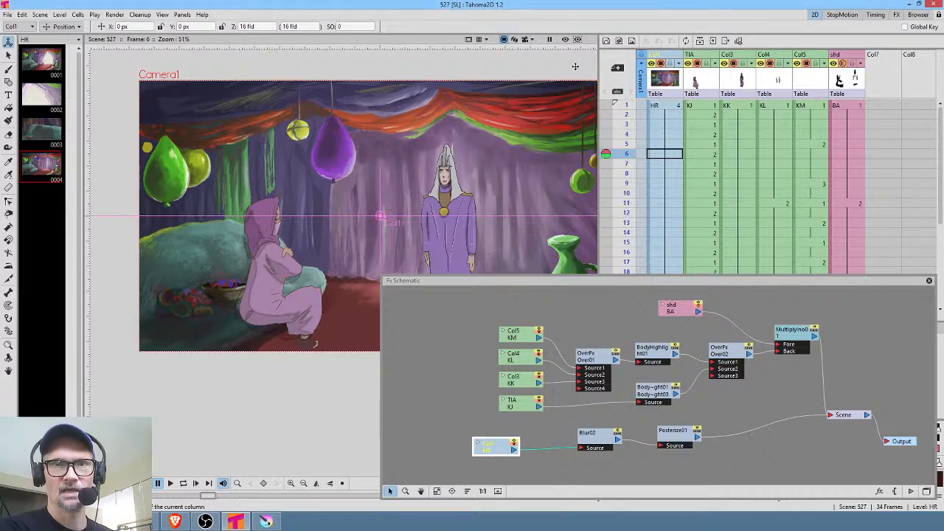
Turn on the effects preview and compare the background with the Posterize01 and Blur02 effects disabled and re-enabled.
left_click(566, 40)
left_click(697, 430)
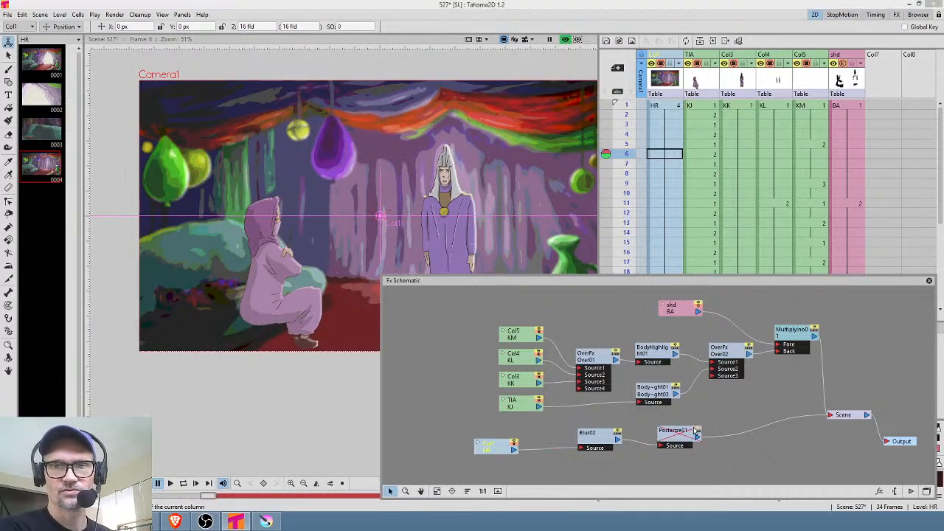
left_click(617, 433)
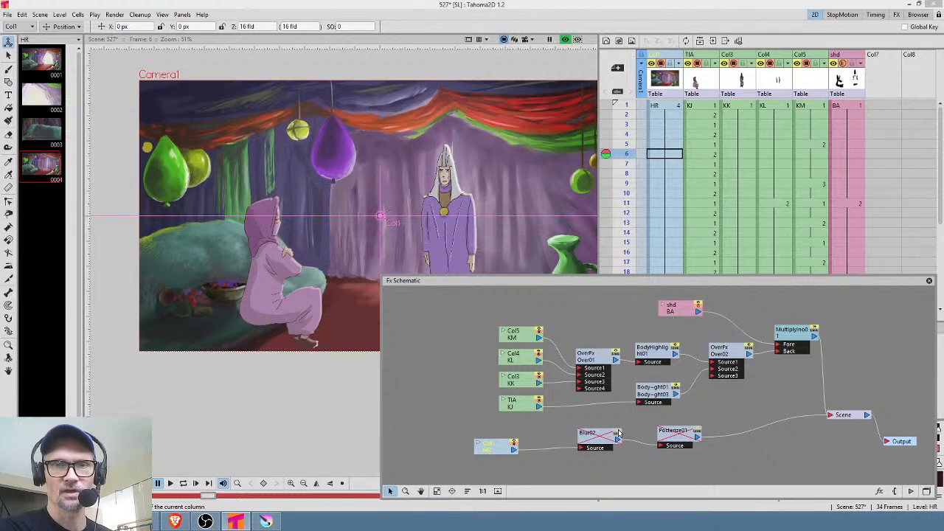
left_click(617, 433)
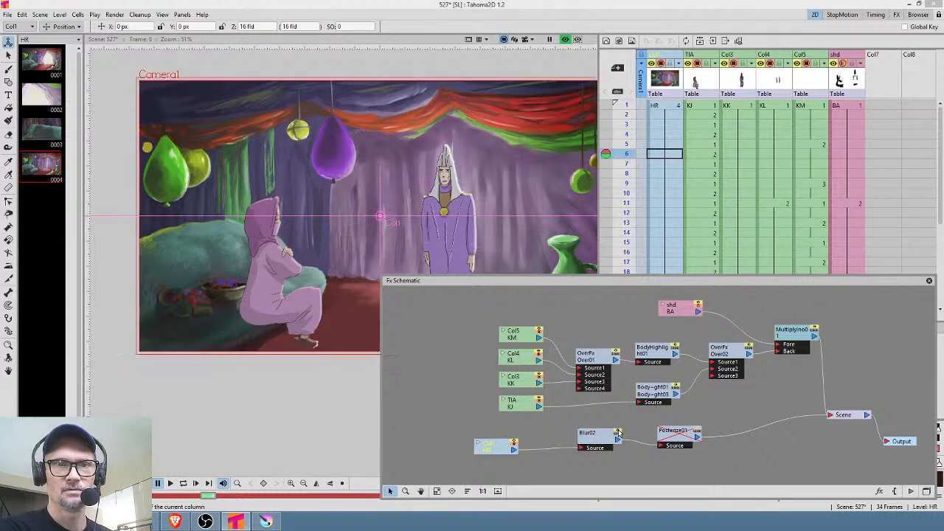
left_click(698, 430)
left_click(697, 431)
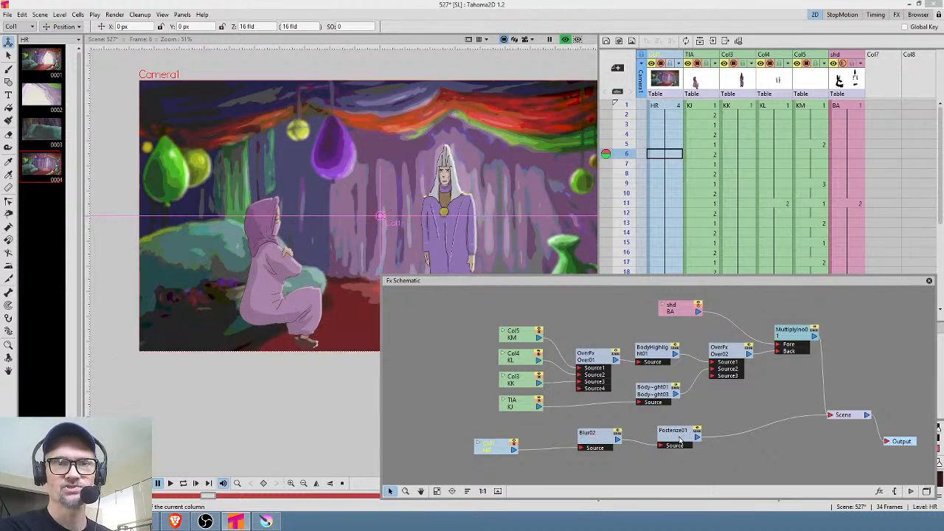
Try the Posterize01 effect at 2 levels, set its levels to 5.844, and close the effect settings.
left_click(681, 440)
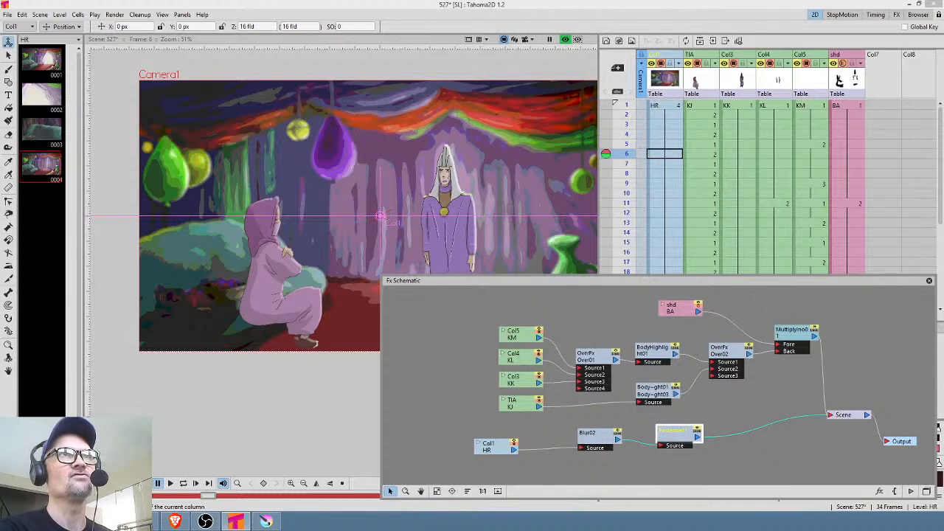
left_click_drag(599, 3, 605, 261)
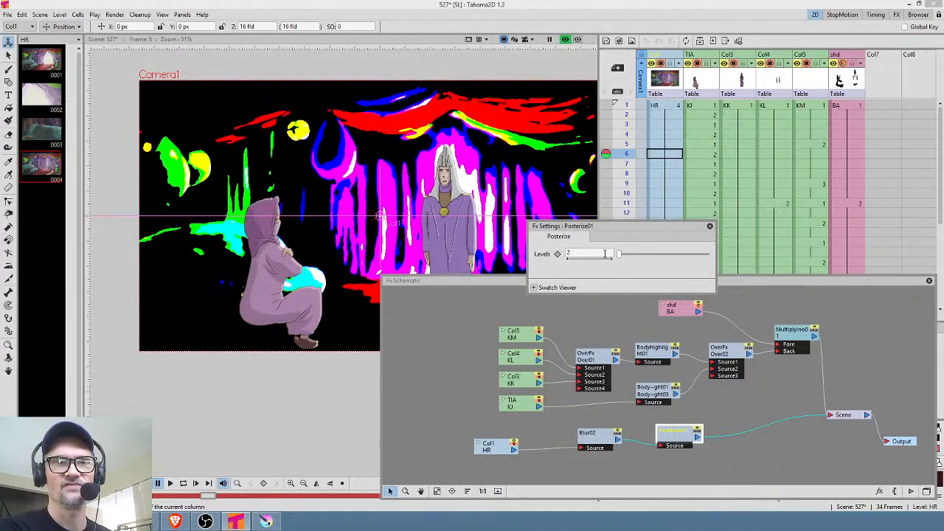
left_click_drag(620, 256, 661, 257)
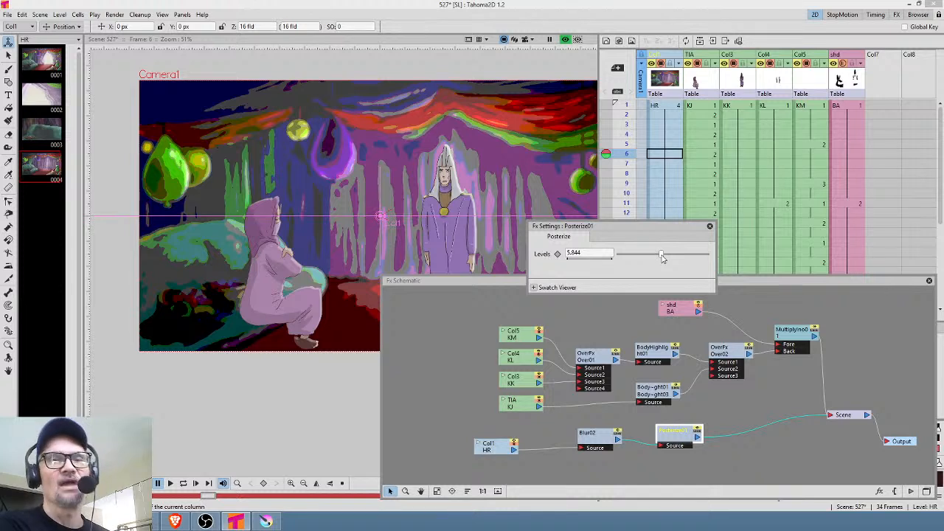
left_click(709, 226)
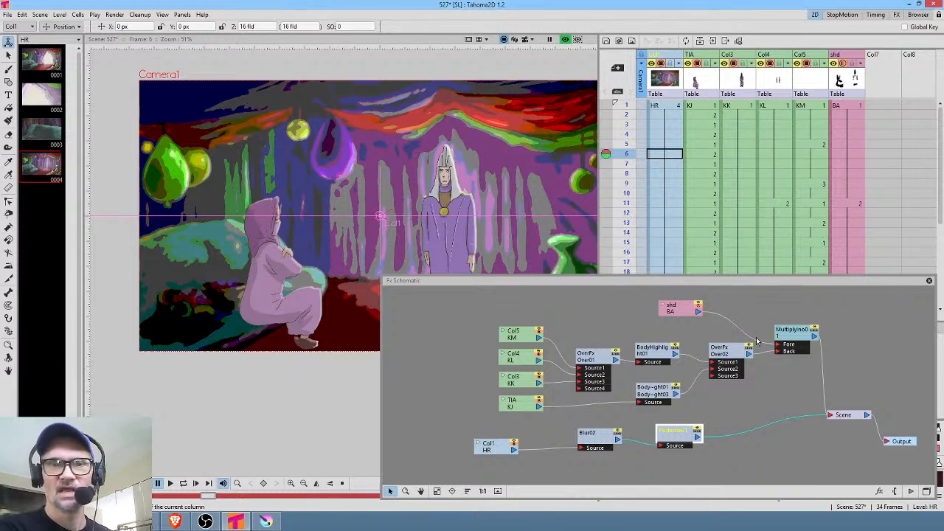
Save all scene changes, close the Fx Schematic, and bring the whole composition into view.
left_click(7, 14)
left_click(24, 49)
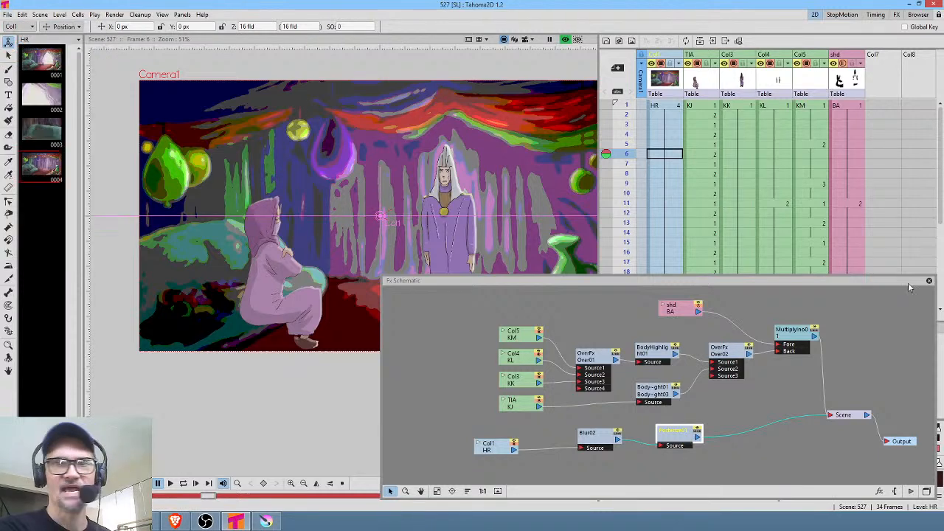
left_click(927, 280)
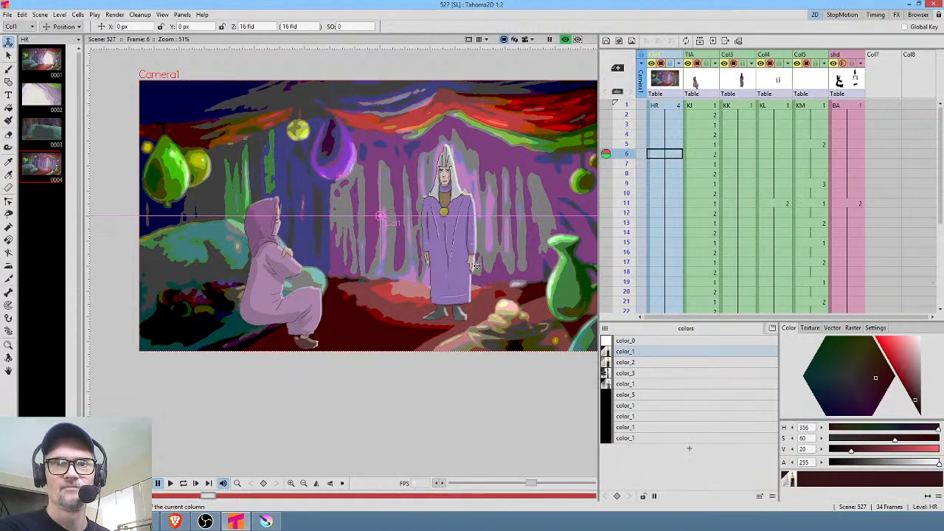
left_click_drag(493, 259, 445, 266)
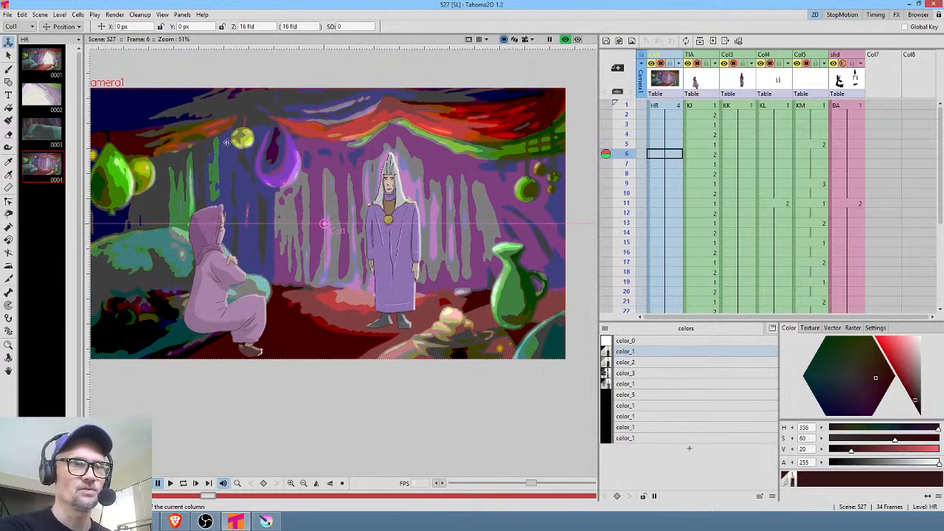
Create a new scene and paste the copied picture of the helmeted character into frame 1 of the first column.
left_click(7, 15)
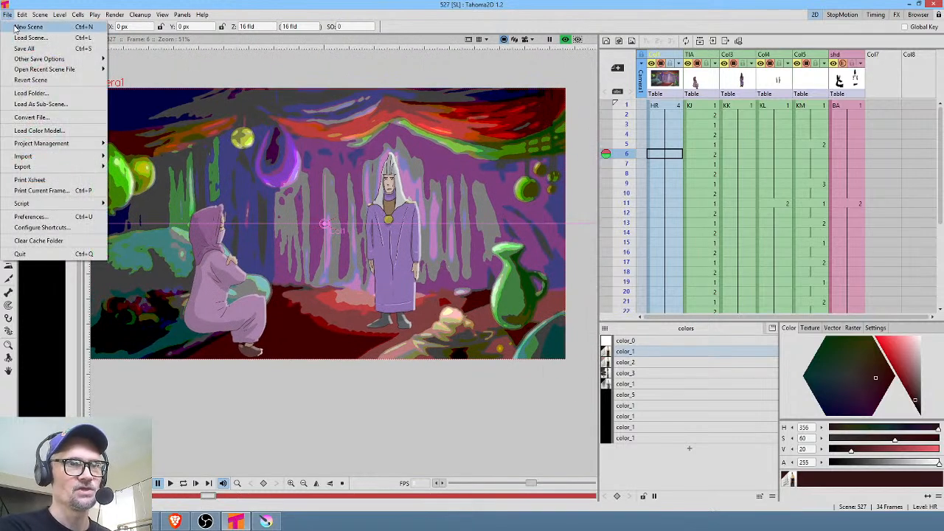
left_click(16, 28)
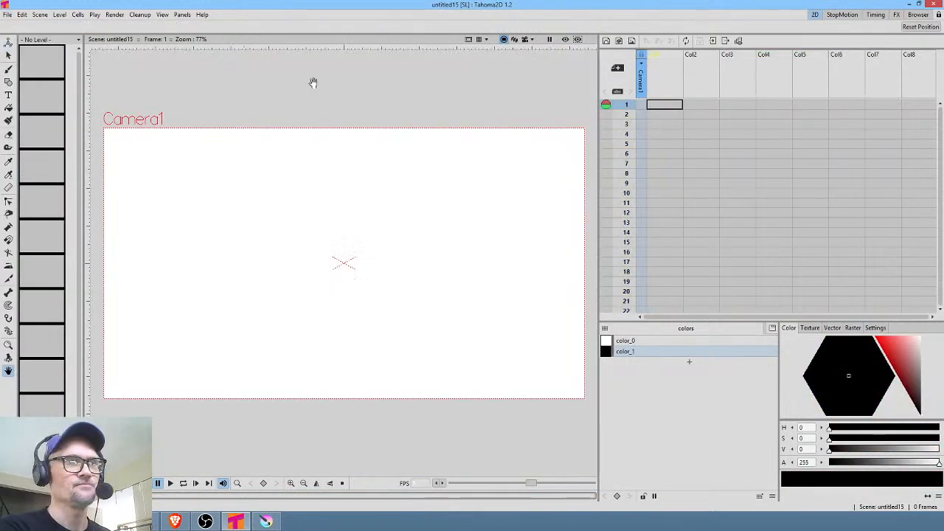
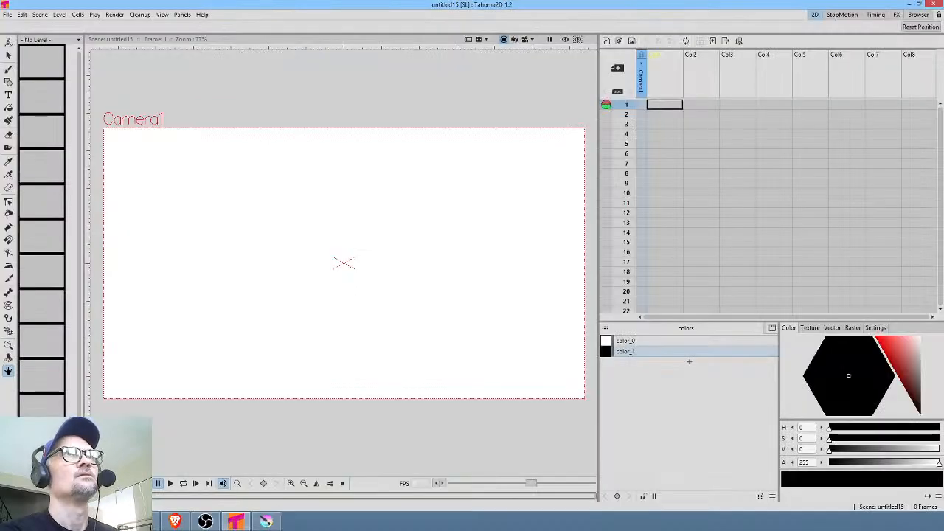
left_click(668, 105)
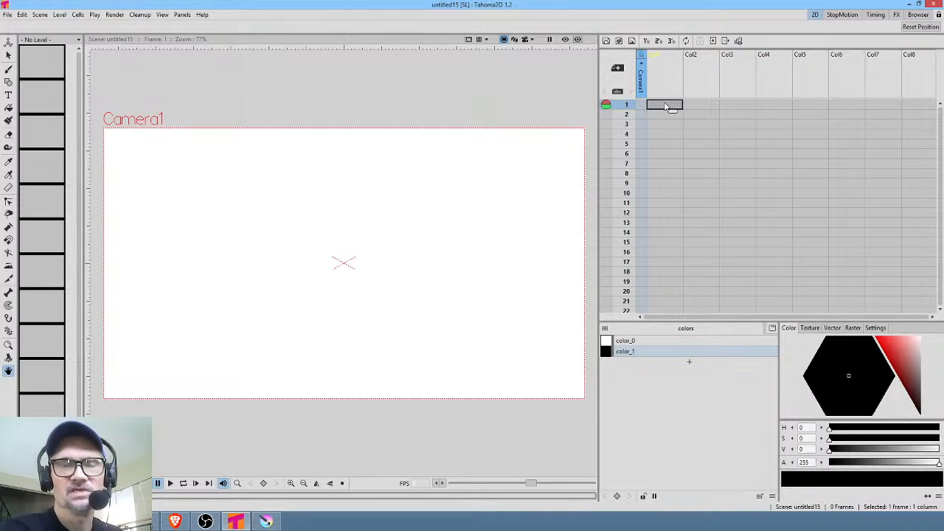
key("ctrl+v")
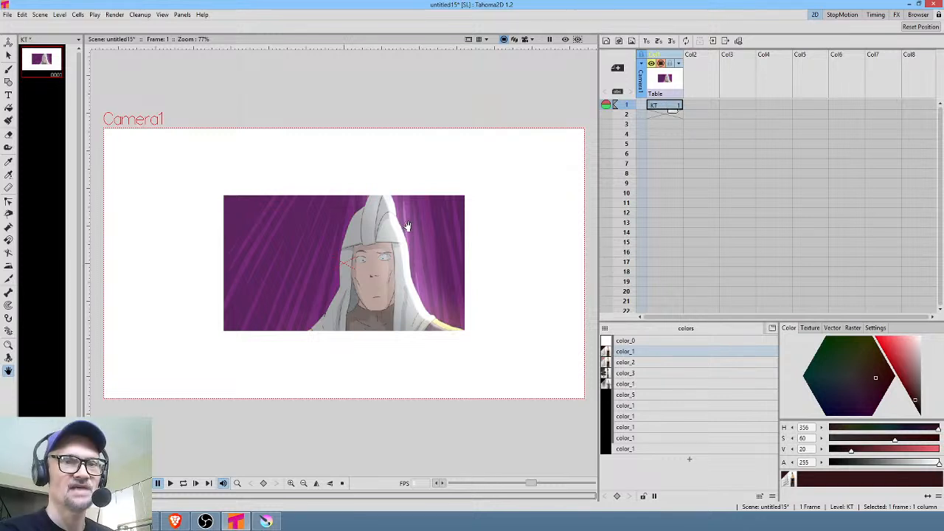
Scale the pasted picture uniformly to about 203.52% so that it fills the camera frame.
key("a")
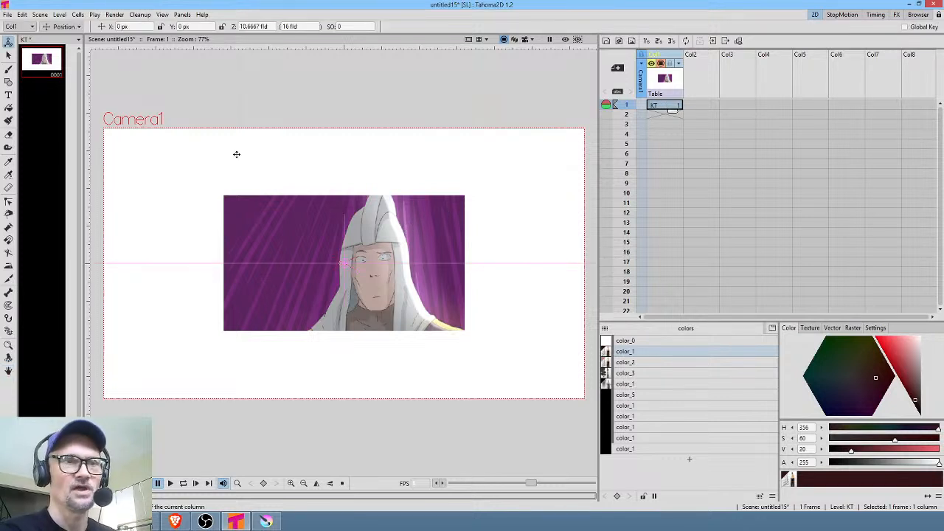
left_click(78, 27)
left_click(78, 65)
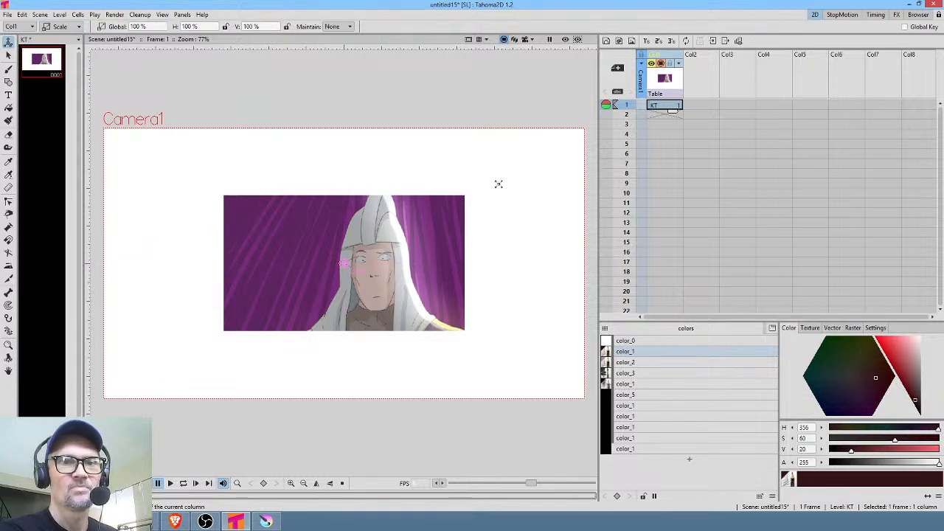
left_click_drag(469, 191, 608, 132)
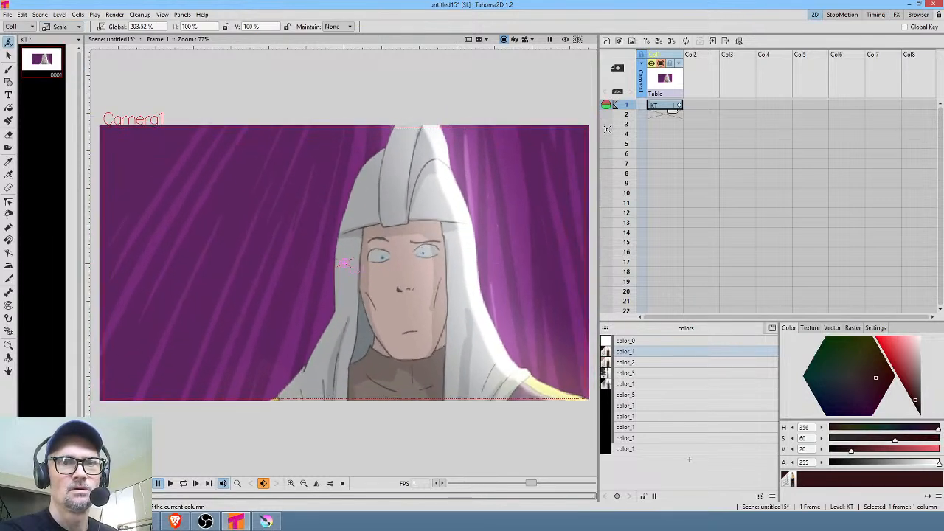
Paste the copied pencil sketch of the character's heads in place at frame 2 of the same level.
left_click(660, 116)
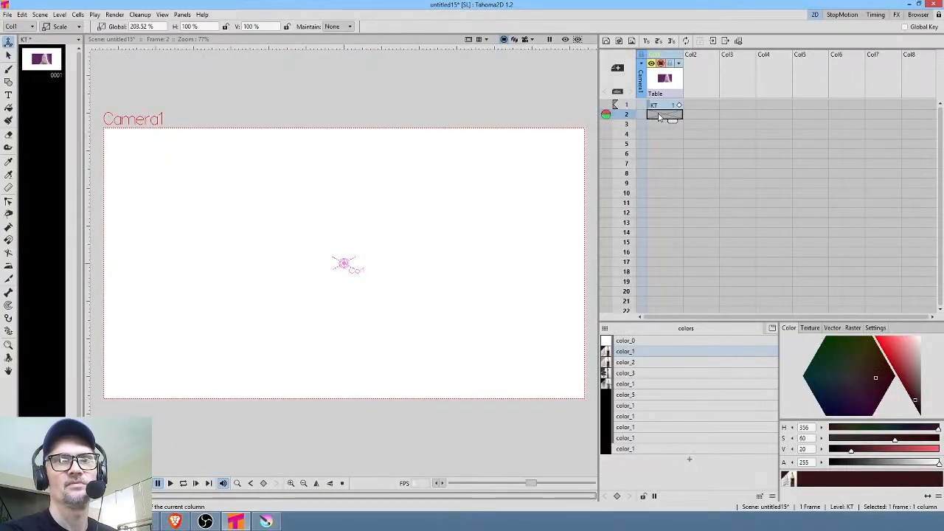
left_click(666, 107)
left_click(664, 116)
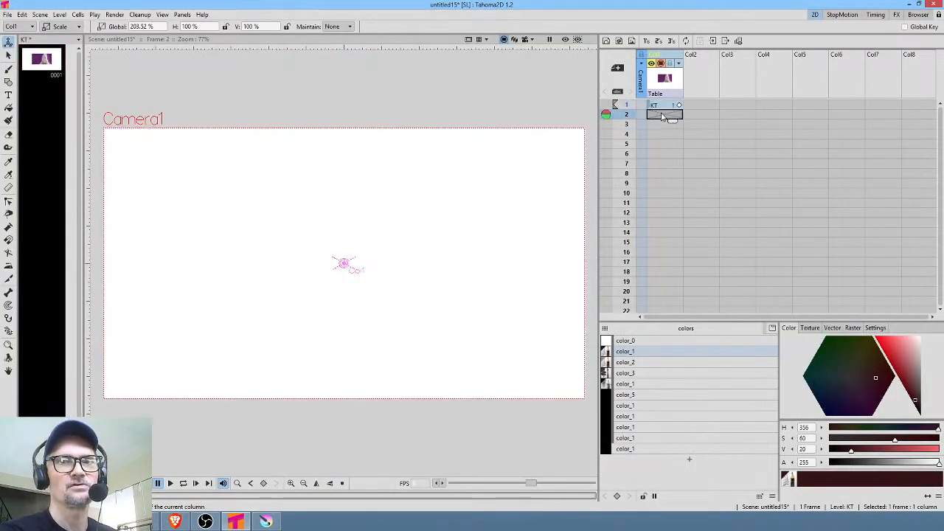
key("ctrl+v")
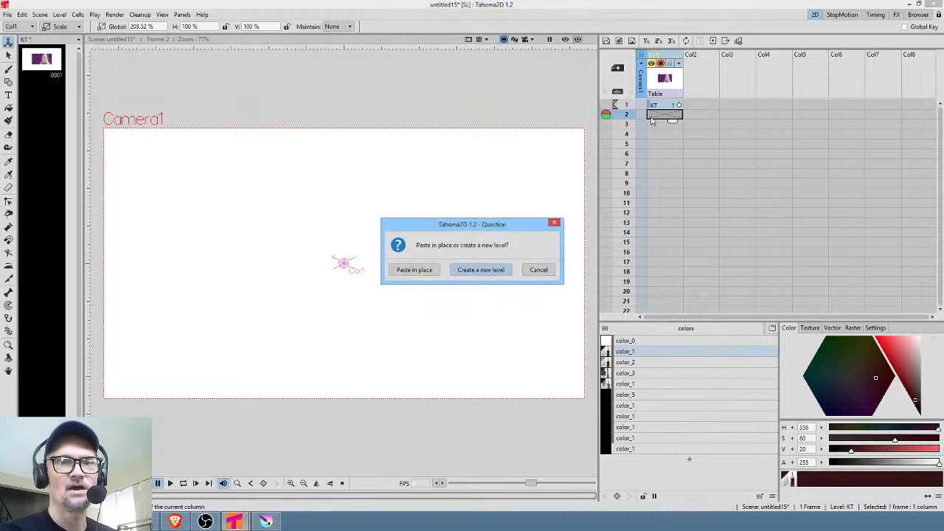
left_click(428, 270)
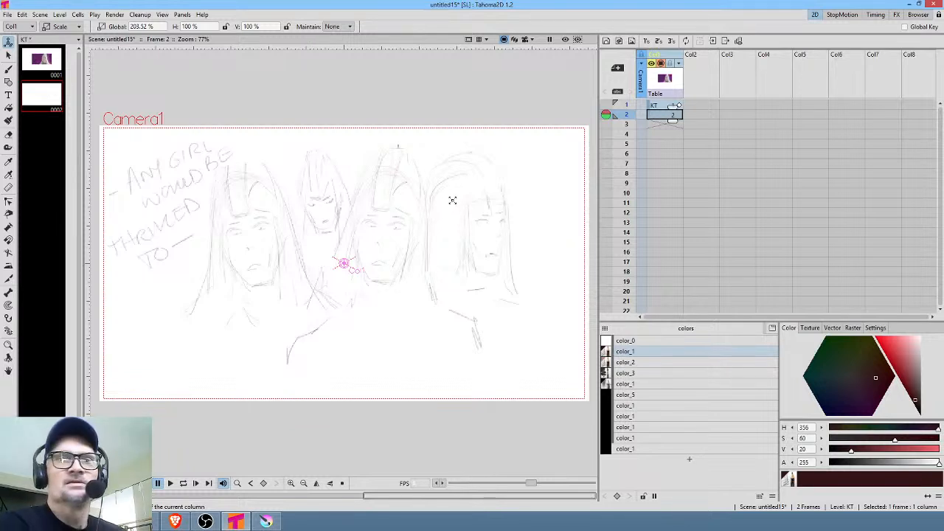
Compare the helmeted character picture in frame 1 with the pencil sketch of heads in frame 2.
left_click(667, 107)
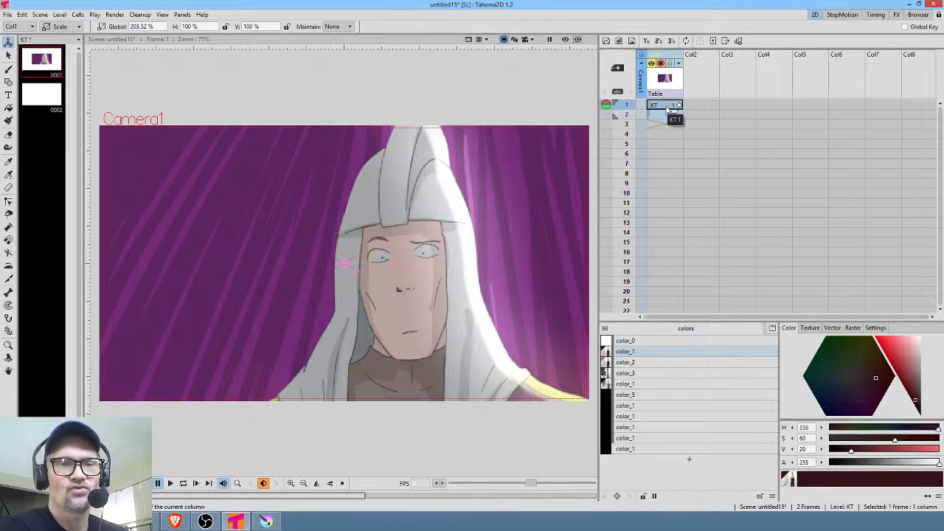
scroll(478, 230, "down", 1)
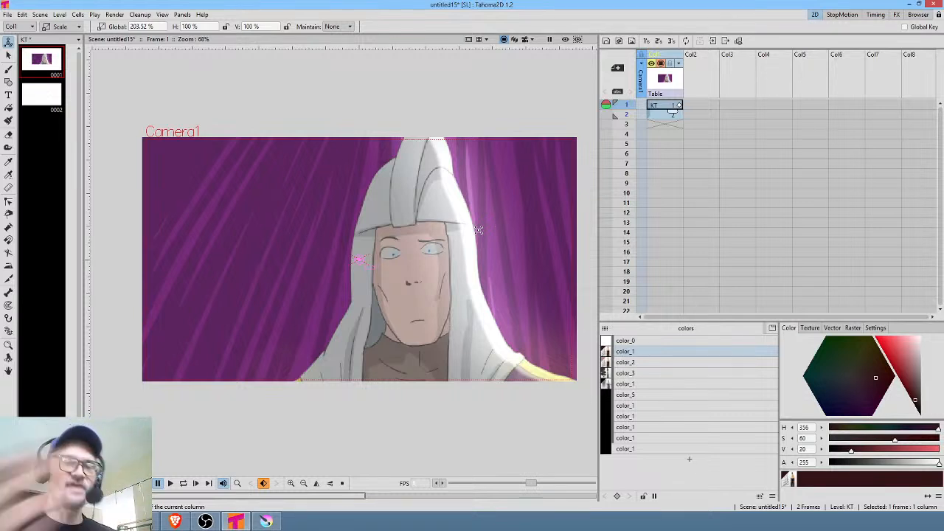
left_click(664, 114)
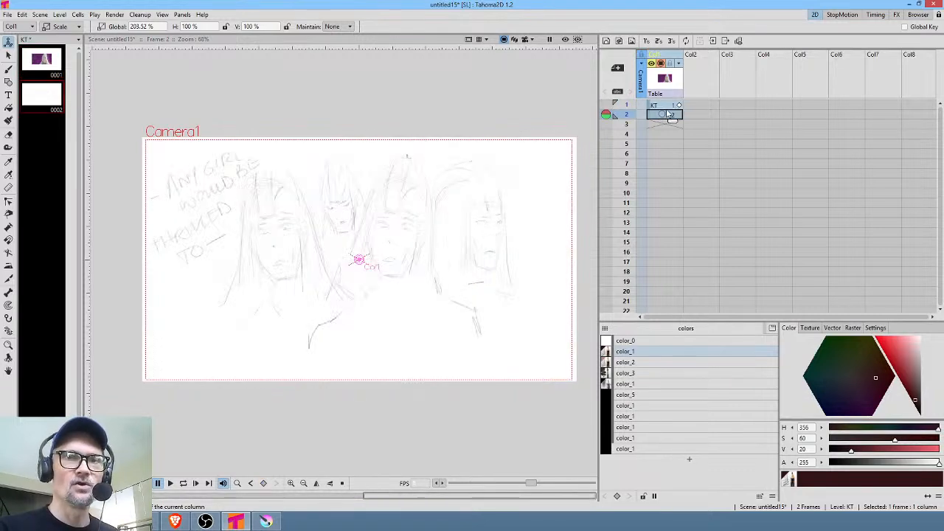
left_click(661, 105)
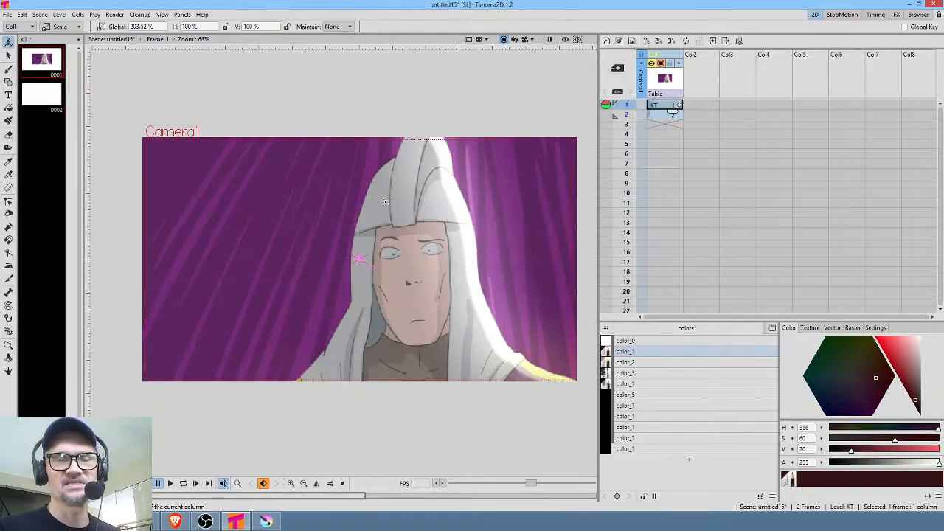
left_click(664, 114)
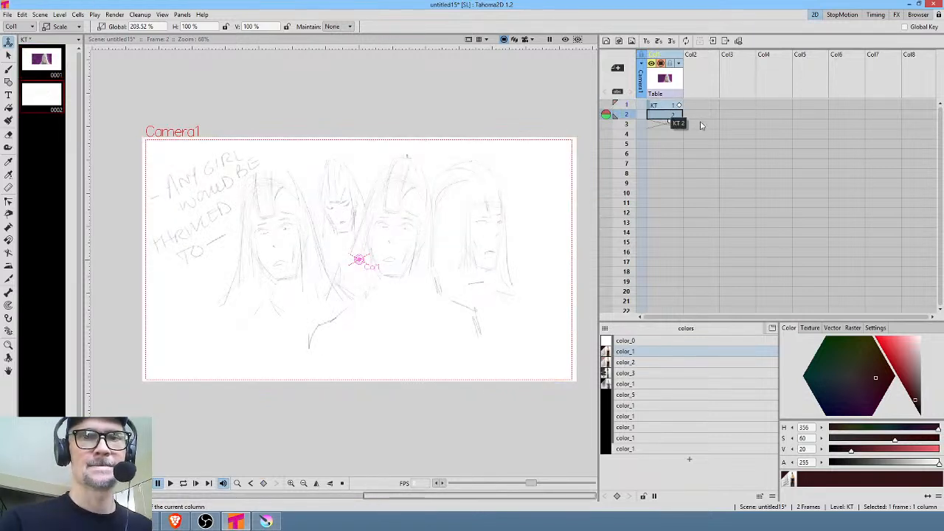
Start a new drawing with the Brush tool at frame 2 of the second column.
left_click(705, 116)
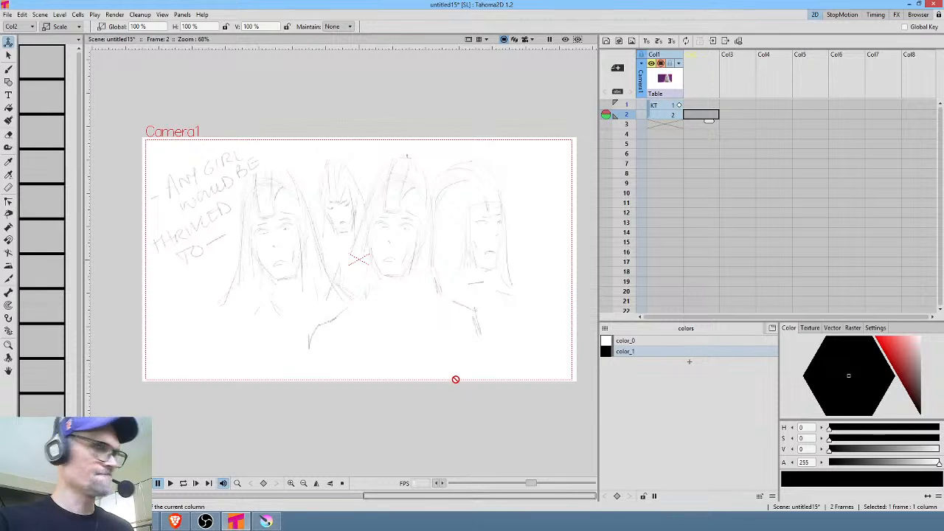
key("b")
left_click(454, 383)
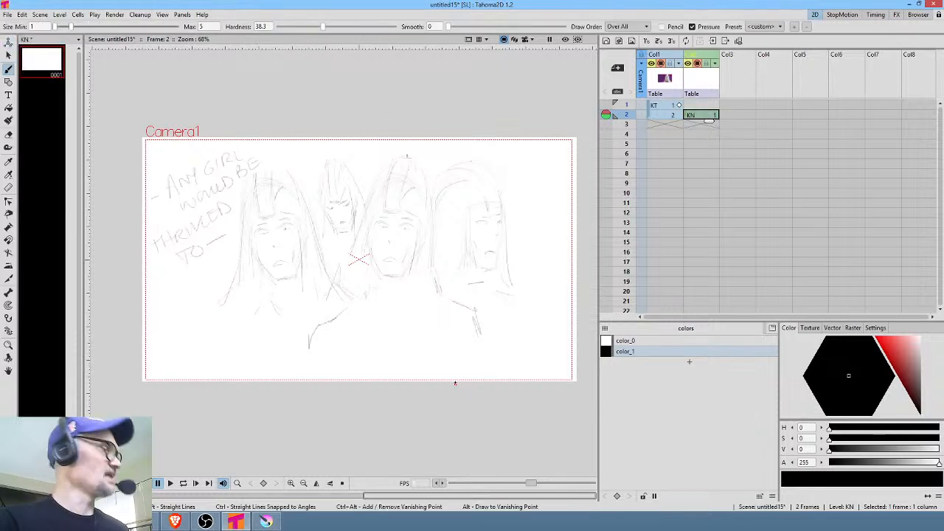
Save the whole scene as 528 in the scenes folder.
left_click(7, 15)
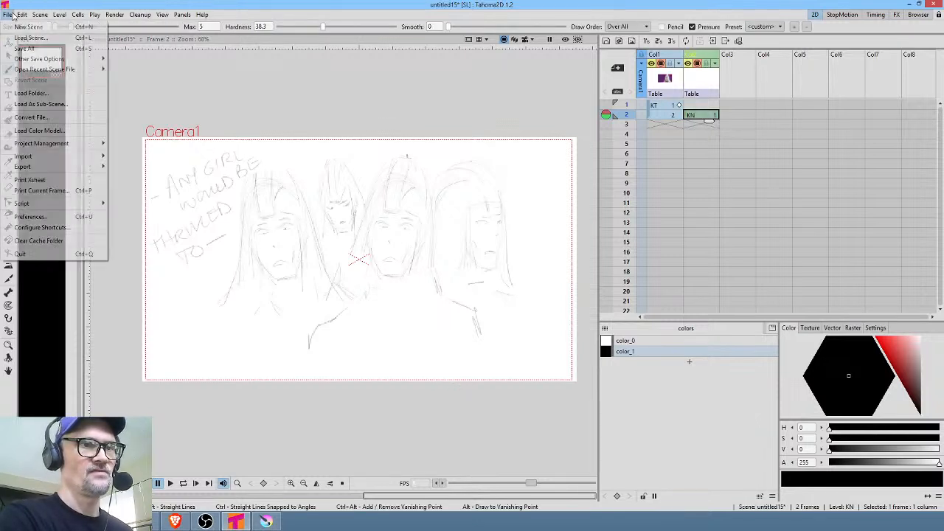
mouse_move(22, 62)
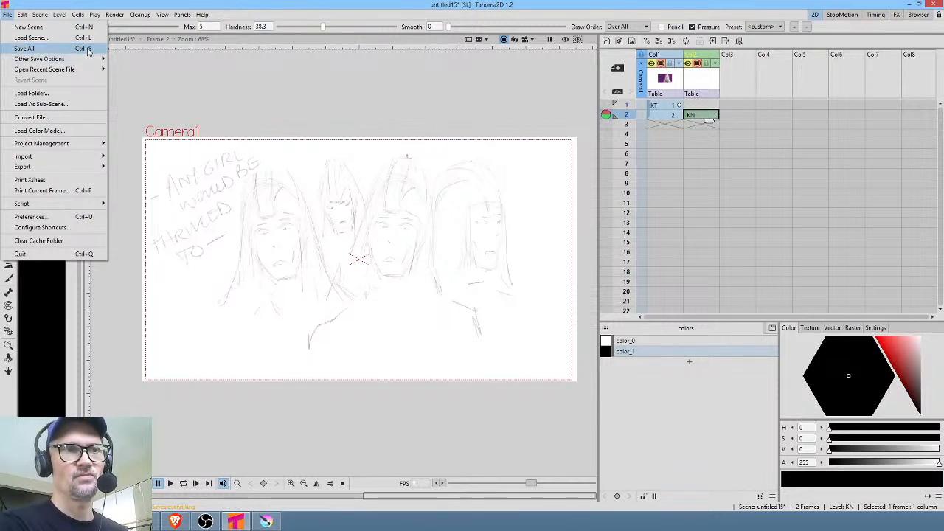
left_click(79, 48)
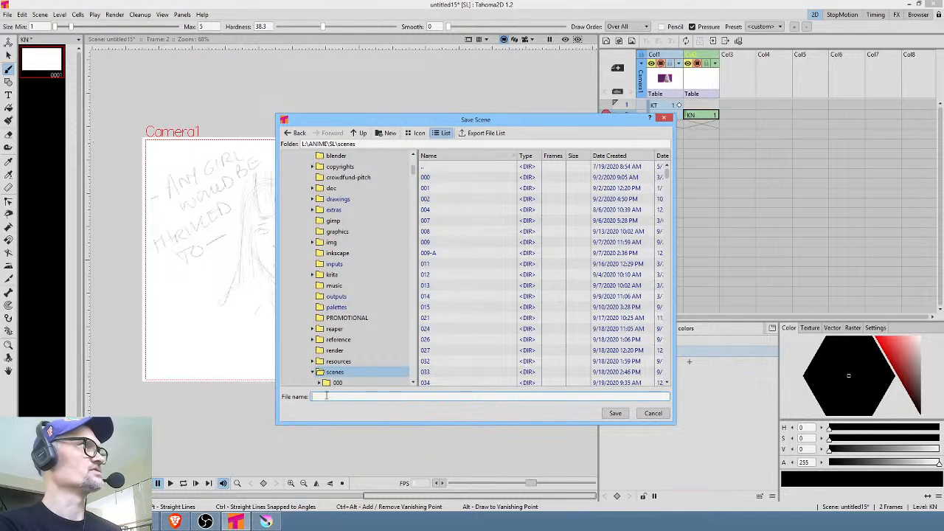
type("528")
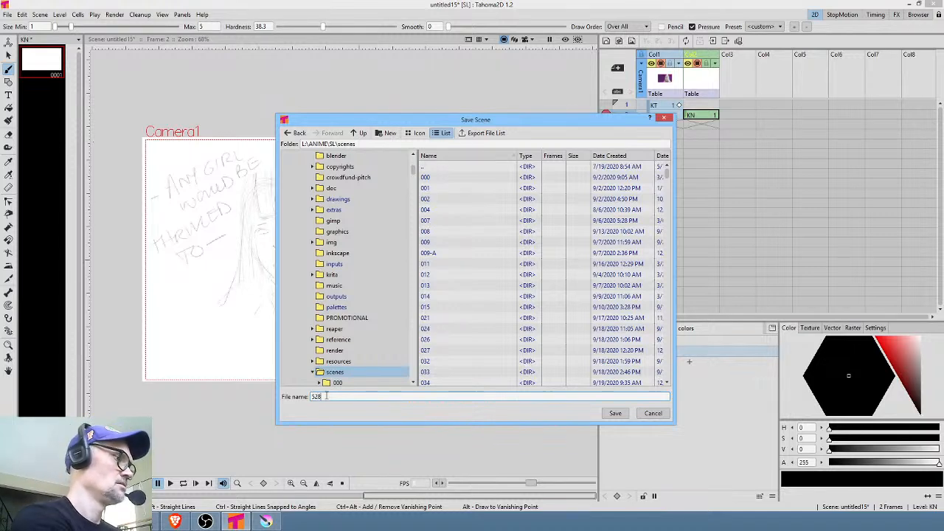
left_click(616, 413)
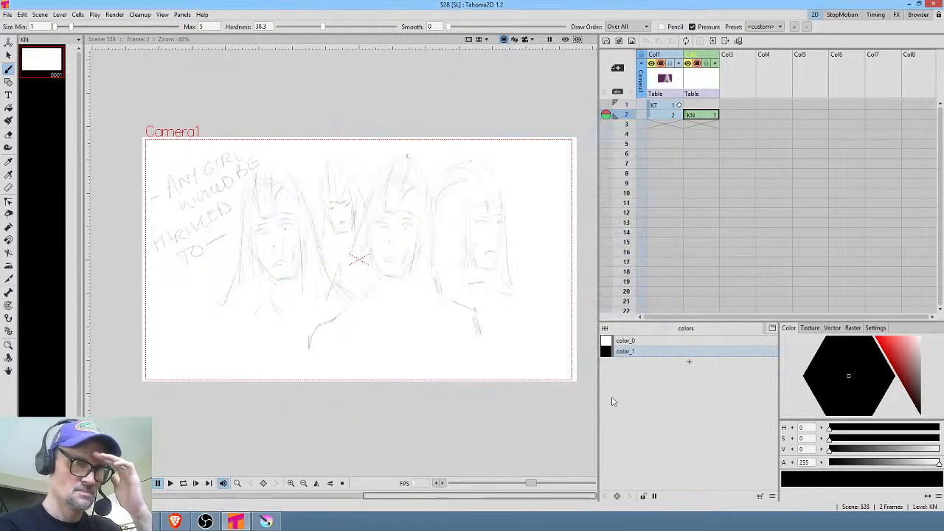
Give color_1 of the new level a raster pencil brush style and a red colour with S 67 and V 85.
left_click(853, 327)
scroll(894, 388, "down", 6)
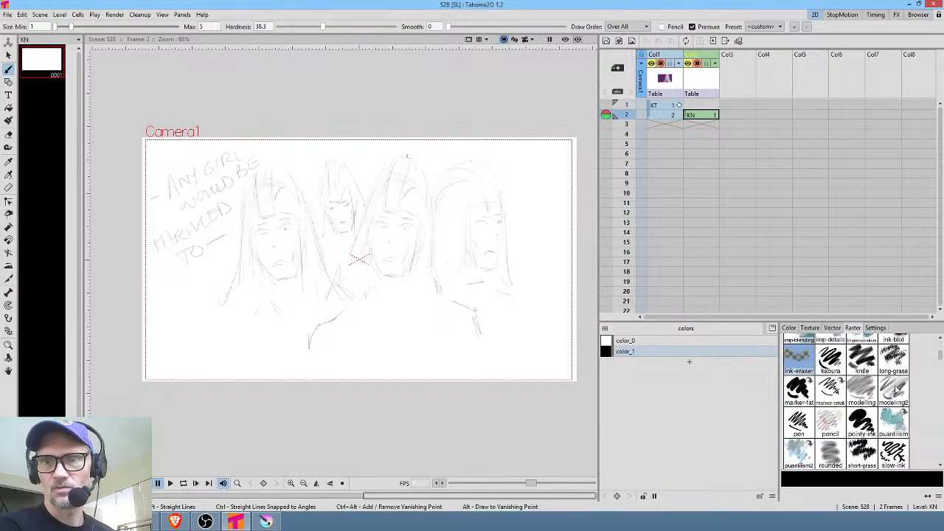
left_click(863, 391)
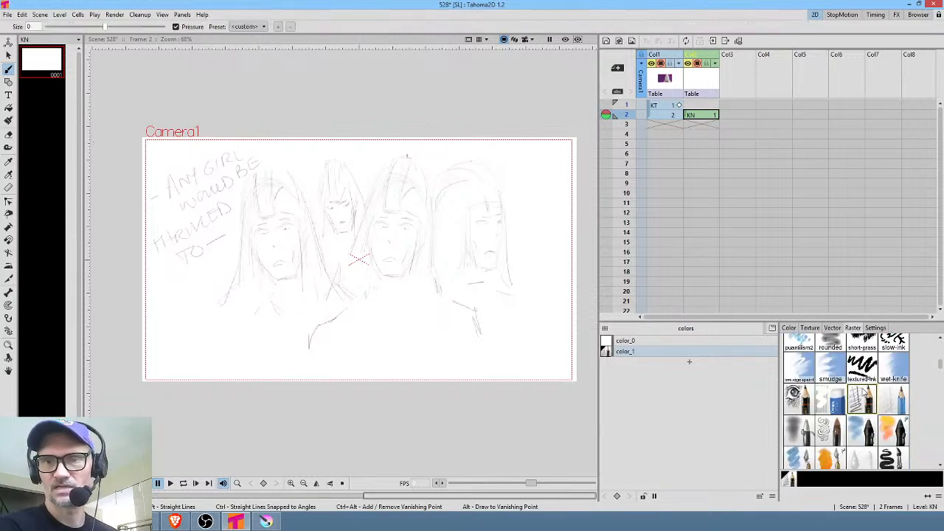
left_click(789, 328)
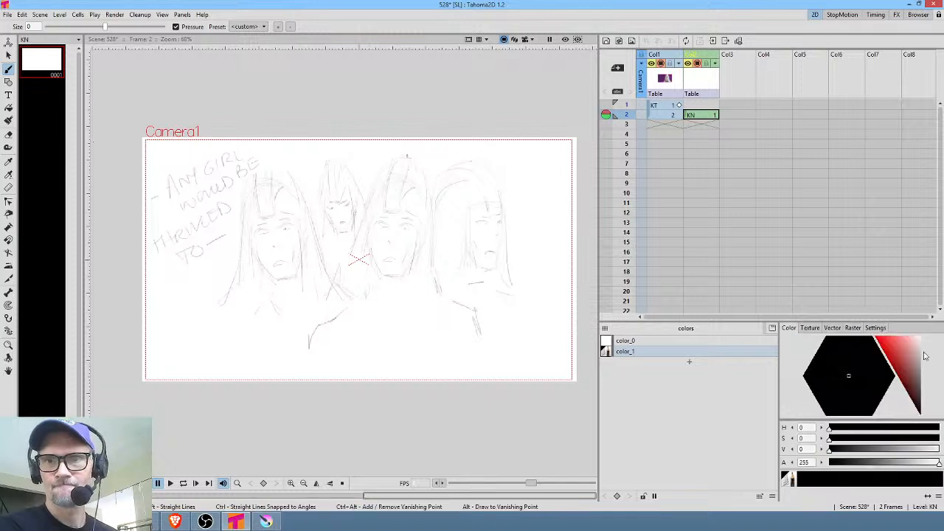
left_click_drag(885, 341, 894, 348)
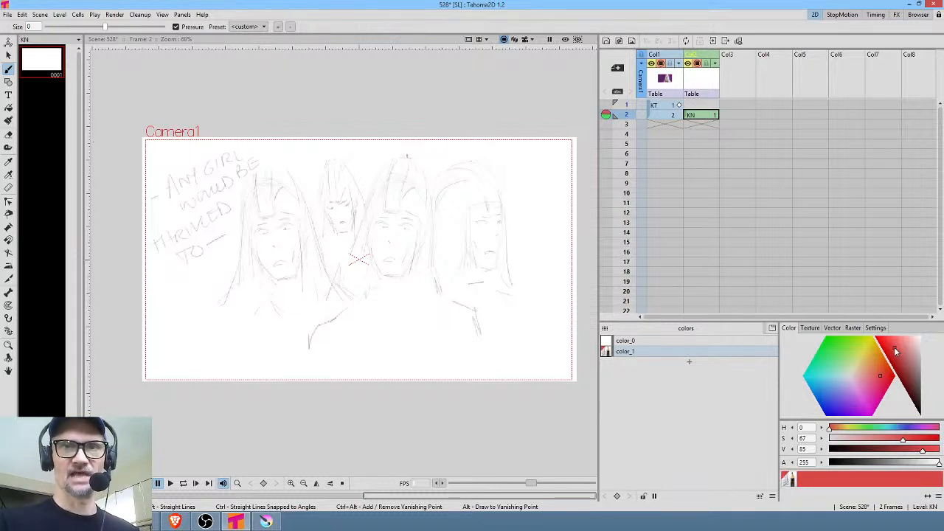
Fill the background of the pencil sketch at frame 2 of the first column with white color_0.
left_click(671, 119)
left_click(678, 64)
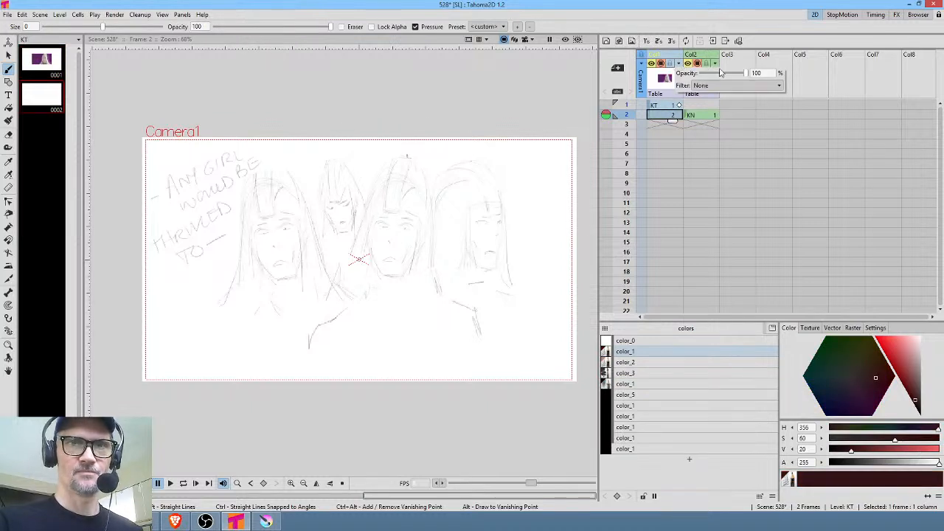
left_click(670, 116)
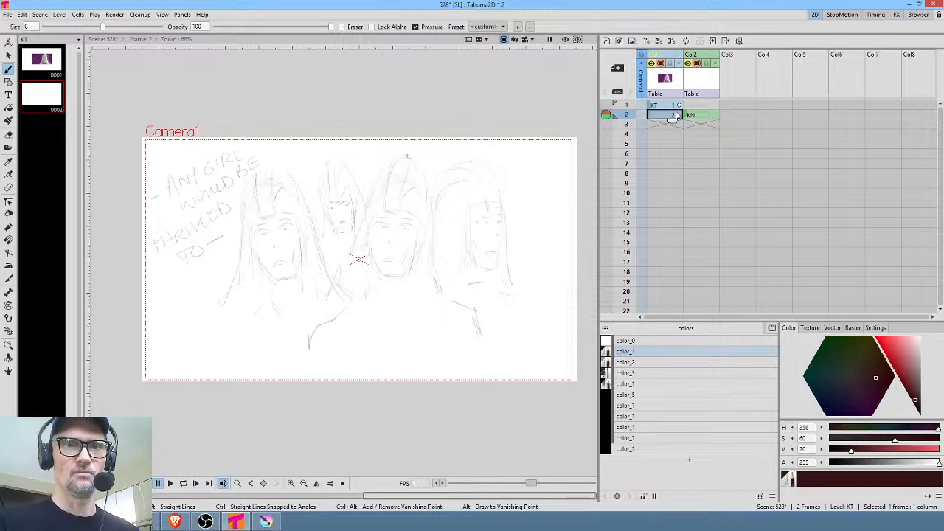
left_click(655, 341)
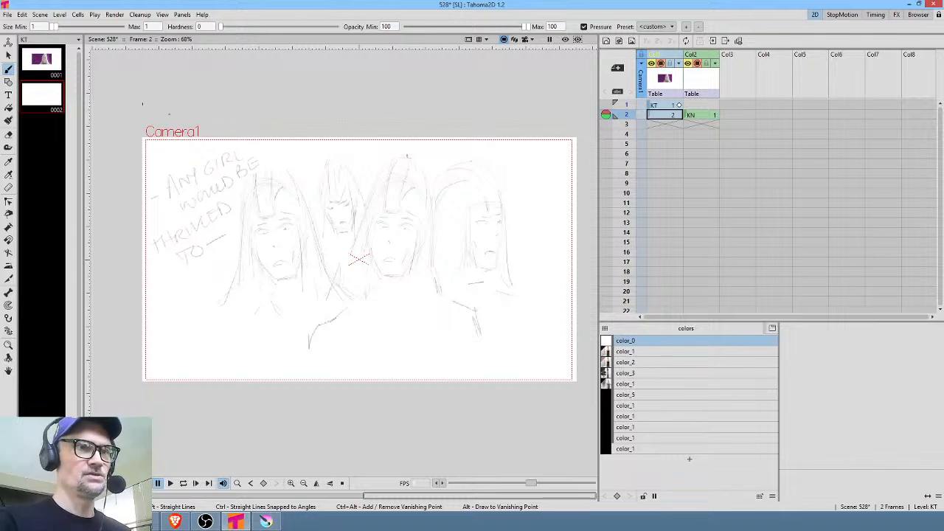
key("f")
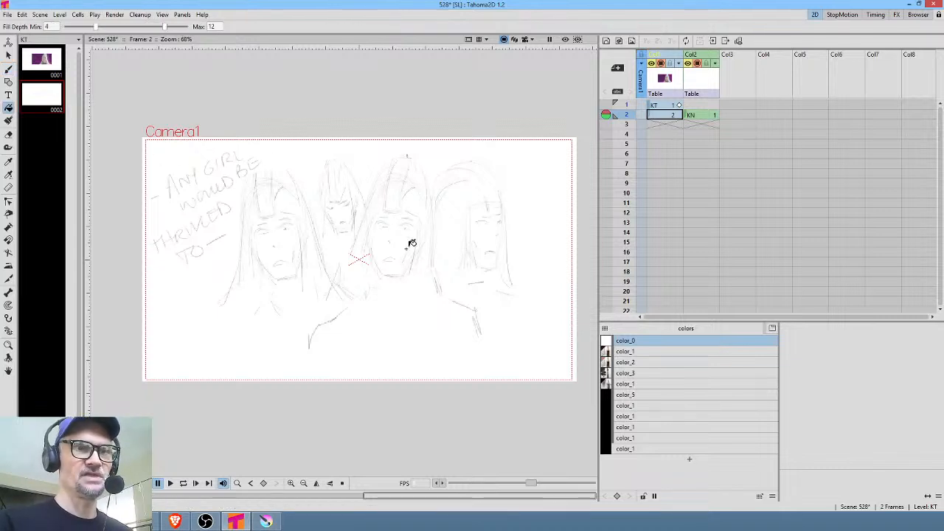
left_click(414, 329)
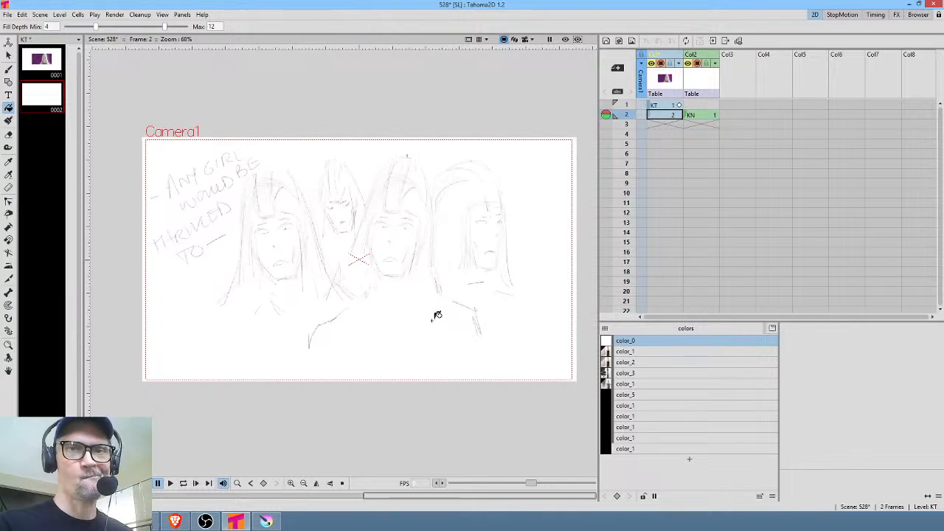
Lower the first column's opacity to 44% and check the faded character picture at frame 1.
left_click(680, 64)
left_click_drag(747, 75, 723, 80)
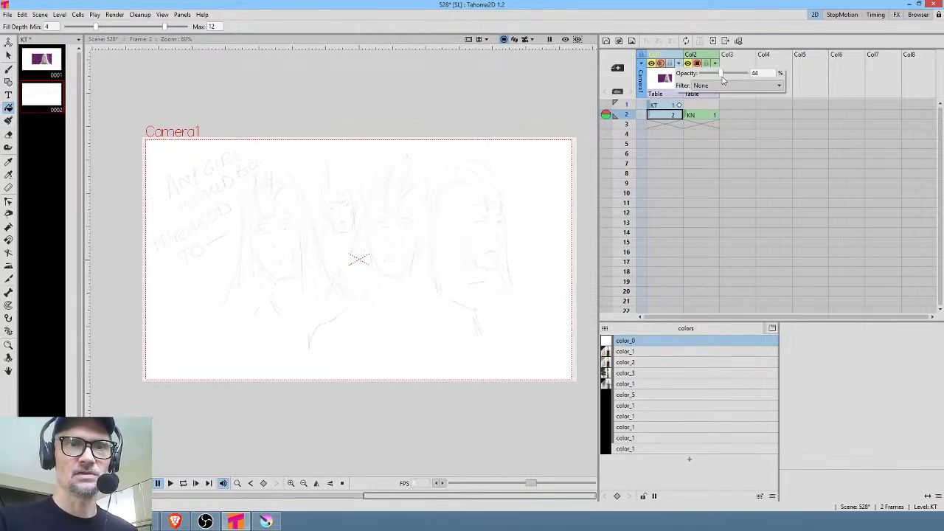
left_click(705, 116)
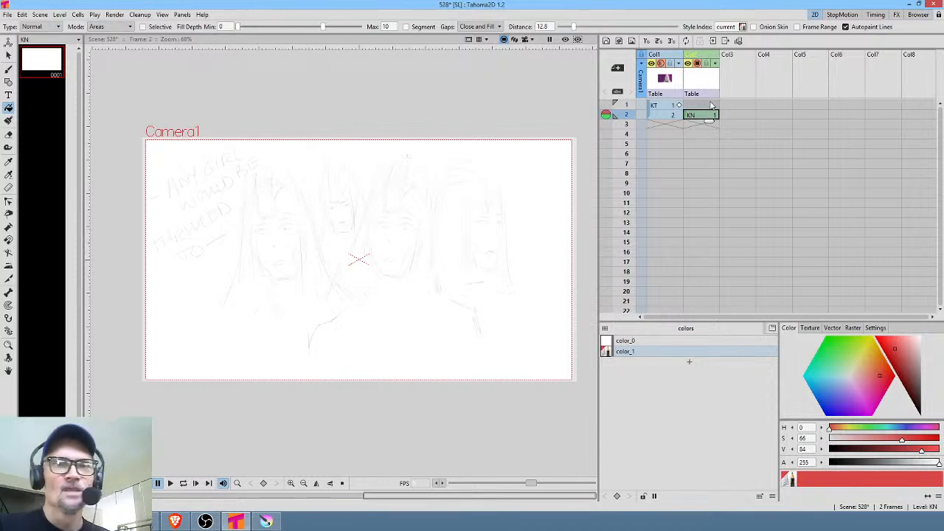
left_click(671, 107)
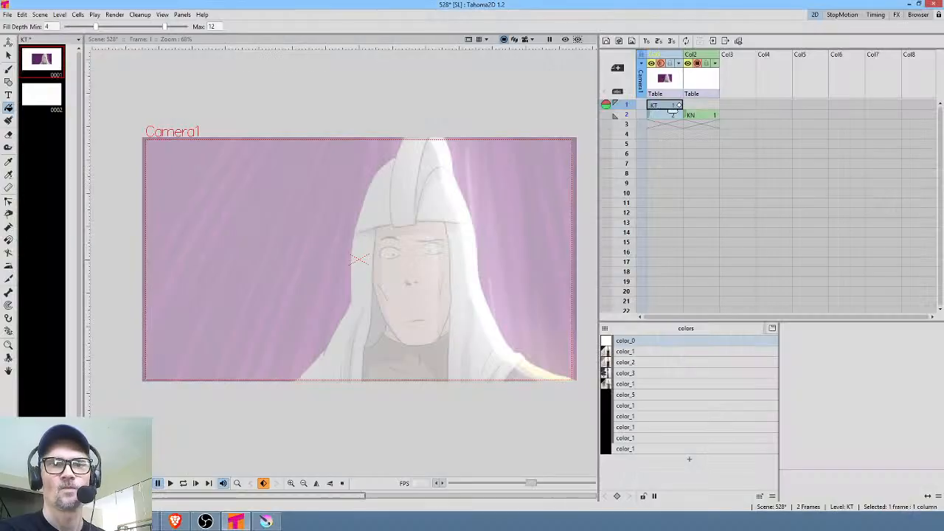
Sketch a red oval head, neck and sloping shoulders over the large head right of centre, at frame 2 of the second column.
left_click(709, 115)
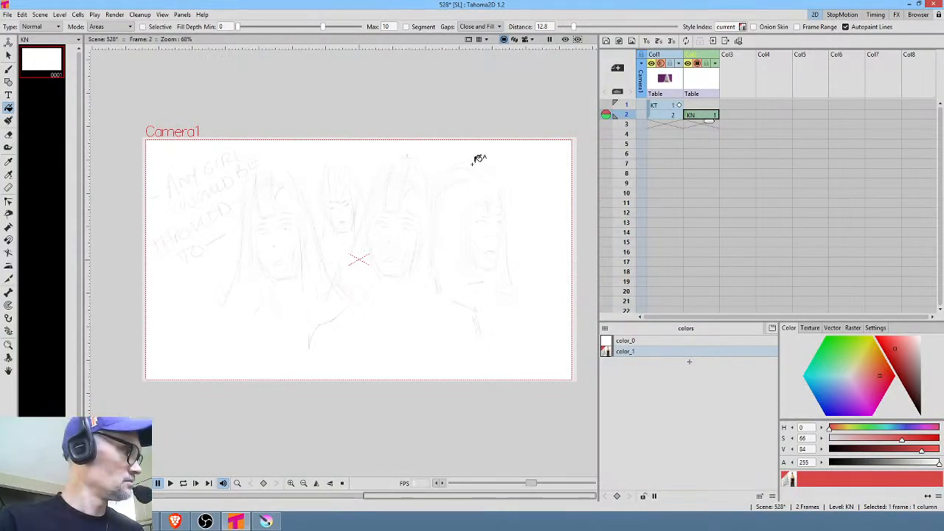
key("alt+0")
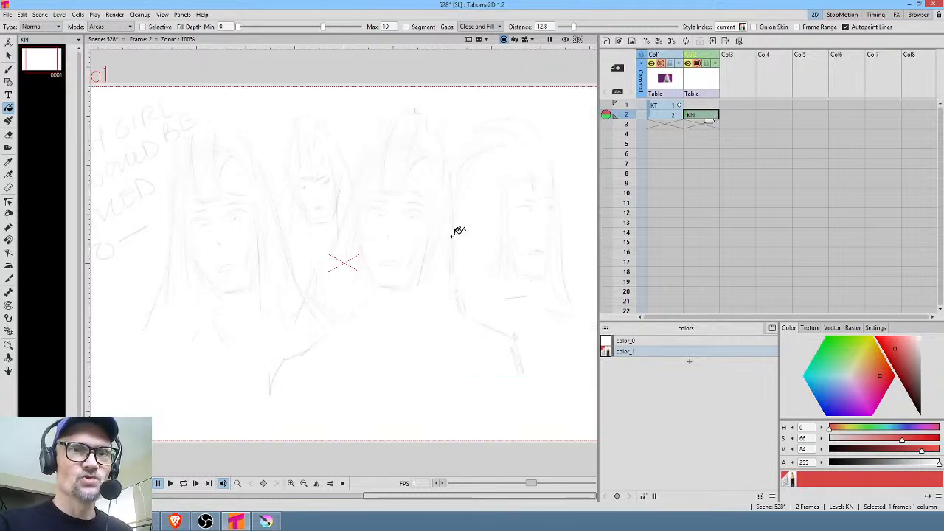
key("b")
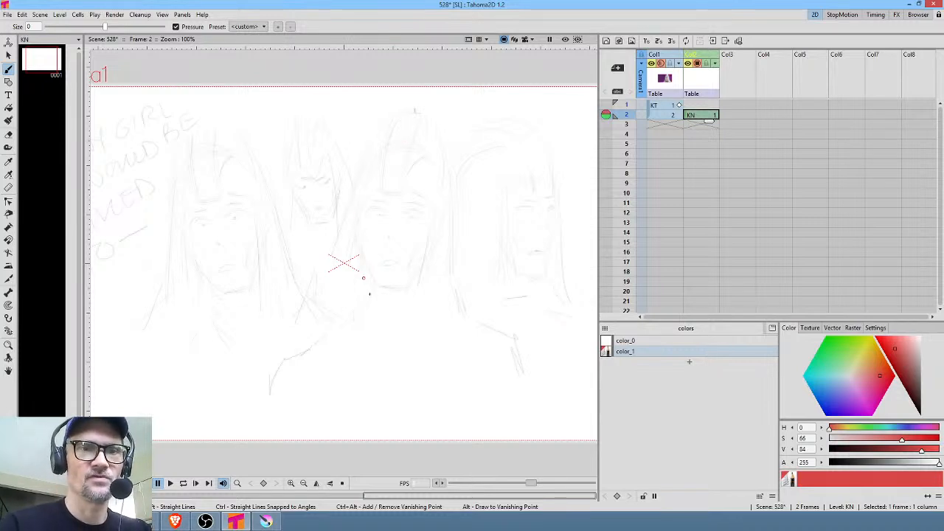
mouse_move(363, 277)
left_mouse_down()
mouse_move(376, 288)
mouse_move(438, 263)
mouse_move(443, 179)
mouse_move(399, 132)
mouse_move(362, 236)
mouse_move(376, 286)
left_mouse_up()
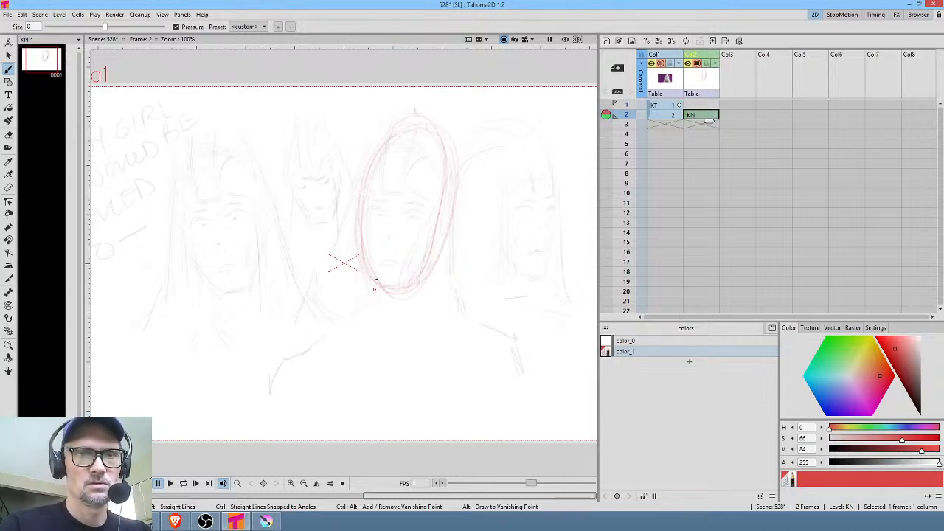
left_click_drag(377, 301, 282, 364)
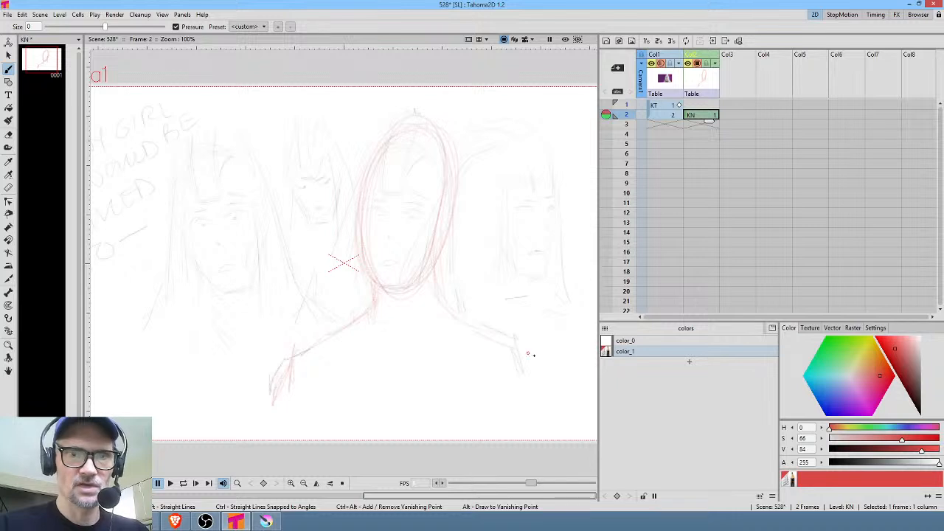
left_click_drag(532, 354, 546, 411)
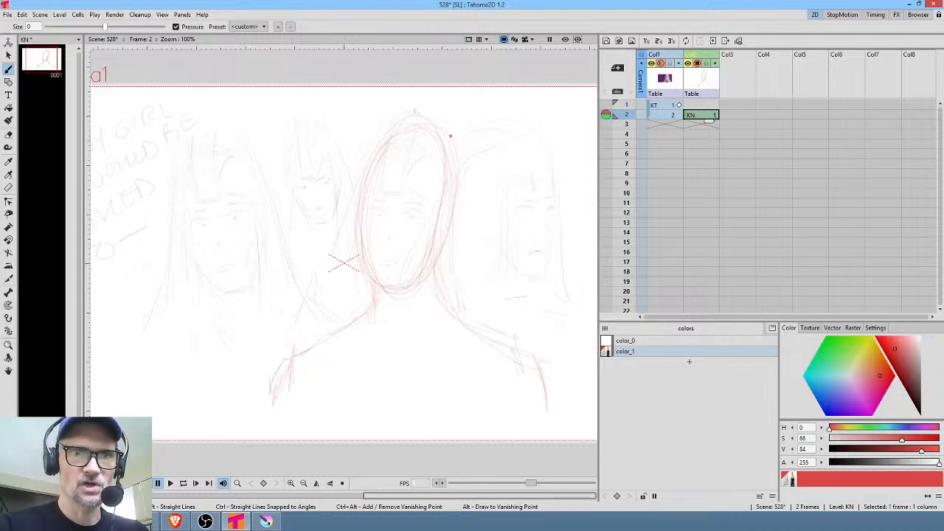
Sketch the headdress sides falling from the head to both shoulders, and add the brow line and facial guidelines.
left_click_drag(450, 138, 478, 329)
mouse_move(362, 208)
left_mouse_down()
mouse_move(334, 345)
mouse_move(318, 322)
left_mouse_up()
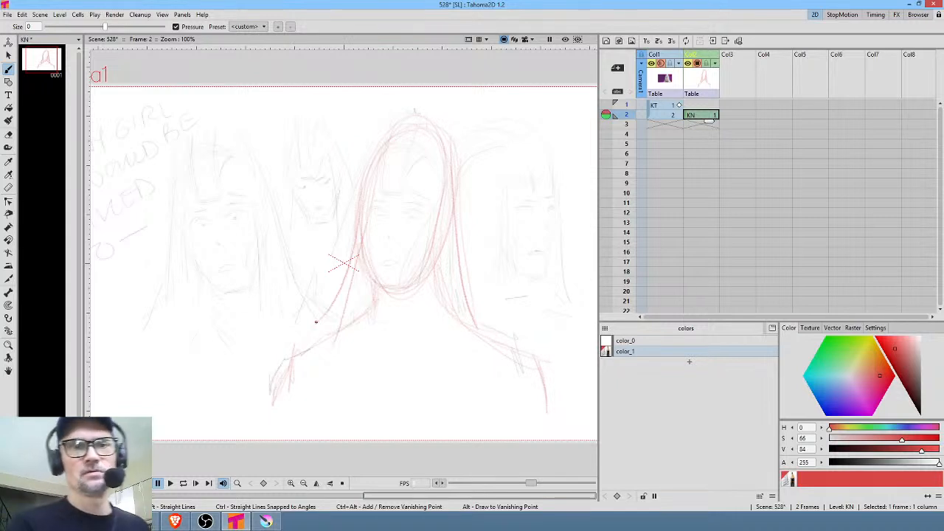
left_click_drag(360, 196, 441, 210)
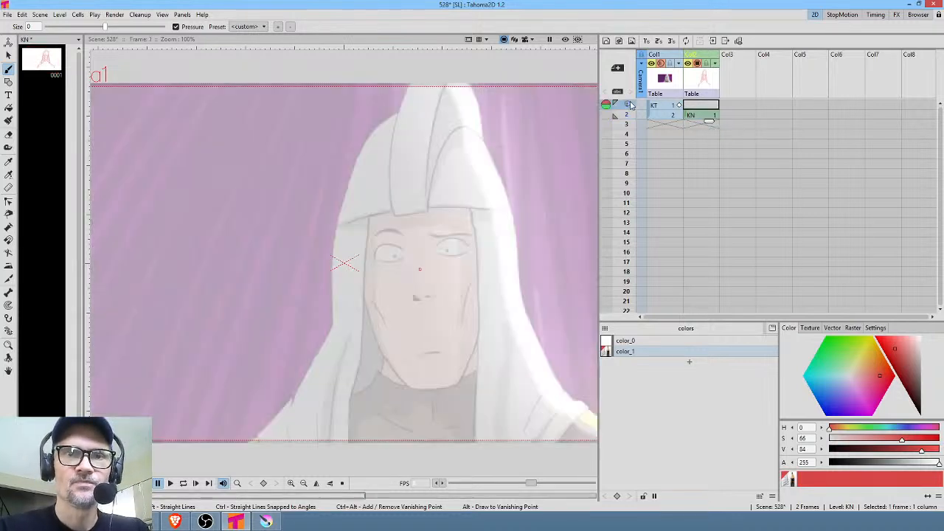
Extend both arms down from the shoulders and add the chest centre line, curved collar and round chest ornament at frame 2.
left_click(631, 107)
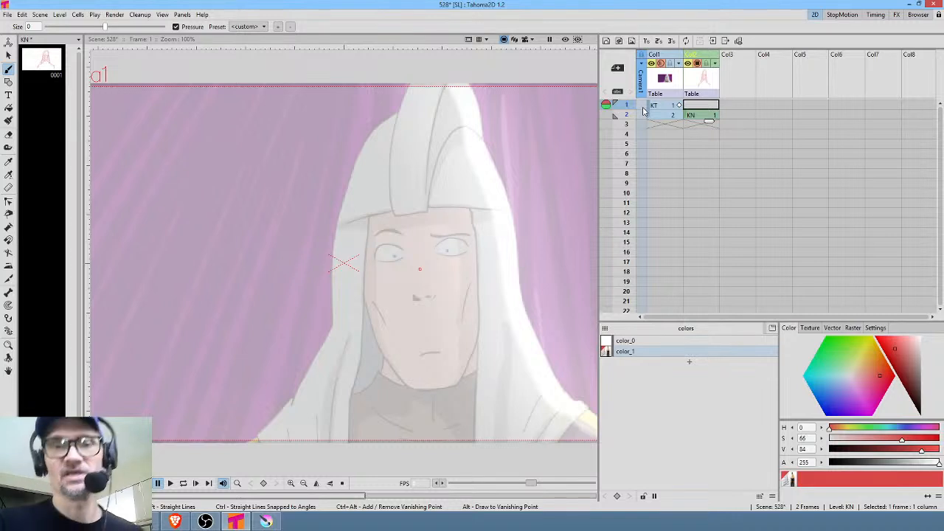
left_click(708, 116)
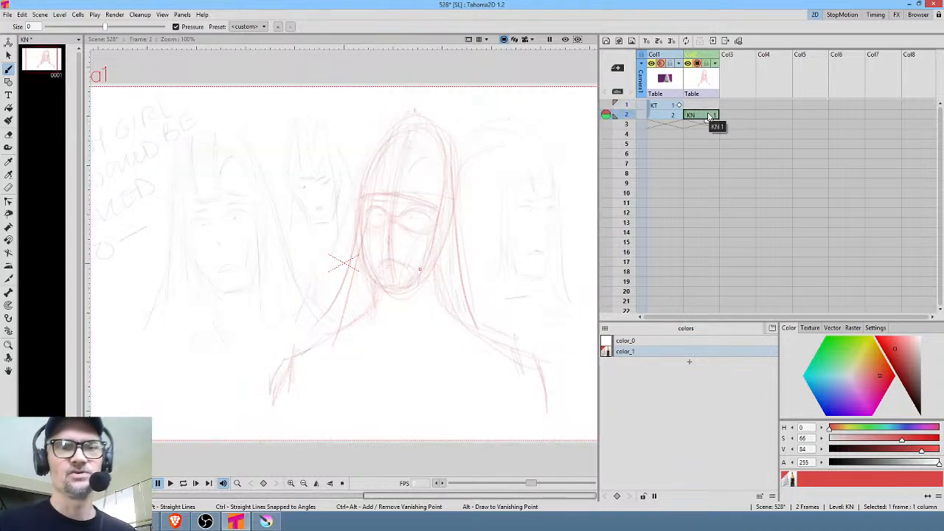
left_click_drag(246, 422, 292, 348)
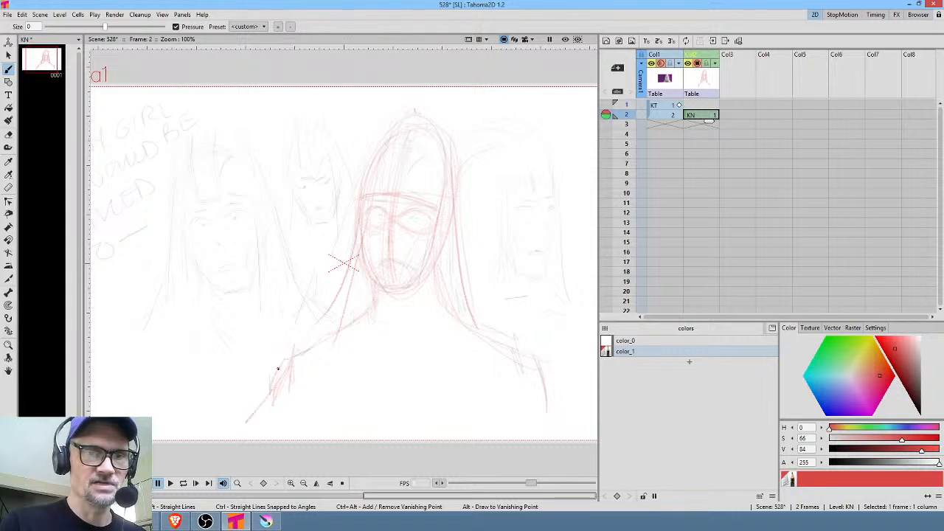
left_click_drag(540, 359, 586, 427)
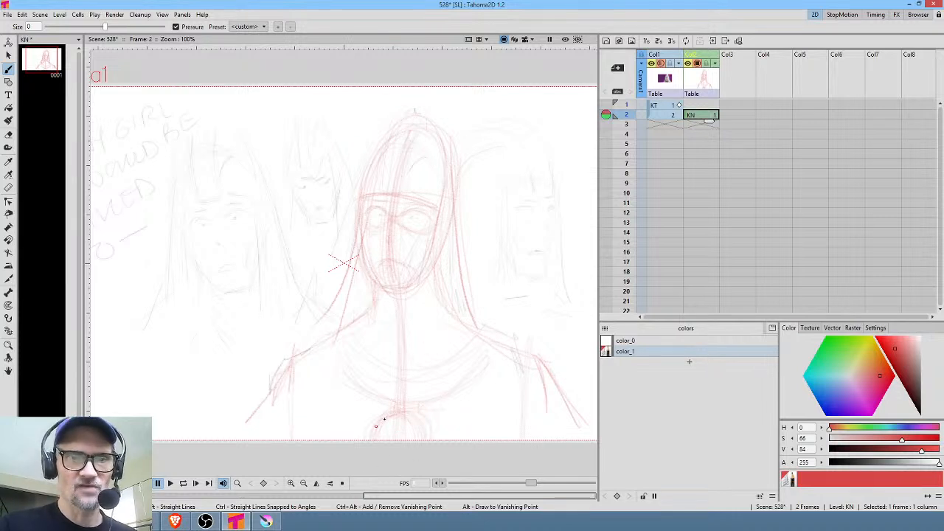
left_click_drag(461, 425, 461, 433)
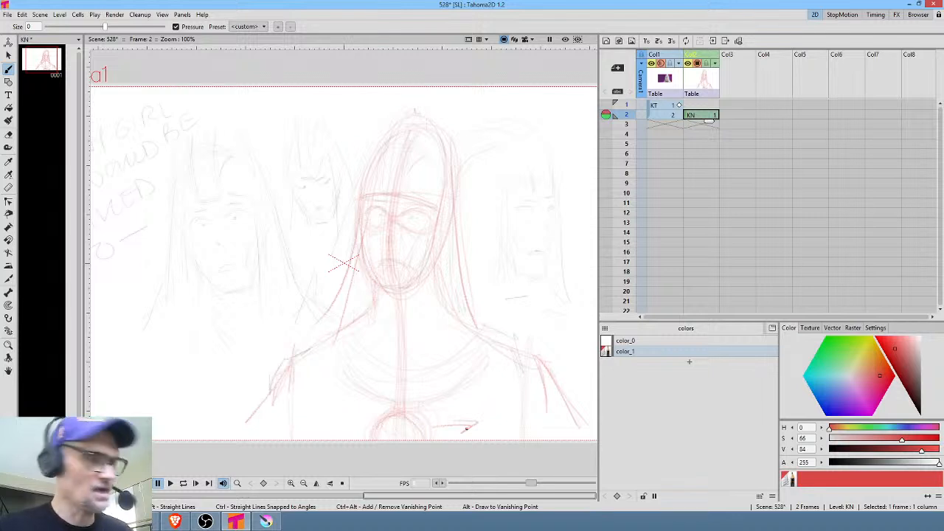
key("ctrl+z")
key("ctrl+z")
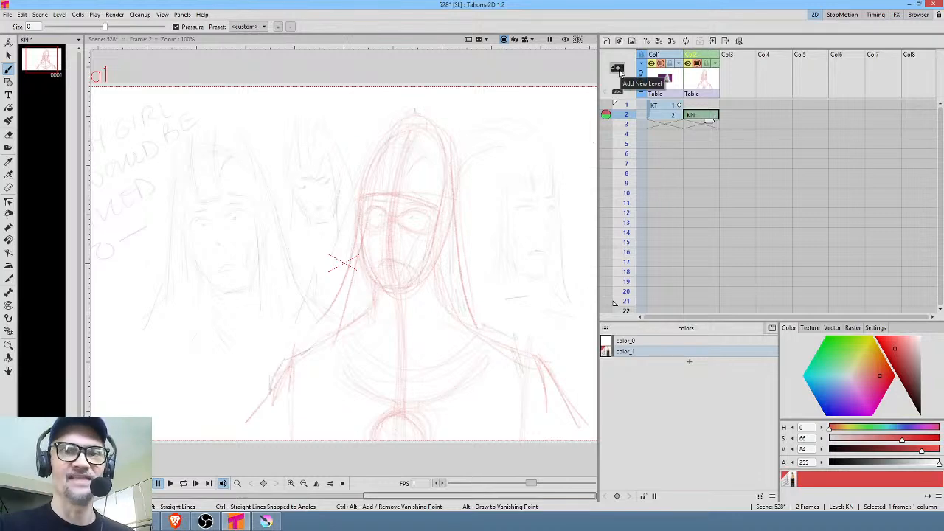
Play the scene to judge the timing and hold the first KN drawing through frame 12.
scroll(700, 135, "down", 3)
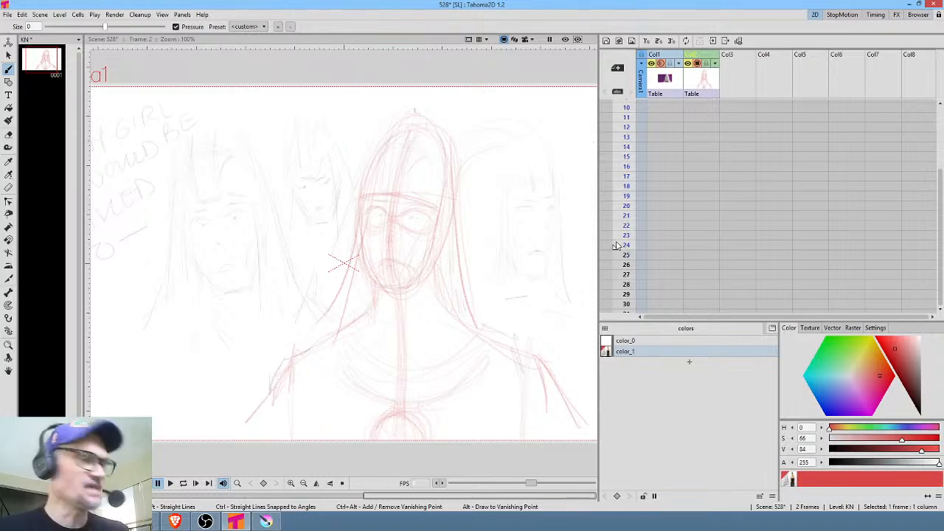
key("Up")
key("l")
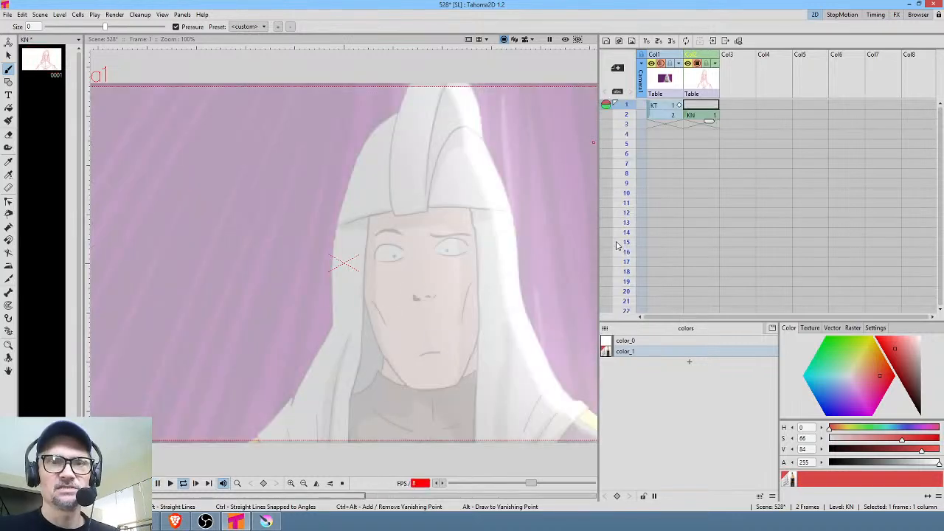
key("l")
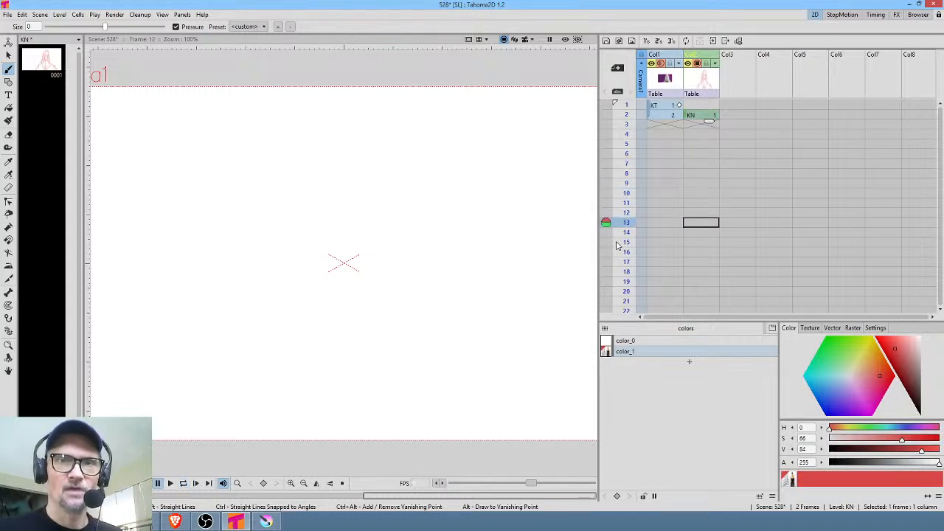
key("Up")
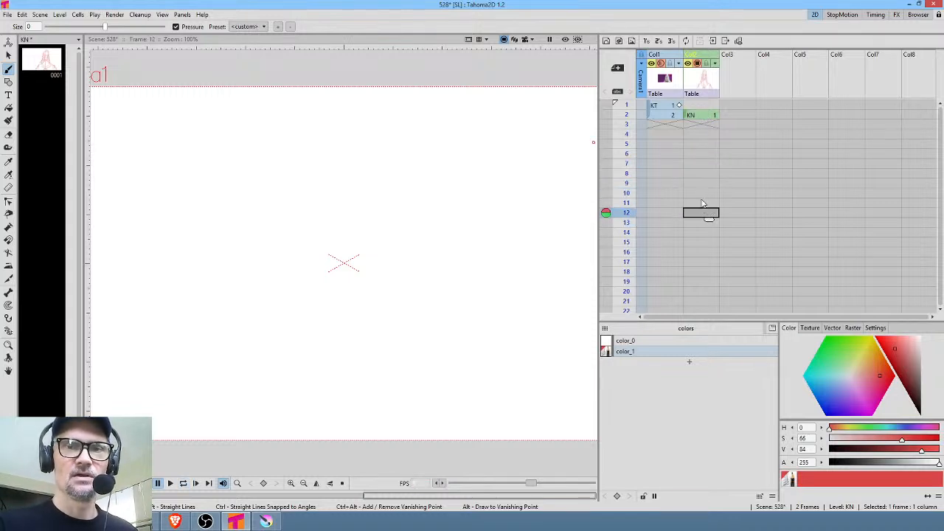
left_click(701, 114)
left_click_drag(710, 122, 715, 229)
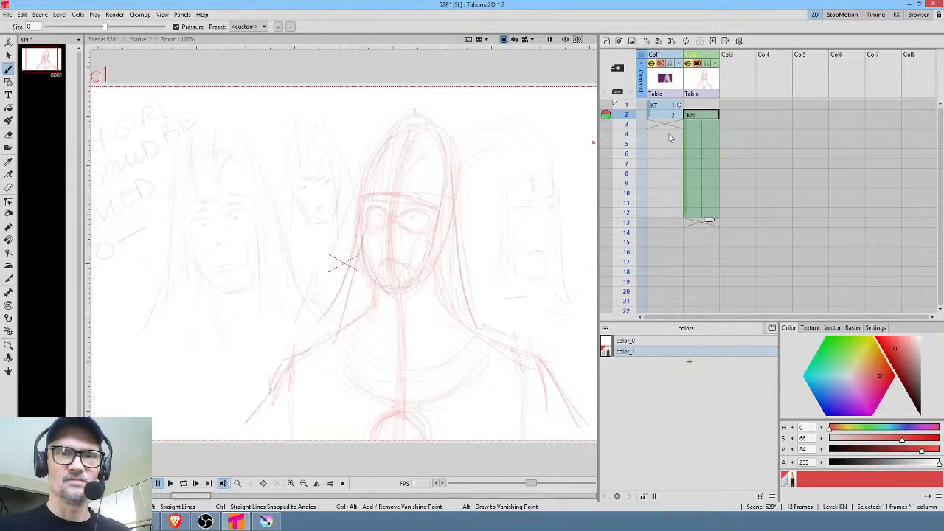
key("Up")
key("l")
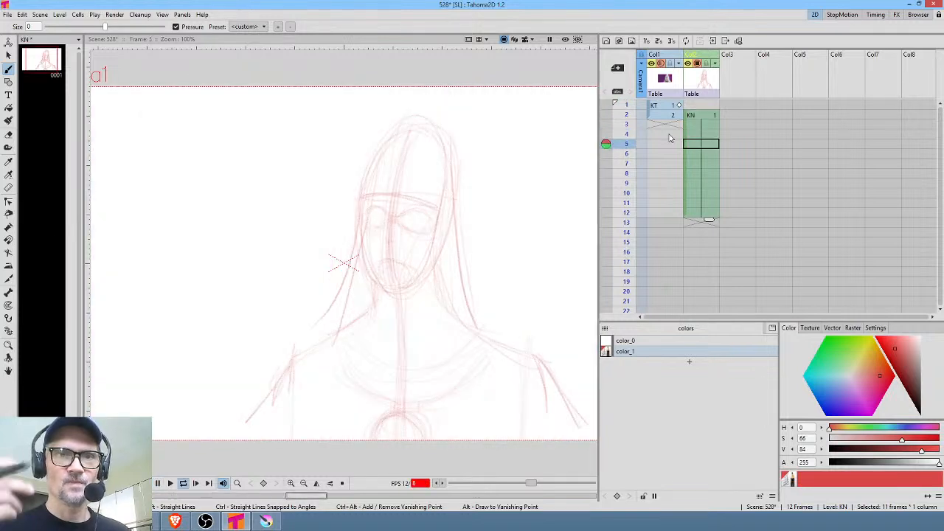
Duplicate the KN drawing into frame 13, rotate the copy's head about 17° and shift it by about -80, -40 px.
left_click(699, 226)
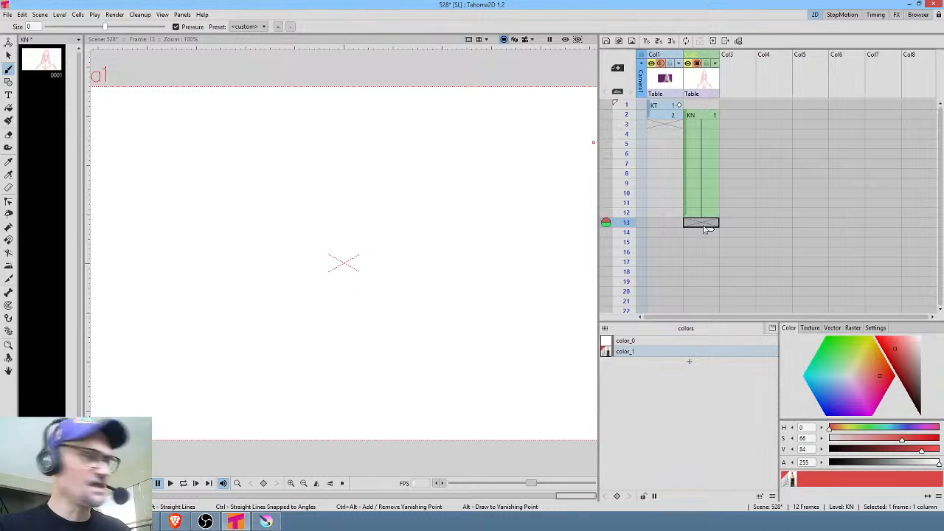
key("d")
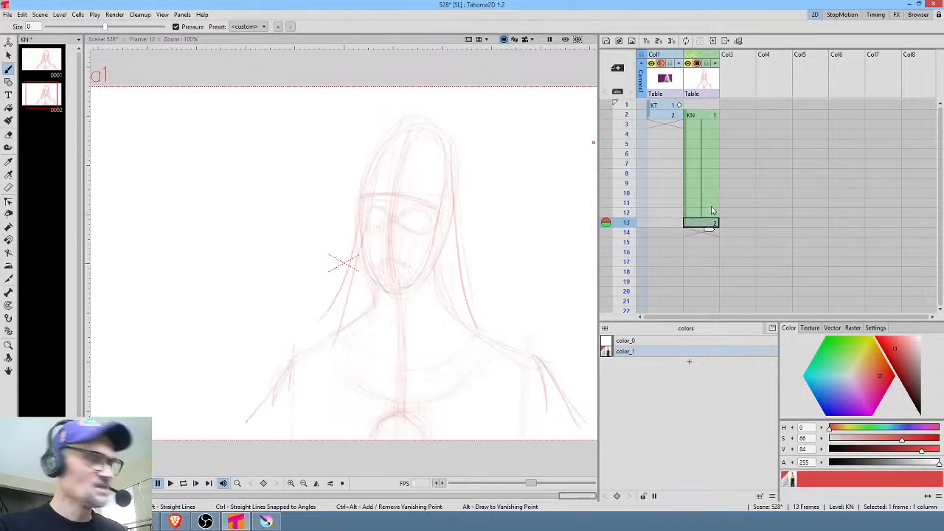
key("s")
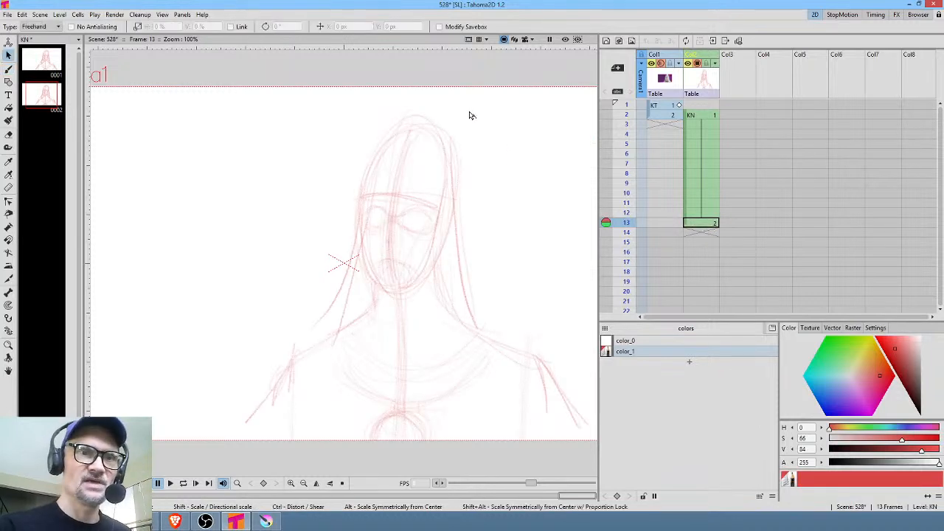
mouse_move(476, 118)
left_mouse_down()
mouse_move(349, 194)
mouse_move(371, 290)
mouse_move(450, 247)
mouse_move(475, 120)
left_mouse_up()
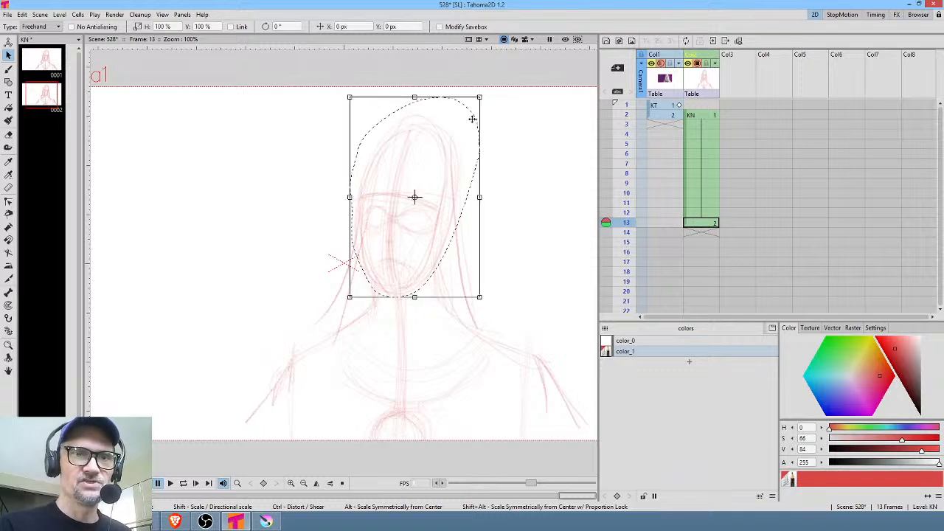
left_click_drag(491, 297, 511, 268)
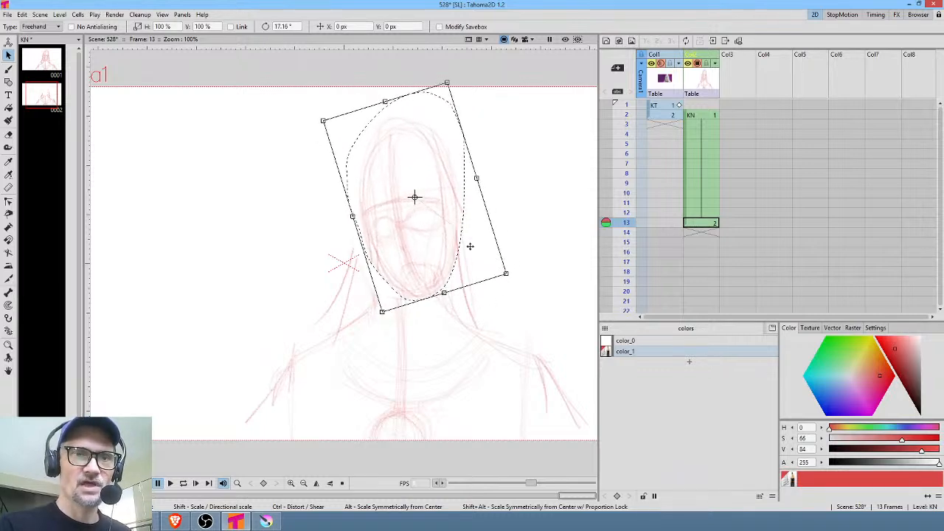
left_click_drag(442, 246, 421, 250)
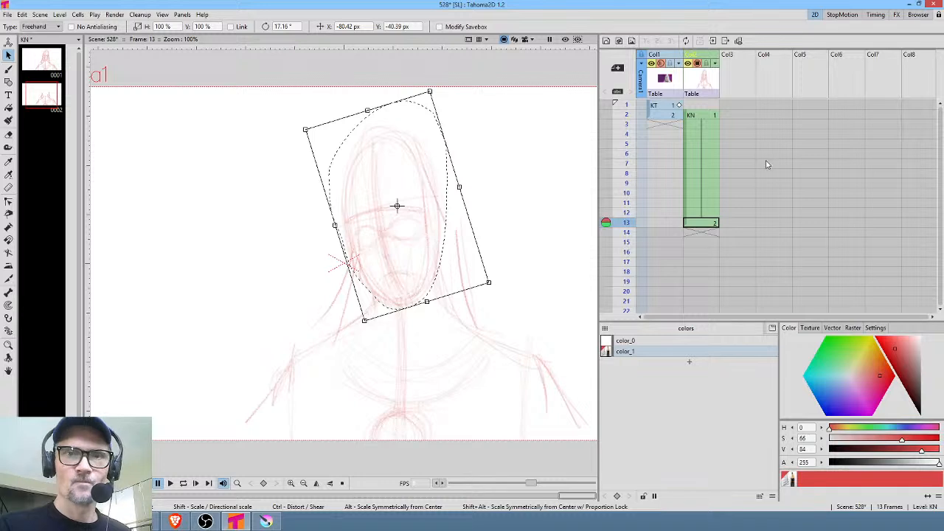
Redraw the broken headdress side from the tilted head down to the shoulder at frame 13.
key("b")
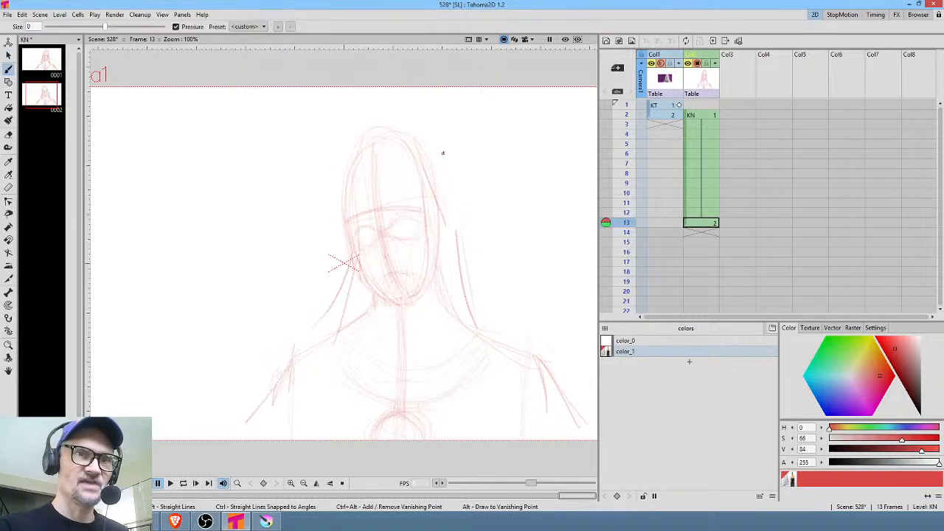
left_click_drag(445, 228, 473, 301)
left_click_drag(438, 207, 481, 318)
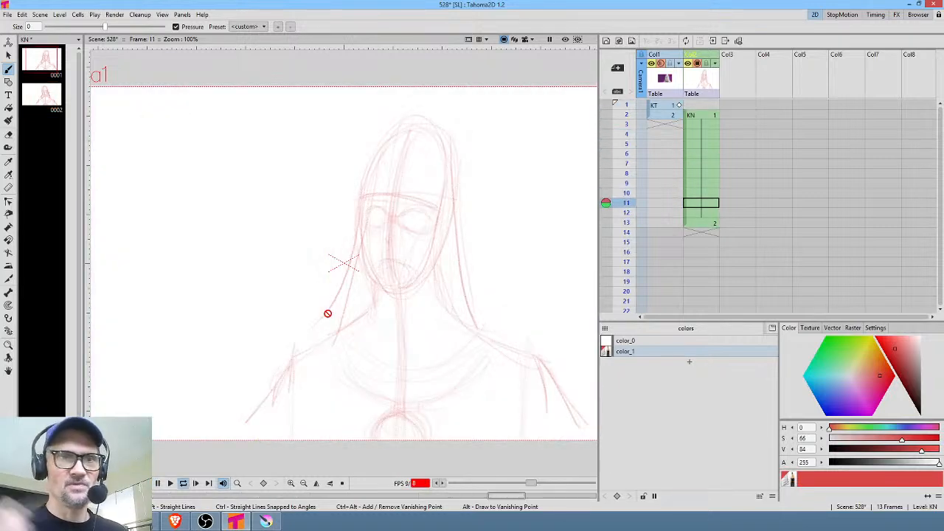
Hold the second KN drawing through frame 24 and play back the change between the two poses.
left_click(710, 223)
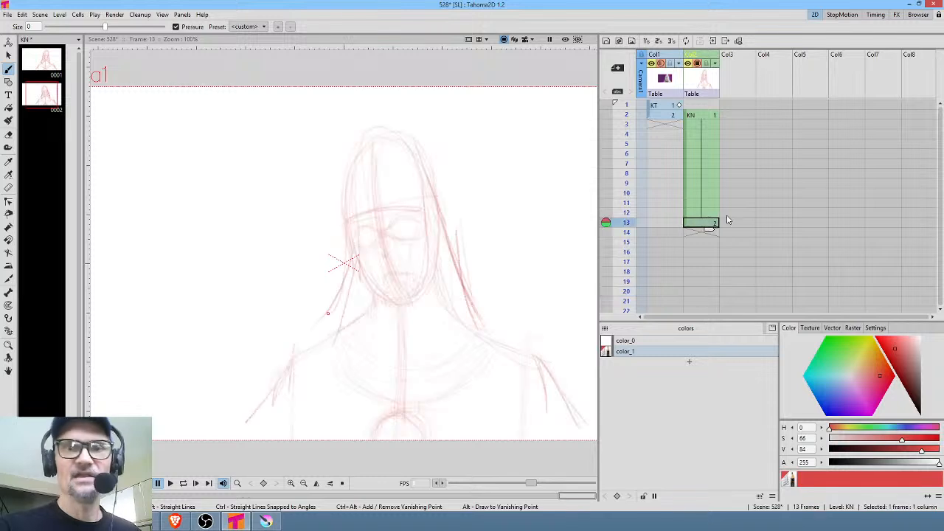
left_click_drag(709, 229, 709, 311)
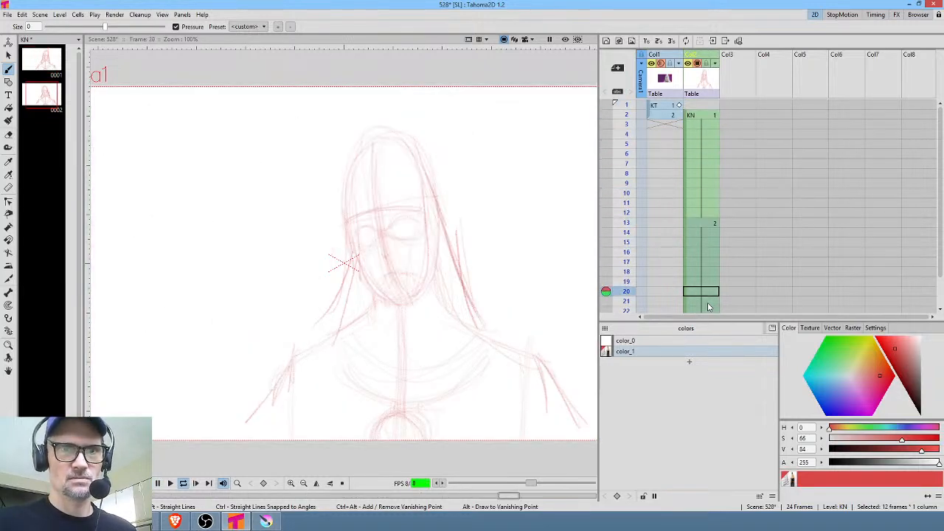
key("l")
key("l")
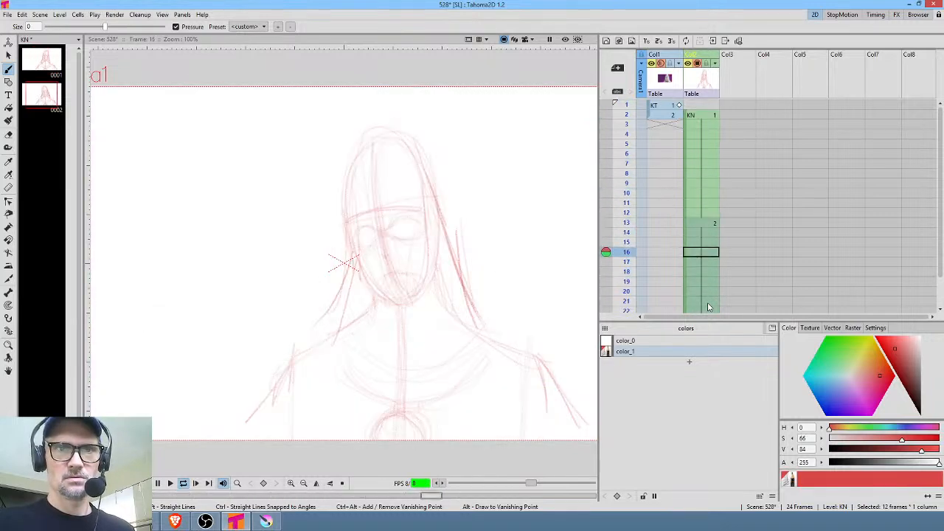
key("l")
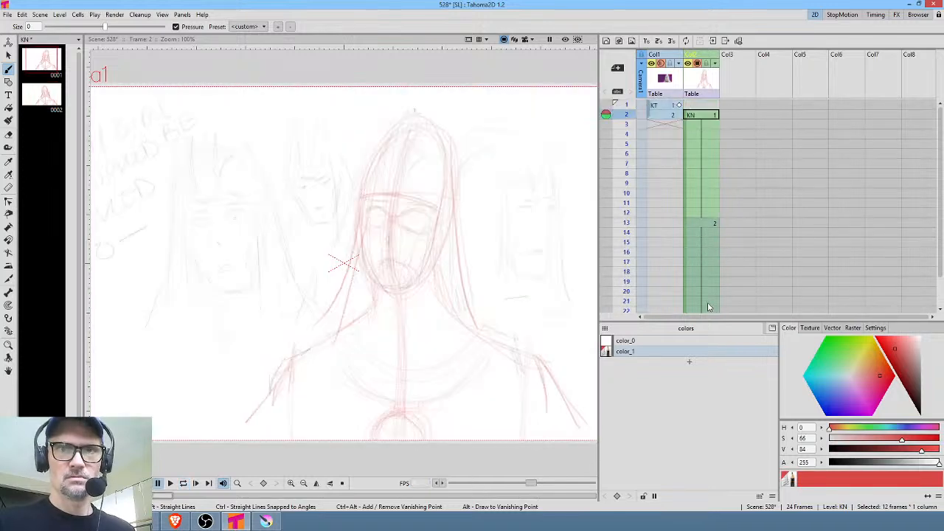
Erase the outer shoulders and both arms from the second KN drawing at frame 13.
left_click(705, 223)
mouse_move(526, 332)
left_mouse_down()
mouse_move(468, 220)
mouse_move(497, 227)
mouse_move(523, 220)
left_mouse_up()
key("a")
mouse_move(250, 247)
left_mouse_down()
mouse_move(180, 302)
mouse_move(255, 255)
left_mouse_up()
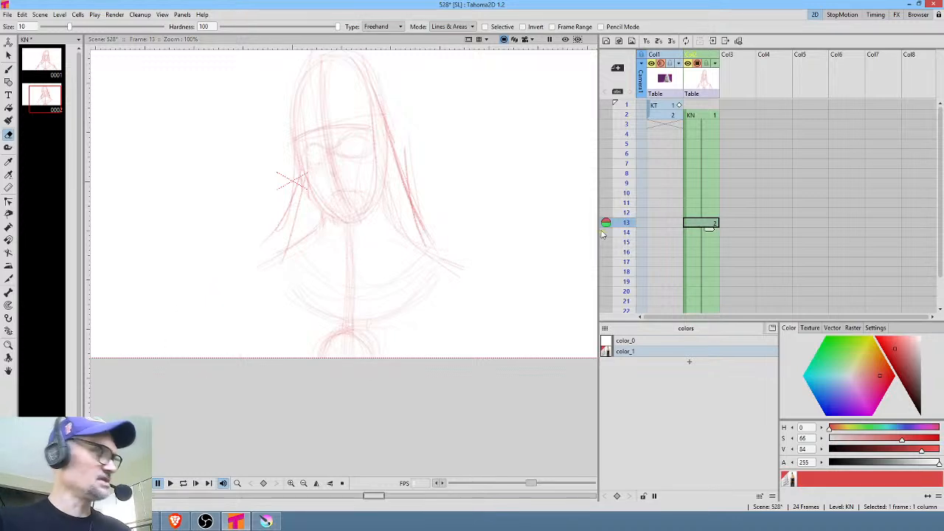
Shift the KN drawings up to start at frame 1 and hide the first column from the viewer.
key("alt+comma")
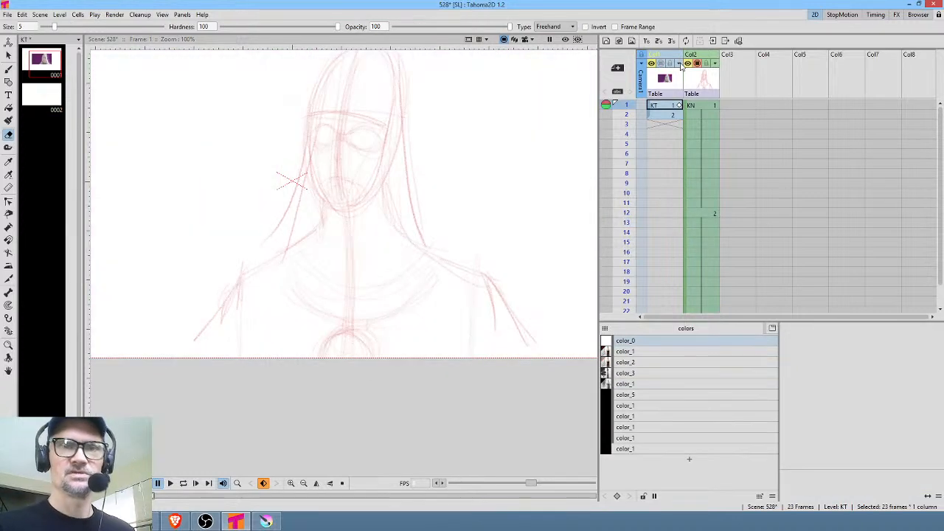
left_click(705, 104)
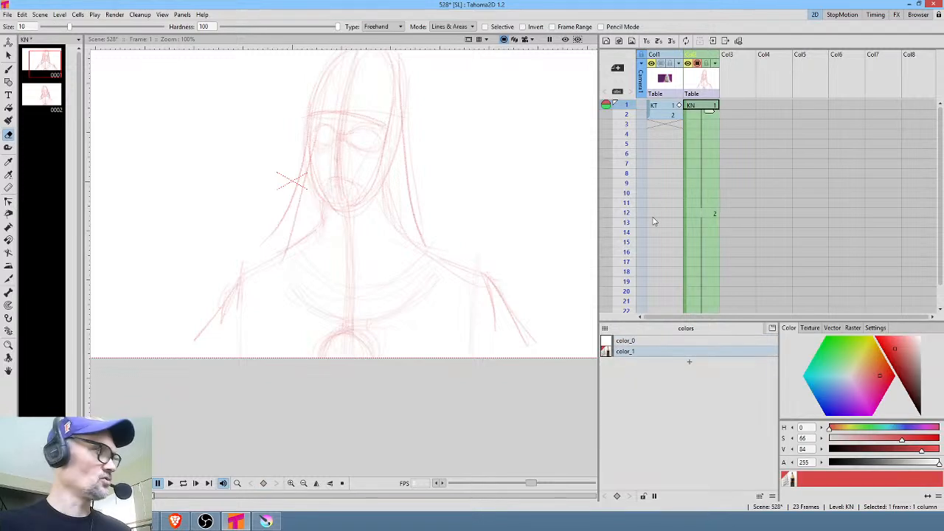
key("p")
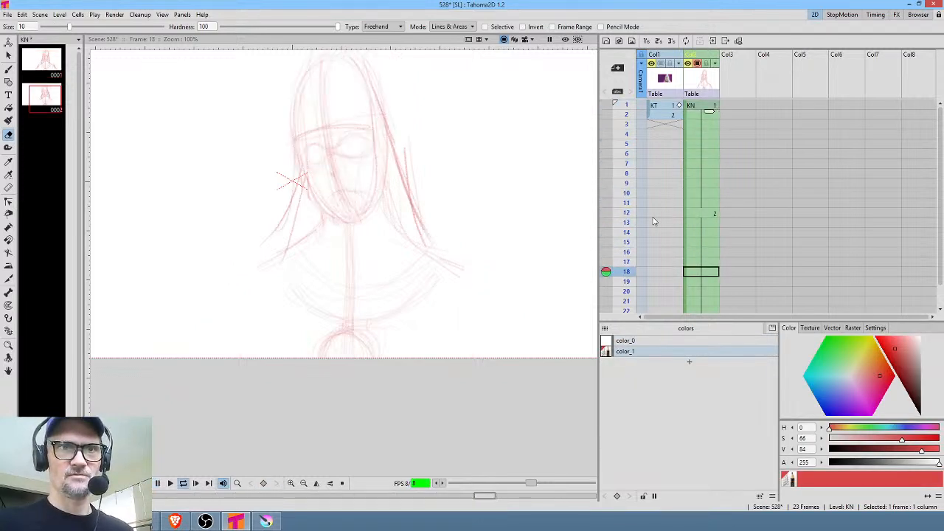
key("p")
Select the head of the second KN drawing at frame 12 and mirror it with a horizontal scale of -100%.
left_click(709, 213)
mouse_move(399, 174)
left_mouse_down()
mouse_move(426, 236)
mouse_move(428, 227)
left_mouse_up()
key("s")
mouse_move(436, 123)
left_mouse_down()
mouse_move(344, 92)
mouse_move(323, 211)
mouse_move(383, 283)
mouse_move(439, 127)
left_mouse_up()
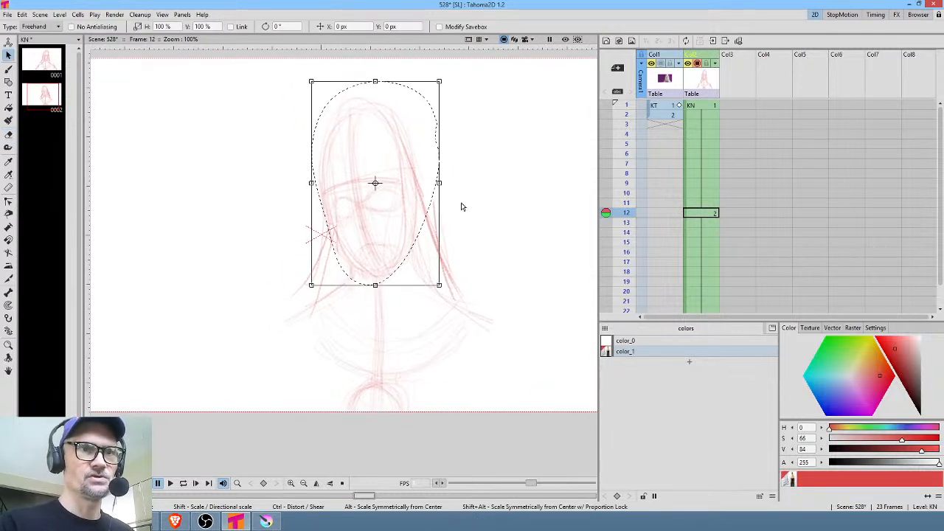
left_click(158, 26)
left_click(156, 26)
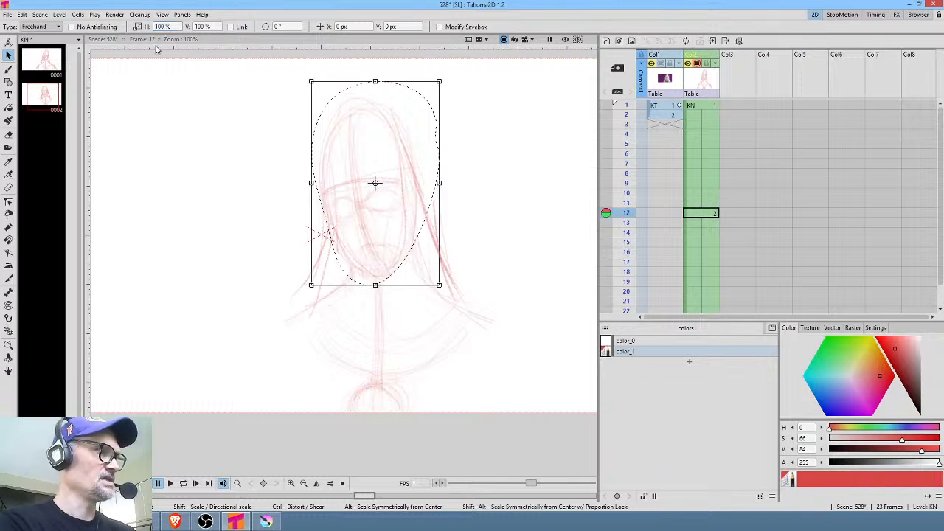
type("-")
key("Return")
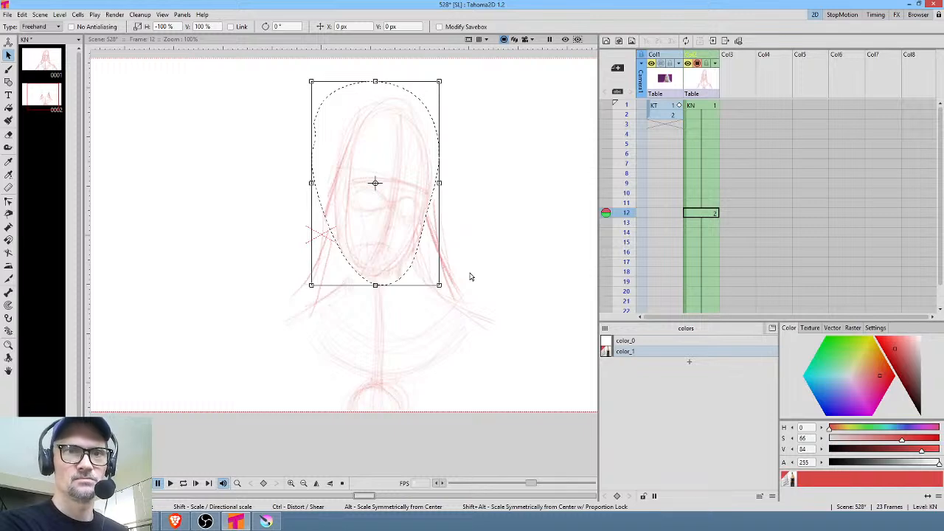
Rotate the mirrored head about 25°, shift it by about -4.5, -36 px and play back the two poses.
left_click_drag(447, 293, 476, 253)
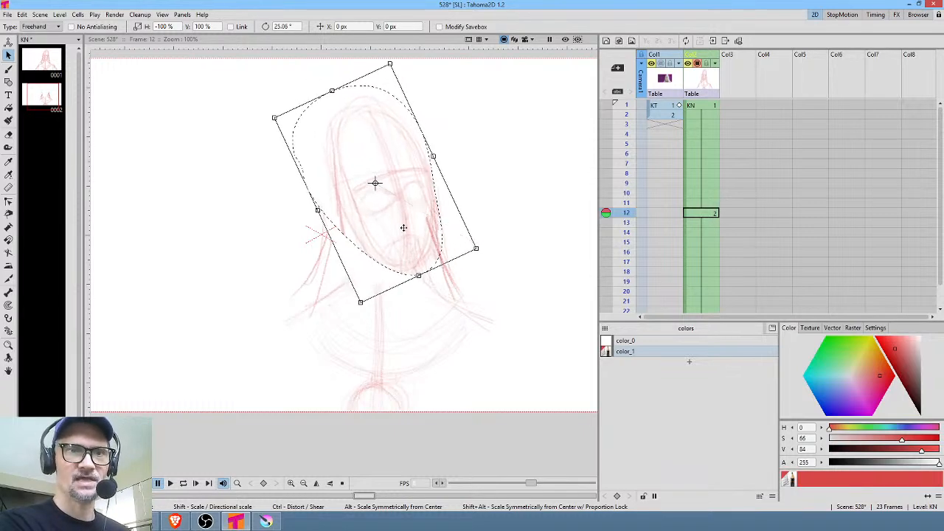
mouse_move(405, 227)
left_mouse_down()
mouse_move(404, 247)
mouse_move(400, 233)
left_mouse_up()
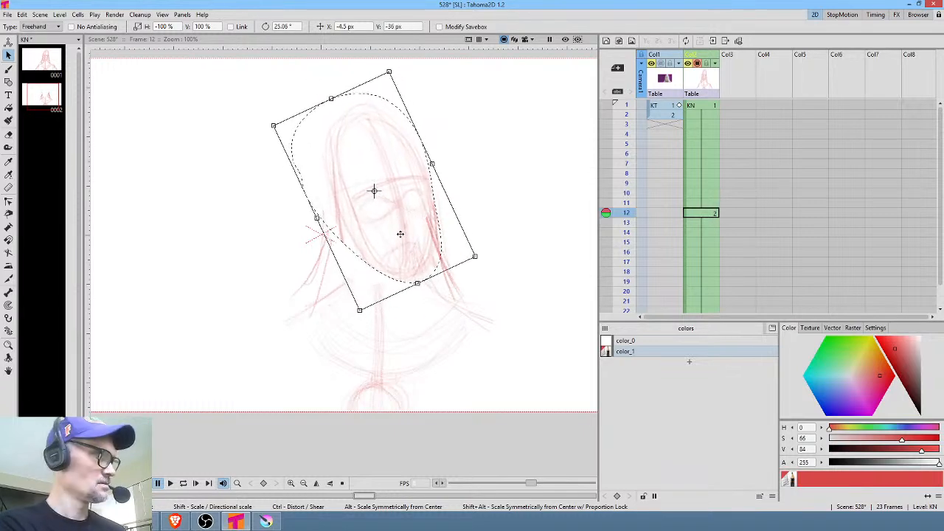
key("comma")
key("l")
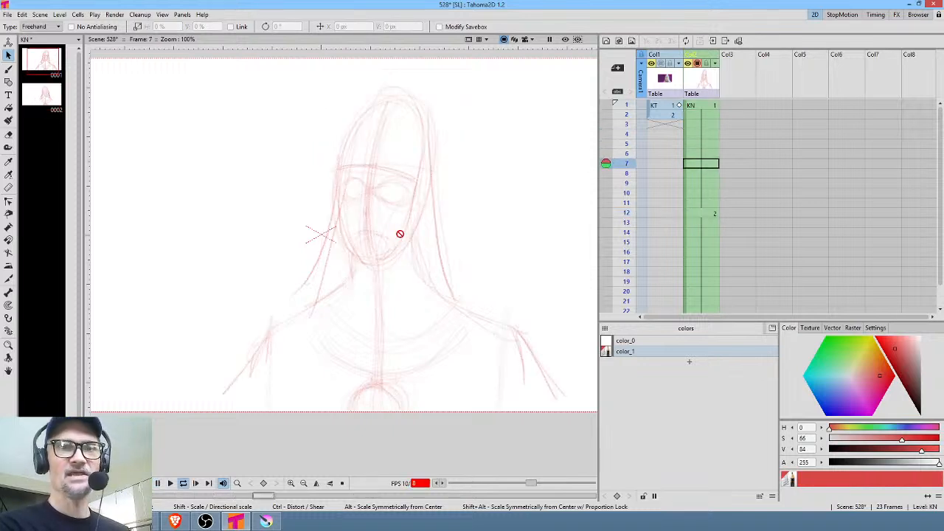
key("l")
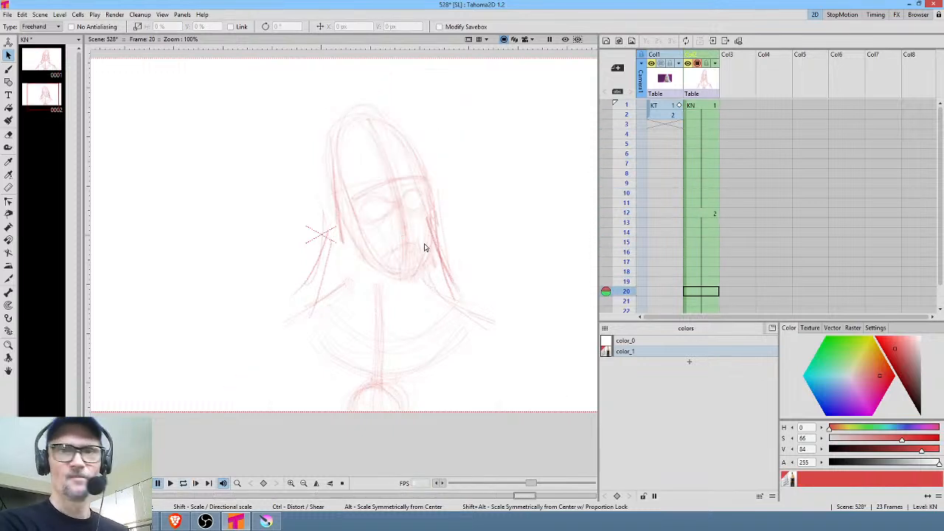
In the second KN drawing at frame 12, move the head about -3.7, 54.4 px and sketch new upper arms below both shoulders.
left_click(712, 213)
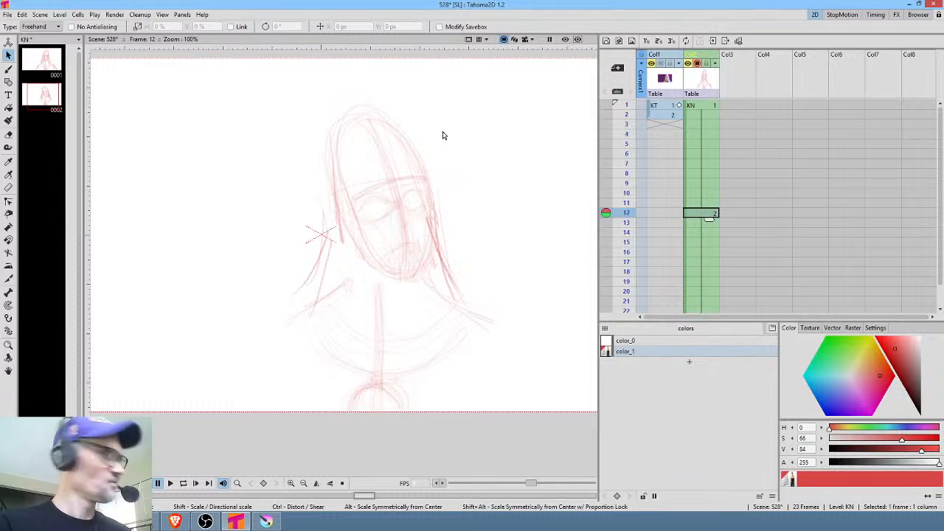
mouse_move(428, 120)
left_mouse_down()
mouse_move(331, 116)
mouse_move(447, 246)
mouse_move(423, 219)
left_mouse_up()
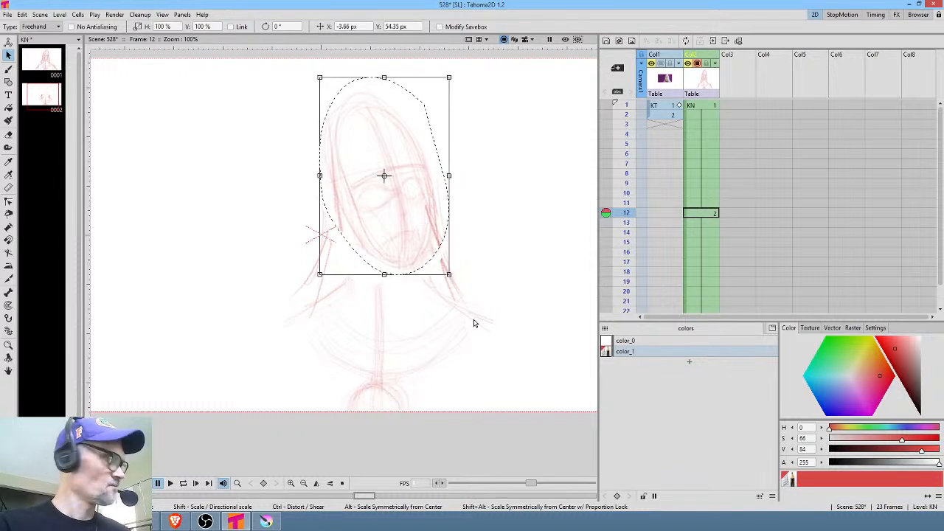
key("b")
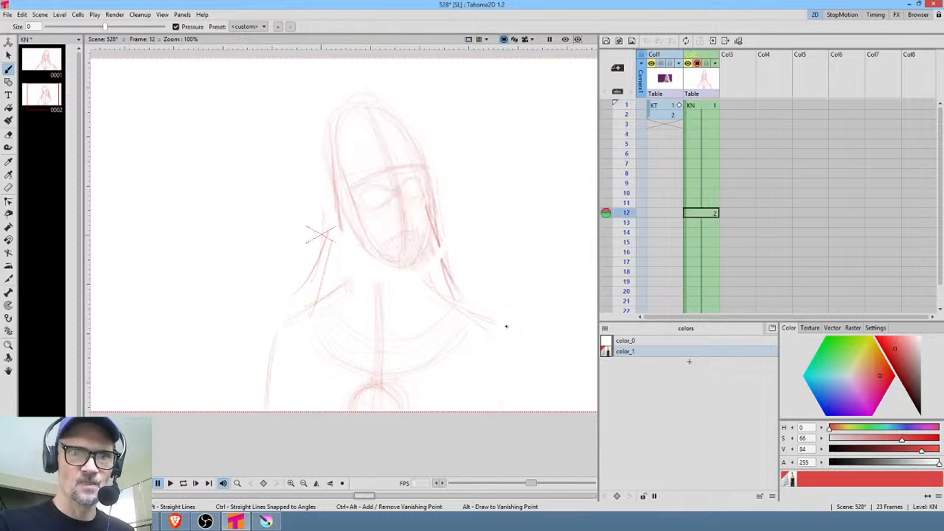
left_click_drag(509, 332, 528, 415)
left_click_drag(503, 328, 498, 381)
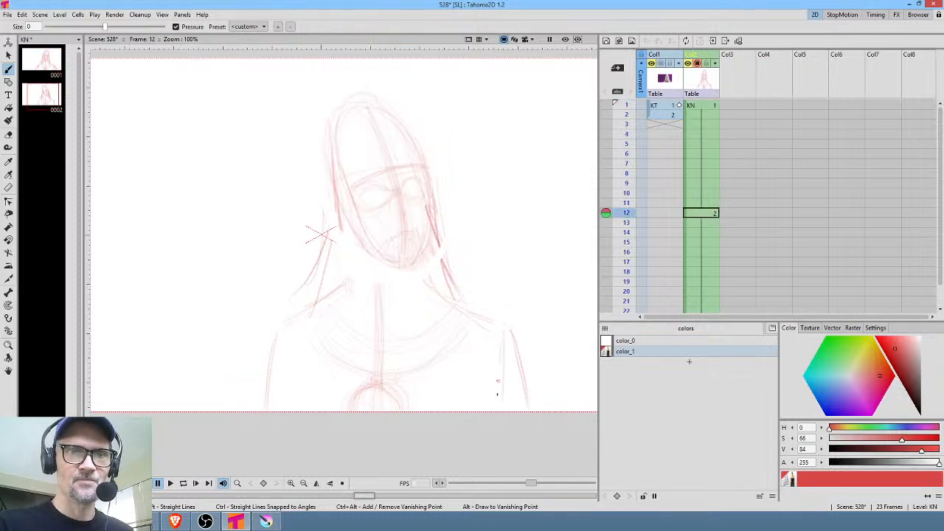
left_click_drag(280, 331, 266, 392)
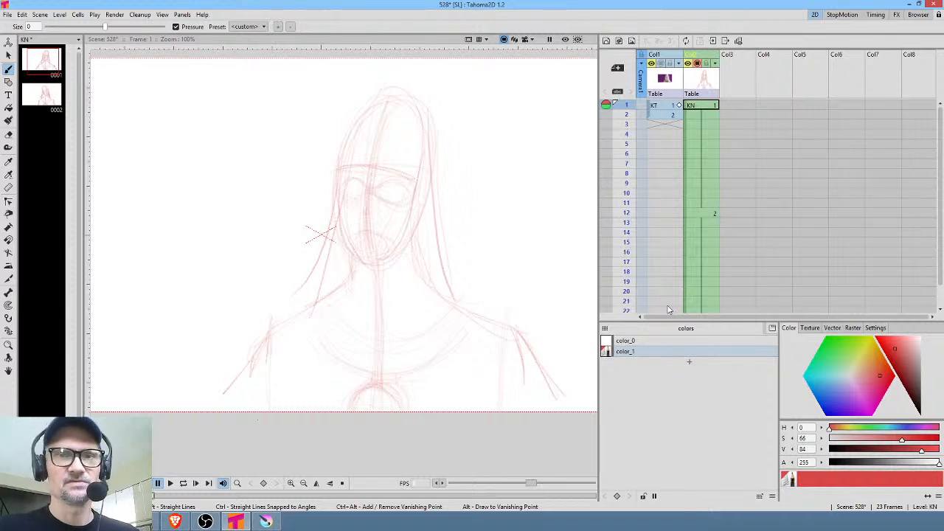
left_click(708, 163)
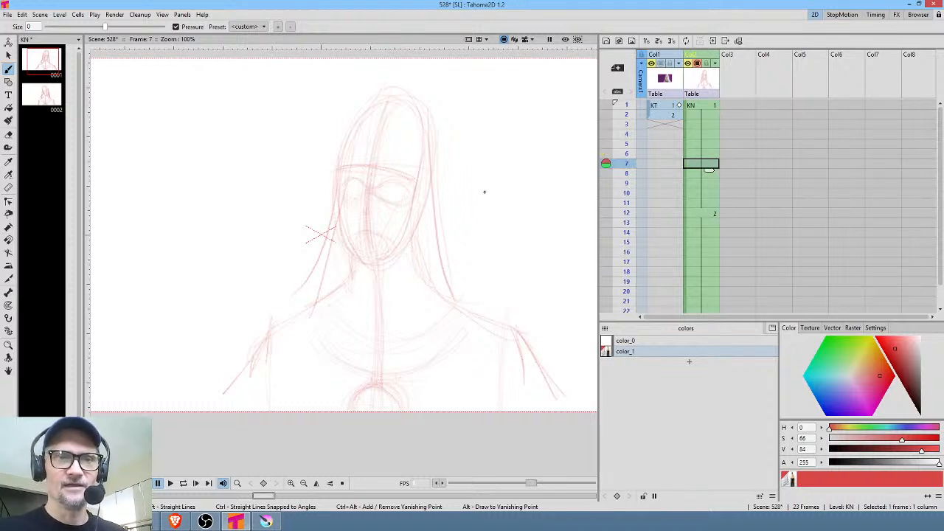
left_click(709, 107)
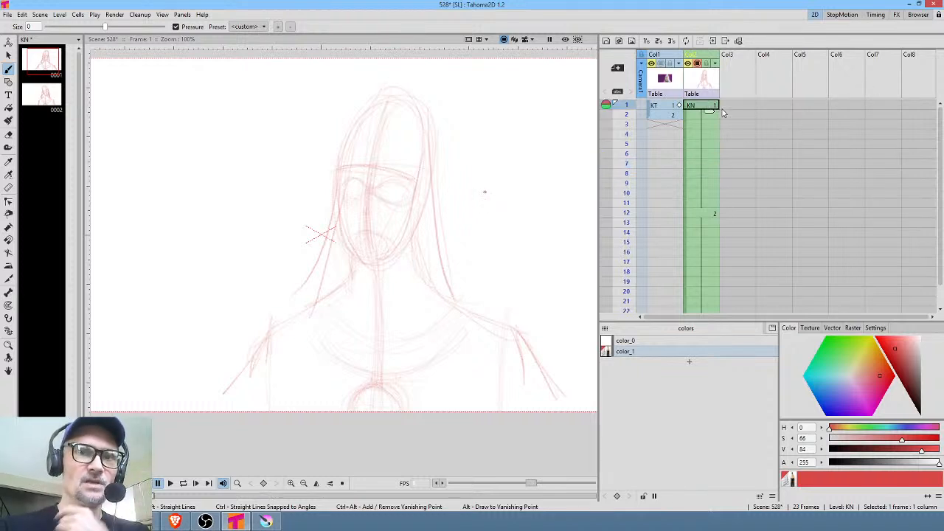
left_click(692, 172)
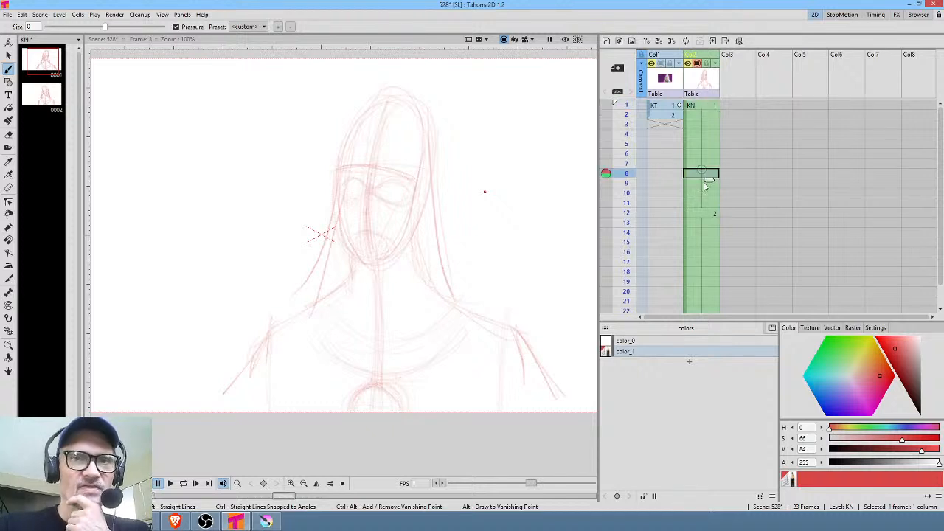
left_click(474, 304)
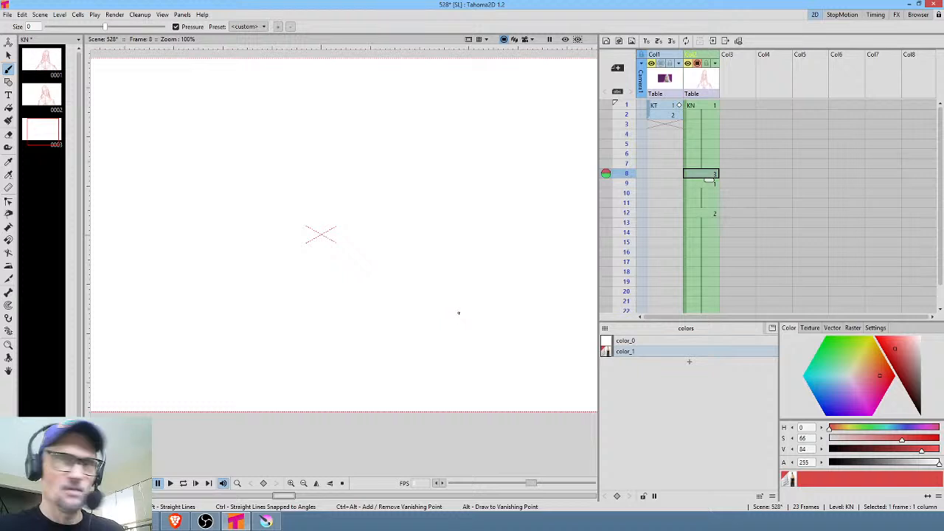
left_click(703, 108)
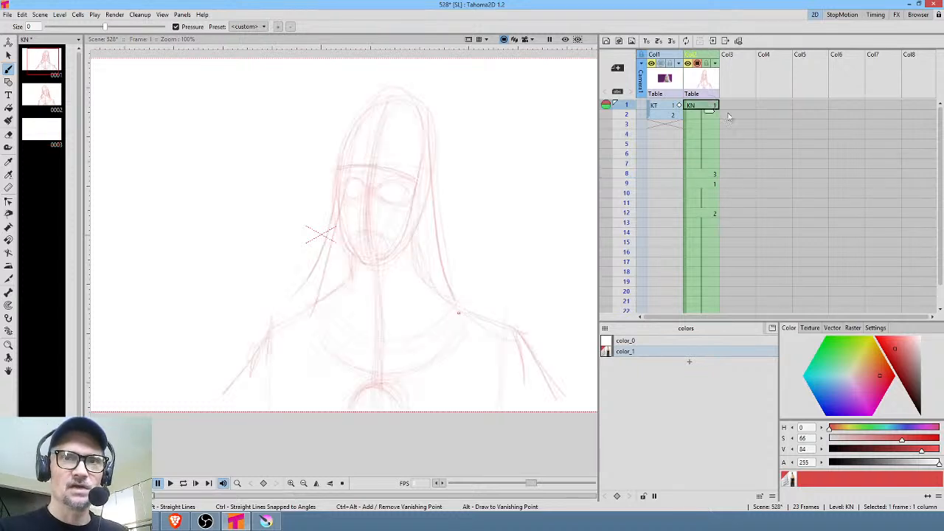
left_click(710, 173)
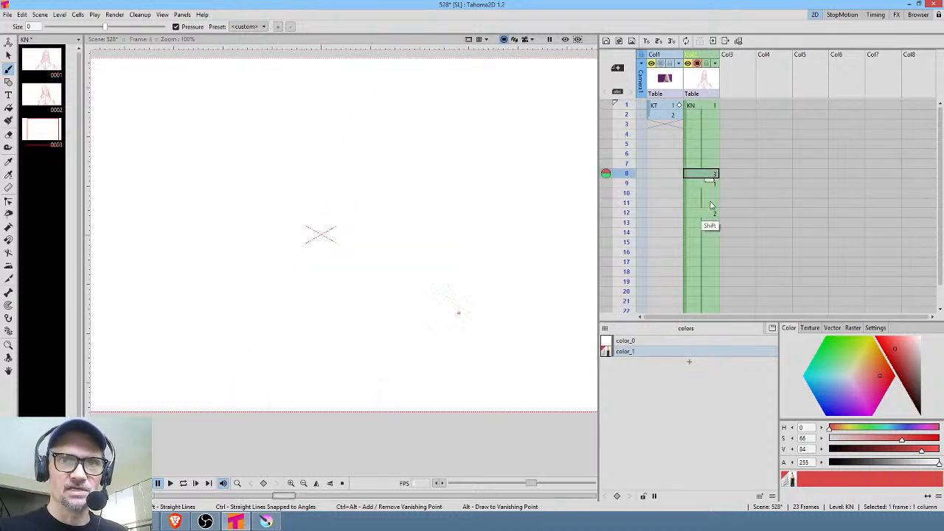
left_click(713, 203, "shift")
key("Delete")
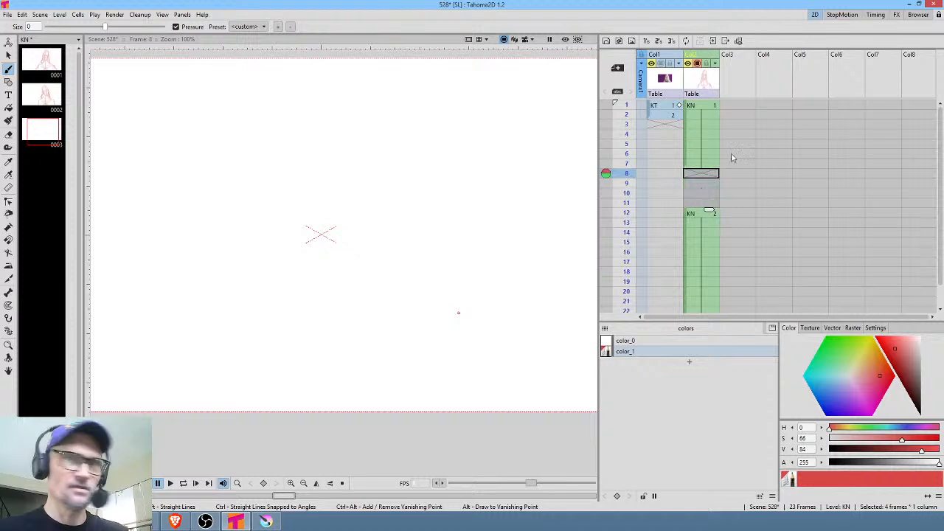
Move the second KN drawing's cells into the empty third column from frame 12 and extend the first drawing's exposure to frame 11.
left_click(686, 232)
left_click_drag(686, 237, 729, 240)
left_click(708, 163)
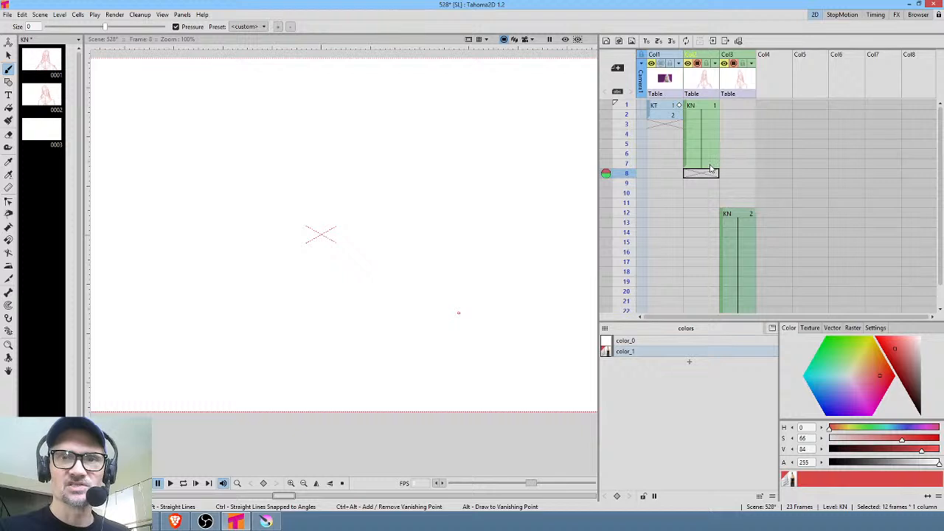
left_click_drag(714, 173, 710, 208)
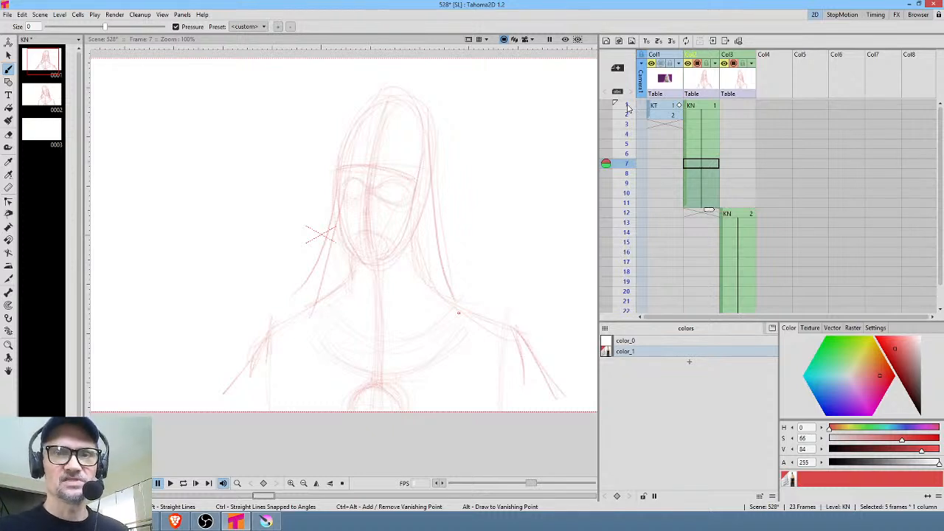
Scrub the opening frames and play the scene in a loop to check the timing between the two head poses.
mouse_move(627, 108)
left_mouse_down()
mouse_move(629, 262)
mouse_move(639, 189)
mouse_move(628, 192)
mouse_move(628, 242)
mouse_move(645, 122)
left_mouse_up()
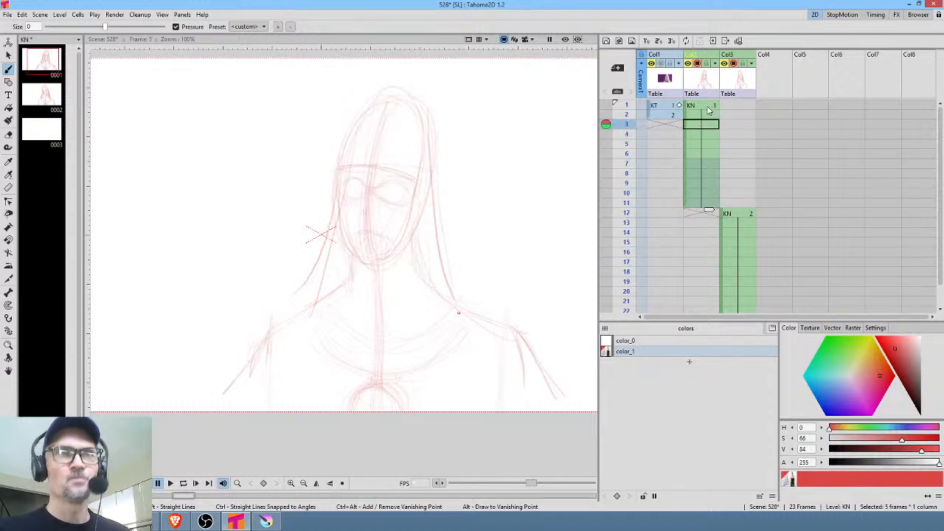
left_click(710, 107)
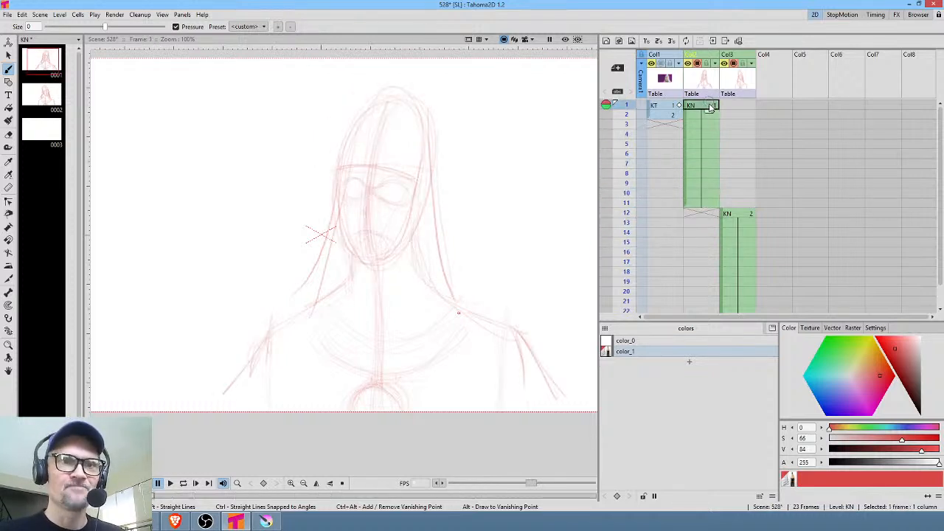
key("l")
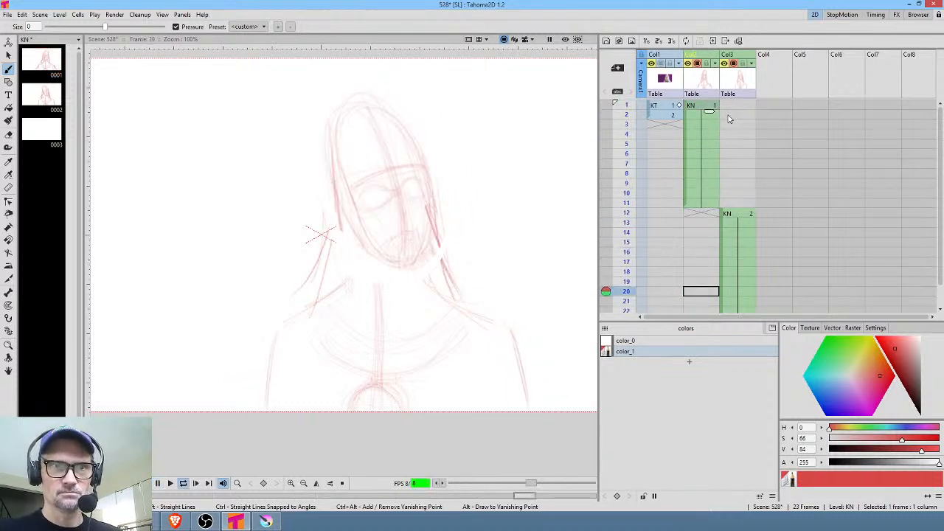
key("l")
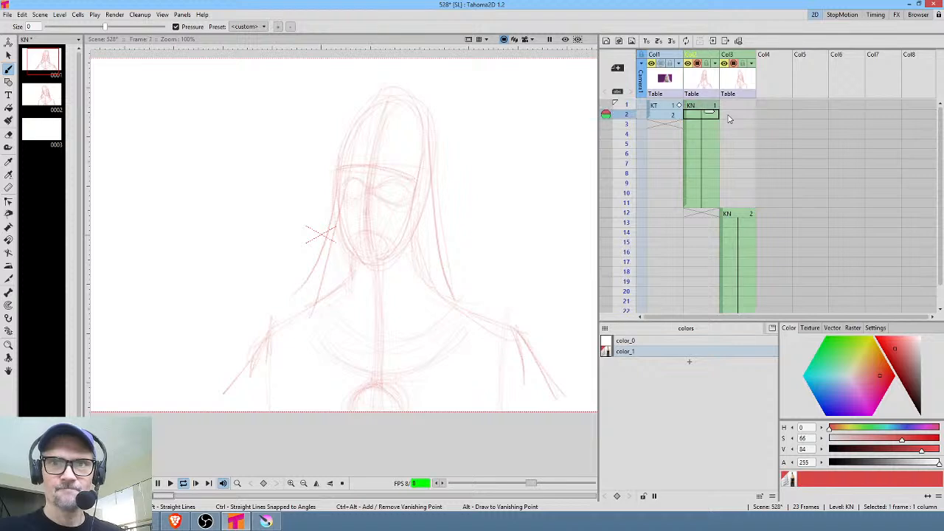
key("l")
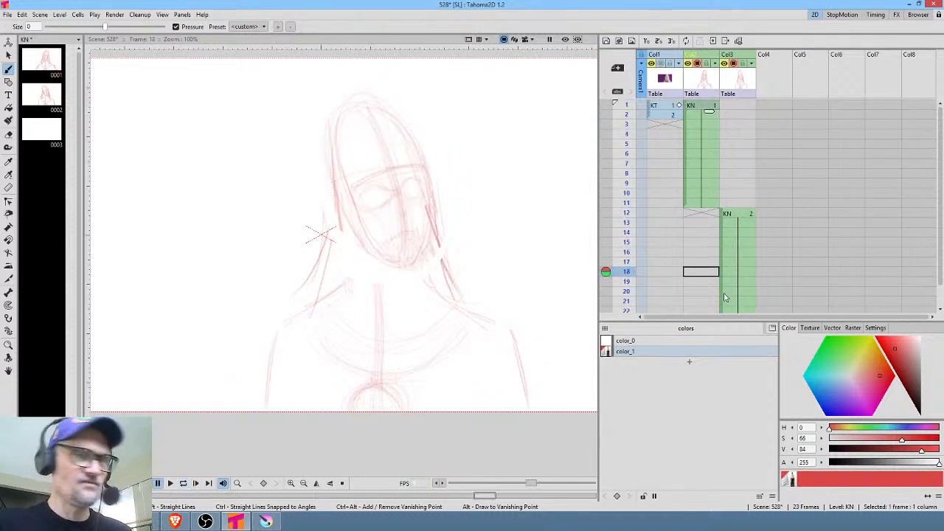
key("l")
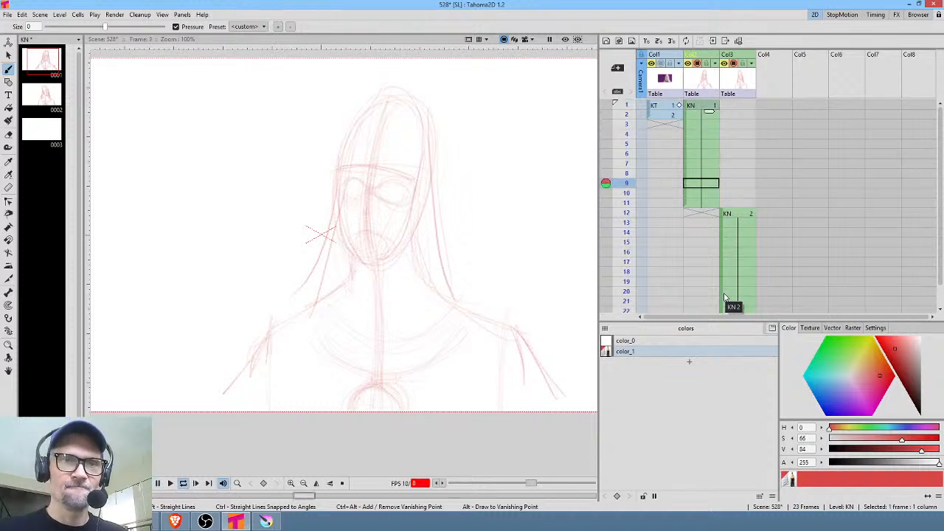
key("l")
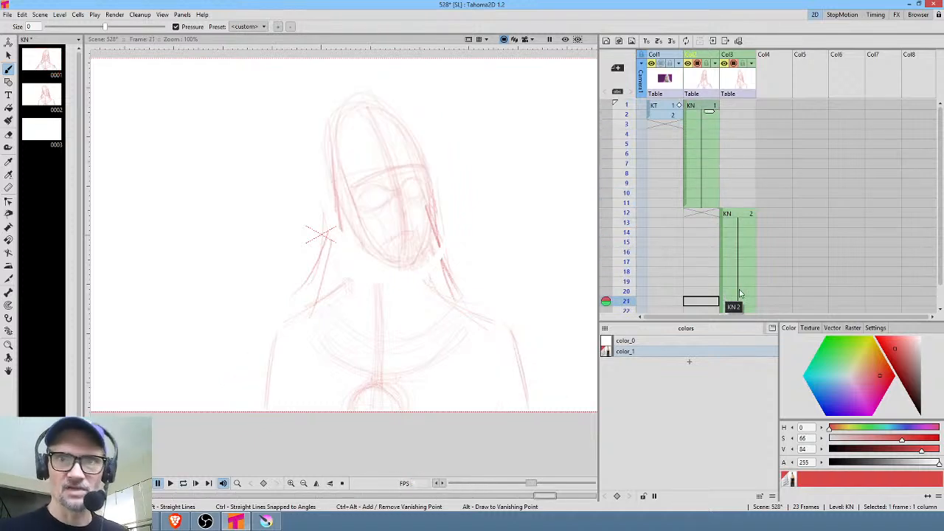
Duplicate the tilted-head drawing at frame 19 of the third column and extend the copy's exposure to frame 26.
left_click(740, 282)
middle_click(772, 239)
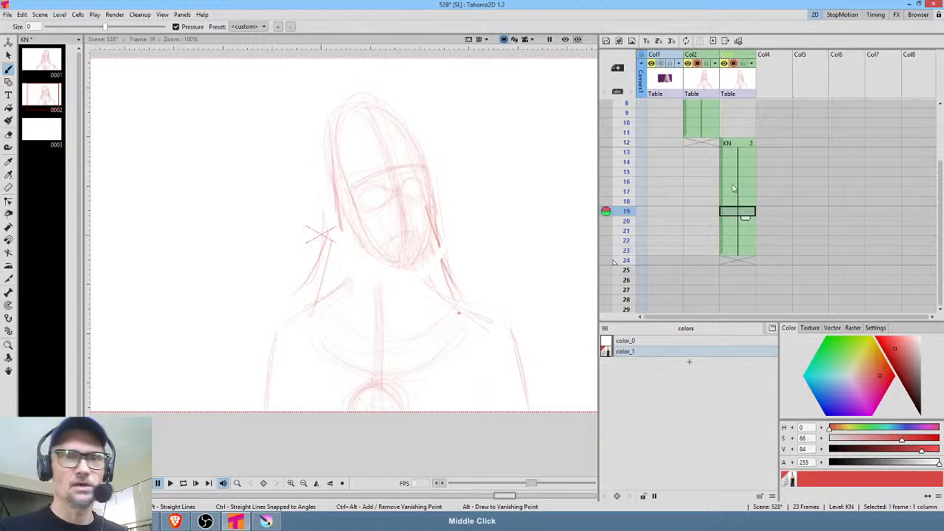
key("d")
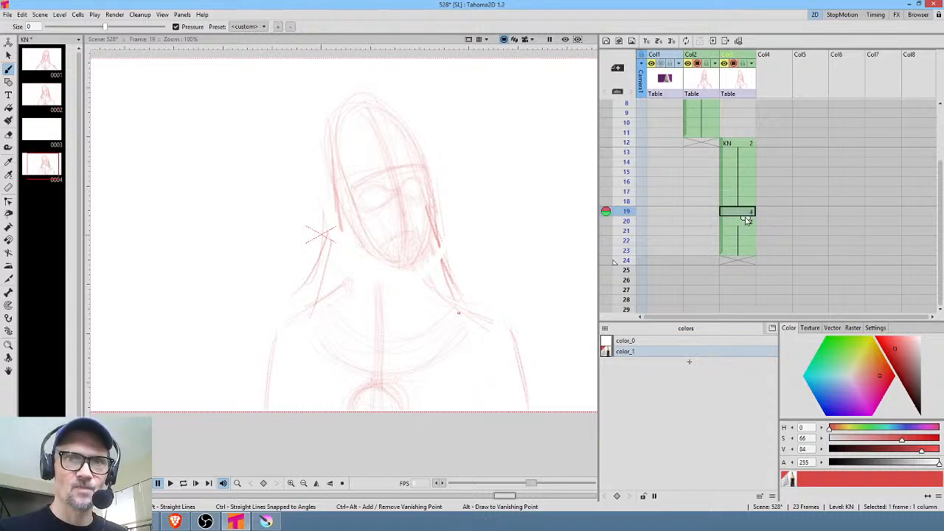
left_click_drag(746, 220, 745, 288)
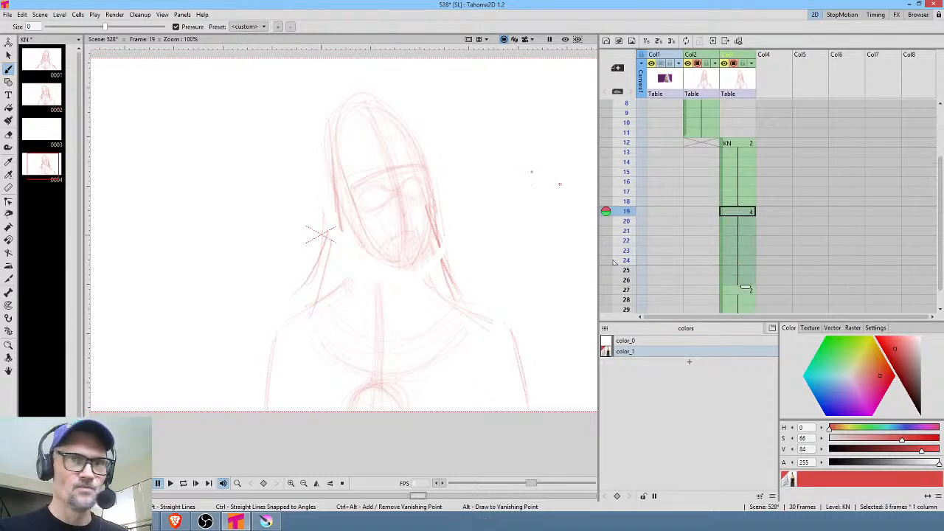
Select the head of the frame 19 drawing, rotate it about -31.7°, shift it about 142, -47 px and scrub the change.
key("s")
mouse_move(436, 120)
left_mouse_down()
mouse_move(316, 111)
mouse_move(336, 209)
mouse_move(396, 284)
mouse_move(454, 188)
left_mouse_up()
mouse_move(466, 71)
left_mouse_down()
mouse_move(516, 154)
mouse_move(503, 163)
left_mouse_up()
left_click_drag(435, 176, 453, 181)
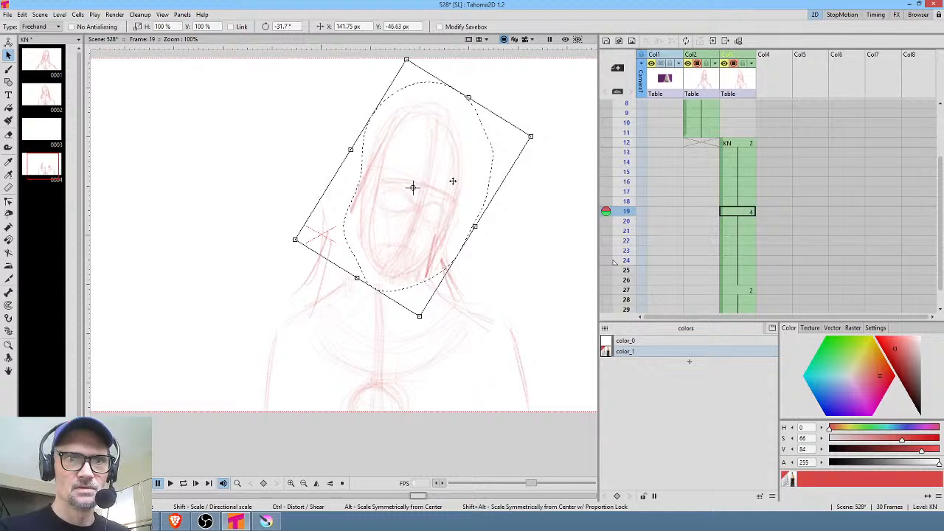
mouse_move(627, 142)
left_mouse_down()
mouse_move(623, 230)
mouse_move(626, 183)
mouse_move(625, 212)
left_mouse_up()
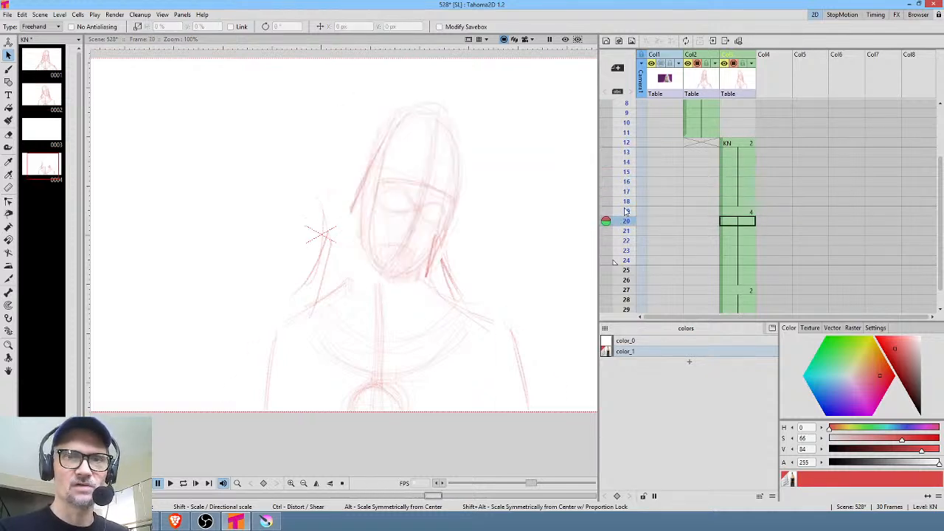
Erase the leftover side lines beside the neck at frame 19 and redraw them from the tilted head down to both shoulders.
left_click(745, 212)
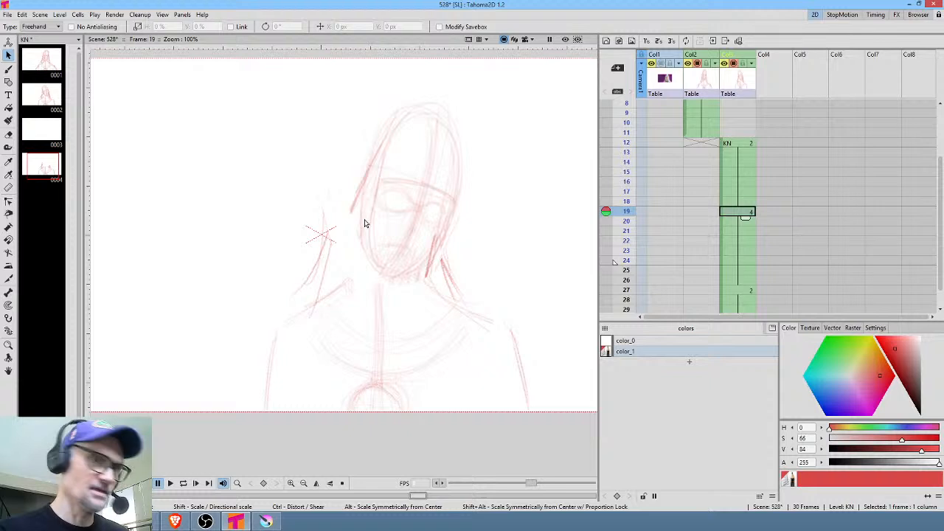
key("a")
left_click_drag(302, 273, 323, 244)
mouse_move(445, 268)
left_mouse_down()
mouse_move(460, 231)
mouse_move(434, 274)
left_mouse_up()
key("b")
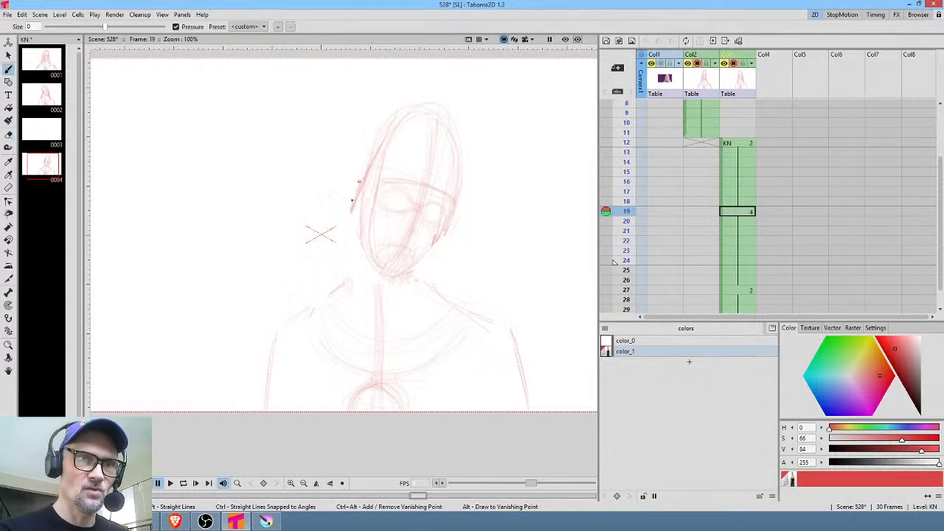
left_click_drag(320, 279, 344, 234)
mouse_move(455, 209)
left_mouse_down()
mouse_move(452, 272)
mouse_move(467, 295)
left_mouse_up()
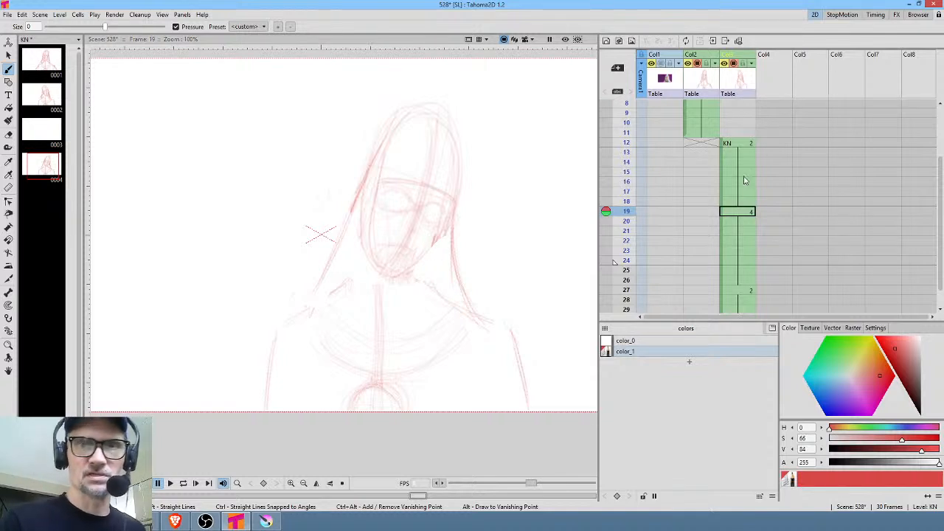
Scrub through the new head tilt and play the scene from frame 1 to review all three poses.
mouse_move(629, 194)
left_mouse_down()
mouse_move(628, 278)
mouse_move(628, 142)
mouse_move(628, 241)
left_mouse_up()
key("alt+comma")
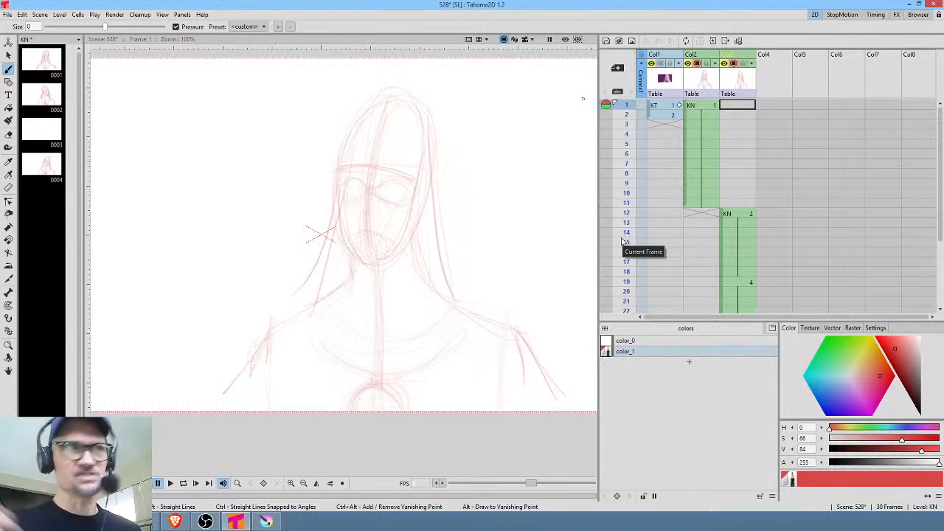
key("l")
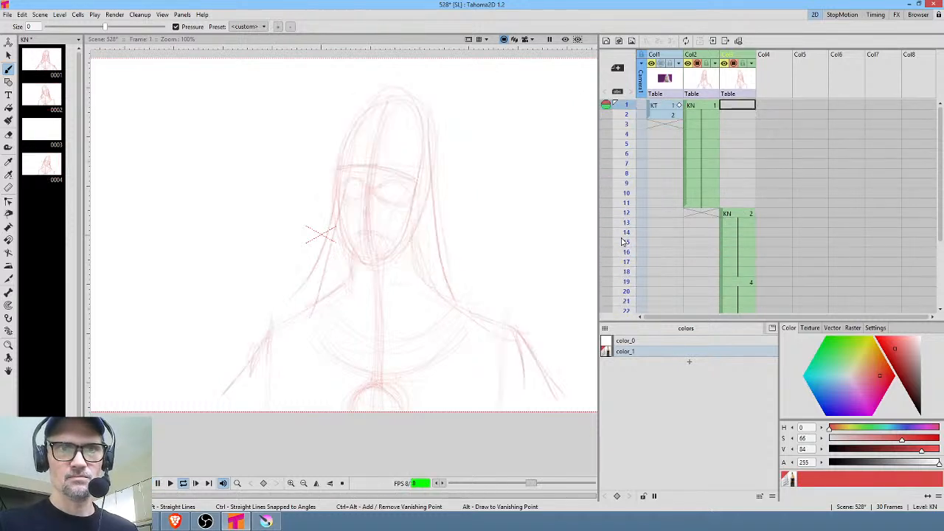
key("l")
Delete the leftover exposure of the second KN drawing at frames 27 to 30 in the third column.
scroll(619, 228, "down", 4)
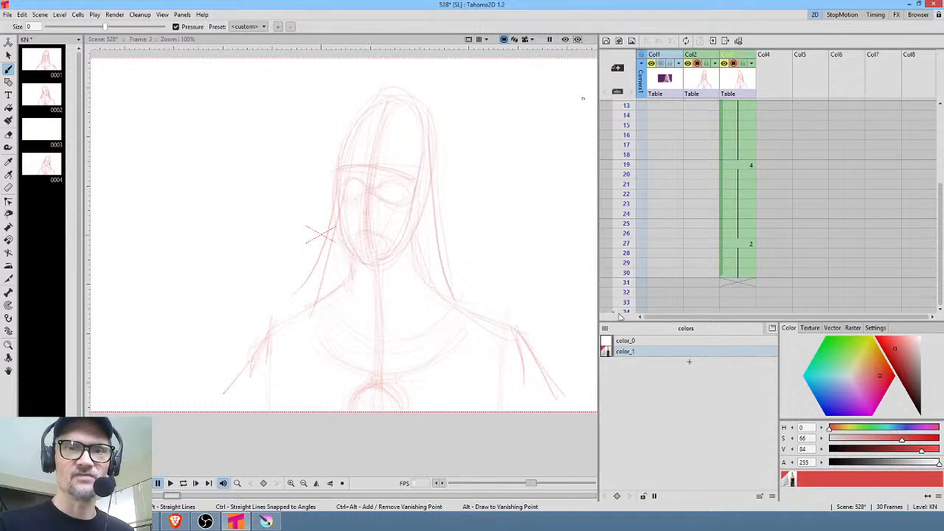
scroll(623, 302, "down", 2)
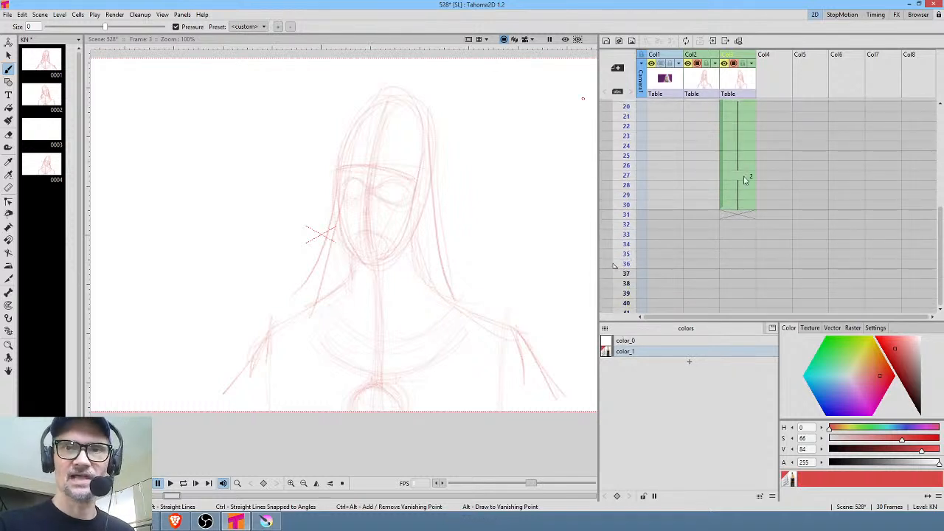
left_click_drag(743, 180, 744, 204)
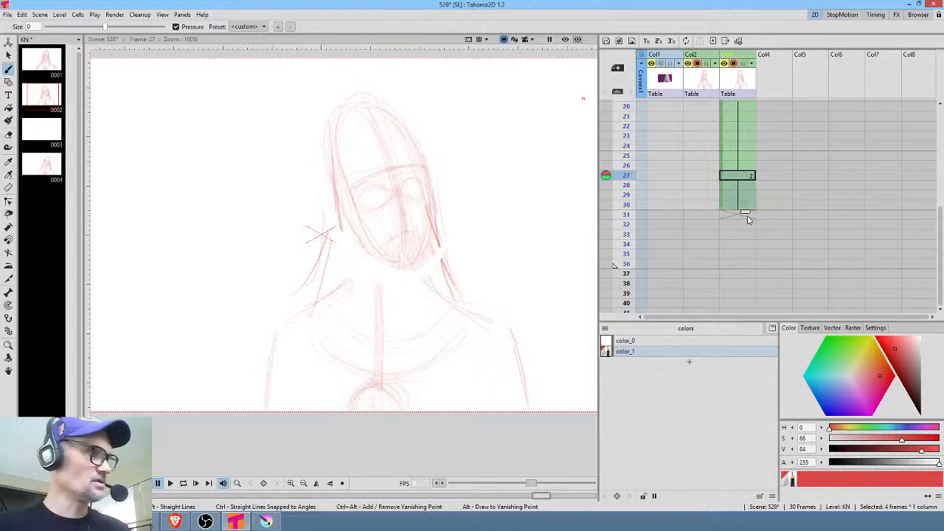
key("Delete")
scroll(783, 221, "up", 5)
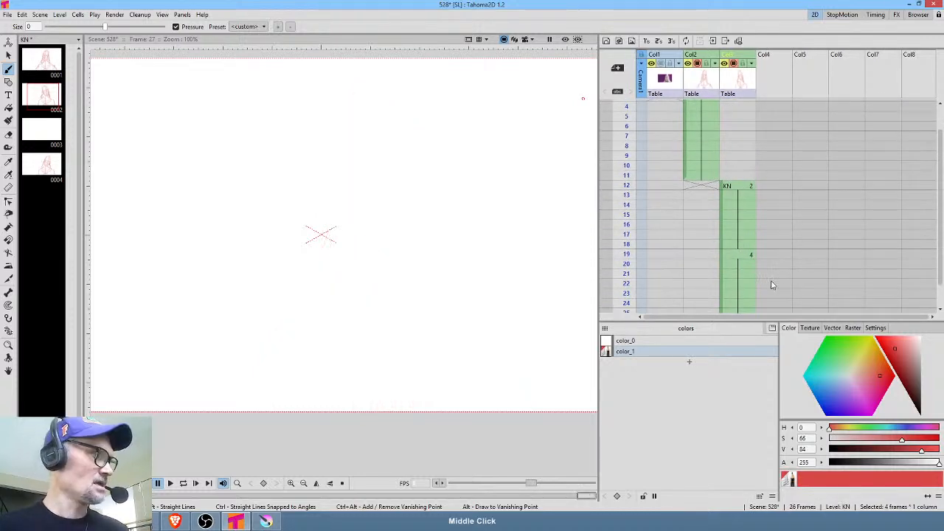
Play the scene from frame 1, remove the second KN drawing's exposure at frames 17 and 18, and replay the timing.
key("alt+comma")
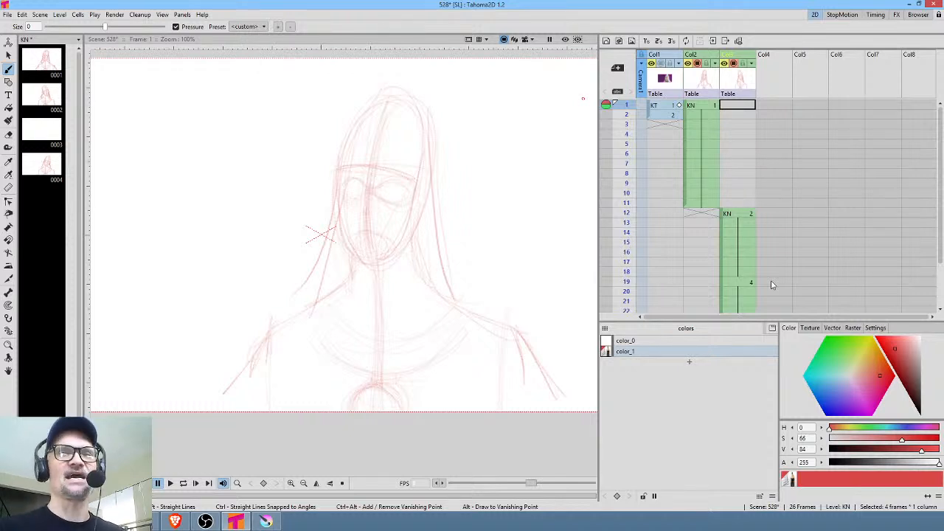
key("l")
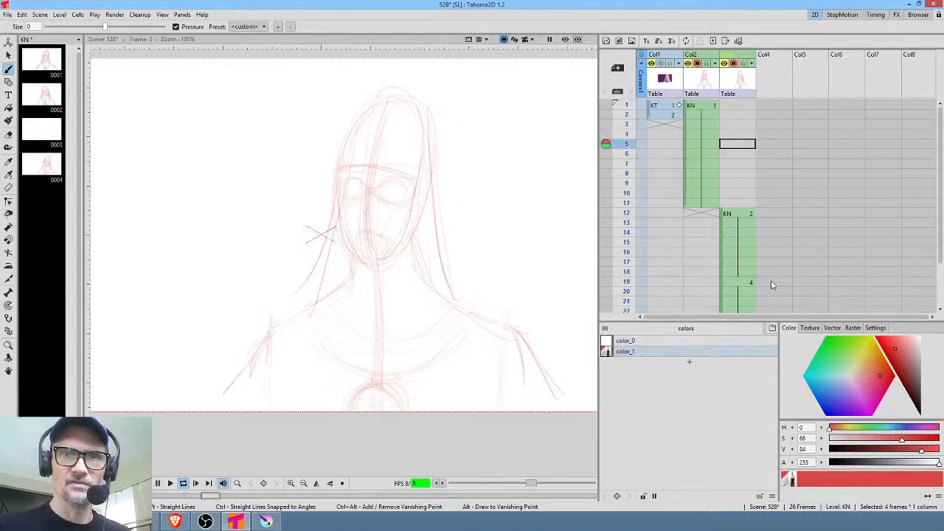
left_click(743, 264)
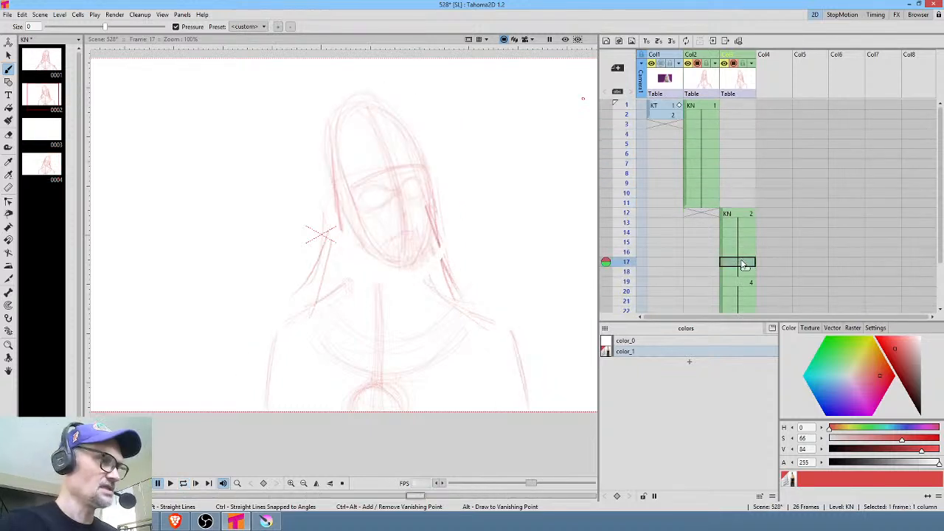
key("Delete")
key("Delete")
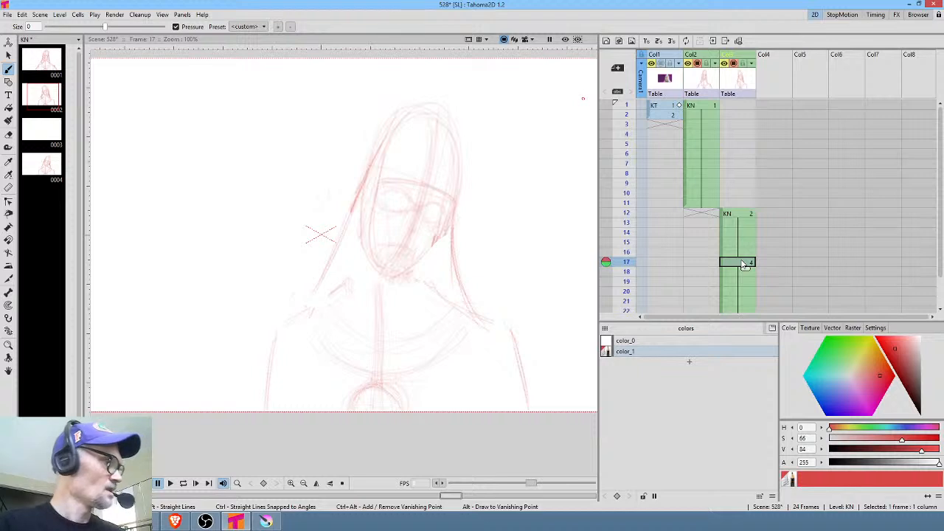
key("p")
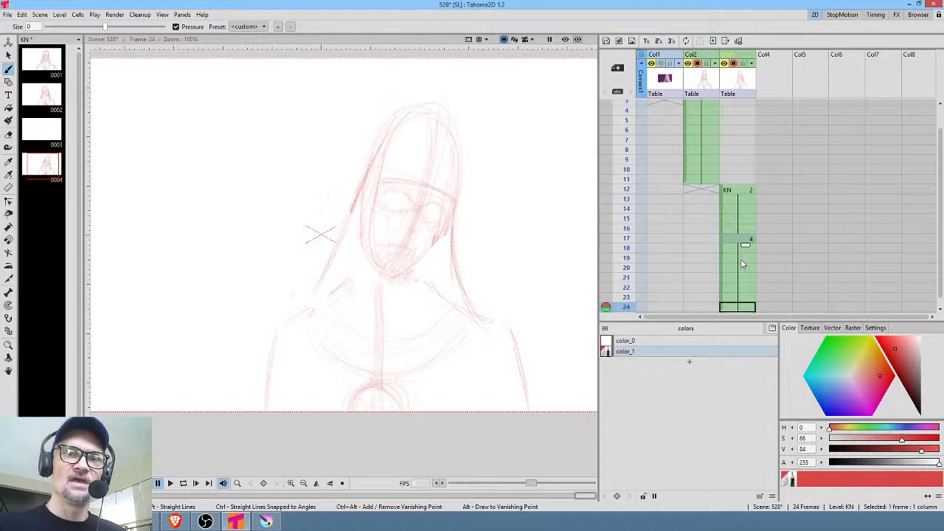
Duplicate the last KN drawing into frame 25 of the third column.
scroll(794, 285, "down", 4)
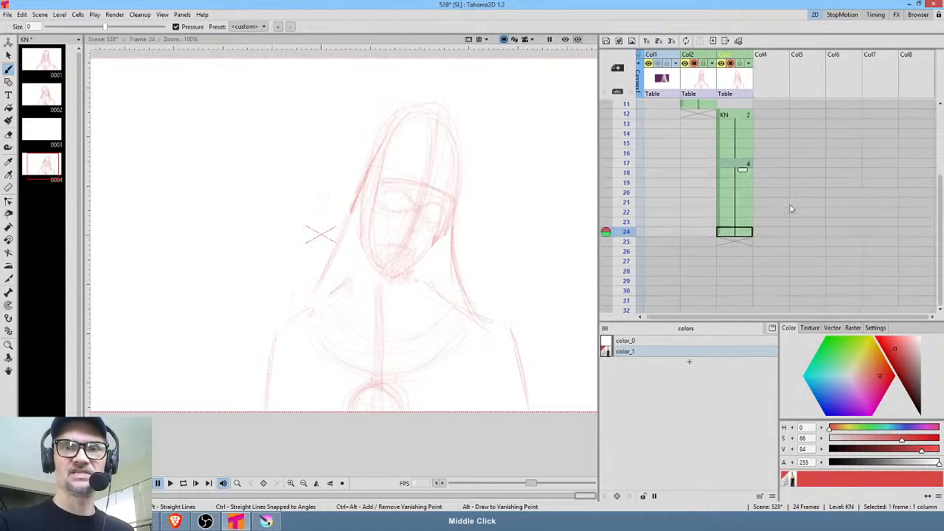
left_click(744, 242)
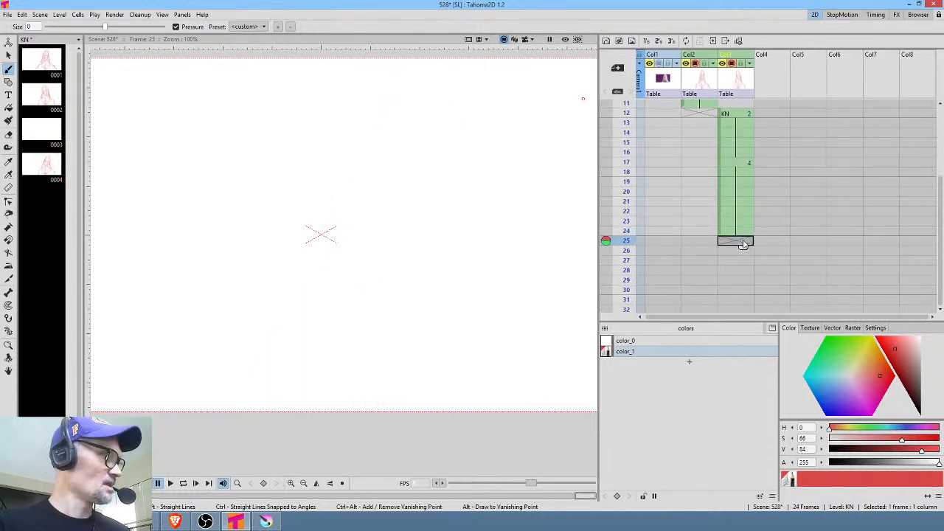
key("d")
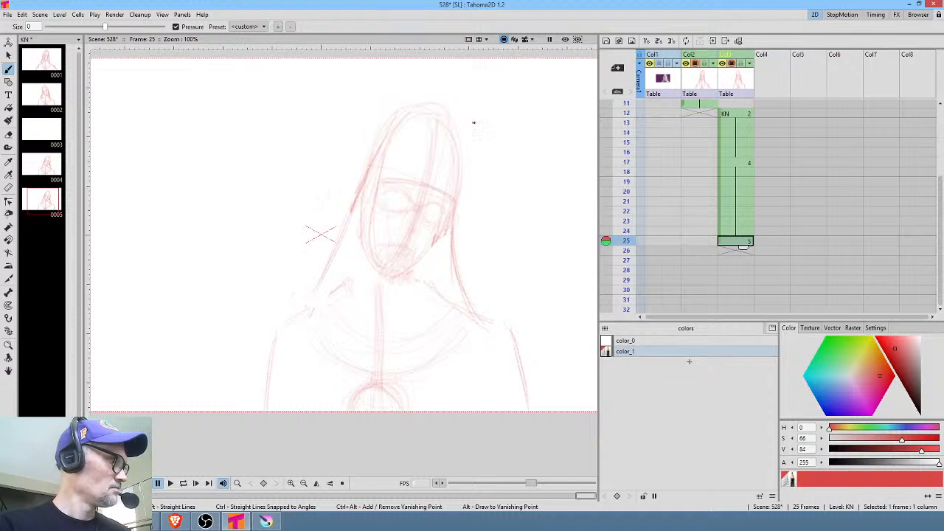
Select the head of the frame 25 drawing with a freehand outline and mirror it with a horizontal scale of -100%.
key("s")
mouse_move(458, 91)
left_mouse_down()
mouse_move(407, 84)
mouse_move(361, 187)
mouse_move(373, 277)
mouse_move(434, 255)
mouse_move(474, 139)
mouse_move(459, 96)
left_mouse_up()
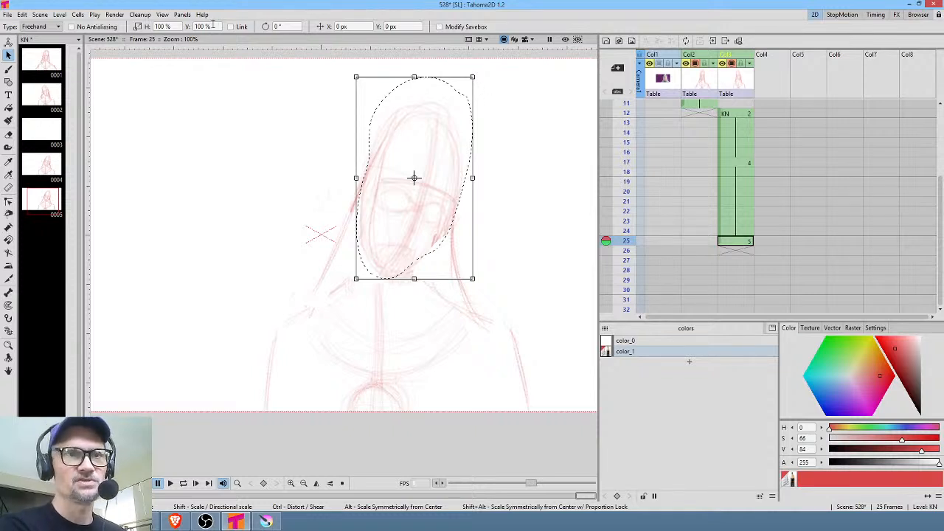
left_click(164, 27)
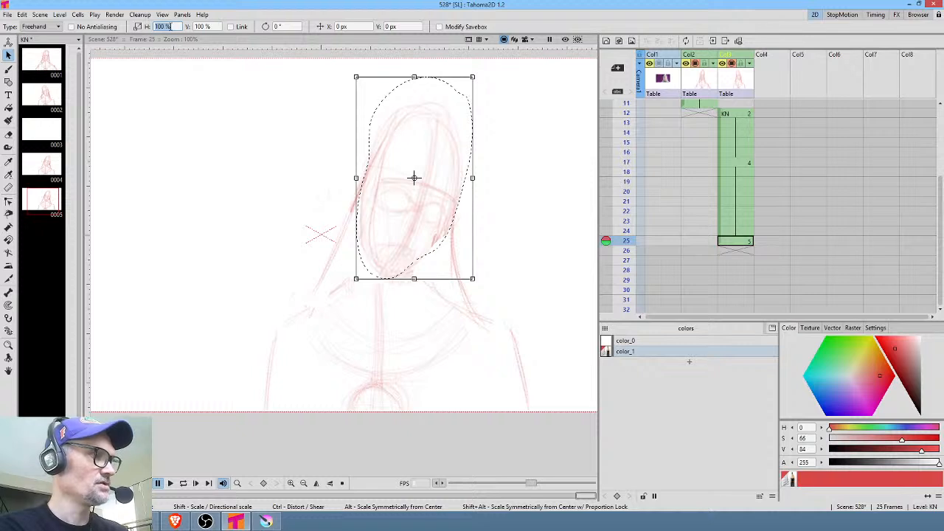
left_click(171, 26)
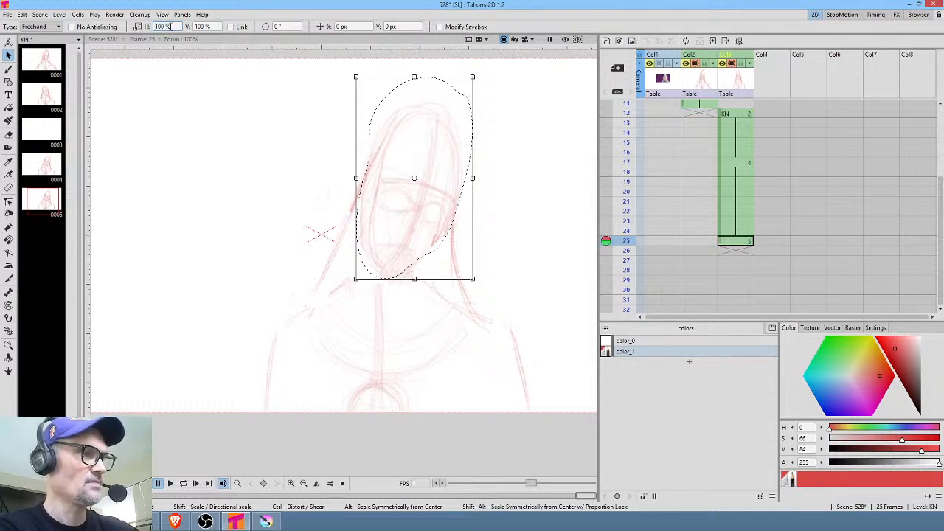
left_click_drag(171, 26, 156, 27)
type("-100")
key("Return")
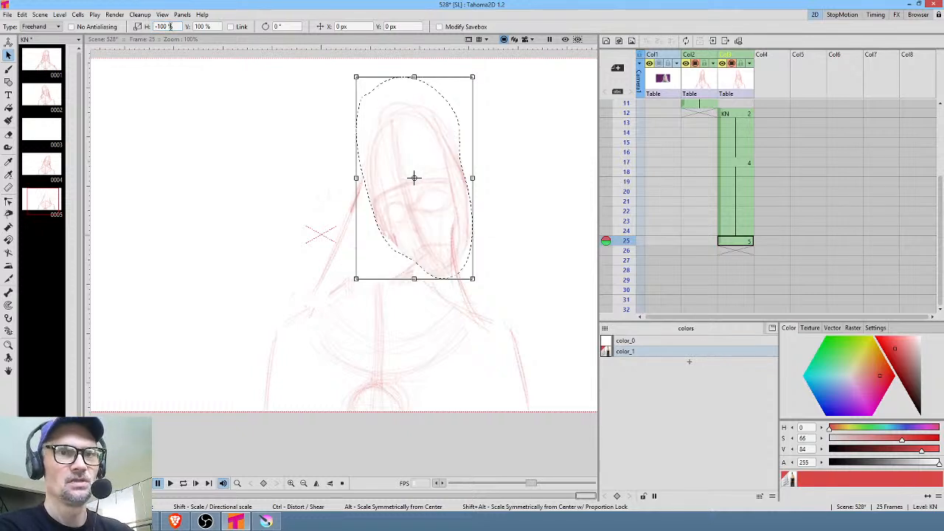
Rotate the mirrored head about -18.6°, shift it about -164, 56 px to sit above the neck, and play the result.
mouse_move(447, 244)
left_mouse_down()
mouse_move(390, 211)
mouse_move(392, 245)
left_mouse_up()
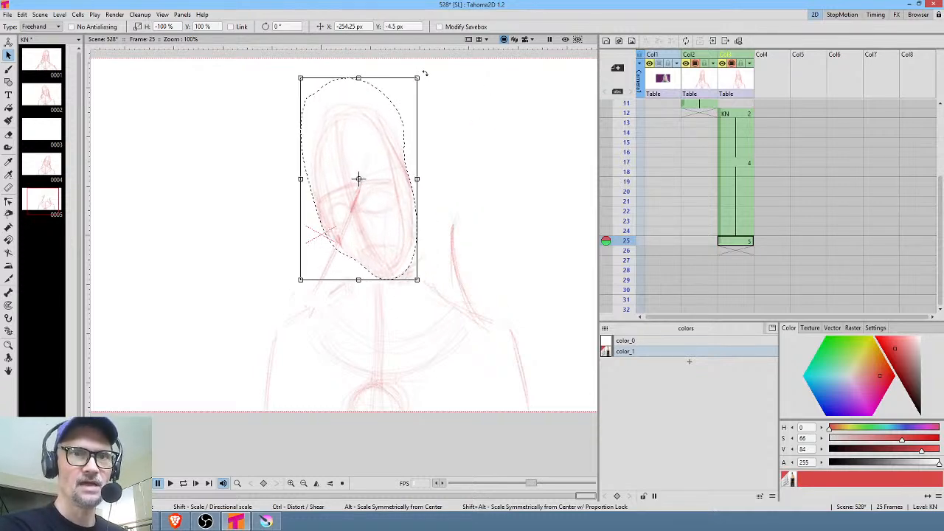
left_click_drag(424, 73, 462, 96)
mouse_move(385, 149)
left_mouse_down()
mouse_move(401, 129)
mouse_move(401, 143)
left_mouse_up()
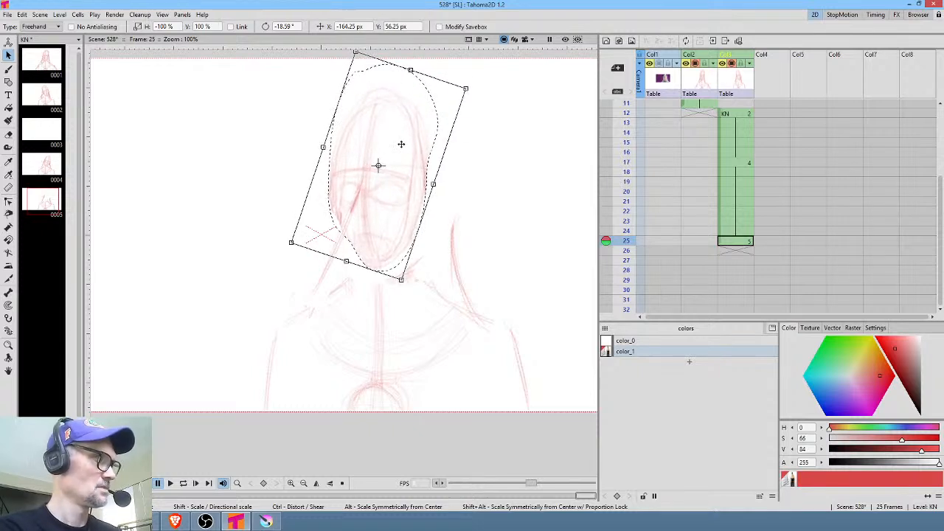
key("p")
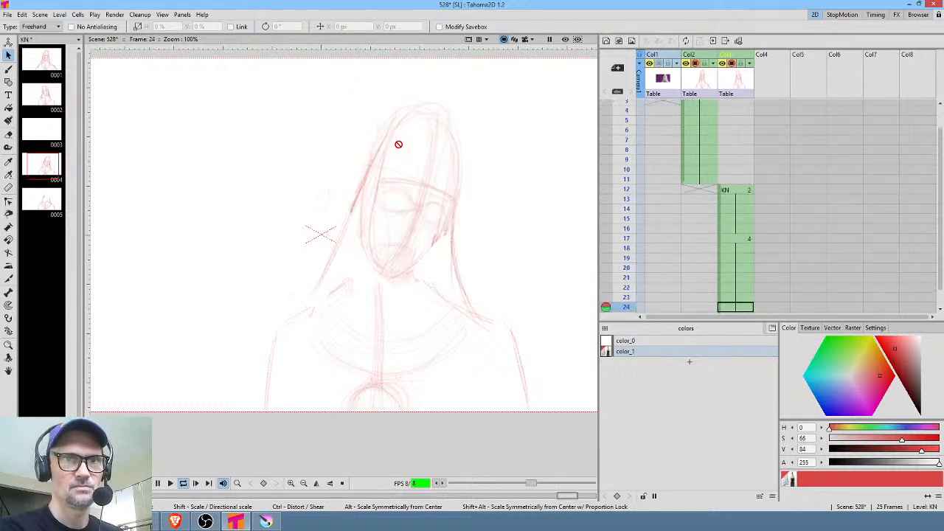
Extend KN drawing 4 through frame 27 and hold KN drawing 5 from frame 28 to frame 42 in the third column.
left_click(741, 230)
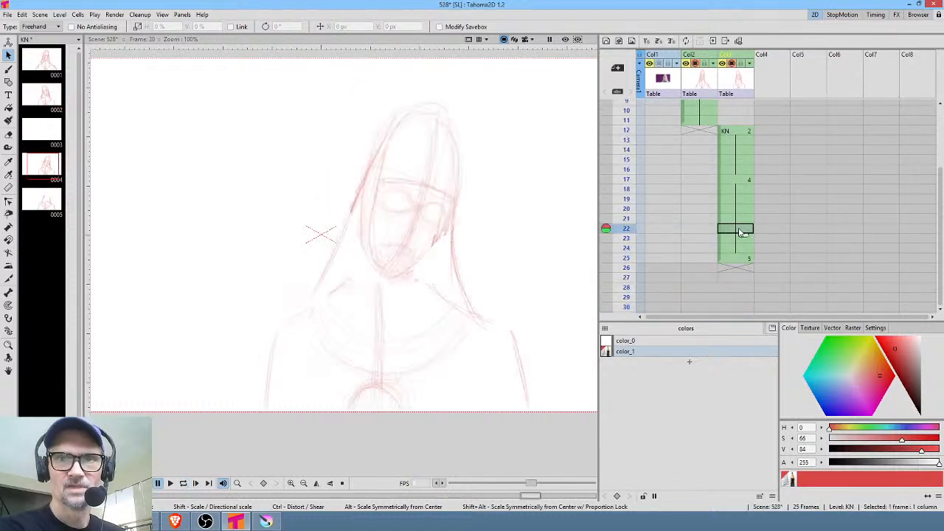
left_click(745, 252)
left_click_drag(745, 256, 742, 289)
scroll(776, 265, "down", 2)
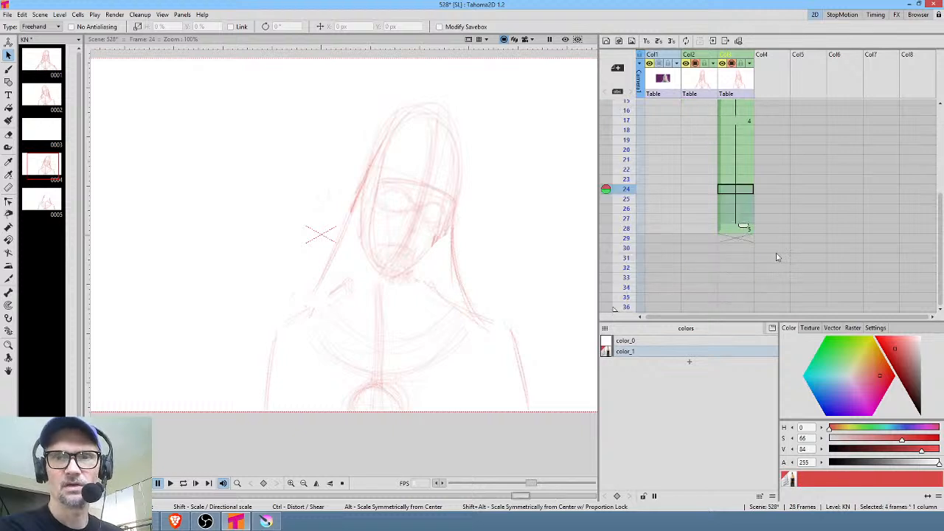
left_click(744, 230)
left_click_drag(742, 238, 742, 275)
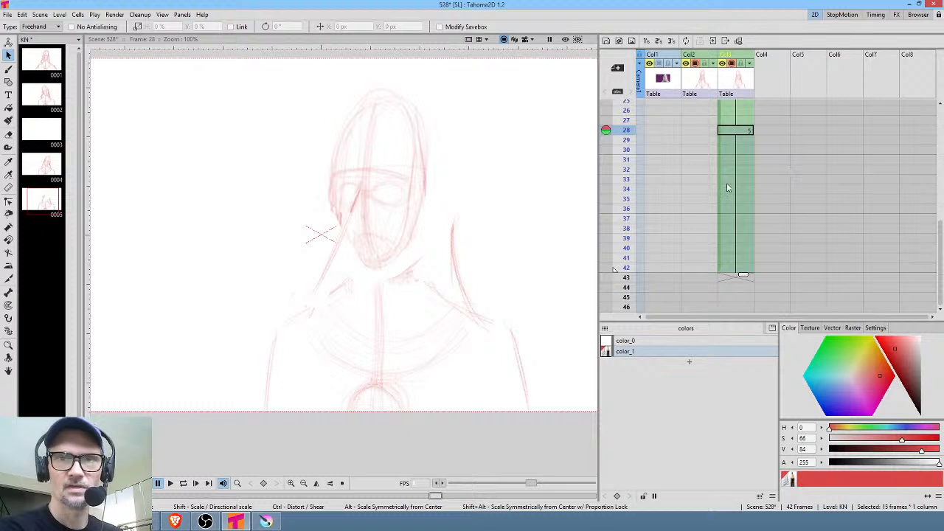
Play the scene from frame 1 to review the extended holds.
key("alt+comma")
key("l")
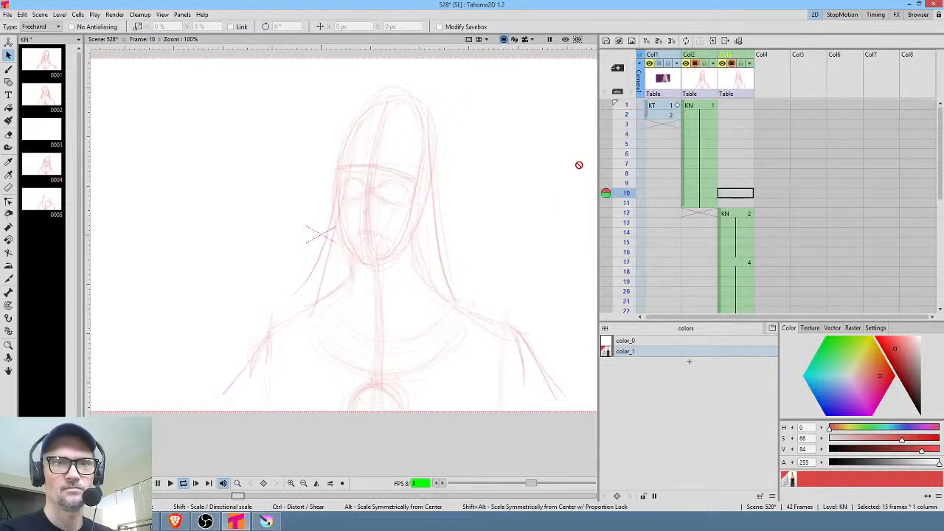
key("l")
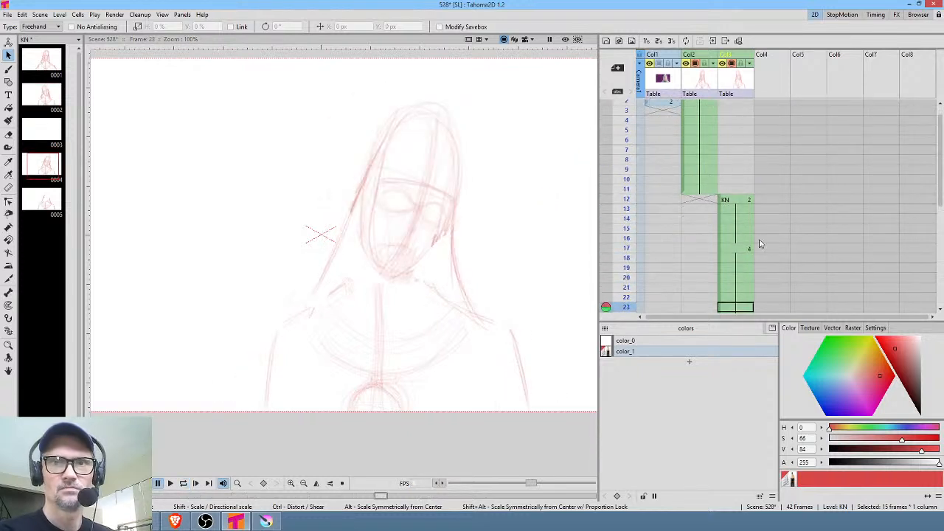
Delete the whole exposure of KN drawing 4 at frames 17 to 27 in the third column.
left_click(745, 251)
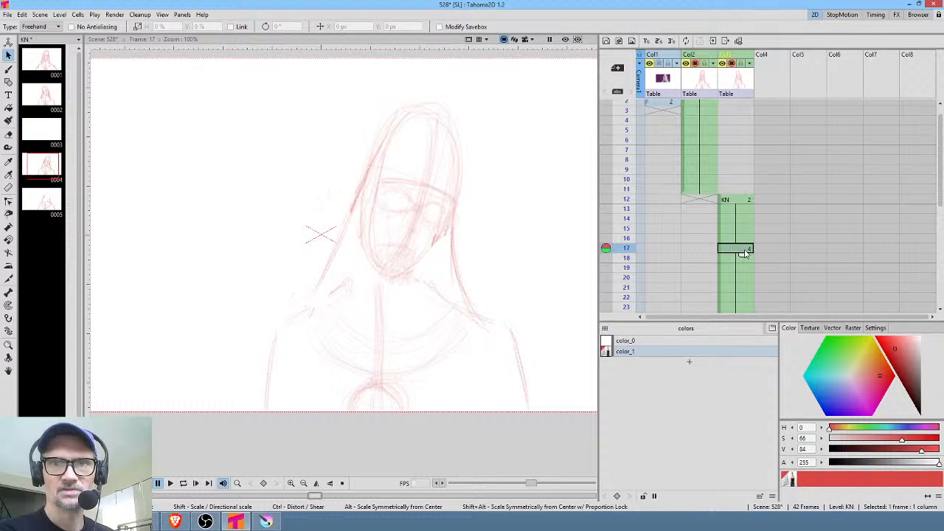
scroll(742, 247, "down", 4)
left_click(734, 231, "shift")
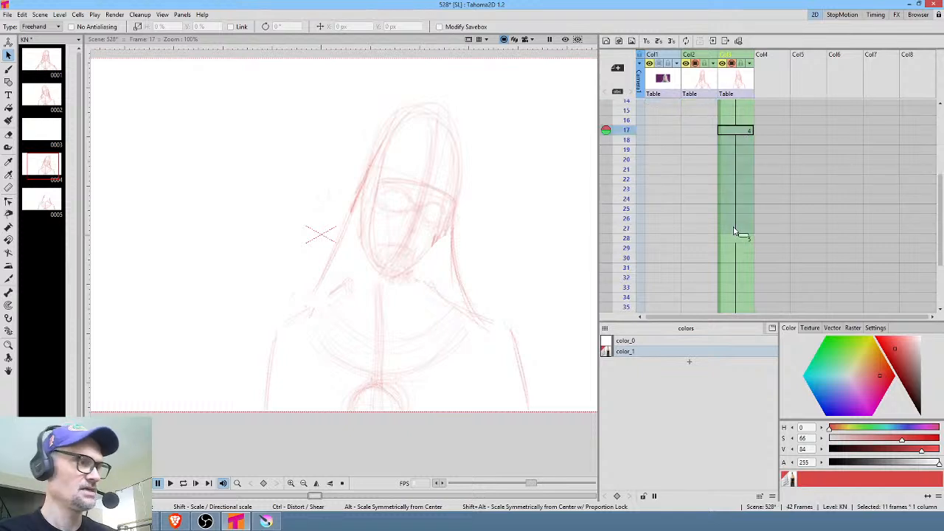
key("Delete")
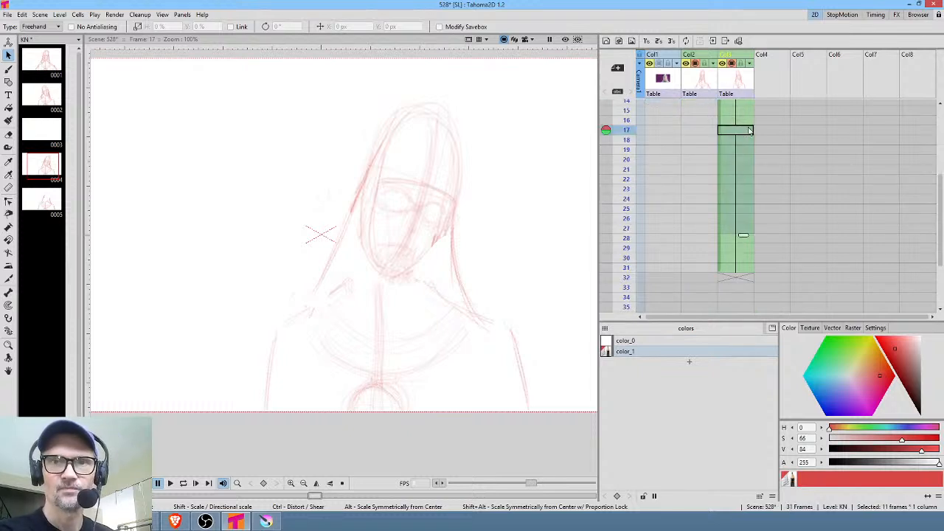
Extend the exposure of KN drawing 2 through frame 26, pushing KN drawing 5 to frame 27.
left_click(744, 122)
left_click_drag(745, 131, 738, 171)
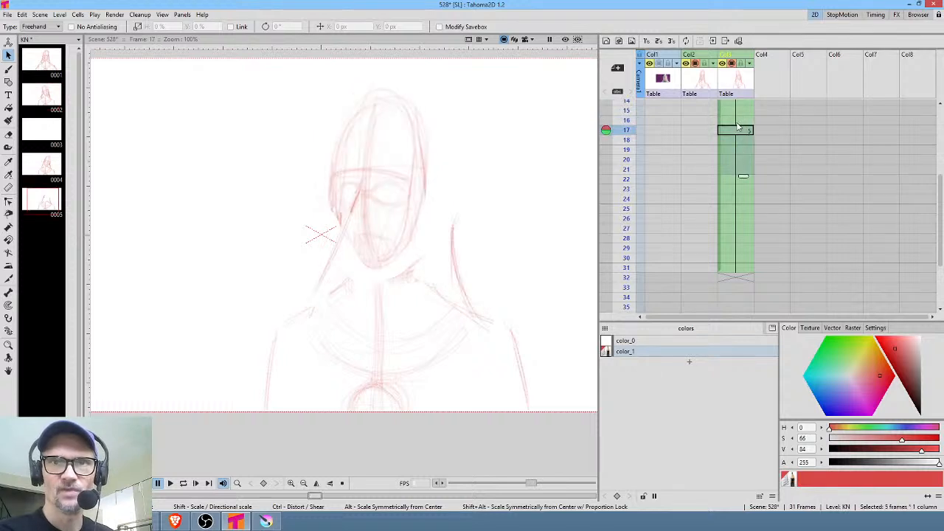
left_click(743, 124)
left_click_drag(743, 127, 733, 230)
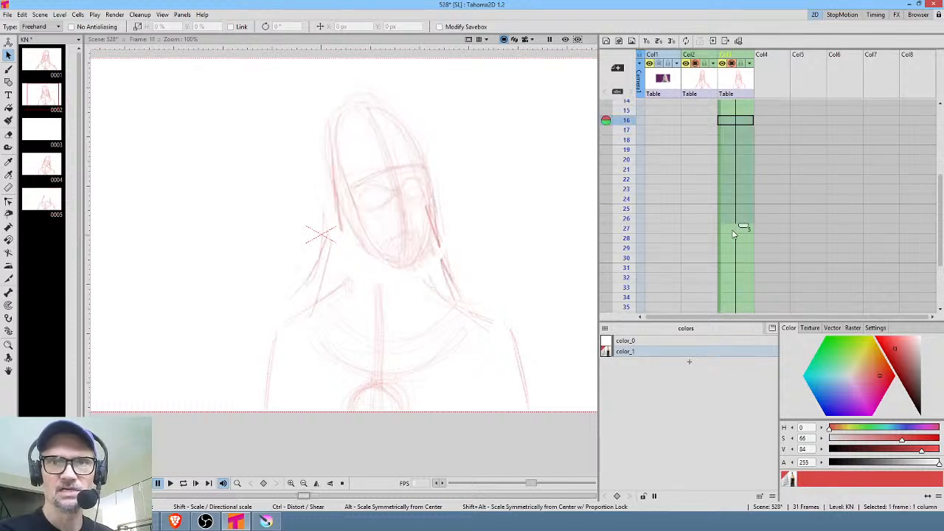
left_click(733, 231)
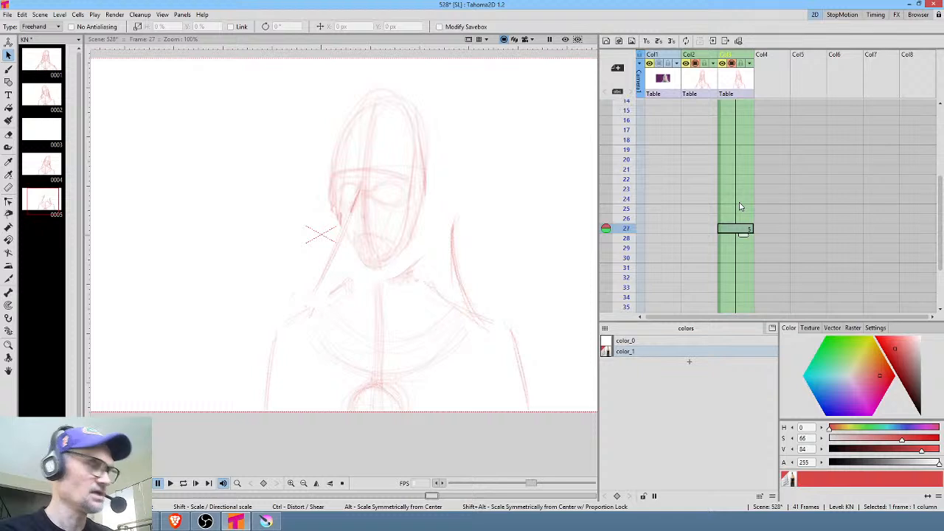
Play the scene from frame 1 to check the shortened pose sequence, and return to the last head pose at frame 27.
key("alt+comma")
key("l")
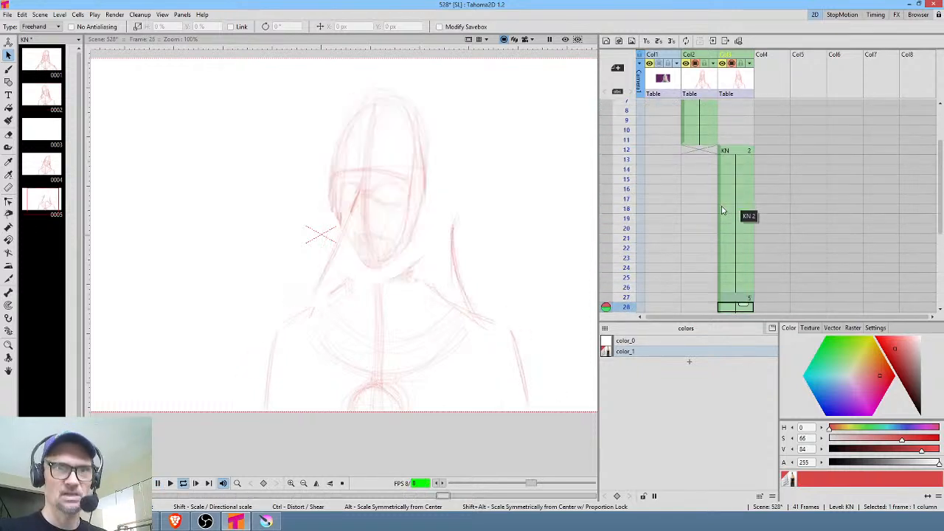
key("l")
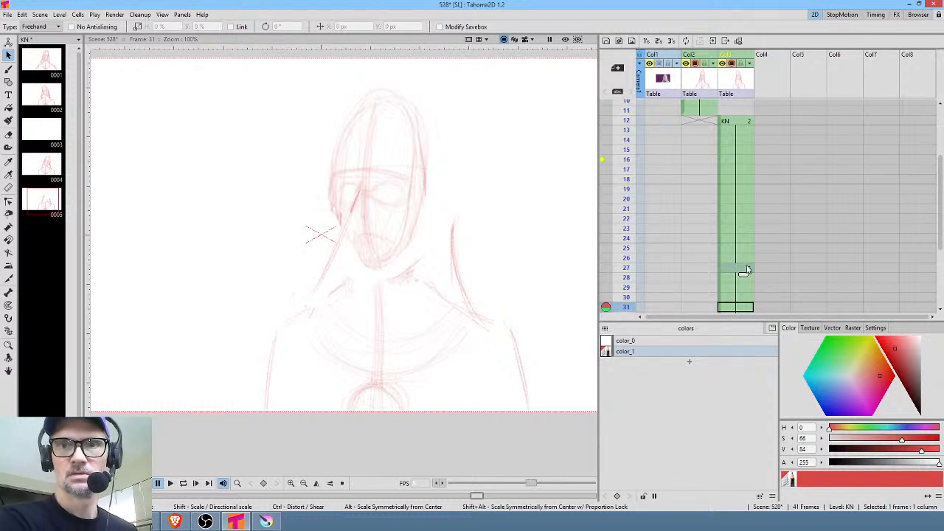
left_click(745, 270)
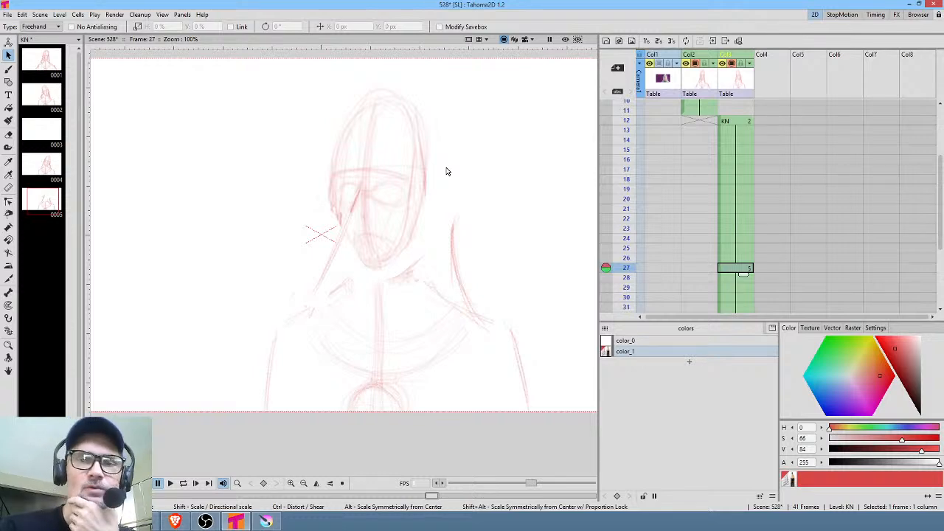
Create a new drawing level KO at frame 1 of the empty fourth column with the Brush tool.
left_click_drag(766, 202, 757, 295)
left_click(767, 102)
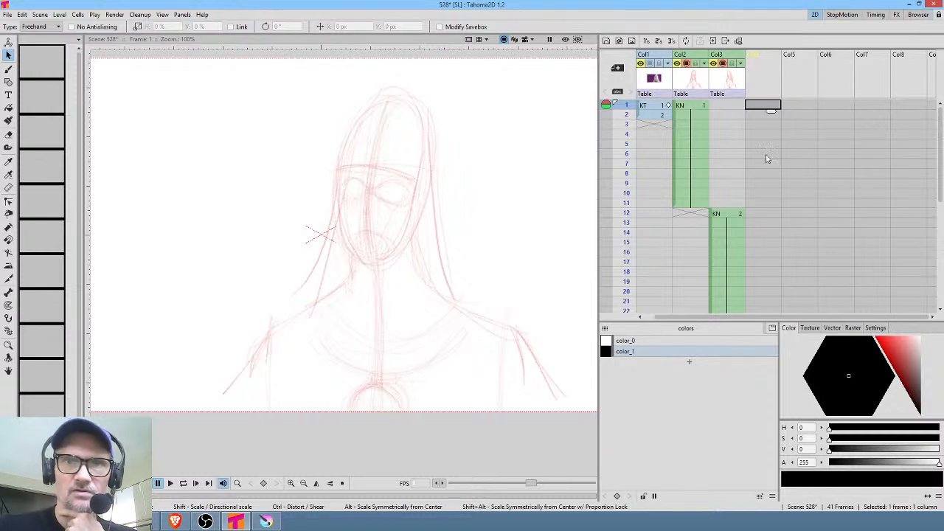
key("b")
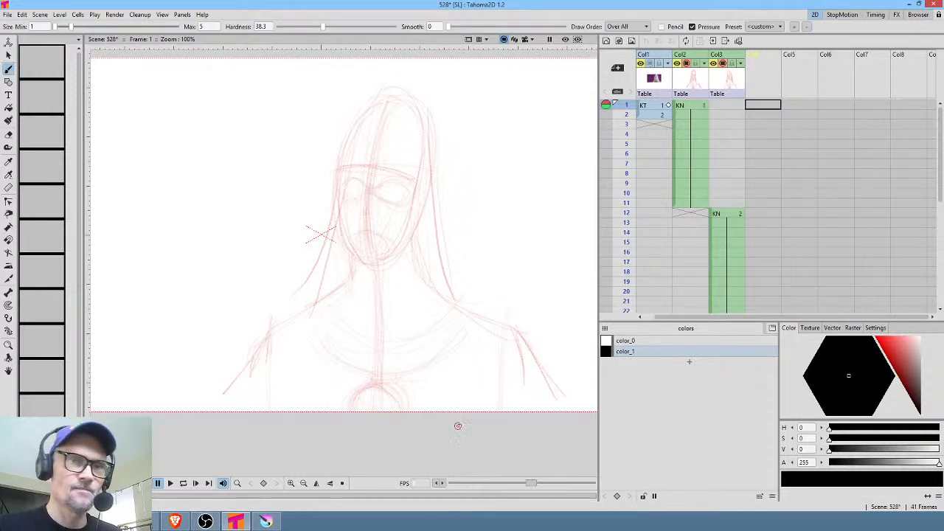
left_click(457, 425)
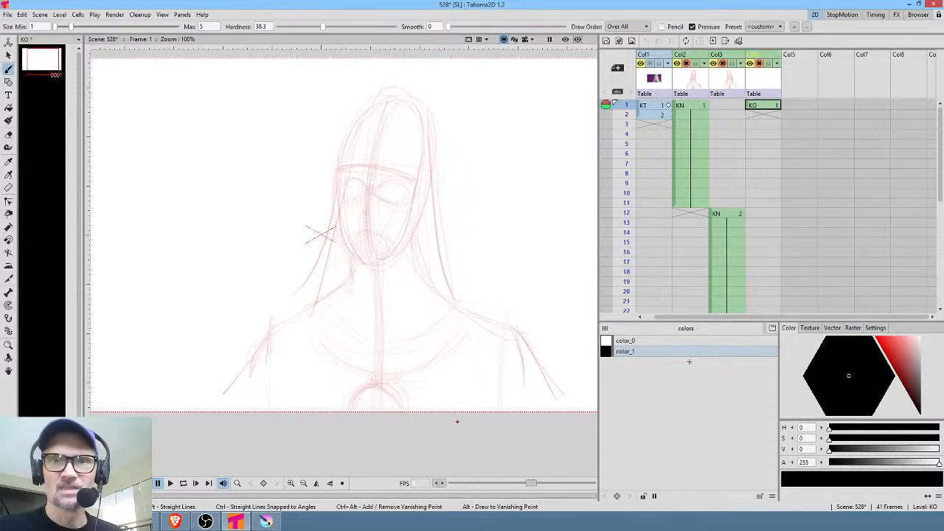
Apply the sketching pencil raster brush to the KO level's color_1 and set it to a red of about H 0, S 52, V 81.
left_click(854, 328)
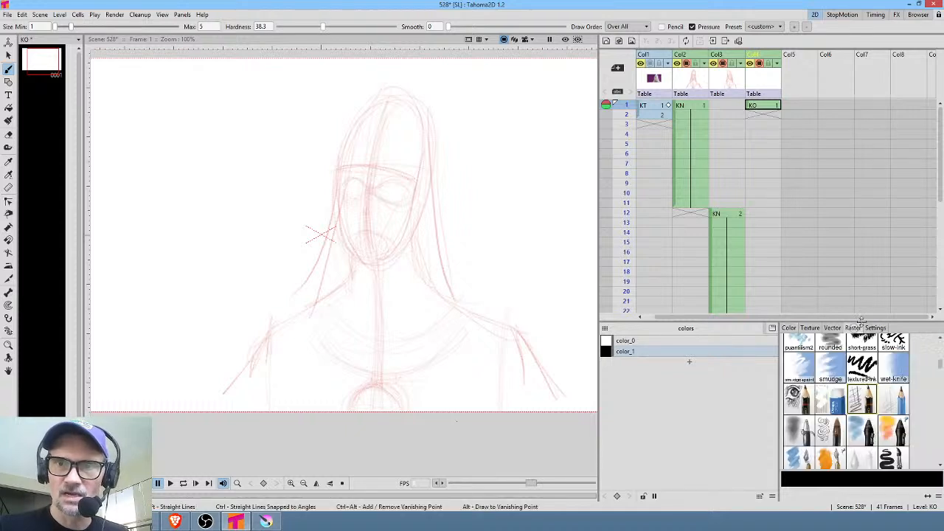
left_click(859, 402)
left_click(789, 327)
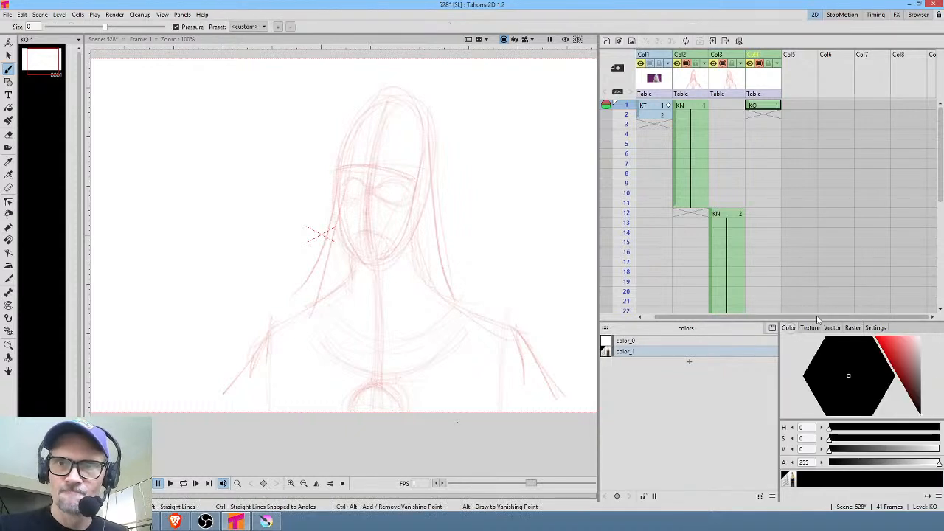
mouse_move(904, 361)
left_mouse_down()
mouse_move(892, 352)
mouse_move(902, 350)
left_mouse_up()
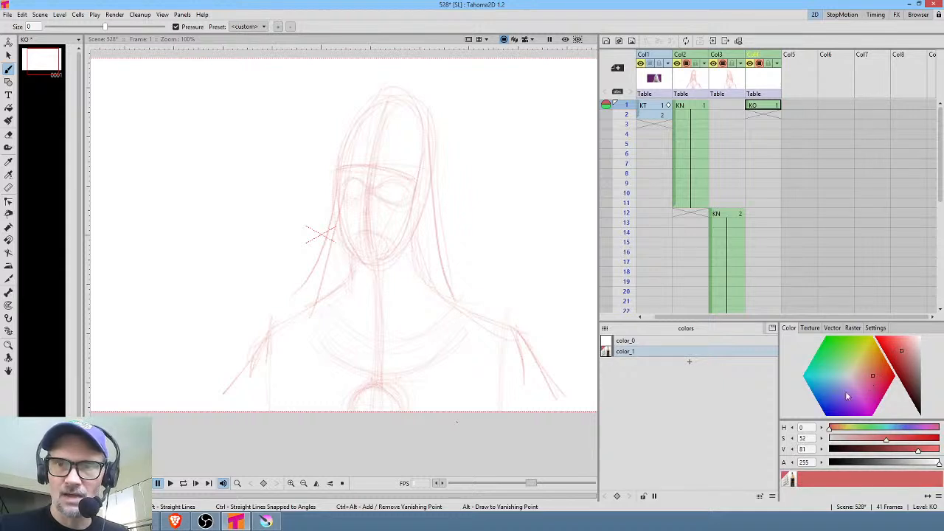
Set KO's color_1 to a blue of about H 209, S 63, V 87 and sketch the nearer eye's outline on KO drawing 1.
left_click_drag(847, 396, 826, 388)
left_click_drag(904, 350, 895, 346)
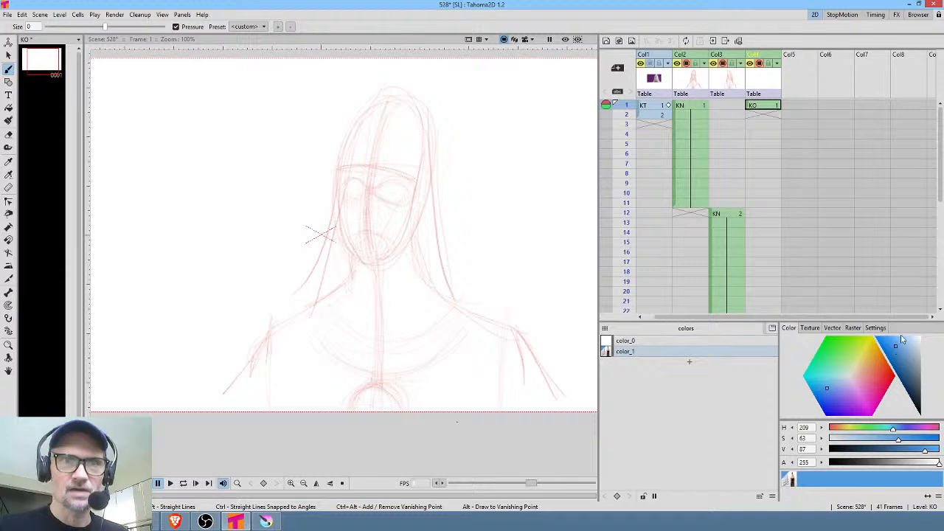
left_click_drag(449, 172, 411, 195)
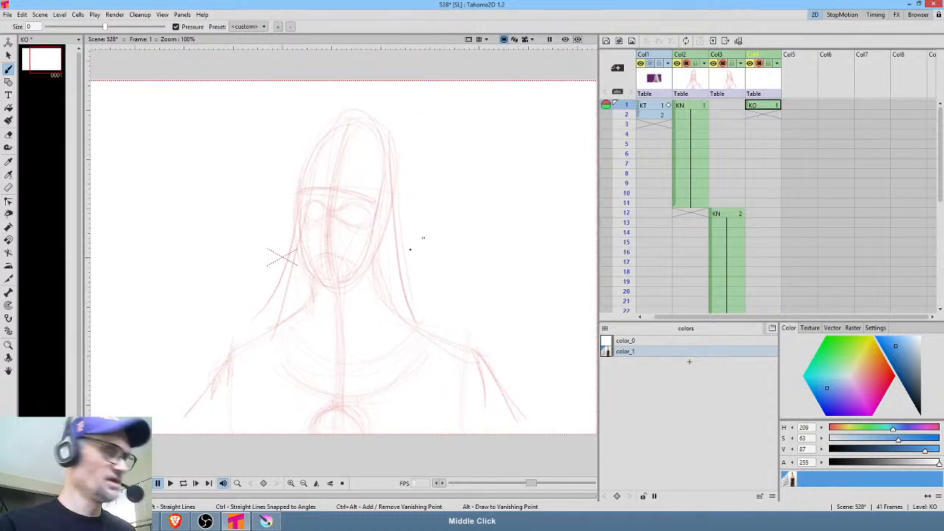
scroll(422, 236, "up", 3)
left_click_drag(400, 243, 467, 285)
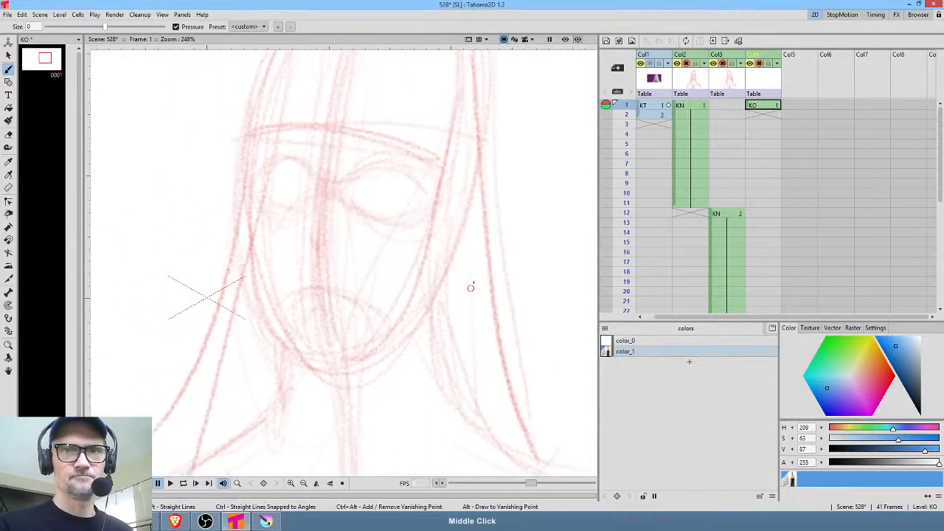
left_click(779, 109)
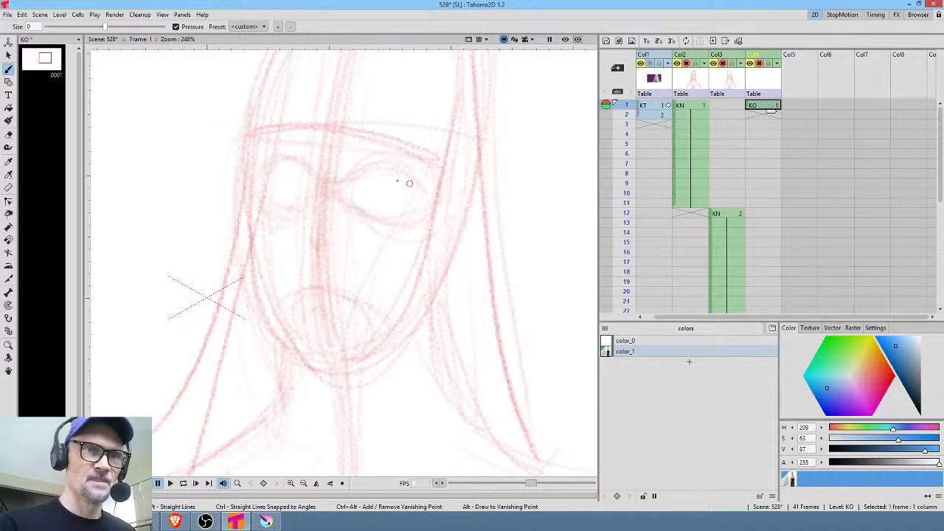
left_click_drag(386, 174, 411, 167)
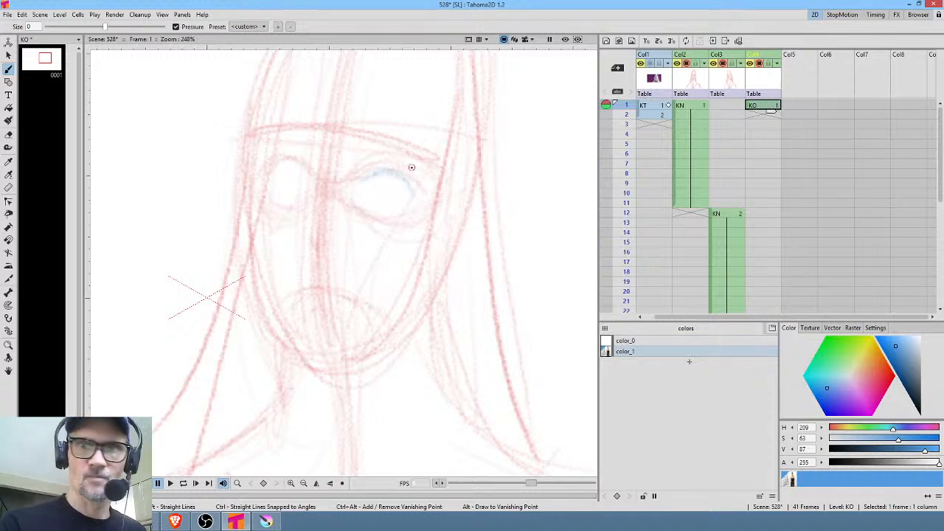
mouse_move(352, 180)
left_mouse_down()
mouse_move(385, 169)
mouse_move(411, 197)
left_mouse_up()
left_click_drag(358, 211, 400, 220)
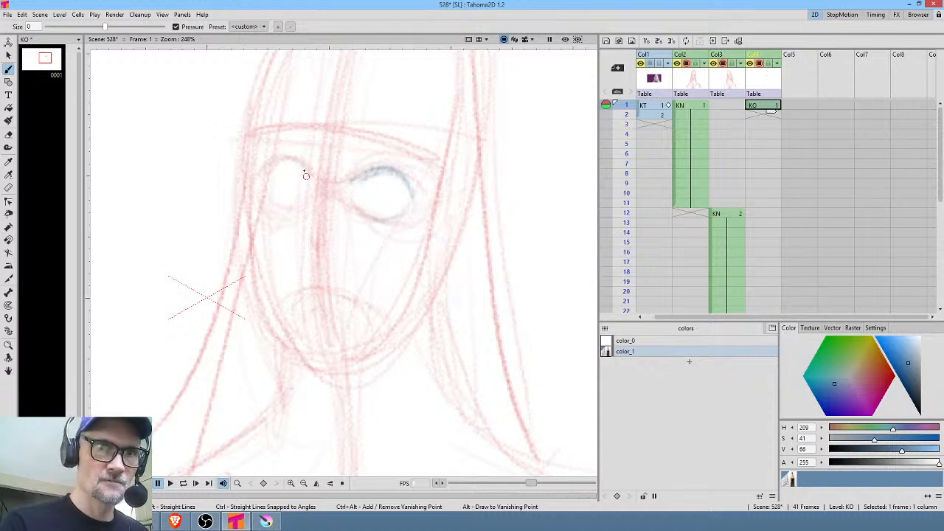
Sketch the far eye, both pupils, the eyebrows and the lower eyelids on KO drawing 1 to complete the wide-open eyes.
mouse_move(310, 172)
left_mouse_down()
mouse_move(264, 202)
mouse_move(295, 191)
left_mouse_up()
left_click(373, 191)
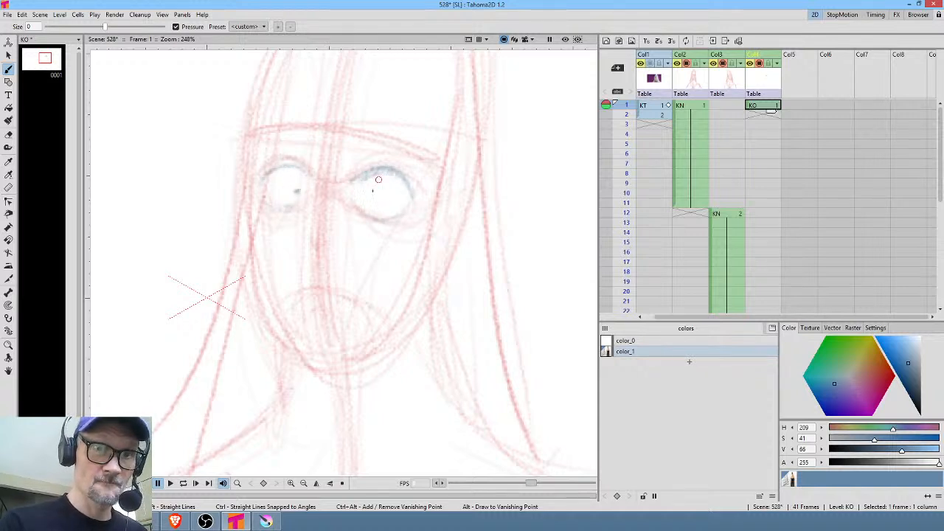
mouse_move(267, 151)
left_mouse_down()
mouse_move(325, 165)
mouse_move(413, 159)
left_mouse_up()
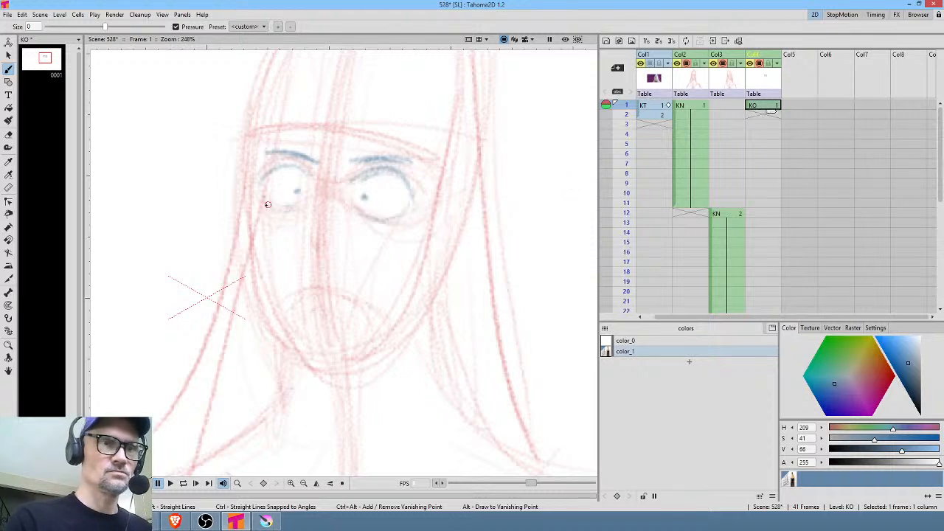
left_click_drag(267, 207, 301, 211)
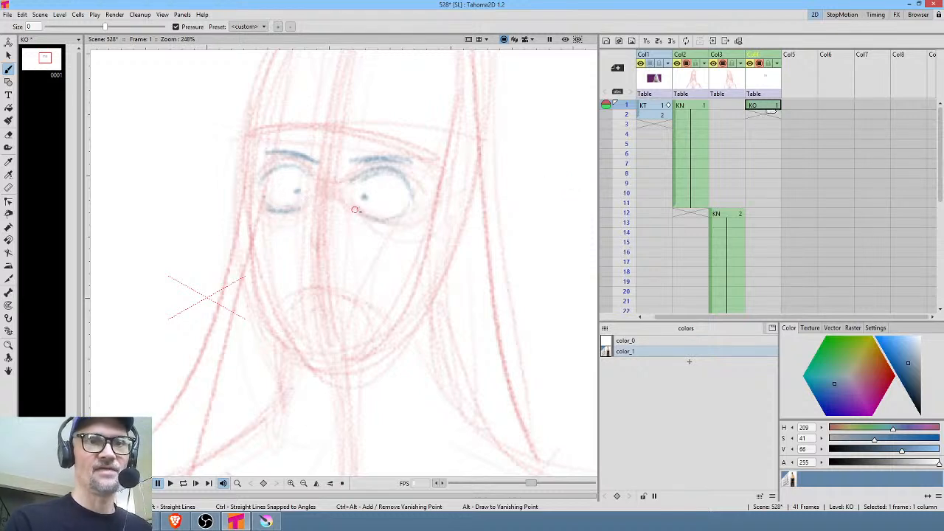
left_click_drag(359, 214, 406, 211)
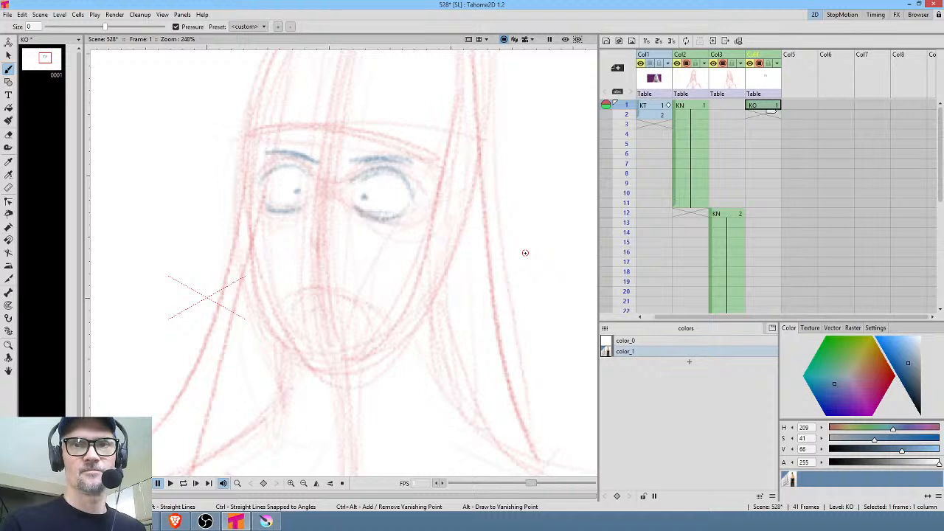
Extend the exposure of KO drawing 1 through frame 5.
mouse_move(625, 112)
left_mouse_down()
mouse_move(626, 193)
mouse_move(627, 115)
left_mouse_up()
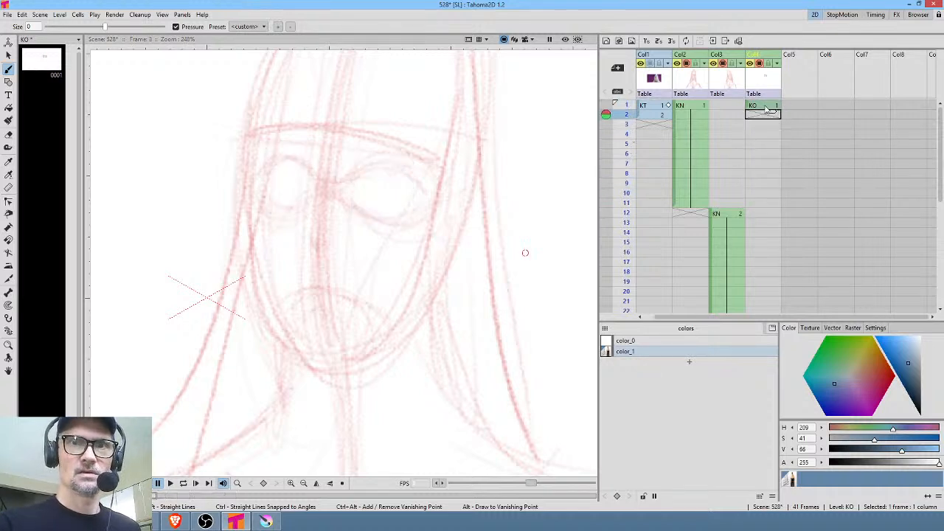
left_click(767, 107)
left_click_drag(771, 115, 769, 160)
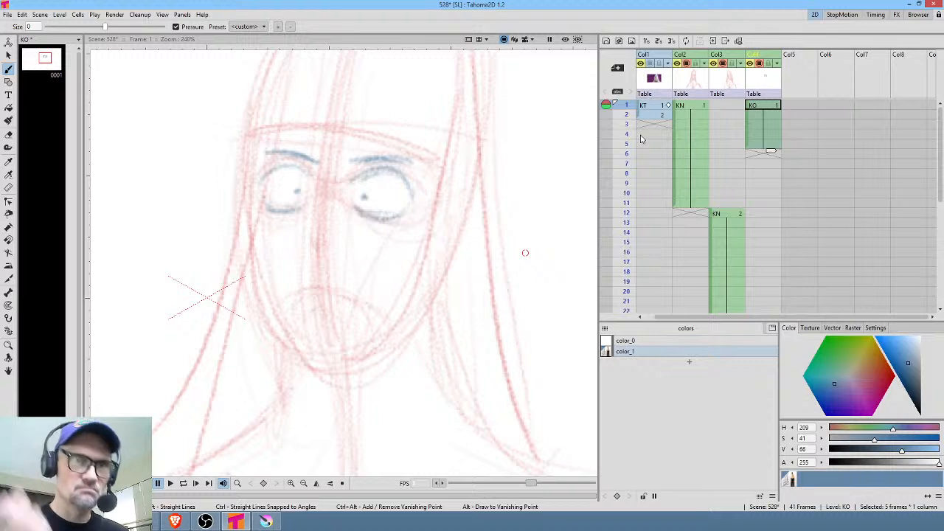
Play the scene to judge when the eye expression should change, and stop at frame 6 of the KO column.
key("p")
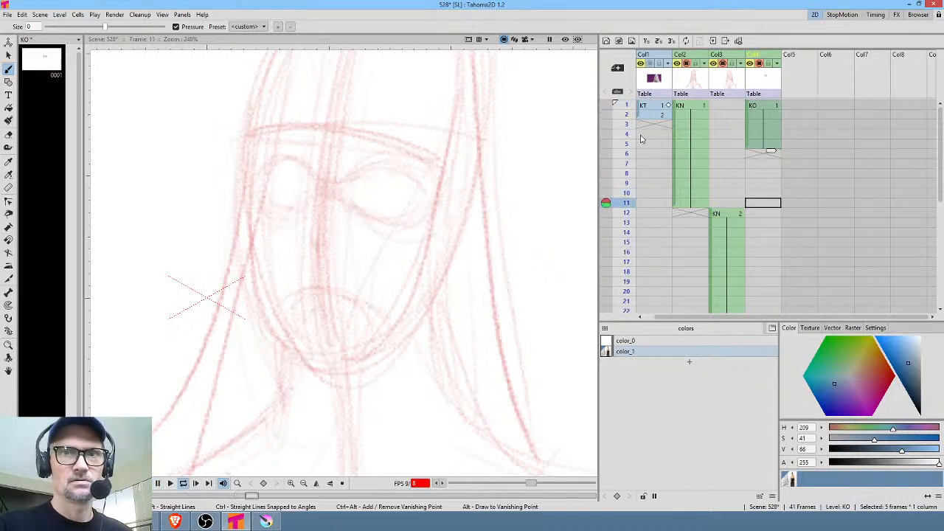
key("p")
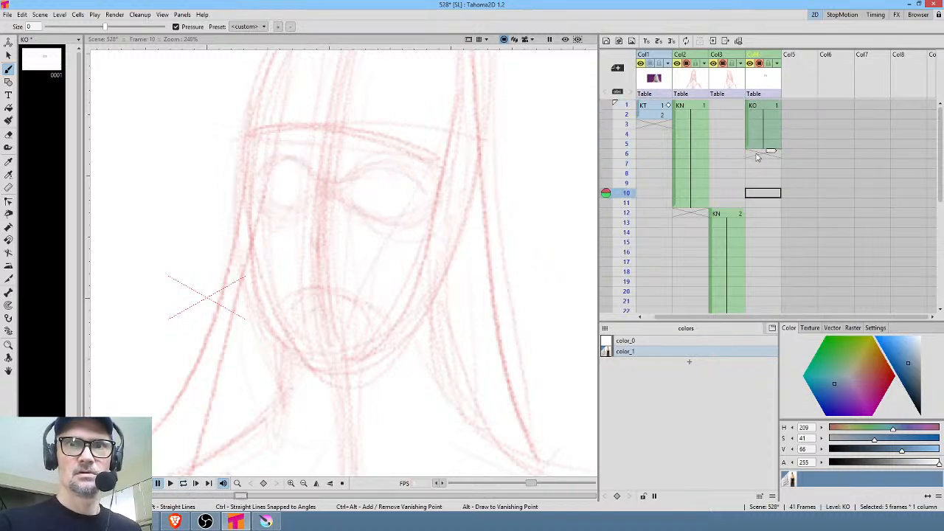
left_click(764, 107)
key("p")
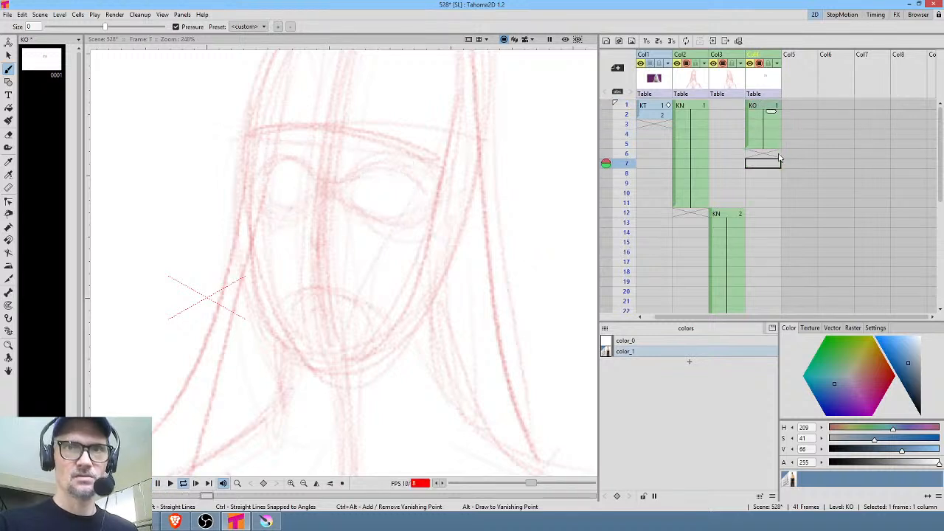
key("p")
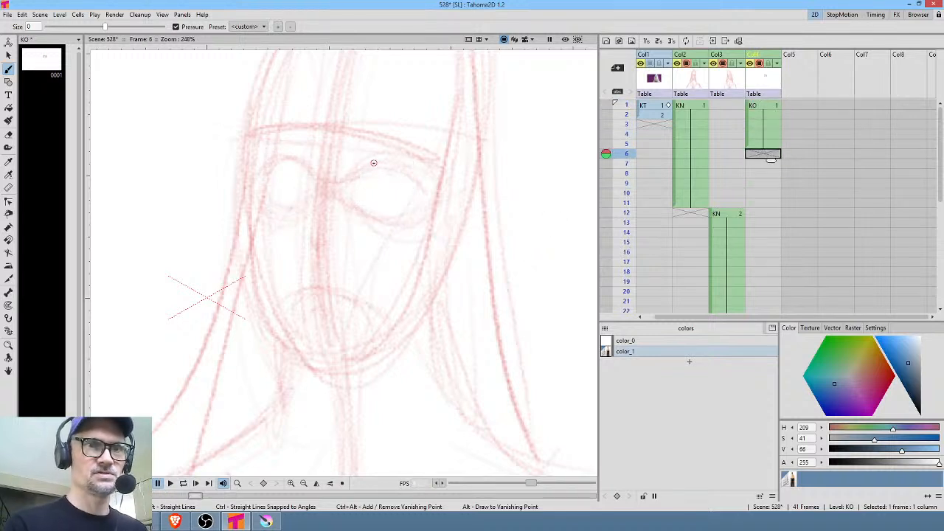
Draw lowered eyebrows over both eyes in a new KO drawing at frame 6, redoing the far brow as a shorter stroke.
left_click_drag(352, 170, 421, 181)
left_click_drag(358, 169, 407, 176)
left_click_drag(328, 169, 270, 168)
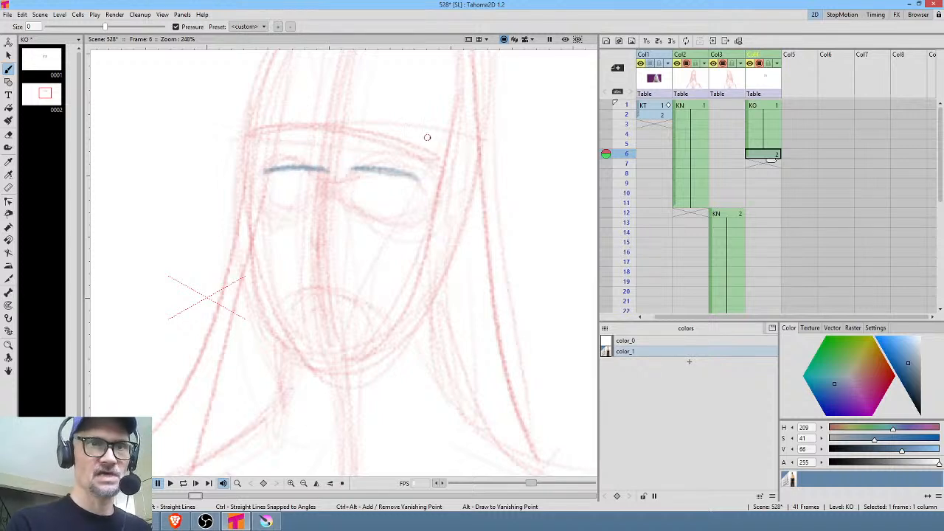
key("ctrl+z")
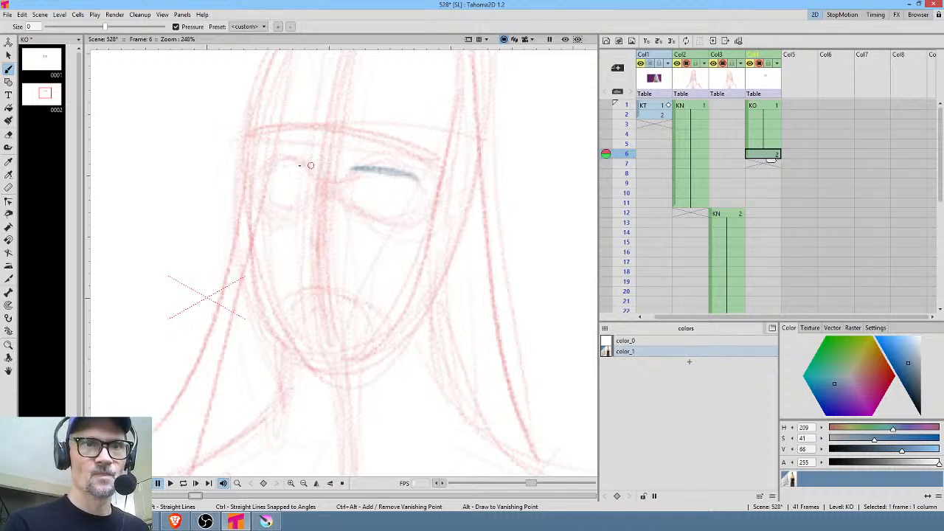
left_click_drag(311, 166, 267, 171)
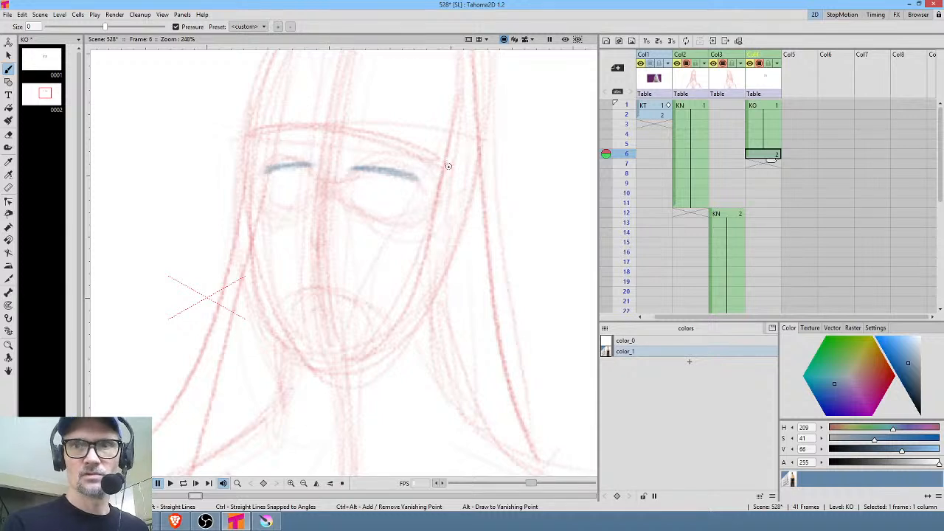
Strengthen color_1 to a blue of about H 209, S 71, V 71 and draw the upper eyelids beneath the brows at frame 6.
left_click_drag(908, 367, 896, 359)
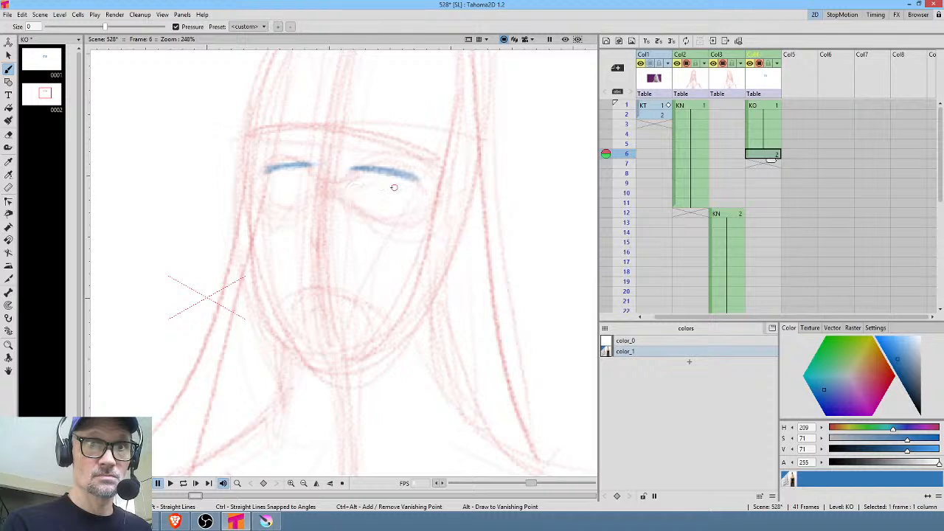
mouse_move(370, 184)
left_mouse_down()
mouse_move(411, 190)
mouse_move(398, 185)
left_mouse_up()
mouse_move(318, 188)
left_mouse_down()
mouse_move(256, 187)
mouse_move(408, 189)
mouse_move(351, 192)
mouse_move(419, 195)
left_mouse_up()
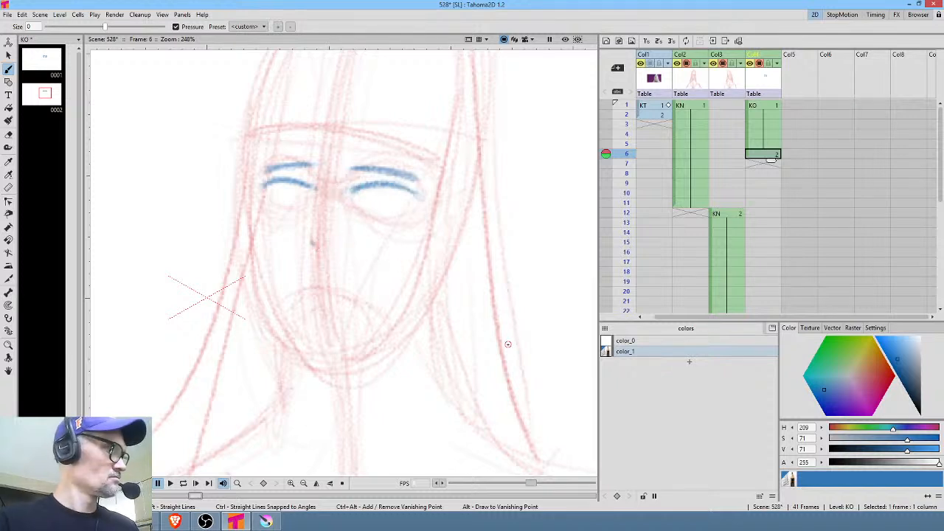
Extend the exposure of KO drawing 2 through frame 11, play the scene to check it, and return to frame 6.
left_click_drag(771, 159, 771, 210)
key("p")
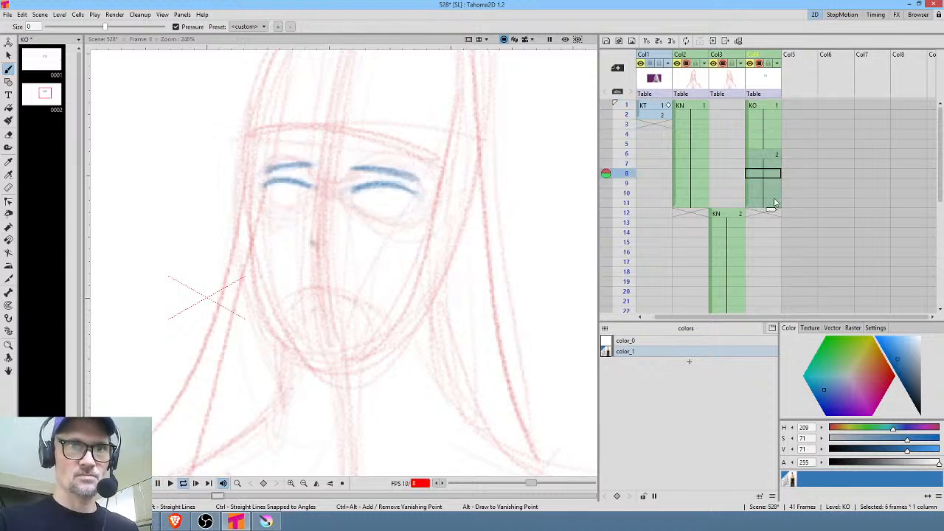
left_click(767, 156)
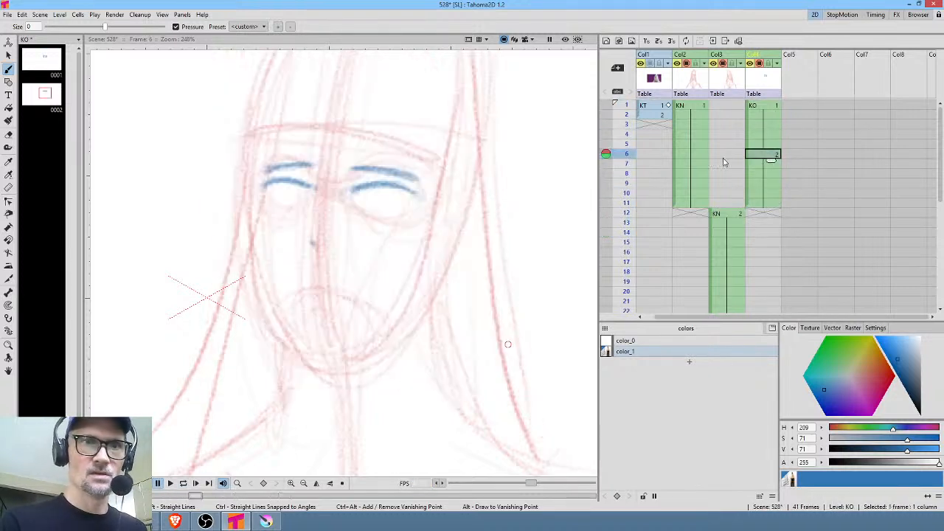
Add lower eyelids and pupils to both eyes on KO drawing 2, flipping to KO drawing 1 to compare the poses.
left_click_drag(362, 201, 392, 207)
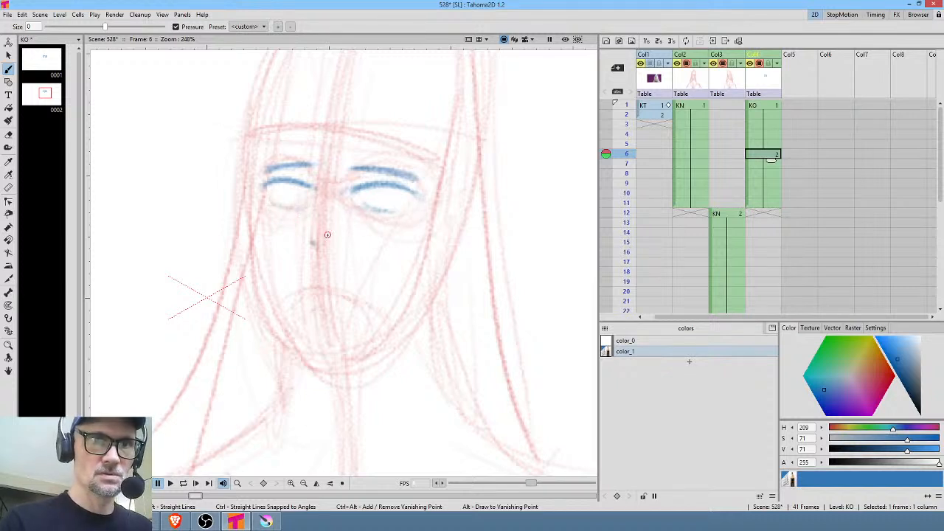
key("comma")
key("period")
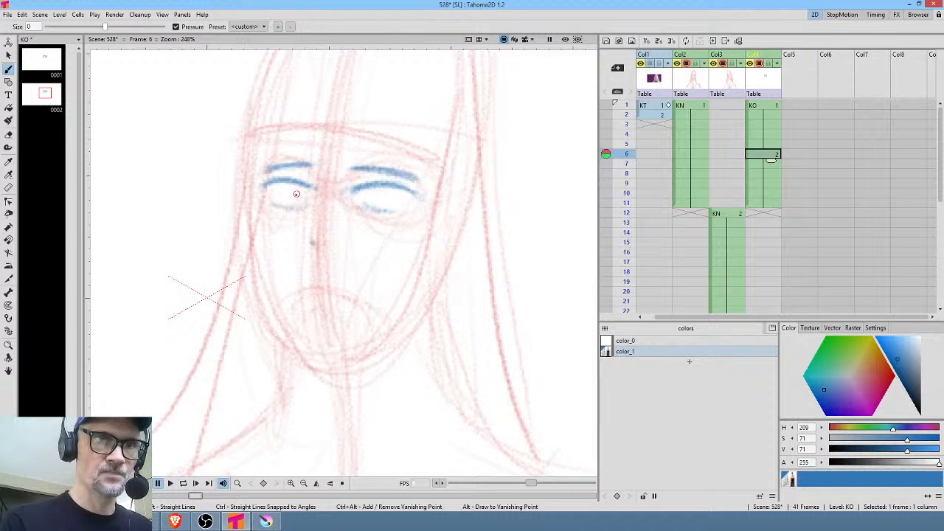
left_click(297, 195)
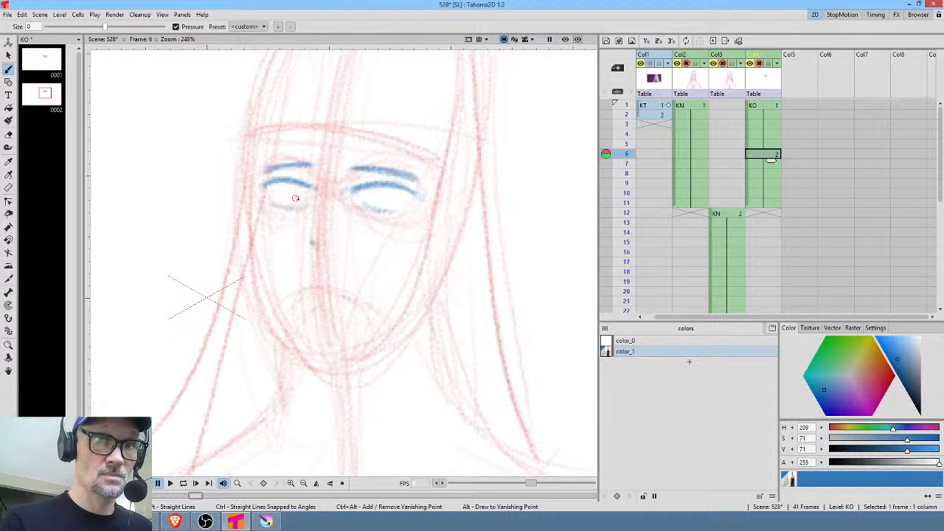
left_click(366, 201)
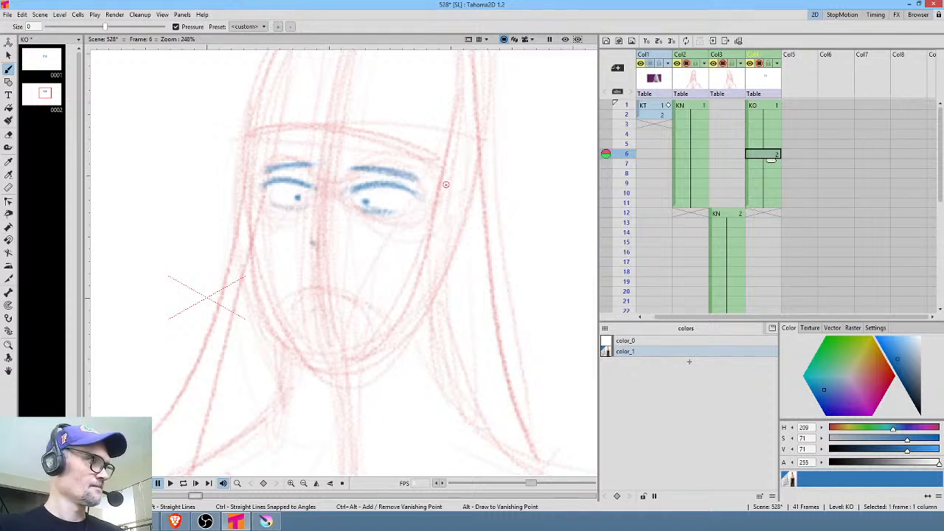
key("comma")
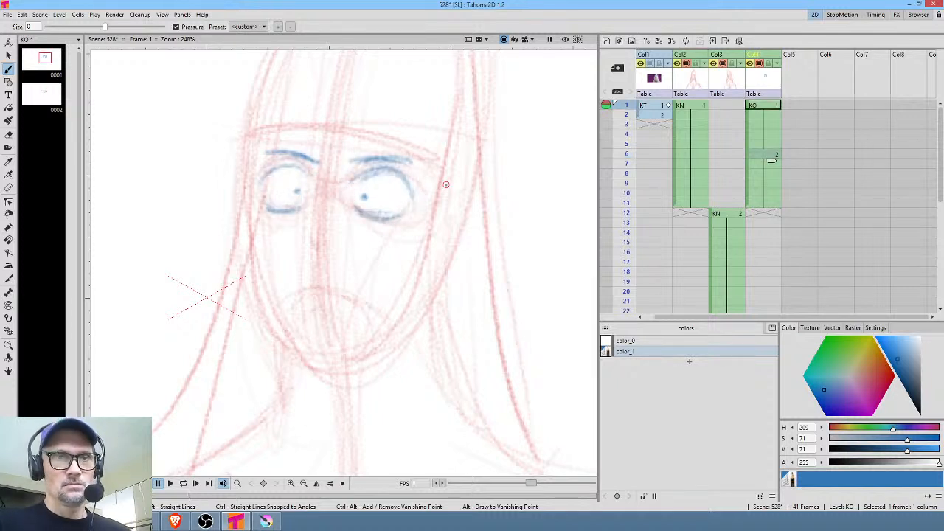
key("period")
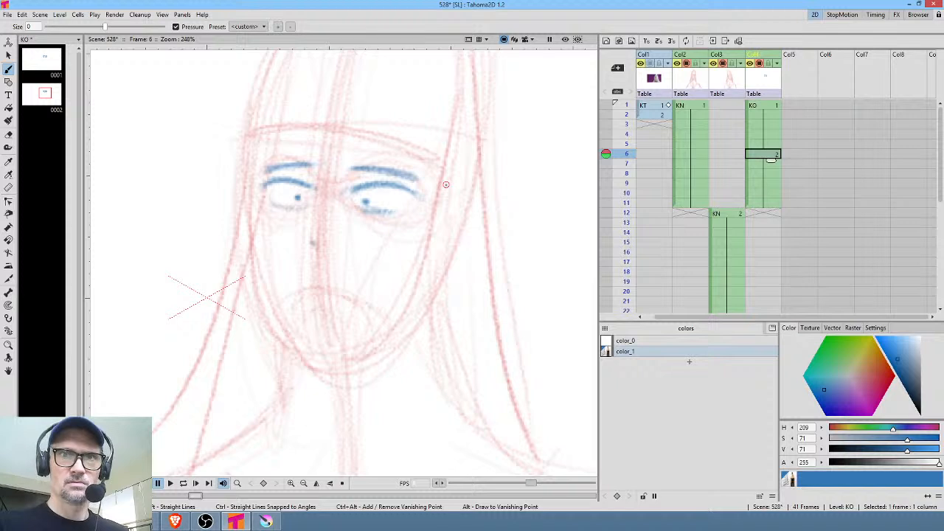
Draw angled eyebrows, half-closed eyes and pupils on the turned head in a new KO drawing at frame 12, flipping against the previous pose.
key("period")
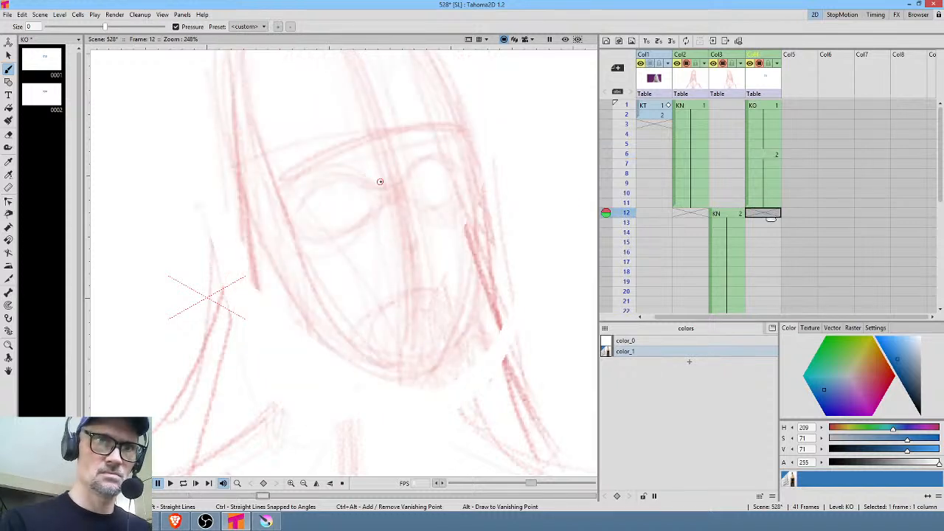
left_click_drag(380, 182, 309, 199)
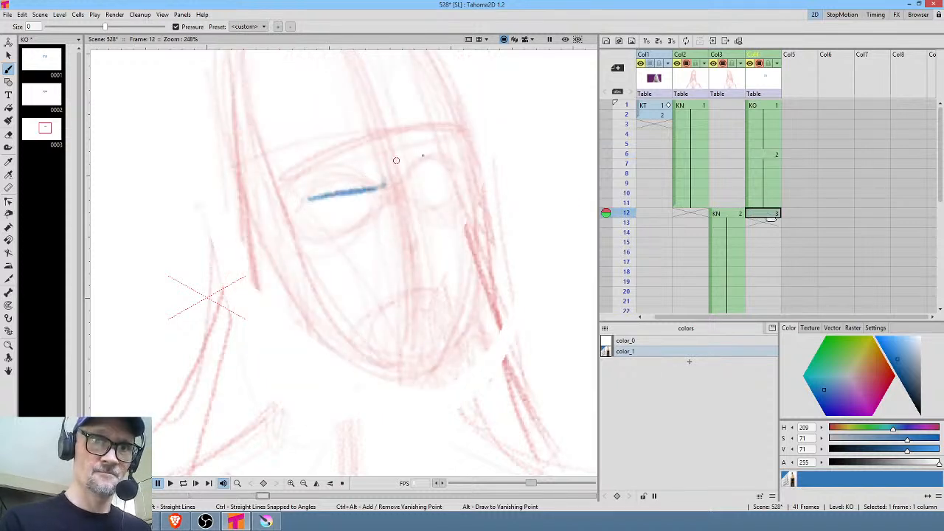
left_click_drag(415, 175, 449, 153)
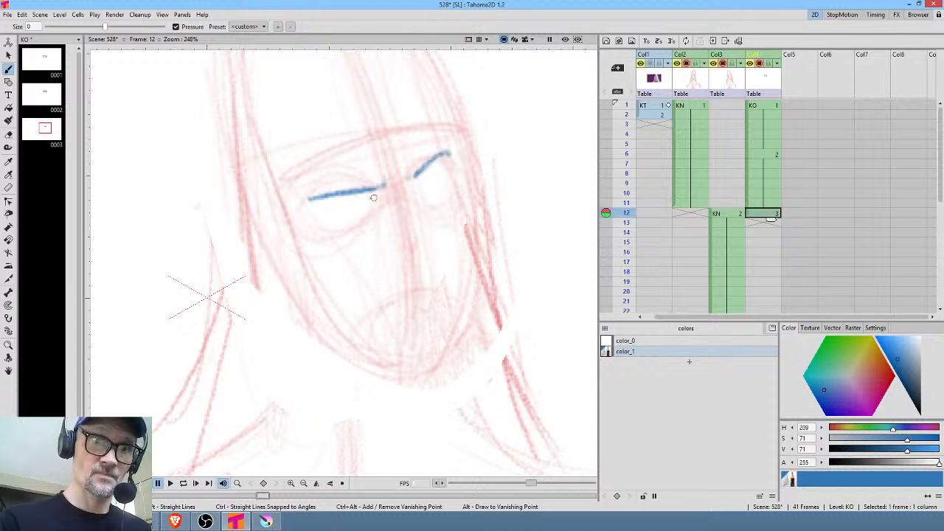
key("comma")
key("period")
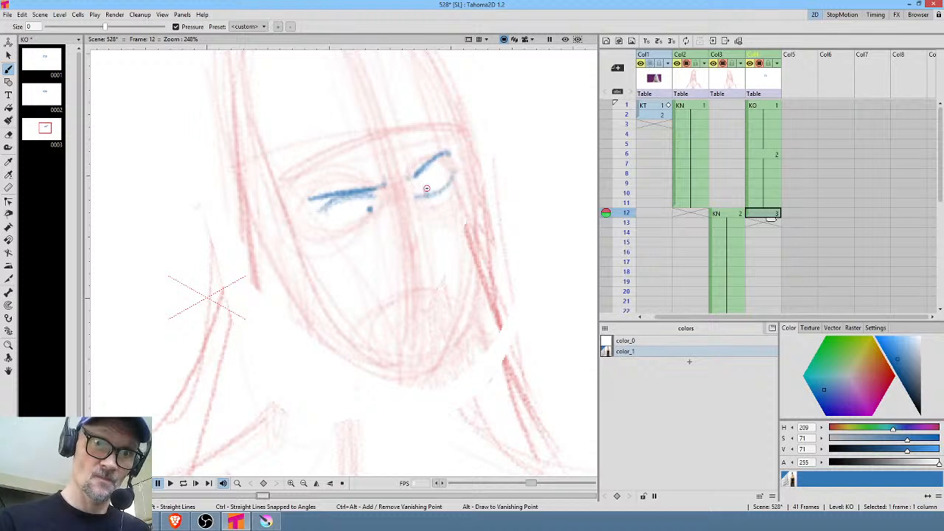
left_click_drag(325, 218, 343, 223)
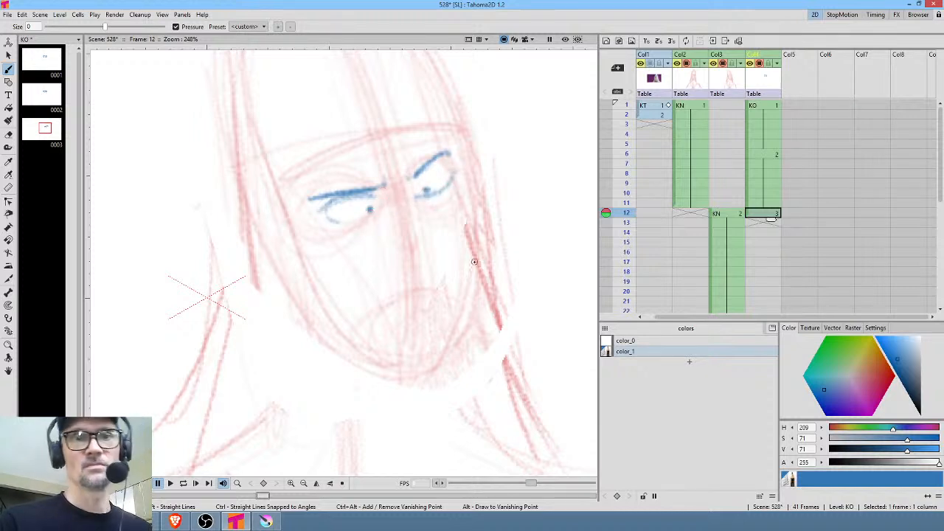
key("comma")
key("period")
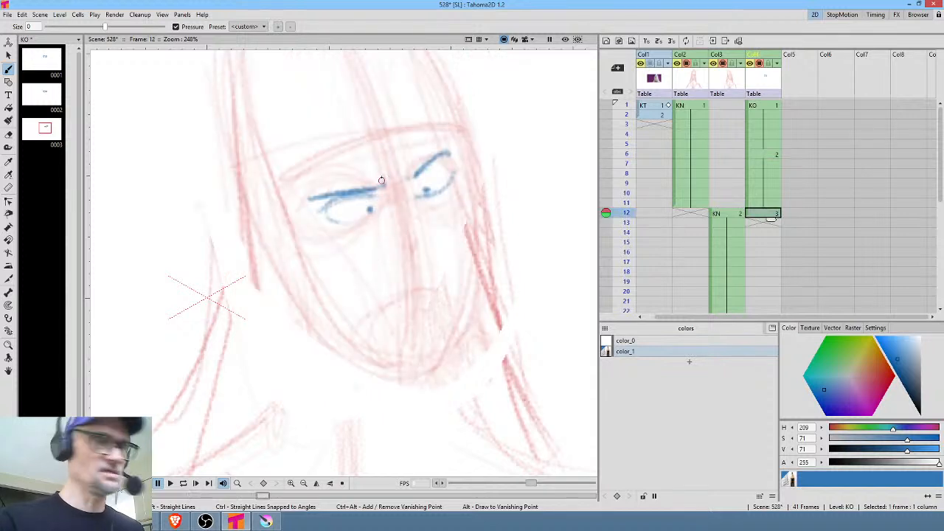
Lasso the nearer eye and brow on KO drawing 3, rotate them about -3.4° and shift them outward about 17 px, and play the scene.
key("s")
mouse_move(379, 176)
left_mouse_down()
mouse_move(312, 182)
mouse_move(392, 195)
mouse_move(359, 213)
left_mouse_up()
left_click_drag(393, 159, 405, 157)
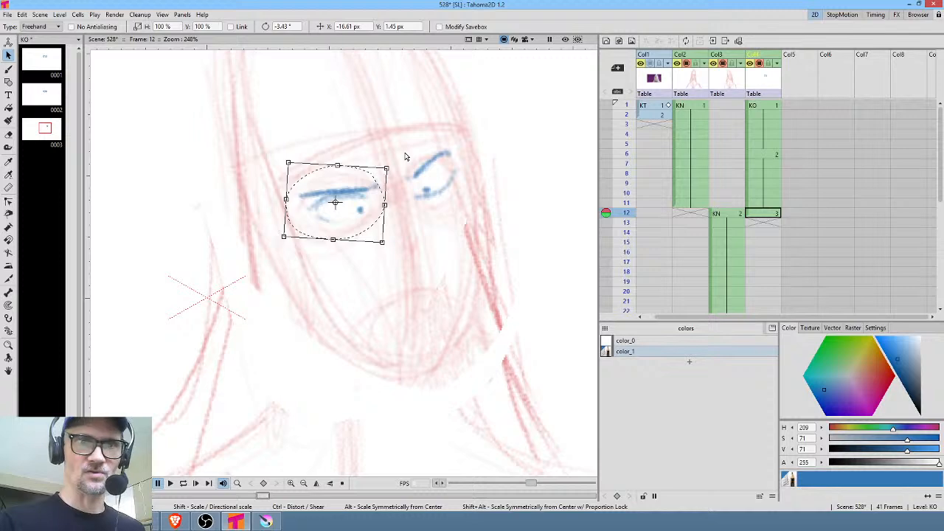
left_click(764, 213)
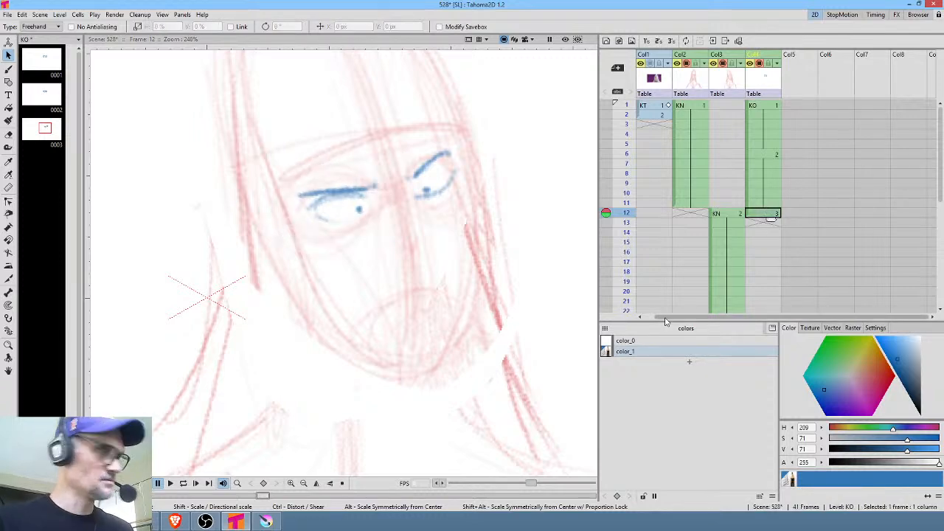
key("alt+comma")
key("l")
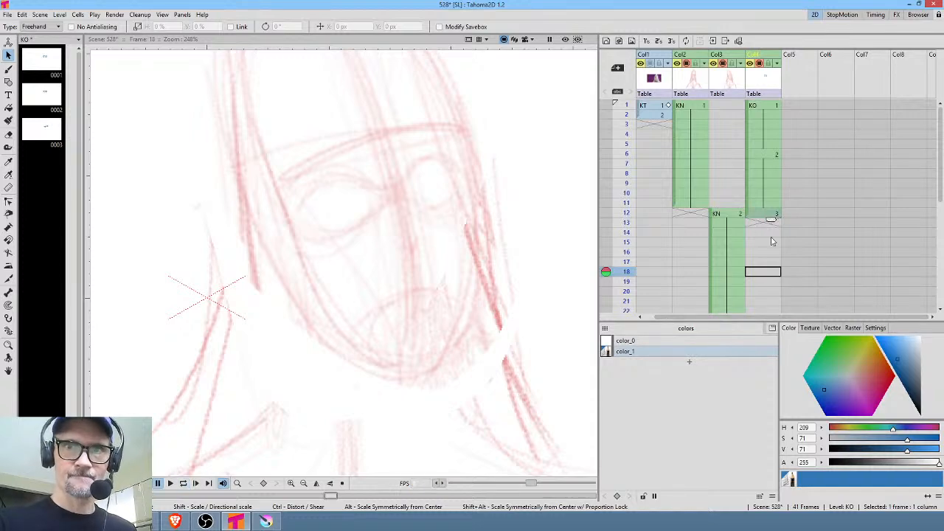
Extend the exposure of KO drawing 3 through frame 21 and replay the scene from frame 12.
left_click_drag(771, 220, 770, 311)
middle_click(817, 262)
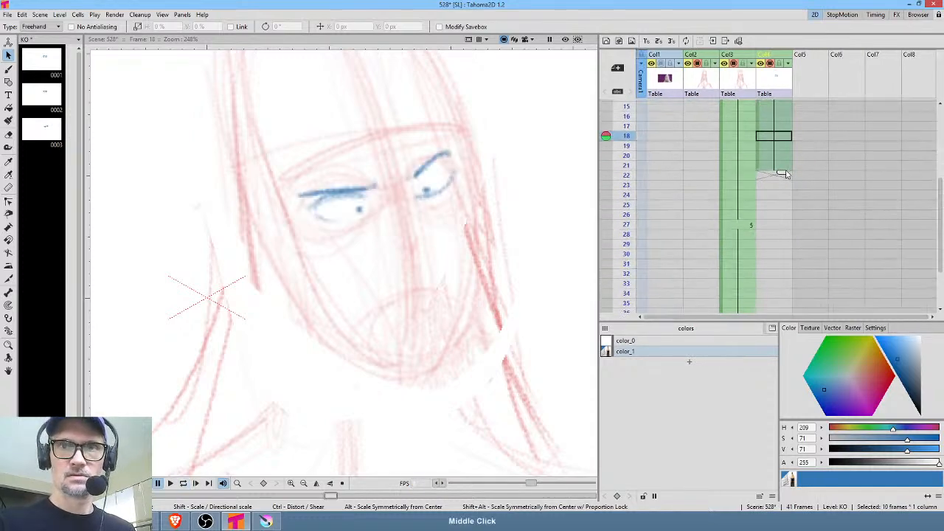
left_click(778, 224)
left_click(783, 167)
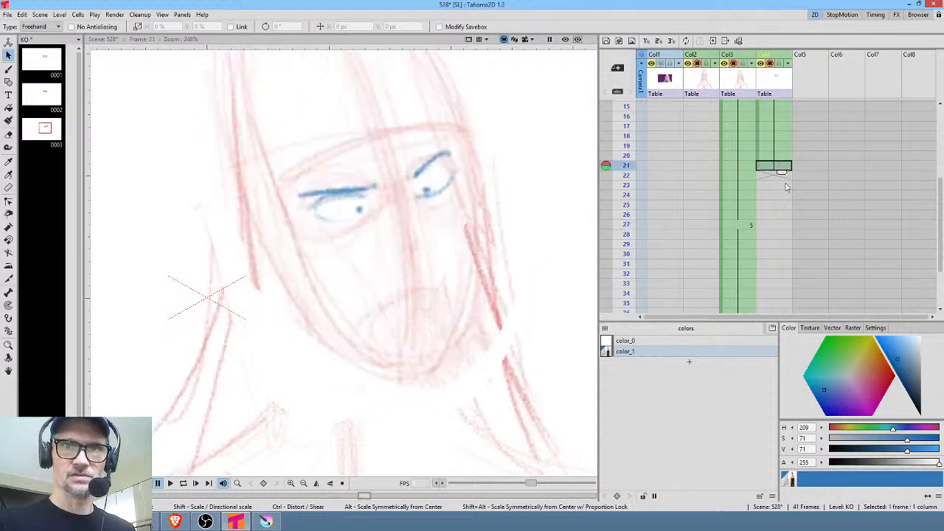
middle_click(789, 177)
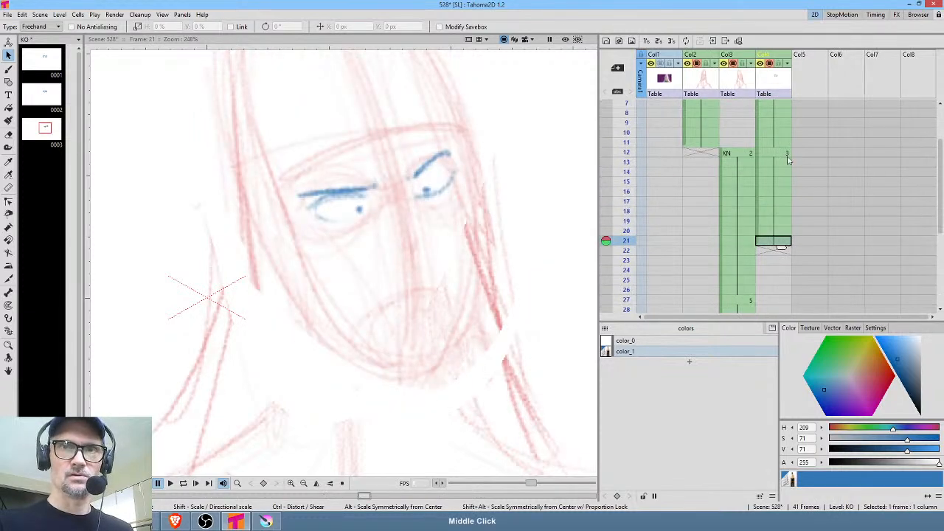
left_click(783, 154)
key("p")
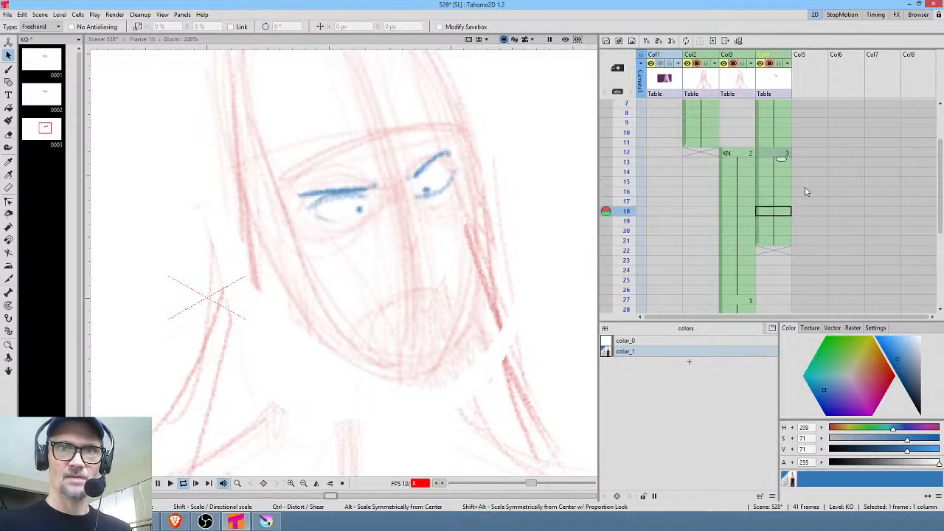
Draw wide-open round eyes, raised arched eyebrows and small pupils in a new KO drawing at frame 22.
left_click(775, 259)
left_click(778, 251)
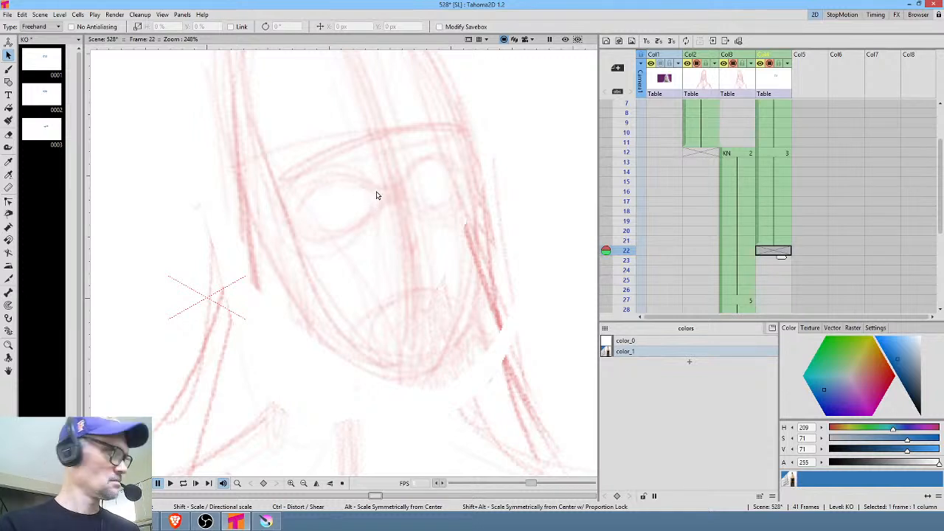
key("b")
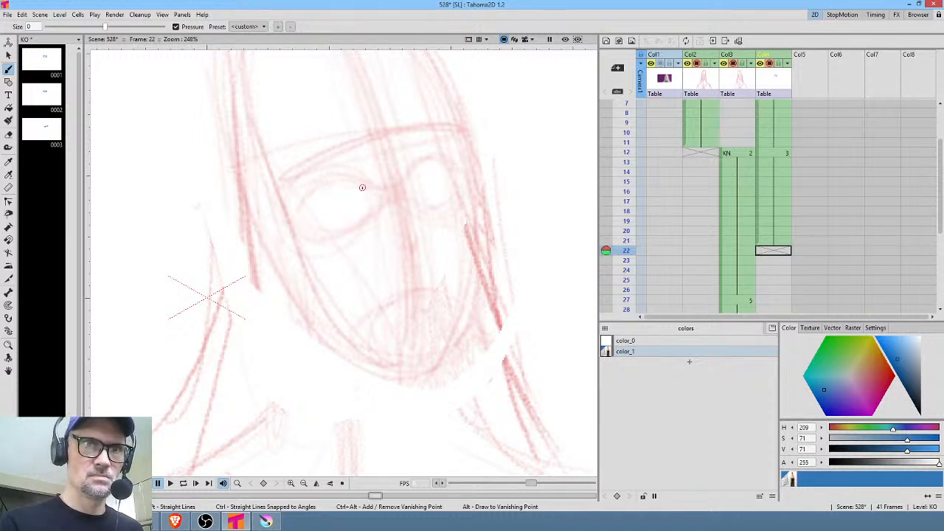
mouse_move(369, 191)
left_mouse_down()
mouse_move(306, 205)
mouse_move(358, 185)
mouse_move(309, 210)
mouse_move(360, 235)
mouse_move(372, 216)
left_mouse_up()
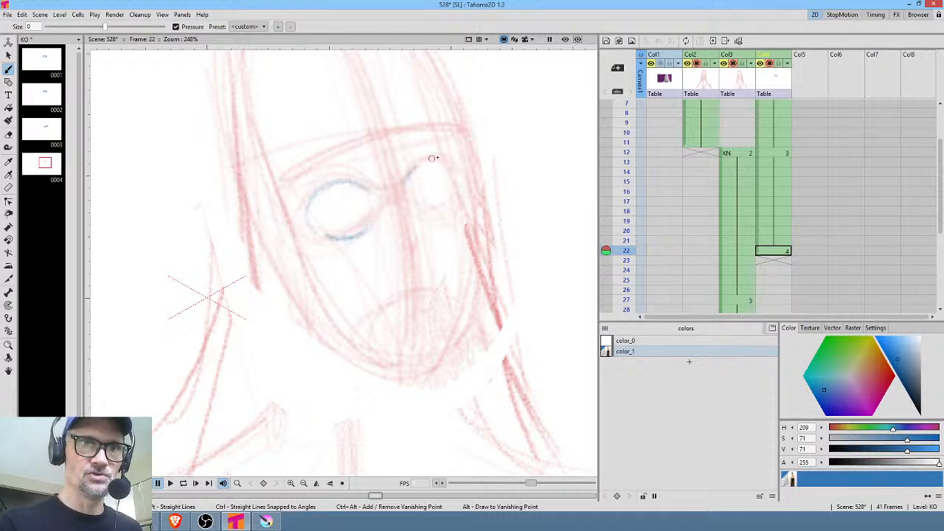
mouse_move(433, 157)
left_mouse_down()
mouse_move(459, 170)
mouse_move(422, 214)
mouse_move(462, 189)
mouse_move(394, 209)
left_mouse_up()
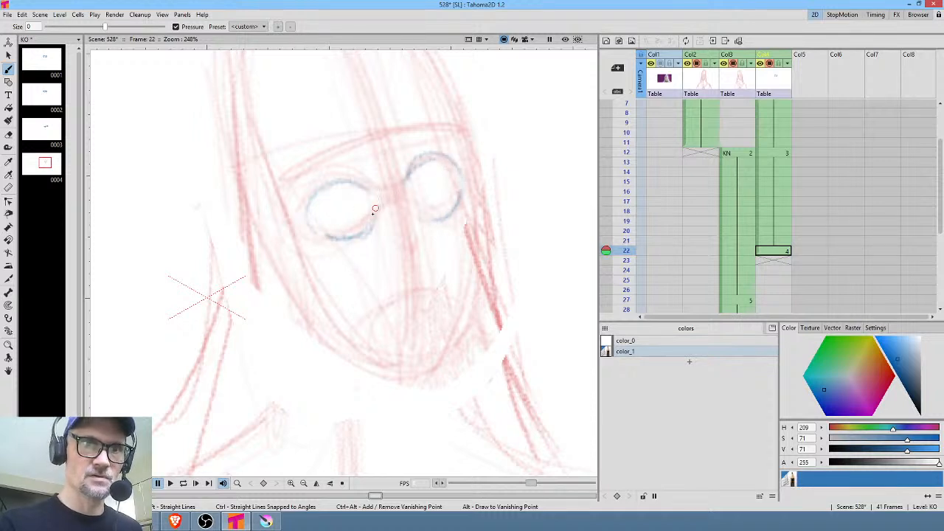
mouse_move(358, 160)
left_mouse_down()
mouse_move(292, 168)
mouse_move(362, 161)
mouse_move(435, 117)
left_mouse_up()
left_click_drag(401, 148, 433, 127)
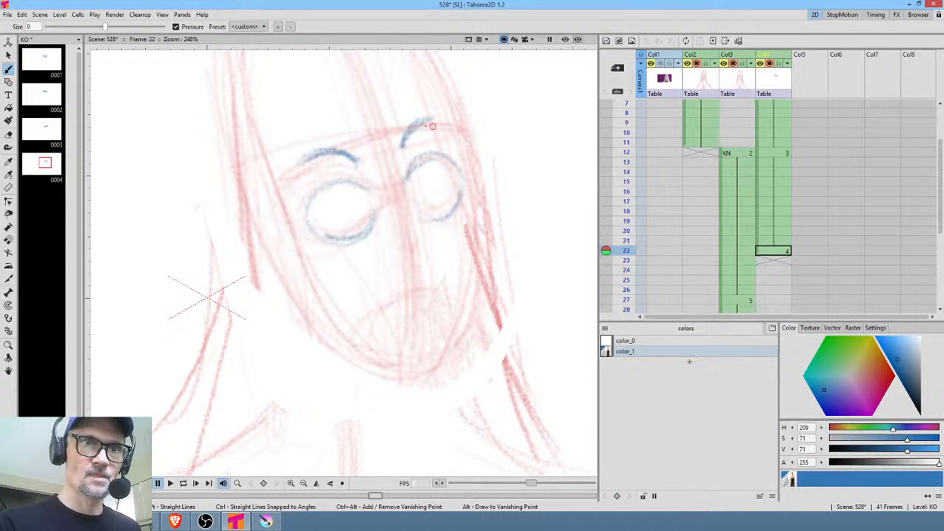
left_click(363, 214)
left_click(415, 195)
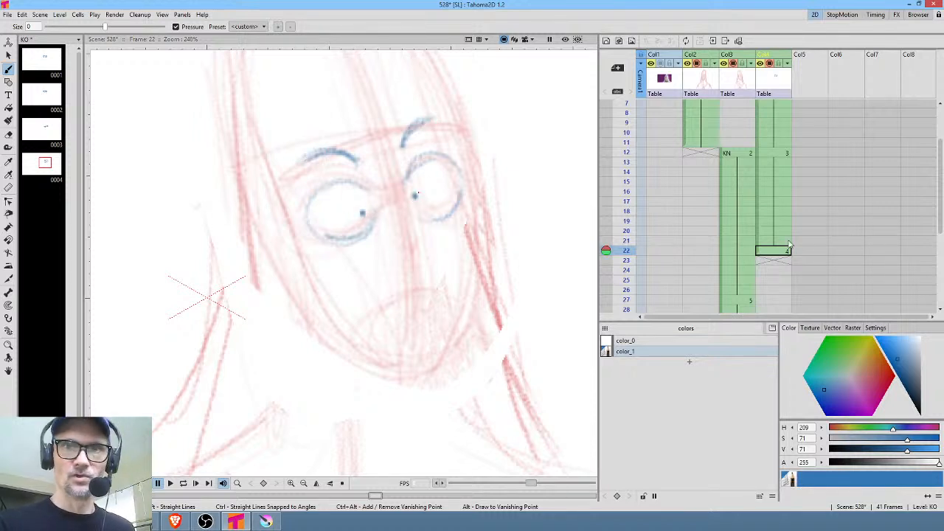
Draw nearly closed eyes with lowered pupils and flat eyebrows in a new KO drawing at frame 23, and hold it through frame 26.
left_click(773, 261)
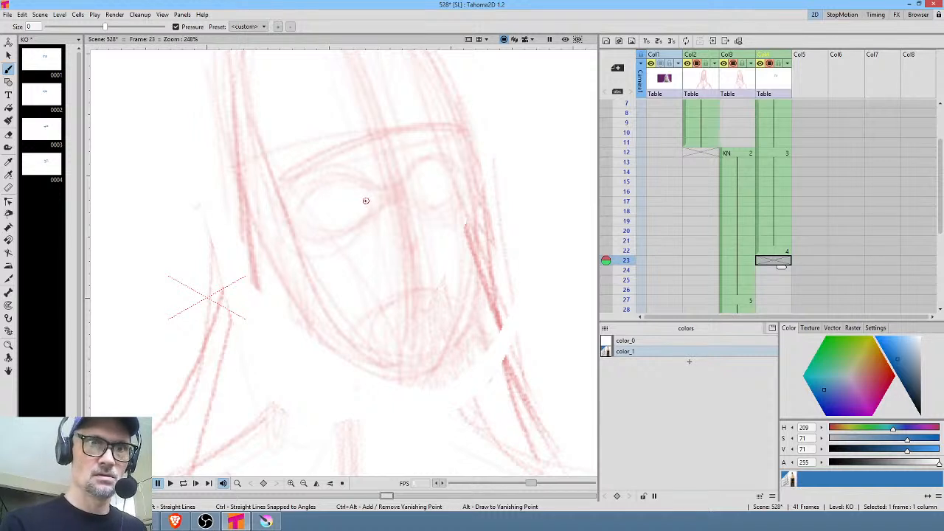
mouse_move(373, 197)
left_mouse_down()
mouse_move(312, 204)
mouse_move(323, 207)
left_mouse_up()
mouse_move(413, 194)
left_mouse_down()
mouse_move(445, 183)
mouse_move(413, 187)
mouse_move(459, 180)
left_mouse_up()
left_click_drag(373, 199, 309, 205)
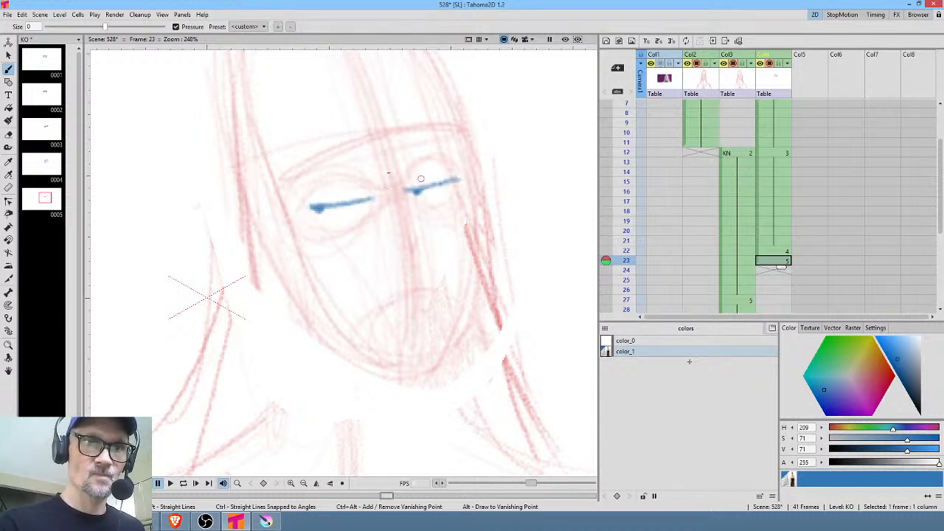
left_click_drag(373, 175, 328, 188)
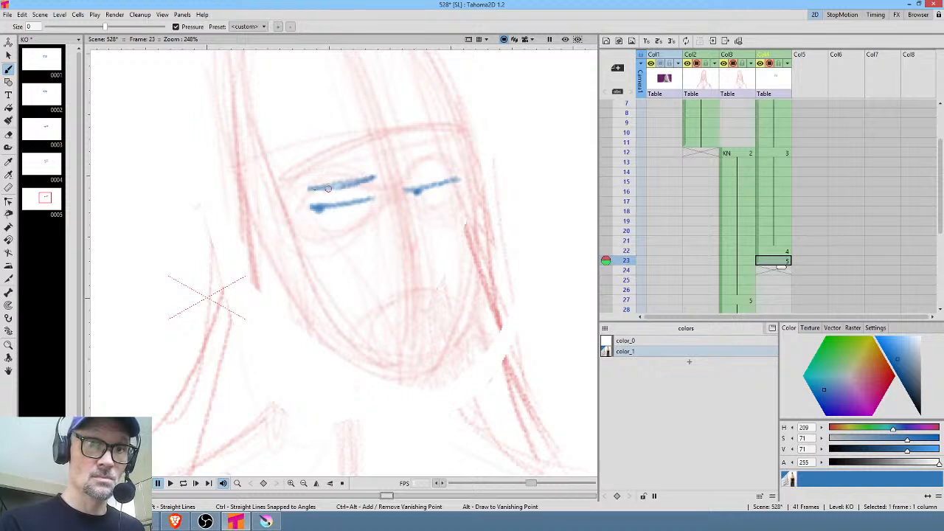
mouse_move(401, 168)
left_mouse_down()
mouse_move(450, 151)
mouse_move(411, 159)
left_mouse_up()
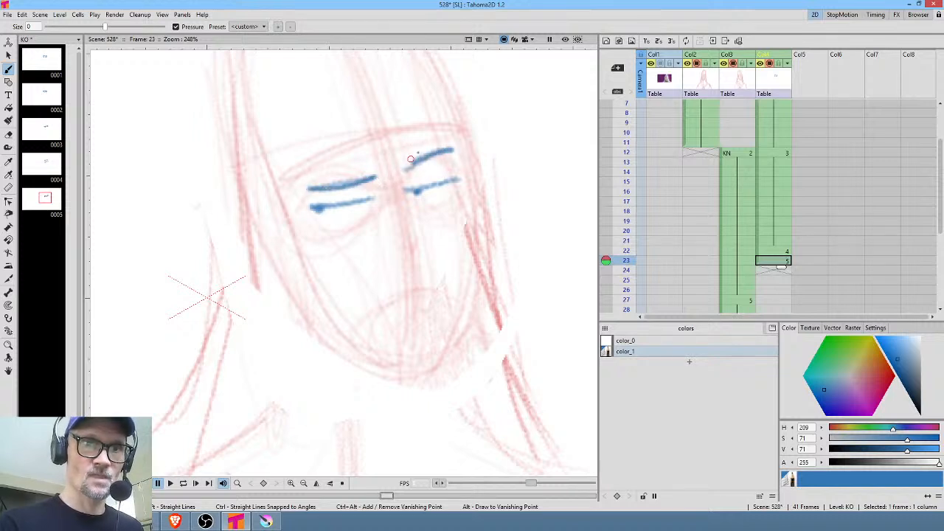
middle_click(826, 240)
left_click_drag(782, 189, 782, 220)
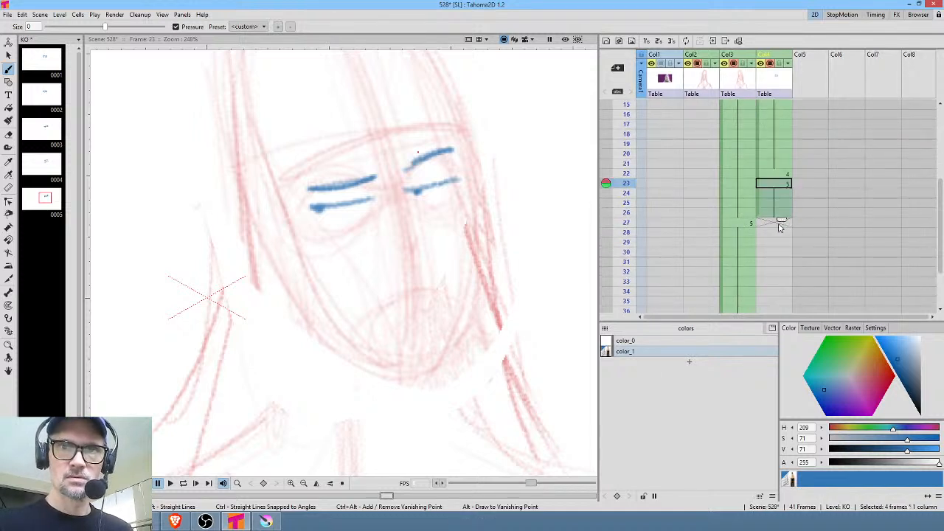
Draw eyes, pupils and eyebrows on the turned-back head in a new KO drawing at frame 27, and hold it through frame 41.
left_click(781, 223)
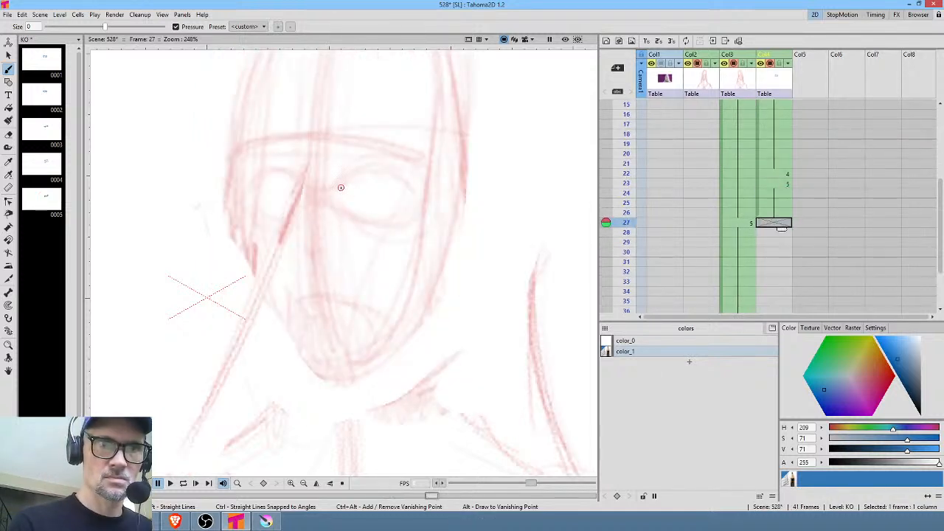
left_click_drag(337, 185, 403, 190)
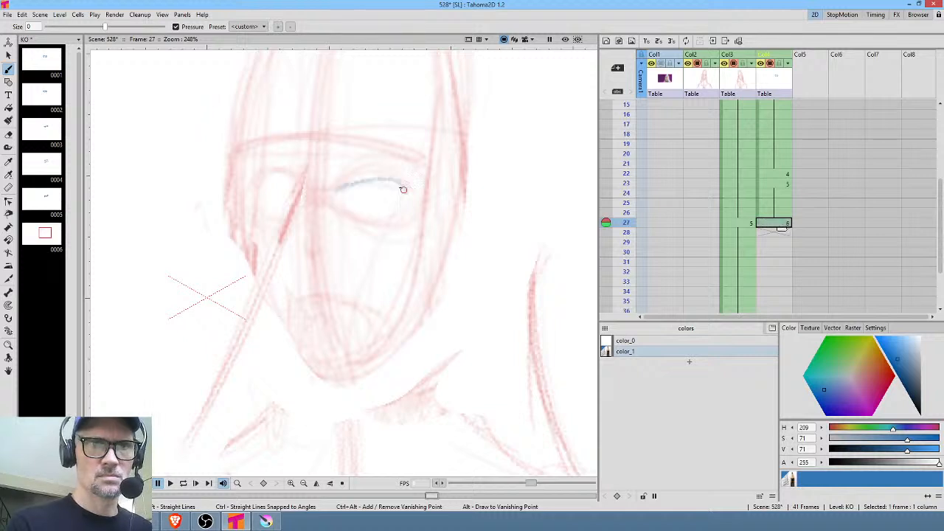
mouse_move(300, 190)
left_mouse_down()
mouse_move(262, 190)
mouse_move(298, 193)
mouse_move(258, 194)
mouse_move(287, 200)
left_mouse_up()
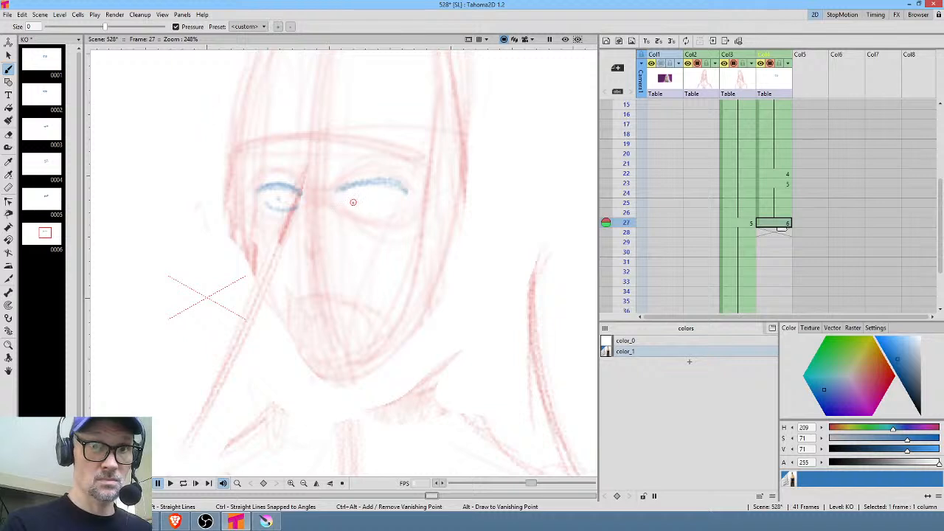
left_click_drag(354, 199, 364, 207)
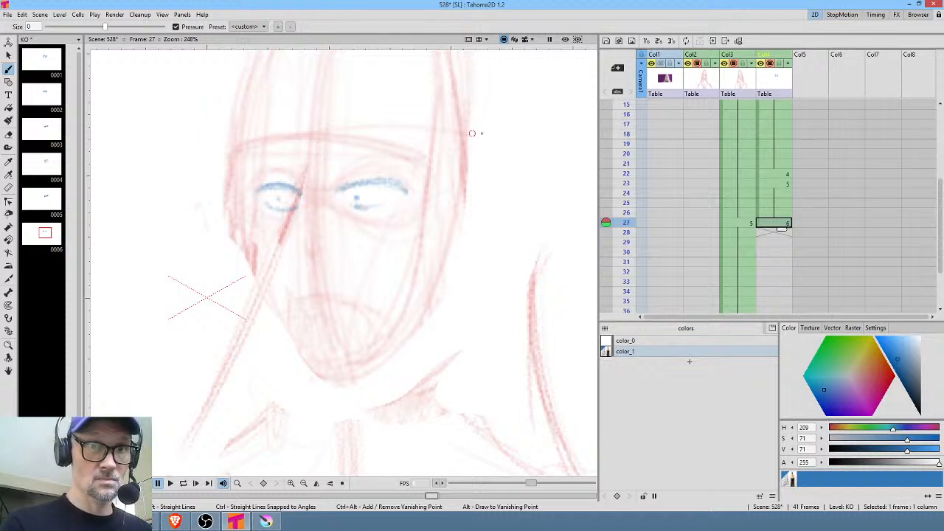
mouse_move(339, 165)
left_mouse_down()
mouse_move(387, 147)
mouse_move(397, 148)
mouse_move(379, 151)
mouse_move(399, 155)
left_mouse_up()
left_click_drag(262, 172, 302, 169)
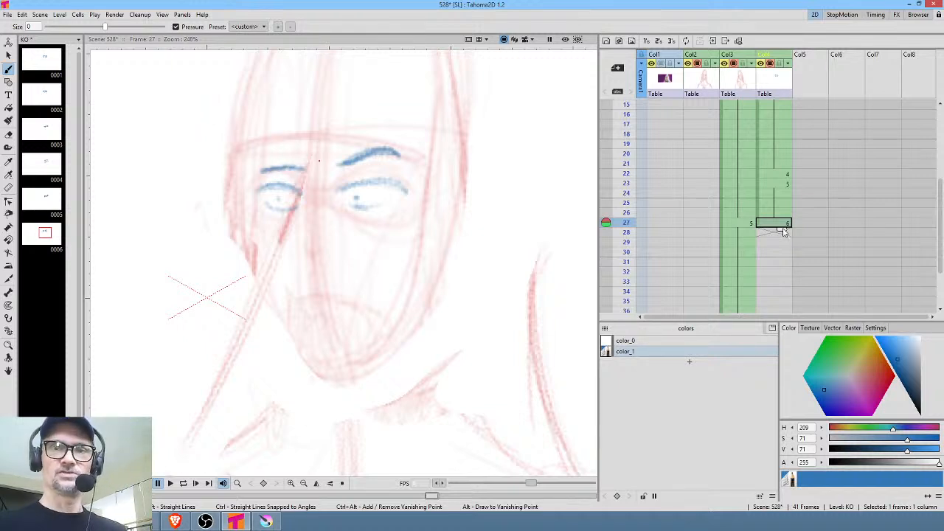
mouse_move(781, 229)
left_mouse_down()
mouse_move(774, 319)
mouse_move(781, 276)
left_mouse_up()
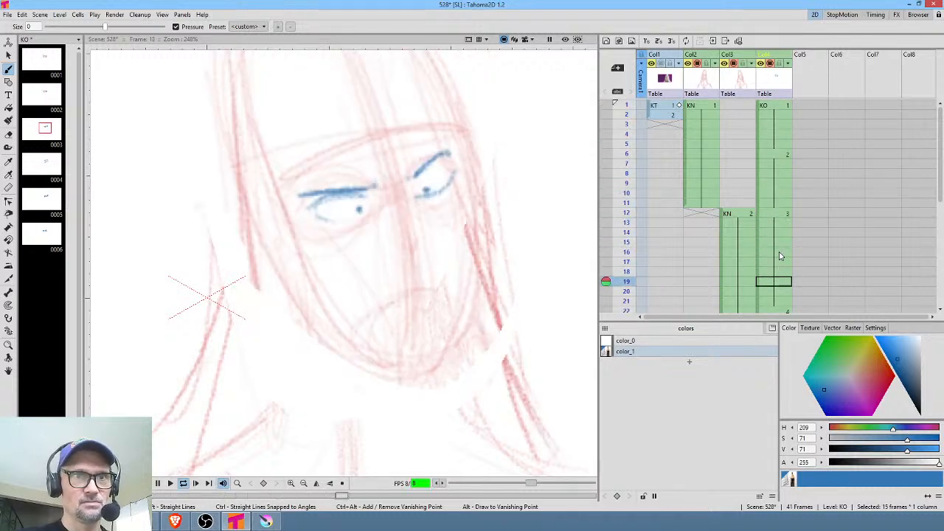
Stop playback and extend KO drawing 4 through frame 23 and KN drawing 2 through frame 27.
key("l")
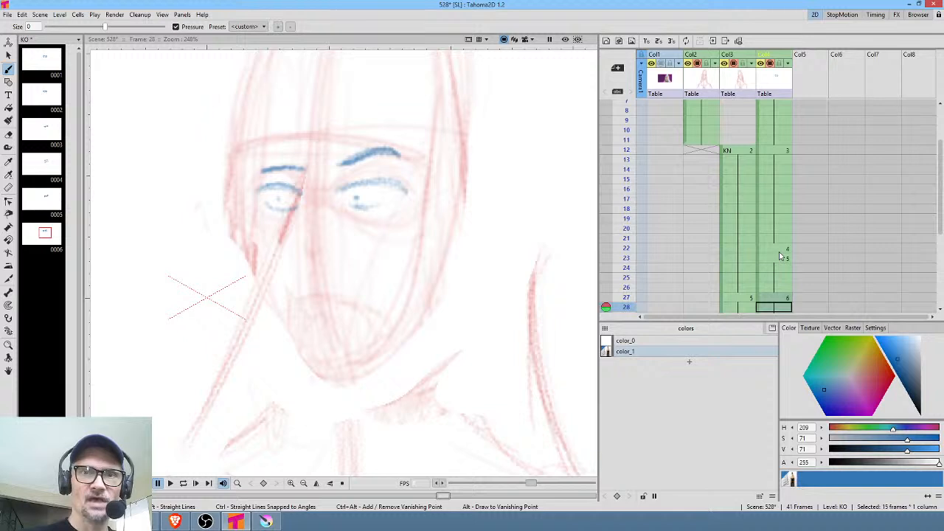
left_click(780, 250)
left_click_drag(783, 255, 782, 269)
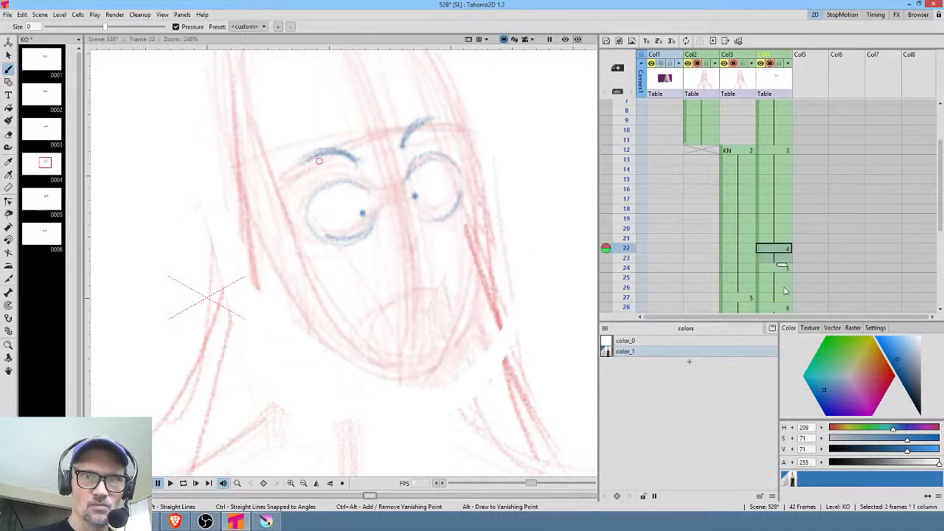
left_click(749, 288)
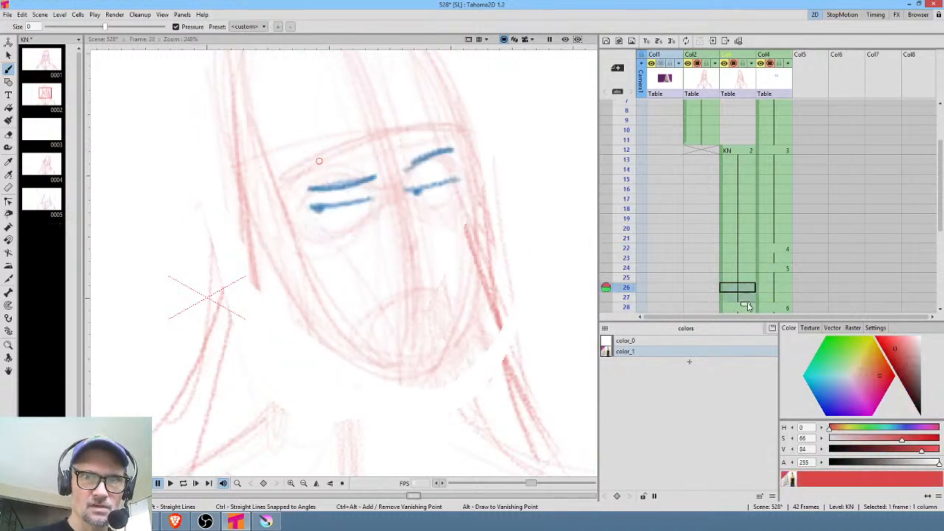
Play the scene from frame 1 to check the revised expression timing.
left_click_drag(781, 135, 785, 207)
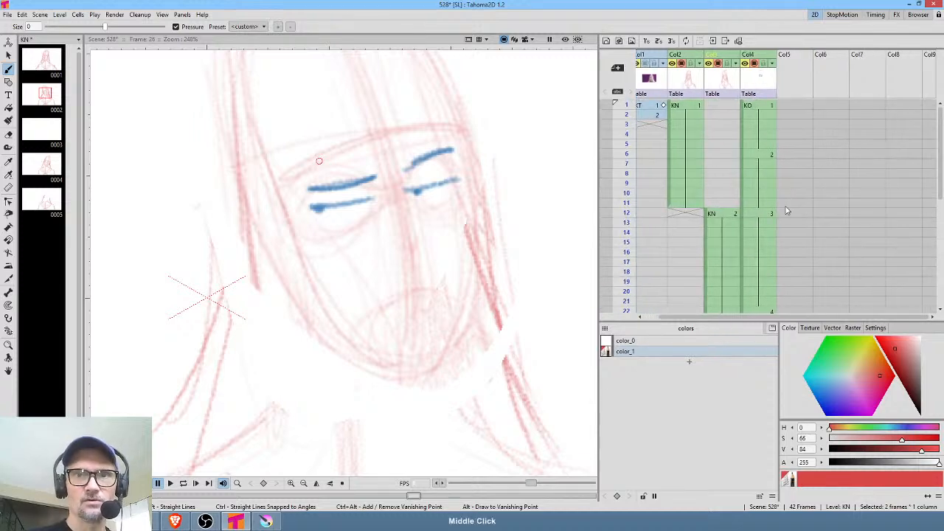
left_click(767, 108)
key("p")
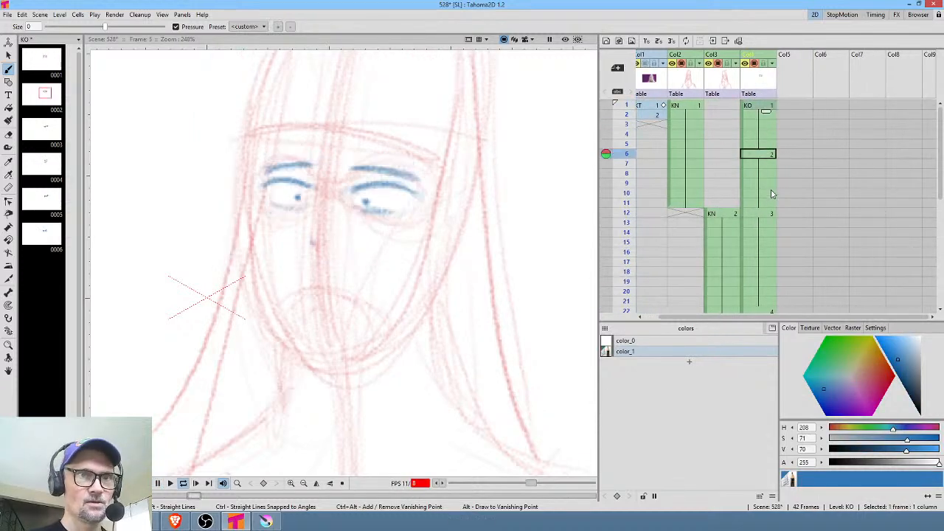
key("l")
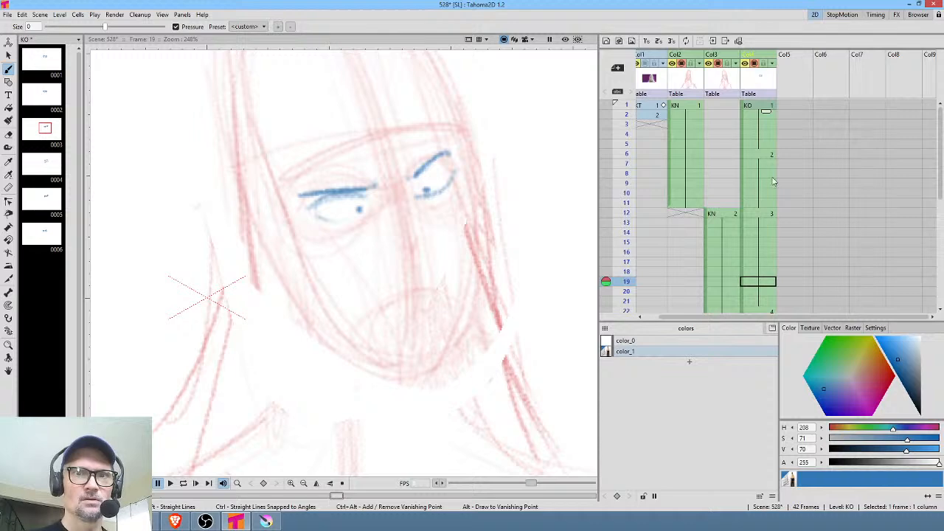
Duplicate the held KO and KN drawings at frame 11 as separate new drawings, and switch to the Eraser on the KN copy.
left_click(767, 203)
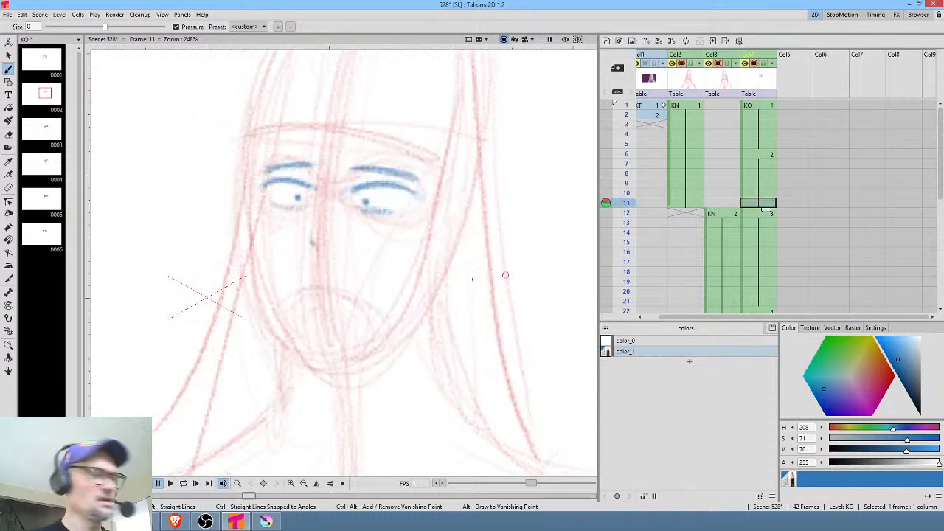
scroll(475, 265, "down", 3)
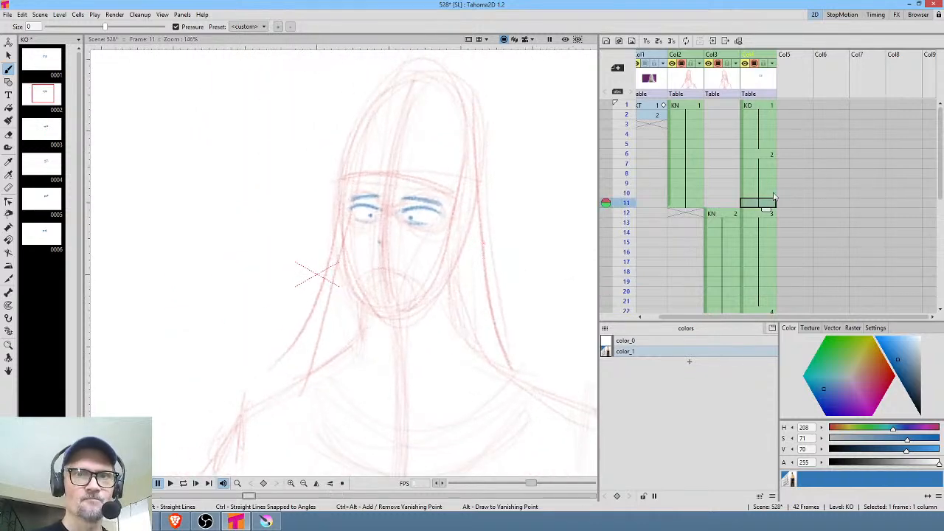
key("d")
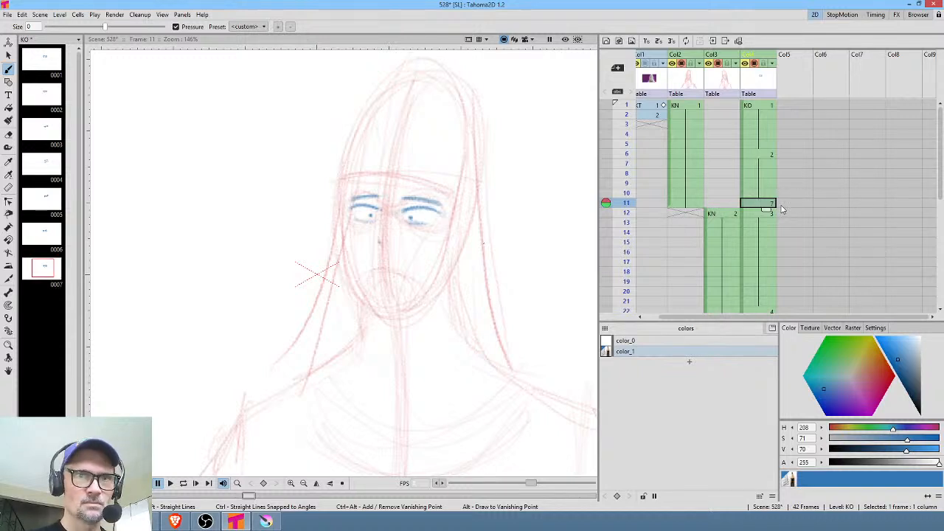
key("s")
left_click(690, 203)
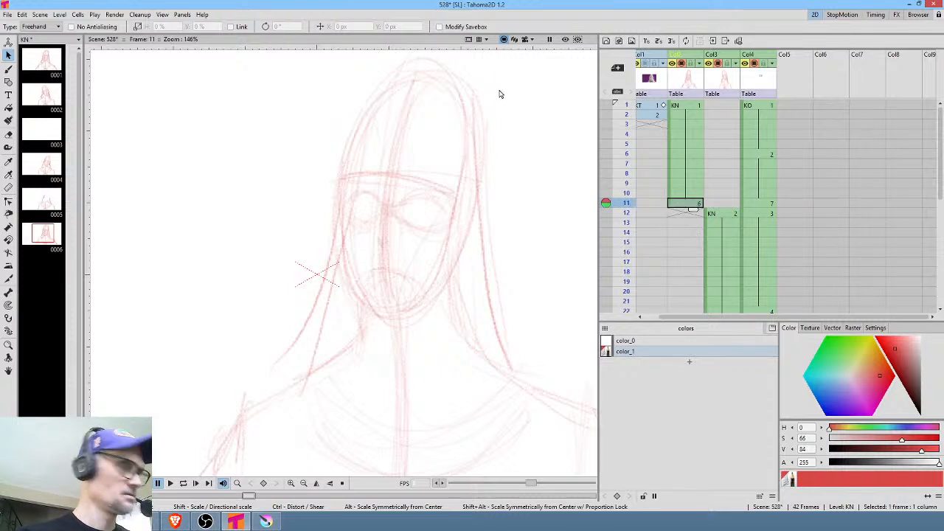
key("a")
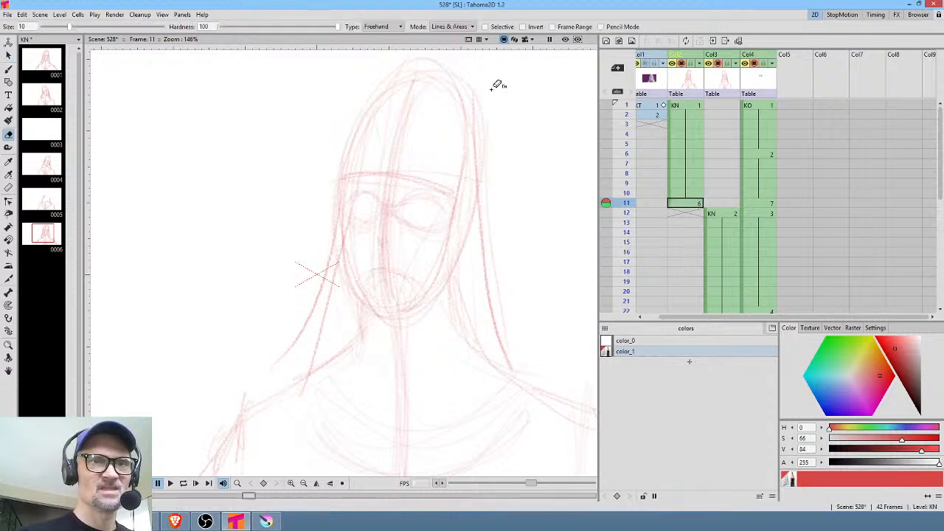
Erase the head from the KN copy at frame 11 and turn on onion skin for frame 10 as reference.
mouse_move(493, 87)
left_mouse_down()
mouse_move(474, 59)
mouse_move(344, 109)
mouse_move(319, 248)
mouse_move(358, 302)
mouse_move(458, 286)
mouse_move(509, 105)
left_mouse_up()
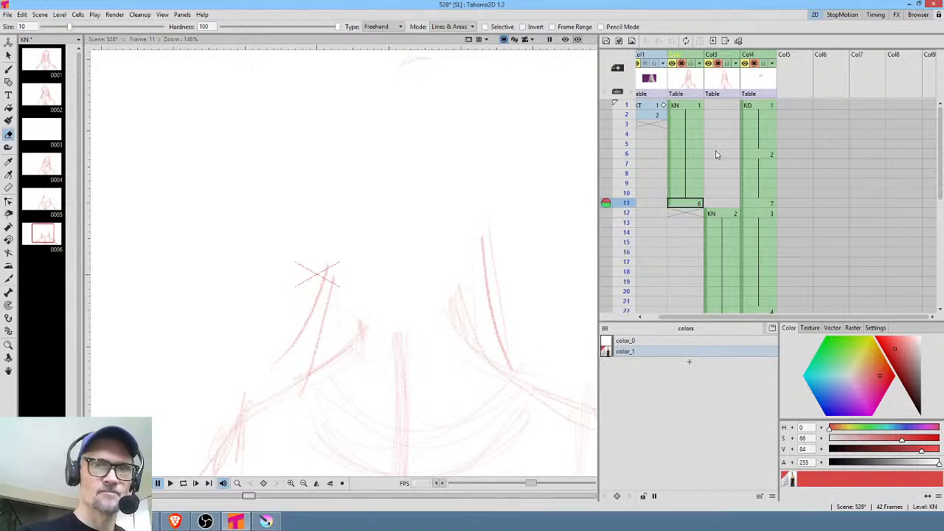
key("s")
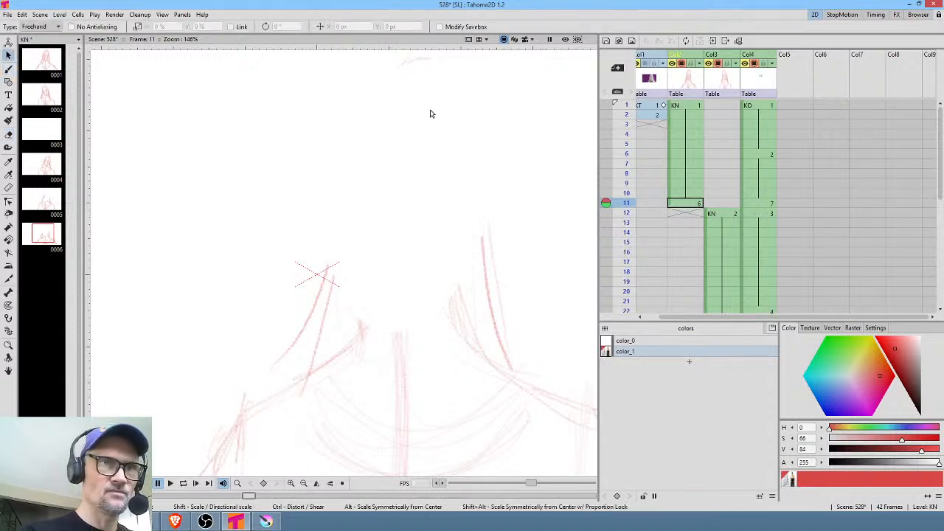
left_click(607, 191)
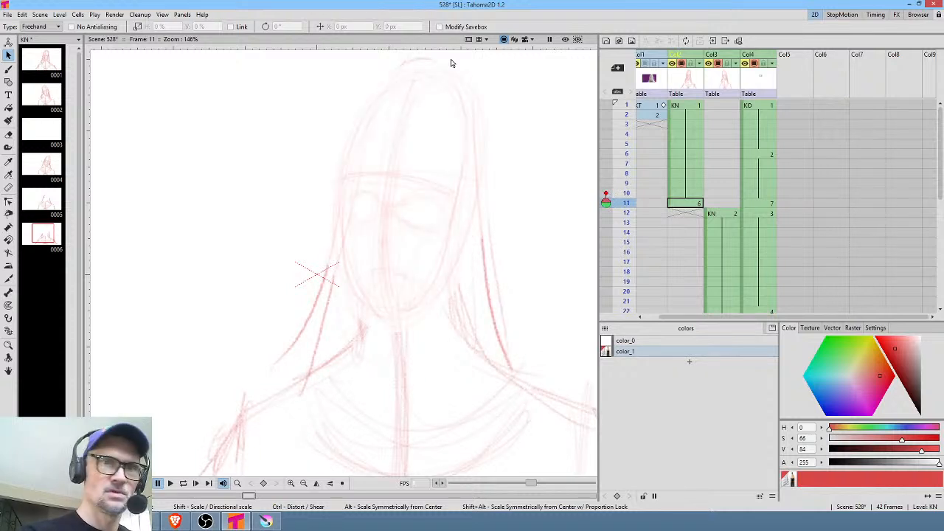
Sketch the in-between head's jaw and the contour of the face's left side in red on the frame 11 KN drawing.
left_click(685, 218)
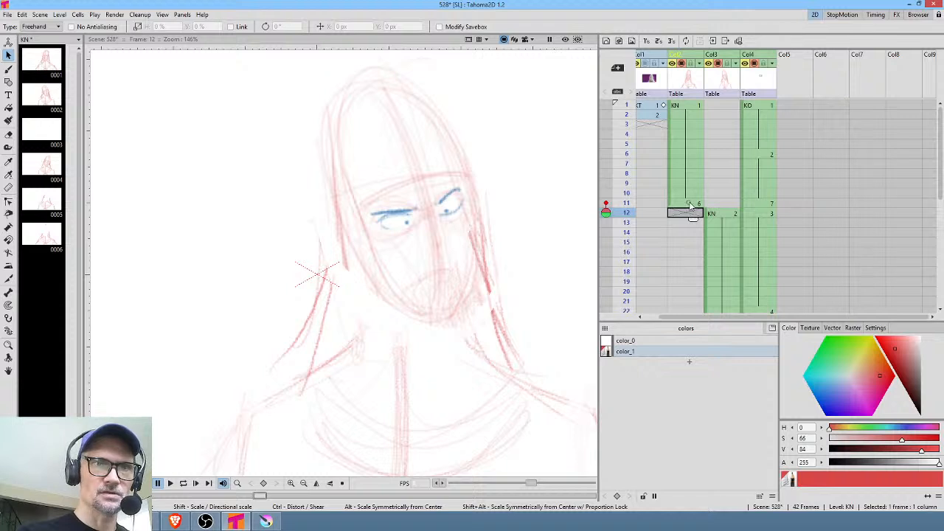
left_click(691, 203)
key("b")
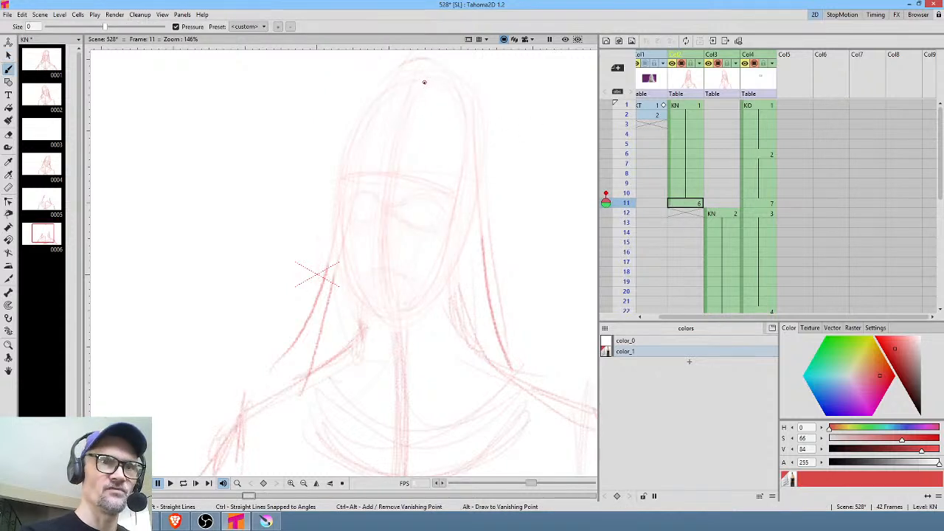
mouse_move(362, 182)
left_mouse_down()
mouse_move(401, 324)
mouse_move(376, 295)
mouse_move(431, 314)
mouse_move(388, 318)
mouse_move(432, 310)
mouse_move(470, 276)
left_mouse_up()
mouse_move(420, 325)
left_mouse_down()
mouse_move(435, 316)
mouse_move(466, 243)
left_mouse_up()
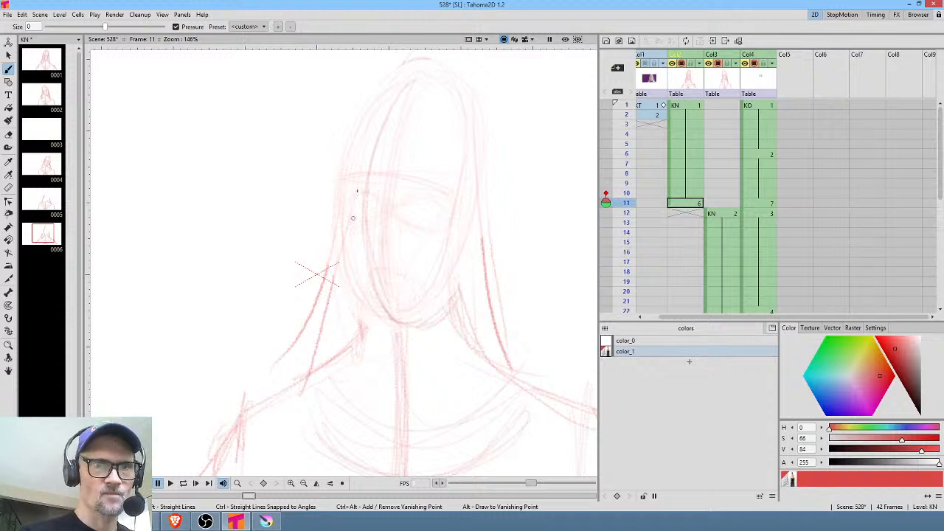
left_click_drag(368, 177, 364, 273)
left_click_drag(386, 105, 364, 189)
left_click_drag(389, 89, 362, 213)
left_click_drag(374, 115, 359, 195)
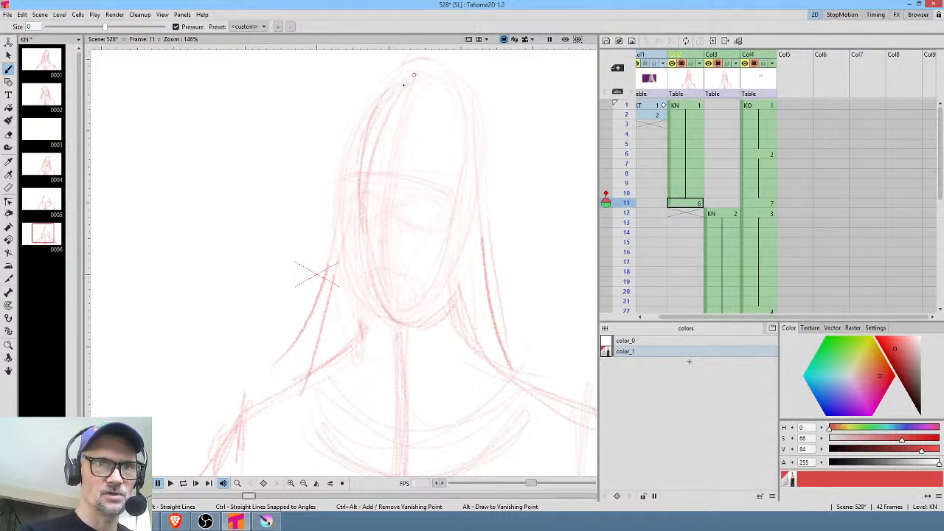
left_click_drag(367, 153, 362, 254)
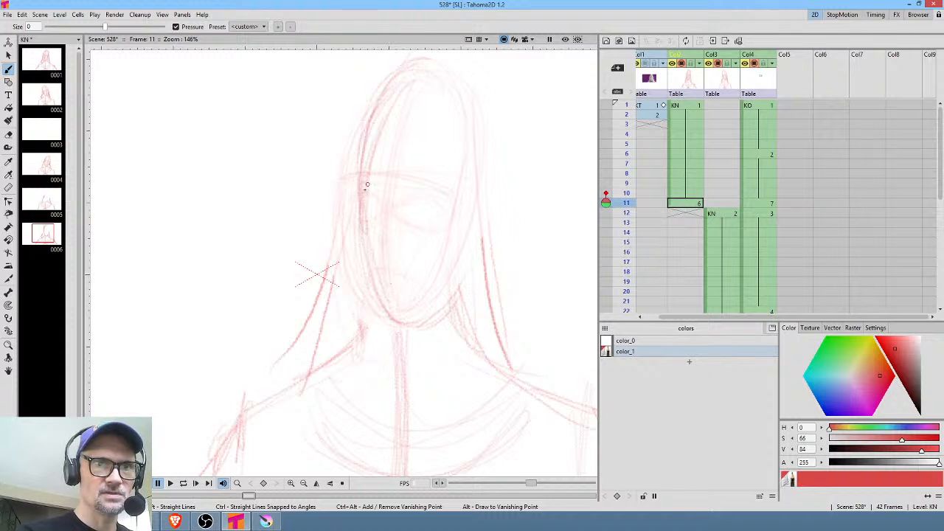
left_click_drag(360, 210, 357, 279)
Compare with the frame 12 pose, then reinforce the left face contour and close the head outline along the right side at frame 11.
left_click(689, 214)
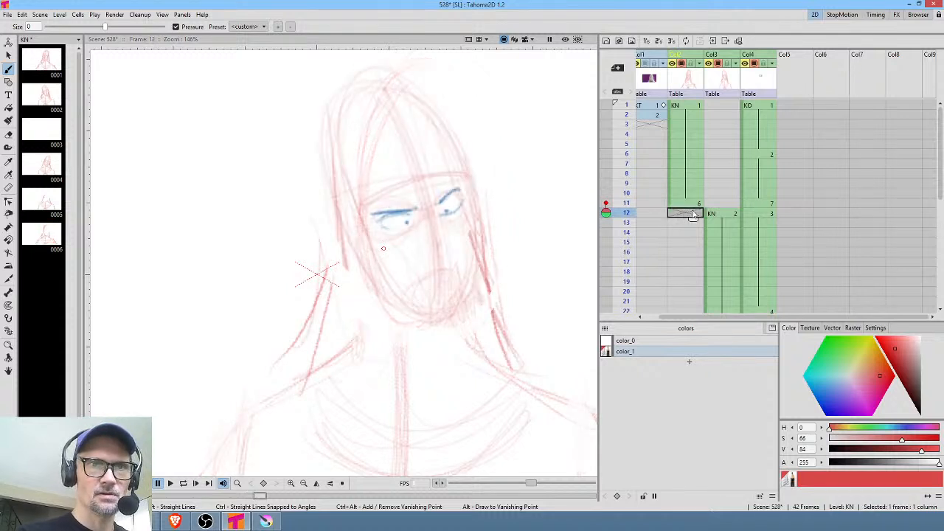
left_click(693, 204)
left_click_drag(362, 121, 355, 255)
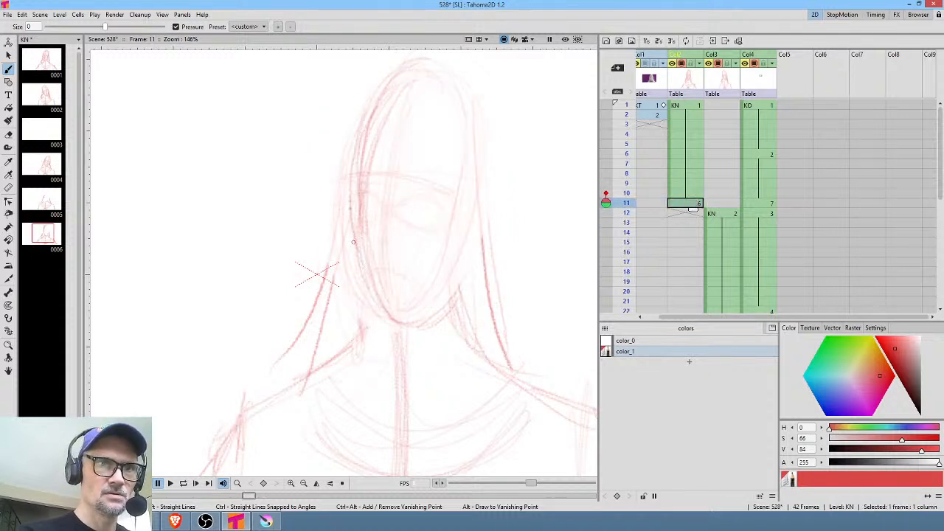
left_click_drag(357, 166, 385, 309)
mouse_move(362, 243)
left_mouse_down()
mouse_move(413, 320)
mouse_move(472, 225)
left_mouse_up()
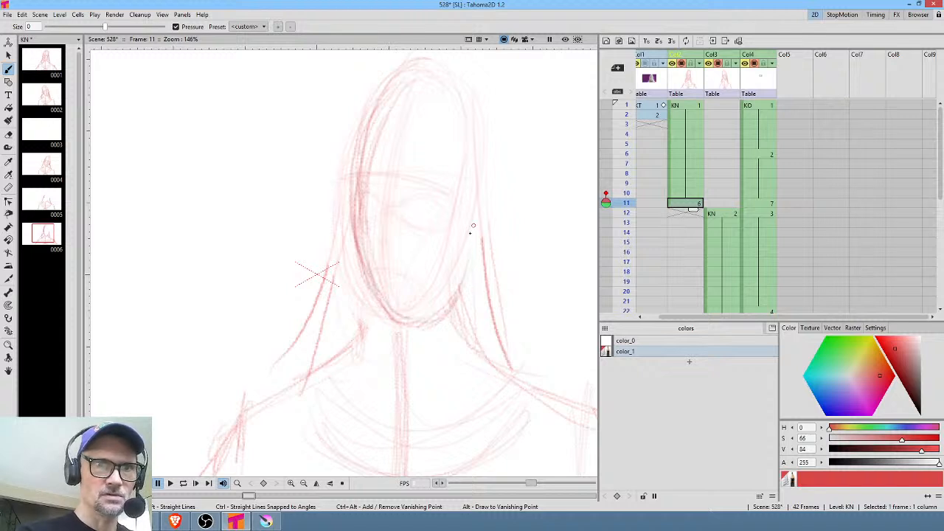
left_click_drag(451, 299, 475, 228)
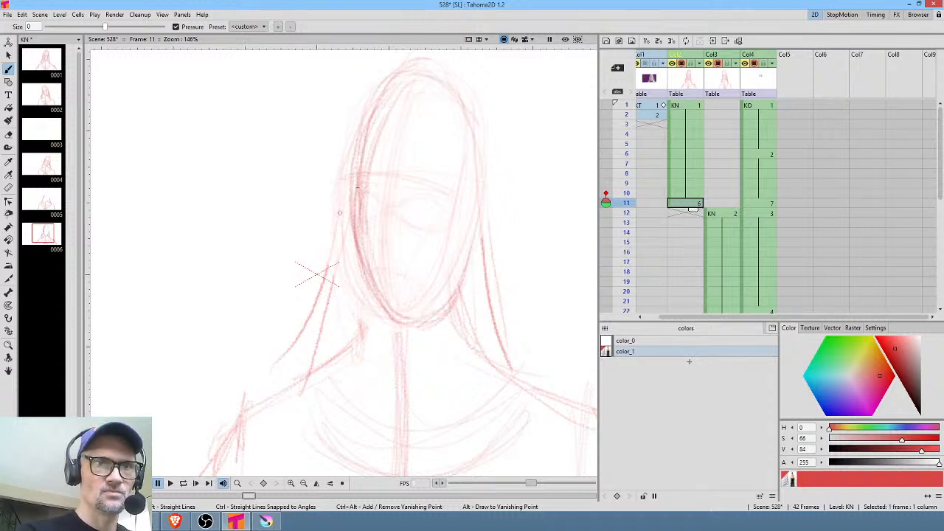
Sketch the headband line across the forehead and the vertical centre guide of the in-between head at frame 11.
mouse_move(347, 186)
left_mouse_down()
mouse_move(458, 184)
mouse_move(395, 181)
mouse_move(367, 188)
mouse_move(470, 194)
left_mouse_up()
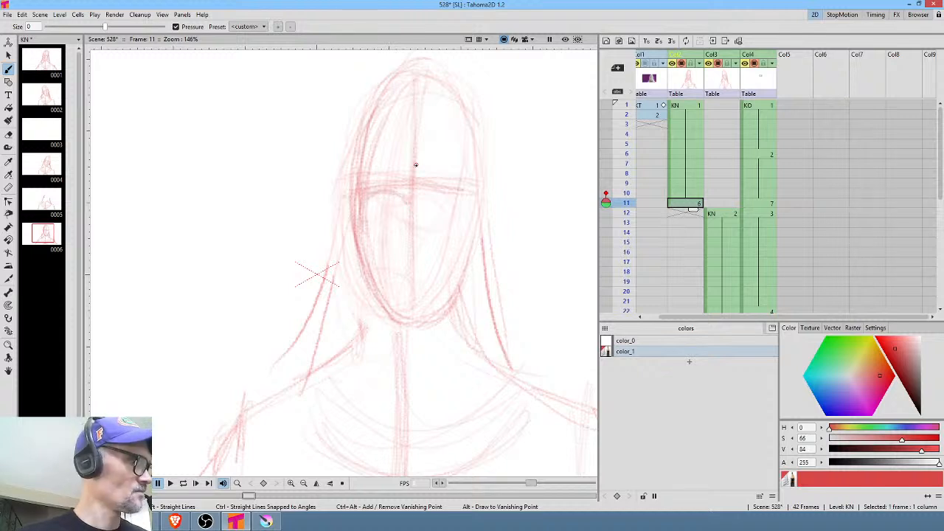
key("comma")
key(".")
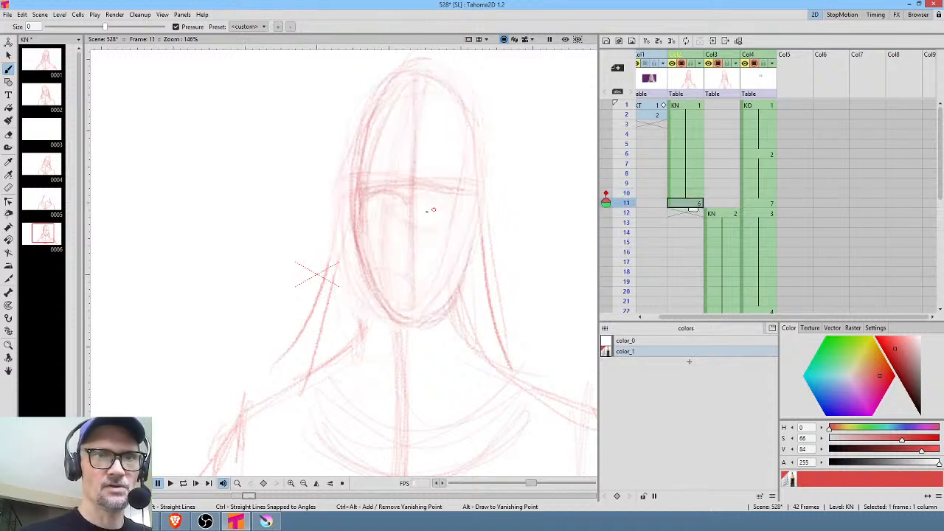
key(".")
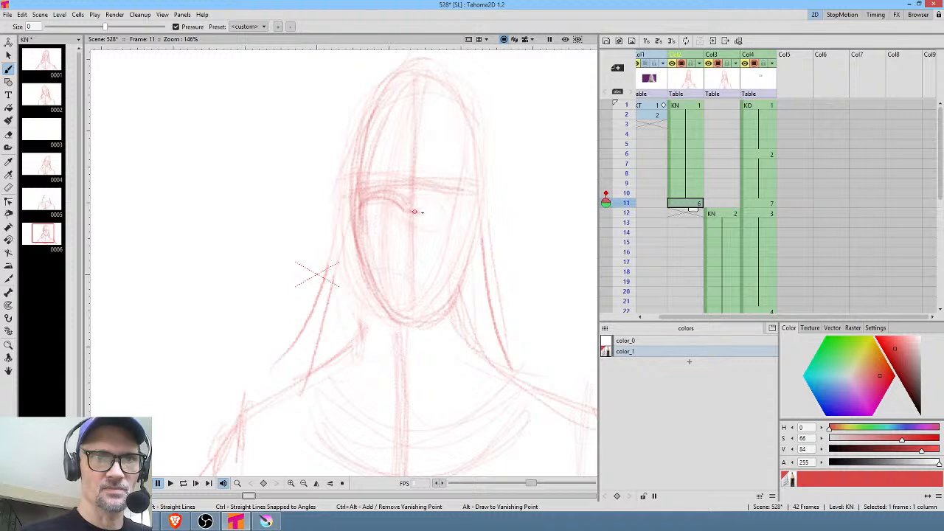
Draw the brow curves, nose bridge and eye contours on the in-between head, flipping against frame 10 to check their placement.
mouse_move(425, 211)
left_mouse_down()
mouse_move(464, 202)
mouse_move(424, 215)
mouse_move(474, 215)
mouse_move(427, 214)
mouse_move(469, 228)
mouse_move(462, 210)
mouse_move(427, 211)
left_mouse_up()
key("Up")
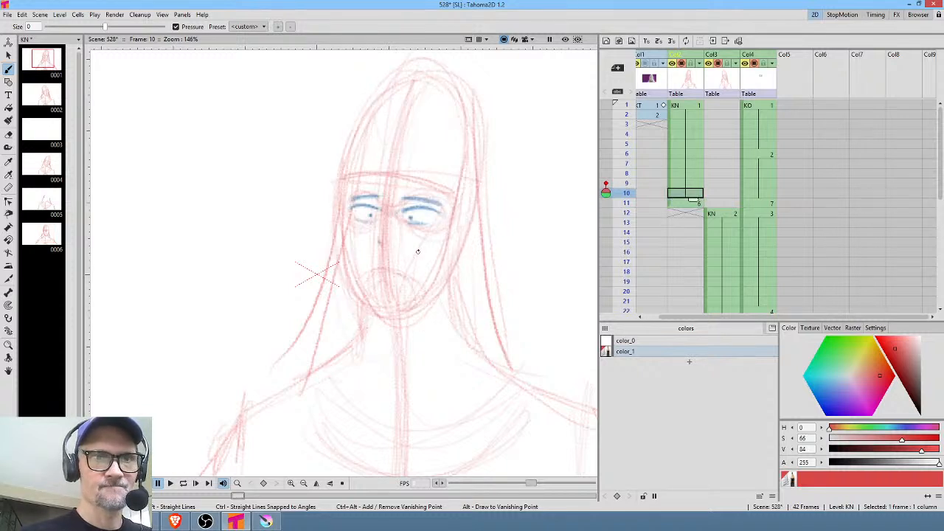
key("Down")
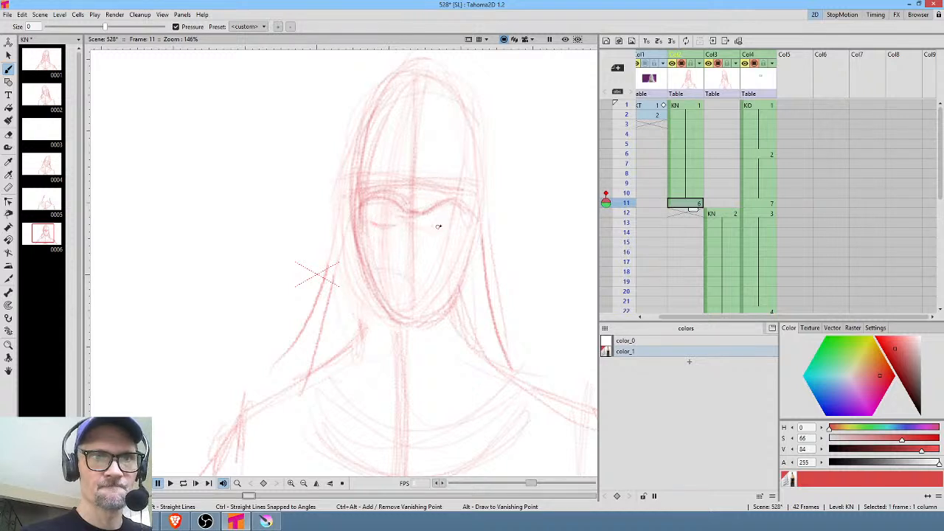
key("Up")
key("Down")
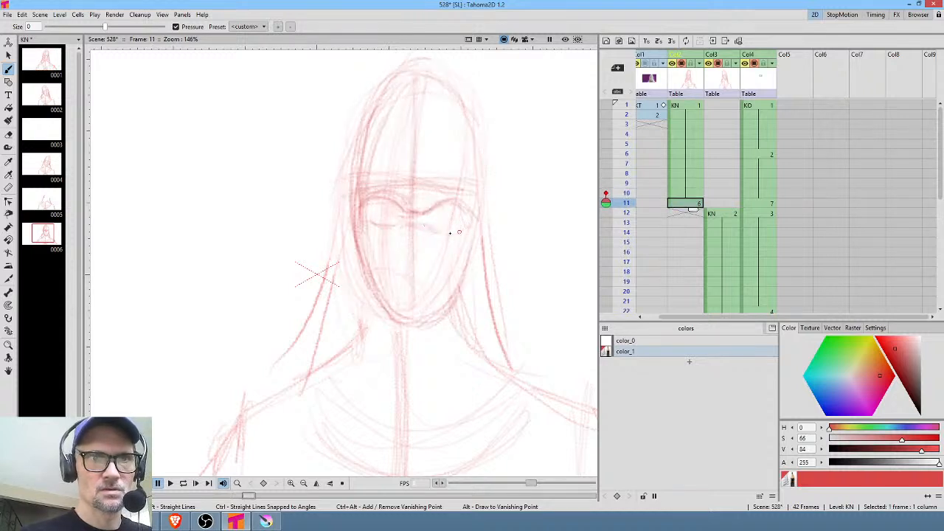
mouse_move(430, 227)
left_mouse_down()
mouse_move(449, 233)
mouse_move(467, 219)
left_mouse_up()
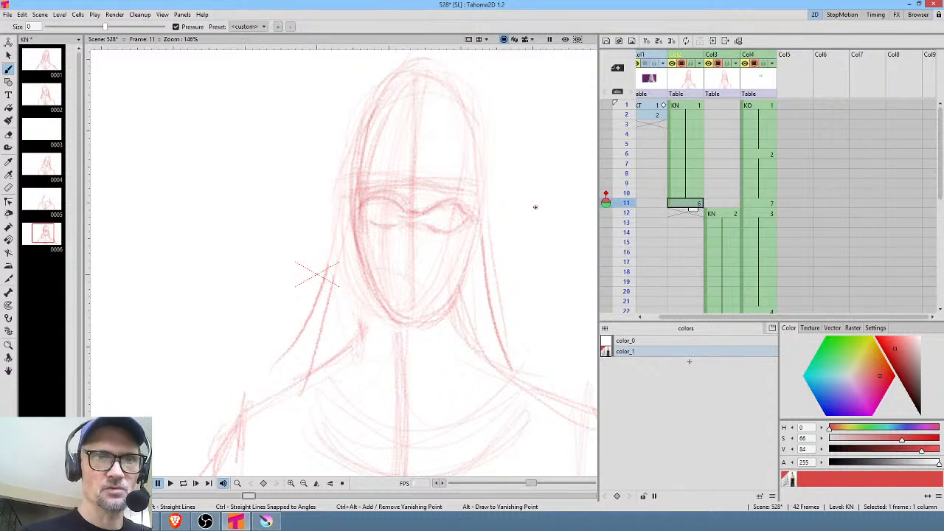
key("Up")
key("Down")
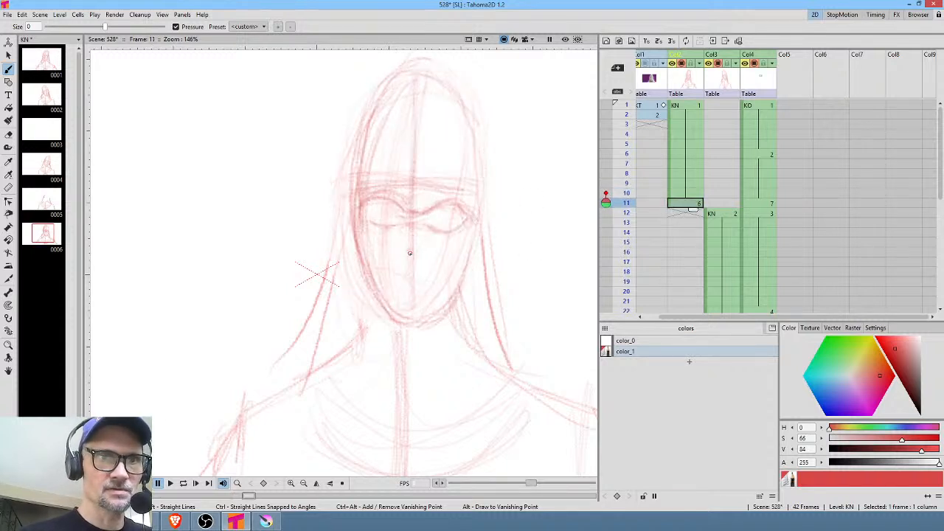
key("Down")
left_click(444, 248)
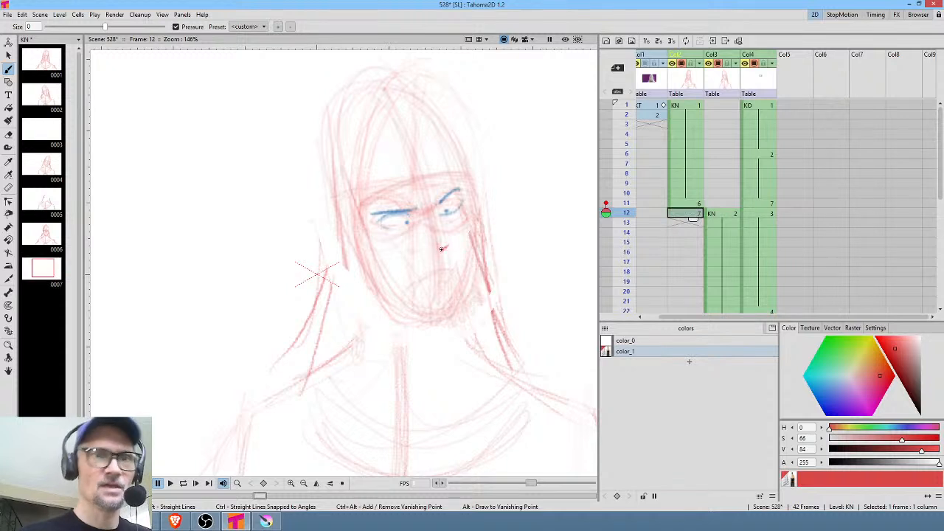
key("Up")
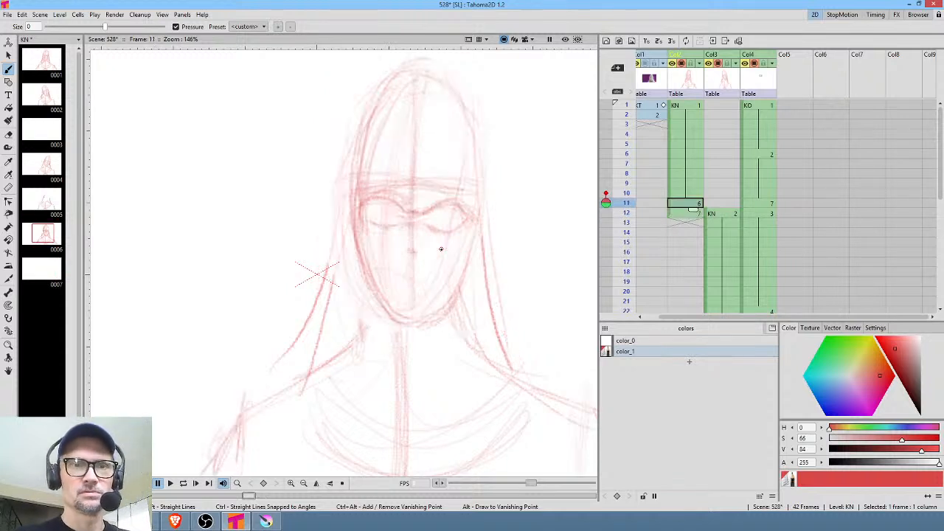
key("Up")
key("Down")
key("Down")
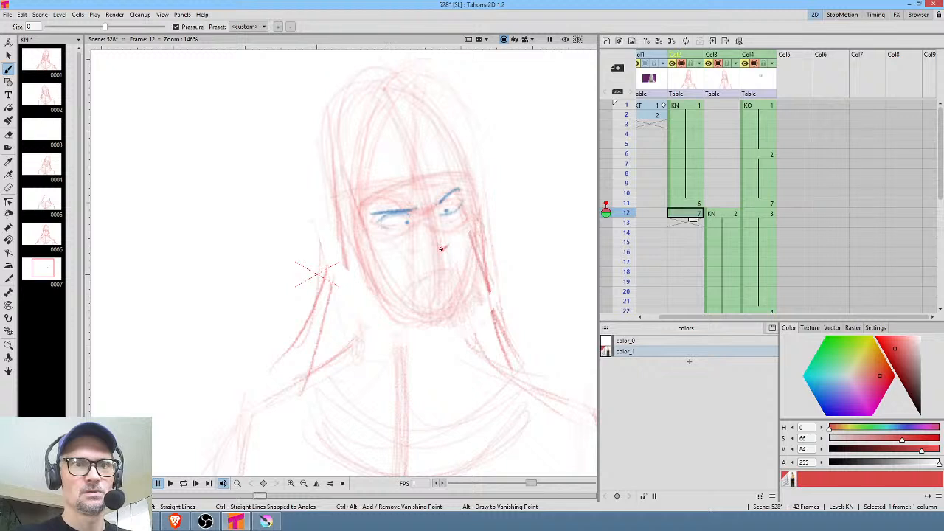
key("Up")
key("Down")
key("Up")
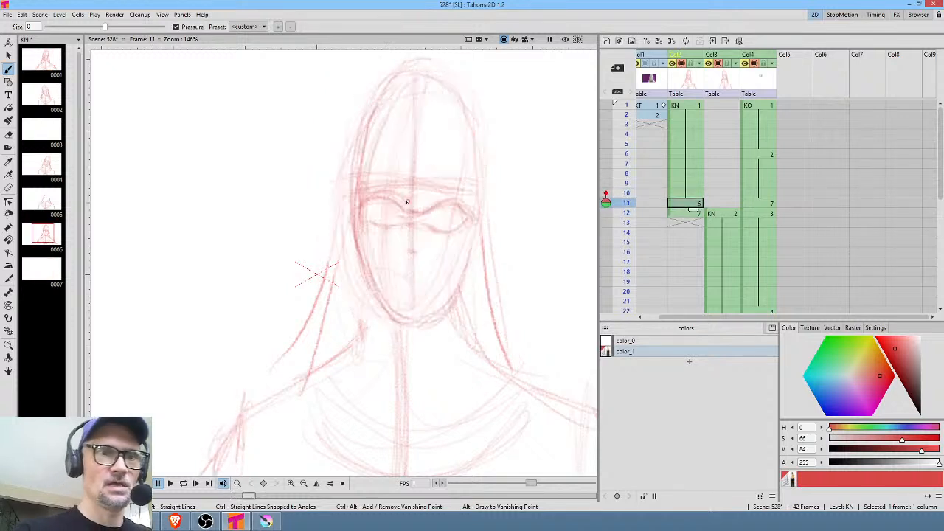
Sketch closed eyes on the head drawing at frame 11 of Col2 and clear the stray drawing from frame 12.
mouse_move(369, 215)
left_mouse_down()
mouse_move(439, 211)
mouse_move(430, 221)
mouse_move(458, 220)
mouse_move(427, 218)
mouse_move(469, 215)
left_mouse_up()
key("Down")
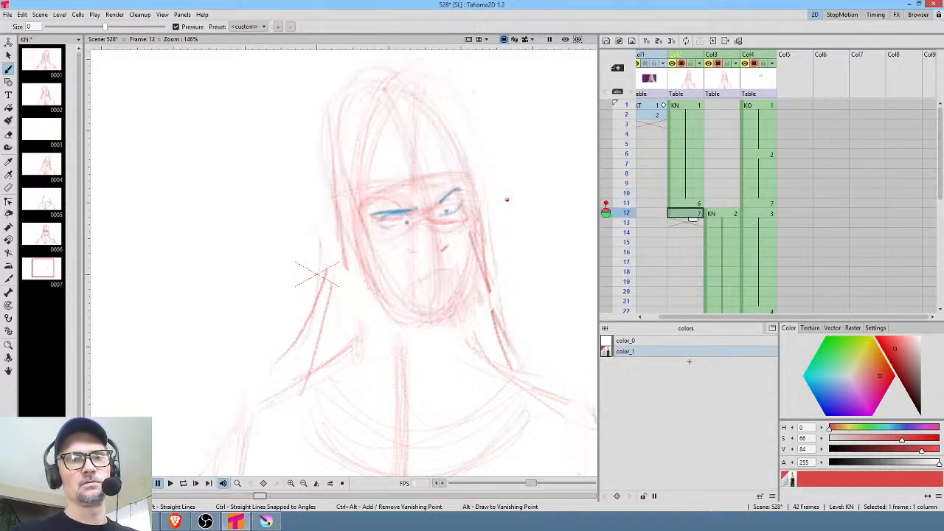
key("Up")
key("Down")
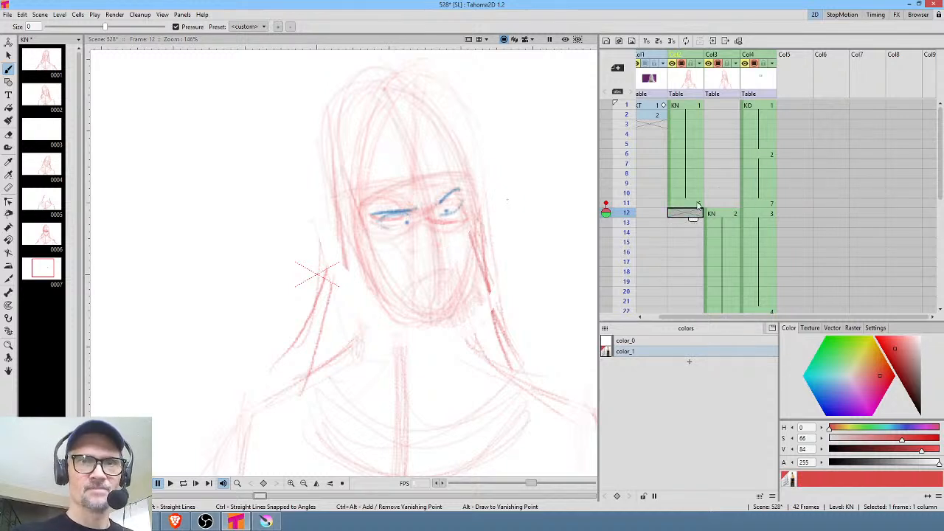
Compare the head drawings at frames 11 and 12, scrubbing through the surrounding frames up to frame 18.
left_click(696, 204)
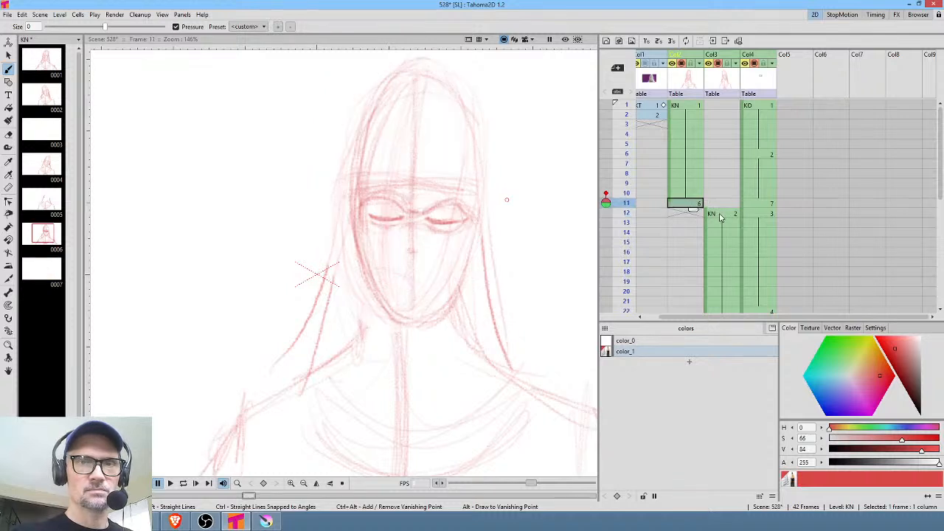
left_click(721, 215)
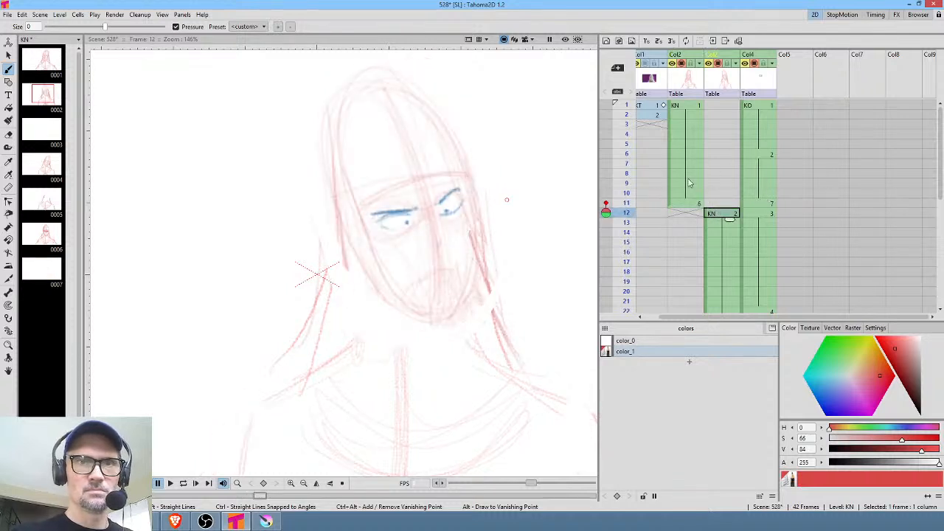
left_click(627, 192)
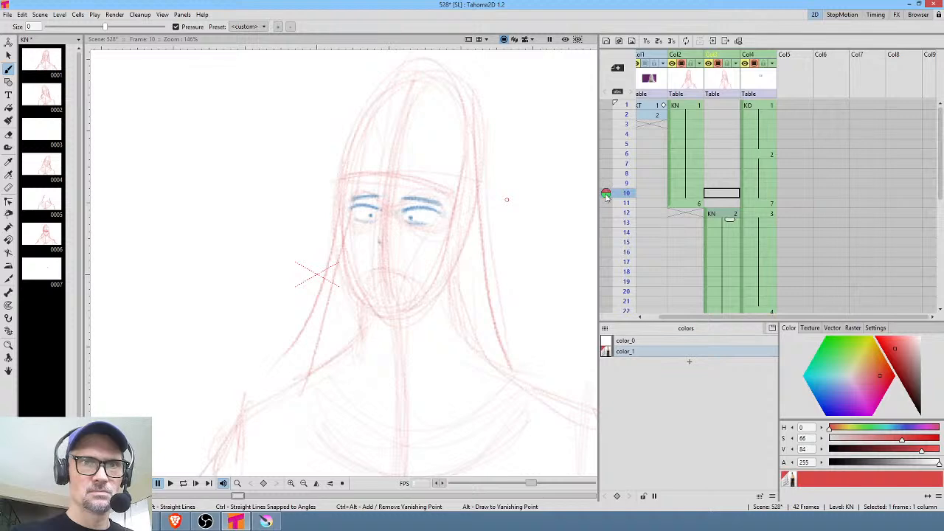
mouse_move(626, 177)
left_mouse_down()
mouse_move(625, 230)
mouse_move(626, 169)
mouse_move(624, 271)
left_mouse_up()
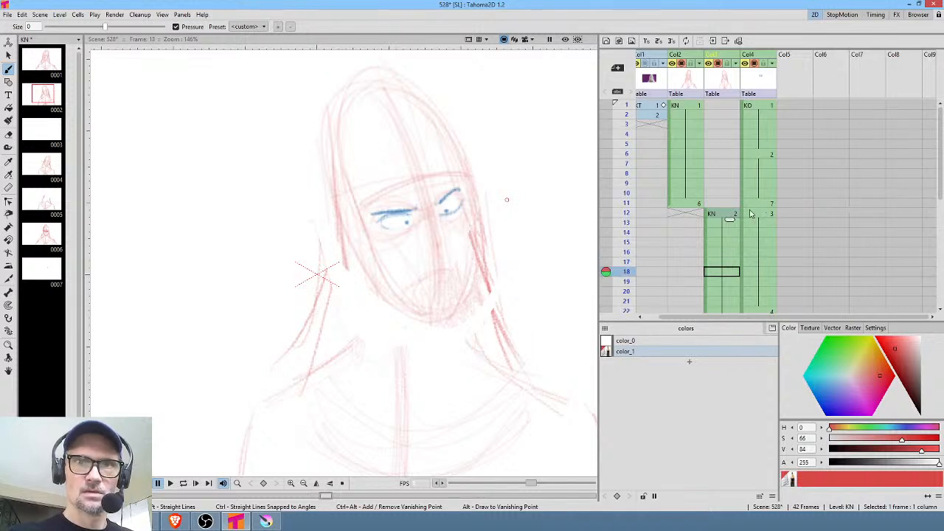
Draw an arched, raised eyebrow over the far eye on the Col4 eyes drawing at frame 12.
left_click(726, 215)
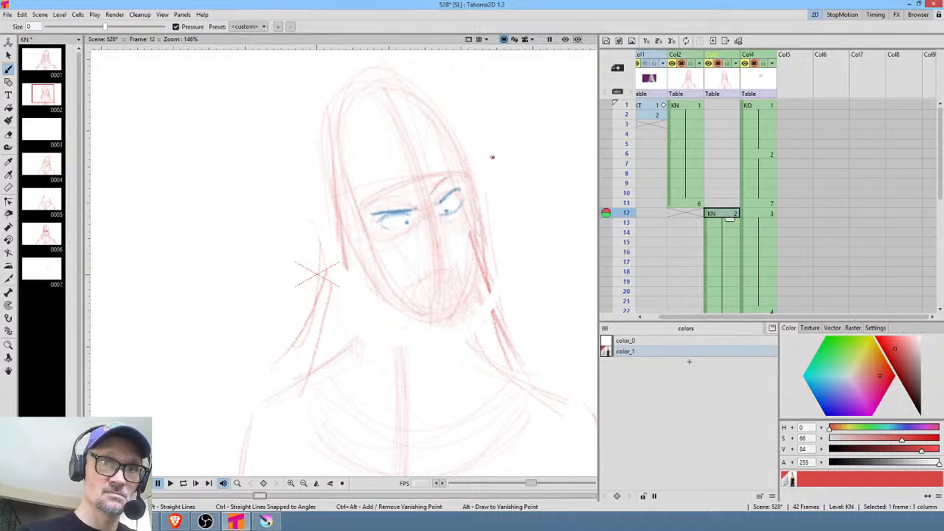
left_click(766, 212)
left_click_drag(436, 190, 458, 177)
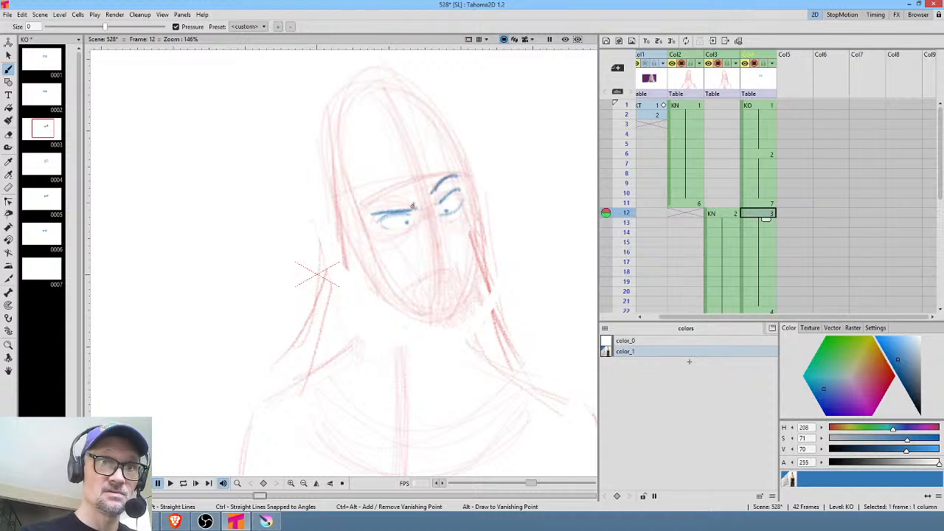
Scrub back through the head turn and play the animation from frame 1.
mouse_move(629, 232)
left_mouse_down()
mouse_move(627, 311)
mouse_move(634, 167)
left_mouse_up()
key("Home")
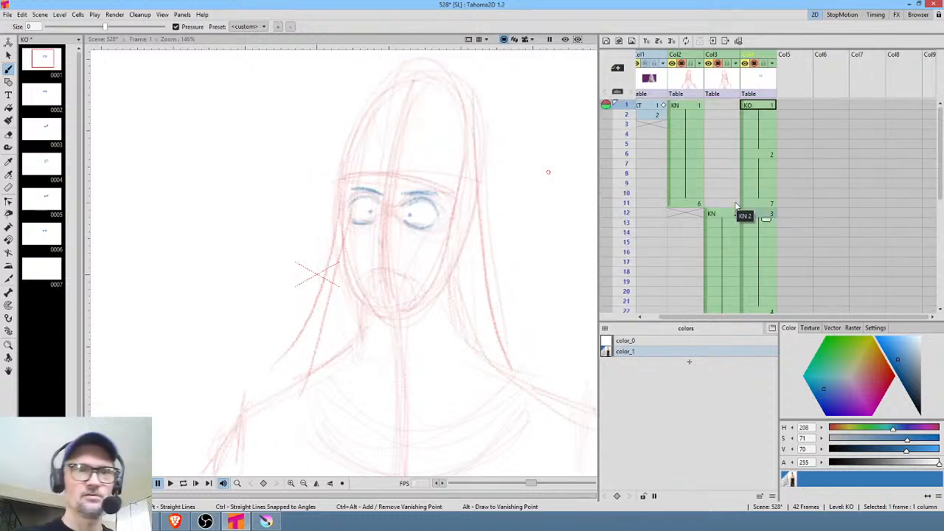
key("p")
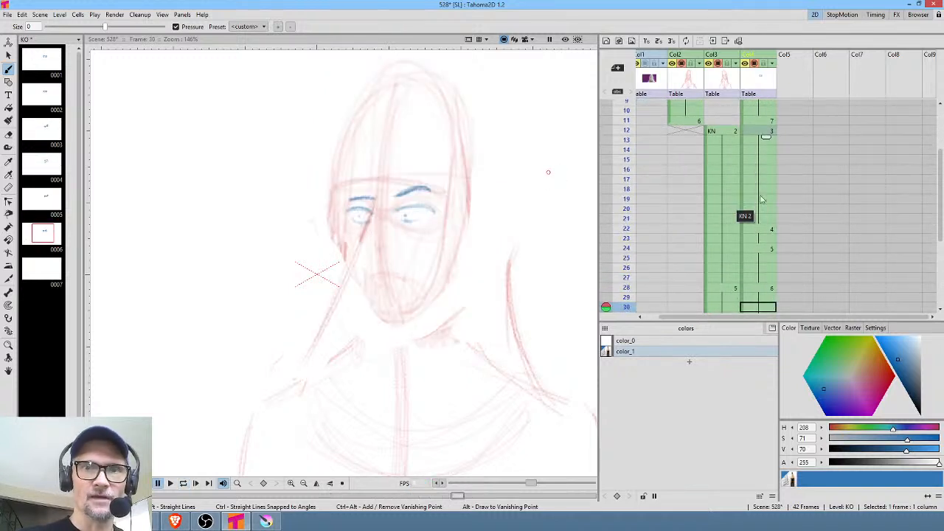
Make Col4 drawing 4 start at frame 20 and extend its hold so drawing 5 still starts at frame 24.
left_click(766, 210)
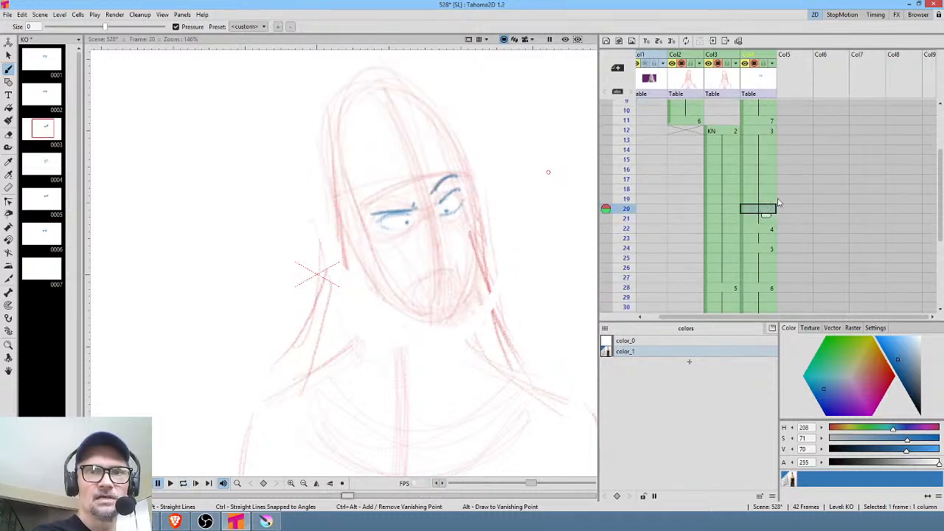
key("Delete")
key("Delete")
key("Down")
key("Insert")
key("Insert")
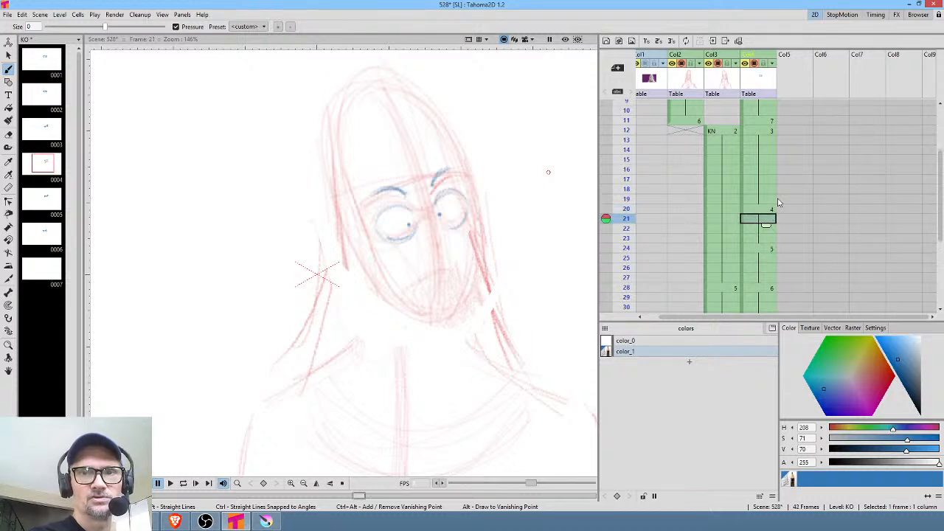
Play the animation from frame 1 to review the retimed eyes.
key("Home")
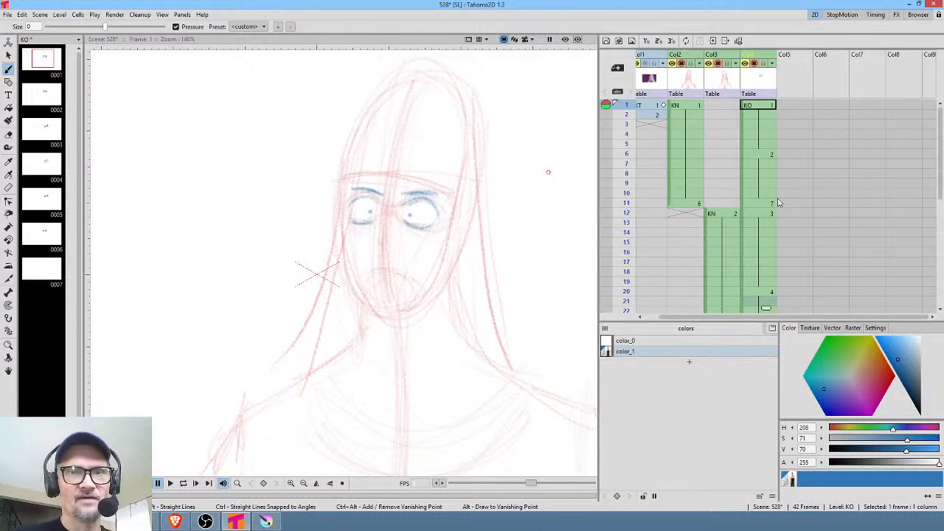
key("p")
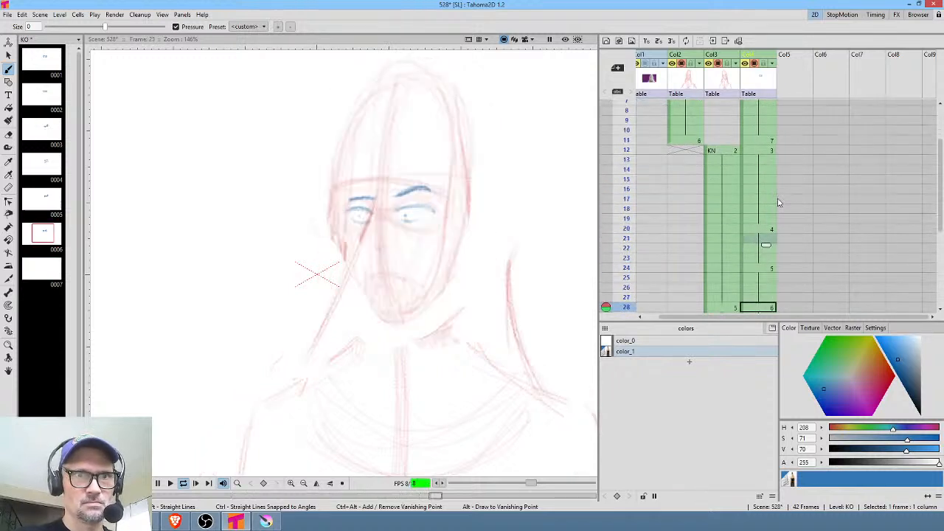
key("l")
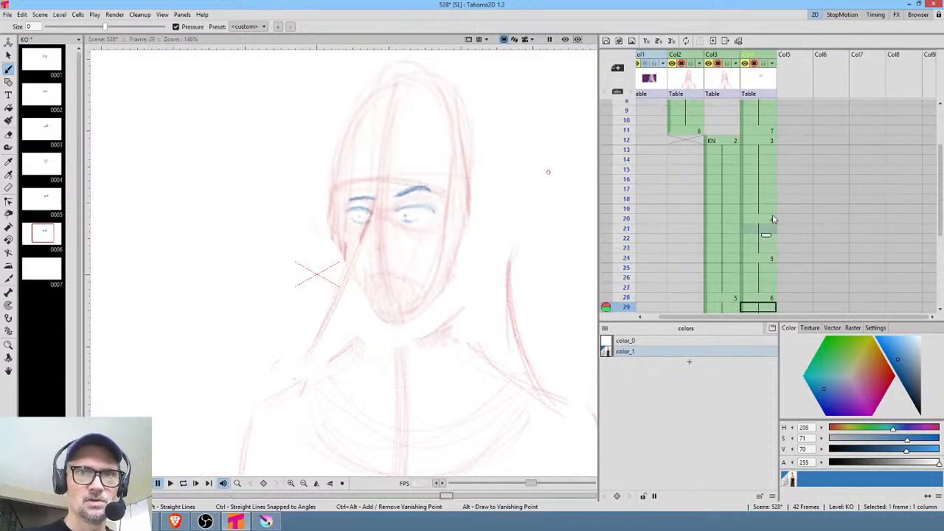
Duplicate the eyes drawing at frame 19 of Col4 and erase the copied eyes and brows.
left_click(767, 209)
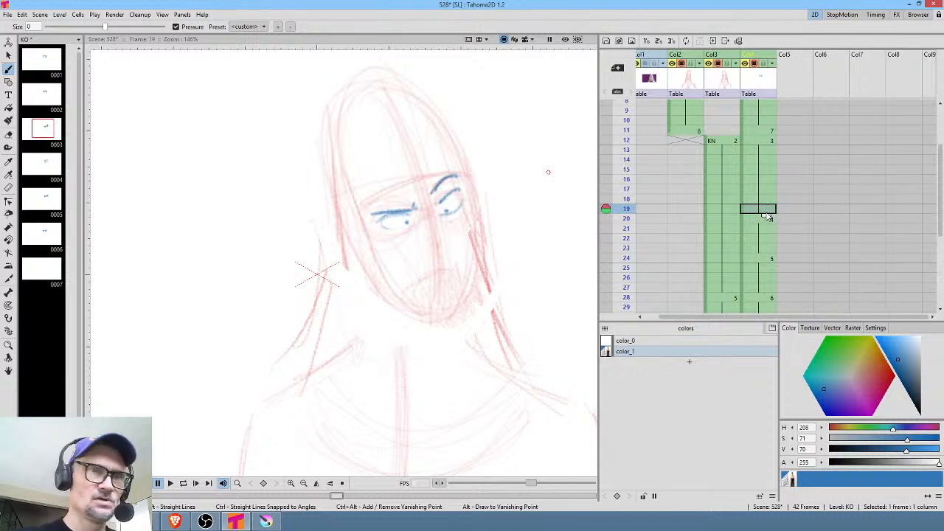
key("d")
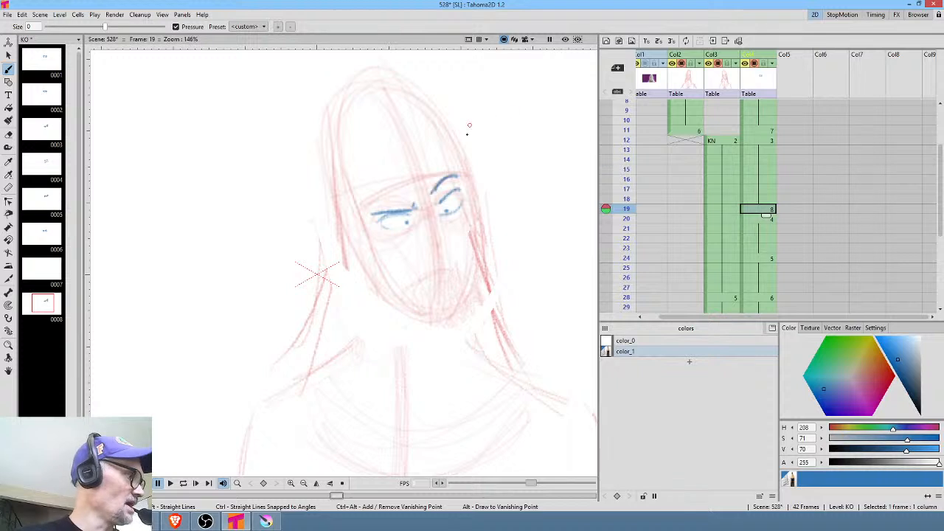
key("a")
mouse_move(421, 174)
left_mouse_down()
mouse_move(471, 150)
mouse_move(375, 183)
mouse_move(424, 176)
left_mouse_up()
Draw both eyes squeezed shut with radiating crease lines on the Col4 drawing at frame 19.
key("b")
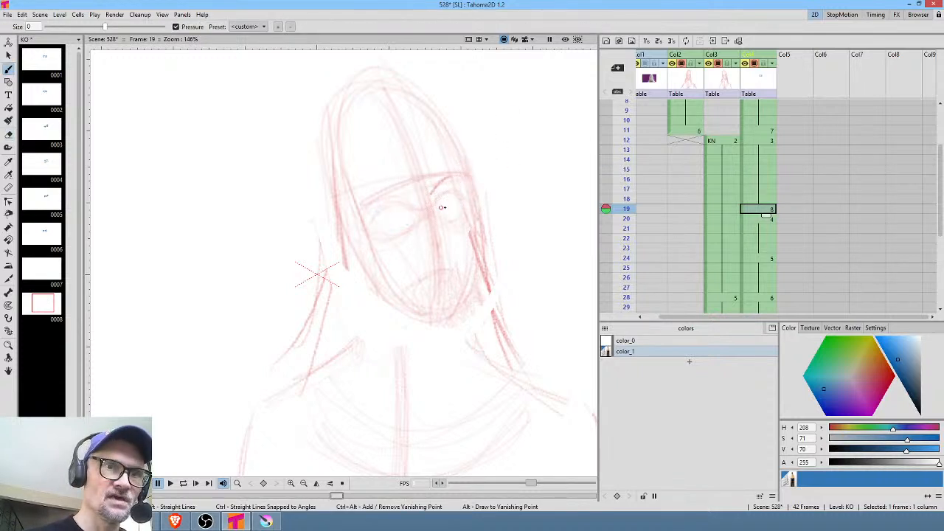
mouse_move(440, 208)
left_mouse_down()
mouse_move(471, 192)
mouse_move(470, 212)
mouse_move(372, 214)
mouse_move(391, 222)
mouse_move(373, 225)
mouse_move(390, 231)
mouse_move(379, 212)
mouse_move(388, 200)
left_mouse_up()
mouse_move(430, 212)
left_mouse_down()
mouse_move(390, 216)
mouse_move(462, 188)
mouse_move(464, 214)
left_mouse_up()
mouse_move(438, 206)
left_mouse_down()
mouse_move(465, 186)
mouse_move(376, 201)
left_mouse_up()
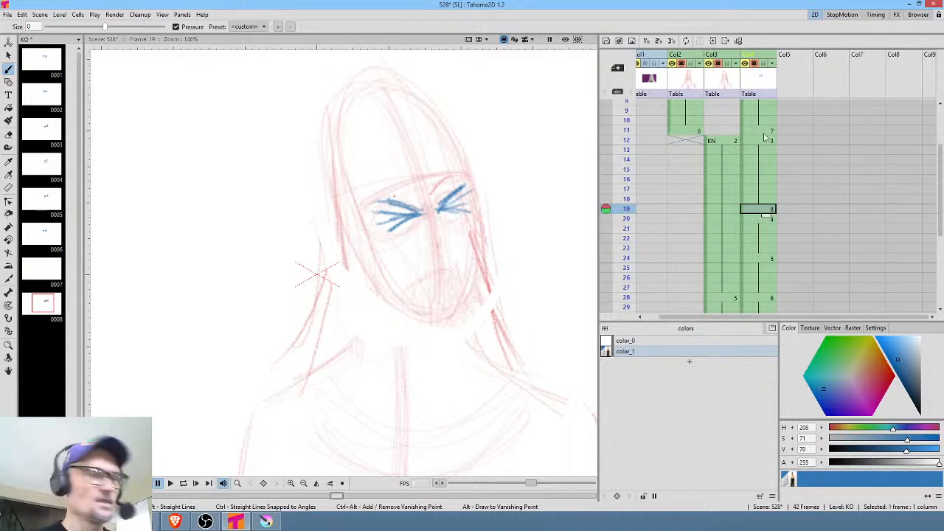
Loop the animation to review the squeezed-eye blink in motion.
key("l")
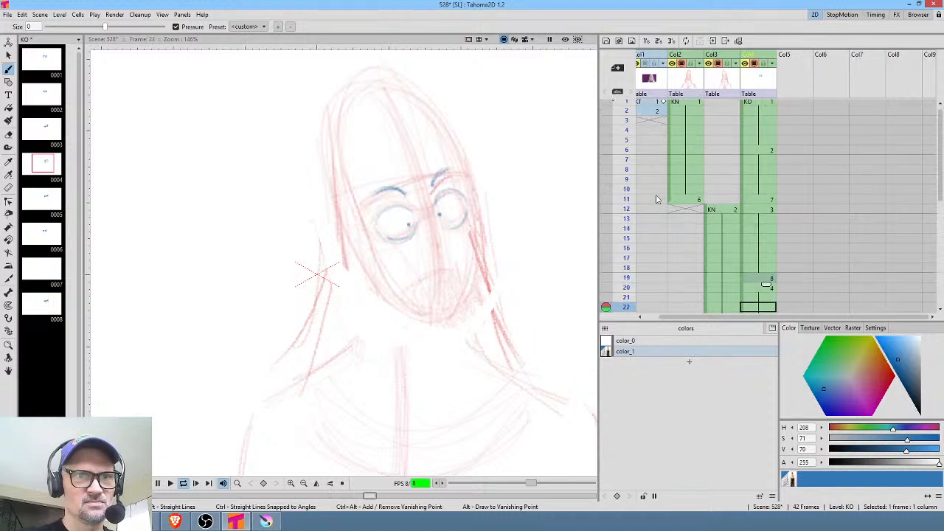
key("l")
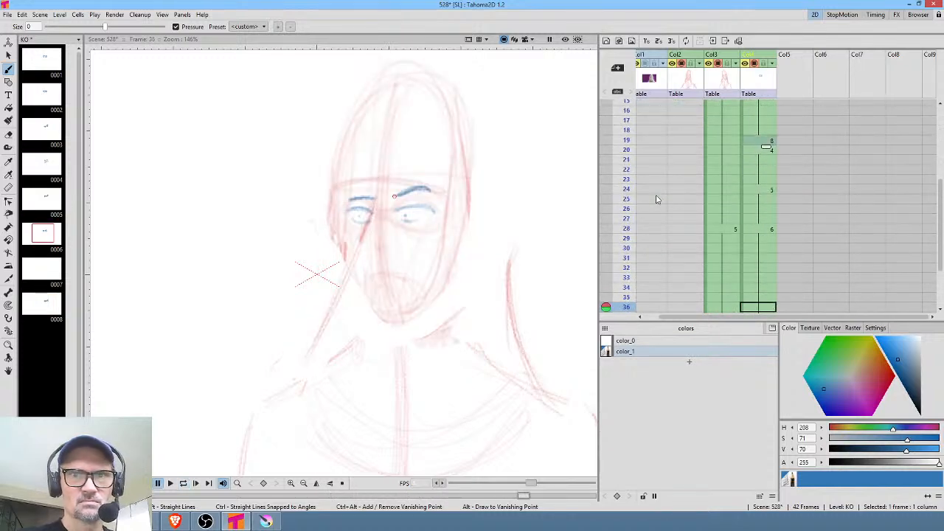
key("l")
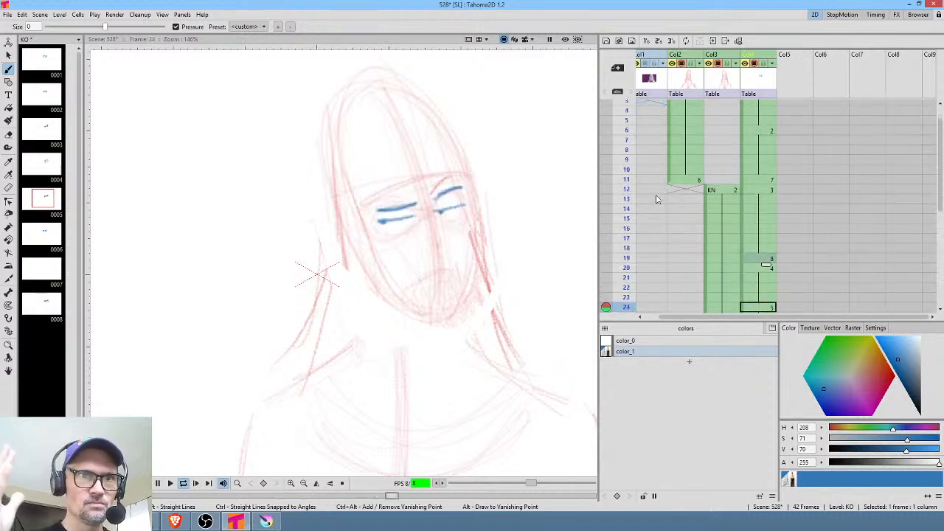
key("l")
Lengthen the wide-eyed hold by three frames at frame 22 in Col3 and Col4, moving drawing 5 to frame 27.
left_click(772, 220)
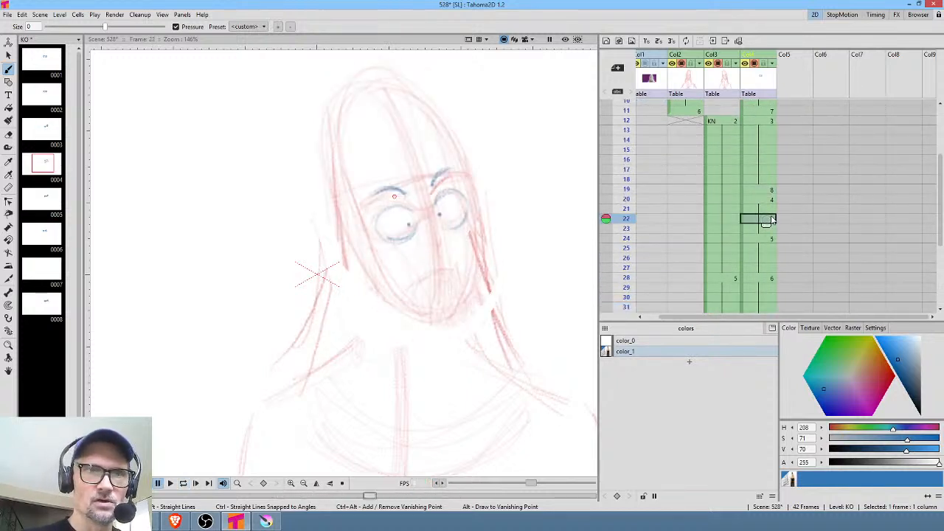
key("Insert")
key("Insert")
key("Insert")
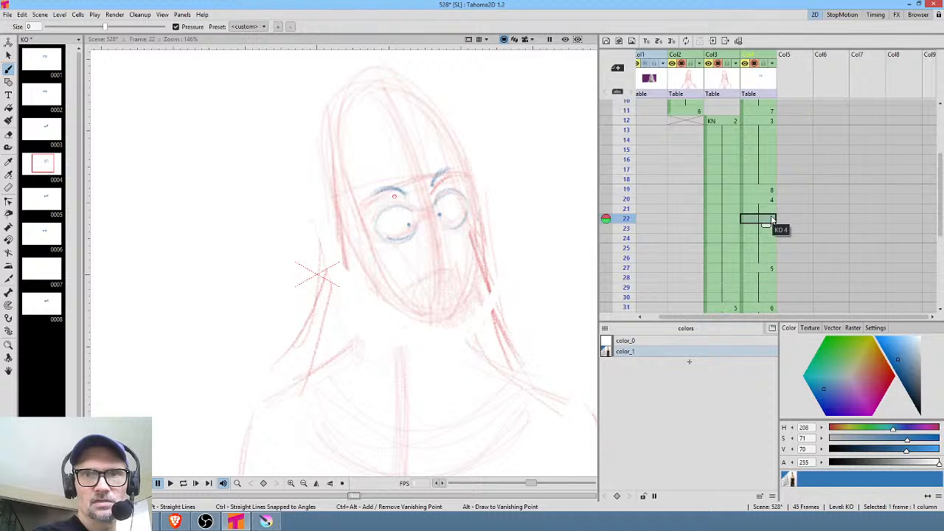
Lengthen the half-closed eyes hold by five frames at frame 30 in Col3 and Col4.
key("Down")
key("Down")
key("Down")
key("Down")
key("Down")
key("Down")
key("Down")
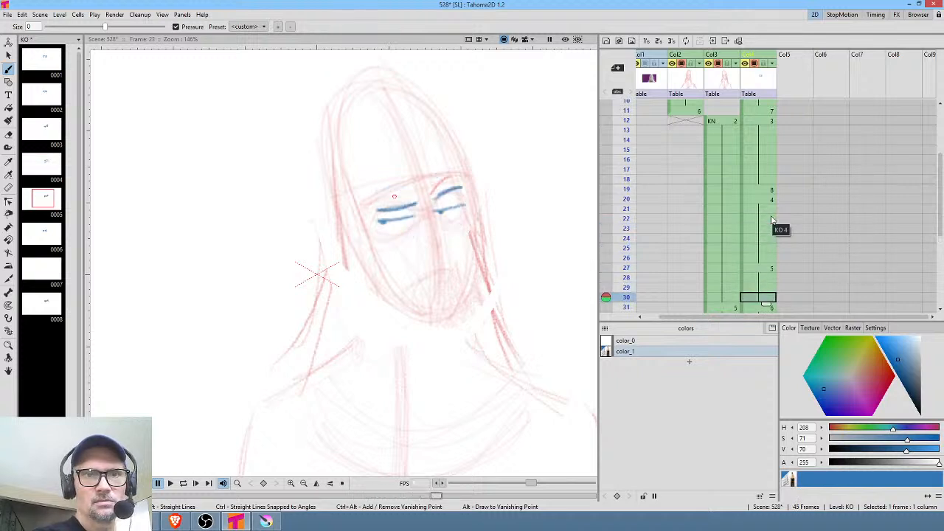
key("Up")
key("Up")
key("Up")
key("Down")
key("Down")
key("Down")
key("Down")
key("Down")
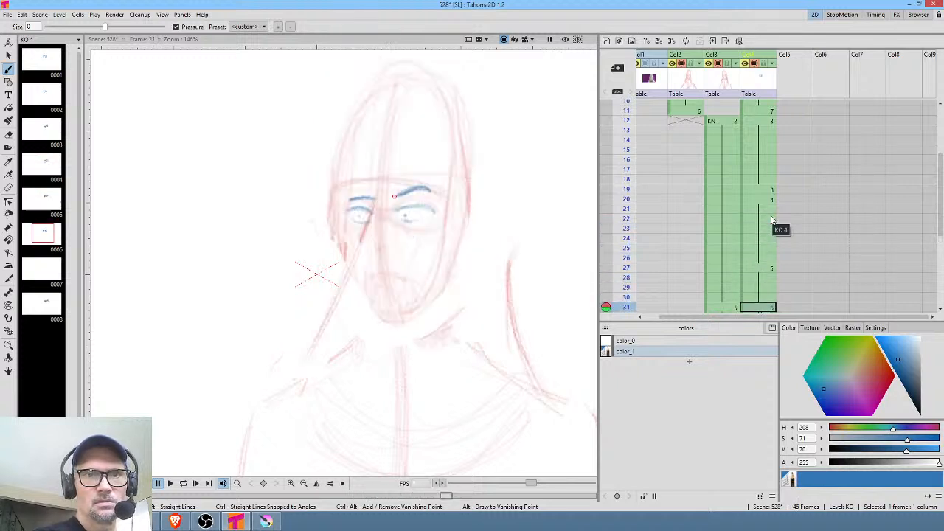
key("Up")
key("Insert")
key("Insert")
key("Insert")
key("Insert")
key("Insert")
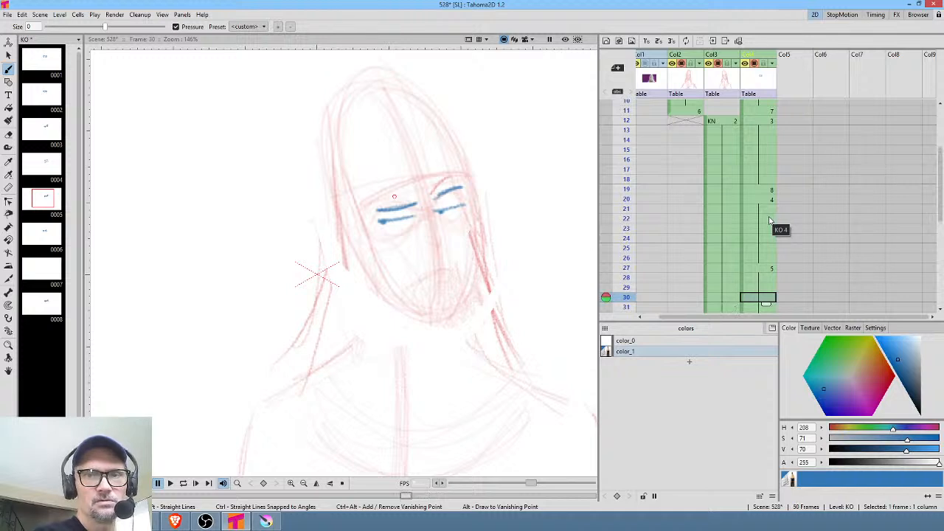
Shorten the half-closed eyes hold by two frames in Col3 and Col4 so drawing 6 starts at frame 34.
scroll(752, 225, "down", 4)
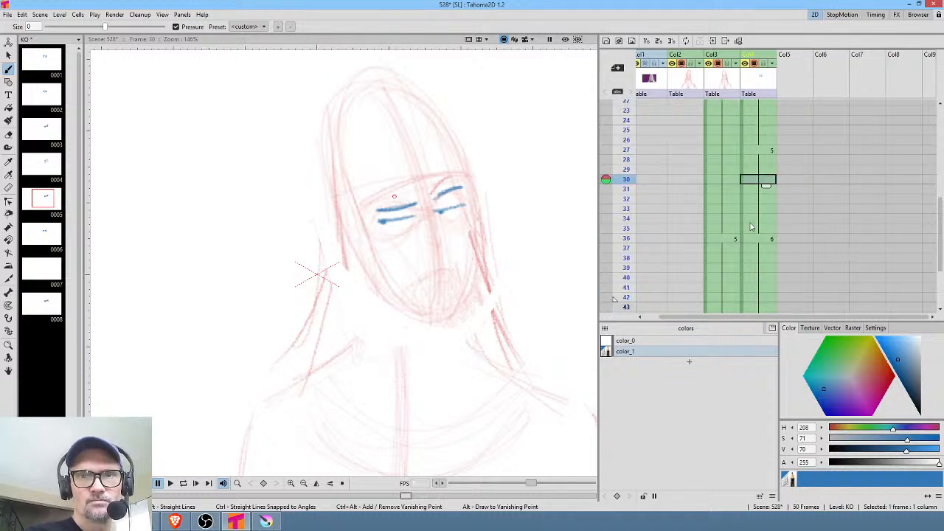
left_click(770, 151)
key("Down")
key("Down")
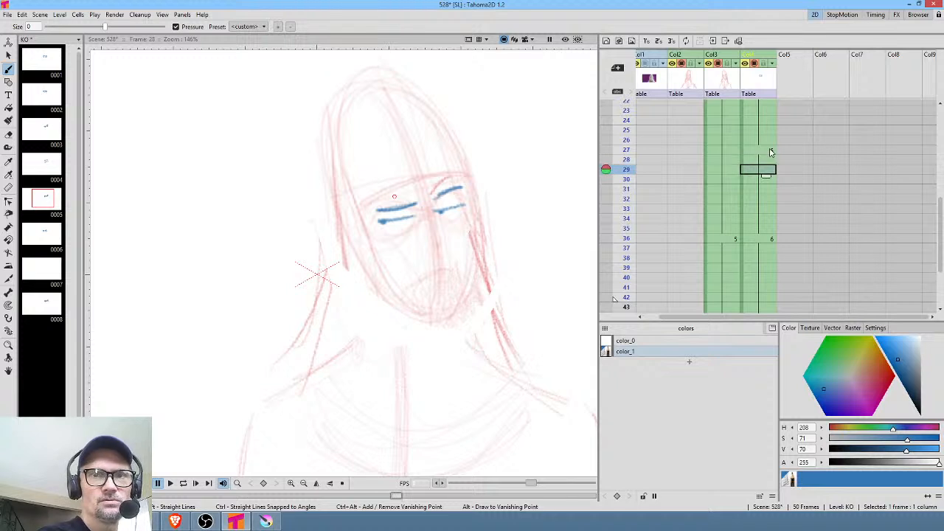
key("Down")
key("Down")
key("Down")
key("Down")
key("Down")
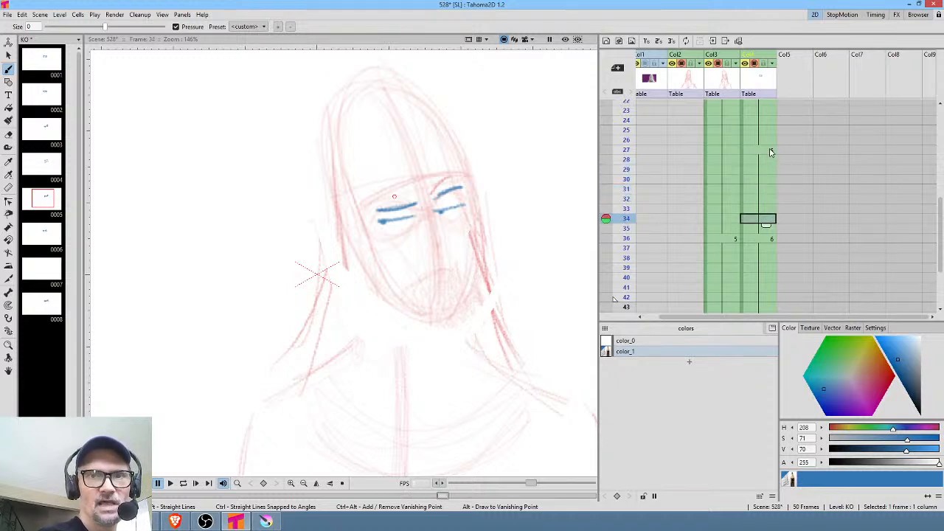
key("Delete")
key("Delete")
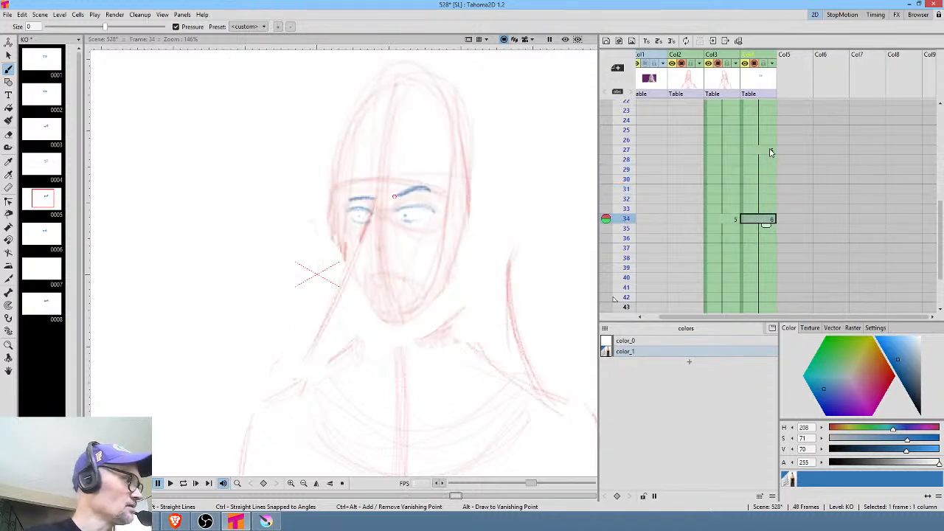
Play the animation in a loop from frame 1 to review the revised eye timing.
key("Home")
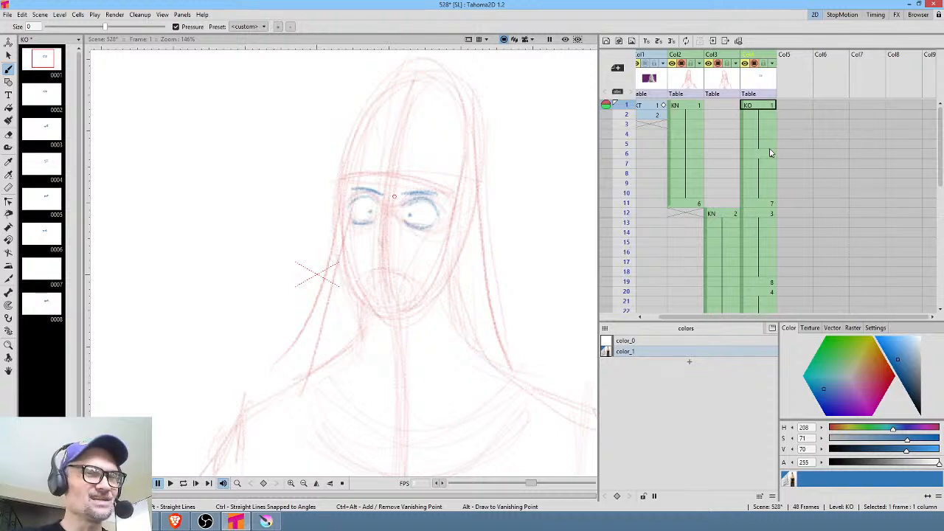
key("p")
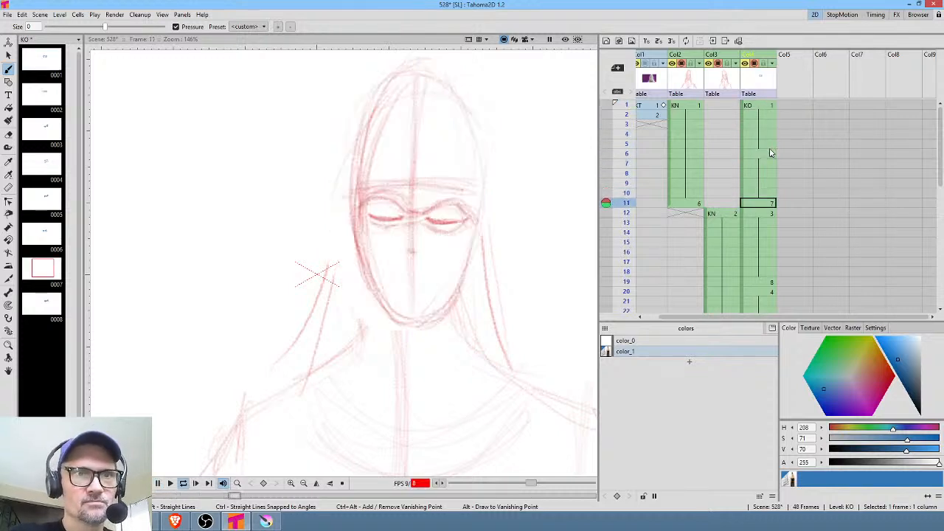
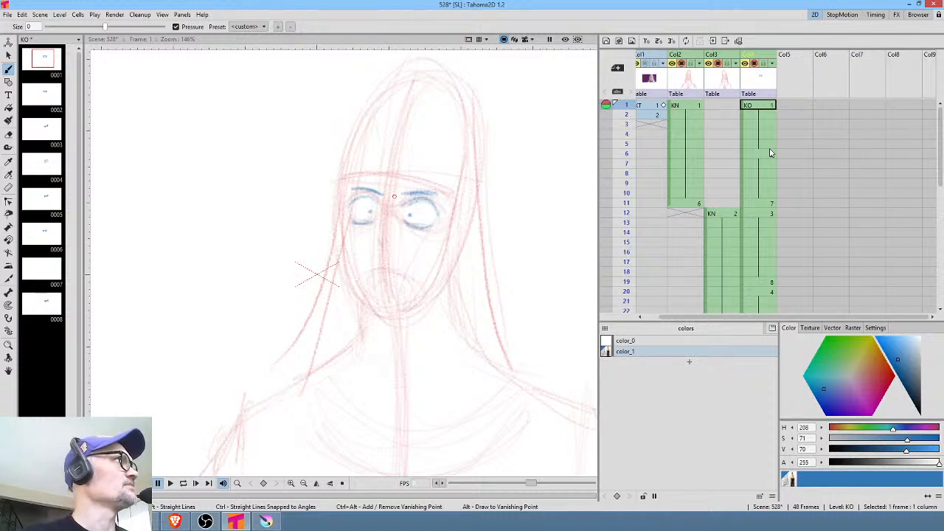
Show the coloured reference in Col1 at frame 1 to compare it with the rough face, and hide it again.
left_click(654, 107)
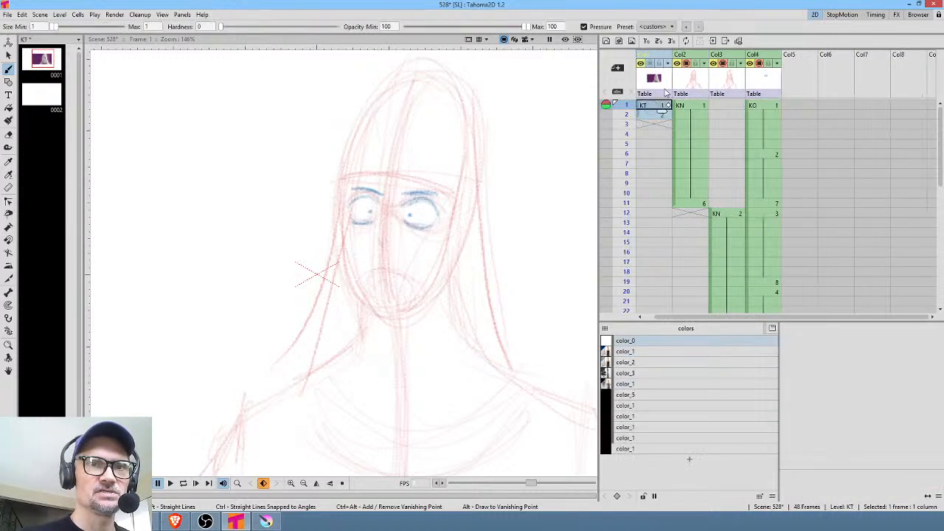
left_click(651, 64)
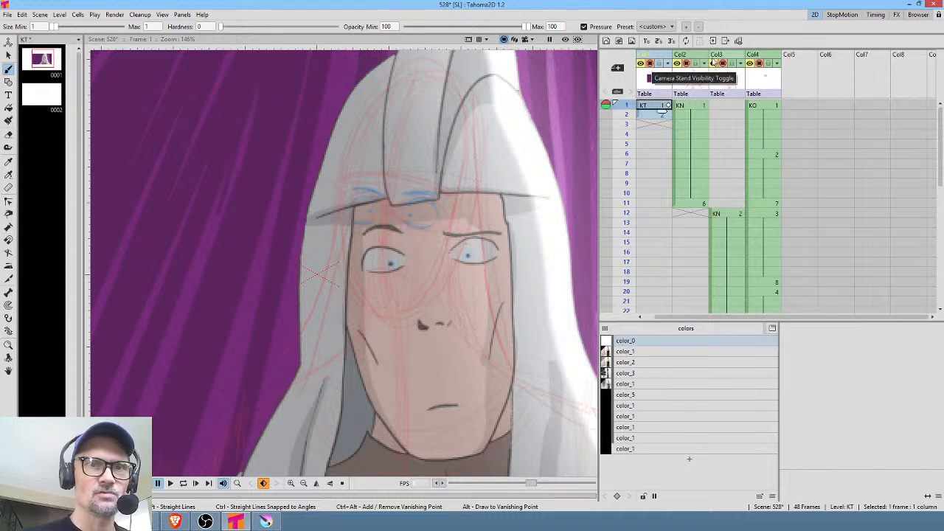
left_click(650, 65)
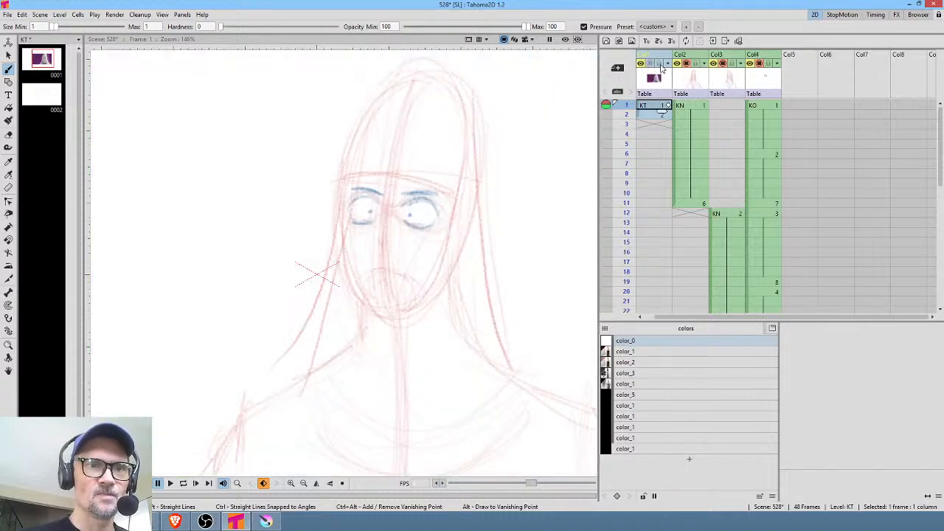
left_click(650, 64)
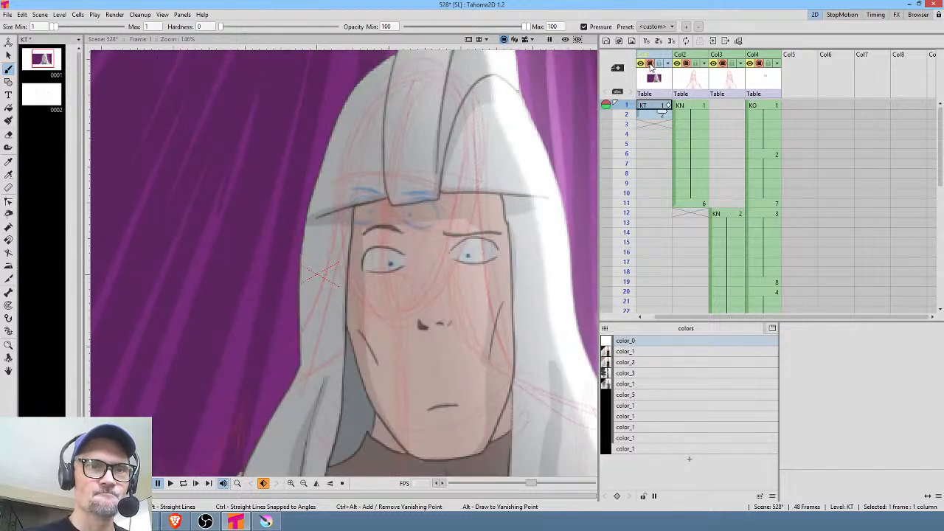
left_click(651, 64)
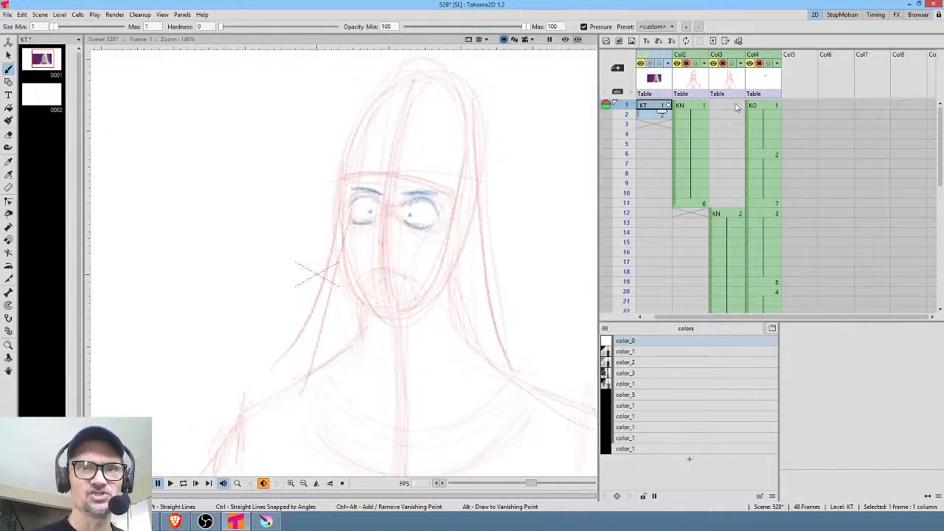
Draw a flat, squared chin line on the head sketch in Col2, on drawing 1 at frame 1 and drawing 6 at frame 11.
left_click(701, 105)
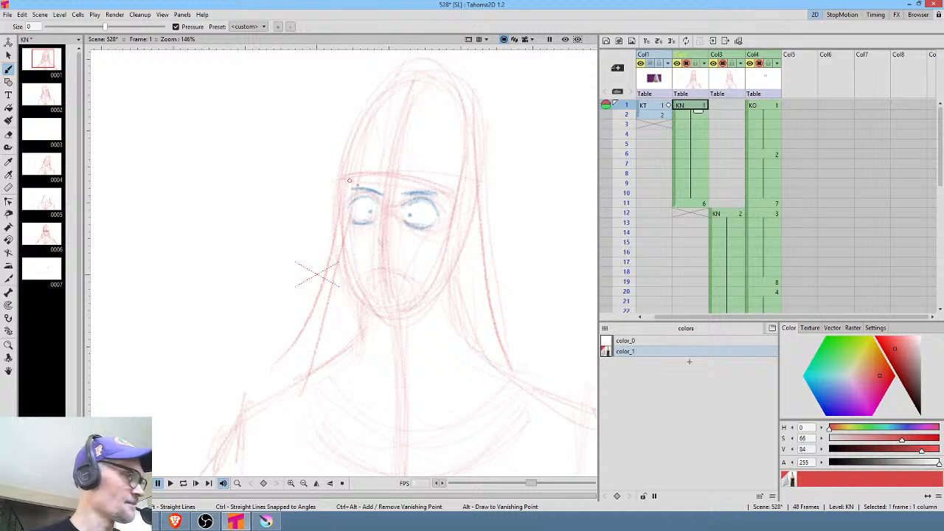
mouse_move(373, 315)
left_mouse_down()
mouse_move(401, 316)
mouse_move(422, 300)
mouse_move(367, 306)
mouse_move(372, 313)
left_mouse_up()
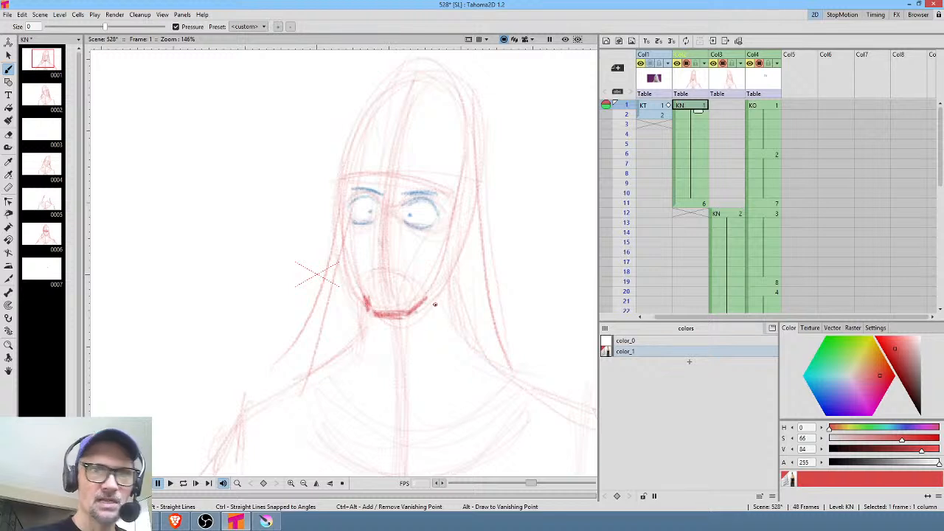
left_click(704, 201)
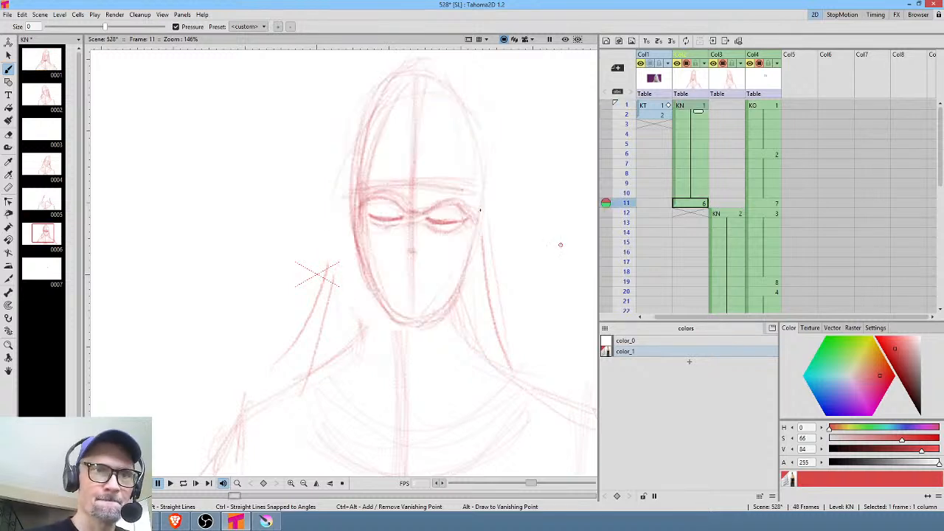
left_click_drag(395, 319, 442, 320)
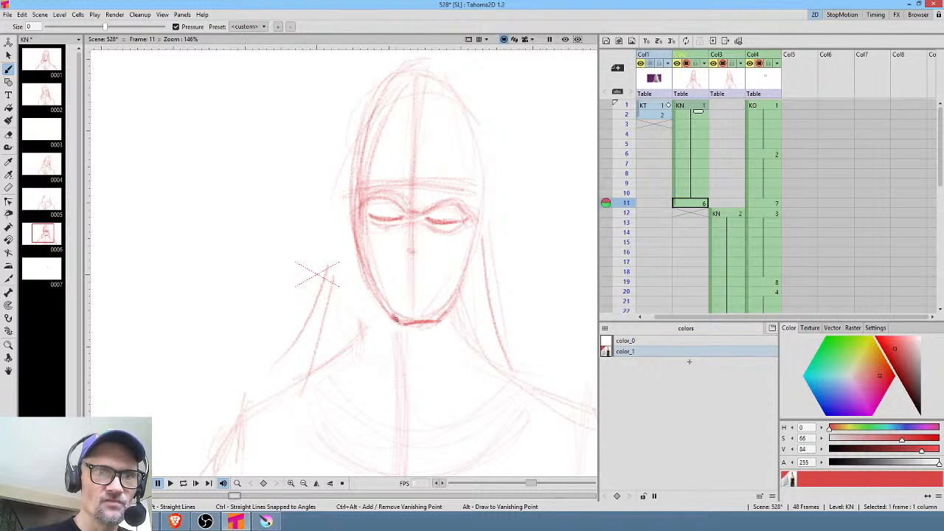
Move the head drawings from Col3 into Col2 starting at frame 12, and shift the eye column into the emptied Col3.
key("period")
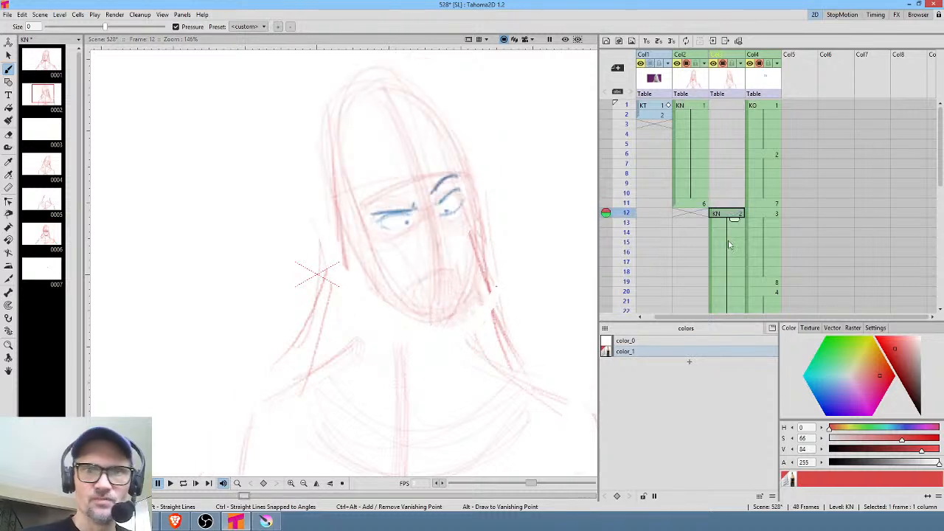
scroll(762, 243, "down", 3)
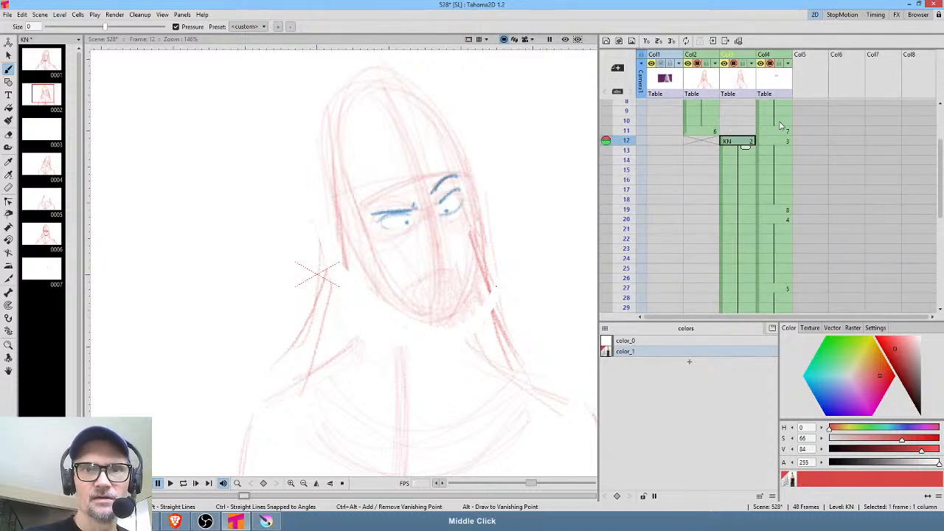
right_click(721, 238)
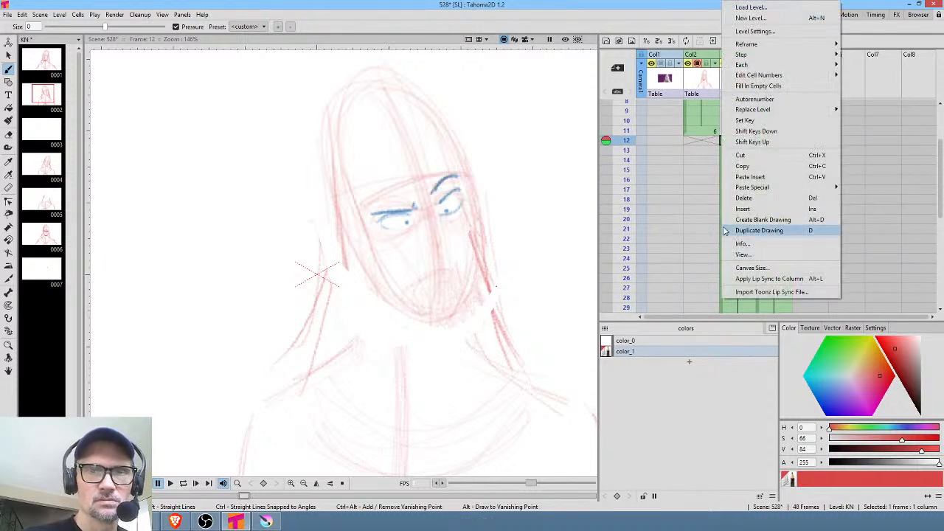
left_click(728, 230)
left_click_drag(723, 245, 710, 242)
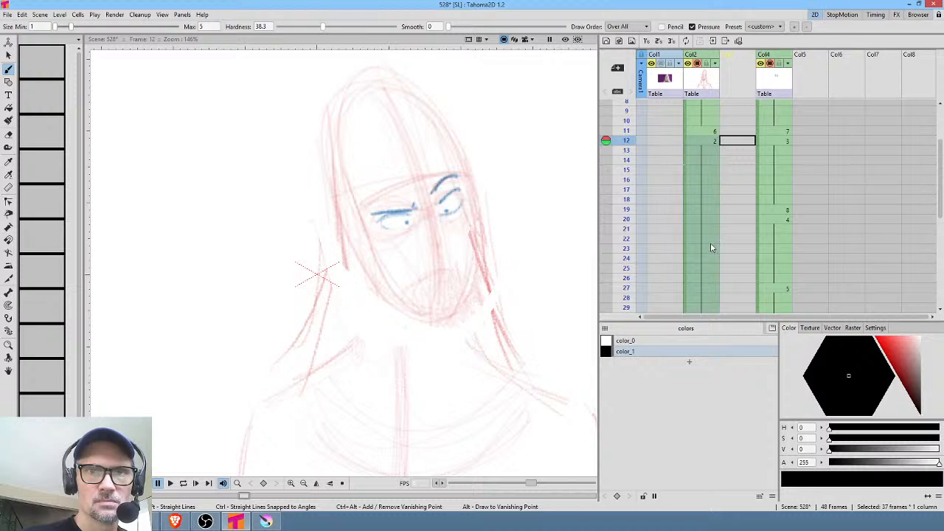
left_click_drag(776, 57, 738, 56)
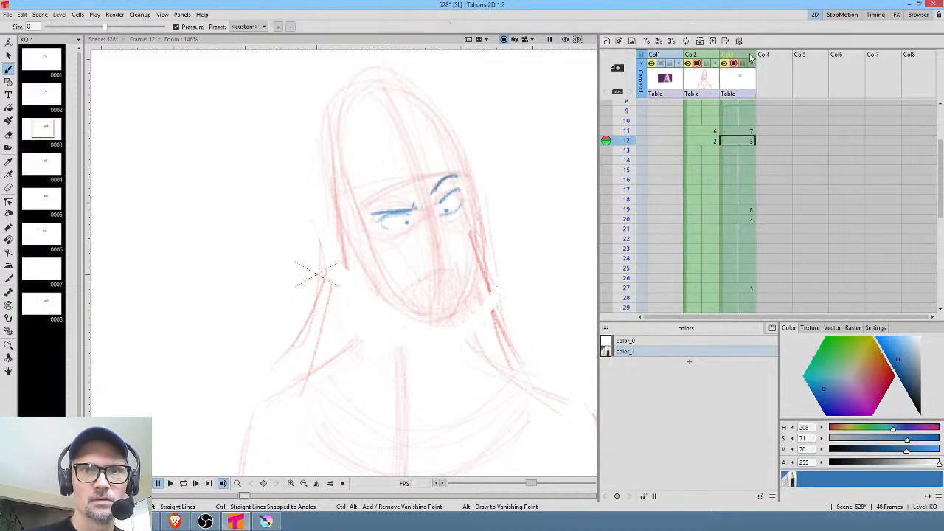
Sketch a short chin line, jaw side and cheekbone line on the tilted head of drawing 2 at frame 12.
left_click(713, 135)
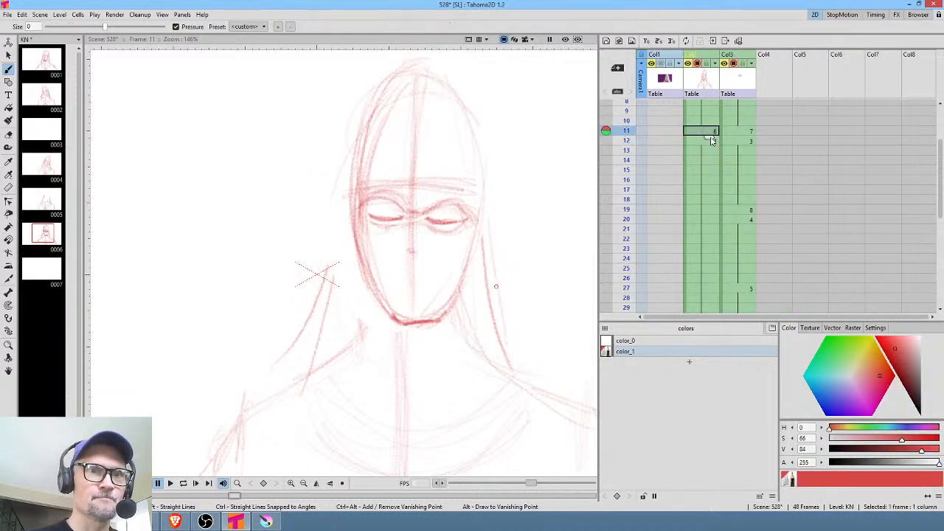
left_click(627, 171)
left_click(701, 141)
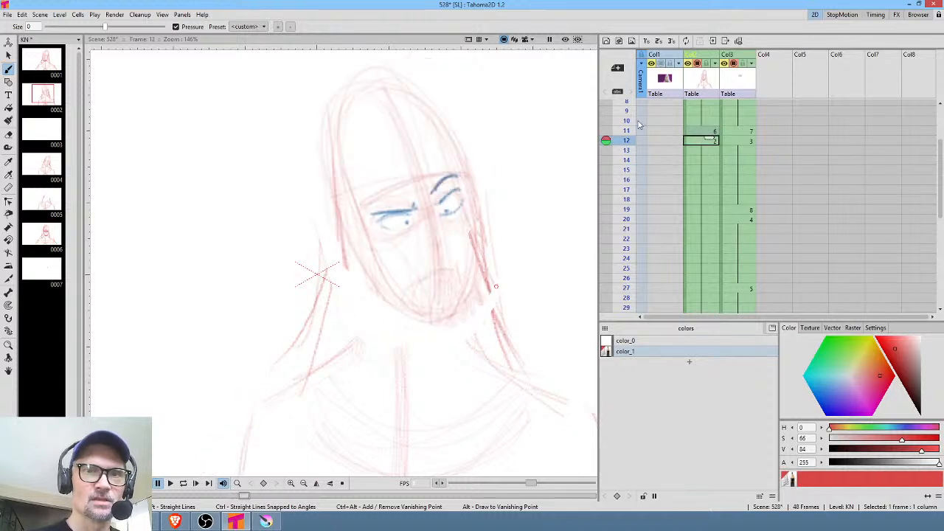
left_click_drag(436, 316, 457, 316)
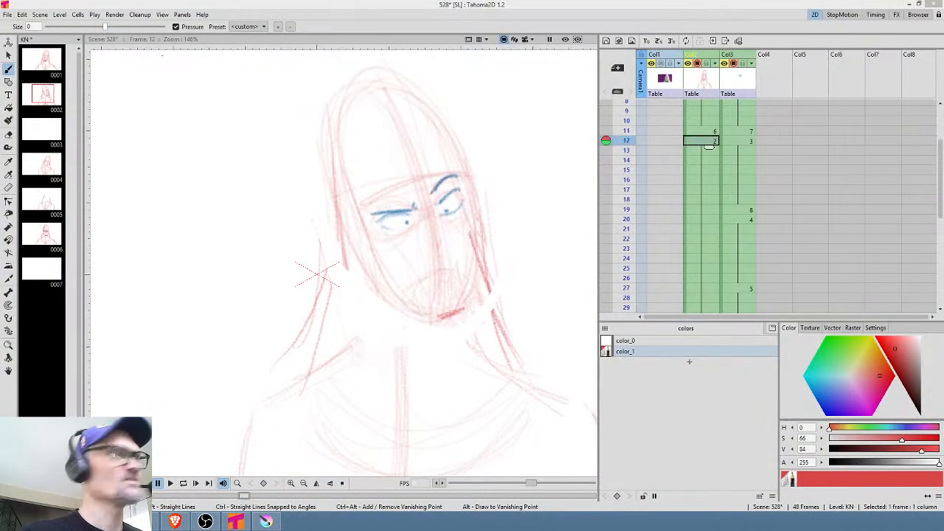
left_click_drag(463, 219, 477, 281)
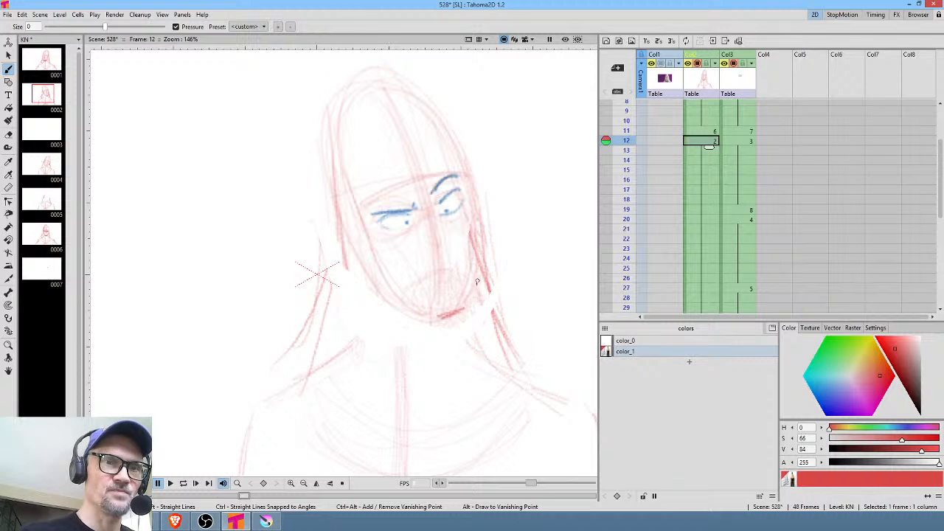
left_click_drag(386, 256, 405, 273)
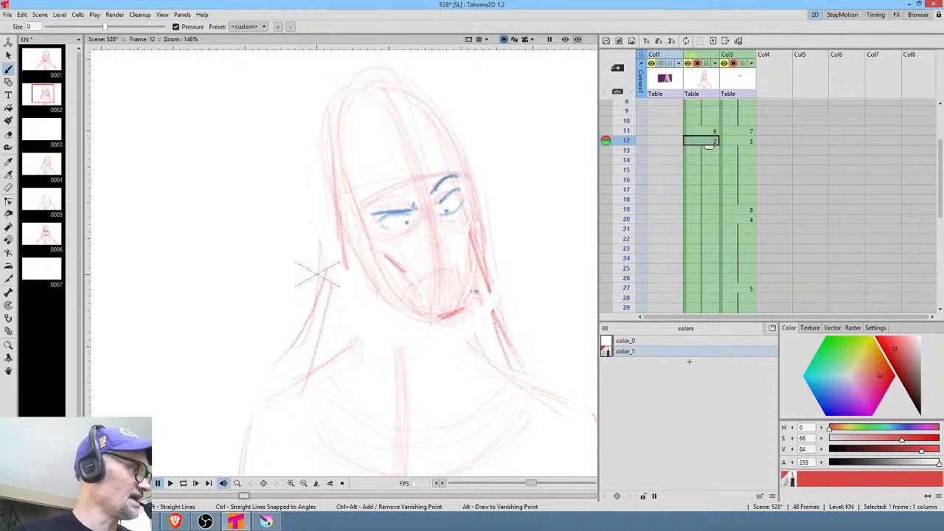
Move the chin area of drawing 2 slightly down, and redraw the jaw lines connecting to it.
key("s")
mouse_move(479, 295)
left_mouse_down()
mouse_move(476, 310)
mouse_move(457, 313)
mouse_move(486, 292)
mouse_move(473, 320)
left_mouse_up()
key("b")
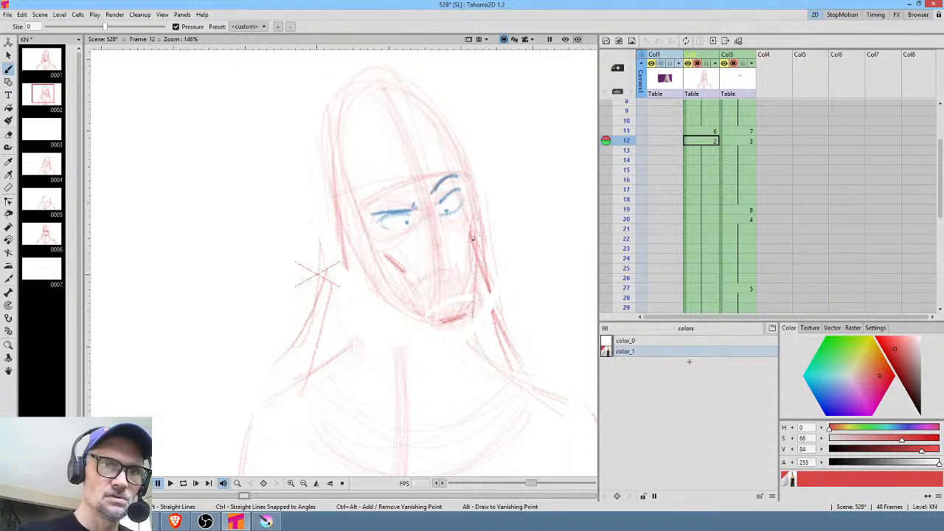
left_click_drag(470, 276, 472, 314)
left_click_drag(383, 266, 414, 314)
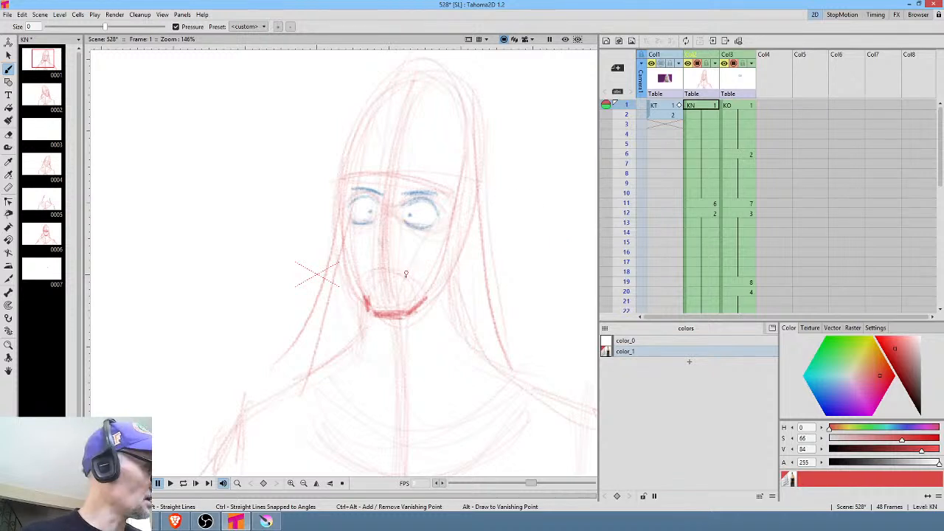
Select the chin and lower jaw of drawing 1 at frame 1, move it down, widen it to about 104% and rotate it about -2.85°.
key("s")
mouse_move(425, 285)
left_mouse_down()
mouse_move(381, 287)
mouse_move(432, 287)
mouse_move(403, 318)
mouse_move(435, 316)
mouse_move(363, 304)
mouse_move(432, 323)
mouse_move(449, 302)
mouse_move(444, 317)
mouse_move(407, 321)
left_mouse_up()
left_click(442, 343)
right_click(409, 324)
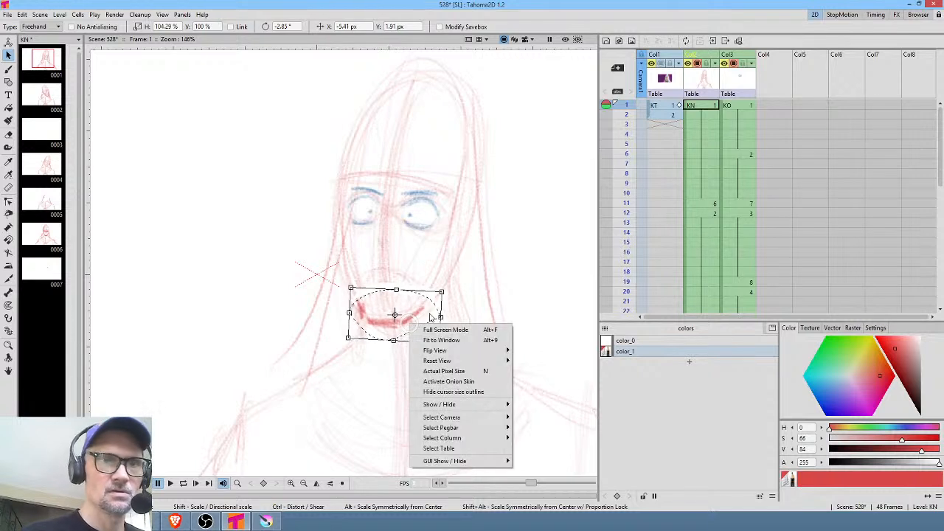
left_click(716, 158)
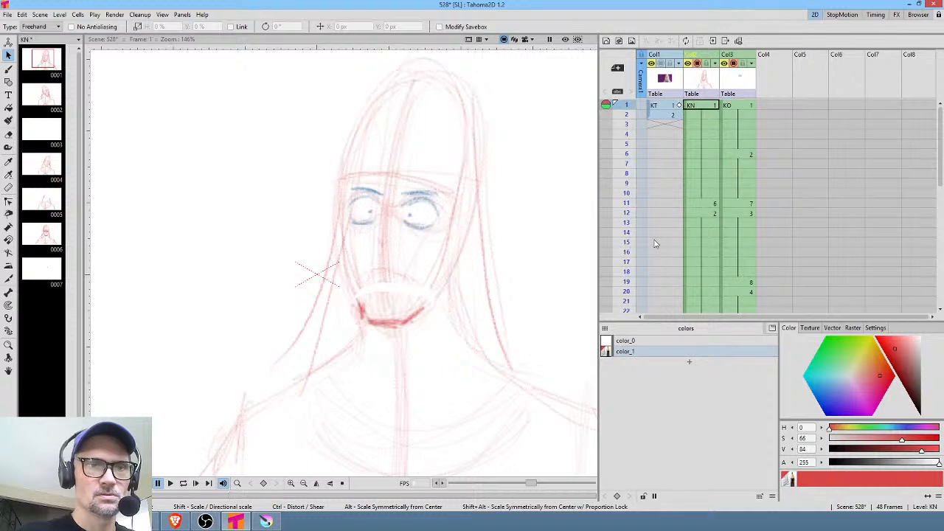
Lower the chin line of drawing 6 at frame 11, rotate it about -2.3°, and flip through the neighbouring drawings to compare.
key("period")
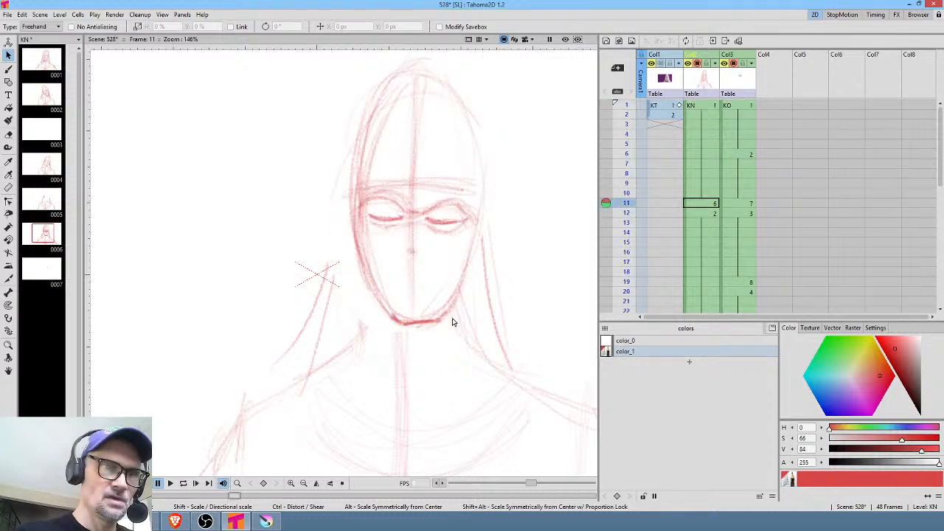
mouse_move(450, 317)
left_mouse_down()
mouse_move(426, 315)
mouse_move(447, 321)
mouse_move(433, 325)
mouse_move(453, 313)
left_mouse_up()
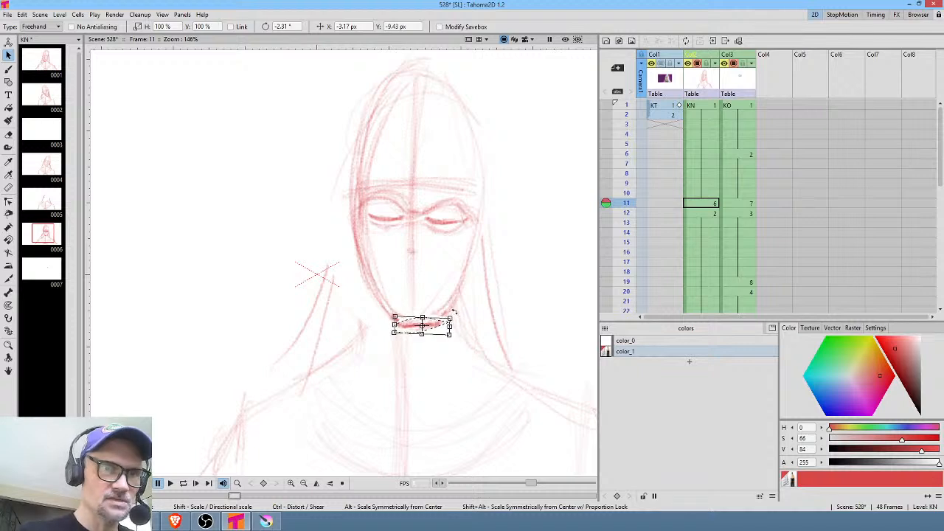
key("comma")
key("period")
key("period")
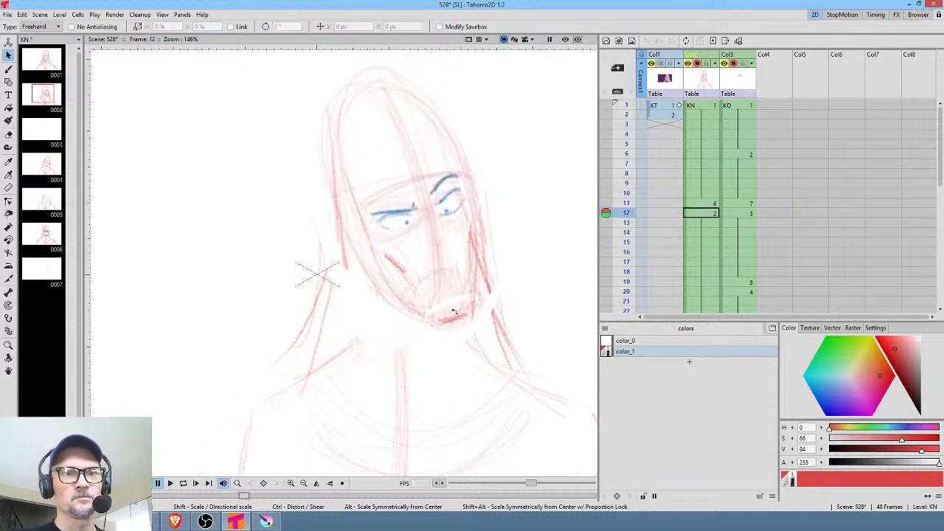
Draw a flat chin, angular jaw lines on both sides and a small nose on drawing 5 at frame 34.
key("shift+period")
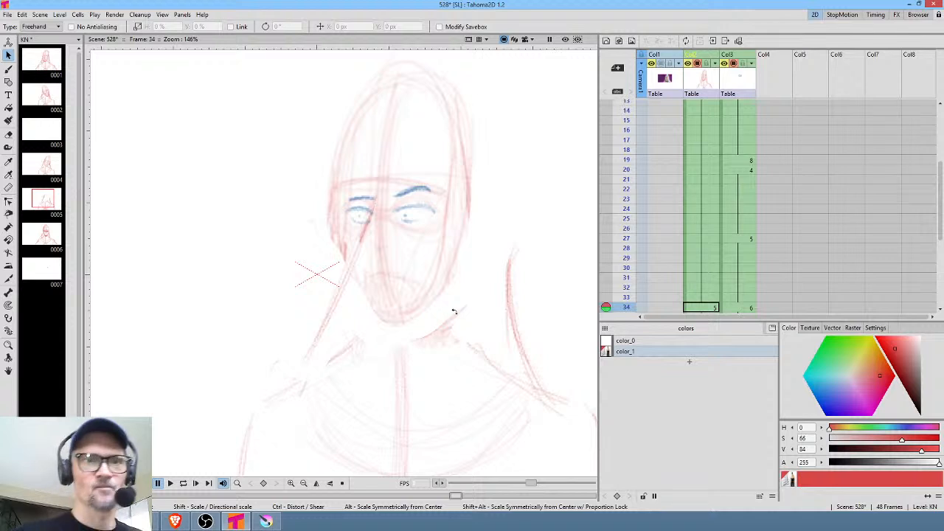
key("b")
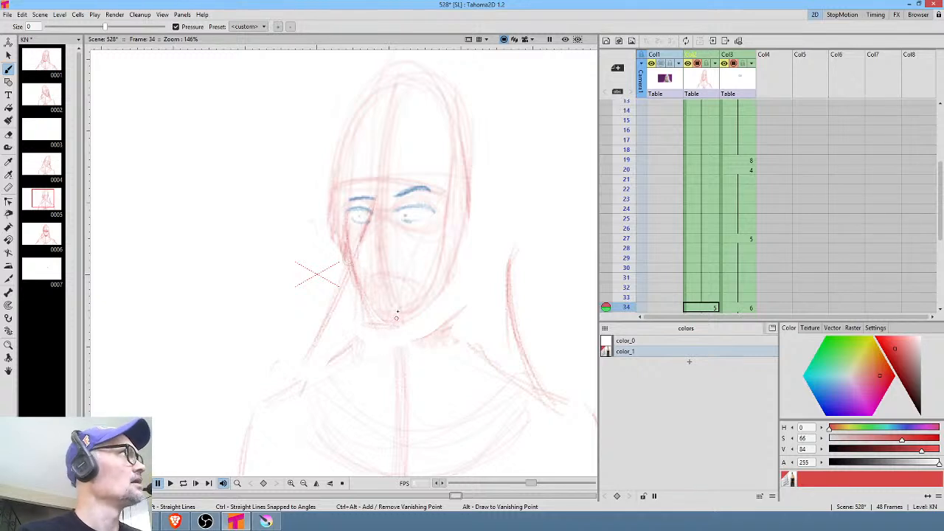
mouse_move(398, 320)
left_mouse_down()
mouse_move(368, 321)
mouse_move(403, 321)
mouse_move(448, 276)
mouse_move(442, 280)
left_mouse_up()
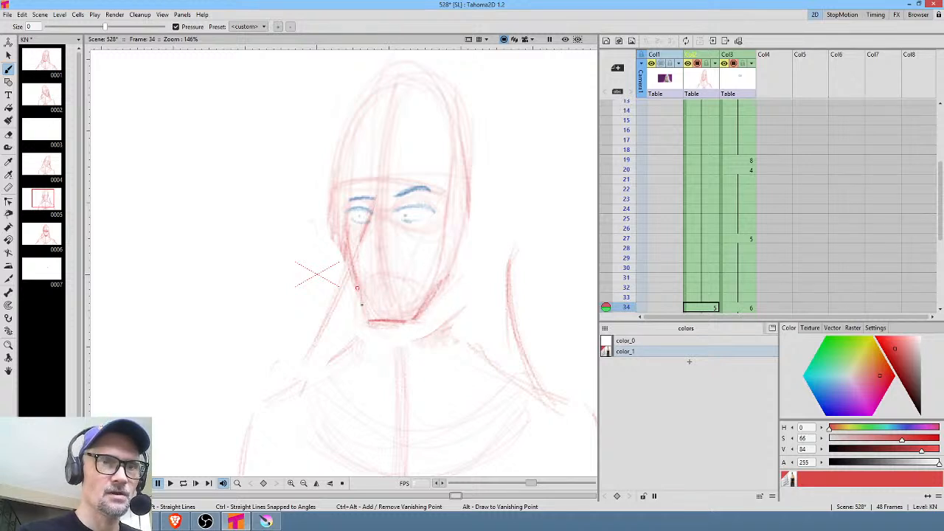
left_click_drag(357, 287, 366, 315)
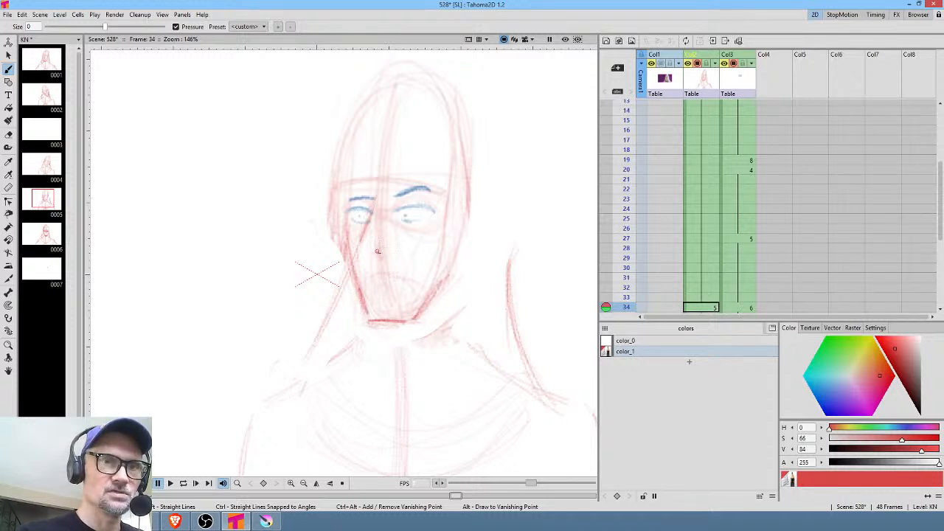
left_click_drag(374, 244, 380, 253)
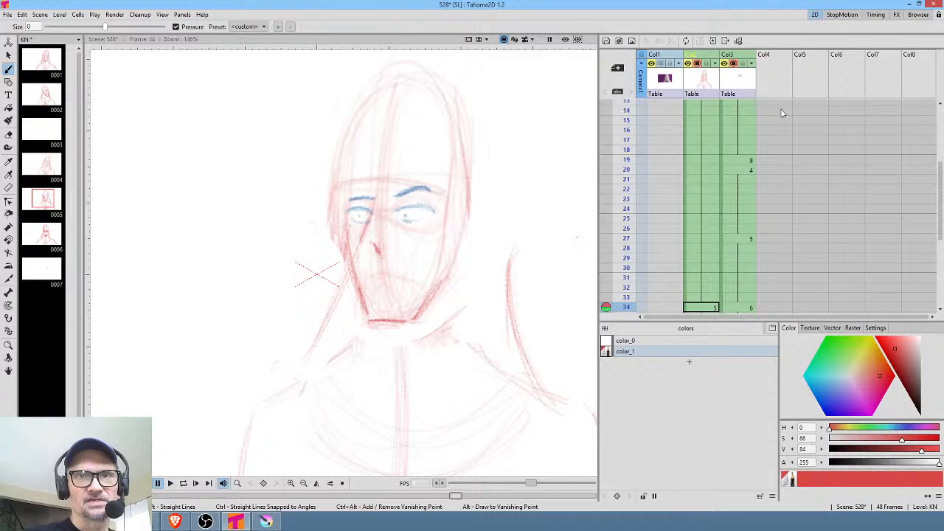
Select the KN and KO drawing columns, Col2 and Col3, and collapse them together into a sub-scene.
left_click(698, 77)
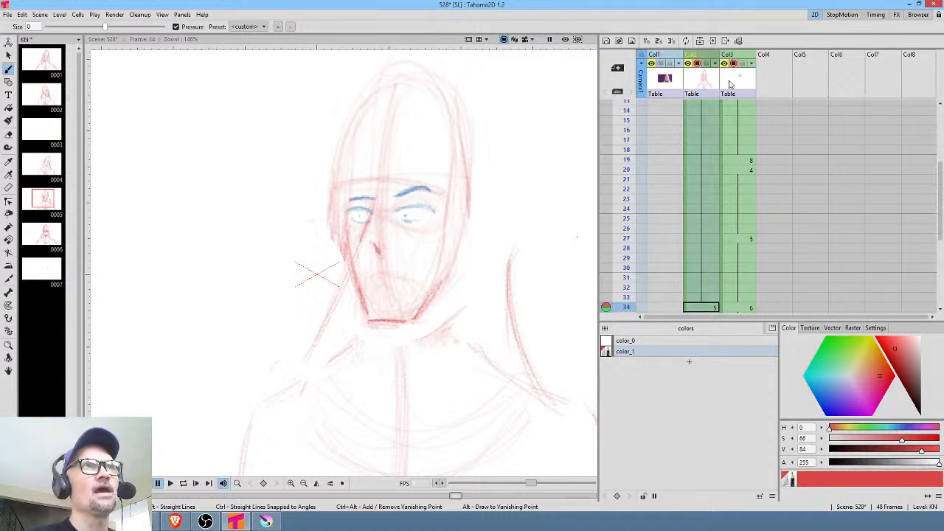
left_click(735, 85)
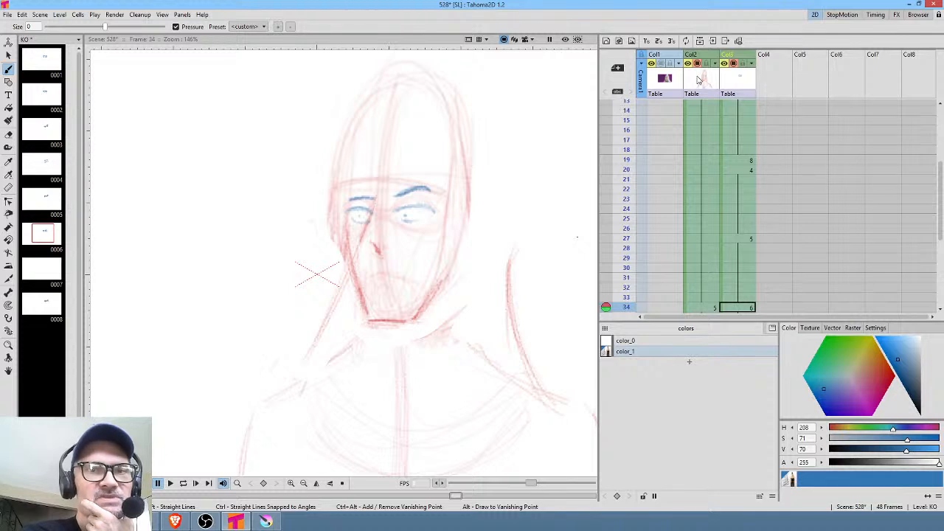
right_click(699, 80)
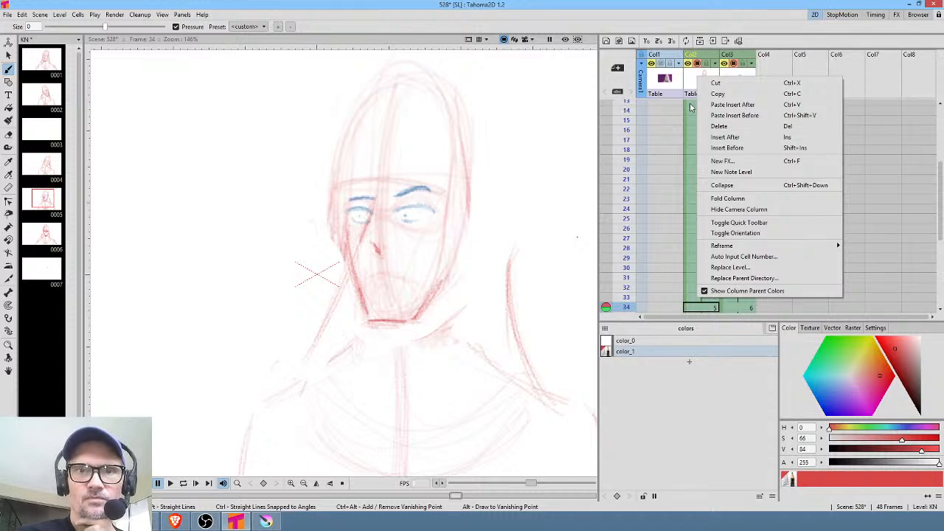
right_click(692, 108)
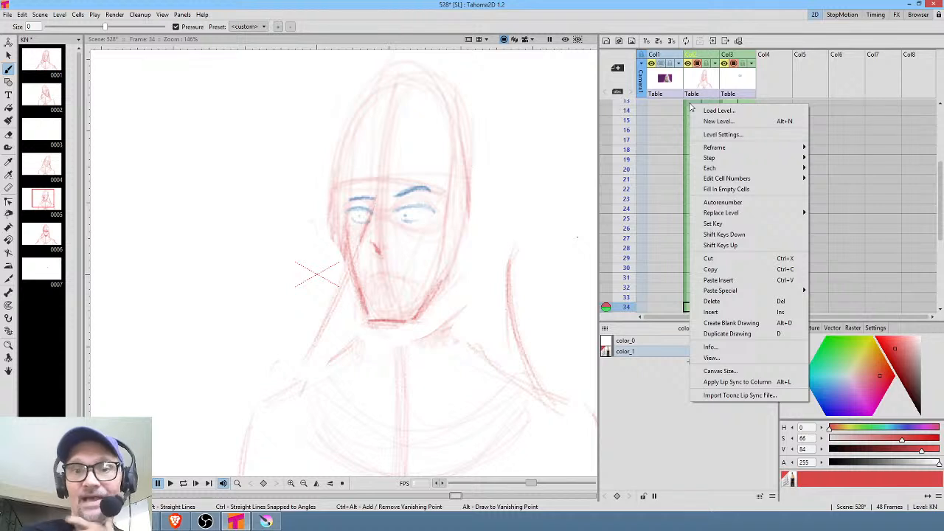
left_click(702, 82)
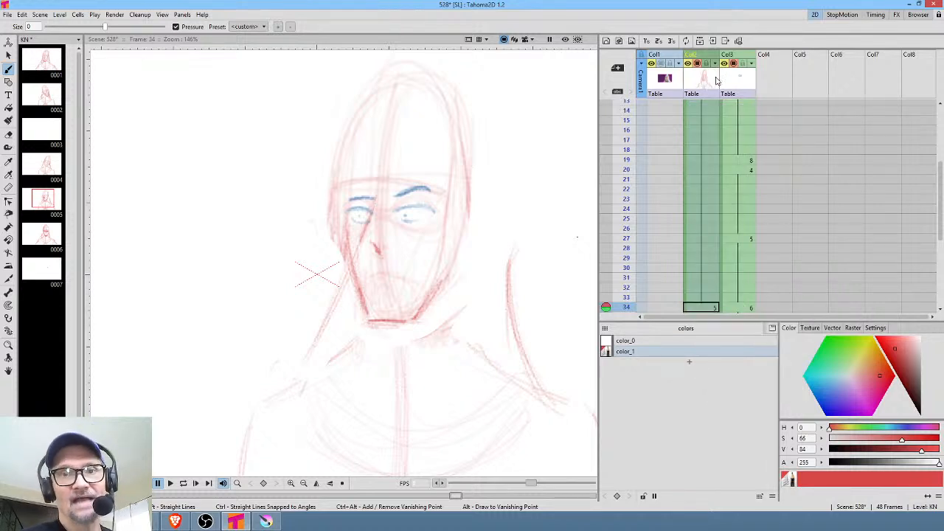
left_click(732, 84, "shift")
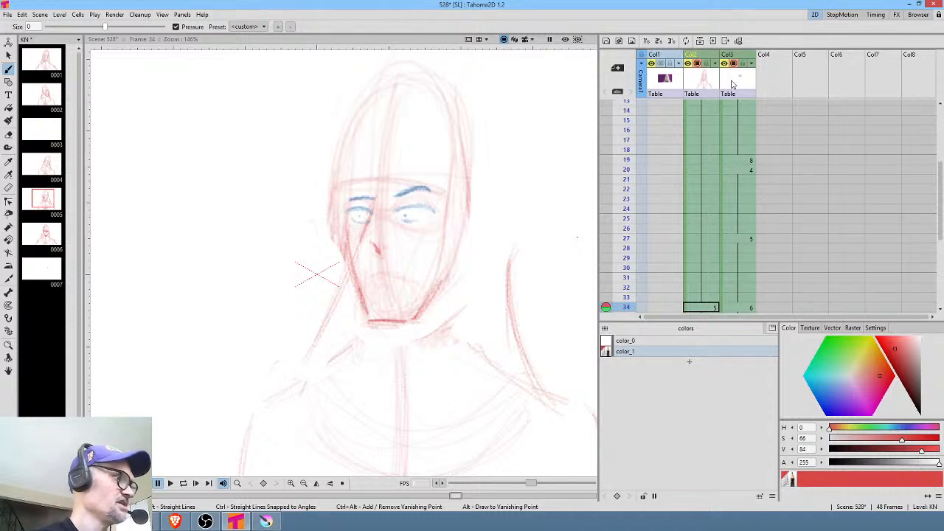
key("Delete")
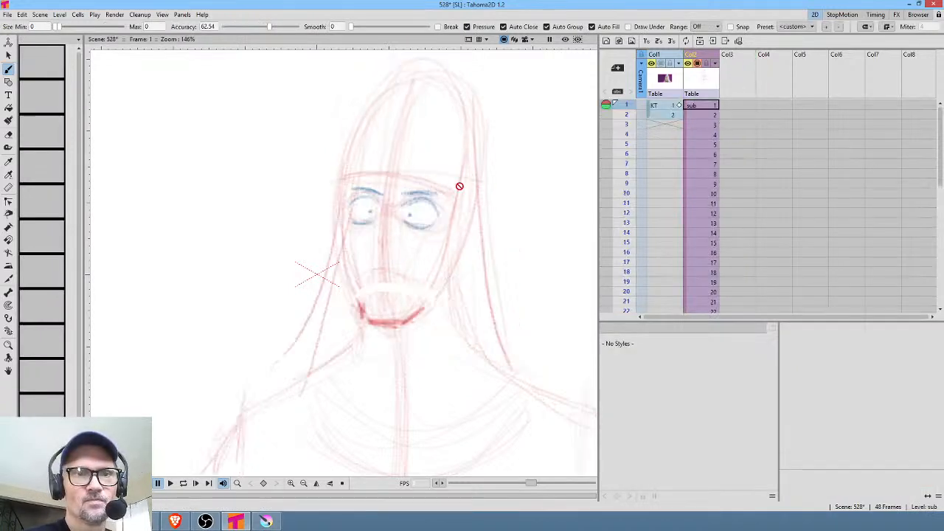
Play the collapsed head-turn animation in a loop, and check the sub-scene's columns before returning to the main scene.
scroll(479, 190, "down", 3)
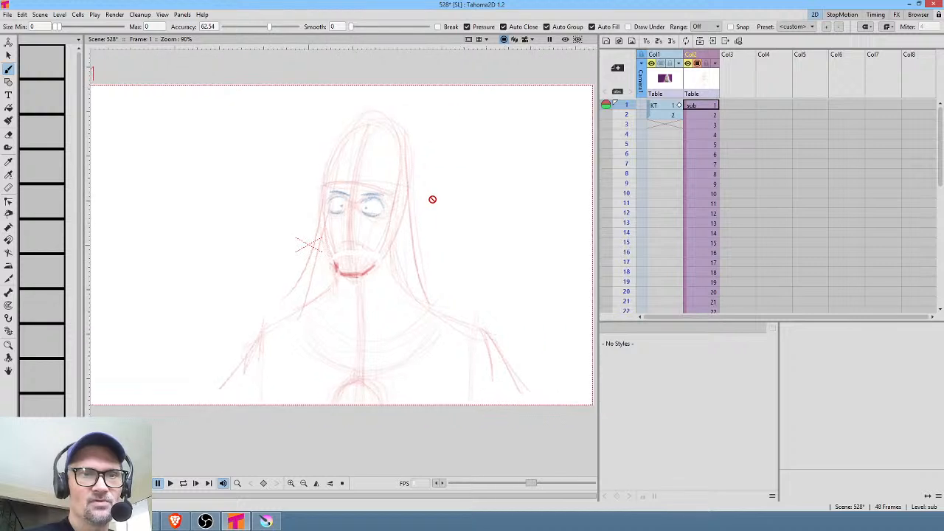
key("l")
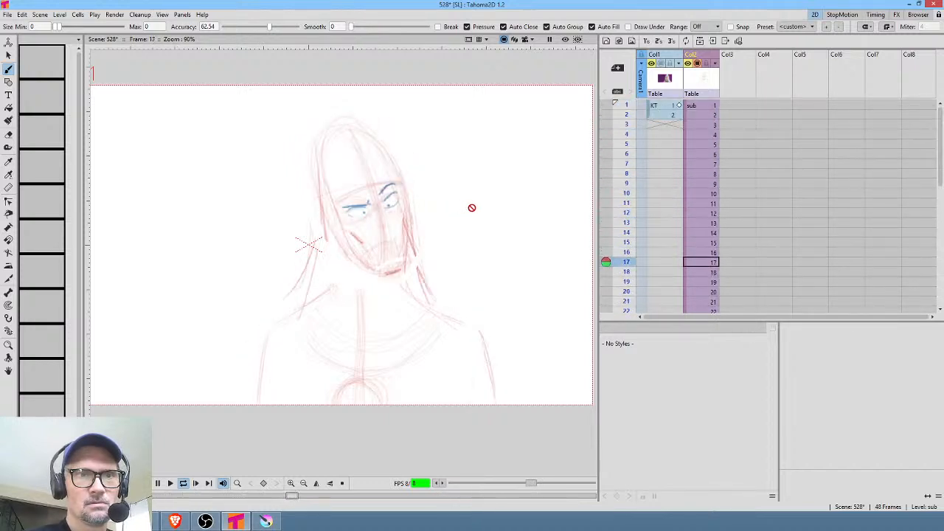
scroll(411, 202, "up", 3)
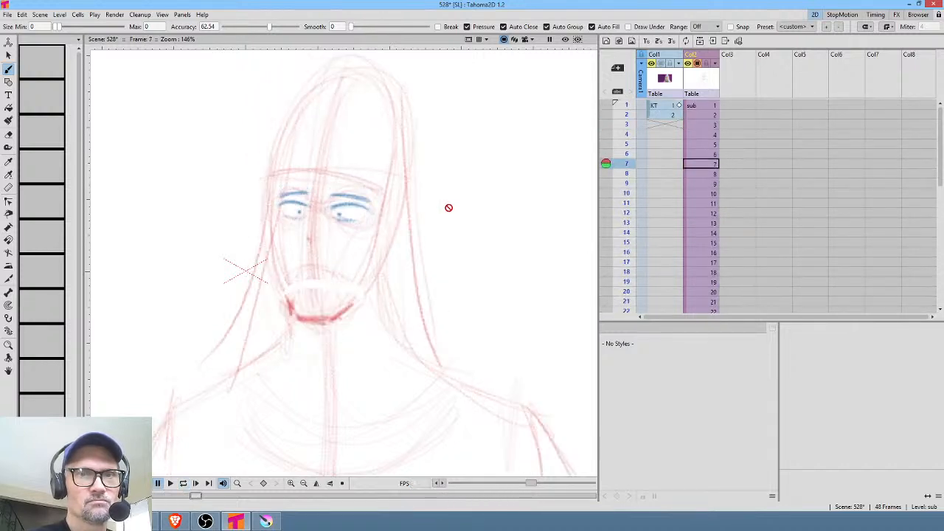
scroll(720, 222, "down", 10)
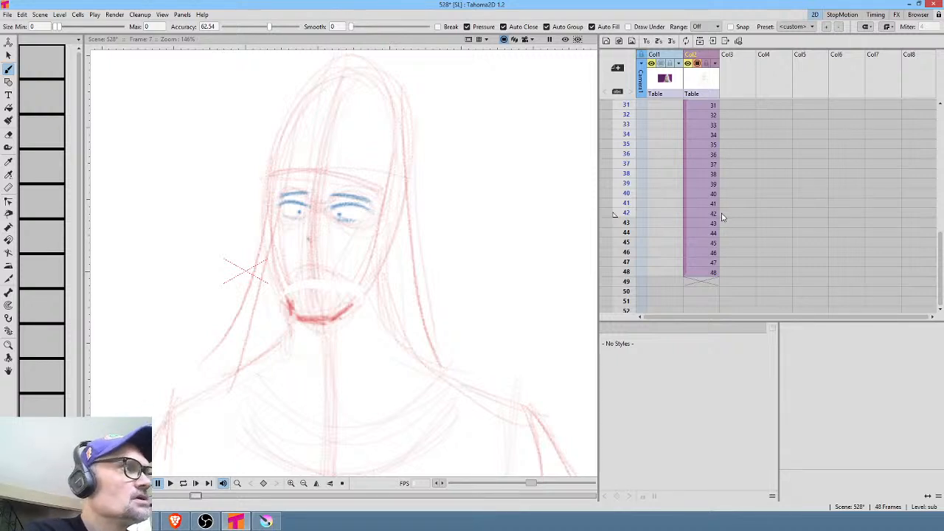
middle_click(454, 179)
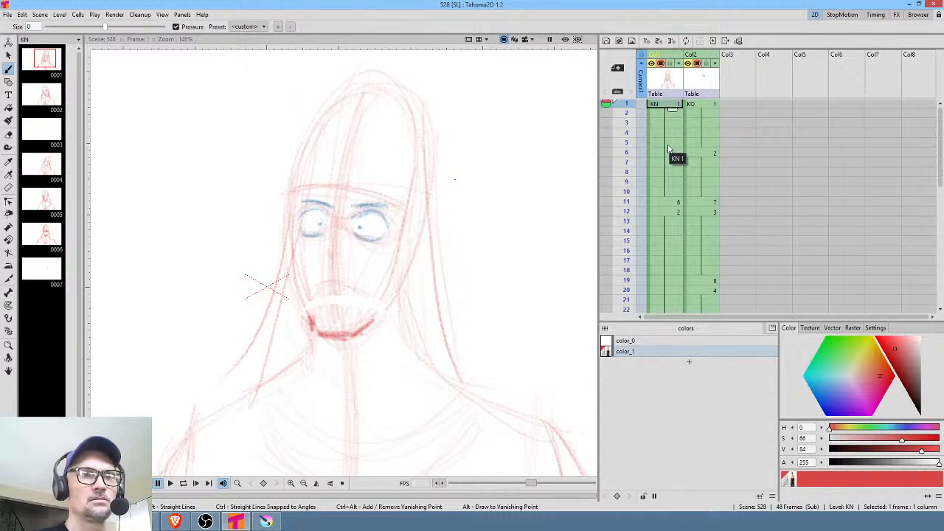
left_click(488, 62)
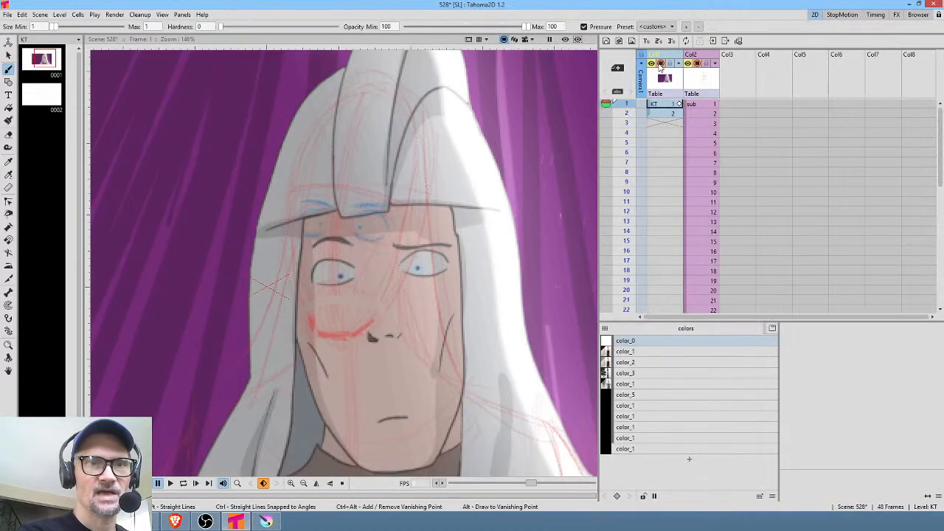
Show the KT reference image, try scaling it to 122.82% globally, and move and rotate it about -10.28° over the sketched head.
left_click(661, 64)
scroll(542, 155, "down", 2)
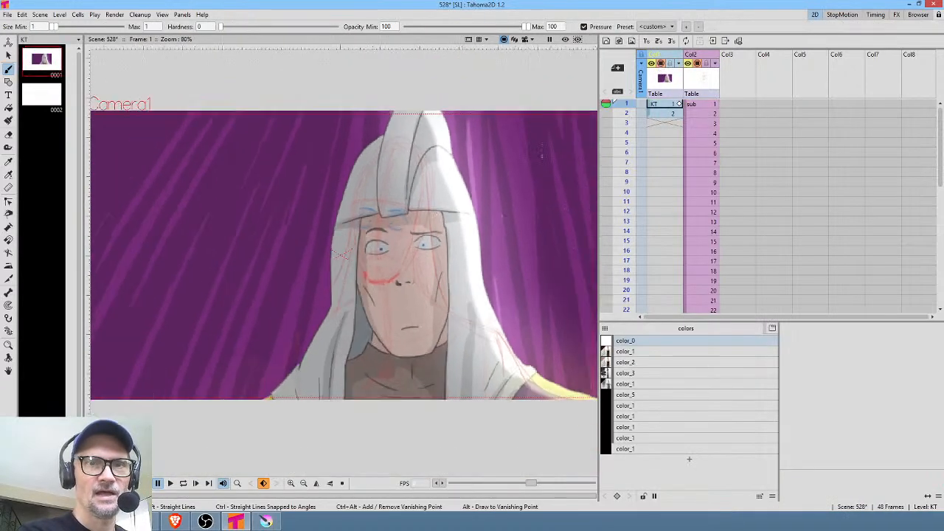
key("a")
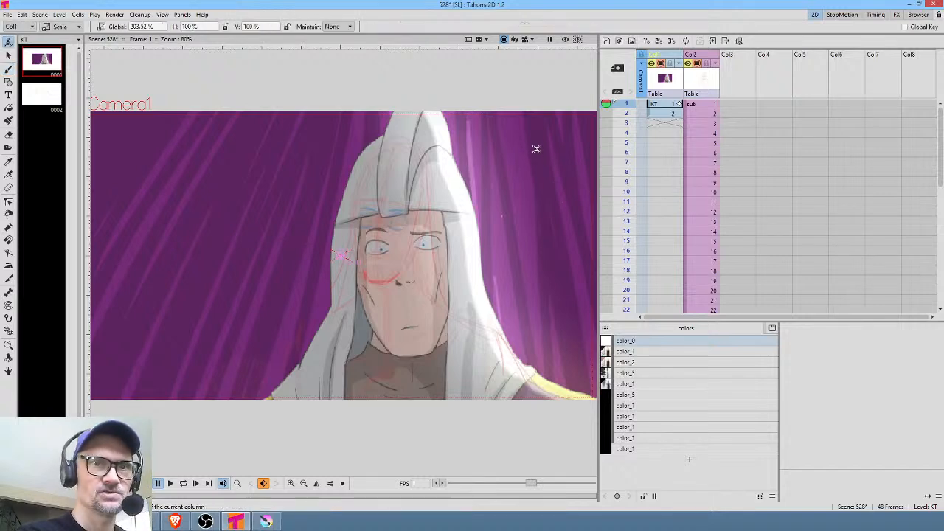
left_click_drag(537, 147, 472, 209)
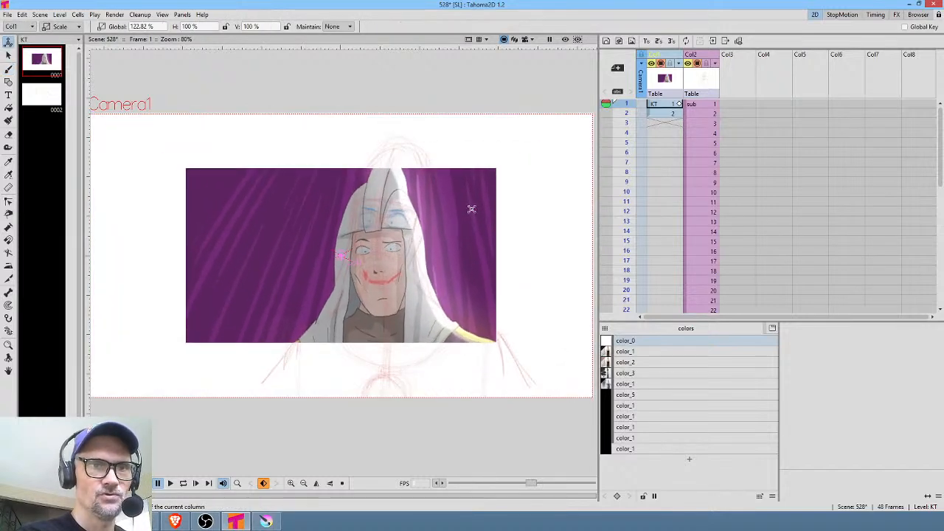
left_click(65, 26)
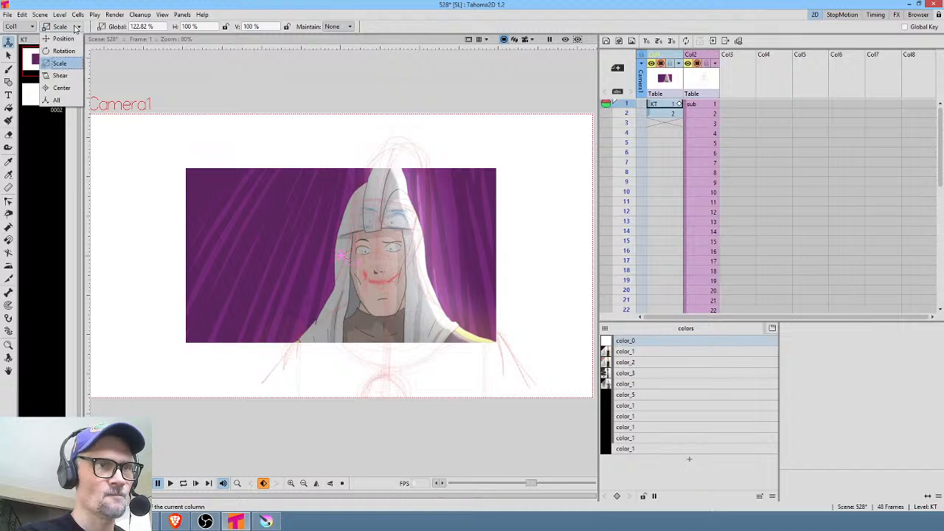
left_click(56, 100)
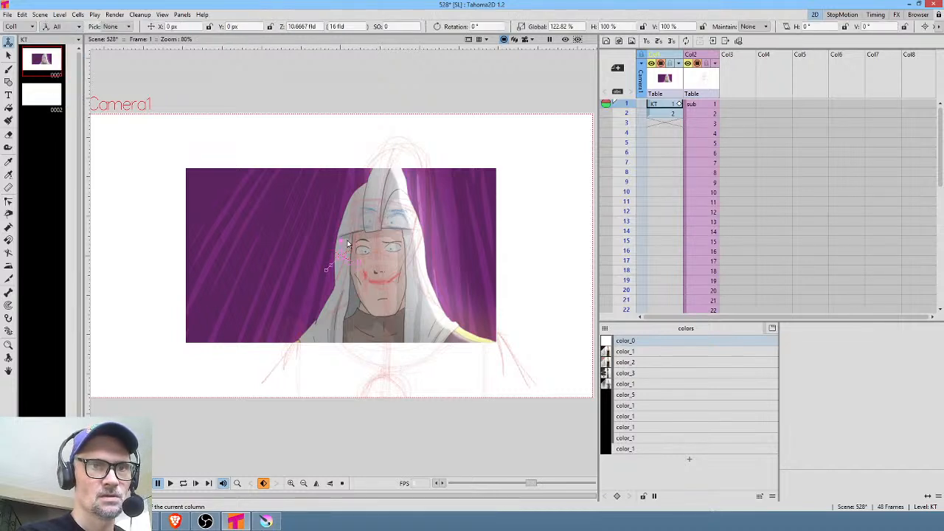
left_click_drag(342, 241, 396, 209)
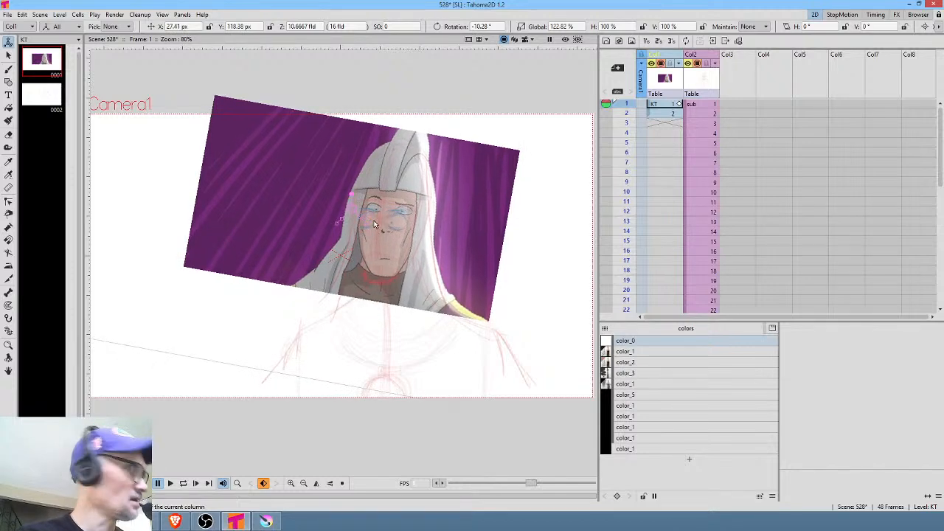
Undo the rotation, move and scaling of the KT reference image, and hide it in the viewer.
key("ctrl+z")
key("ctrl+z")
key("ctrl+z")
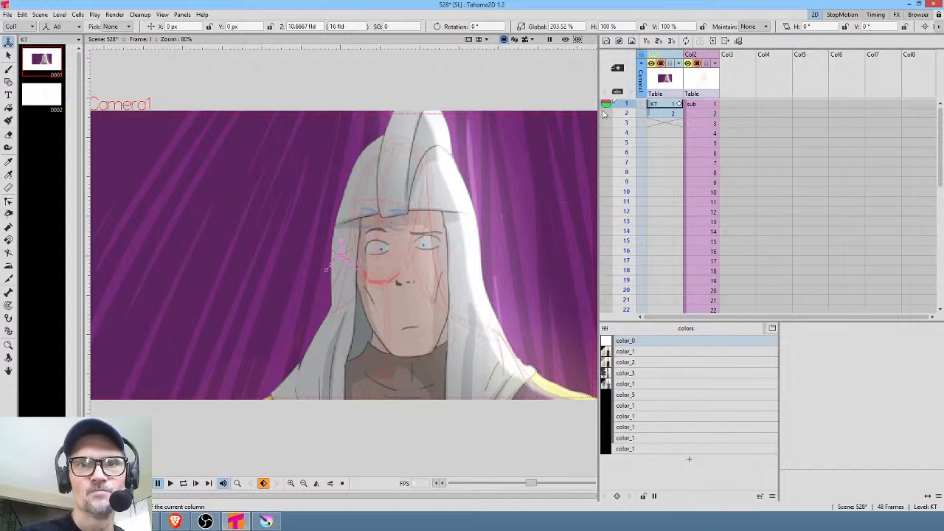
left_click(660, 64)
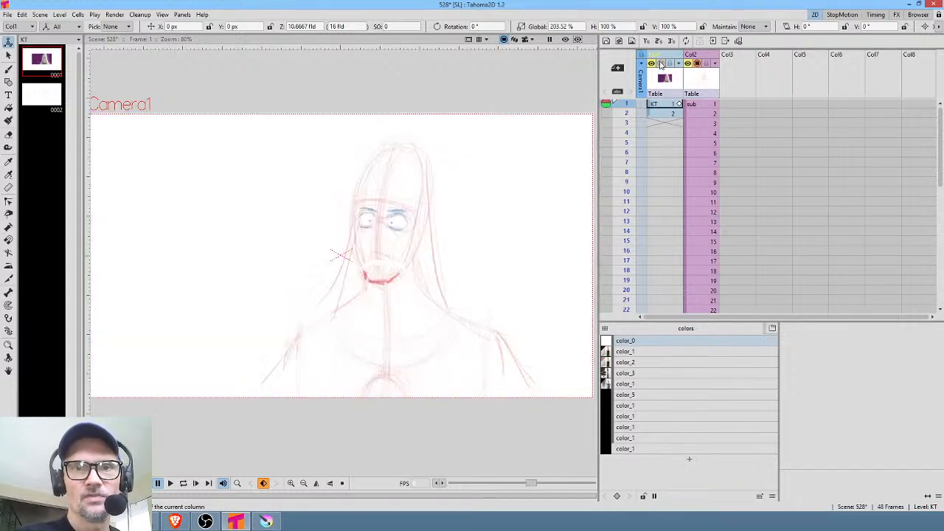
Open the sub-scene and draw the hat's central crest on drawing 1, with curved sides and a short flat base at the brim.
left_click(697, 105)
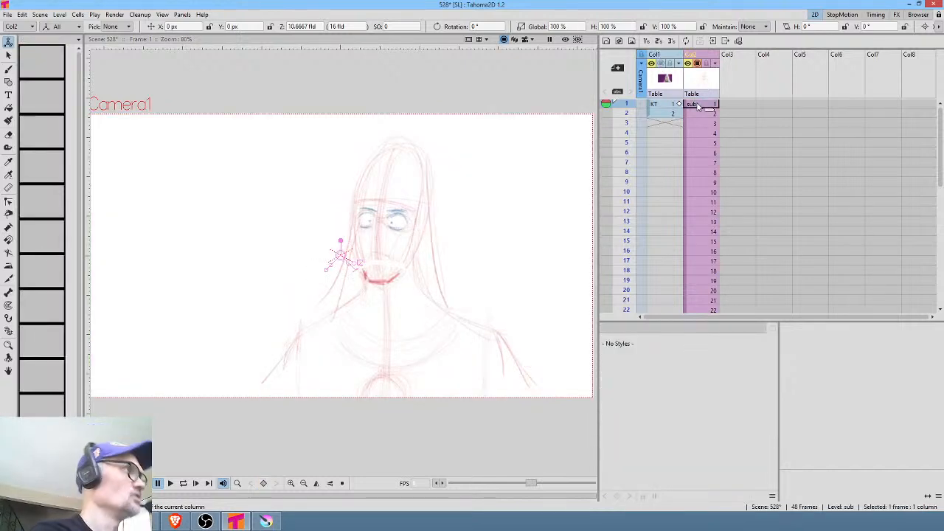
double_click(699, 107)
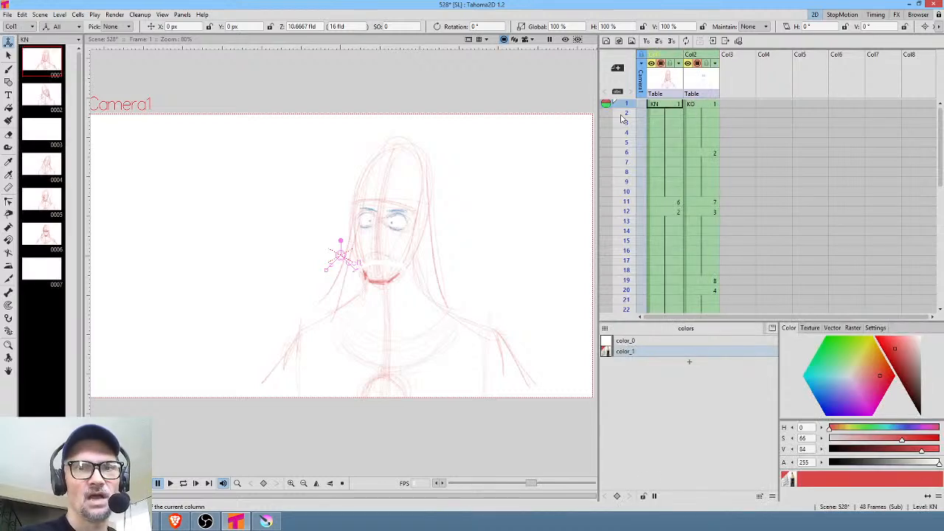
left_click(671, 105)
scroll(402, 157, "up", 4)
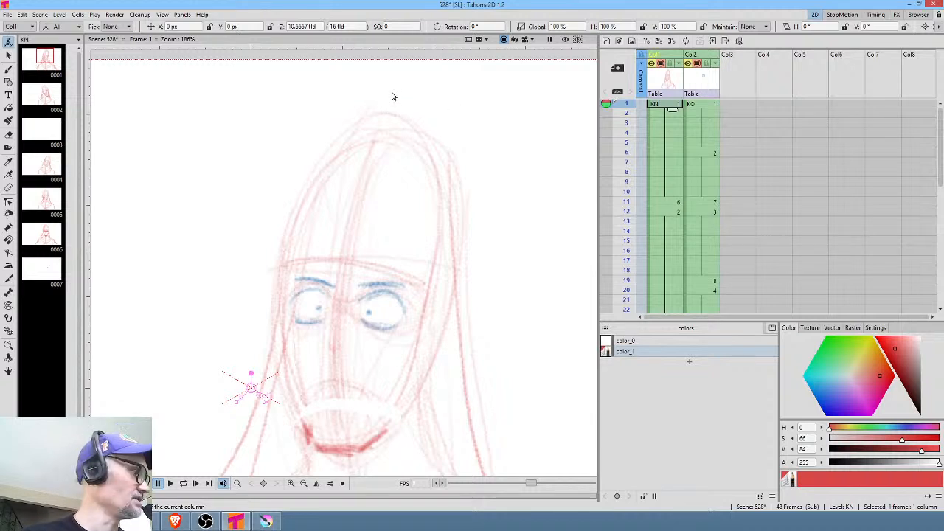
key("b")
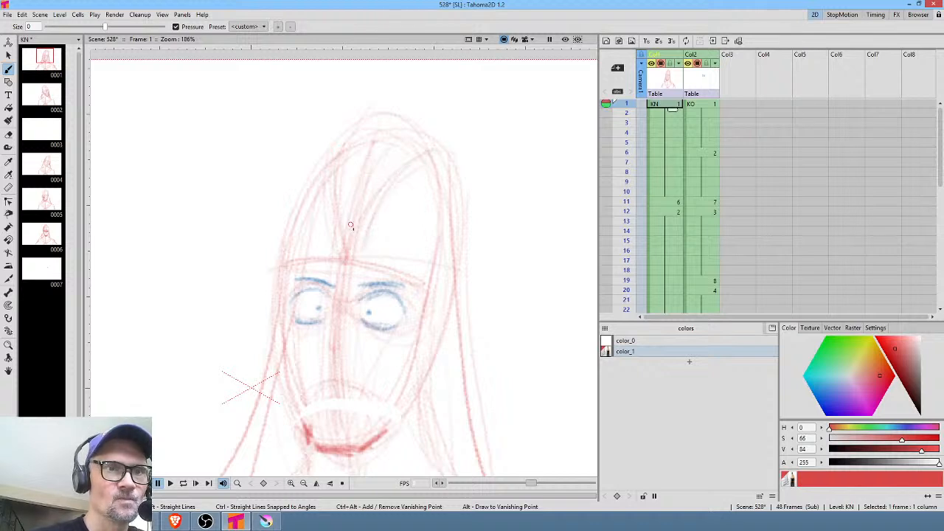
left_click_drag(332, 259, 368, 260)
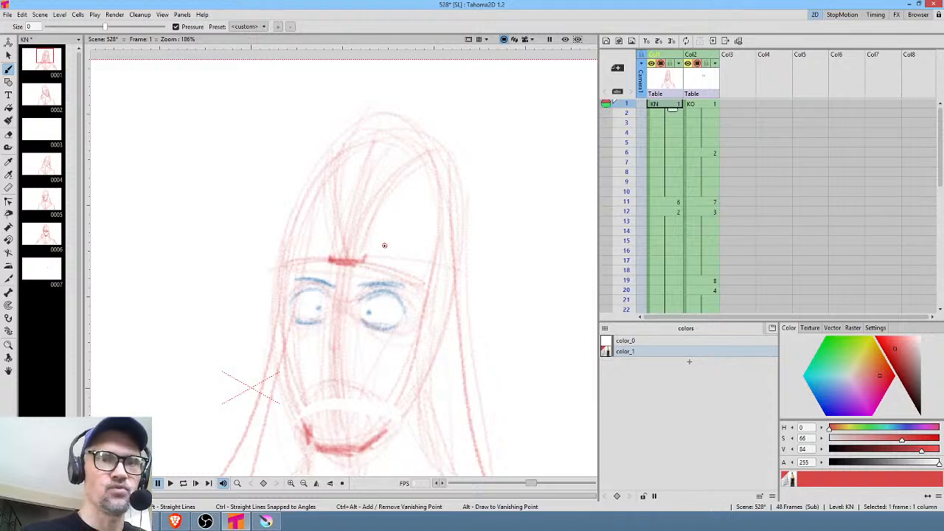
Draw the short flat base of the hat's crest on the brim line of drawing 6 at frame 11.
key(".")
key("comma")
key("period")
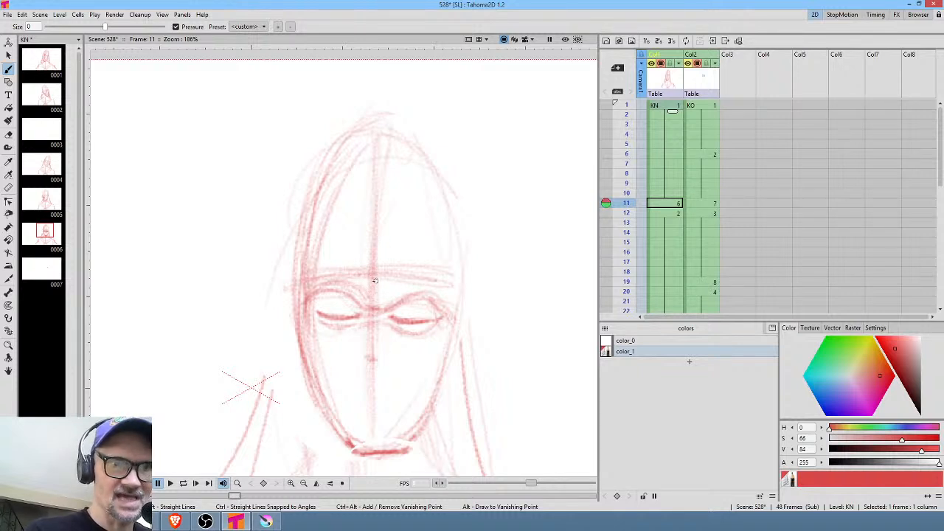
left_click_drag(374, 279, 391, 275)
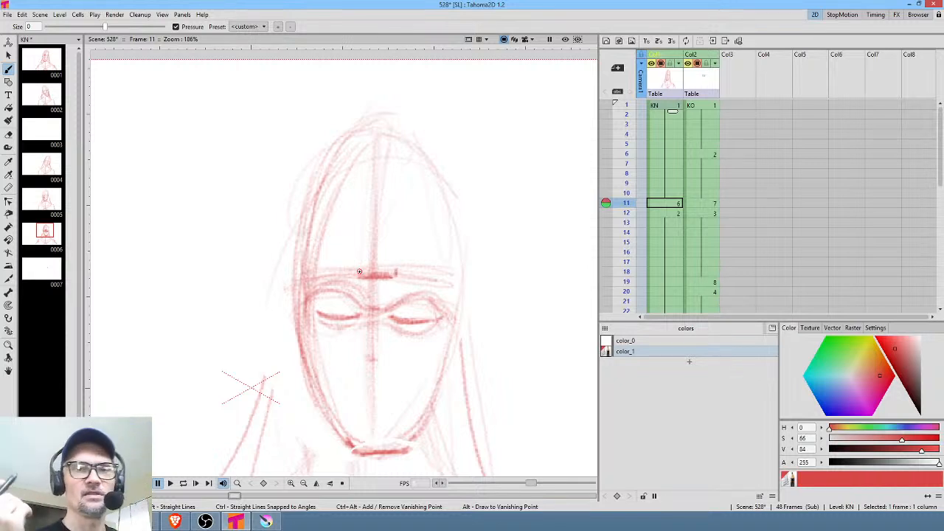
Compare the crest bases on neighbouring drawings and draw a tilted one on the brim of drawing 2 at frame 12.
key("period")
key("period")
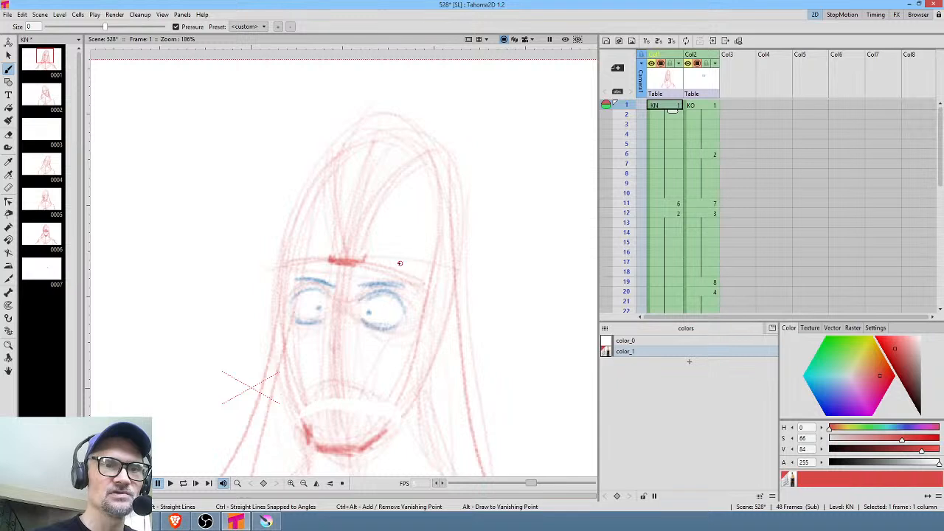
key("comma")
key("period")
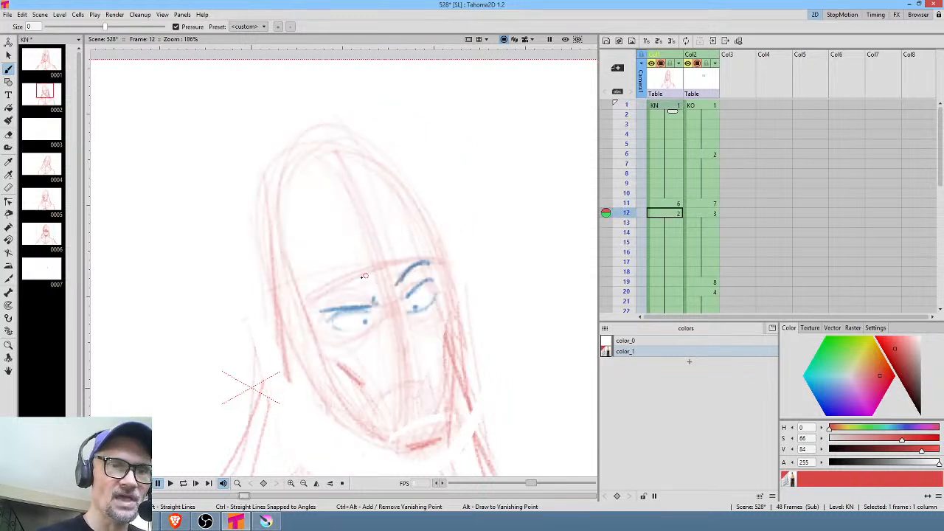
left_click_drag(363, 276, 398, 263)
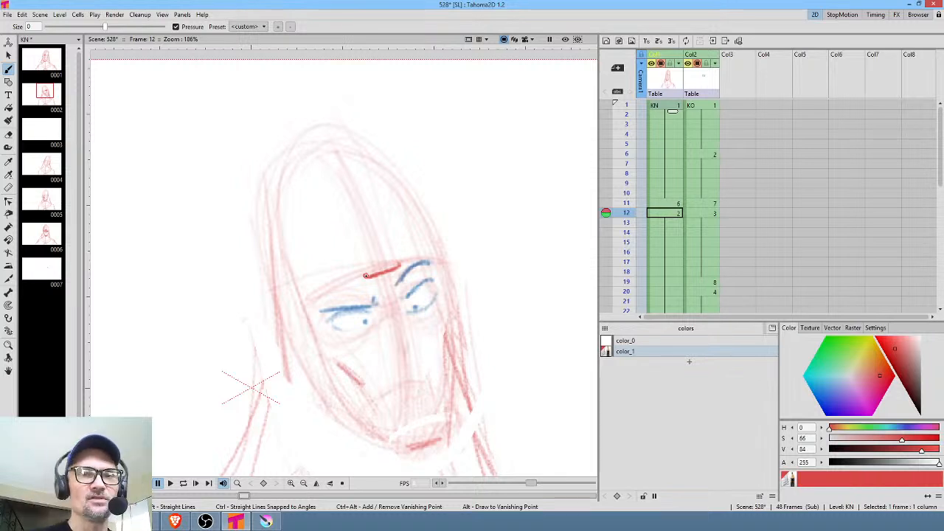
Draw the crest's flat base on drawing 5 at frame 34, compare it with drawing 2, and strengthen the adjoining brim line.
key("period")
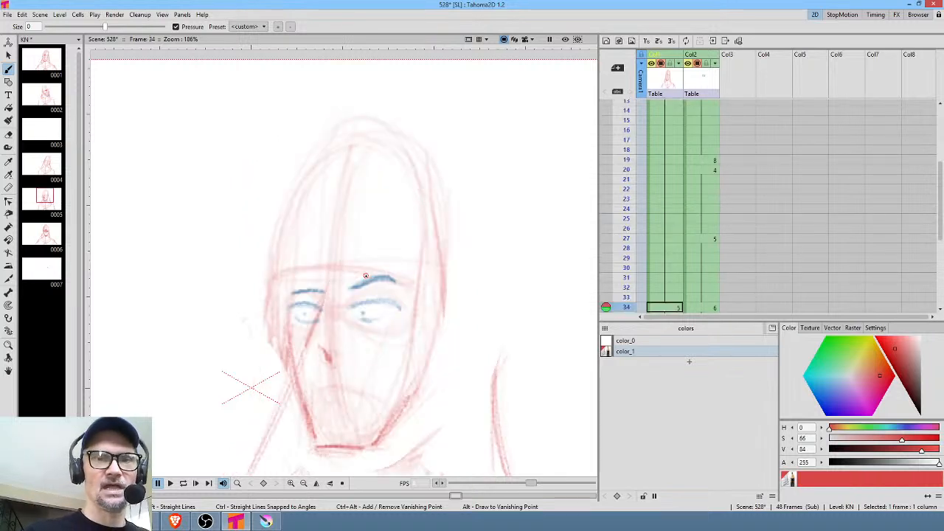
left_click_drag(323, 272, 345, 272)
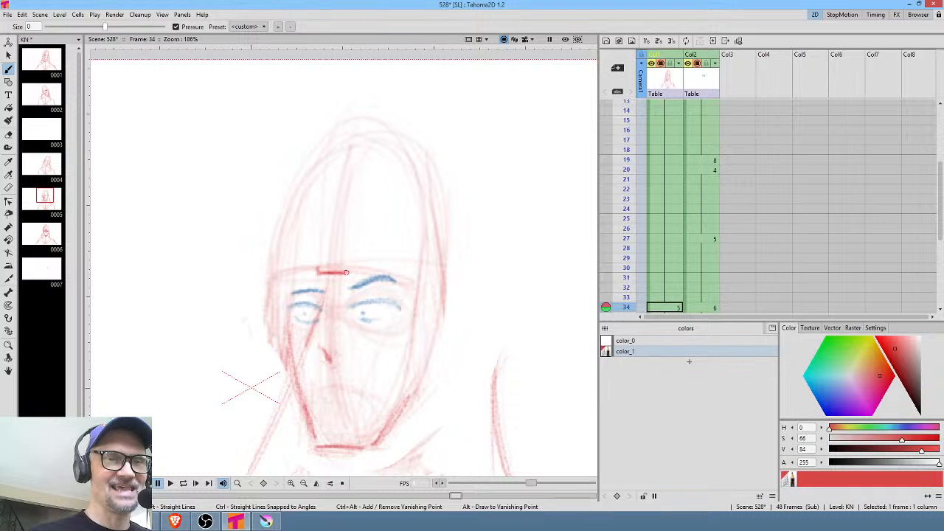
key("comma")
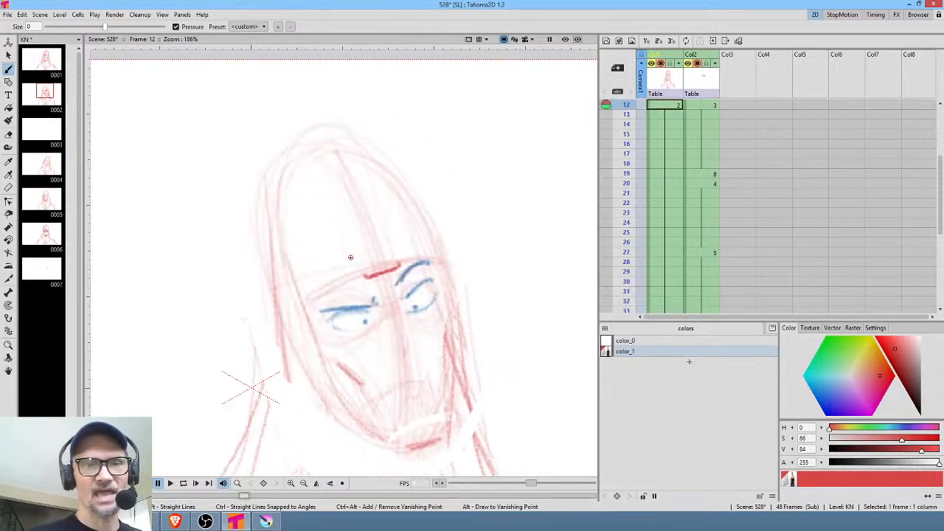
key("period")
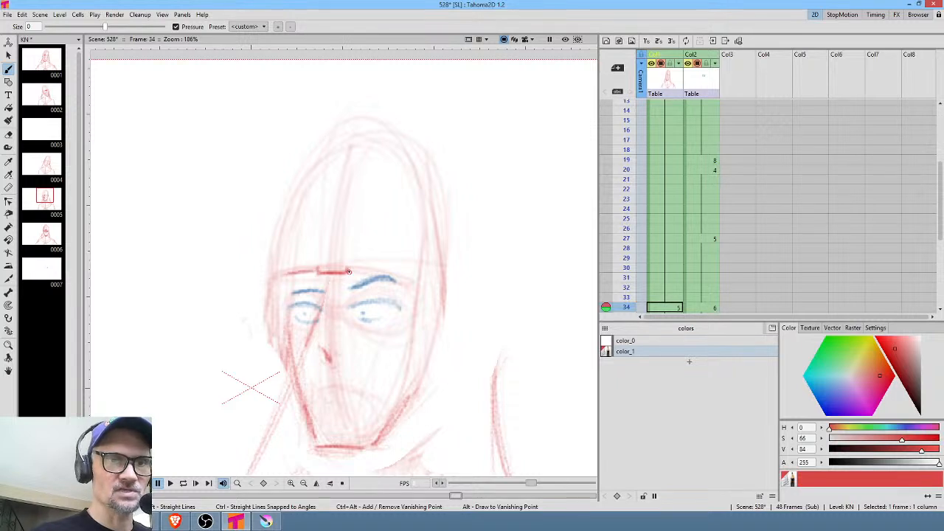
Strengthen the brim line on both sides of the crest base on drawings 5, 2 and 6.
left_click_drag(349, 271, 404, 277)
mouse_move(355, 271)
left_mouse_down()
mouse_move(399, 277)
mouse_move(364, 274)
mouse_move(330, 288)
left_mouse_up()
key("comma")
left_click_drag(400, 263, 425, 259)
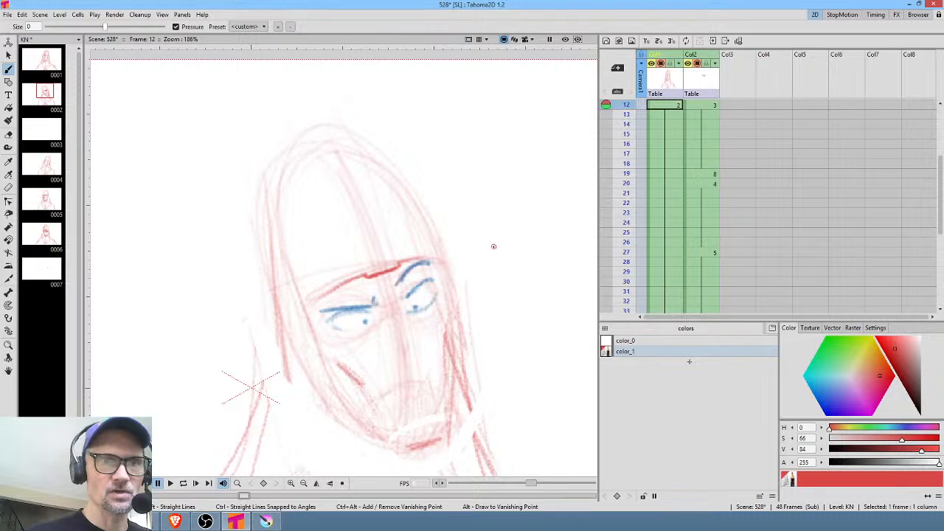
key("comma")
left_click_drag(362, 276, 322, 276)
left_click_drag(399, 274, 443, 276)
key("period")
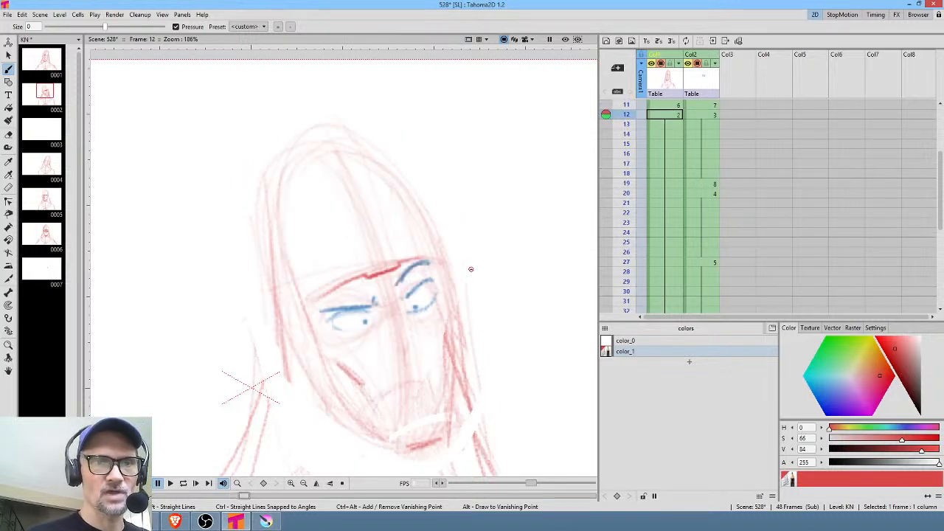
Go back to drawing 1 and define the brim line on both sides of the crest and the side edge of the face opening.
key("alt+comma")
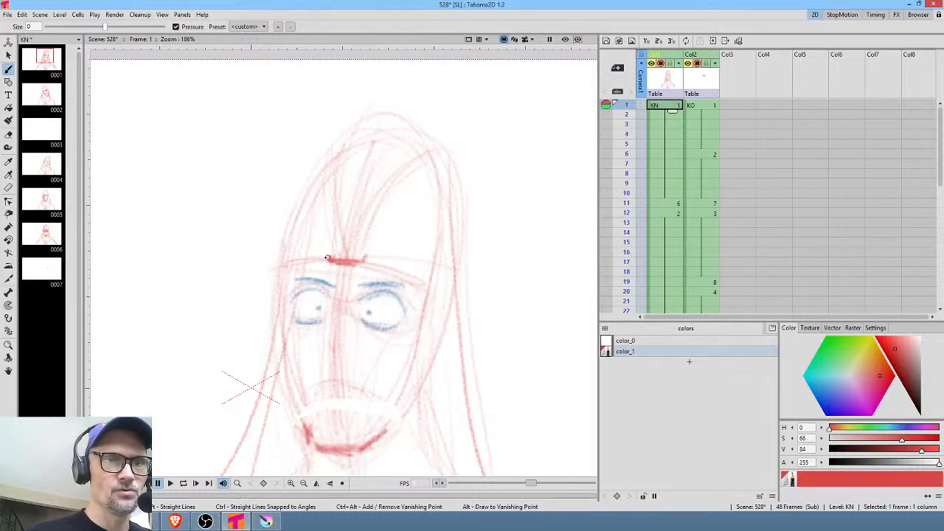
left_click_drag(328, 257, 282, 264)
mouse_move(363, 263)
left_mouse_down()
mouse_move(413, 275)
mouse_move(407, 393)
left_mouse_up()
left_click_drag(424, 283, 409, 391)
Draw the crest's short flat top above the hat on drawing 1 and two curved edges joining it to the brim.
left_click_drag(378, 104, 404, 104)
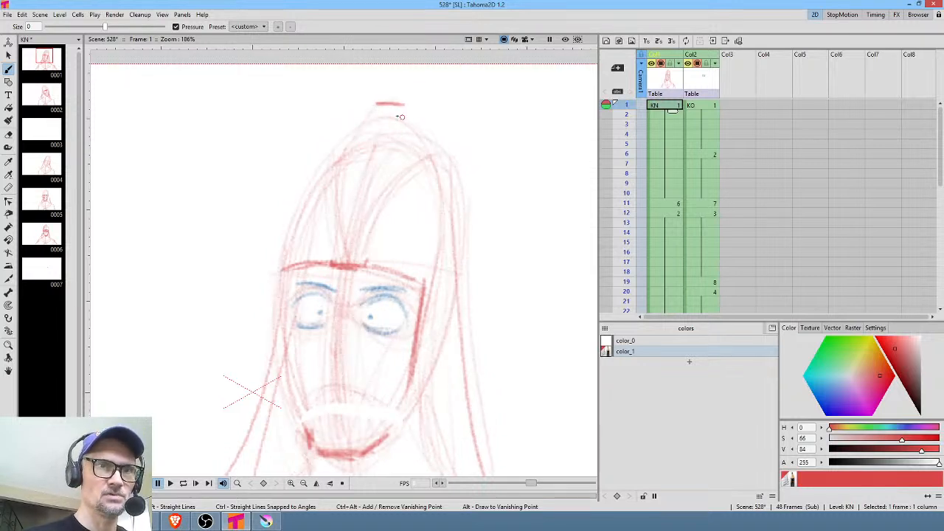
mouse_move(332, 253)
left_mouse_down()
mouse_move(377, 104)
mouse_move(335, 261)
mouse_move(338, 172)
mouse_move(373, 103)
mouse_move(402, 110)
left_mouse_up()
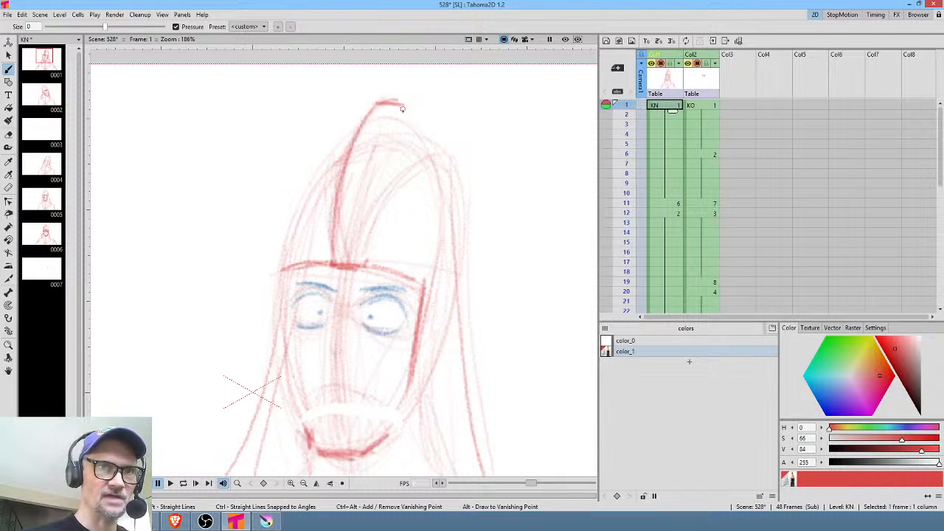
mouse_move(359, 259)
left_mouse_down()
mouse_move(378, 164)
mouse_move(366, 213)
mouse_move(394, 108)
mouse_move(404, 104)
mouse_move(399, 138)
left_mouse_up()
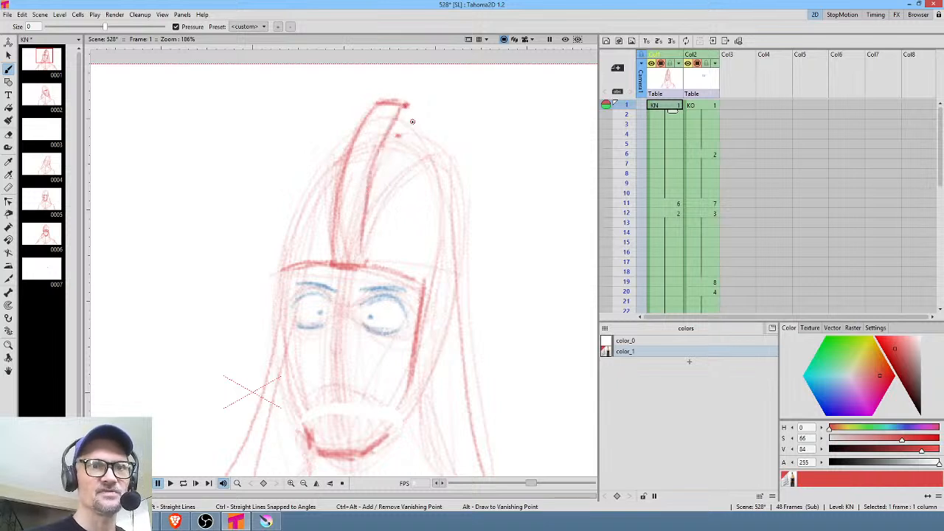
Mark the crest's short flat top above the hat on drawing 6 and a tilted one on drawing 2, comparing neighbouring drawings.
key("period")
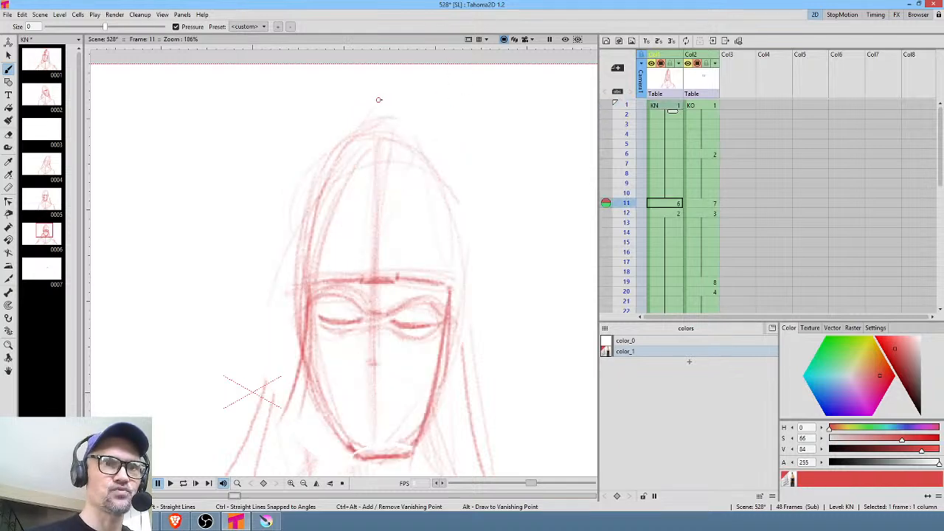
mouse_move(377, 97)
left_mouse_down()
mouse_move(386, 96)
mouse_move(377, 97)
left_mouse_up()
key("comma")
key("period")
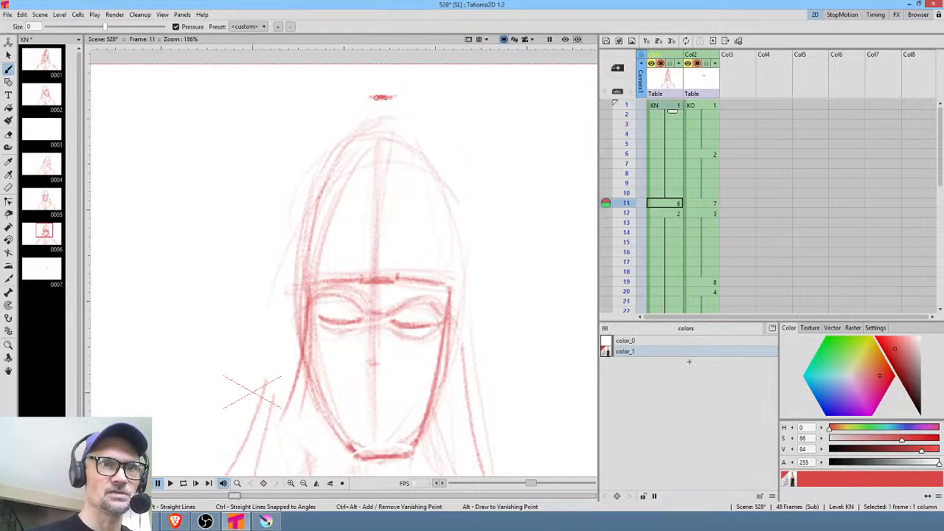
key("period")
key("comma")
key("period")
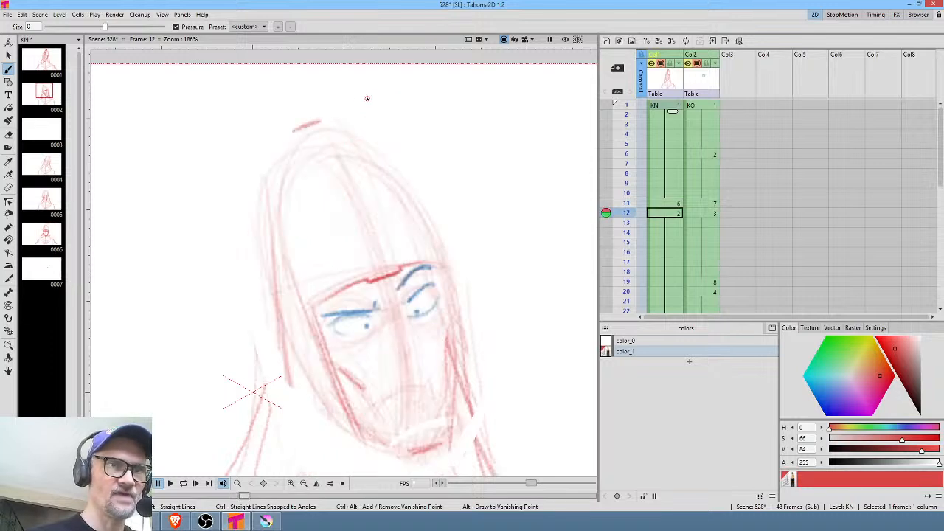
Draw the crest's flat top on drawing 5 at frame 34 and its long curved edge down to the brim.
key("period")
key("comma")
key("period")
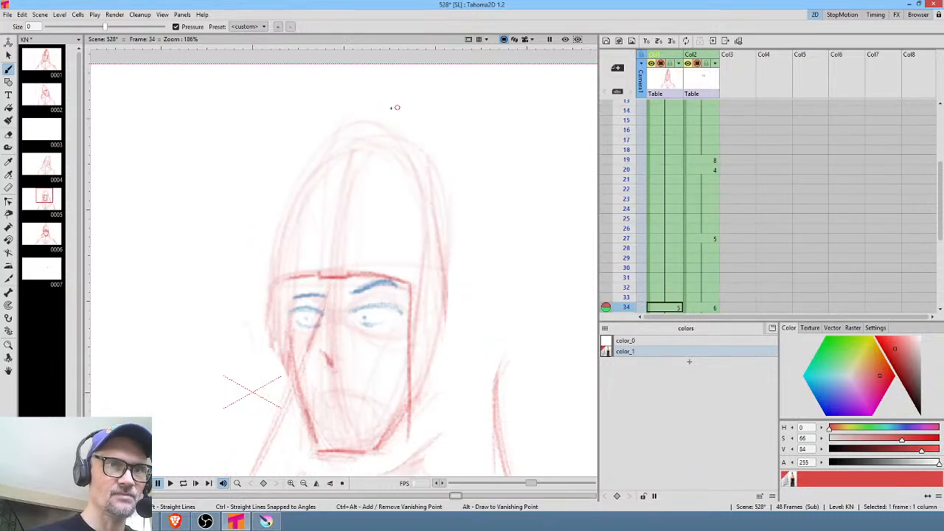
key("comma")
key("period")
left_click_drag(388, 112, 366, 114)
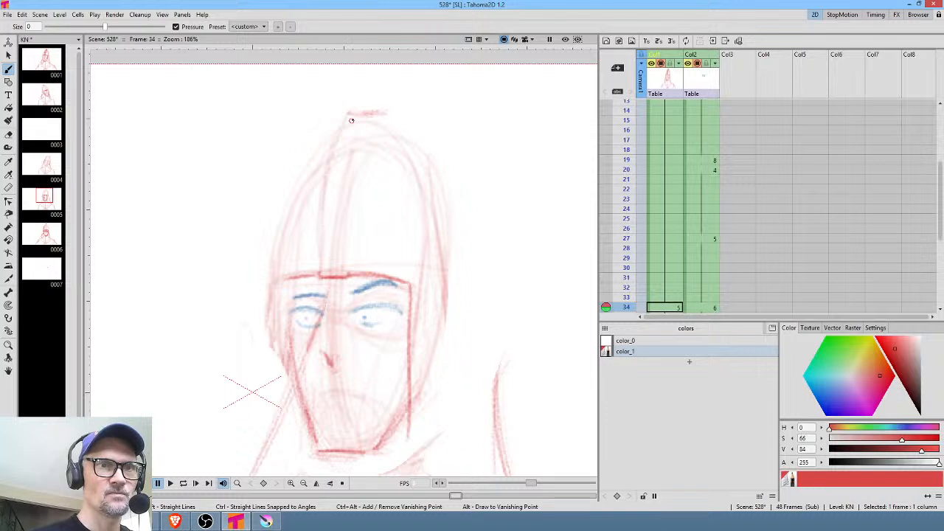
left_click_drag(352, 121, 325, 273)
mouse_move(320, 227)
left_mouse_down()
mouse_move(321, 274)
mouse_move(347, 127)
mouse_move(330, 179)
left_mouse_up()
Draw the crest's long curved edge on drawing 2 and its straight sides and raised top on drawing 6.
key("comma")
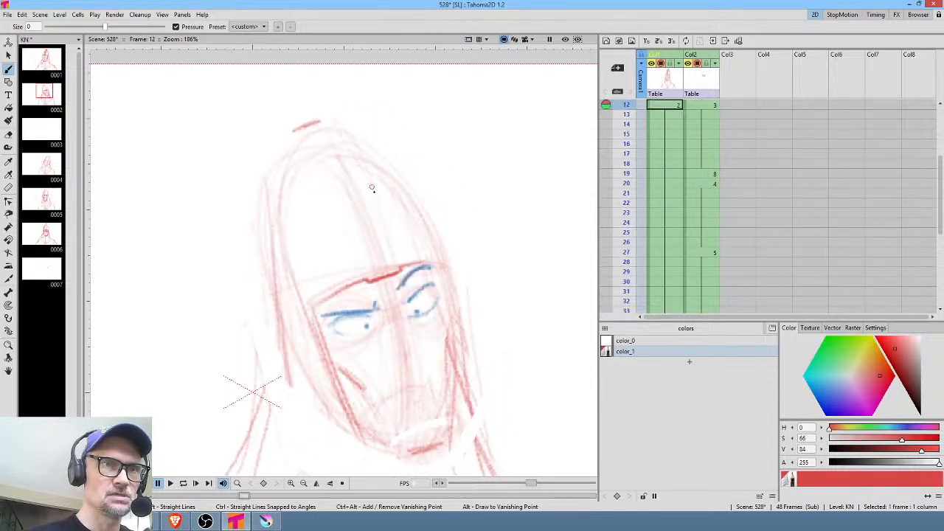
mouse_move(324, 120)
left_mouse_down()
mouse_move(369, 178)
mouse_move(400, 263)
mouse_move(403, 143)
mouse_move(396, 241)
mouse_move(396, 164)
left_mouse_up()
key("comma")
left_click_drag(364, 274, 366, 149)
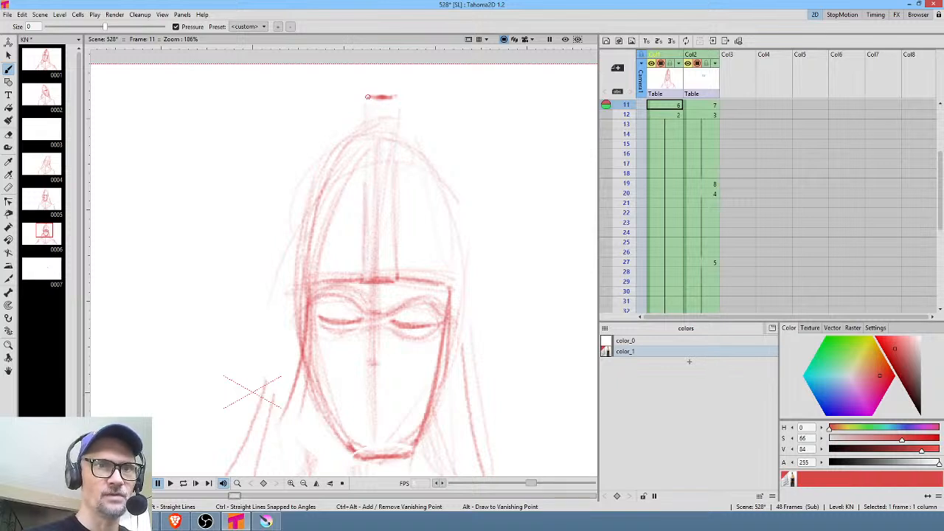
left_click_drag(368, 97, 365, 107)
key("comma")
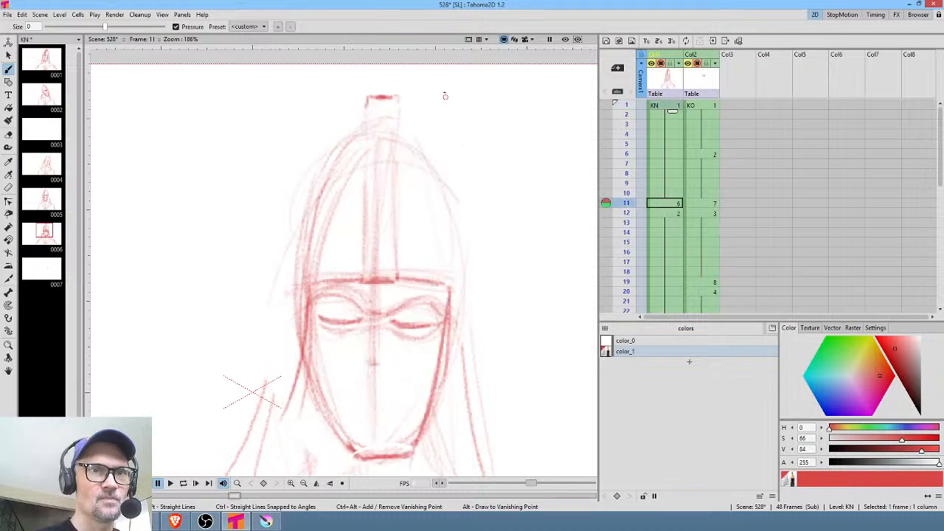
key("period")
Close the crest's top on drawings 2 and 5 and draw its short back edge down to the hat.
key("period")
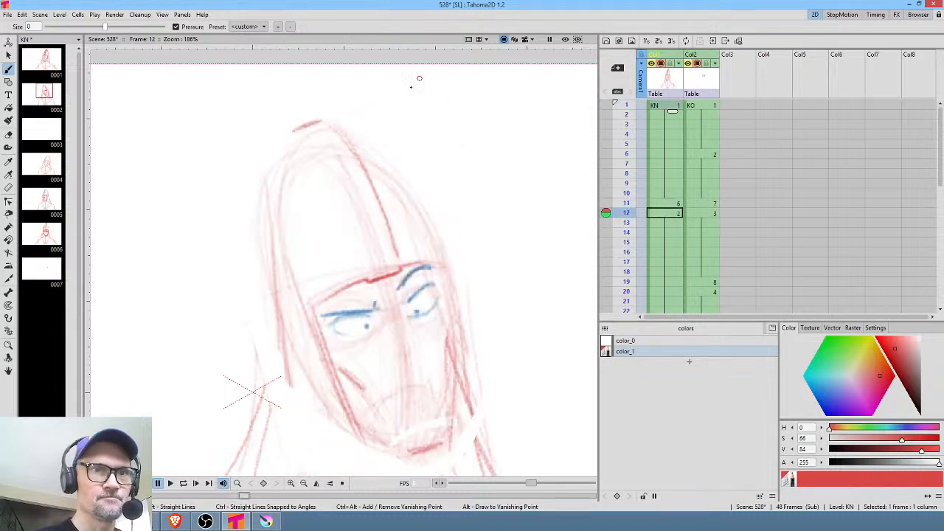
mouse_move(295, 131)
left_mouse_down()
mouse_move(283, 154)
mouse_move(317, 113)
mouse_move(308, 116)
mouse_move(325, 115)
mouse_move(342, 134)
mouse_move(314, 116)
mouse_move(284, 142)
left_mouse_up()
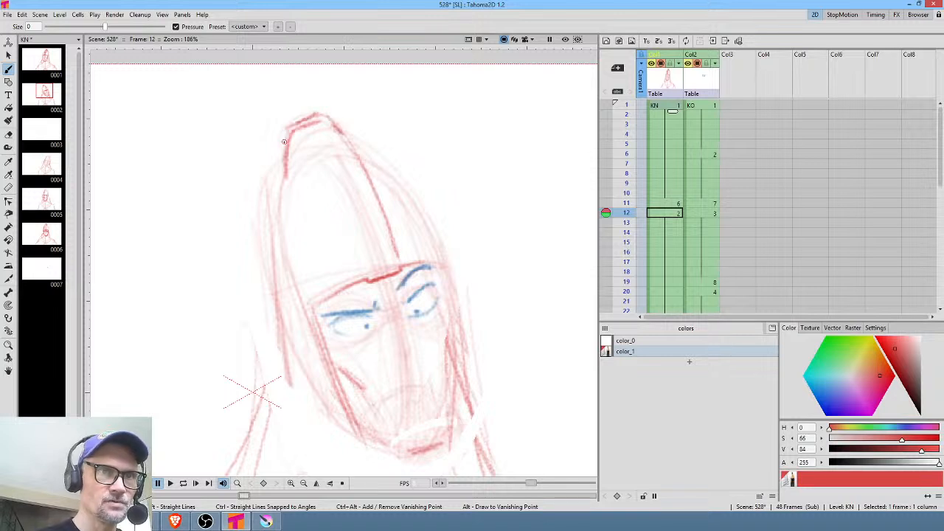
key("period")
mouse_move(375, 110)
left_mouse_down()
mouse_move(390, 109)
mouse_move(404, 141)
mouse_move(403, 113)
left_mouse_up()
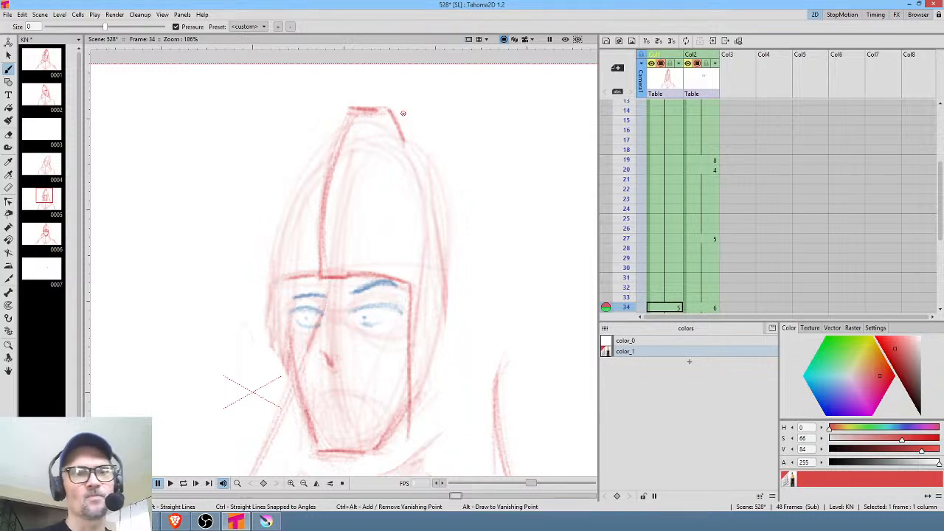
Add short upright marks for the crest's thickness at the brim on drawings 1, 2 and 5.
key("comma")
key("comma")
key("comma")
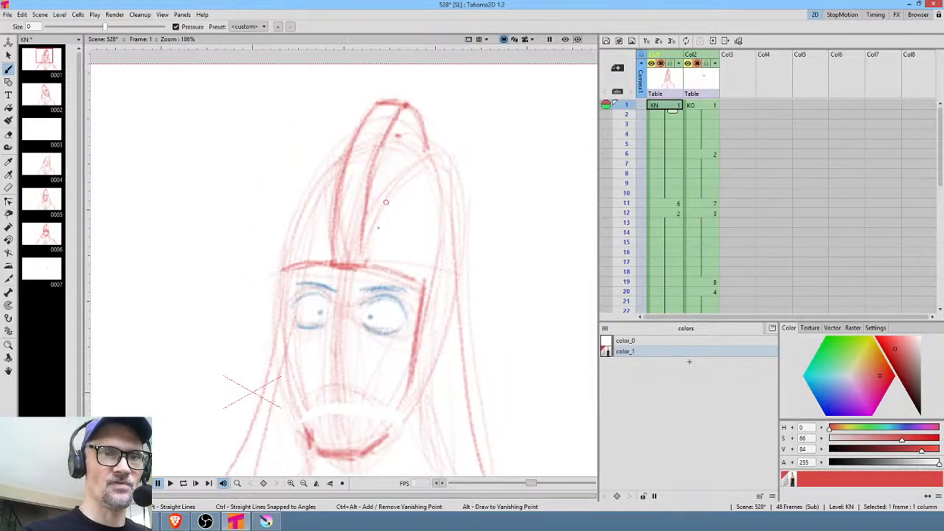
mouse_move(370, 266)
left_mouse_down()
mouse_move(370, 250)
mouse_move(370, 259)
left_mouse_up()
key("period")
key("period")
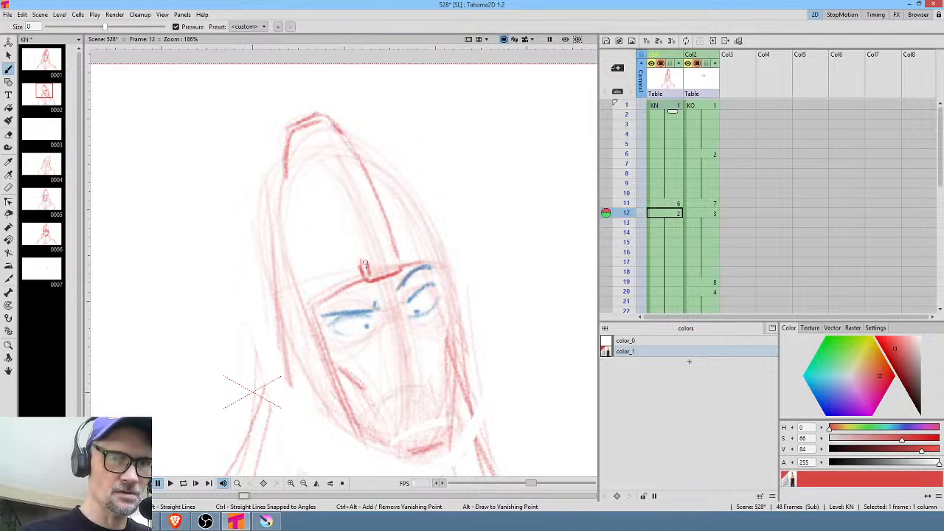
key("period")
left_click_drag(342, 259, 359, 263)
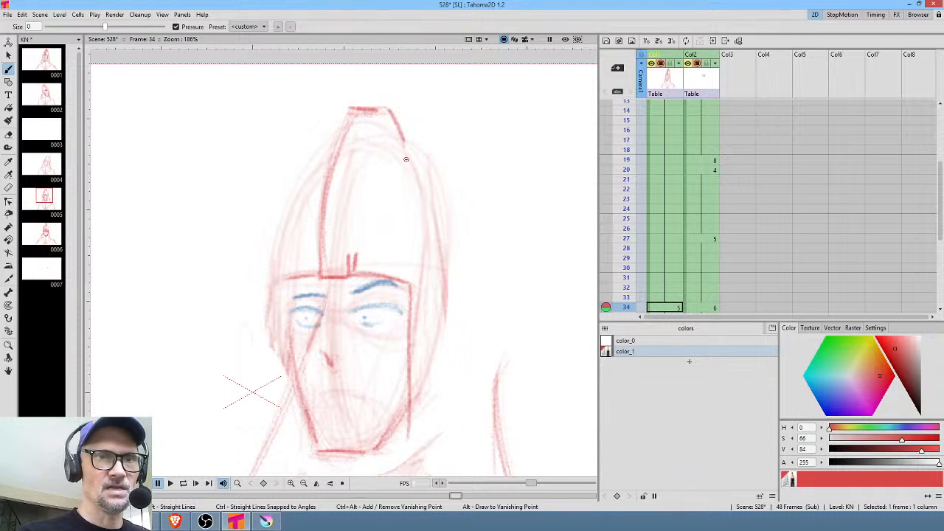
Mark where the crest's back edge meets the hat on drawings 5 and 2.
left_click_drag(407, 157, 395, 164)
key("shift+comma")
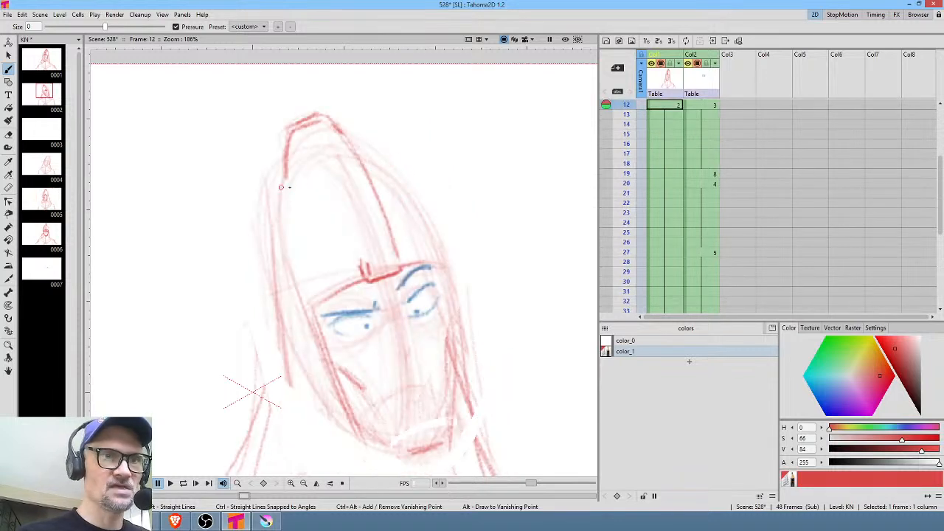
left_click_drag(281, 188, 289, 183)
key("comma")
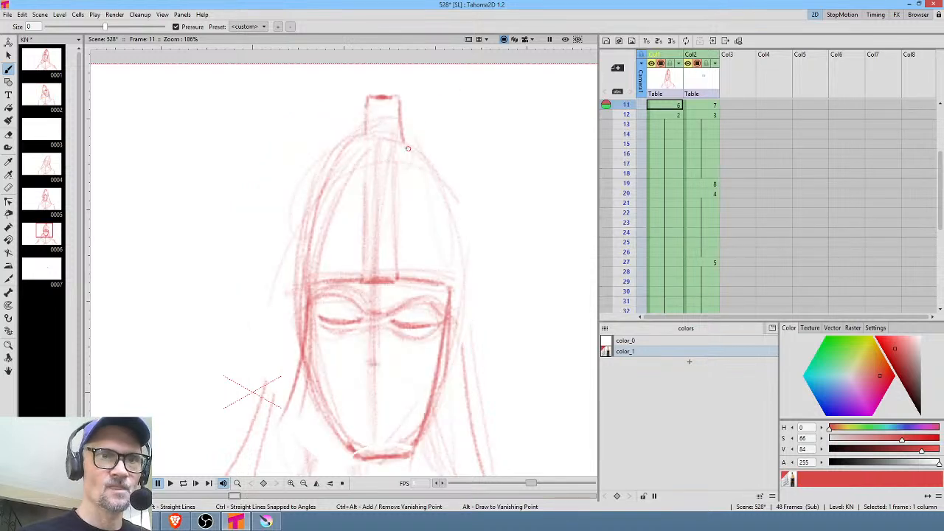
Draw the crest's curved side line from its back edge to the brim on drawings 1 and 2, plus drawing 2's inner edge.
key("shift+comma")
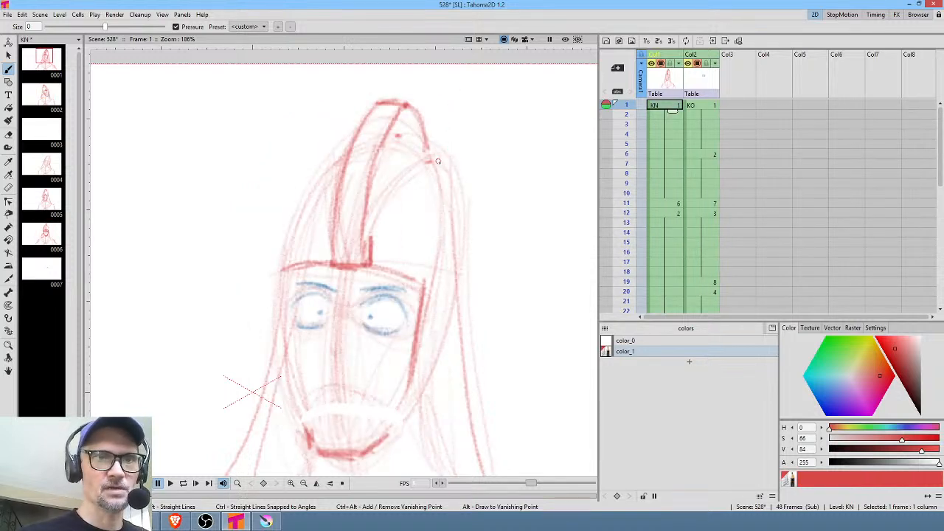
mouse_move(430, 159)
left_mouse_down()
mouse_move(413, 166)
mouse_move(371, 236)
left_mouse_up()
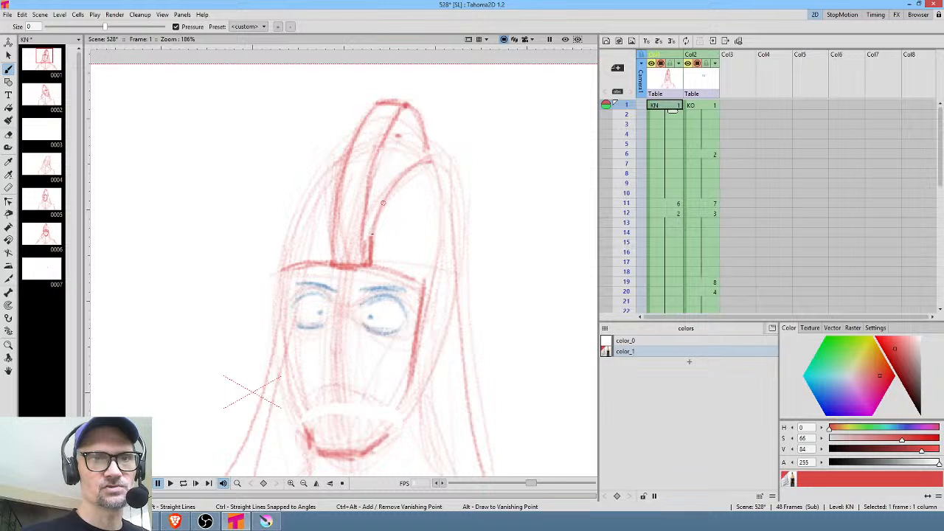
key("shift+period")
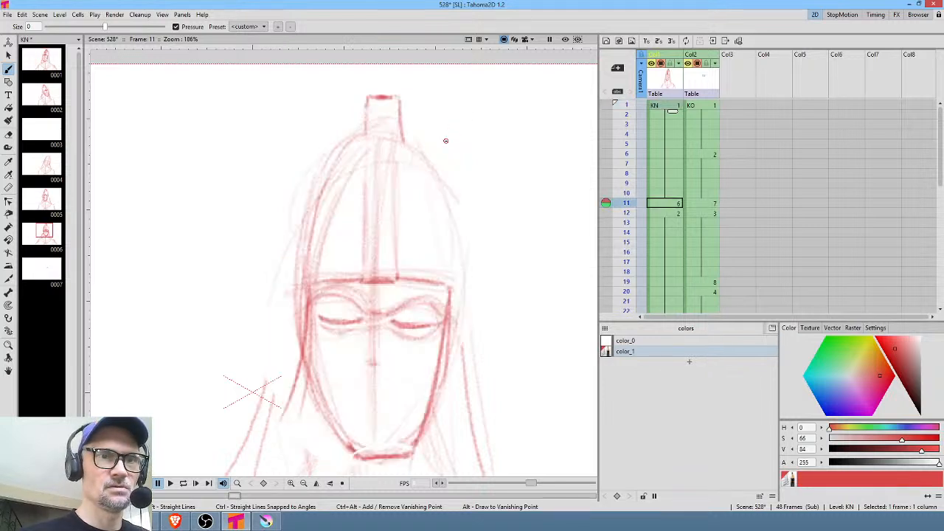
key("shift+period")
mouse_move(319, 201)
left_mouse_down()
mouse_move(355, 256)
mouse_move(349, 241)
left_mouse_up()
mouse_move(287, 183)
left_mouse_down()
mouse_move(325, 206)
mouse_move(357, 260)
left_mouse_up()
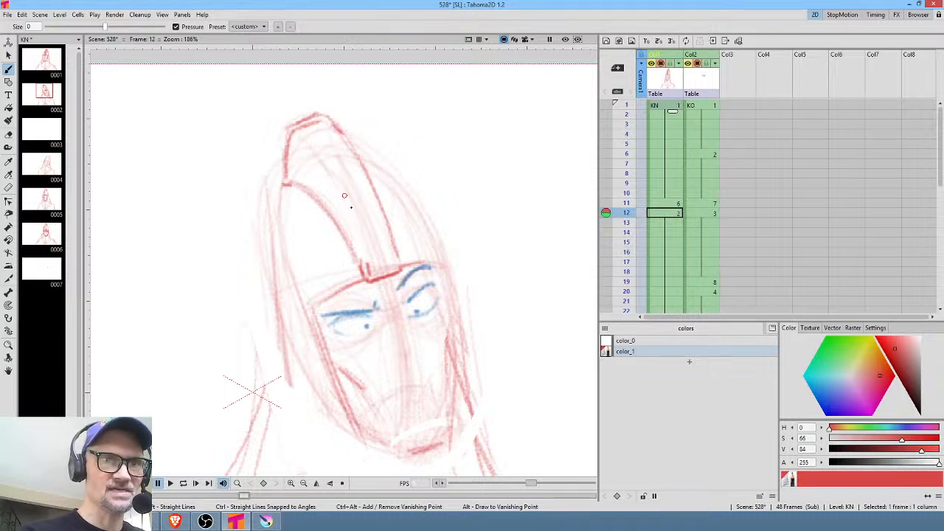
mouse_move(301, 144)
left_mouse_down()
mouse_move(352, 212)
mouse_move(326, 167)
mouse_move(305, 142)
mouse_move(368, 251)
mouse_move(340, 182)
mouse_move(361, 241)
mouse_move(307, 143)
left_mouse_up()
Draw the crest's inner edge and its curved side line from the back edge to the brim on drawing 5.
key("period")
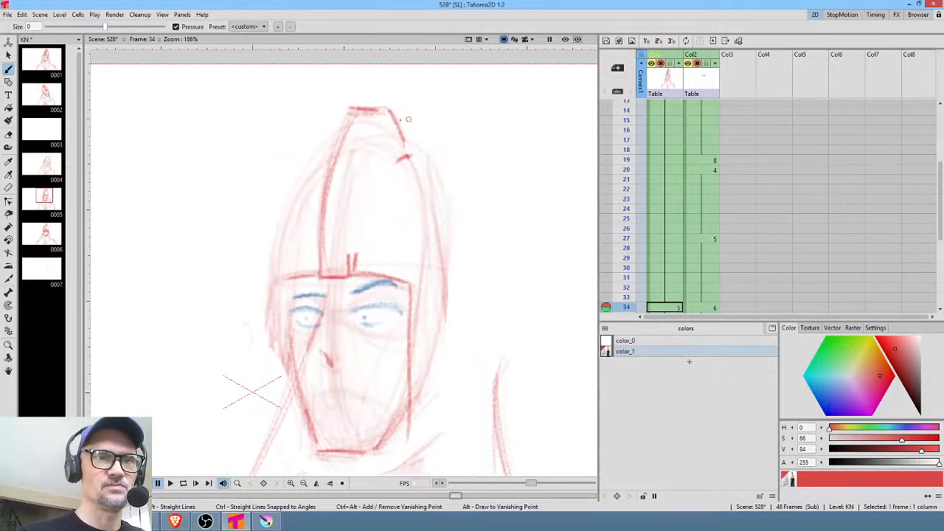
left_click_drag(374, 132, 348, 252)
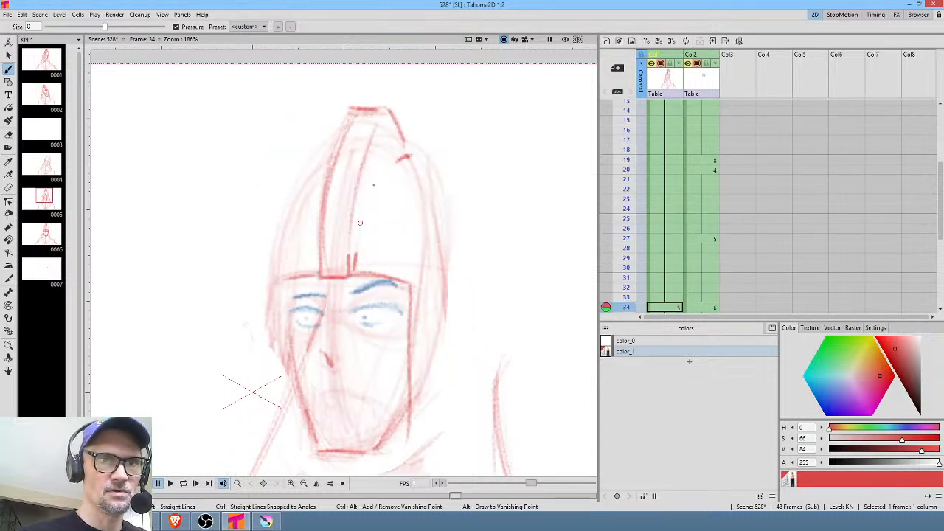
mouse_move(404, 160)
left_mouse_down()
mouse_move(379, 192)
mouse_move(360, 249)
left_mouse_up()
left_click_drag(392, 172, 362, 251)
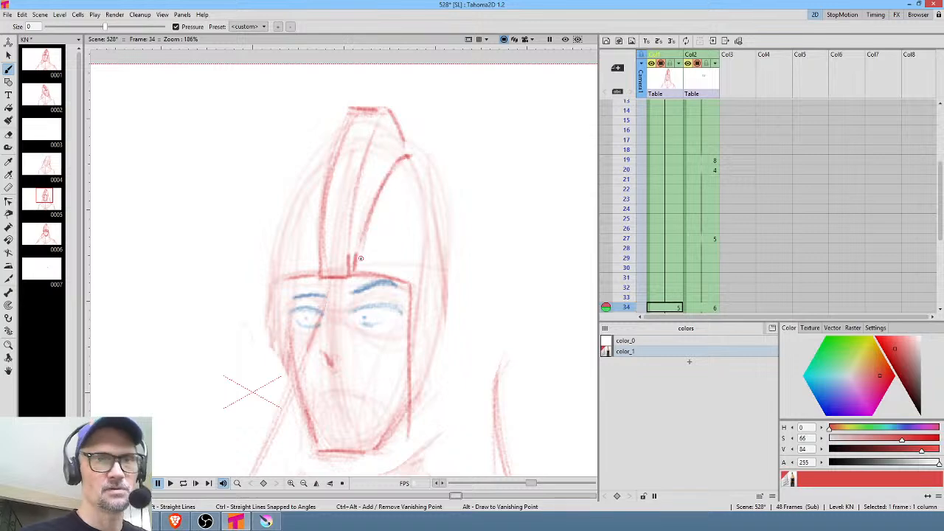
Draw the hat dome's curved outline from the crest down to the end of the brim on drawing 1.
key("comma")
key("comma")
key("comma")
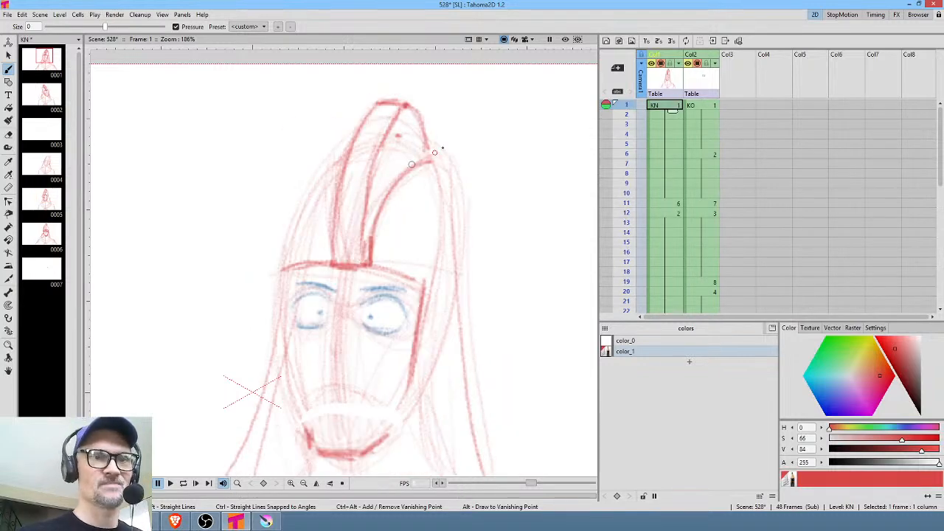
mouse_move(342, 163)
left_mouse_down()
mouse_move(287, 258)
mouse_move(297, 222)
mouse_move(285, 265)
left_mouse_up()
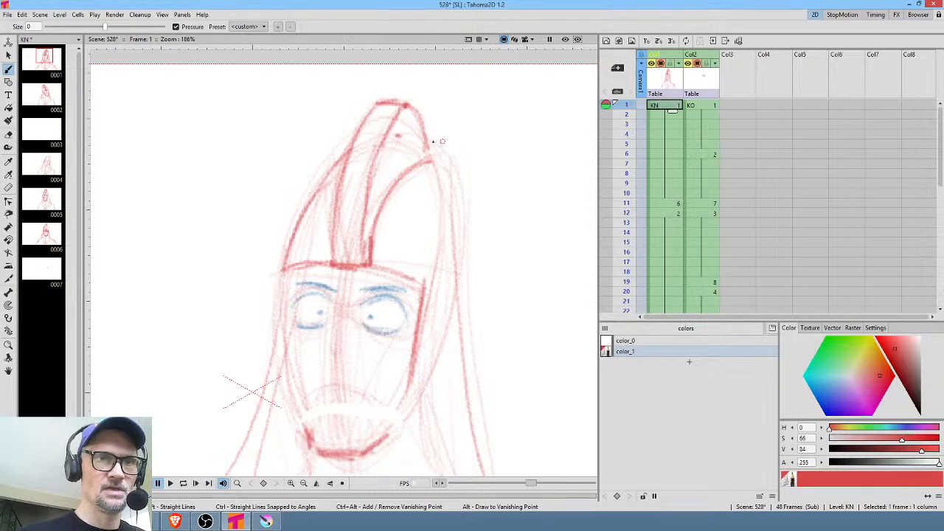
Strengthen the hat dome's side outline from the crest to the brim on drawing 6 at frame 11.
key("period")
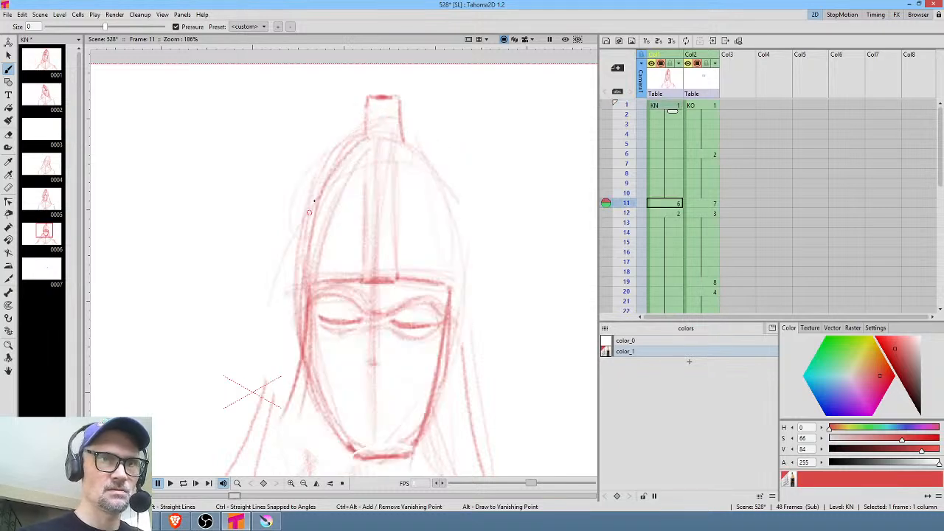
key("comma")
key("period")
mouse_move(368, 146)
left_mouse_down()
mouse_move(308, 229)
mouse_move(368, 146)
mouse_move(325, 191)
mouse_move(354, 150)
mouse_move(304, 257)
left_mouse_up()
left_click_drag(320, 195, 298, 291)
Draw the hat's side outline down past the jaw to the shoulder on drawing 2, and compare it with drawing 5.
key("period")
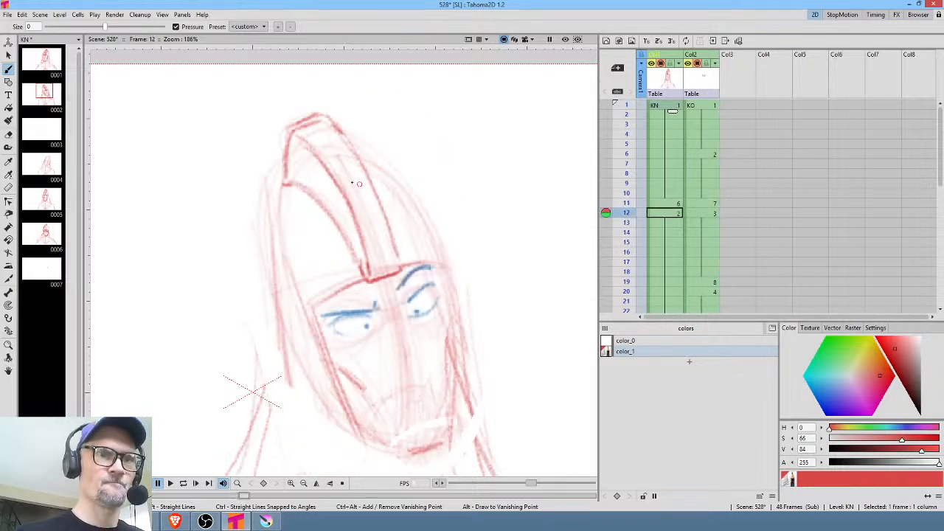
left_click_drag(274, 203, 270, 273)
mouse_move(289, 189)
left_mouse_down()
mouse_move(276, 263)
mouse_move(277, 385)
mouse_move(249, 463)
left_mouse_up()
left_click_drag(275, 427, 302, 459)
left_click_drag(462, 318, 485, 230)
mouse_move(287, 348)
left_mouse_down()
mouse_move(289, 384)
mouse_move(195, 439)
left_mouse_up()
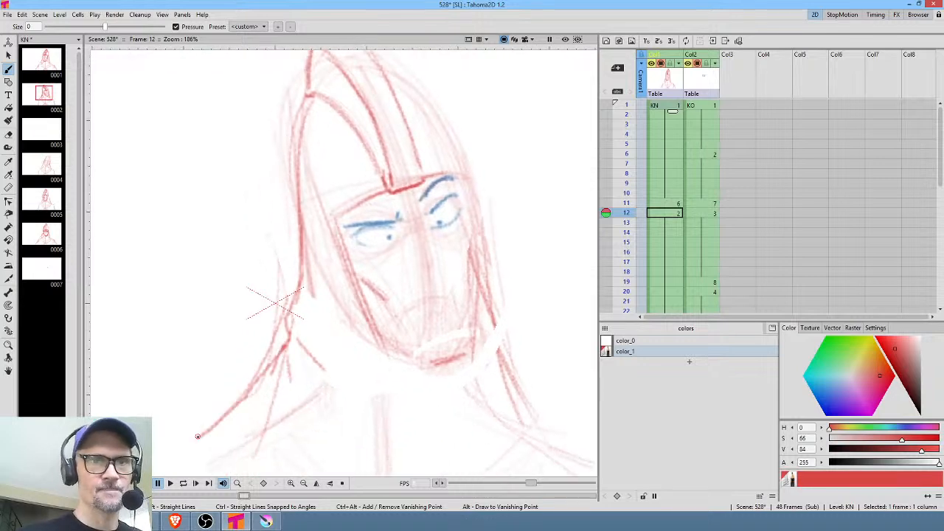
key("period")
key("comma")
key("period")
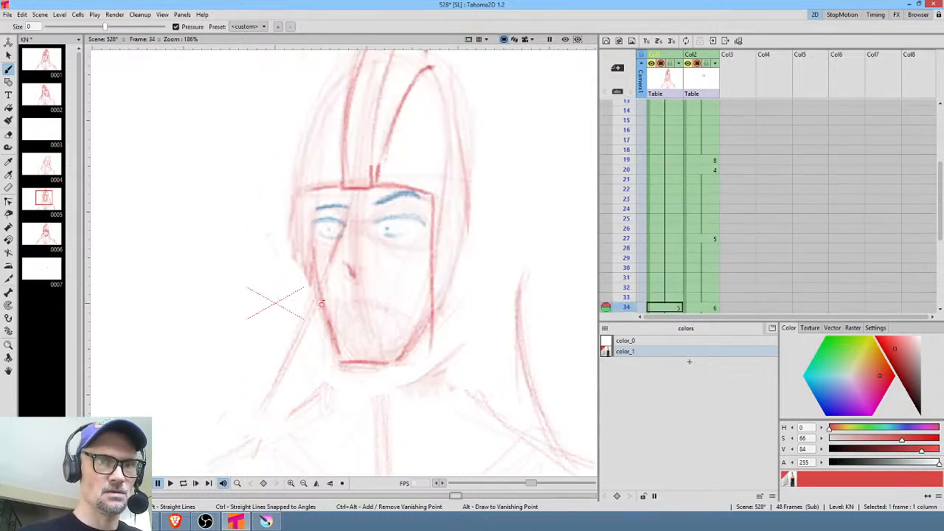
Draw the hat's side line past the jaw to the shoulder and the opposite line below the jaw on drawing 5.
left_click_drag(311, 256, 302, 336)
left_click_drag(307, 259, 242, 434)
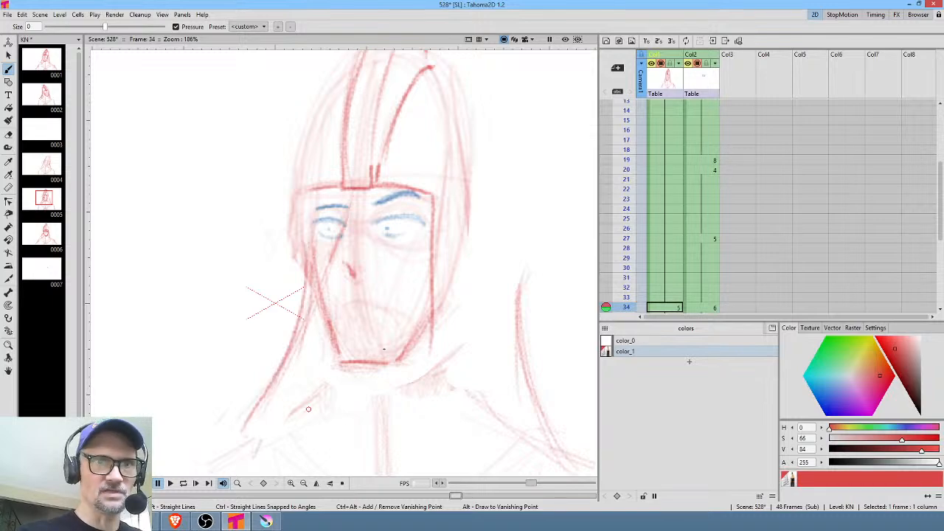
left_click_drag(435, 235, 422, 391)
left_click_drag(437, 299, 426, 398)
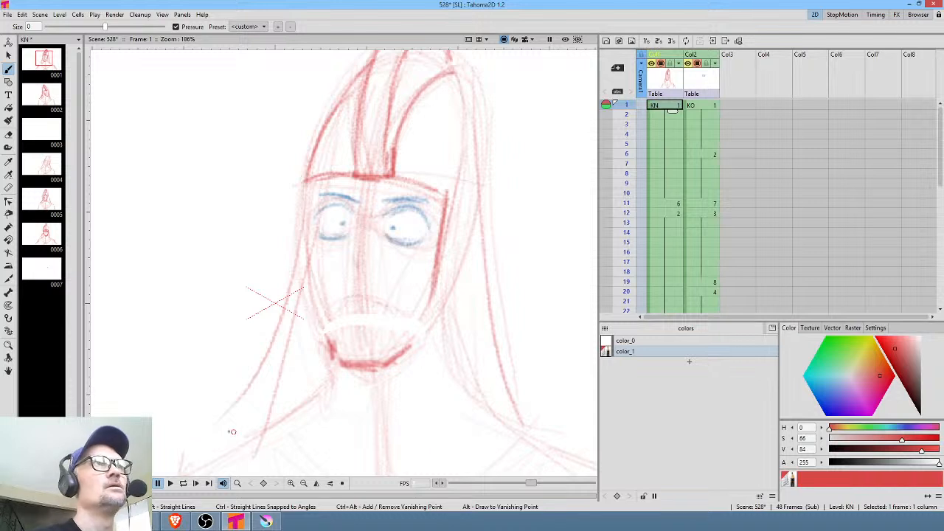
Draw the hat's outer side outline from the dome down to the shoulder on drawing 1.
scroll(438, 335, "down", 1)
scroll(438, 336, "down", 2)
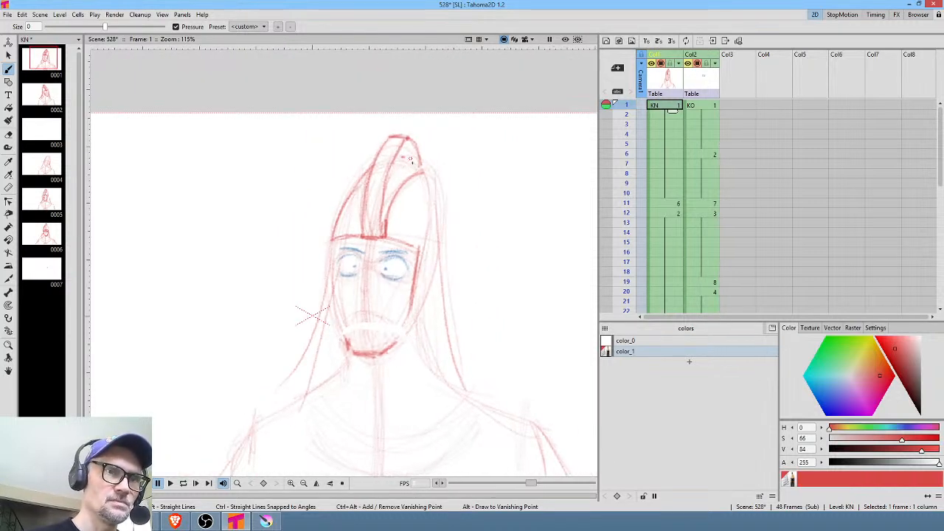
mouse_move(435, 224)
left_mouse_down()
mouse_move(470, 399)
mouse_move(487, 402)
left_mouse_up()
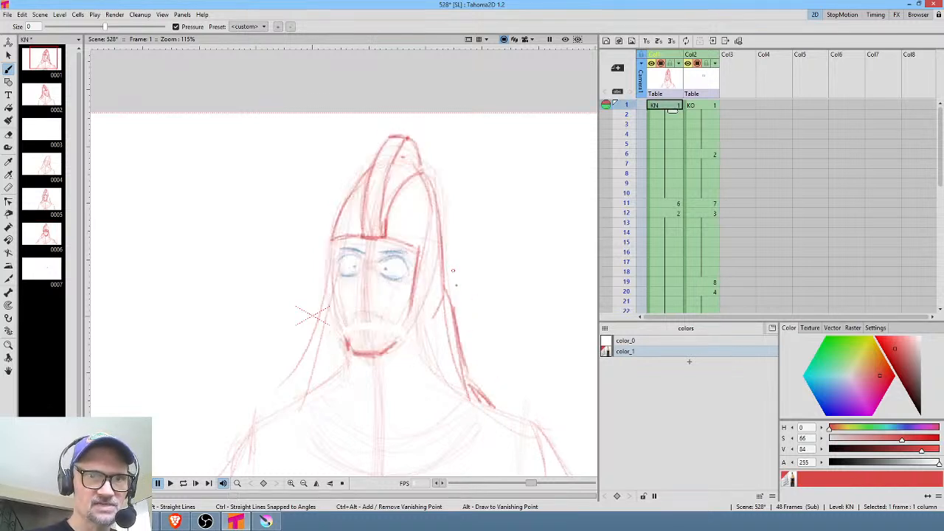
Draw the hat's outer side outline down to the shoulder and start a neck line below the jaw on drawing 6.
key(".")
left_click_drag(441, 224, 456, 330)
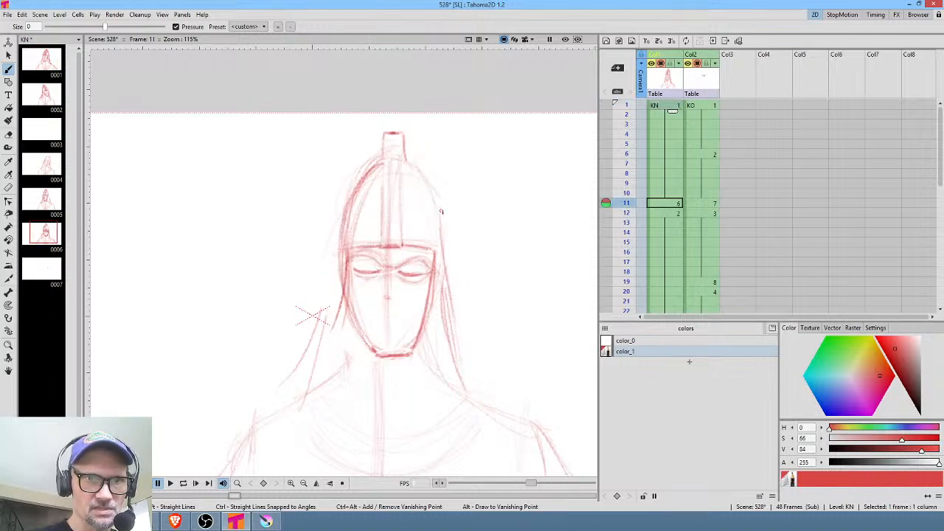
left_click_drag(424, 297, 406, 358)
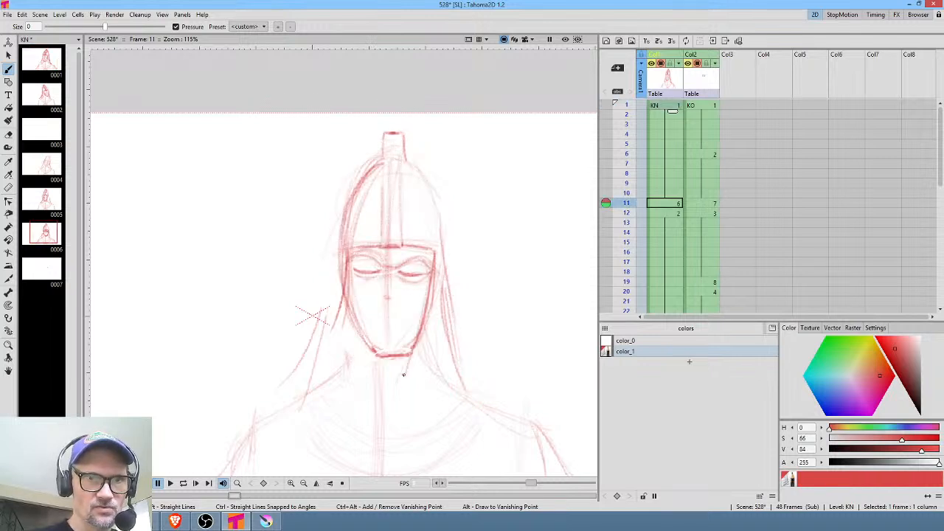
key(".")
left_click_drag(444, 252, 481, 381)
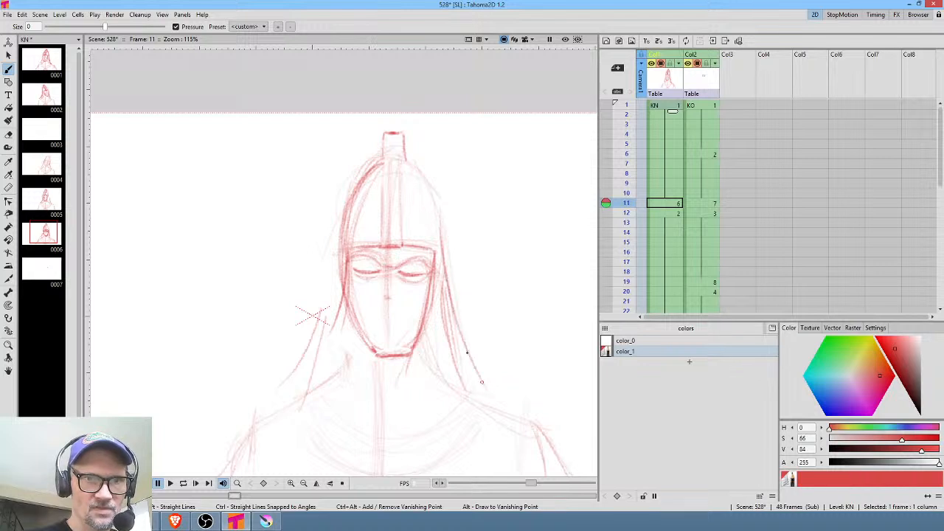
left_click_drag(446, 277, 489, 404)
left_click_drag(455, 311, 489, 402)
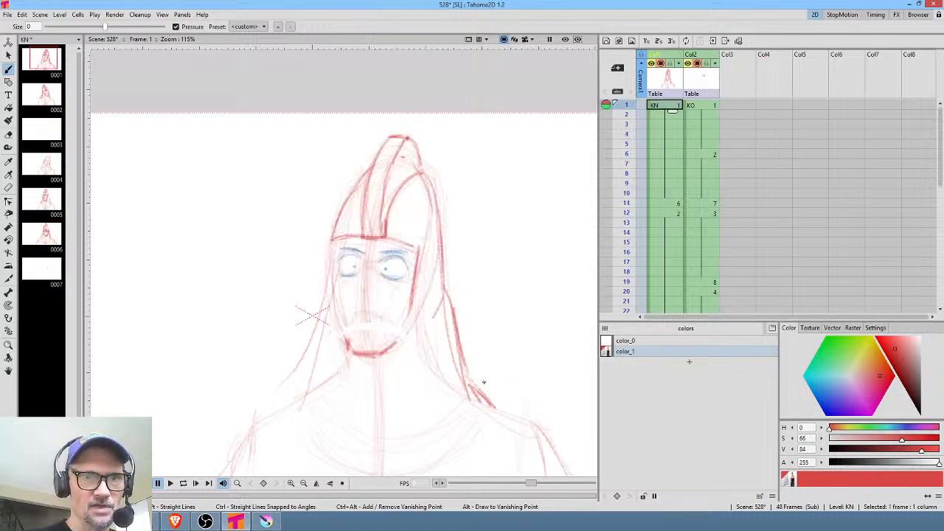
Strengthen the hat's outer outline beside the neck down toward the shoulder on drawing 2 at frame 12.
key("period")
key("period")
left_click_drag(450, 342, 465, 381)
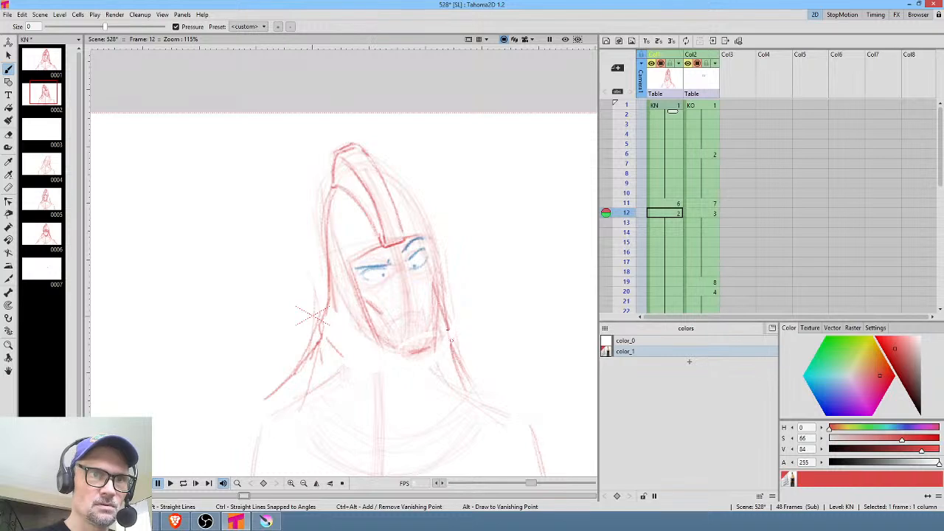
Erase the detached hat line on drawing 5 and redraw the outline from the dome to the shoulder, comparing it with drawing 2.
key("period")
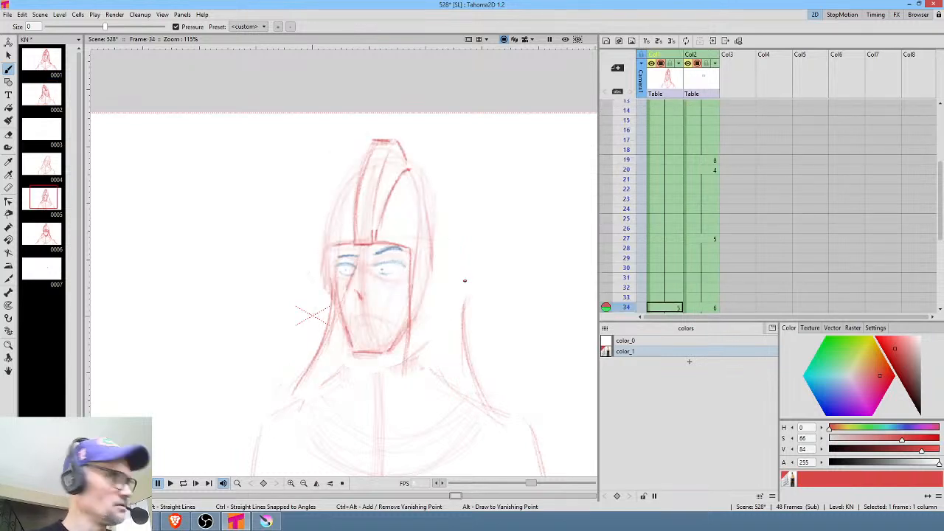
key("a")
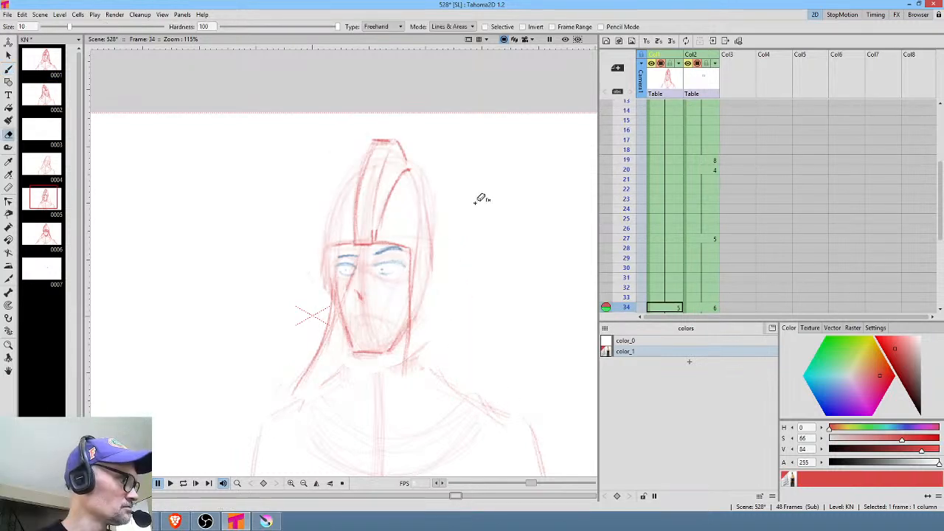
key("b")
key("comma")
key("period")
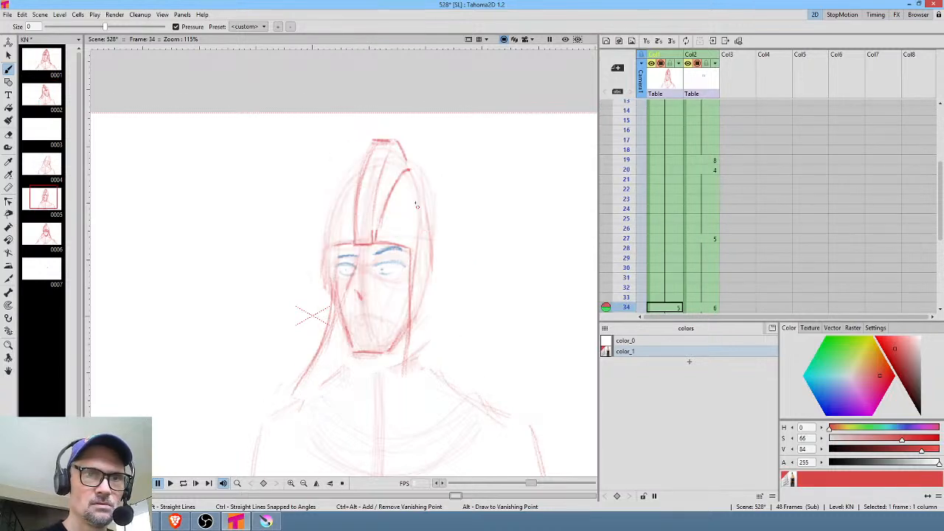
left_click_drag(430, 248, 426, 223)
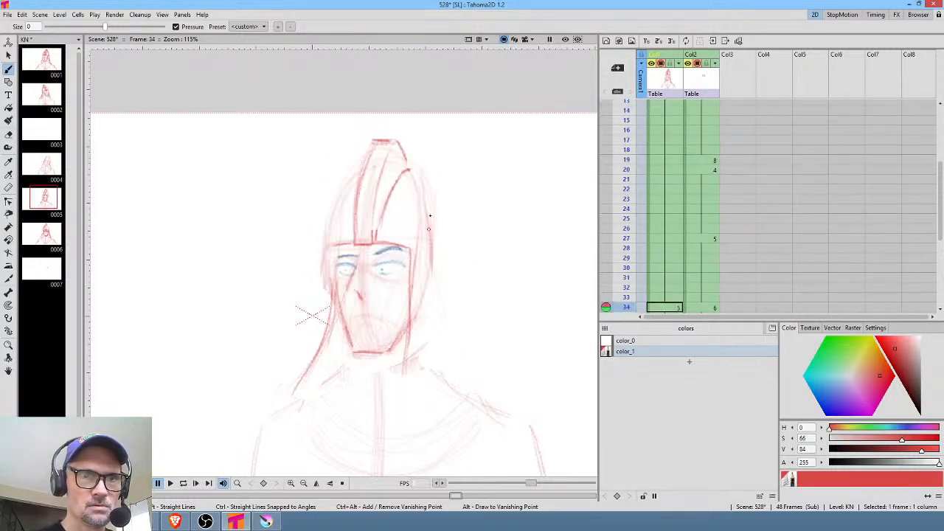
key("comma")
key("period")
key("comma")
key("period")
key("comma")
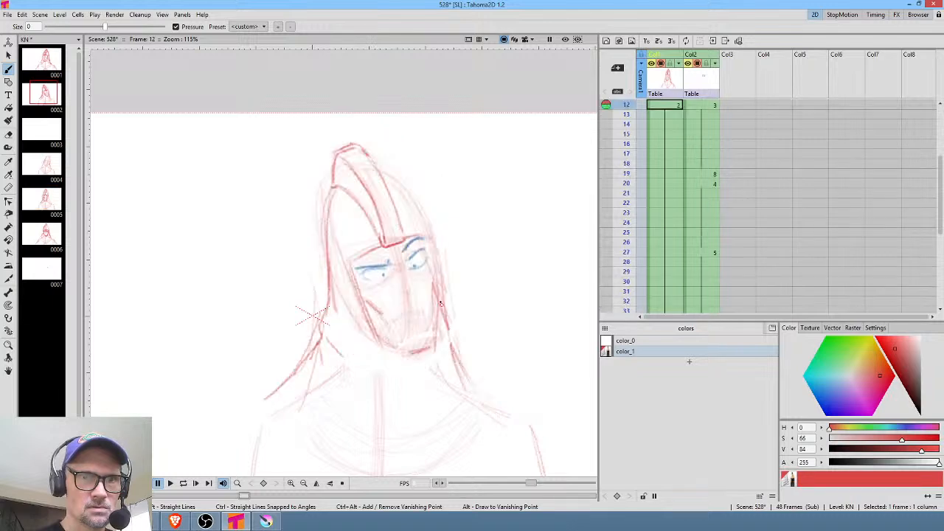
key("period")
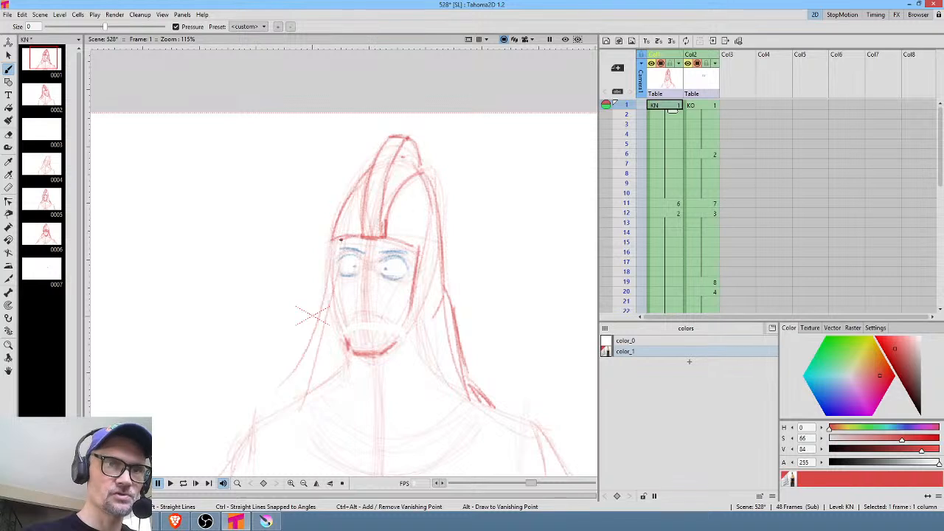
Draw the face opening's side edge down from the brim on drawing 1, and reinforce the matching edge on drawing 6.
left_click_drag(333, 240, 332, 305)
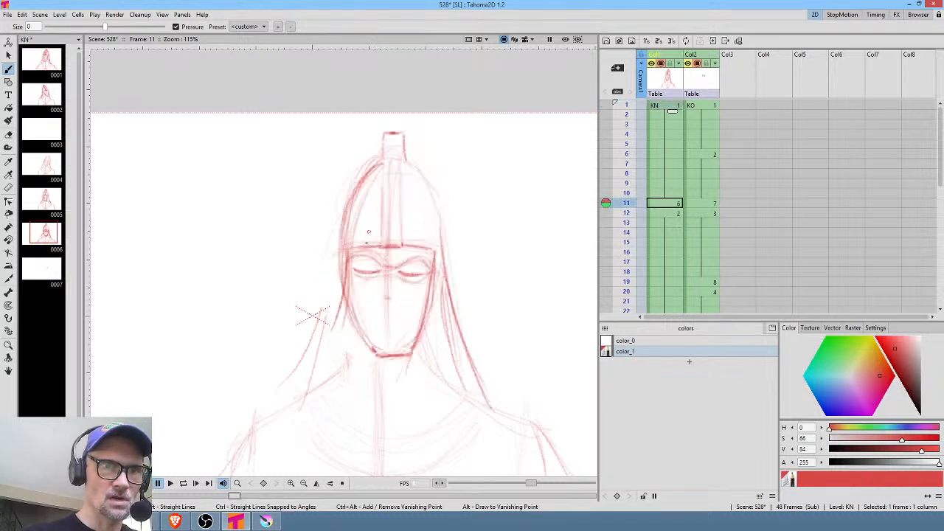
left_click_drag(354, 260, 372, 340)
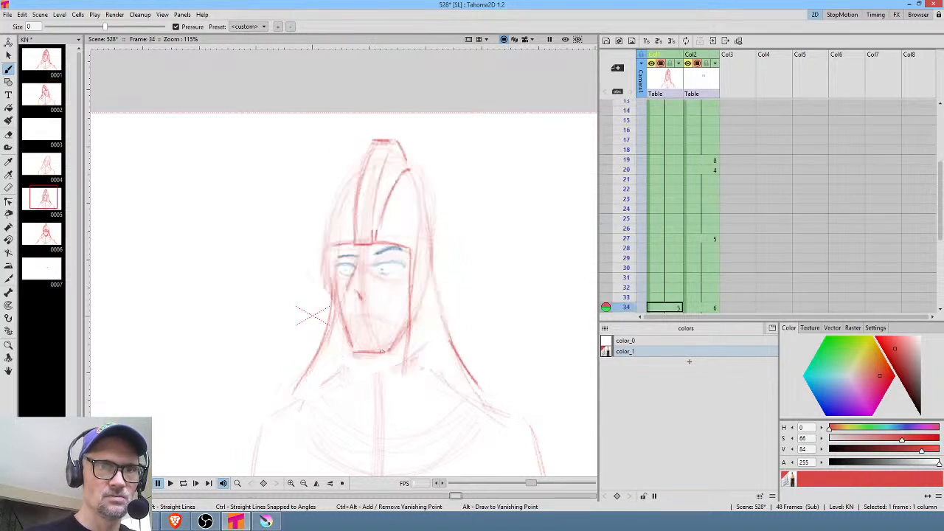
Draw the neck's side line from the jaw down to the collar on drawing 1 and the matching line on drawing 6.
left_click_drag(493, 338, 493, 242)
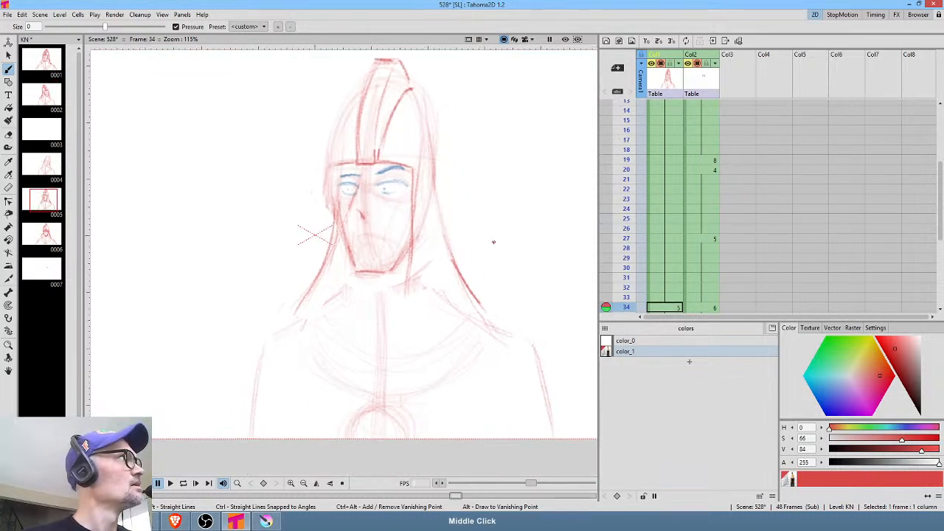
right_click(415, 372)
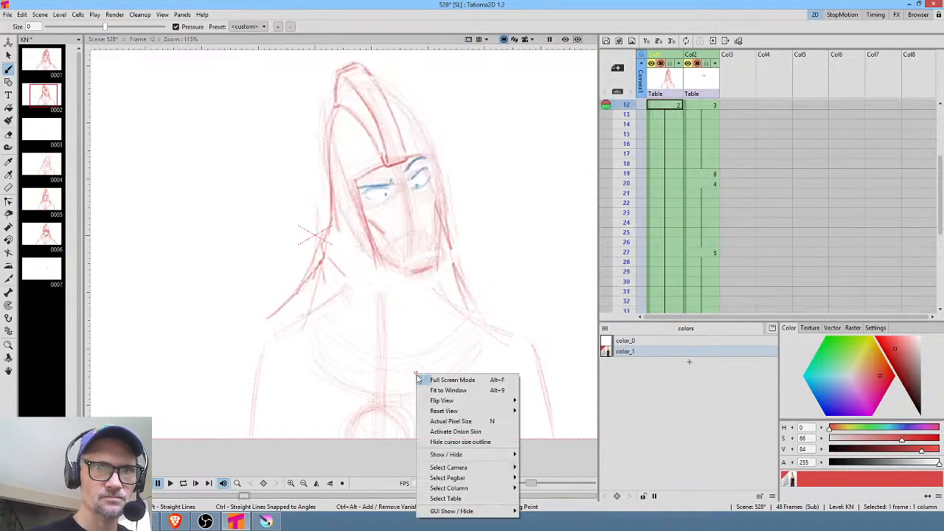
left_click(434, 342)
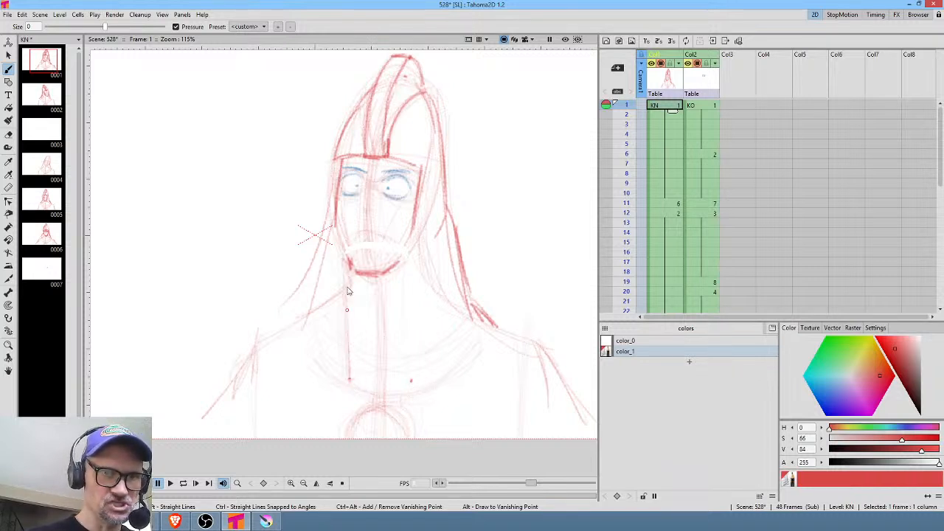
left_click_drag(410, 270, 408, 369)
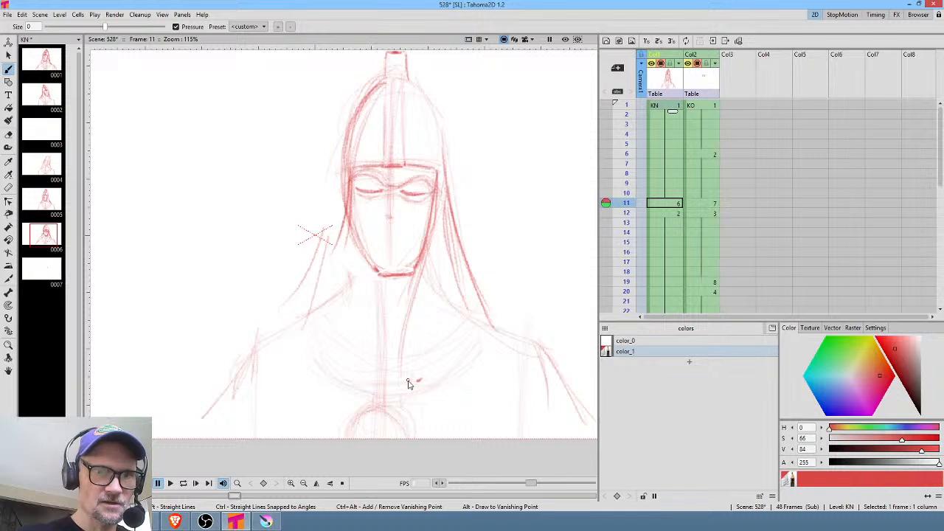
left_click_drag(426, 260, 407, 376)
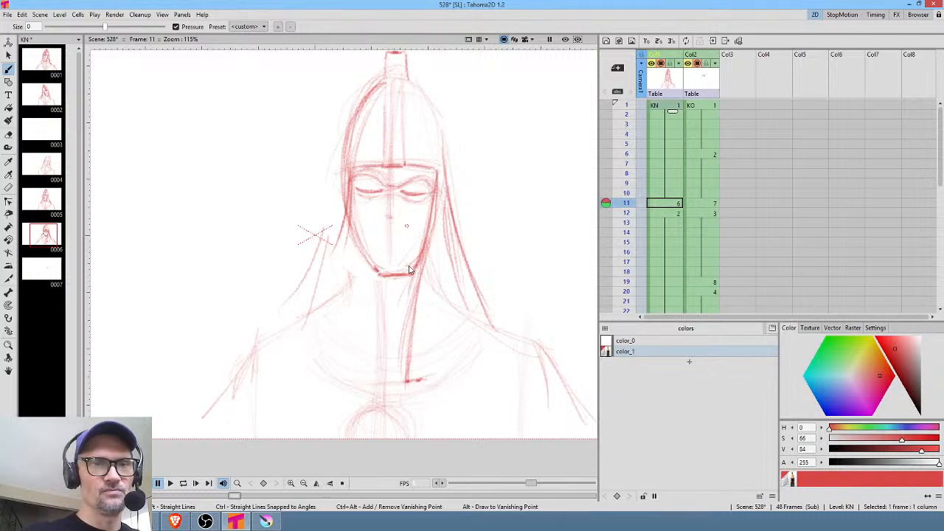
Draw the neck's side line from the jaw to the collar on drawing 2 and compare it with drawing 6.
key("Down")
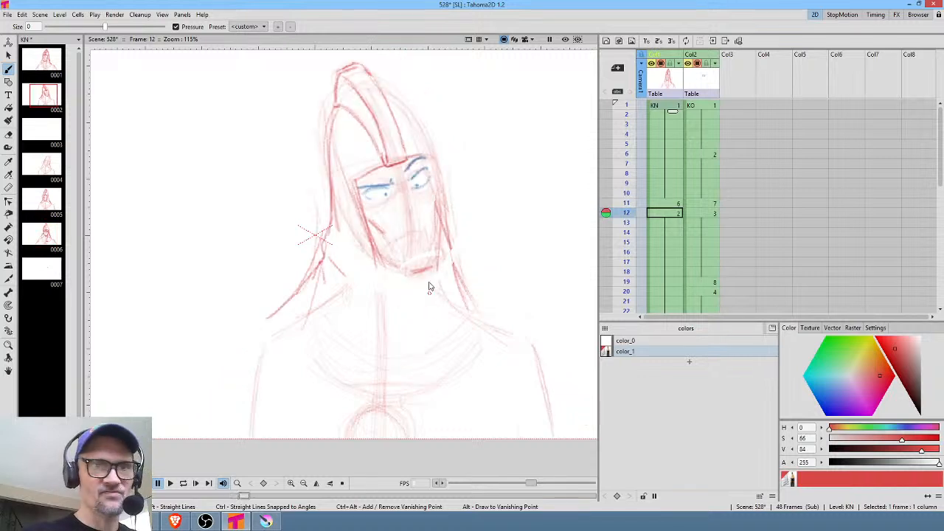
key("Up")
key("Down")
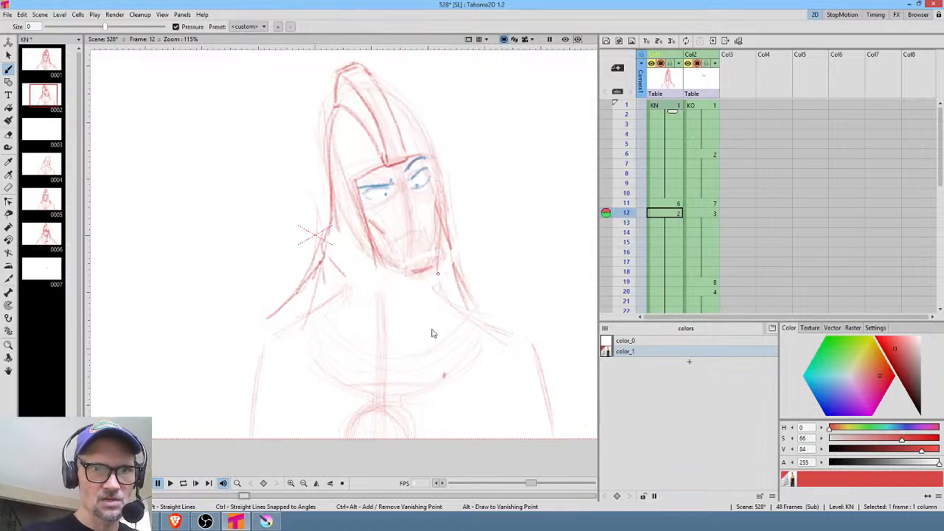
left_click_drag(440, 290, 430, 379)
left_click_drag(439, 333, 425, 386)
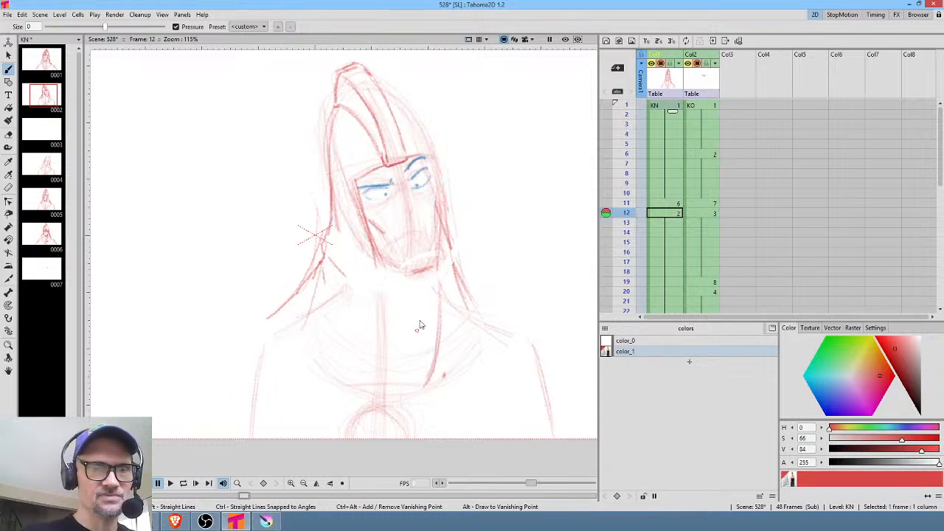
key("comma")
key("period")
key("comma")
key("period")
Draw the neck line from the jaw to the collar on drawing 5, and the same side's line on drawing 6.
key("period")
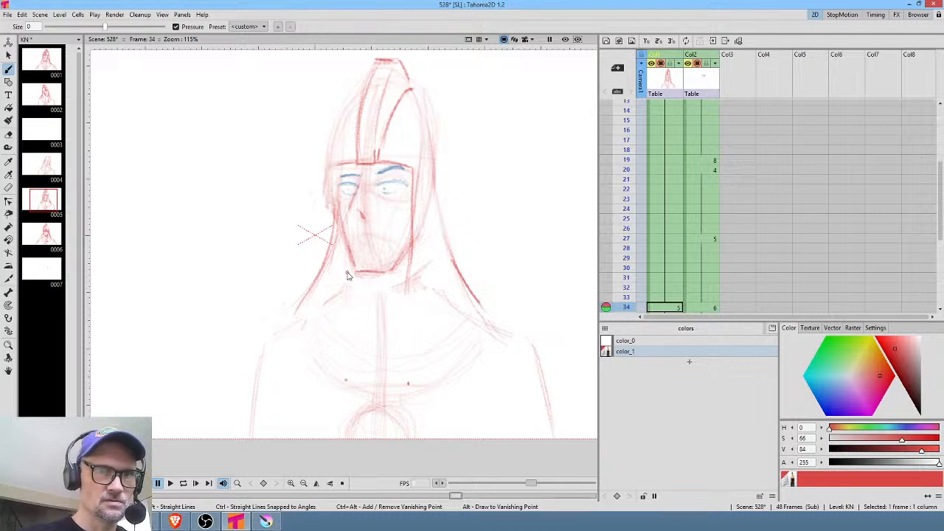
left_click_drag(346, 262, 347, 387)
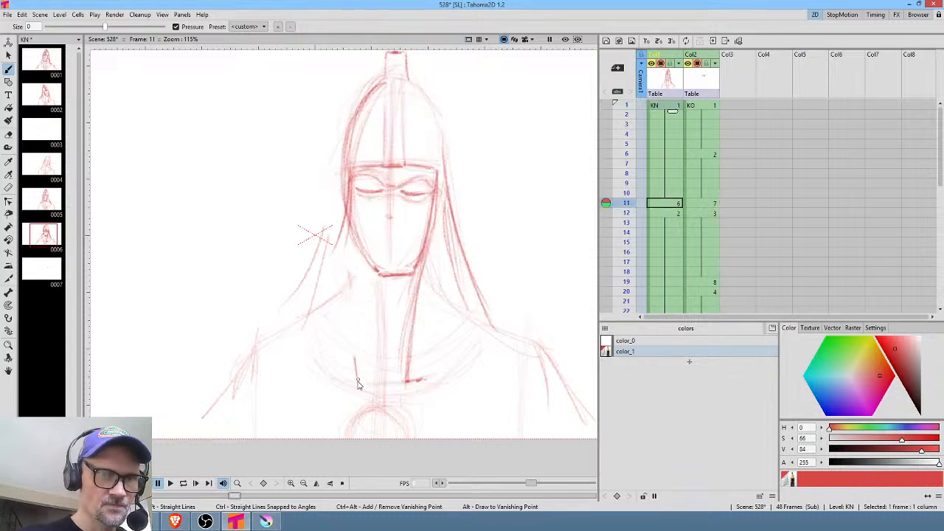
left_click_drag(356, 380, 351, 296)
left_click_drag(352, 230, 355, 362)
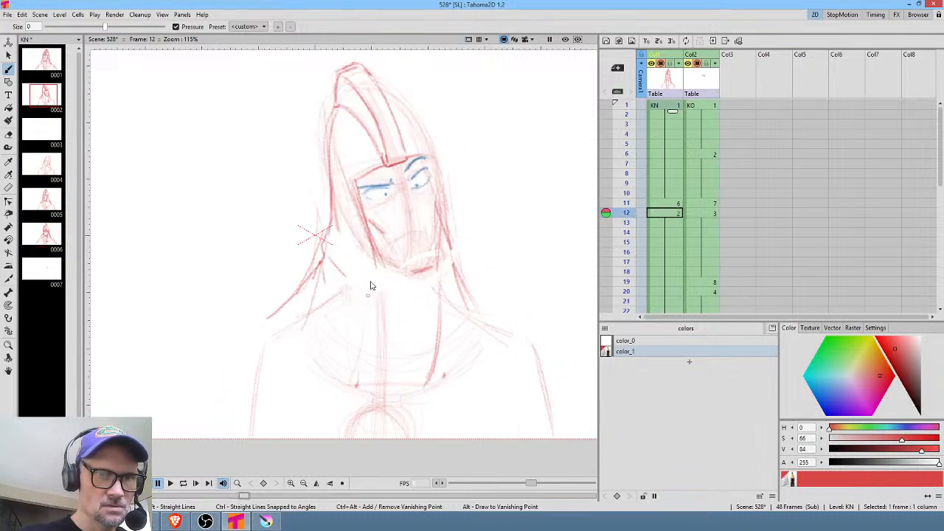
Draw and strengthen the second neck line from the jaw corner down to the collar on drawing 2.
left_click_drag(377, 261, 357, 390)
left_click_drag(369, 325, 357, 384)
left_click_drag(377, 253, 358, 387)
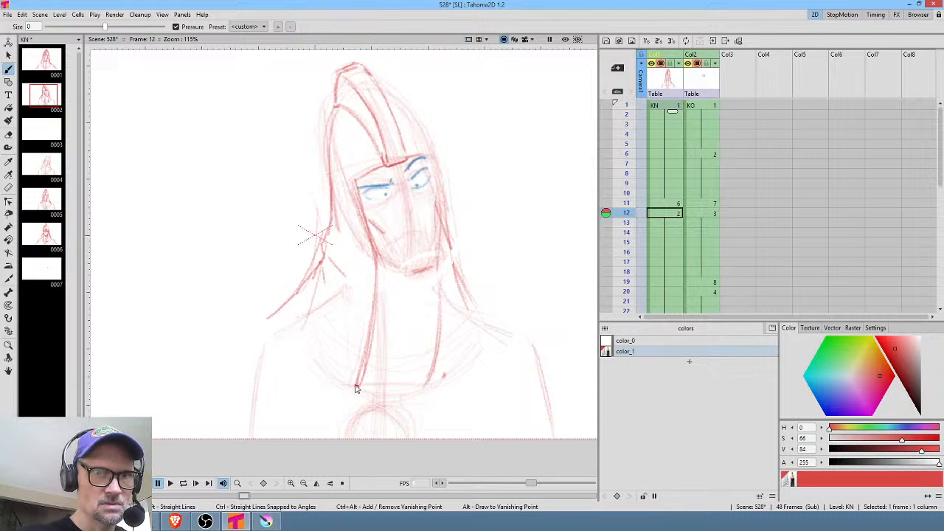
Mark the hat's end at the shoulder and draw the second neck line down to the collar on drawing 5.
key("period")
left_click_drag(293, 327, 279, 328)
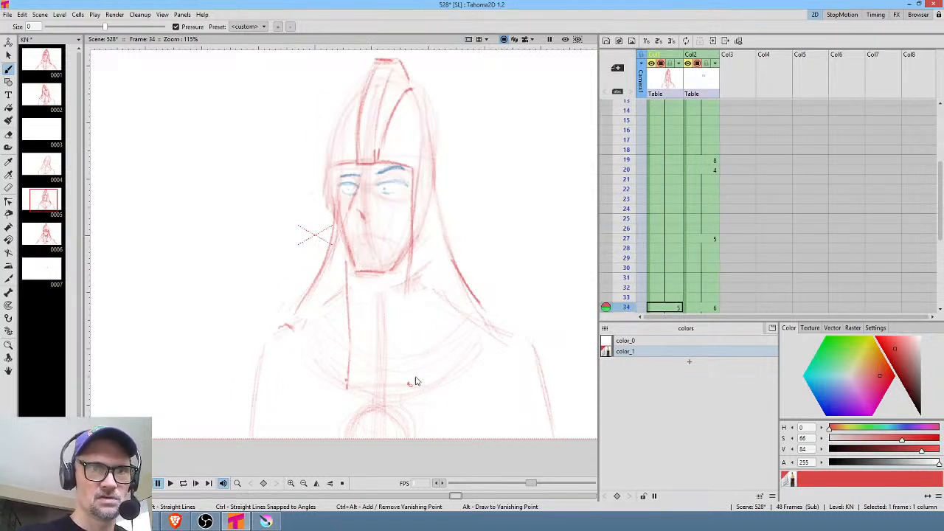
left_click_drag(406, 301, 406, 390)
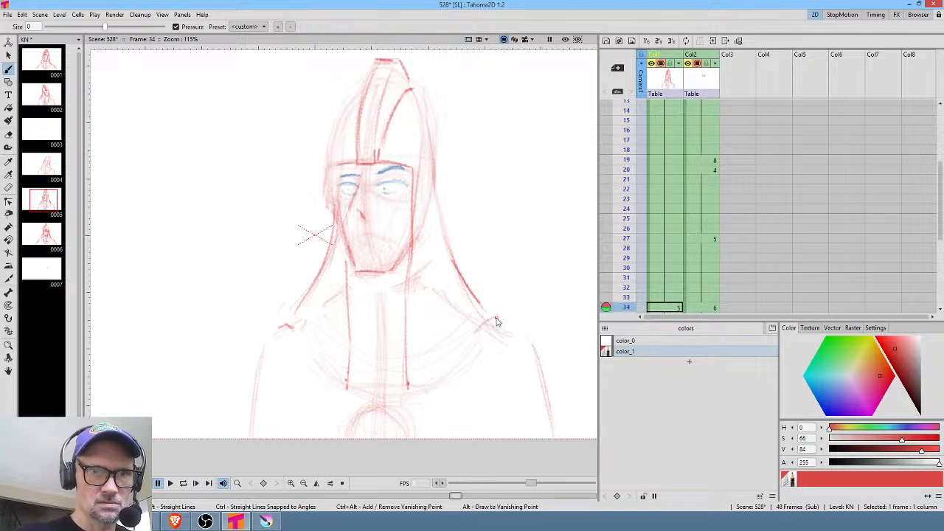
Draw the collar's curved edge from the shoulder end of the hat toward the neck line on drawing 1.
key("p")
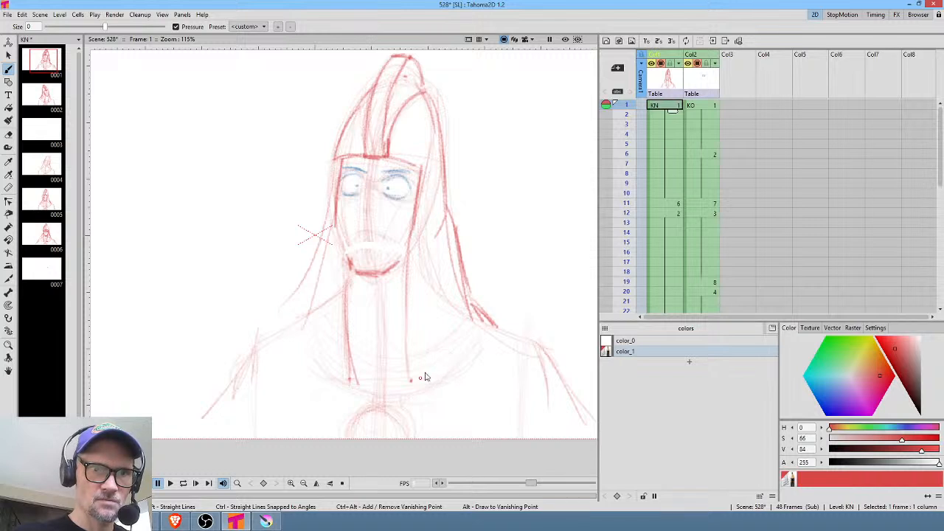
mouse_move(442, 362)
left_mouse_down()
mouse_move(485, 330)
mouse_move(470, 337)
mouse_move(492, 329)
left_mouse_up()
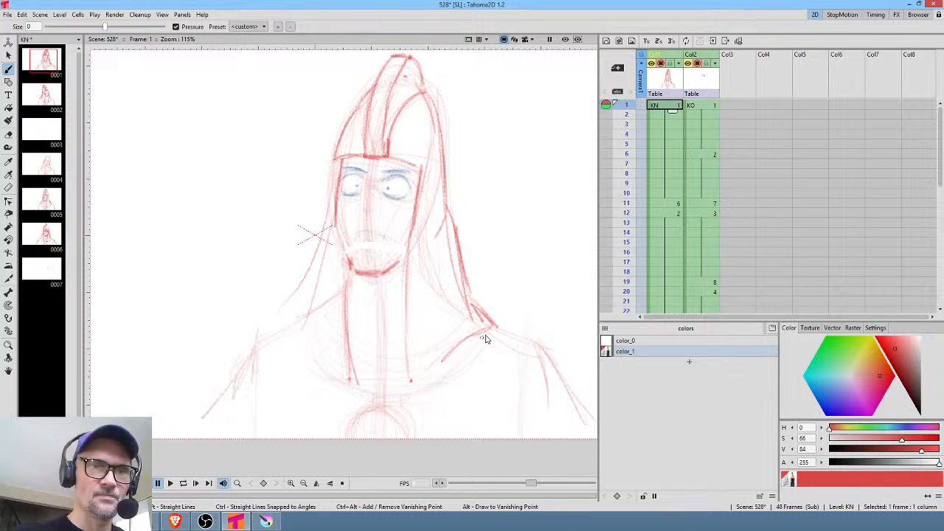
left_click_drag(446, 353, 461, 341)
Draw the matching collar curve from the shoulder to the neck line on drawings 6, 2 and 5, and compare them with drawing 1.
key("period")
mouse_move(433, 375)
left_mouse_down()
mouse_move(484, 330)
mouse_move(441, 377)
left_mouse_up()
key("period")
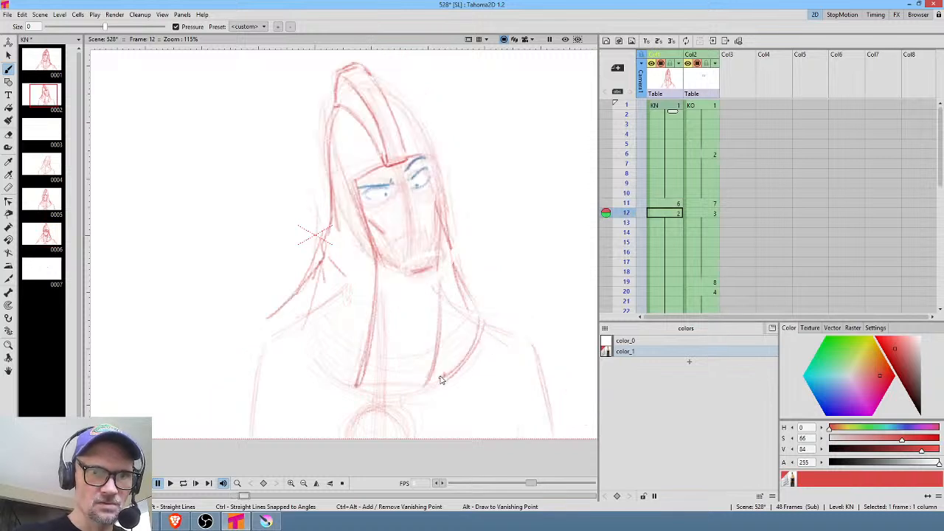
key("period")
mouse_move(486, 323)
left_mouse_down()
mouse_move(462, 342)
mouse_move(467, 333)
mouse_move(426, 393)
mouse_move(442, 368)
mouse_move(422, 382)
left_mouse_up()
key("comma")
key("comma")
key("comma")
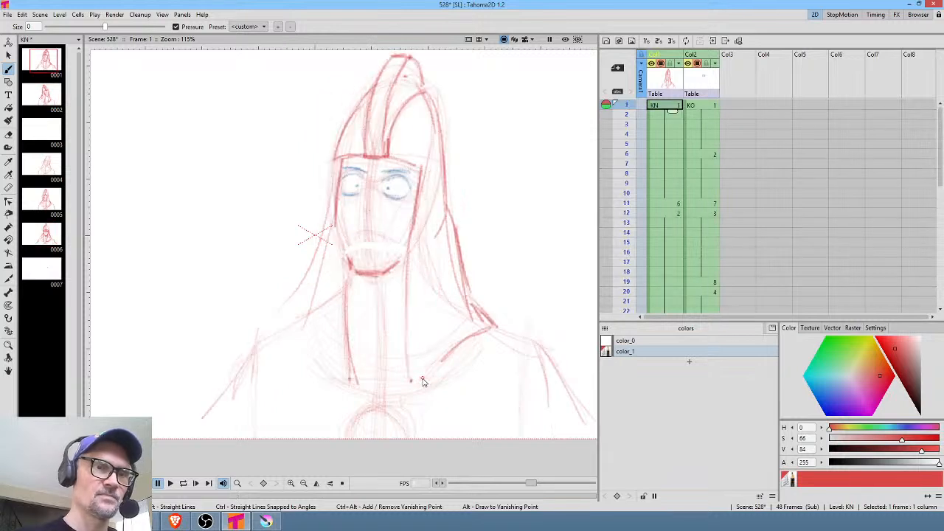
Draw the left collar curve from the shoulder to the neck line on drawing 1 and compare it with drawing 6.
left_click_drag(310, 273, 288, 330)
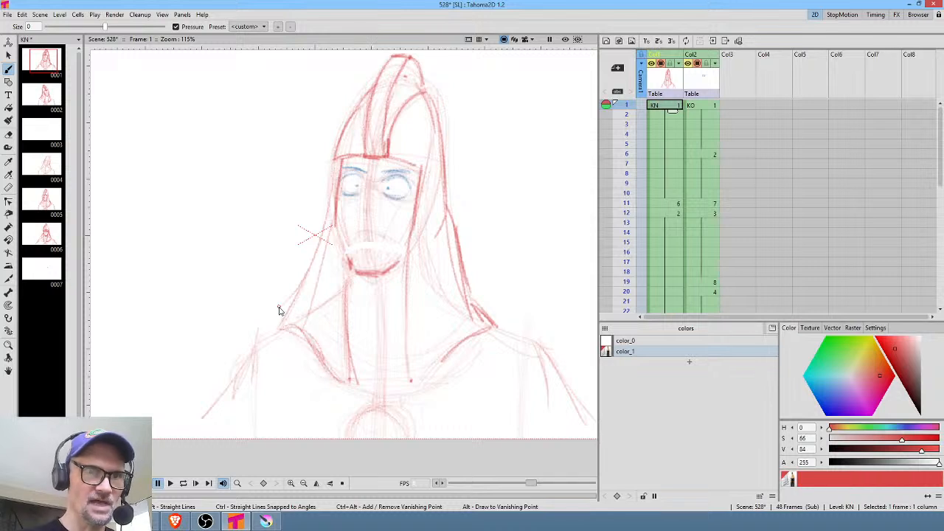
key("period")
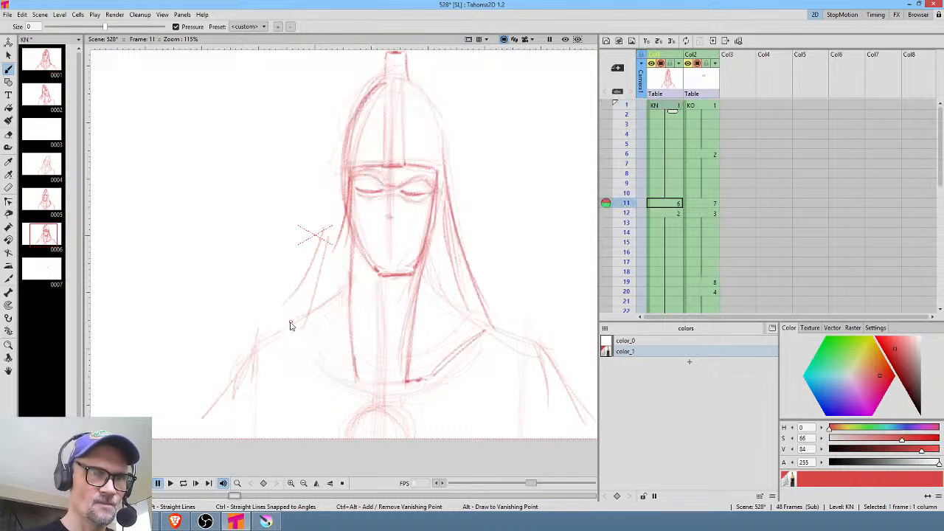
key("comma")
key("period")
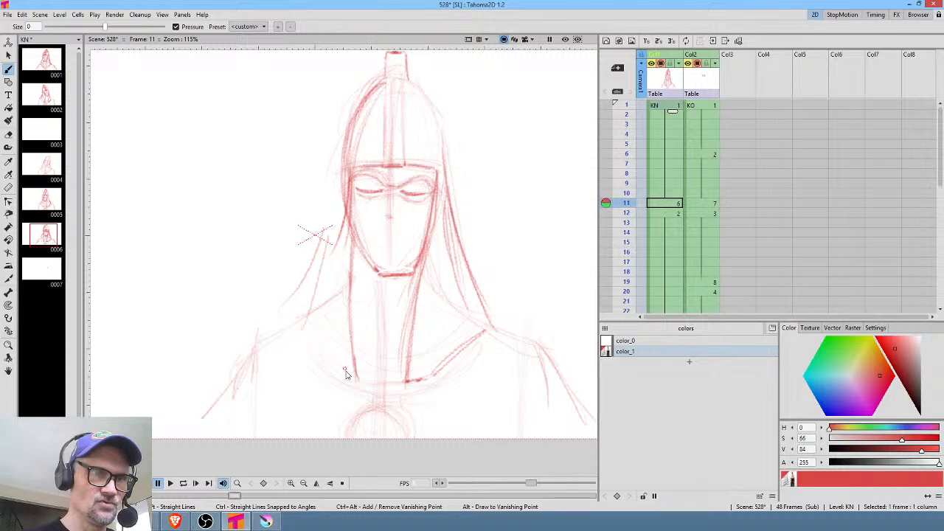
key("comma")
key("period")
key("comma")
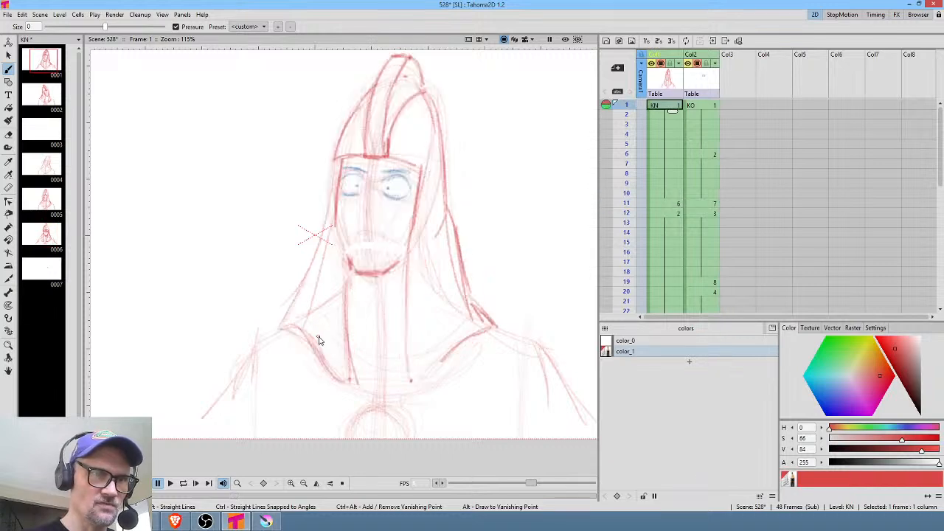
Draw the matching left collar curve and the hat's hanging edge down to the shoulder on drawing 6.
key("period")
key("comma")
key("period")
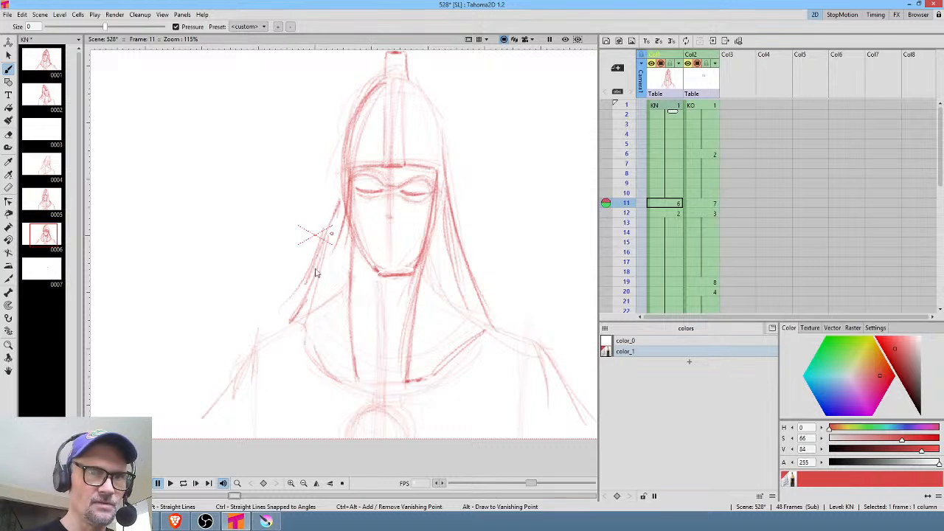
Erase the flared lower part of the hat's left edge on drawing 2 and check its course against drawing 6.
key("period")
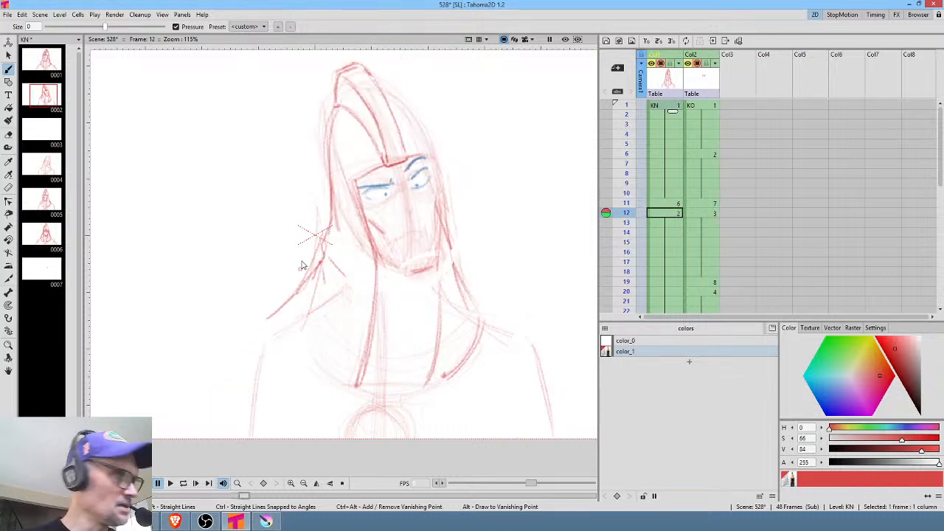
key("a")
left_click_drag(333, 248, 317, 232)
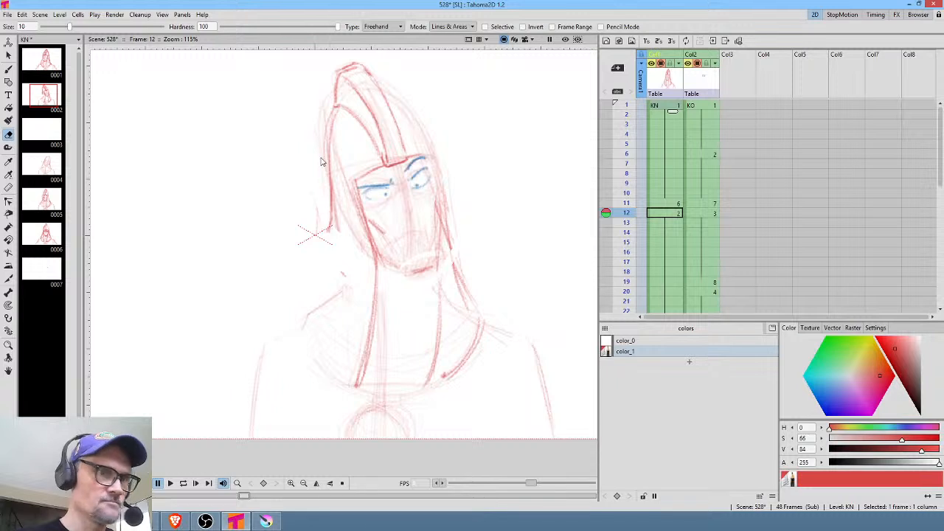
key("b")
key("comma")
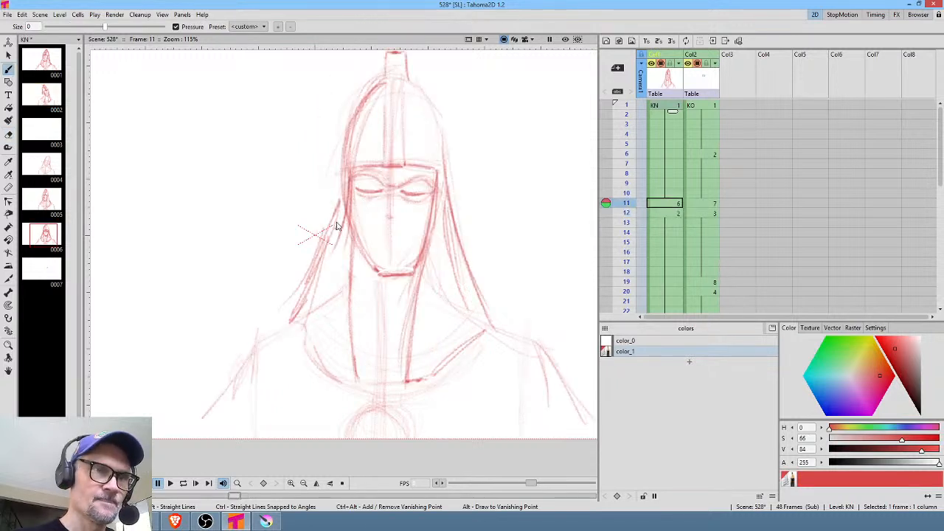
key("period")
Redraw the hat's left edge down to the shoulder on drawing 2, add the collar curve to the neck, and compare the neighbouring drawings.
left_click_drag(333, 203, 317, 303)
key("ctrl+z")
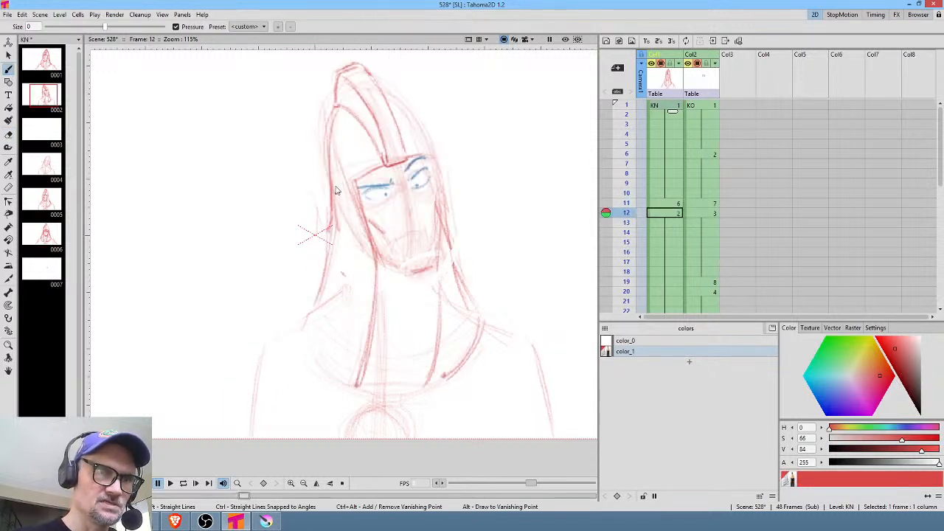
mouse_move(335, 190)
left_mouse_down()
mouse_move(310, 306)
mouse_move(320, 303)
mouse_move(291, 328)
mouse_move(297, 343)
mouse_move(321, 348)
mouse_move(340, 381)
left_mouse_up()
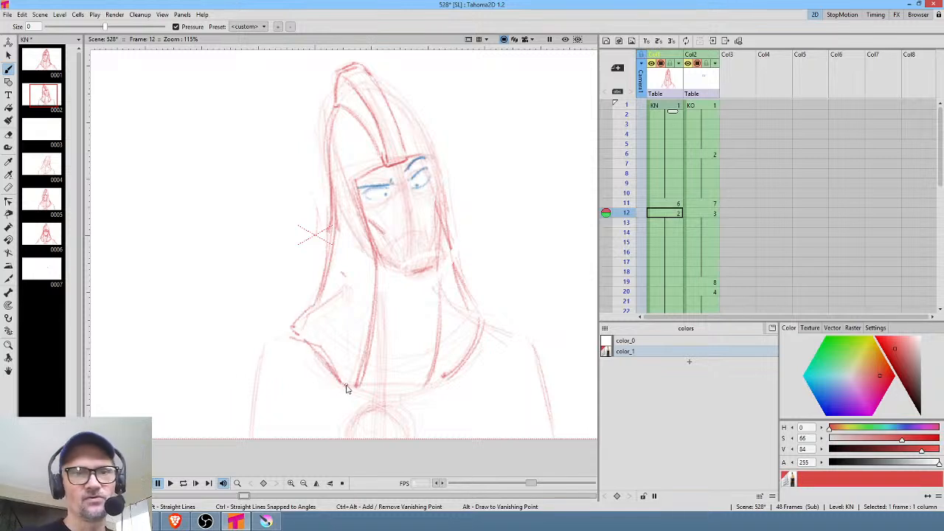
key("period")
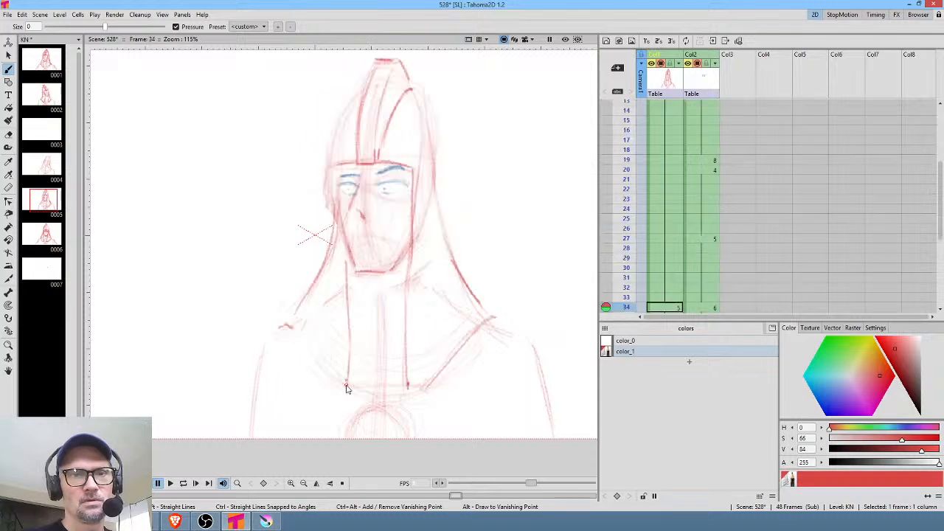
key("comma")
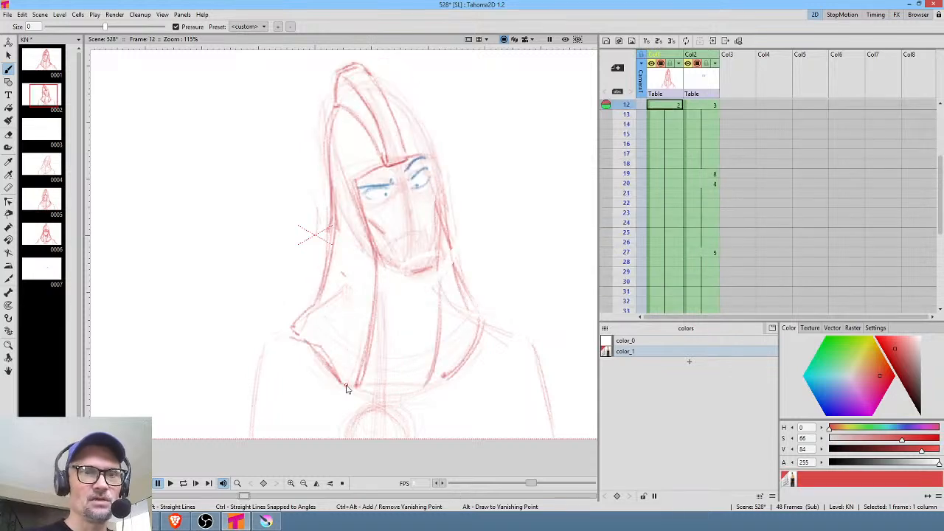
key("comma")
key("period")
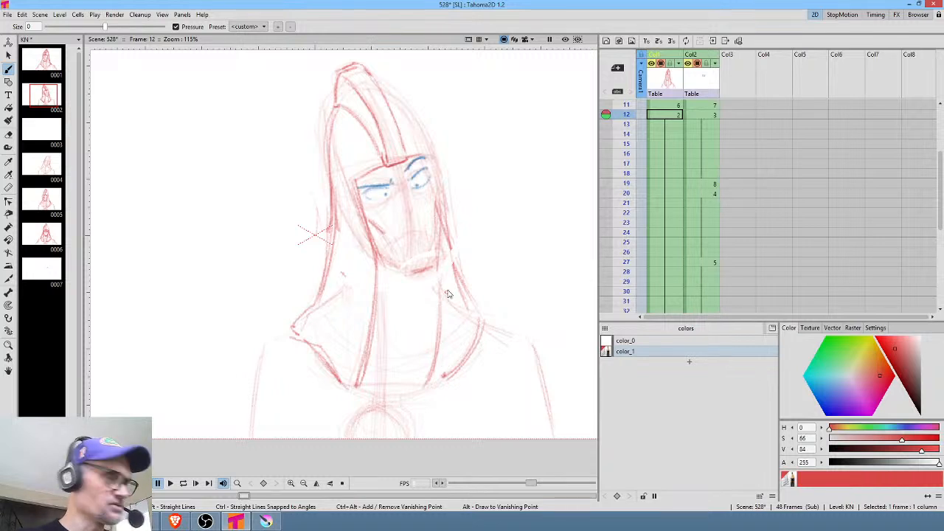
Erase the slanted right neck line on drawing 2 and redraw it more upright from the jaw to the collar.
key("a")
mouse_move(442, 277)
left_mouse_down()
mouse_move(444, 313)
mouse_move(452, 274)
mouse_move(432, 390)
left_mouse_up()
key("b")
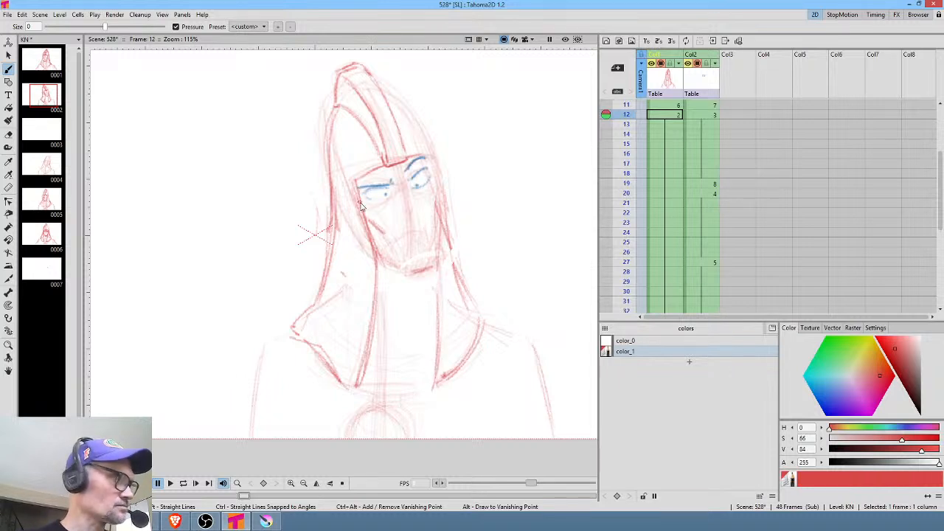
Compare drawing 2 with drawing 6 and draw new lines from the left edge of the face down to the collar on drawing 2.
key("comma")
key("comma")
key("period")
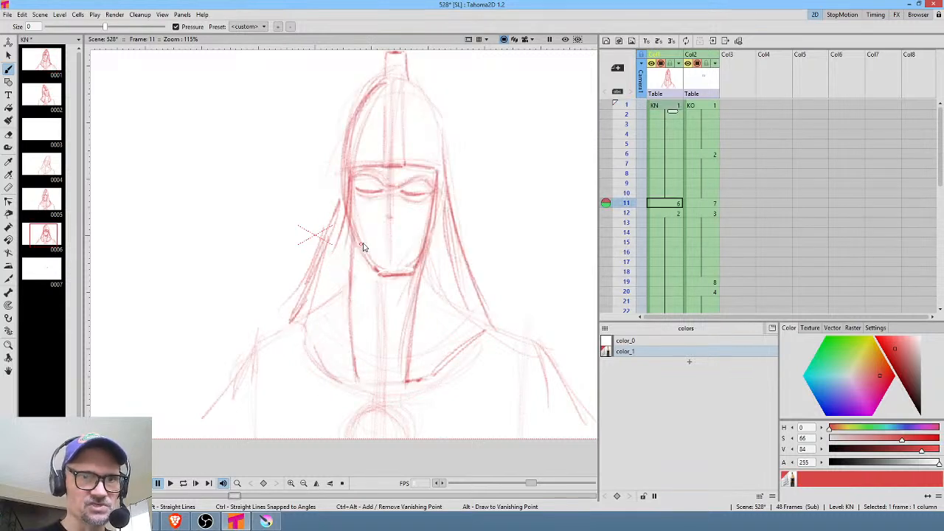
key("period")
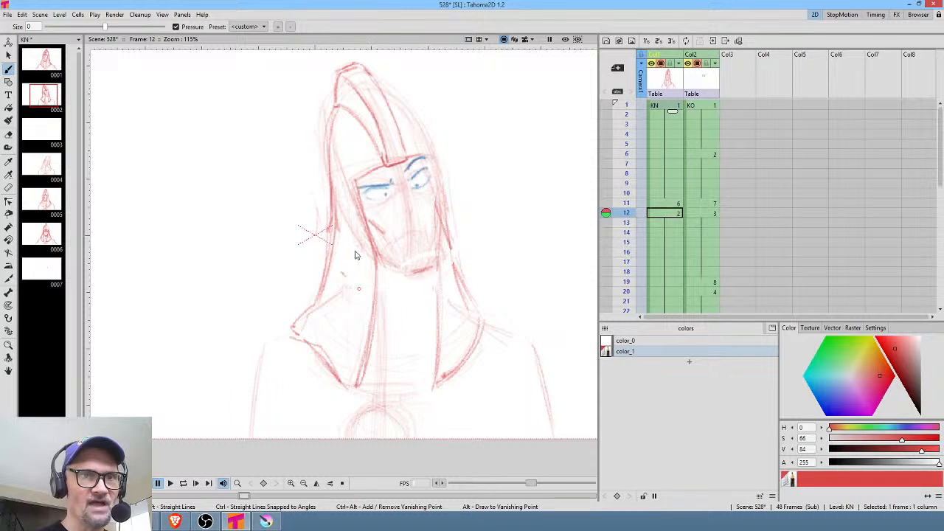
left_click_drag(359, 221, 360, 330)
left_click_drag(359, 214, 357, 380)
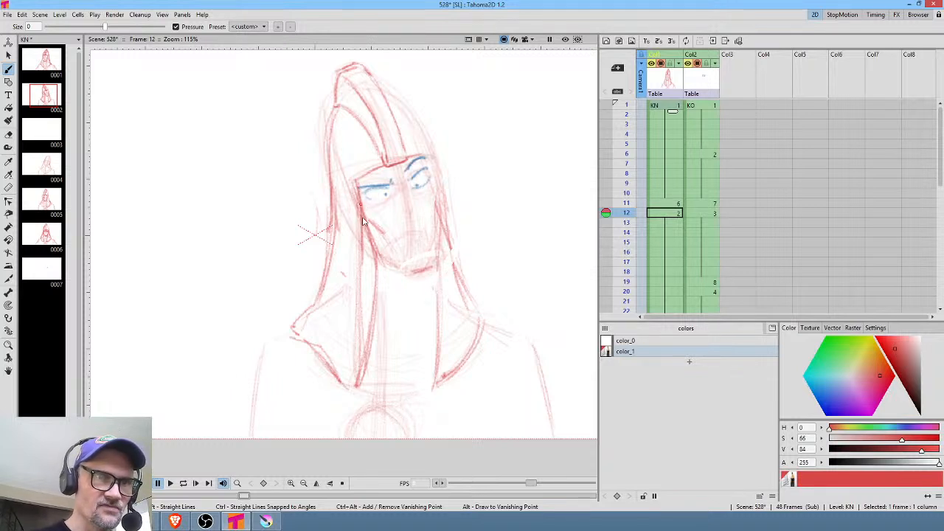
left_click_drag(366, 231, 367, 301)
left_click_drag(368, 257, 357, 379)
Erase the old left neck line on drawing 2 and redraw the jaw line from the cheek to the chin.
key("a")
left_click_drag(368, 222, 367, 366)
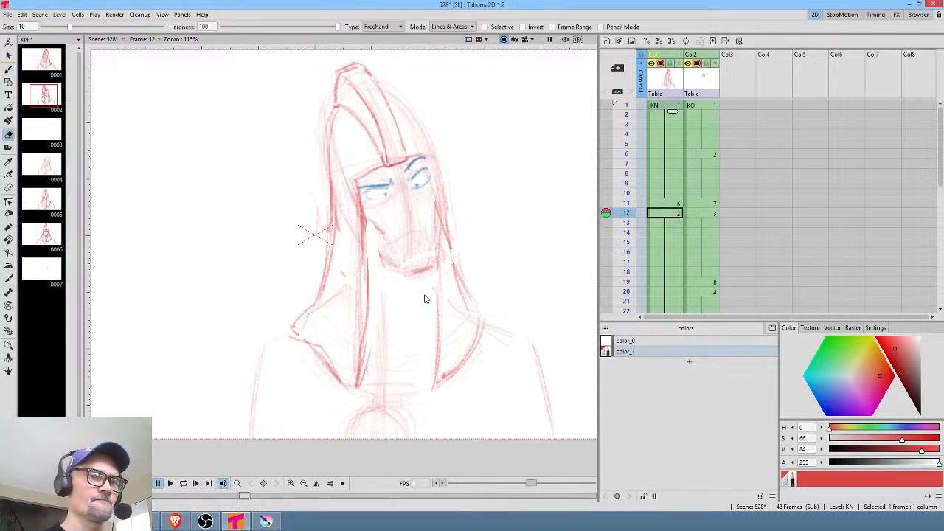
key("b")
left_click_drag(366, 235, 407, 266)
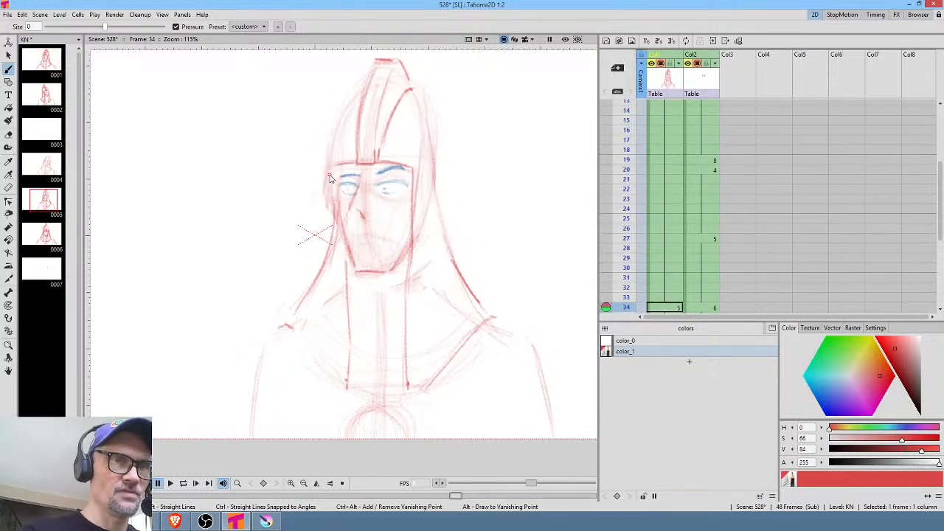
Draw both outer hat edges down to the shoulders on drawing 5 and erase the stray lines beside them.
mouse_move(359, 93)
left_mouse_down()
mouse_move(336, 155)
mouse_move(332, 199)
mouse_move(328, 177)
mouse_move(318, 272)
mouse_move(320, 254)
mouse_move(290, 324)
left_mouse_up()
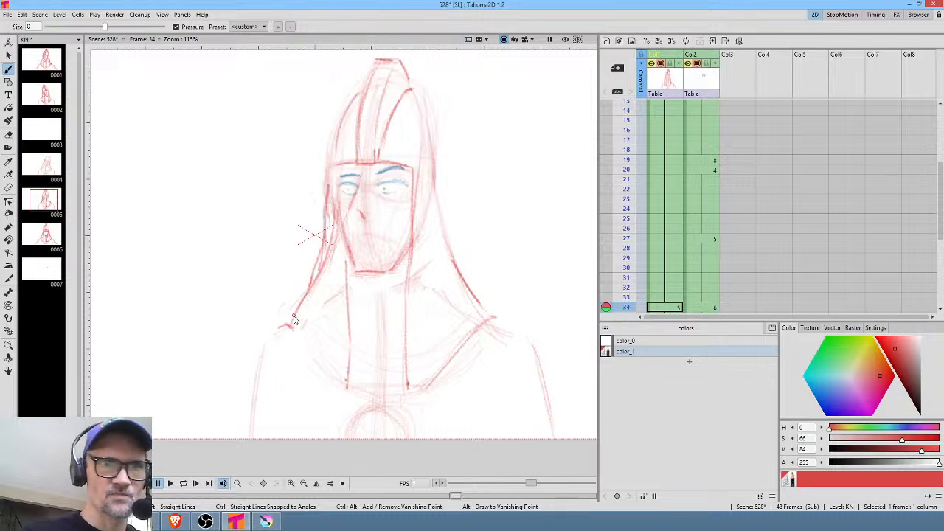
mouse_move(431, 140)
left_mouse_down()
mouse_move(465, 274)
mouse_move(498, 323)
left_mouse_up()
key("e")
mouse_move(443, 215)
left_mouse_down()
mouse_move(485, 319)
mouse_move(452, 219)
left_mouse_up()
left_click_drag(330, 224, 333, 227)
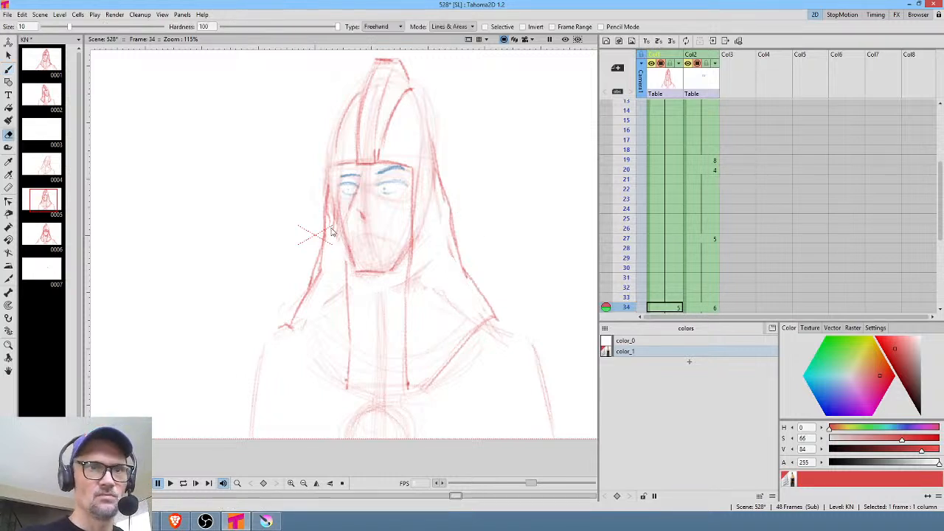
Compare the head drawings and strengthen the hat's right outer edge from the brow down to the shoulder on drawing 6.
key("comma")
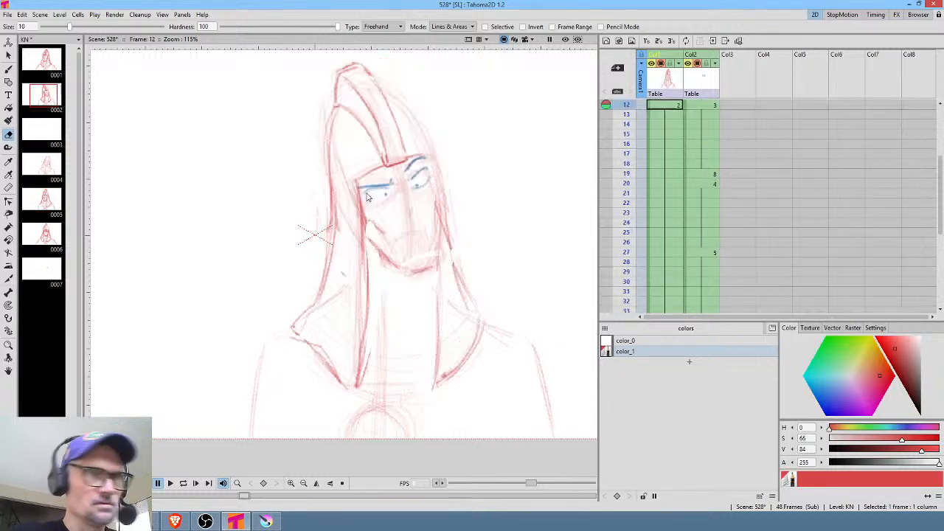
key("comma")
key("comma")
key("period")
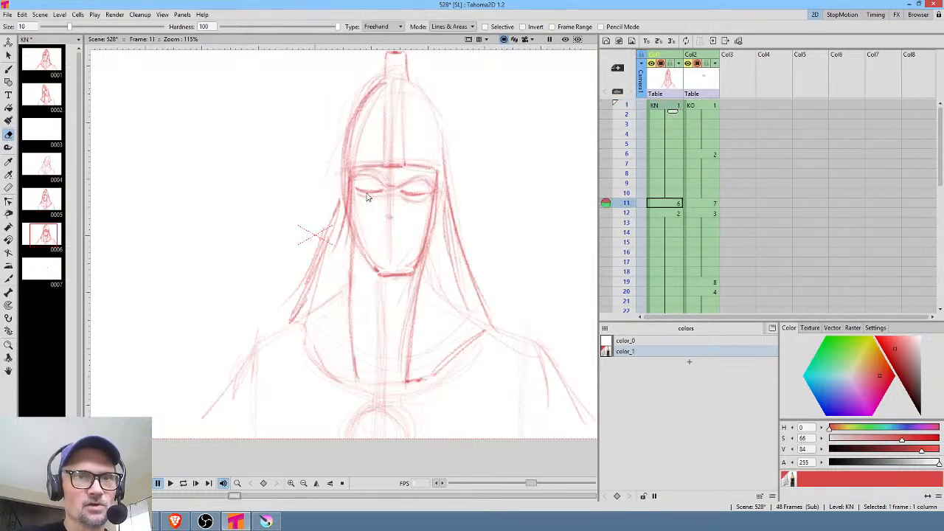
key("comma")
key("period")
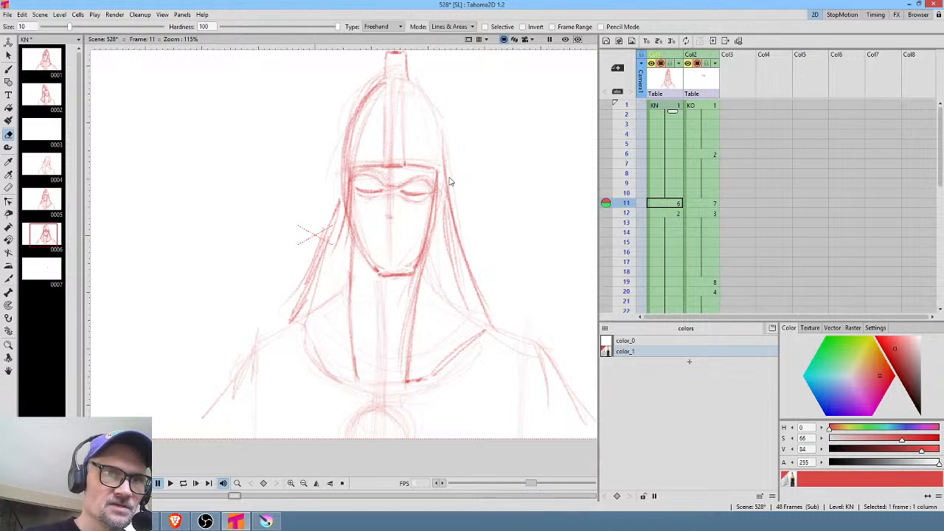
key("b")
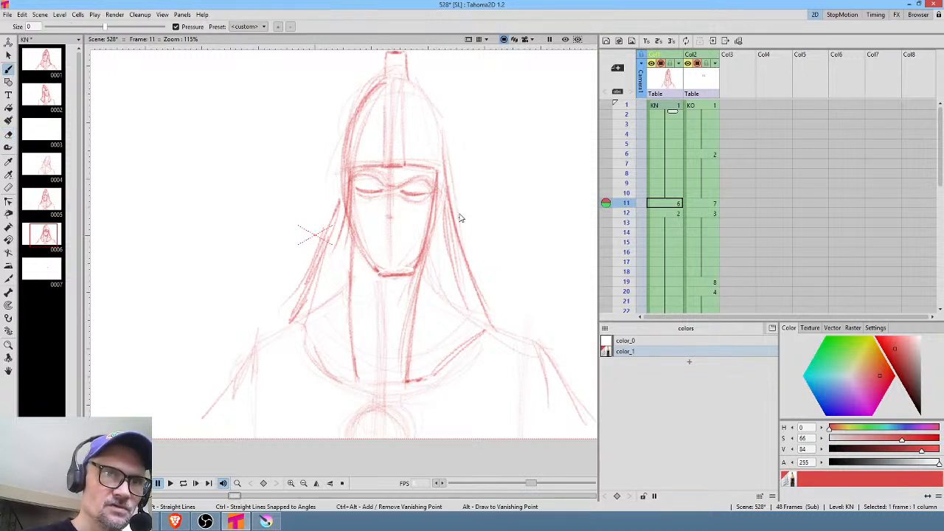
left_click_drag(451, 186, 481, 297)
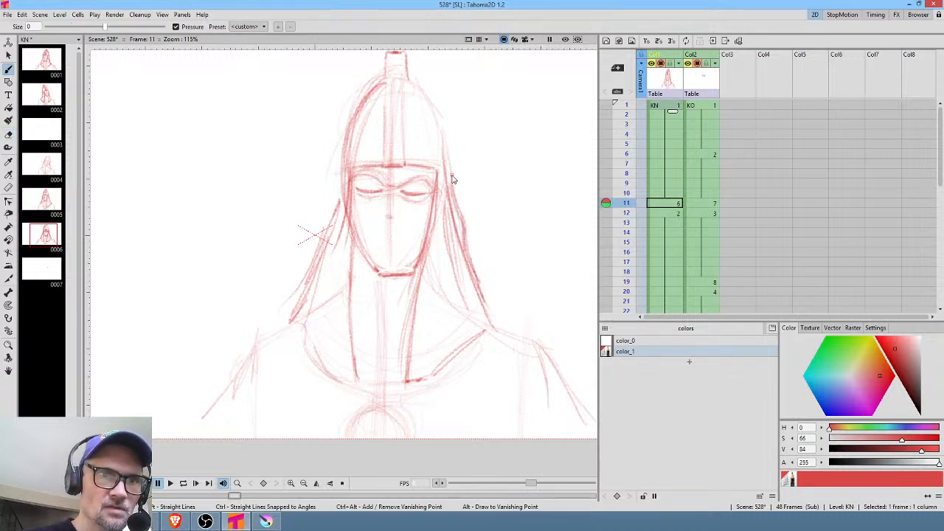
left_click_drag(453, 179, 483, 289)
mouse_move(472, 243)
left_mouse_down()
mouse_move(493, 319)
mouse_move(446, 147)
mouse_move(451, 172)
left_mouse_up()
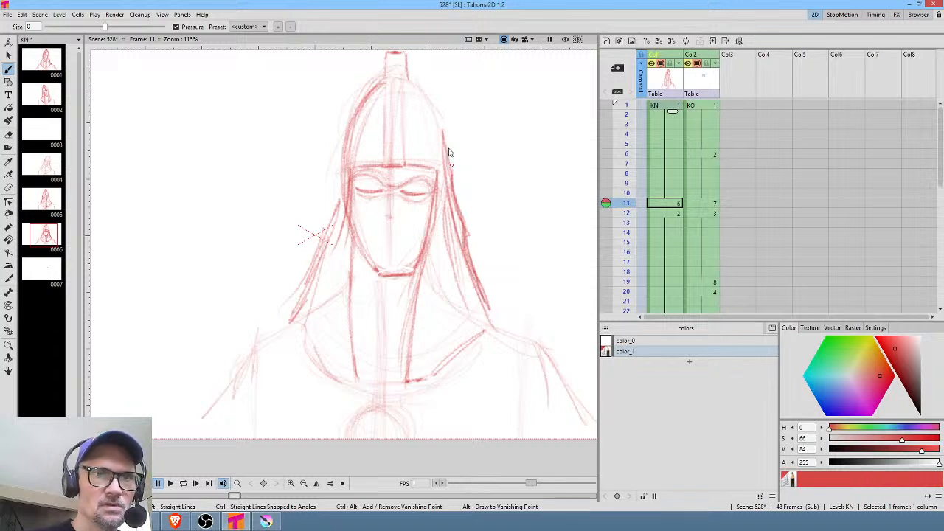
Rework the hat's left hanging edge on drawing 6, erasing its upper part and redrawing it smoothly to the shoulder.
key("comma")
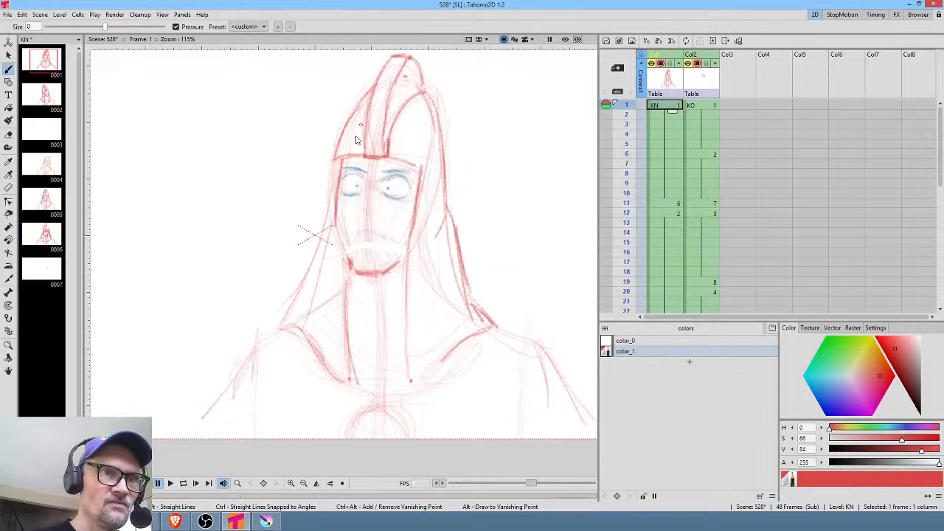
key("period")
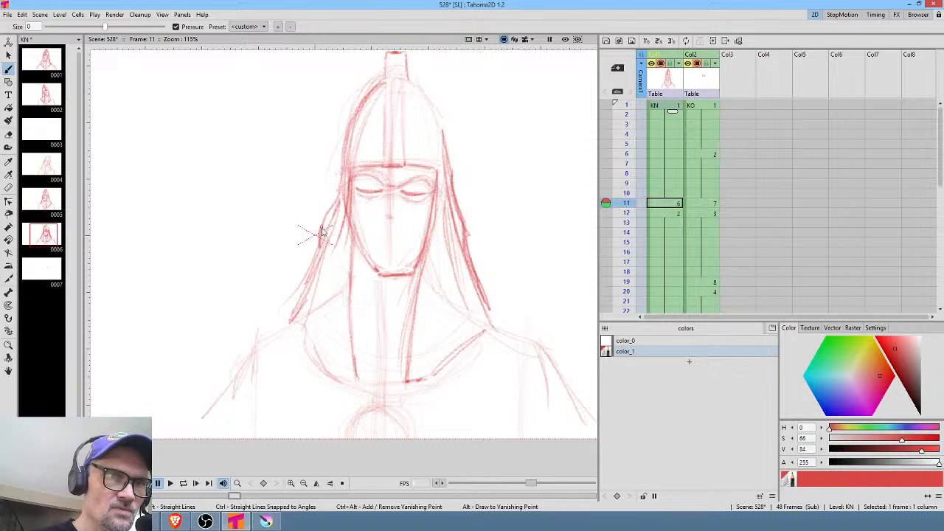
mouse_move(321, 232)
left_mouse_down()
mouse_move(343, 185)
mouse_move(323, 263)
mouse_move(291, 316)
left_mouse_up()
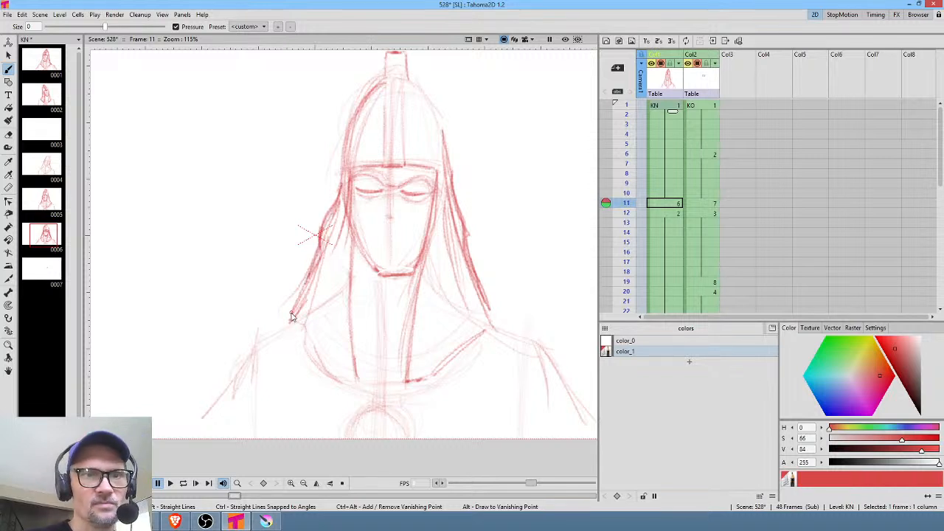
key("a")
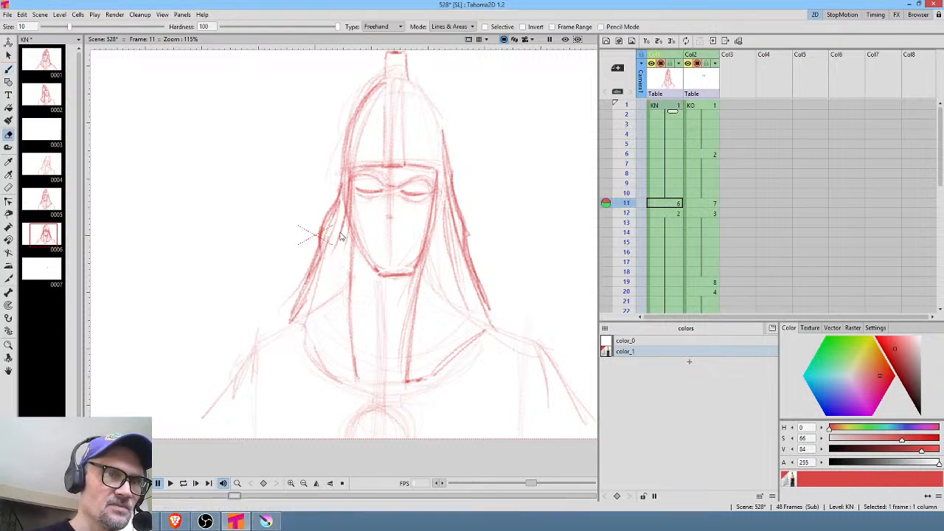
mouse_move(341, 234)
left_mouse_down()
mouse_move(340, 183)
mouse_move(344, 223)
left_mouse_up()
key("b")
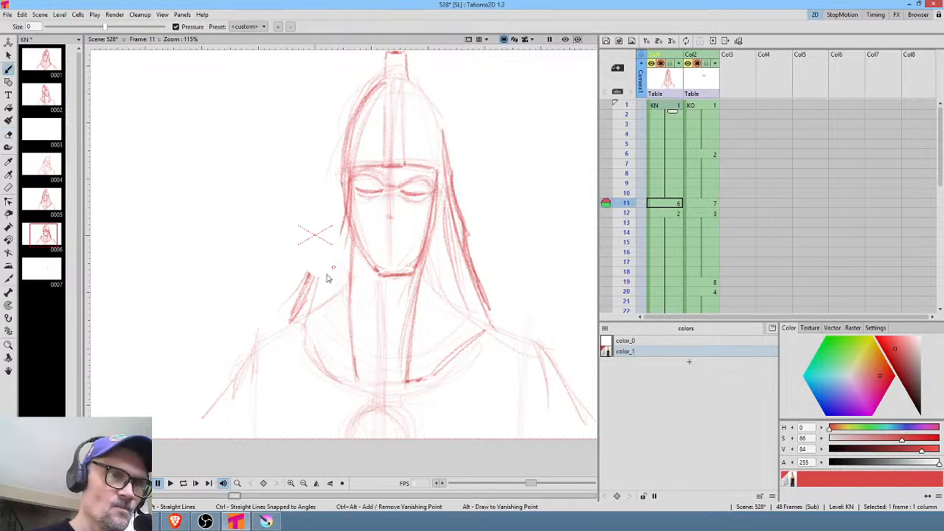
mouse_move(343, 185)
left_mouse_down()
mouse_move(325, 254)
mouse_move(301, 293)
left_mouse_up()
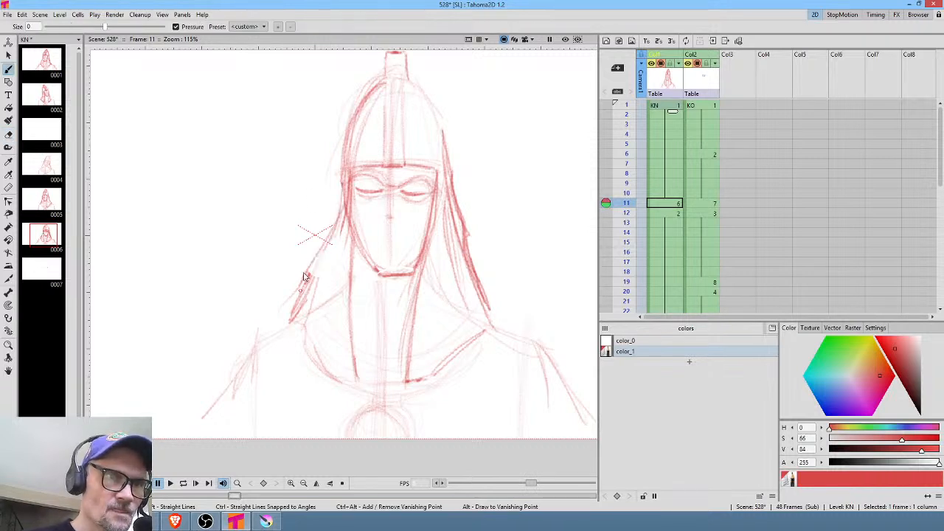
mouse_move(315, 258)
left_mouse_down()
mouse_move(286, 321)
mouse_move(343, 184)
left_mouse_up()
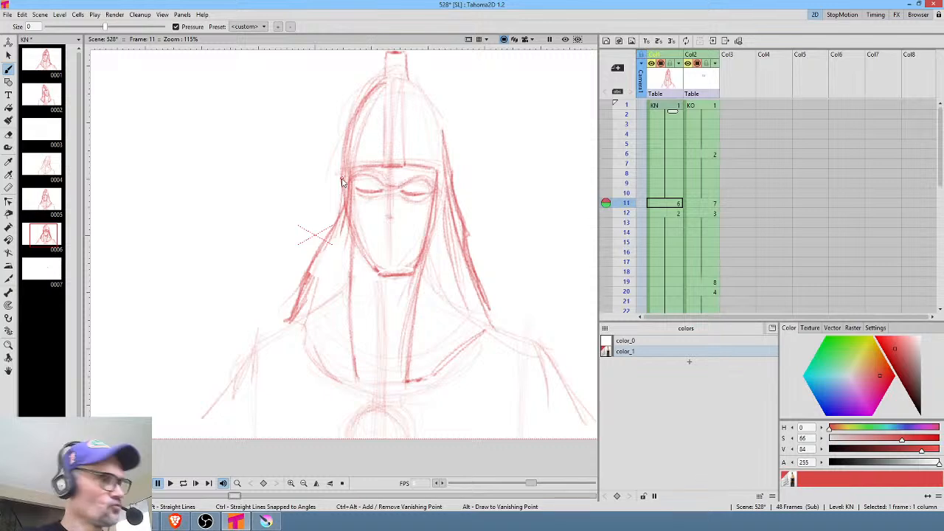
key(".")
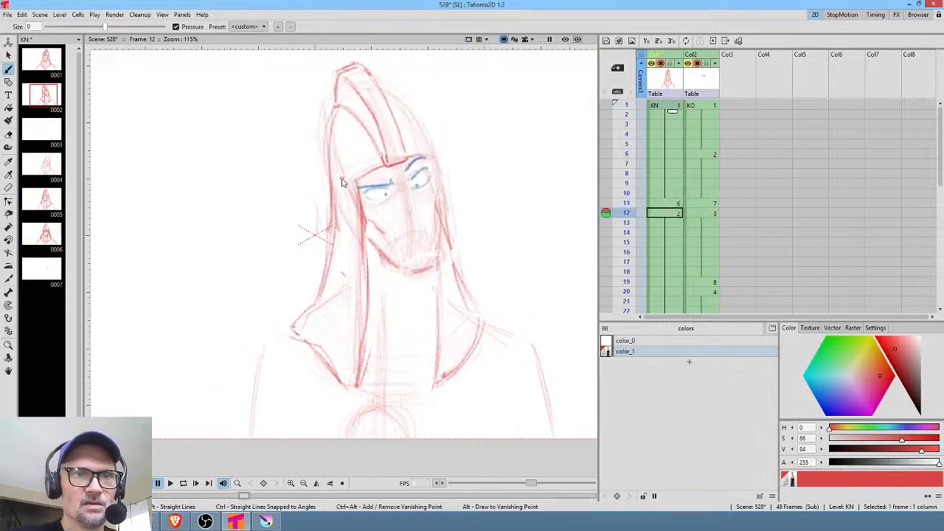
Strengthen the hat's right outer edge on drawing 5 and draw the shoulder lines outward from both lower hat corners.
key(".")
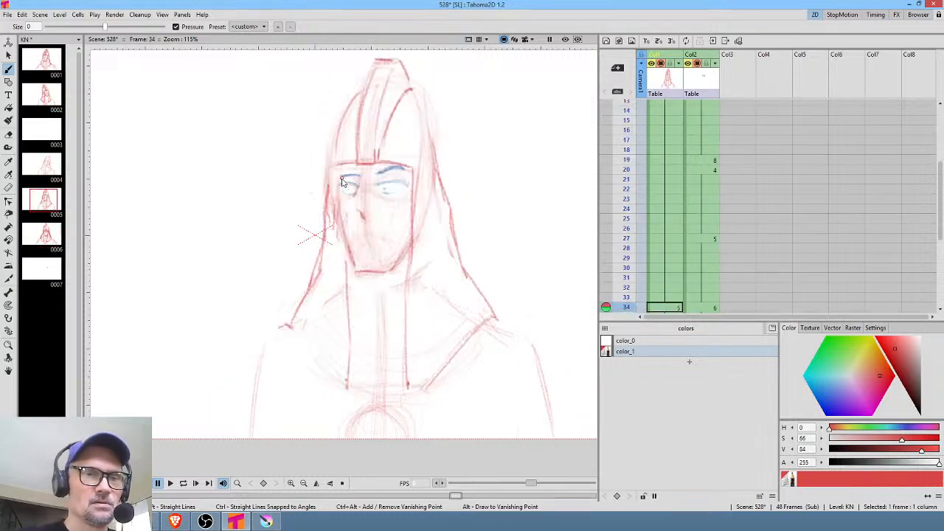
left_click_drag(439, 172, 468, 277)
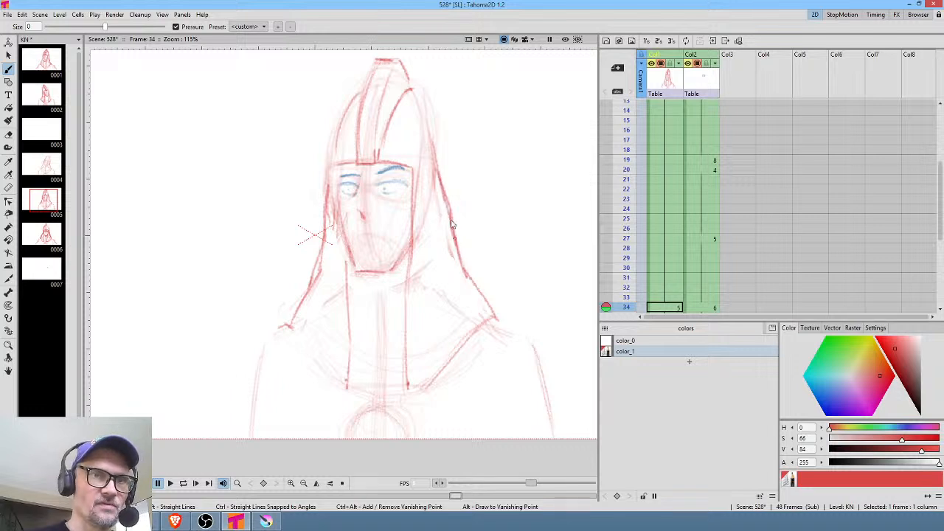
mouse_move(452, 222)
left_mouse_down()
mouse_move(489, 312)
mouse_move(452, 223)
mouse_move(499, 327)
mouse_move(528, 345)
left_mouse_up()
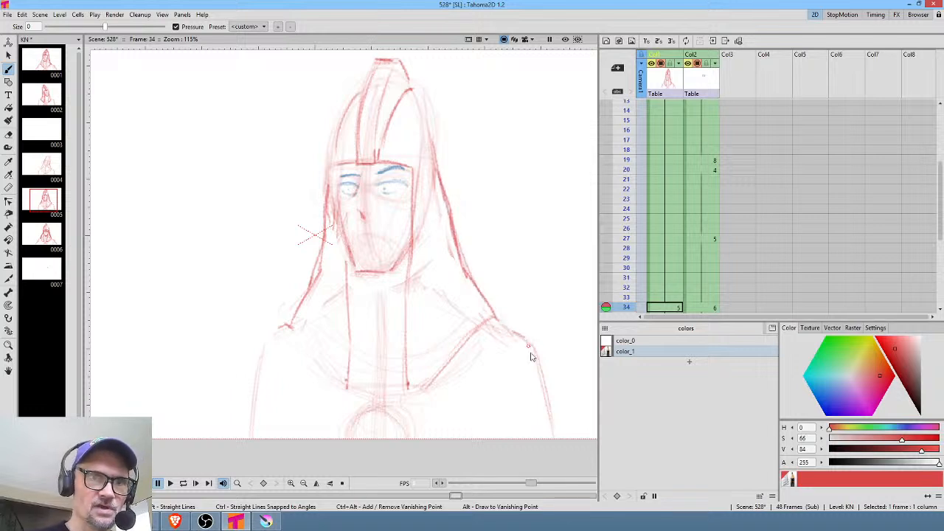
left_click_drag(295, 322, 267, 343)
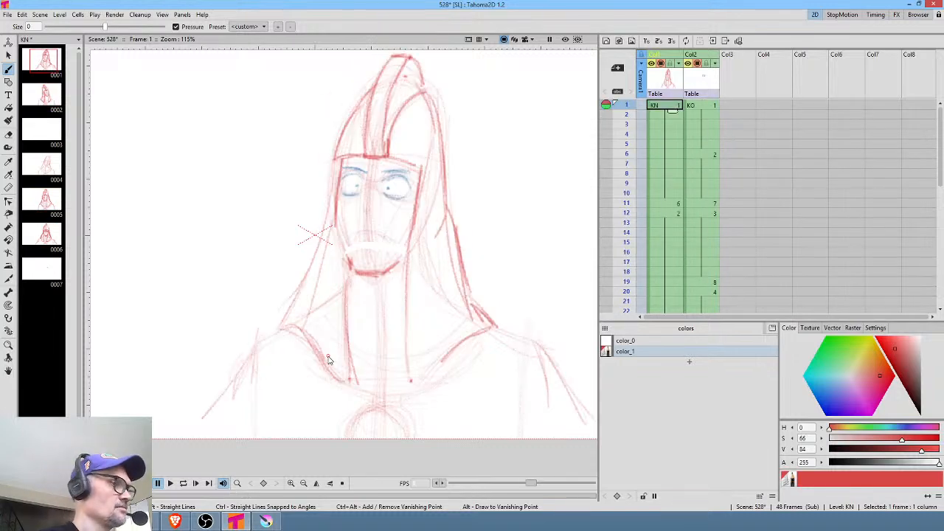
Return from the sub-scene to the parent scene and scrub the timeline to review the head turn.
key("alt+Up")
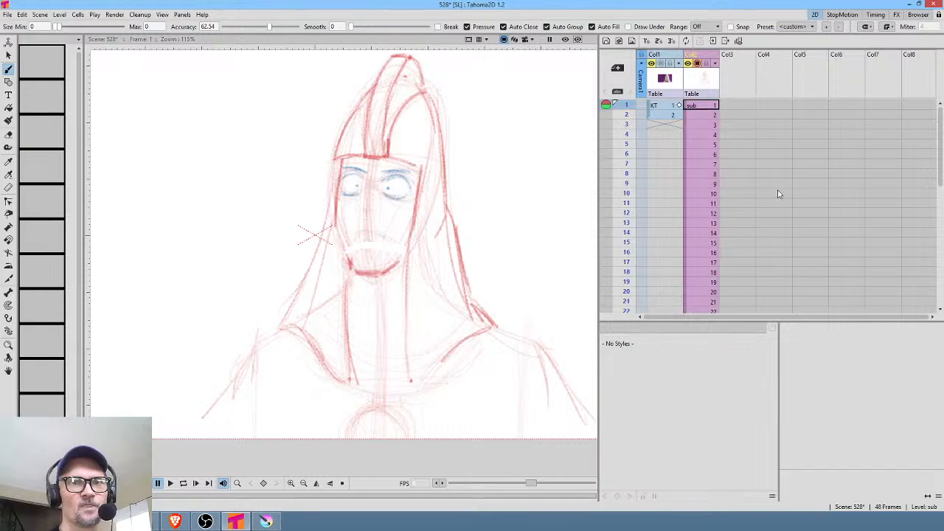
mouse_move(623, 107)
left_mouse_down()
mouse_move(608, 233)
mouse_move(610, 105)
mouse_move(609, 223)
left_mouse_up()
scroll(490, 244, "down", 2)
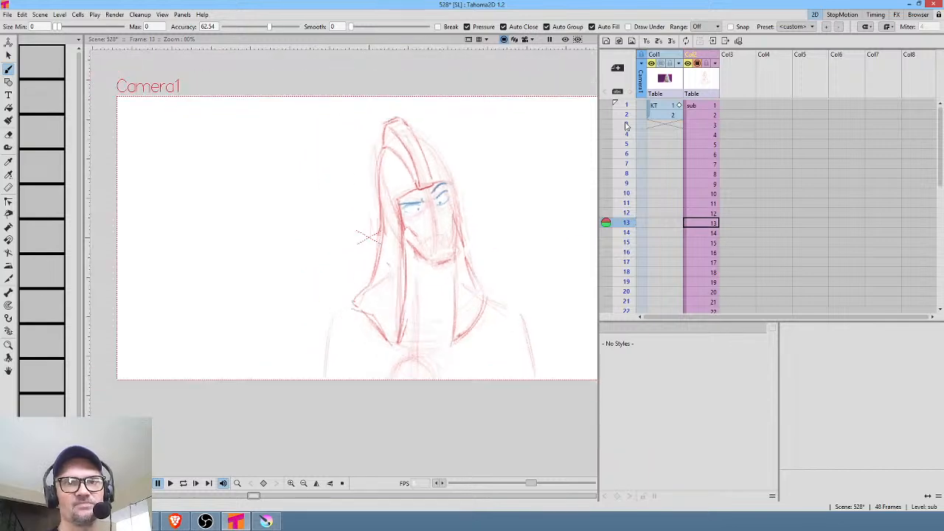
mouse_move(627, 124)
left_mouse_down()
mouse_move(629, 312)
mouse_move(638, 100)
mouse_move(643, 81)
mouse_move(638, 225)
mouse_move(665, 103)
mouse_move(666, 209)
mouse_move(688, 94)
left_mouse_up()
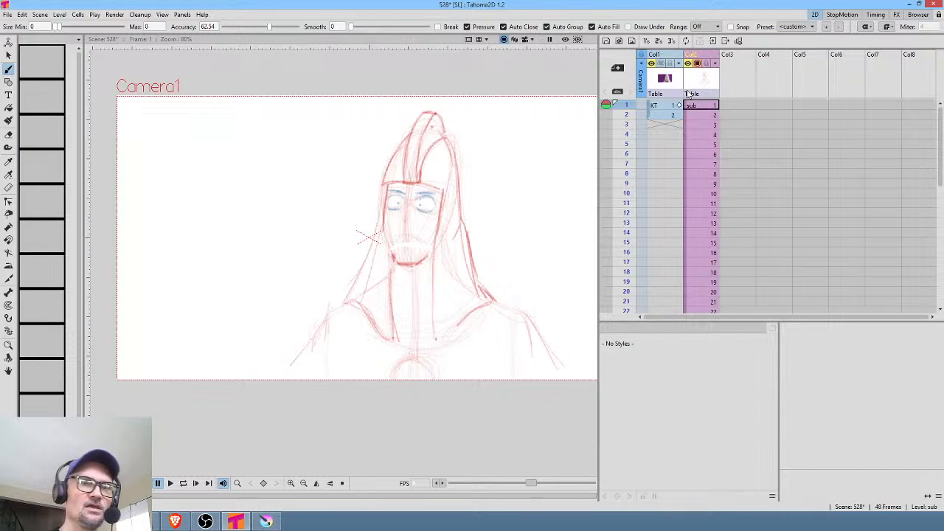
mouse_move(628, 109)
left_mouse_down()
mouse_move(629, 228)
mouse_move(627, 104)
left_mouse_up()
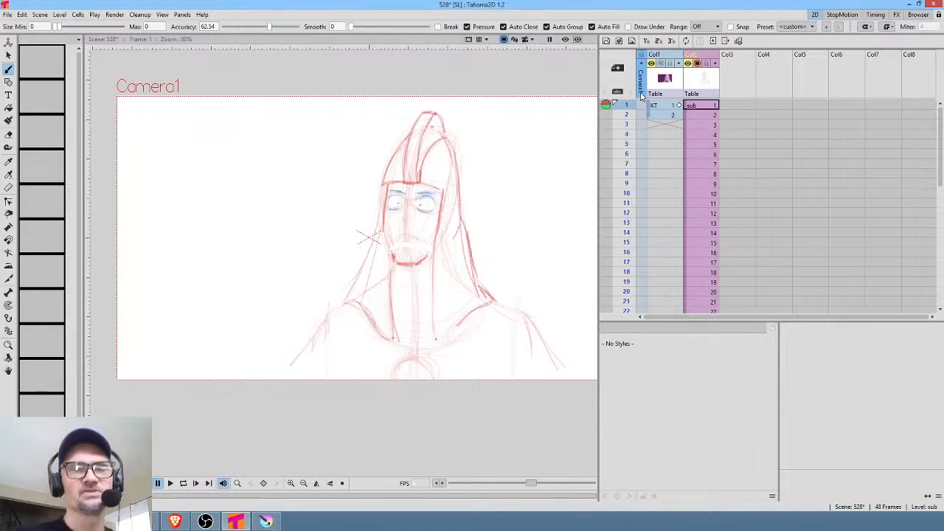
Start a new drawing level in Col3 at frame 1 and lower the rough sub-scene column's opacity.
left_click(738, 105)
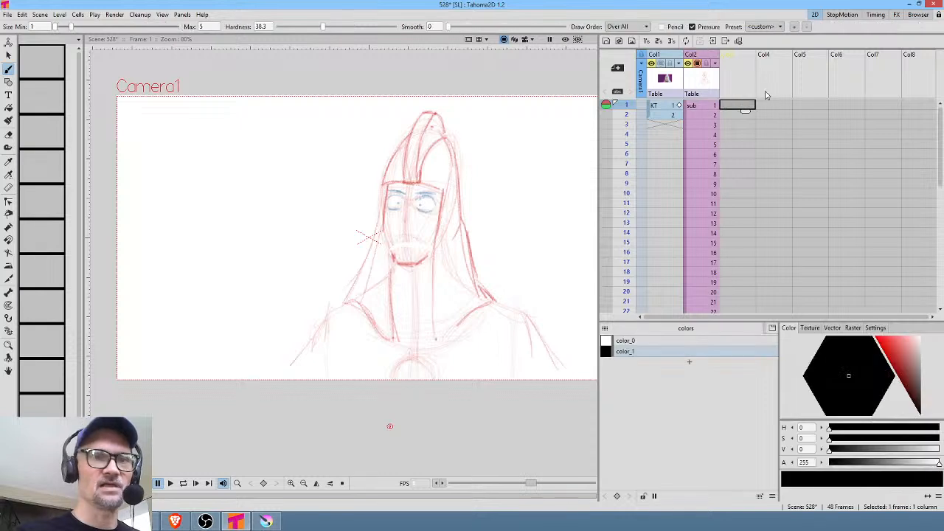
left_click(513, 285)
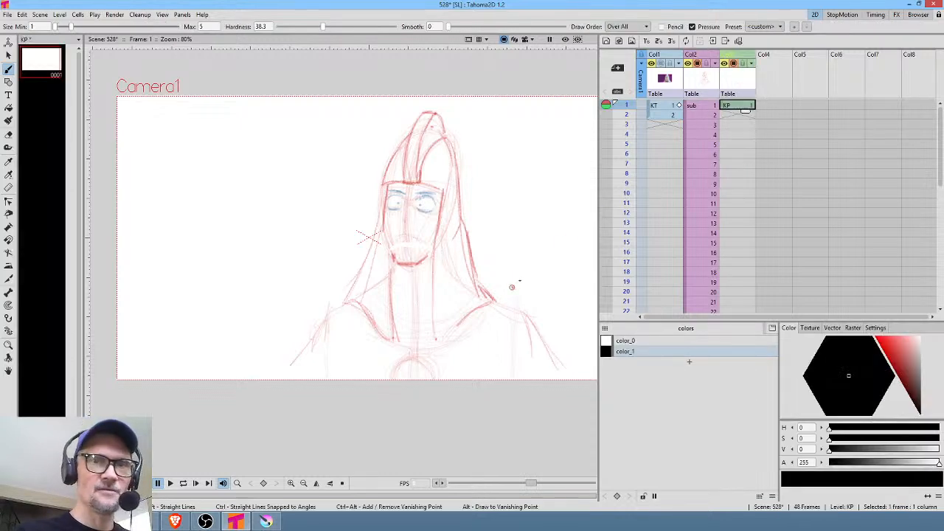
left_click(705, 80)
left_click(715, 64)
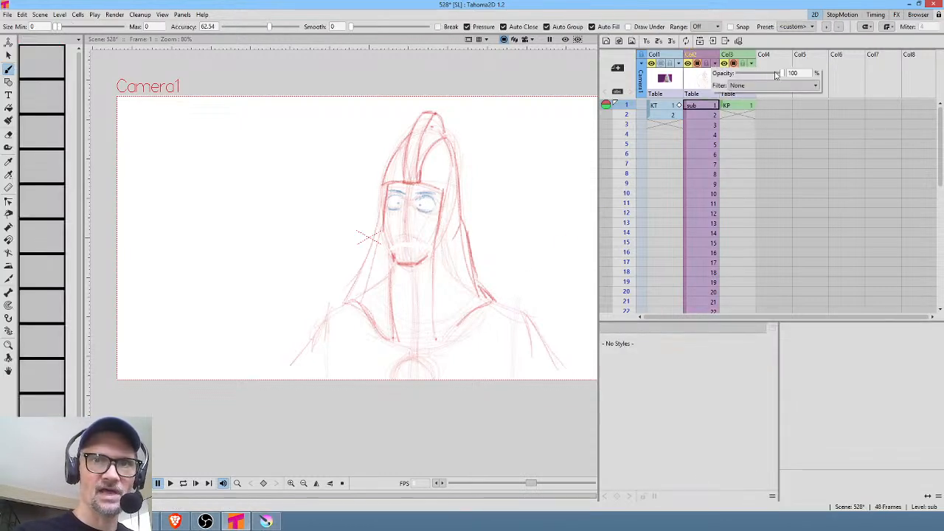
mouse_move(784, 76)
left_mouse_down()
mouse_move(752, 77)
mouse_move(761, 77)
mouse_move(629, 257)
mouse_move(733, 348)
mouse_move(436, 192)
mouse_move(445, 199)
left_mouse_up()
left_click_drag(445, 199, 407, 243)
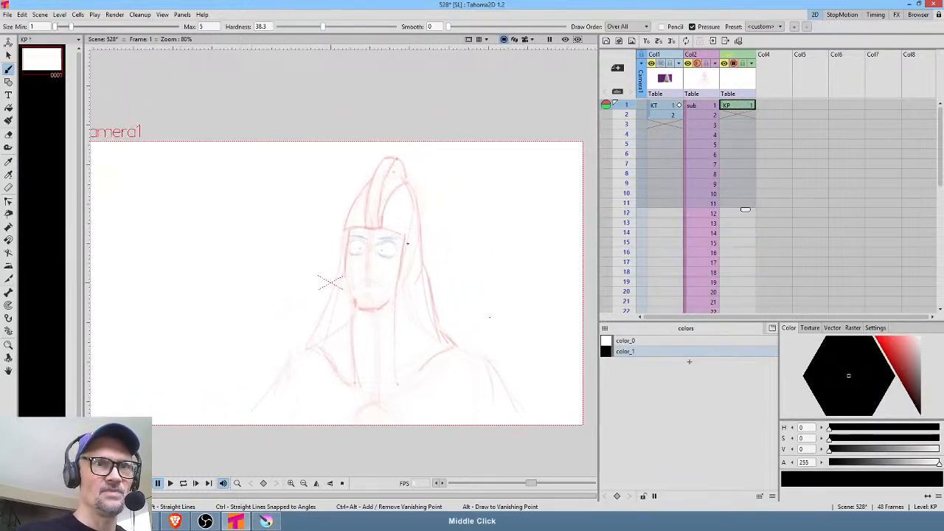
Set the inking brush's hardness to 49.79 and its smoothing to 17.23.
left_click_drag(322, 27, 331, 27)
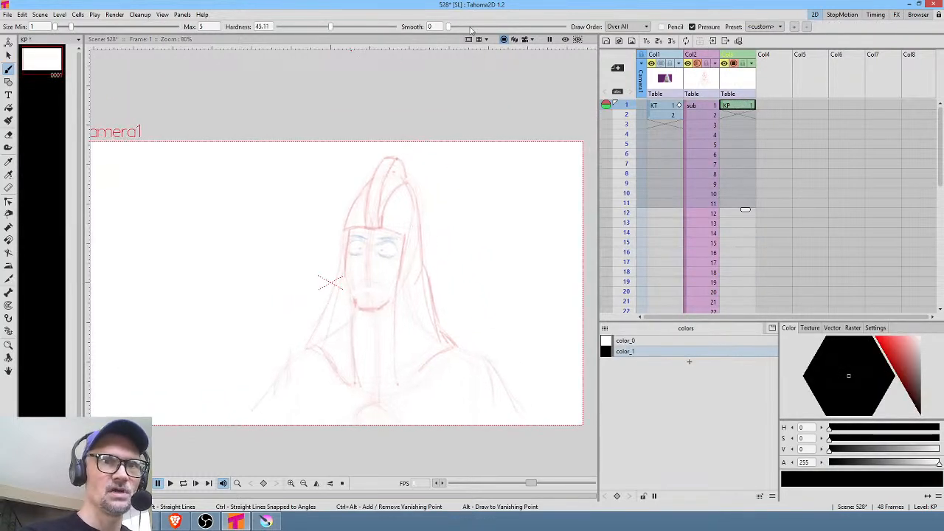
left_click_drag(450, 26, 489, 26)
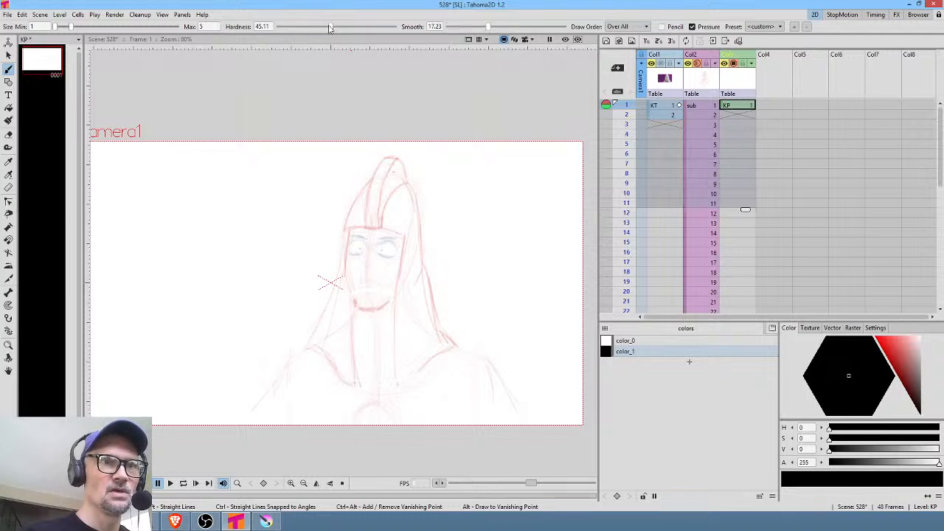
left_click_drag(331, 27, 340, 27)
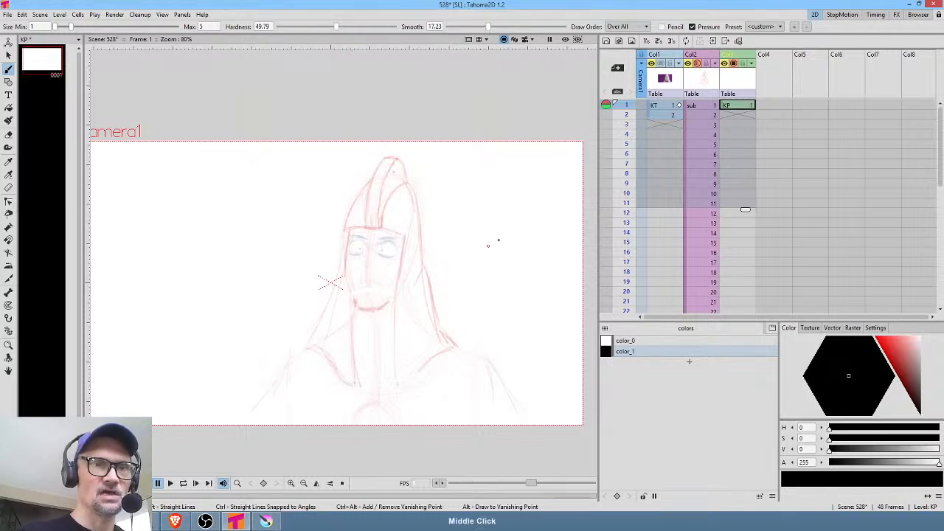
Ink the hat's central crest in black, with its rounded top, both side lines and short base at the brow.
middle_click(489, 243)
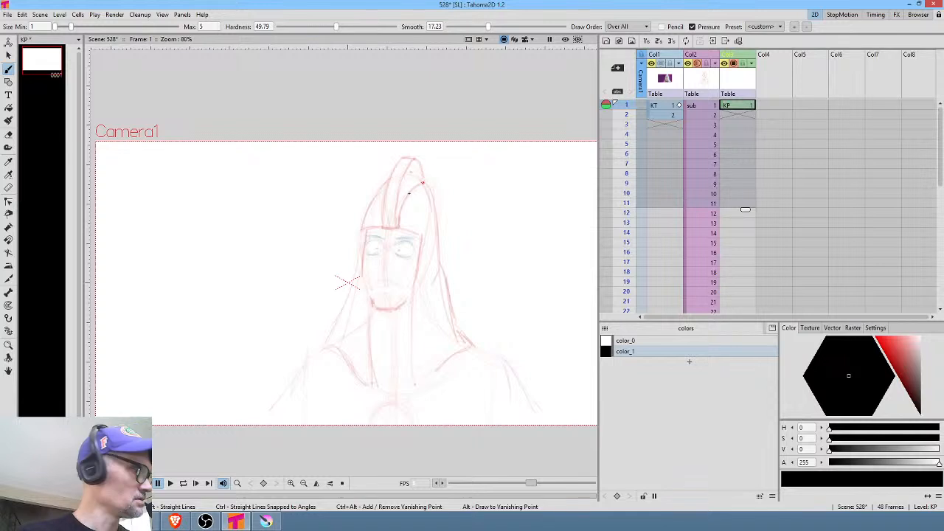
scroll(462, 245, "up", 1)
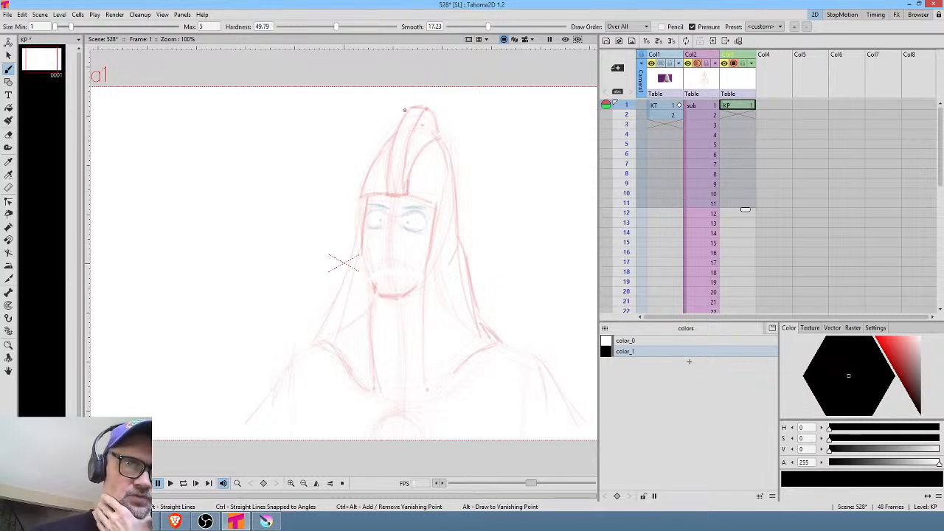
left_click_drag(405, 108, 388, 161)
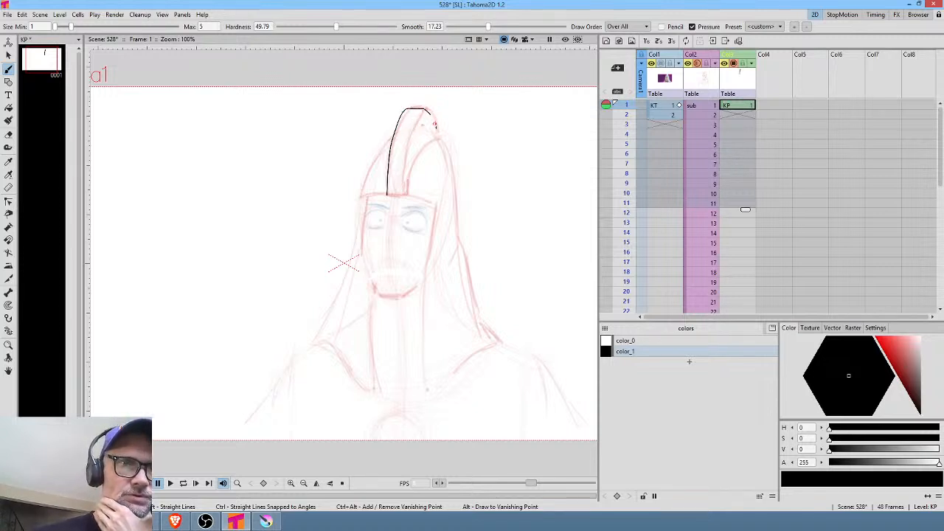
left_click_drag(439, 139, 405, 176)
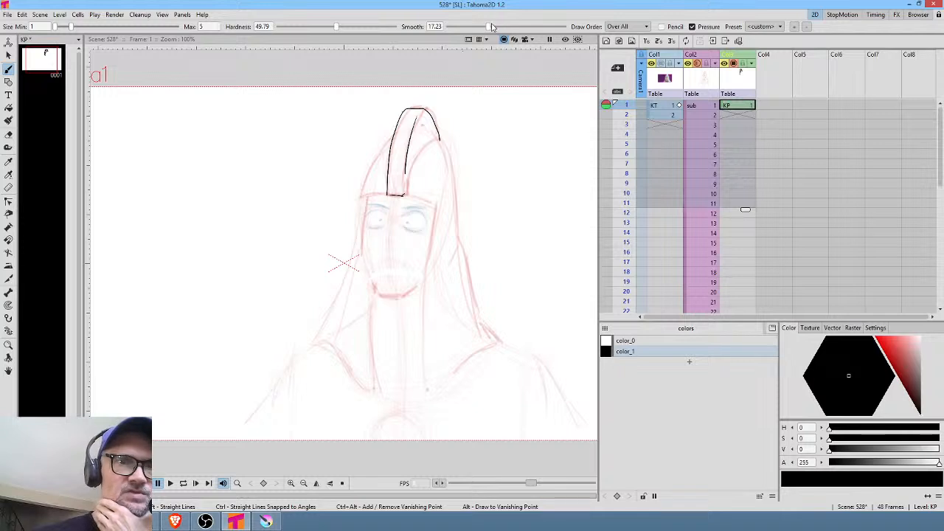
Lower the brush smoothing to 7.02 and ink both outer hat edges plus the right inner edge past the face.
left_click_drag(489, 27, 466, 26)
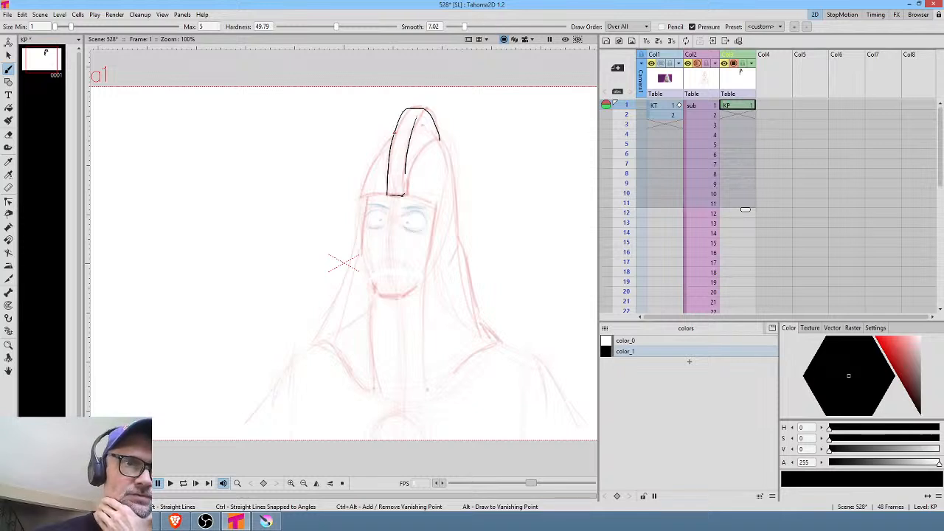
left_click_drag(393, 133, 312, 344)
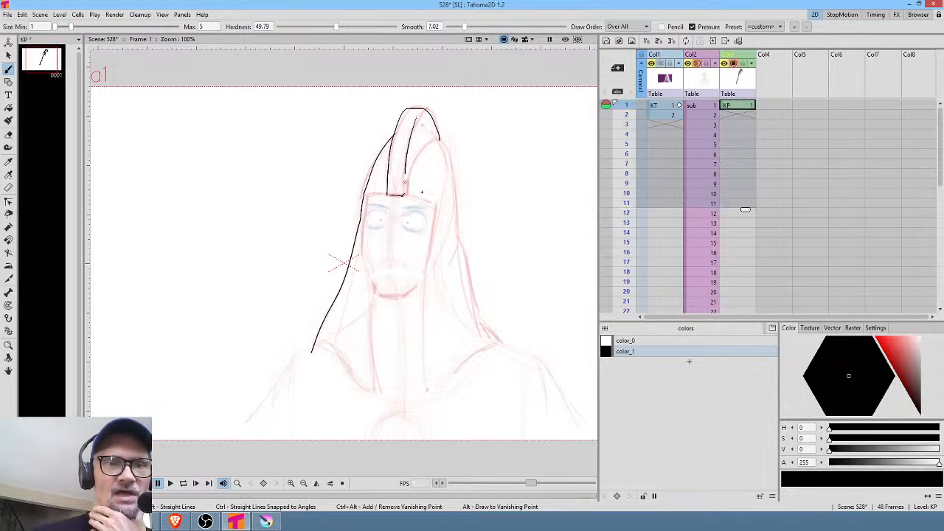
mouse_move(434, 203)
left_mouse_down()
mouse_move(422, 264)
mouse_move(424, 380)
left_mouse_up()
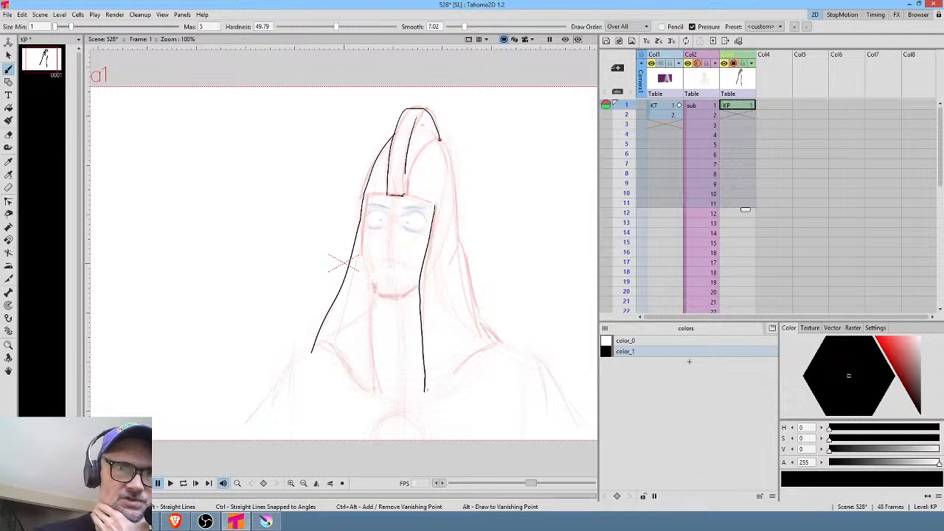
left_click_drag(453, 177, 456, 236)
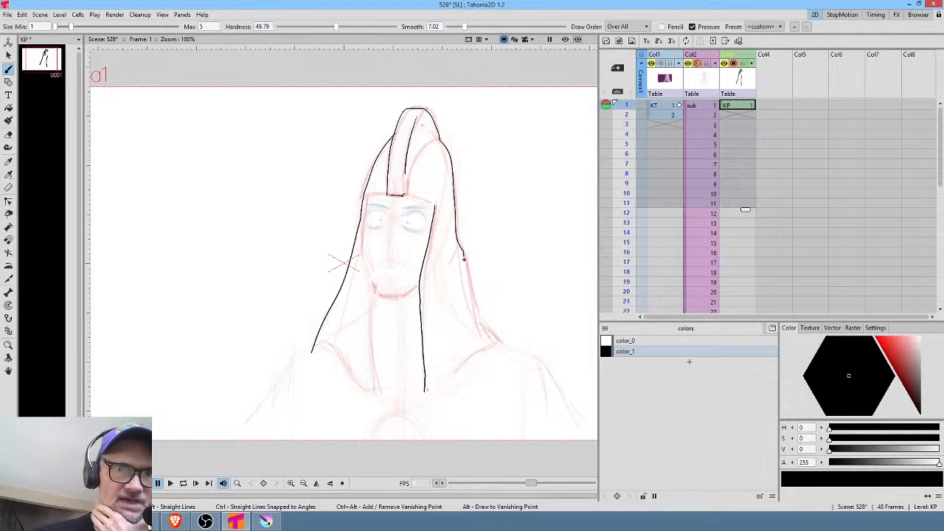
mouse_move(465, 269)
left_mouse_down()
mouse_move(480, 319)
mouse_move(499, 344)
left_mouse_up()
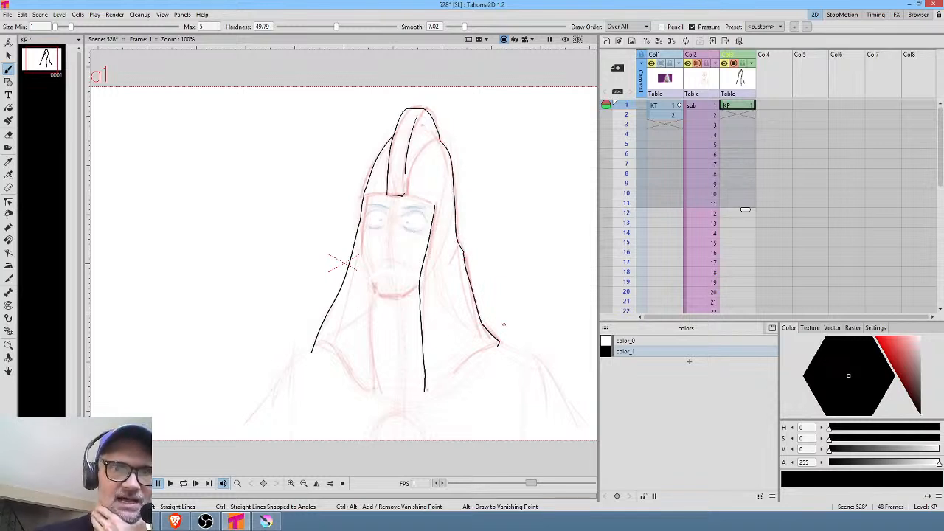
Ink the hat's right lower hem, redrawing it once, and the left inner edge with its curved lower hem.
left_click_drag(435, 385, 436, 384)
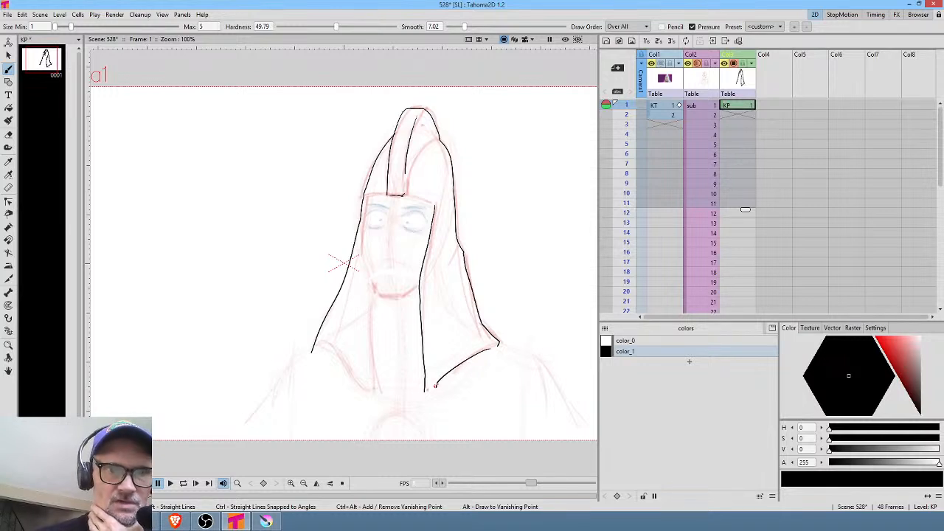
key("ctrl+z")
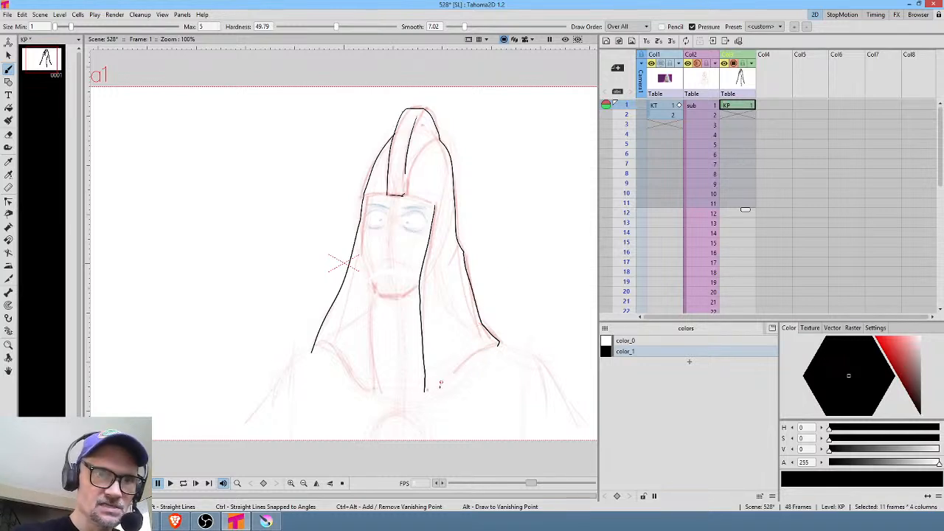
left_click_drag(436, 389, 488, 346)
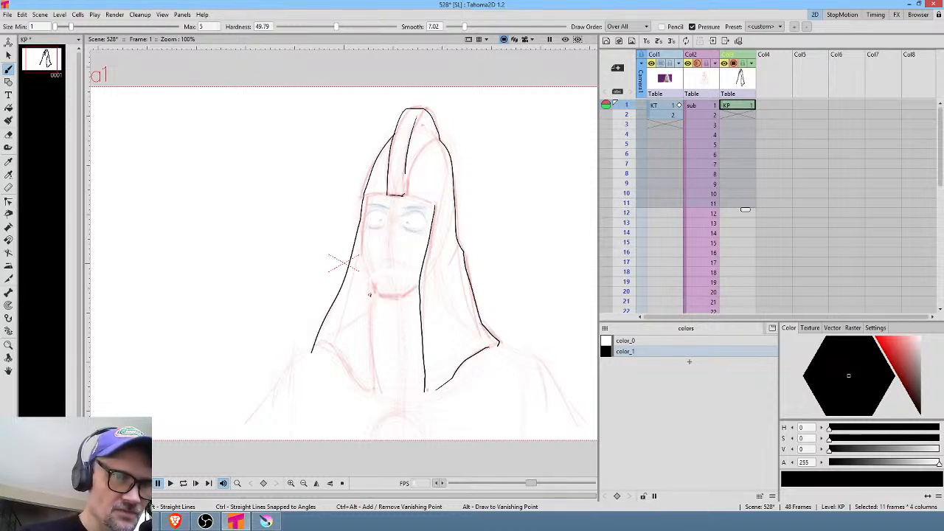
left_click_drag(371, 295, 377, 385)
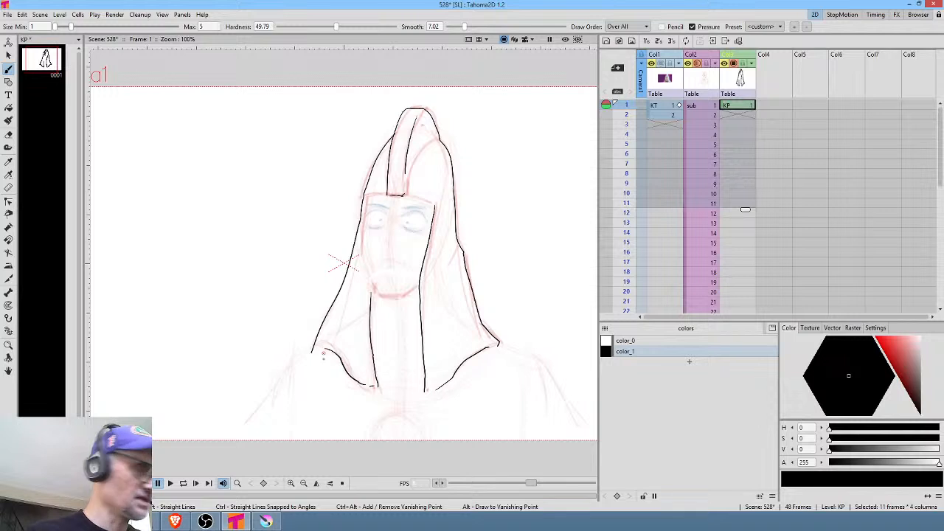
Clean up the hat's left lower corner and ink both shoulder lines down to the bottom of the frame.
key("a")
key("b")
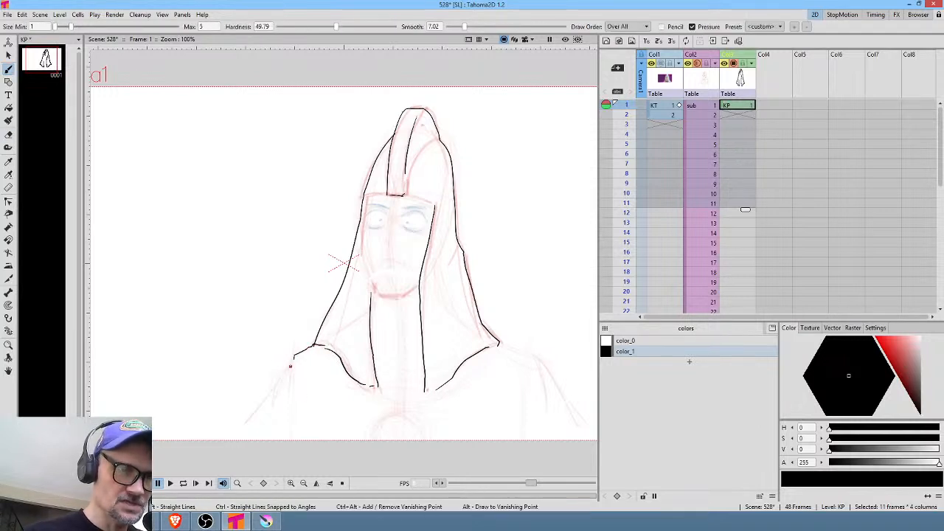
left_click_drag(291, 366, 212, 462)
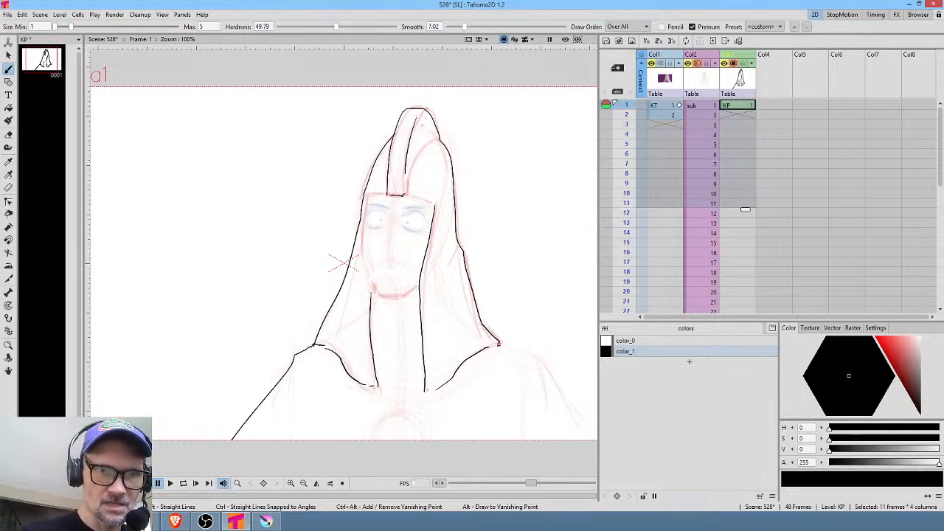
mouse_move(498, 343)
left_mouse_down()
mouse_move(540, 363)
mouse_move(587, 447)
left_mouse_up()
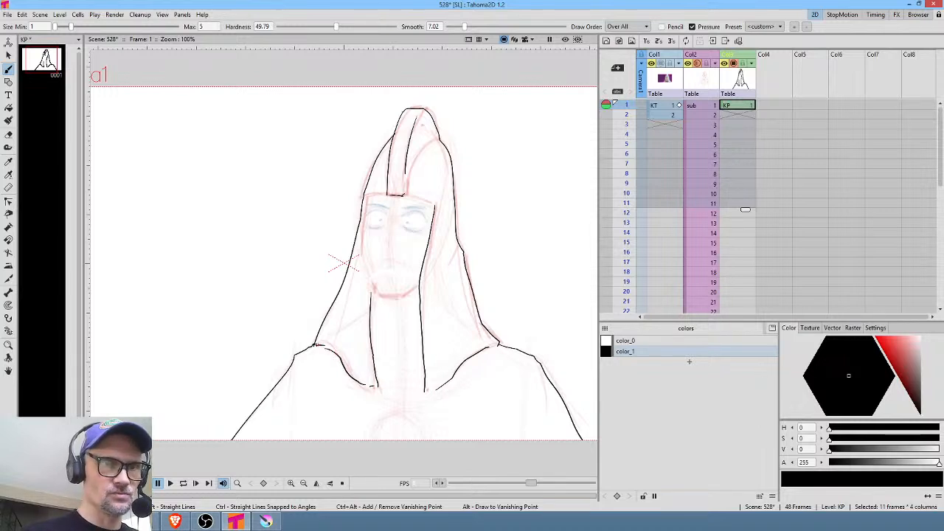
Erase the lines around the hat's left lower corner and redraw a folded collar edge over the left shoulder.
key("a")
left_click_drag(340, 344, 347, 338)
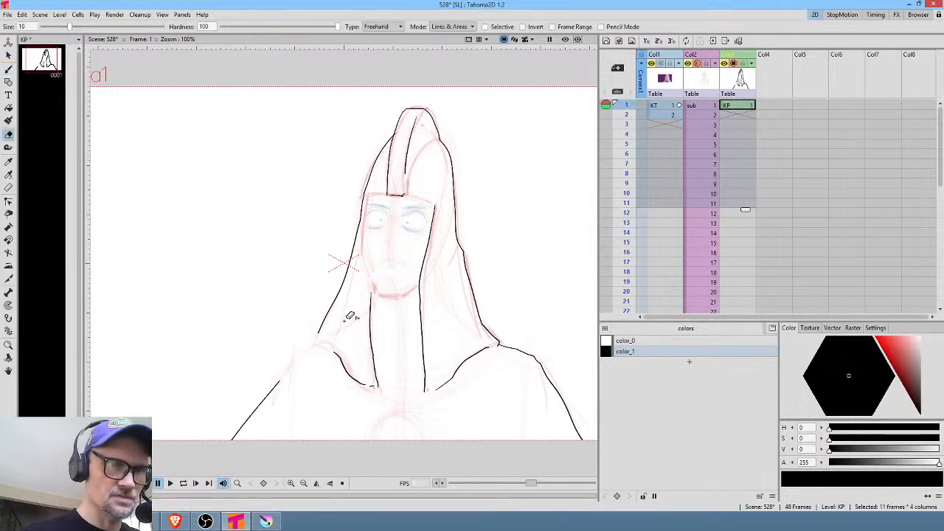
key("b")
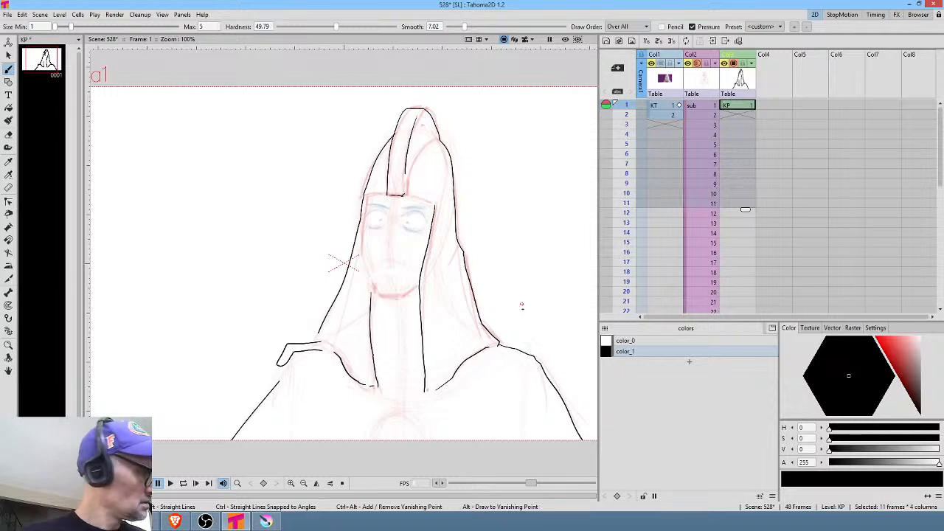
Erase the upper part of the right shoulder line and ink a folded collar edge over it, matching the left shoulder's collar.
key("a")
mouse_move(522, 327)
left_mouse_down()
mouse_move(497, 344)
mouse_move(561, 332)
left_mouse_up()
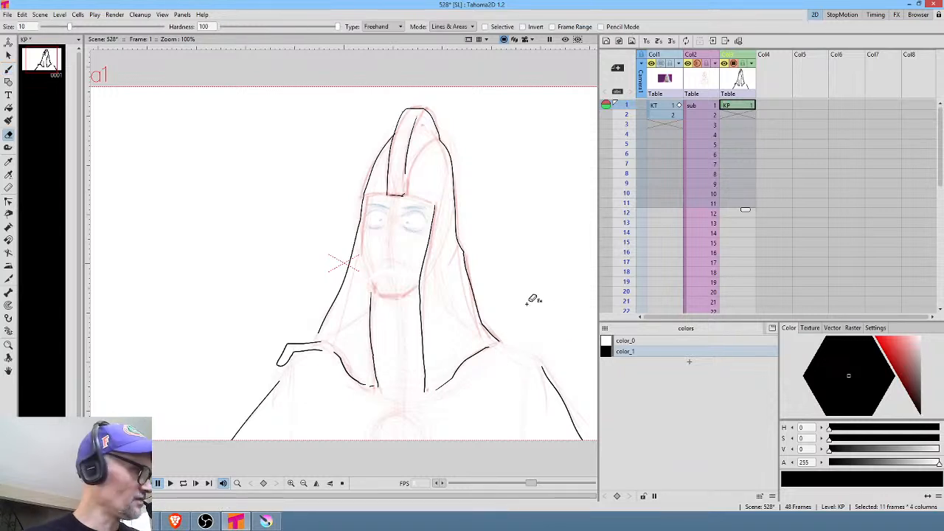
key("h")
key("b")
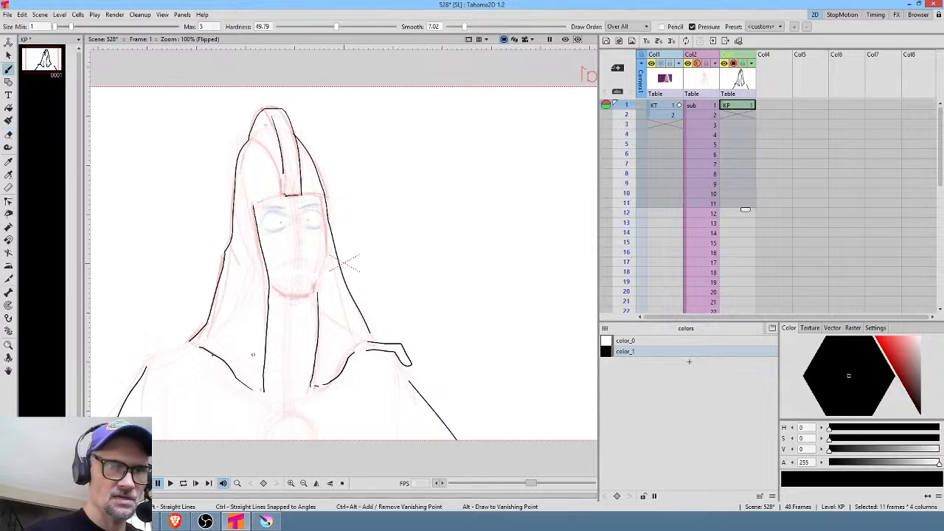
left_click_drag(398, 317, 480, 306)
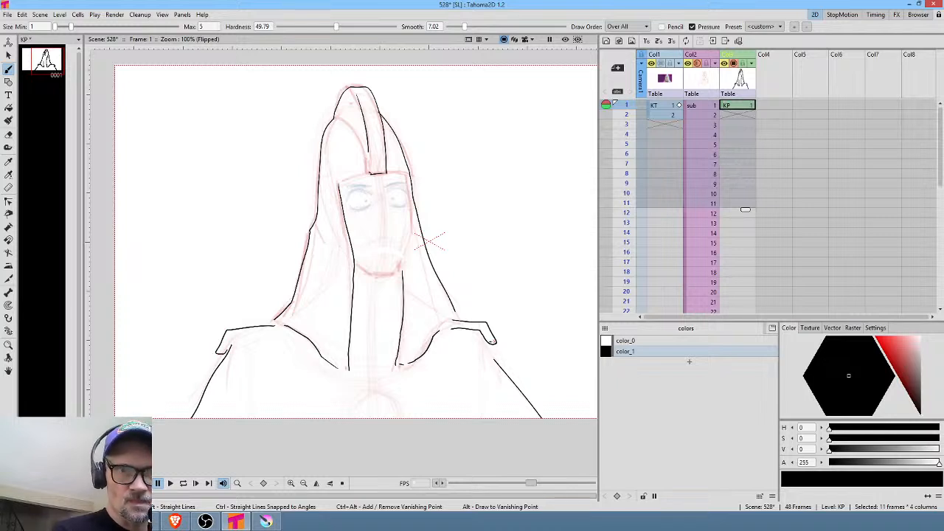
left_click_drag(234, 337, 280, 333)
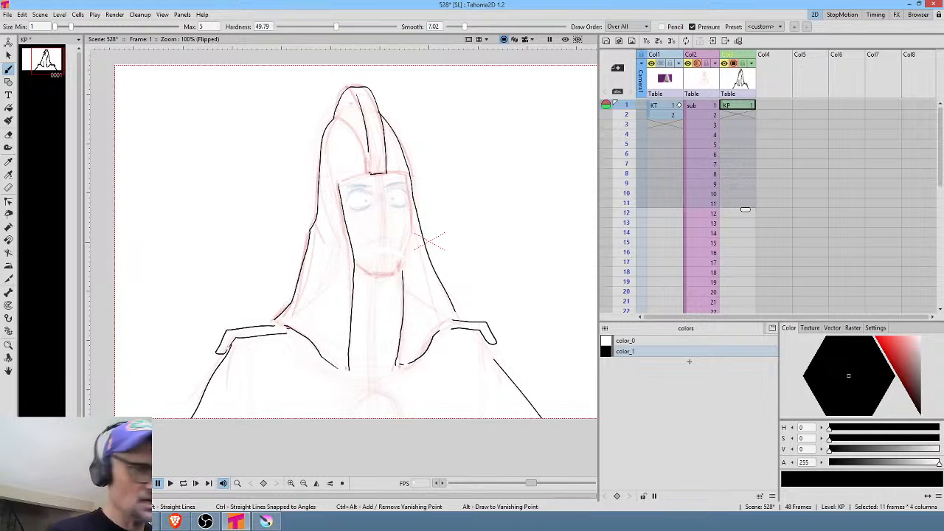
Erase the right collar edge's outer end and redraw it shorter, using two horizontal guides level with the left collar edge.
key("h")
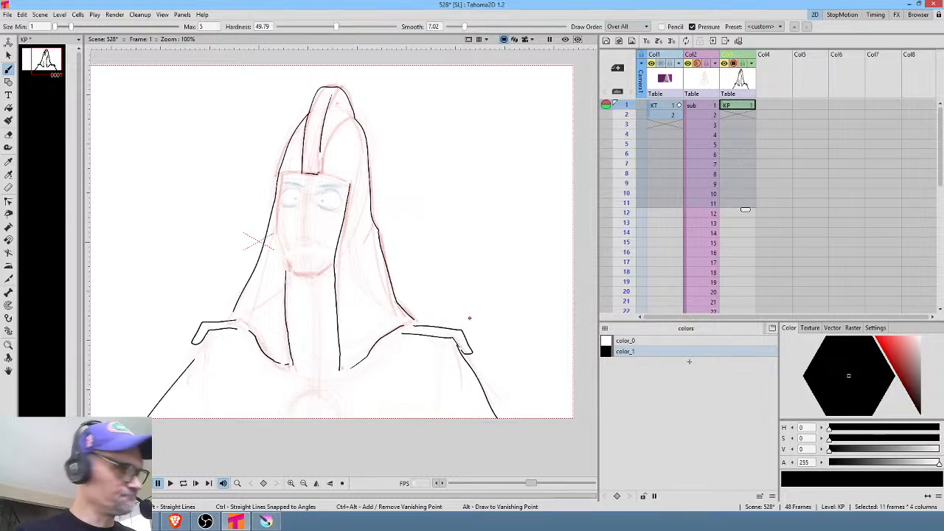
key("e")
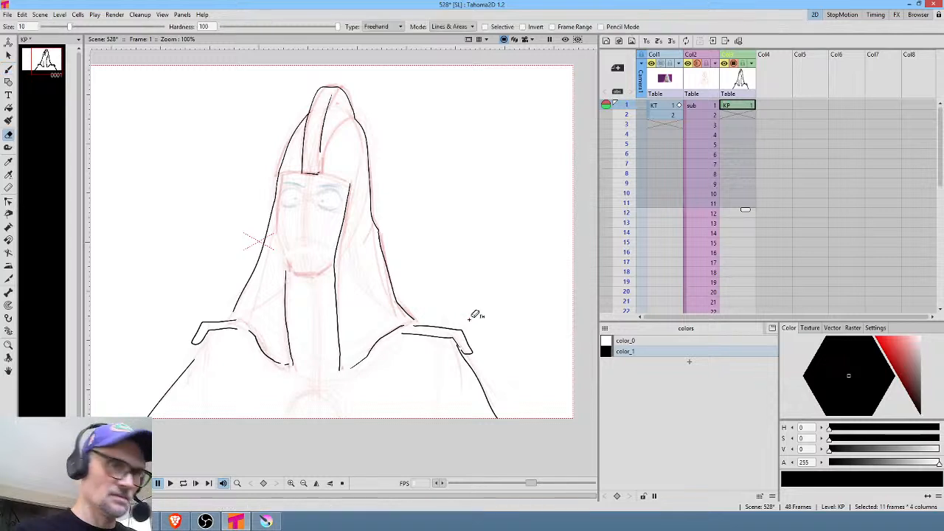
mouse_move(477, 317)
left_mouse_down()
mouse_move(490, 322)
mouse_move(478, 316)
mouse_move(463, 333)
mouse_move(406, 330)
mouse_move(447, 339)
mouse_move(446, 326)
left_mouse_up()
key("b")
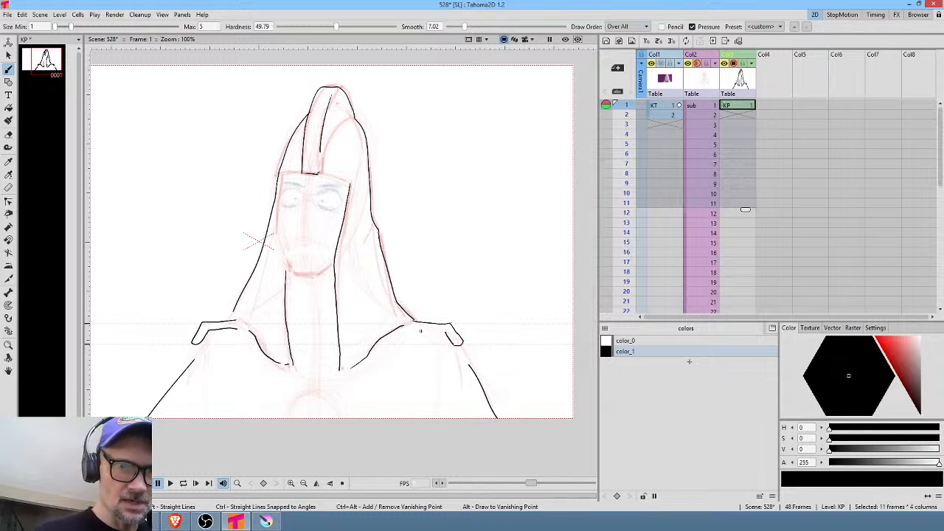
left_click_drag(440, 332, 444, 332)
Ink a small round medallion at the bottom center of the chest and extend the tip of the hat's right lower hem.
left_click_drag(463, 282, 463, 231)
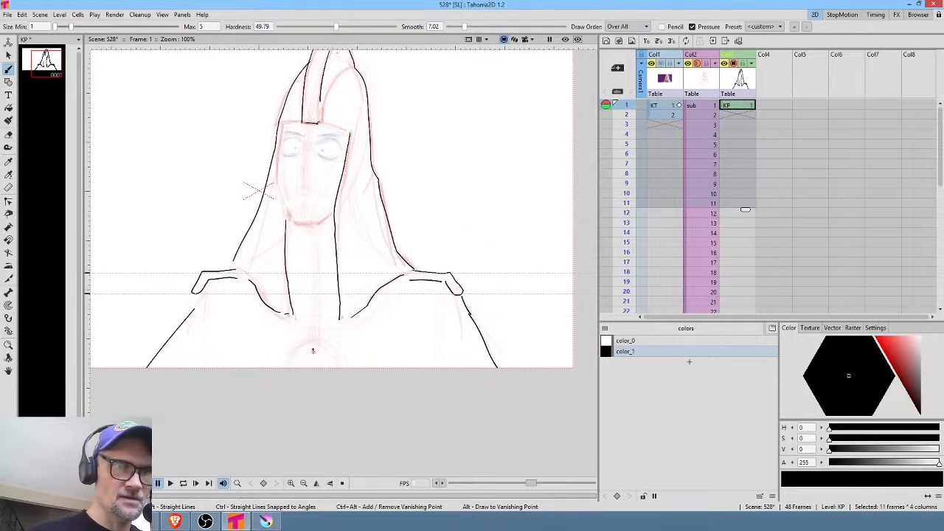
left_click_drag(284, 363, 320, 343)
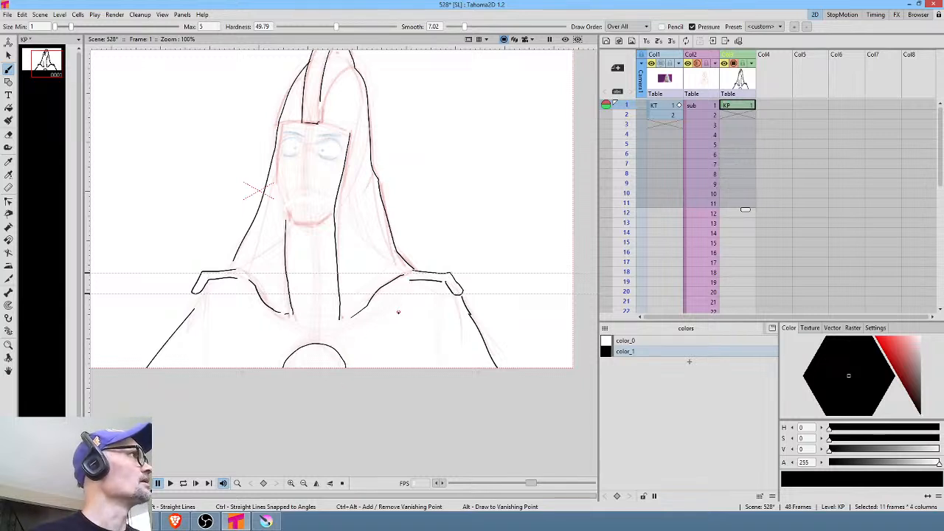
key("ctrl+z")
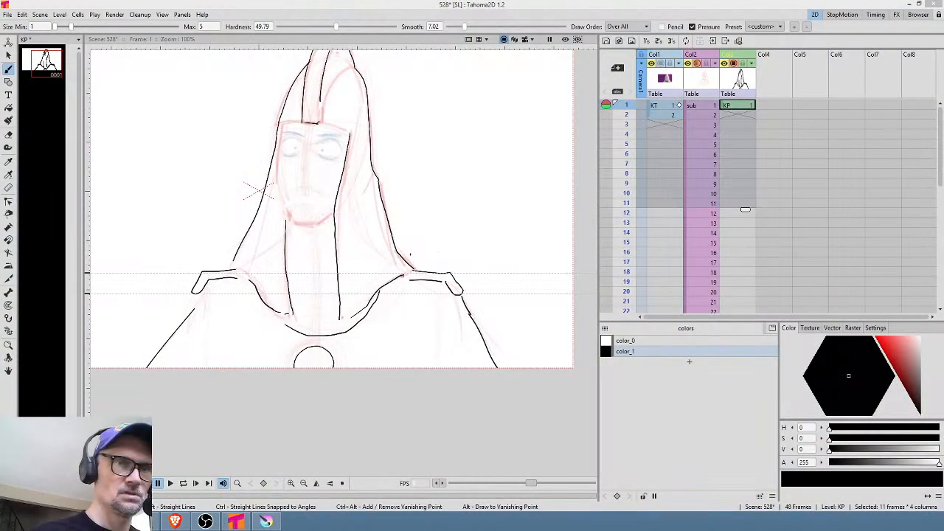
left_click_drag(411, 255, 424, 260)
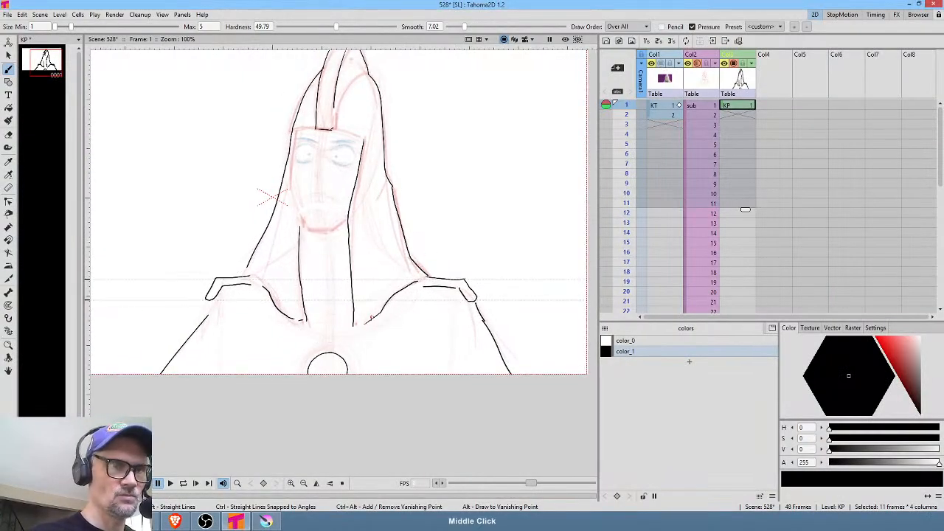
left_click_drag(372, 318, 360, 323)
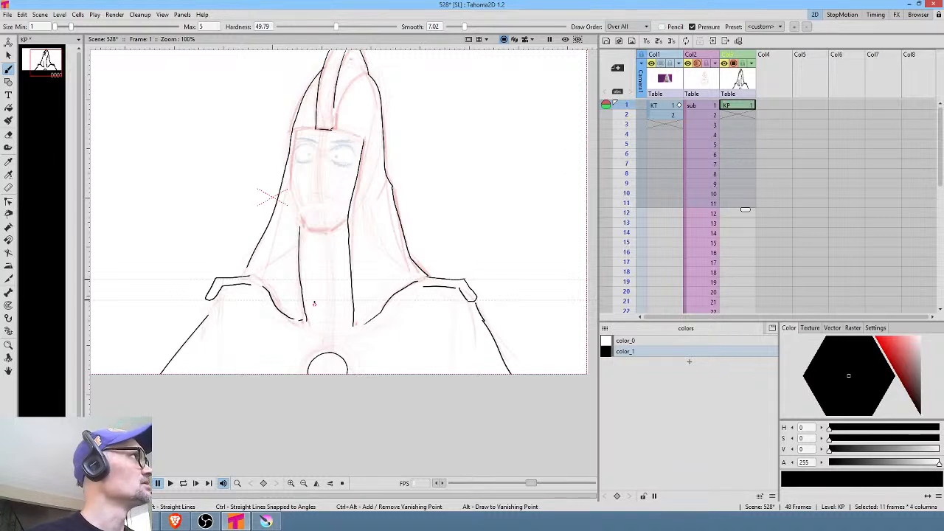
Erase the hat's left lower hem, redraw it as a straighter slope, and extend the left inner edge down to meet it.
key("a")
mouse_move(308, 303)
left_mouse_down()
mouse_move(301, 331)
mouse_move(308, 302)
left_mouse_up()
scroll(301, 299, "up", 5)
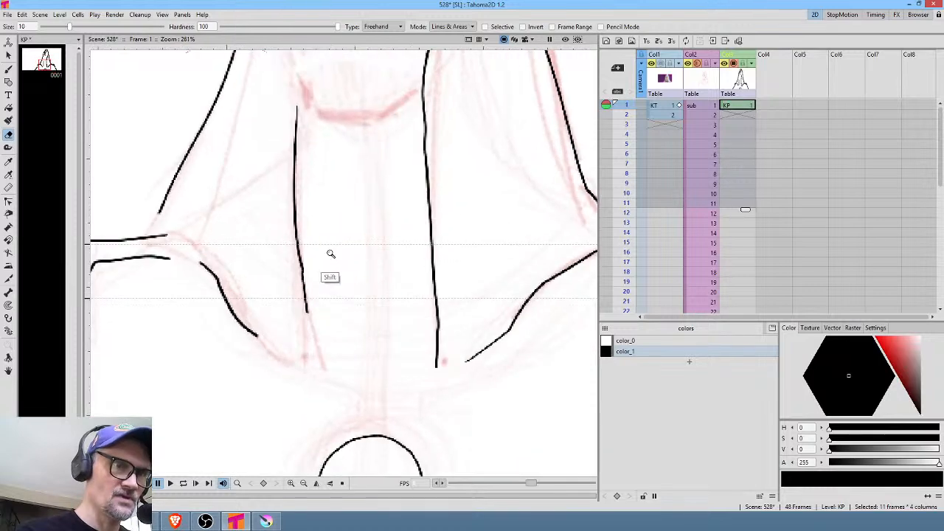
key("b")
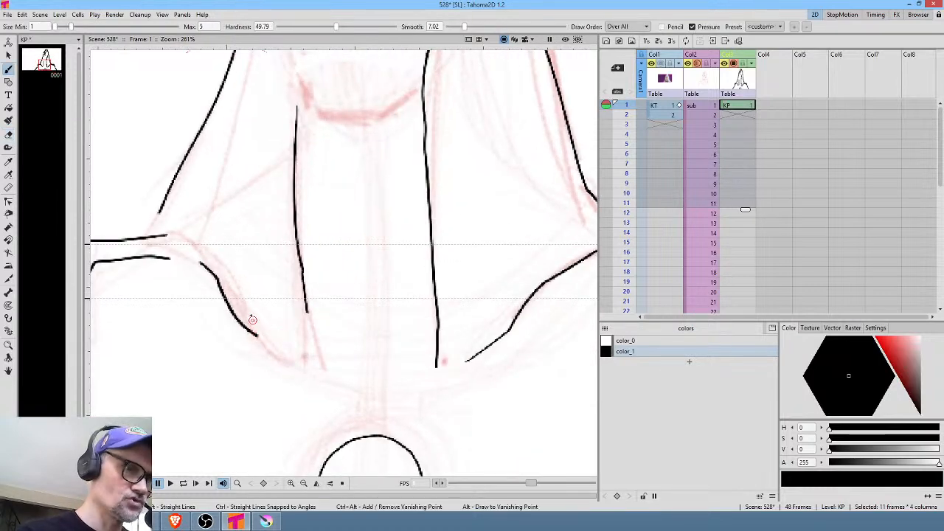
key("a")
mouse_move(199, 273)
left_mouse_down()
mouse_move(210, 247)
mouse_move(199, 248)
mouse_move(292, 373)
left_mouse_up()
key("b")
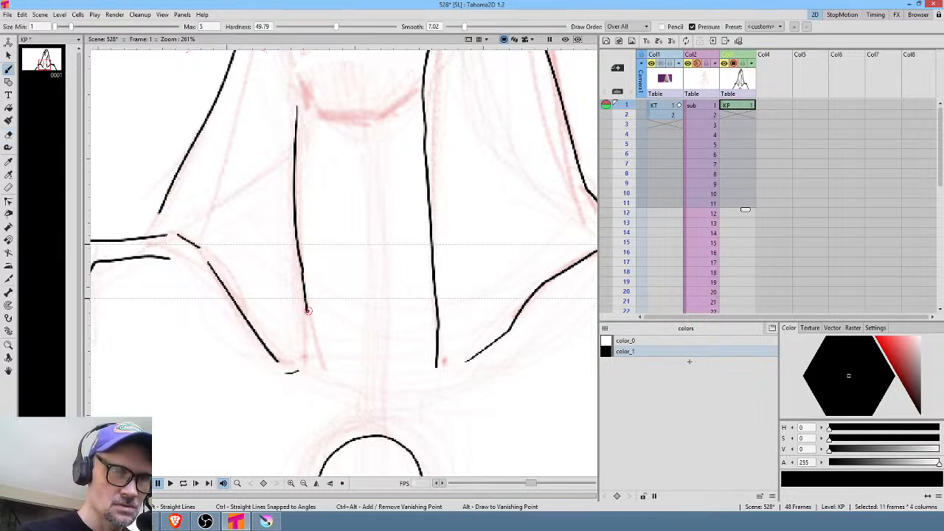
mouse_move(308, 311)
left_mouse_down()
mouse_move(312, 375)
mouse_move(307, 353)
mouse_move(284, 333)
mouse_move(279, 360)
mouse_move(305, 380)
left_mouse_up()
key("a")
key("b")
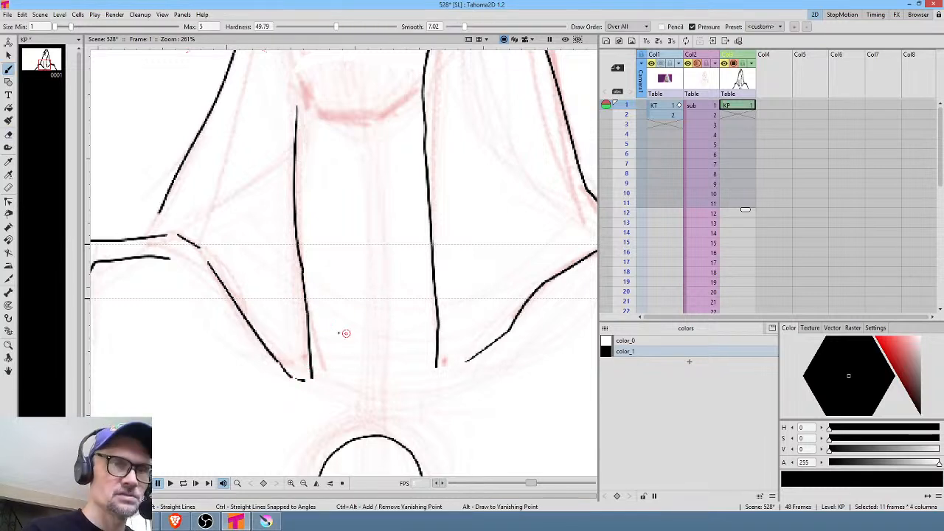
Ink a short diagonal corner inside each inner hat edge and a straight neckline between them at the base of the neck.
left_click_drag(309, 345, 329, 368)
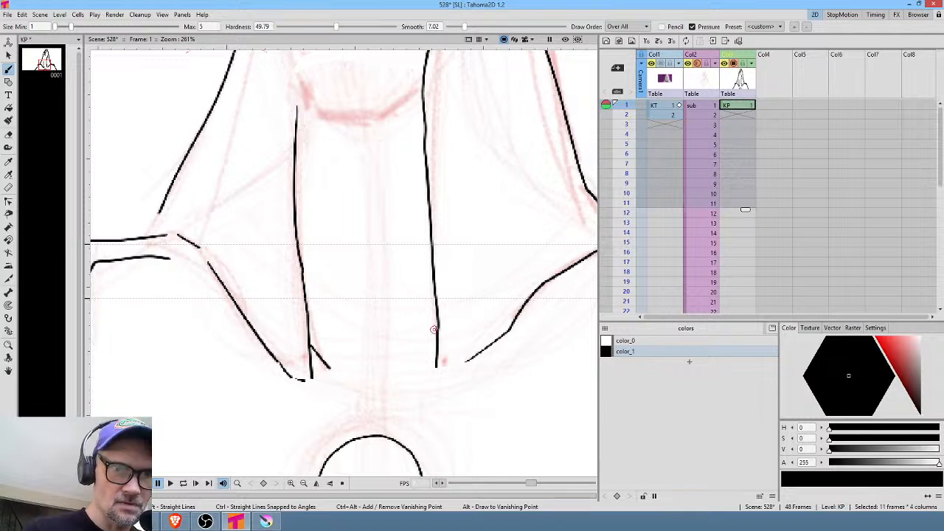
left_click_drag(437, 353, 417, 367)
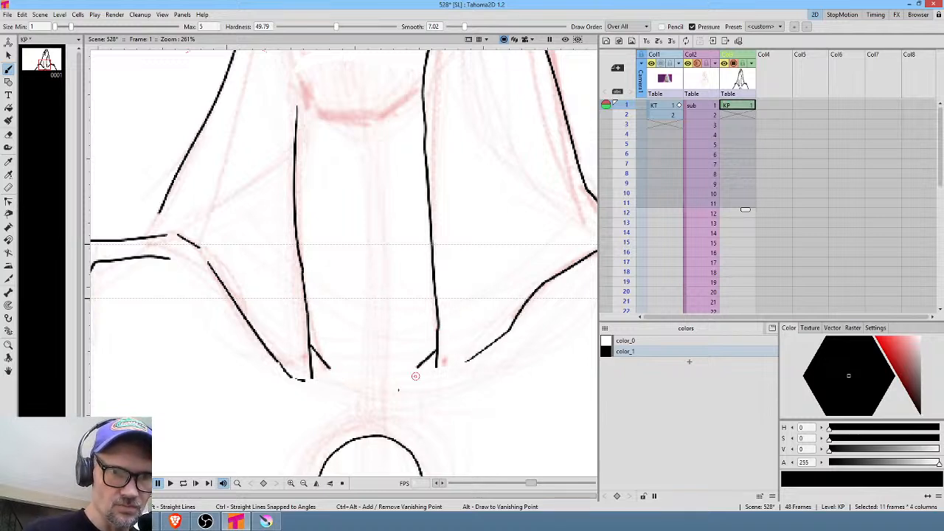
left_click_drag(336, 373, 404, 371)
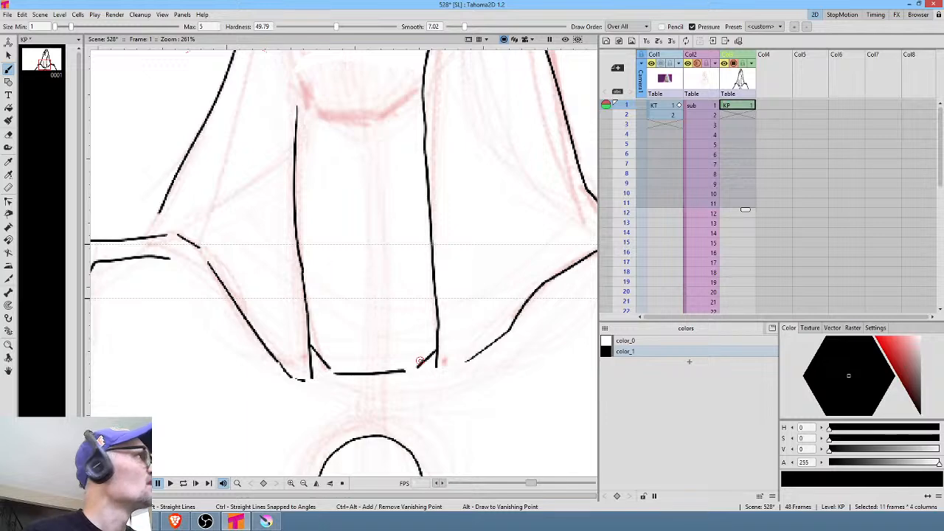
left_click_drag(455, 388, 472, 248)
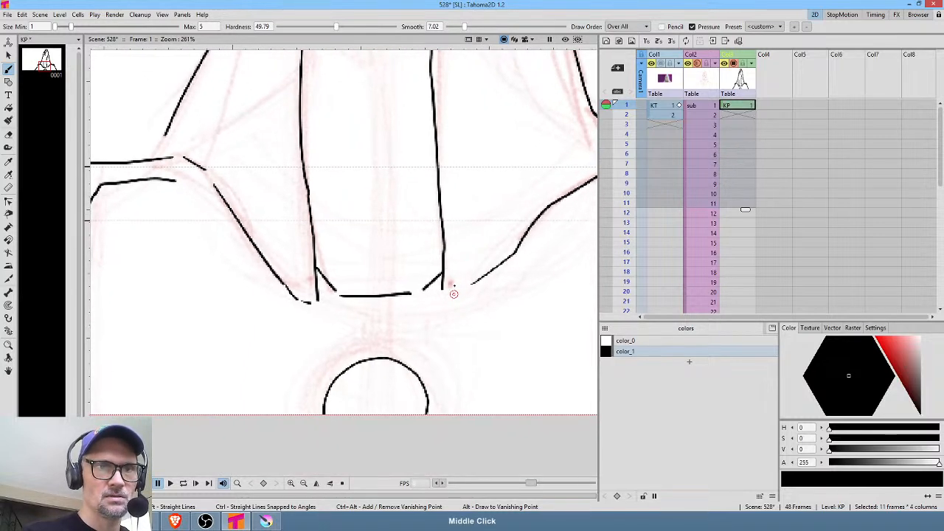
Ink a curved line across the neck between the inner hat edges and a shorter curve just under the chin.
left_click_drag(451, 289, 443, 305)
key("alt+0")
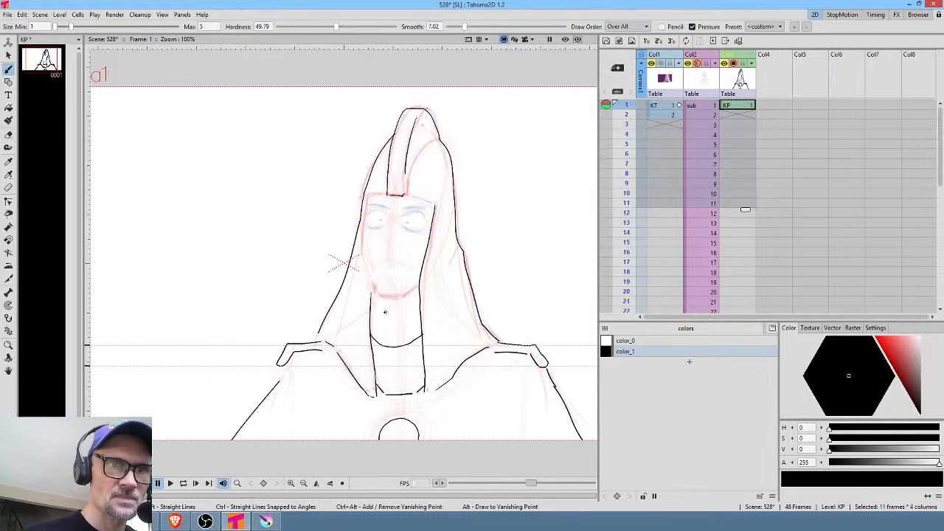
left_click_drag(379, 310, 408, 311)
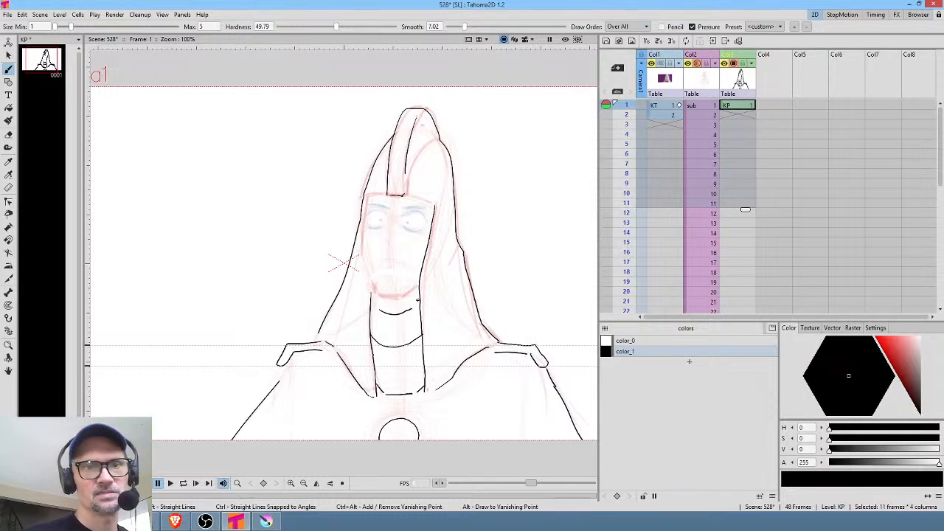
Erase the medallion circle, raise the brush smoothing to 24.26 and ink a larger circle in its place.
left_click_drag(520, 332, 480, 202)
left_click_drag(487, 303, 485, 316)
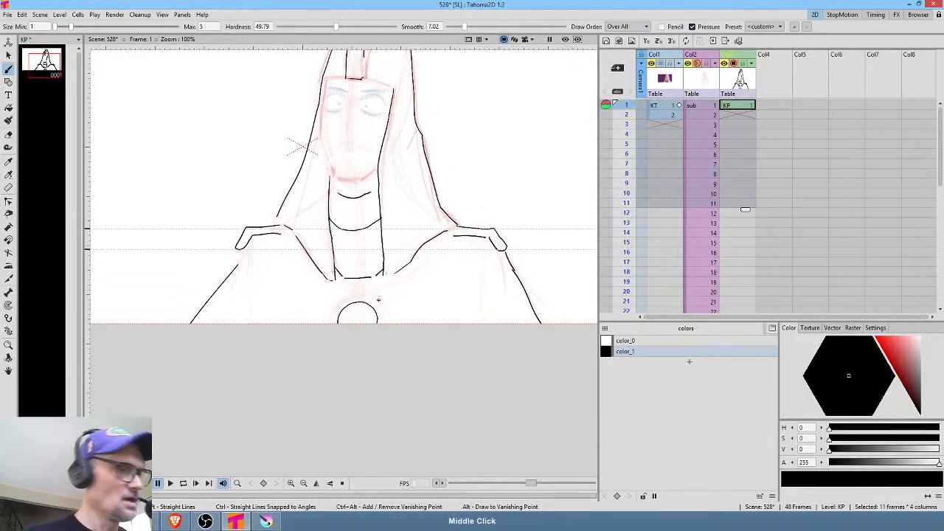
key("a")
key("ctrl+z")
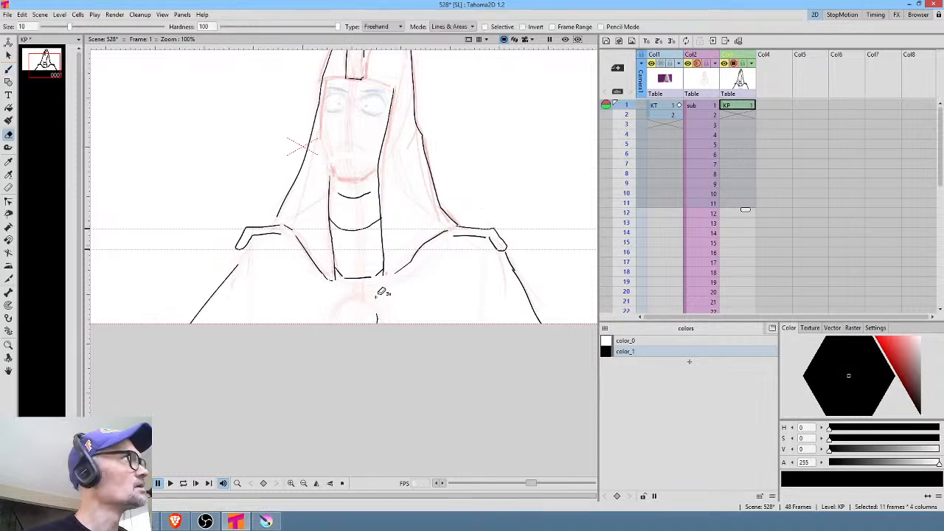
mouse_move(393, 309)
left_mouse_down()
mouse_move(364, 315)
mouse_move(389, 307)
left_mouse_up()
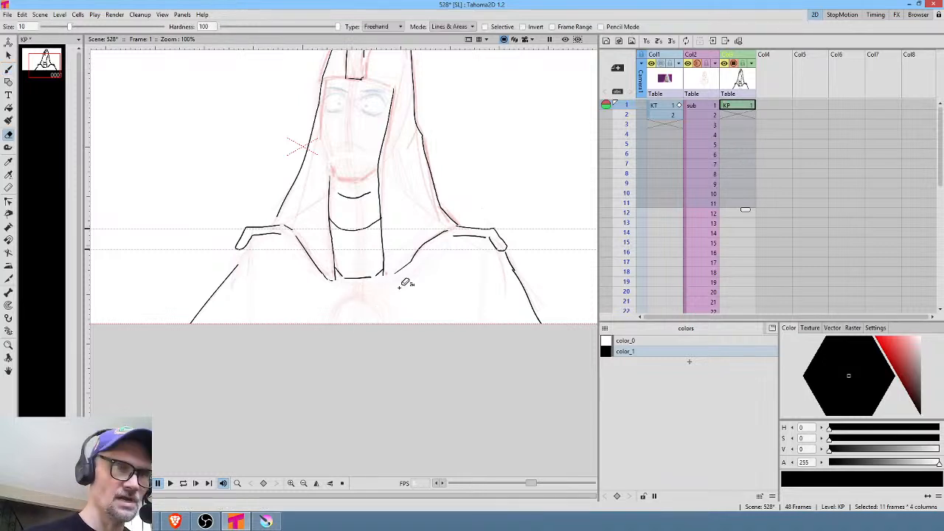
key("b")
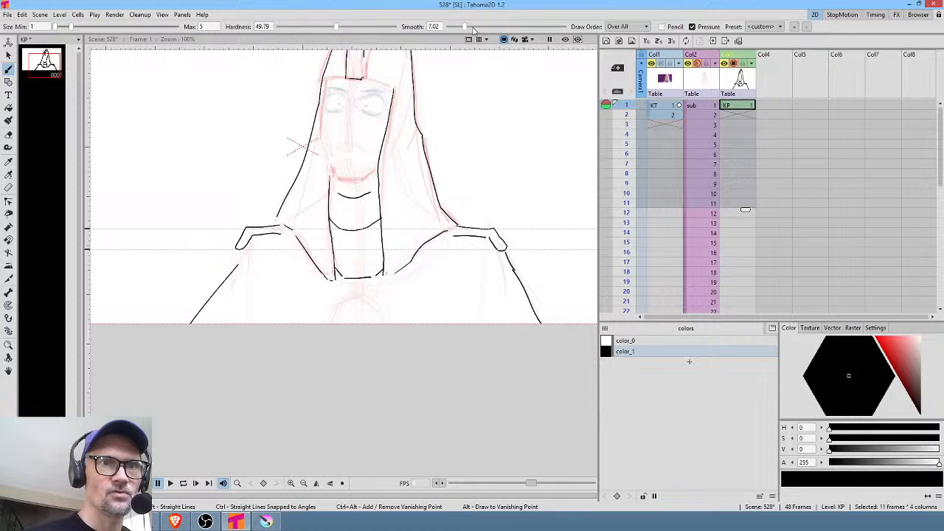
left_click_drag(514, 33, 504, 32)
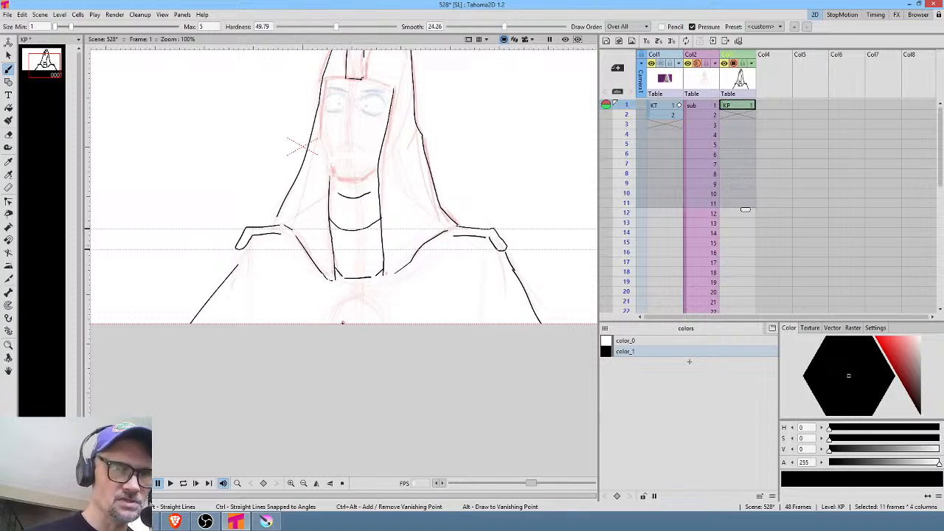
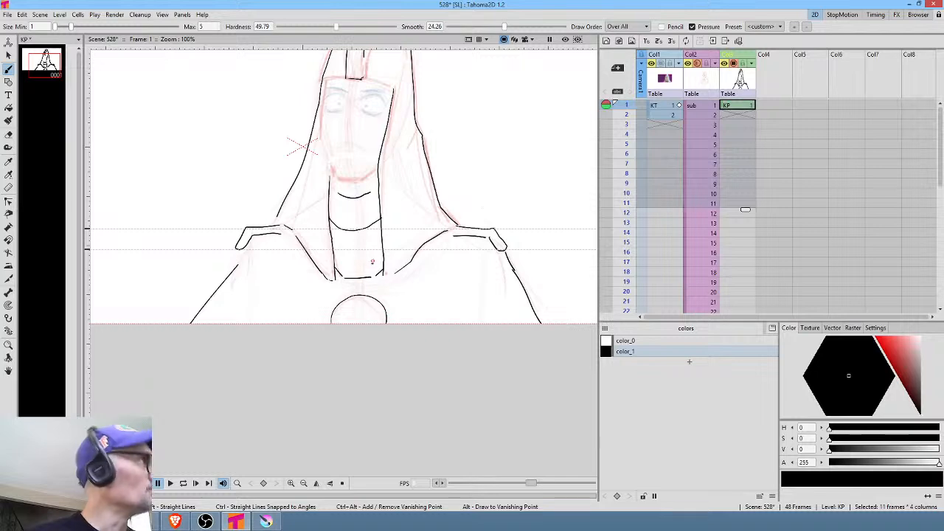
Ink two short connecting lines from the neckline corners down to the top of the medallion.
scroll(347, 292, "up", 3)
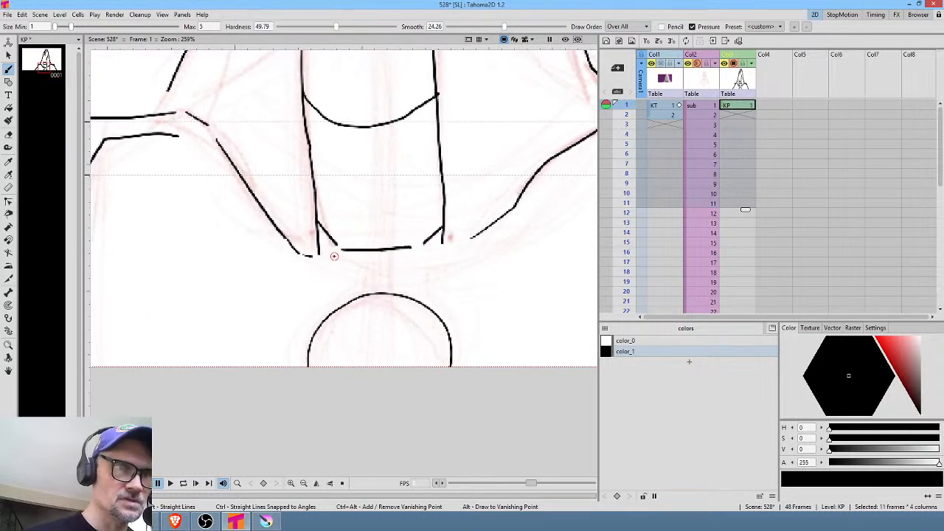
left_click_drag(334, 253, 342, 299)
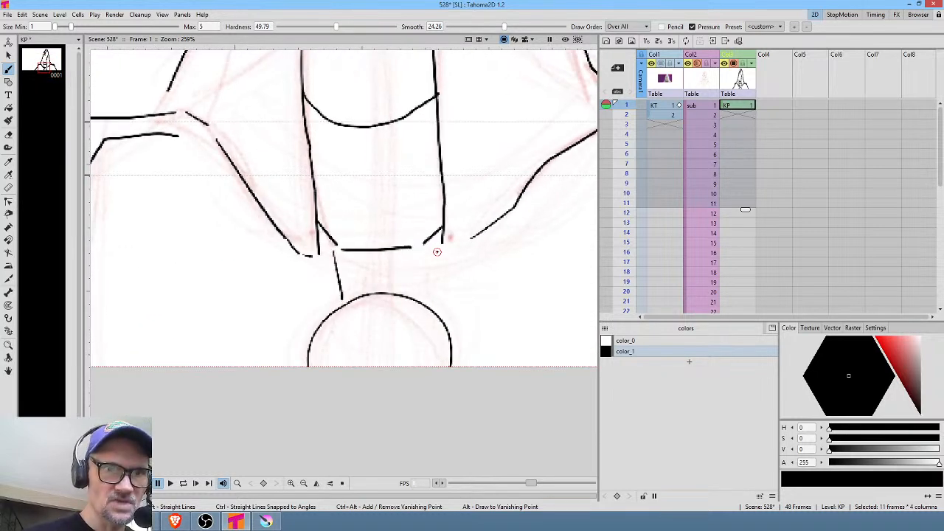
left_click_drag(436, 250, 429, 301)
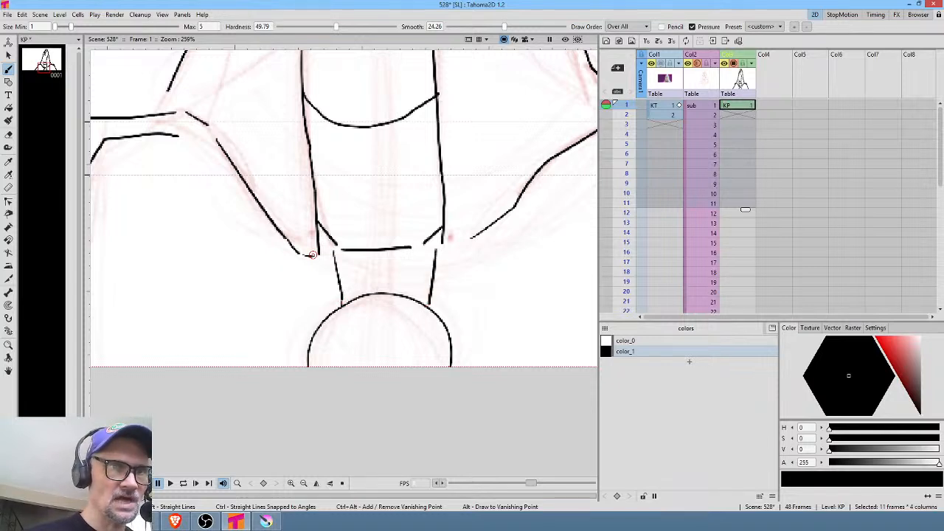
Close the line gaps at both lower hem tips and at the neckline's corners.
left_click_drag(298, 254, 320, 246)
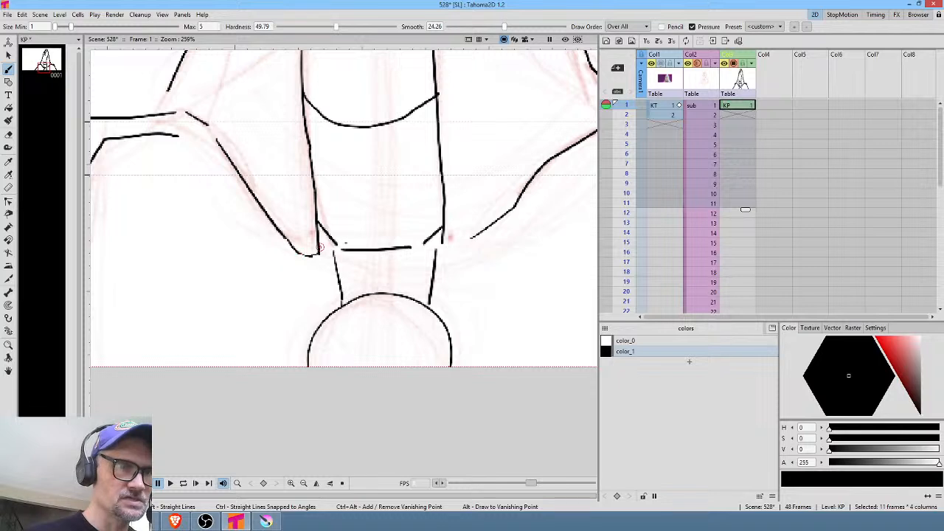
left_click_drag(444, 245, 476, 235)
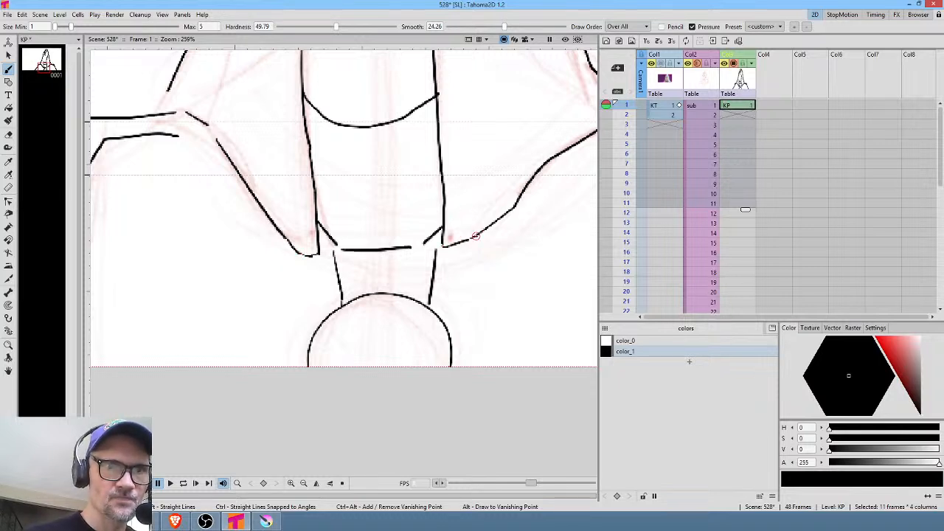
mouse_move(410, 249)
left_mouse_down()
mouse_move(446, 242)
mouse_move(439, 252)
mouse_move(444, 220)
left_mouse_up()
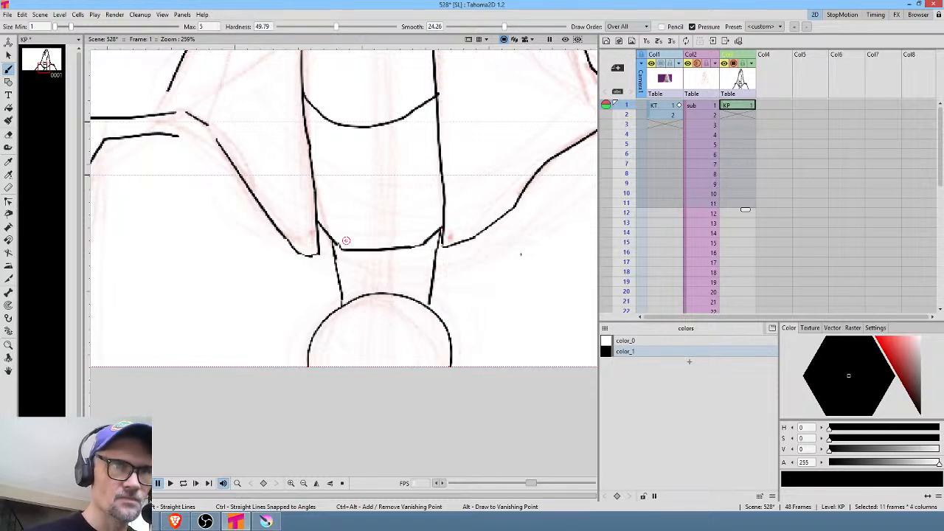
mouse_move(398, 255)
left_mouse_down()
mouse_move(630, 204)
mouse_move(634, 211)
left_mouse_up()
left_click_drag(495, 209, 412, 303)
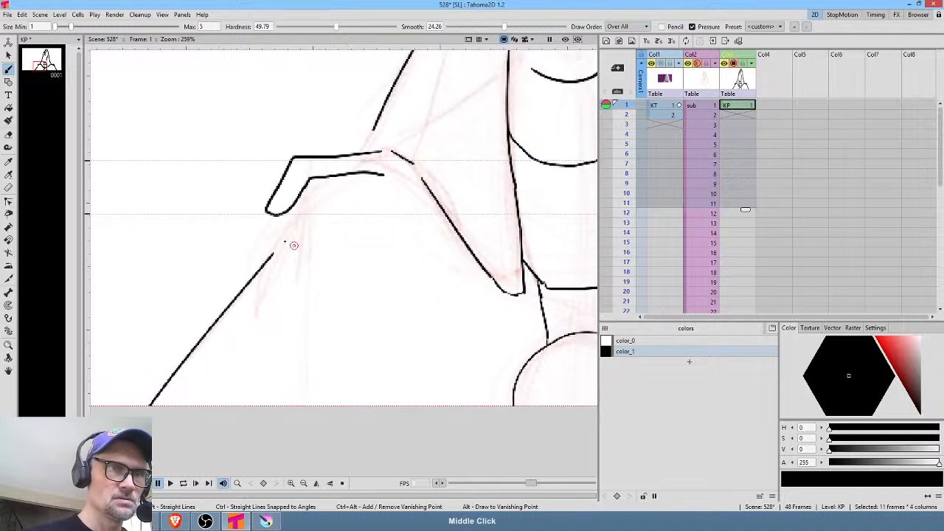
Close the line gaps around the left shoulder pad, joining it to the sleeve, the collar edge and the headdress outline.
left_click_drag(272, 255, 287, 212)
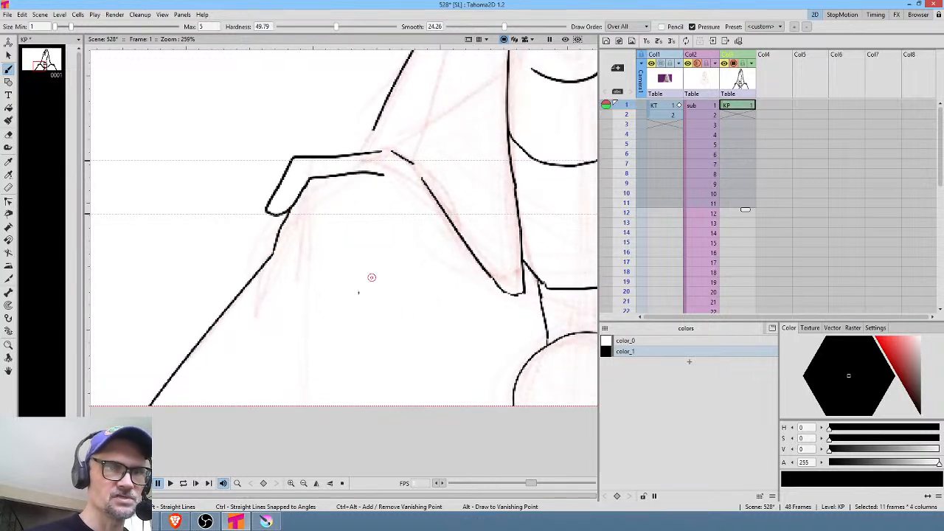
mouse_move(344, 248)
left_mouse_down()
mouse_move(397, 251)
mouse_move(243, 340)
left_mouse_up()
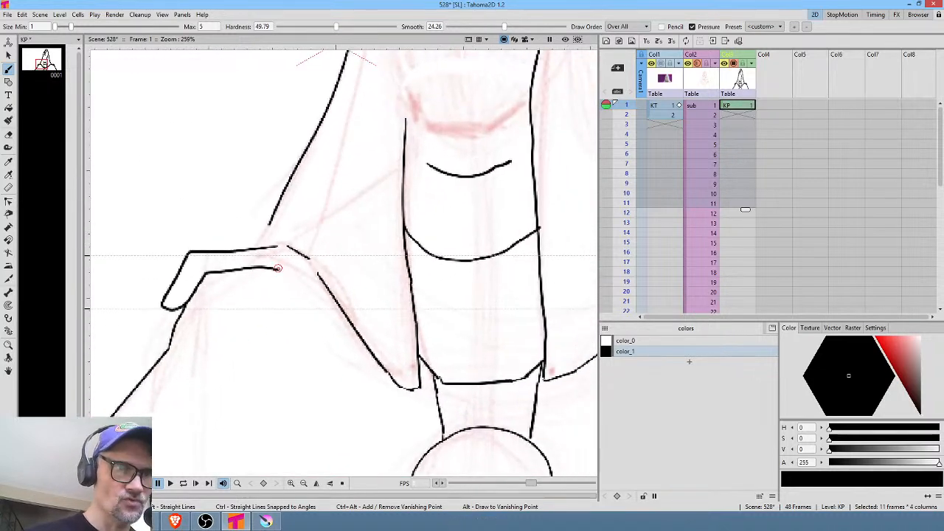
mouse_move(278, 269)
left_mouse_down()
mouse_move(315, 271)
mouse_move(306, 258)
left_mouse_up()
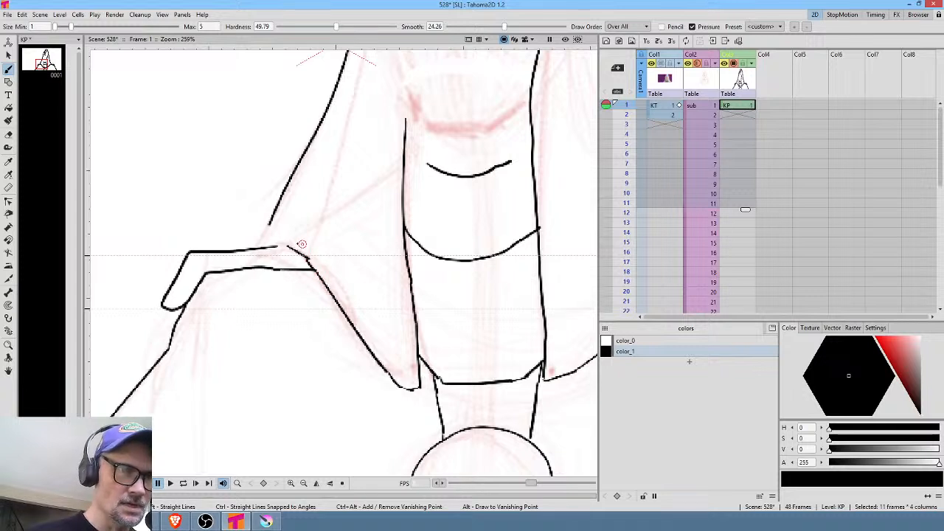
mouse_move(270, 223)
left_mouse_down()
mouse_move(248, 248)
mouse_move(278, 240)
left_mouse_up()
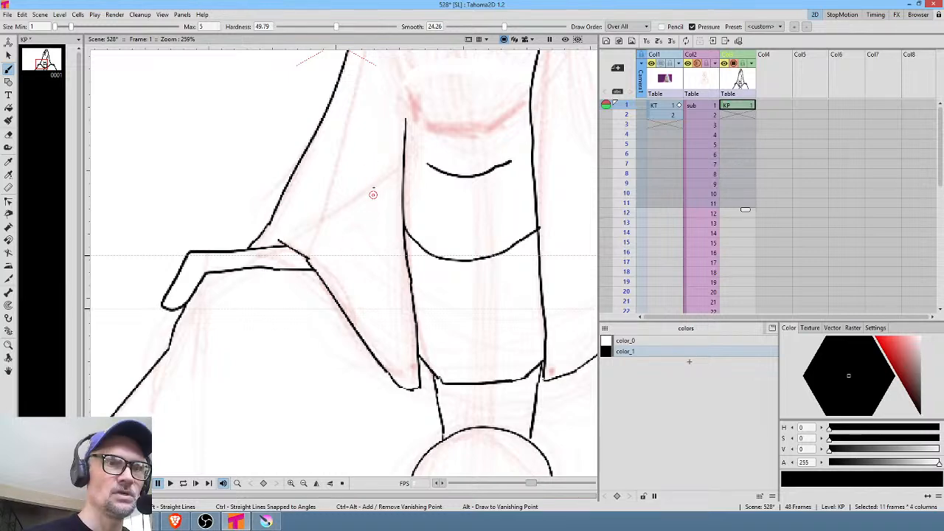
Ink two vertical fold lines in the headdress cloth left of the neck and extend the brow line to both face edges.
left_click_drag(376, 179, 382, 295)
left_click_drag(361, 197, 362, 246)
mouse_move(416, 175)
left_mouse_down()
mouse_move(322, 364)
mouse_move(310, 436)
left_mouse_up()
mouse_move(311, 141)
left_mouse_down()
mouse_move(279, 225)
mouse_move(293, 329)
mouse_move(321, 390)
mouse_move(350, 396)
mouse_move(427, 359)
left_mouse_up()
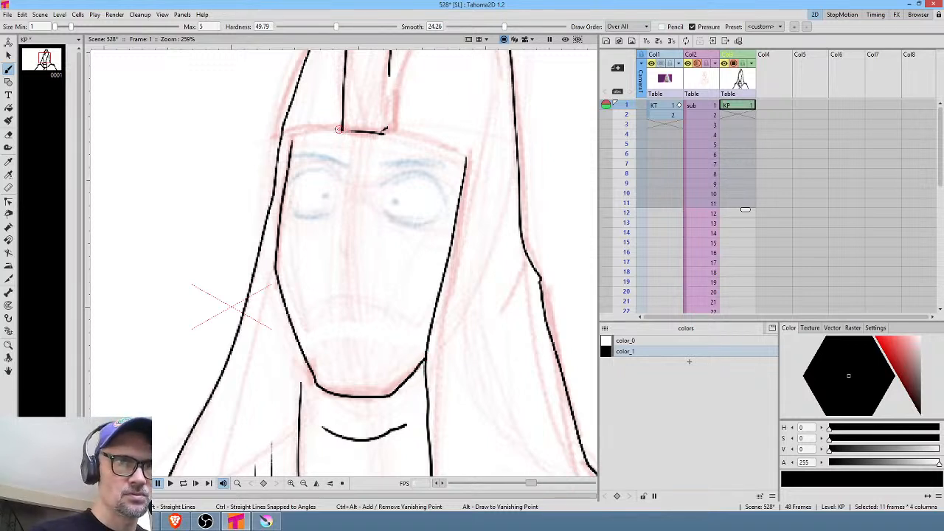
left_click_drag(338, 129, 292, 140)
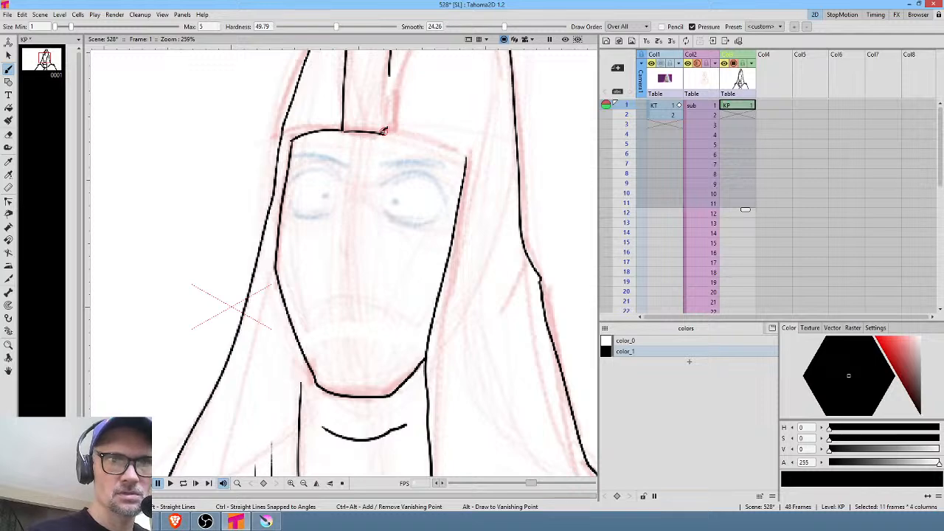
left_click_drag(383, 131, 466, 155)
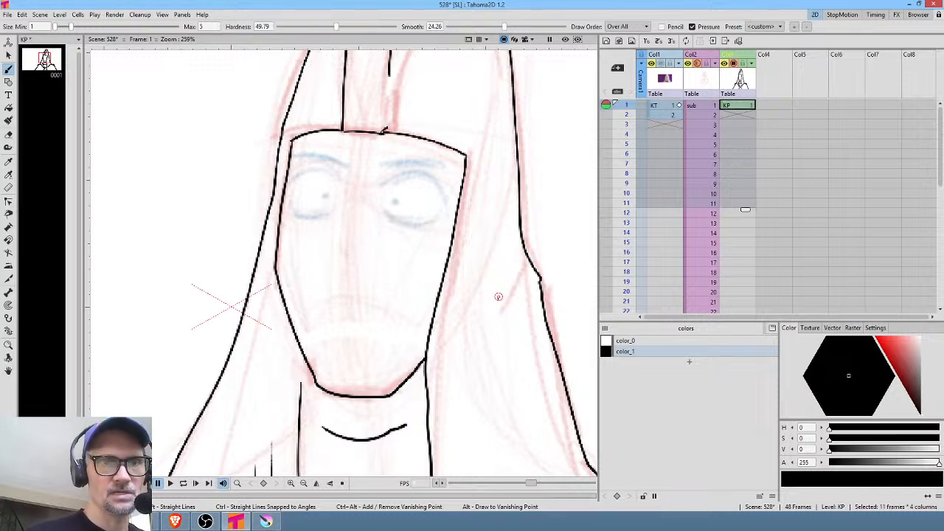
Ink a slanted and a vertical fold line in the upper left headdress cloth and extend the left neck edge up to the jaw.
middle_click(498, 296)
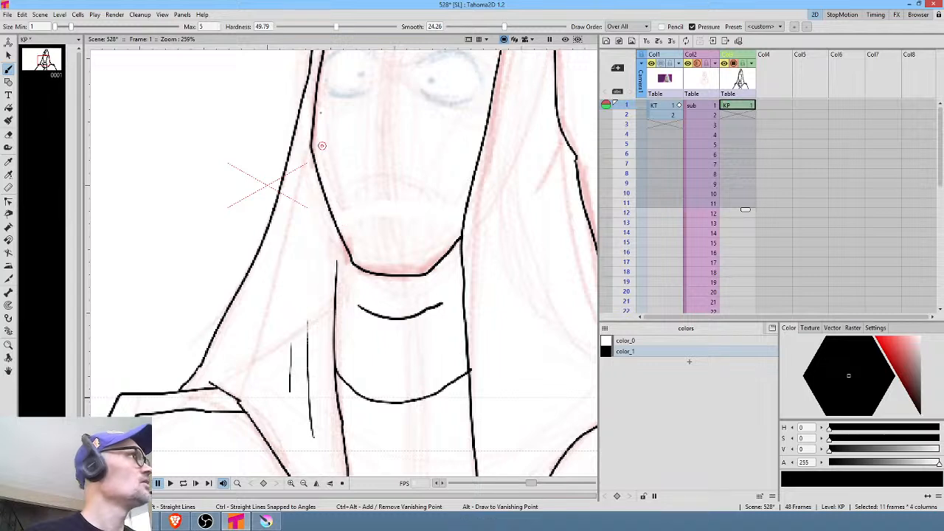
left_click_drag(304, 169, 253, 336)
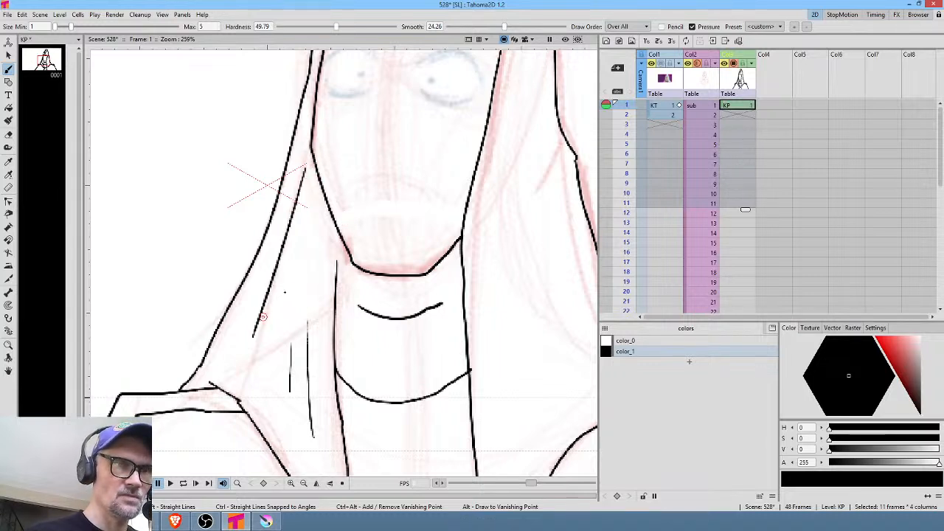
left_click_drag(309, 220, 311, 308)
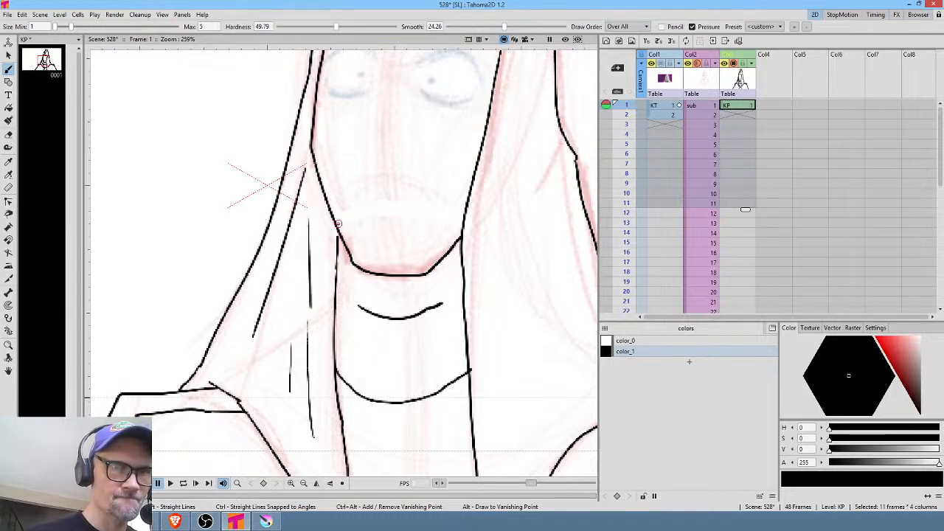
Ink long fold lines in the right headdress cloth beside the face and two slanted ones near its lower hem.
middle_click(507, 231)
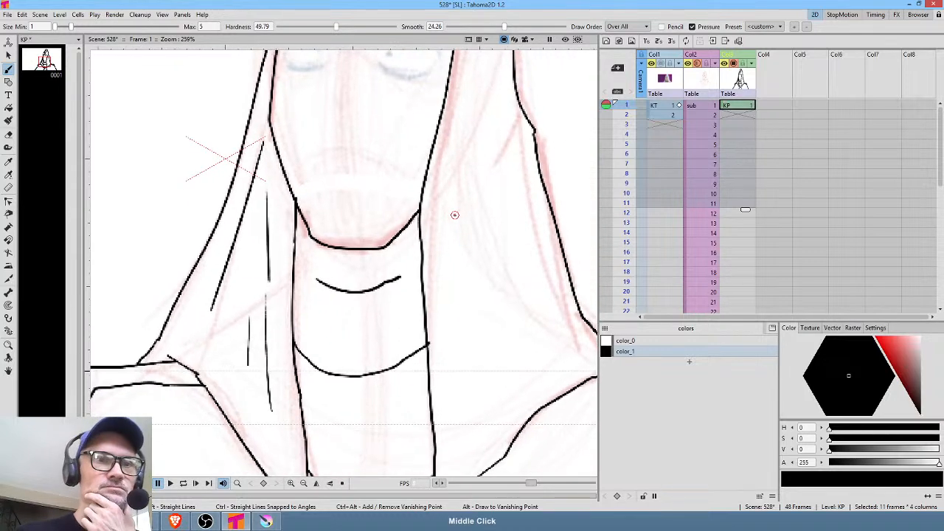
mouse_move(458, 143)
left_mouse_down()
mouse_move(449, 213)
mouse_move(462, 320)
left_mouse_up()
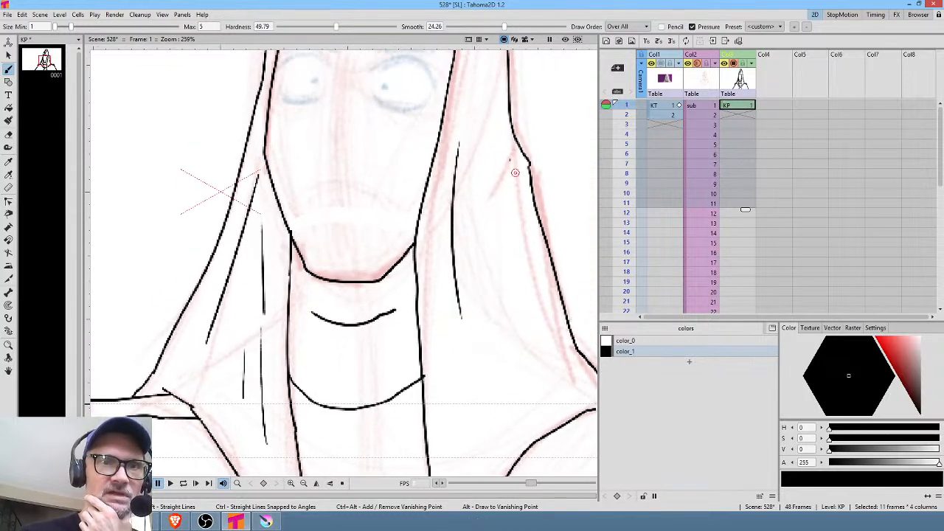
left_click_drag(508, 148, 515, 237)
middle_click(543, 367)
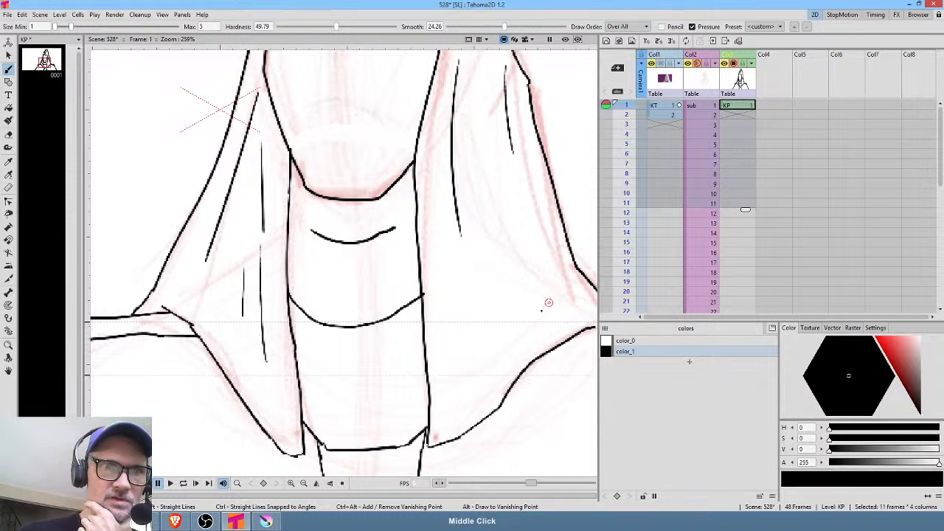
mouse_move(567, 296)
left_mouse_down()
mouse_move(478, 384)
mouse_move(492, 304)
mouse_move(450, 322)
mouse_move(436, 478)
left_mouse_up()
Turn on Fill Check and examine the hat, headdress and shoulders for regions that are still open.
left_click_drag(410, 229, 444, 407)
left_click_drag(414, 261, 404, 337)
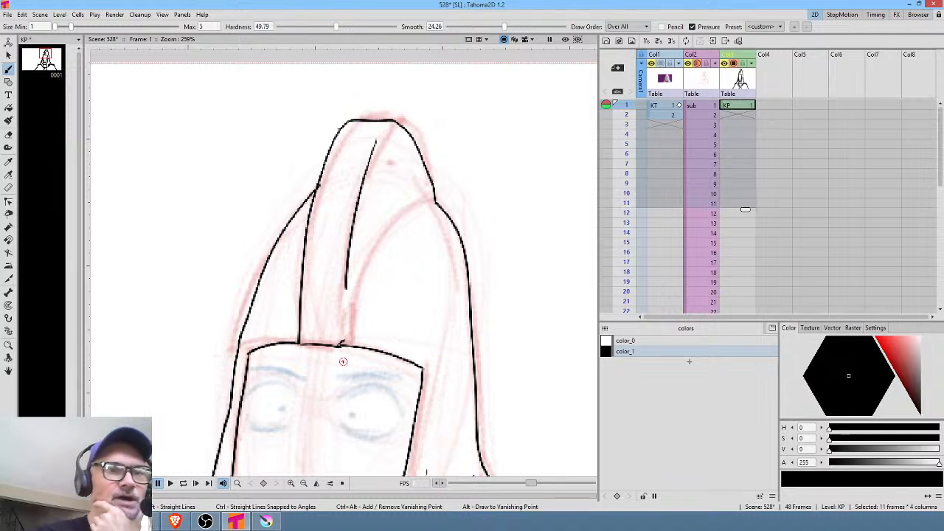
left_click(162, 14)
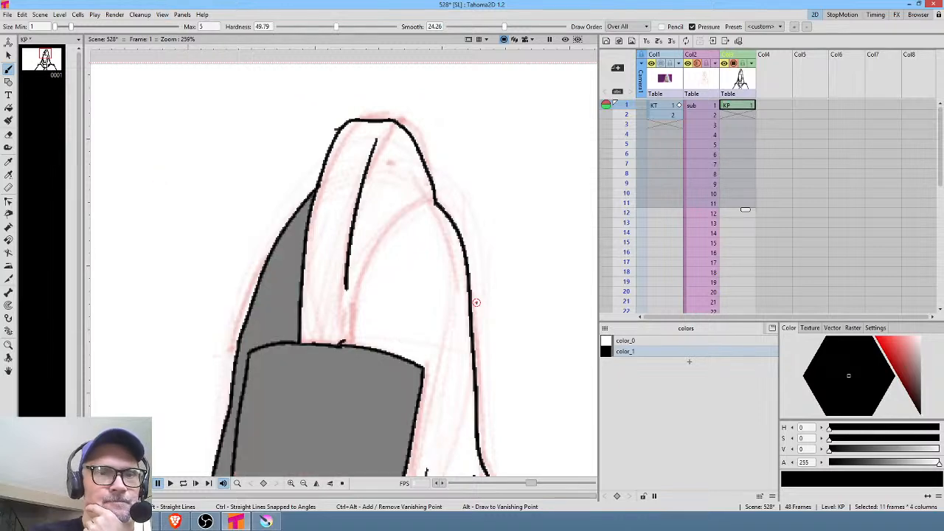
scroll(477, 303, "down", 1)
mouse_move(485, 304)
left_mouse_down()
mouse_move(465, 192)
mouse_move(476, 134)
left_mouse_up()
scroll(476, 134, "down", 2)
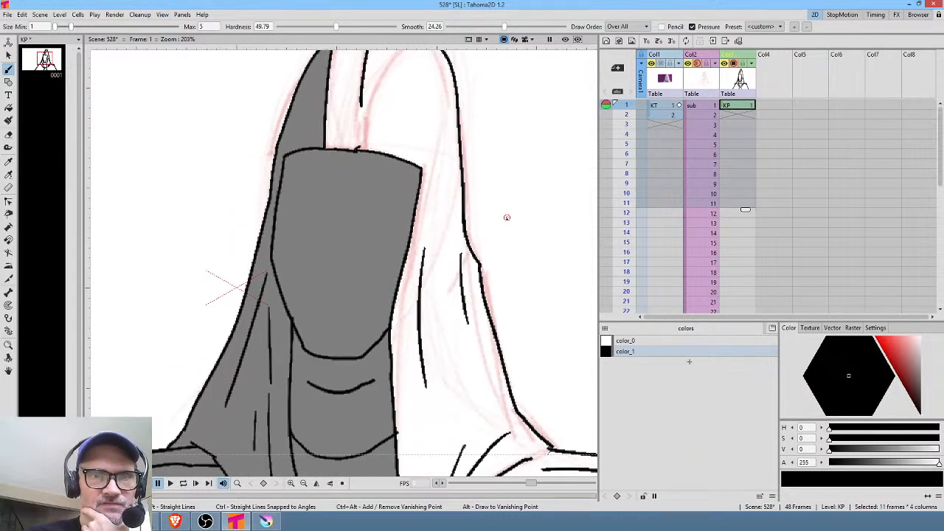
left_click_drag(524, 329, 407, 171)
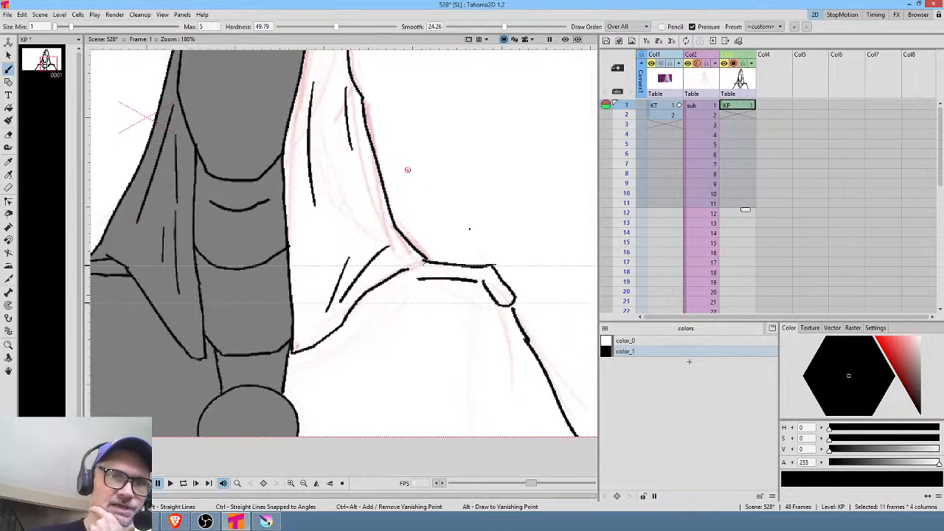
Close the gaps at the right shoulder pad, joining it to the sleeve and its lower line to the headdress and pad tip.
mouse_move(513, 305)
left_mouse_down()
mouse_move(590, 336)
mouse_move(530, 370)
mouse_move(398, 354)
left_mouse_up()
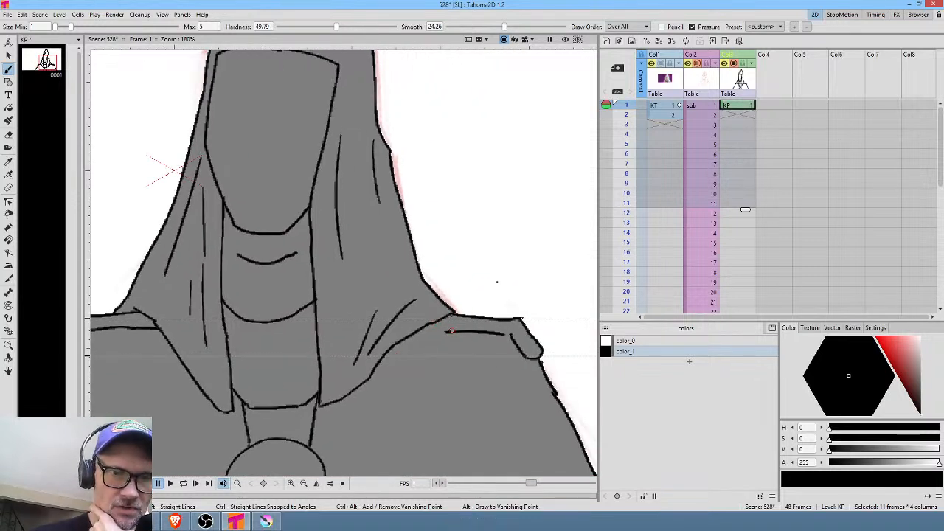
left_click_drag(424, 333, 412, 333)
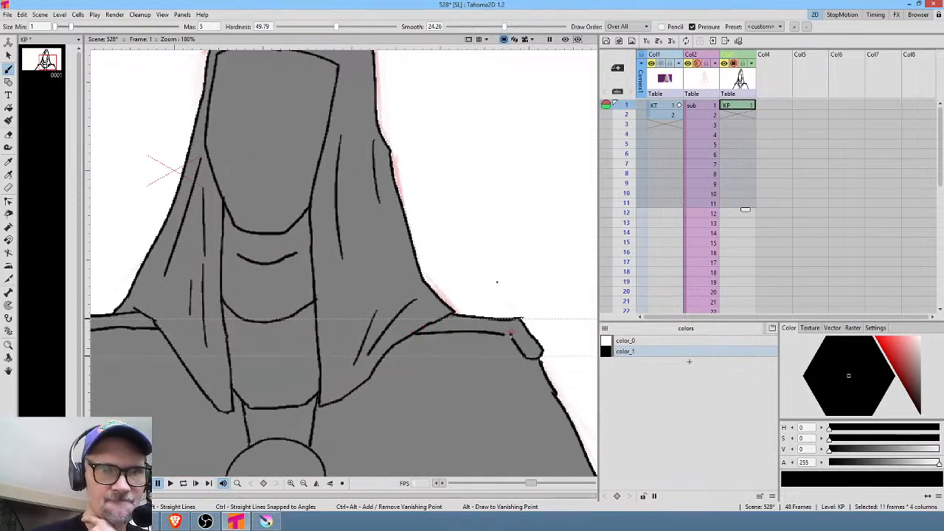
left_click_drag(510, 335, 512, 337)
Ink a long and a short vertical fold line on each side of the robe, running down to the frame's lower edge.
mouse_move(354, 360)
left_mouse_down()
mouse_move(499, 301)
mouse_move(368, 356)
mouse_move(394, 252)
left_mouse_up()
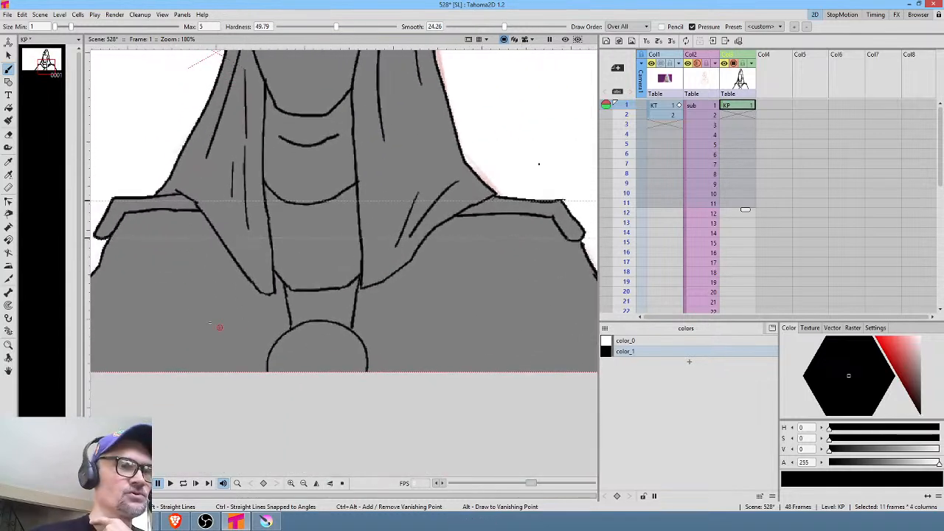
mouse_move(172, 307)
left_mouse_down()
mouse_move(299, 310)
mouse_move(238, 285)
mouse_move(238, 387)
left_mouse_up()
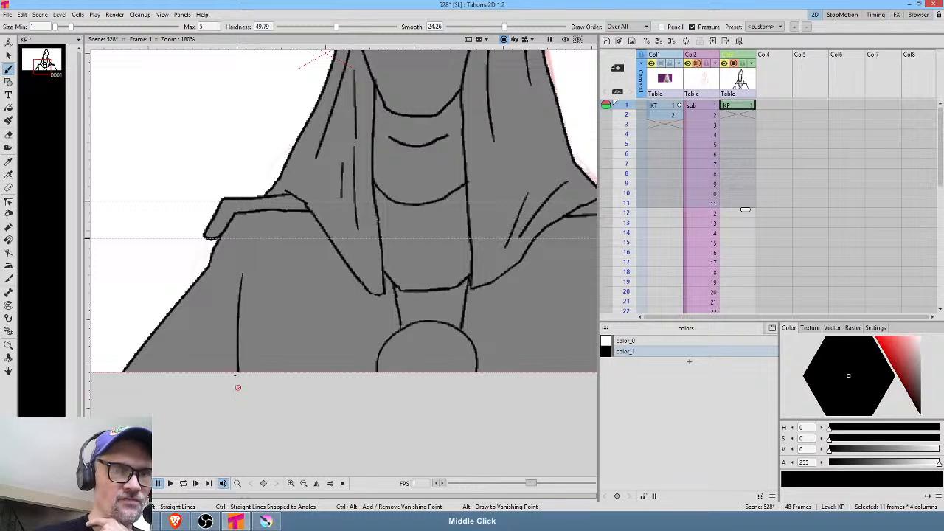
left_click_drag(225, 339, 230, 381)
left_click_drag(512, 336, 312, 349)
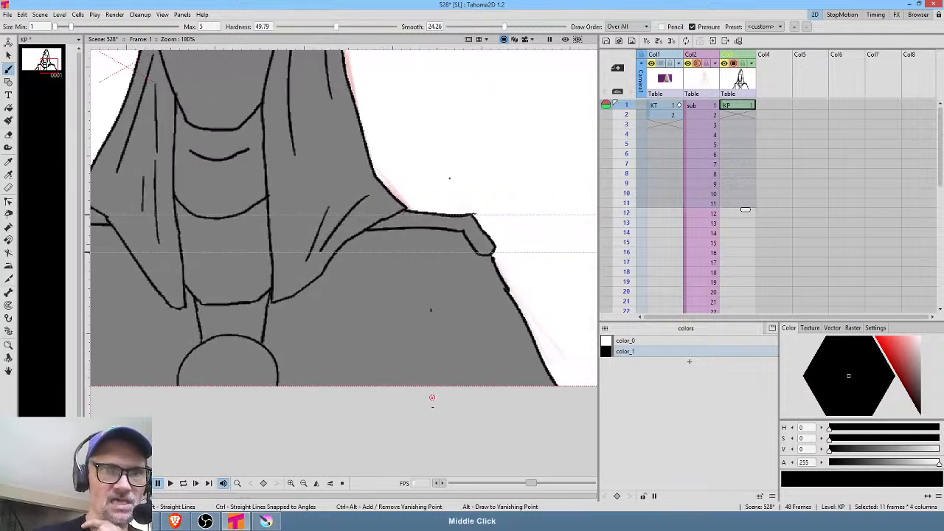
left_click_drag(431, 310, 431, 385)
left_click_drag(416, 351, 418, 385)
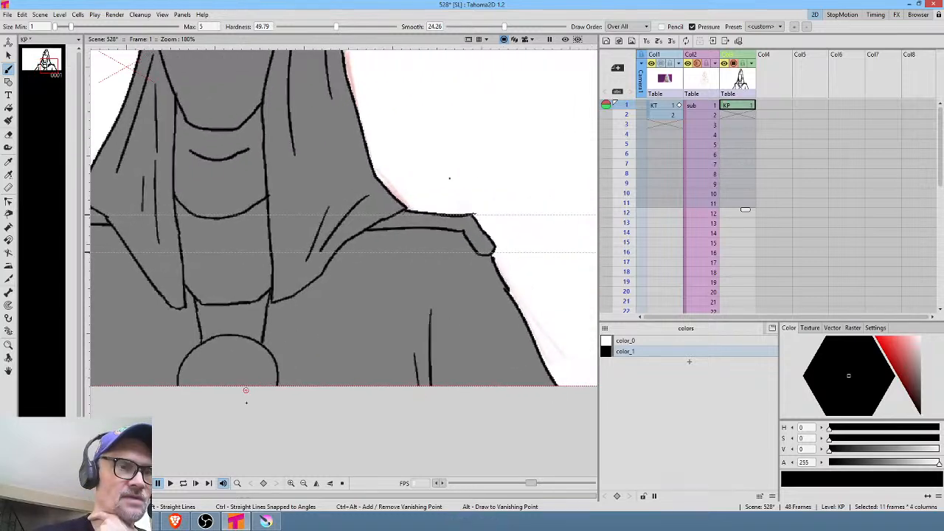
Step through frames 1 to 5 at 100% zoom to compare the ink with the rough, and return to frame 1 of KP.
mouse_move(361, 326)
left_mouse_down()
mouse_move(369, 353)
mouse_move(392, 361)
left_mouse_up()
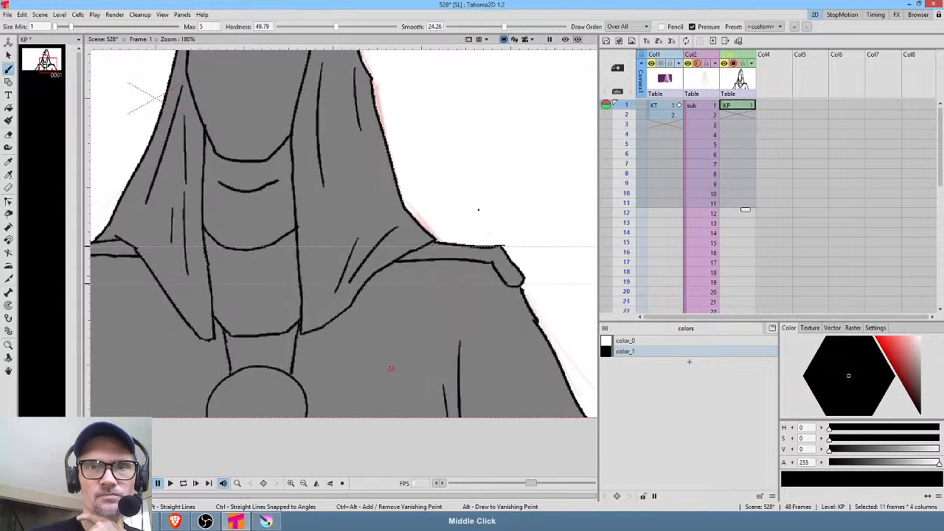
left_click(751, 105)
left_click_drag(627, 106, 628, 117)
left_click_drag(408, 216, 447, 274)
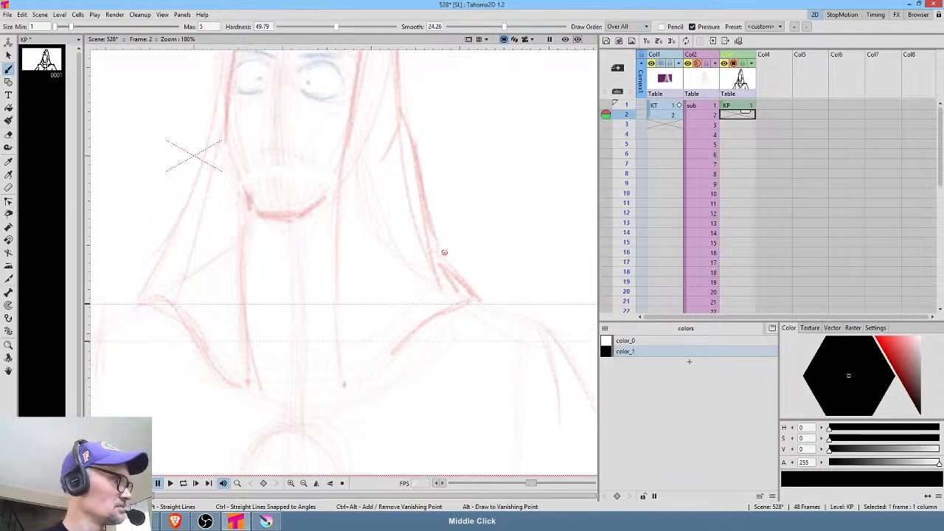
key("alt+0")
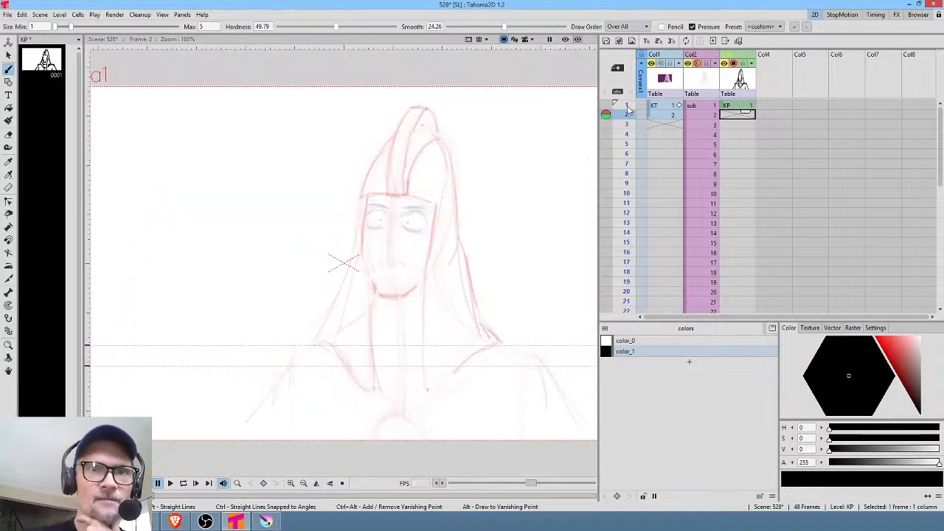
mouse_move(628, 115)
left_mouse_down()
mouse_move(629, 153)
mouse_move(631, 145)
left_mouse_up()
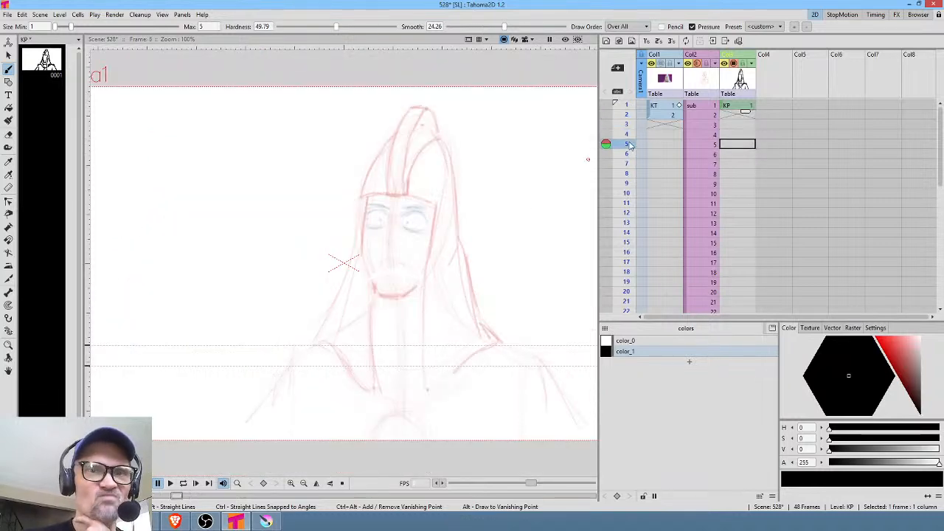
left_click(742, 108)
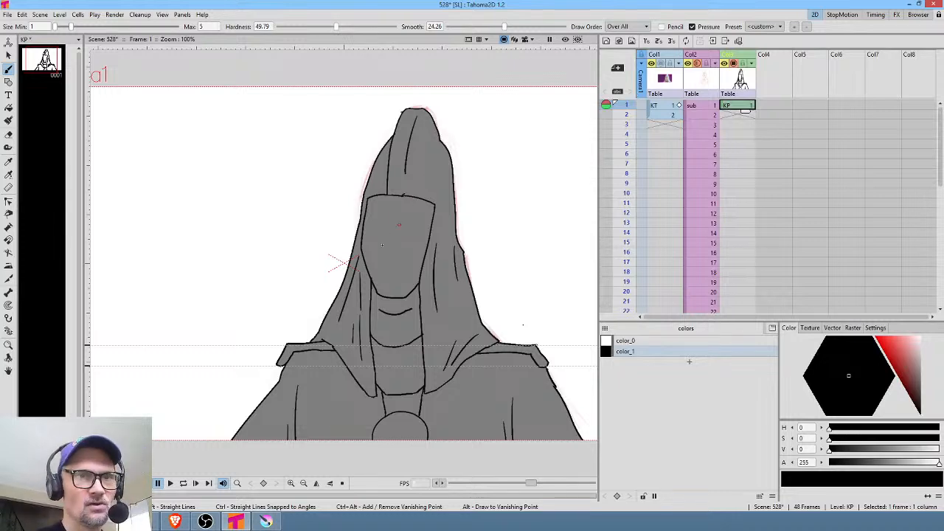
Examine the whole inked character in the full-screen viewer and return to the normal workspace.
key("alt+f")
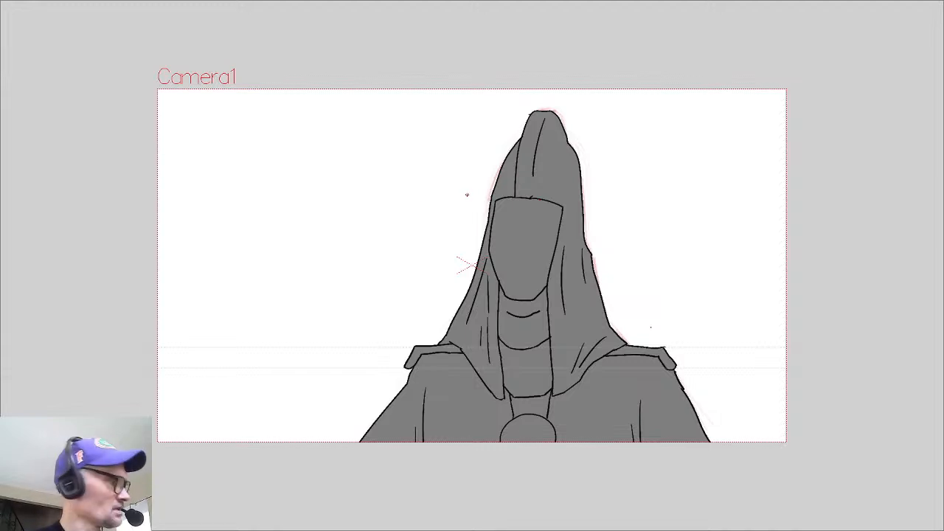
key("alt+f")
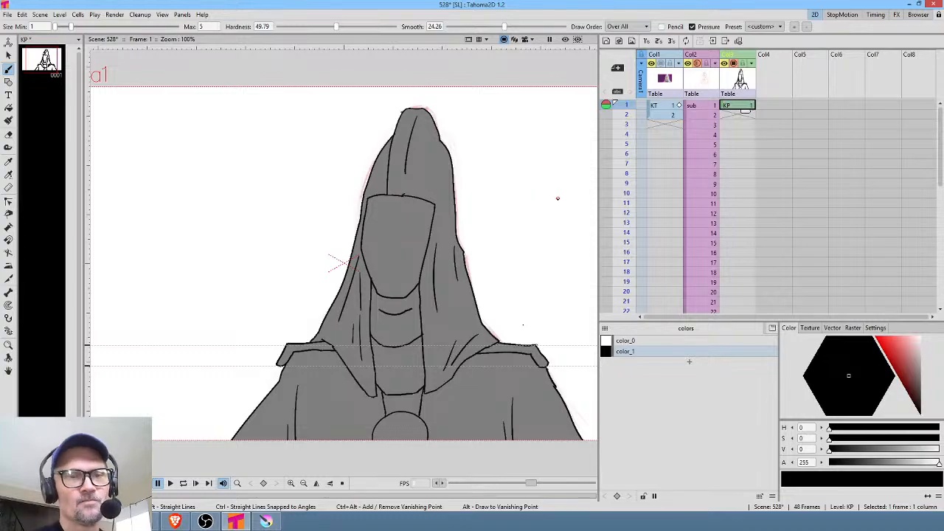
key("alt+f")
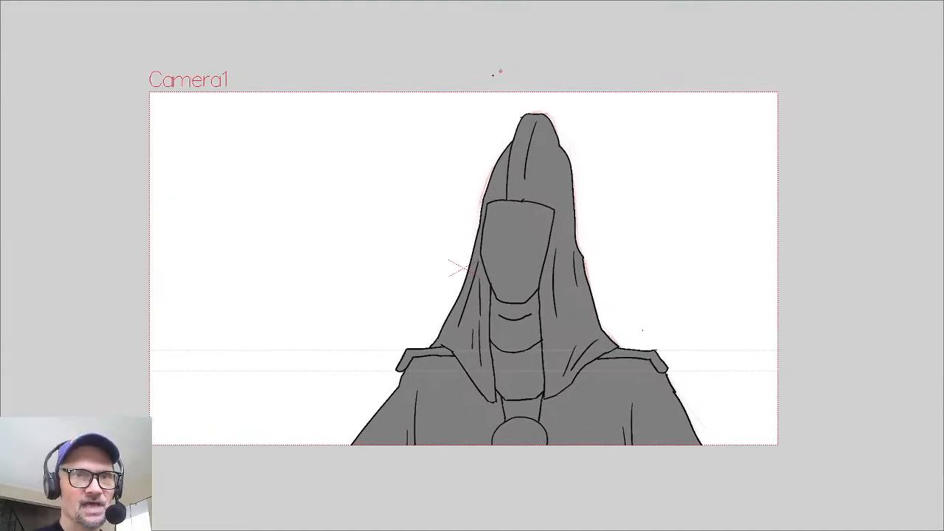
key("alt+f")
scroll(474, 233, "down", 1)
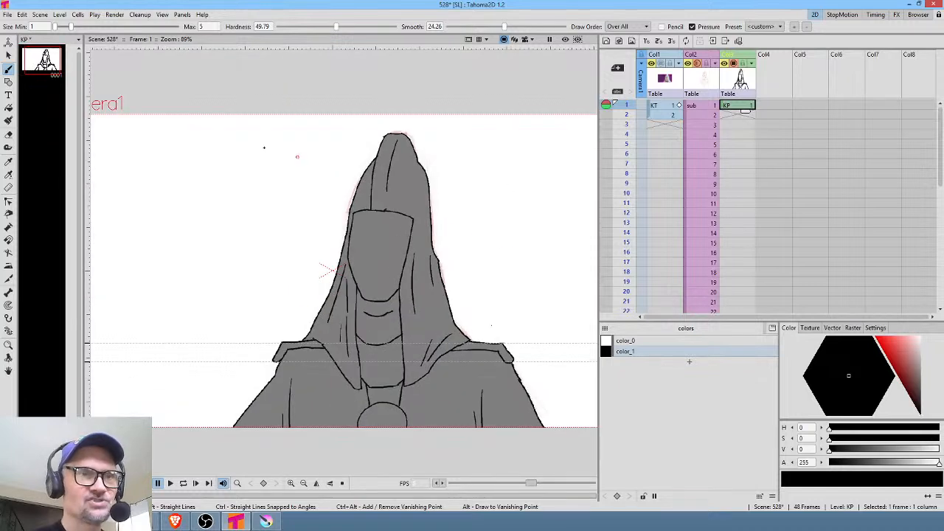
Turn off Fill Check and assign it the shortcut Ctrl+Shift+F.
left_click(162, 15)
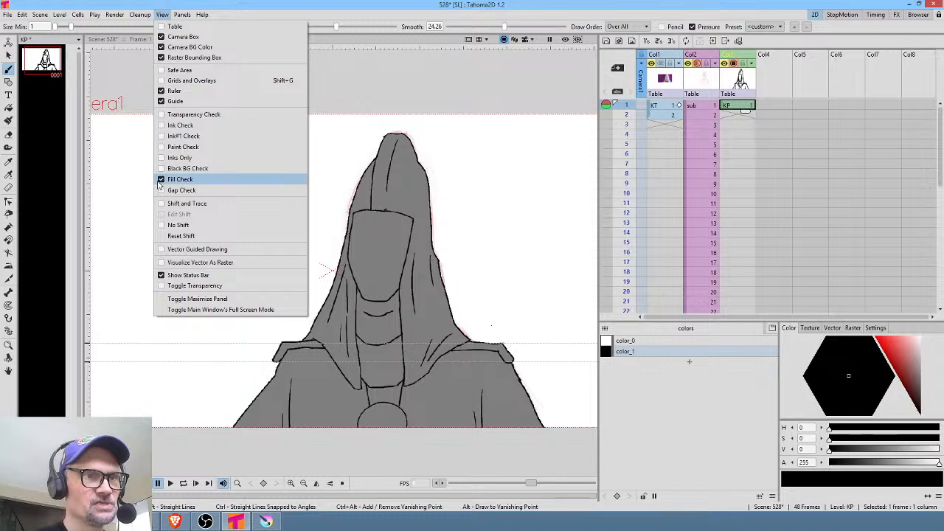
left_click(178, 179)
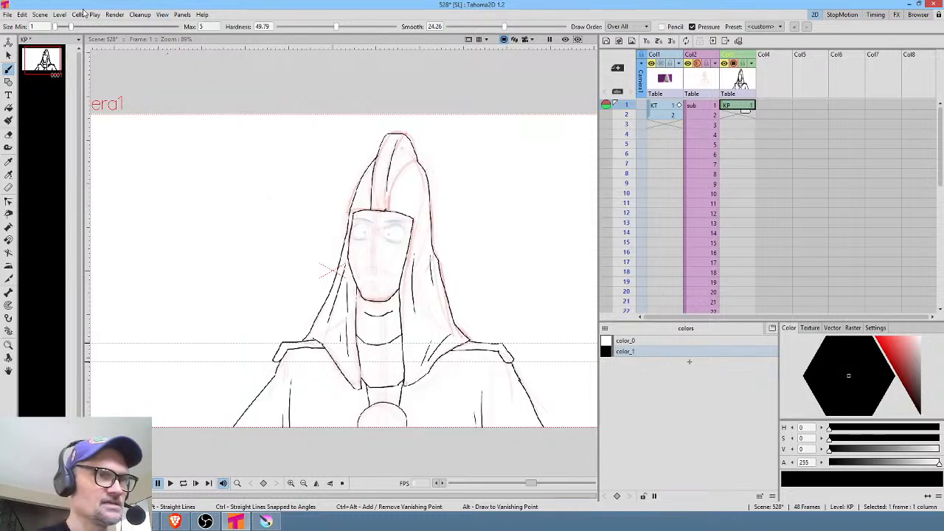
left_click(8, 15)
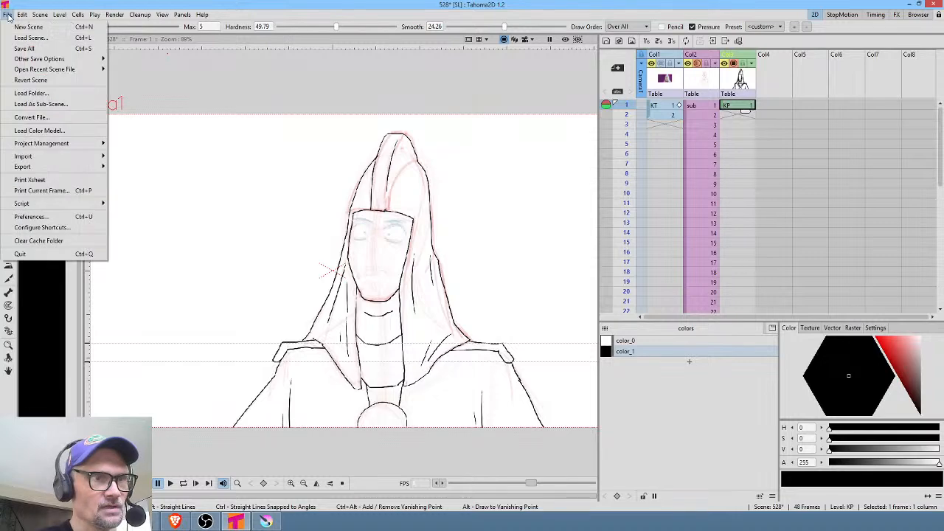
left_click(42, 227)
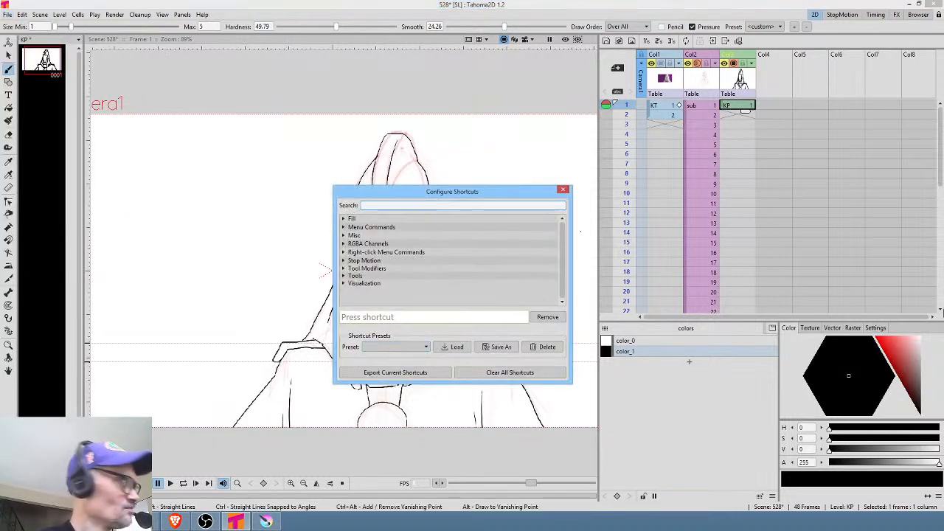
type("FILL CH")
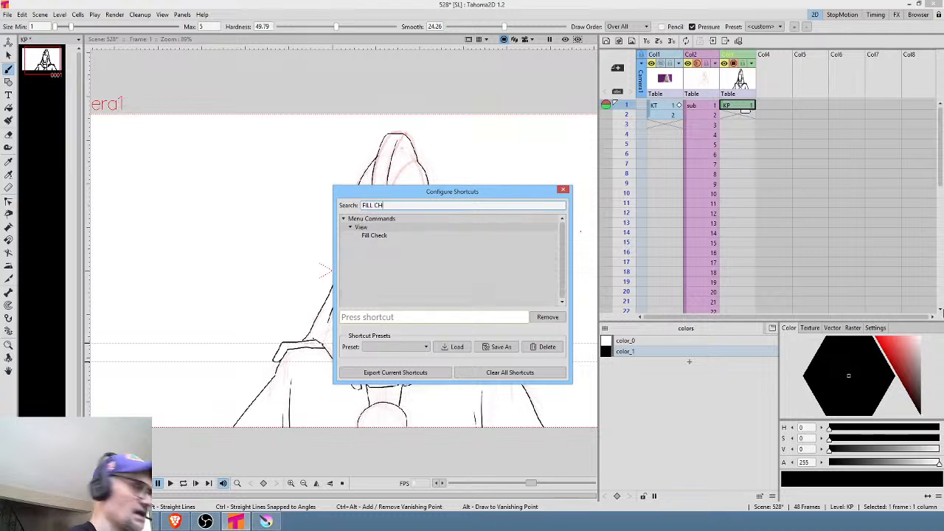
left_click(440, 236)
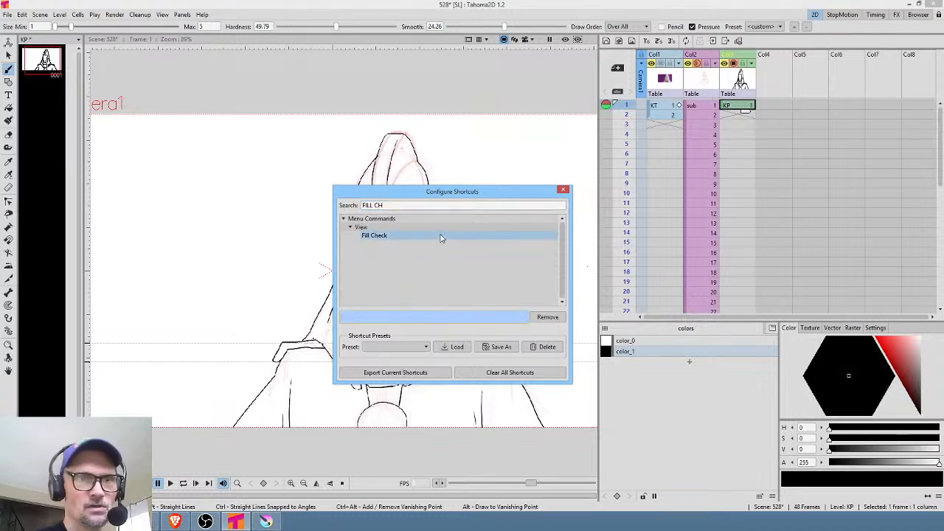
key("ctrl+shift+f")
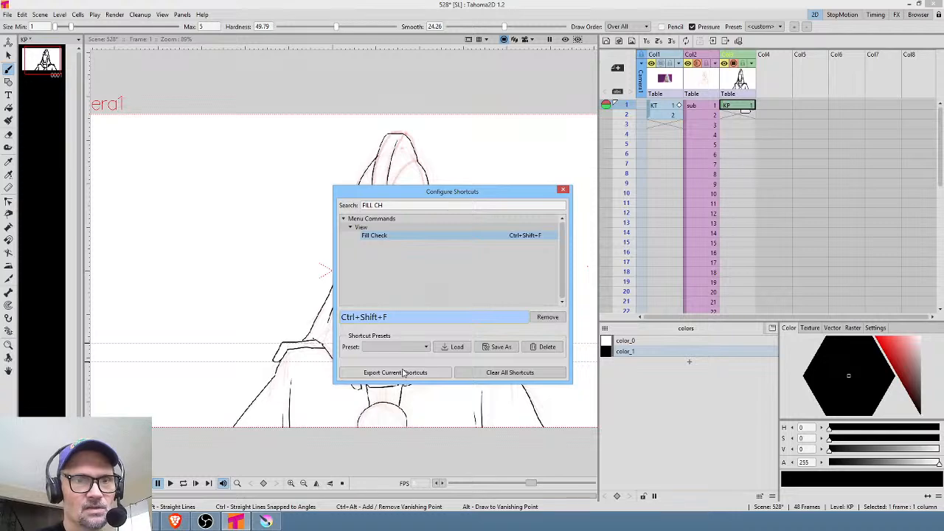
left_click(563, 191)
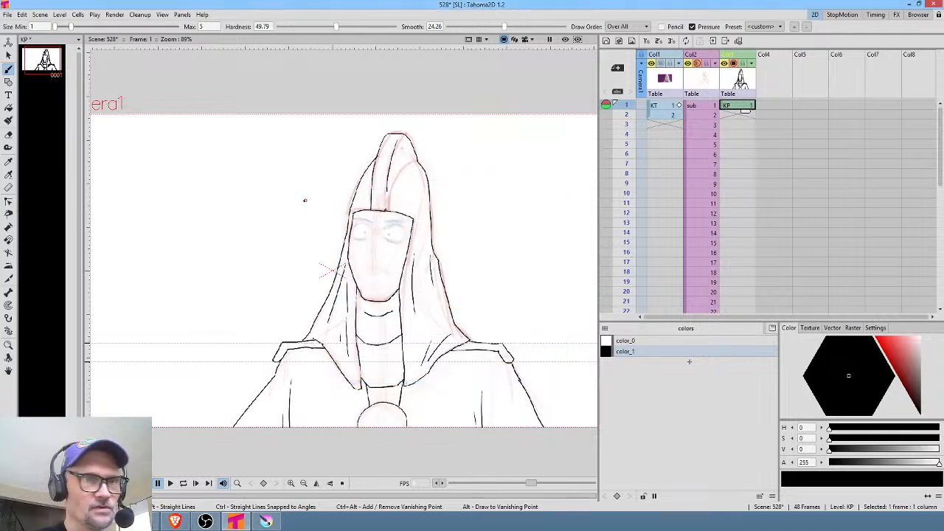
key("shift+t")
key("shift+t")
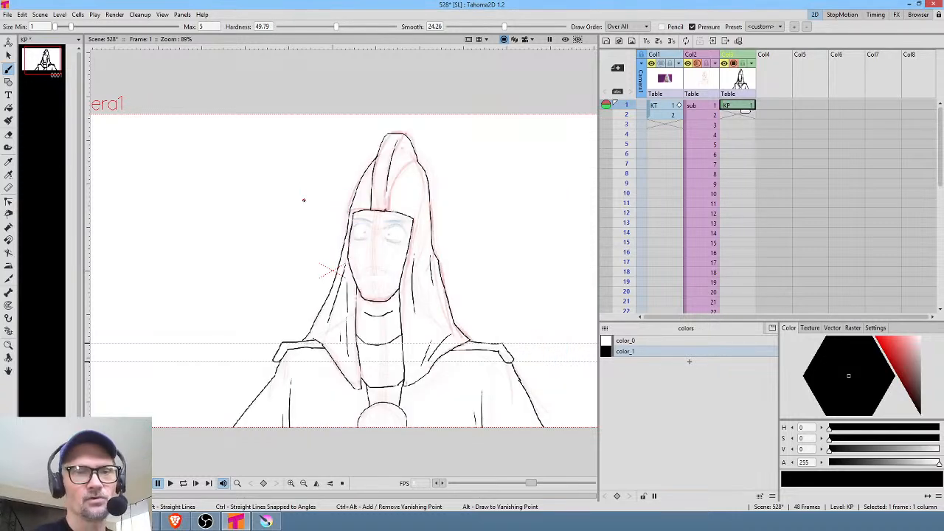
key("shift+t")
key("shift+t")
Extend the hat's centre stripe line down toward the face opening and ink the curved panel line to its right.
scroll(477, 255, "up", 8)
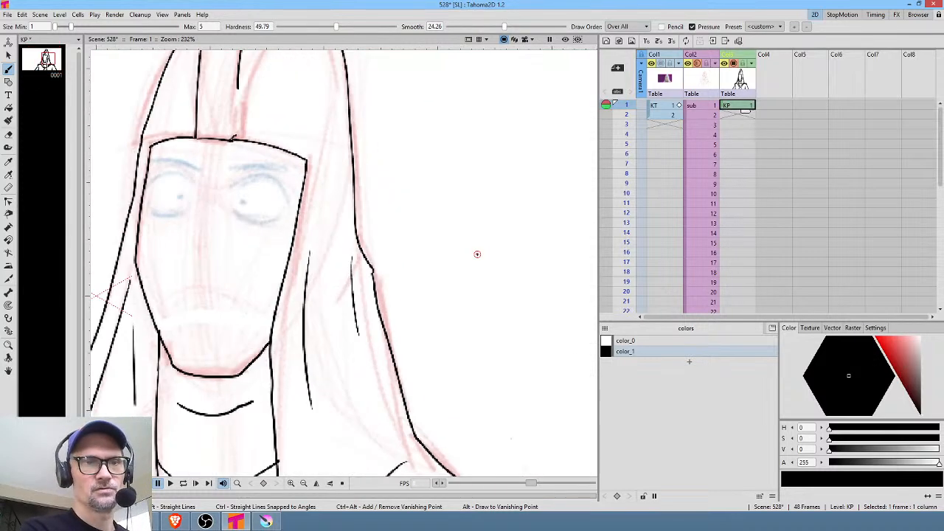
left_click_drag(299, 220, 382, 322)
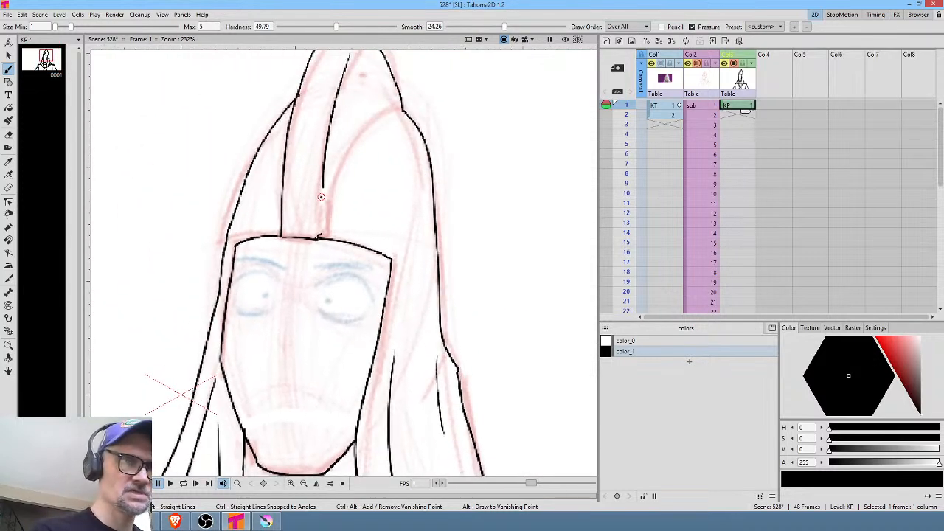
mouse_move(322, 191)
left_mouse_down()
mouse_move(321, 222)
mouse_move(345, 163)
mouse_move(393, 114)
left_mouse_up()
left_click_drag(518, 285, 551, 239)
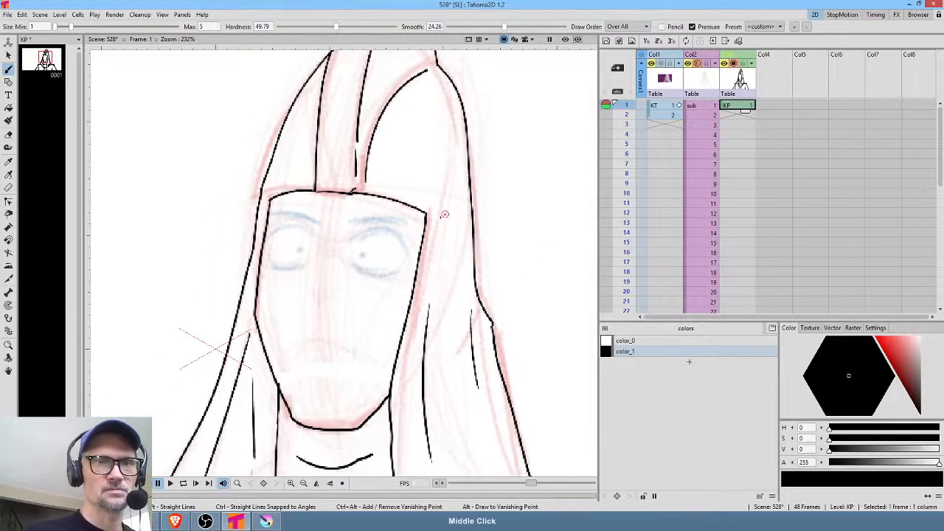
Ink the headband lines on both sides of the hat's stripe and beside the face opening, and extend the stripe line toward the hat's tip.
left_click_drag(427, 214, 458, 222)
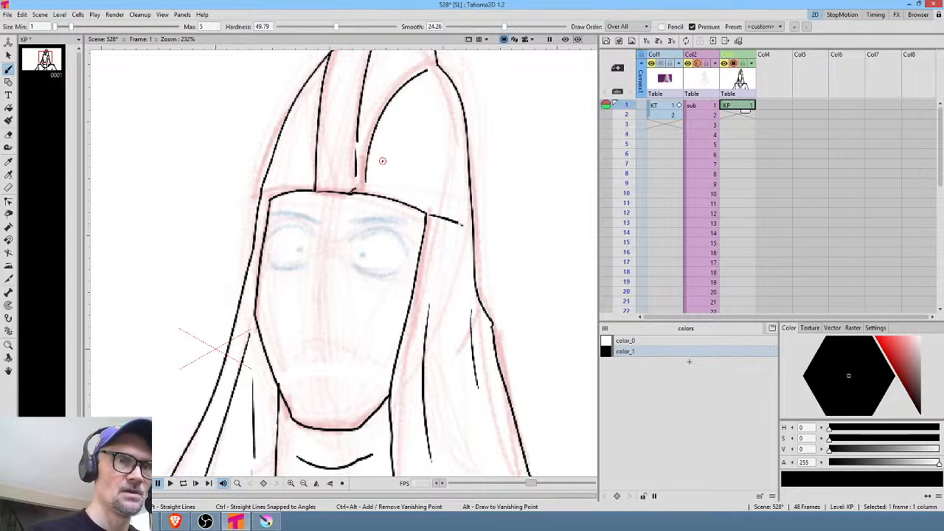
left_click_drag(382, 160, 453, 176)
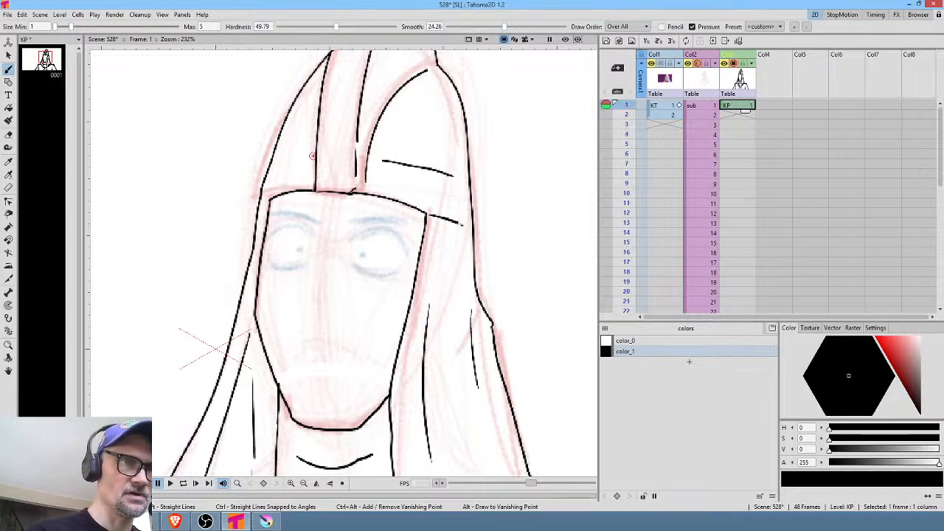
mouse_move(315, 155)
left_mouse_down()
mouse_move(279, 160)
mouse_move(486, 264)
mouse_move(489, 301)
mouse_move(473, 233)
left_mouse_up()
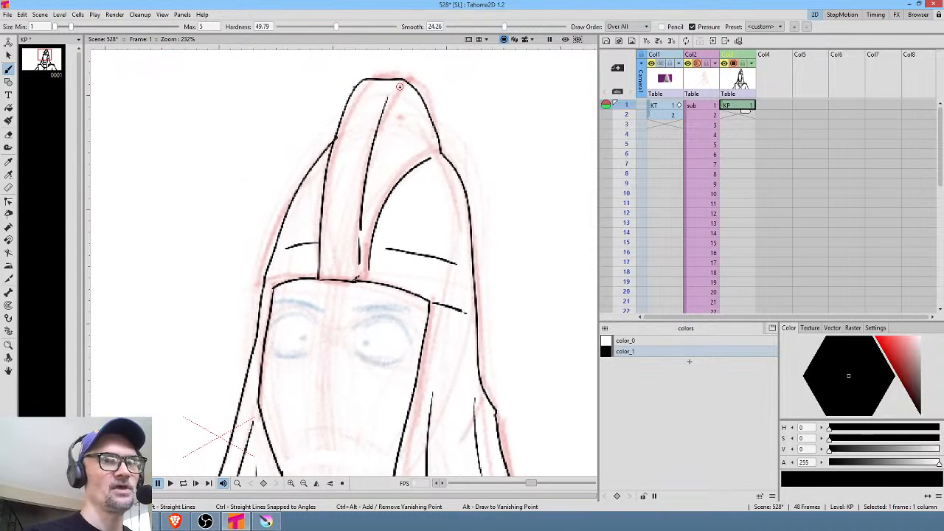
left_click_drag(396, 84, 390, 94)
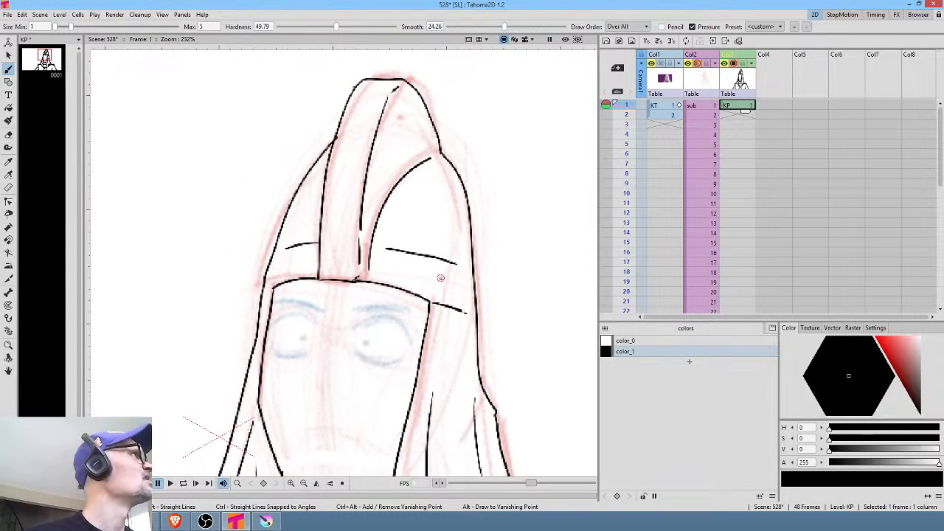
Ink a thin slanted line on each side of the robe, running from below the shoulder pad down toward the medallion.
left_click_drag(448, 335, 451, 204)
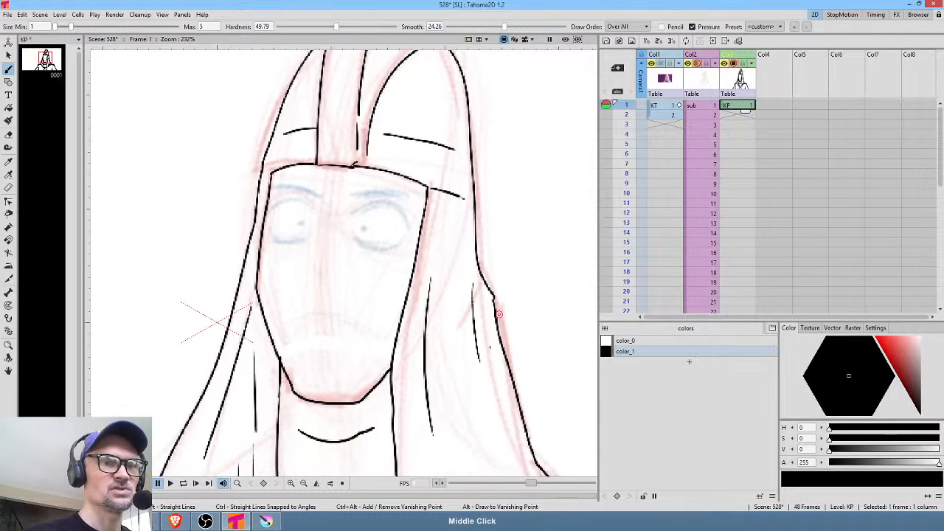
mouse_move(484, 355)
left_mouse_down()
mouse_move(478, 255)
mouse_move(484, 264)
mouse_move(503, 173)
mouse_move(473, 79)
left_mouse_up()
left_click_drag(475, 285, 501, 248)
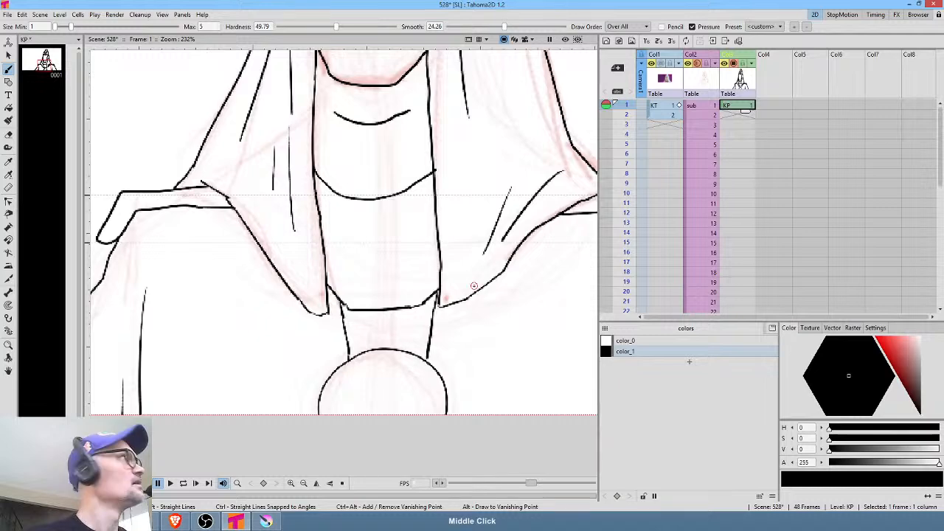
left_click_drag(515, 289, 477, 282)
left_click_drag(558, 207, 495, 402)
left_click_drag(142, 210, 199, 376)
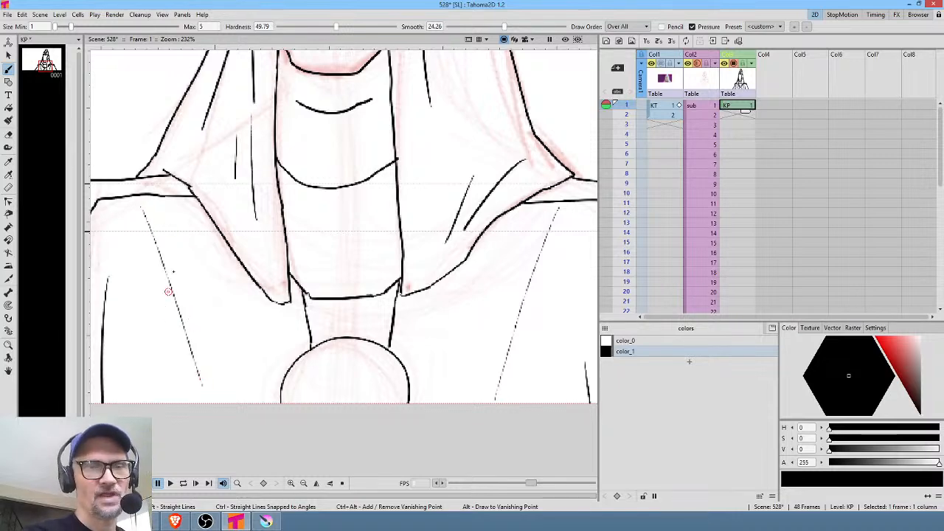
Erase the upper end of the thin slanted line below the right shoulder pad.
scroll(169, 287, "down", 5)
left_click_drag(312, 226, 352, 276)
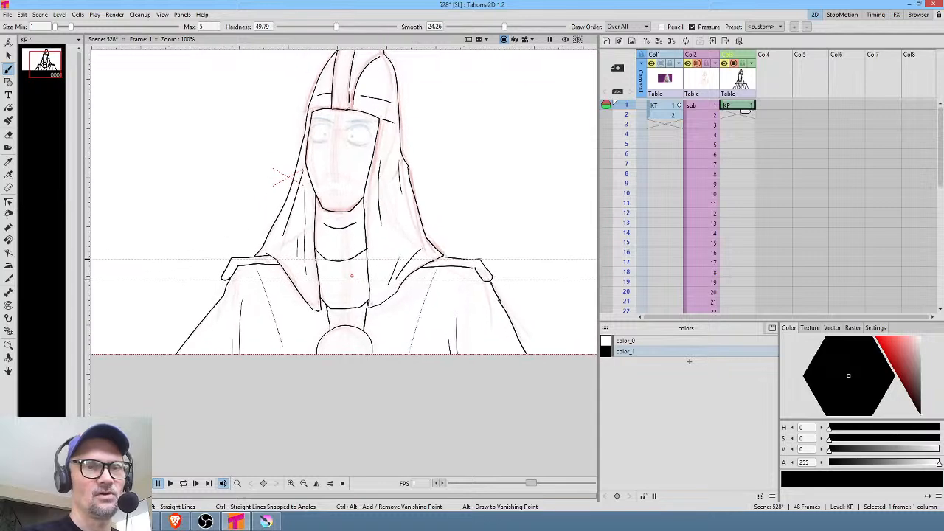
scroll(449, 286, "up", 5)
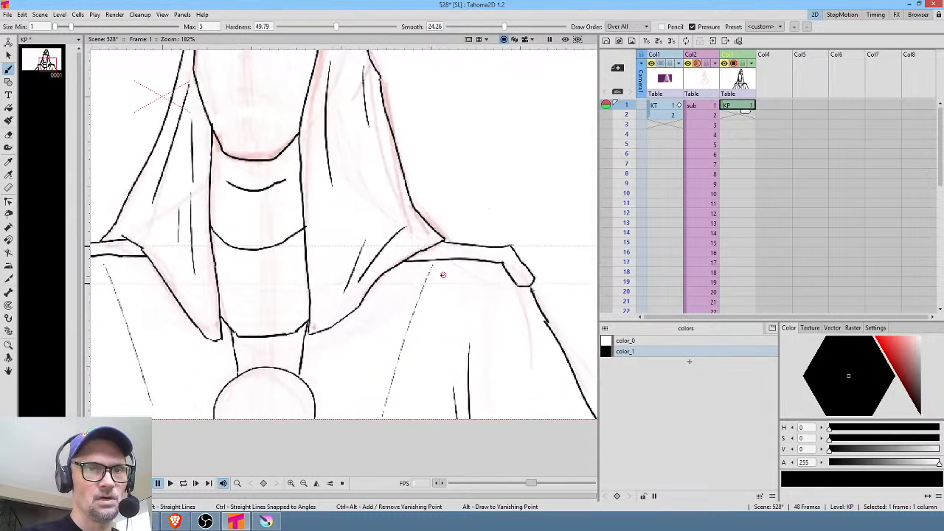
key("a")
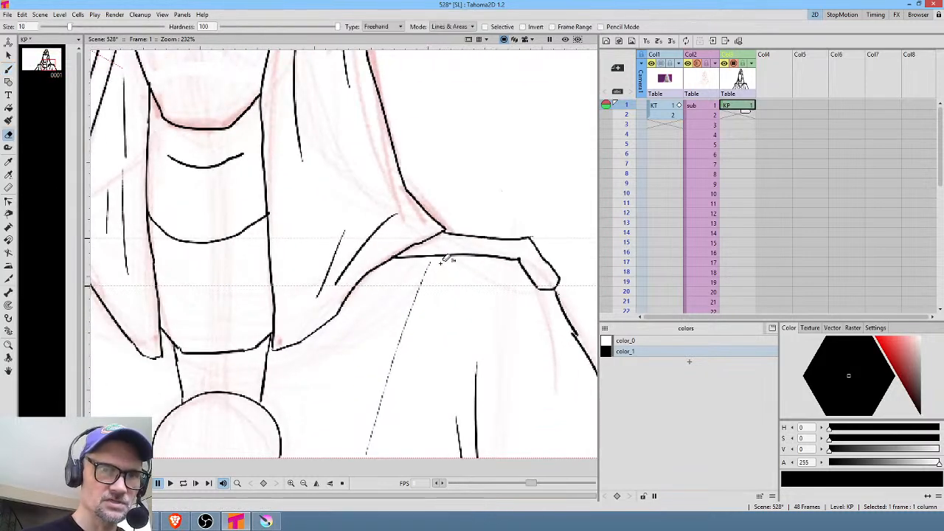
mouse_move(447, 257)
left_mouse_down()
mouse_move(422, 263)
mouse_move(435, 281)
mouse_move(447, 261)
left_mouse_up()
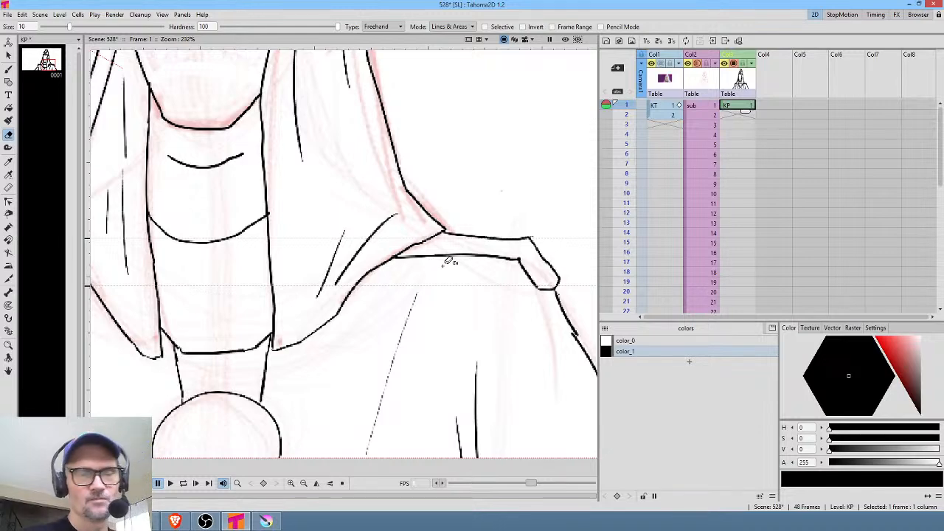
Clean up the stray line work along the shoulder collar with the eraser.
scroll(362, 236, "down", 4)
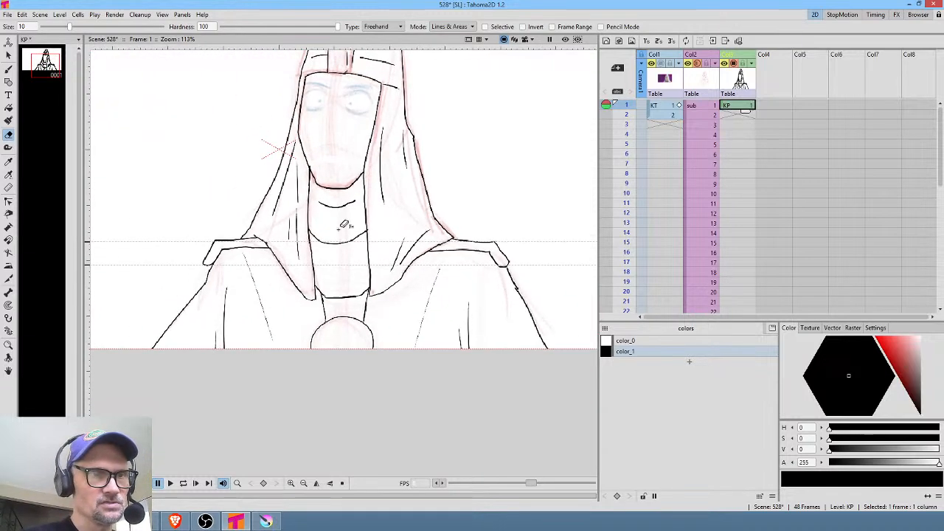
scroll(249, 228, "up", 3)
mouse_move(254, 264)
left_mouse_down()
mouse_move(254, 297)
mouse_move(258, 269)
left_mouse_up()
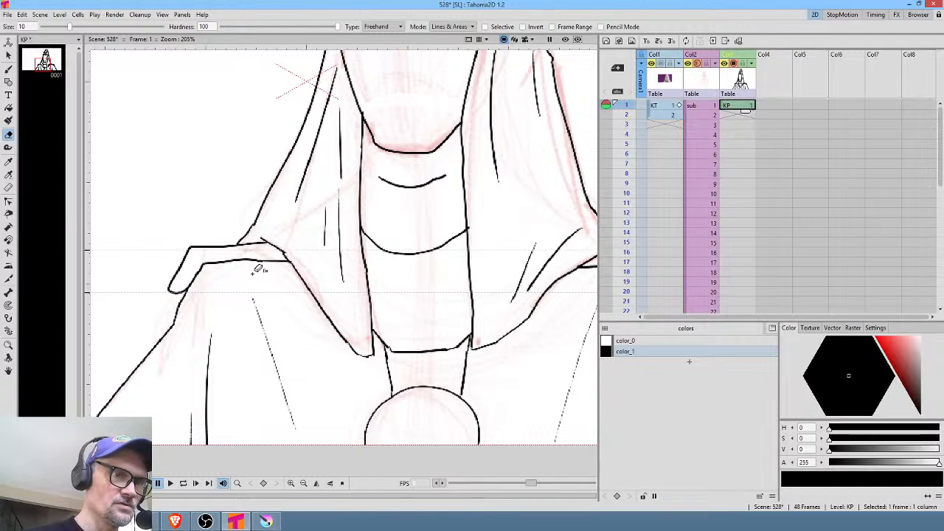
Ink both slanted, frowning eyebrows on the face in black with the Brush, following the blue sketch on frame 1.
key("b")
scroll(515, 295, "down", 4)
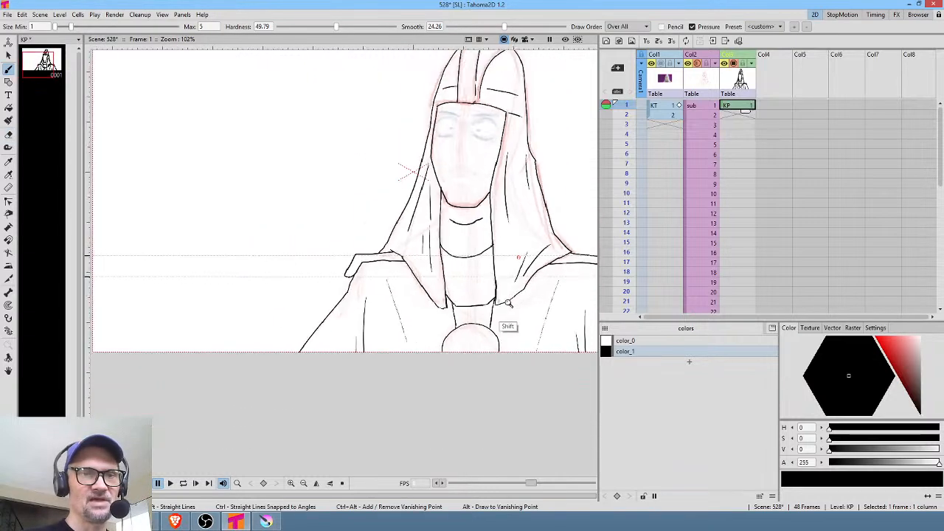
left_click_drag(472, 308, 404, 360)
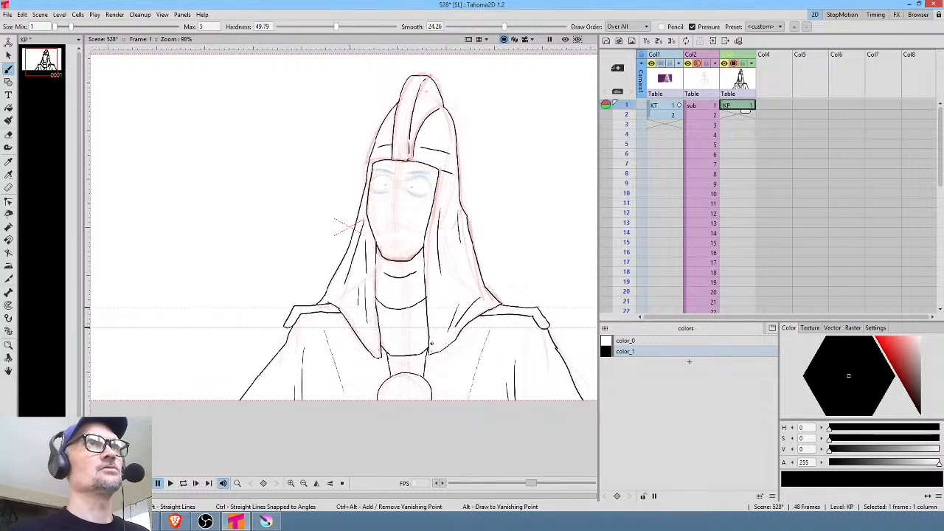
left_click_drag(441, 155, 445, 193)
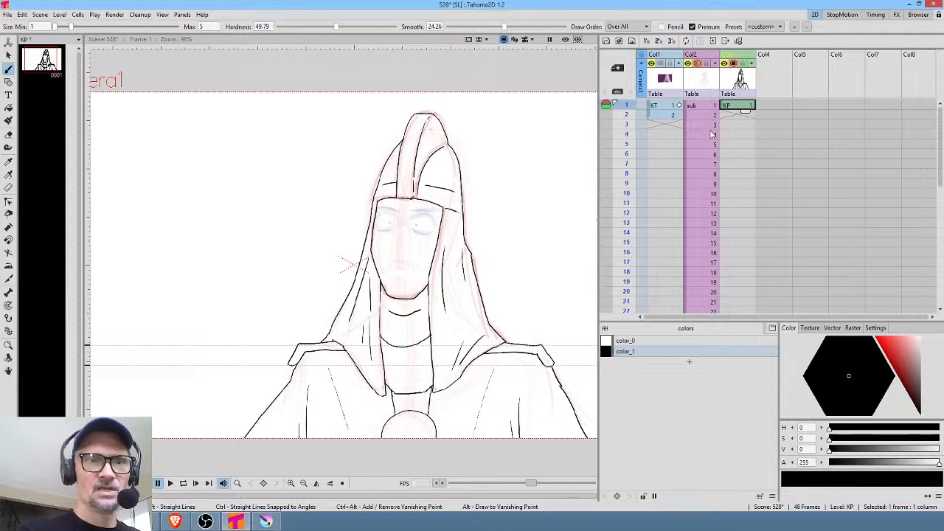
left_click_drag(435, 264, 492, 216)
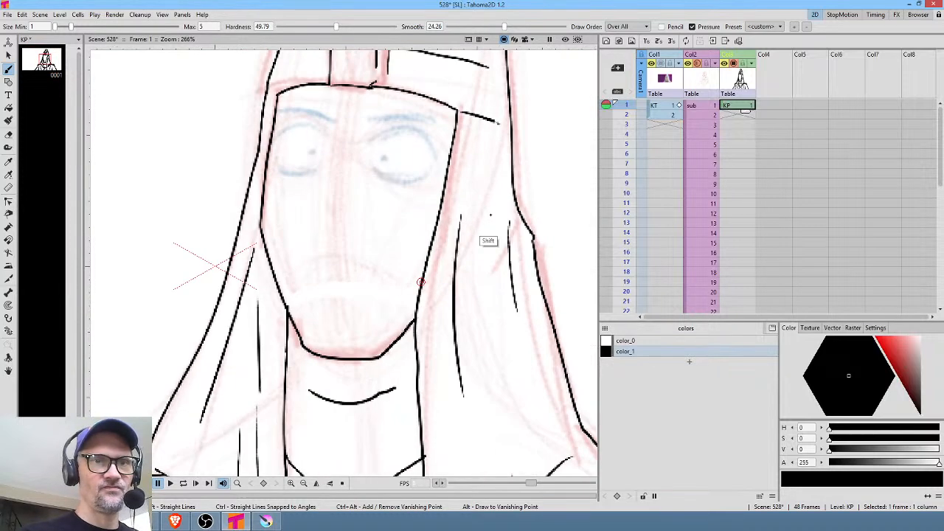
left_click_drag(379, 215, 400, 319)
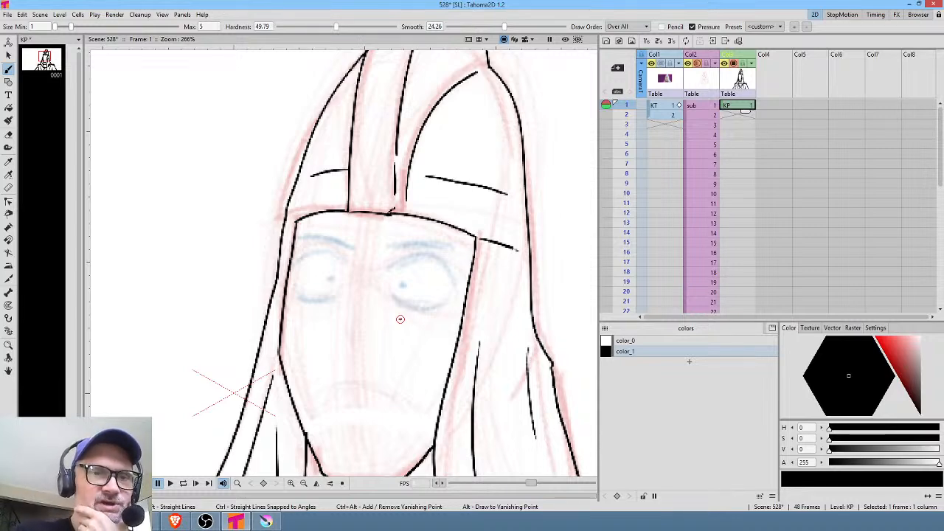
key("ctrl+z")
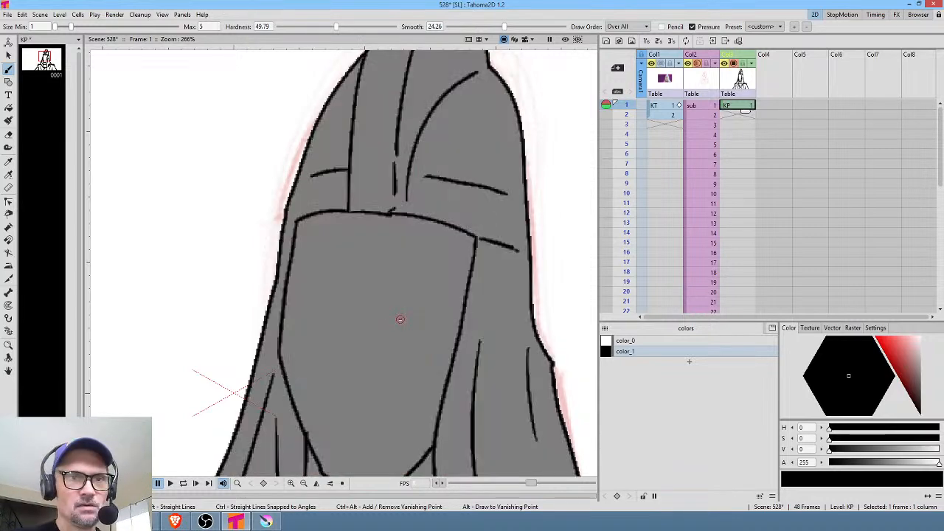
key("ctrl+y")
left_click_drag(490, 253, 488, 202)
left_click_drag(350, 196, 301, 184)
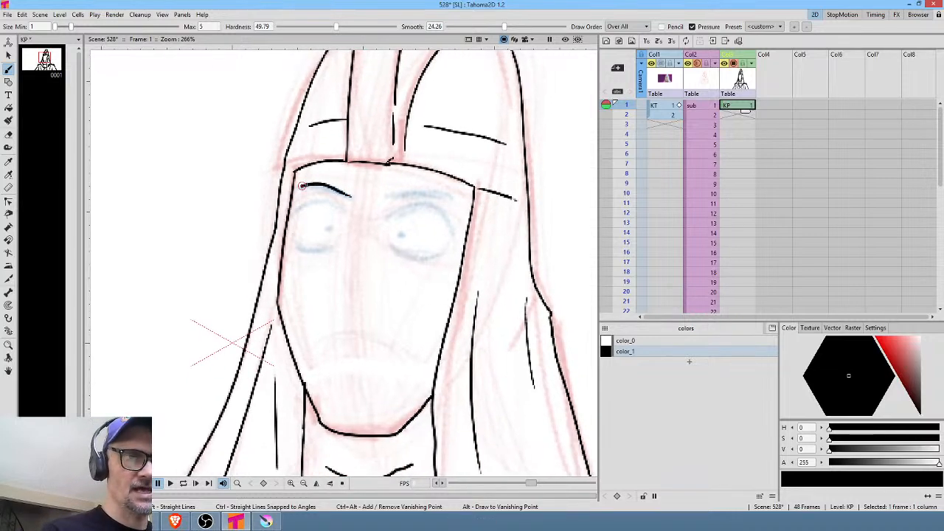
left_click_drag(386, 199, 456, 191)
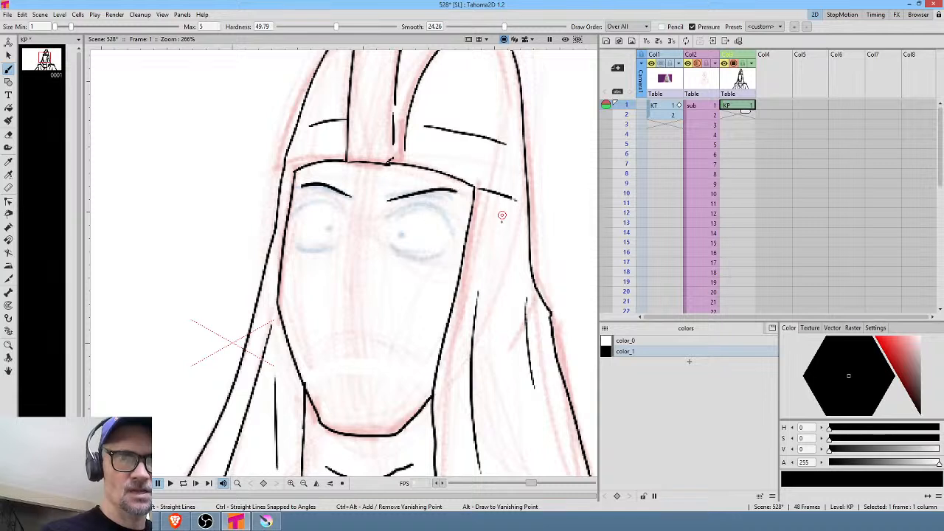
Ink the upper and lower lids of both wide-open eyes and add a small pupil dot in each.
mouse_move(387, 219)
left_mouse_down()
mouse_move(400, 205)
mouse_move(432, 205)
mouse_move(447, 230)
left_mouse_up()
mouse_move(344, 215)
left_mouse_down()
mouse_move(305, 208)
mouse_move(296, 244)
mouse_move(315, 252)
mouse_move(342, 242)
mouse_move(409, 256)
mouse_move(435, 251)
mouse_move(449, 231)
mouse_move(400, 236)
left_mouse_up()
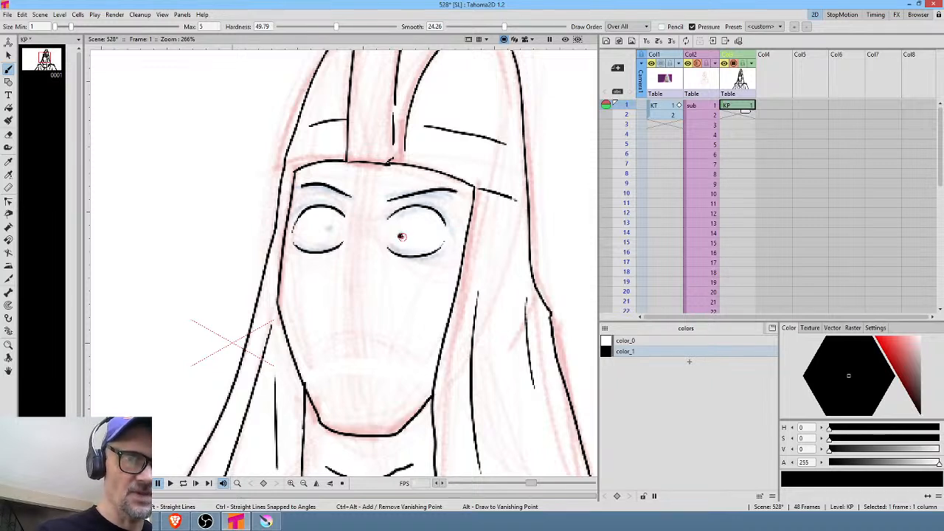
left_click_drag(331, 233, 333, 233)
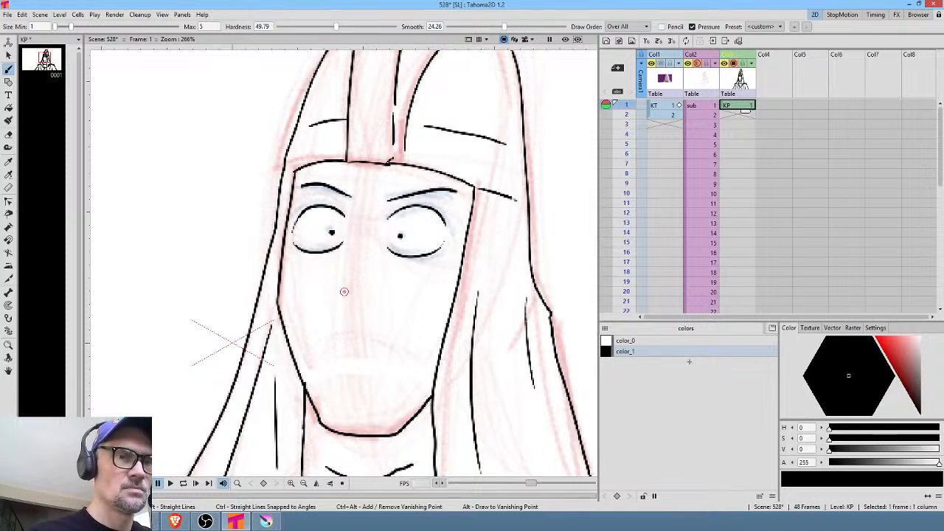
Ink the short nose strokes and a slanted cheek line on each side of the face.
mouse_move(344, 287)
left_mouse_down()
mouse_move(352, 299)
mouse_move(368, 296)
left_mouse_up()
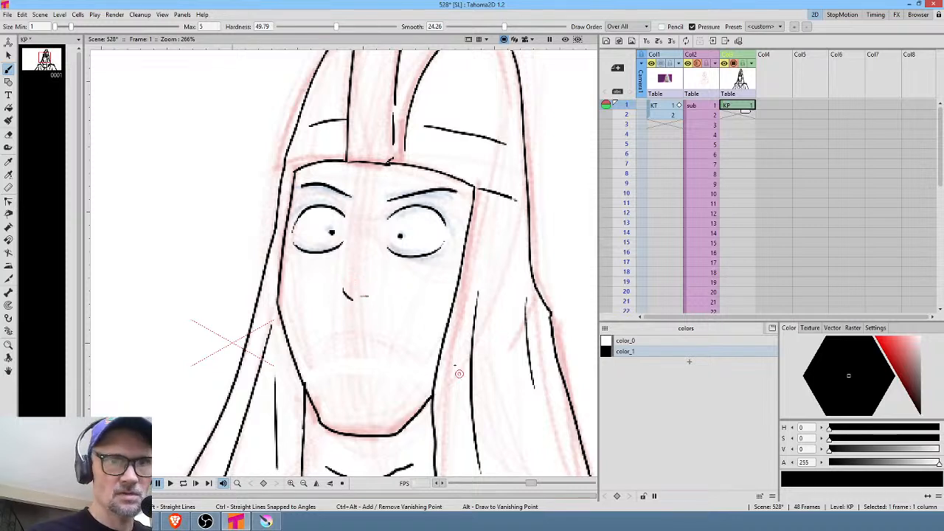
mouse_move(422, 346)
left_mouse_down()
mouse_move(434, 304)
mouse_move(450, 306)
left_mouse_up()
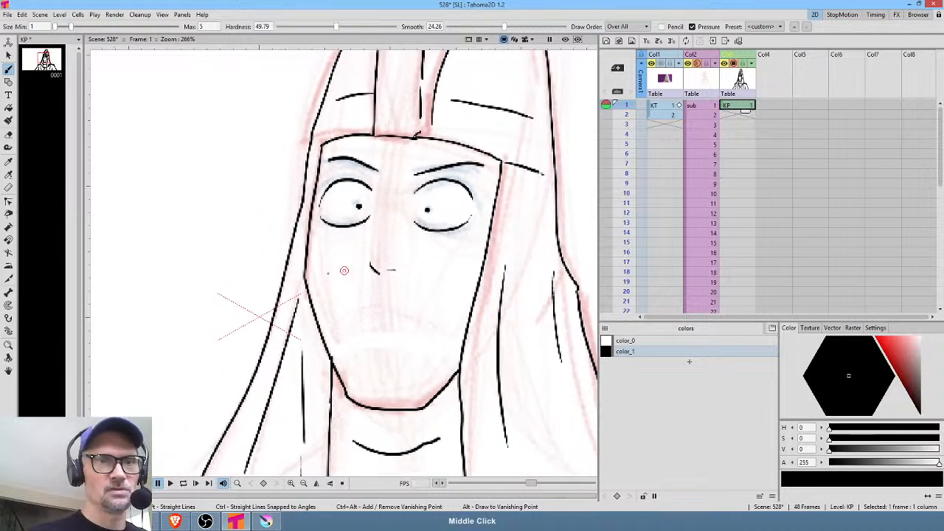
left_click_drag(316, 274, 327, 300)
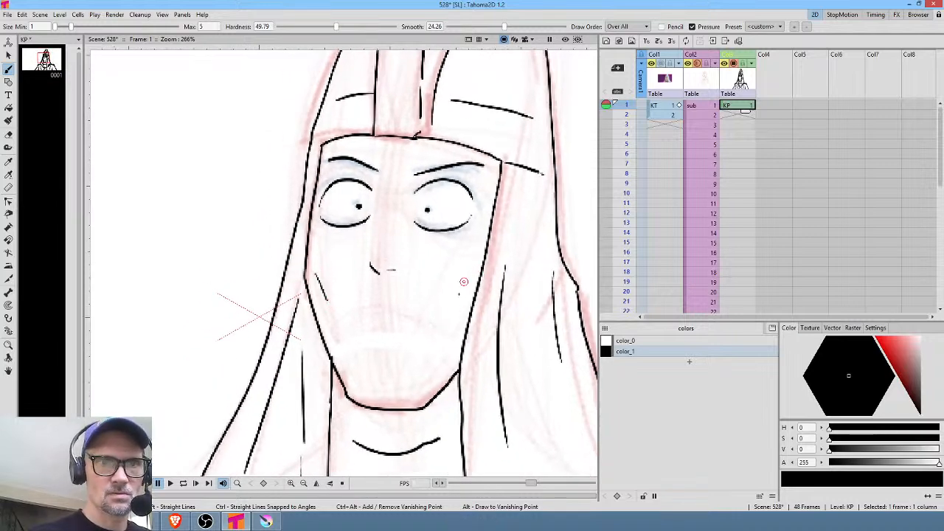
left_click_drag(473, 269, 455, 310)
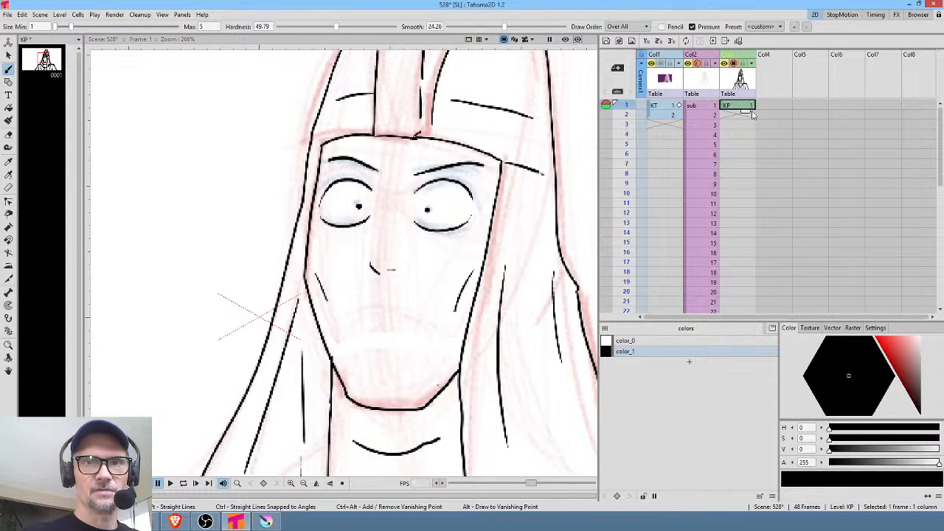
Hold the first KP drawing through frame 5 and place a duplicate of it as drawing 2 on frame 6.
left_click_drag(627, 142, 628, 155)
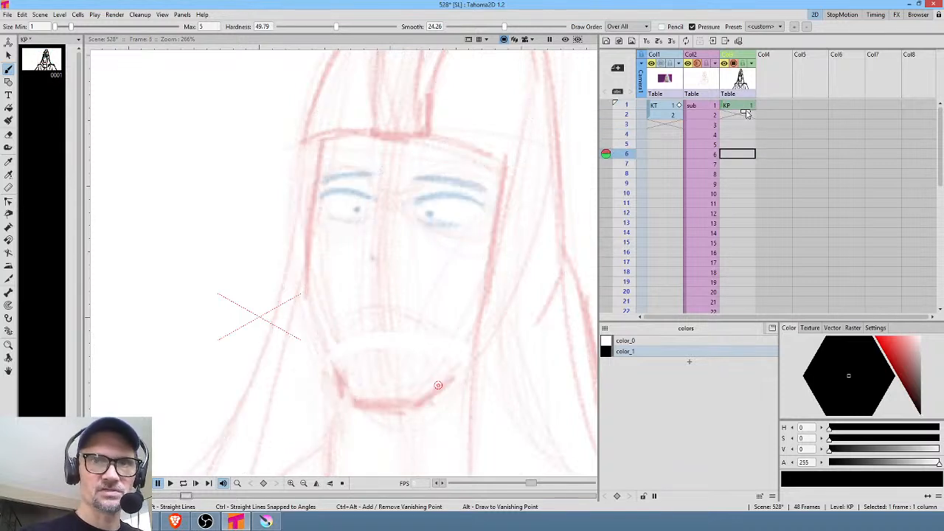
left_click_drag(747, 112, 744, 157)
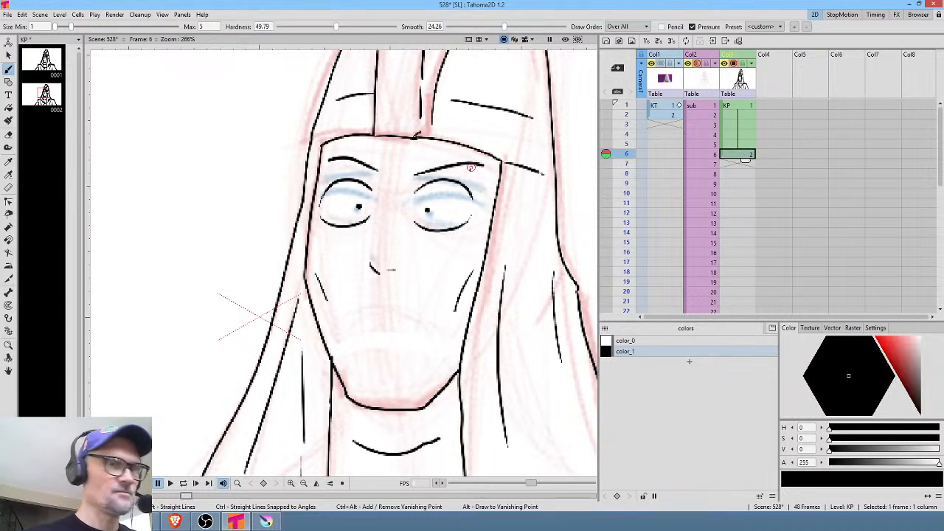
Erase the eyebrows and eyes from the frame 6 drawing, keeping the nose and cheek lines.
key("e")
mouse_move(490, 165)
left_mouse_down()
mouse_move(336, 148)
mouse_move(323, 189)
mouse_move(345, 239)
mouse_move(483, 211)
mouse_move(490, 168)
left_mouse_up()
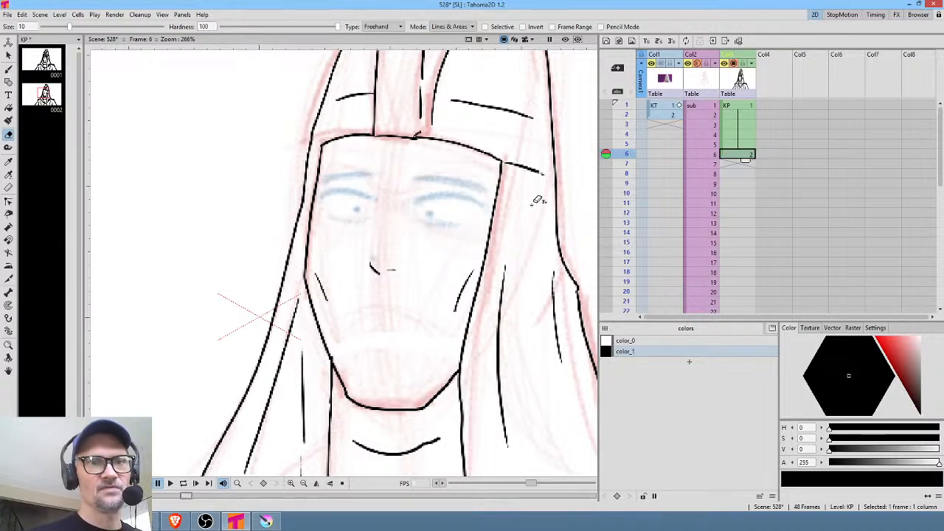
Ink both relaxed, raised eyebrows on frame 6 over the blue sketch, with the canvas rotated for easier strokes.
scroll(537, 213, "up", 1)
mouse_move(536, 213)
left_mouse_down()
mouse_move(505, 163)
mouse_move(490, 222)
mouse_move(485, 177)
mouse_move(450, 143)
mouse_move(458, 134)
left_mouse_up()
left_click_drag(422, 174, 448, 263)
key("b")
left_click_drag(355, 237, 426, 199)
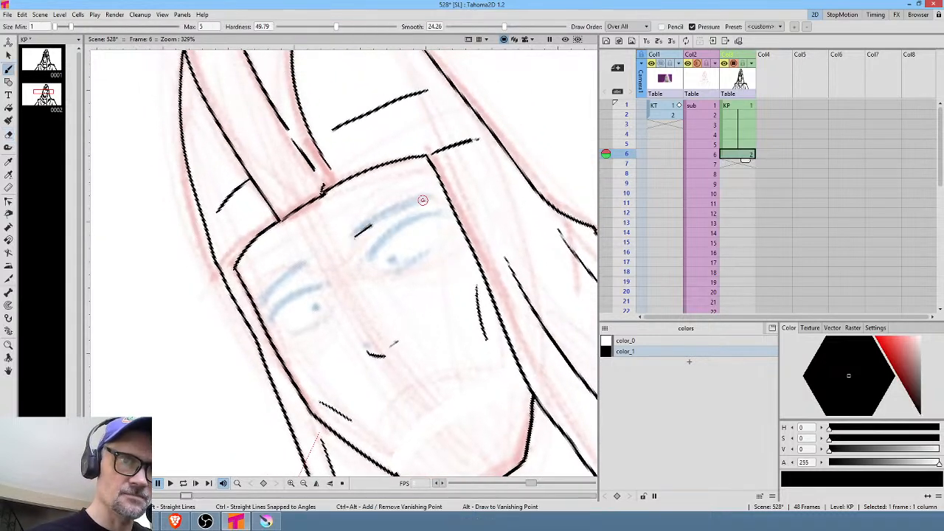
left_click_drag(314, 256, 267, 300)
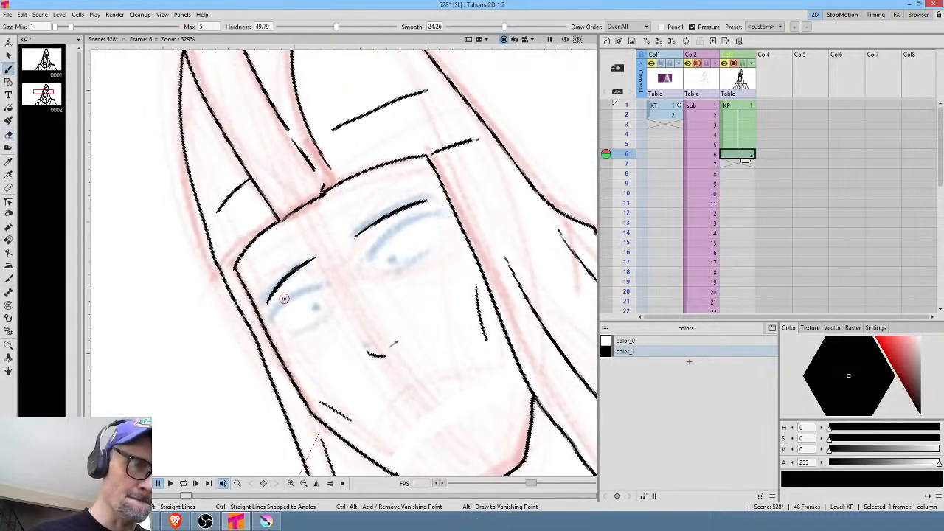
Ink the narrower eyes with upper lids, lower lids and pupils on frame 6, and restore the unrotated 100% view.
mouse_move(373, 258)
left_mouse_down()
mouse_move(409, 224)
mouse_move(434, 220)
left_mouse_up()
mouse_move(330, 285)
left_mouse_down()
mouse_move(295, 294)
mouse_move(278, 316)
mouse_move(281, 331)
mouse_move(334, 306)
left_mouse_up()
mouse_move(385, 271)
left_mouse_down()
mouse_move(419, 263)
mouse_move(438, 229)
left_mouse_up()
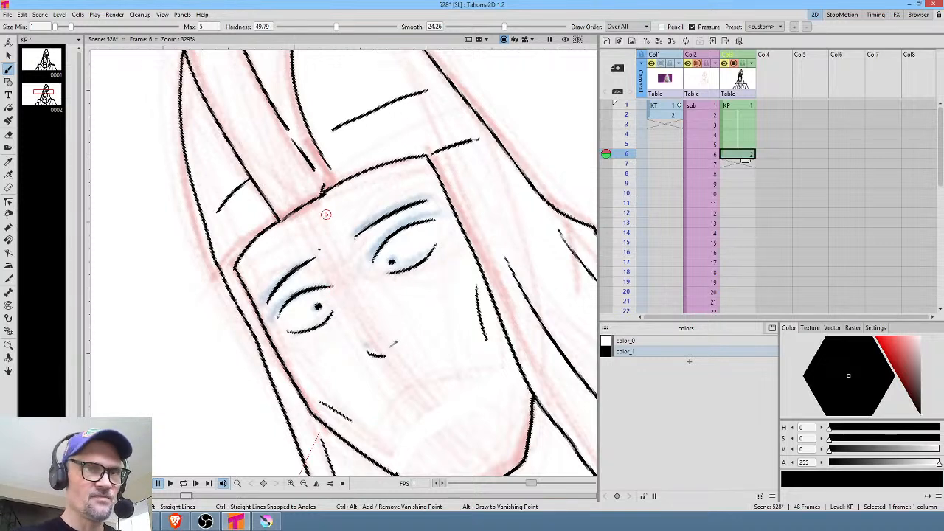
key("ctrl+shift+r")
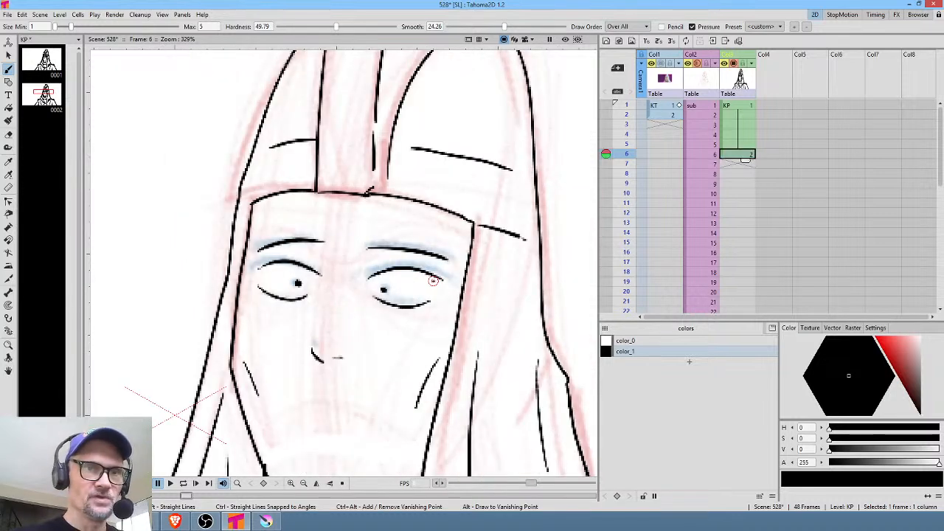
key("alt+0")
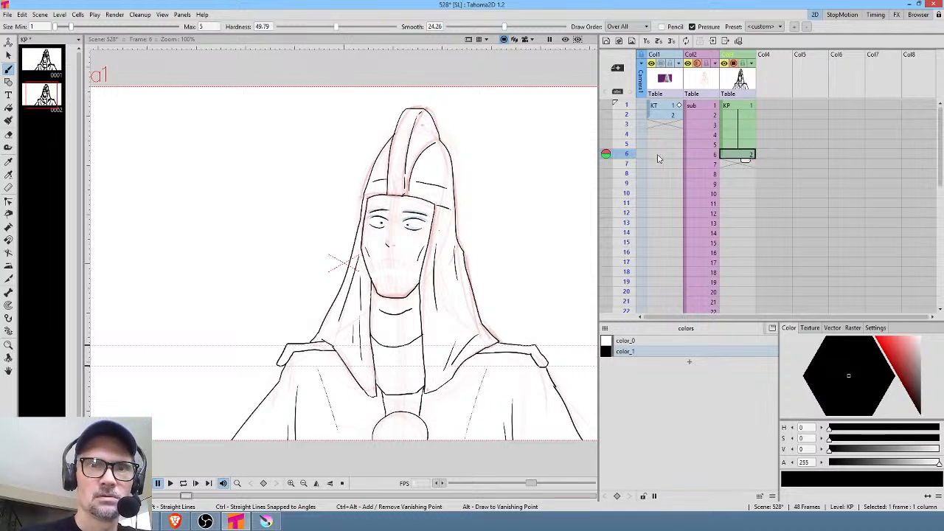
Extend the exposure of KP drawing 2 through frame 10 and select the empty frame 11 cell.
left_click_drag(631, 168, 625, 203)
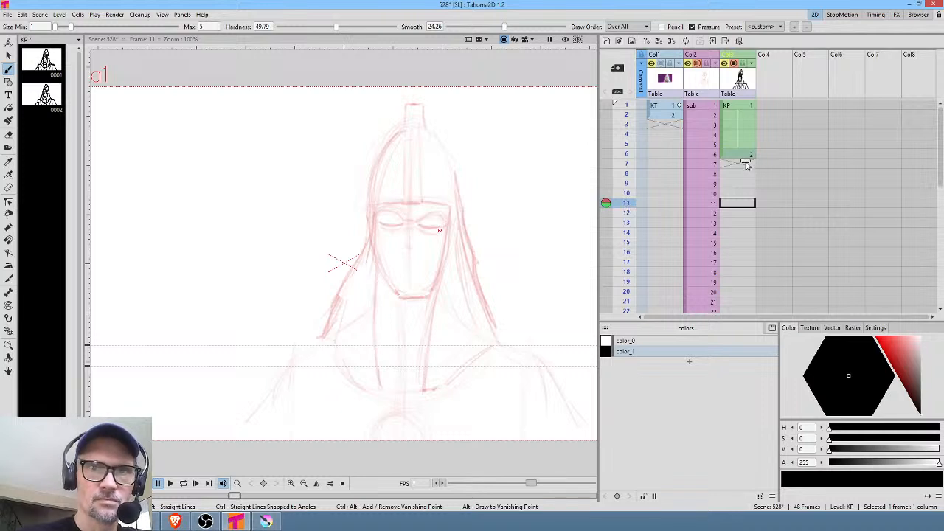
left_click_drag(745, 165, 746, 206)
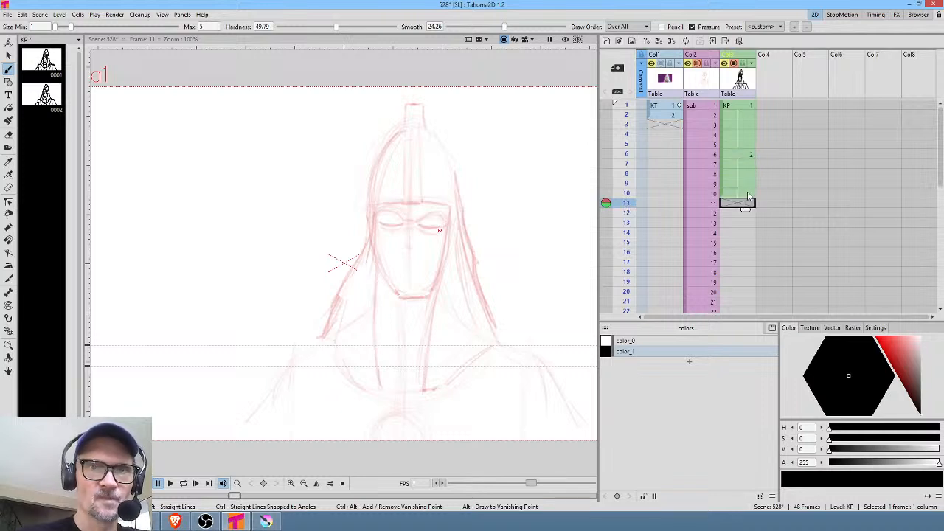
left_click(748, 195)
left_click(747, 205)
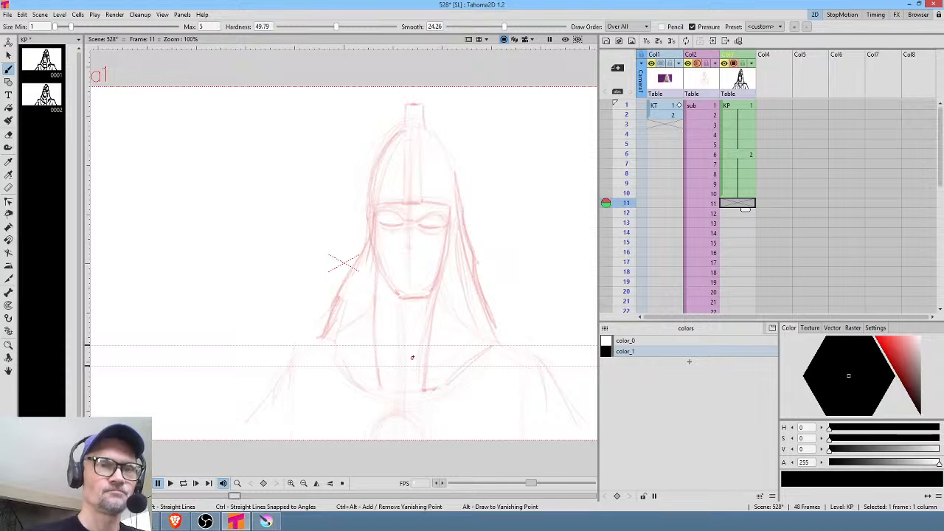
Ink the helmet's top knob, its left contour down to the hood, and the brow band on frame 11.
left_click_drag(452, 170, 408, 297)
scroll(410, 227, "up", 5)
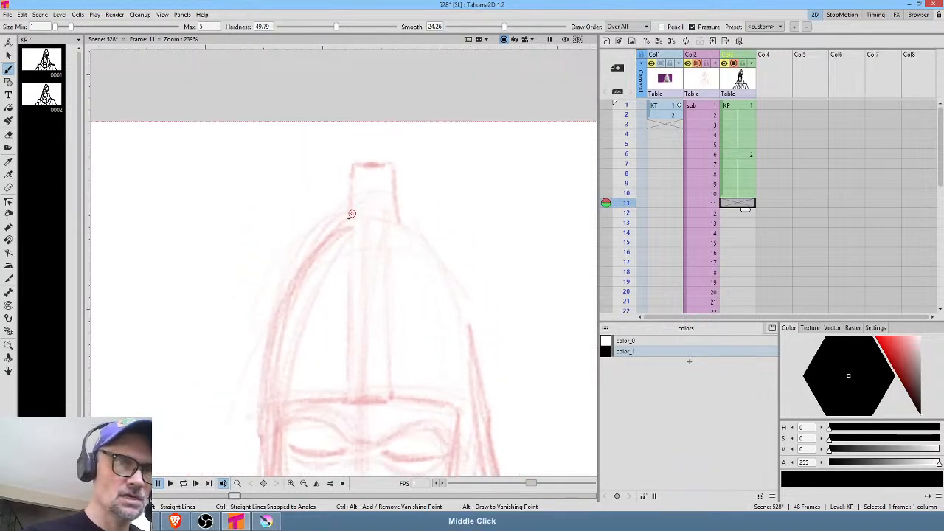
mouse_move(346, 222)
left_mouse_down()
mouse_move(351, 166)
mouse_move(390, 167)
mouse_move(396, 217)
left_mouse_up()
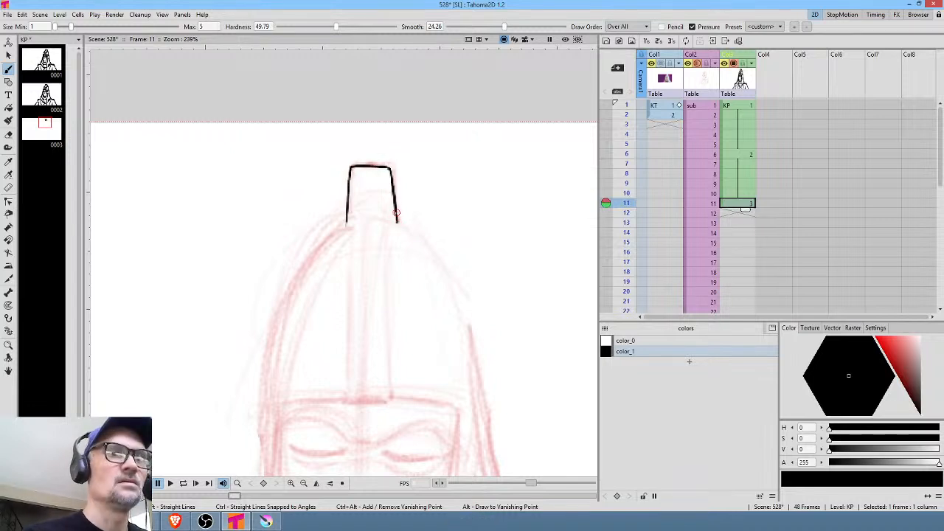
middle_click(397, 213)
mouse_move(412, 127)
left_mouse_down()
mouse_move(381, 169)
mouse_move(358, 238)
mouse_move(341, 378)
mouse_move(307, 451)
left_mouse_up()
left_click_drag(348, 305, 426, 295)
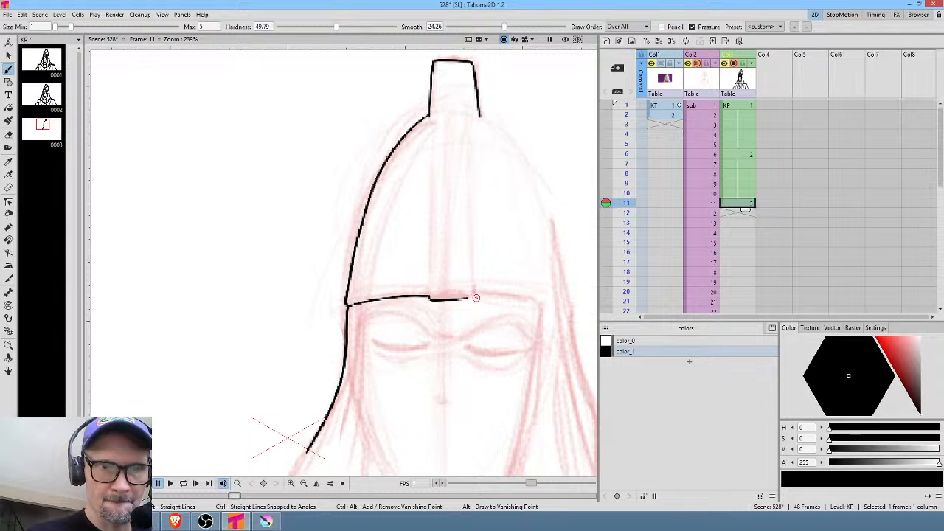
Ink the right edge of the face opening down to the hood's point and back up the hood's outer edge.
mouse_move(534, 298)
left_mouse_down()
mouse_move(501, 270)
mouse_move(474, 106)
mouse_move(401, 439)
mouse_move(433, 233)
mouse_move(402, 407)
mouse_move(535, 309)
mouse_move(588, 252)
left_mouse_up()
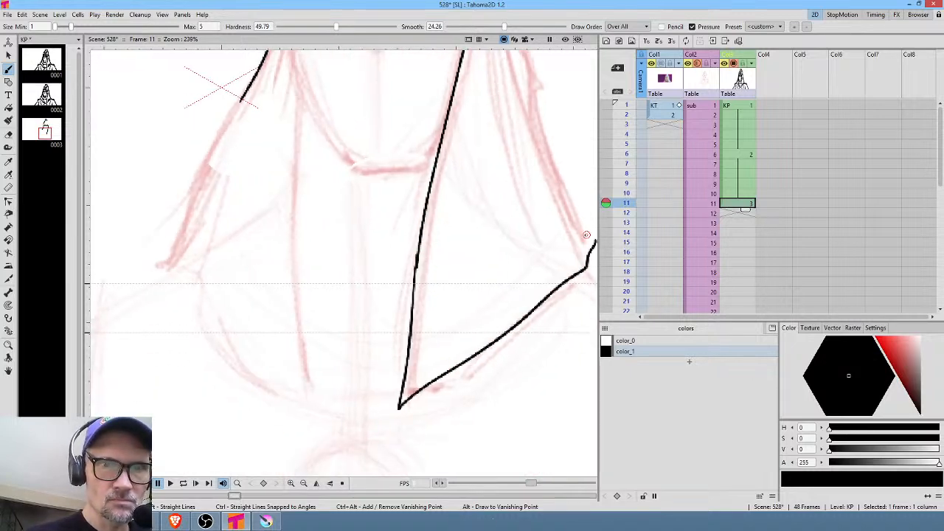
mouse_move(575, 211)
left_mouse_down()
mouse_move(553, 204)
mouse_move(446, 330)
mouse_move(373, 342)
mouse_move(379, 359)
mouse_move(340, 244)
left_mouse_up()
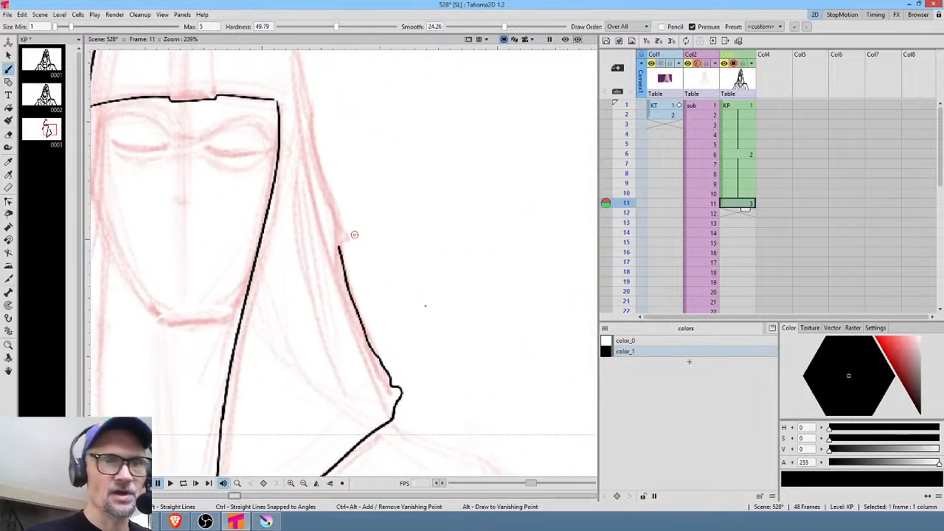
mouse_move(423, 302)
left_mouse_down()
mouse_move(527, 258)
mouse_move(517, 241)
left_mouse_up()
Reset the canvas to 100% zoom, open the Locator window, and place it beside the drawing.
key("alt+0")
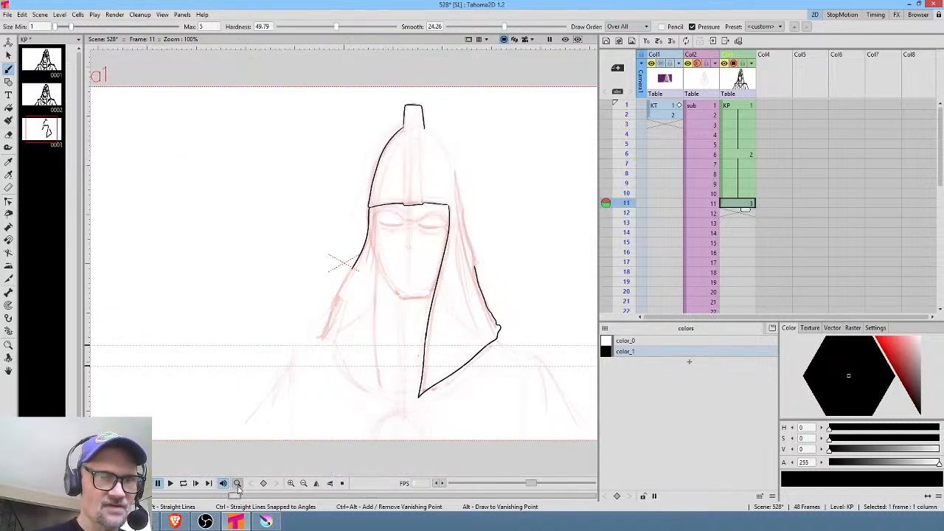
left_click(291, 484)
left_click(302, 485)
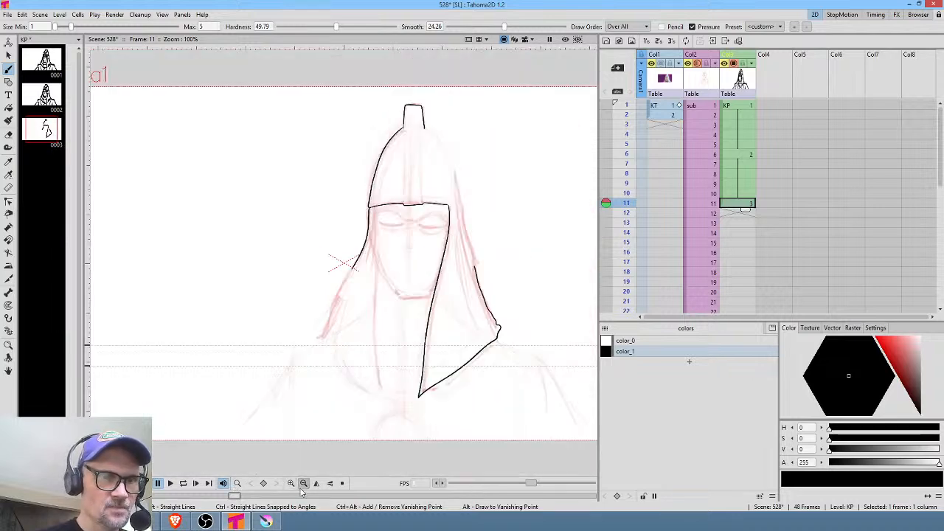
left_click(237, 483)
left_click_drag(508, 157, 648, 194)
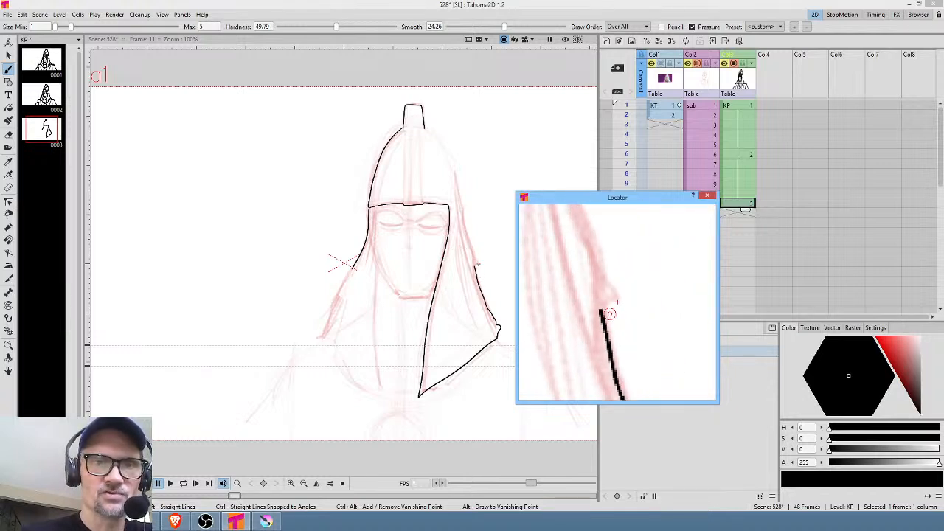
Ink the hood's right outer edge up to the helmet and the helmet's right contour up to the top knob.
mouse_move(601, 310)
left_mouse_down()
mouse_move(579, 211)
mouse_move(676, 366)
mouse_move(666, 368)
left_mouse_up()
left_click_drag(630, 332, 609, 223)
mouse_move(635, 234)
left_mouse_down()
mouse_move(639, 264)
mouse_move(649, 355)
mouse_move(599, 230)
left_mouse_up()
mouse_move(634, 243)
left_mouse_down()
mouse_move(645, 295)
mouse_move(675, 346)
left_mouse_up()
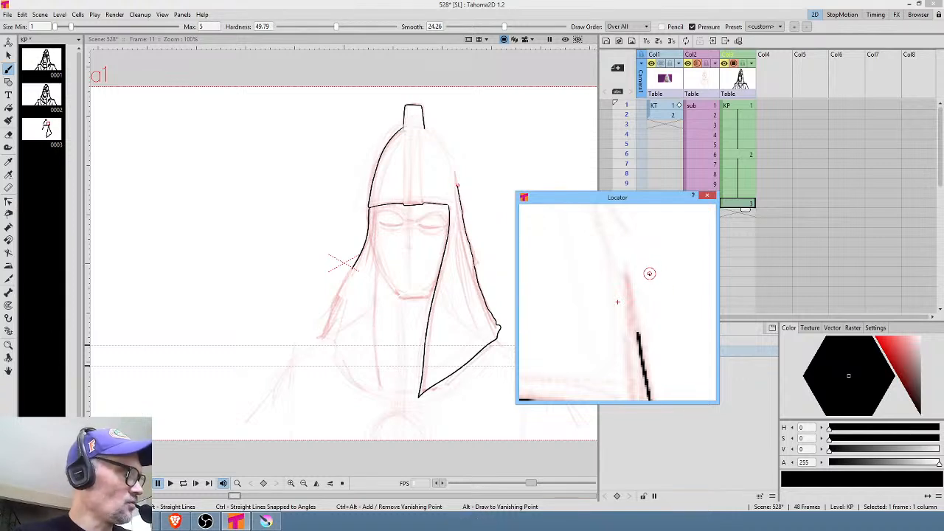
key("shift+space")
mouse_move(649, 278)
left_mouse_down()
mouse_move(637, 318)
mouse_move(656, 281)
mouse_move(637, 264)
mouse_move(674, 312)
mouse_move(582, 225)
mouse_move(626, 275)
mouse_move(665, 391)
left_mouse_up()
left_click_drag(607, 299, 671, 295)
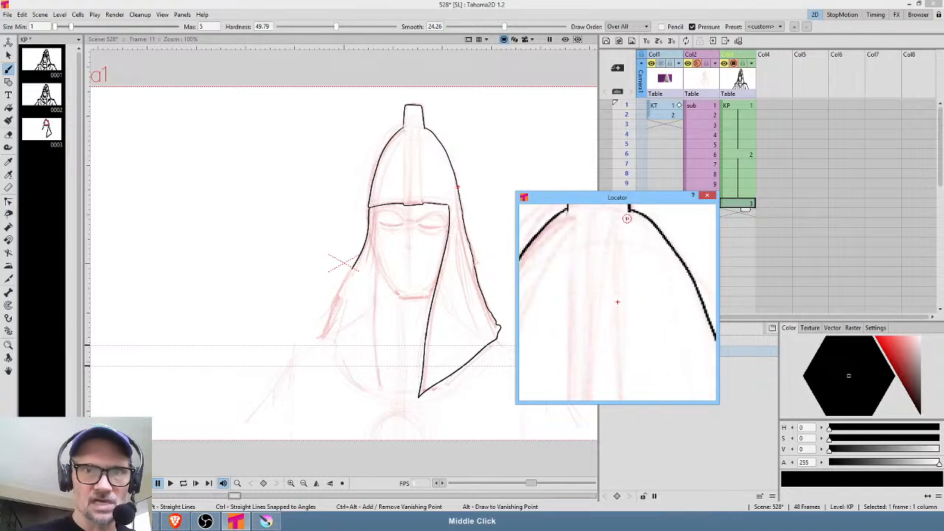
Ink both edges of the helmet's central ridge from the top knob down to the brow band.
left_click_drag(627, 219, 624, 381)
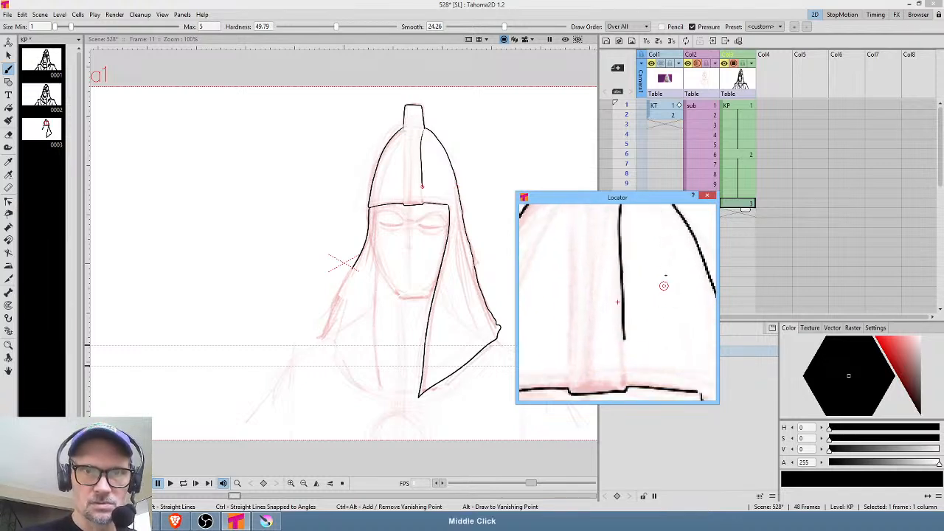
left_click_drag(665, 276, 662, 250)
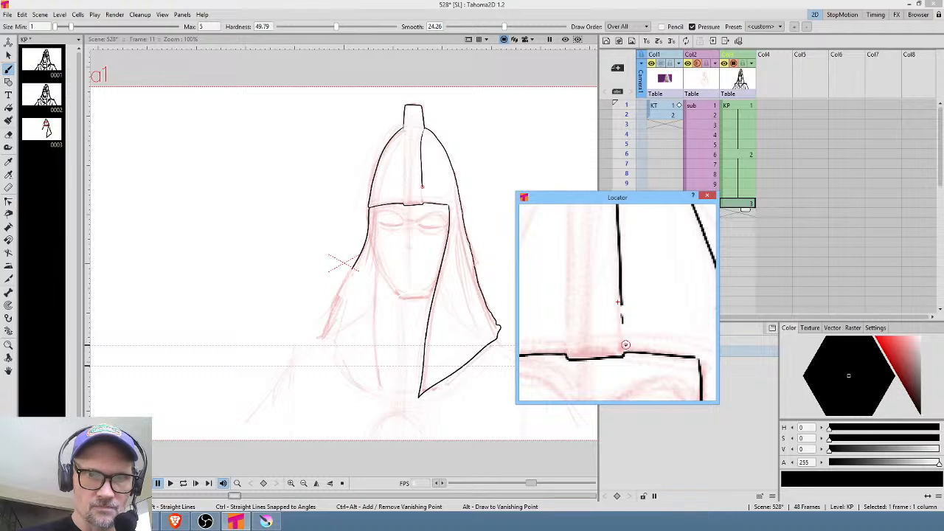
left_click_drag(626, 346, 625, 354)
left_click_drag(614, 285, 646, 342)
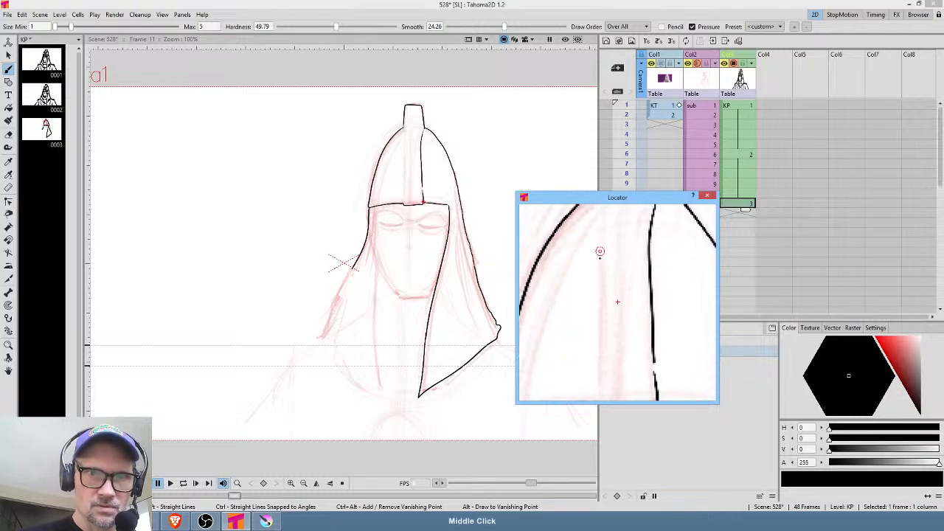
mouse_move(599, 252)
left_mouse_down()
mouse_move(599, 375)
mouse_move(621, 359)
mouse_move(650, 270)
mouse_move(649, 206)
left_mouse_up()
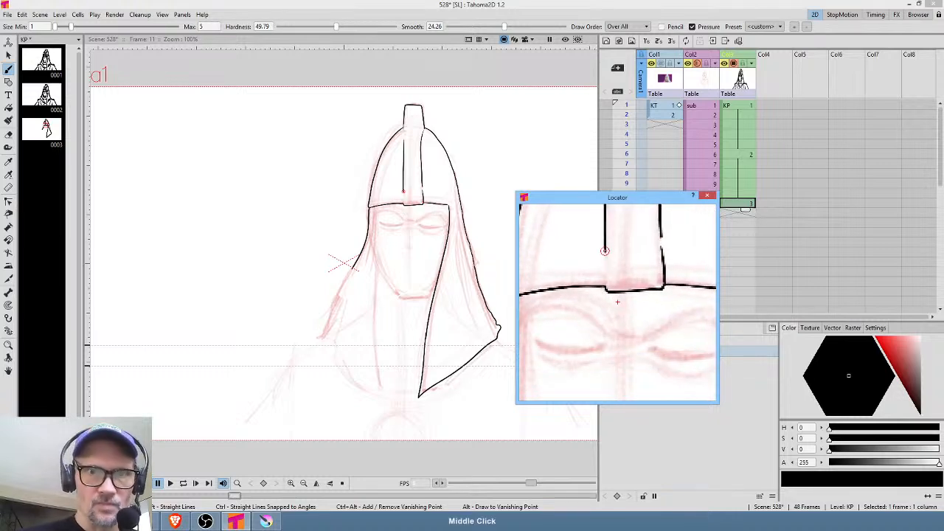
left_click_drag(605, 253, 607, 287)
left_click_drag(666, 243, 635, 361)
left_click_drag(626, 240, 623, 351)
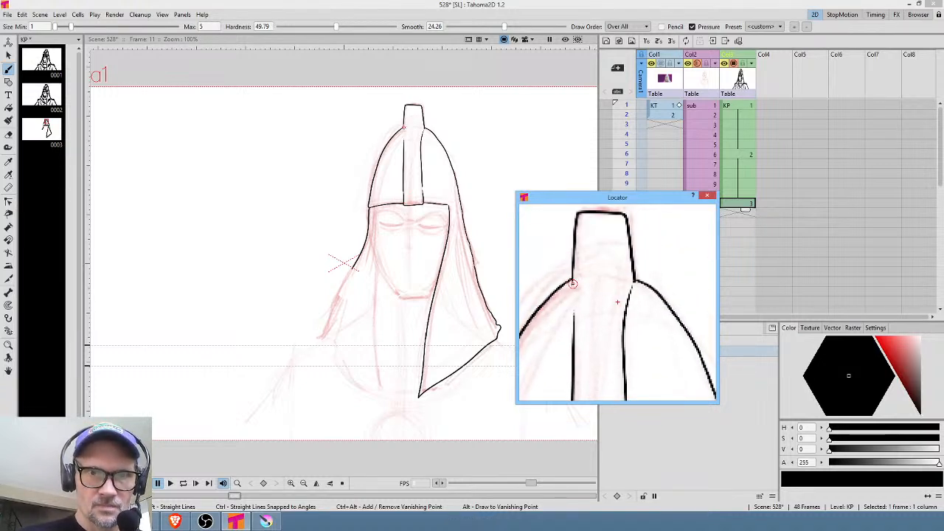
left_click_drag(573, 283, 574, 317)
Ink a thin inner line along the right edge of the helmet's ridge, from the knob to the brow band.
mouse_move(622, 219)
left_mouse_down()
mouse_move(616, 331)
mouse_move(656, 298)
mouse_move(646, 216)
left_mouse_up()
left_click_drag(617, 252, 619, 329)
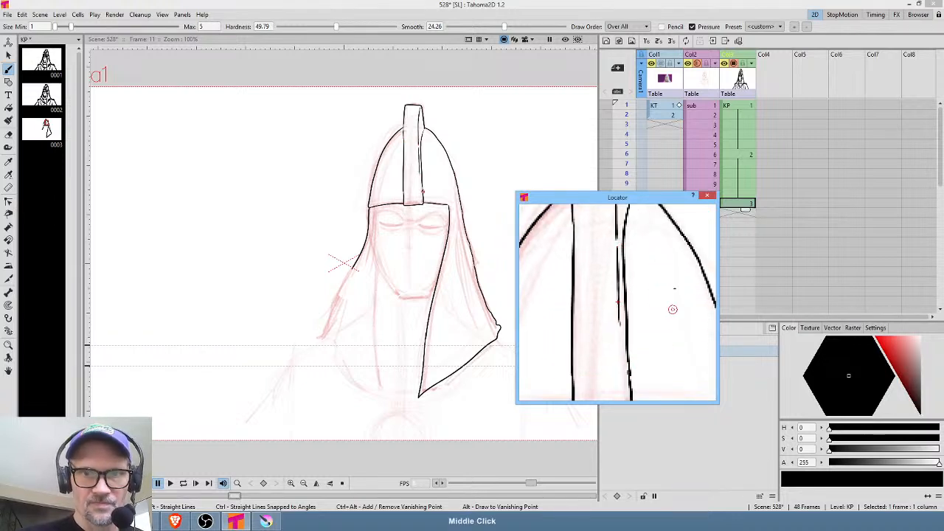
mouse_move(672, 310)
left_mouse_down()
mouse_move(621, 237)
mouse_move(624, 289)
mouse_move(670, 327)
mouse_move(604, 289)
left_mouse_up()
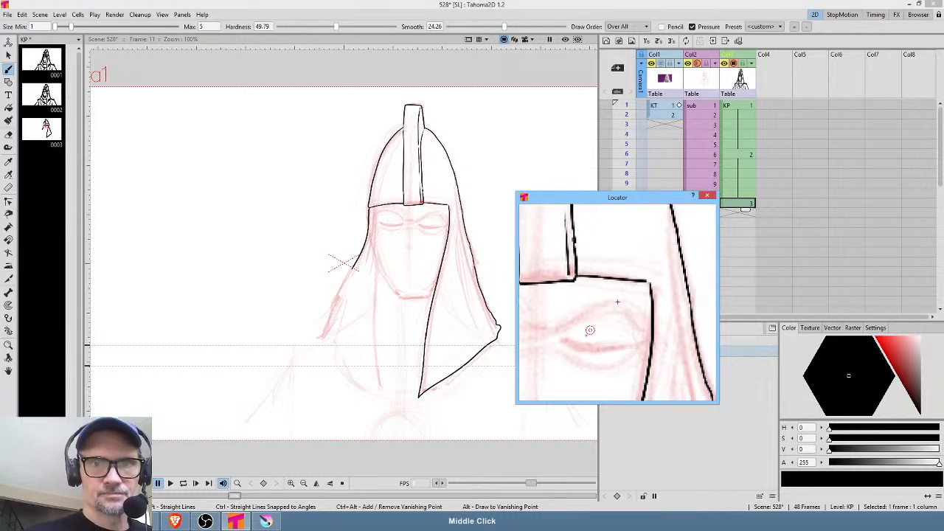
Ink the curved lids of the two closed eyes, and enlarge the Locator window in width and height.
mouse_move(558, 341)
left_mouse_down()
mouse_move(618, 350)
mouse_move(732, 309)
left_mouse_up()
mouse_move(595, 322)
left_mouse_down()
mouse_move(642, 317)
mouse_move(639, 277)
left_mouse_up()
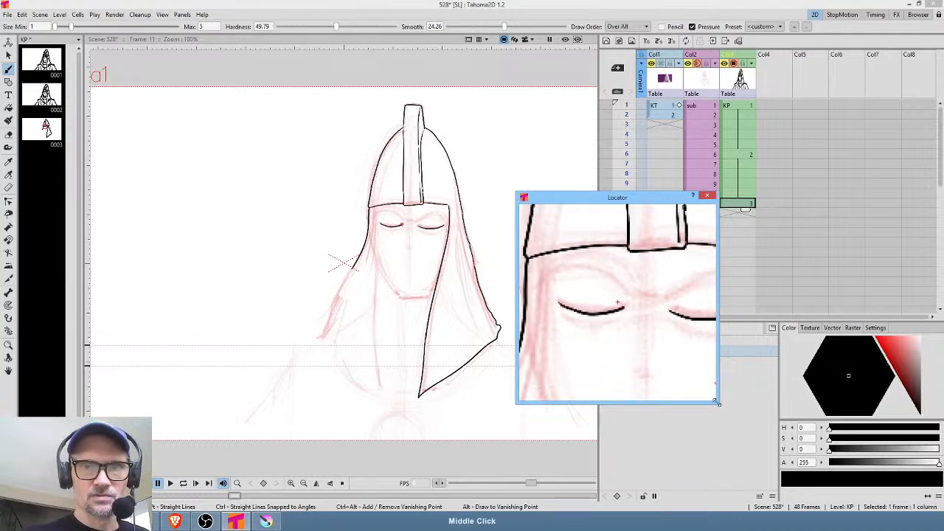
left_click_drag(715, 403, 826, 404)
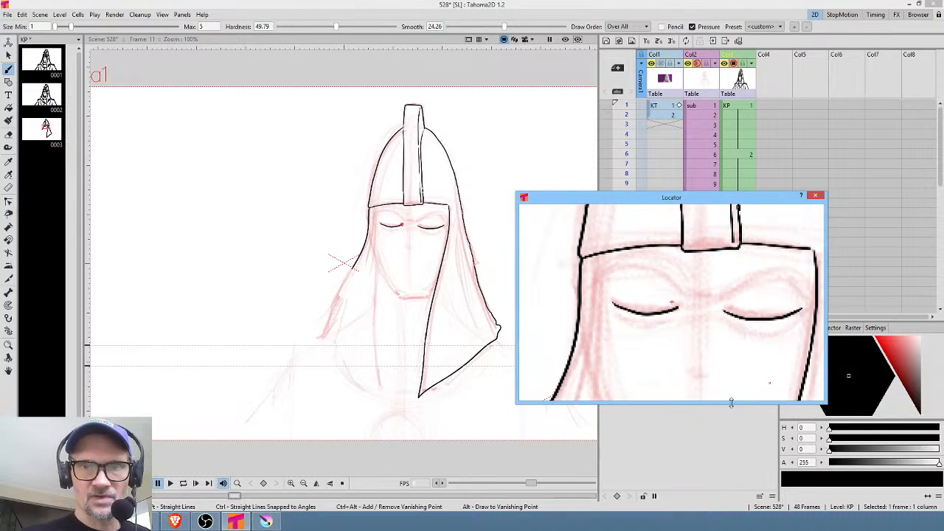
left_click_drag(731, 402, 730, 451)
Ink the small nose marks and the jawline from the left cheek across the chin to the face opening's right edge.
middle_click(738, 329)
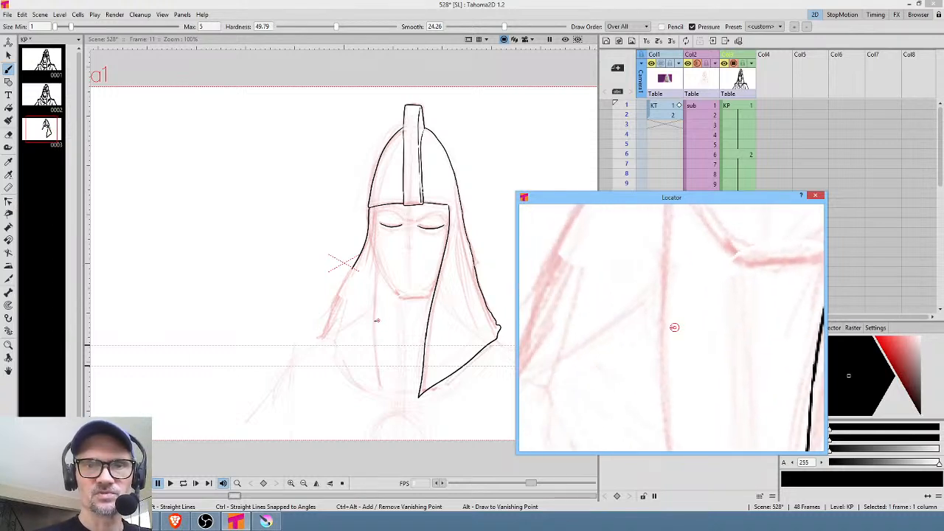
middle_click(743, 261)
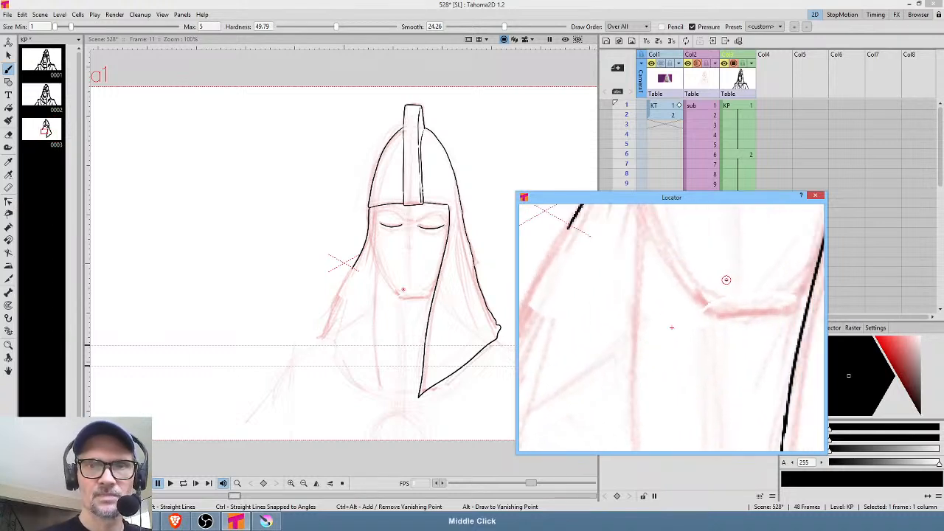
middle_click(667, 283)
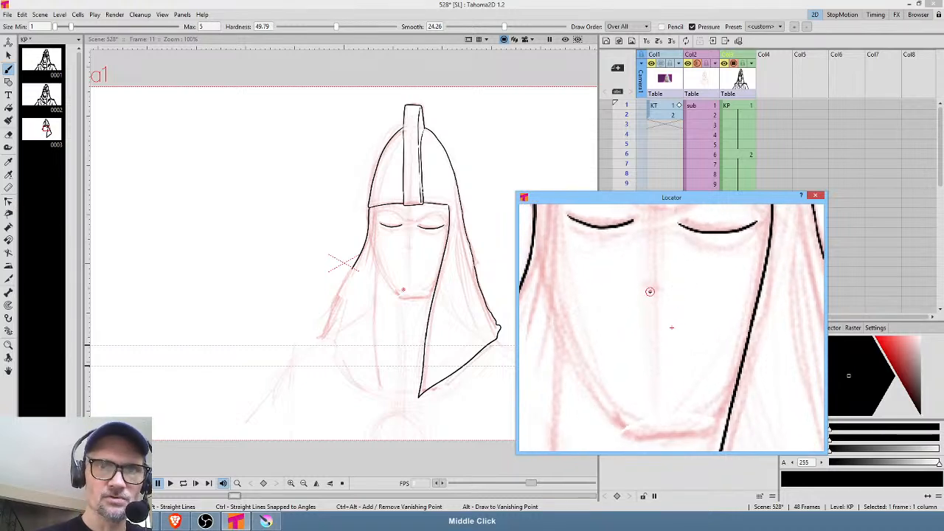
left_click_drag(660, 300, 646, 292)
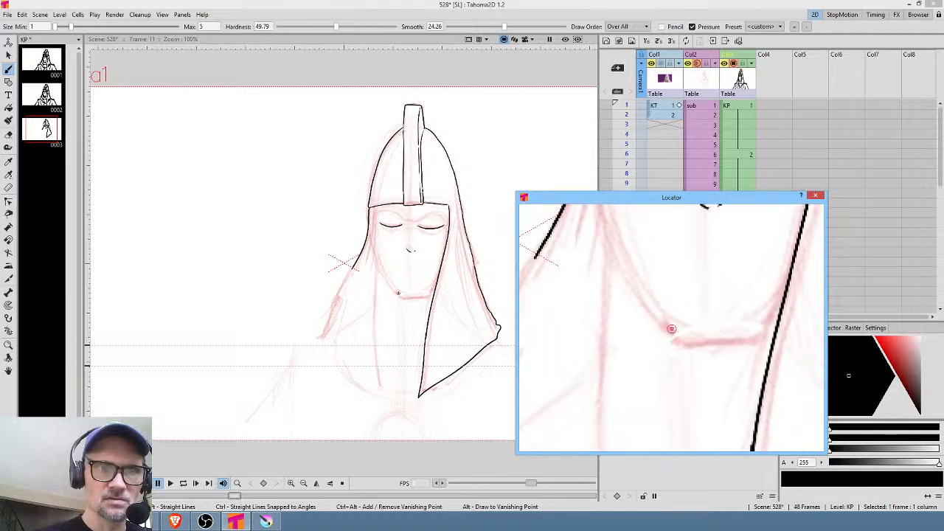
mouse_move(560, 225)
left_mouse_down()
mouse_move(590, 290)
mouse_move(627, 328)
mouse_move(701, 332)
mouse_move(727, 318)
left_mouse_up()
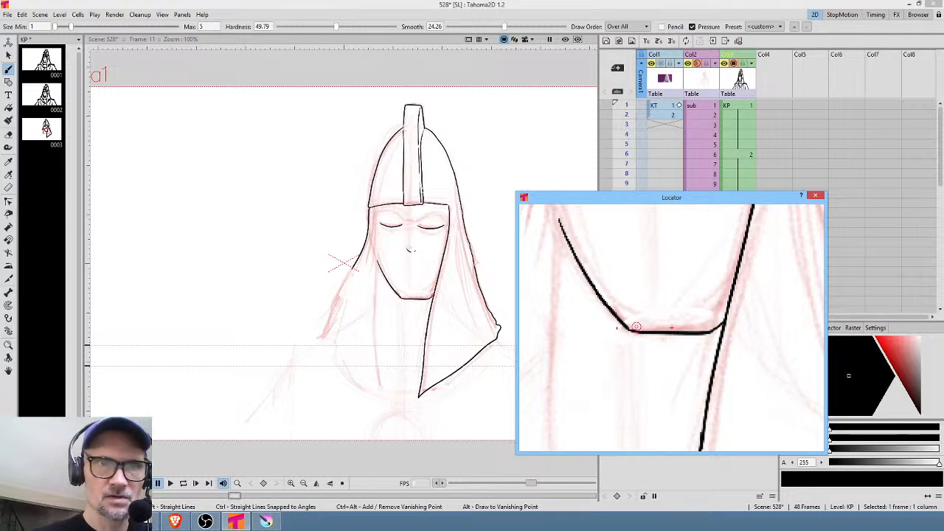
Ink the hood's left inner edge from the brow band to its lower point, its lower edge, and a fold beside the face.
left_click_drag(568, 315, 682, 422)
left_click_drag(661, 321, 638, 409)
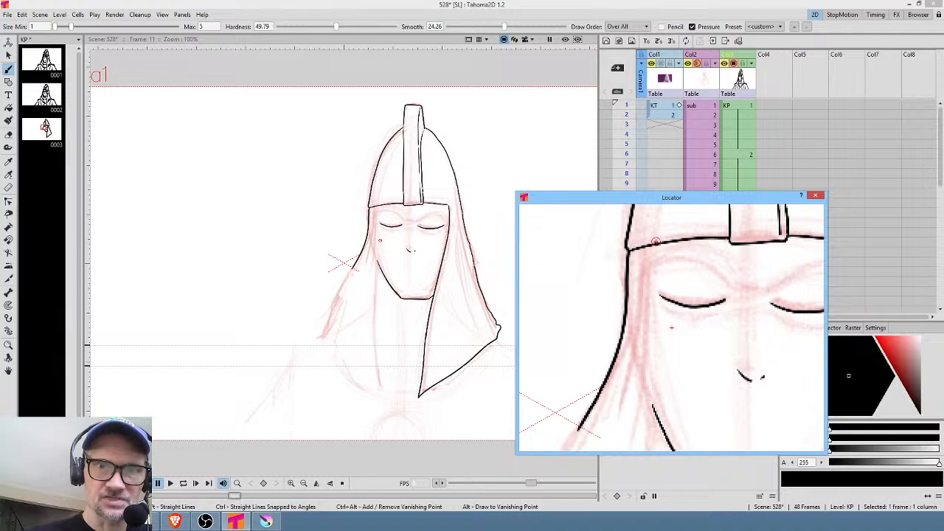
left_click_drag(655, 253, 643, 441)
left_click_drag(641, 272, 641, 286)
left_click_drag(630, 388, 699, 236)
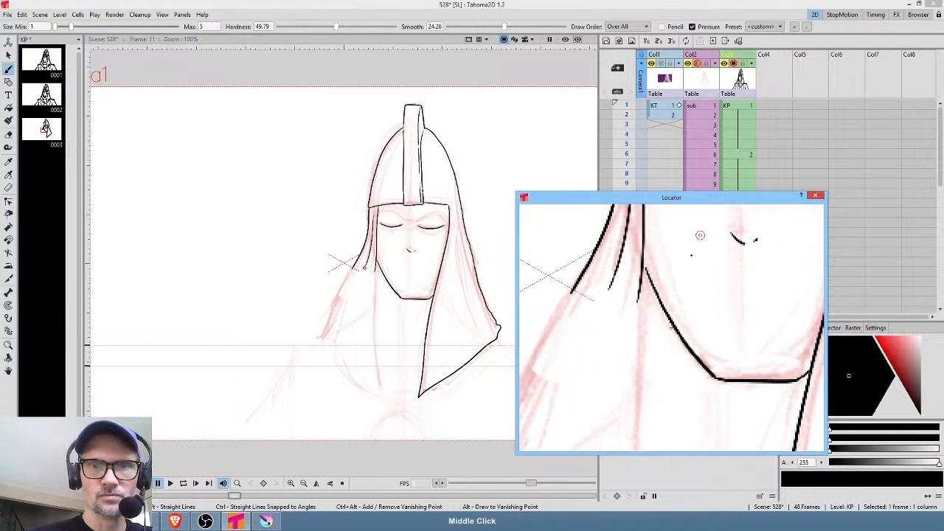
mouse_move(641, 289)
left_mouse_down()
mouse_move(640, 442)
mouse_move(670, 332)
mouse_move(663, 396)
left_mouse_up()
mouse_move(635, 211)
left_mouse_down()
mouse_move(634, 308)
mouse_move(654, 445)
mouse_move(546, 382)
left_mouse_up()
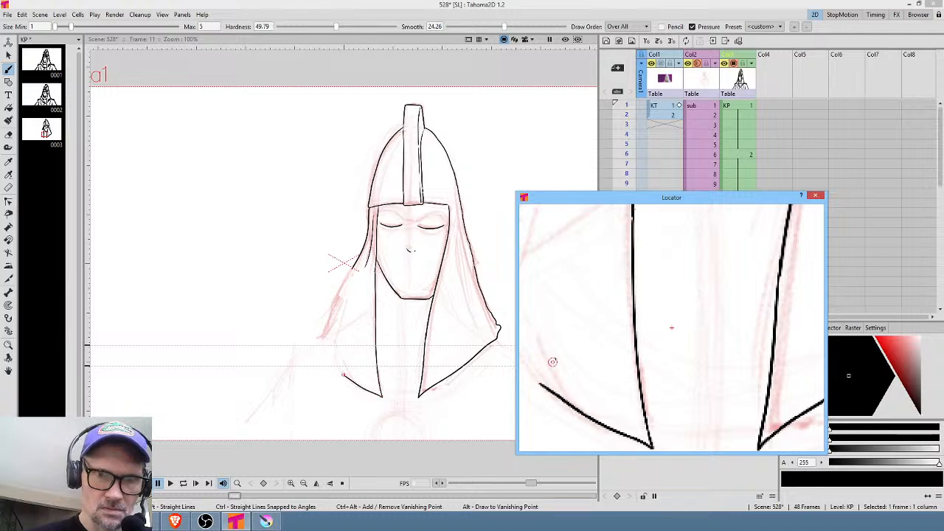
Close the hood's left outer contour around its corner and add short fold lines on both sides of the hood.
left_click_drag(595, 329, 754, 320)
mouse_move(625, 285)
left_mouse_down()
mouse_move(667, 309)
mouse_move(704, 394)
left_mouse_up()
mouse_move(691, 307)
left_mouse_down()
mouse_move(728, 360)
mouse_move(723, 317)
mouse_move(636, 400)
left_mouse_up()
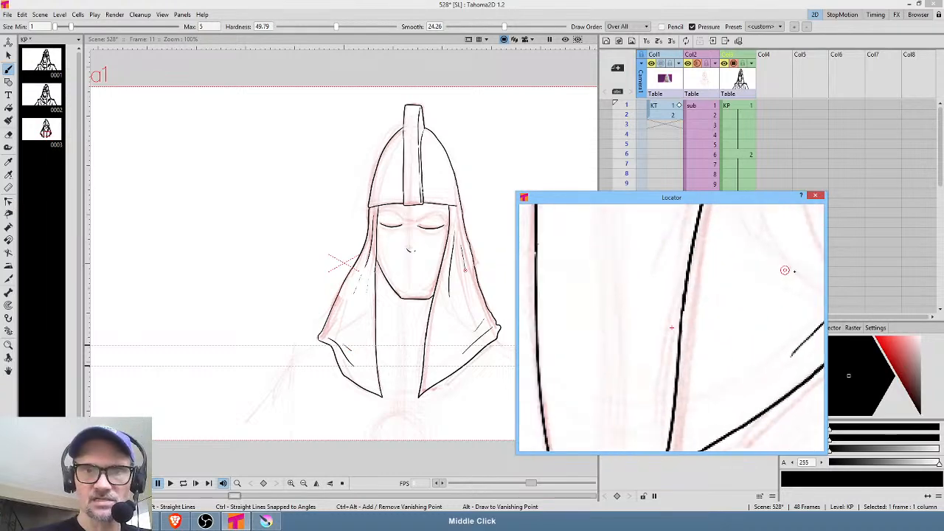
left_click_drag(787, 269, 816, 297)
left_click_drag(734, 284, 747, 327)
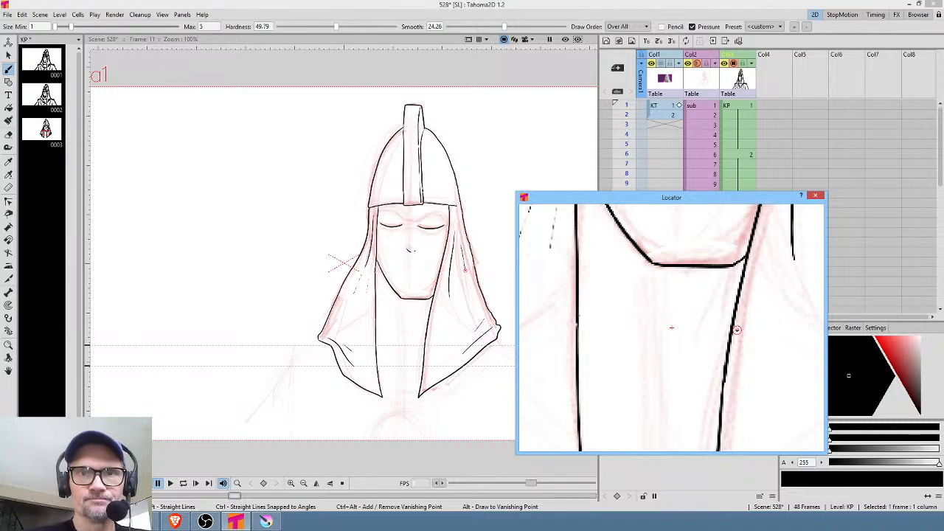
Copy the neck and round pendant lines from frame 6 and paste them into the frame 11 drawing, moving the Locator window clear of the frames.
left_click(747, 156)
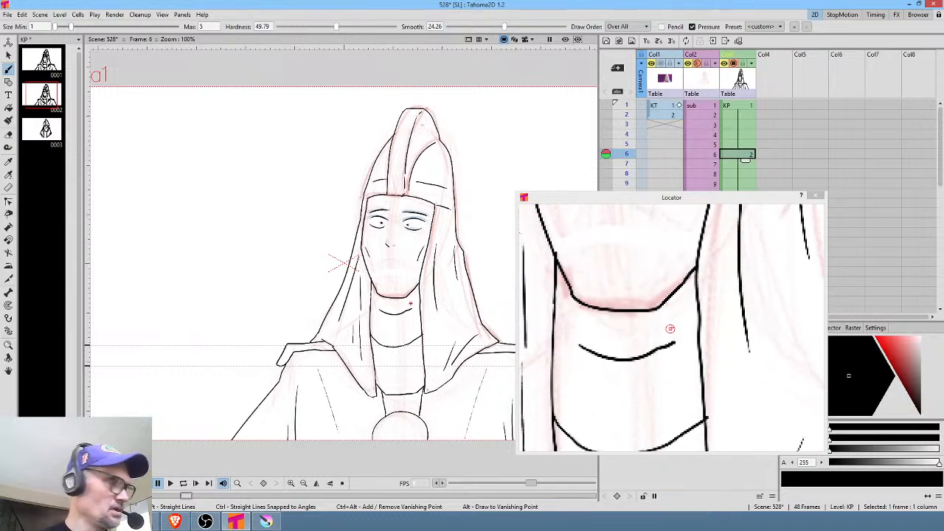
key("s")
mouse_move(414, 301)
left_mouse_down()
mouse_move(376, 313)
mouse_move(380, 395)
mouse_move(359, 437)
mouse_move(387, 466)
mouse_move(428, 453)
mouse_move(436, 437)
mouse_move(417, 303)
left_mouse_up()
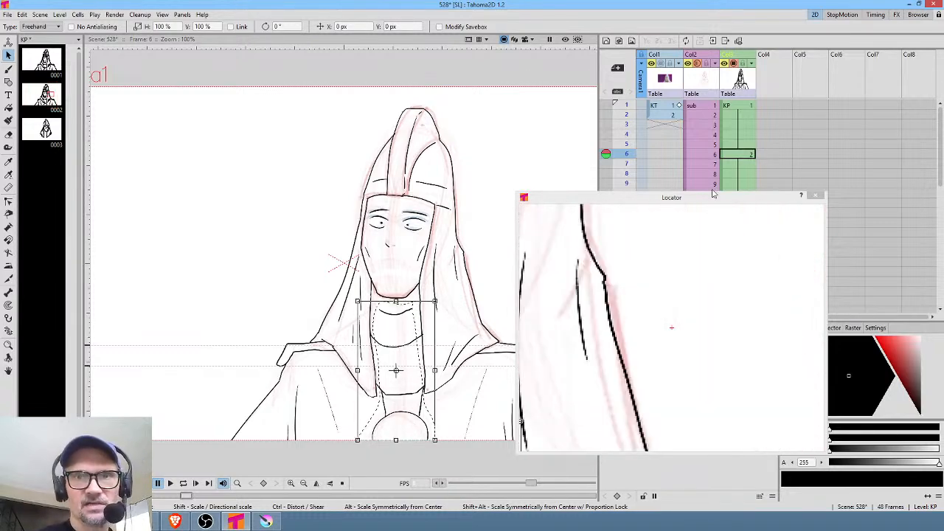
left_click_drag(748, 206, 802, 294)
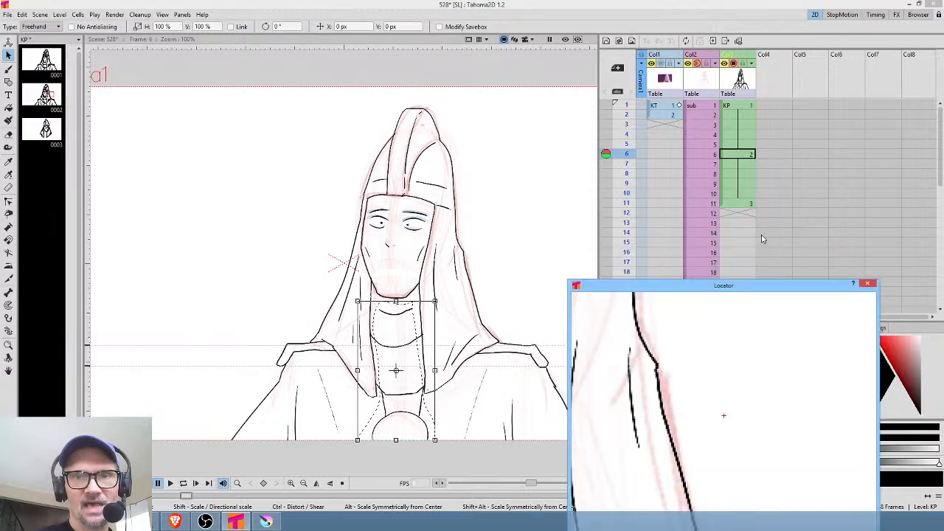
left_click(745, 204)
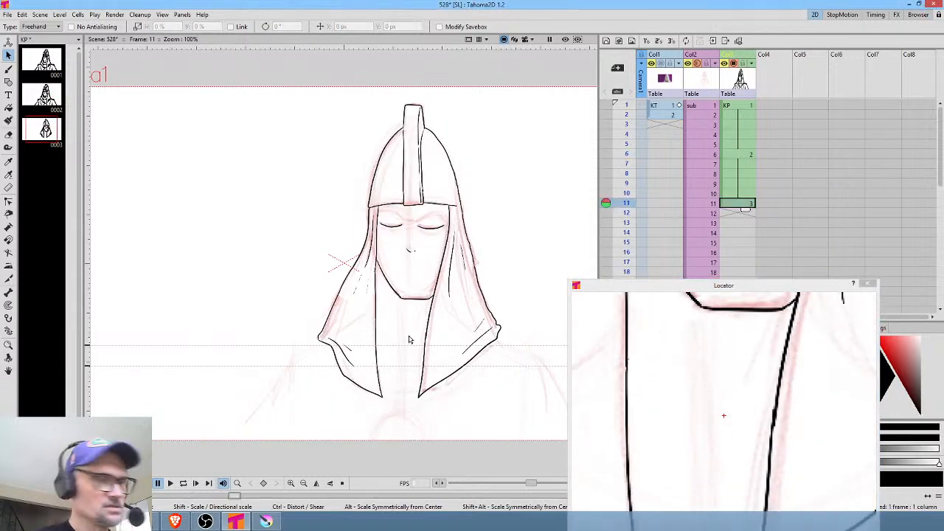
left_click_drag(409, 337, 394, 333)
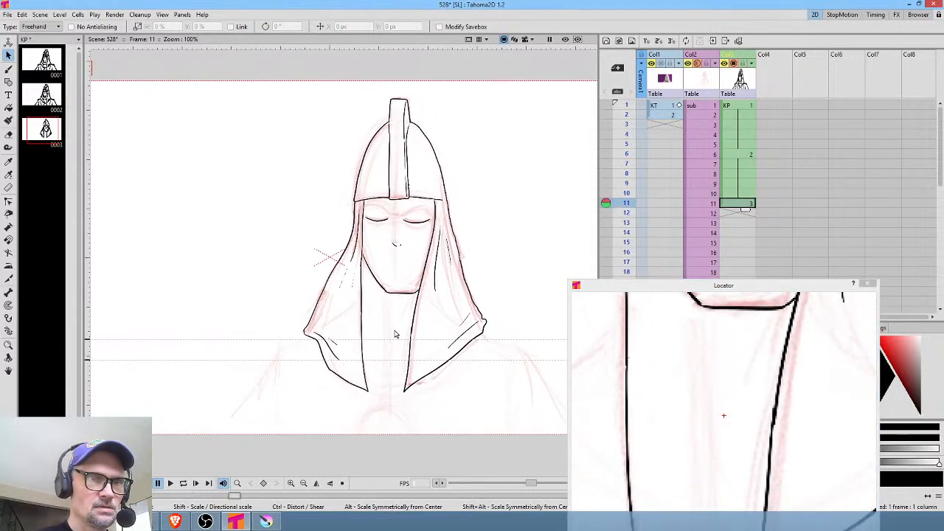
left_click(395, 334)
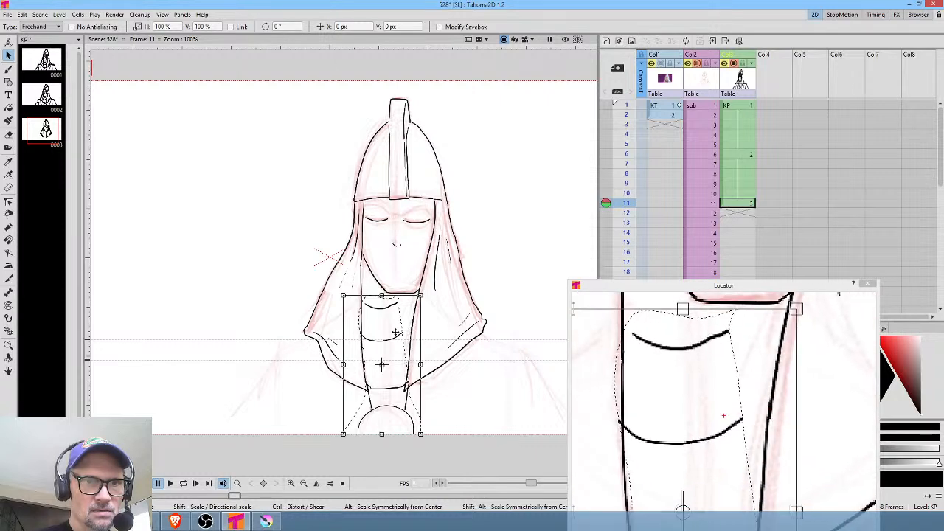
Select the two pasted upper neck curves, rotate them -9.96° and shift them 36.52 px in X and 3.86 px in Y.
scroll(394, 332, "up", 2)
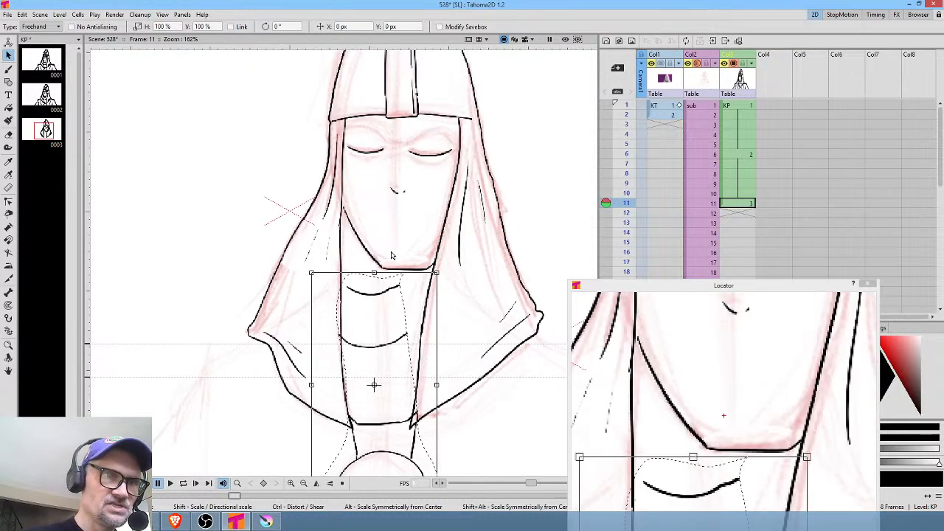
left_click(365, 253)
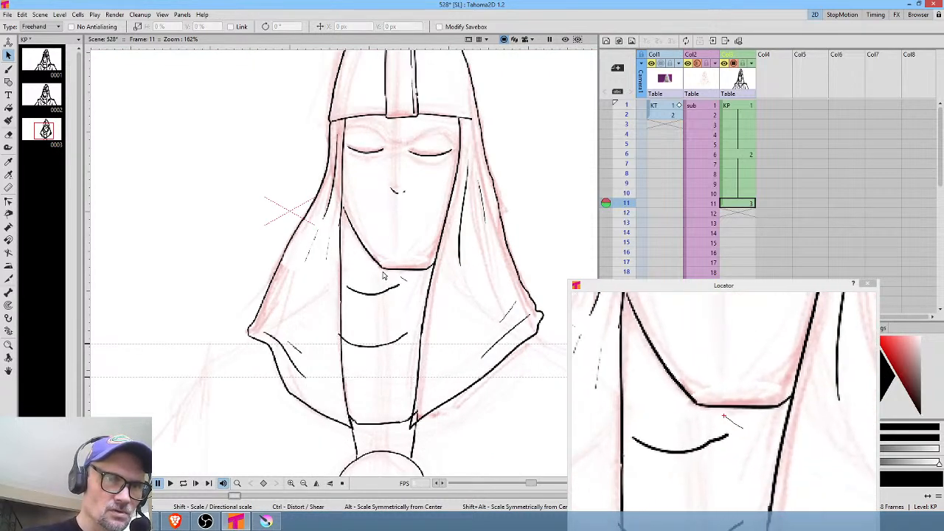
mouse_move(406, 284)
left_mouse_down()
mouse_move(362, 273)
mouse_move(341, 337)
mouse_move(368, 361)
mouse_move(413, 327)
mouse_move(413, 268)
mouse_move(422, 272)
left_mouse_up()
left_click_drag(388, 308, 401, 306)
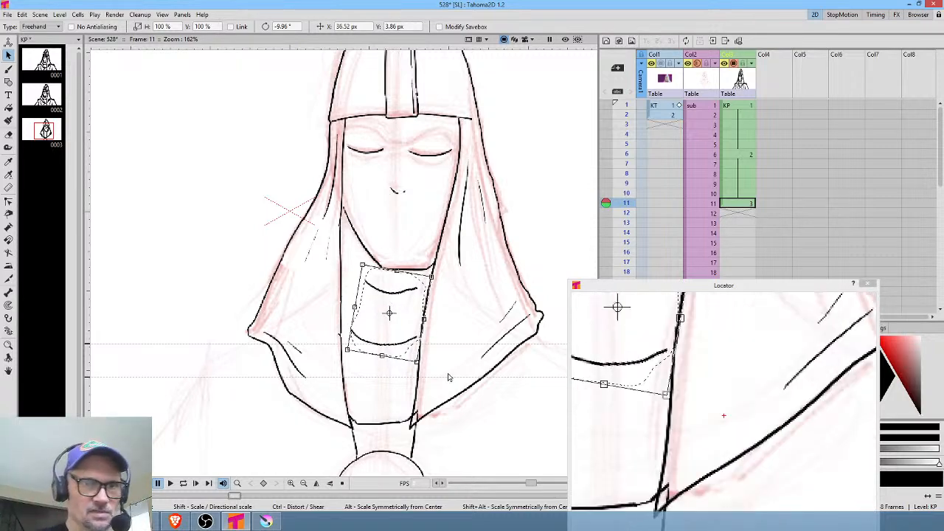
Erase the neck line overshooting the hood's right point and touch up the left corner of the lower neck line.
left_click_drag(445, 359, 448, 251)
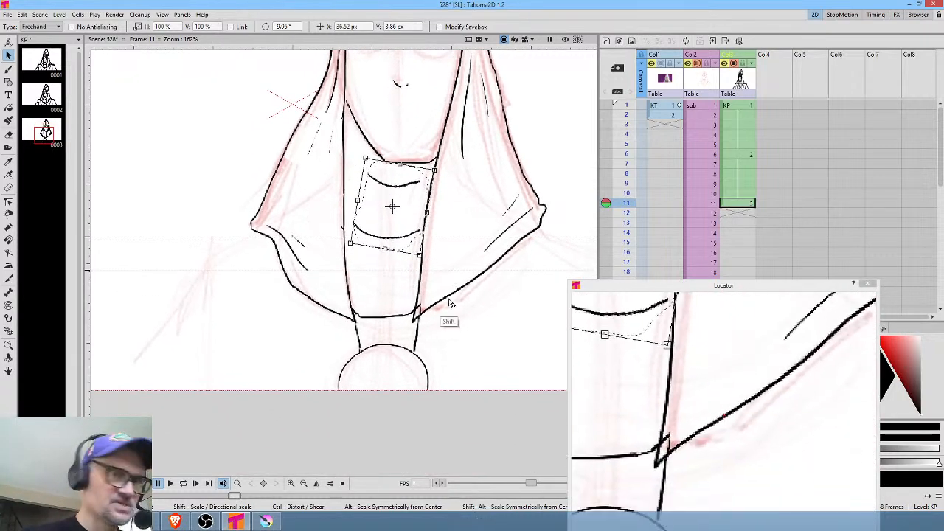
scroll(452, 302, "up", 5)
key("a")
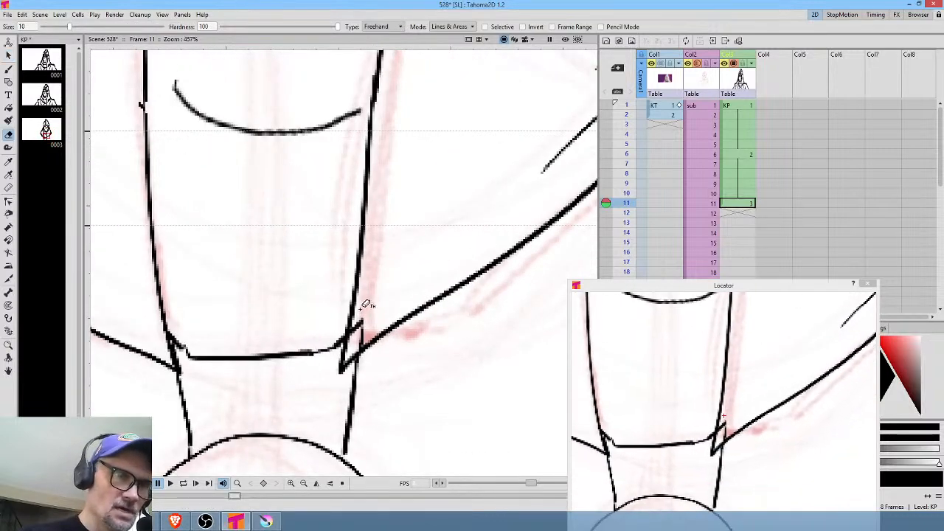
mouse_move(361, 310)
left_mouse_down()
mouse_move(349, 353)
mouse_move(371, 330)
left_mouse_up()
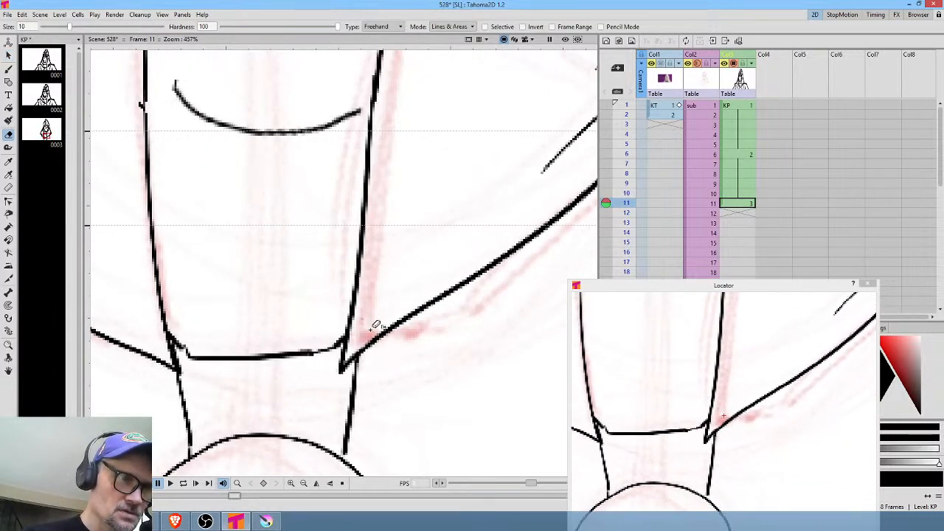
key("b")
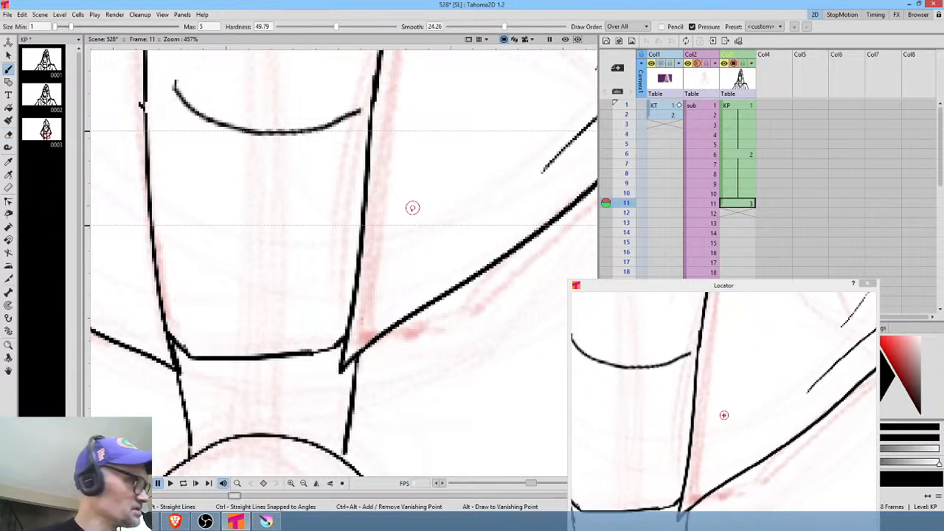
key("alt+0")
middle_click(436, 194)
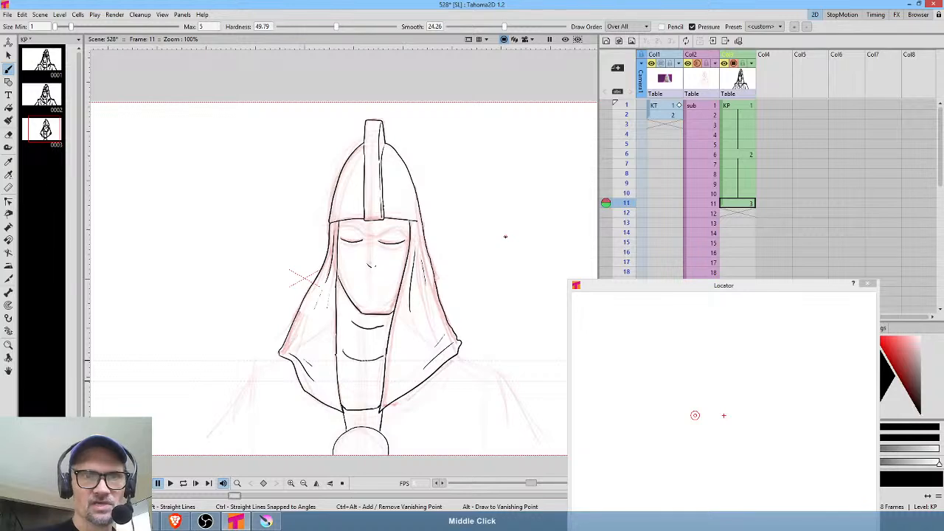
Close the Locator window and ink a brow line above each of the two closed eyes on frame 11.
left_click(867, 284)
middle_click(551, 209)
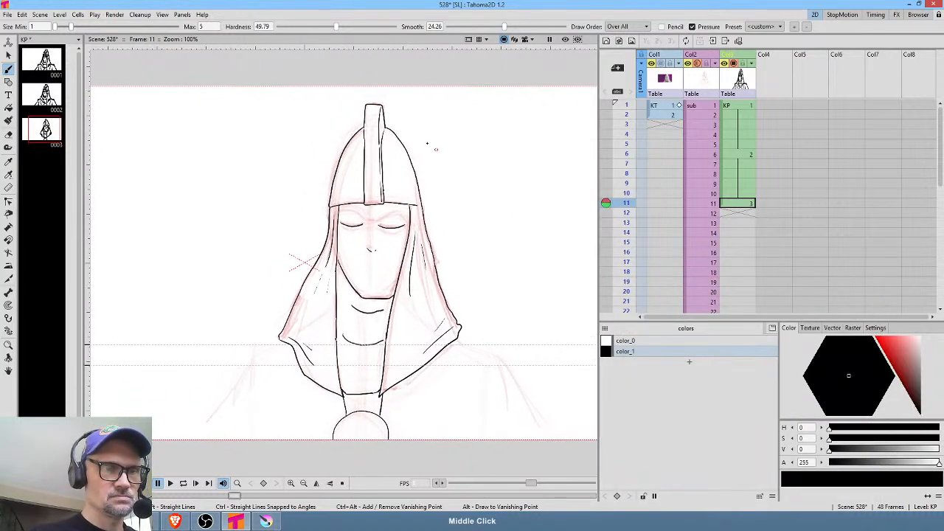
scroll(400, 210, "up", 8)
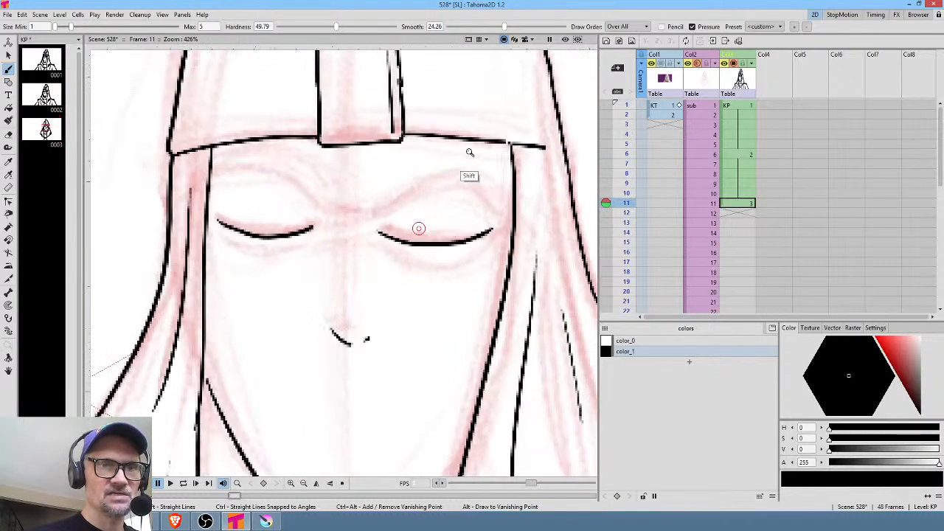
left_click_drag(506, 278, 489, 194)
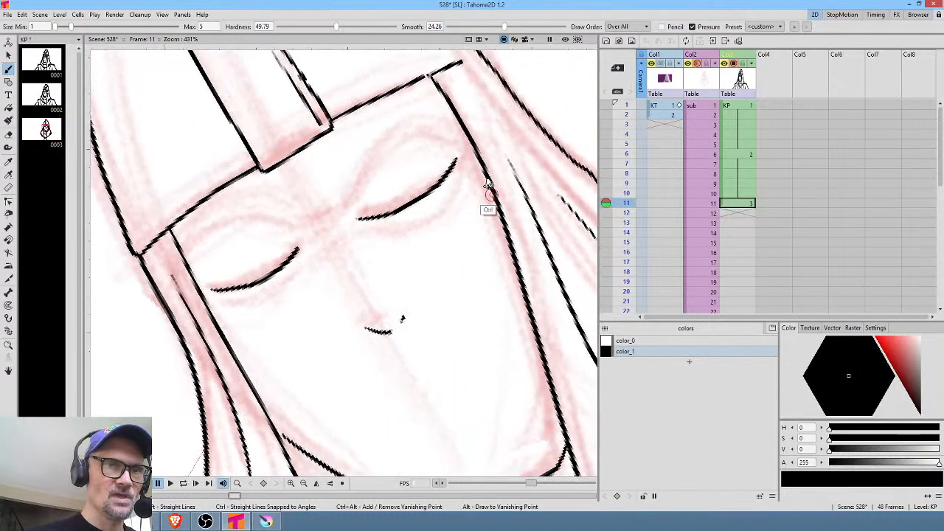
left_click_drag(343, 200, 432, 126)
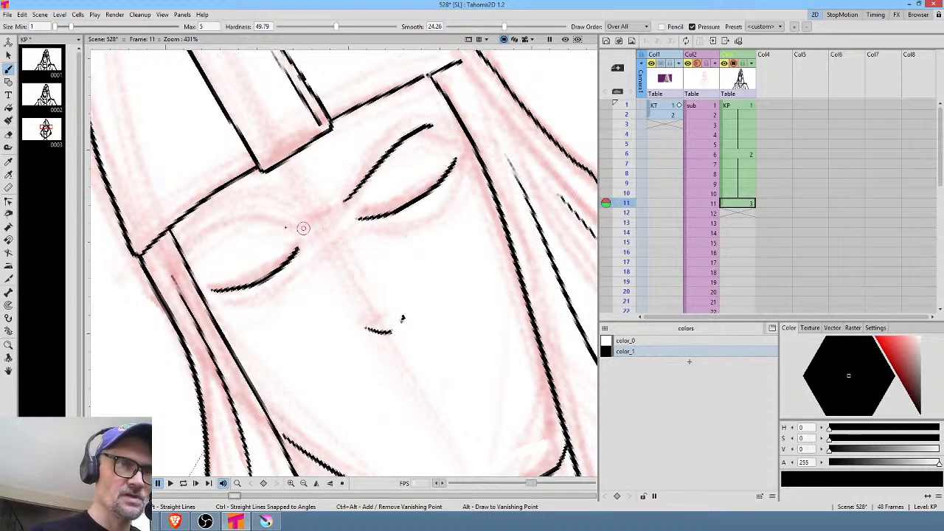
left_click_drag(299, 223, 200, 254)
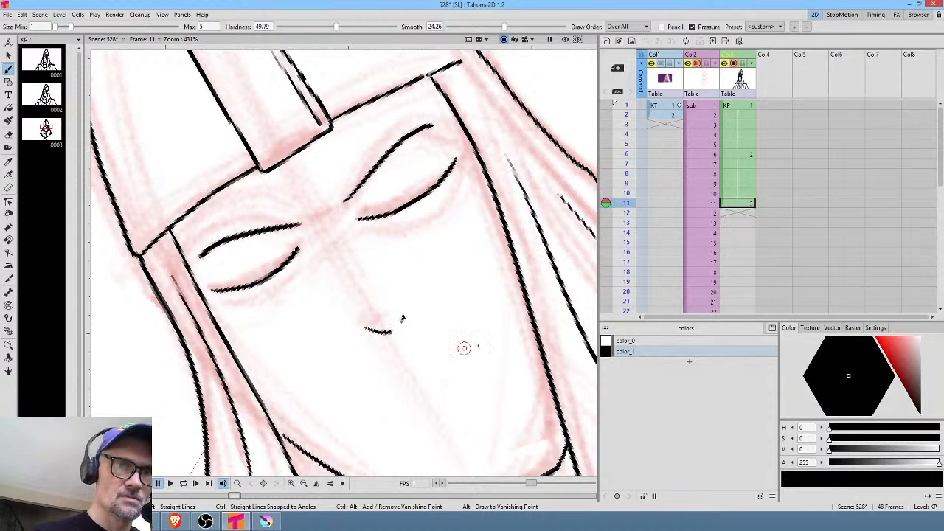
Add a short cheek contour line on each side of the face, beside the nose and above the jaw.
middle_click(485, 320)
left_click_drag(463, 270, 446, 221)
left_click_drag(465, 160, 487, 248)
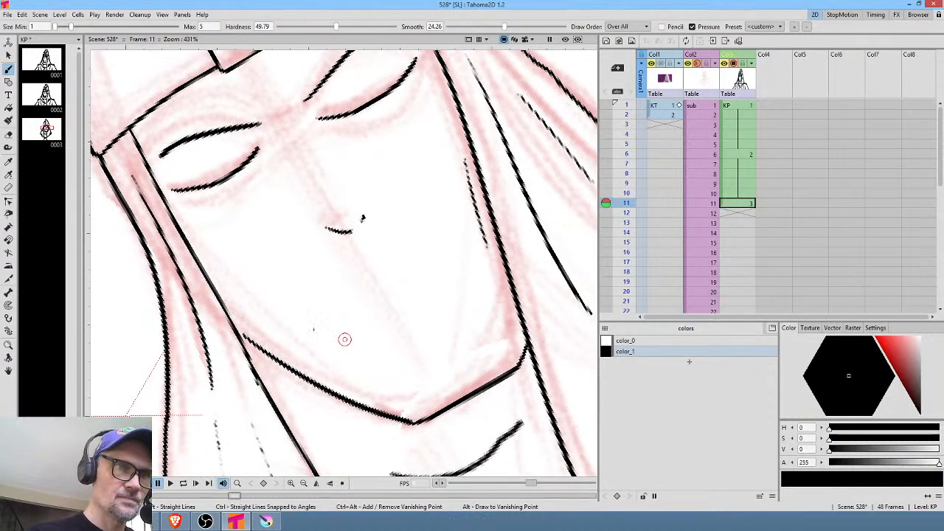
left_click_drag(226, 277, 298, 322)
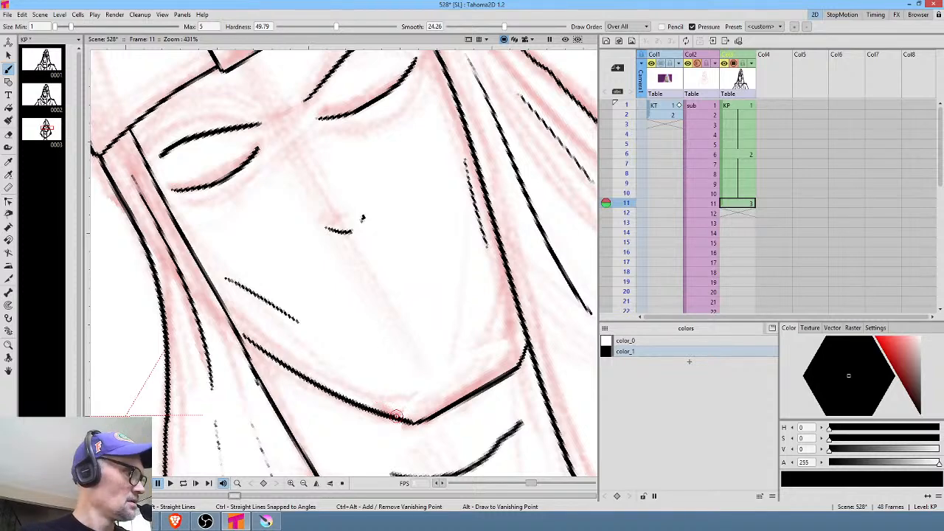
Check the frame 11 drawing in a mirrored view, then compare it with the frame 6 pose by scrubbing from frame 1 to frame 10.
key("alt+0")
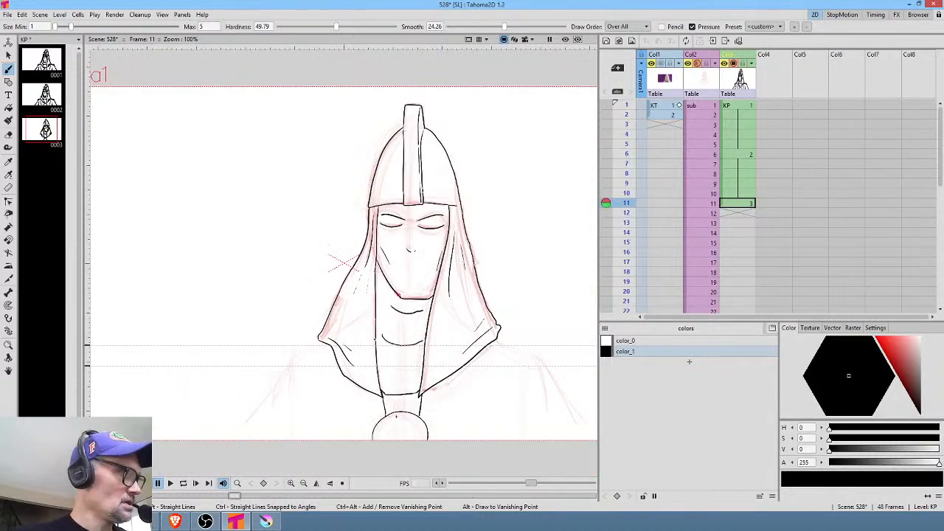
key("shift+h")
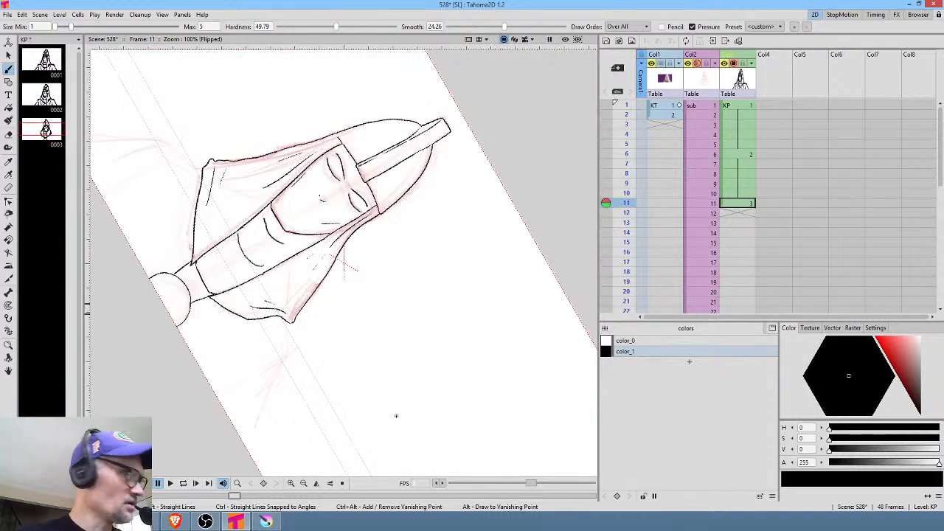
key("x")
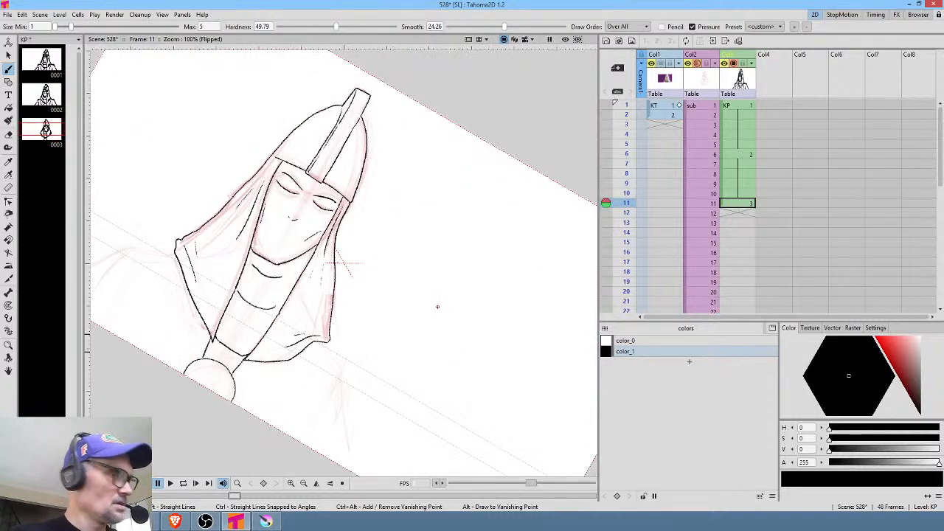
key("x")
key("shift+h")
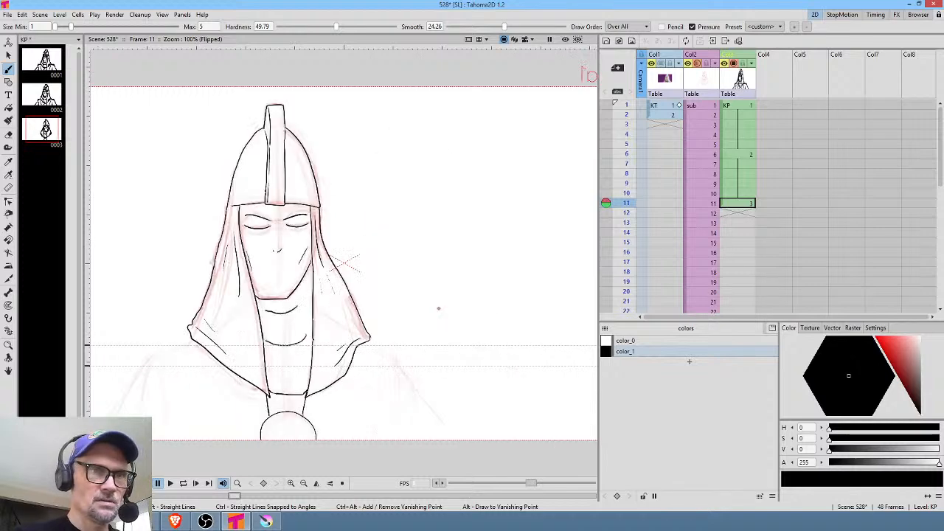
middle_click(441, 306)
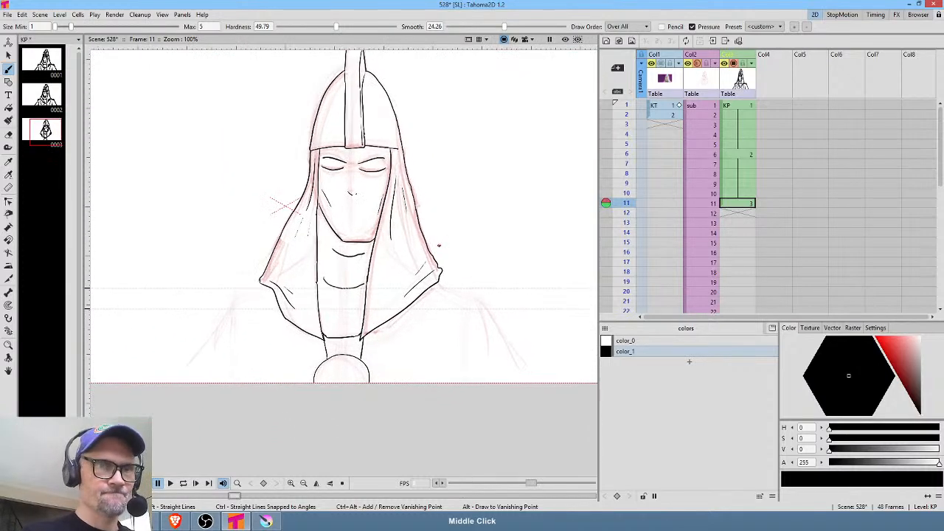
left_click(745, 155)
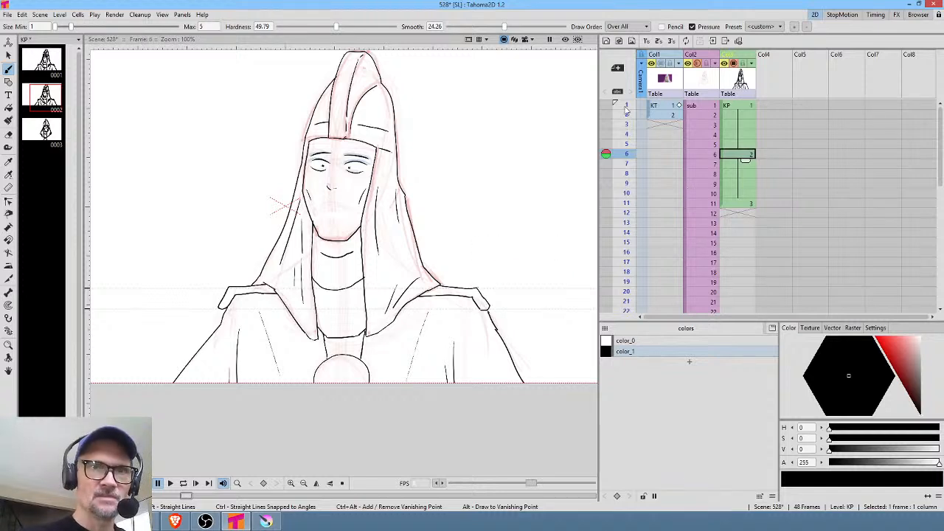
left_click_drag(627, 109, 623, 193)
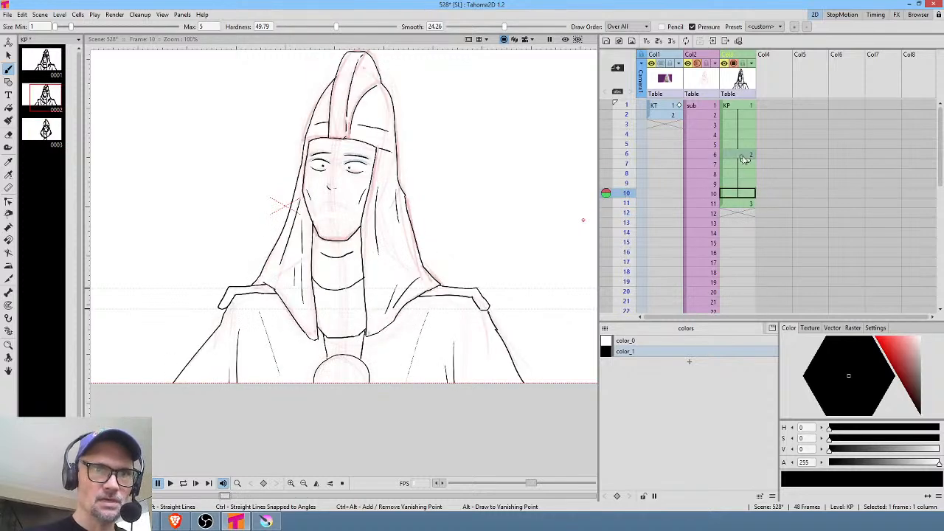
Copy both shoulders and cloak lines from frame 6 with a freehand selection and paste them into the frame 11 drawing.
left_click(745, 156)
key("s")
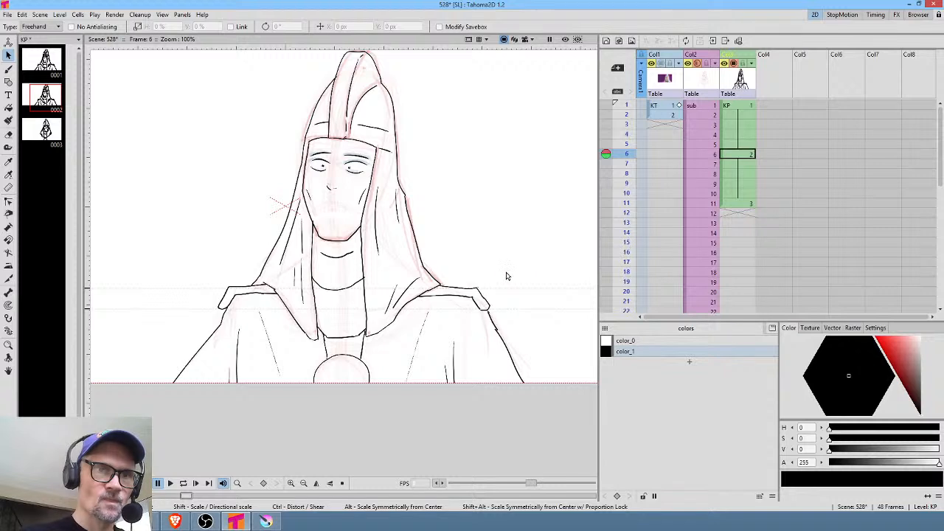
mouse_move(426, 305)
left_mouse_down()
mouse_move(447, 421)
mouse_move(546, 340)
left_mouse_up()
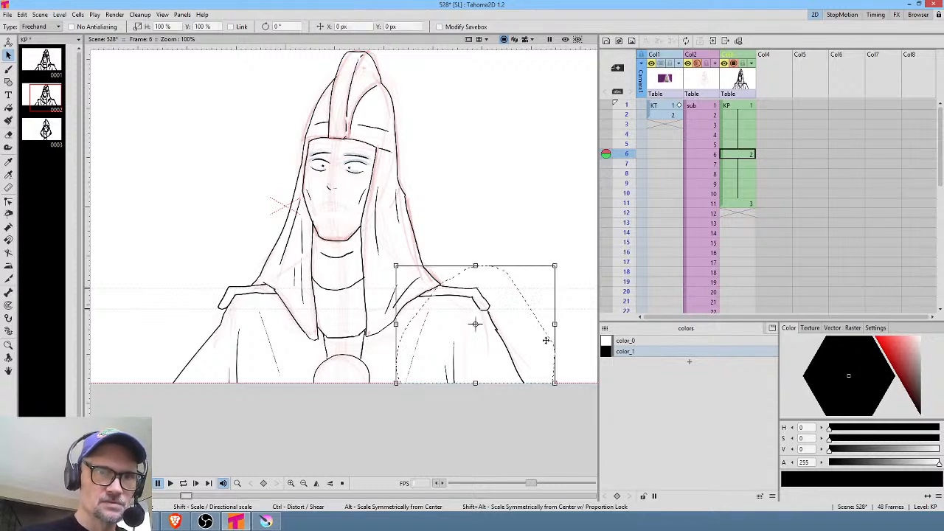
mouse_move(280, 392)
left_mouse_down()
mouse_move(291, 378)
mouse_move(282, 323)
mouse_move(272, 300)
mouse_move(247, 294)
mouse_move(144, 389)
mouse_move(270, 396)
left_mouse_up()
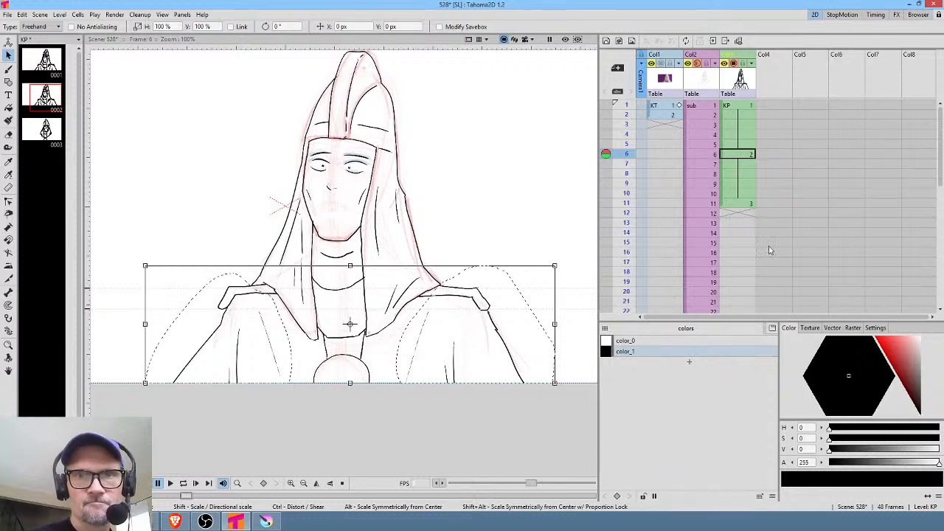
left_click(748, 204)
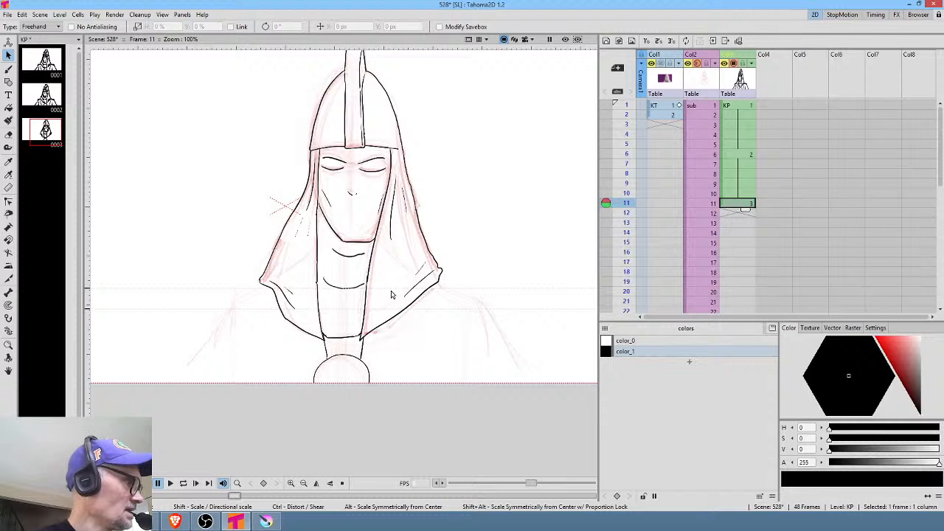
key("ctrl+v")
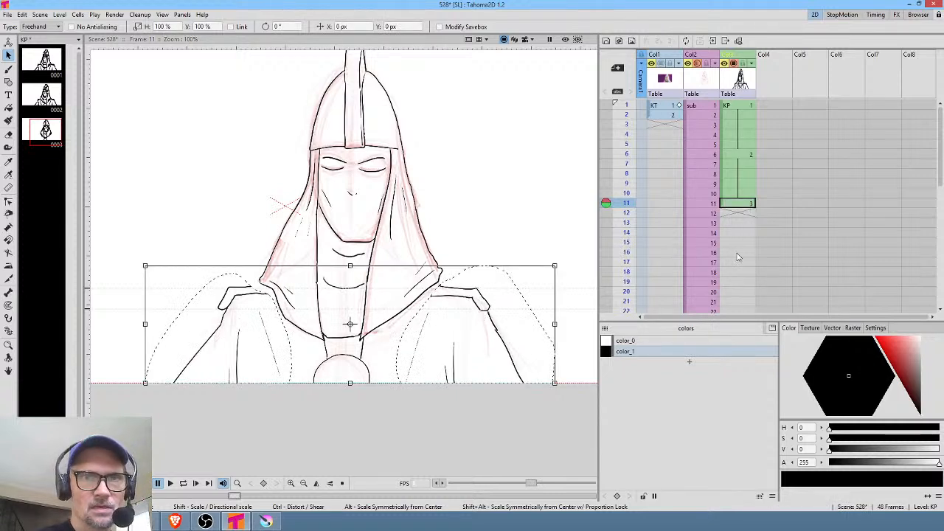
Shift the pasted shoulders 8.35 px in X and 6.96 px in Y and stretch them vertically to 103.58%.
scroll(455, 276, "up", 2)
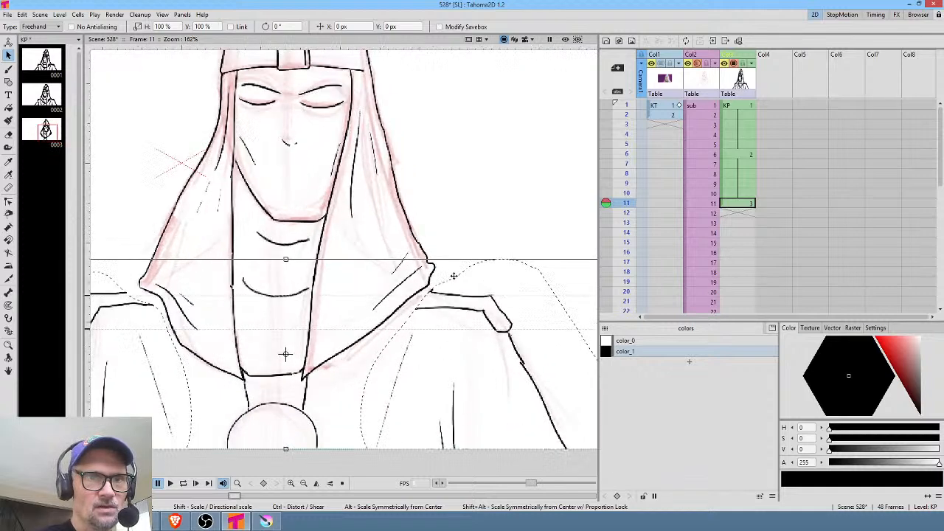
left_click_drag(458, 330, 461, 328)
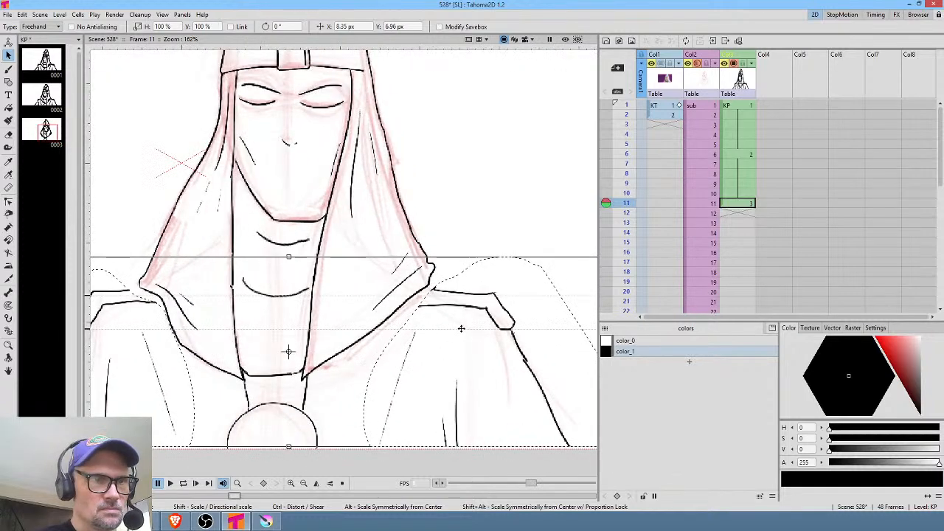
scroll(447, 333, "down", 2)
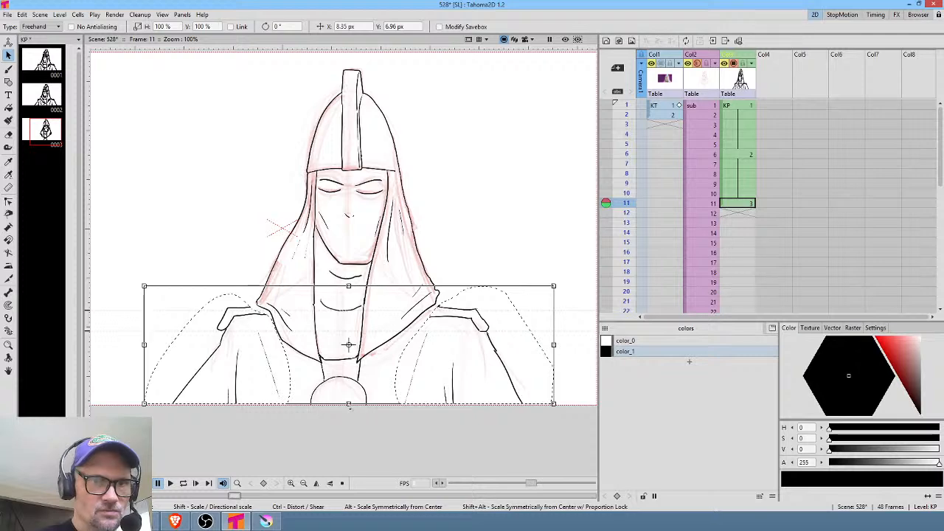
left_click_drag(349, 405, 349, 408)
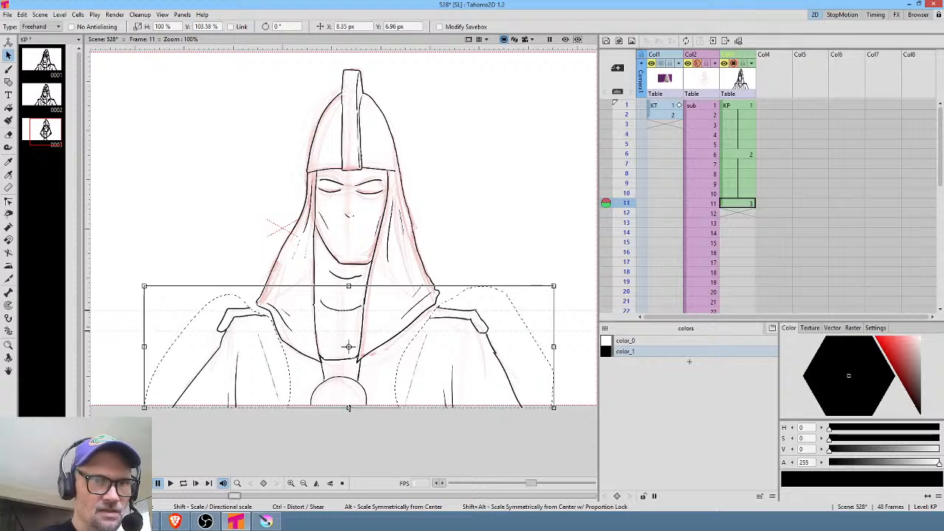
scroll(270, 308, "up", 2)
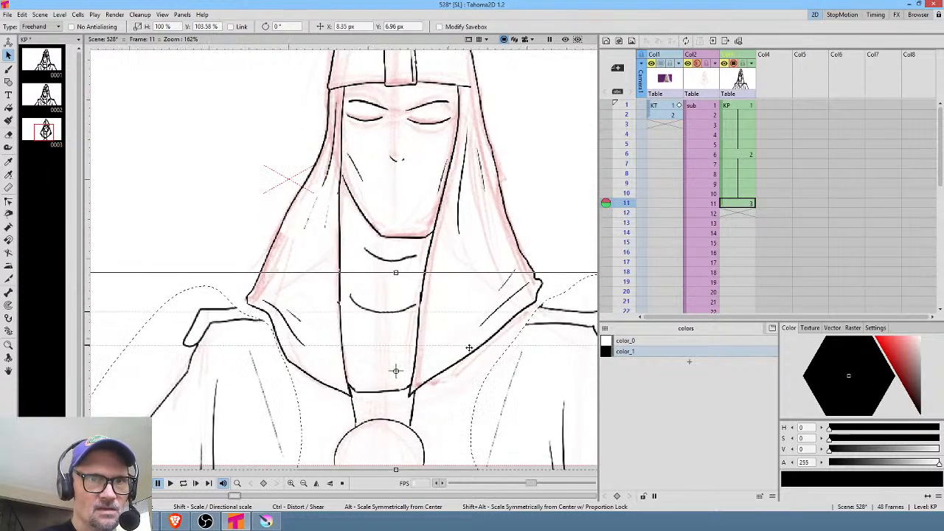
scroll(243, 314, "up", 1)
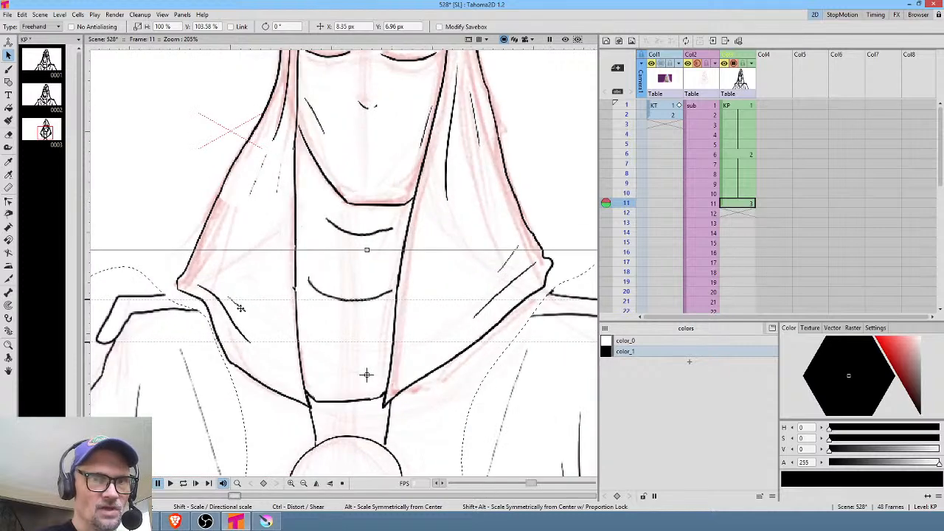
Brush in the missing ends of the shoulder lines so they join the hood's edge on both sides.
key("b")
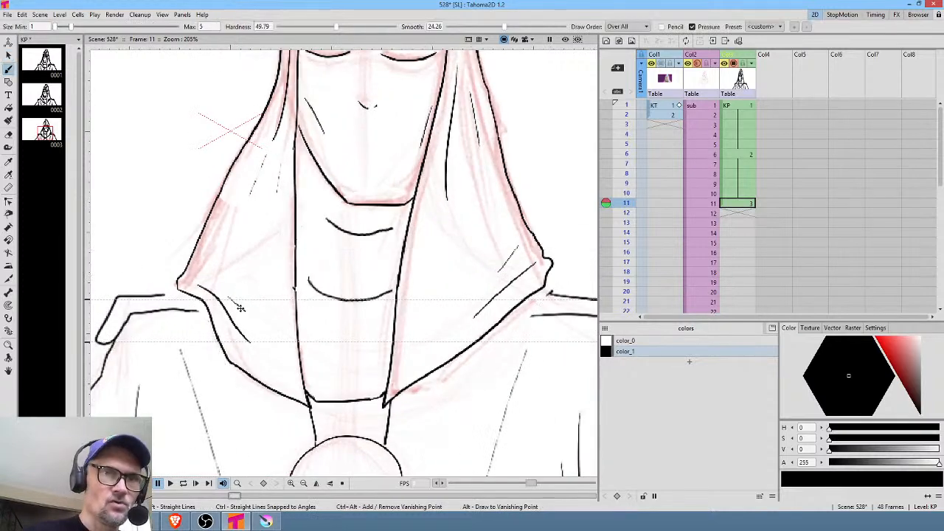
middle_click(537, 307)
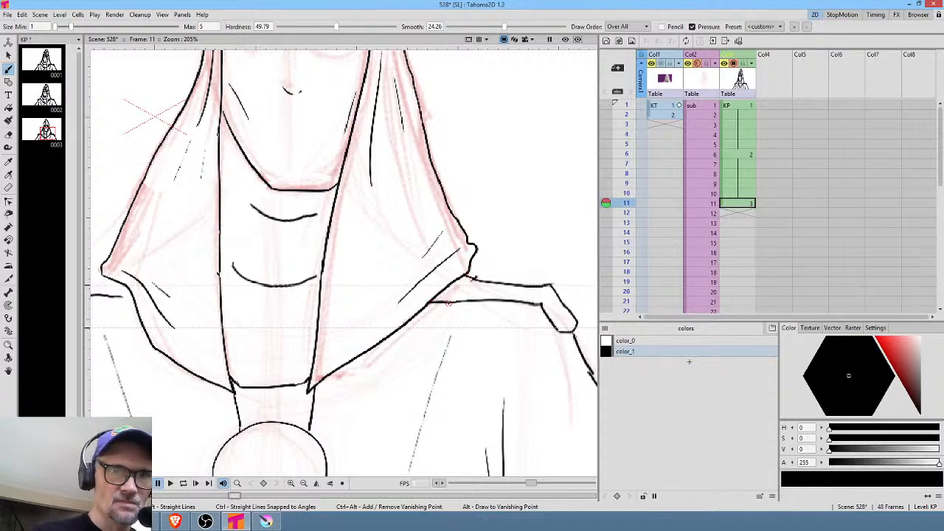
middle_click(448, 302)
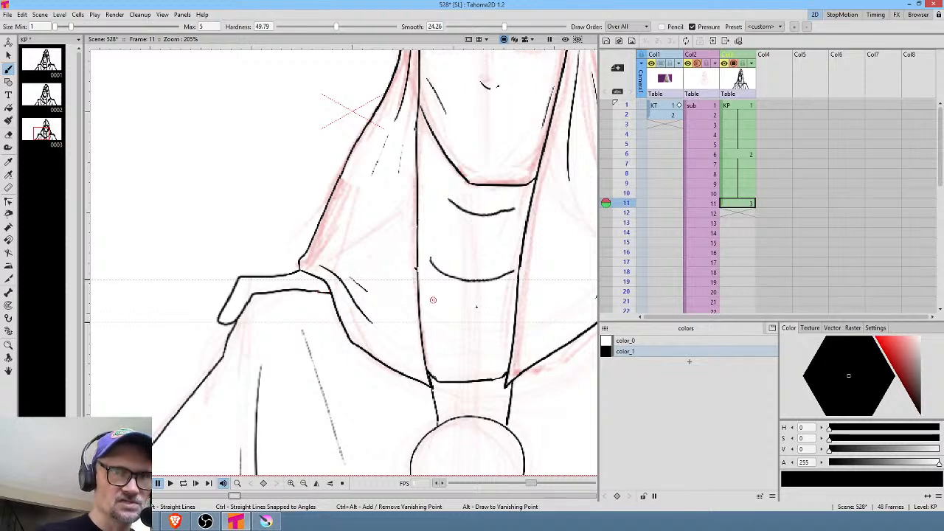
Widen the drawing viewer and ink a vertical fold line inside the hood, to the right of the neck.
left_click_drag(598, 295, 423, 288)
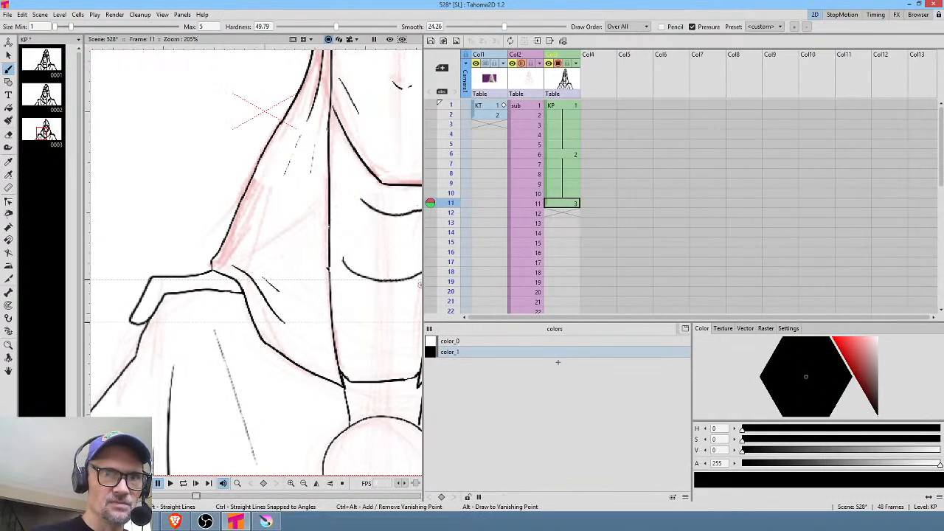
left_click_drag(422, 285, 658, 296)
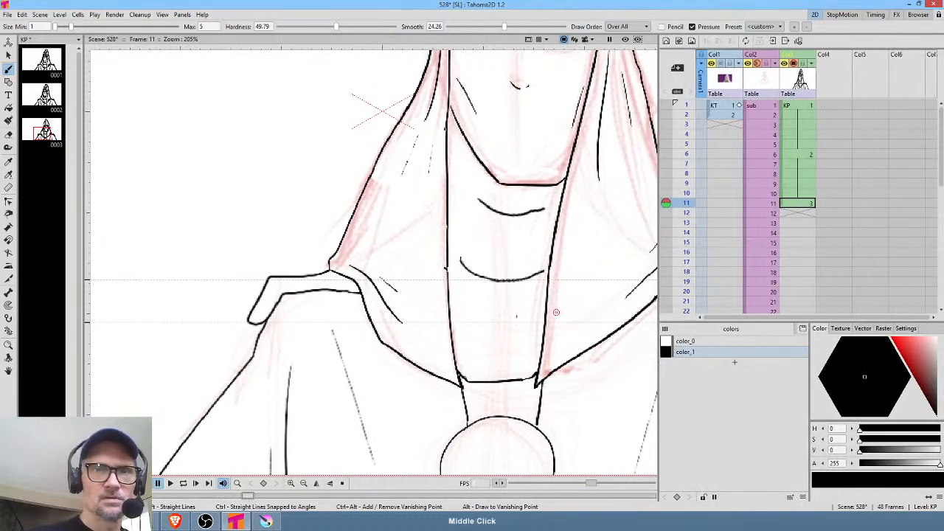
left_click_drag(556, 311, 369, 326)
left_click_drag(398, 236, 400, 313)
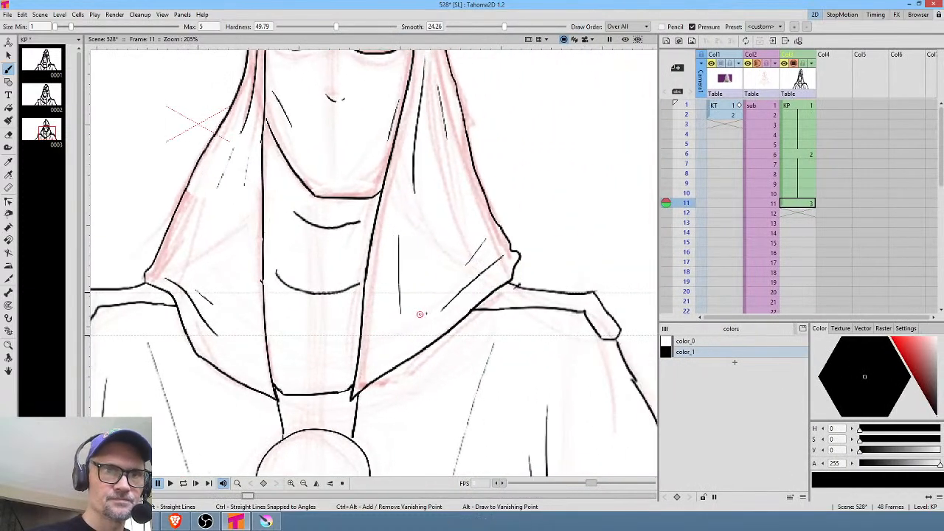
Duplicate the frame 11 drawing into frame 12 of the KP column.
left_click(804, 213)
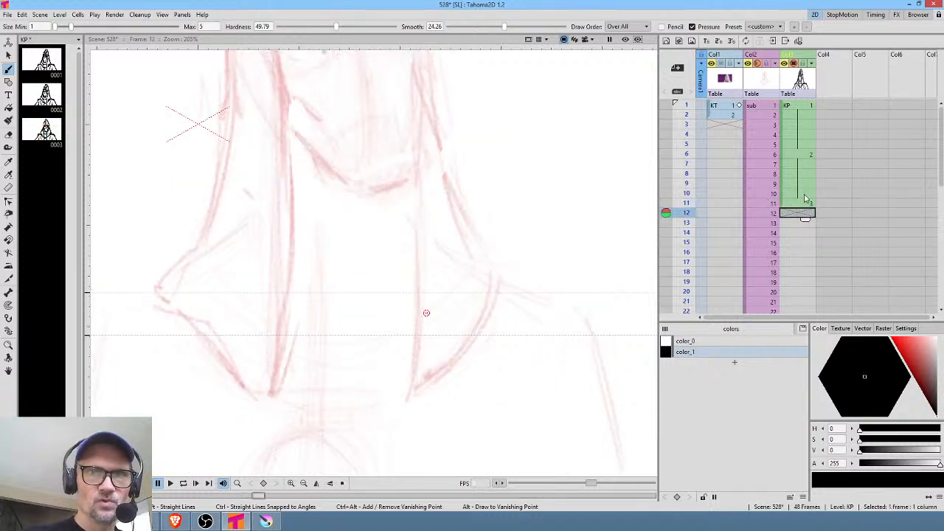
left_click_drag(484, 304, 485, 333)
left_click_drag(503, 276, 498, 302)
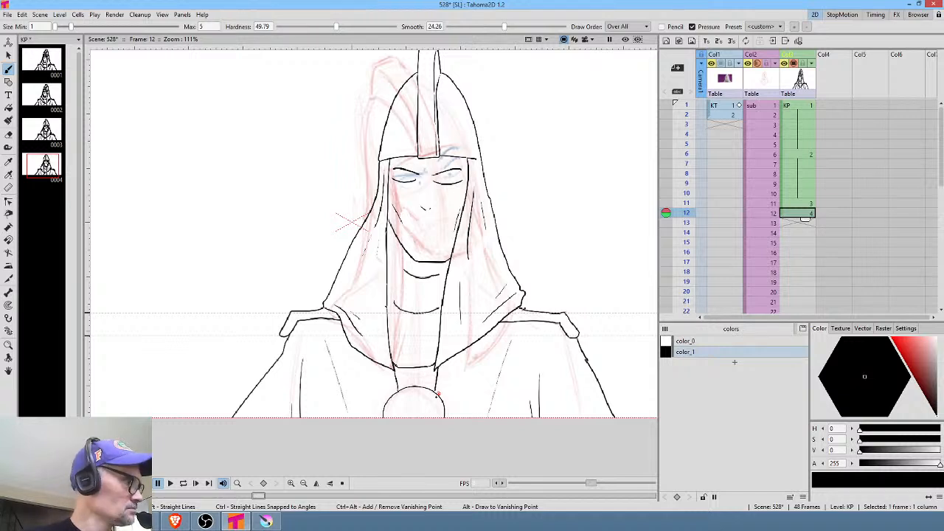
Erase the cloak's outer edges, the helmet, the face and most of the hood from the frame 12 drawing, keeping shoulders and neck folds.
key("a")
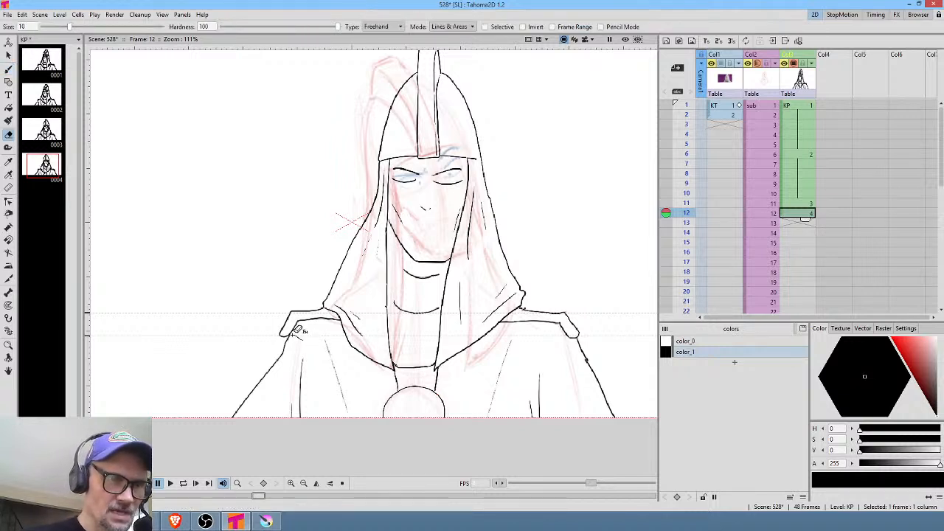
mouse_move(297, 330)
left_mouse_down()
mouse_move(264, 359)
mouse_move(278, 385)
left_mouse_up()
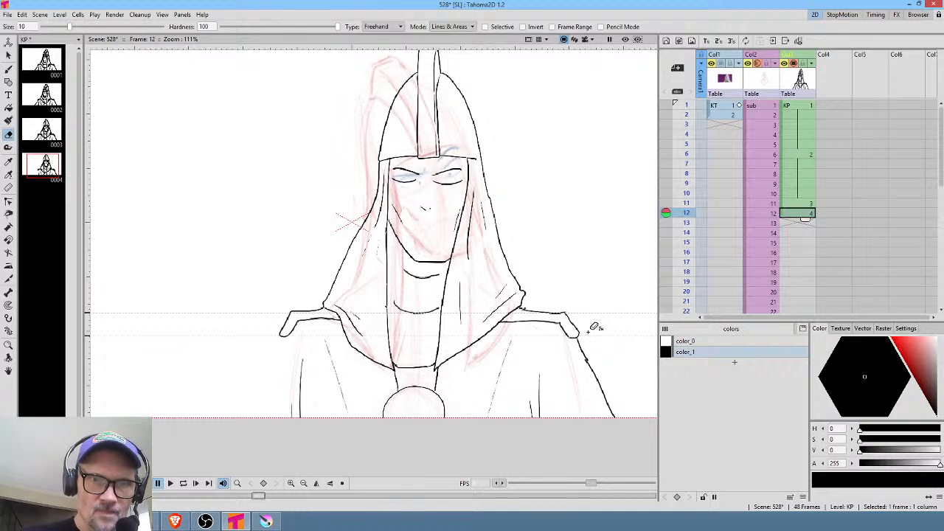
mouse_move(584, 332)
left_mouse_down()
mouse_move(579, 410)
mouse_move(634, 363)
left_mouse_up()
mouse_move(562, 356)
left_mouse_down()
mouse_move(565, 403)
mouse_move(559, 356)
left_mouse_up()
mouse_move(527, 156)
left_mouse_down()
mouse_move(461, 85)
mouse_move(339, 117)
mouse_move(282, 210)
mouse_move(267, 280)
mouse_move(278, 313)
mouse_move(310, 354)
mouse_move(345, 361)
mouse_move(373, 413)
mouse_move(386, 403)
mouse_move(390, 331)
mouse_move(400, 318)
mouse_move(422, 336)
mouse_move(446, 333)
mouse_move(433, 435)
mouse_move(446, 432)
mouse_move(536, 362)
mouse_move(546, 318)
mouse_move(531, 180)
left_mouse_up()
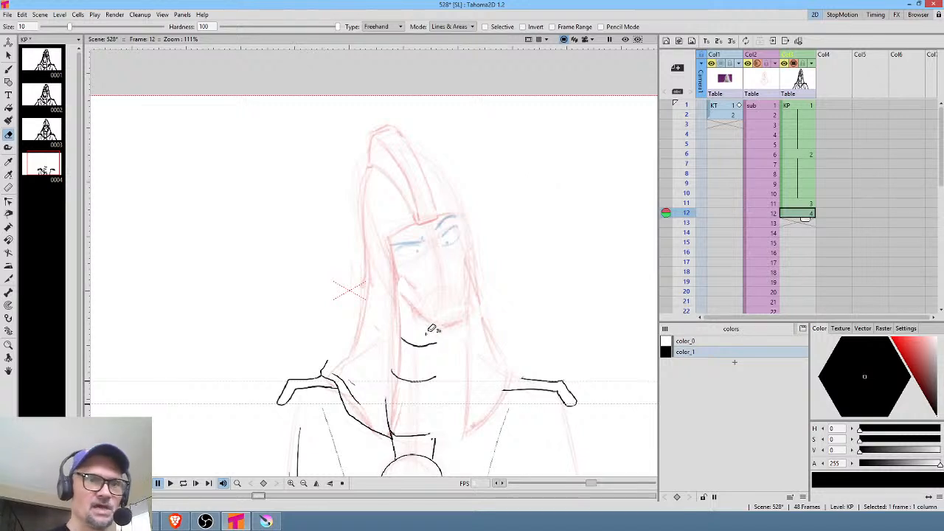
Select the two neck folds, shift them slightly right and rotate them 3.52° to match the tilted head sketch.
key("s")
mouse_move(446, 340)
left_mouse_down()
mouse_move(398, 333)
mouse_move(460, 356)
mouse_move(447, 366)
left_mouse_up()
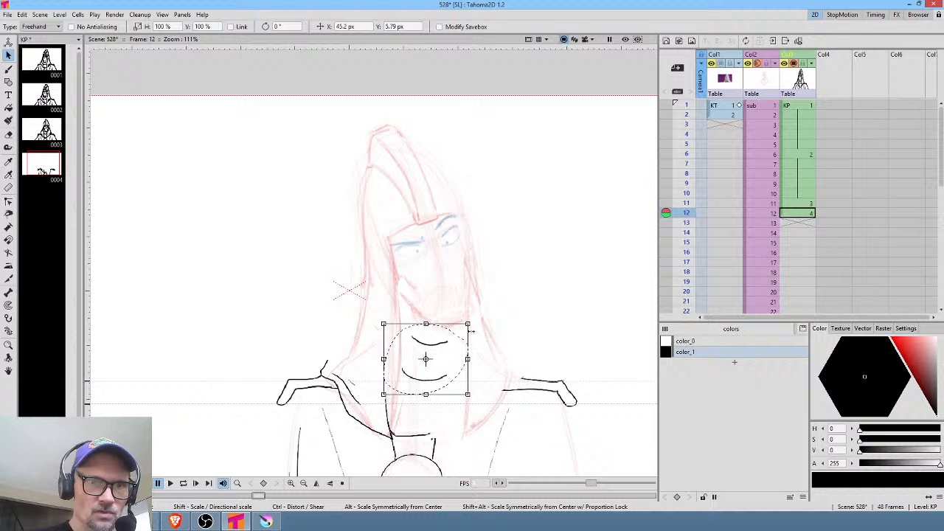
left_click_drag(469, 322, 475, 315)
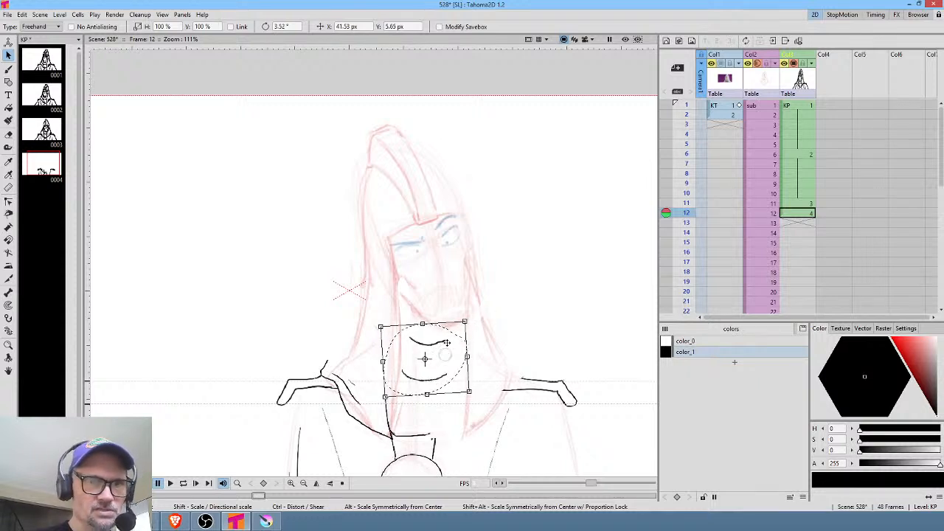
Ink the tilted helmet crest with its brow edge and the outer and inner edges of the hood's left side over the sketch.
key("b")
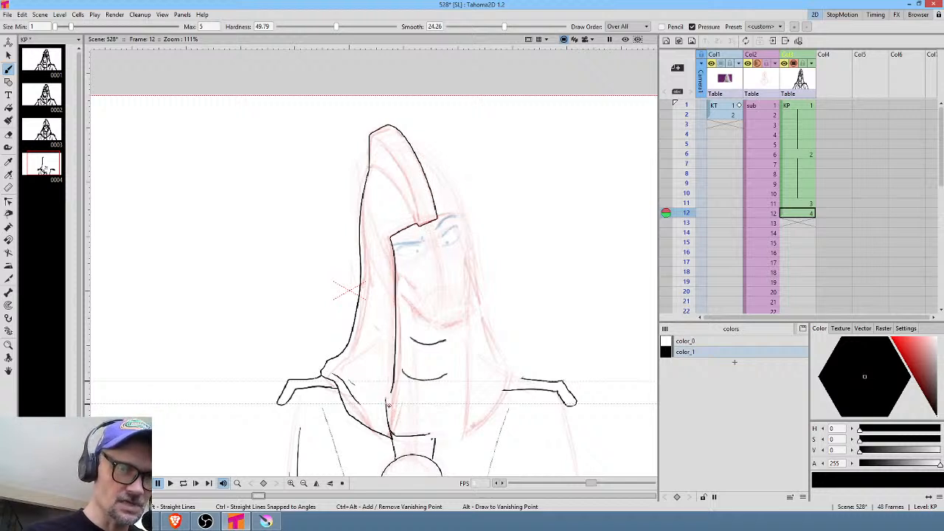
left_click_drag(414, 400, 447, 185)
Erase the doubled line ends where the hood's left inner edge meets the collar corner.
scroll(385, 322, "up", 19)
left_click_drag(469, 102, 380, 398)
key("a")
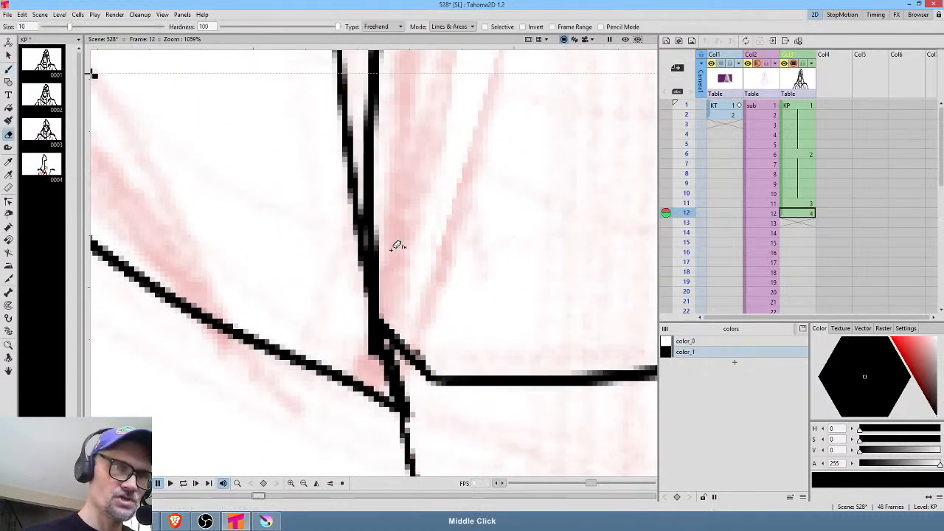
mouse_move(382, 122)
left_mouse_down()
mouse_move(470, 315)
mouse_move(386, 246)
mouse_move(447, 344)
mouse_move(464, 80)
left_mouse_up()
mouse_move(516, 346)
left_mouse_down()
mouse_move(497, 225)
mouse_move(472, 306)
mouse_move(481, 350)
left_mouse_up()
mouse_move(379, 114)
left_mouse_down()
mouse_move(361, 151)
mouse_move(375, 130)
left_mouse_up()
mouse_move(507, 345)
left_mouse_down()
mouse_move(484, 122)
mouse_move(492, 95)
mouse_move(477, 231)
mouse_move(455, 171)
left_mouse_up()
Reconnect the hood's left inner edge to the lower corner and collar line, and ink the right side of the hood.
key("b")
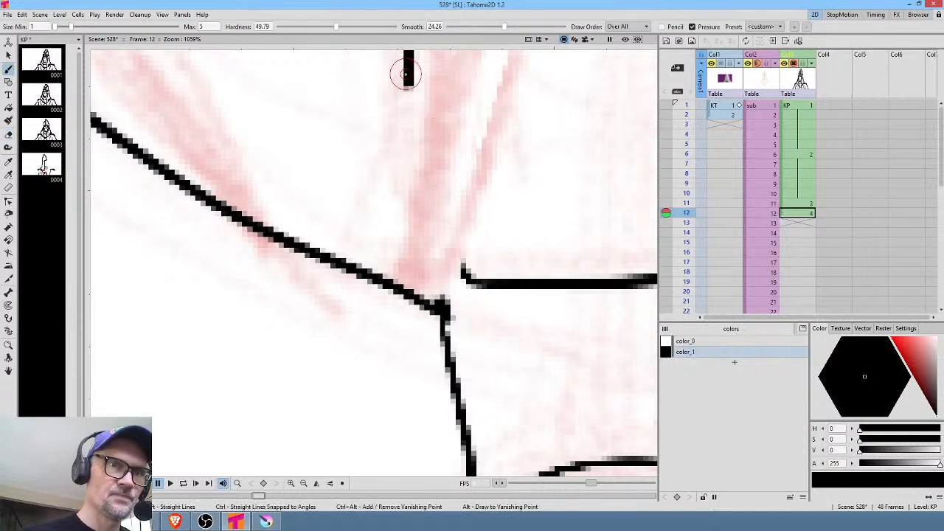
mouse_move(406, 74)
left_mouse_down()
mouse_move(413, 169)
mouse_move(440, 298)
left_mouse_up()
left_click_drag(418, 194, 478, 277)
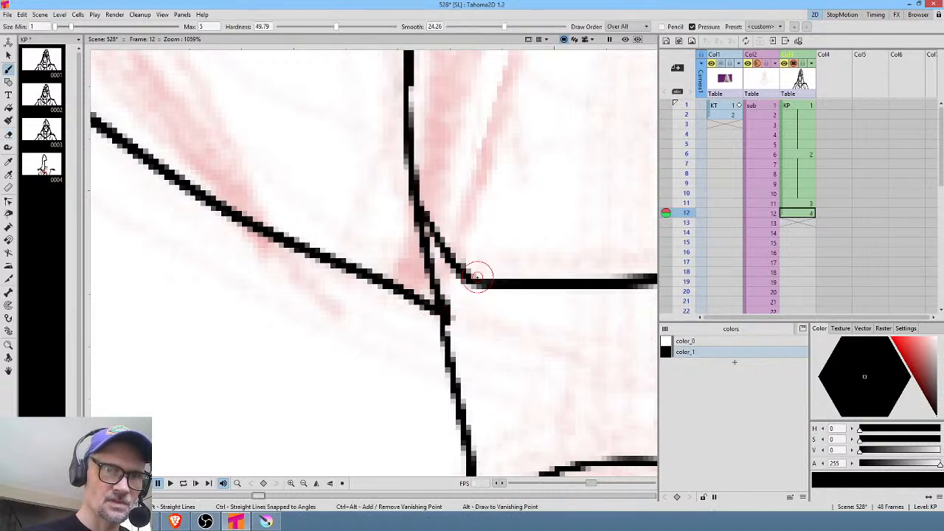
key("alt+0")
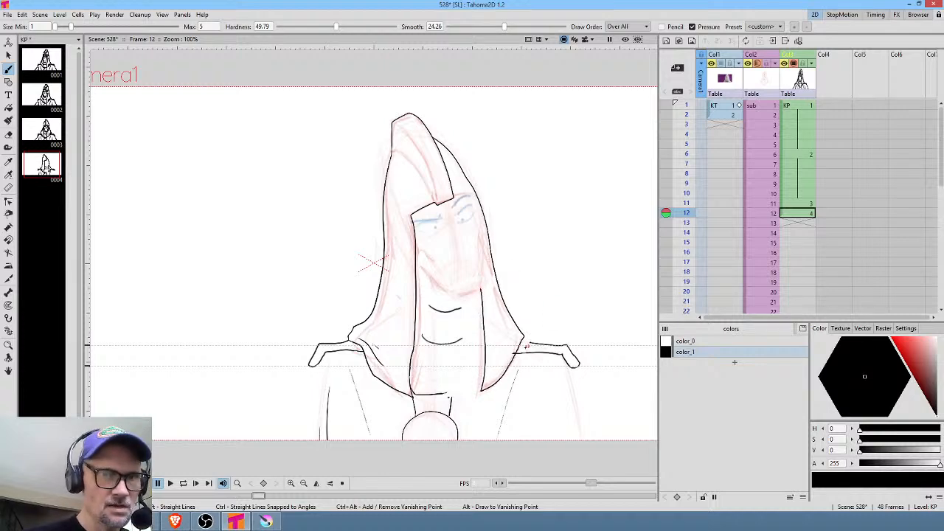
Erase the end of the right shoulder line that overshoots into the hood.
scroll(526, 347, "up", 10)
scroll(350, 405, "down", 2)
key("a")
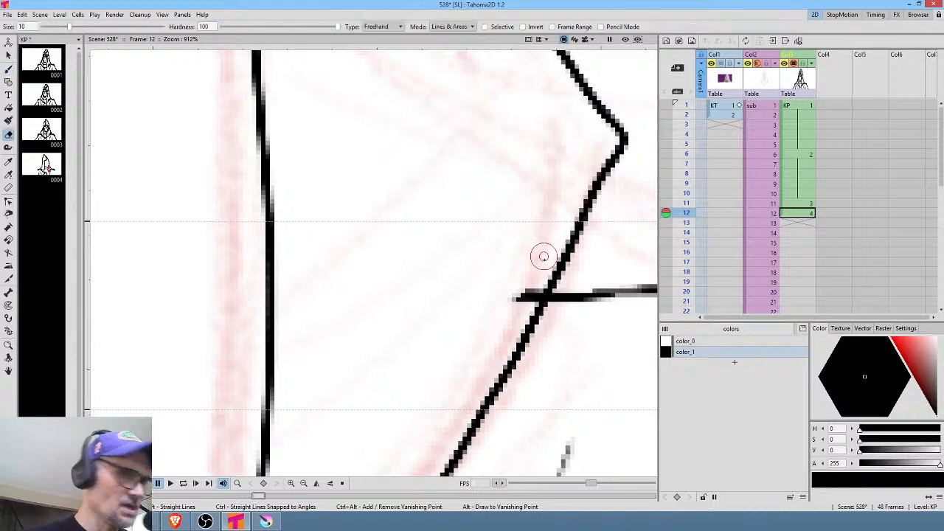
mouse_move(543, 256)
left_mouse_down()
mouse_move(493, 308)
mouse_move(525, 292)
left_mouse_up()
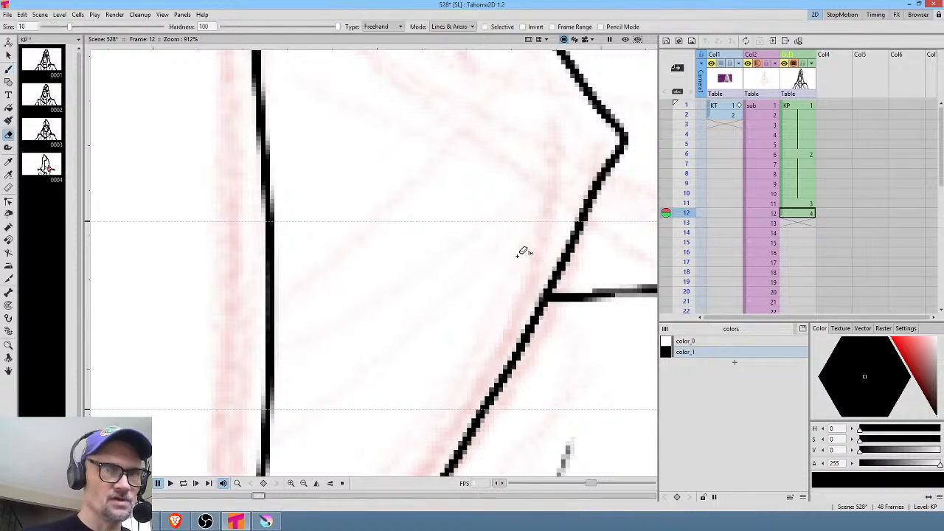
Erase the old vertical cloak lines below the left shoulder.
scroll(520, 253, "down", 7)
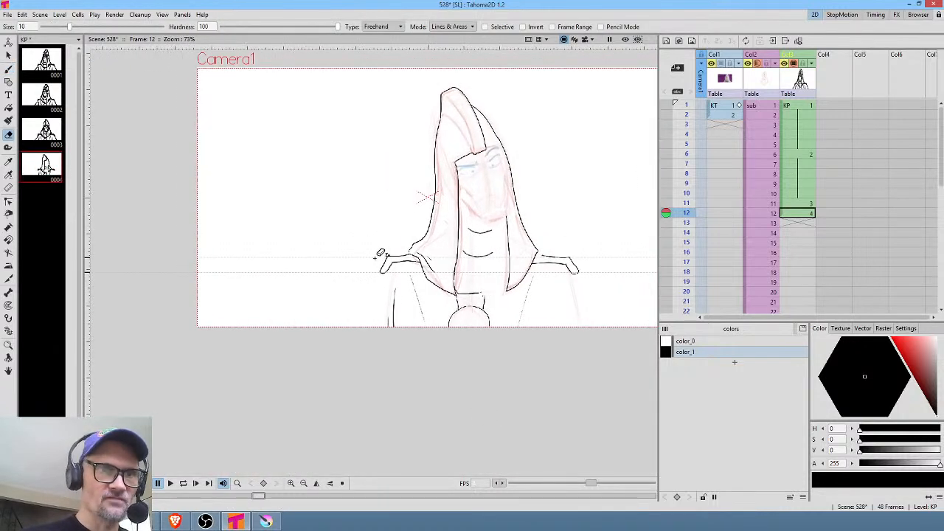
key("shift+space")
mouse_move(380, 275)
left_mouse_down()
mouse_move(448, 182)
mouse_move(393, 275)
mouse_move(435, 261)
left_mouse_up()
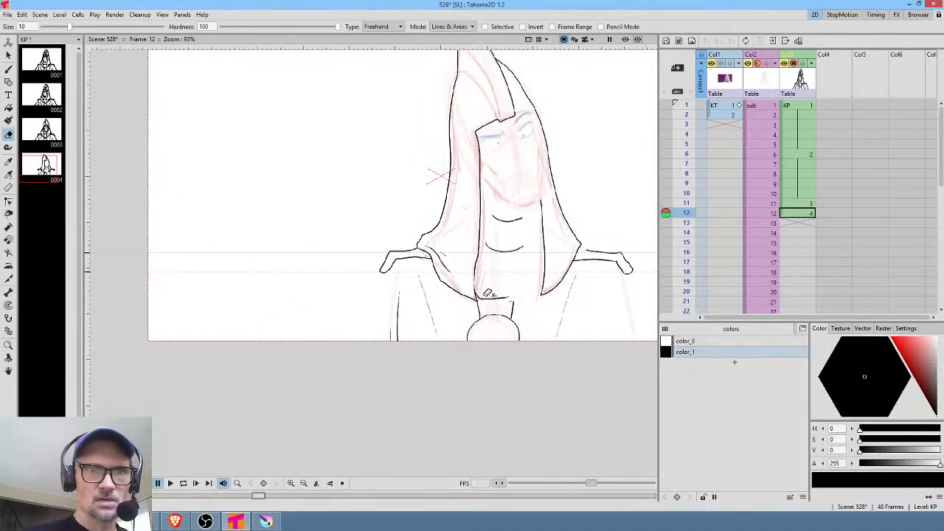
left_click_drag(405, 281, 413, 275)
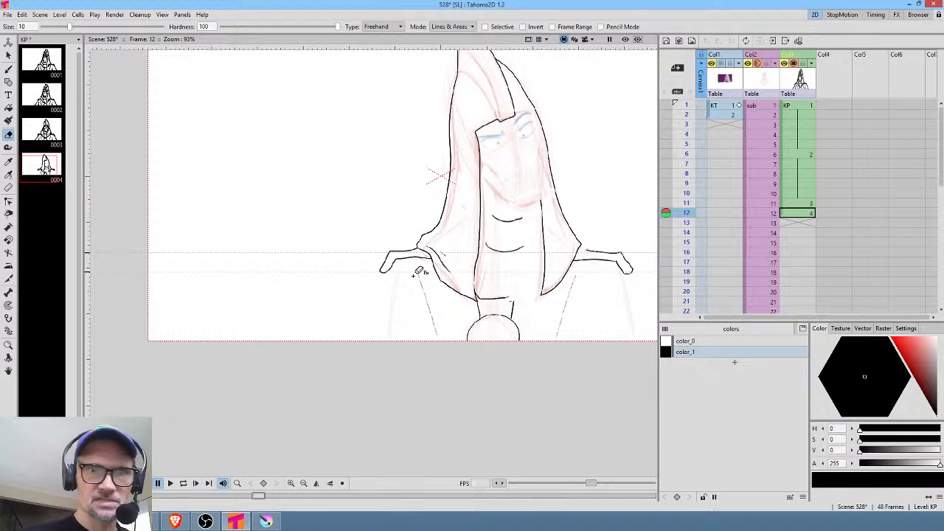
Ink new outer cloak edges from both shoulder tips down to the frame's lower border.
key("b")
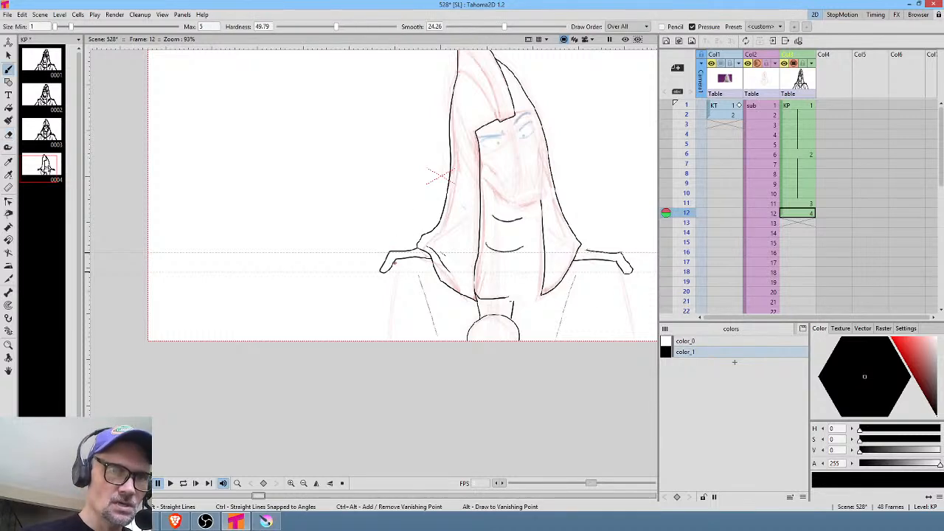
left_click_drag(383, 301, 375, 369)
left_click_drag(590, 333, 439, 331)
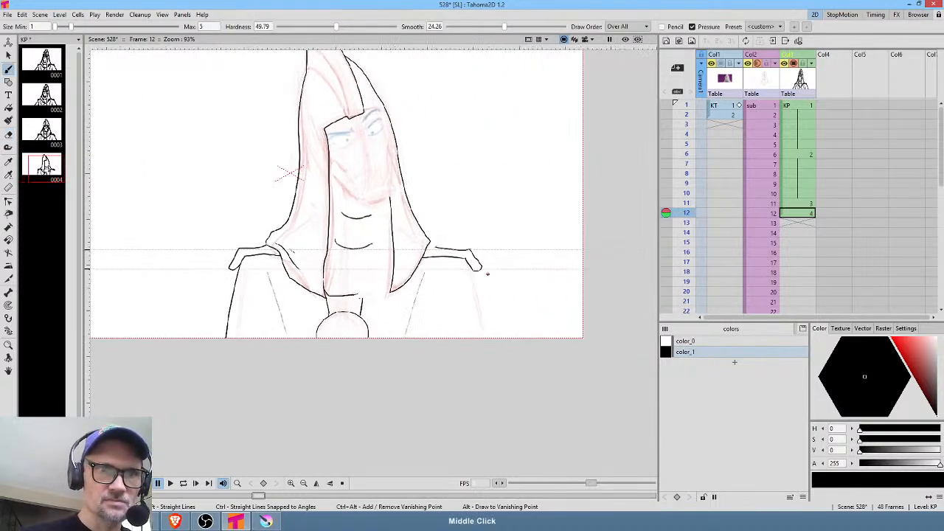
left_click_drag(498, 359, 498, 360)
Ink extensions of the neck folds and collar line out to the hood, and add a short neck line under the jaw.
left_click_drag(358, 277, 408, 312)
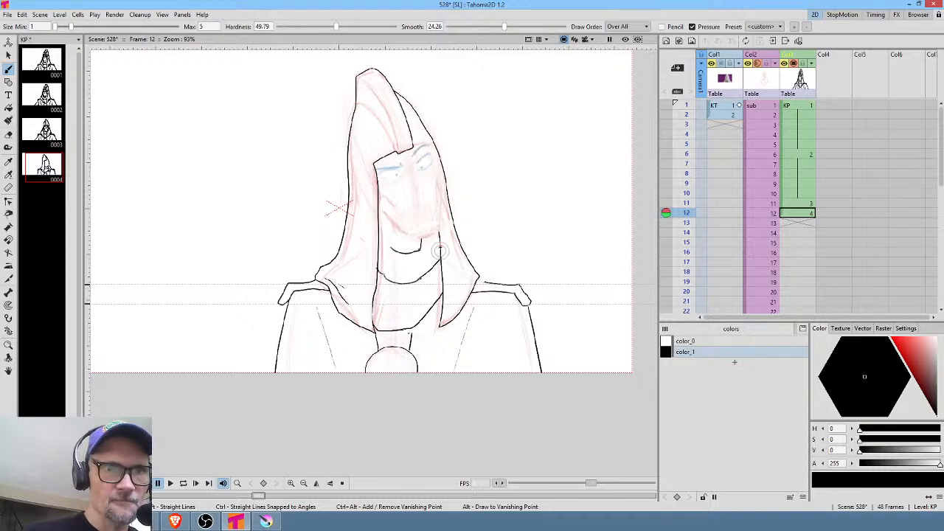
left_click_drag(484, 233, 502, 253)
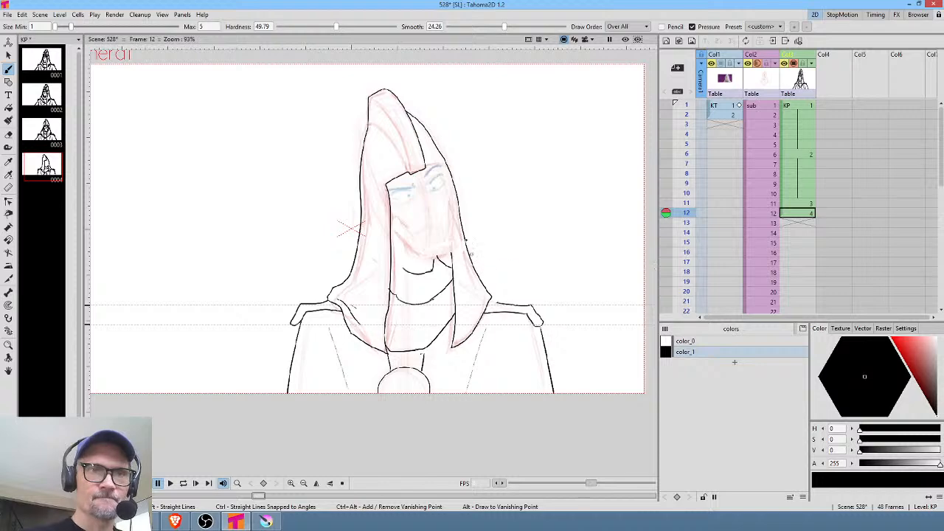
left_click_drag(449, 238, 490, 232)
Erase the rough joints of the neck folds and the hood's right inner edge.
scroll(480, 322, "up", 4)
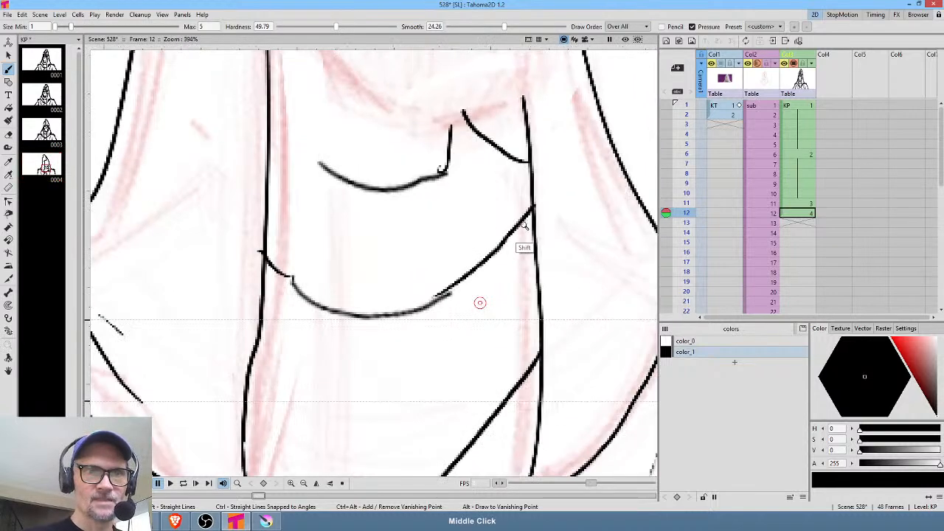
scroll(479, 302, "down", 3)
scroll(494, 276, "up", 2)
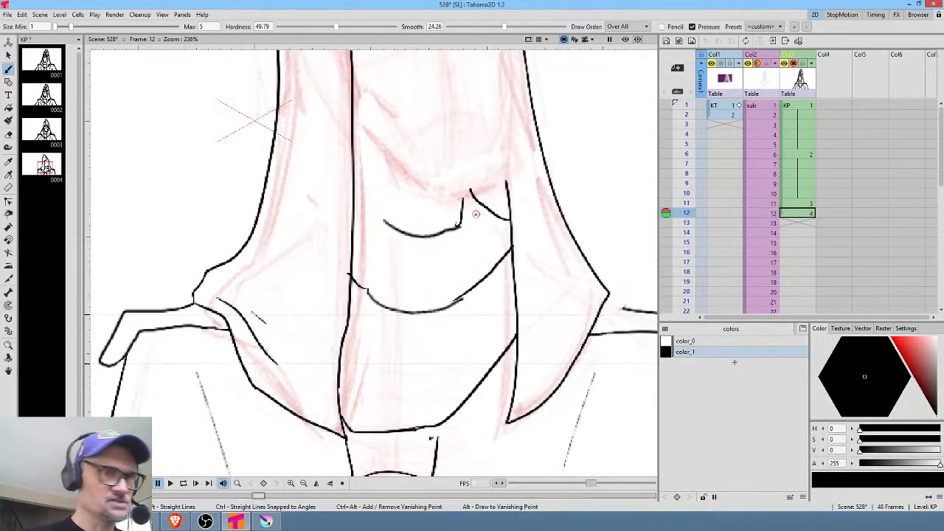
key("a")
left_click_drag(463, 216, 462, 230)
mouse_move(468, 283)
left_mouse_down()
mouse_move(473, 301)
mouse_move(473, 286)
left_mouse_up()
mouse_move(364, 281)
left_mouse_down()
mouse_move(373, 289)
mouse_move(362, 246)
left_mouse_up()
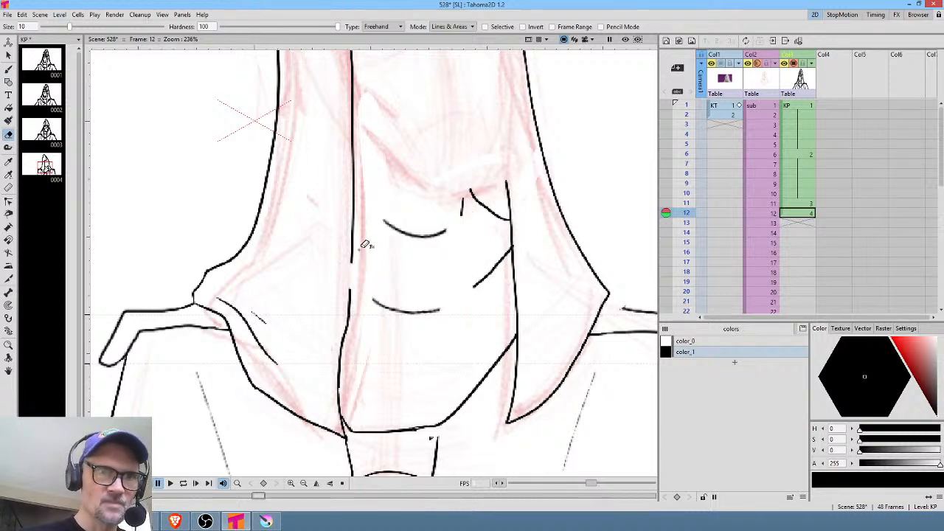
mouse_move(526, 155)
left_mouse_down()
mouse_move(506, 191)
mouse_move(499, 410)
mouse_move(537, 240)
mouse_move(537, 170)
left_mouse_up()
mouse_move(526, 244)
left_mouse_down()
mouse_move(517, 216)
mouse_move(493, 223)
mouse_move(514, 243)
left_mouse_up()
Redraw the hood's right inner edge closer to the neck down to its lower tip, and trim the collar line's overshoot.
key("b")
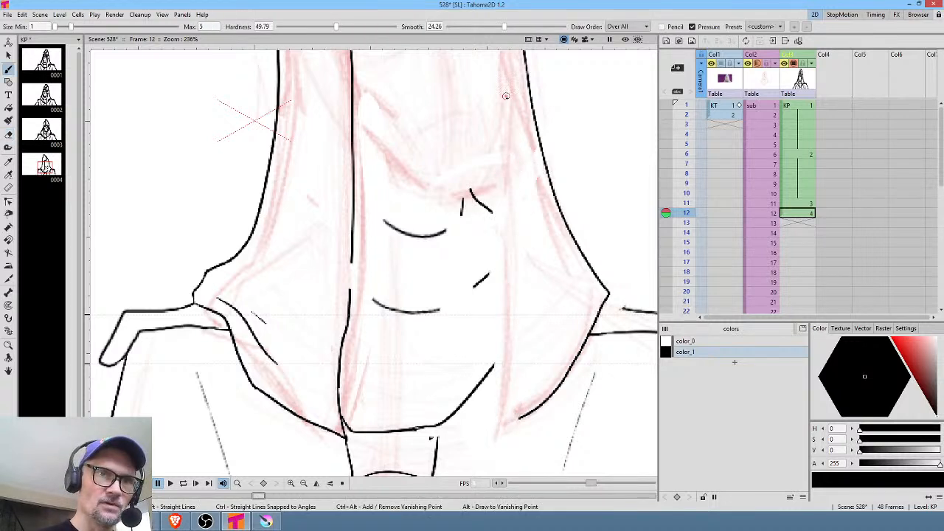
mouse_move(497, 203)
left_mouse_down()
mouse_move(478, 439)
mouse_move(526, 413)
left_mouse_up()
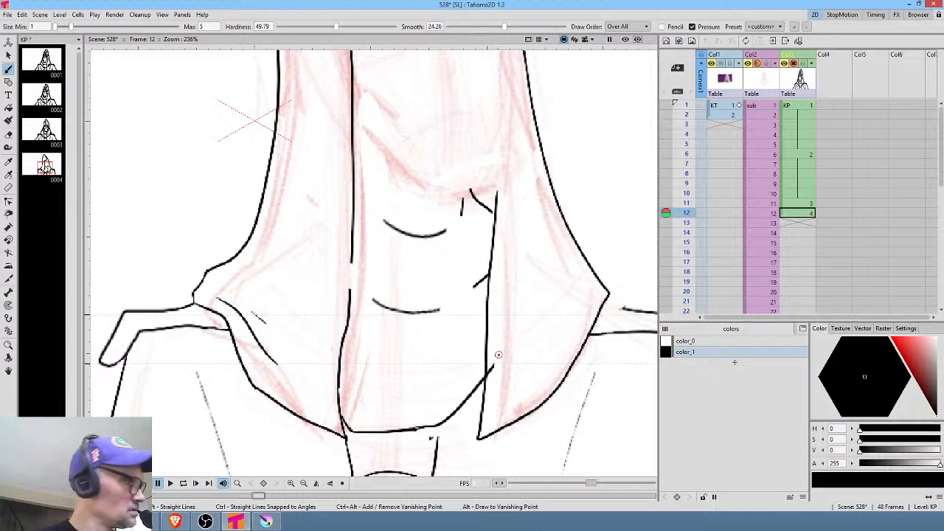
key("a")
left_click_drag(506, 348, 504, 353)
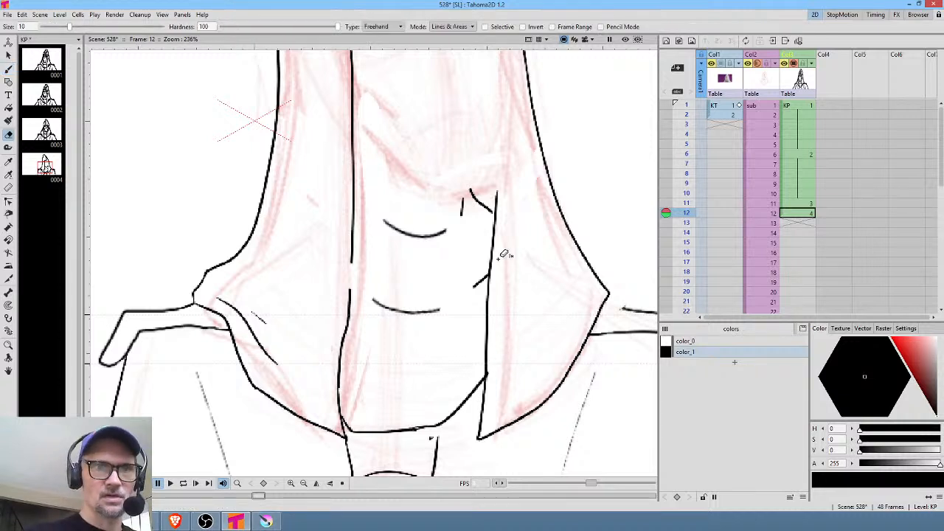
Ink the missing ends of both neck folds to join the surrounding lines, and turn on the transparency check.
key("b")
left_click_drag(438, 310, 490, 270)
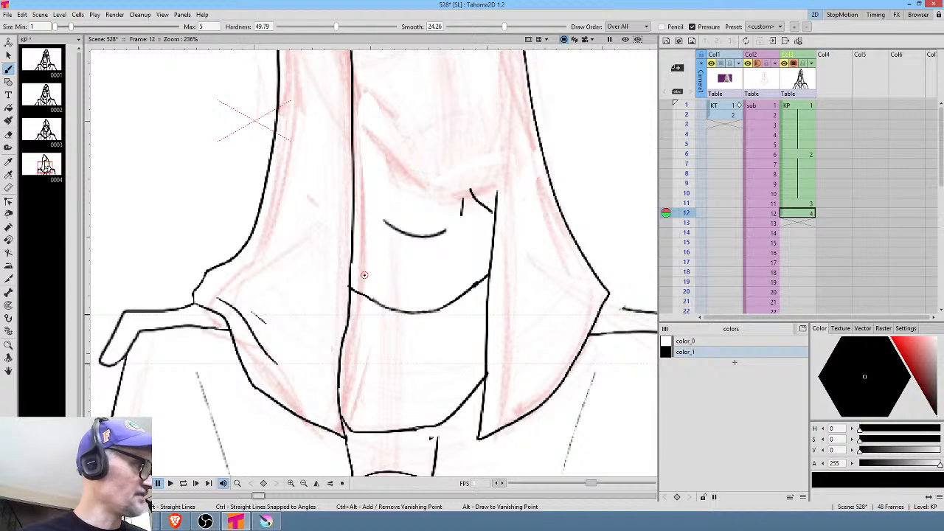
key("shift+t")
mouse_move(489, 220)
left_mouse_down()
mouse_move(512, 287)
mouse_move(486, 275)
left_mouse_up()
Ink two curved lines along the side of the helmet crest and turn off the transparency check.
left_click_drag(561, 300, 513, 374)
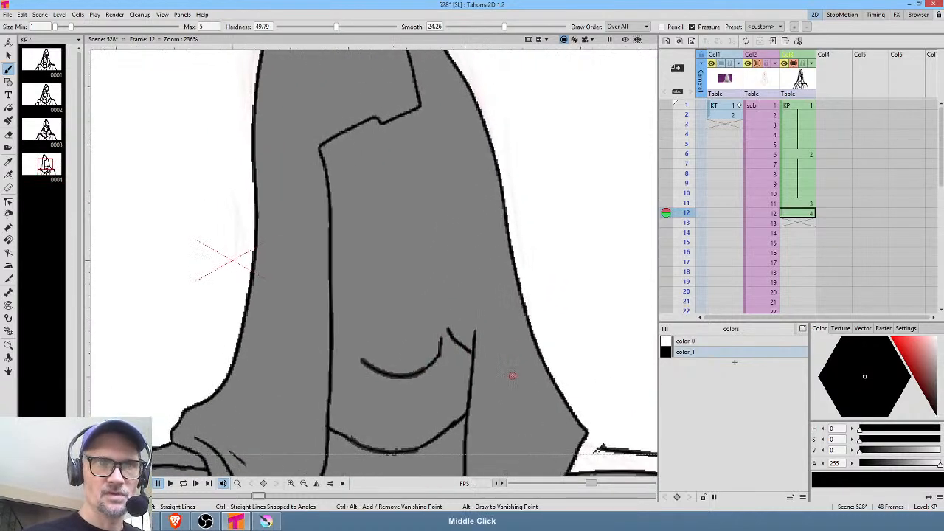
left_click_drag(480, 167, 524, 346)
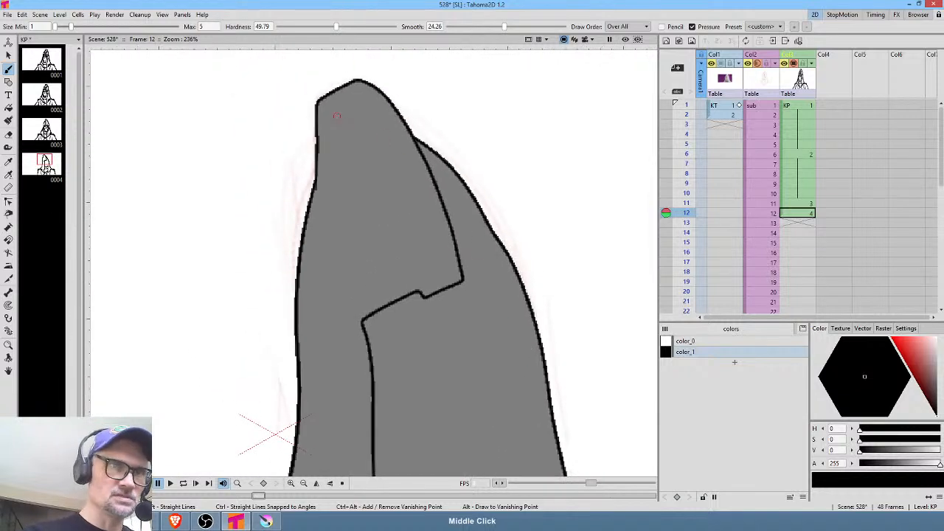
mouse_move(336, 116)
left_mouse_down()
mouse_move(374, 167)
mouse_move(412, 275)
left_mouse_up()
left_click_drag(325, 194, 394, 262)
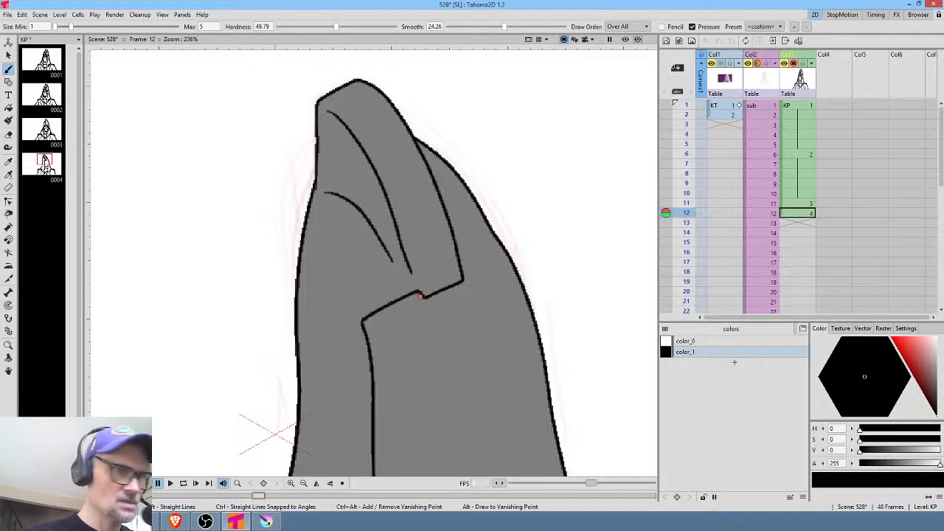
key("t")
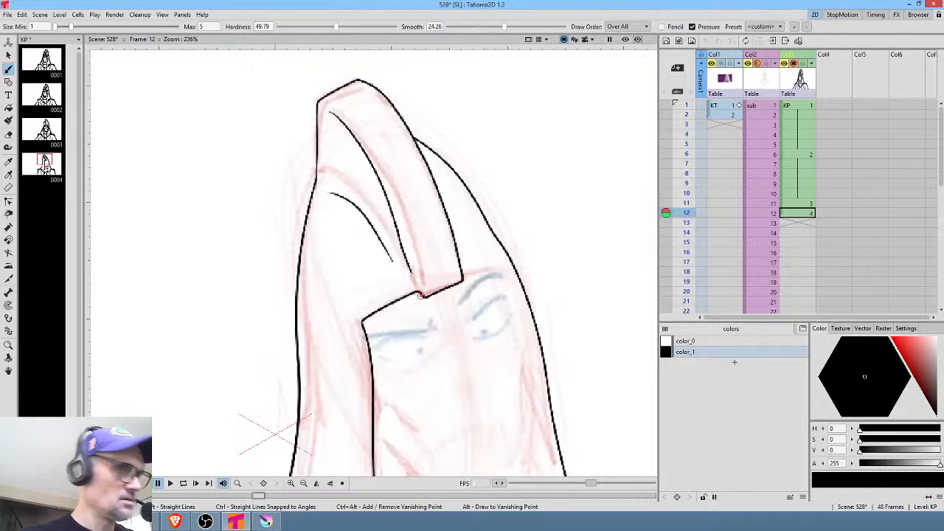
Ink the helmet's right brow edge and the opening's edge down to the jaw, plus a fold line inside the right hood.
middle_click(504, 276)
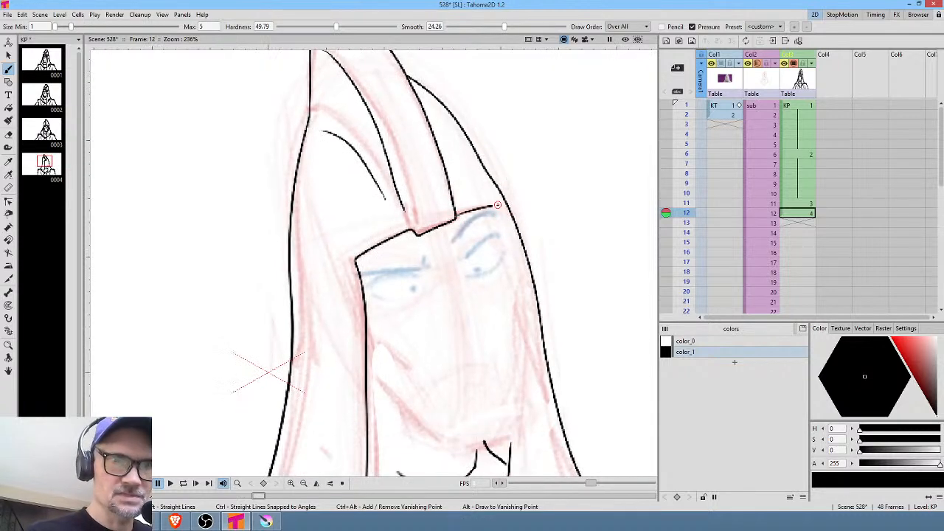
middle_click(522, 214)
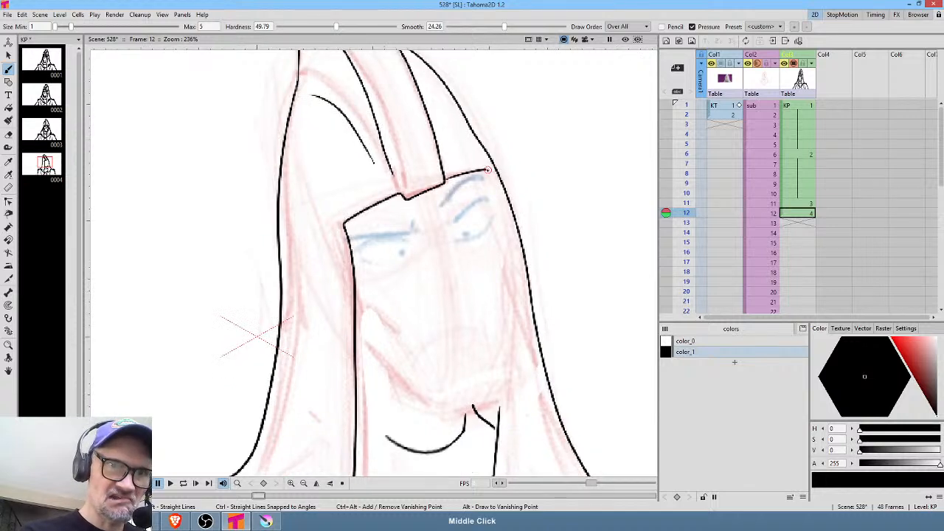
mouse_move(487, 170)
left_mouse_down()
mouse_move(508, 244)
mouse_move(506, 376)
left_mouse_up()
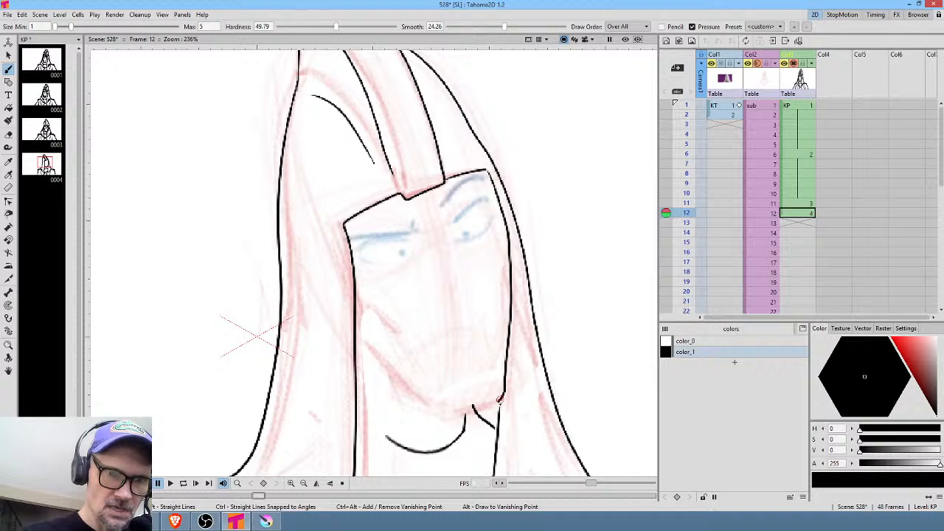
left_click_drag(521, 279, 528, 426)
Ink the chin line and the left jaw edge up to the hood, and extend the upper neck fold to the hood's inner edge.
middle_click(531, 391)
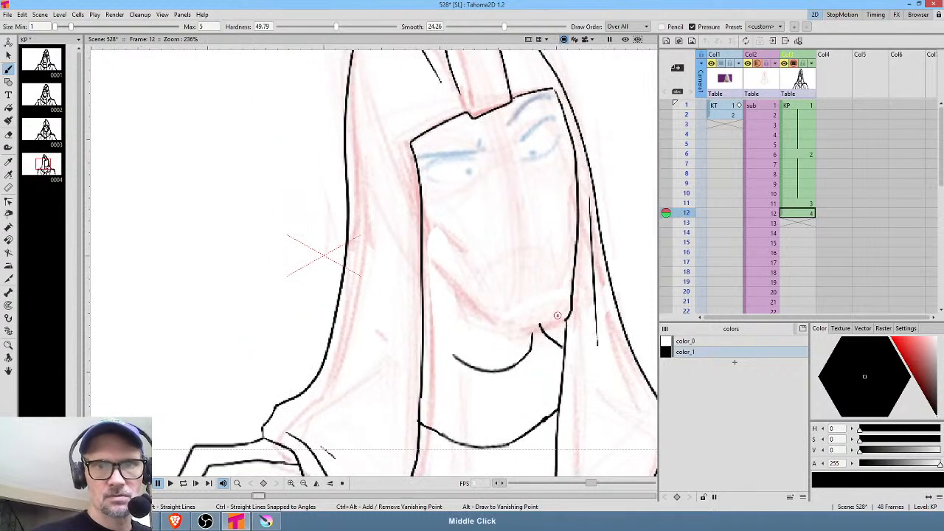
left_click_drag(567, 317, 515, 332)
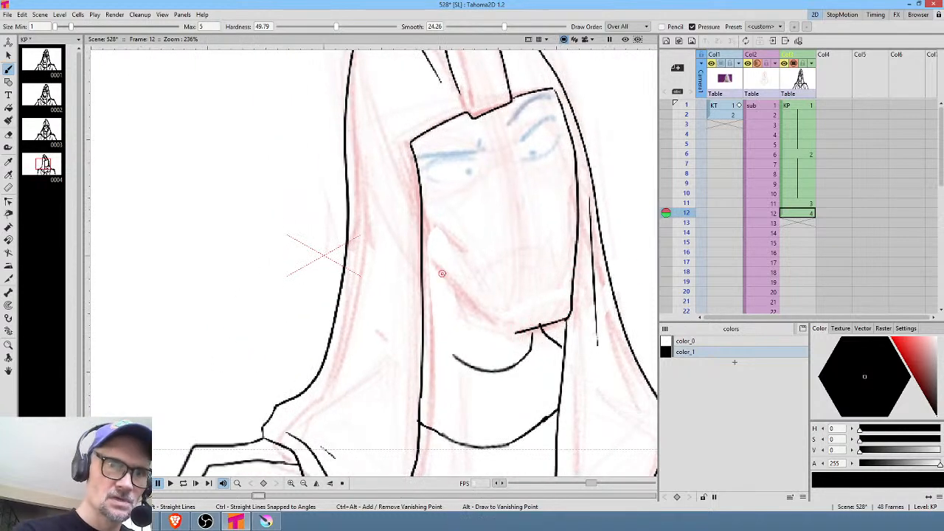
left_click_drag(424, 258, 520, 335)
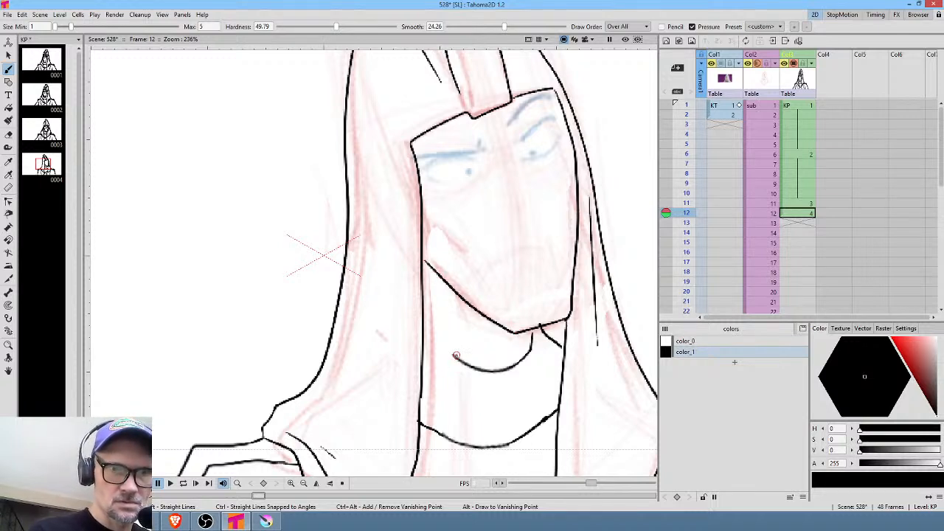
left_click_drag(454, 359, 423, 326)
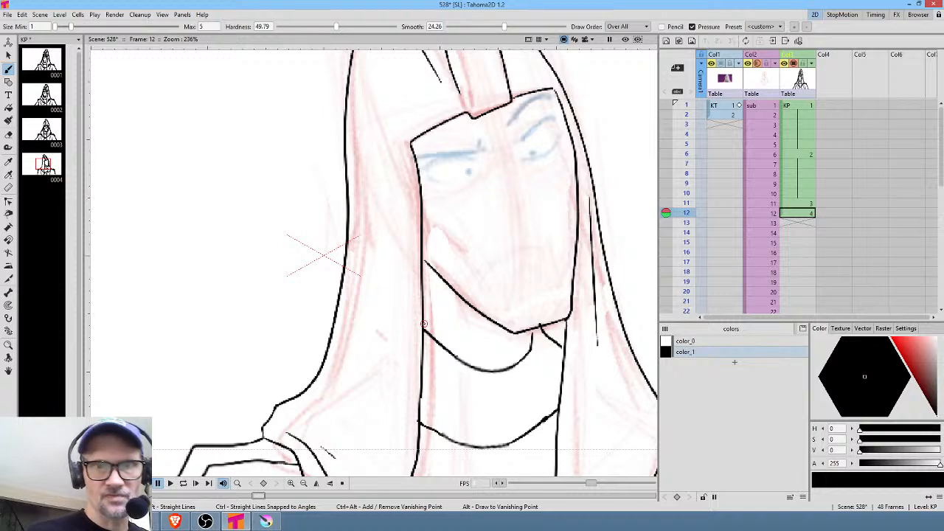
Erase the right neck line's overshoot above the chin and extend the throat fold's right end up to the chin line.
left_click_drag(594, 292, 581, 300)
left_click_drag(539, 339, 466, 253)
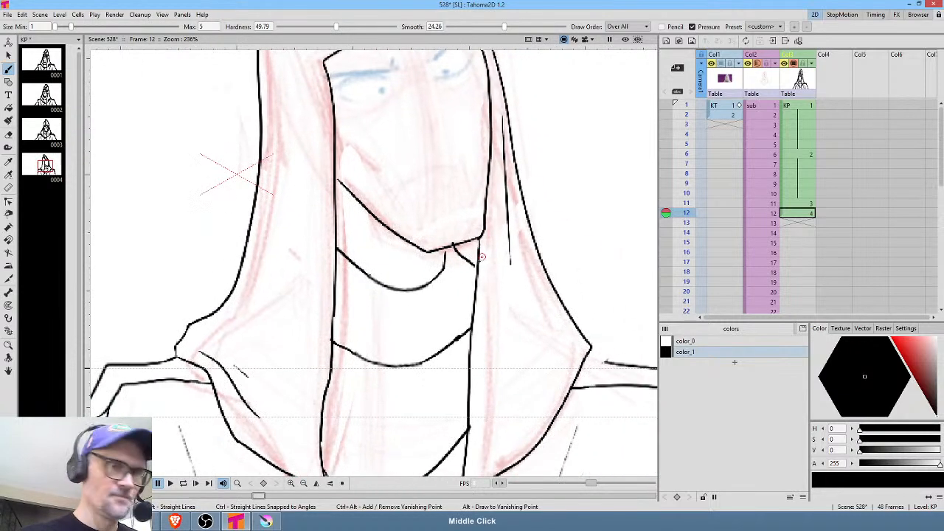
scroll(443, 270, "up", 6)
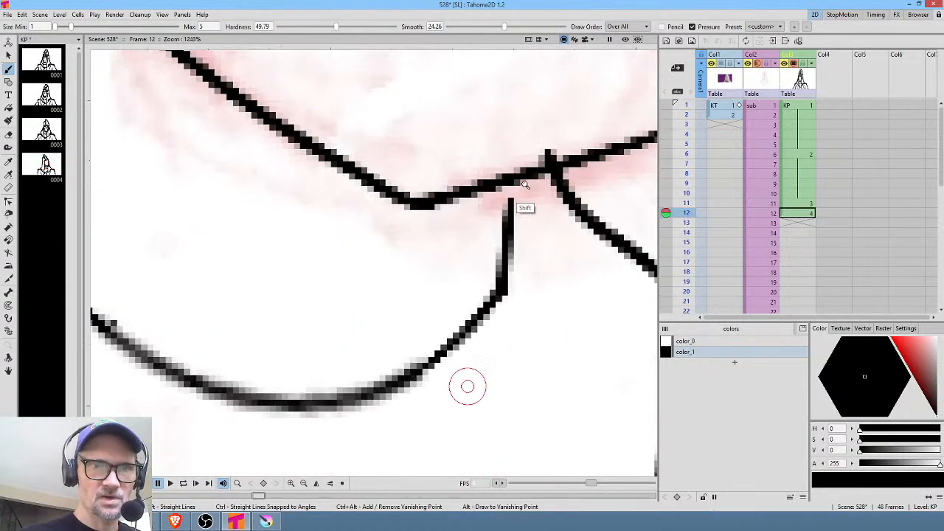
key("a")
mouse_move(548, 137)
left_mouse_down()
mouse_move(534, 156)
mouse_move(549, 139)
left_mouse_up()
key("b")
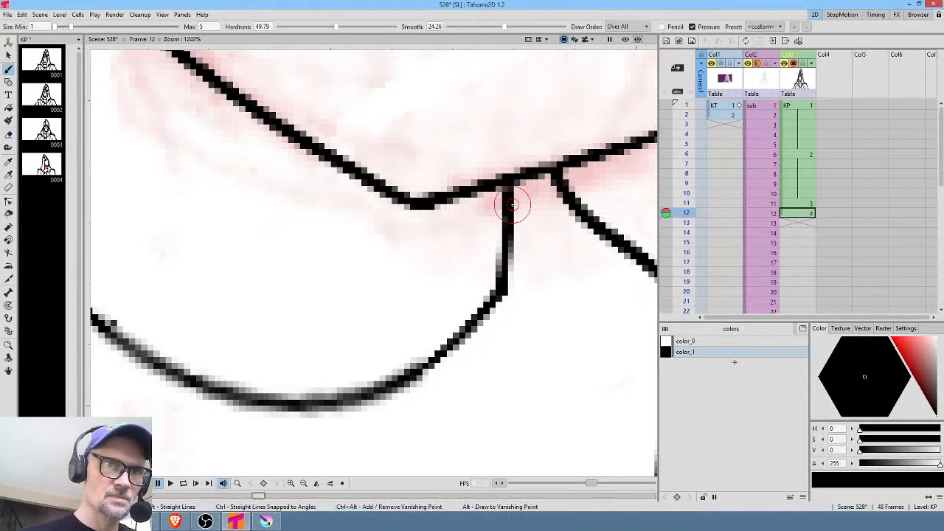
key("alt+0")
middle_click(532, 202)
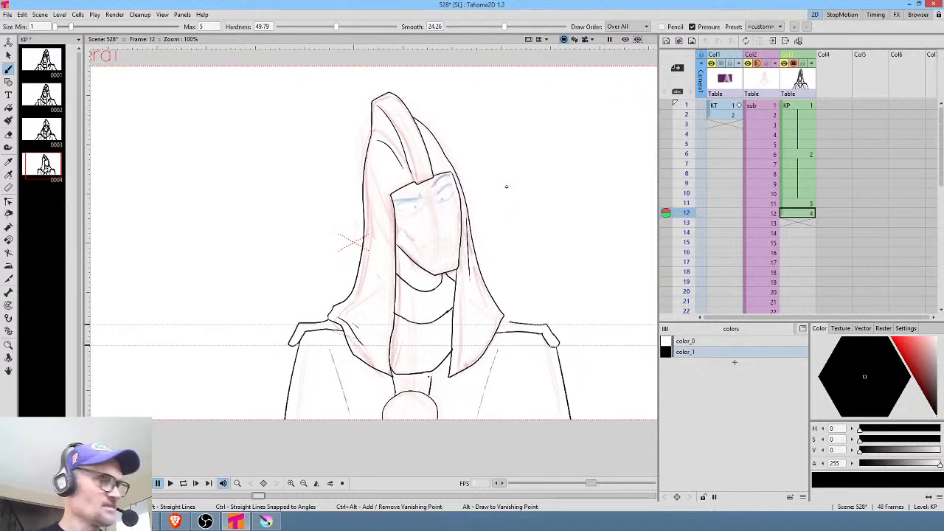
Flip back and forth through the frames to compare the frame 12 drawing with the earlier ones.
key("Up")
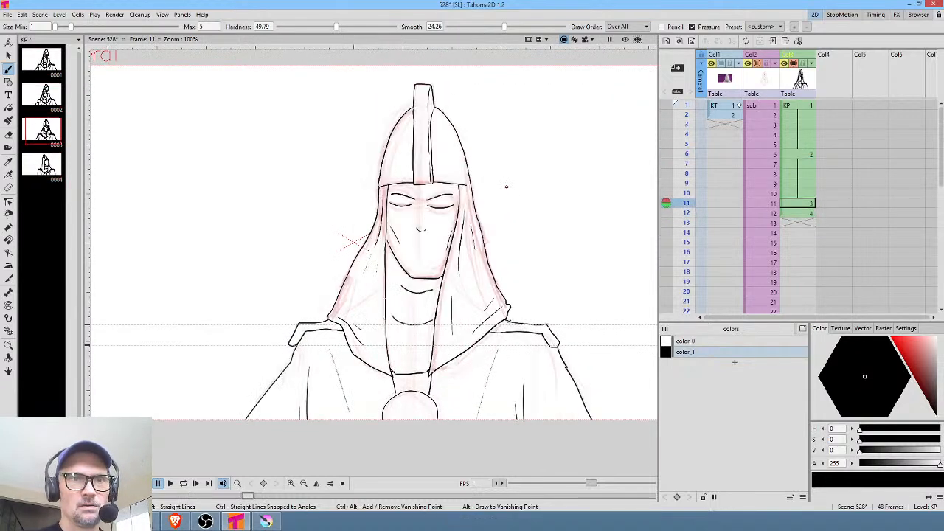
key("Up")
key("Up")
key("Up")
key("Up")
key("Up")
key("Down")
key("Down")
key("Down")
key("Down")
key("Down")
key("Down")
key("Up")
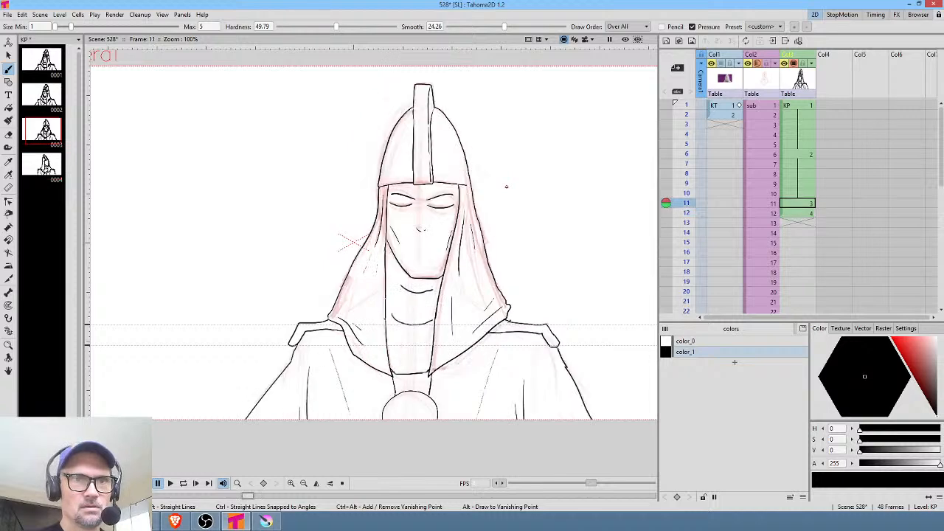
key("Up")
key("Down")
key("Down")
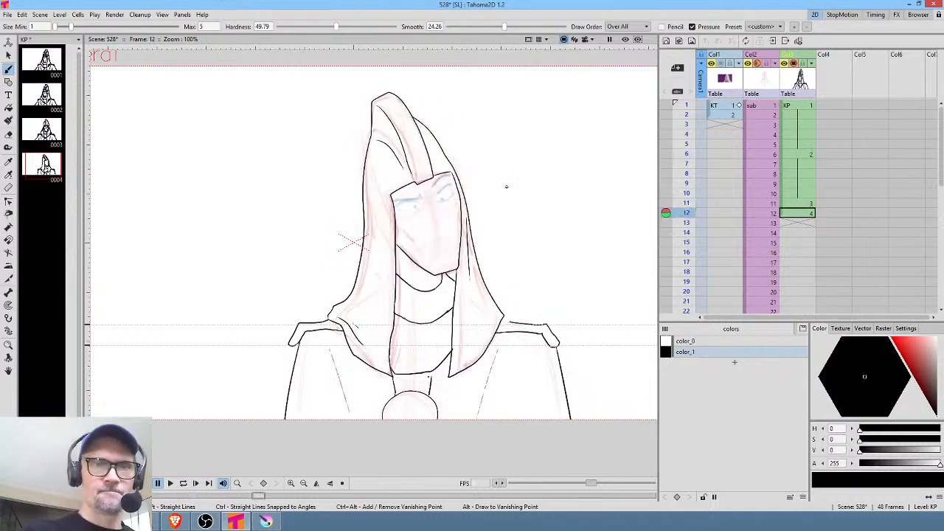
Ink short vertical fold lines on both sides of the cloak below the shoulders in frame 12.
middle_click(506, 186)
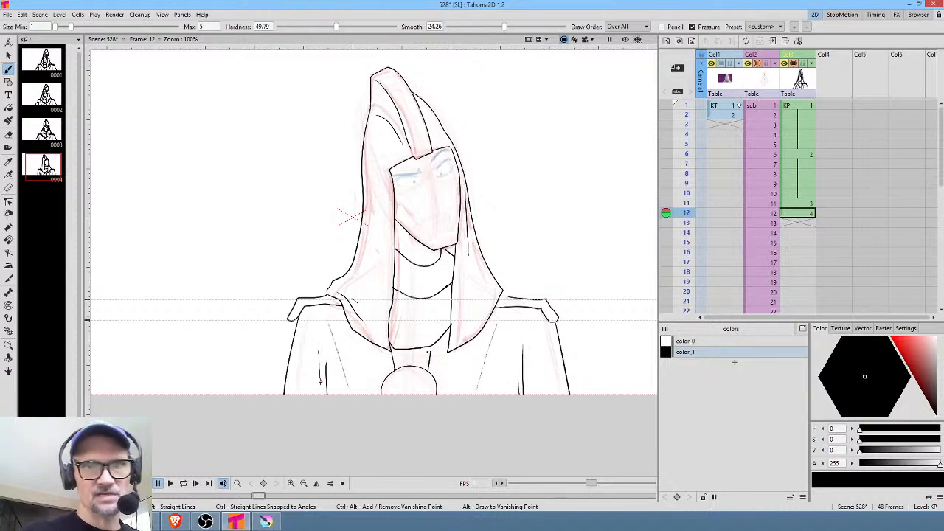
middle_click(320, 381)
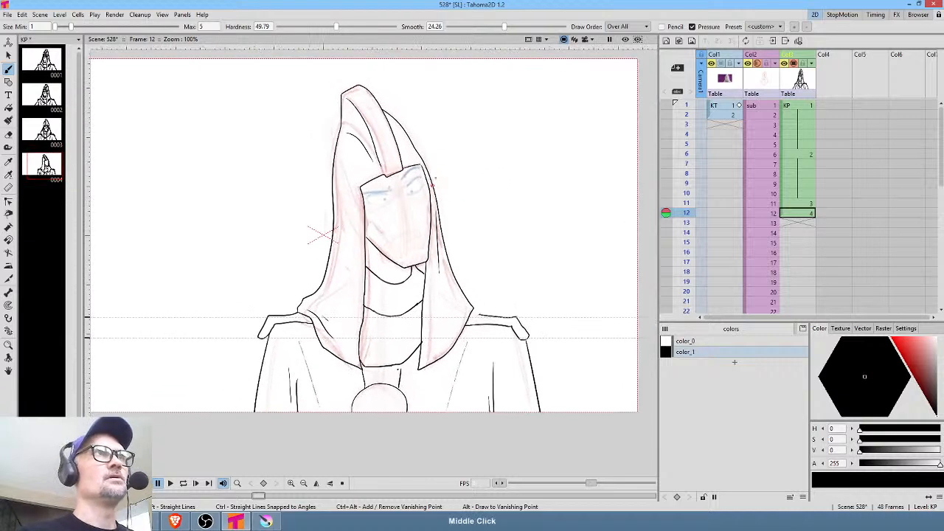
Ink both eyebrows, both eyes with their pupils, and a short frown line between the brows.
scroll(437, 183, "up", 6)
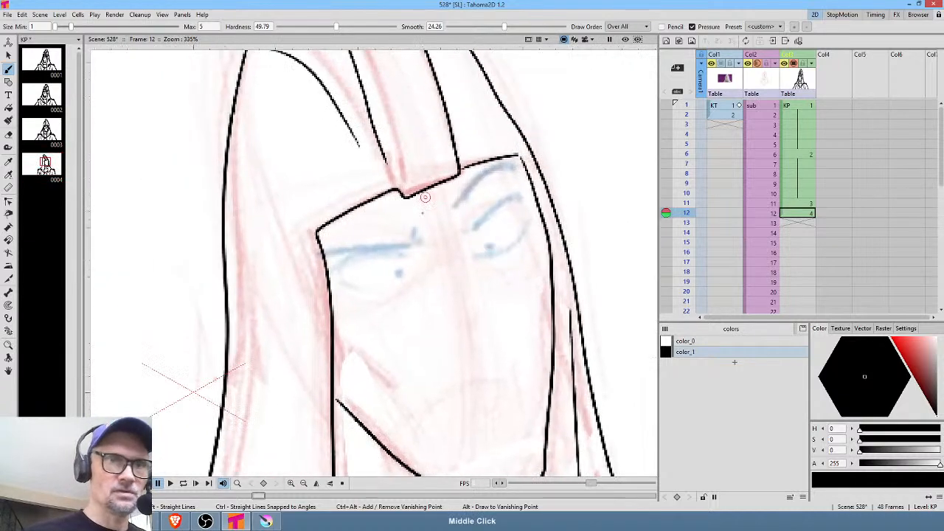
left_click_drag(416, 230, 325, 253)
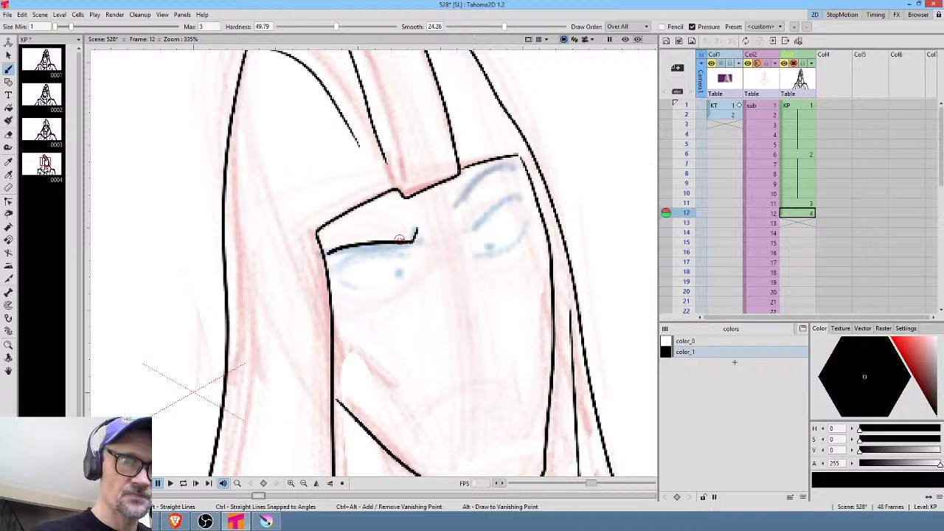
mouse_move(411, 250)
left_mouse_down()
mouse_move(354, 252)
mouse_move(340, 273)
mouse_move(413, 271)
left_mouse_up()
mouse_move(473, 230)
left_mouse_down()
mouse_move(526, 202)
mouse_move(481, 252)
left_mouse_up()
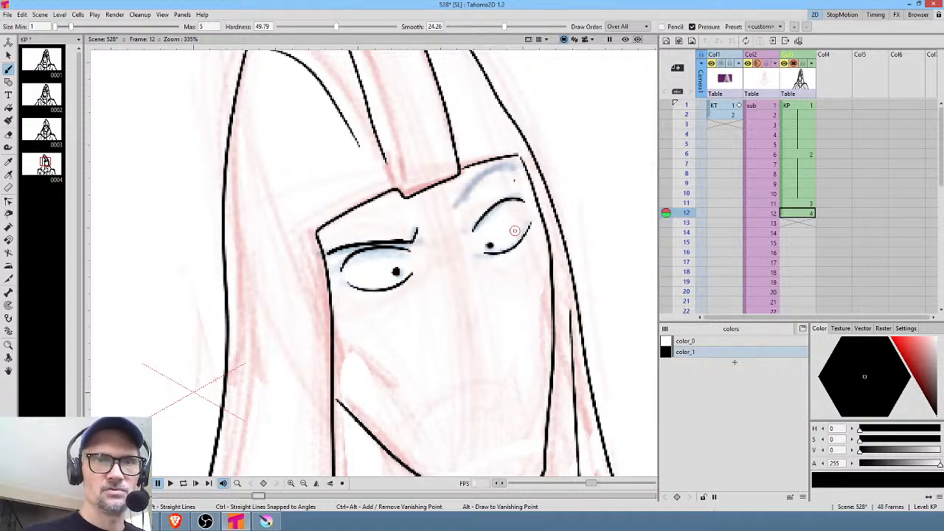
left_click_drag(459, 210, 516, 167)
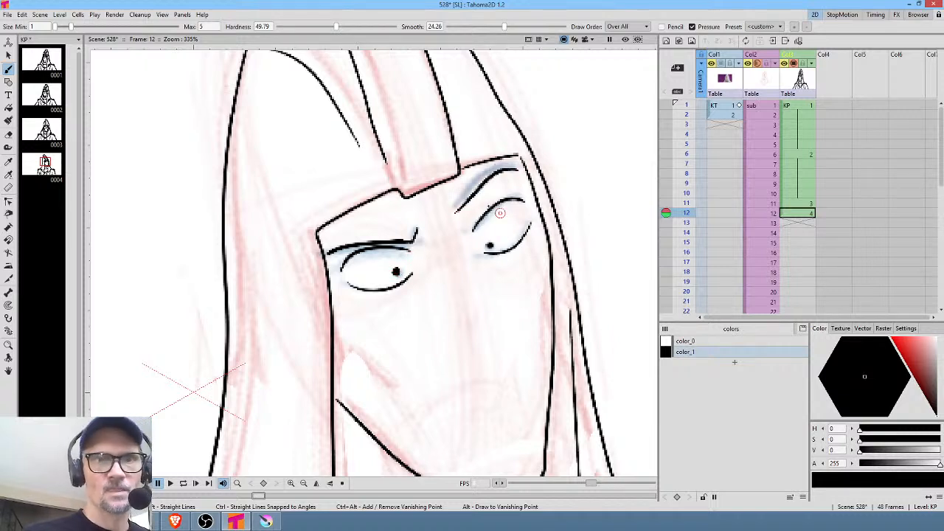
left_click_drag(440, 211, 440, 224)
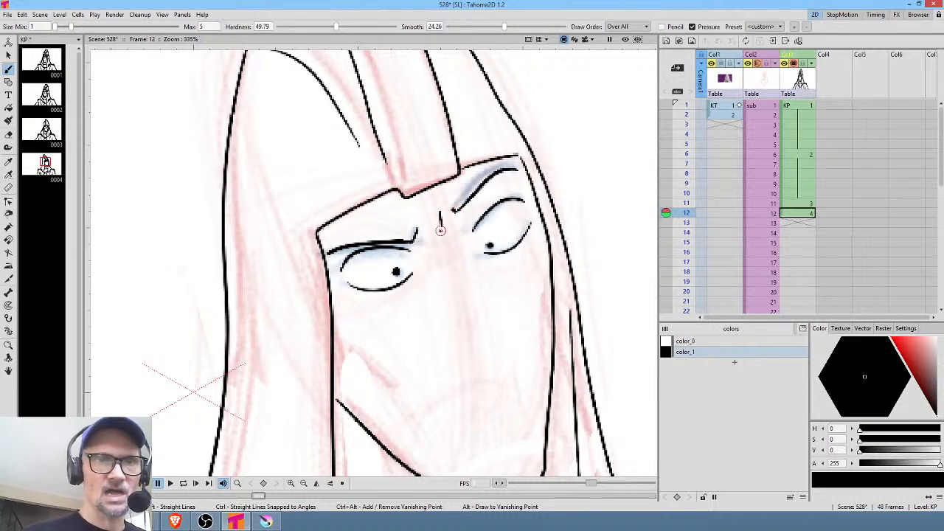
Extend the helmet rim left past the face opening in frame 12, and add helmet band lines on both sides of the crest in frame 11.
middle_click(440, 230)
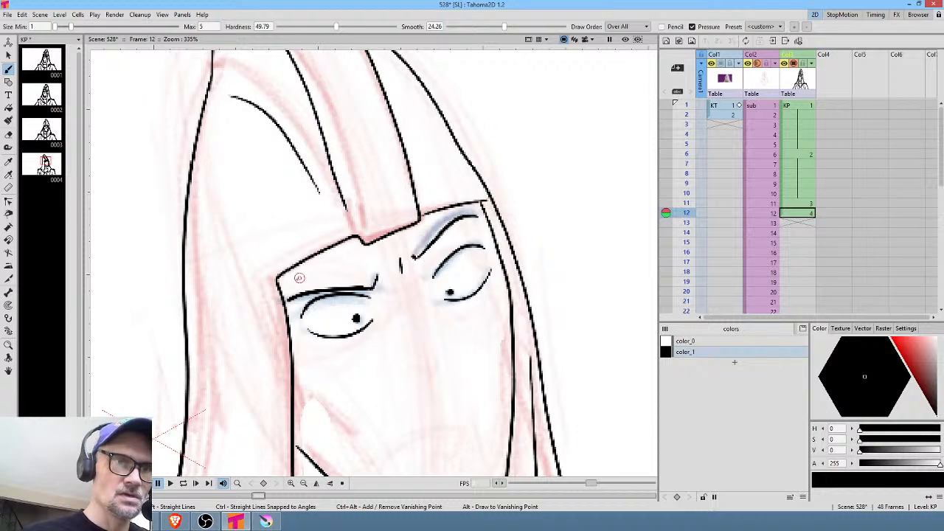
left_click_drag(276, 279, 234, 292)
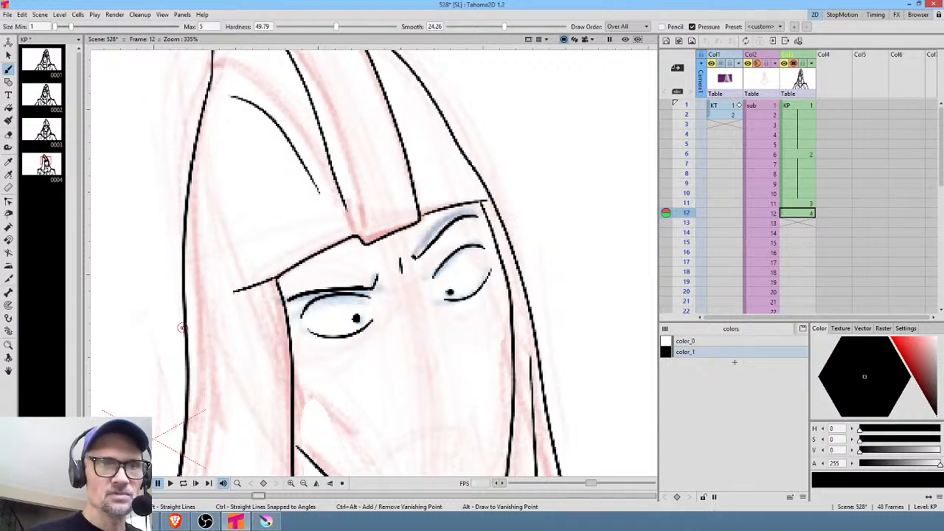
key("comma")
key("comma")
key("comma")
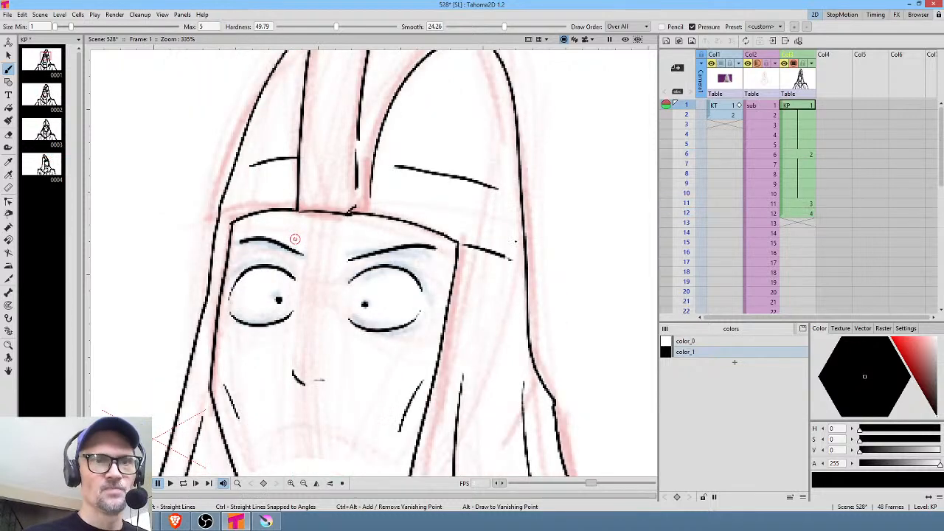
key("period")
key("period")
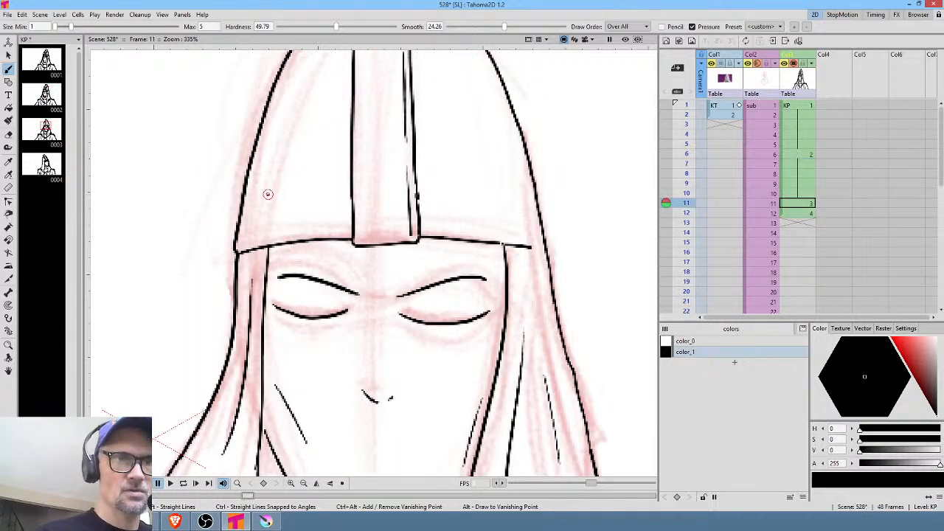
key("period")
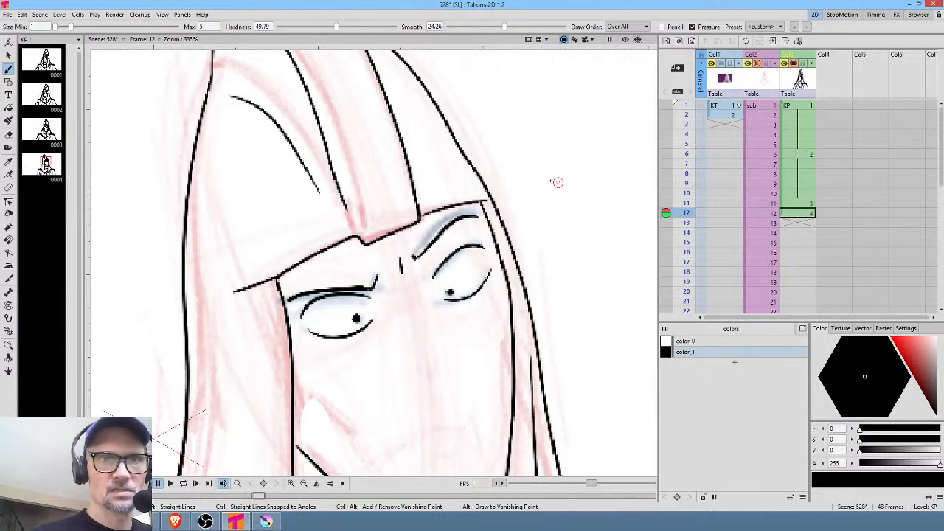
Ink the helmet band line on both sides of the crest in frame 12, and join the left side curve to the brow notch.
left_click_drag(322, 197, 222, 239)
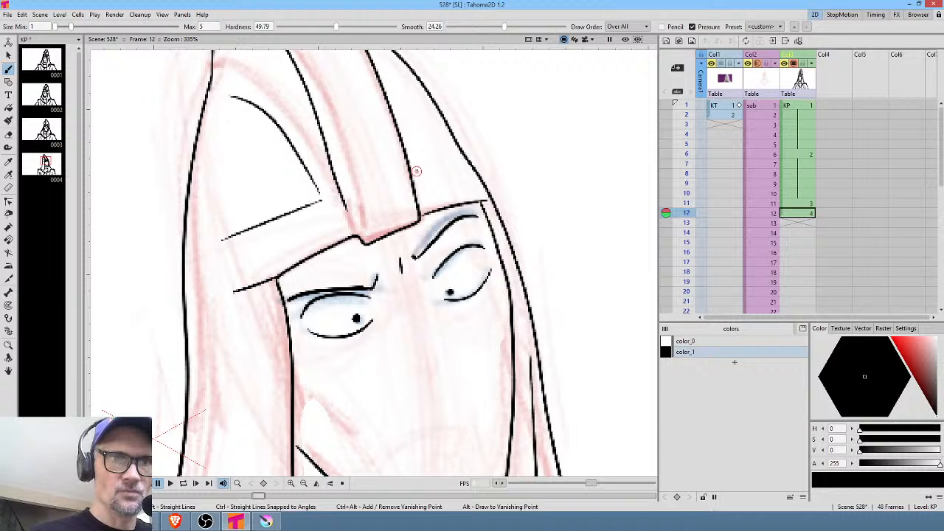
left_click_drag(417, 169, 449, 161)
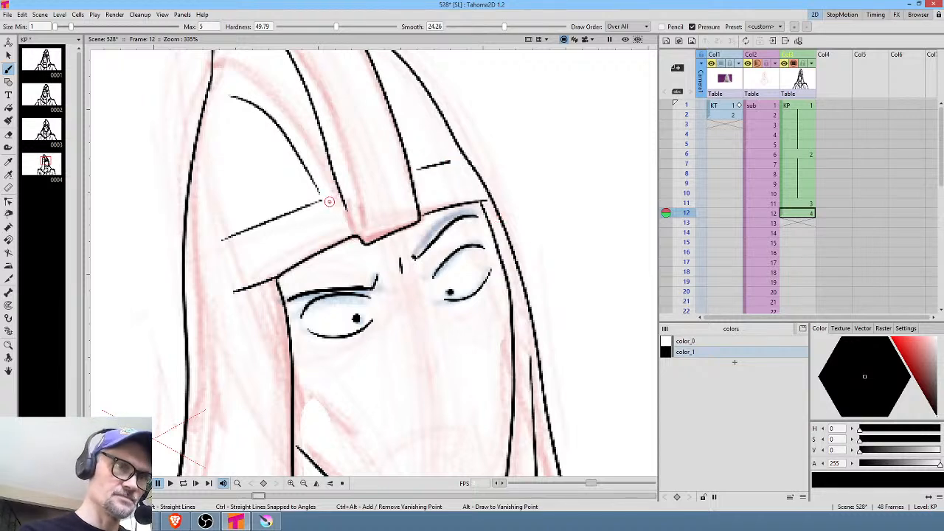
left_click_drag(329, 201, 354, 233)
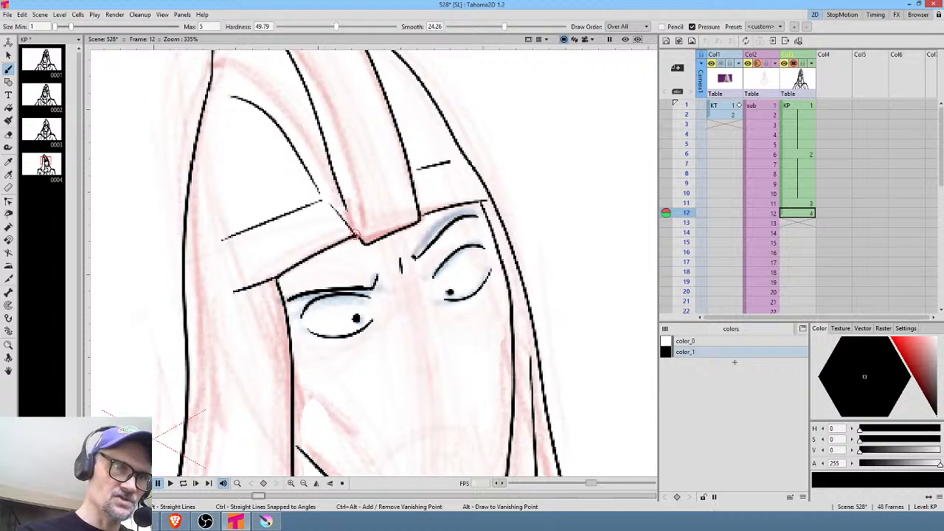
Erase the lower part of the crest's left edge and redraw it curving down to the brow notch.
middle_click(361, 196)
key("a")
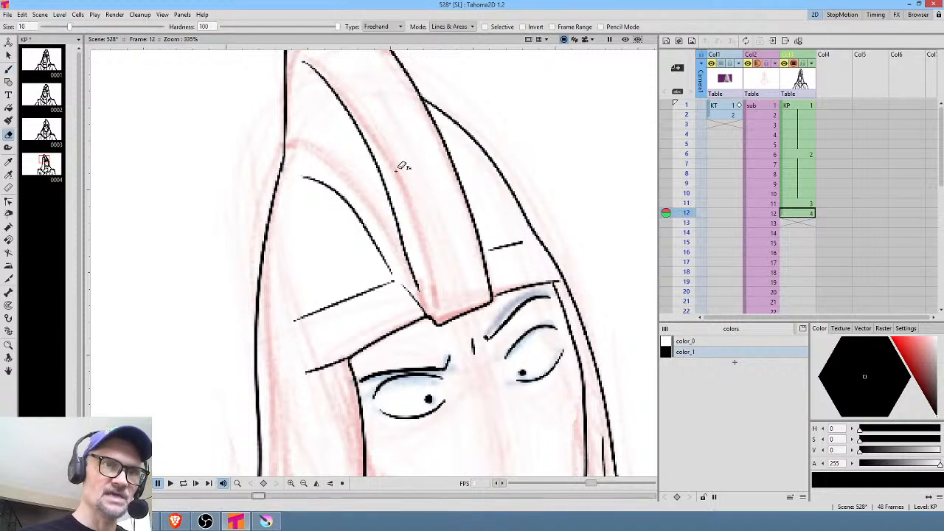
mouse_move(389, 185)
left_mouse_down()
mouse_move(422, 280)
mouse_move(430, 234)
left_mouse_up()
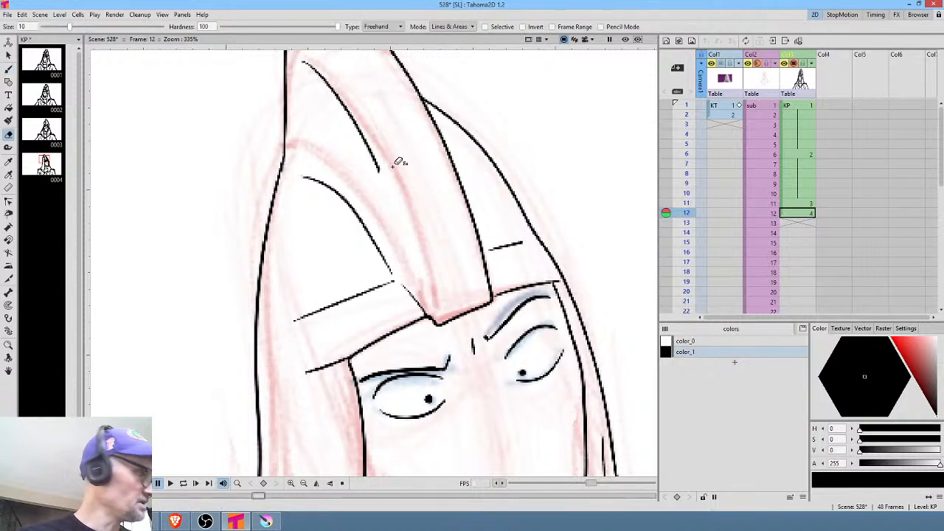
key("b")
left_click_drag(389, 189, 437, 312)
Ink the nose and a cheek line on each side of the face in frame 12, using frame 11 as reference.
left_click_drag(602, 392, 531, 204)
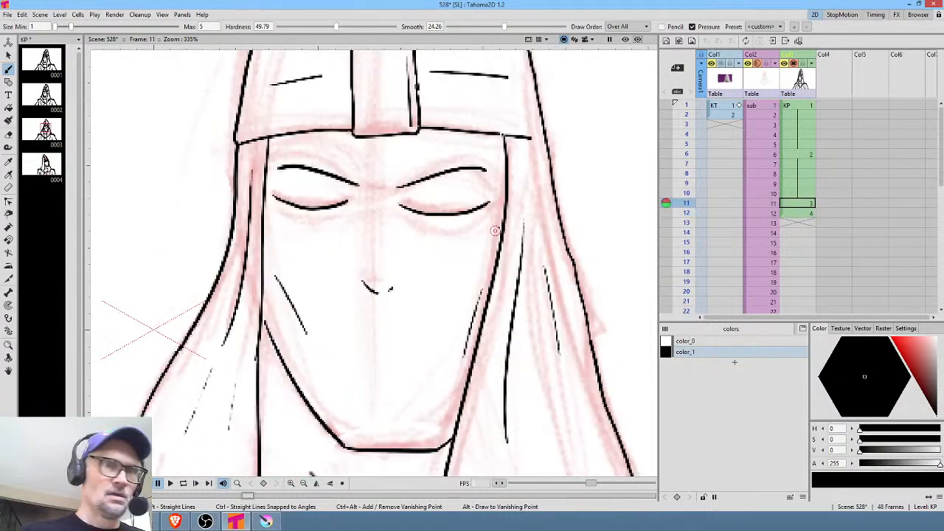
key(".")
key(".")
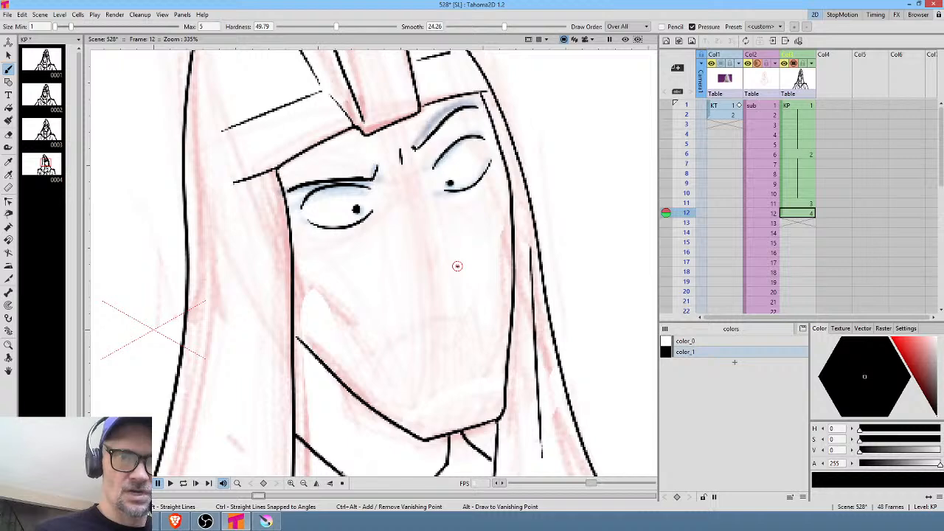
key(".")
mouse_move(459, 261)
left_mouse_down()
mouse_move(453, 280)
mouse_move(427, 291)
left_mouse_up()
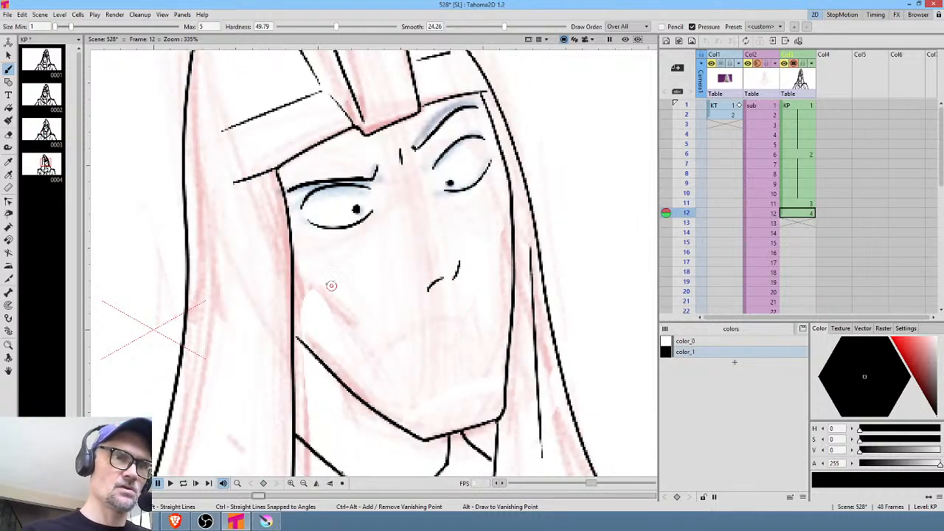
left_click_drag(319, 292, 358, 330)
left_click_drag(504, 235, 503, 303)
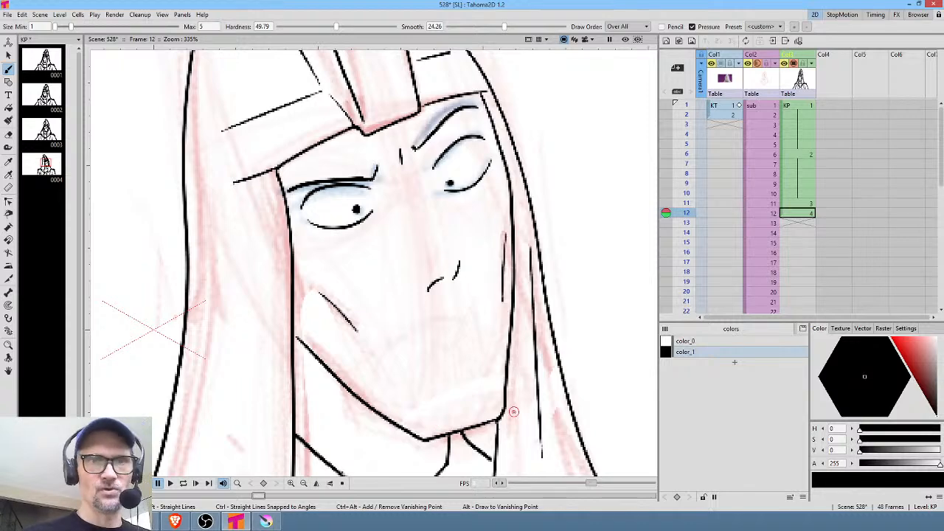
Extend drawing 4 in the KP column so that it holds from frame 12 through frame 17.
scroll(801, 242, "down", 5)
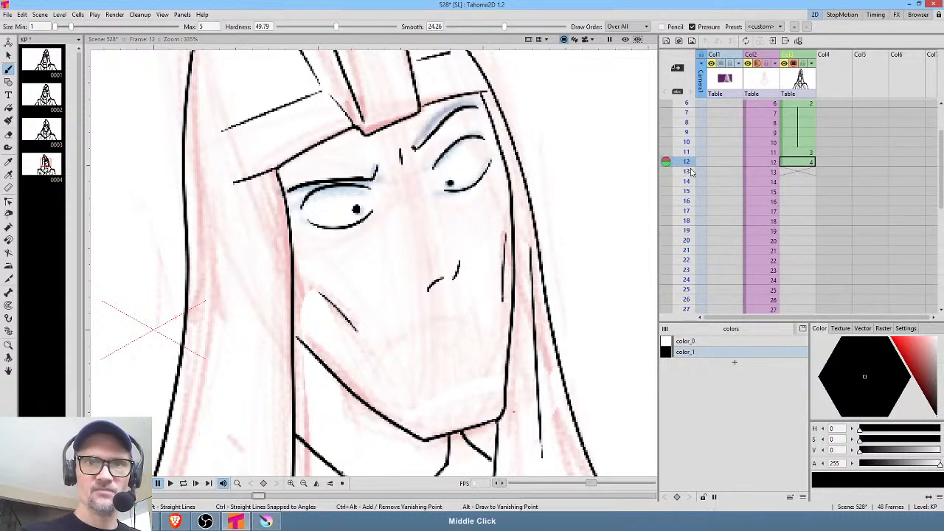
mouse_move(687, 168)
left_mouse_down()
mouse_move(686, 250)
mouse_move(689, 221)
left_mouse_up()
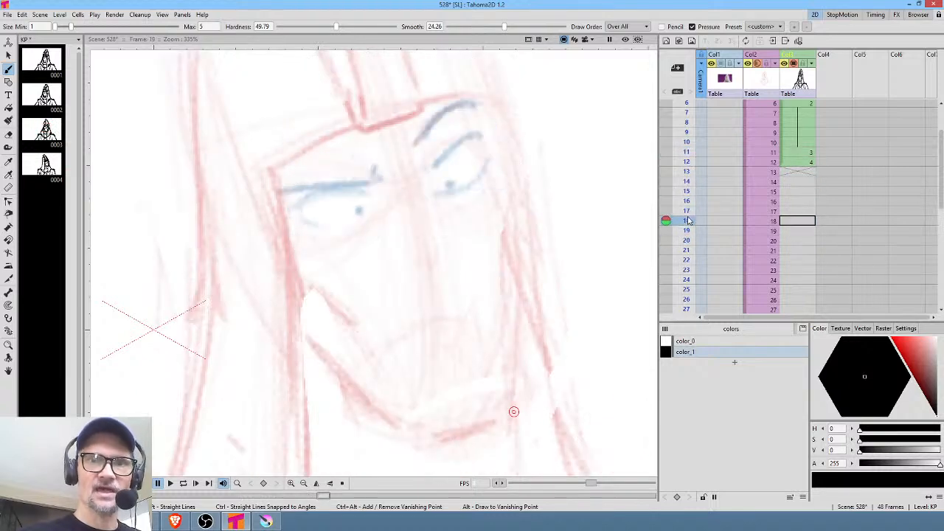
left_click(810, 163)
left_click_drag(808, 175, 802, 221)
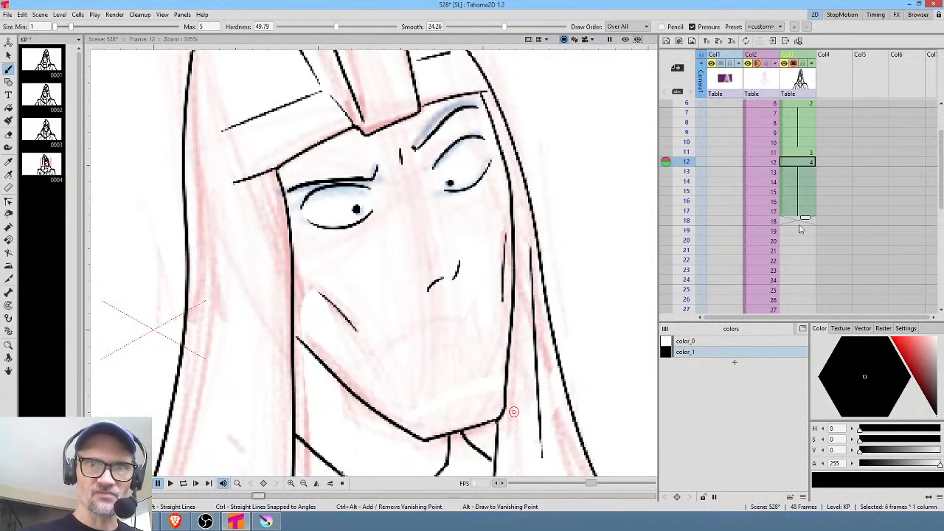
Extend drawing 4 in the KP column so that it holds through frame 18.
left_click(801, 222)
left_click(802, 232)
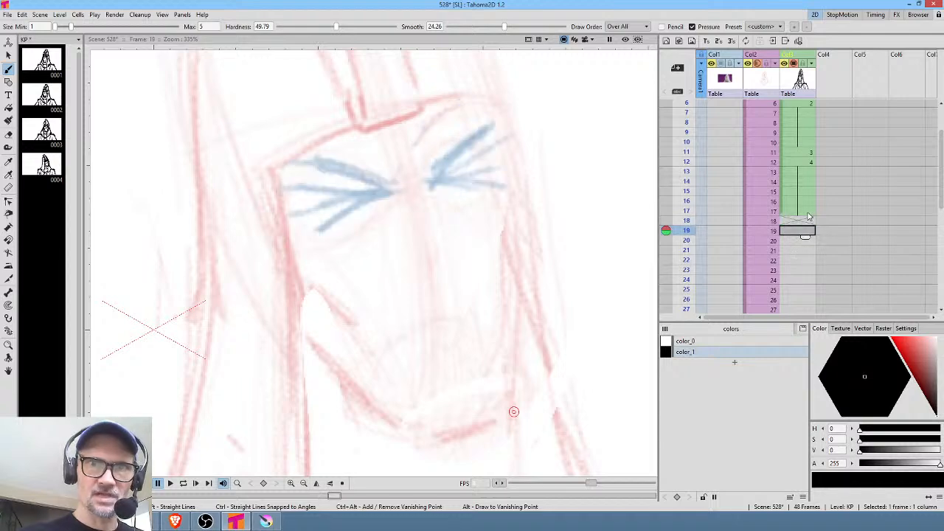
left_click(805, 211)
left_click(796, 231)
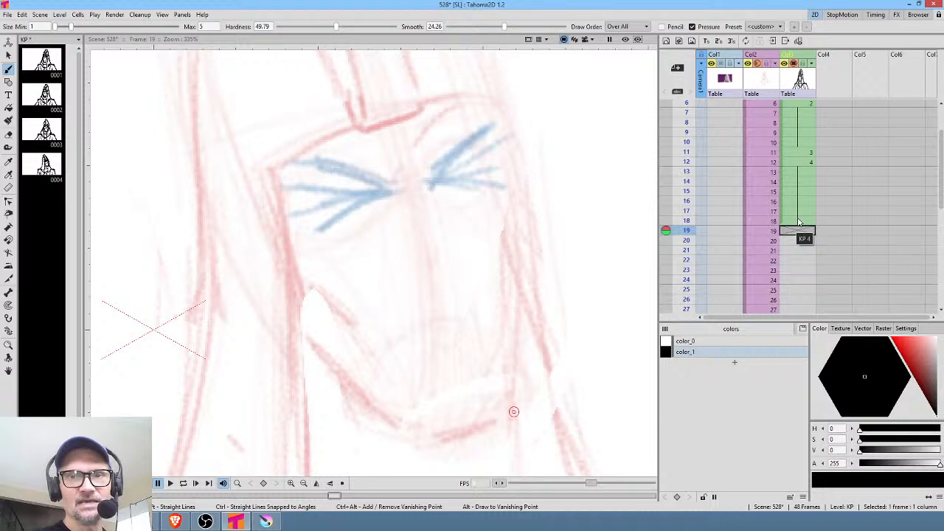
left_click(796, 221)
key("alt+0")
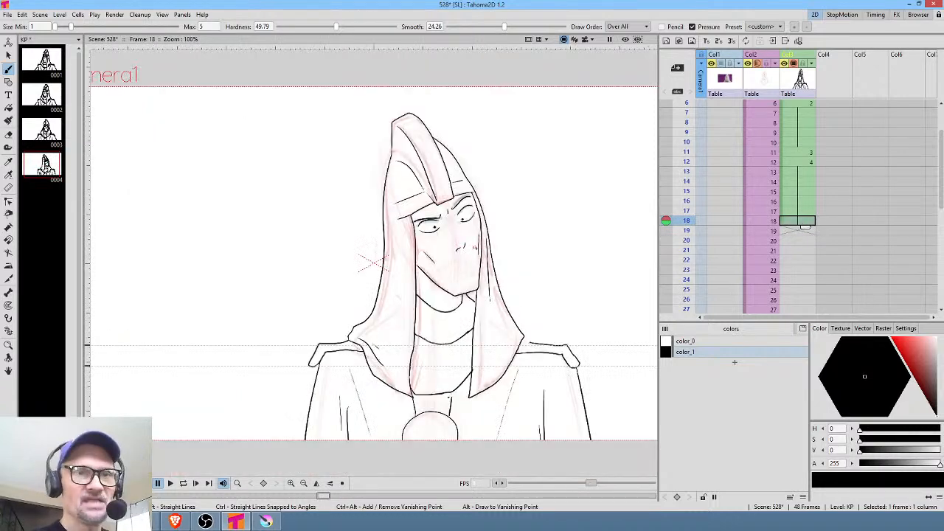
scroll(485, 293, "up", 4)
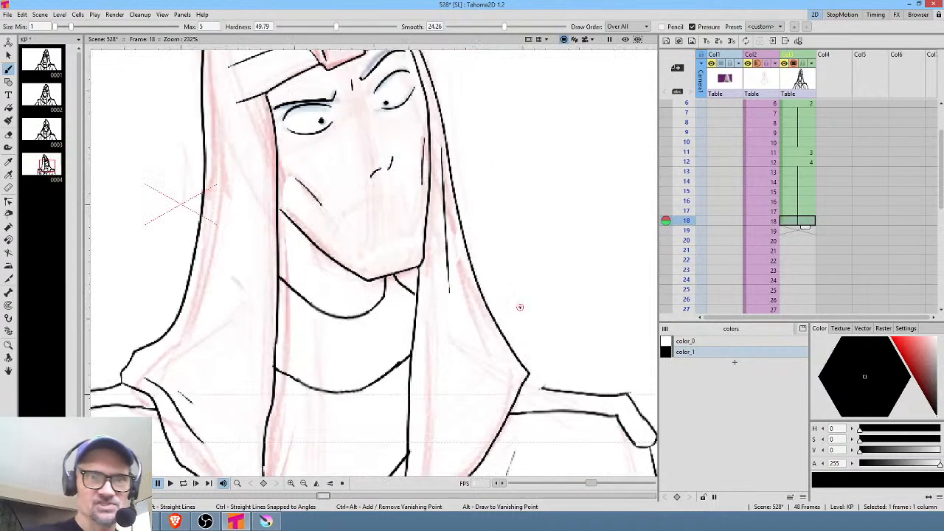
key("alt+d")
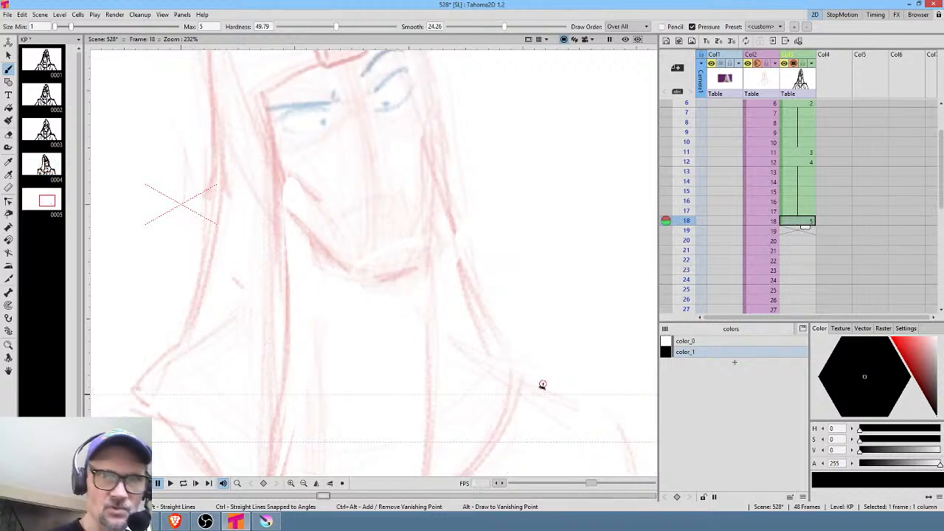
key("ctrl+z")
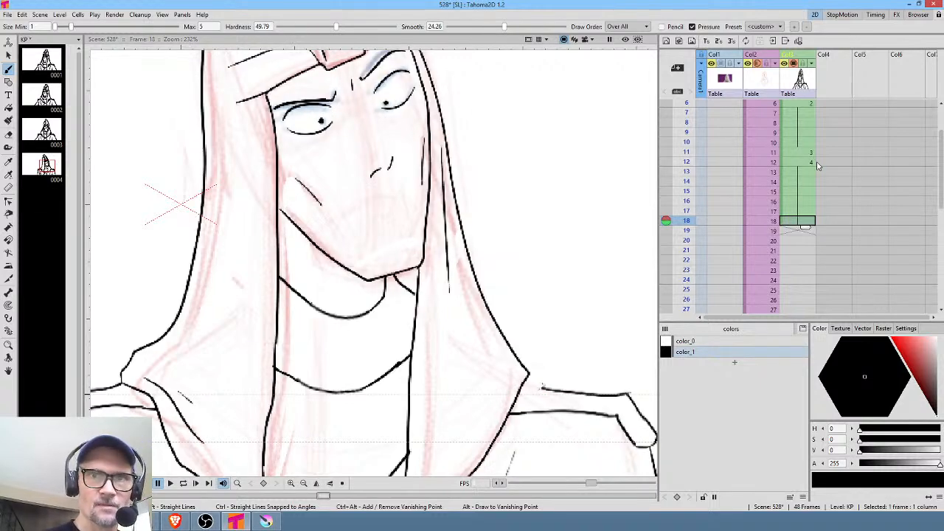
In frame 12, ink the gap between the right shoulder line and the hood's outer corner.
key("comma")
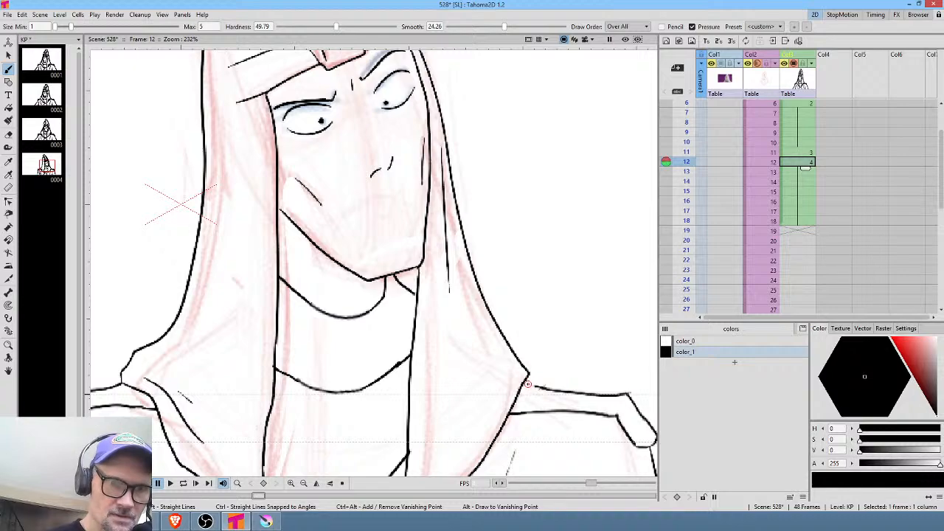
mouse_move(525, 381)
left_mouse_down()
mouse_move(594, 228)
mouse_move(559, 320)
mouse_move(566, 314)
left_mouse_up()
scroll(556, 253, "down", 3)
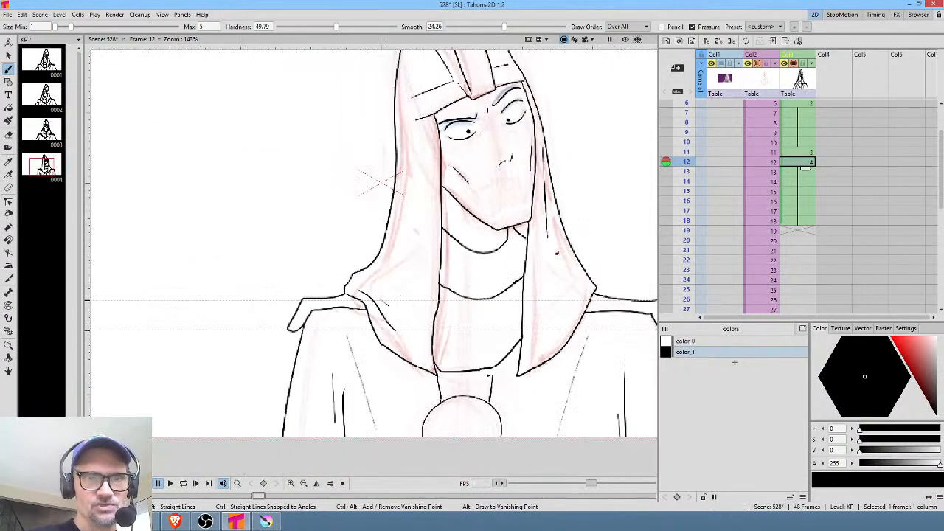
Trim the collar line at the right hood edge in frame 12 and ink the strap's right side from the collar to the pendant.
scroll(511, 291, "up", 5)
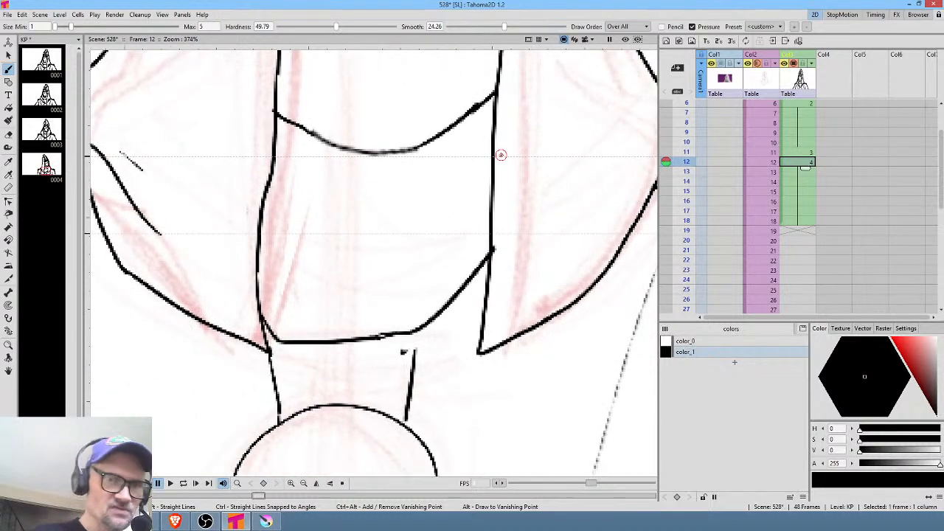
mouse_move(418, 330)
left_mouse_down()
mouse_move(412, 356)
mouse_move(398, 296)
mouse_move(411, 331)
left_mouse_up()
key("a")
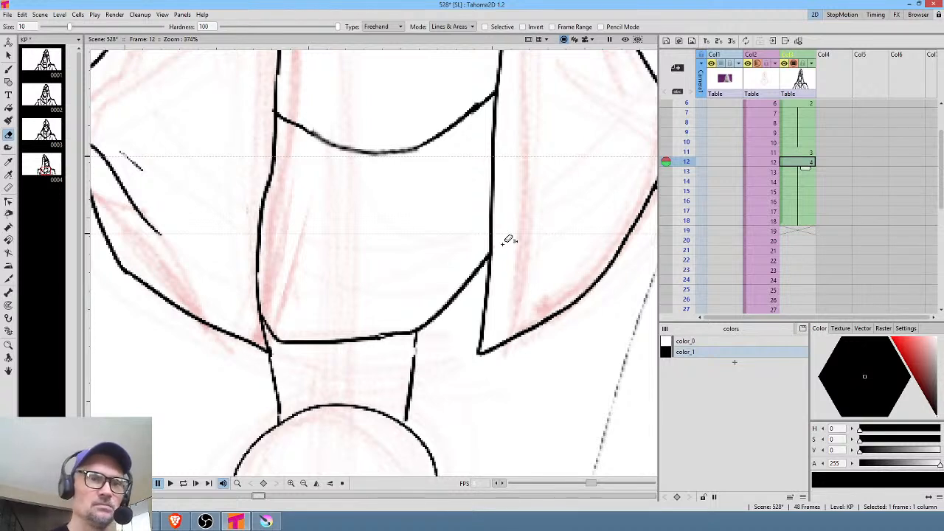
key("a")
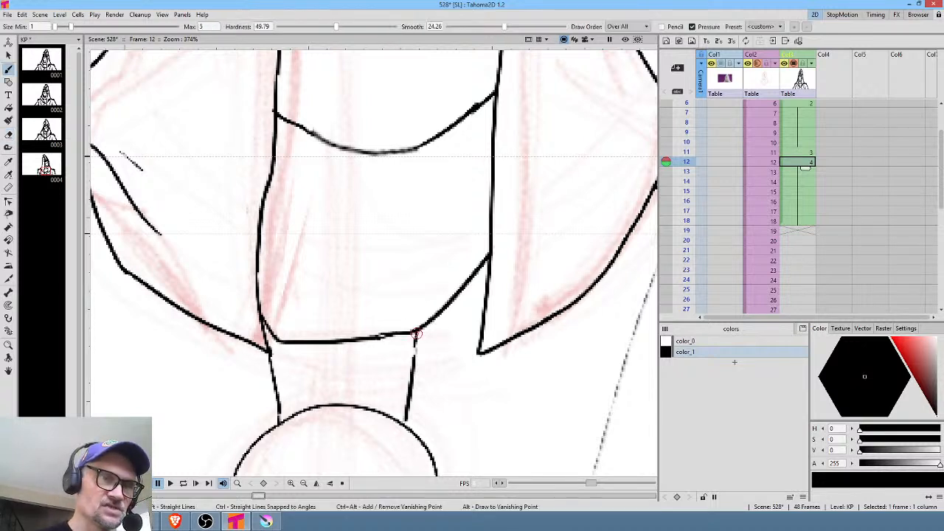
left_click_drag(417, 334, 405, 421)
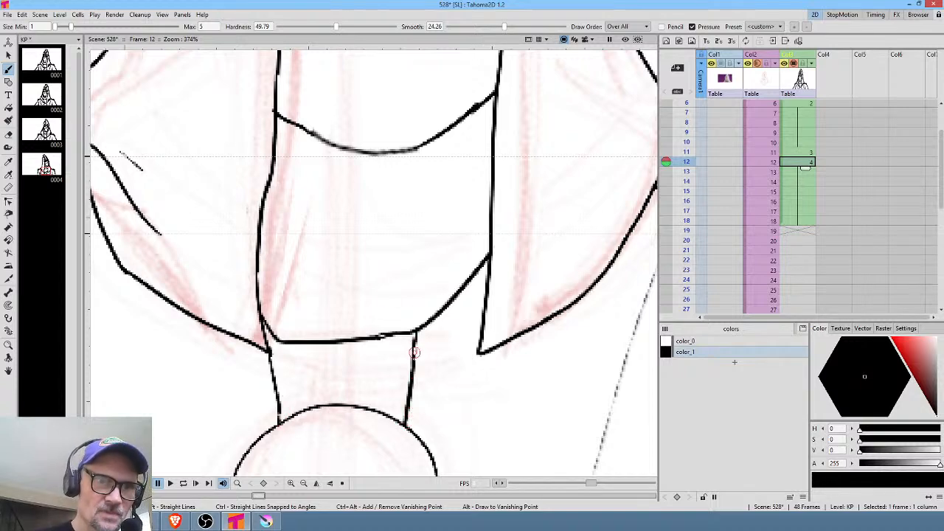
middle_click(388, 270)
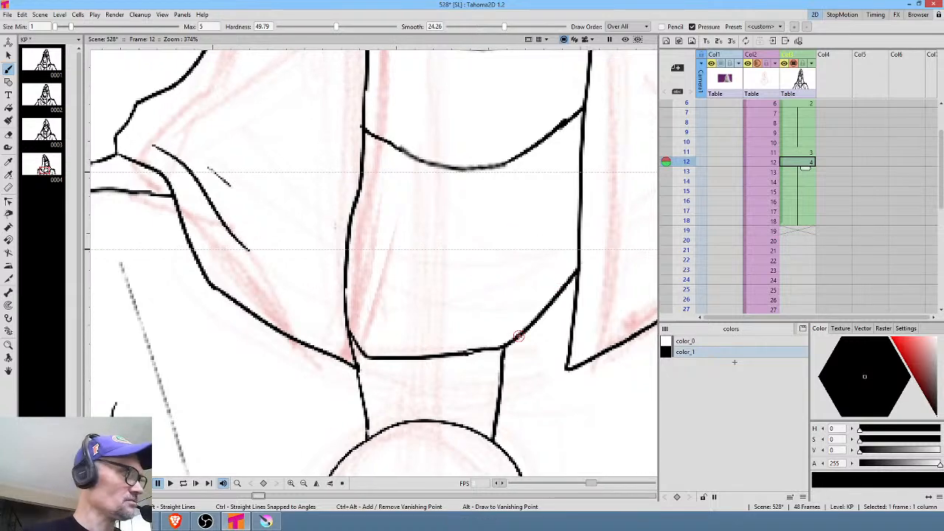
In frame 1, erase the lower tip of the right hood flap and redraw it as a clean corner joined to the collar line.
key("comma")
key("comma")
key("comma")
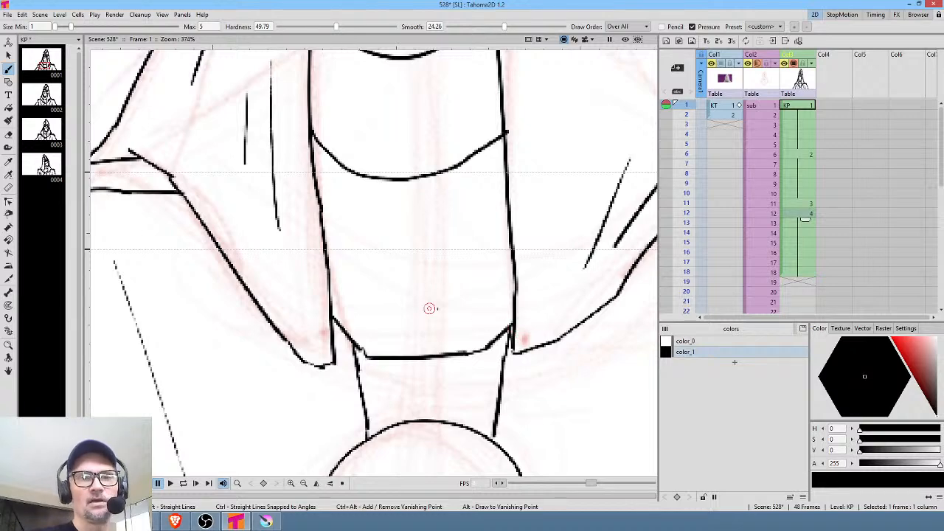
scroll(516, 270, "down", 2)
scroll(515, 280, "up", 4)
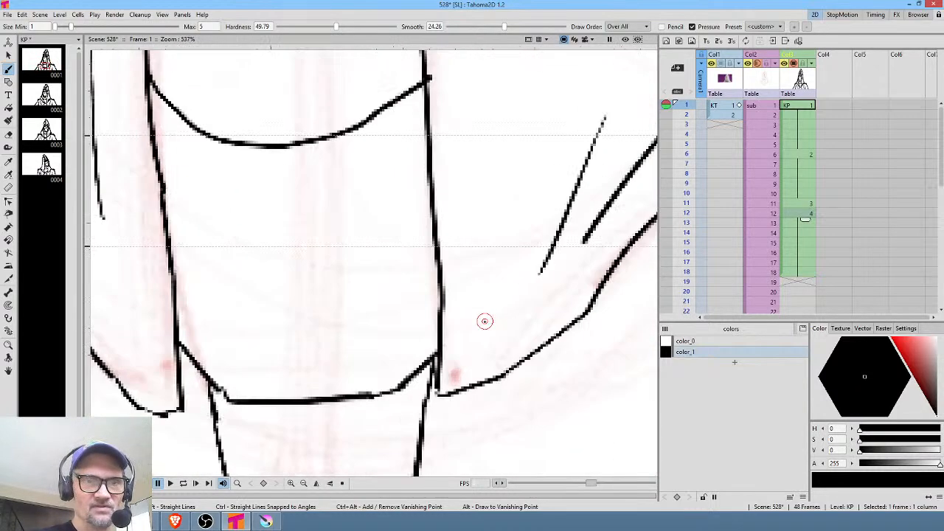
scroll(475, 329, "up", 3)
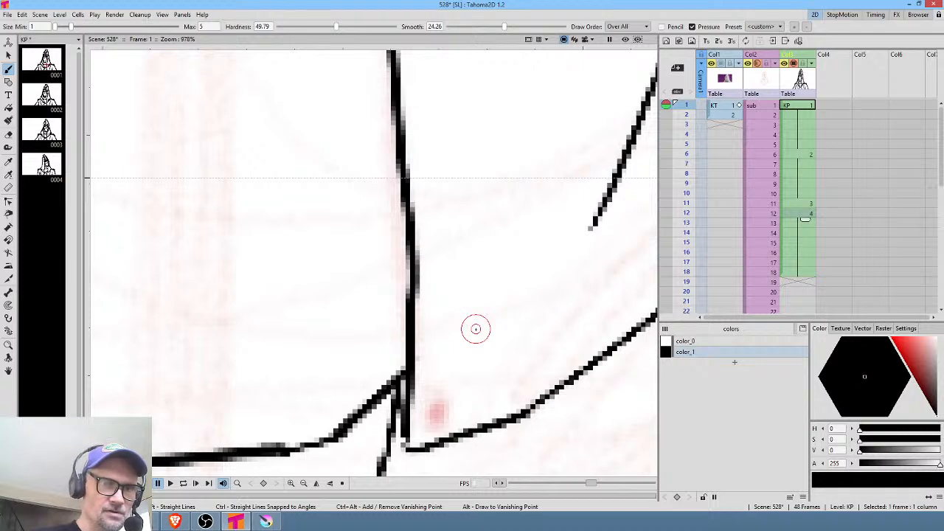
left_click_drag(484, 355, 519, 255)
key("a")
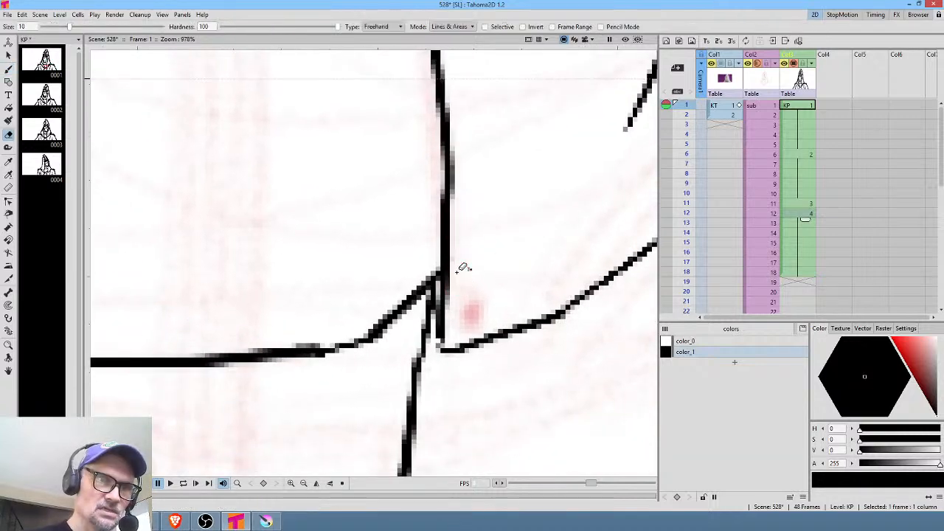
left_click_drag(445, 268, 468, 312)
key("b")
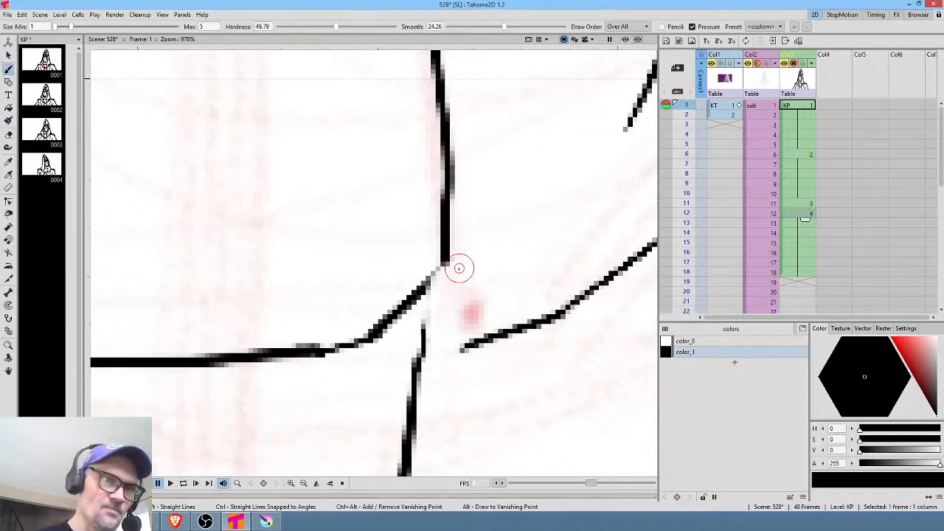
mouse_move(447, 276)
left_mouse_down()
mouse_move(461, 356)
mouse_move(452, 352)
mouse_move(474, 343)
left_mouse_up()
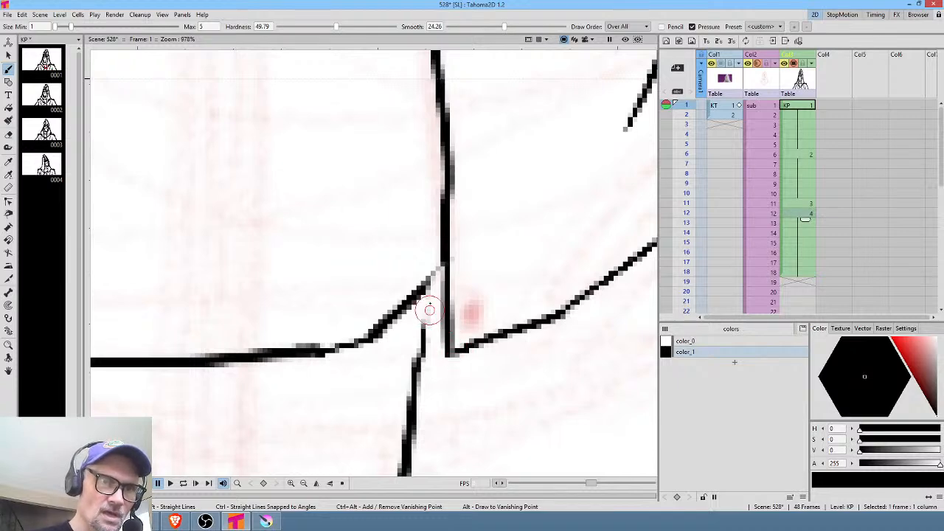
left_click_drag(429, 309, 453, 249)
Ink four short curved lines stacked down the chest below the neck curve in frame 1.
key("alt+0")
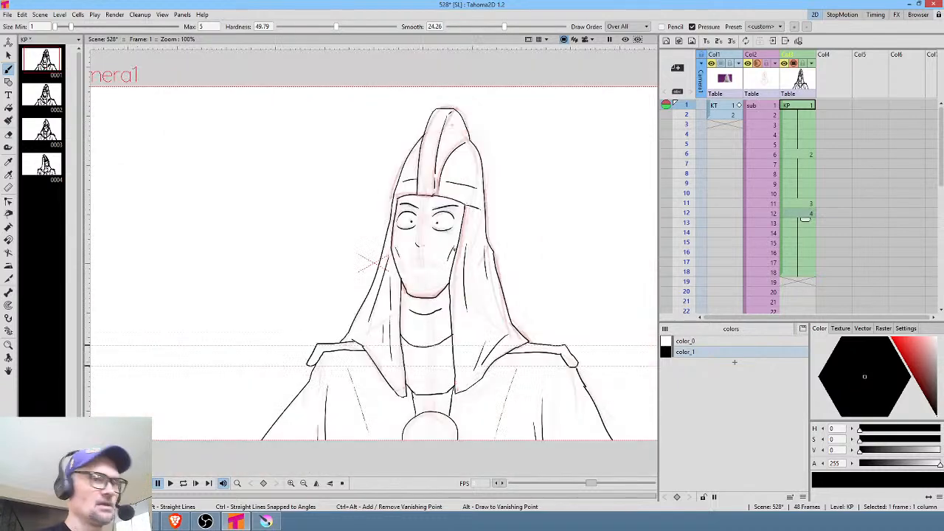
scroll(498, 287, "up", 4)
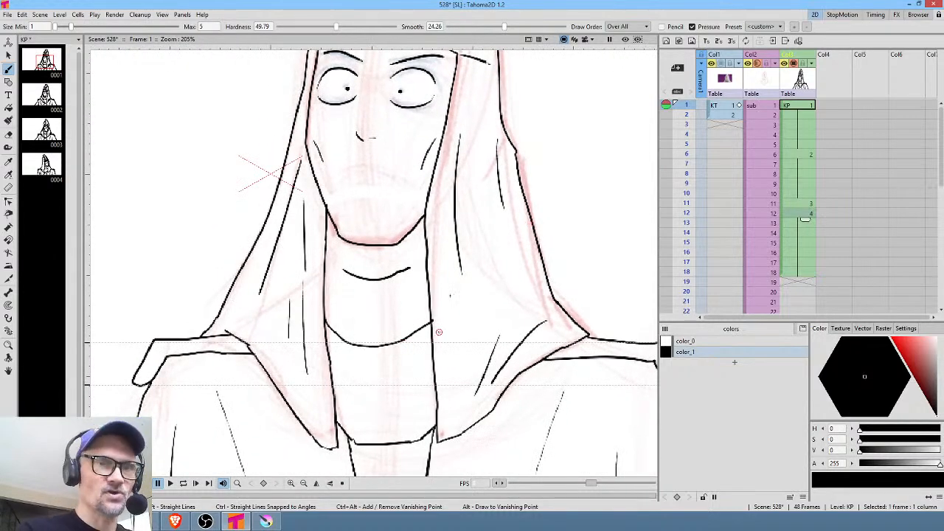
left_click_drag(350, 368, 402, 366)
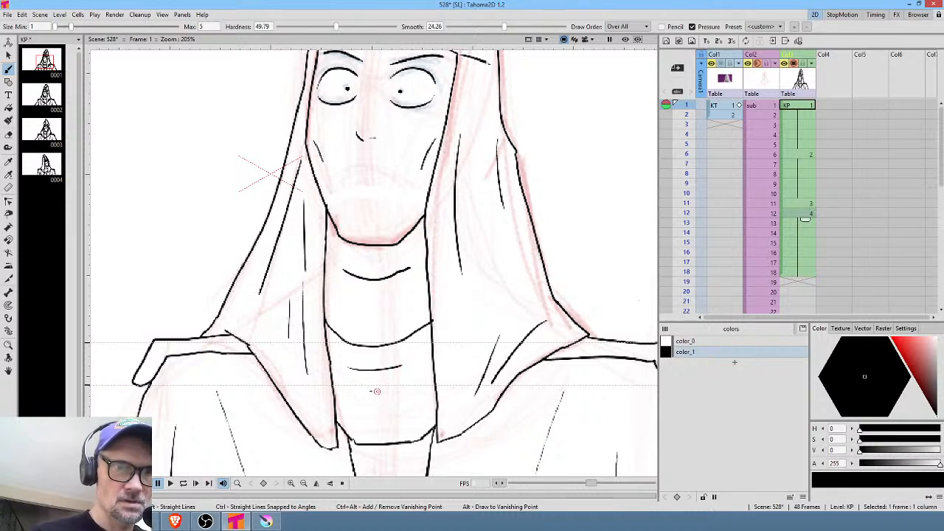
left_click_drag(355, 387, 406, 382)
mouse_move(362, 409)
left_mouse_down()
mouse_move(403, 401)
mouse_move(401, 416)
left_mouse_up()
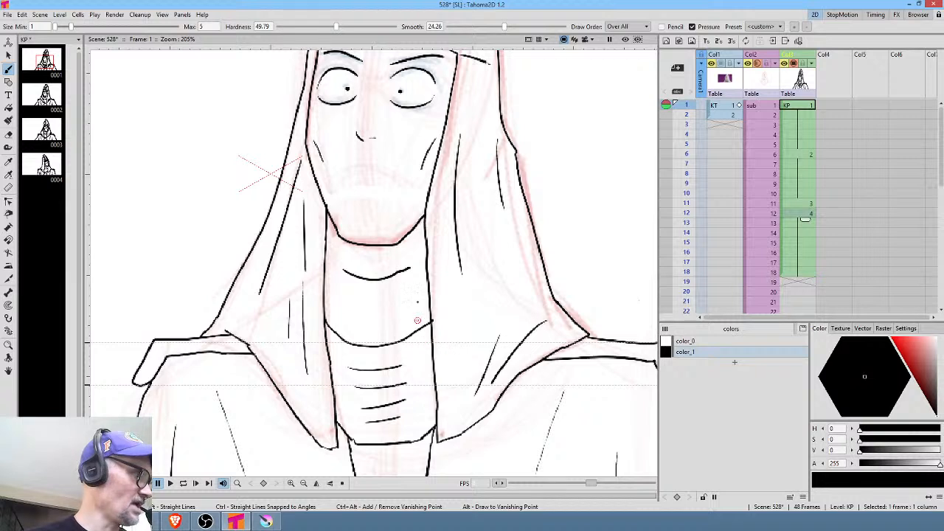
Lasso the four short chest lines in frame 1 and copy them into the same place in frame 6.
key("s")
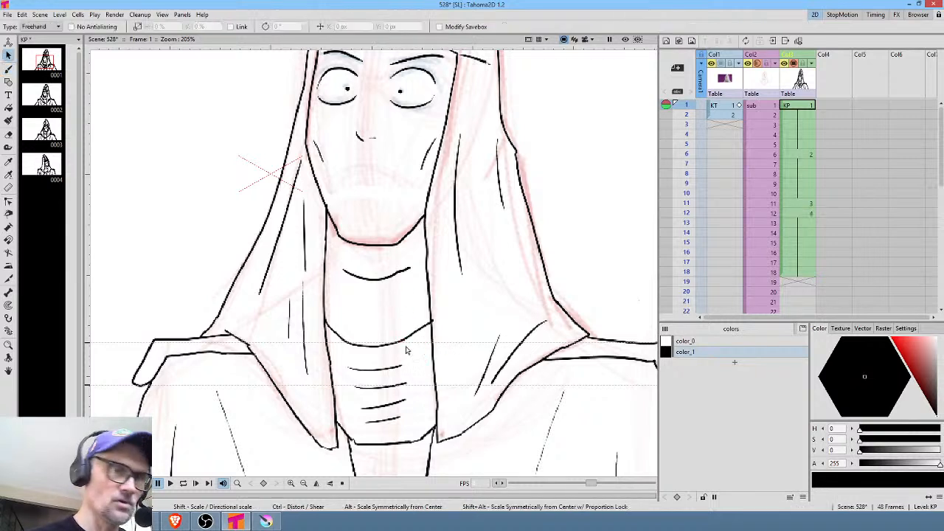
mouse_move(404, 357)
left_mouse_down()
mouse_move(349, 361)
mouse_move(350, 419)
mouse_move(373, 435)
mouse_move(397, 431)
mouse_move(406, 357)
left_mouse_up()
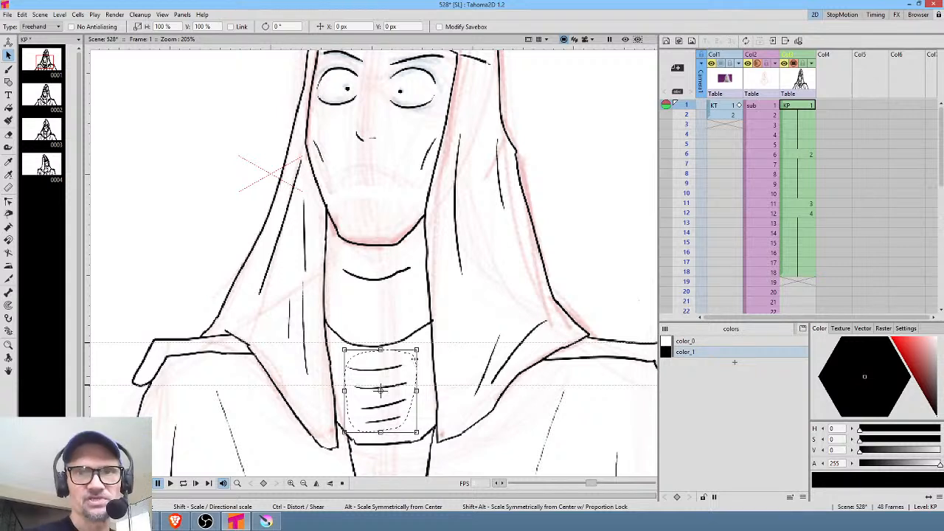
left_click(793, 156)
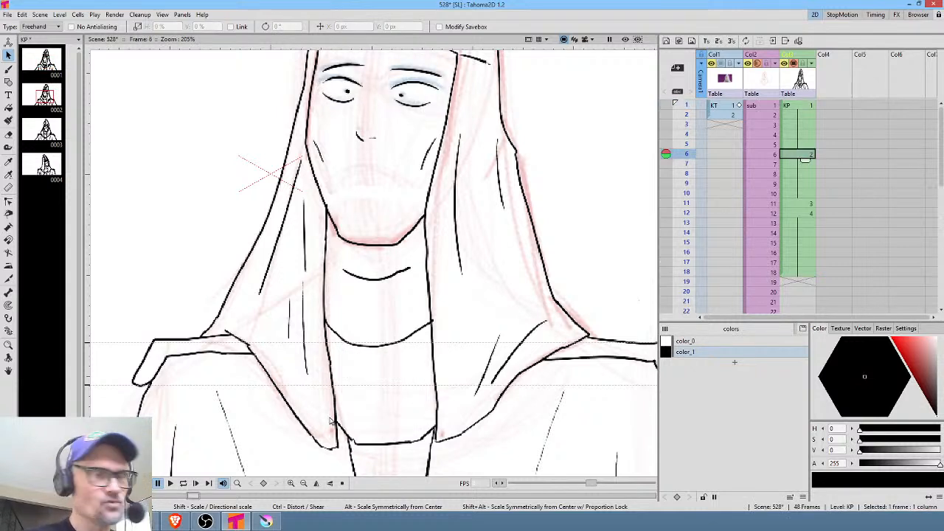
key("ctrl+v")
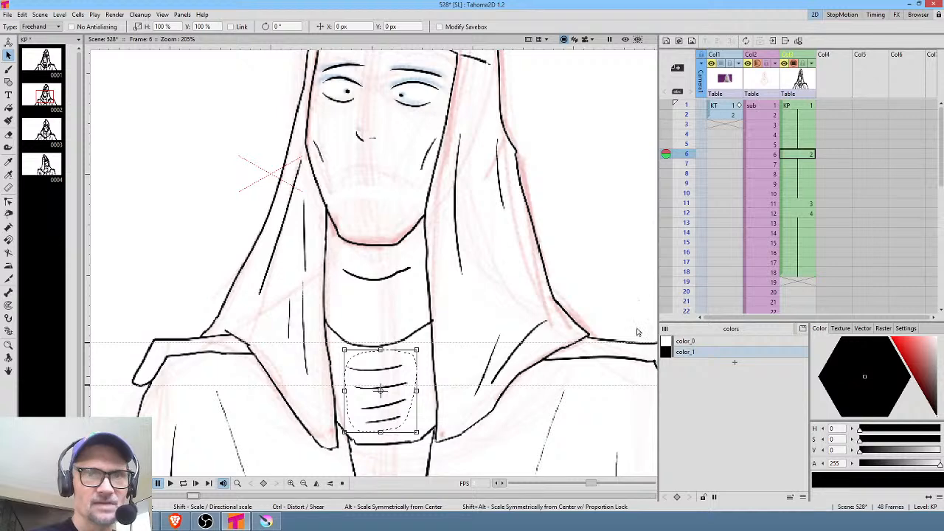
Paste the chest lines into frame 11, rotate them about -5.37° and shift them about 13.14 px horizontally and 1.1 px vertically.
left_click(807, 205)
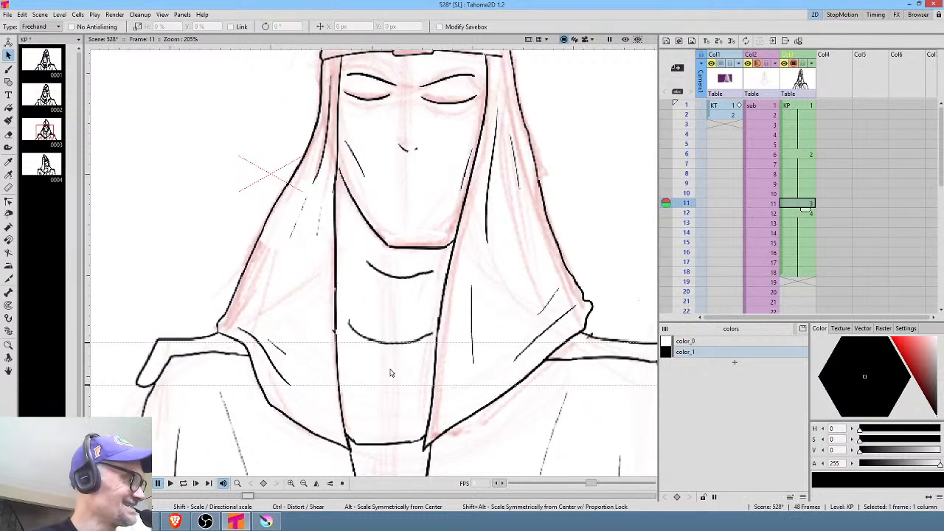
key("ctrl+v")
left_click_drag(423, 347, 409, 376)
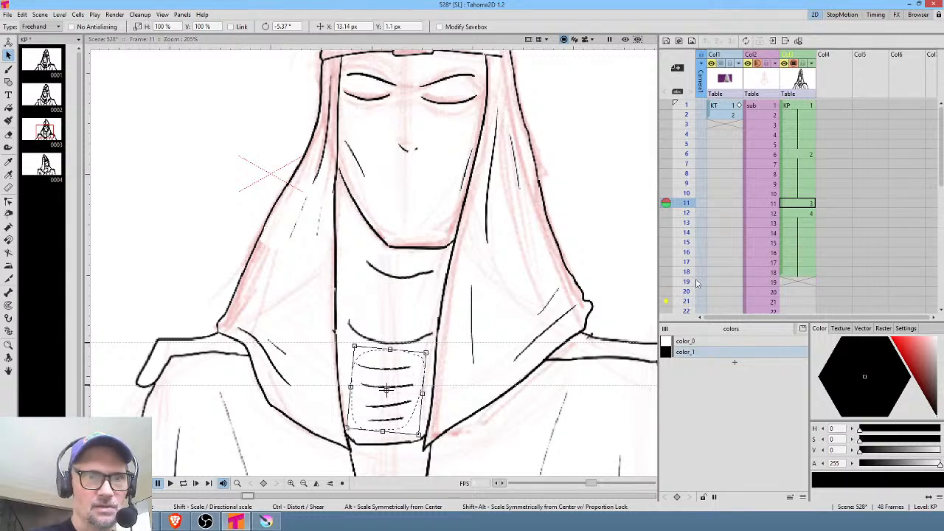
Paste the chest lines into frame 12, shift them about 35.05 px by 5.48 px, rotate them about -4.76°, and compare with the earlier frames.
left_click(802, 214)
key("ctrl+v")
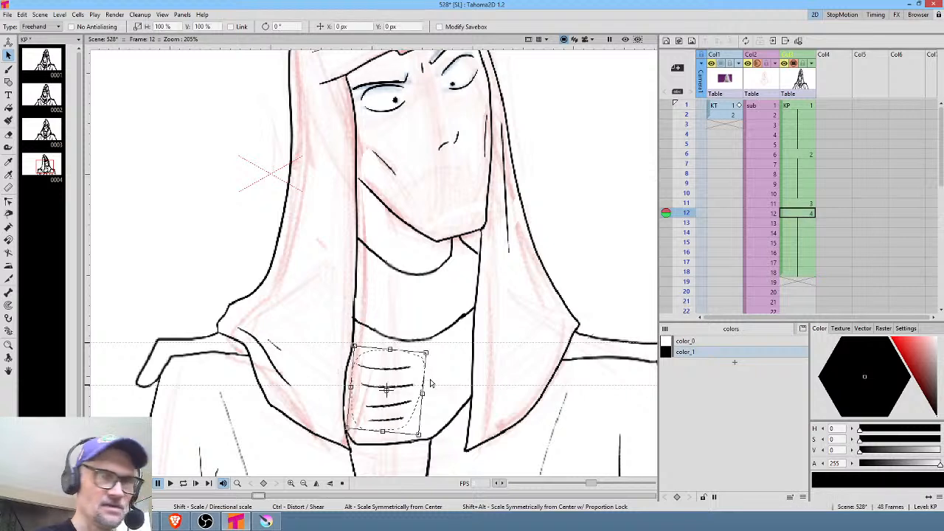
left_click_drag(386, 388, 402, 387)
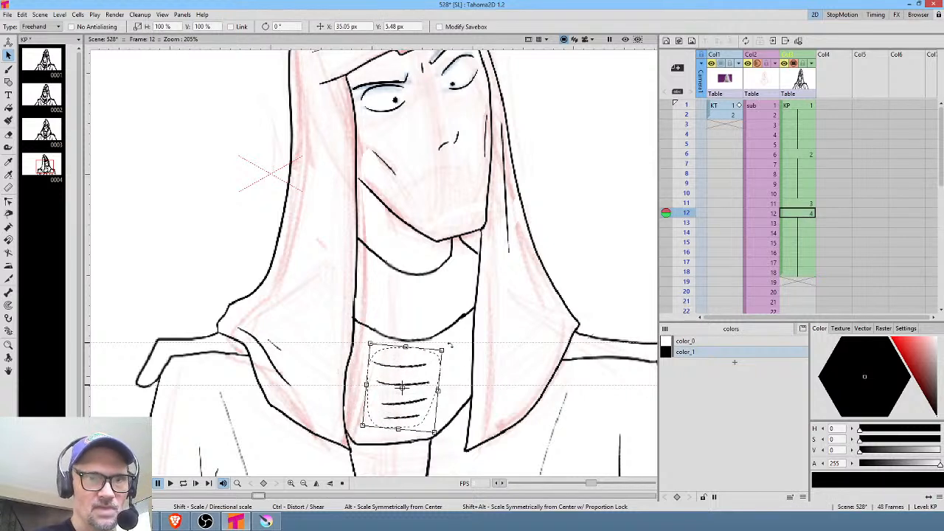
left_click_drag(450, 345, 454, 349)
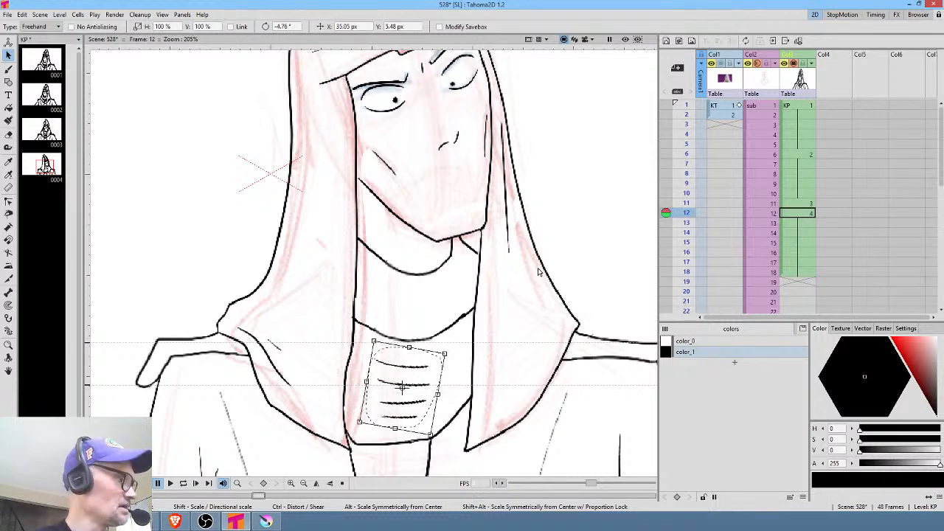
key("comma")
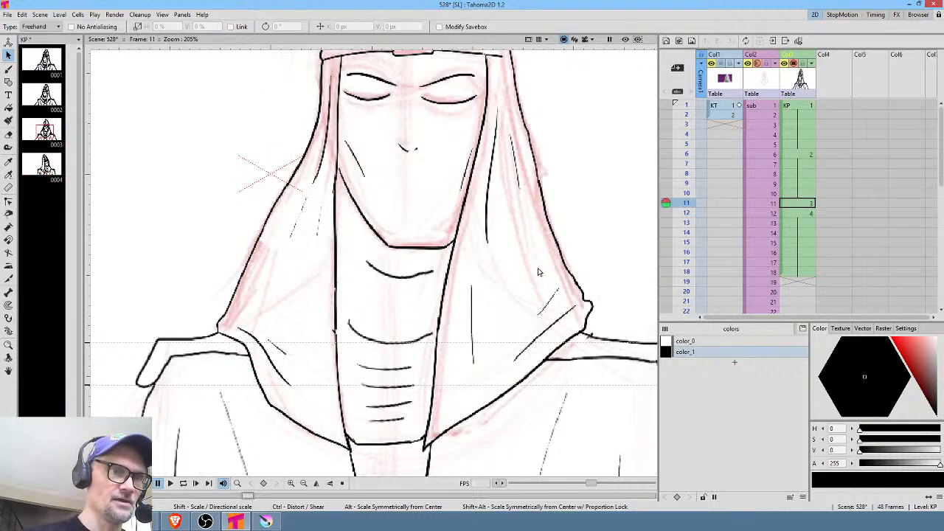
key("period")
key("comma")
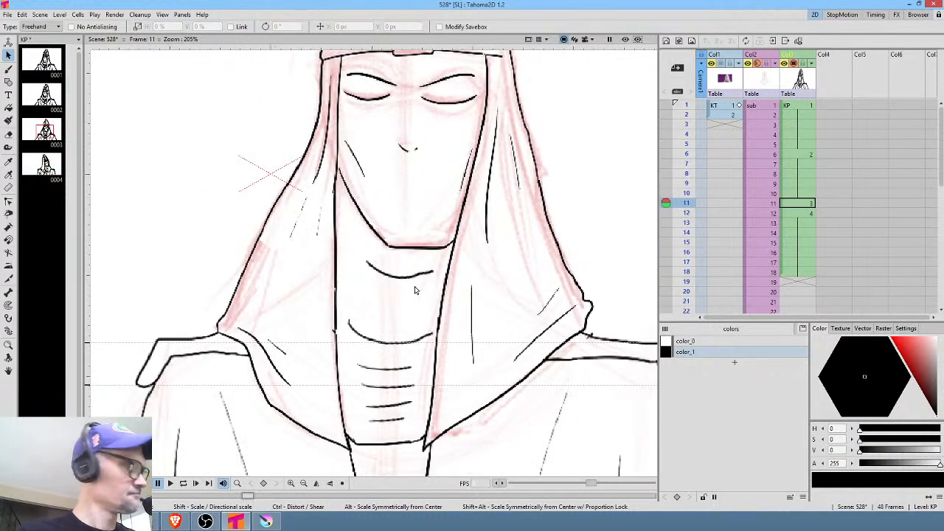
key("shift+comma")
key("shift+comma")
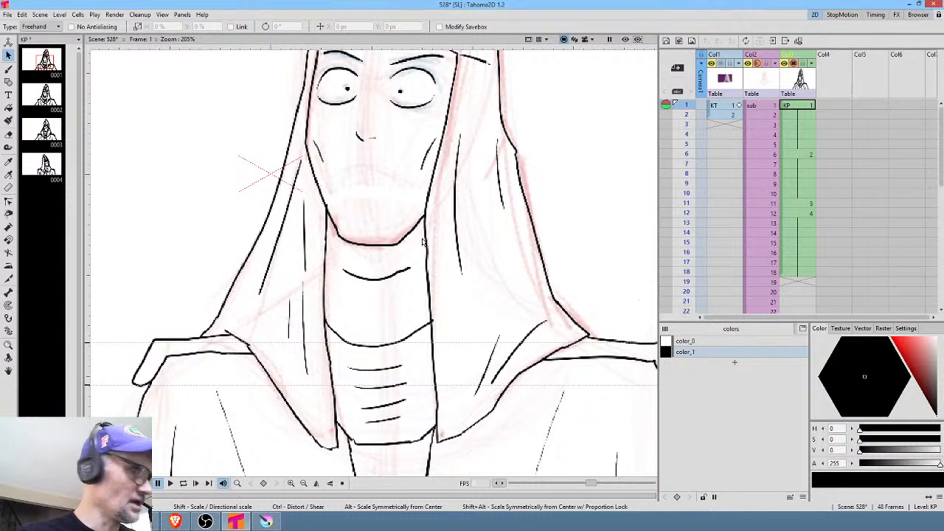
Extend both ends of the upper neck curve out to the sides of the neck in frame 1.
key("b")
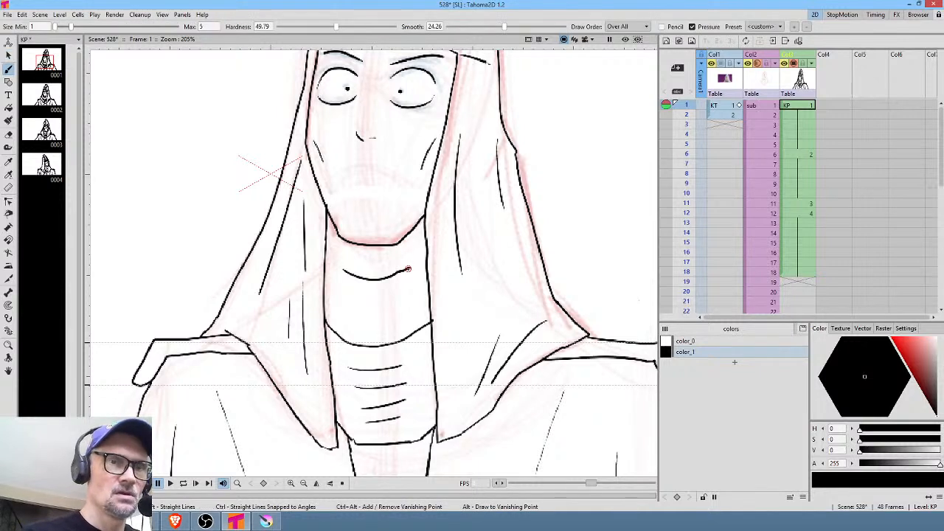
left_click_drag(406, 269, 427, 253)
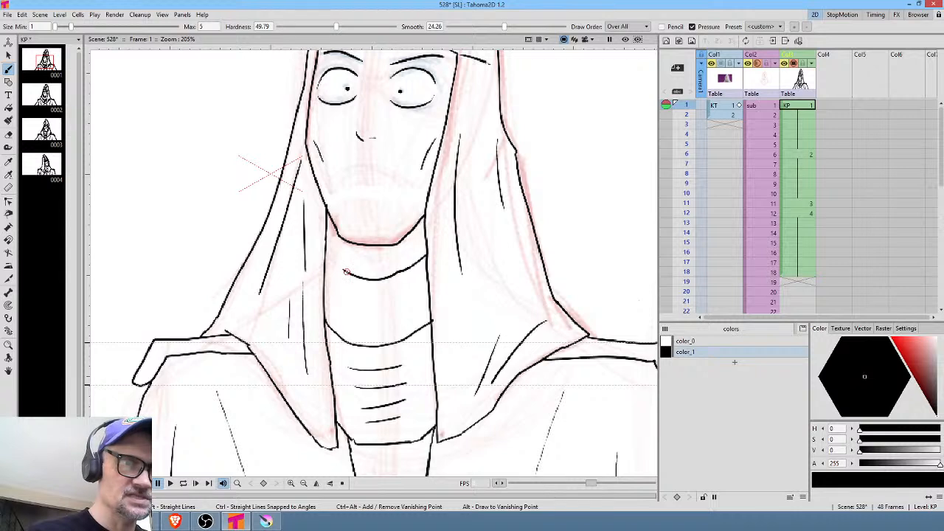
left_click_drag(346, 272, 327, 264)
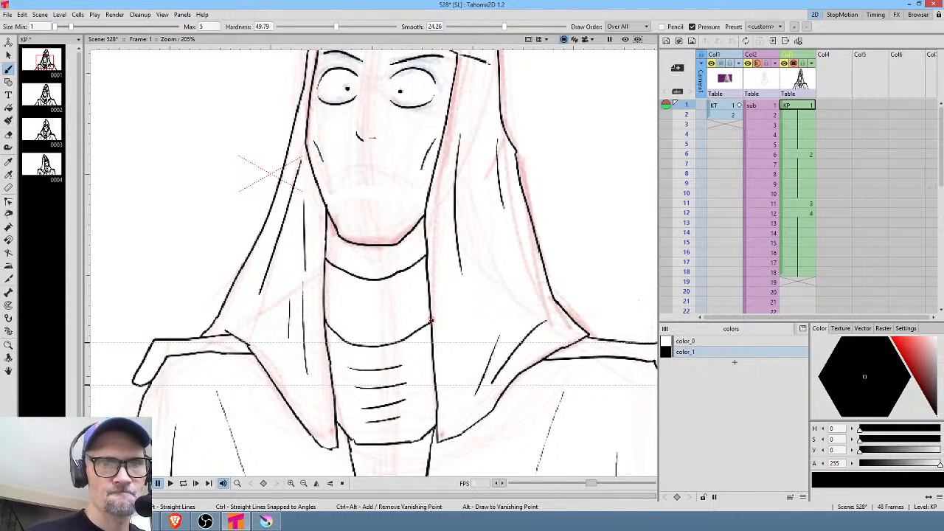
Erase the untidy junction of the lower neck curve and the neck's side line in frame 1, and redraw it as a clean join.
key("e")
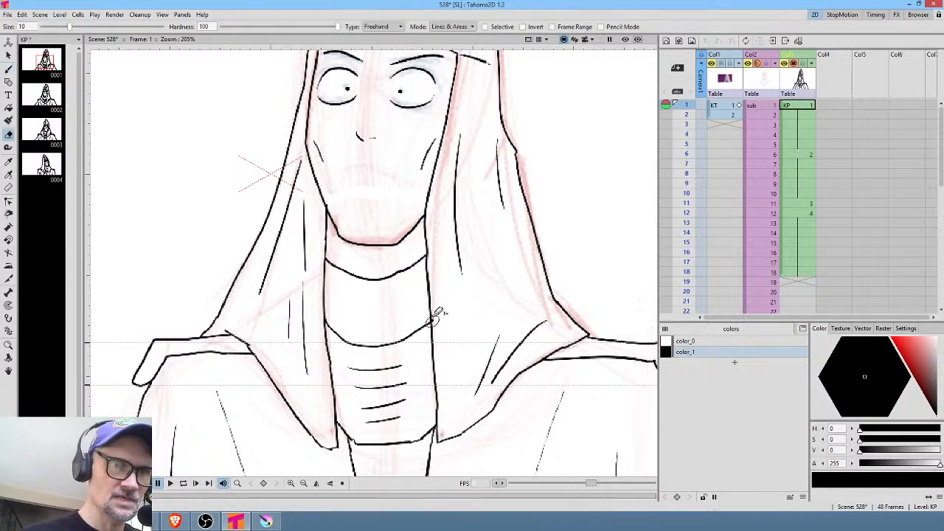
scroll(436, 339, "up", 5)
key("b")
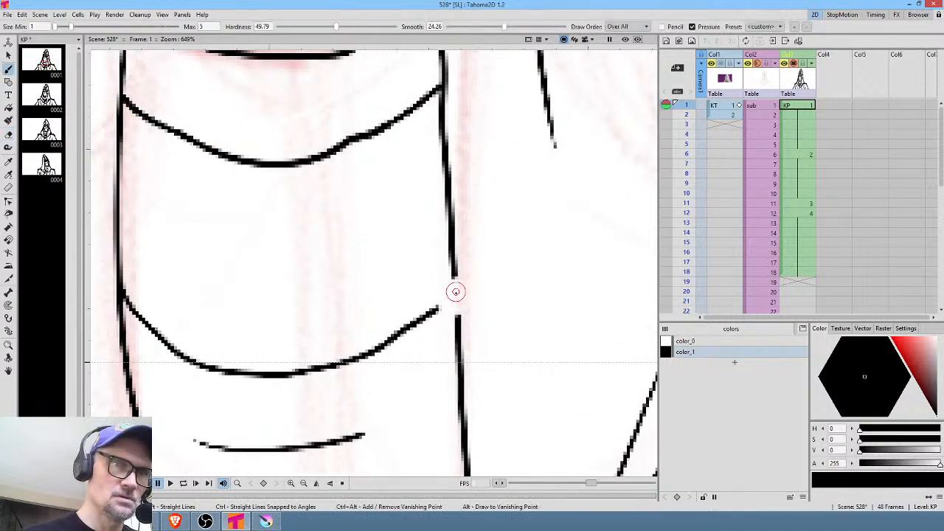
mouse_move(455, 274)
left_mouse_down()
mouse_move(459, 321)
mouse_move(454, 291)
left_mouse_up()
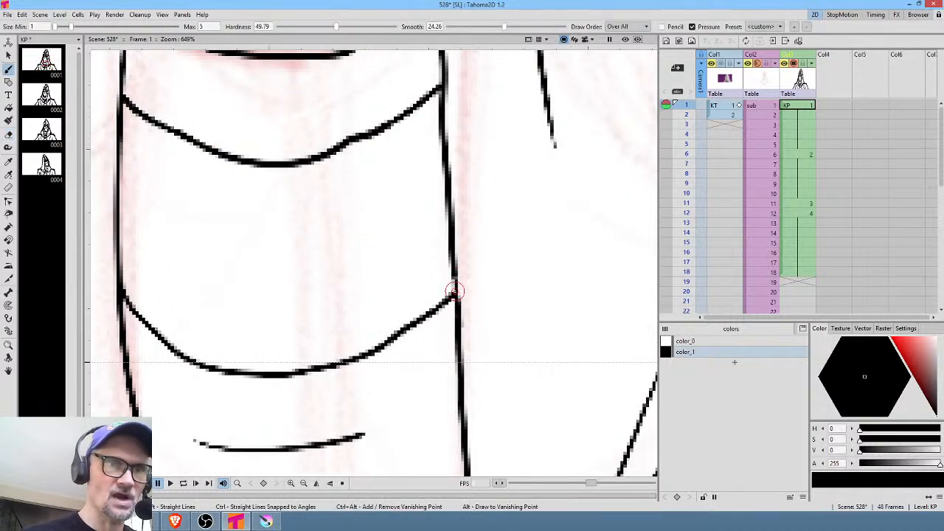
scroll(454, 292, "down", 8)
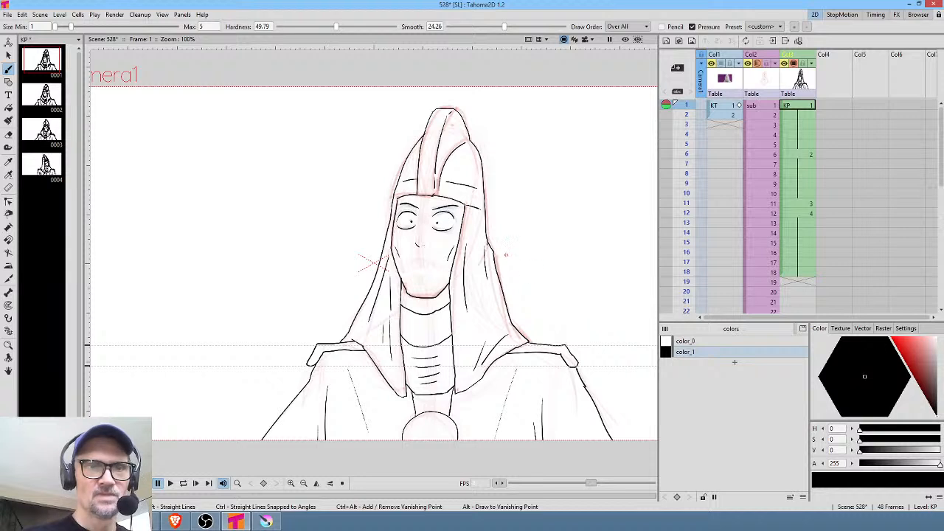
Compare frame 6 with frame 1, and lasso the neck section containing both neck curves in frame 1 for copying.
left_click(806, 156)
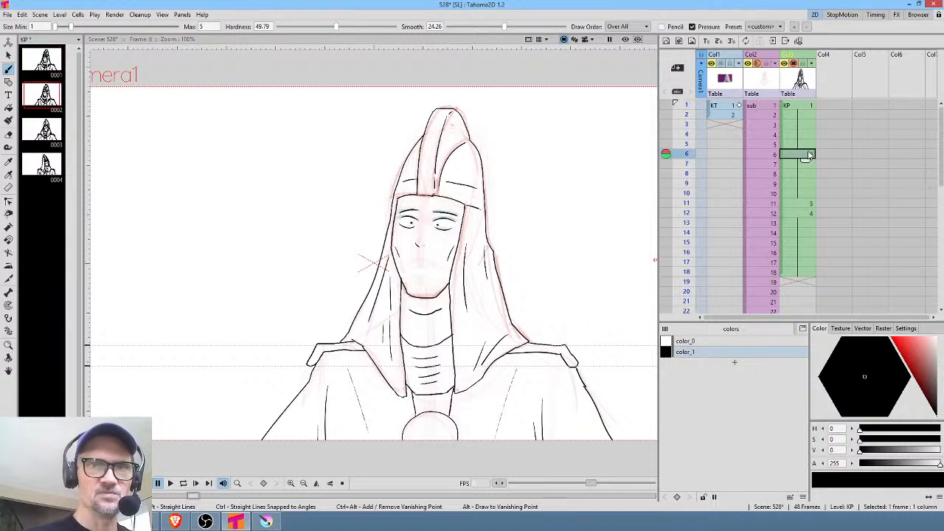
left_click(802, 107)
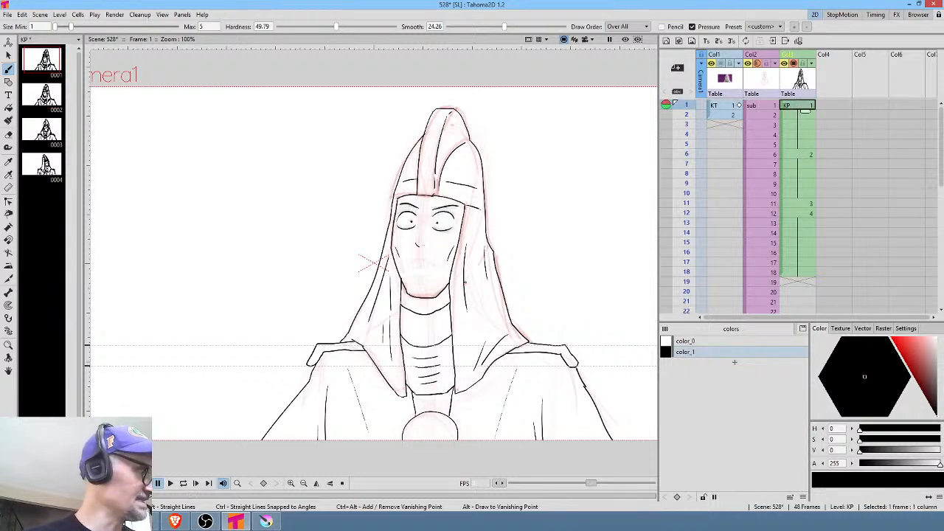
key("s")
mouse_move(453, 298)
left_mouse_down()
mouse_move(402, 302)
mouse_move(393, 339)
mouse_move(427, 354)
mouse_move(461, 320)
mouse_move(452, 298)
left_mouse_up()
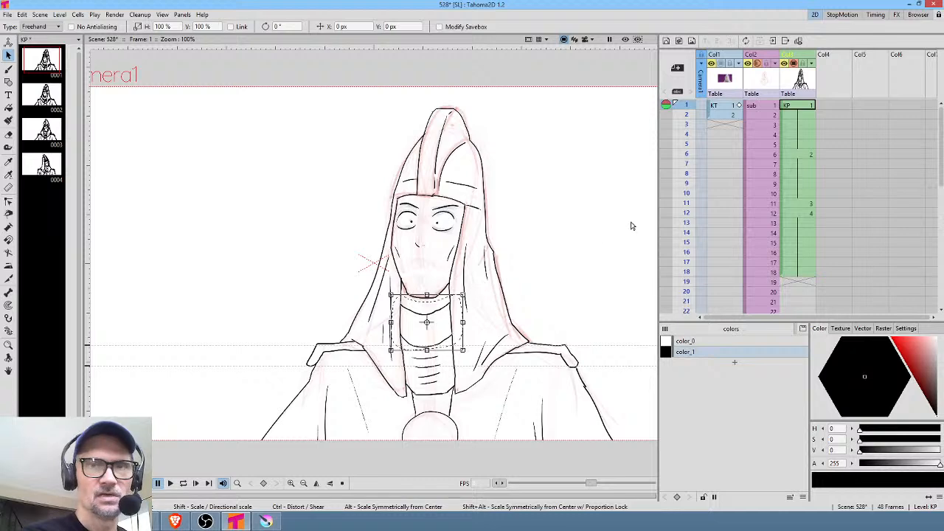
Paste the copied neck curves into frame 6 at the same position, deselect them, and compare the result with frame 1.
left_click(797, 154)
scroll(458, 322, "up", 2)
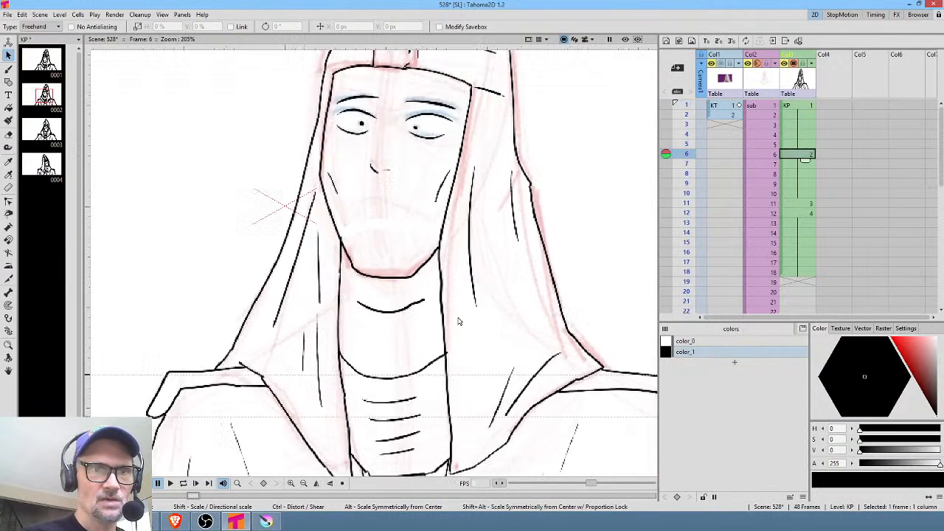
scroll(457, 322, "up", 1)
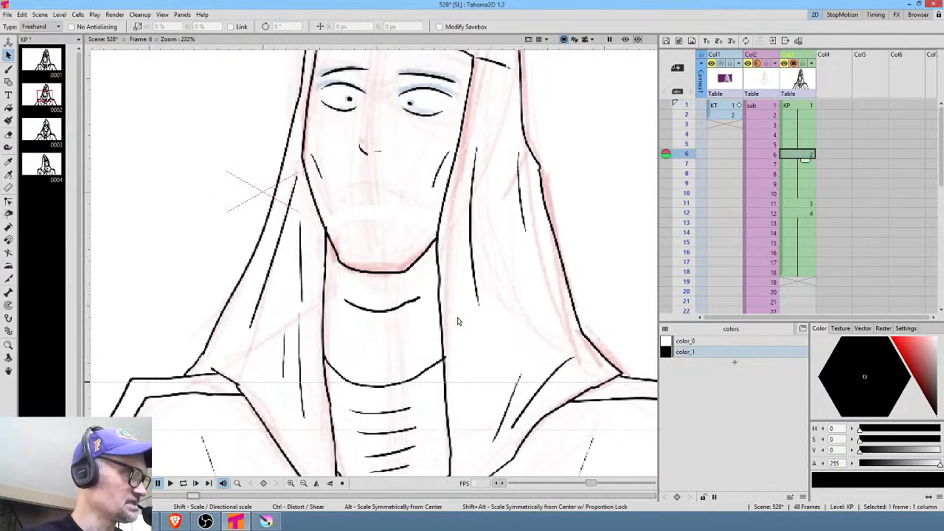
key("ctrl+v")
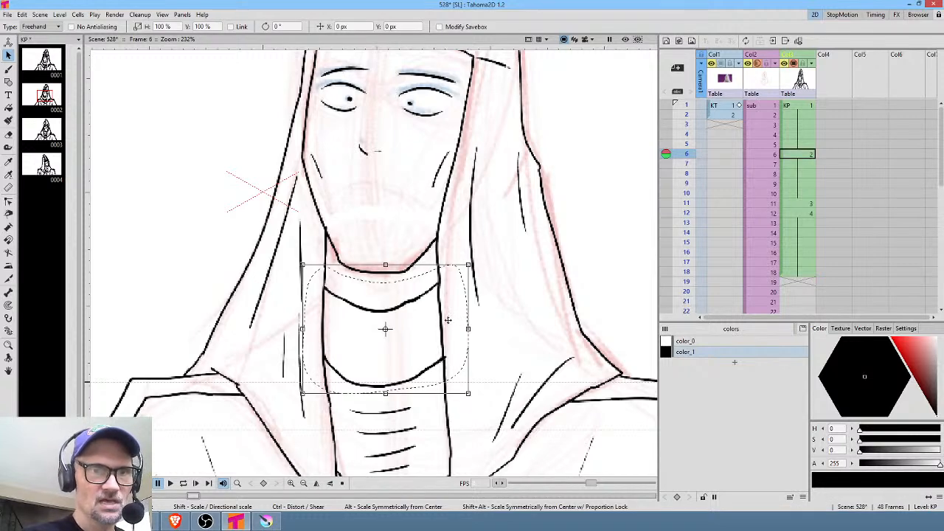
scroll(448, 320, "up", 4)
scroll(534, 241, "down", 3)
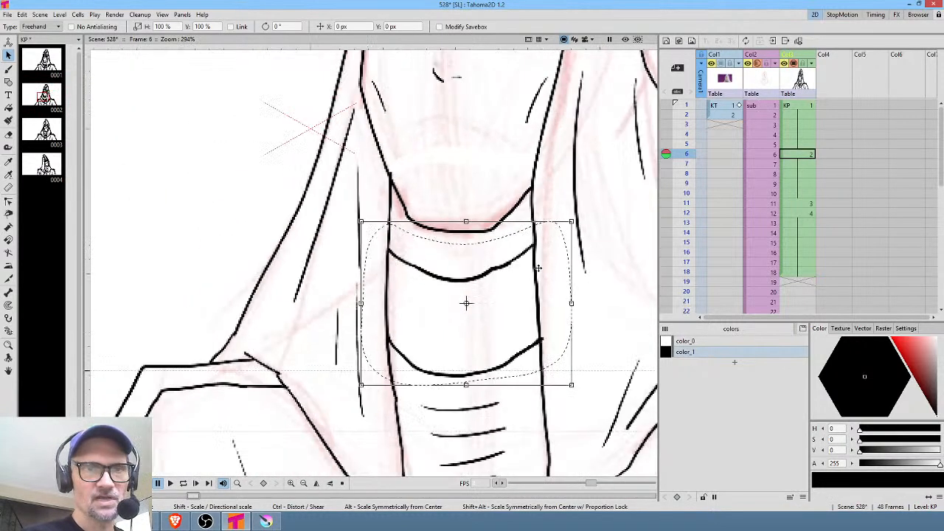
left_click(595, 340)
key("comma")
key("period")
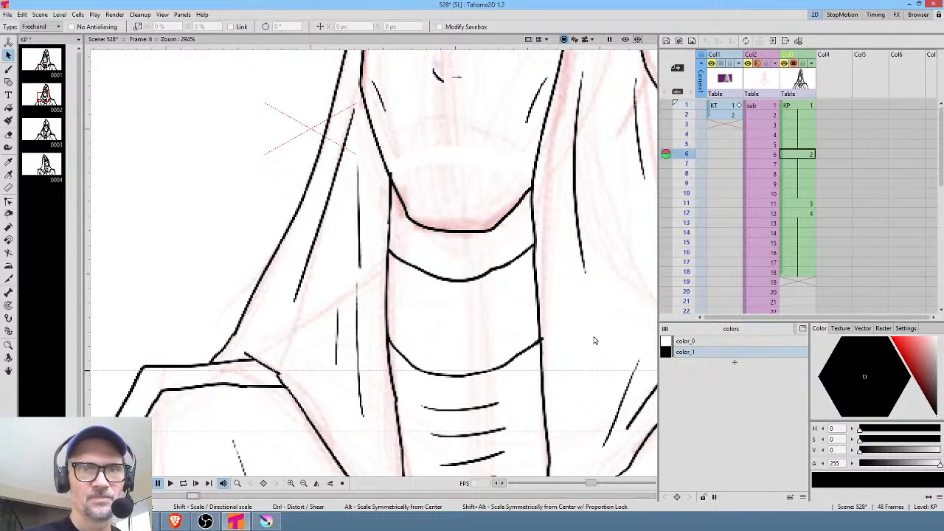
key("comma")
key("period")
Erase the overshoot where the lower neck curve crosses the neck's side line in frame 6, and redraw the broken lines.
scroll(566, 337, "up", 3)
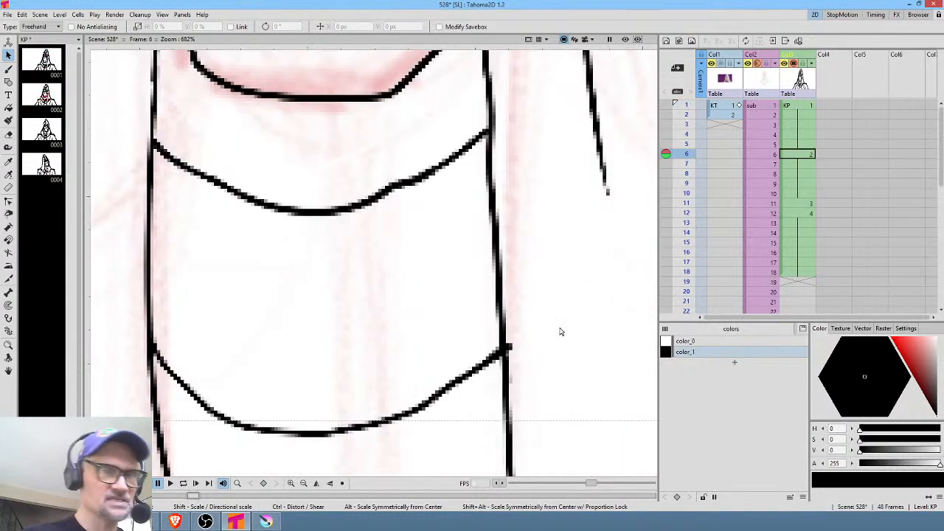
key("a")
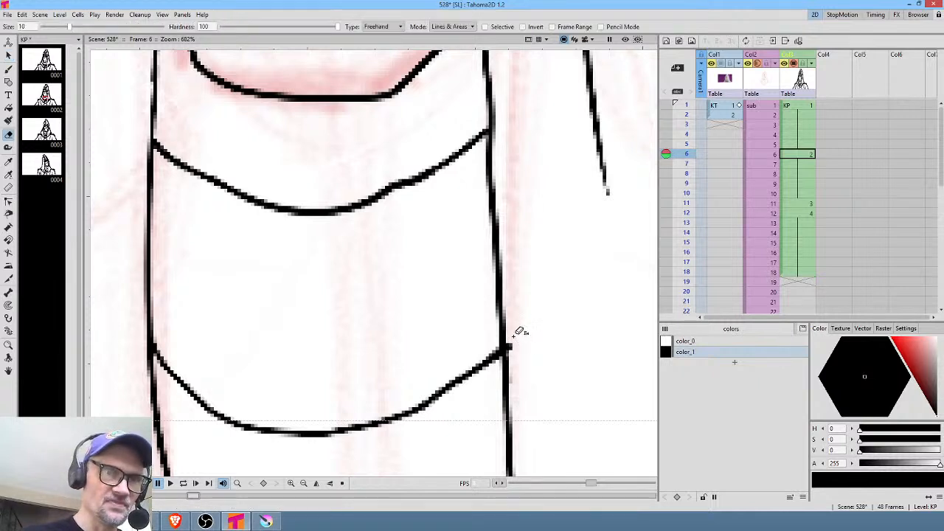
left_click_drag(506, 339, 527, 331)
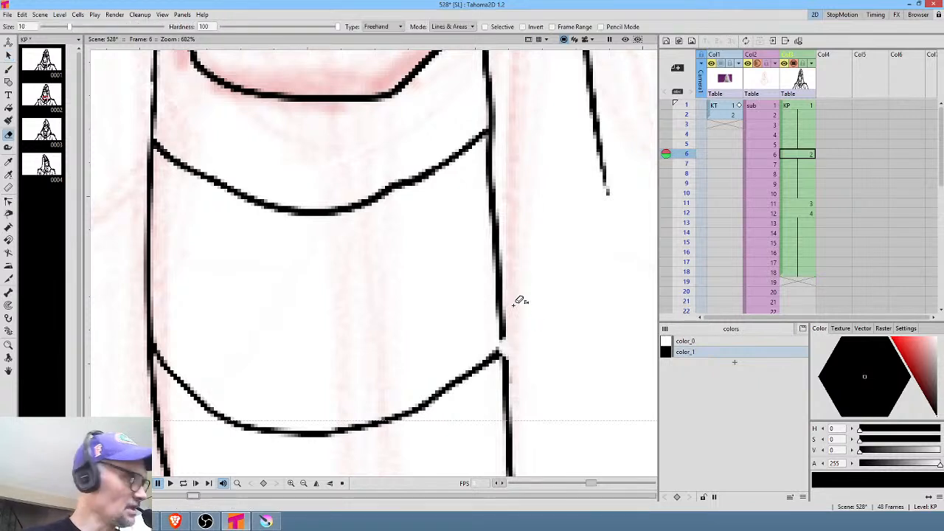
key("b")
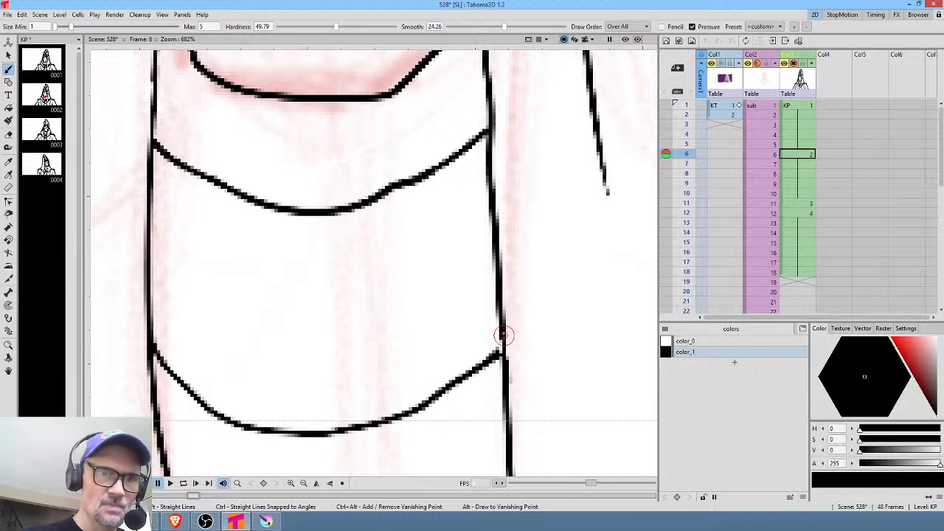
left_click_drag(505, 360, 506, 325)
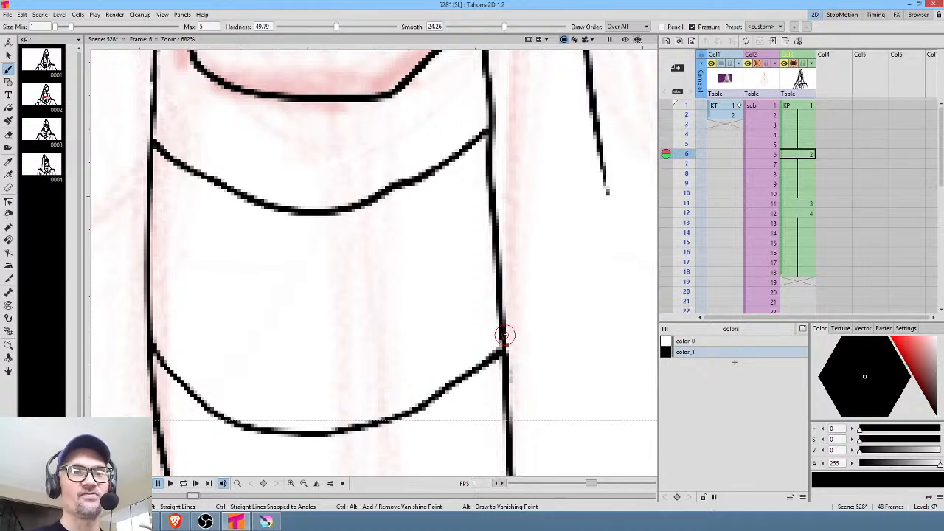
Extend both neck curves out to the sides of the neck in frame 11.
scroll(464, 262, "down", 2)
scroll(469, 268, "down", 4)
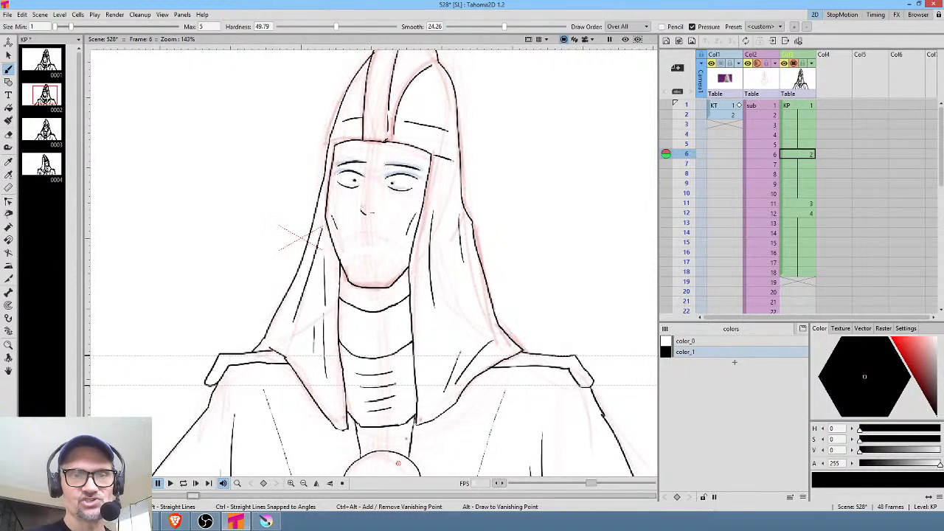
scroll(394, 432, "up", 3)
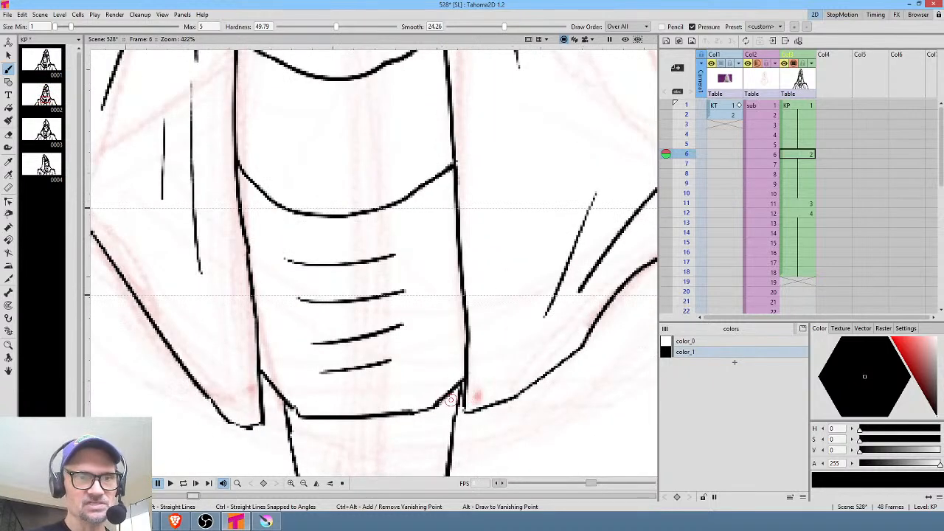
scroll(448, 374, "down", 2)
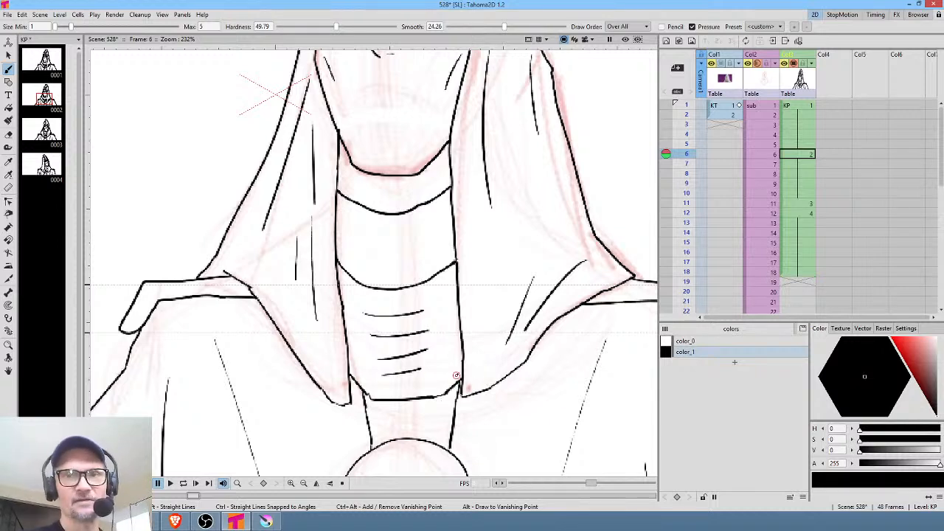
scroll(533, 329, "down", 2)
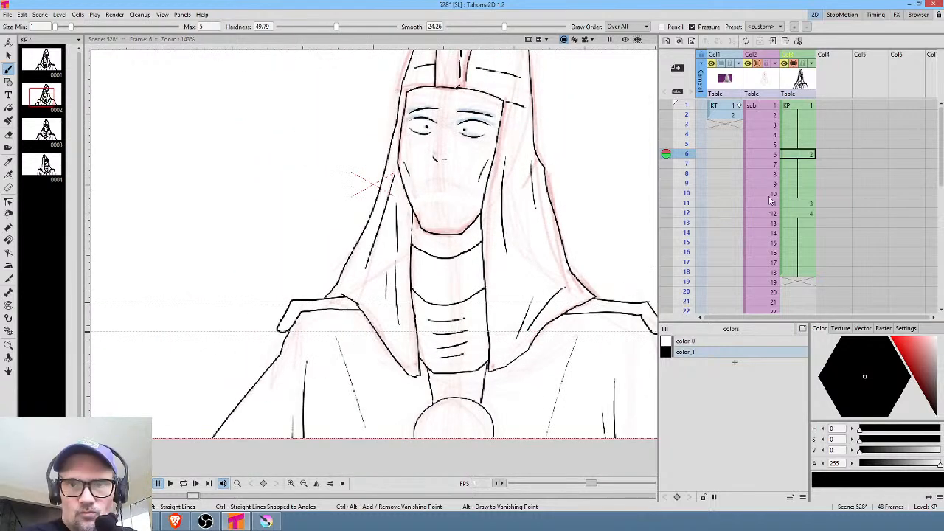
left_click(790, 203)
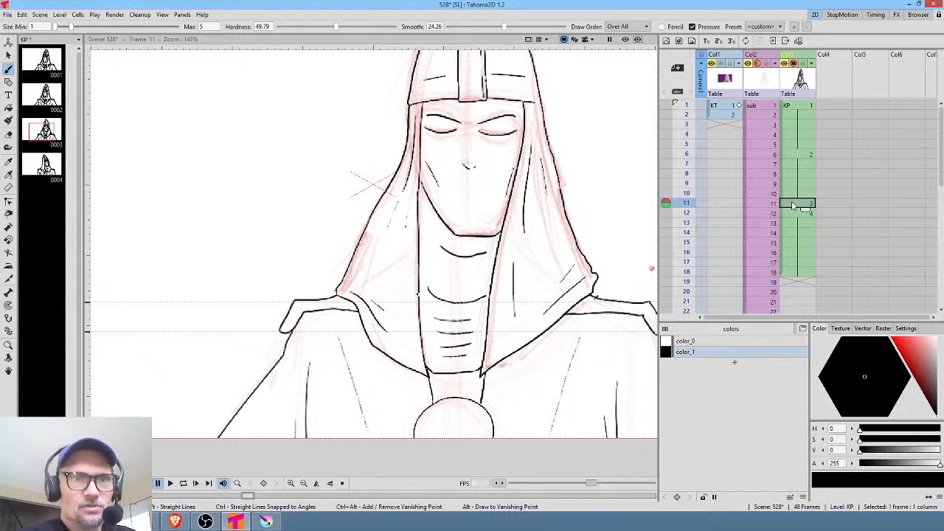
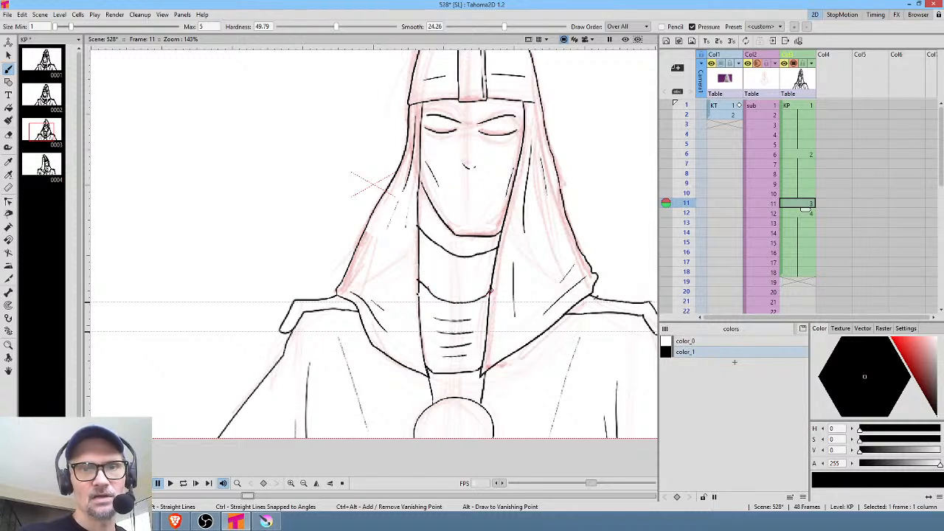
Ink a longer neck tendon line under the jaw in frame 12 and erase the shorter line beside it.
key("period")
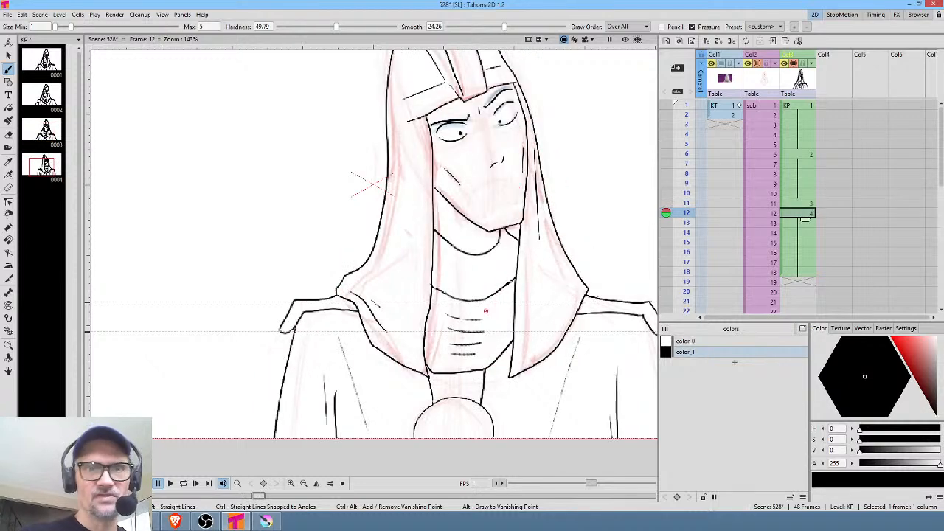
left_click_drag(518, 312, 499, 293)
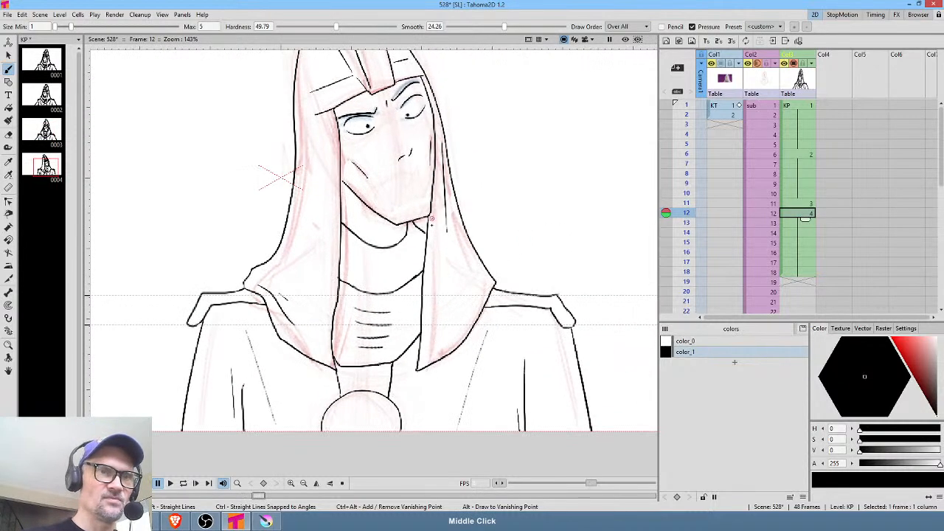
left_click_drag(432, 218, 438, 295)
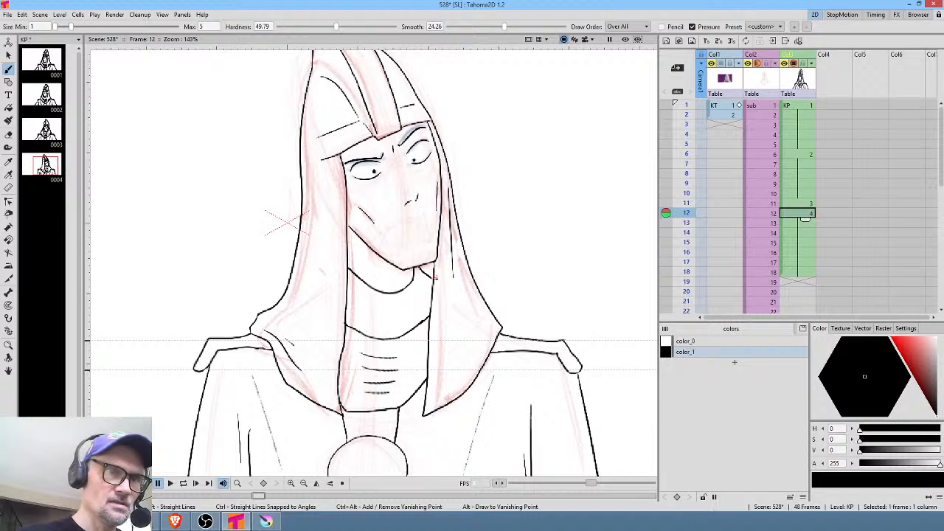
scroll(438, 263, "up", 4)
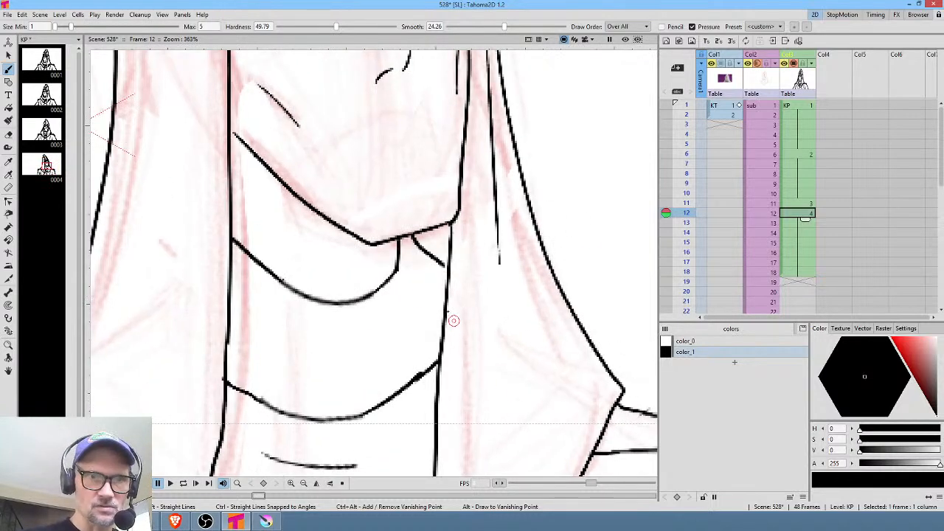
left_click_drag(405, 234, 443, 294)
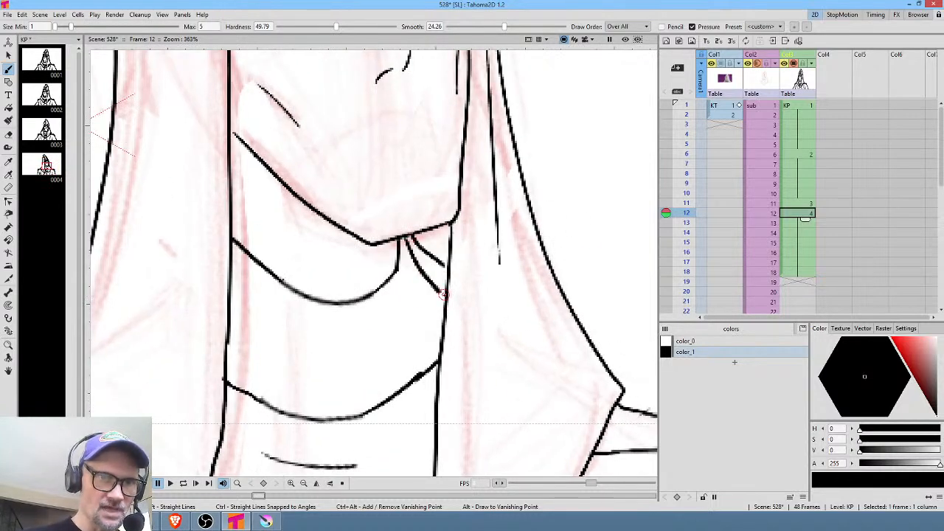
key("a")
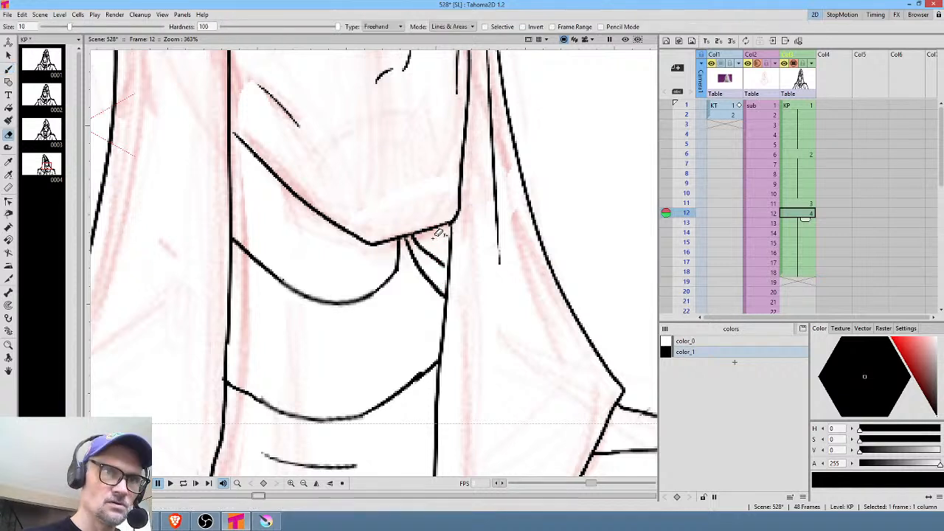
mouse_move(413, 242)
left_mouse_down()
mouse_move(444, 270)
mouse_move(446, 242)
left_mouse_up()
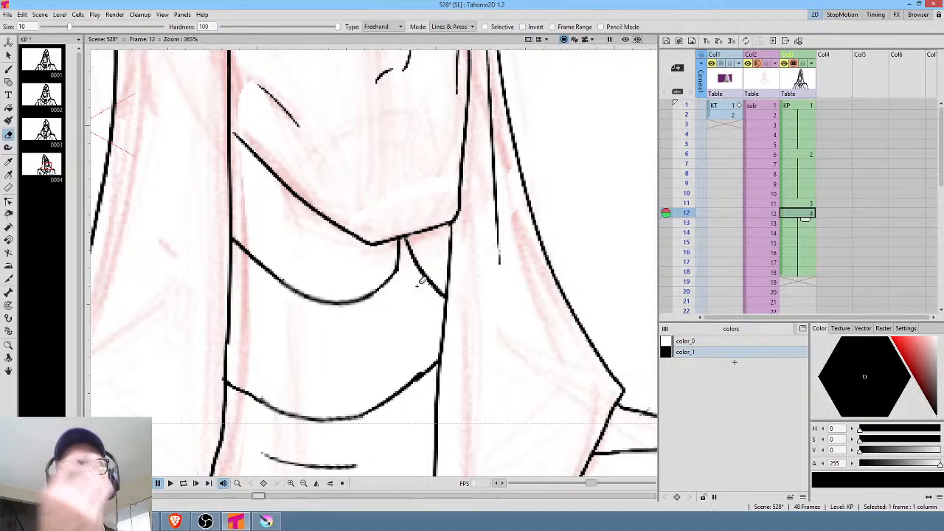
Duplicate the drawing held from frame 12 as new KP drawings in frames 19 and 20.
left_click(801, 284)
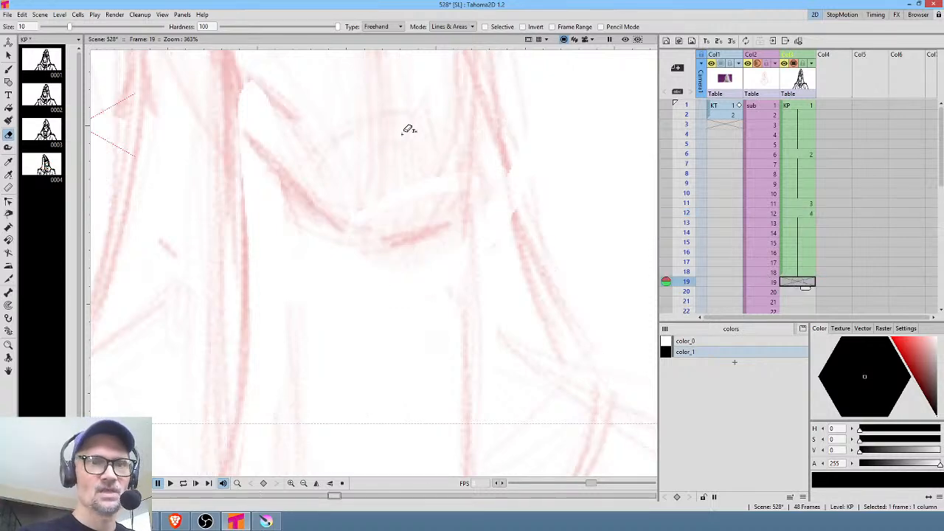
left_click_drag(409, 129, 431, 391)
left_click(804, 275)
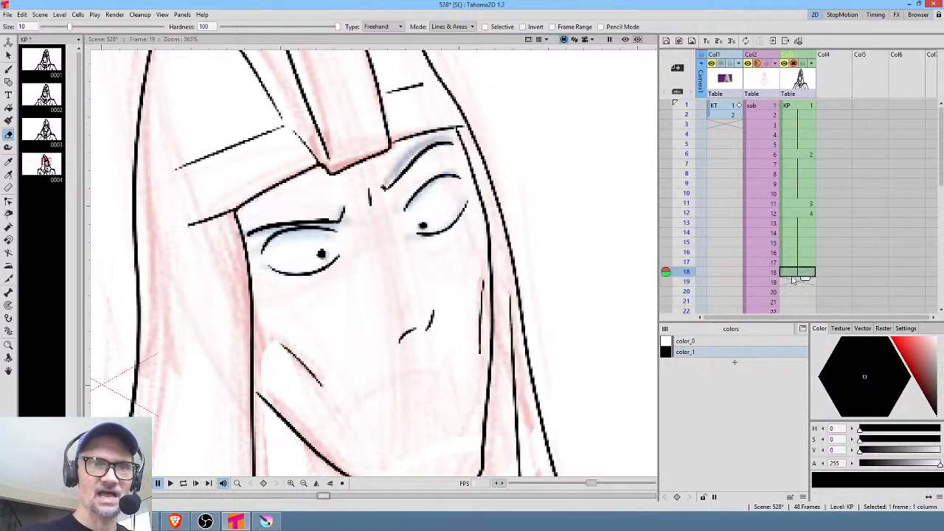
scroll(546, 190, "down", 4)
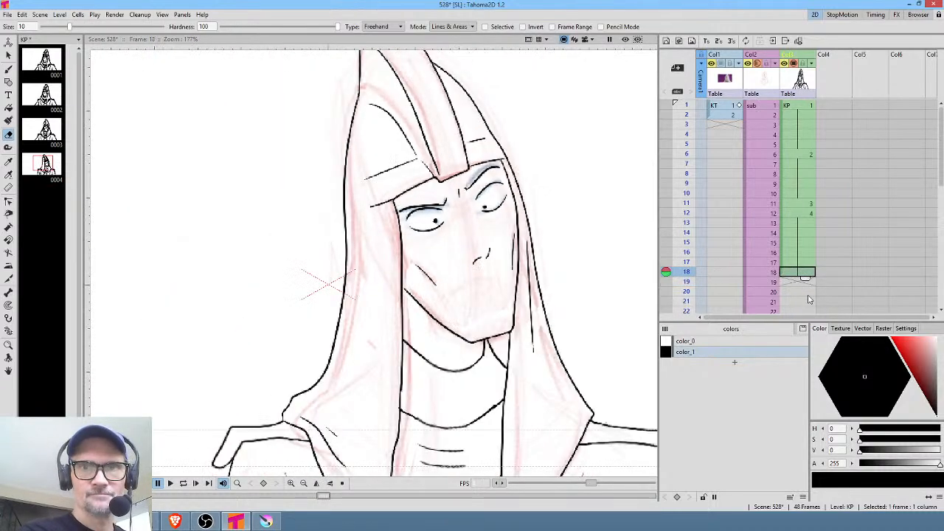
left_click(797, 284)
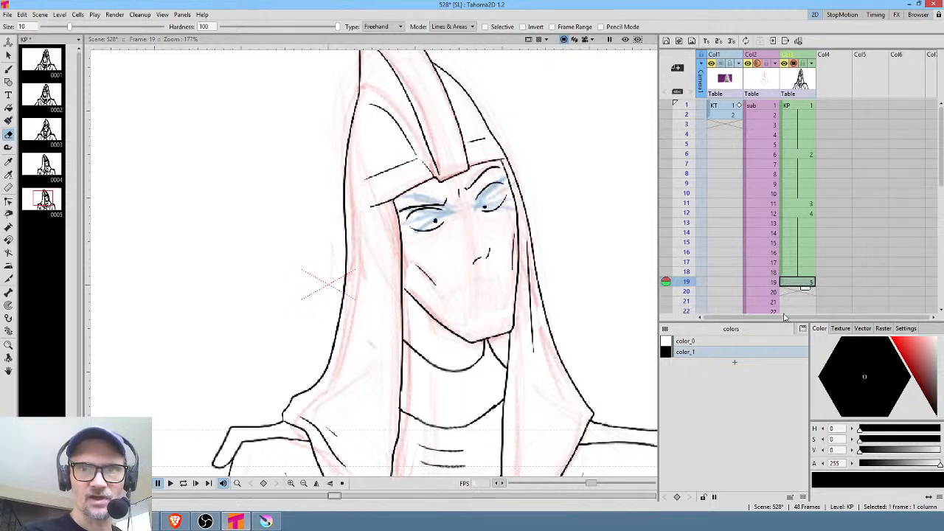
left_click(793, 293)
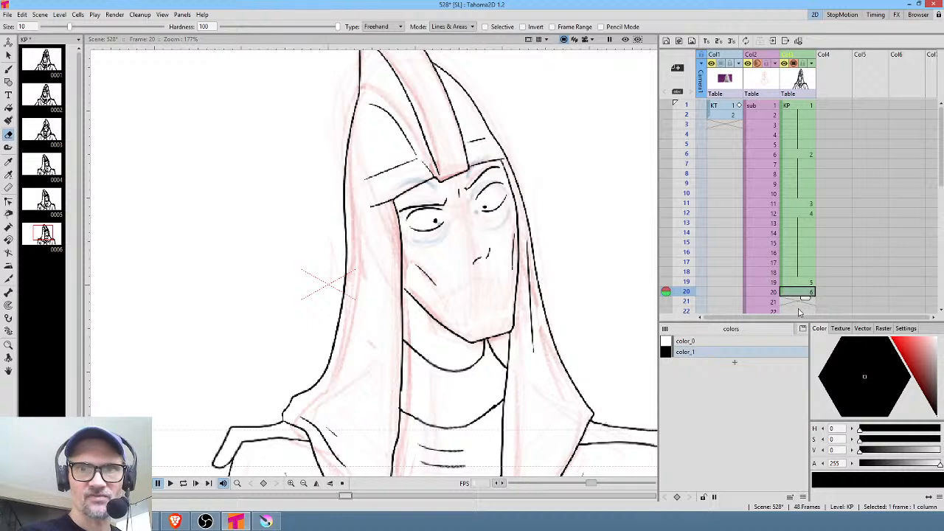
Check the rough expressions in frames 21 to 27, and extend the frame 20 drawing's hold through frame 27.
left_click(796, 302)
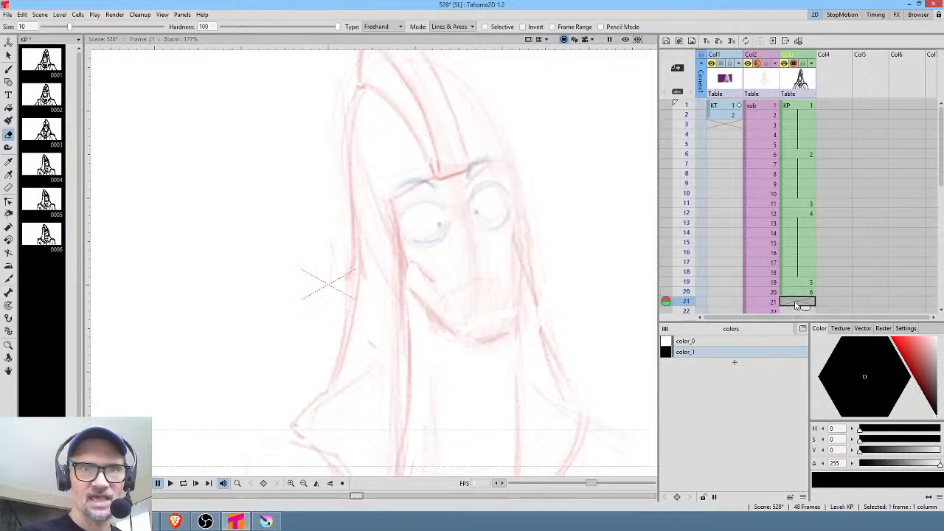
scroll(797, 306, "down", 4)
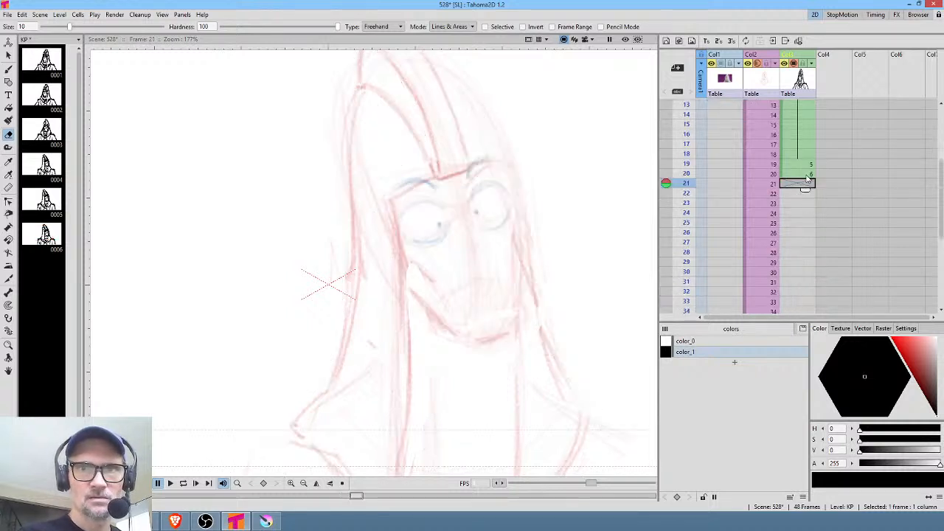
left_click(797, 194)
left_click(793, 202)
left_click(791, 212)
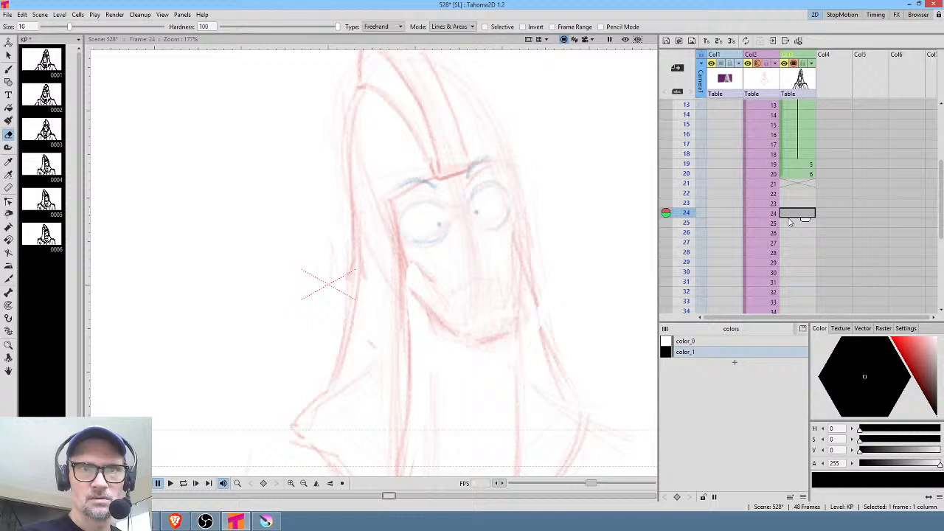
left_click(788, 223)
left_click(788, 233)
left_click_drag(683, 232, 684, 242)
left_click(792, 245)
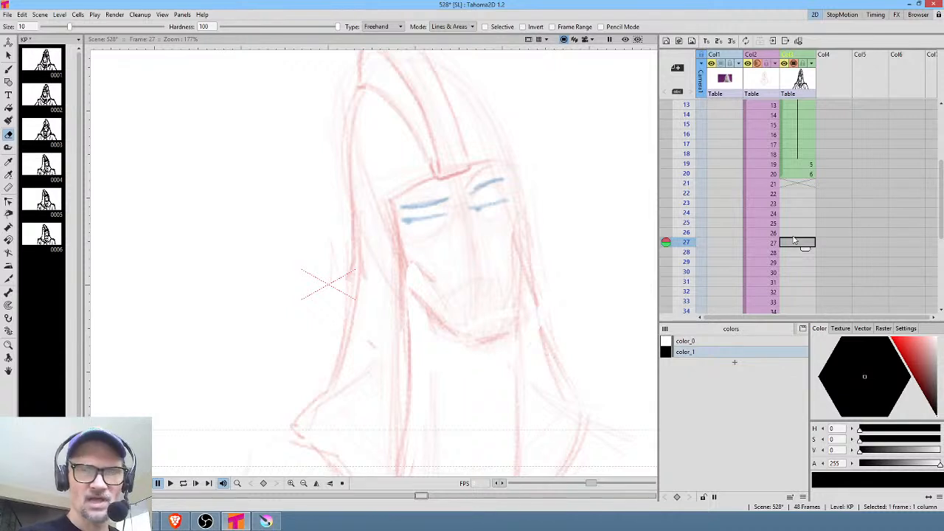
left_click(803, 177)
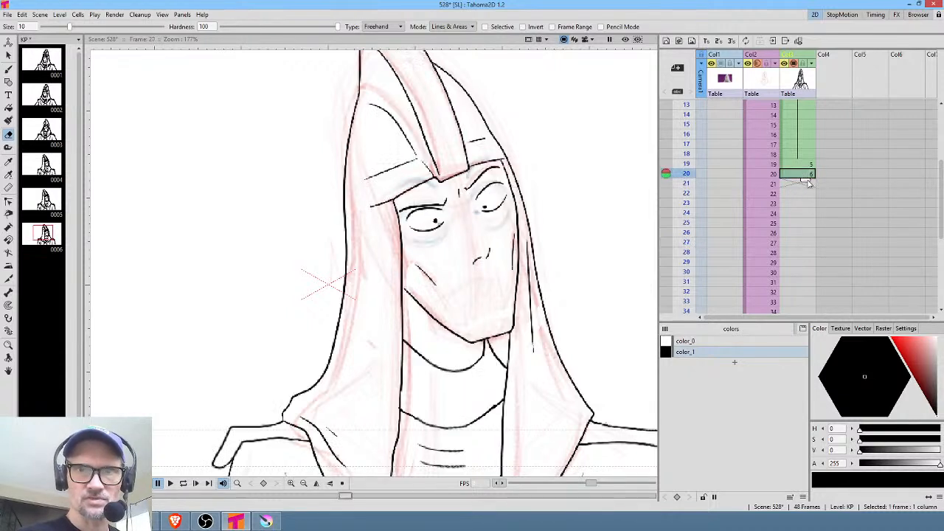
left_click_drag(808, 183, 797, 255)
Duplicate the drawing into frame 28 and extend its hold through frame 33.
left_click(789, 255)
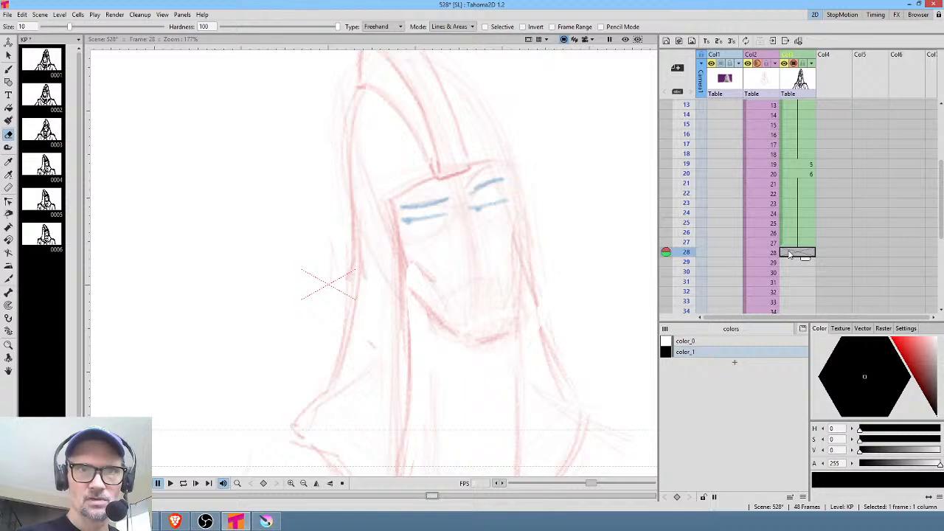
key("d")
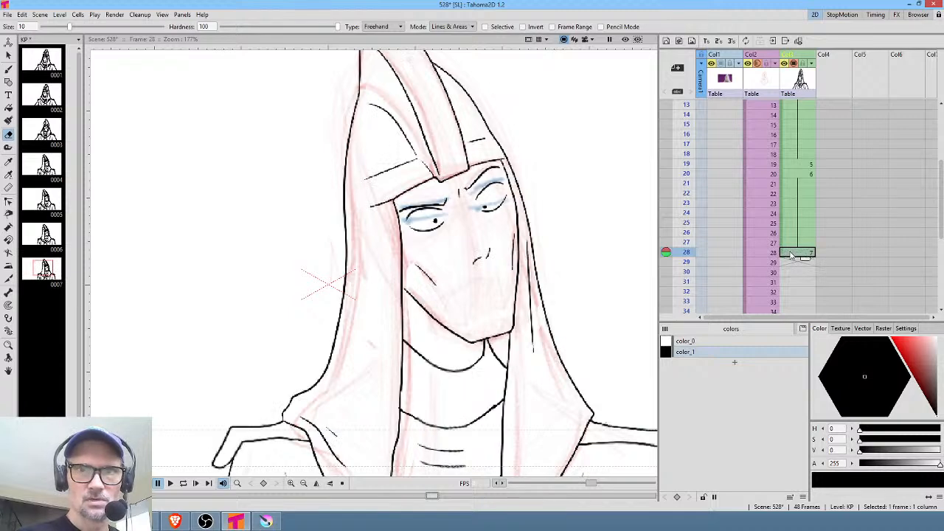
scroll(801, 256, "down", 5)
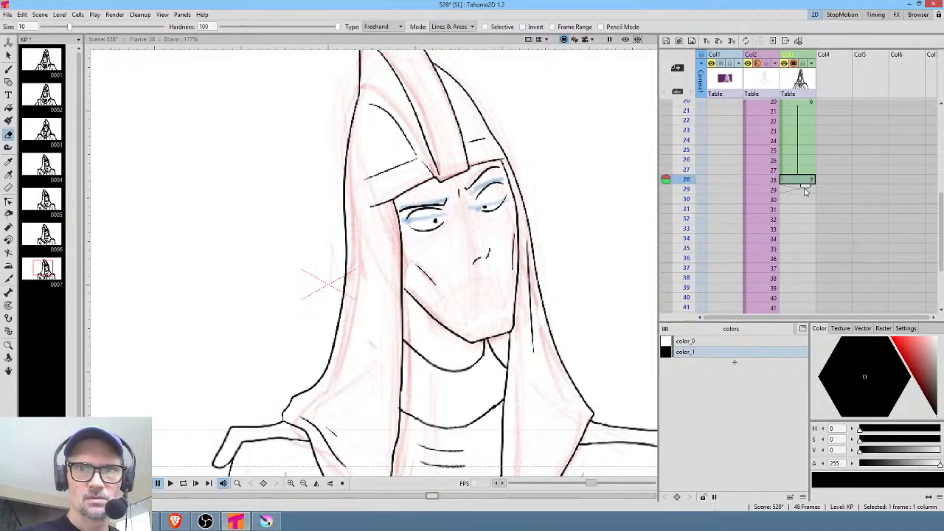
left_click(806, 190)
left_click_drag(686, 199, 682, 243)
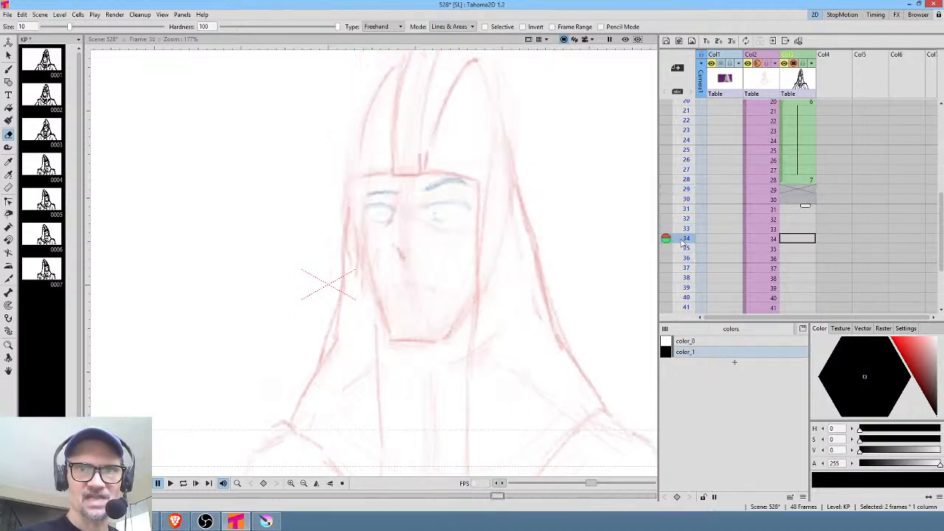
left_click(809, 183)
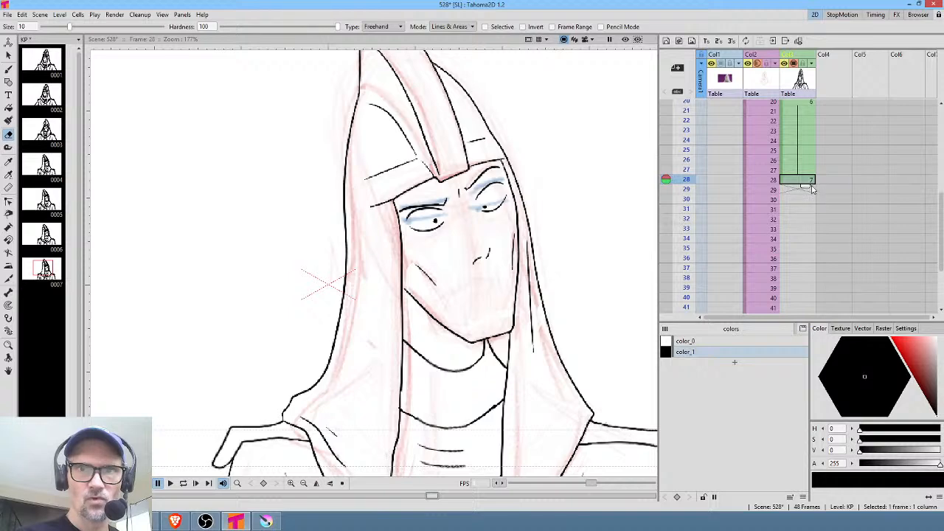
left_click_drag(809, 184, 804, 248)
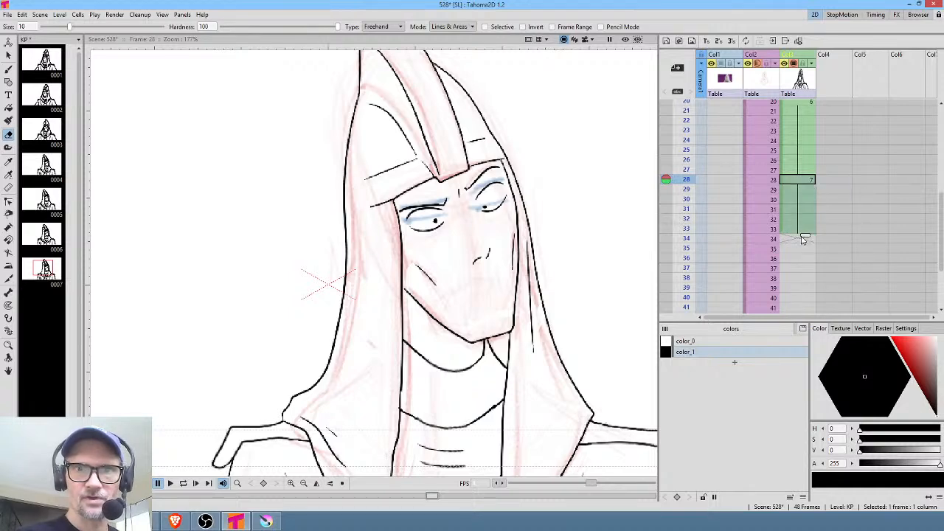
Examine the rough pose at frame 34 and compare it with the inked drawings, including frames 33, 11 and 12.
left_click(798, 238)
scroll(498, 273, "down", 3)
scroll(562, 265, "down", 3)
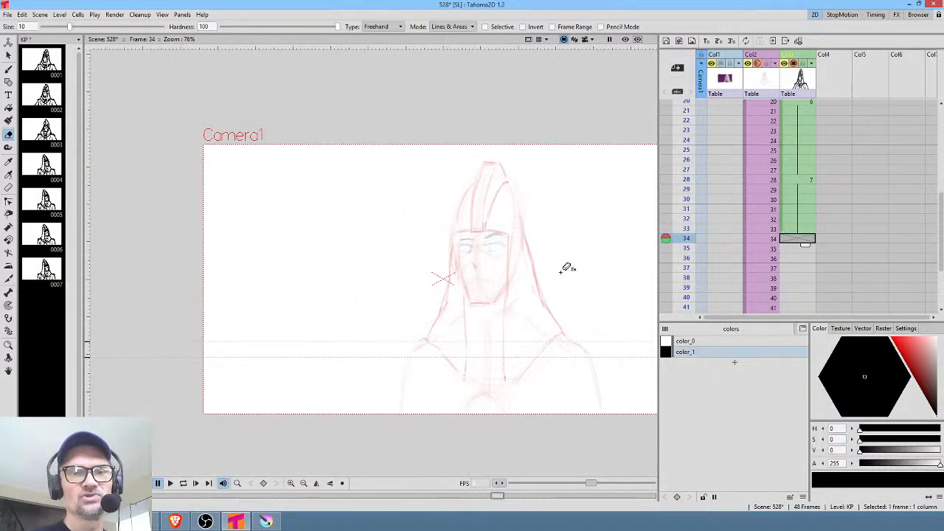
left_click(41, 65)
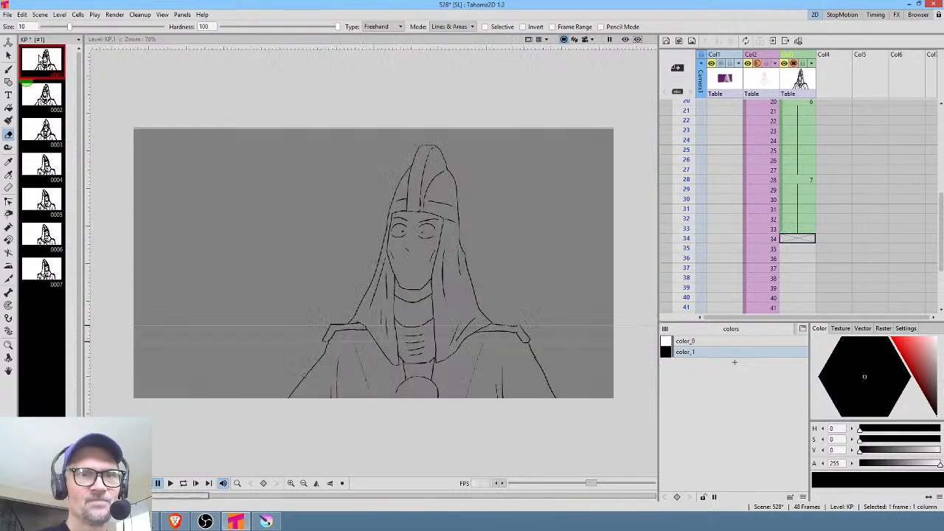
left_click(38, 273)
left_click(807, 236)
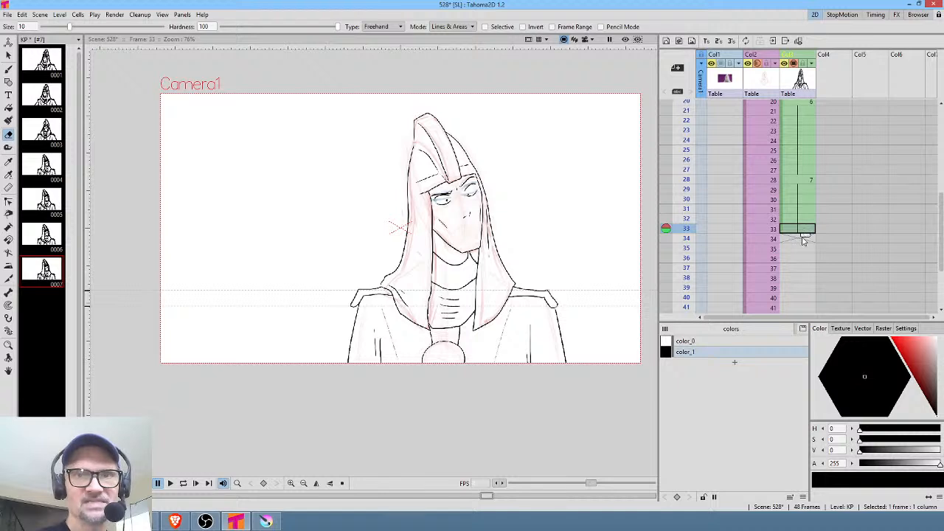
scroll(804, 212, "up", 6)
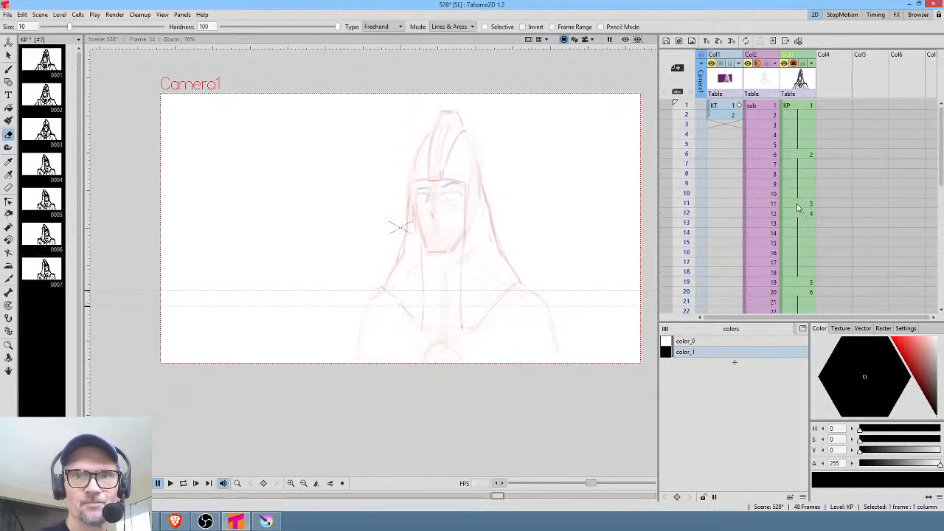
left_click(800, 204)
left_click(797, 214)
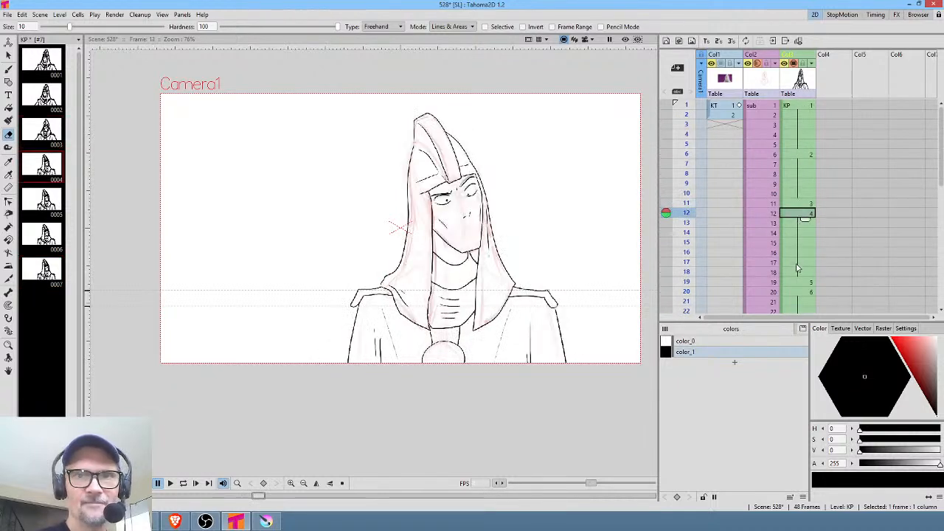
Erase the inked eyes and eyebrows from the duplicated drawings in frames 19, 20 and 28.
left_click(800, 290)
scroll(494, 161, "up", 5)
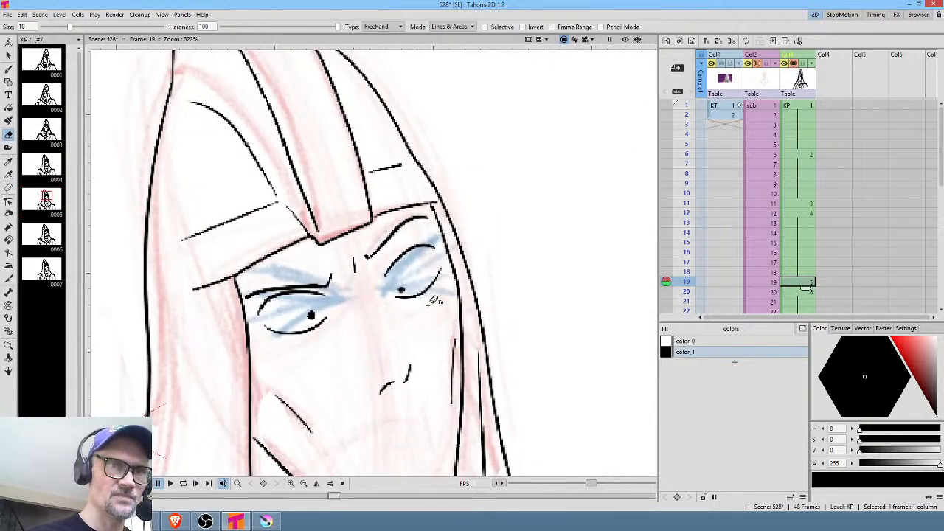
mouse_move(432, 300)
left_mouse_down()
mouse_move(447, 258)
mouse_move(426, 213)
mouse_move(246, 290)
mouse_move(295, 357)
mouse_move(350, 325)
mouse_move(437, 294)
left_mouse_up()
key("period")
mouse_move(432, 206)
left_mouse_down()
mouse_move(403, 211)
mouse_move(371, 235)
mouse_move(250, 280)
mouse_move(247, 293)
mouse_move(284, 362)
mouse_move(326, 354)
mouse_move(363, 324)
mouse_move(436, 291)
mouse_move(447, 272)
mouse_move(434, 209)
left_mouse_up()
key("period")
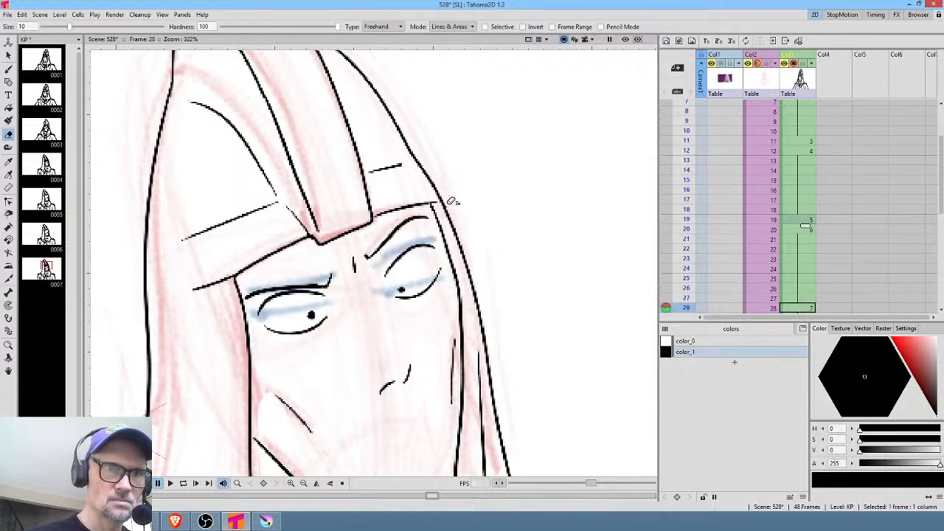
mouse_move(429, 209)
left_mouse_down()
mouse_move(250, 280)
mouse_move(246, 298)
mouse_move(279, 351)
mouse_move(426, 312)
mouse_move(452, 268)
mouse_move(441, 203)
left_mouse_up()
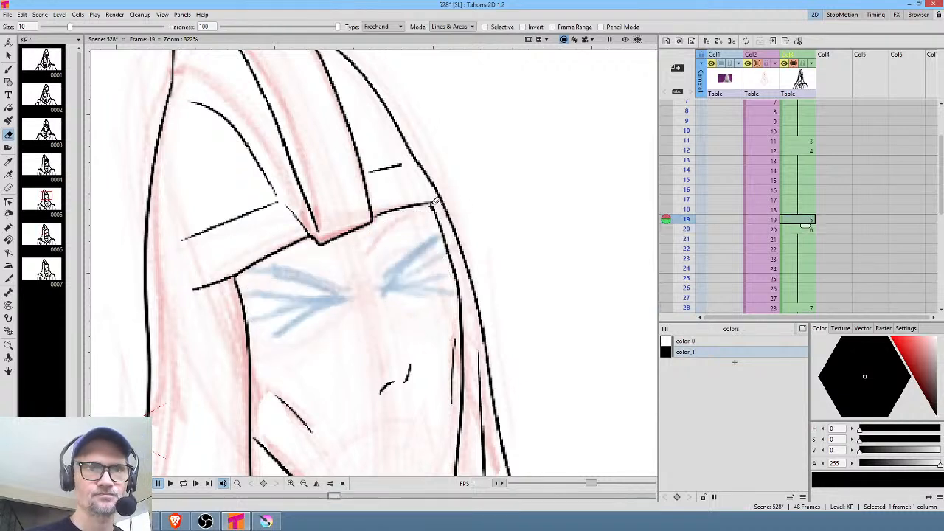
Ink the angled eyebrows and tightly squeezed eyes over the blue rough in frame 19.
key("b")
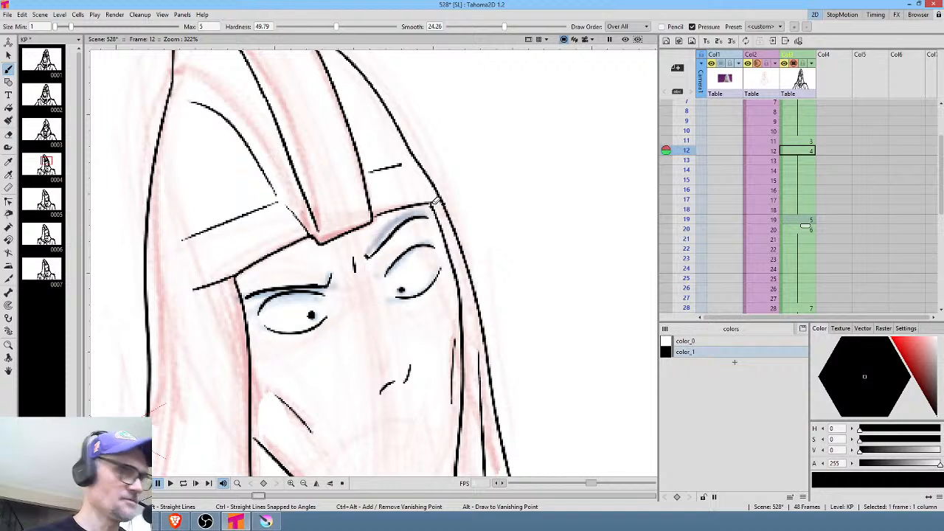
key("shift+period")
mouse_move(387, 282)
left_mouse_down()
mouse_move(435, 237)
mouse_move(451, 233)
left_mouse_up()
left_click_drag(242, 270, 332, 292)
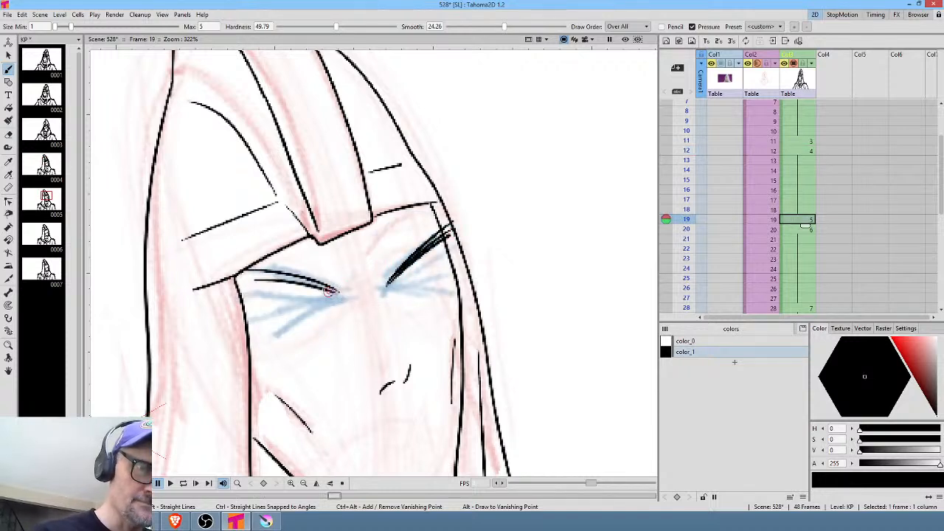
mouse_move(270, 280)
left_mouse_down()
mouse_move(321, 279)
mouse_move(308, 278)
mouse_move(327, 288)
mouse_move(278, 283)
mouse_move(334, 295)
left_mouse_up()
left_click_drag(255, 296, 333, 293)
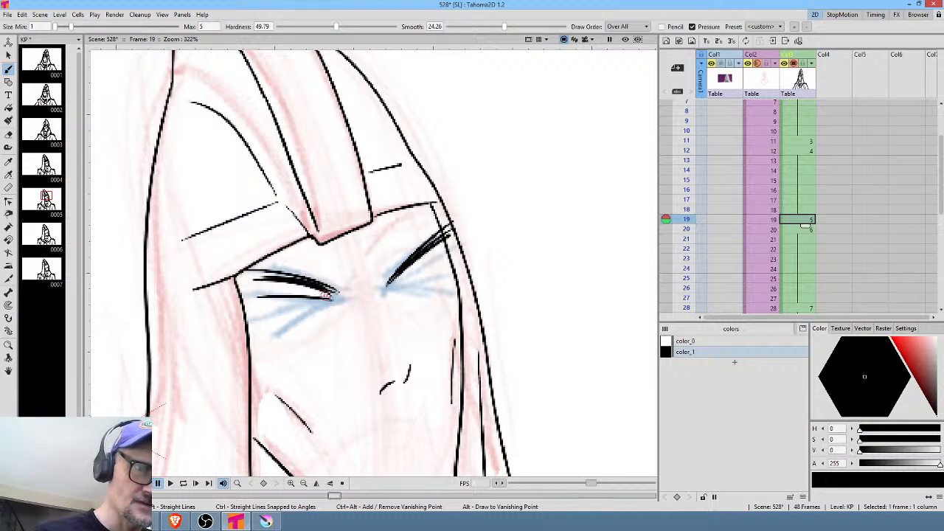
left_click_drag(263, 315, 336, 297)
left_click_drag(273, 335, 446, 254)
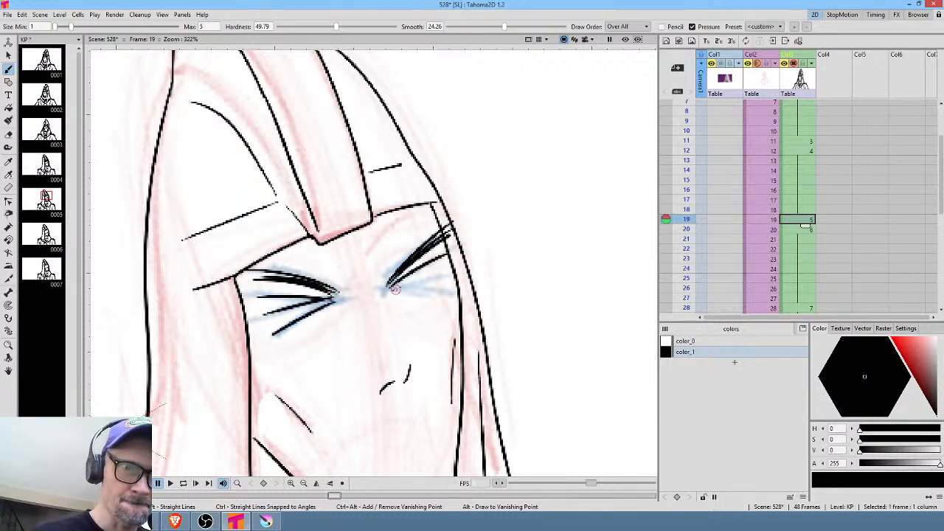
mouse_move(393, 288)
left_mouse_down()
mouse_move(428, 282)
mouse_move(426, 290)
mouse_move(454, 295)
left_mouse_up()
Ink wide, round eyes with small dot pupils over the blue rough in frame 20.
key("Down")
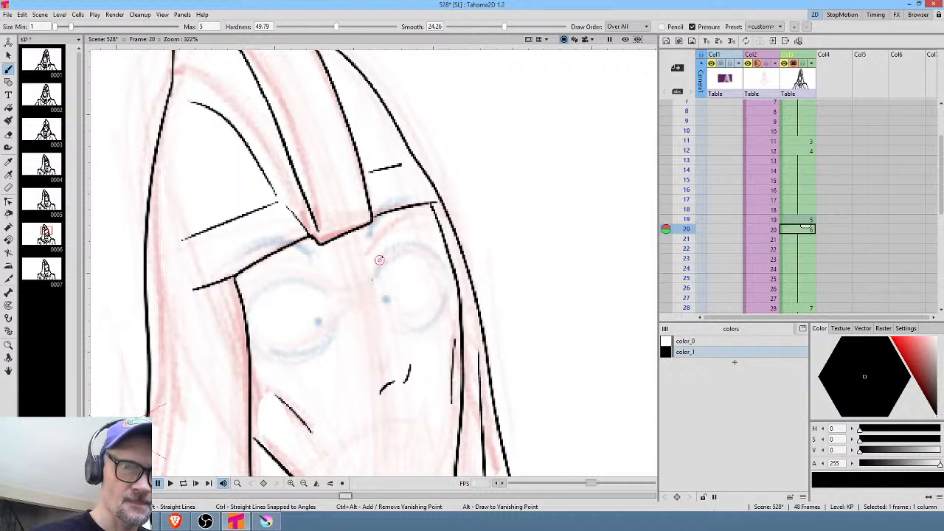
mouse_move(379, 260)
left_mouse_down()
mouse_move(401, 246)
mouse_move(423, 247)
mouse_move(447, 284)
left_mouse_up()
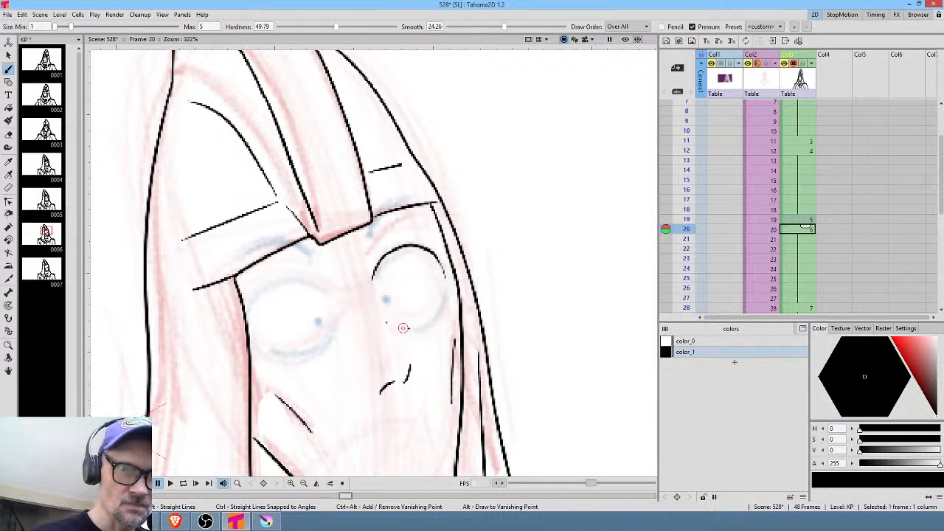
mouse_move(403, 328)
left_mouse_down()
mouse_move(427, 323)
mouse_move(452, 285)
left_mouse_up()
mouse_move(334, 292)
left_mouse_down()
mouse_move(312, 281)
mouse_move(258, 295)
mouse_move(252, 328)
mouse_move(299, 355)
mouse_move(325, 340)
mouse_move(327, 325)
left_mouse_up()
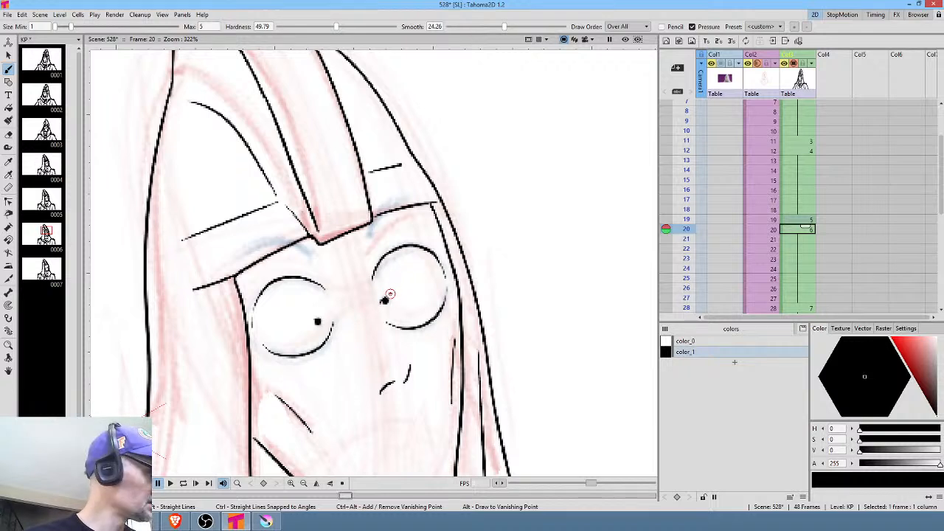
Ink thick raised eyebrows overlapping the helmet brim in frame 20, and go to the drawing in frame 28.
key("a")
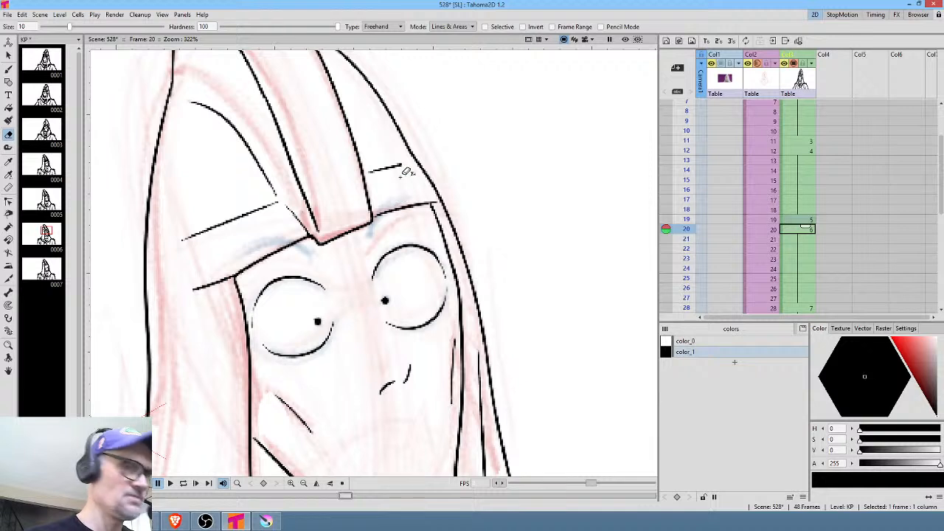
key("b")
mouse_move(425, 205)
left_mouse_down()
mouse_move(374, 239)
mouse_move(385, 226)
mouse_move(369, 250)
left_mouse_up()
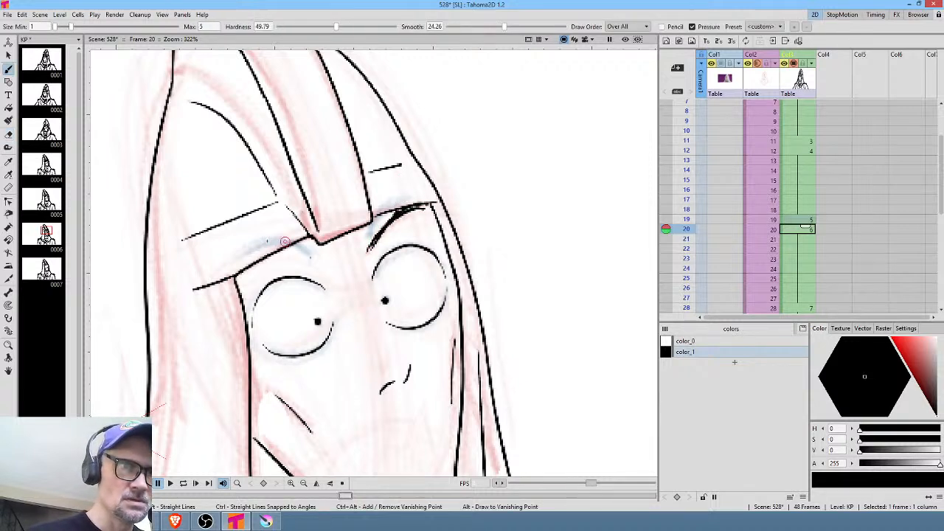
left_click_drag(312, 245, 225, 260)
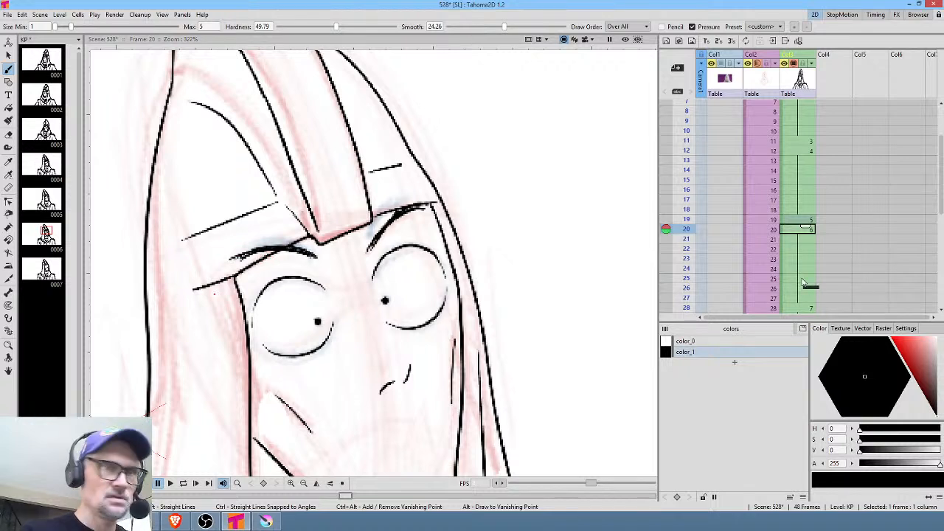
key("period")
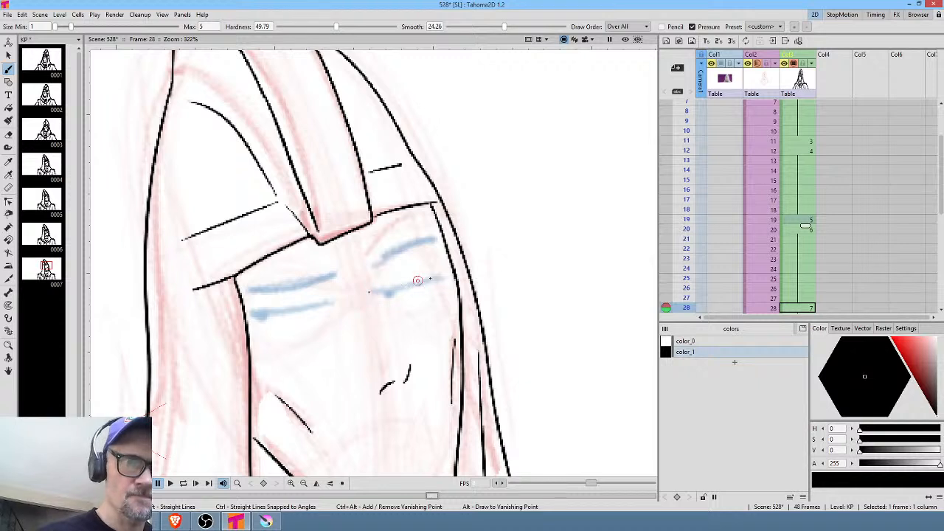
Ink the half-closed eyes with small pupils and the eyebrows over the blue rough in frame 28.
left_click_drag(369, 292, 444, 273)
left_click_drag(249, 313, 331, 302)
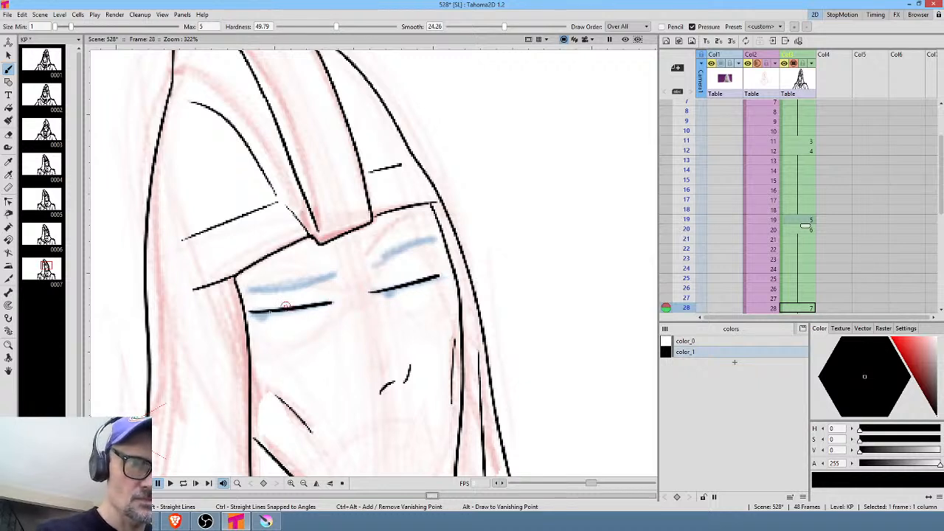
left_click_drag(249, 314, 270, 312)
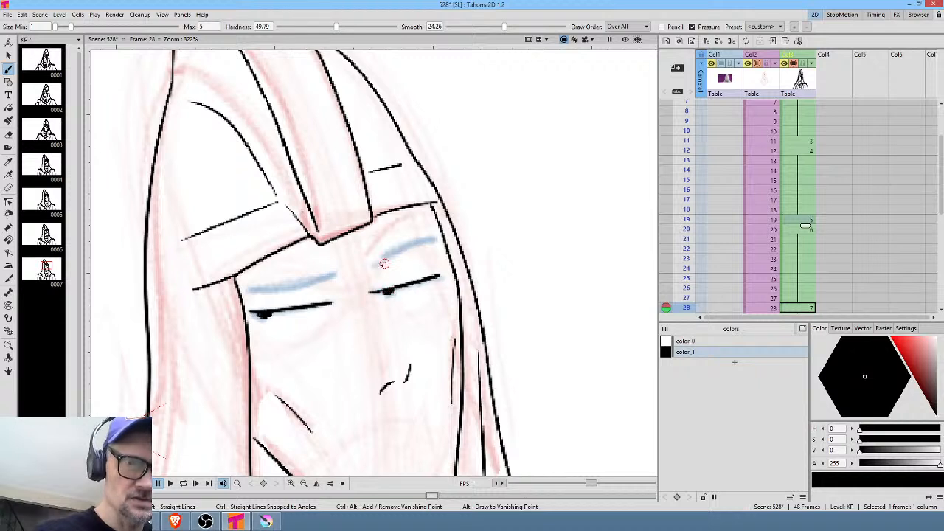
mouse_move(371, 267)
left_mouse_down()
mouse_move(433, 242)
mouse_move(370, 267)
left_mouse_up()
mouse_move(253, 289)
left_mouse_down()
mouse_move(285, 287)
mouse_move(262, 290)
left_mouse_up()
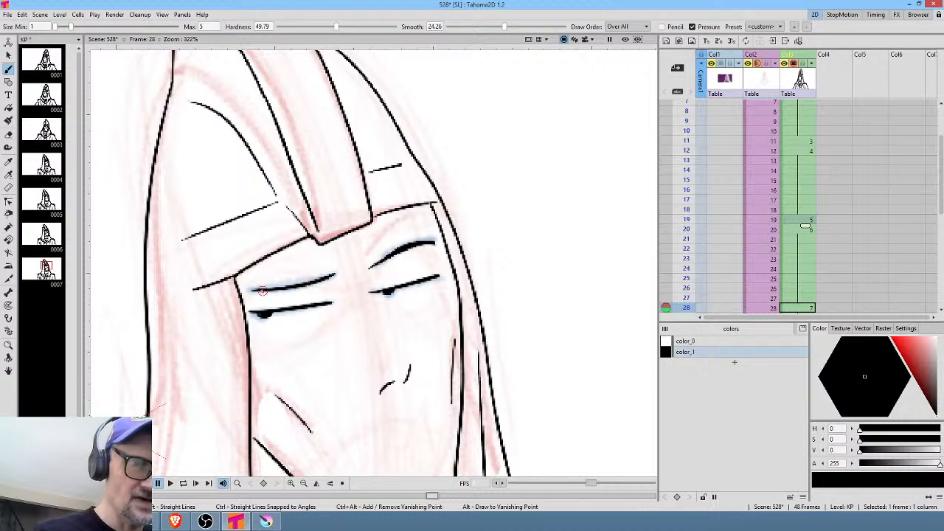
Shorten the wide-eyed drawing's hold by one frame so the half-lidded drawing starts at frame 27.
left_click_drag(507, 368, 546, 251)
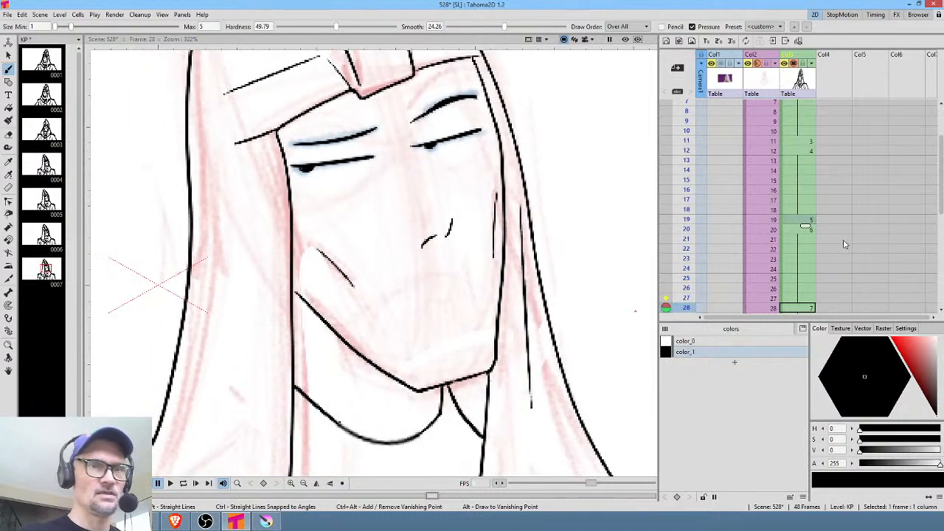
scroll(588, 241, "down", 3)
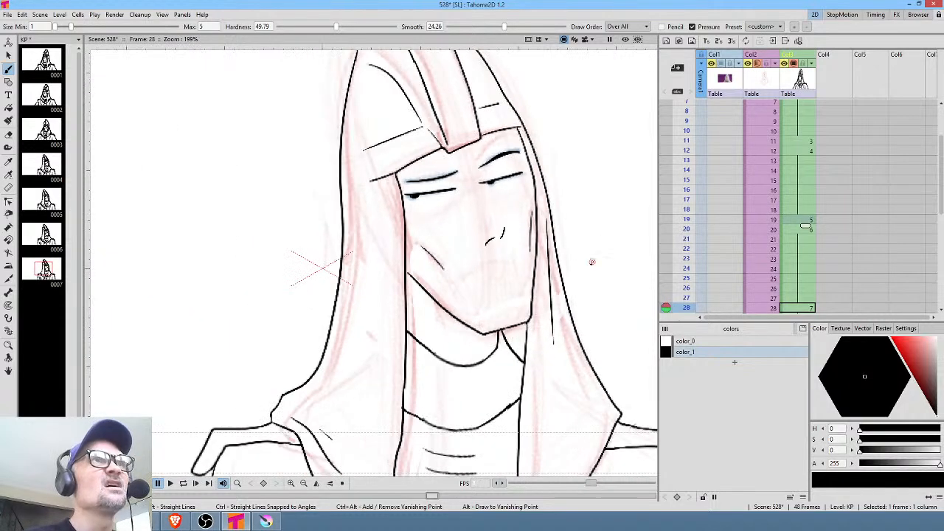
scroll(591, 264, "down", 2)
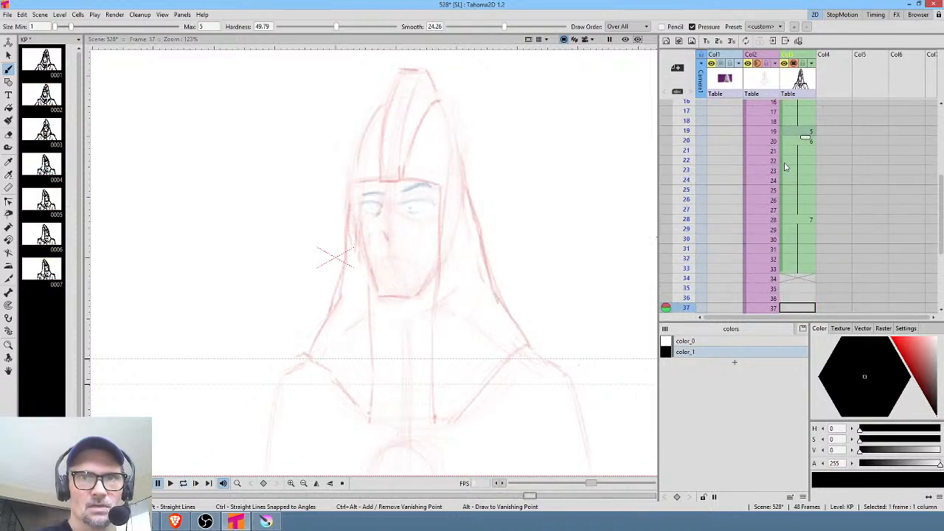
left_click_drag(695, 122, 680, 216)
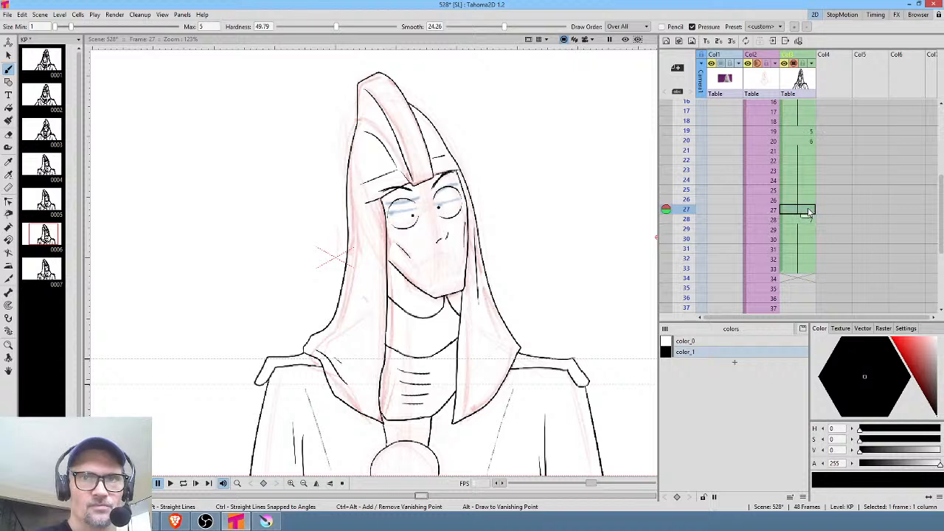
key("Delete")
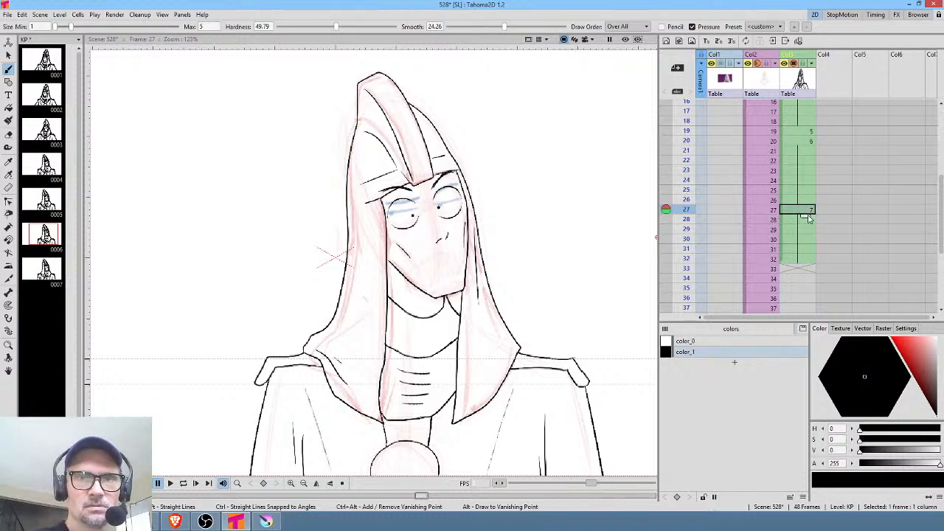
key("Up")
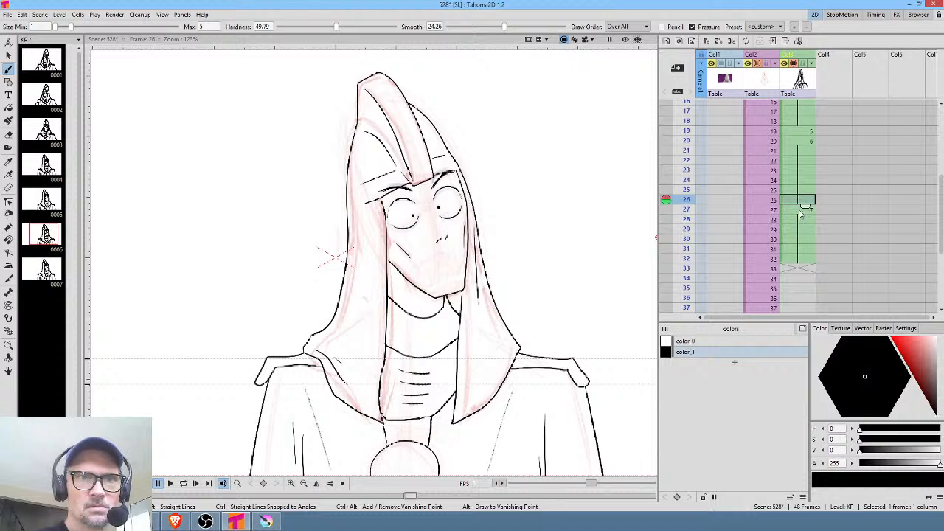
key("Down")
Extend the half-lidded drawing's exposure through frame 33.
left_click_drag(692, 162, 684, 281)
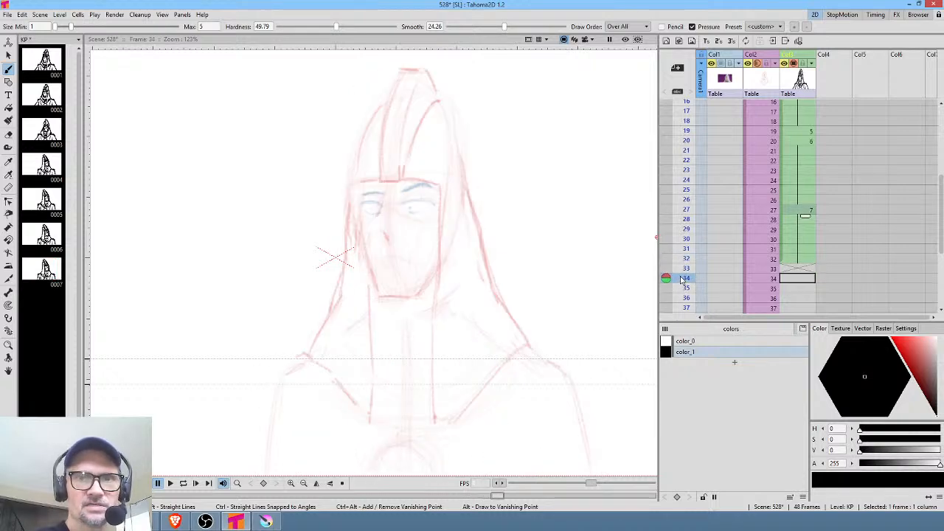
left_click(797, 259)
left_click_drag(805, 265, 803, 278)
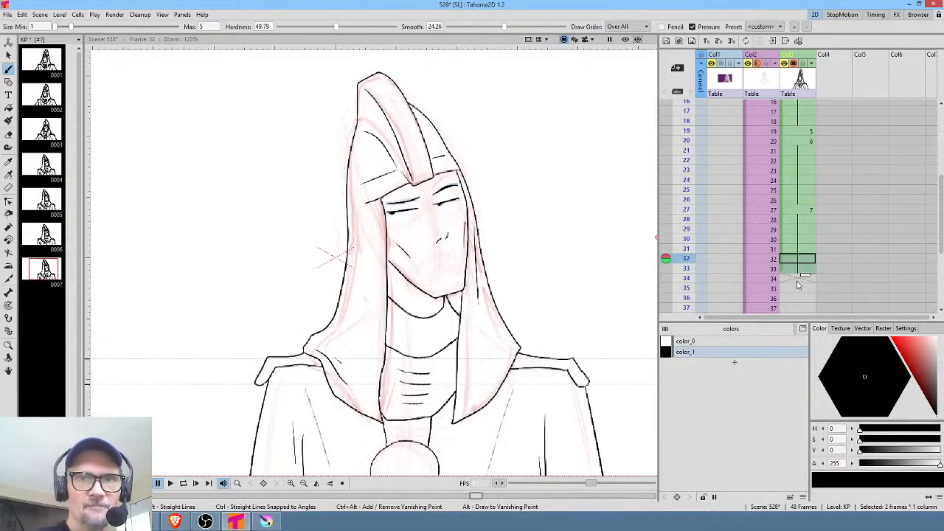
Duplicate the half-lidded drawing into frame 34 and erase its head, helmet and hood, keeping the shoulders and neck lines.
left_click(797, 280)
mouse_move(537, 294)
left_mouse_down()
mouse_move(537, 200)
mouse_move(531, 232)
left_mouse_up()
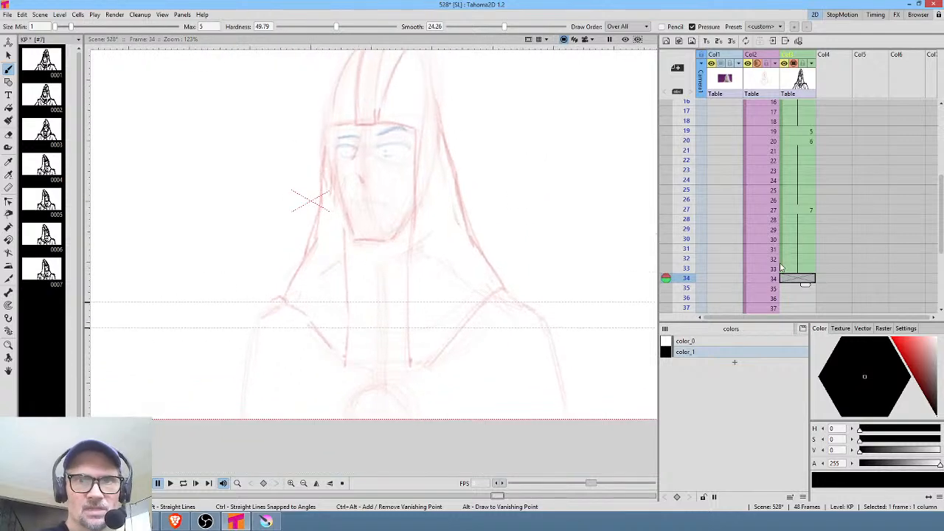
scroll(566, 266, "down", 2)
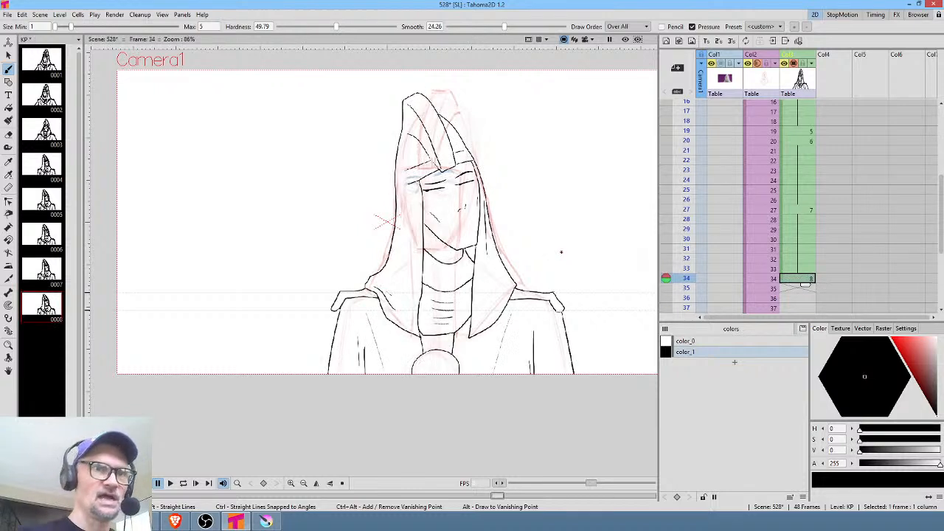
key("a")
mouse_move(510, 110)
left_mouse_down()
mouse_move(403, 70)
mouse_move(351, 241)
mouse_move(392, 340)
mouse_move(431, 329)
mouse_move(429, 281)
mouse_move(442, 270)
mouse_move(474, 274)
mouse_move(469, 328)
mouse_move(513, 320)
mouse_move(550, 162)
mouse_move(538, 105)
left_mouse_up()
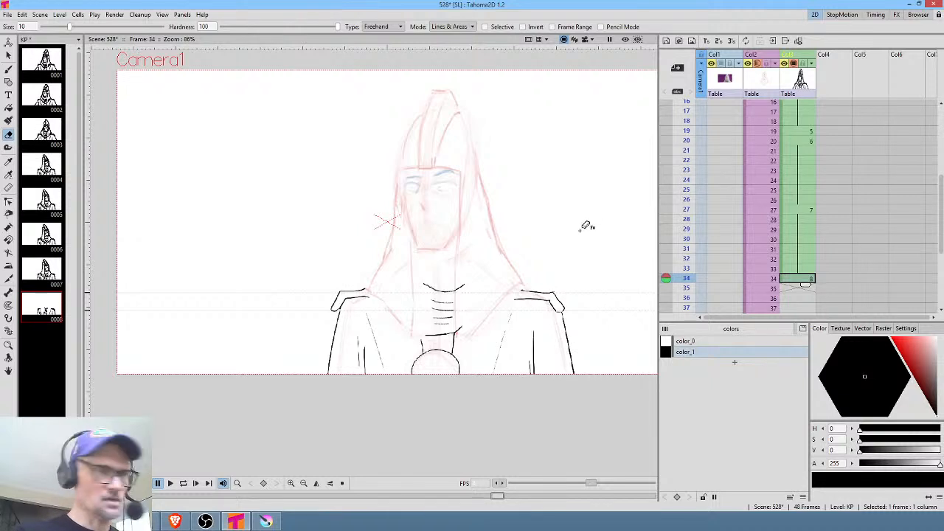
Select the shoulder and cape lines on the viewer's right in frame 34 and shift them slightly inward over the rough.
key("s")
mouse_move(501, 313)
left_mouse_down()
mouse_move(600, 309)
mouse_move(503, 313)
left_mouse_up()
left_click_drag(595, 306, 577, 314)
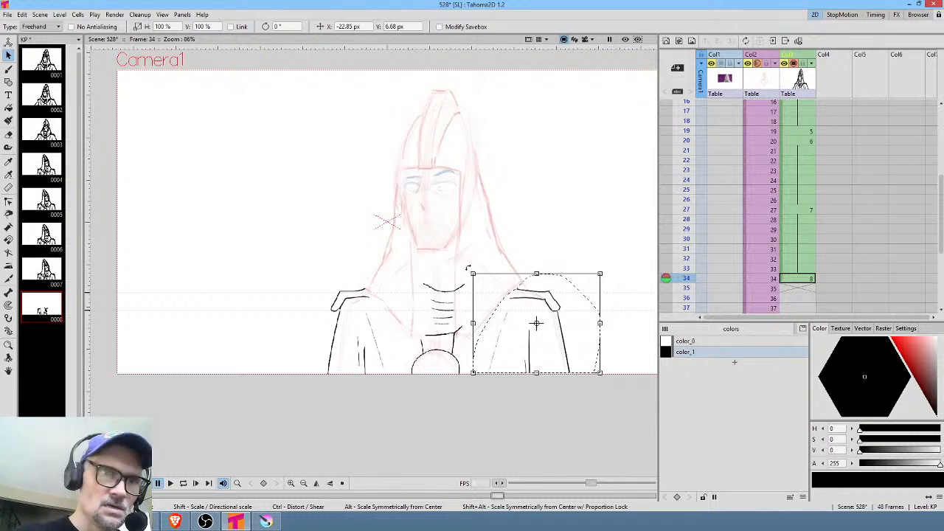
mouse_move(468, 269)
left_mouse_down()
mouse_move(453, 291)
mouse_move(458, 251)
mouse_move(431, 267)
left_mouse_up()
left_click(522, 219)
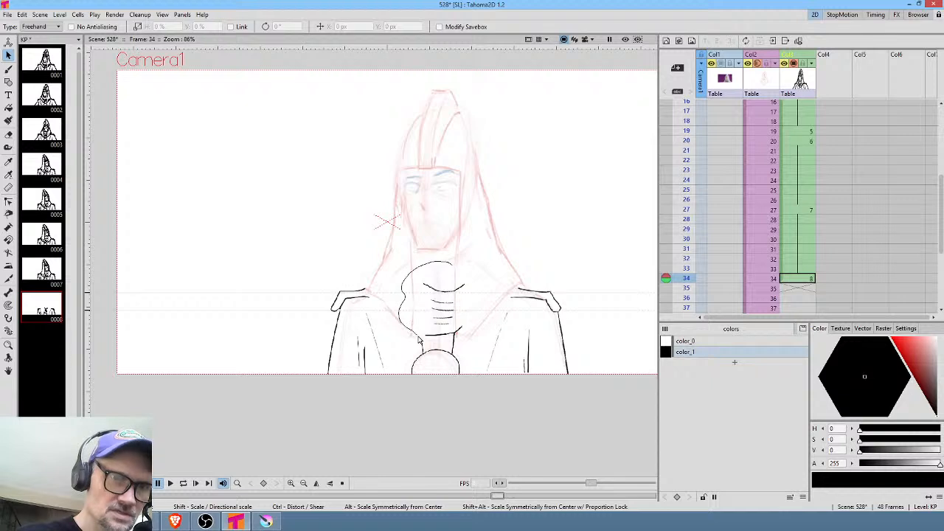
Flip the neck and collar lines horizontally, place them over the rough, and rotate the neck creases about -5 degrees.
left_click_drag(473, 321, 478, 275)
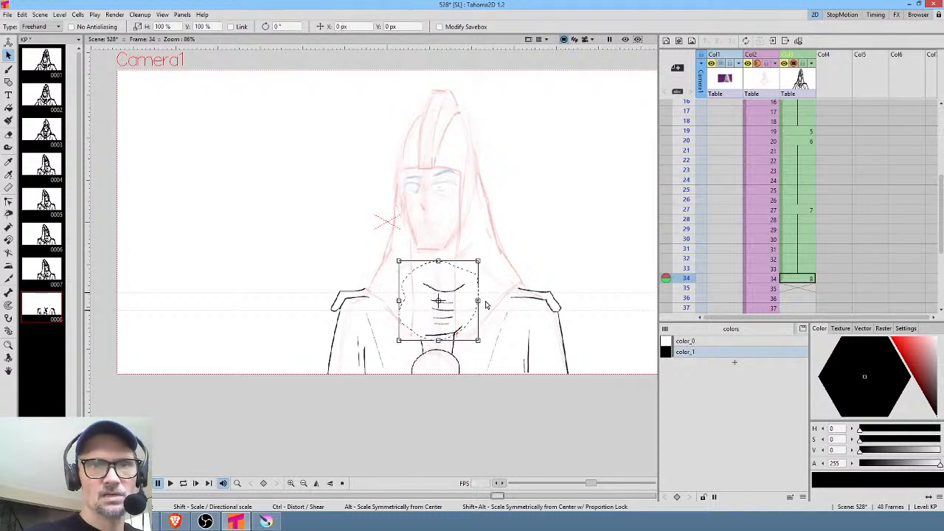
left_click_drag(478, 301, 449, 303)
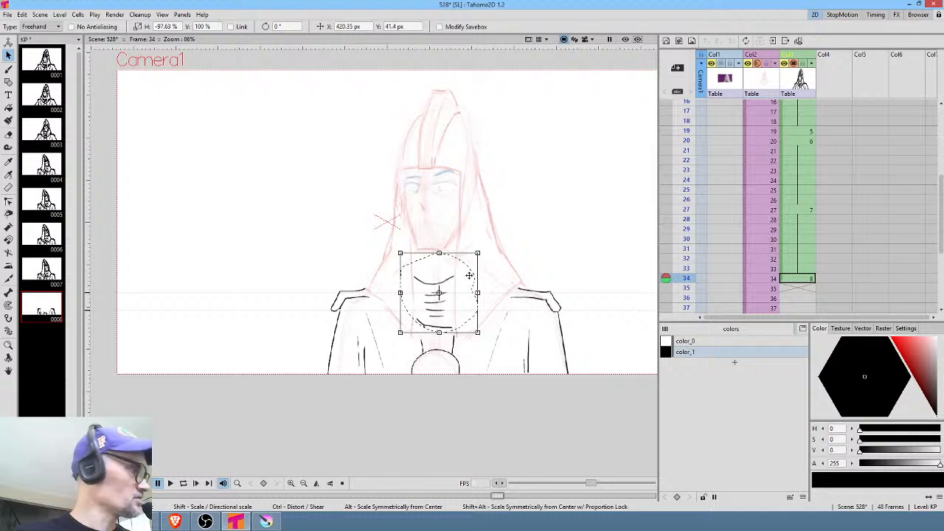
left_click(516, 275)
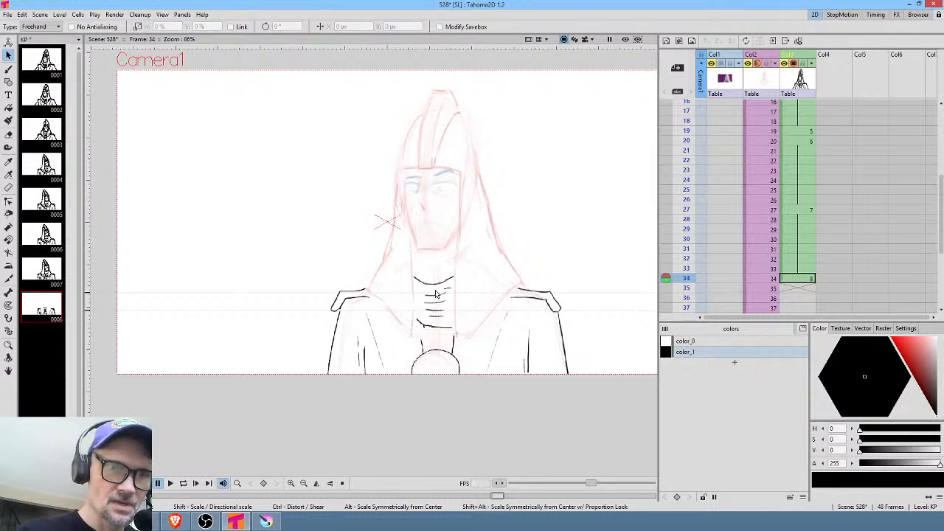
mouse_move(435, 295)
left_mouse_down()
mouse_move(427, 325)
mouse_move(458, 282)
mouse_move(435, 303)
left_mouse_up()
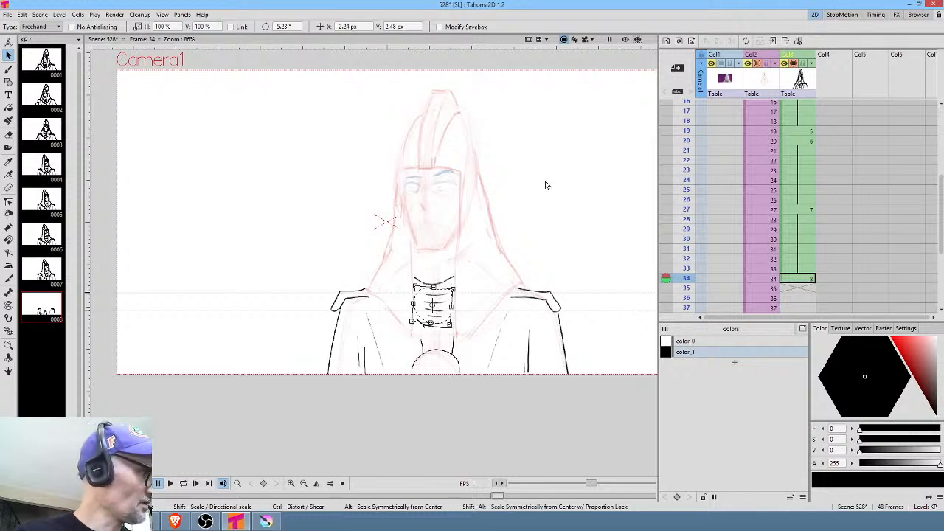
Ink one edge of the helmet crest and the hood's outer contours down to the shoulders in frame 34.
key("b")
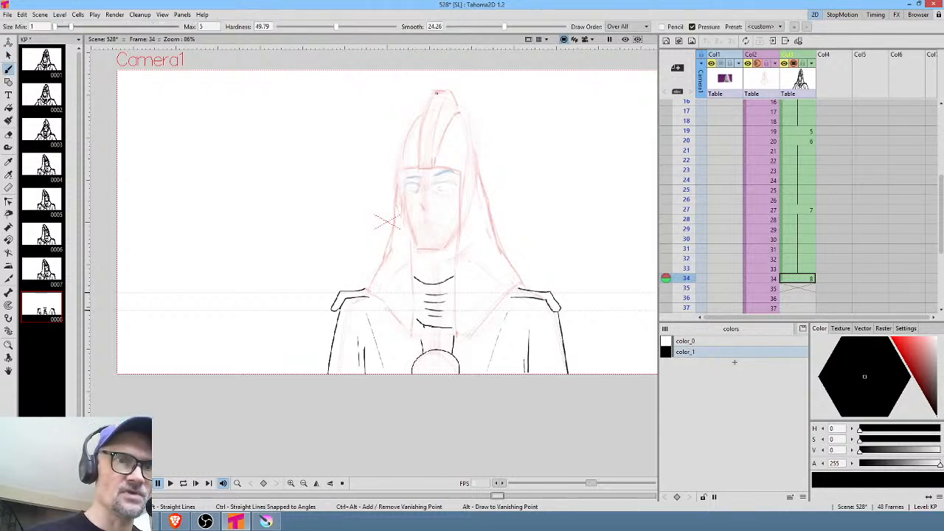
left_click_drag(433, 92, 429, 101)
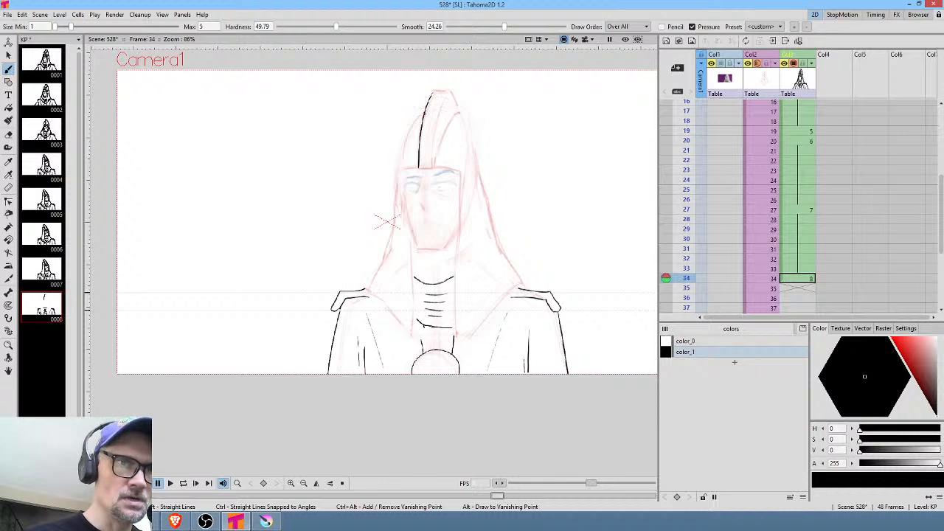
left_click_drag(388, 235, 366, 291)
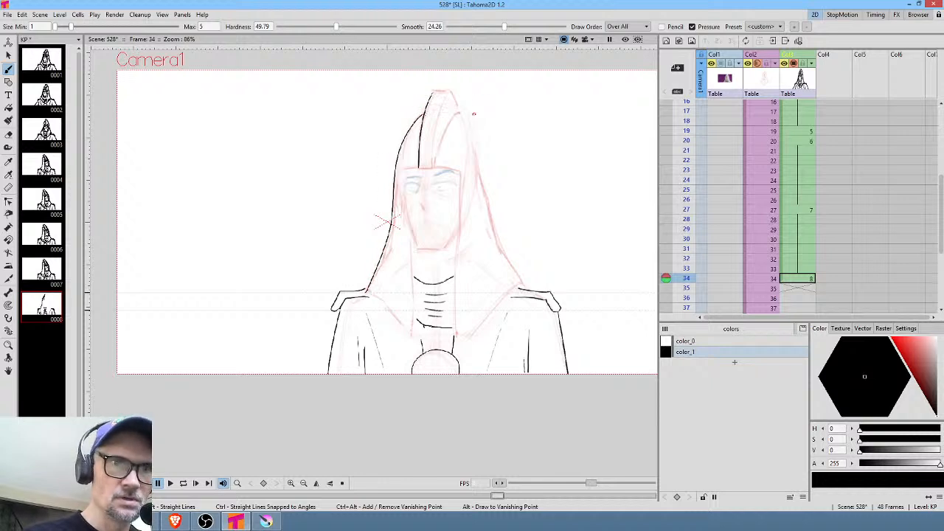
left_click_drag(507, 258, 522, 288)
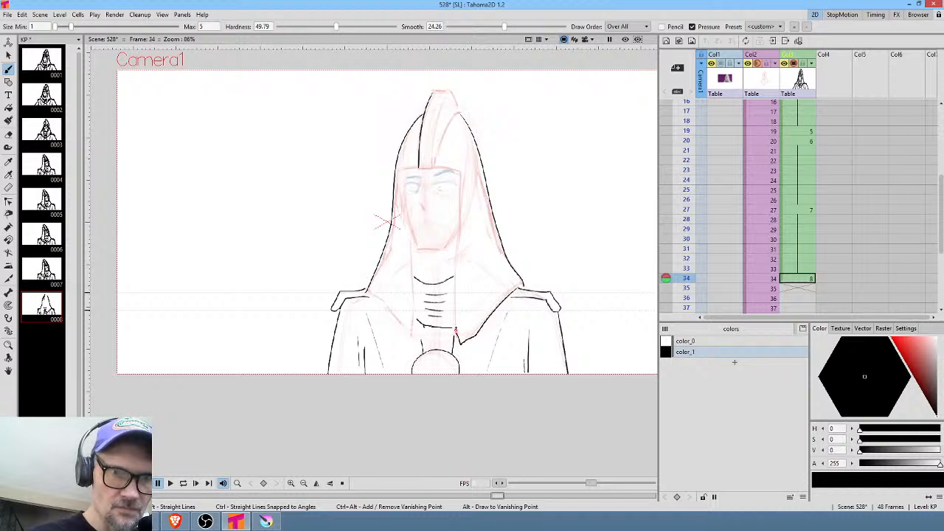
Ink the hood's inner edges, the helmet brim, the second crest edge, the jaw and a short cheek line.
left_click_drag(407, 241, 410, 334)
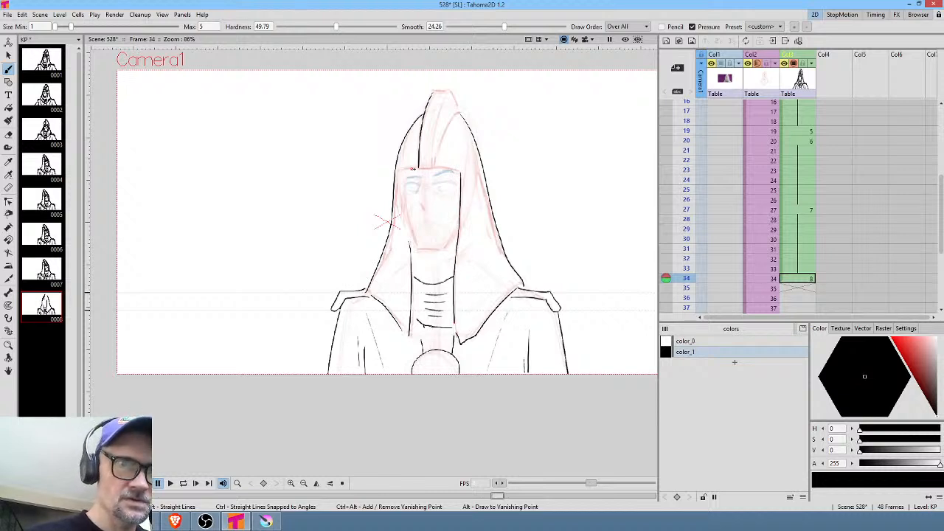
mouse_move(419, 169)
left_mouse_down()
mouse_move(460, 168)
mouse_move(451, 124)
mouse_move(437, 158)
left_mouse_up()
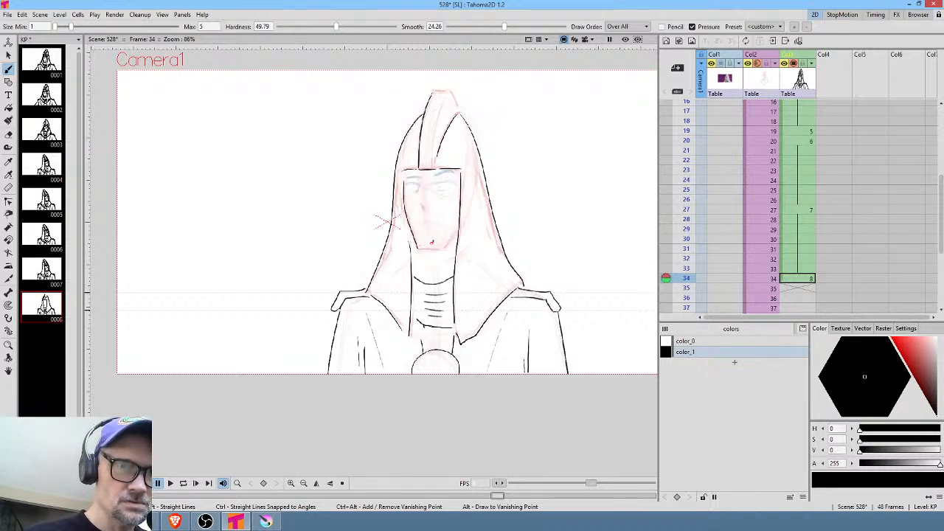
scroll(432, 243, "up", 5)
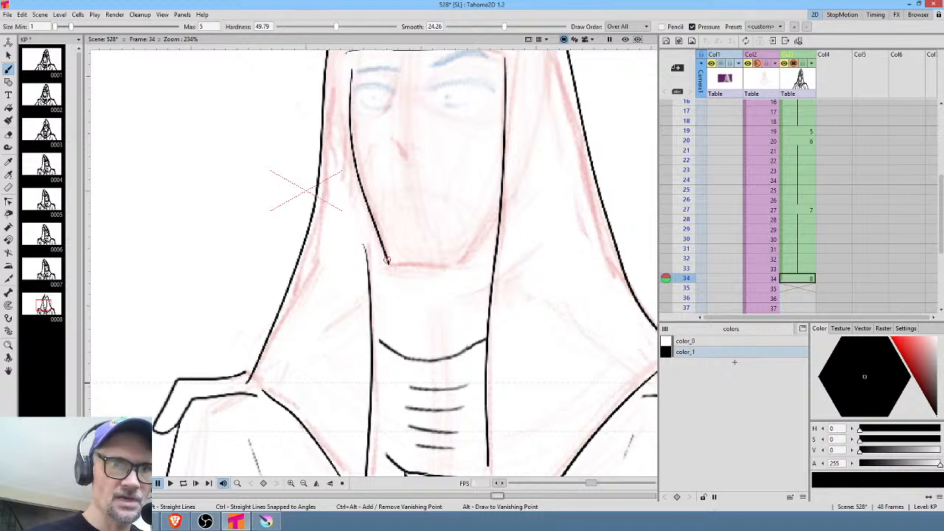
mouse_move(387, 261)
left_mouse_down()
mouse_move(457, 265)
mouse_move(504, 208)
left_mouse_up()
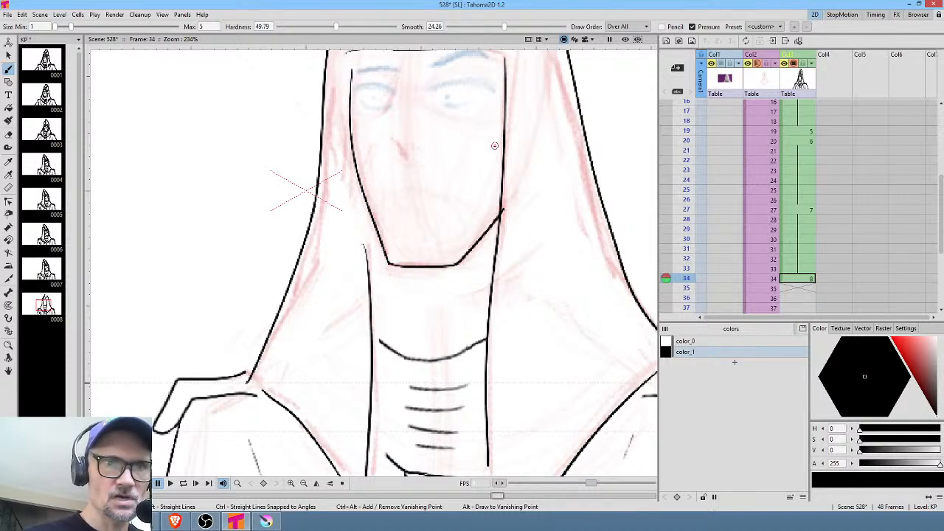
left_click_drag(494, 146, 476, 184)
Erase the jaw line's overshoot at the hood edge, and ink the line under the chin and the hood edge beside the jaw.
middle_click(519, 158)
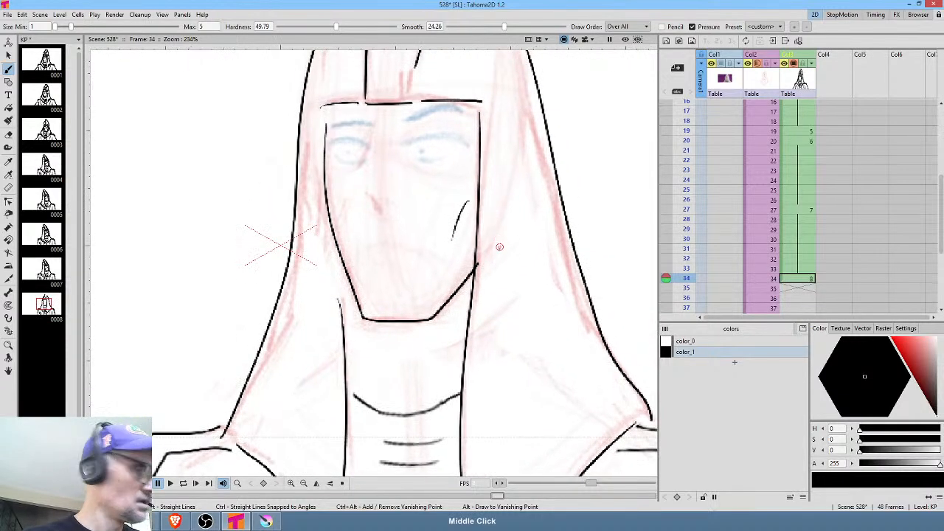
key("a")
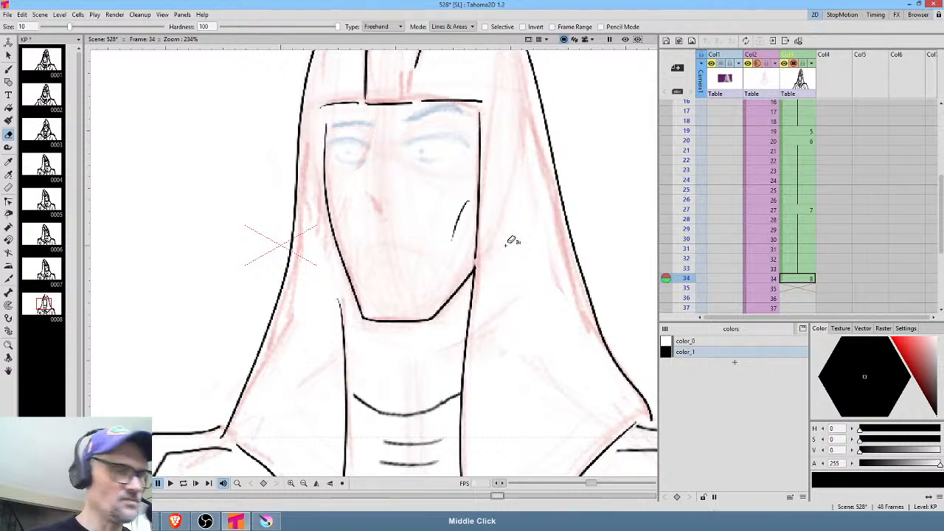
middle_click(506, 245)
key("alt+0")
key("b")
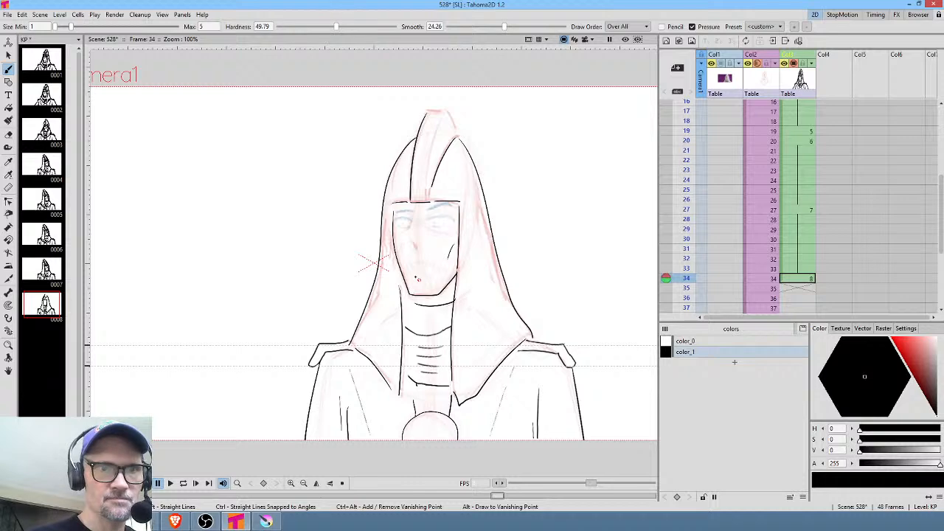
left_click_drag(399, 267, 401, 291)
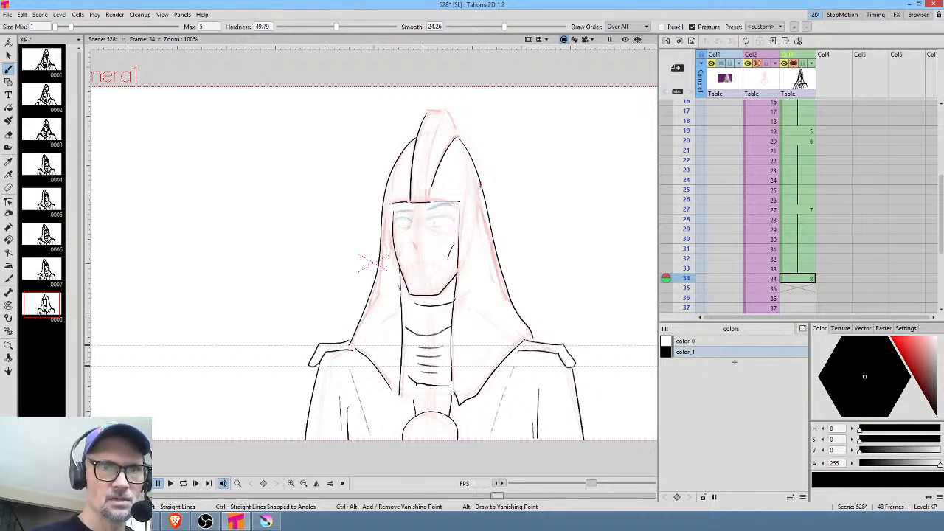
Erase a small gap in the hood's lower edge in frame 34 and move the separated hood tip slightly up.
middle_click(583, 313)
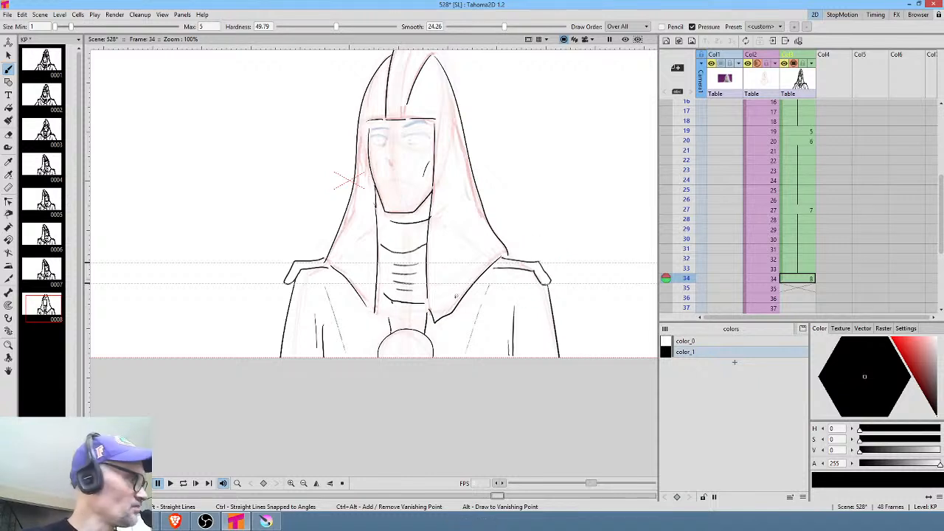
key("e")
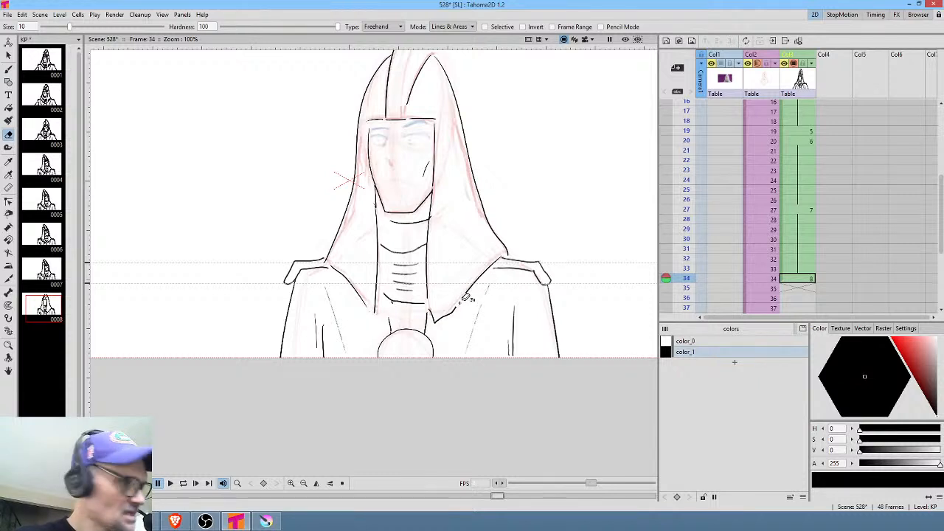
key("s")
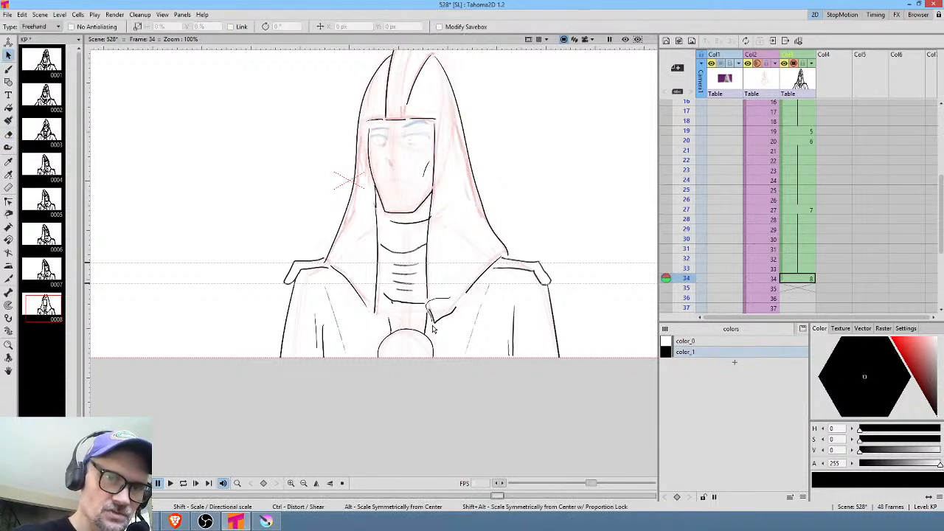
left_click_drag(434, 329, 447, 307)
key("b")
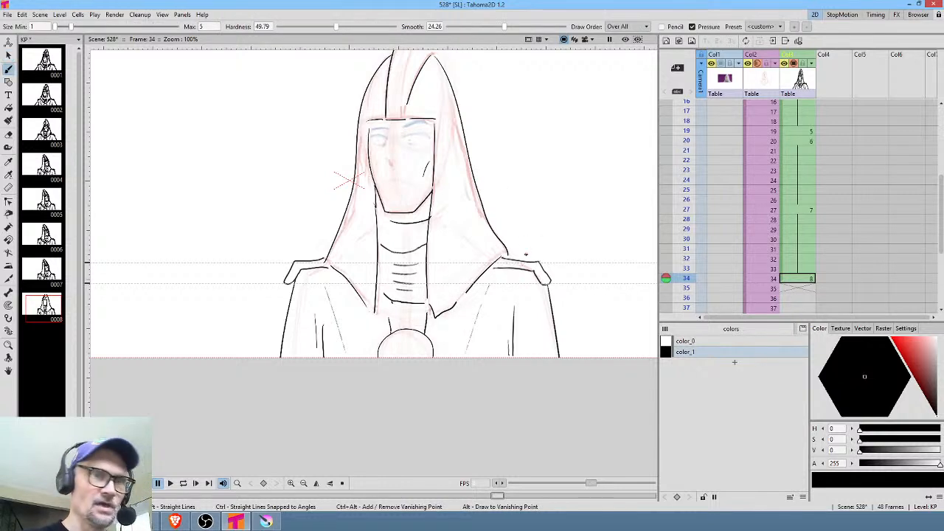
Ink across the gap in the hood's lower edge and join the collar line to the neck edge and hood tip.
left_click_drag(522, 277, 506, 189)
left_click_drag(559, 203, 589, 208)
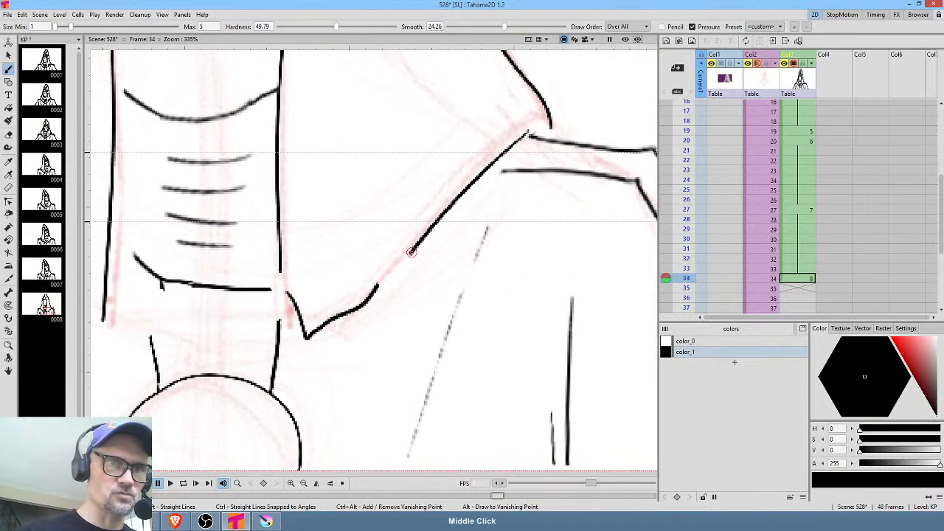
left_click_drag(411, 252, 372, 290)
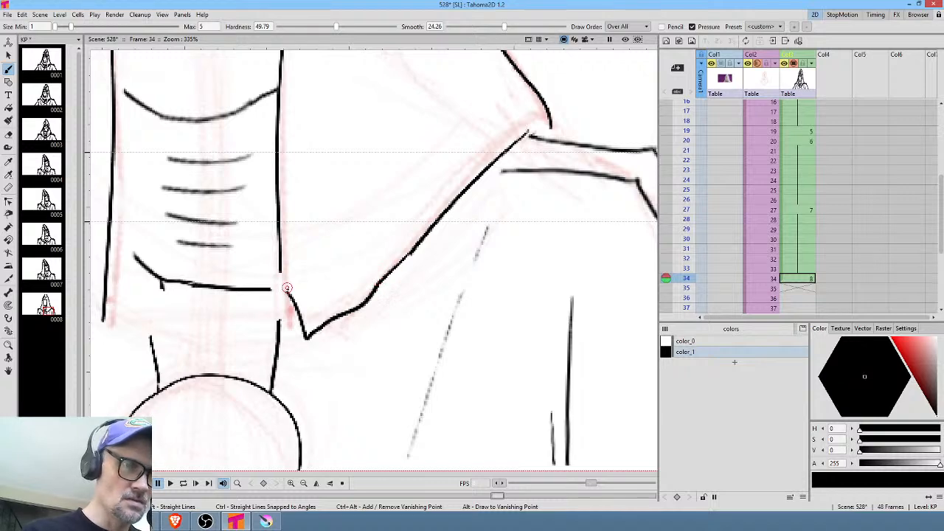
mouse_move(271, 289)
left_mouse_down()
mouse_move(281, 283)
mouse_move(279, 323)
mouse_move(499, 289)
left_mouse_up()
Erase the stub under the collar line and extend the short line above the round clasp up to the collar.
key("a")
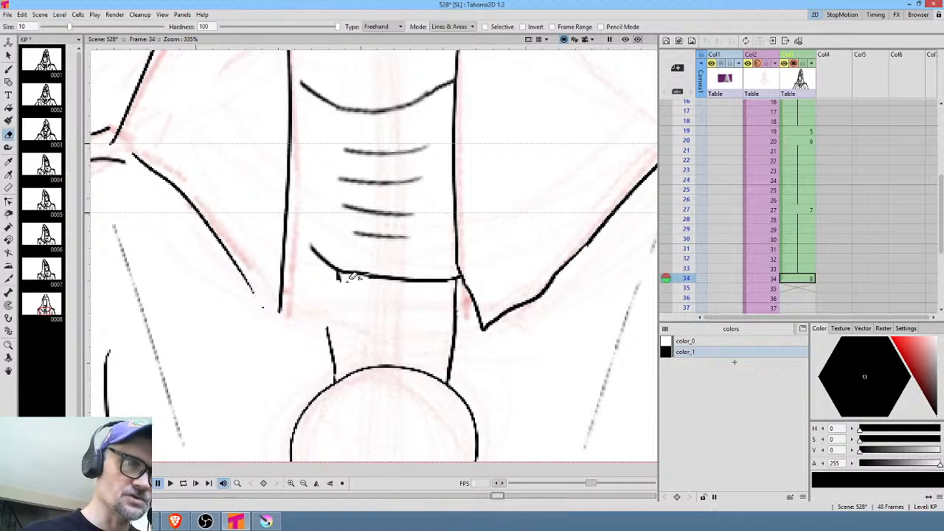
left_click_drag(341, 279, 339, 282)
key("b")
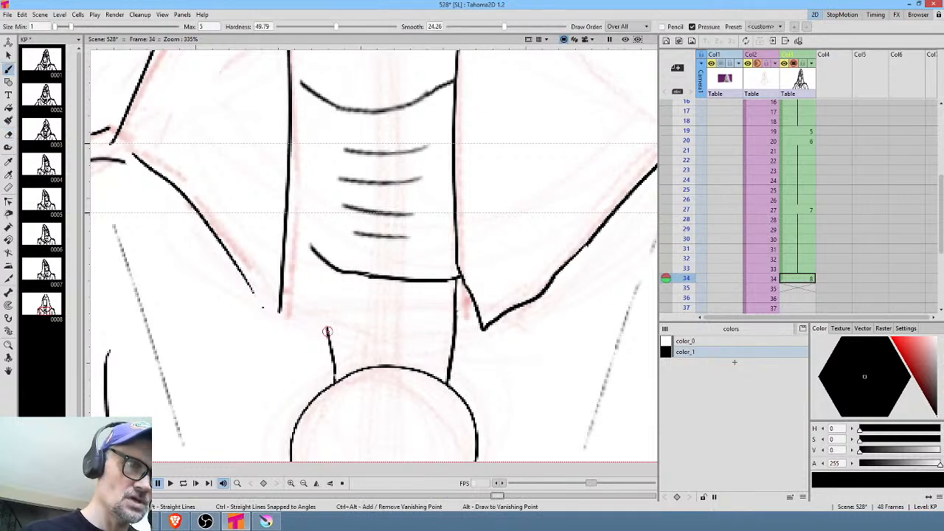
left_click_drag(328, 330, 308, 251)
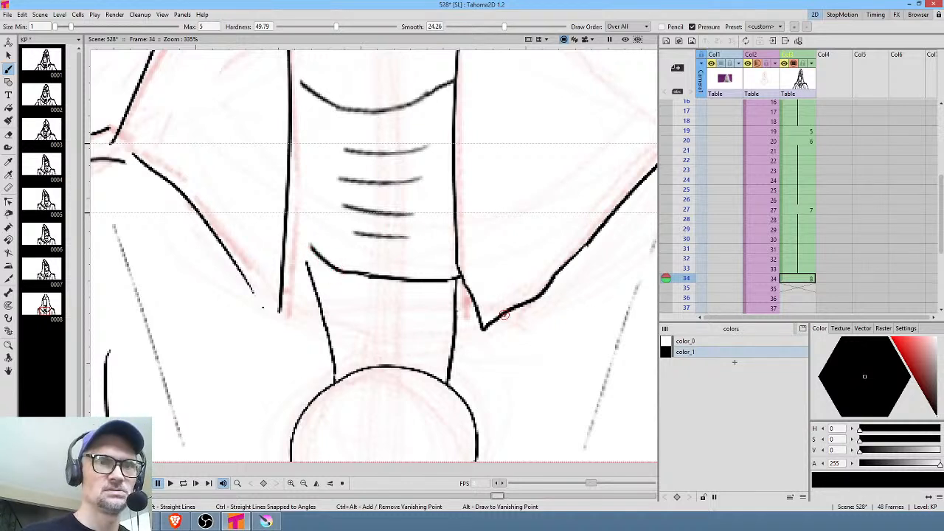
Review the finished drawings in frames 27, 20, 19, 12 and 11, comparing their poses and expressions.
scroll(458, 316, "down", 3)
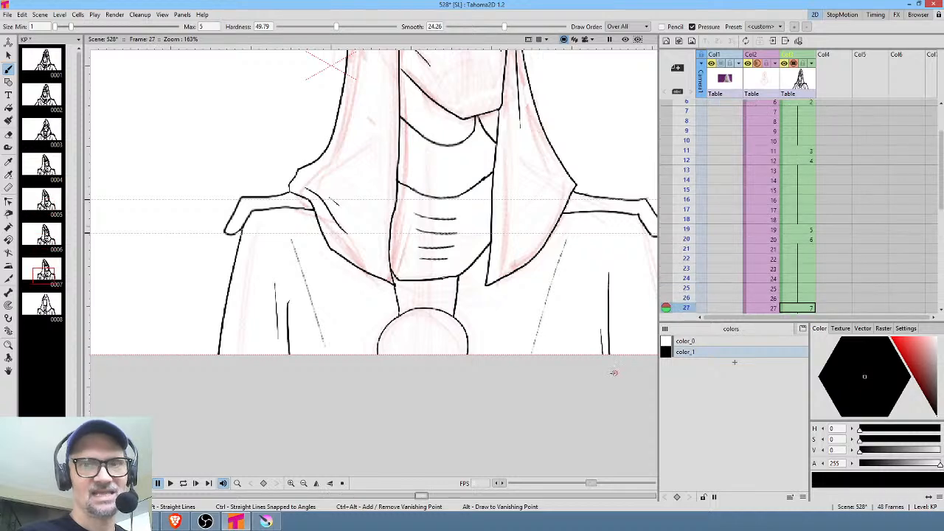
scroll(430, 316, "down", 1)
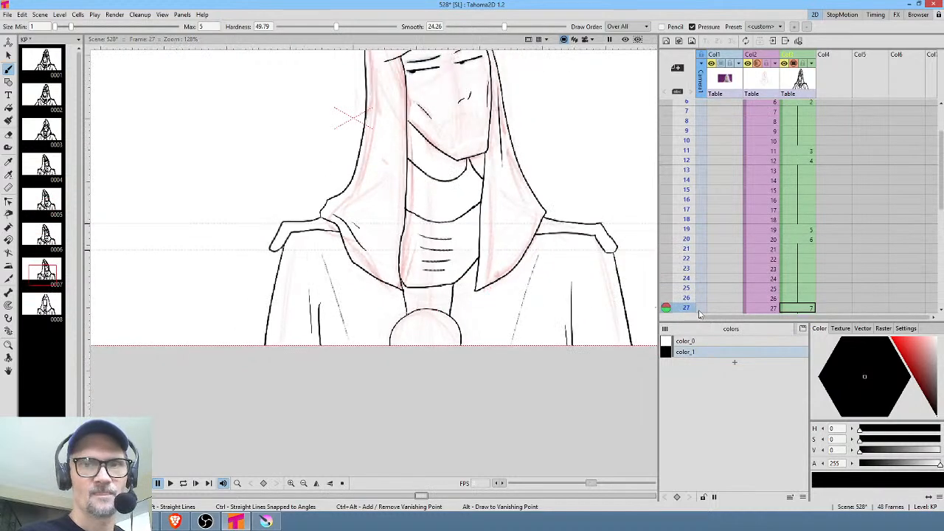
scroll(797, 302, "down", 3)
mouse_move(686, 219)
left_mouse_down()
mouse_move(684, 259)
mouse_move(685, 250)
left_mouse_up()
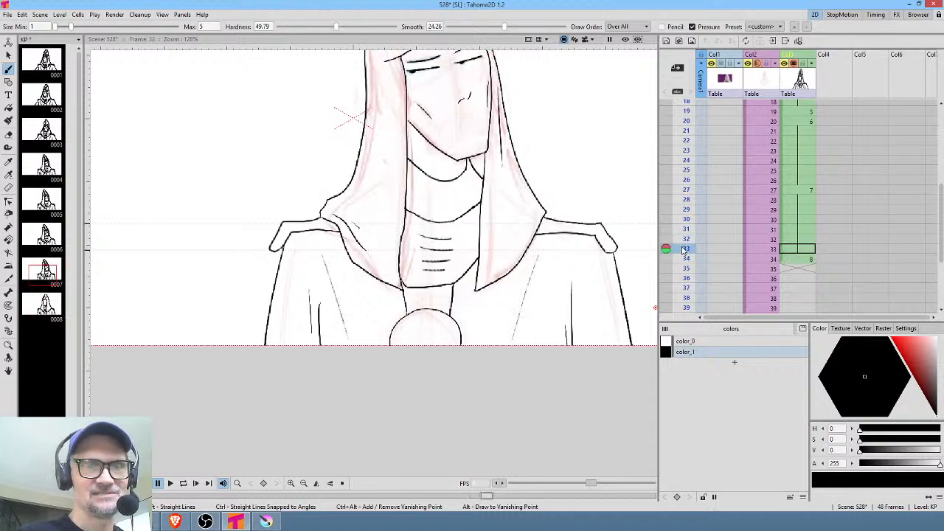
left_click(812, 191)
left_click(806, 121)
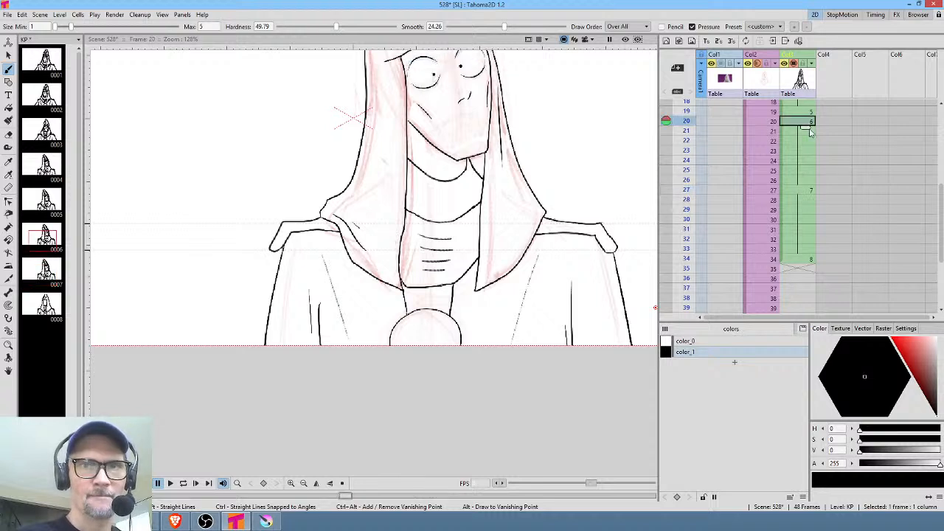
scroll(807, 157, "up", 5)
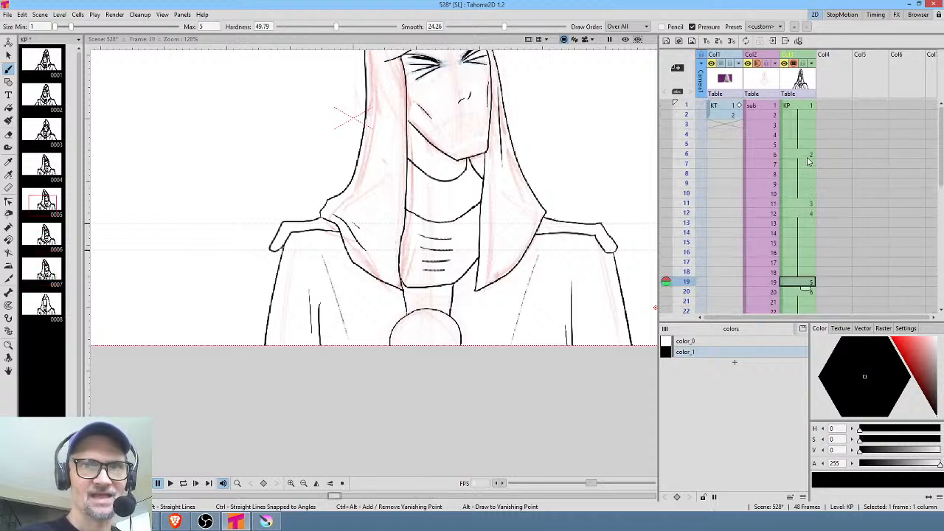
left_click(801, 214)
left_click(800, 205)
key("alt+9")
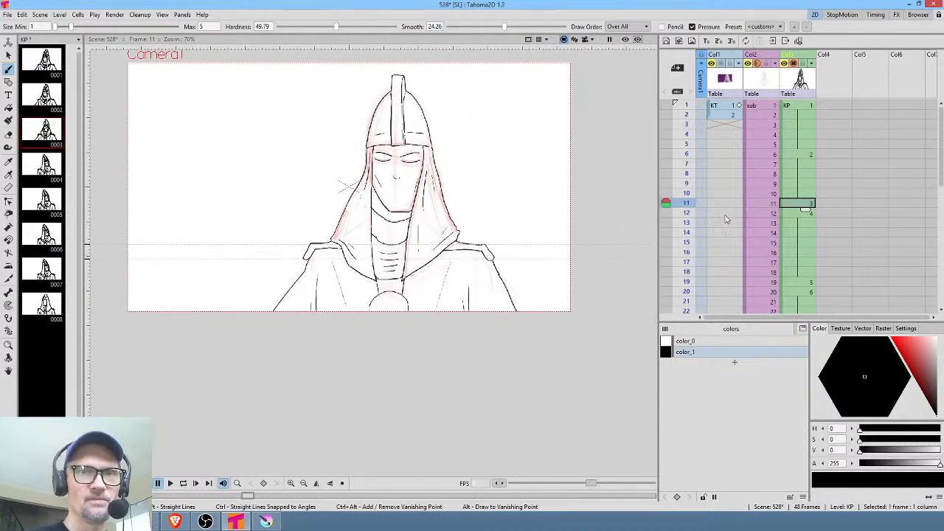
Play the sequence in a loop from frame 1 to check how the inked poses animate.
left_click(690, 110)
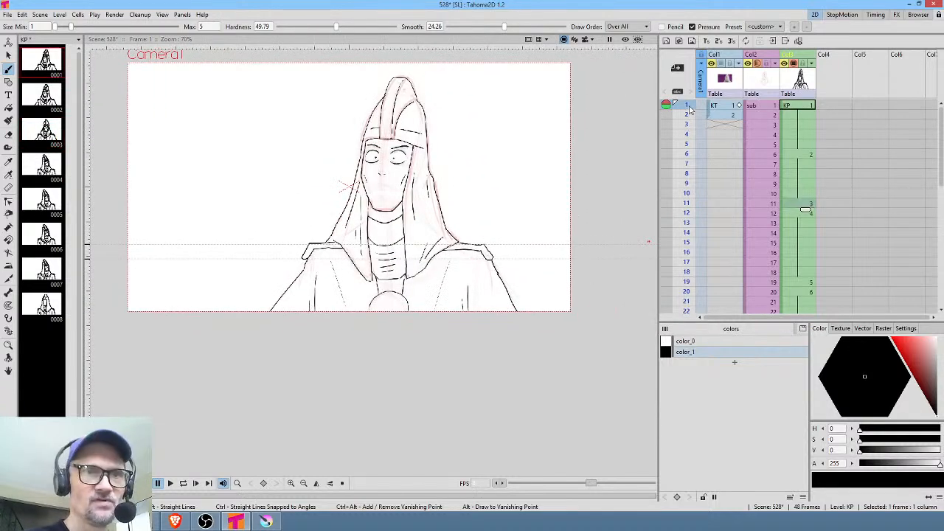
scroll(446, 244, "up", 1)
key("l")
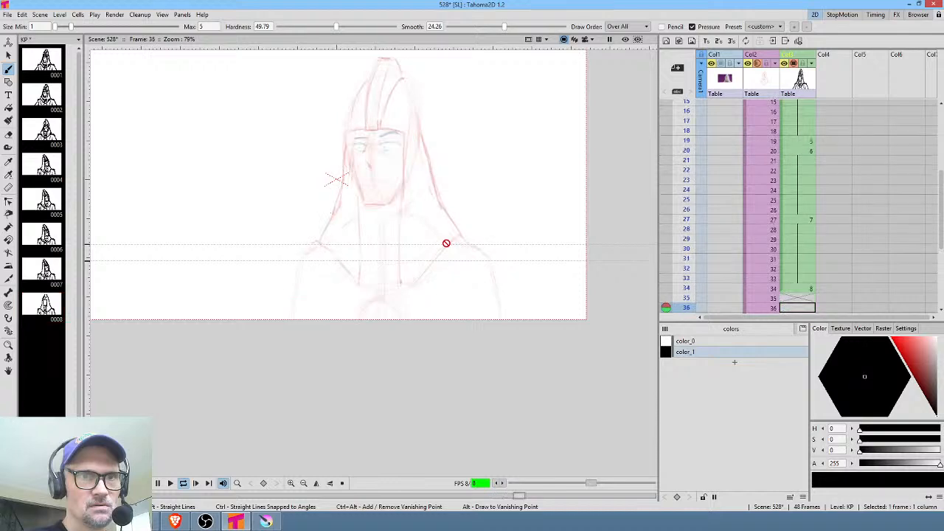
key("l")
key("l")
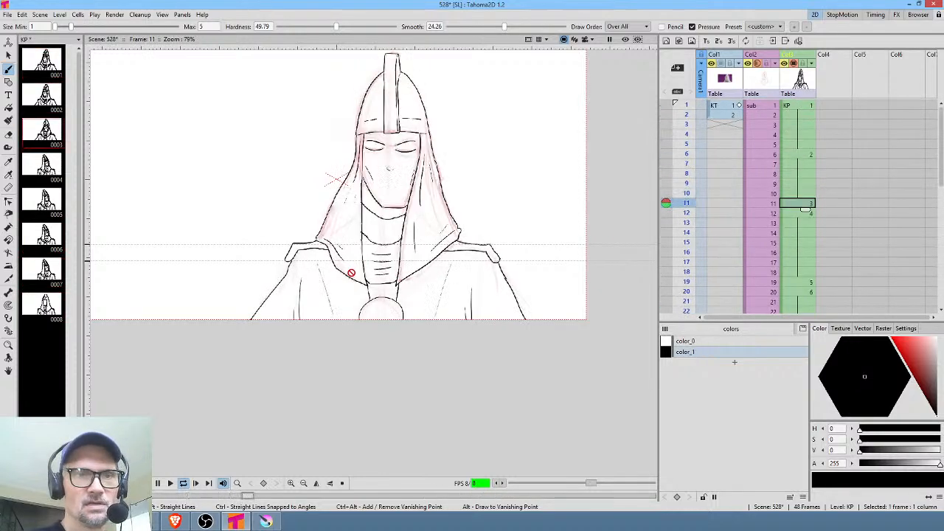
key("l")
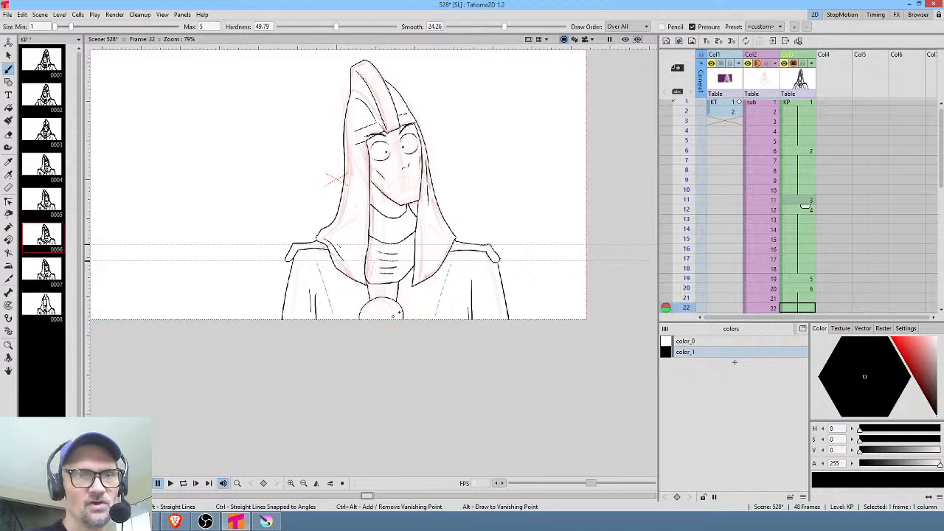
In frame 34, rotate the lower collar line about 7 degrees, raise it slightly, and extend its open end to the neck edge.
scroll(777, 289, "down", 4)
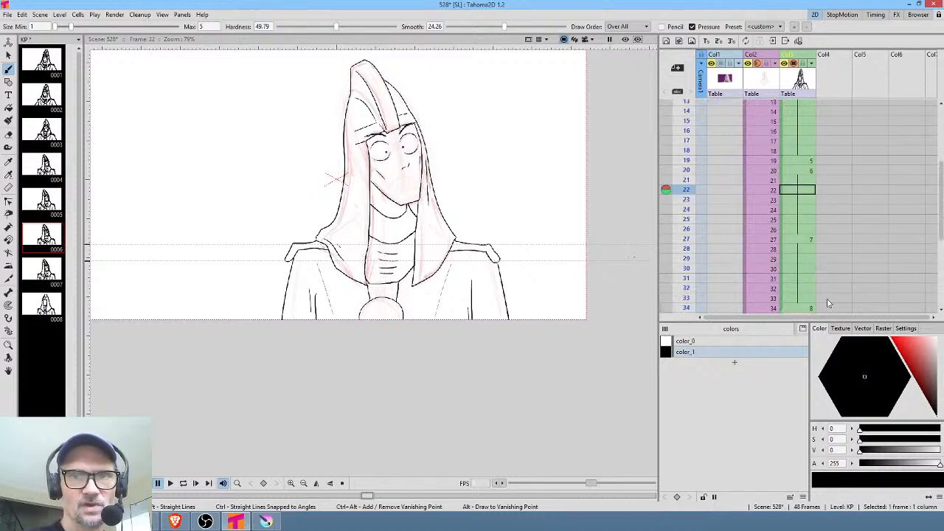
scroll(822, 299, "down", 2)
left_click(803, 250)
scroll(427, 269, "up", 1)
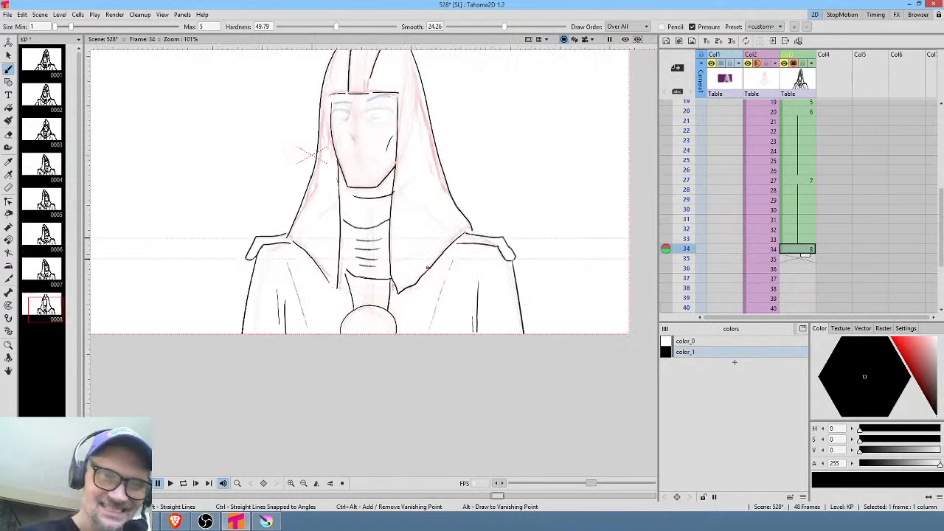
scroll(427, 268, "up", 4)
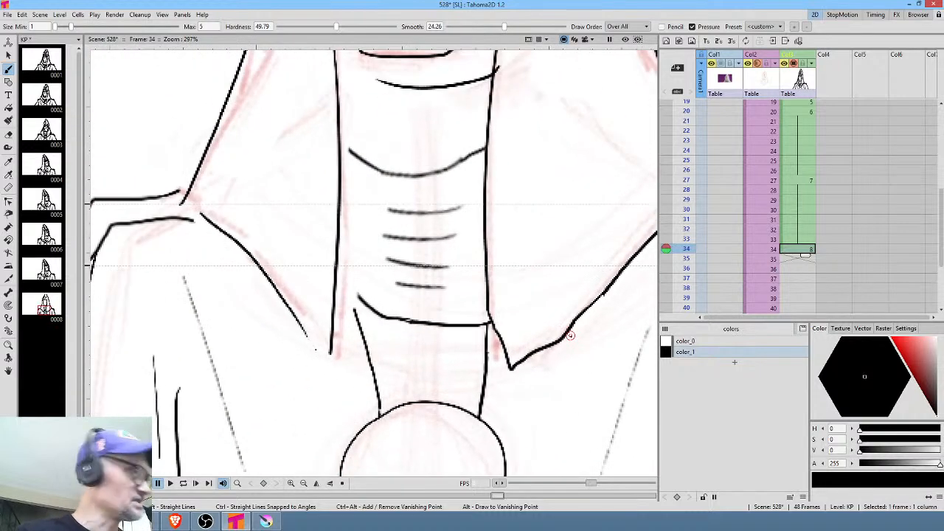
key("s")
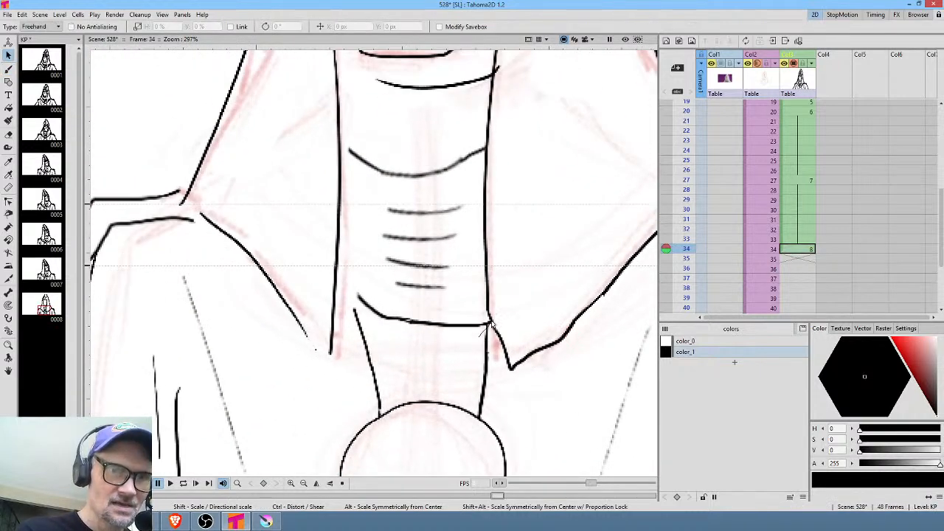
mouse_move(489, 324)
left_mouse_down()
mouse_move(362, 316)
mouse_move(483, 334)
left_mouse_up()
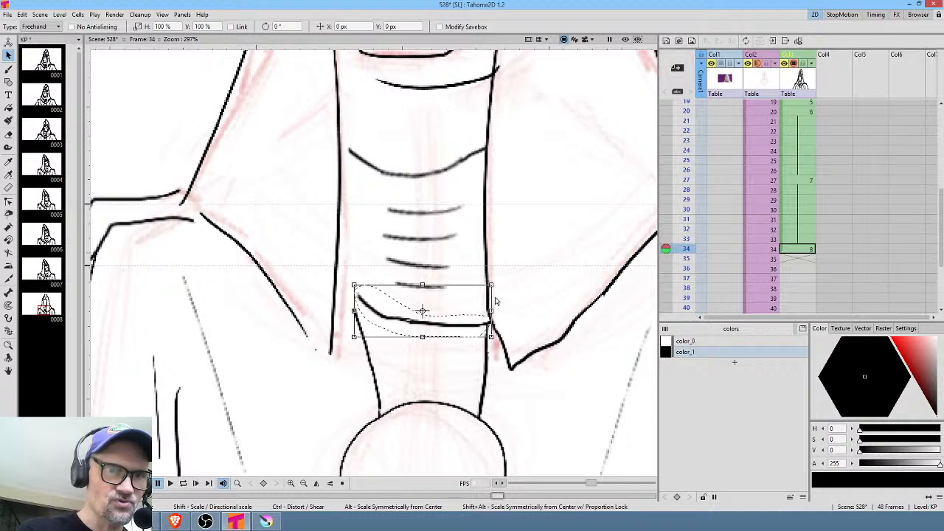
left_click_drag(494, 279, 493, 271)
left_click_drag(452, 316, 452, 304)
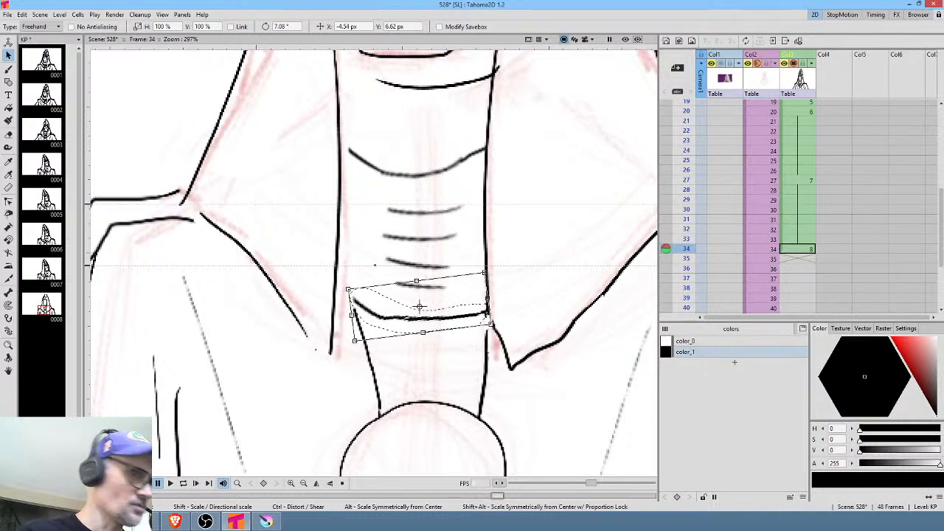
key("b")
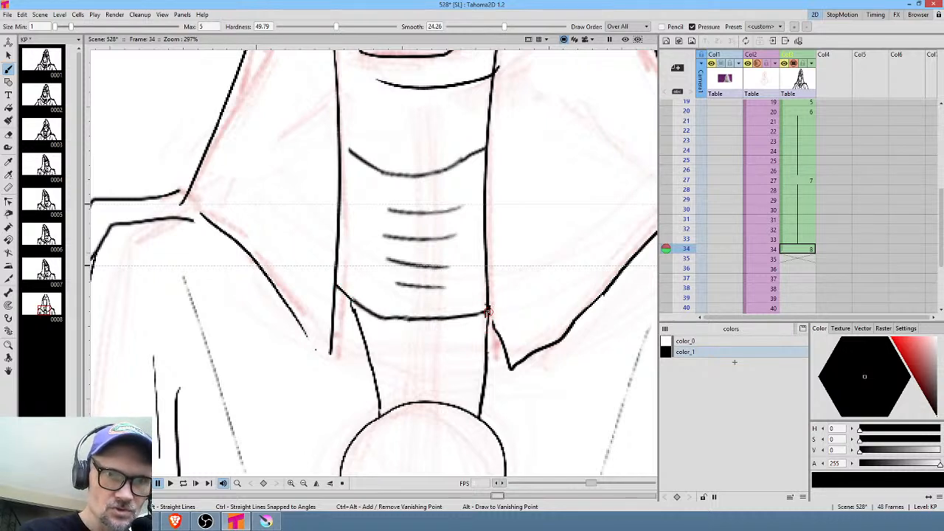
On the frame 34 drawing, close the ink gaps at the hood's lower points and left shoulder corner, erasing the overlapping line end.
left_click_drag(488, 311, 494, 325)
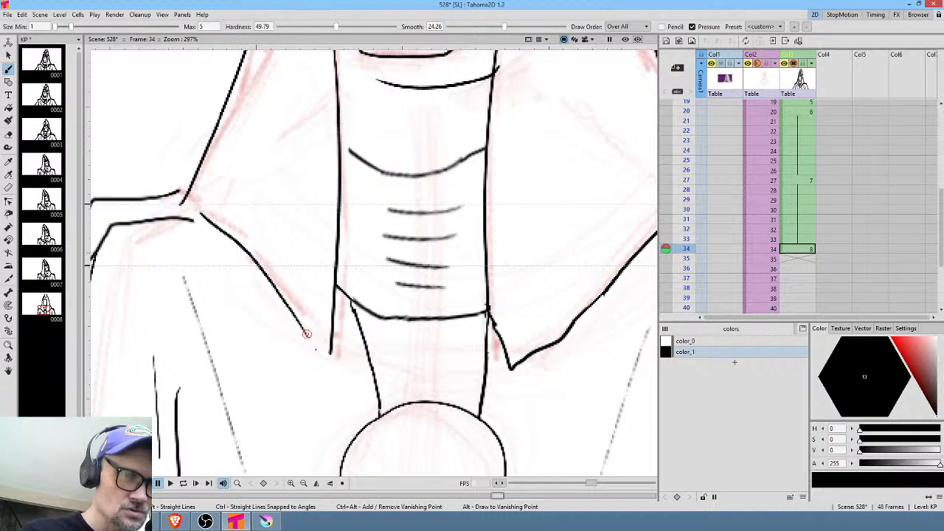
left_click_drag(307, 333, 329, 357)
middle_click(242, 212)
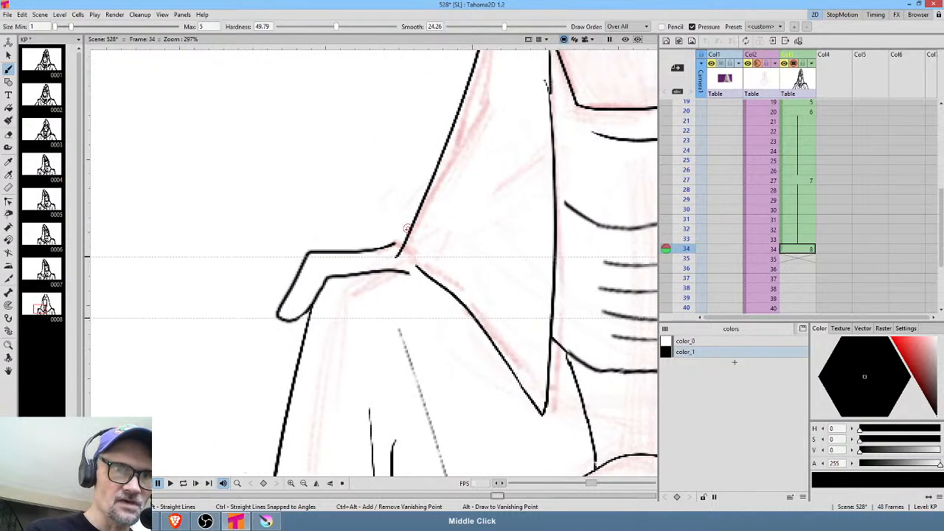
mouse_move(417, 213)
left_mouse_down()
mouse_move(390, 243)
mouse_move(419, 270)
left_mouse_up()
key("a")
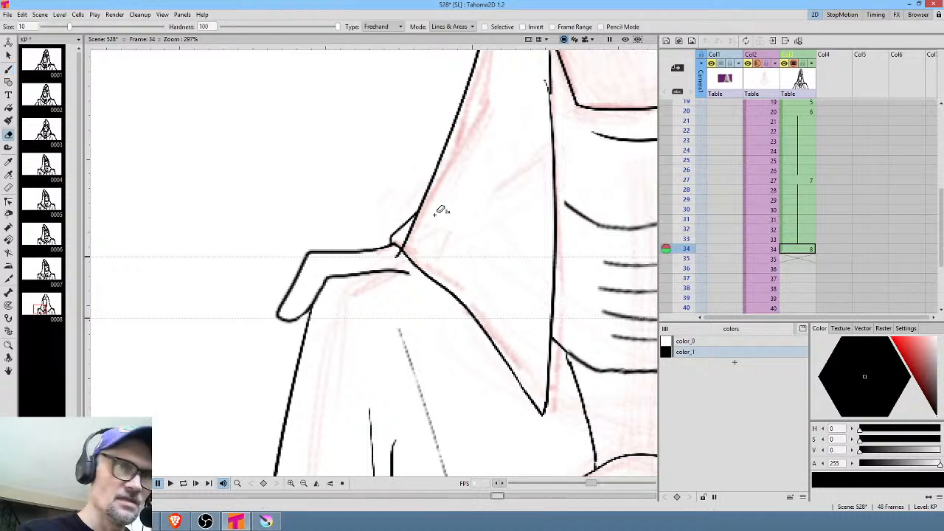
mouse_move(419, 215)
left_mouse_down()
mouse_move(405, 231)
mouse_move(402, 246)
mouse_move(415, 250)
left_mouse_up()
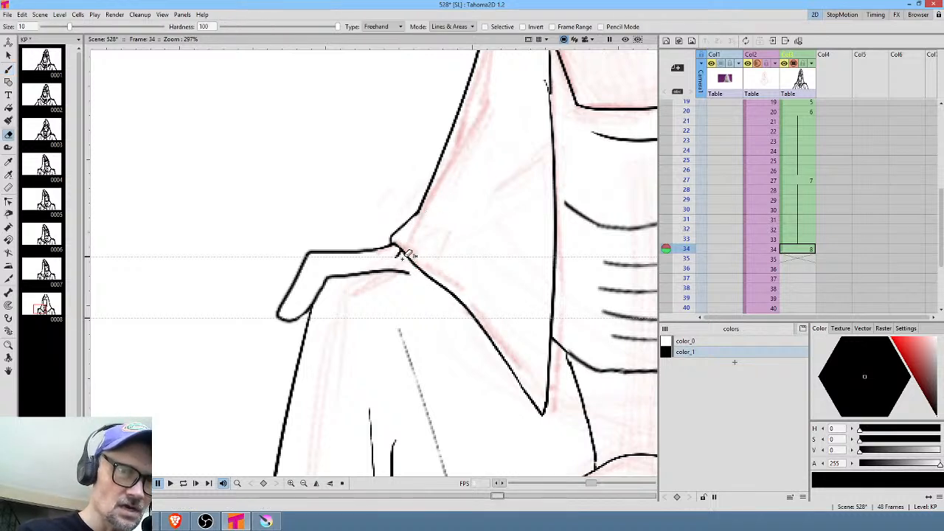
key("b")
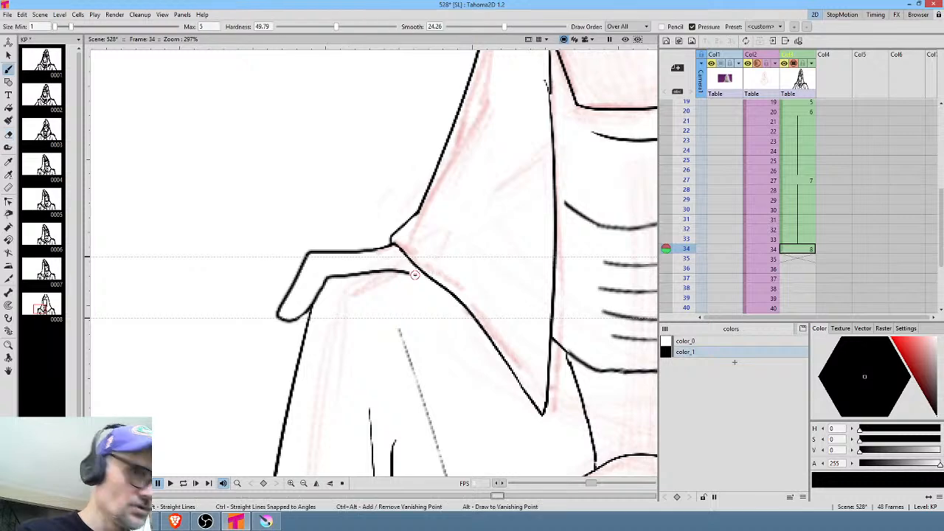
left_click_drag(404, 273, 422, 273)
Extend the collar curve under the chin to the left neck line, and erase the stray marks at its ends.
left_click_drag(541, 227, 467, 272)
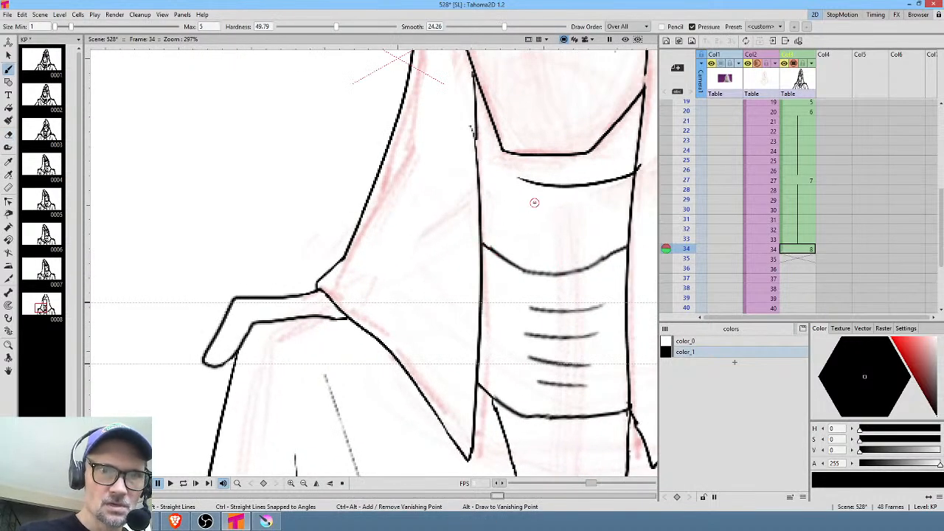
left_click_drag(555, 232, 446, 352)
key("e")
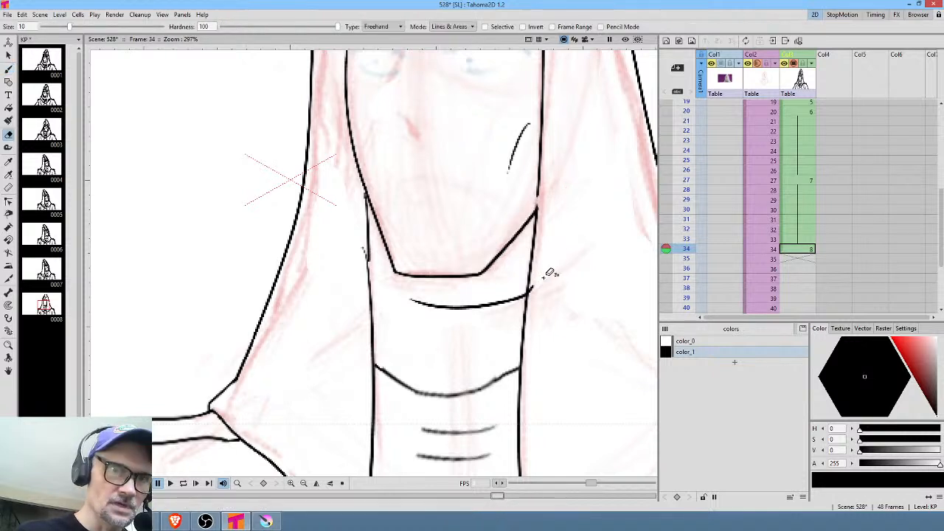
key("b")
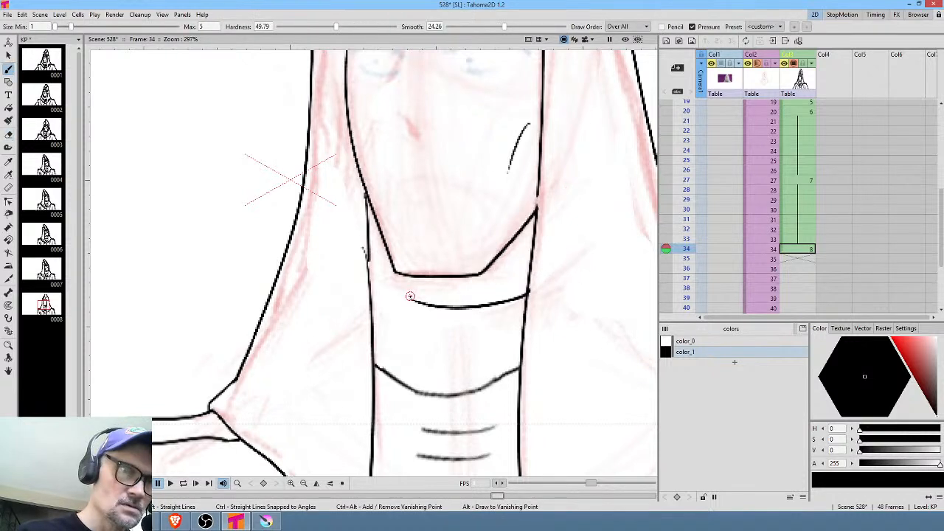
left_click_drag(410, 301, 368, 278)
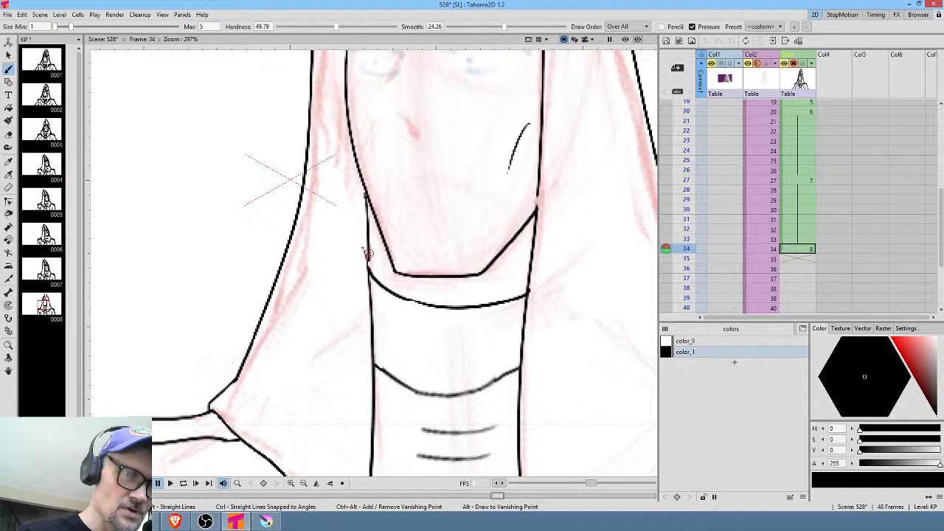
key("e")
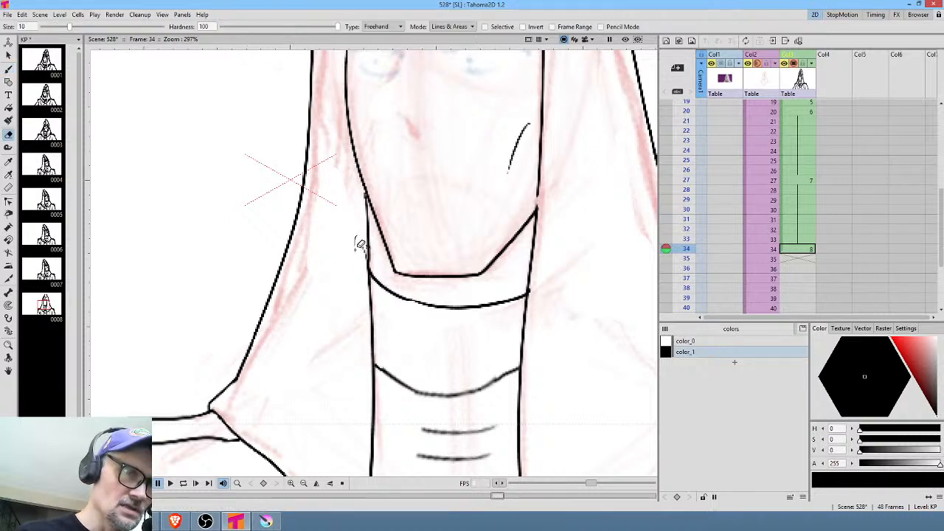
Ink the missing piece of the face outline between the left cheek line and the jaw.
left_click_drag(399, 214, 436, 292)
left_click(403, 266)
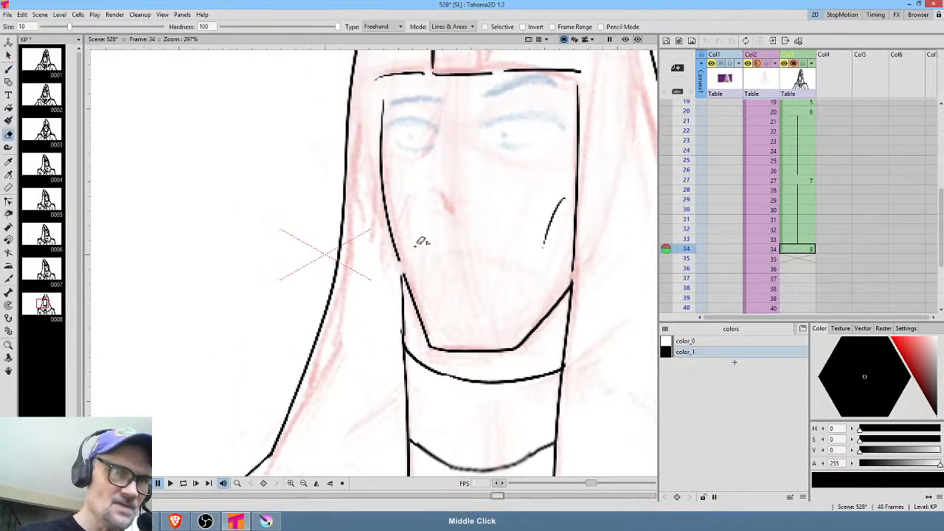
key("b")
left_click_drag(397, 256, 405, 278)
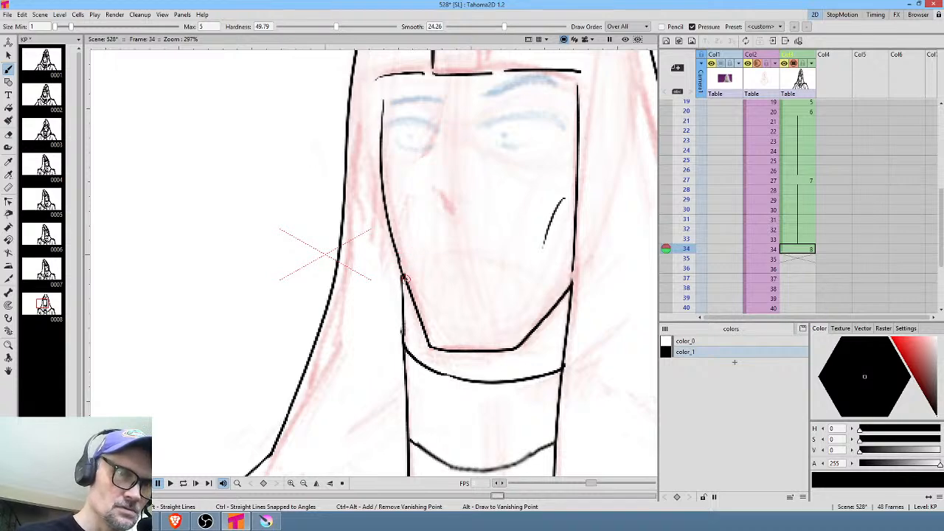
Join the left face line to the helmet brim and ink the brim's extension out toward the left side.
left_click_drag(430, 224, 403, 369)
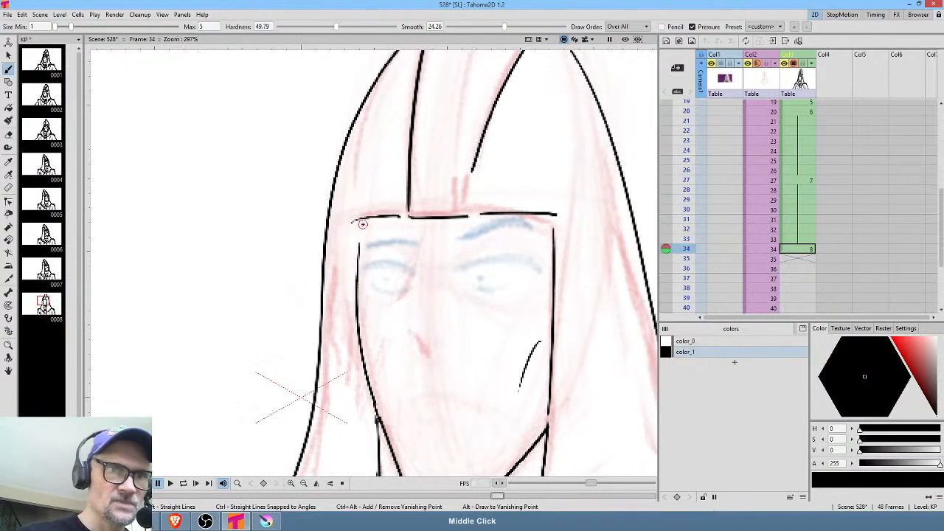
mouse_move(361, 220)
left_mouse_down()
mouse_move(358, 256)
mouse_move(446, 203)
left_mouse_up()
left_click_drag(433, 234, 518, 244)
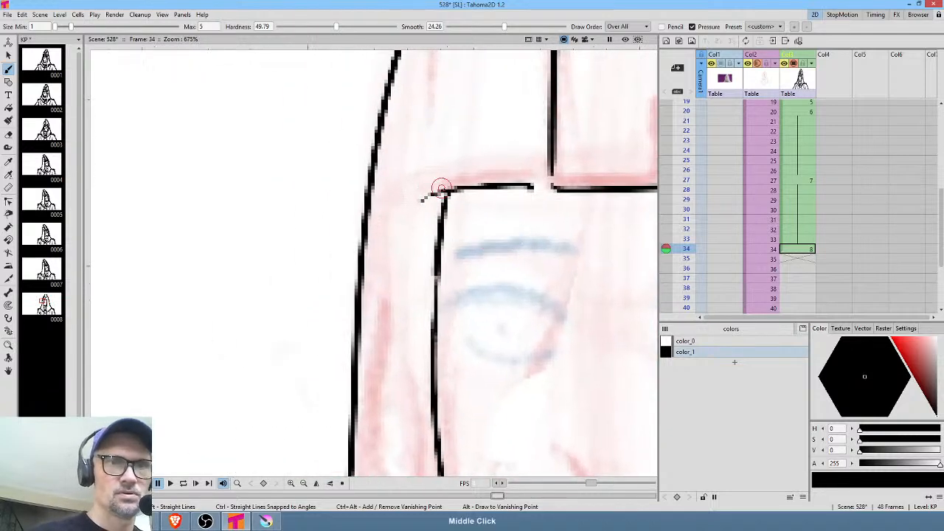
left_click_drag(391, 210, 445, 193)
Ink a helmet band line above the brim on each side of the central crest.
left_click_drag(549, 208, 374, 372)
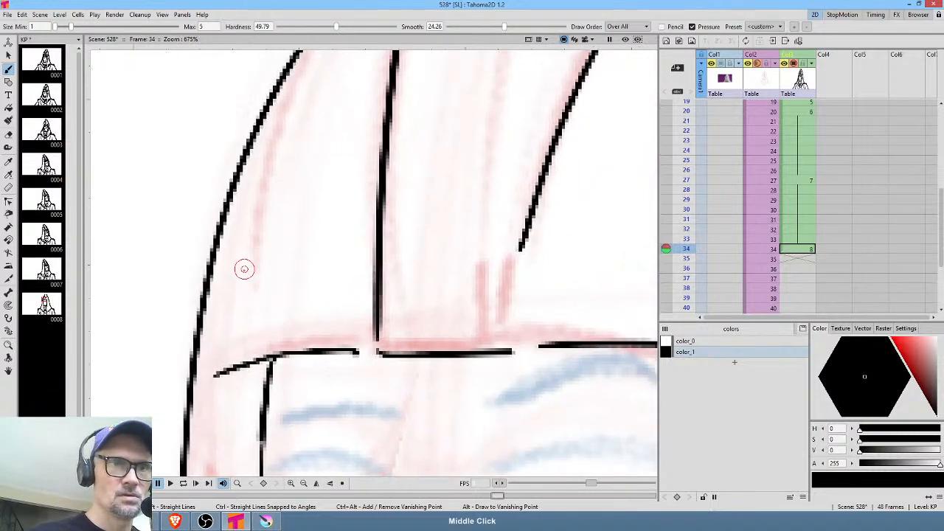
left_click_drag(244, 271, 354, 237)
left_click_drag(592, 255, 362, 255)
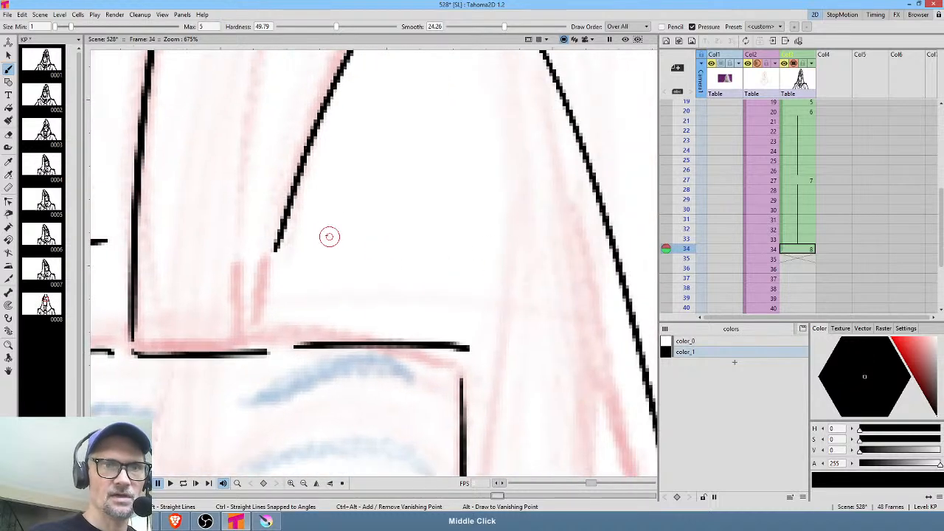
left_click_drag(317, 234, 543, 240)
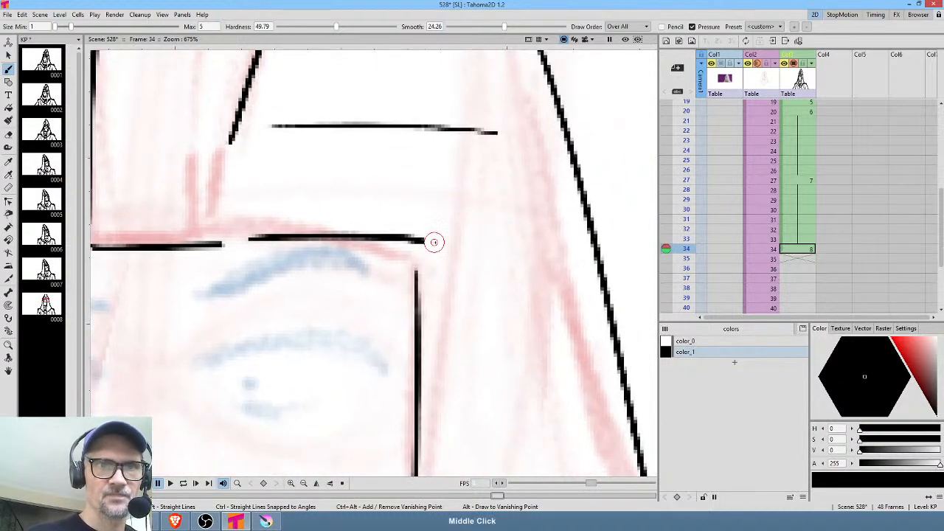
Extend the helmet brim past the right face line, join that line to it, and connect the crest's lower ends to the brim.
mouse_move(436, 243)
left_mouse_down()
mouse_move(564, 245)
mouse_move(600, 179)
left_mouse_up()
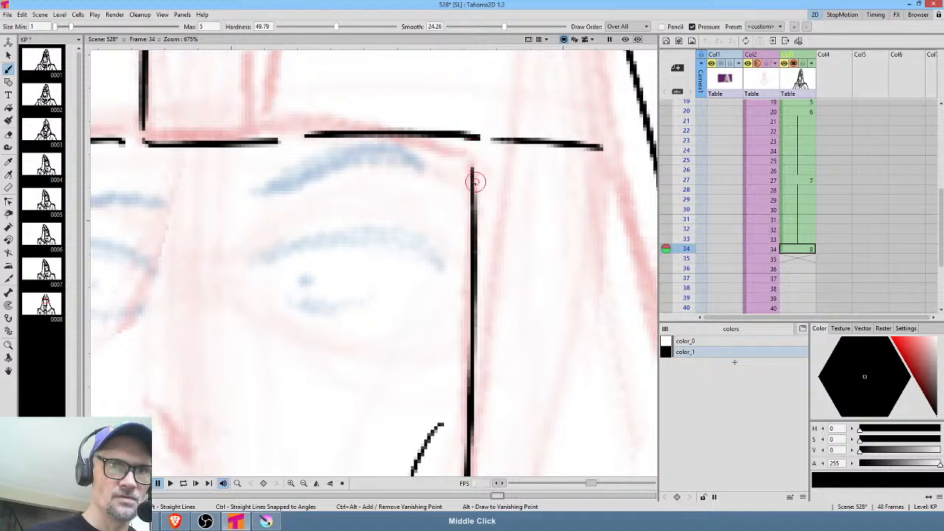
left_click_drag(472, 138, 473, 186)
mouse_move(504, 261)
left_mouse_down()
mouse_move(521, 319)
mouse_move(582, 424)
left_mouse_up()
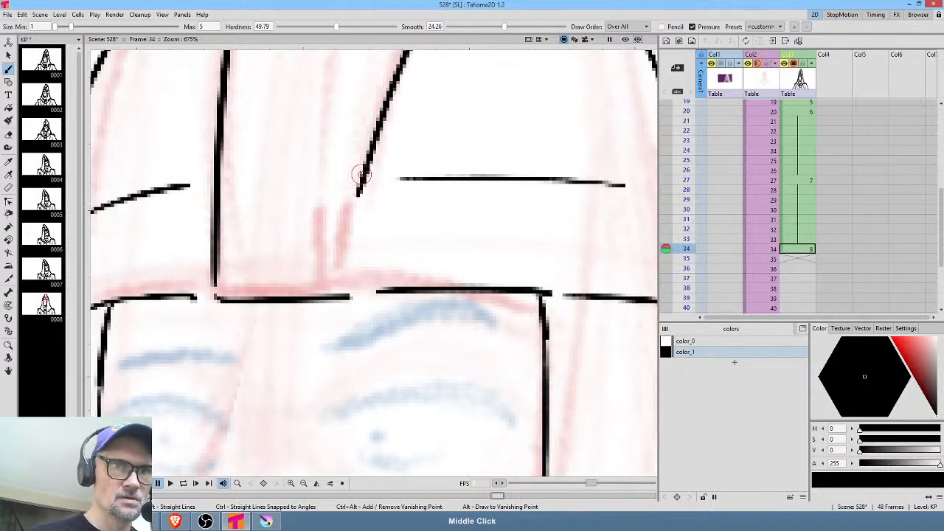
mouse_move(359, 188)
left_mouse_down()
mouse_move(352, 295)
mouse_move(394, 292)
left_mouse_up()
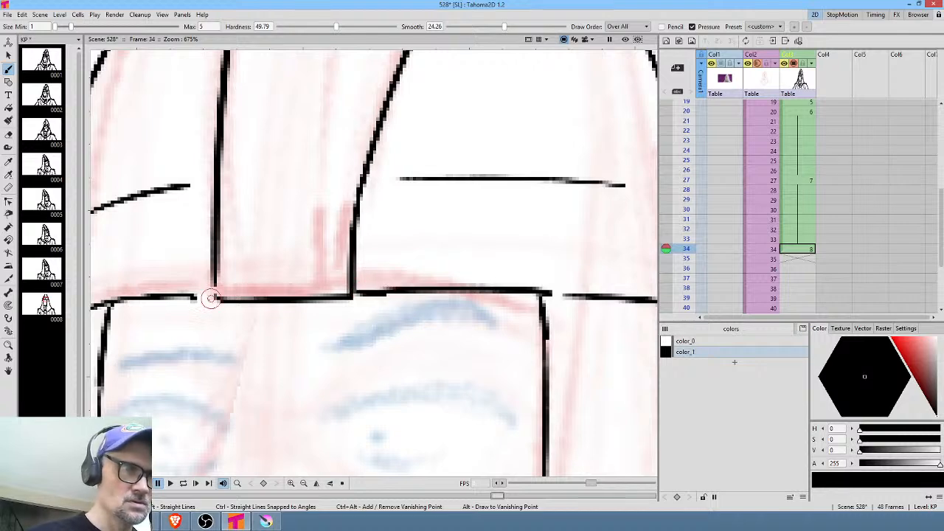
left_click_drag(194, 297, 213, 296)
Close the outline gap at the right side of the helmet's top and ink the crest's centre line.
left_click_drag(361, 222, 264, 517)
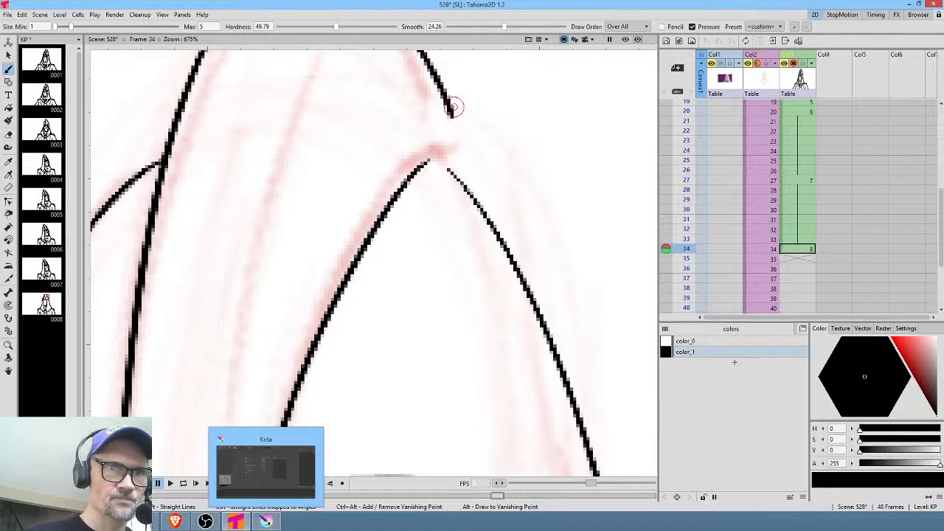
mouse_move(451, 112)
left_mouse_down()
mouse_move(460, 183)
mouse_move(421, 163)
mouse_move(459, 175)
mouse_move(587, 239)
left_mouse_up()
mouse_move(518, 97)
left_mouse_down()
mouse_move(532, 235)
mouse_move(531, 211)
mouse_move(501, 192)
mouse_move(374, 194)
left_mouse_up()
mouse_move(511, 296)
left_mouse_down()
mouse_move(509, 105)
mouse_move(493, 70)
mouse_move(462, 104)
mouse_move(422, 198)
mouse_move(383, 393)
mouse_move(412, 396)
mouse_move(418, 130)
mouse_move(427, 177)
mouse_move(403, 229)
mouse_move(402, 289)
left_mouse_up()
Ink both eyebrows and both eyes over the blue sketch, with upper lids, lower lids and pupils.
scroll(416, 211, "down", 3)
mouse_move(488, 353)
left_mouse_down()
mouse_move(509, 169)
mouse_move(417, 214)
mouse_move(481, 193)
left_mouse_up()
mouse_move(296, 217)
left_mouse_down()
mouse_move(353, 216)
mouse_move(291, 243)
left_mouse_up()
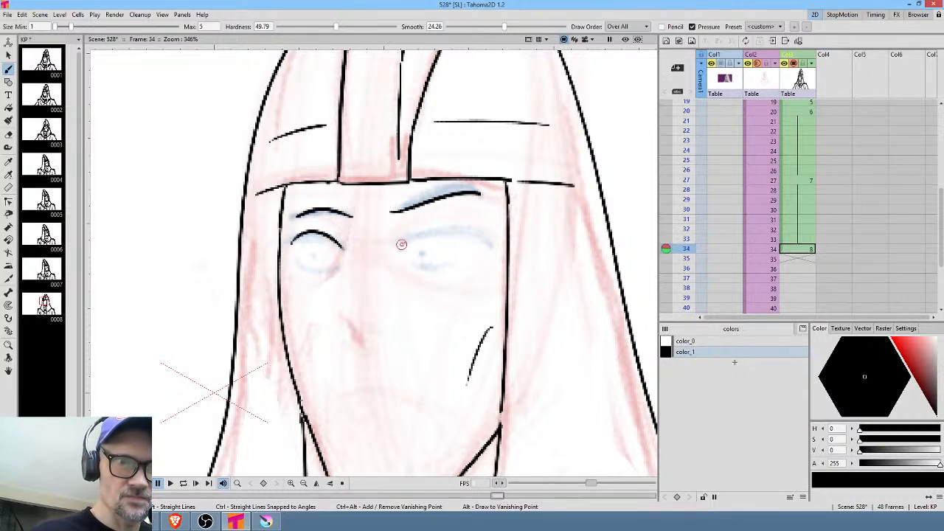
mouse_move(401, 244)
left_mouse_down()
mouse_move(446, 229)
mouse_move(485, 245)
left_mouse_up()
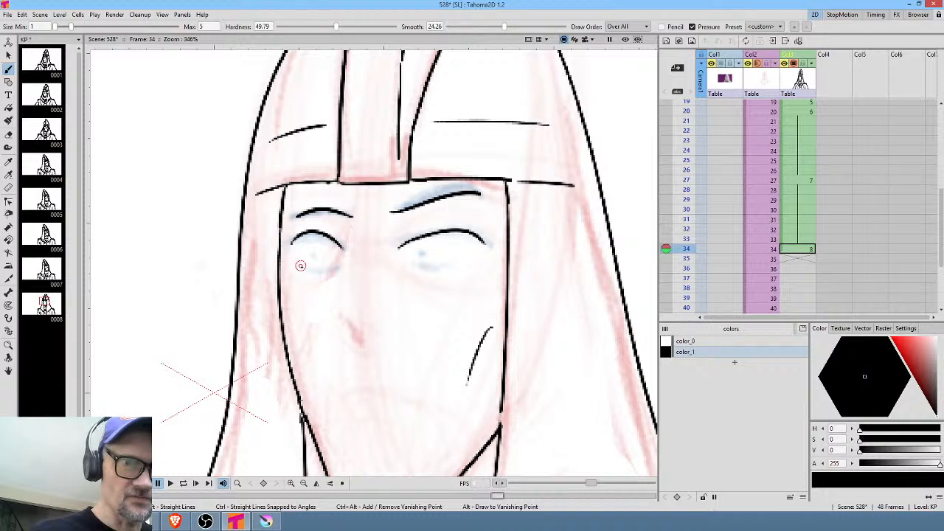
left_click_drag(295, 259, 342, 258)
left_click_drag(403, 268, 476, 259)
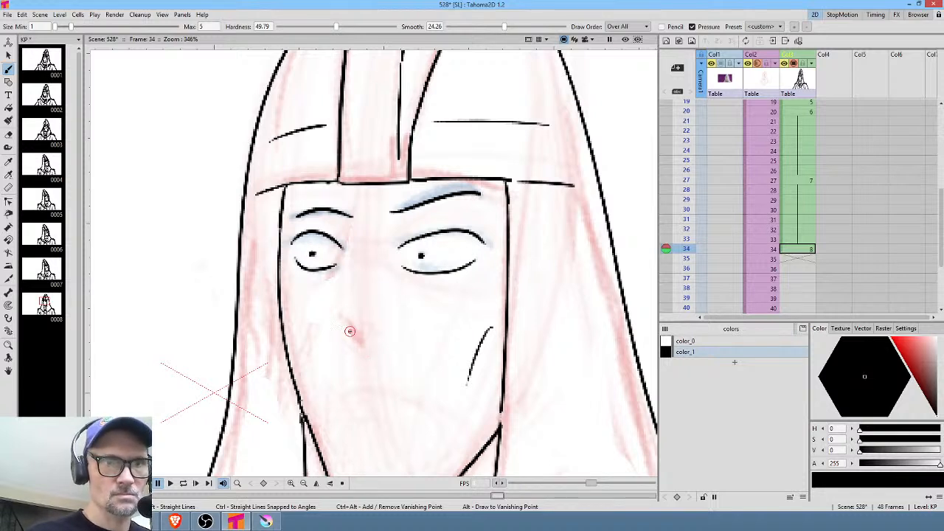
Ink the underside of the nose and a short cheek line on the left side of the face.
left_click_drag(350, 332, 390, 344)
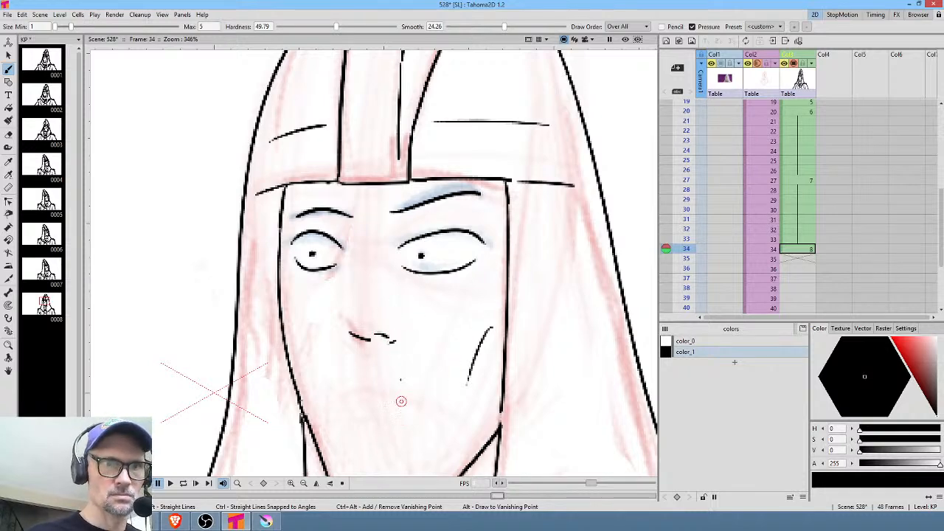
left_click_drag(401, 401, 407, 357)
left_click_drag(302, 279, 319, 329)
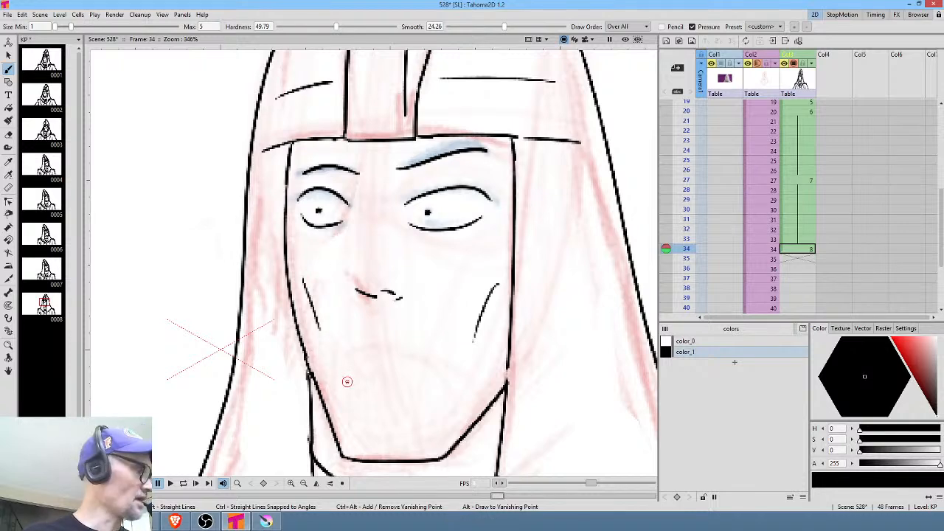
Reset the view and play the animation in a loop to check the new pose.
key("alt+0")
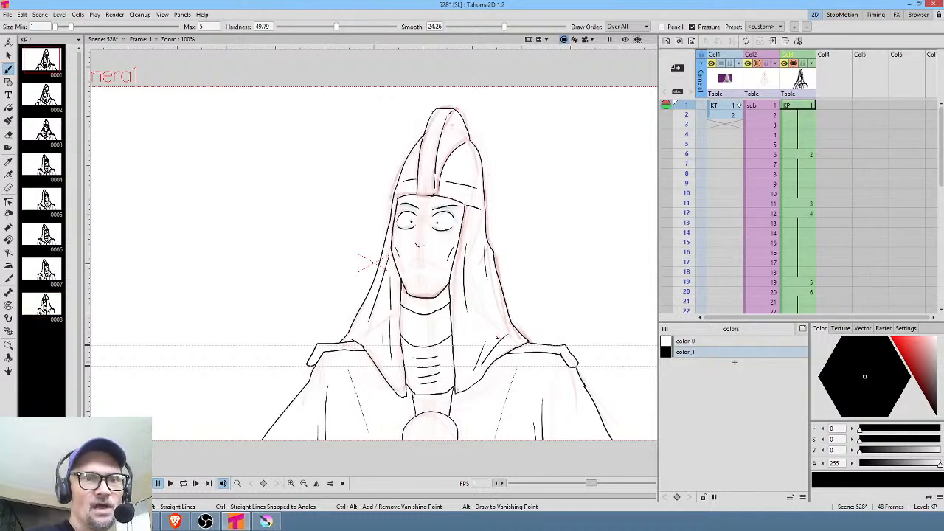
key("l")
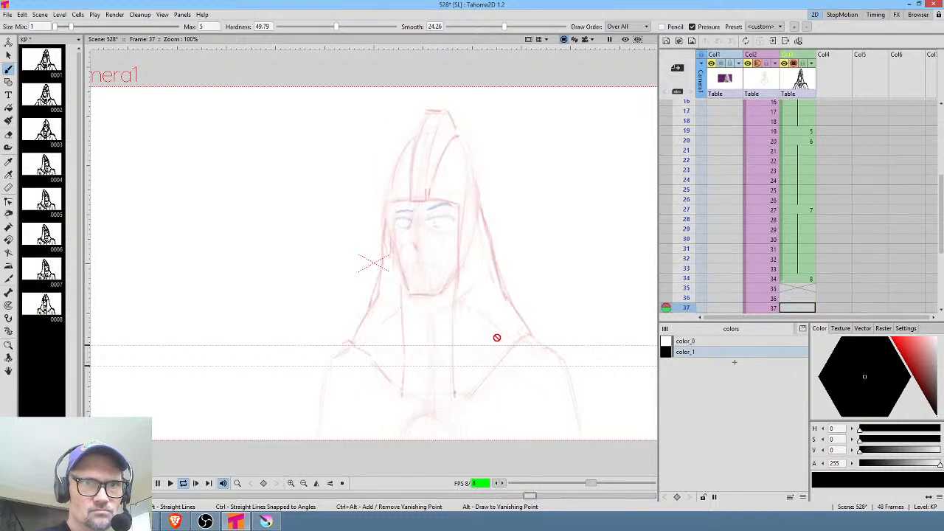
key("l")
Extend the exposure of drawing 8 from frame 34 through frame 48 and play the animation again.
left_click(809, 232)
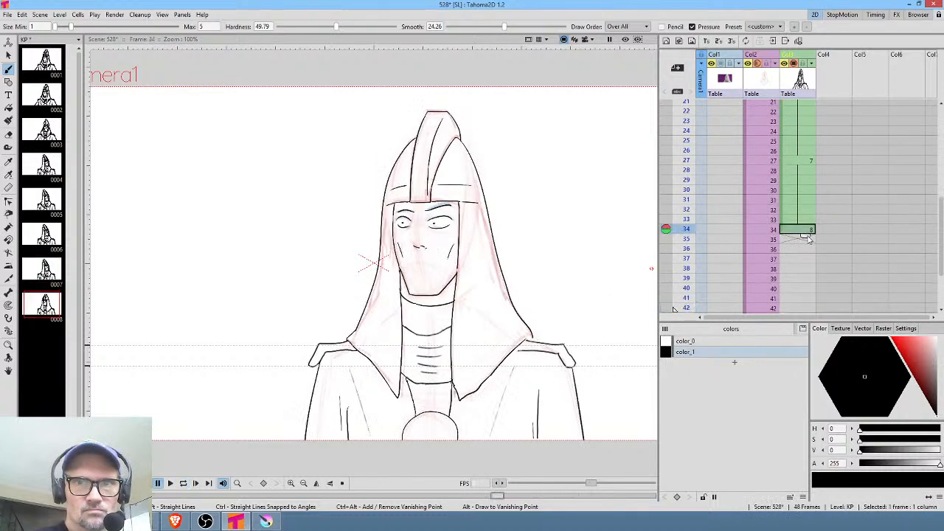
left_click_drag(808, 238, 802, 261)
key("l")
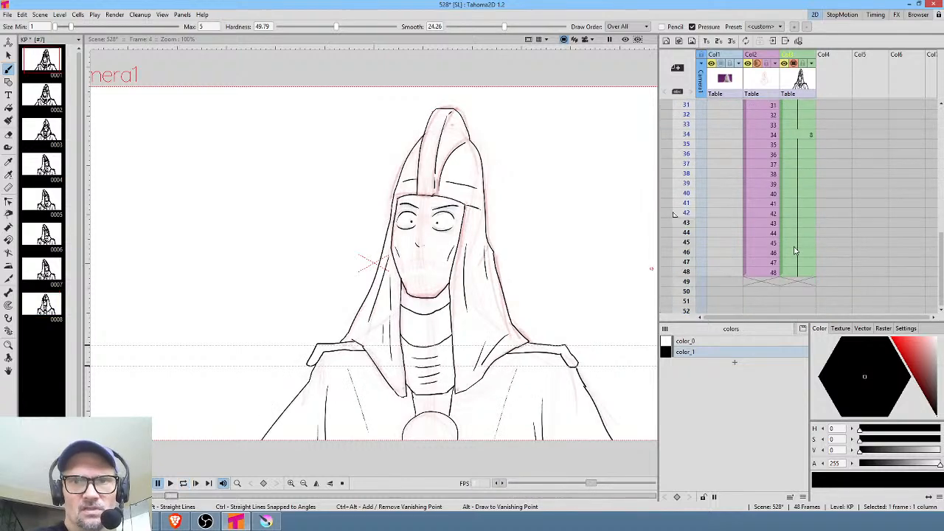
On frame 34, select the left eye's upper eyelid with a freehand selection and flatten its arch.
scroll(426, 213, "up", 5)
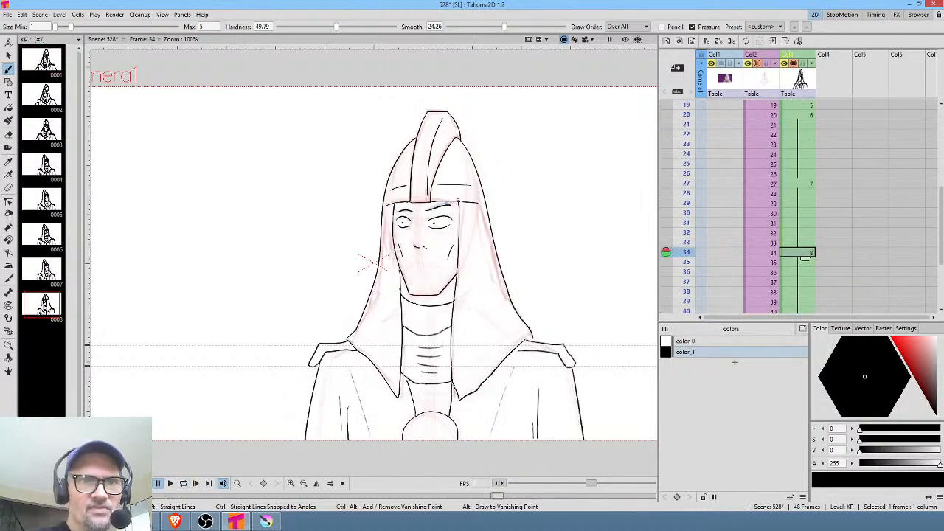
left_click_drag(436, 246, 458, 282)
key("s")
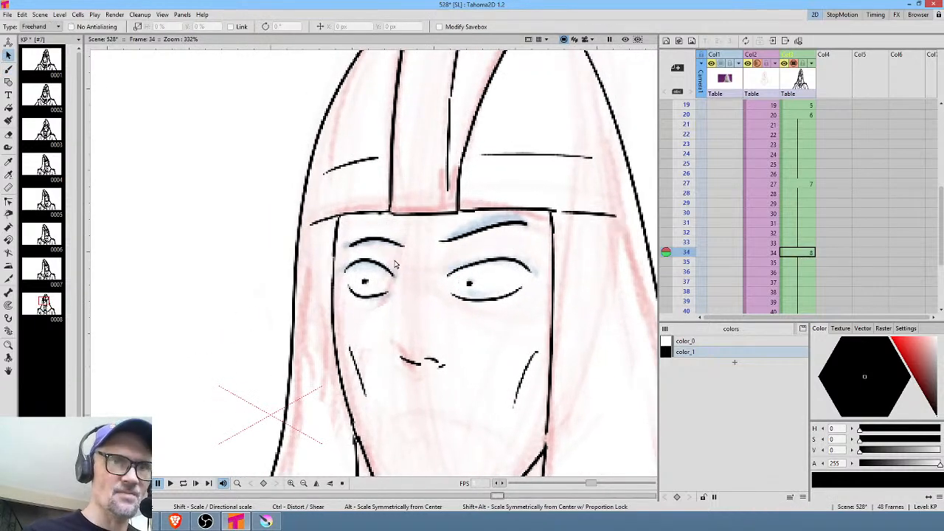
mouse_move(377, 281)
left_mouse_down()
mouse_move(369, 251)
mouse_move(399, 259)
mouse_move(371, 257)
left_mouse_up()
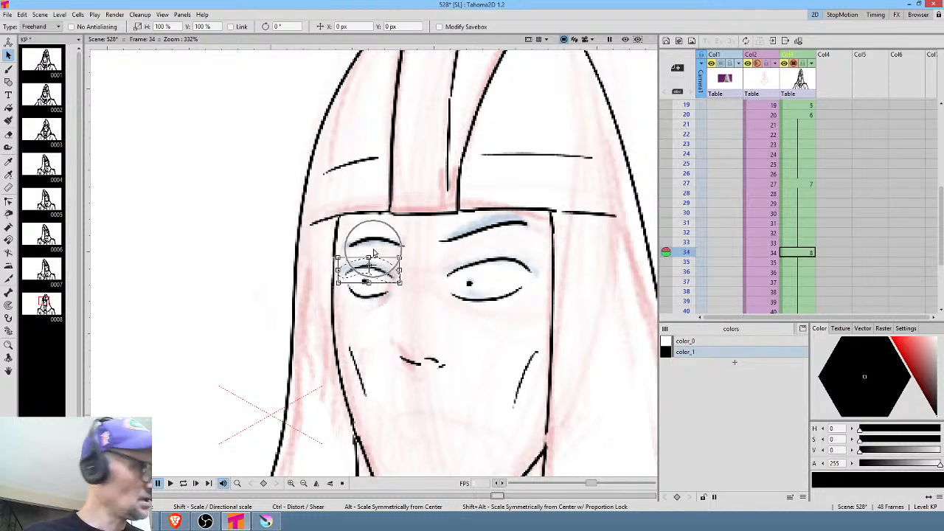
key("h")
key("h")
Erase the lower eyelid lines of both eyes on the frame 34 drawing.
key("b")
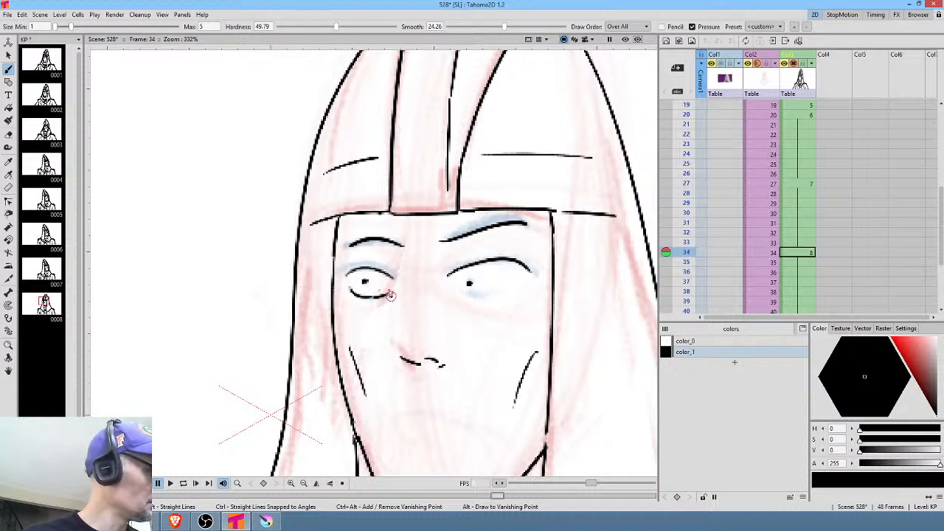
key("a")
mouse_move(392, 295)
left_mouse_down()
mouse_move(404, 277)
mouse_move(354, 291)
left_mouse_up()
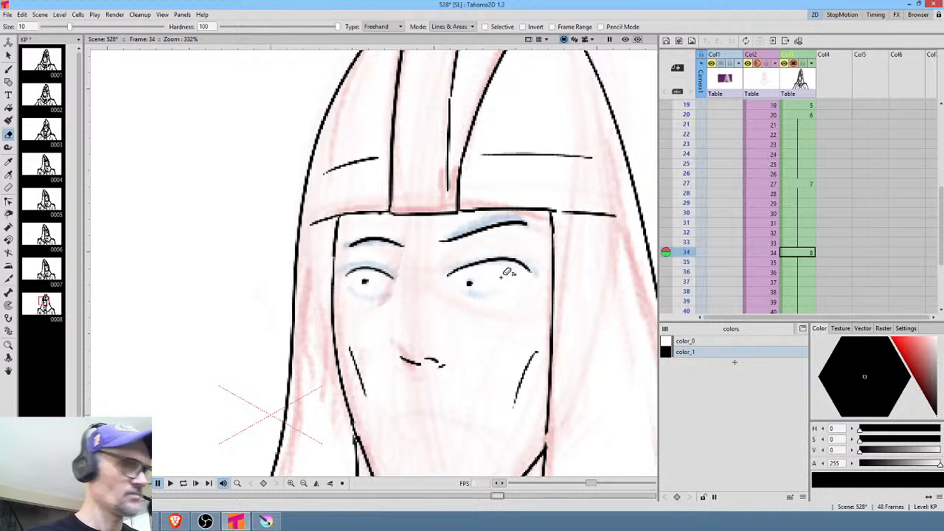
Draw new lower eyelid lines under both eyes on the frame 34 drawing with the Brush tool.
key("b")
left_click_drag(460, 286, 521, 282)
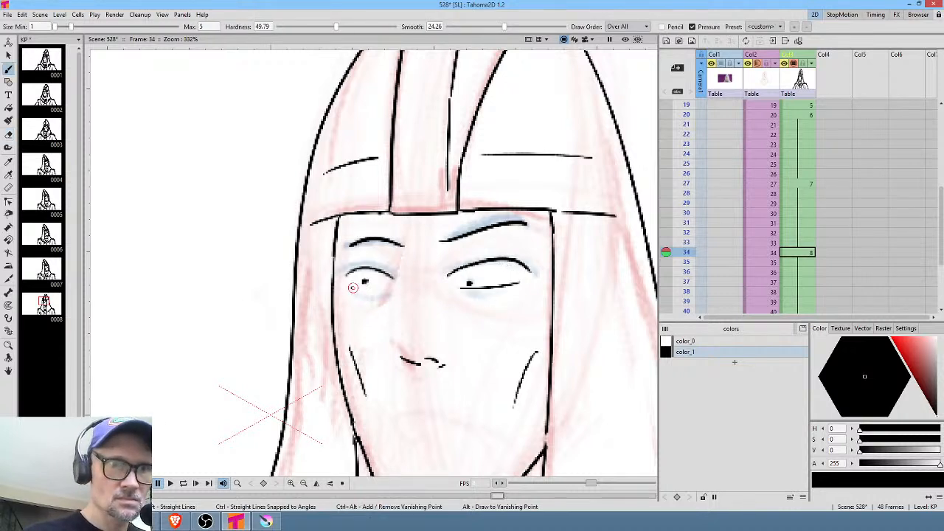
left_click_drag(348, 282, 386, 290)
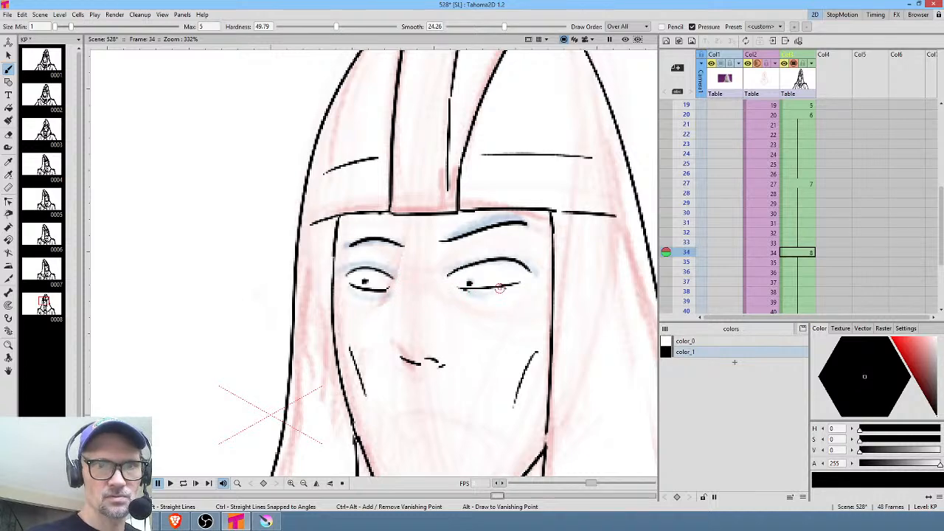
left_click_drag(499, 289, 527, 279)
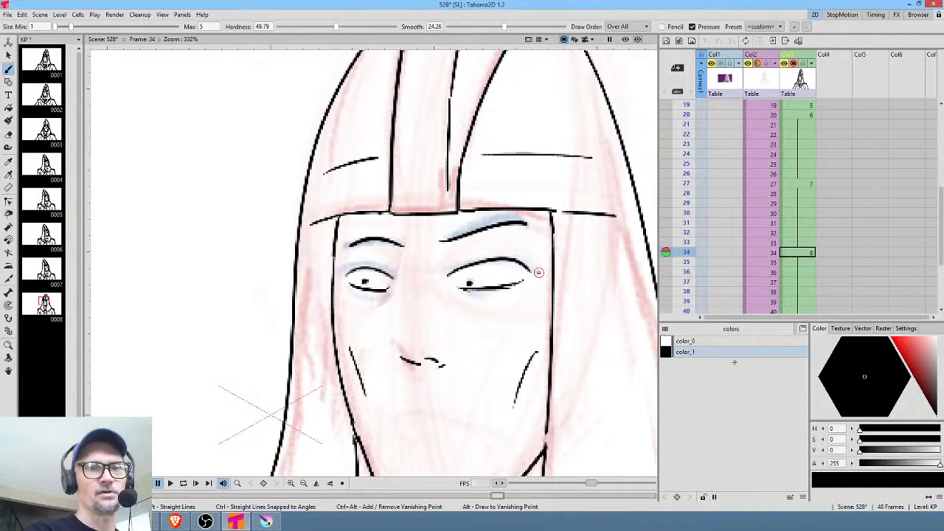
Close the gap where the hood's outline meets the character's left shoulder on frame 34 and save the scene.
scroll(449, 244, "down", 3)
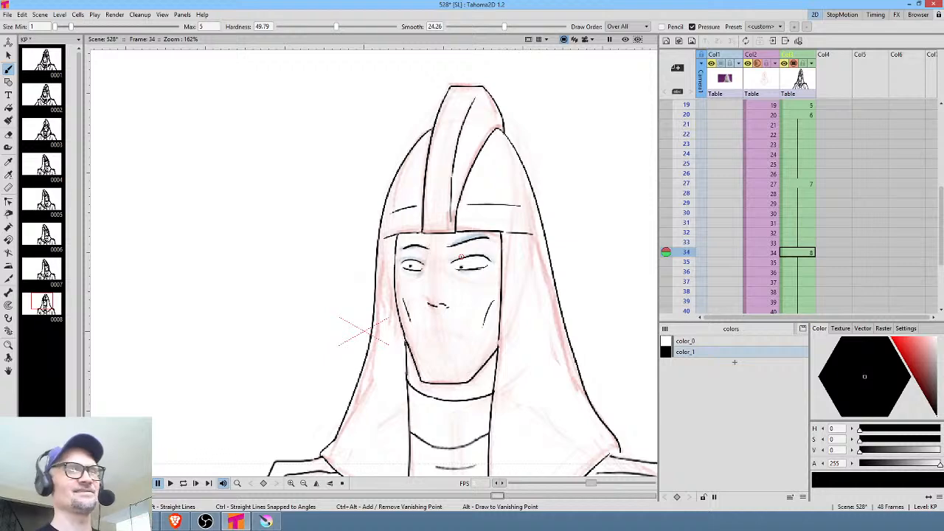
scroll(469, 280, "down", 2)
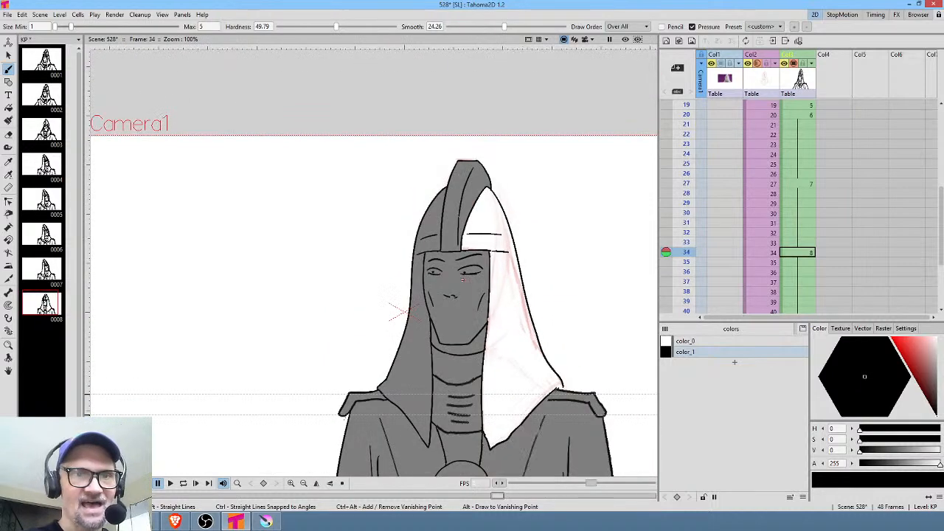
scroll(481, 238, "up", 3)
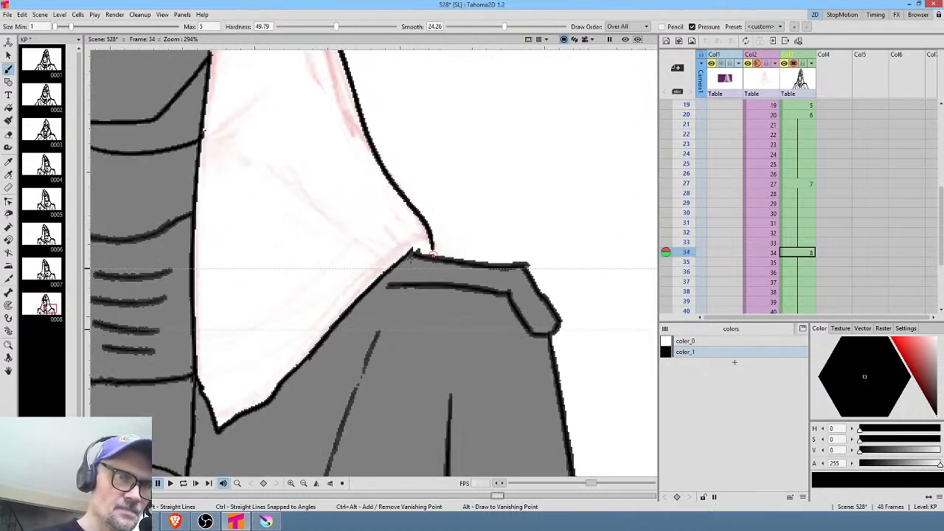
left_click_drag(433, 255, 433, 247)
scroll(447, 245, "down", 4)
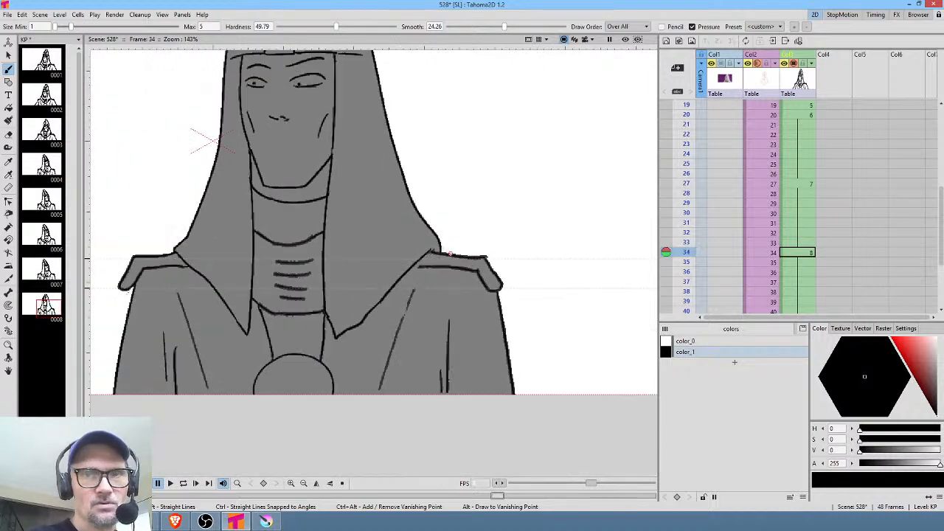
left_click_drag(492, 330, 478, 327)
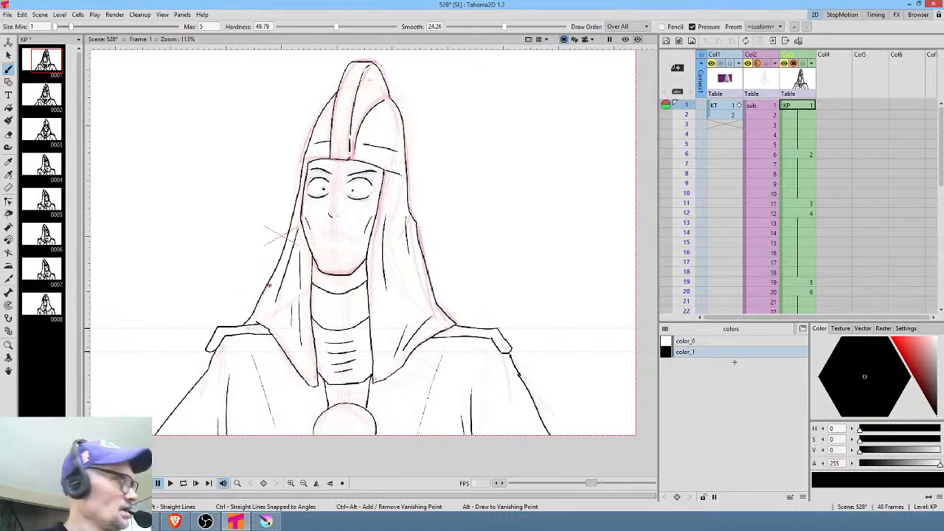
key("ctrl+s")
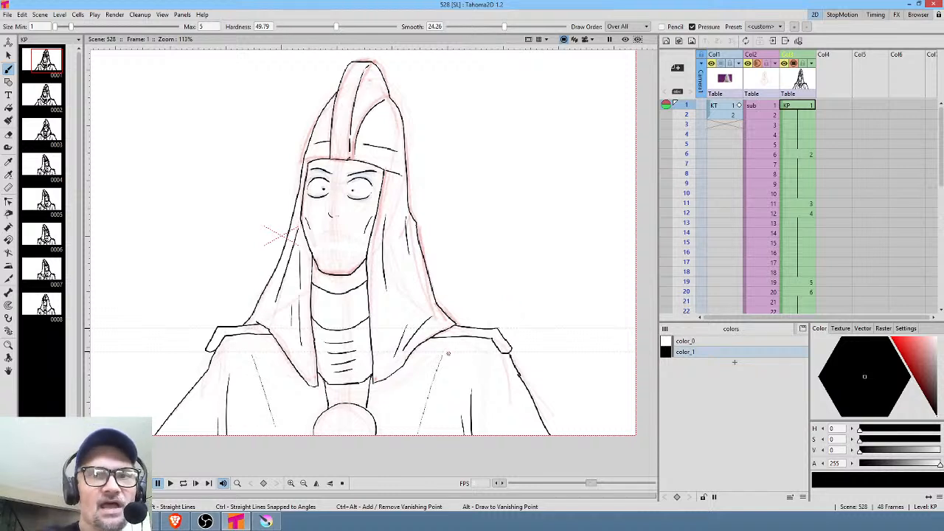
Extend the playback range to end at frame 48 and play the animation in a loop from the start.
scroll(765, 261, "down", 5)
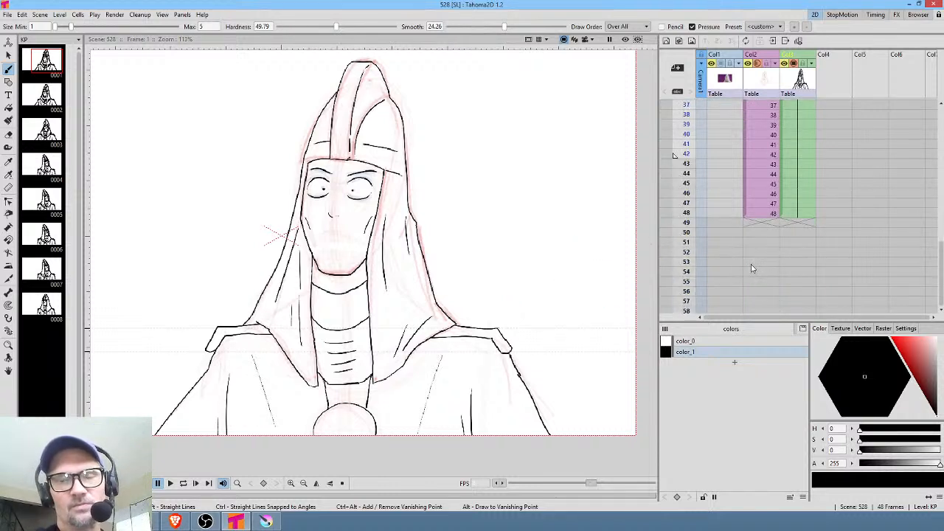
left_click_drag(673, 155, 673, 213)
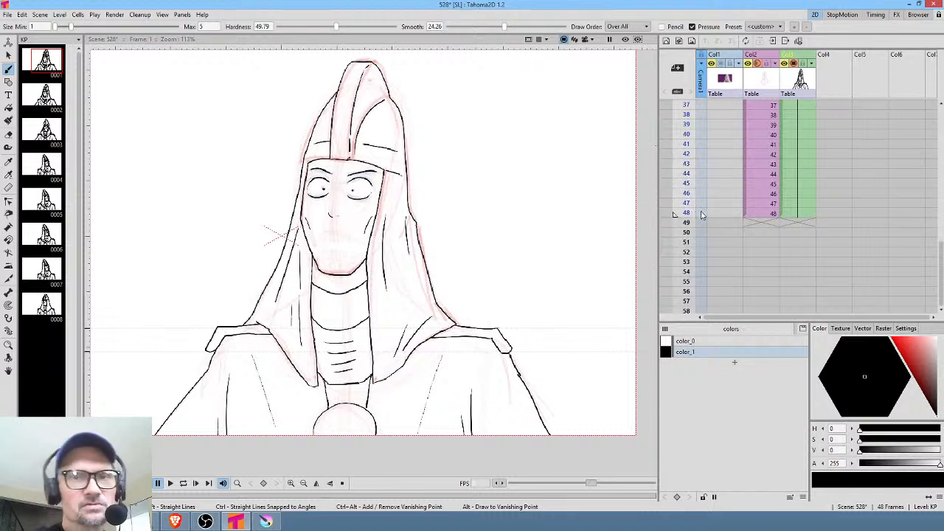
scroll(697, 218, "up", 5)
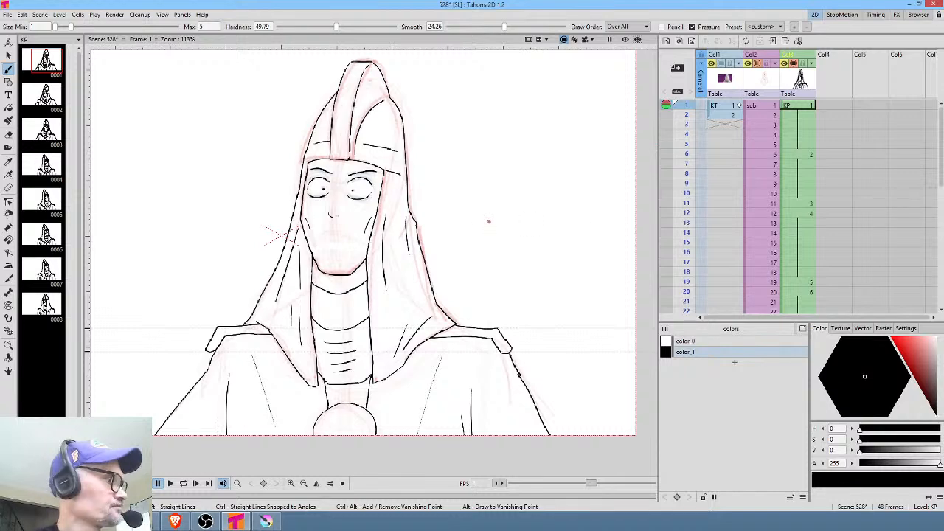
key("p")
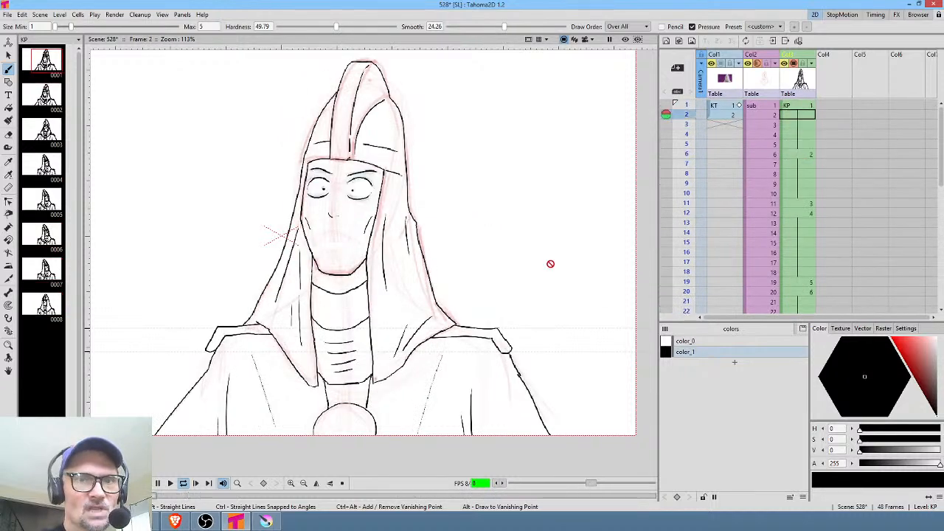
key("l")
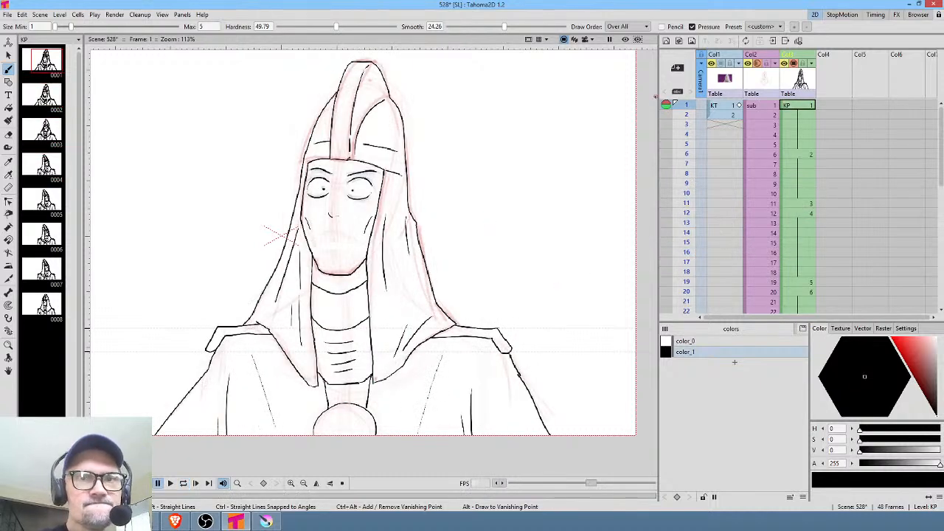
Hide the rough sketch column Col2 and show the KT reference image in Col1.
left_click(716, 106)
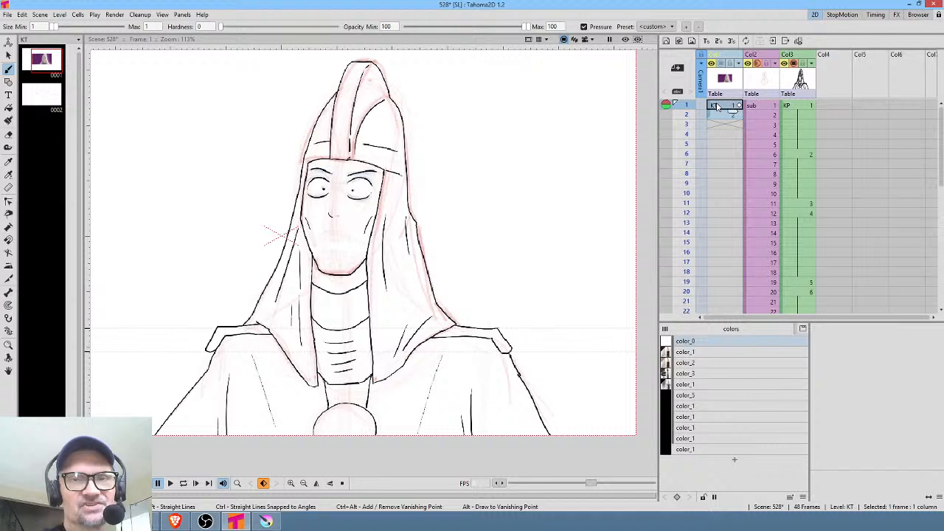
left_click(785, 106)
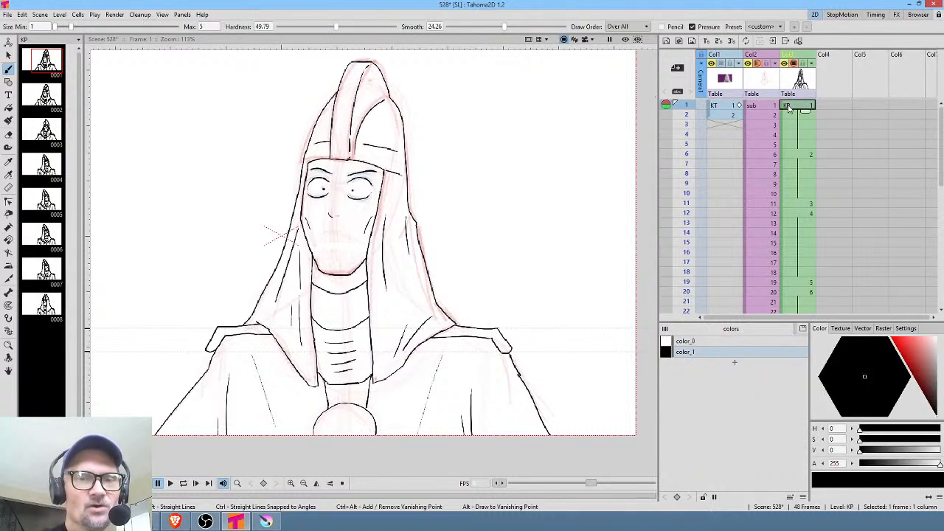
left_click(757, 63)
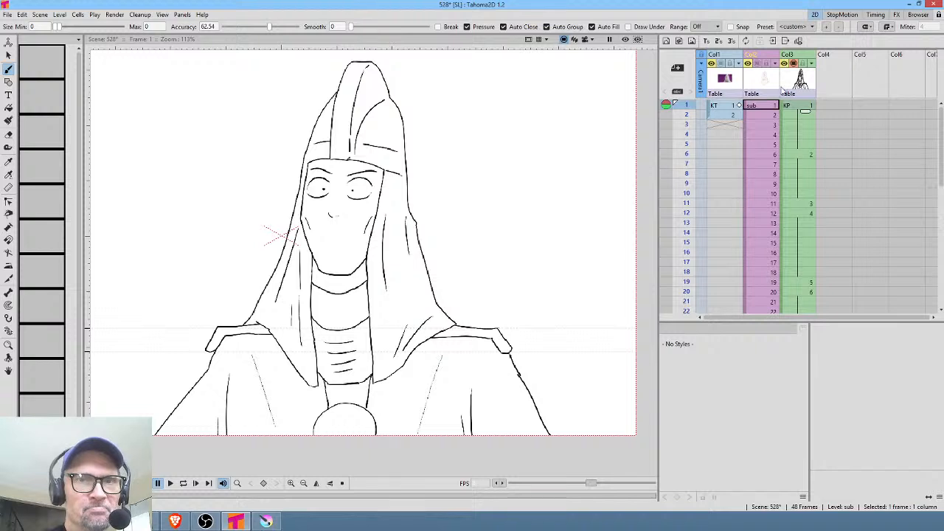
left_click(804, 109)
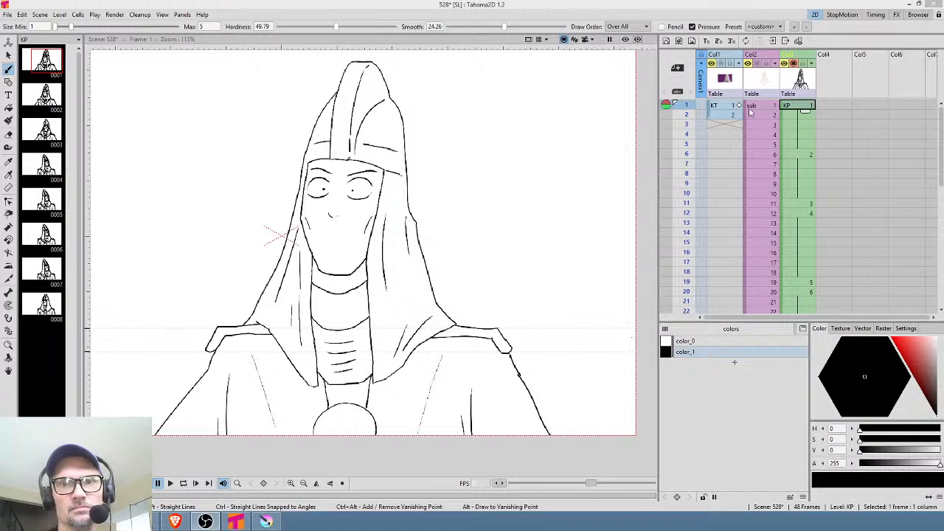
left_click(722, 106)
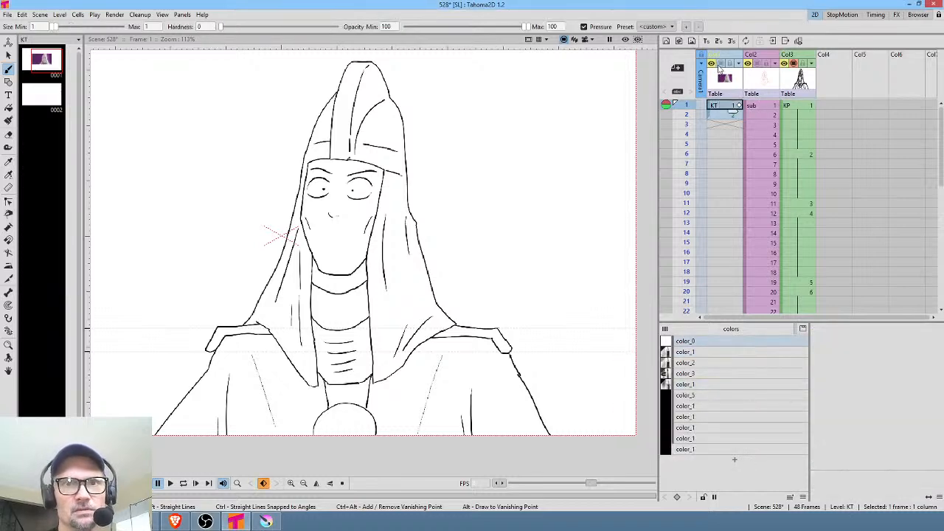
left_click(720, 64)
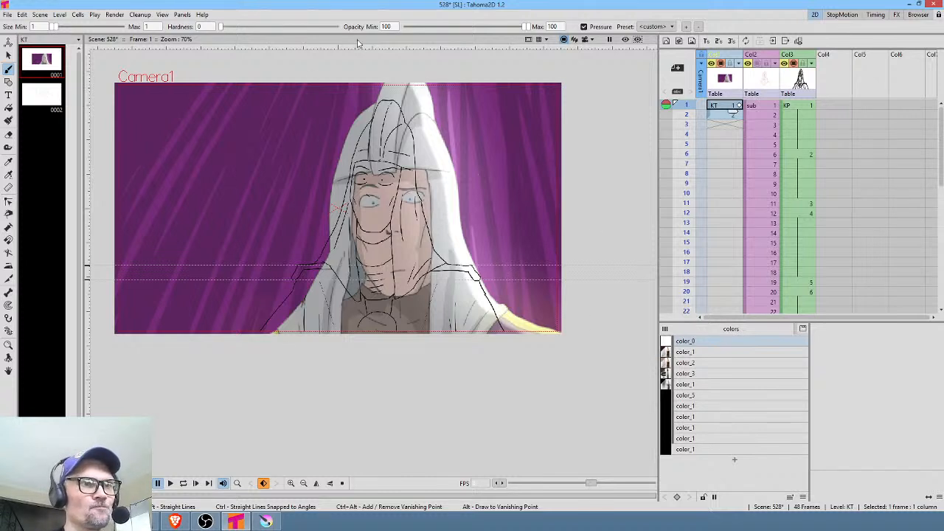
Save scene 528 and open the recent scene 522.tnz.
left_click(7, 15)
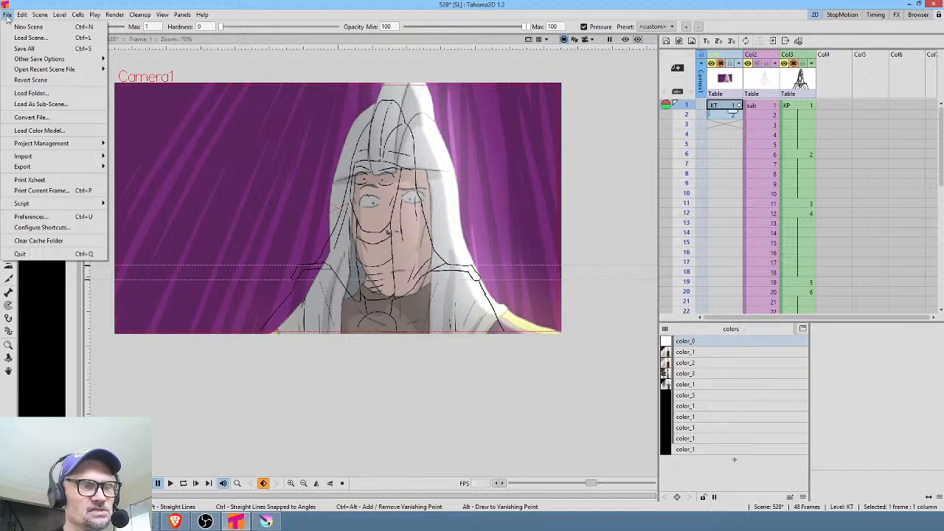
left_click(16, 48)
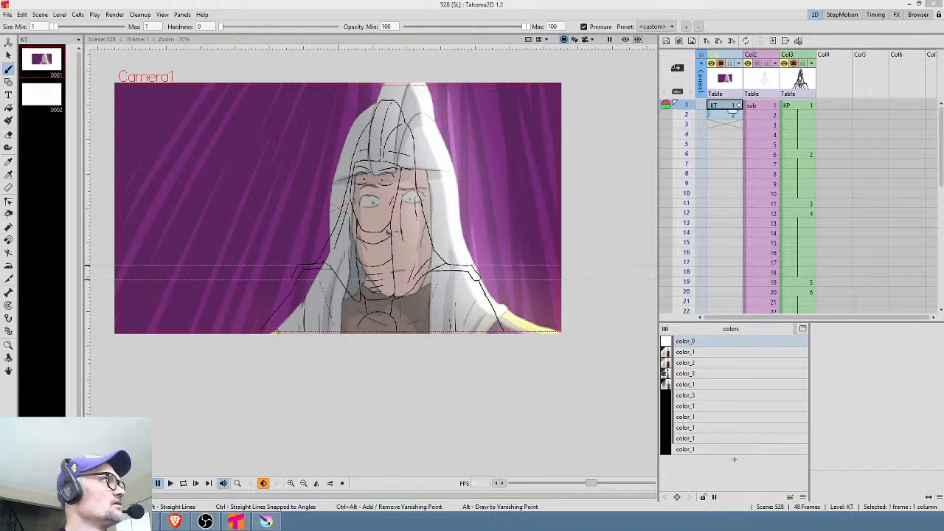
left_click(7, 15)
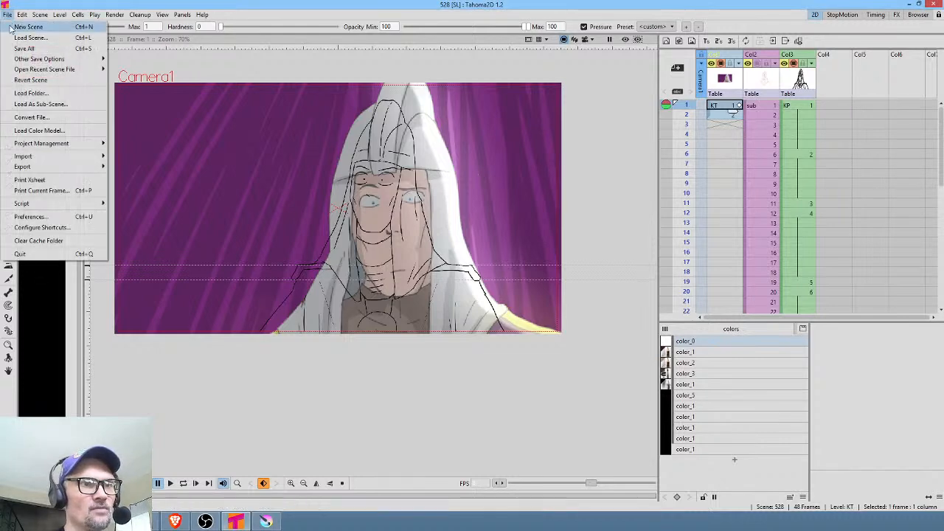
mouse_move(30, 71)
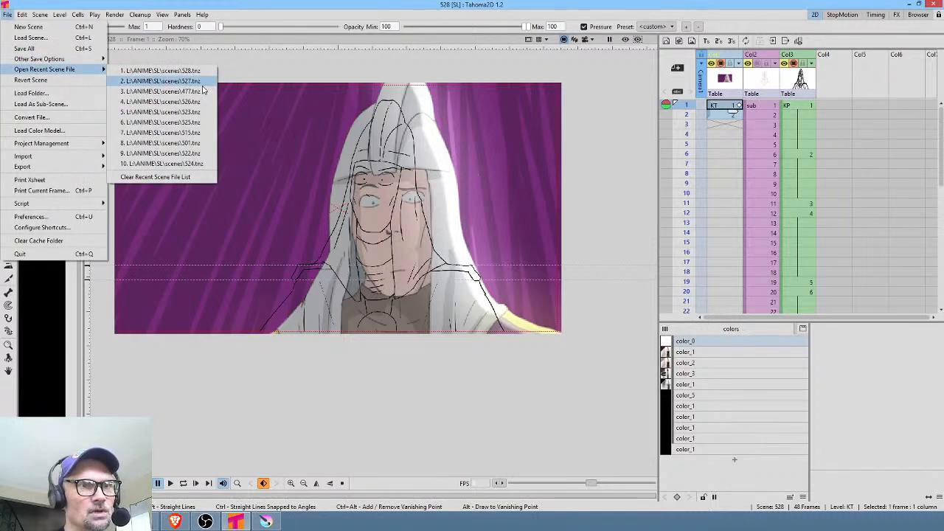
left_click(197, 153)
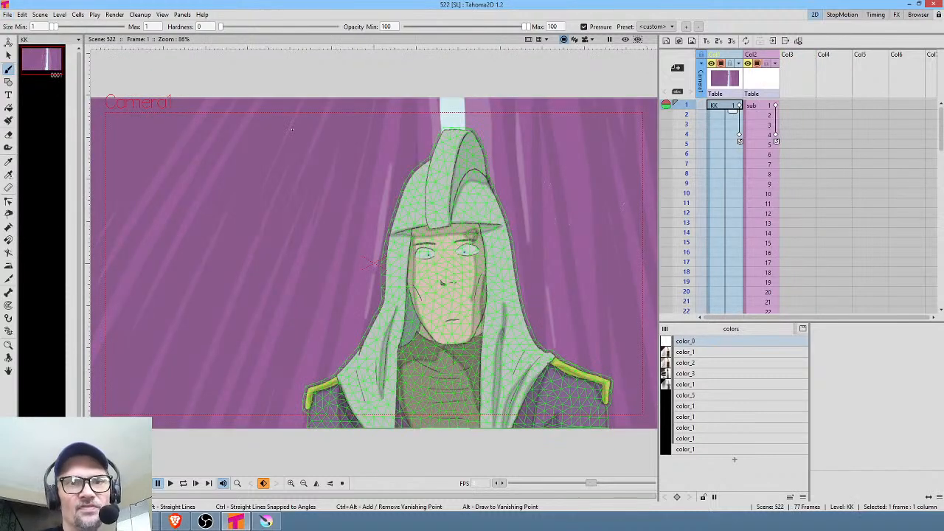
Open the sub-scene in Col2 of scene 522 and select color_2 through color_7 in the JQ palette.
left_click(763, 79)
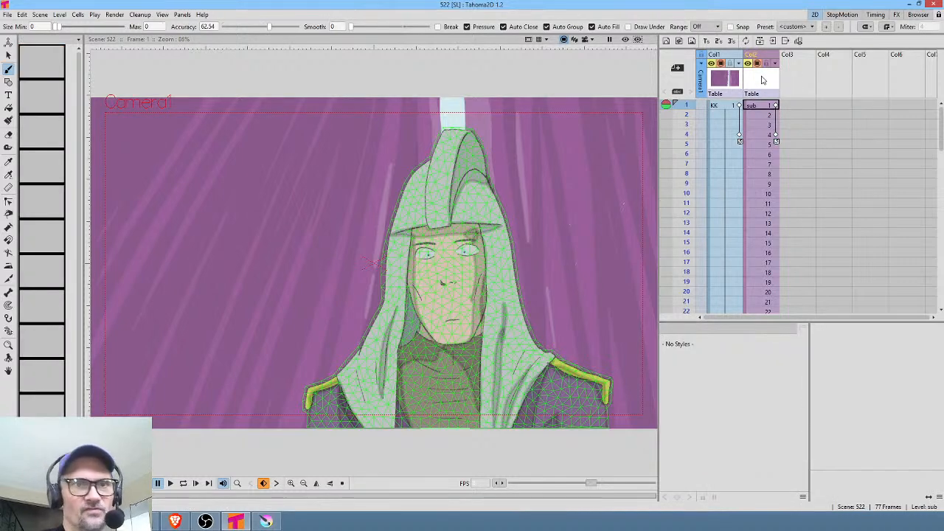
double_click(764, 80)
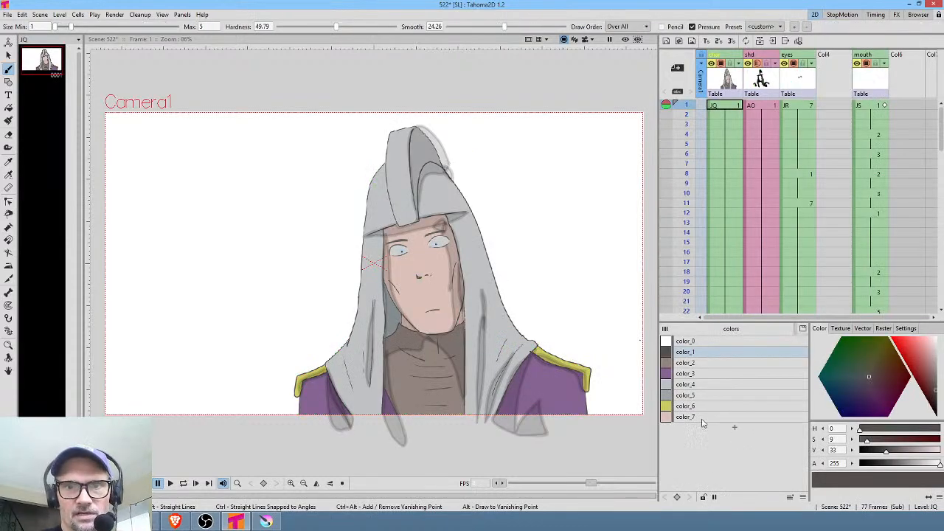
left_click(703, 419)
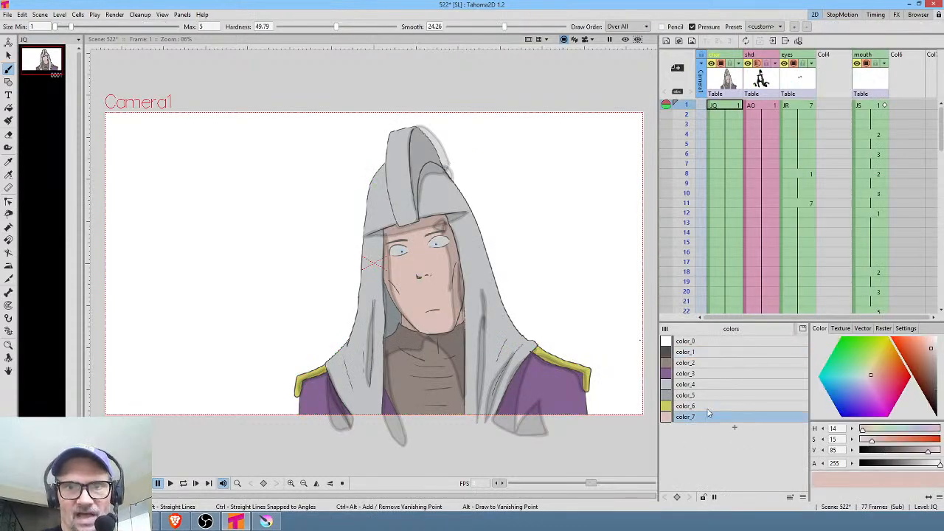
left_click(705, 352, "shift")
left_click(706, 363)
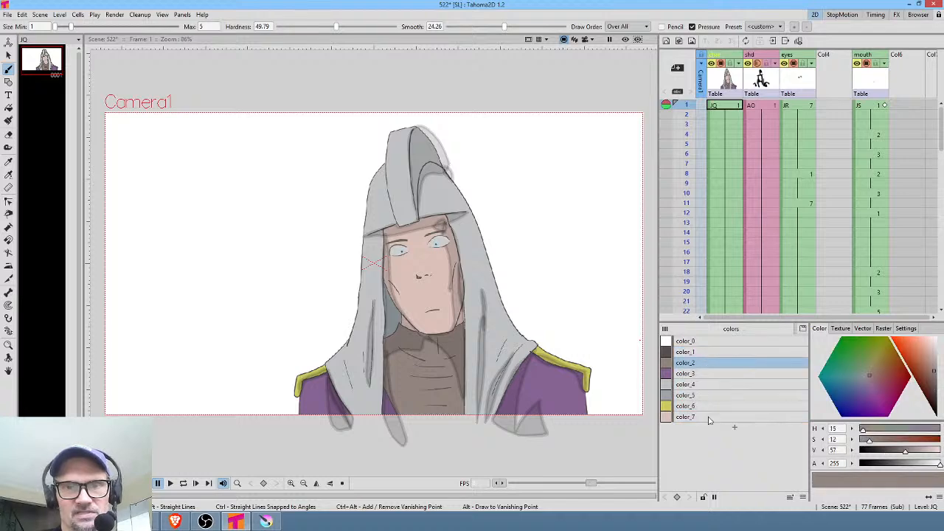
left_click(710, 419, "shift")
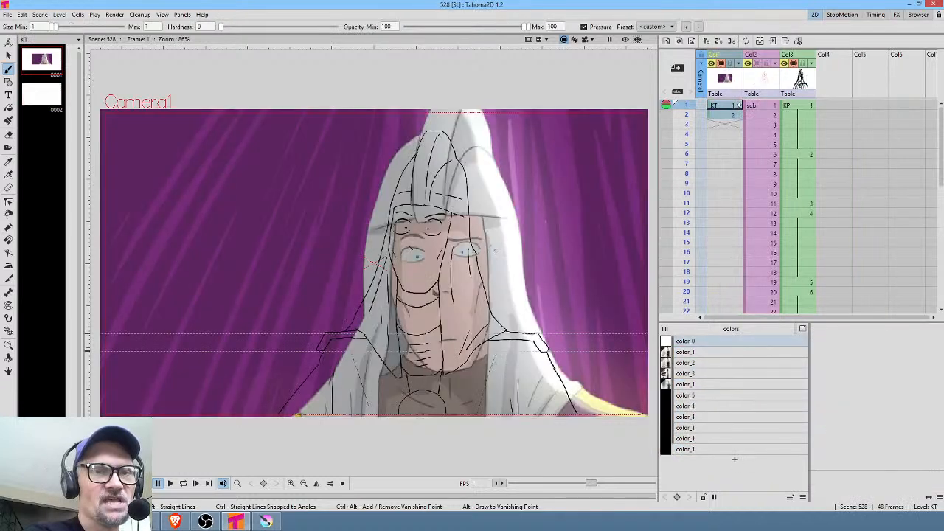
In scene 528, hide the KT reference image and paste the coloured JQ drawing into frame 1 of Col4.
left_click(720, 63)
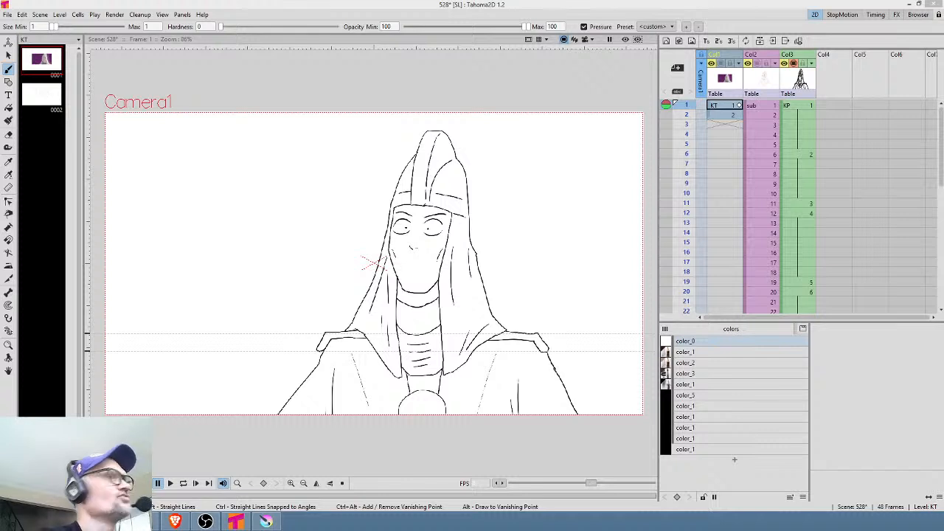
left_click_drag(943, 103, 835, 107)
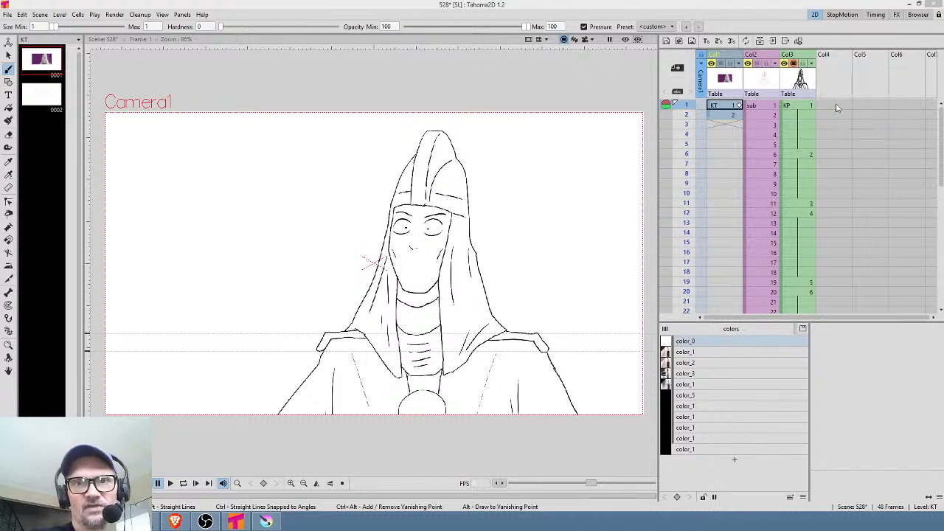
left_click(837, 107)
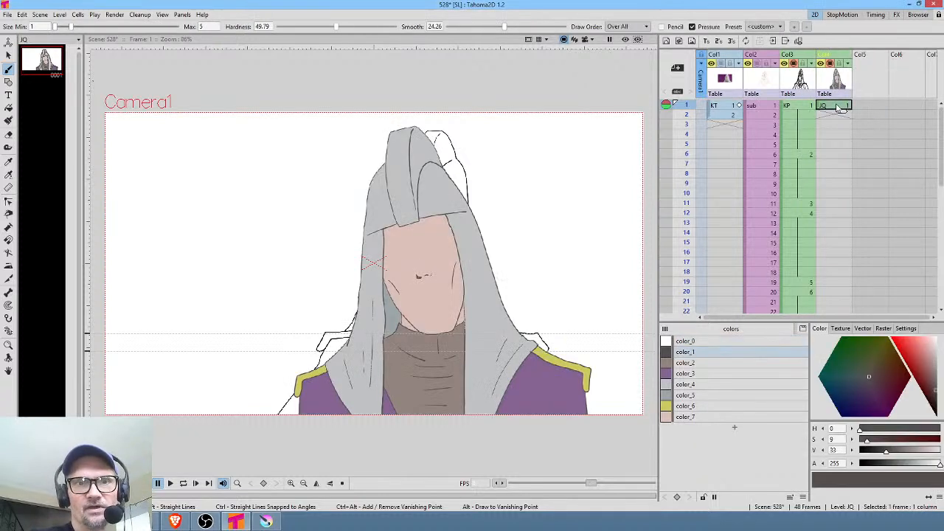
Copy color_2 through color_7 from the JQ palette into the KP palette and change KP's color_1 line colour to dark brown.
left_click(721, 363)
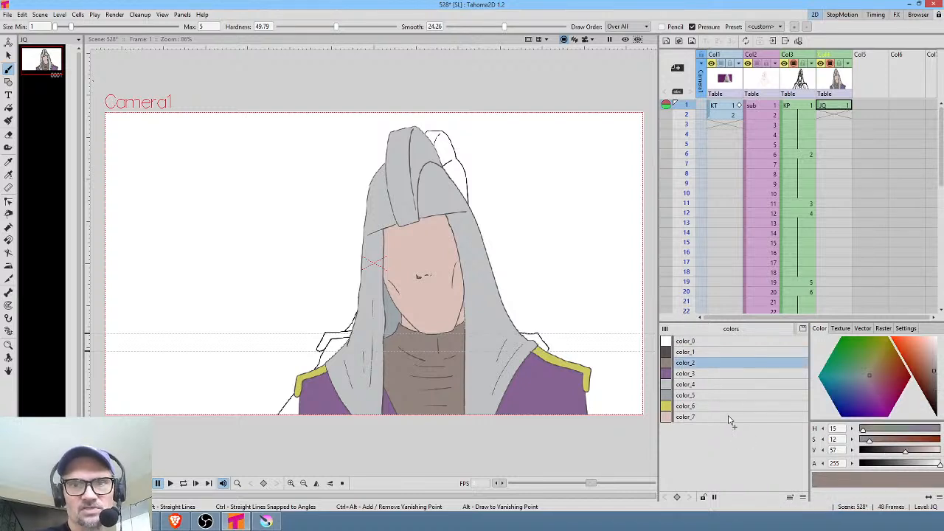
left_click(729, 418, "shift")
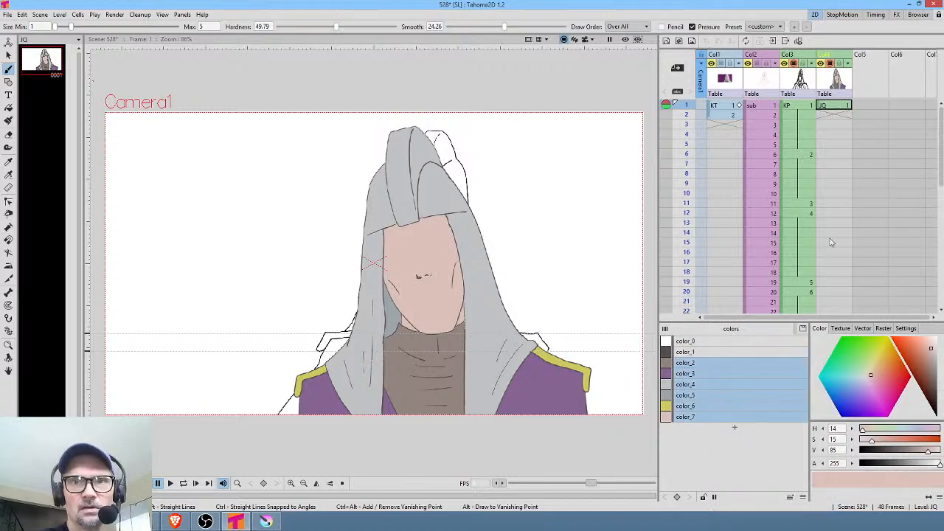
left_click(804, 107)
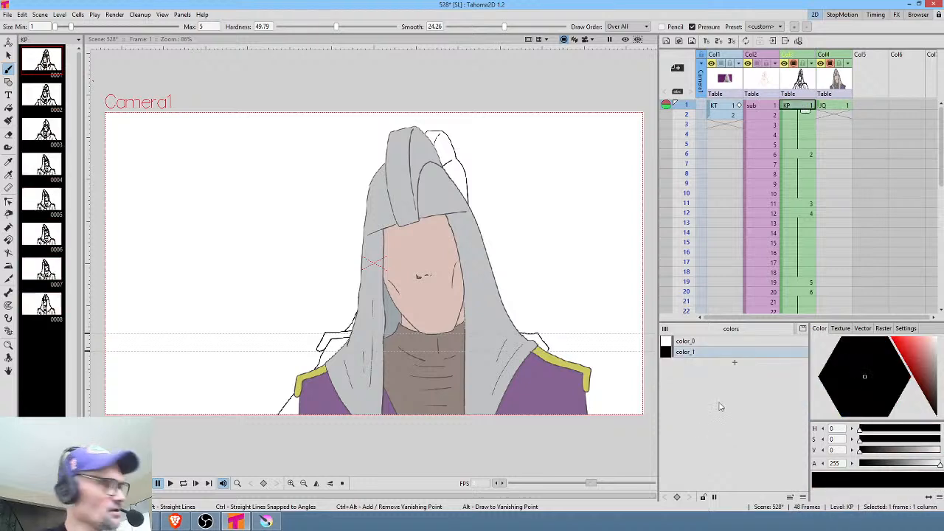
key("ctrl+v")
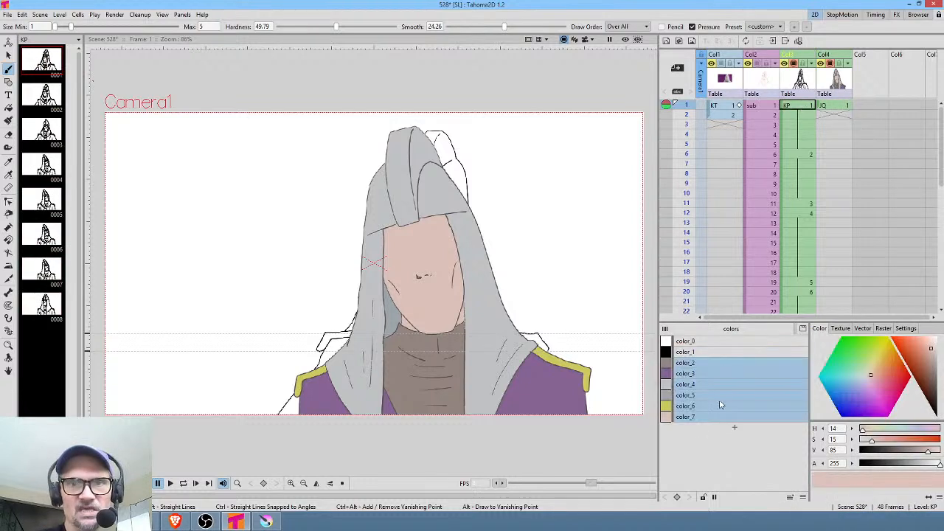
left_click(715, 353)
left_click(932, 389)
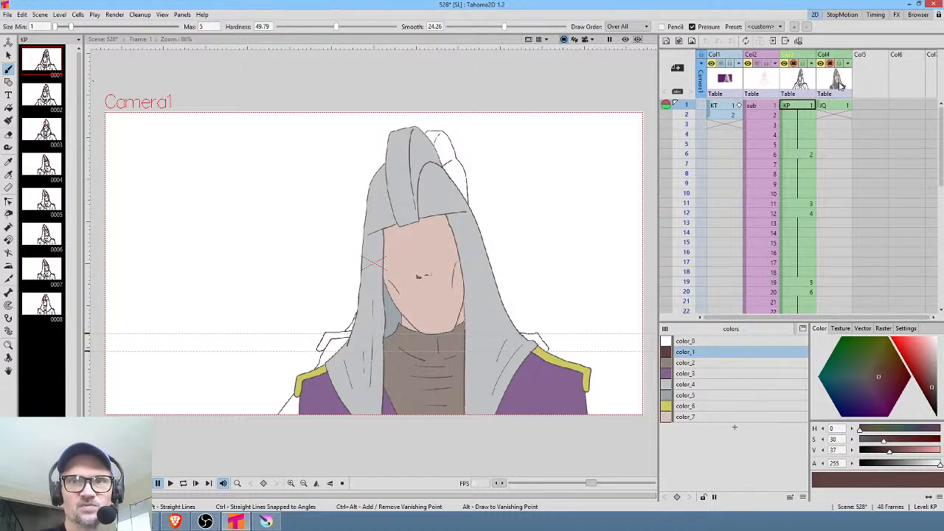
Move the coloured JQ drawing clear of the inked KP pose and delete its column Col4.
left_click(841, 87)
key("a")
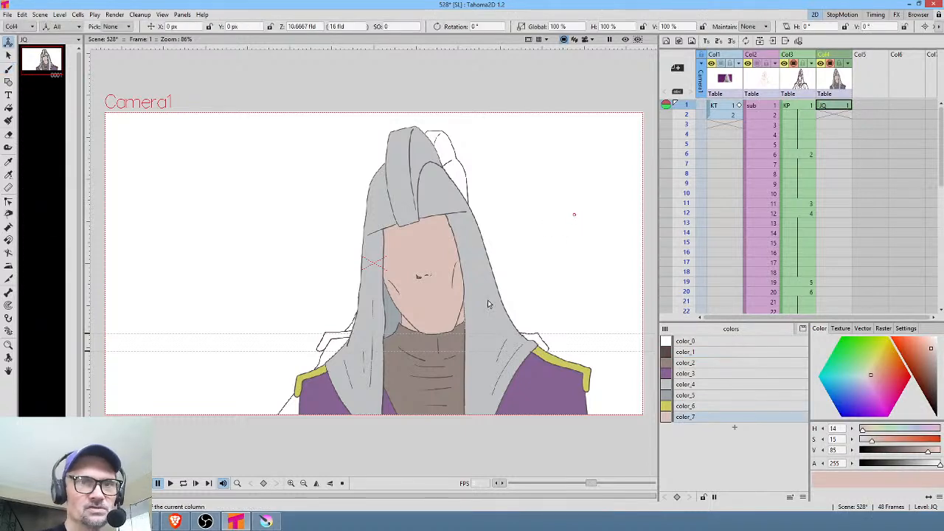
mouse_move(473, 291)
left_mouse_down()
mouse_move(245, 295)
mouse_move(262, 292)
left_mouse_up()
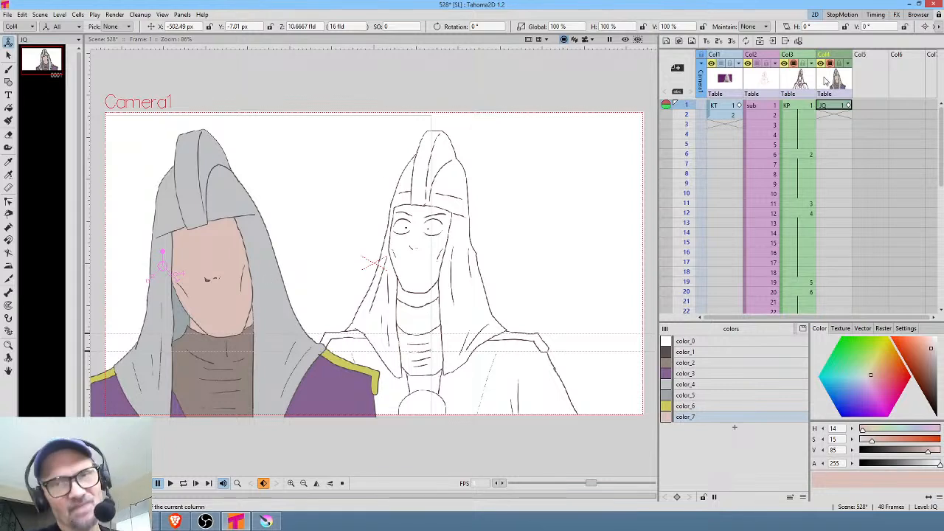
key("Delete")
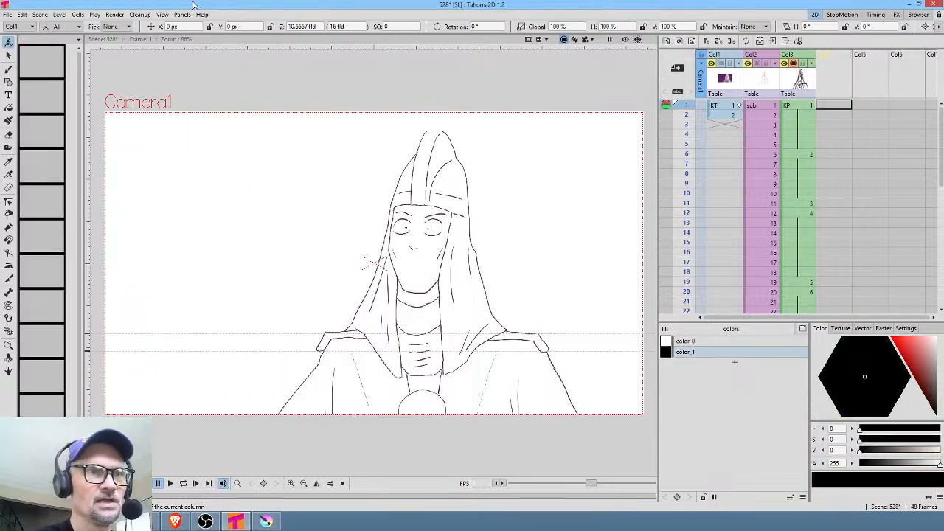
Remove all unused levels from the scene cast and save scene 528.
left_click(177, 15)
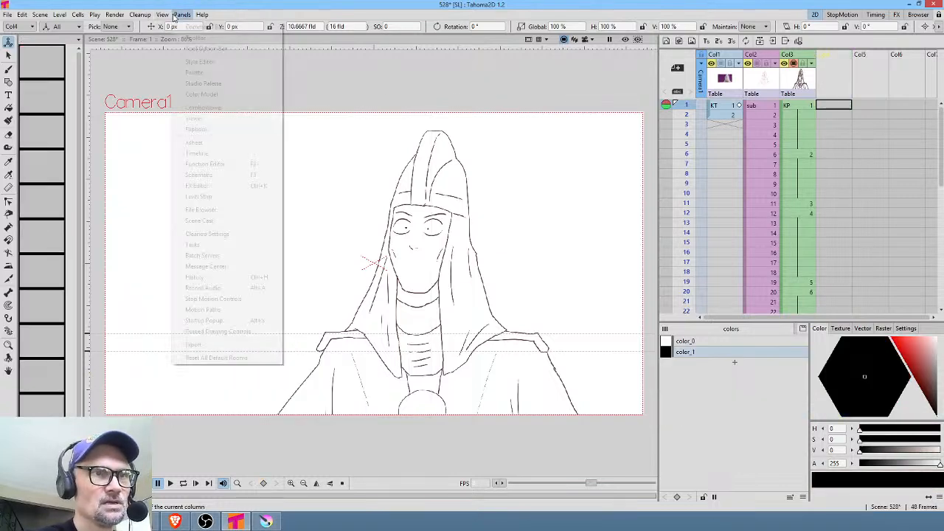
left_click(214, 221)
right_click(646, 290)
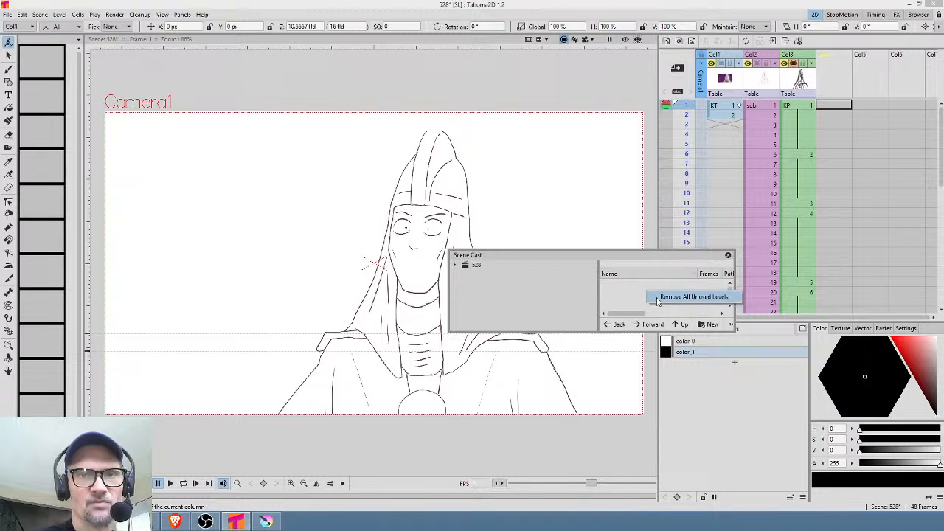
left_click(655, 297)
left_click(728, 255)
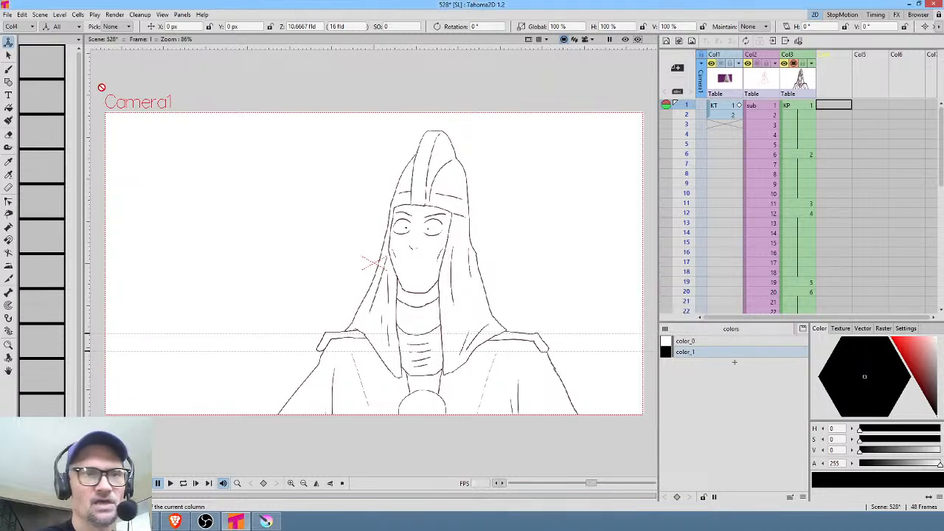
left_click(7, 15)
left_click(23, 48)
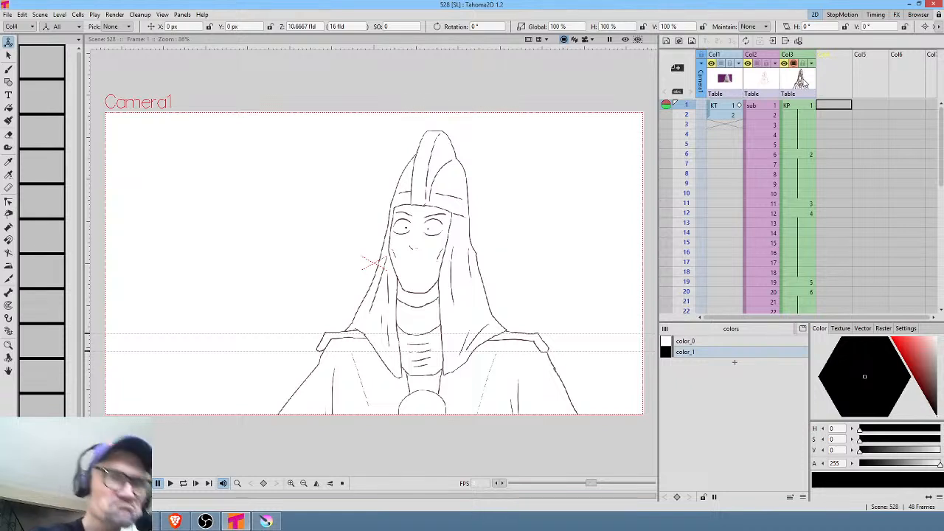
Prepare to fill the KP level with color_2 using the Fill tool in Freehand type with Frame Range enabled.
left_click(797, 105)
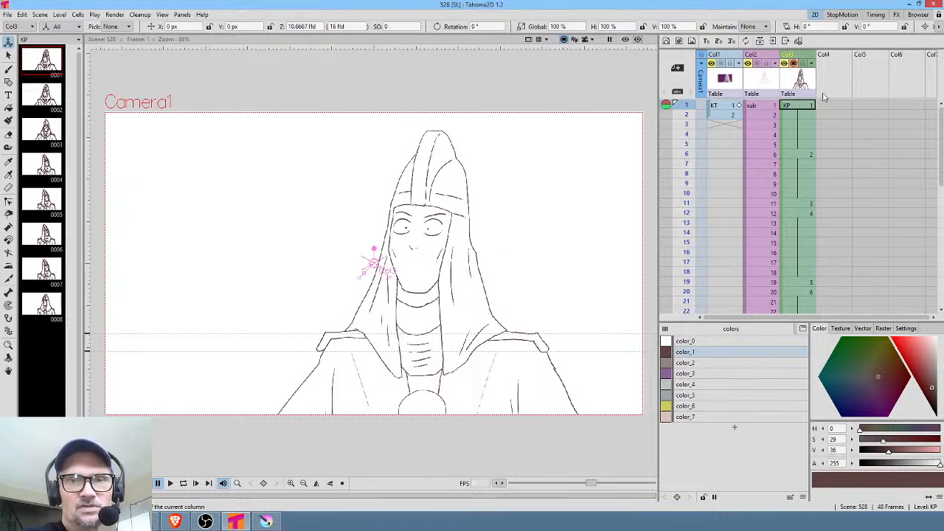
left_click(703, 367)
scroll(417, 349, "up", 3)
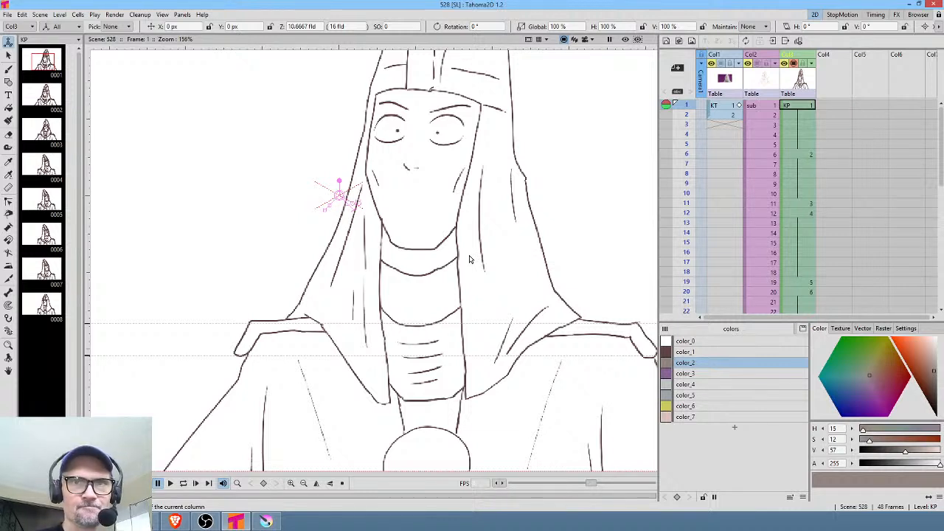
key("f")
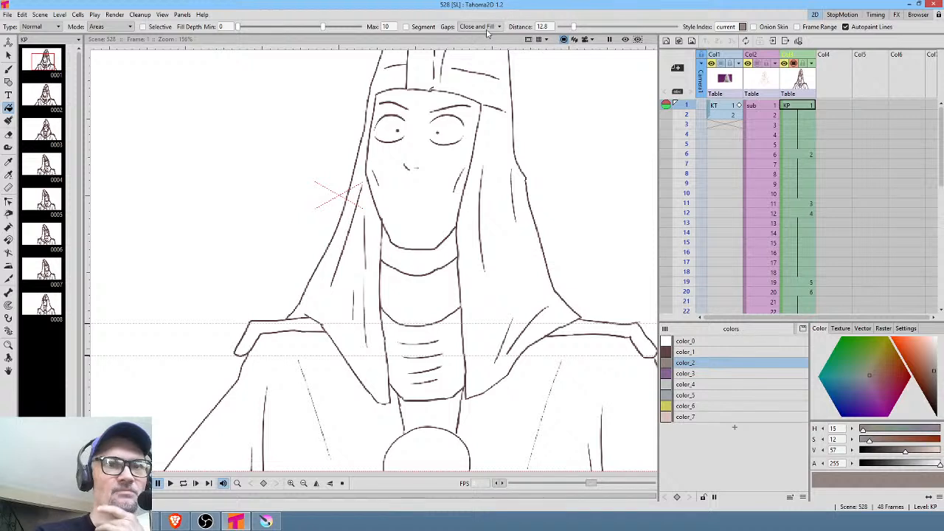
left_click(551, 26)
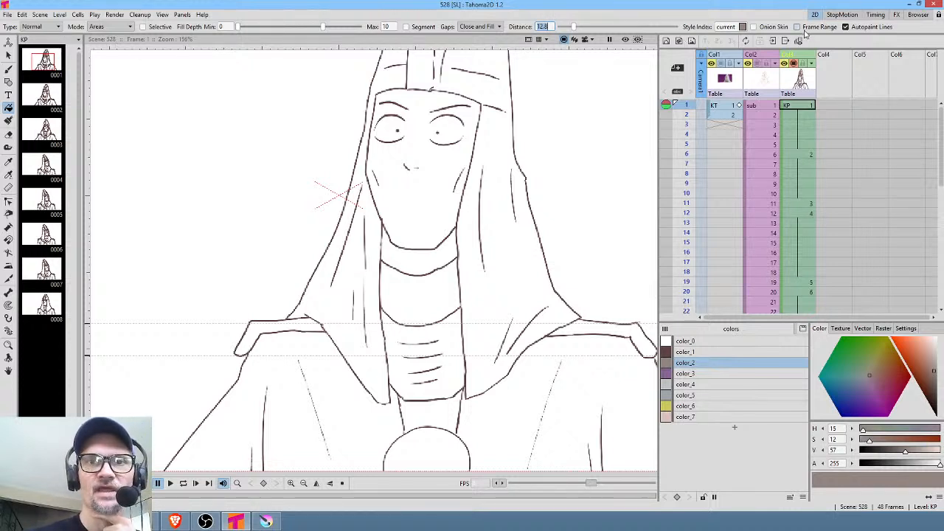
left_click(798, 27)
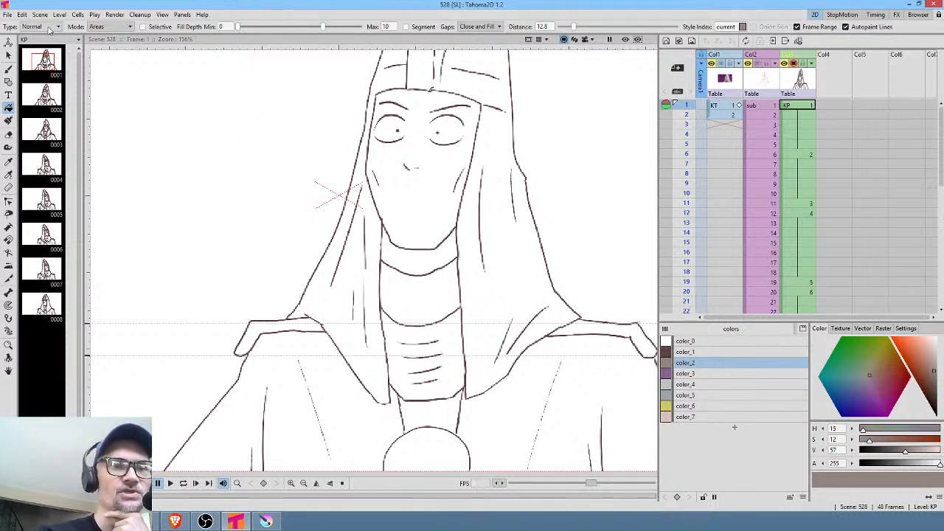
left_click(458, 332)
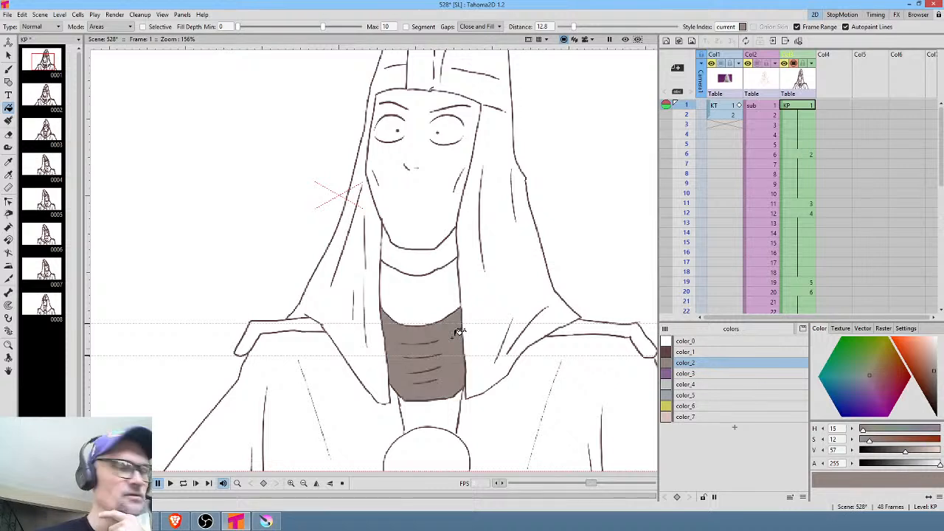
key("ctrl+z")
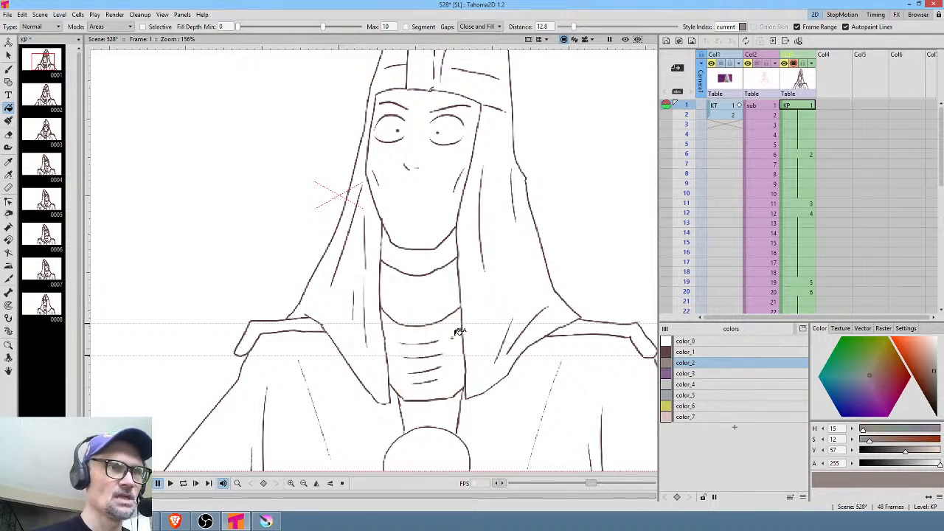
left_click(57, 29)
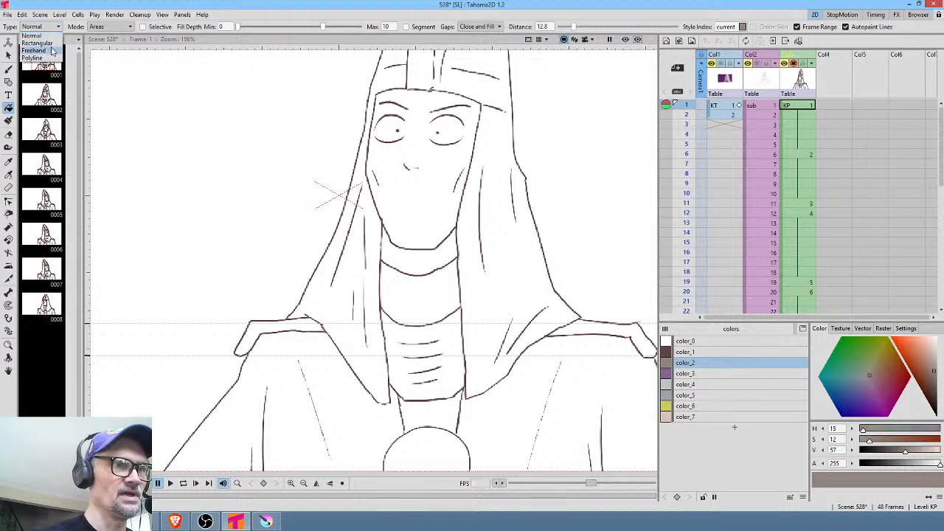
left_click(37, 50)
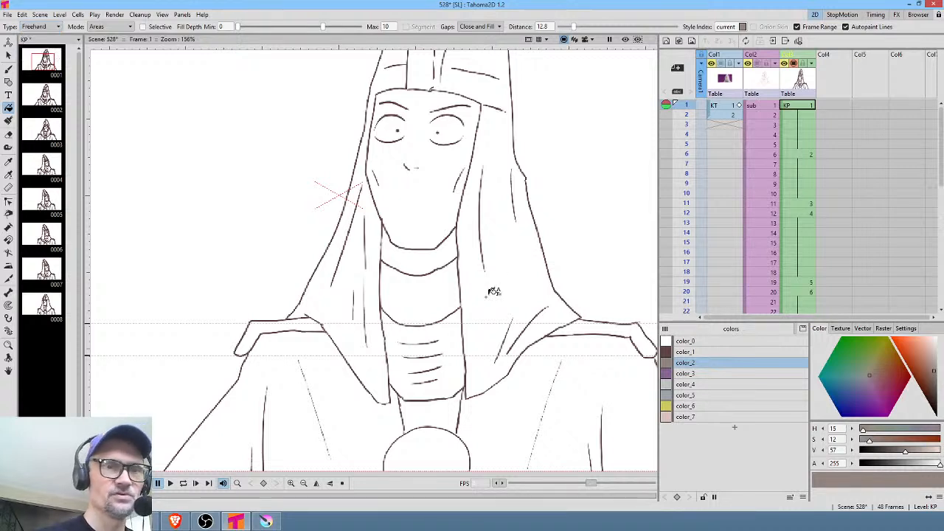
Try to fill the lower neck band with color_2 by outlining it on frames 1 and 35, and check the first drawings.
mouse_move(475, 304)
left_mouse_down()
mouse_move(410, 300)
mouse_move(382, 288)
mouse_move(374, 367)
mouse_move(406, 407)
mouse_move(455, 400)
mouse_move(477, 370)
mouse_move(489, 316)
left_mouse_up()
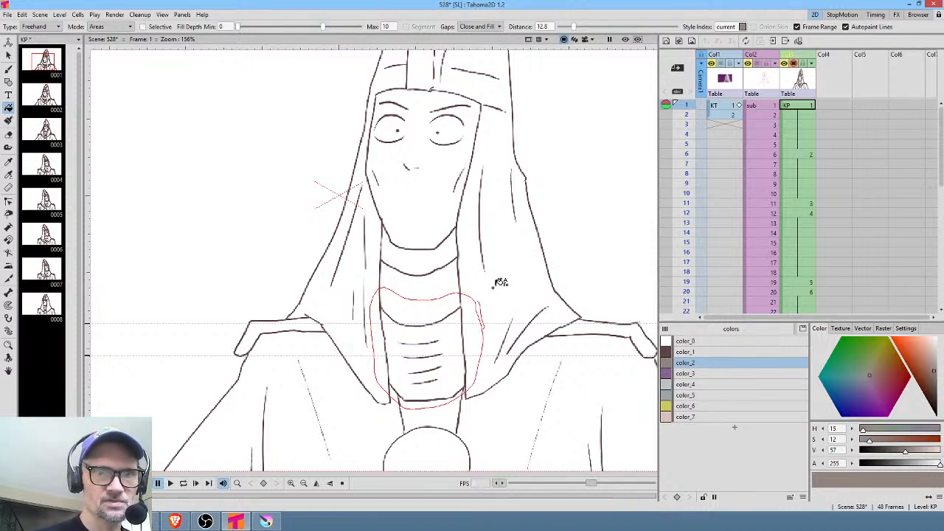
middle_click(832, 273)
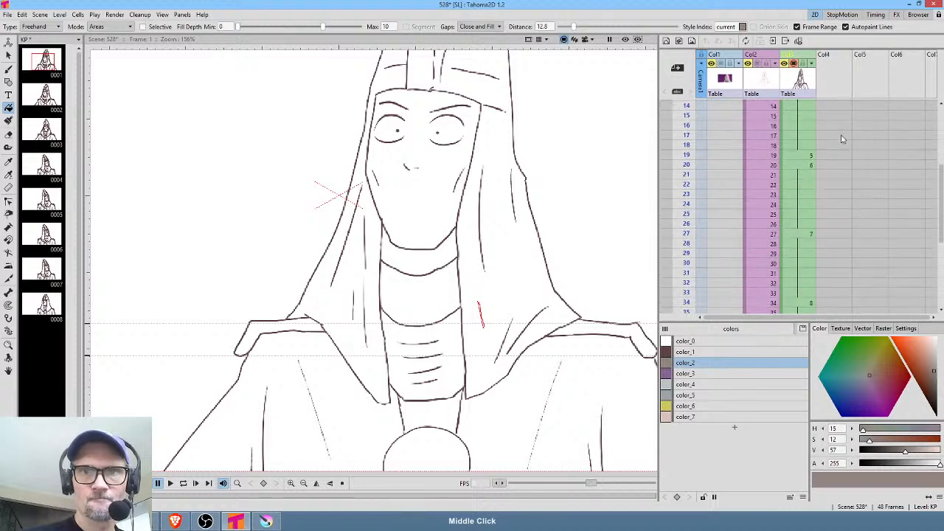
middle_click(825, 246)
middle_click(824, 245)
left_click(799, 236)
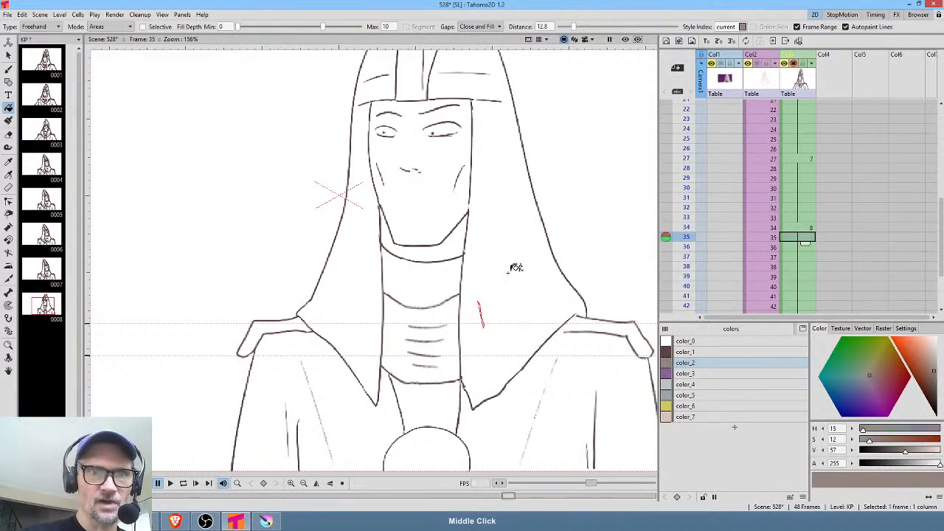
mouse_move(474, 289)
left_mouse_down()
mouse_move(388, 278)
mouse_move(371, 357)
mouse_move(415, 393)
mouse_move(452, 386)
mouse_move(484, 310)
left_mouse_up()
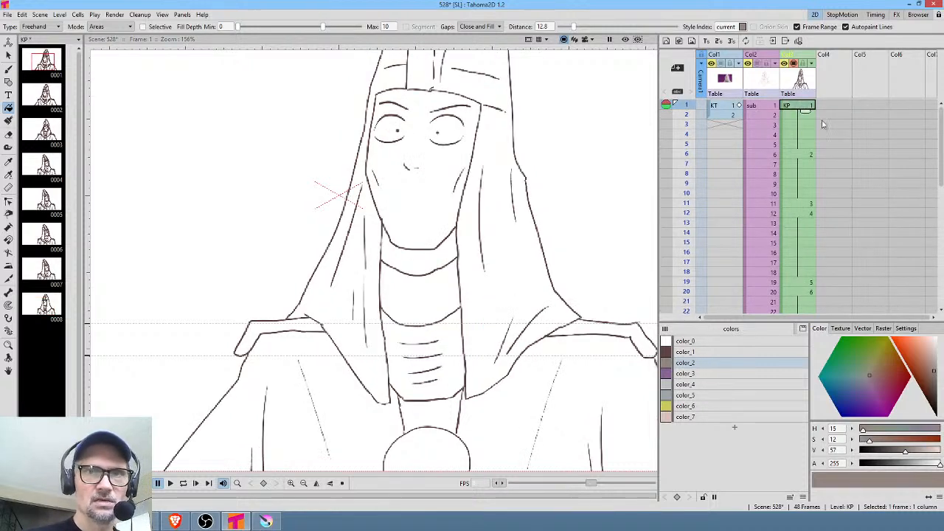
scroll(480, 147, "down", 2)
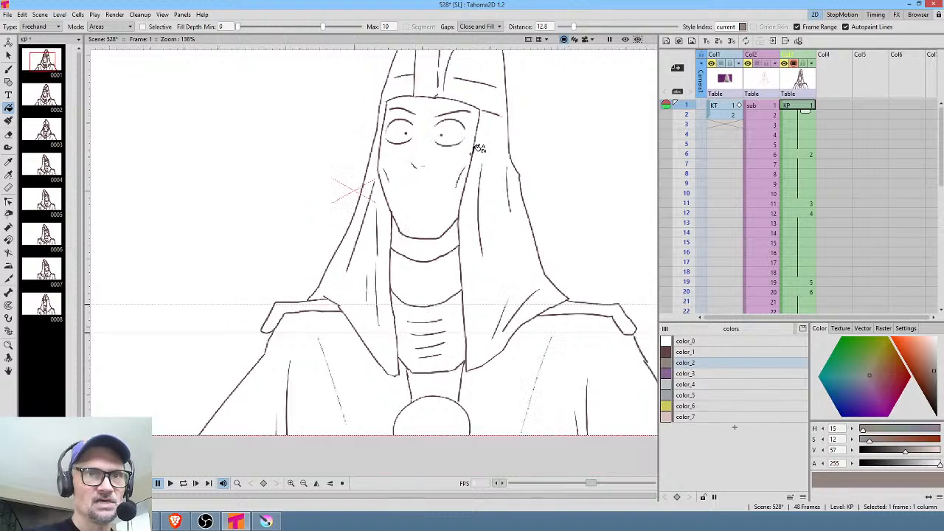
key("period")
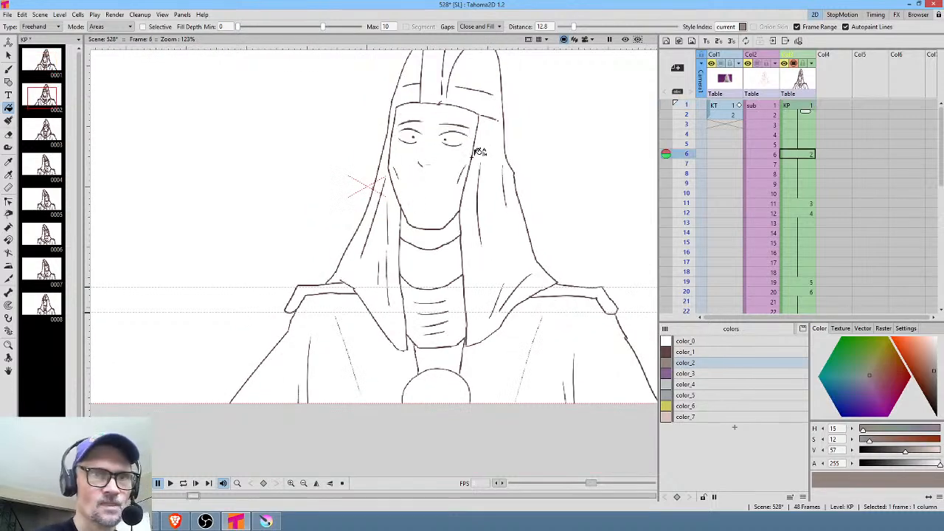
key("period")
key("comma")
key("comma")
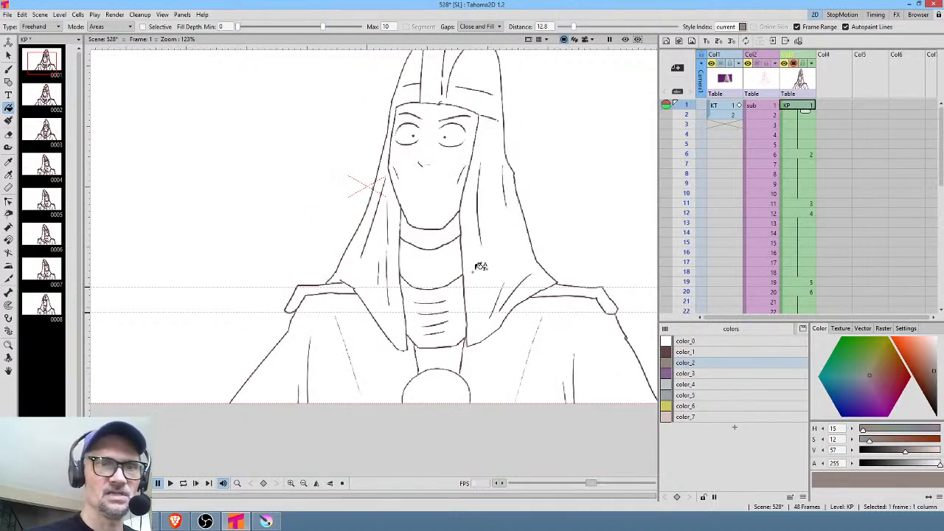
Outline the lower neck band freehand on frame 1 and again on frame 34 to fill it with color_2 across the range.
mouse_move(474, 269)
left_mouse_down()
mouse_move(395, 269)
mouse_move(397, 326)
mouse_move(410, 349)
mouse_move(462, 346)
mouse_move(474, 326)
mouse_move(471, 258)
left_mouse_up()
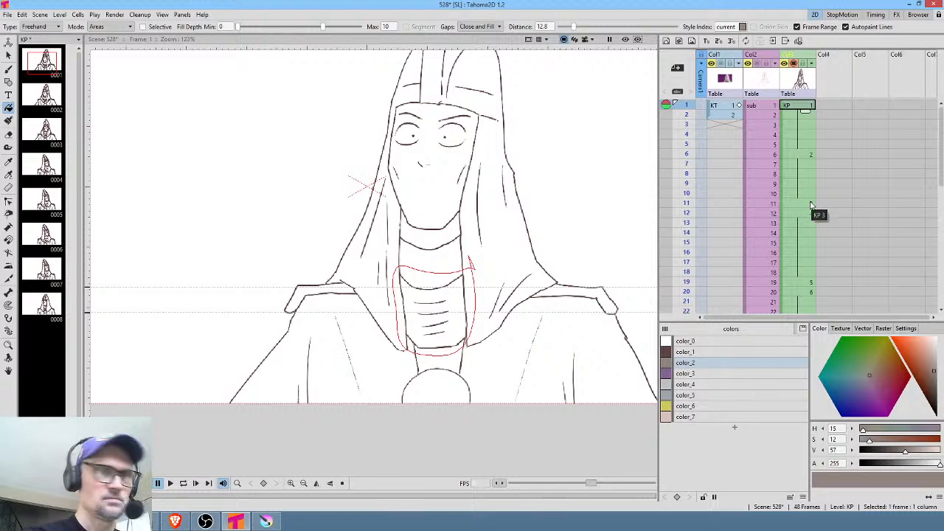
scroll(456, 318, "down", 3)
key("period")
key("period")
key("period")
key("period")
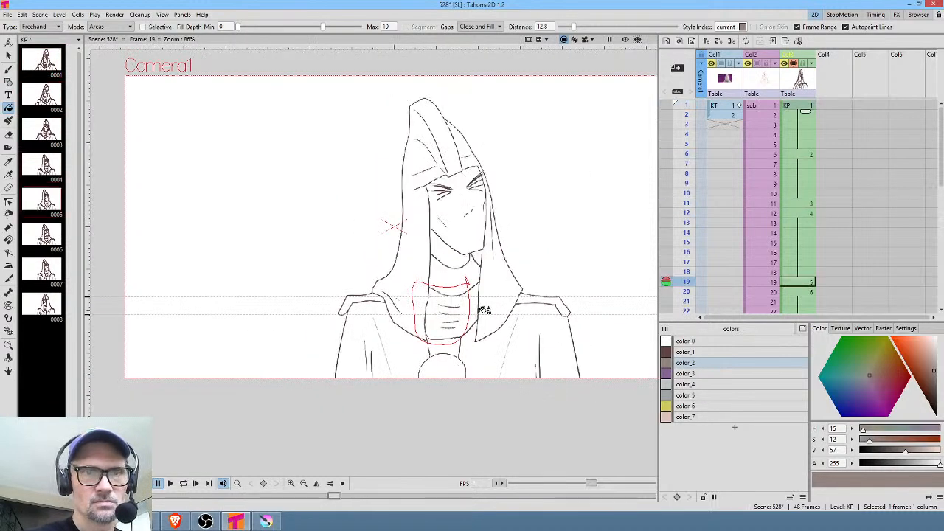
key("period")
key("period")
key("period")
key("period")
key("period")
key("period")
key("period")
key("period")
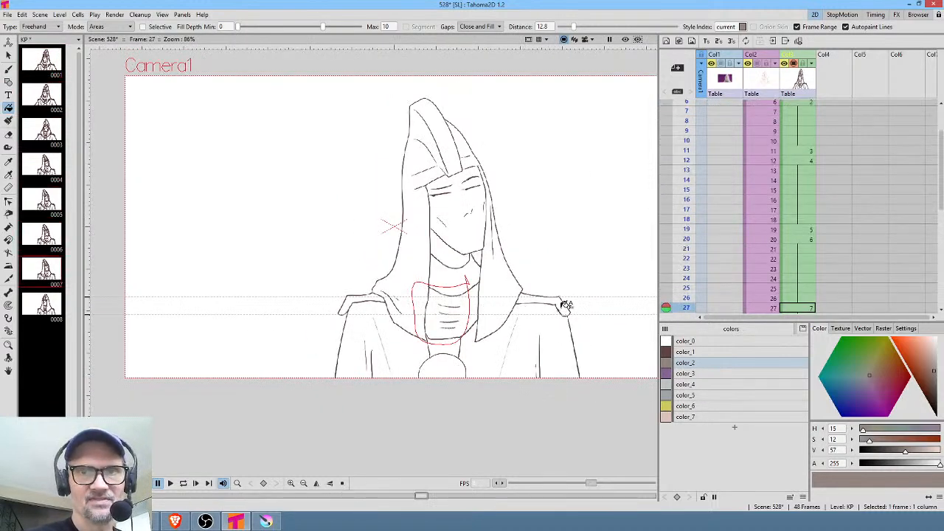
key("period")
key("period")
key("period")
key("period")
key("period")
key("period")
key("period")
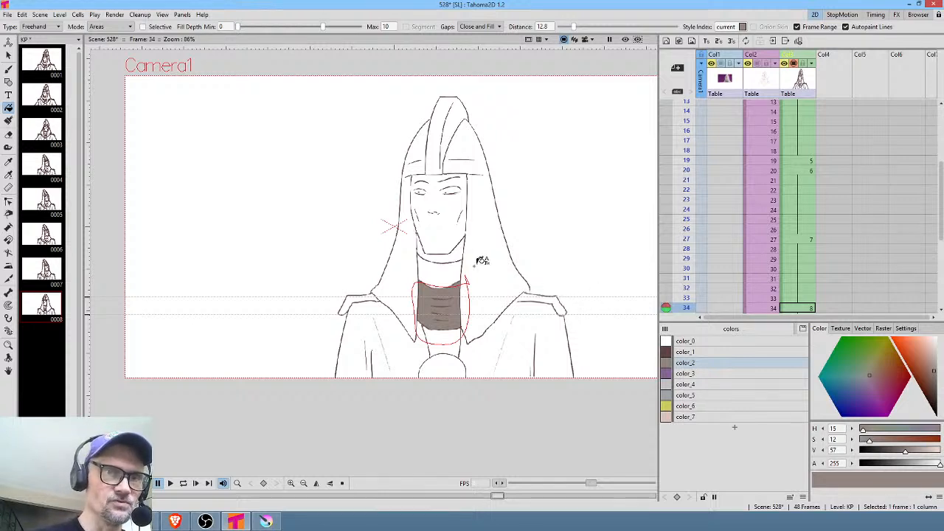
mouse_move(475, 266)
left_mouse_down()
mouse_move(424, 266)
mouse_move(405, 281)
mouse_move(417, 327)
mouse_move(438, 334)
mouse_move(468, 324)
mouse_move(480, 252)
left_mouse_up()
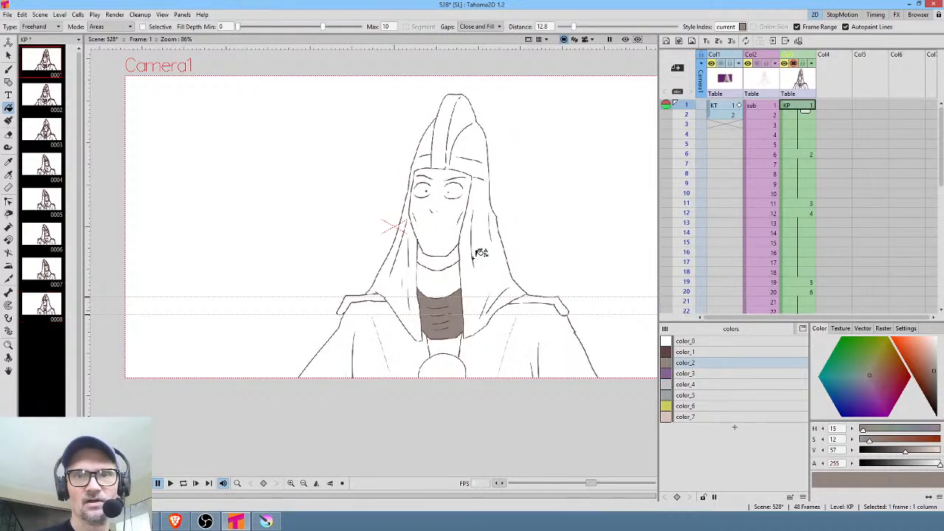
Step through the KP drawings from frame 1 to frame 34 to examine the neck band fill, and return to frame 1.
left_click(798, 156)
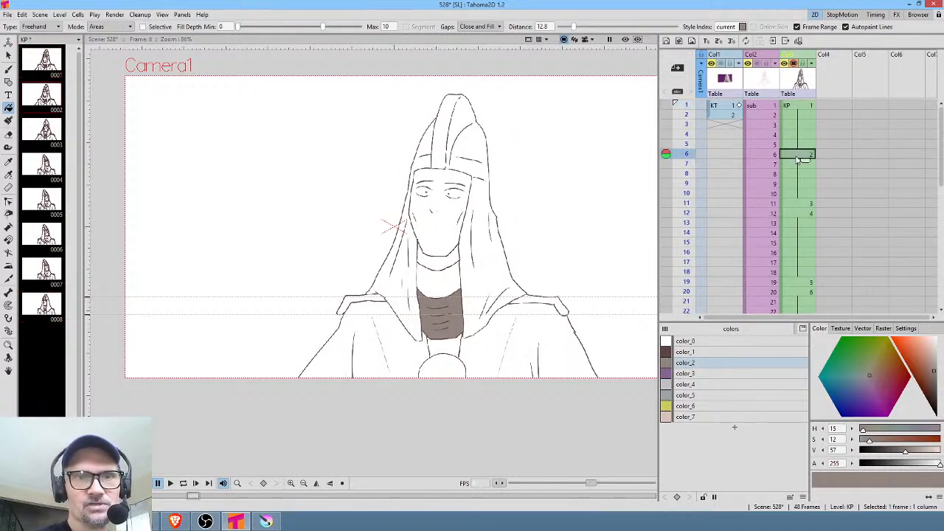
left_click(802, 203)
left_click(796, 215)
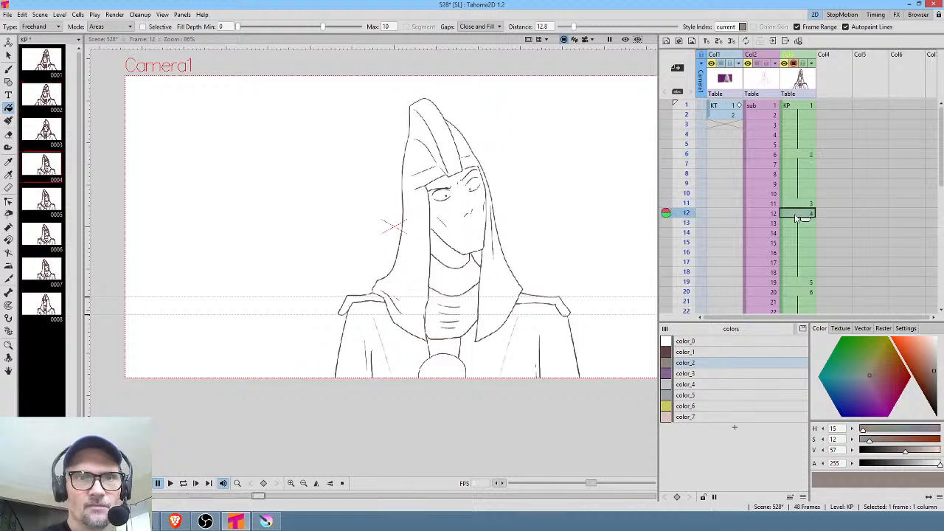
left_click(800, 283)
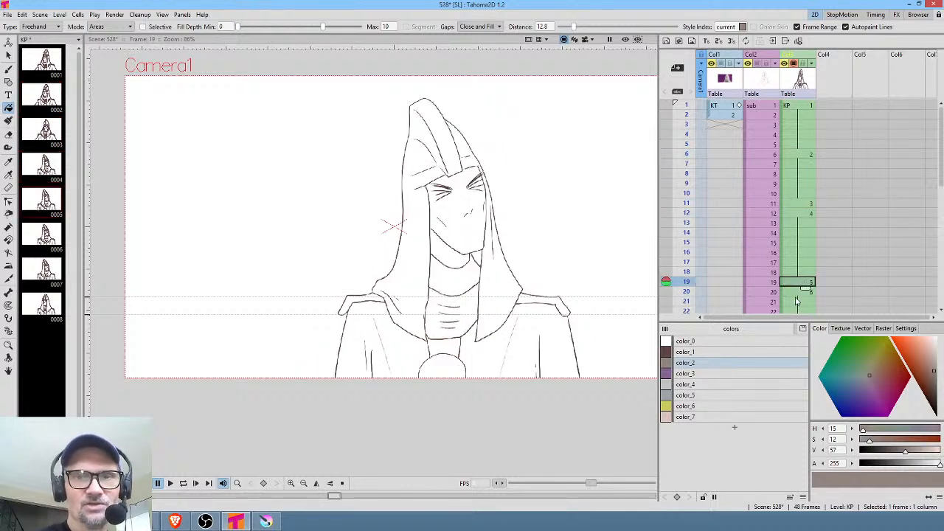
left_click(797, 294)
scroll(797, 296, "down", 5)
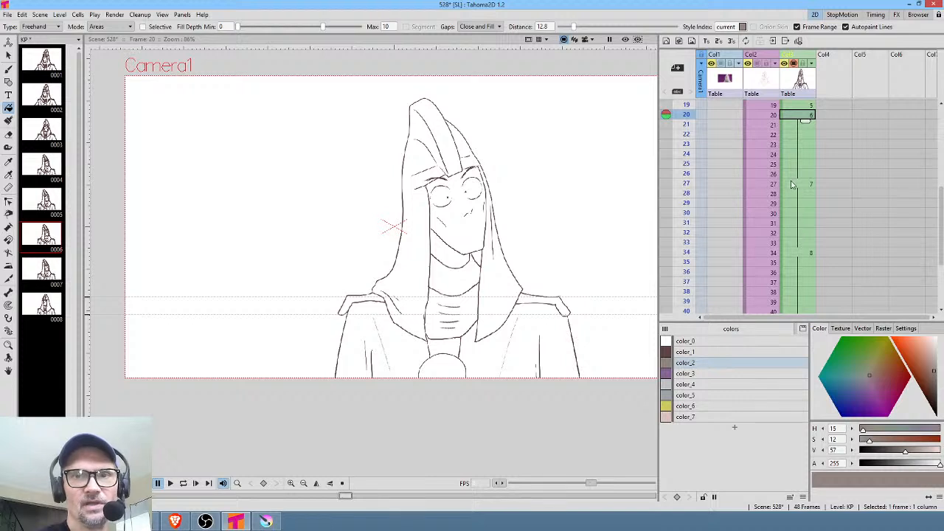
left_click(792, 183)
left_click(800, 254)
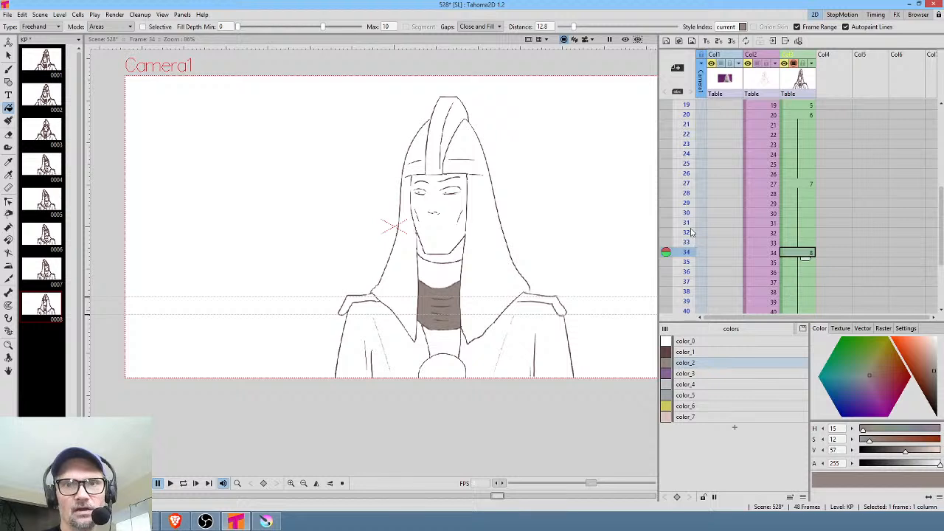
mouse_move(692, 233)
left_mouse_down()
mouse_move(686, 132)
mouse_move(666, 252)
mouse_move(666, 233)
left_mouse_up()
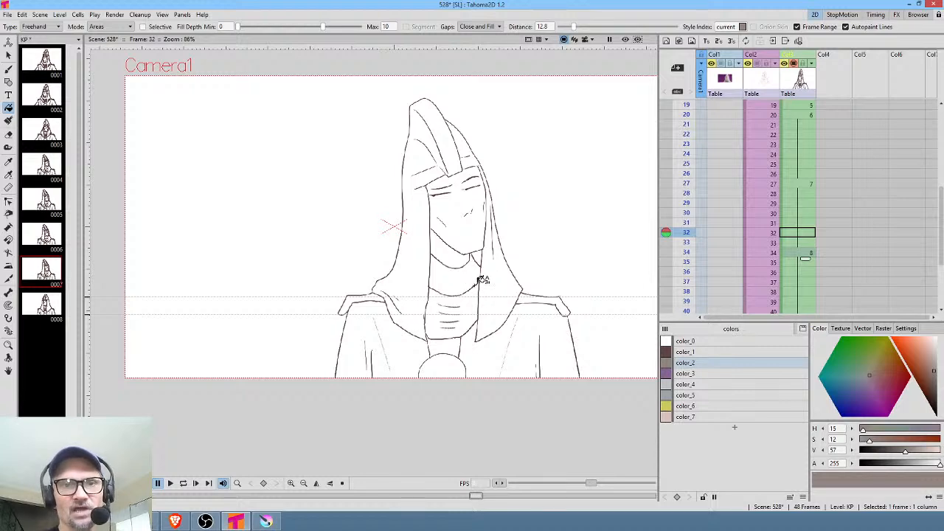
mouse_move(686, 214)
left_mouse_down()
mouse_move(686, 253)
mouse_move(686, 104)
left_mouse_up()
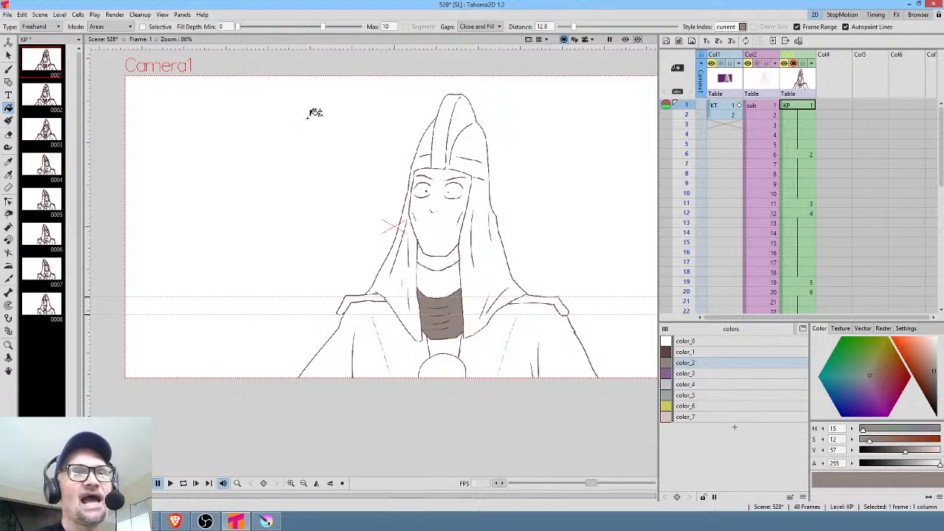
Save scene 528, switch to OpenToonz and load scene 528 there.
left_click(9, 16)
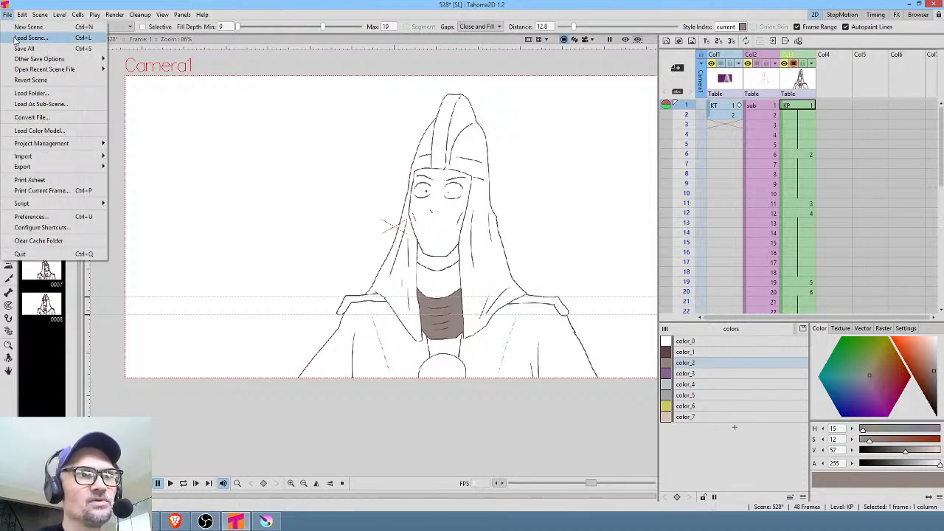
left_click(17, 48)
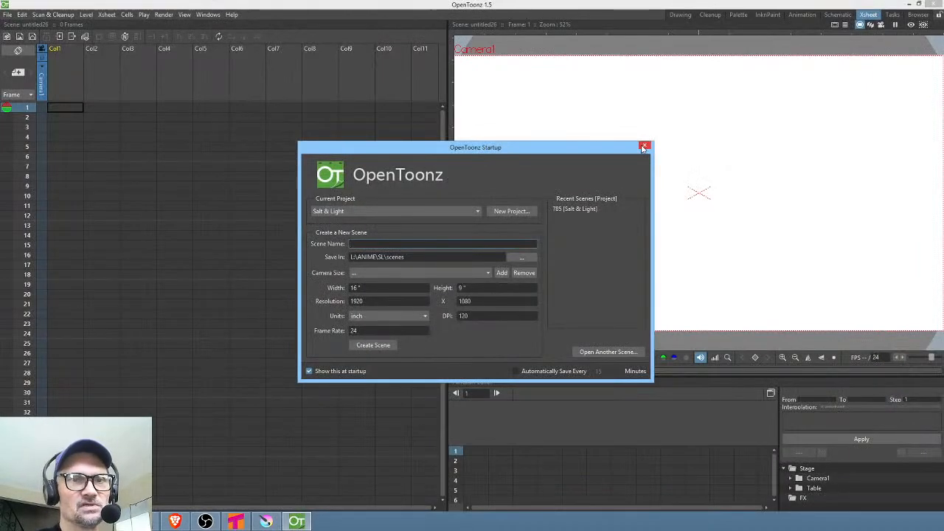
left_click(644, 148)
left_click(8, 15)
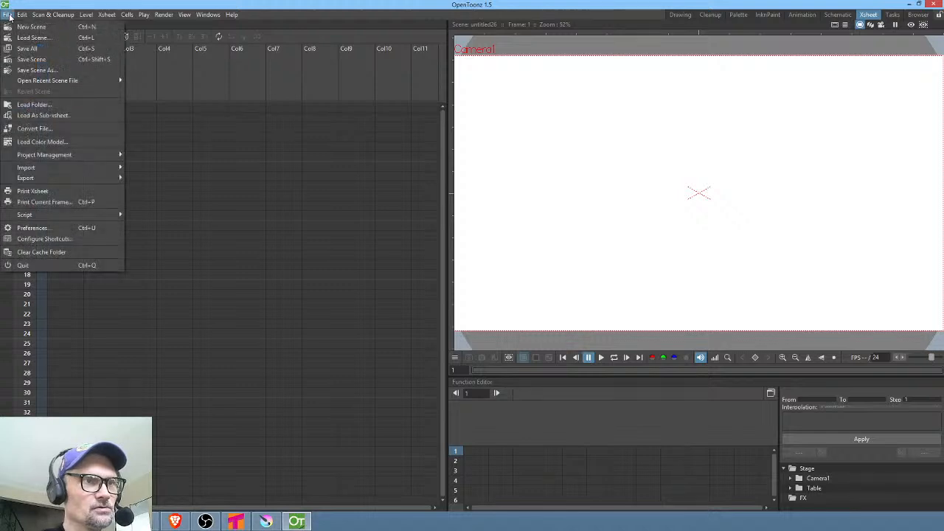
left_click(22, 35)
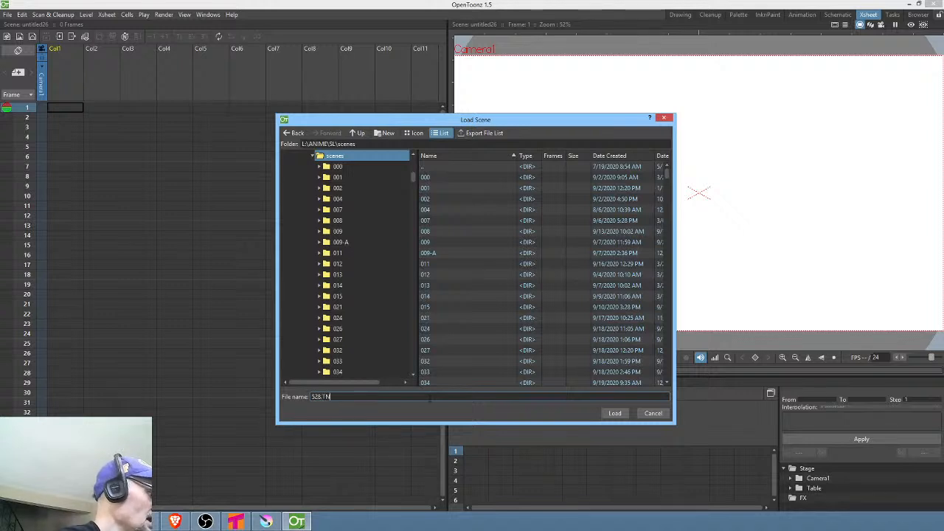
left_click(613, 413)
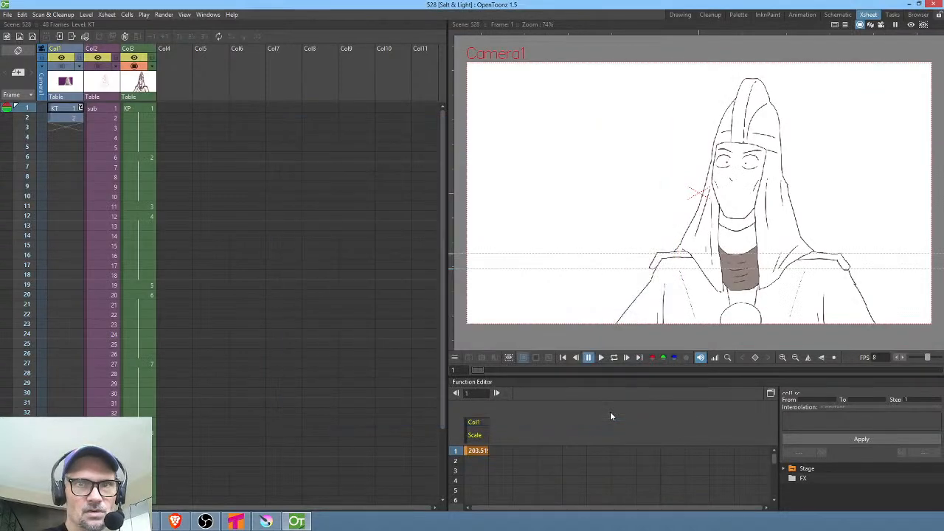
Fill the KP level's lower neck band with color_1 across frames 1 to 48, with Frame Range on and Autopaint Lines off.
left_click(144, 110)
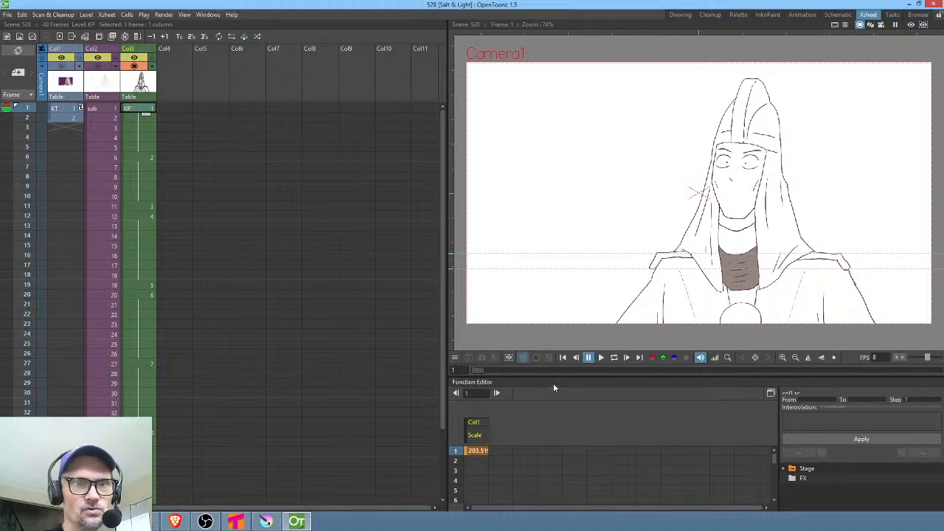
left_click(680, 15)
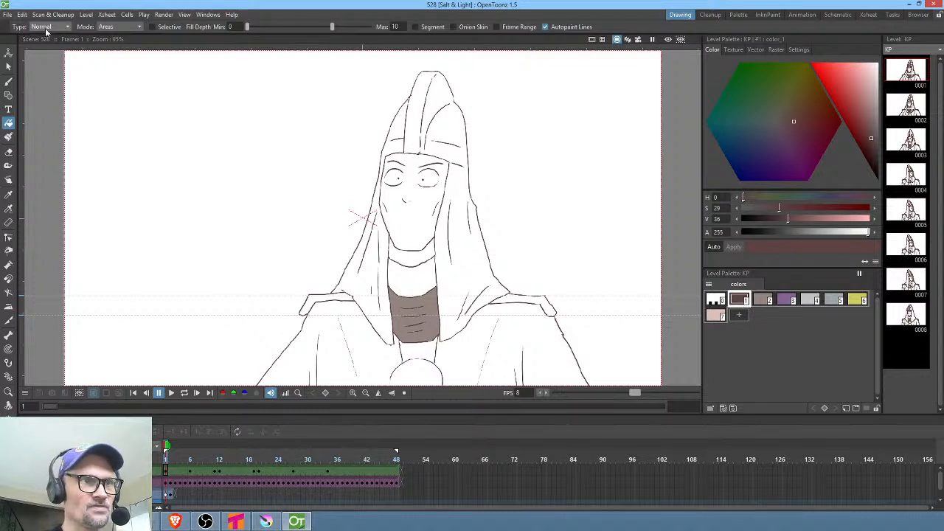
left_click(514, 28)
left_click(546, 27)
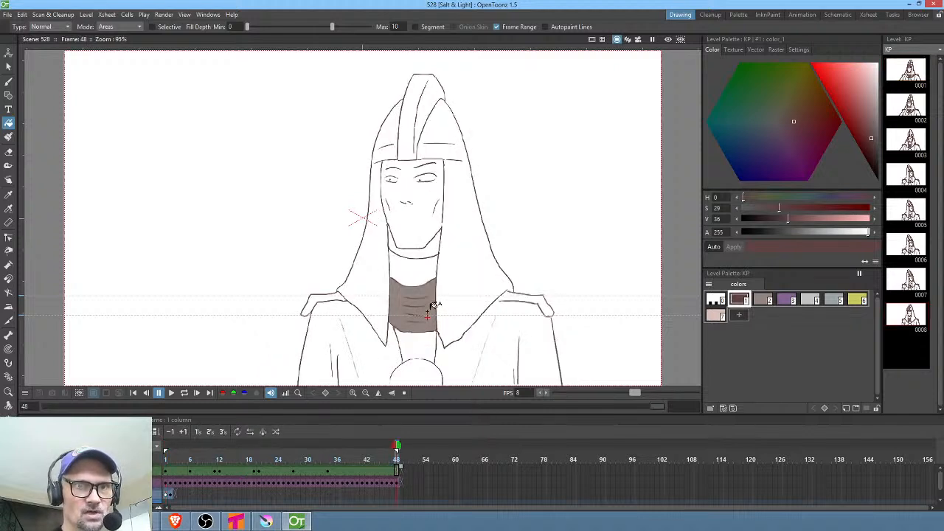
left_click(434, 306)
mouse_move(395, 459)
left_mouse_down()
mouse_move(201, 450)
mouse_move(190, 437)
mouse_move(248, 448)
left_mouse_up()
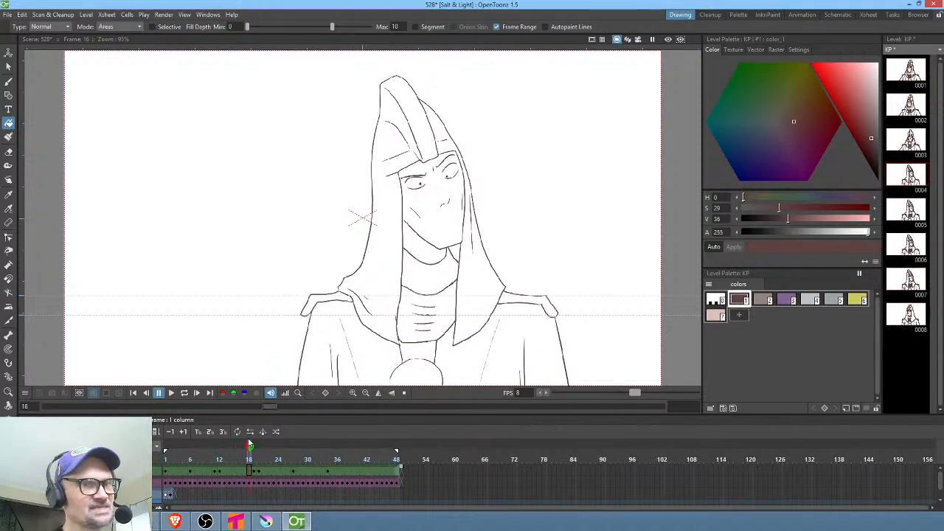
left_click(452, 305)
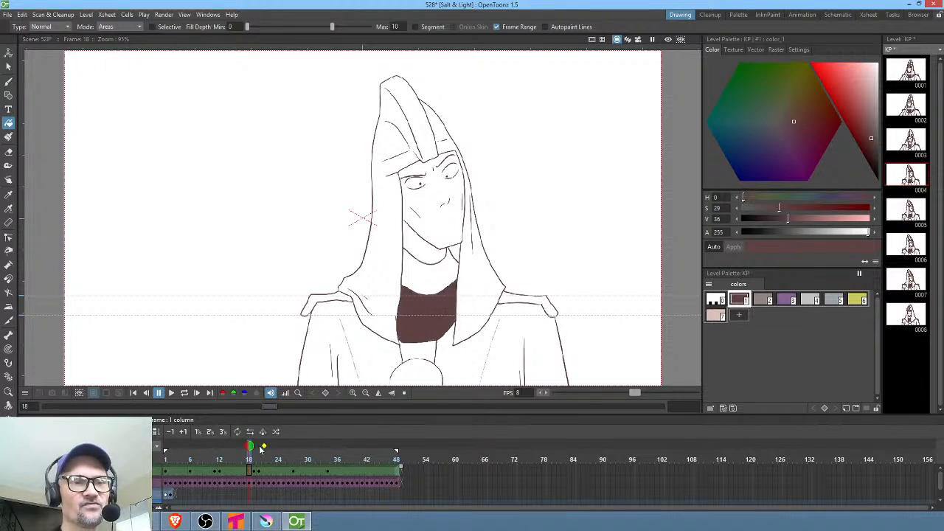
mouse_move(250, 447)
left_mouse_down()
mouse_move(325, 461)
mouse_move(175, 457)
mouse_move(348, 448)
mouse_move(166, 445)
left_mouse_up()
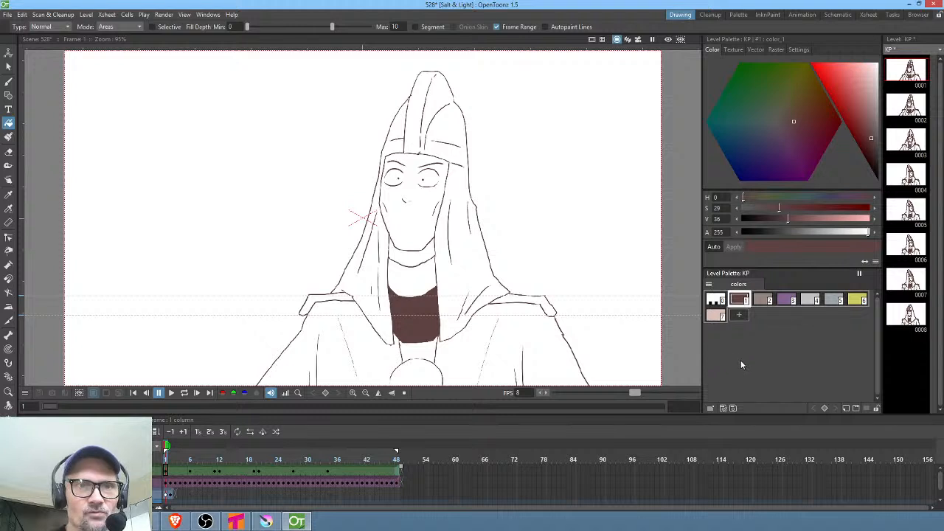
Fill both sides of the helmet and its cloth drape with color_4 across frames 1 to 48.
left_click(815, 306)
left_click(165, 472)
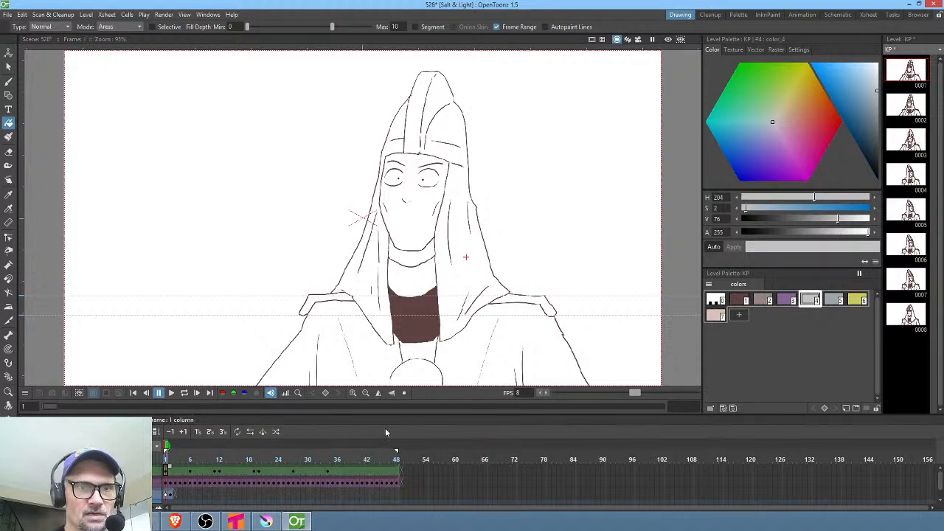
left_click(397, 472)
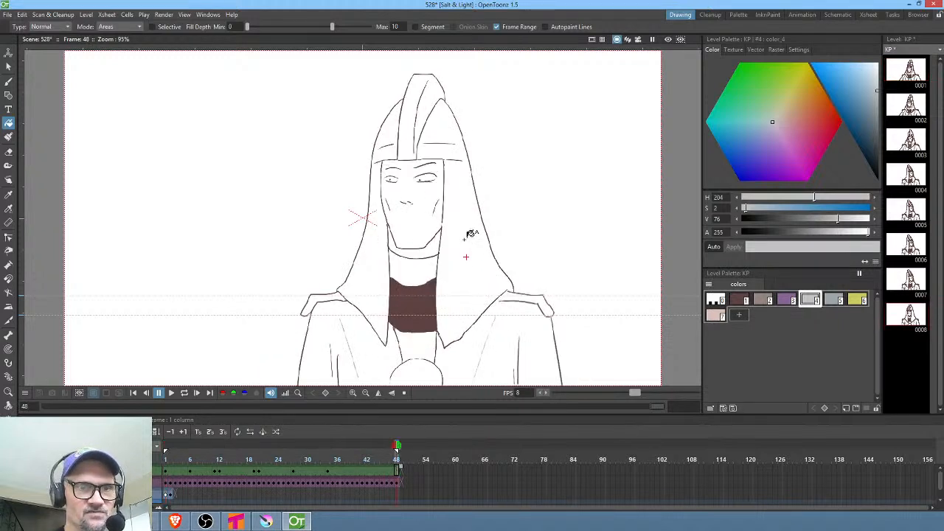
left_click(464, 238)
left_click_drag(392, 459, 165, 447)
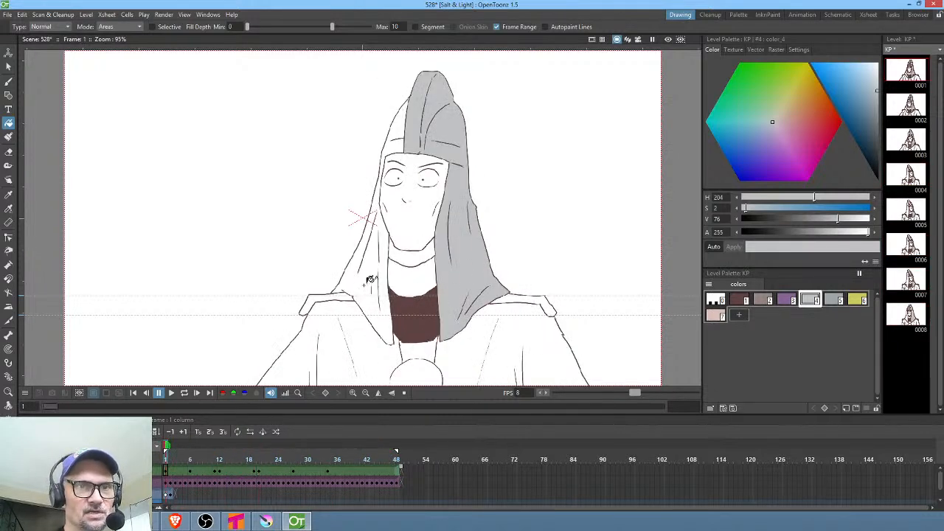
left_click(367, 285)
left_click(395, 476)
left_click(376, 227)
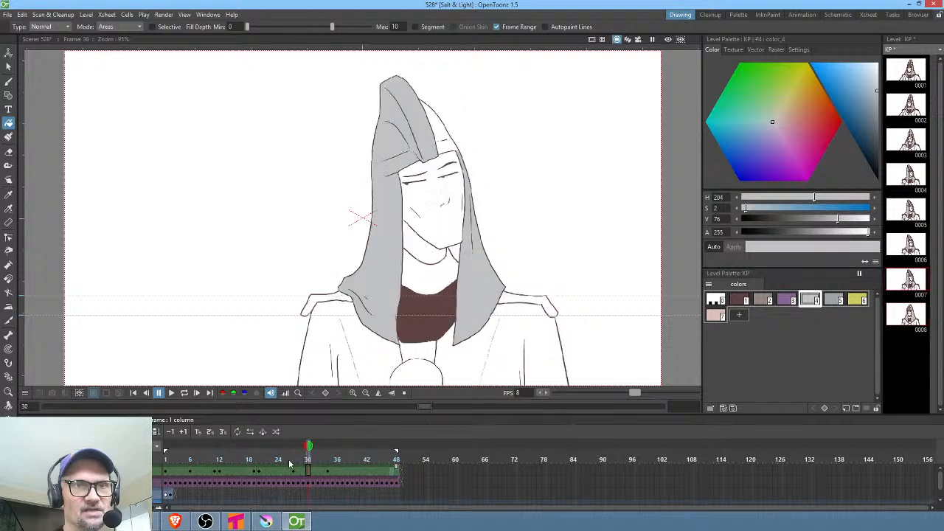
Fill the blank helmet section on the turned-head drawings with color_4, from frame 13 to frame 23.
left_click_drag(168, 447, 226, 452)
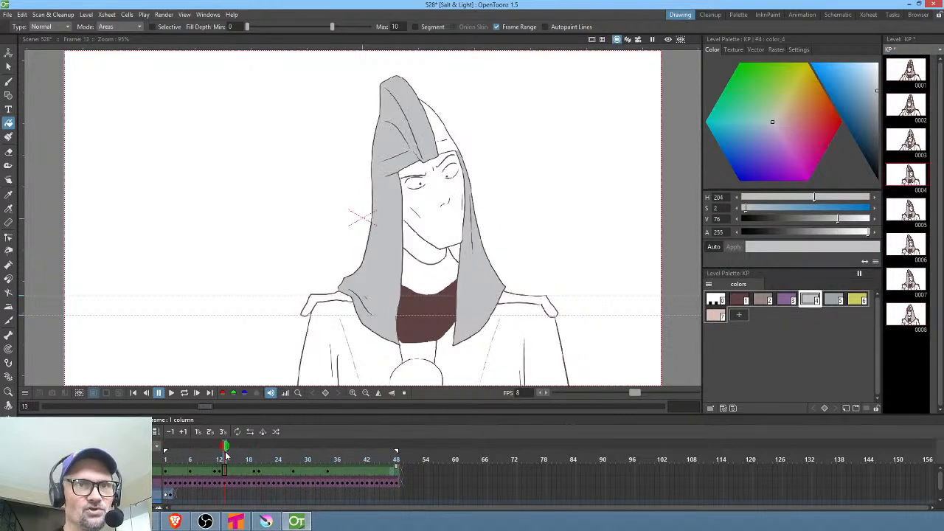
left_click(445, 130)
left_click(273, 458)
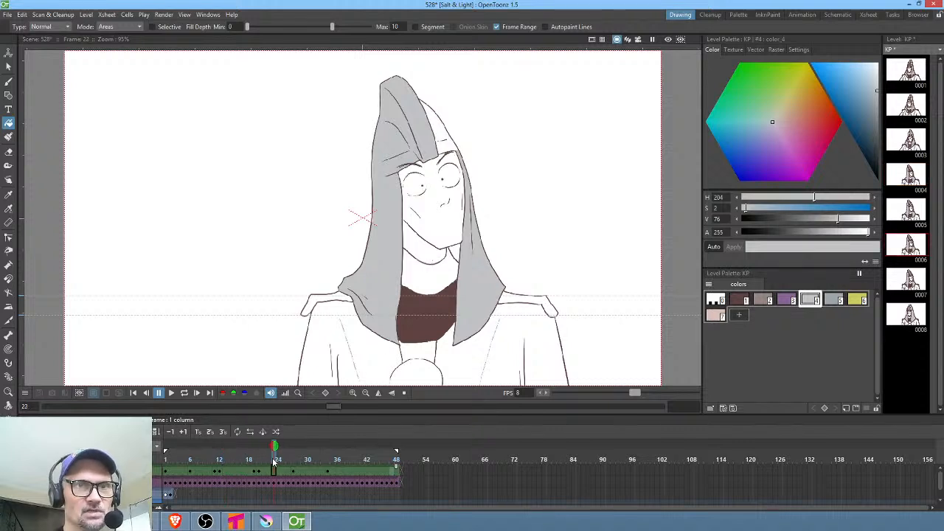
left_click(446, 123)
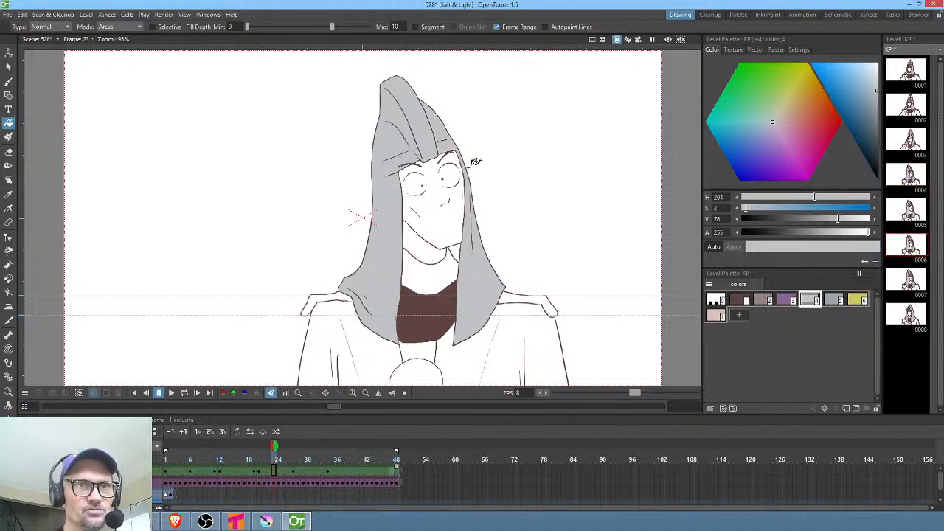
Save the scene under the new name 528-a in the scenes folder.
left_click(7, 14)
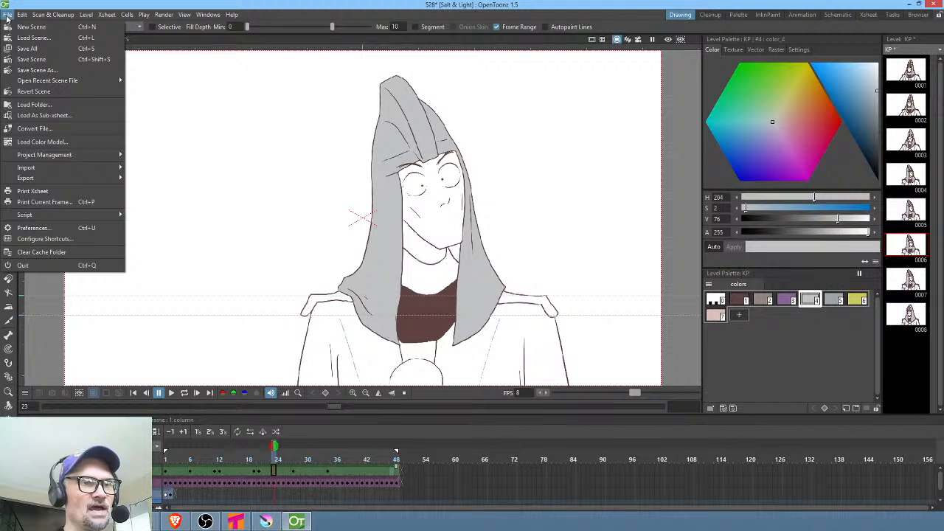
left_click(43, 69)
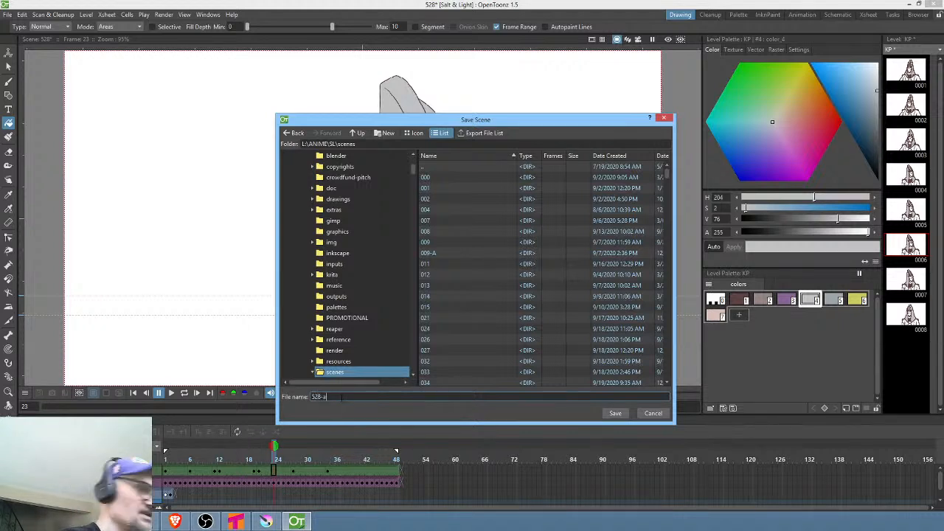
left_click(614, 414)
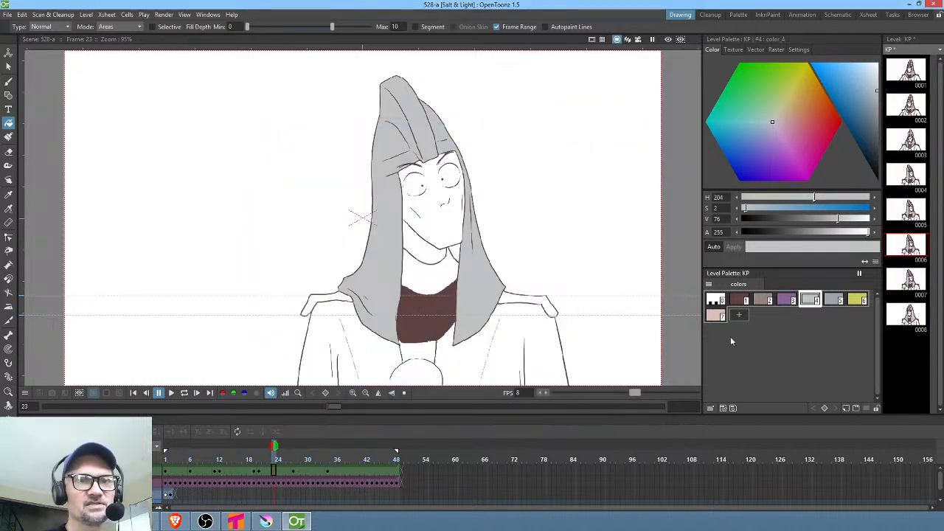
Quit OpenToonz without saving the changes to the KP level and return to Tahoma2D.
left_click(937, 4)
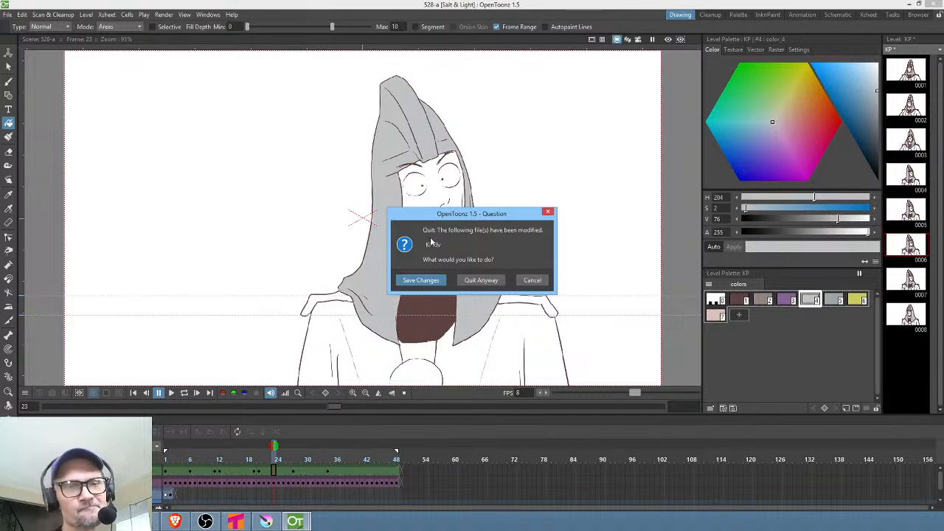
left_click(548, 211)
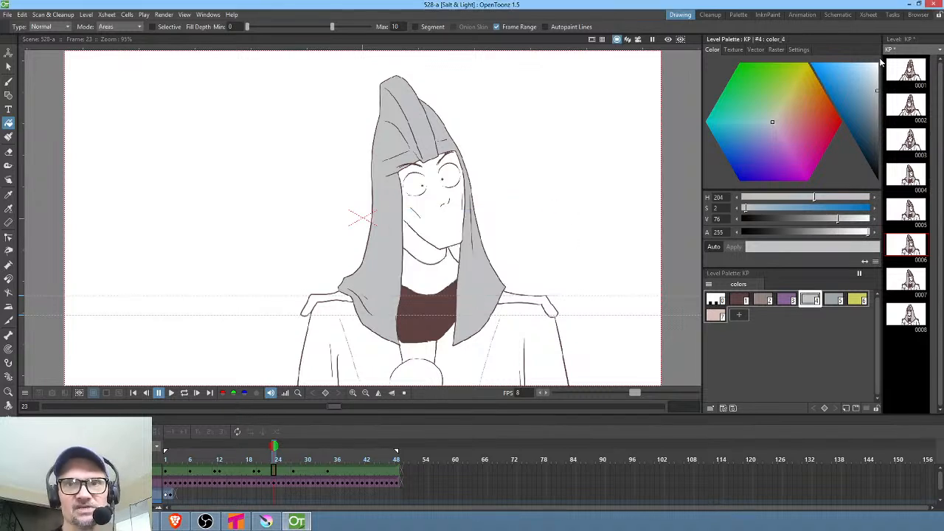
left_click(934, 5)
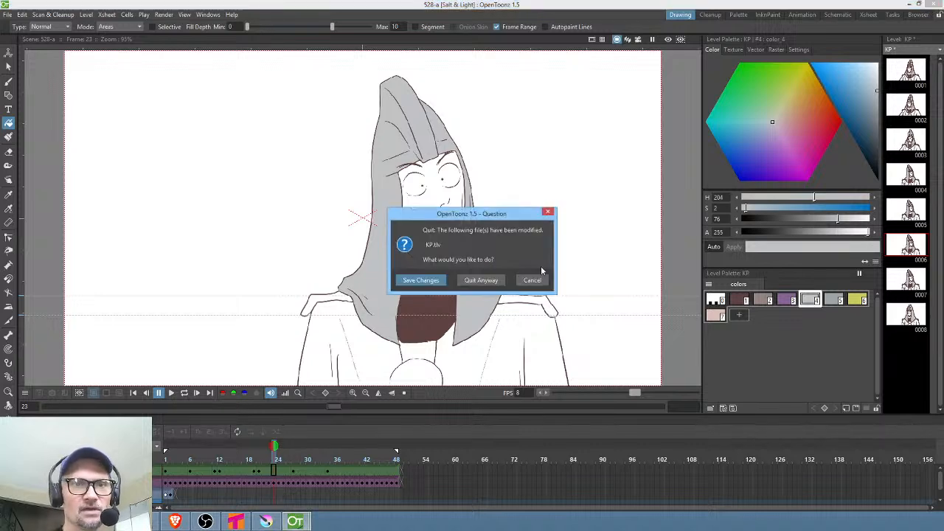
left_click(482, 282)
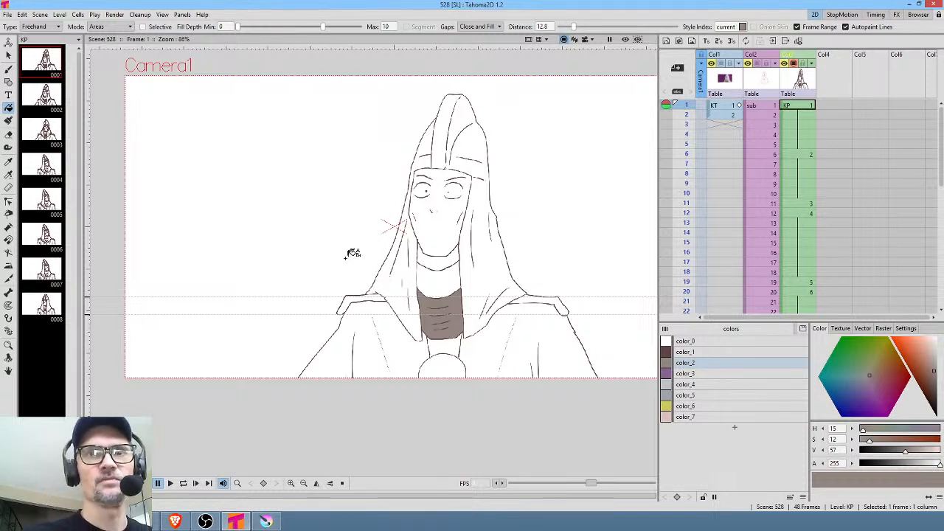
Turn off Frame Range for the Fill tool, pick color_3 and set the fill type to Normal.
left_click(822, 28)
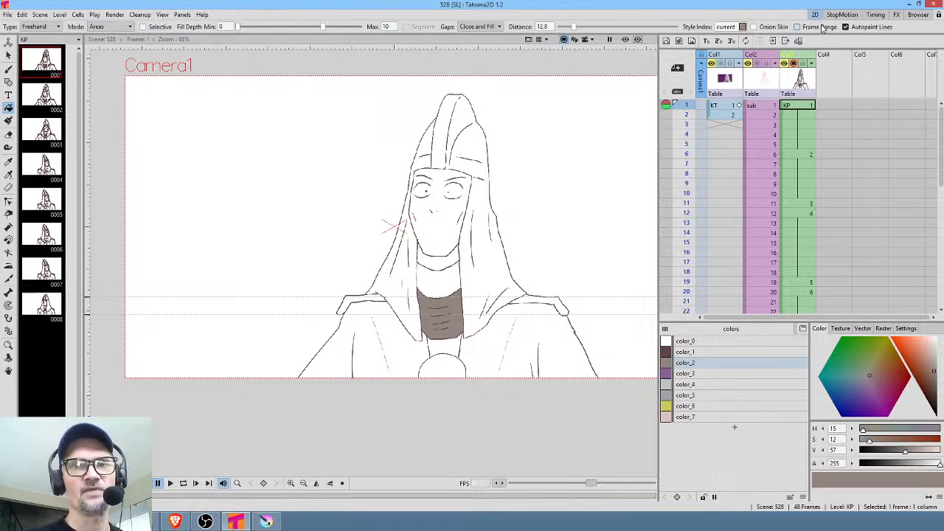
left_click(707, 363)
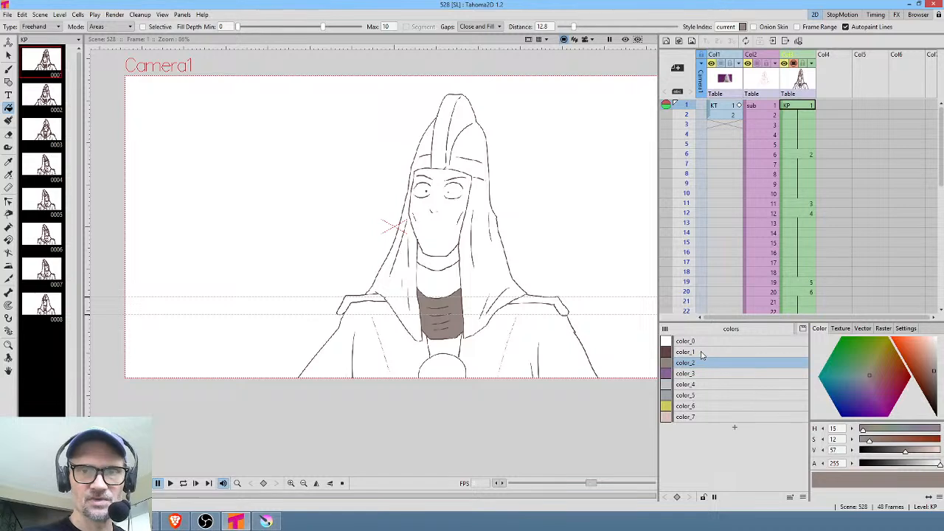
left_click(704, 354)
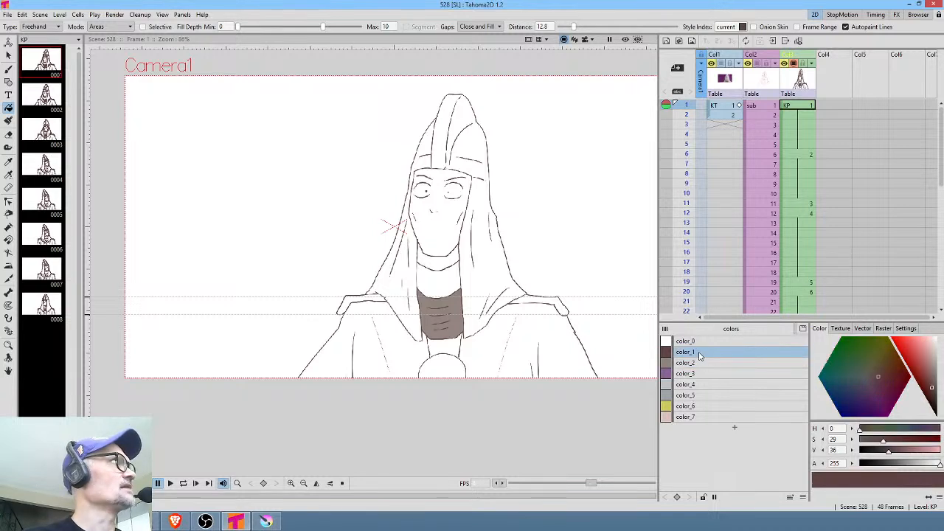
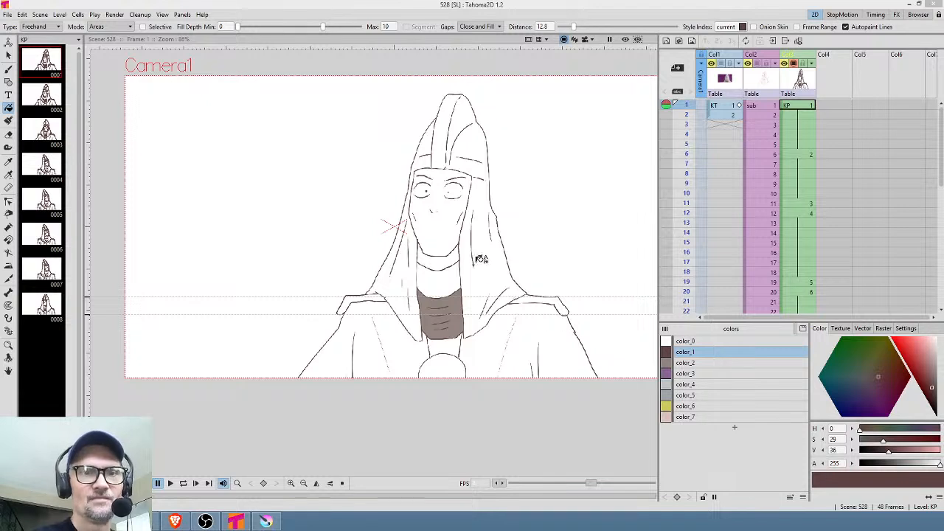
left_click(726, 376)
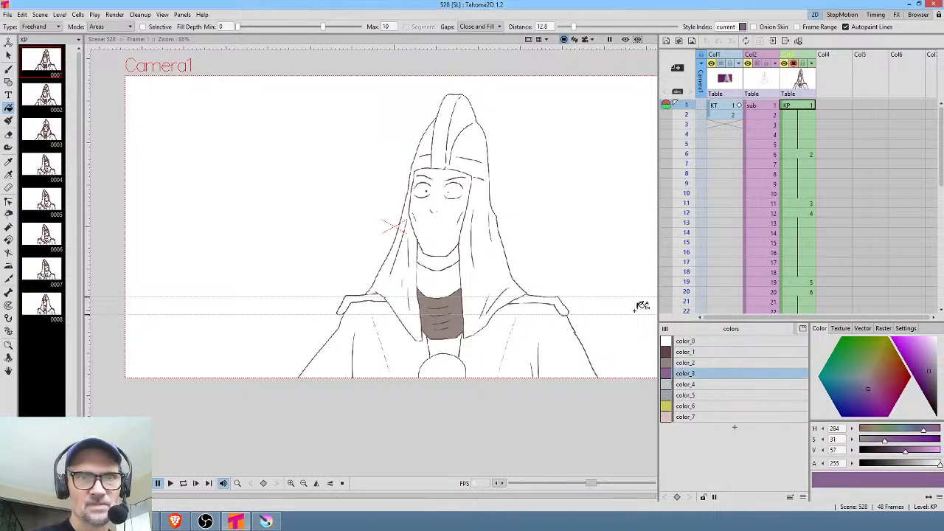
left_click(41, 27)
left_click(33, 36)
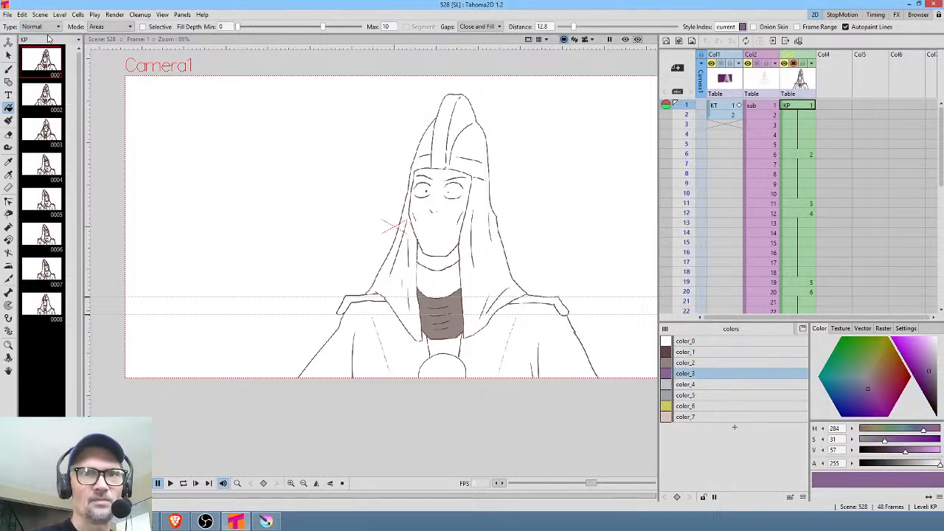
Fill the upper neck band below the chin with color_3 on all eight KP drawings, from frame 1 to frame 34.
left_click(454, 271)
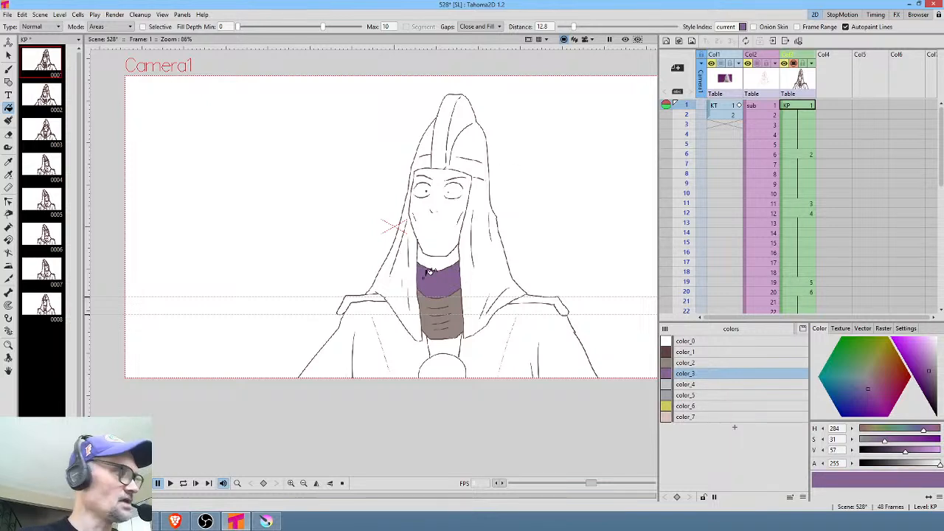
key("period")
left_click(435, 274)
key("period")
left_click(444, 273)
key("period")
left_click(459, 273)
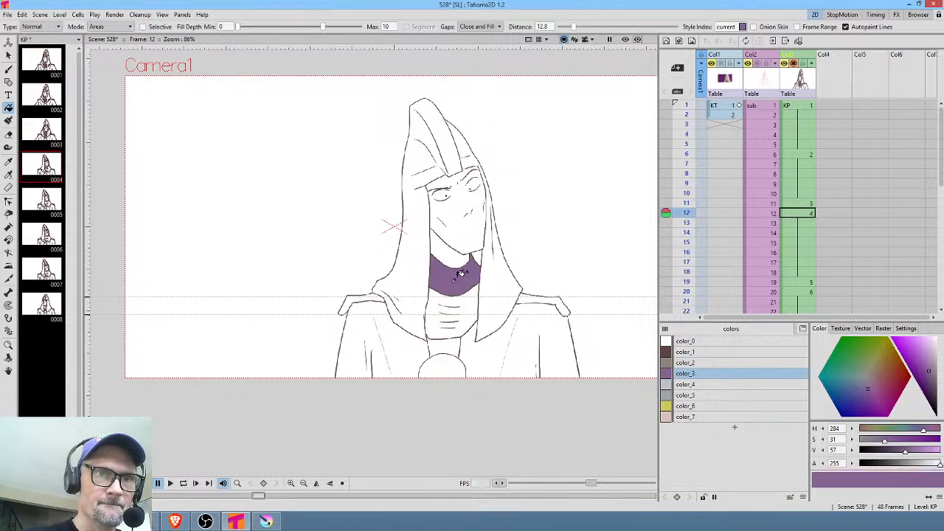
key("period")
left_click(474, 269)
key("period")
left_click(476, 267)
key("period")
left_click(484, 258)
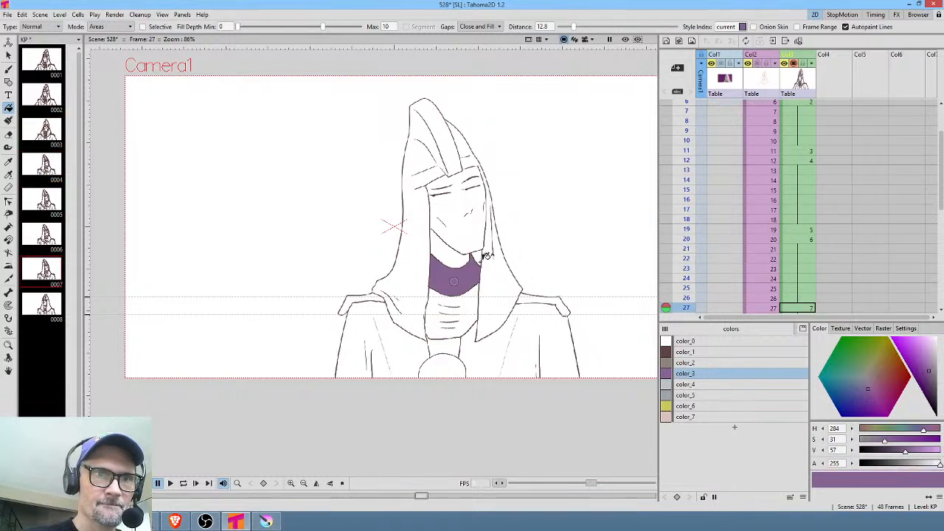
key("period")
left_click(454, 267)
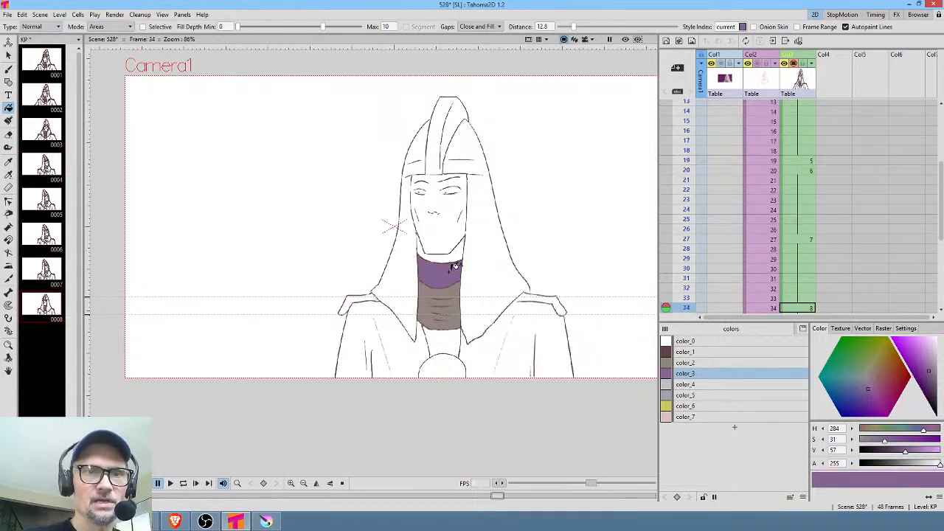
Fill the blank lower neck section with color_2 on the turned-head drawings 4 to 7.
key("comma")
key("comma")
key("comma")
key("comma")
key("comma")
key("comma")
key("comma")
left_click(701, 363)
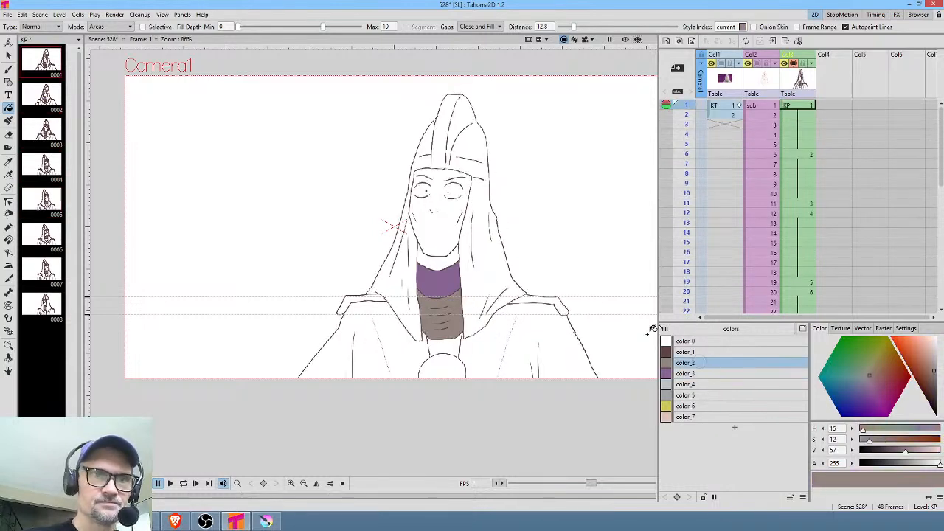
key("period")
key("period")
key("period")
left_click(454, 310)
key("period")
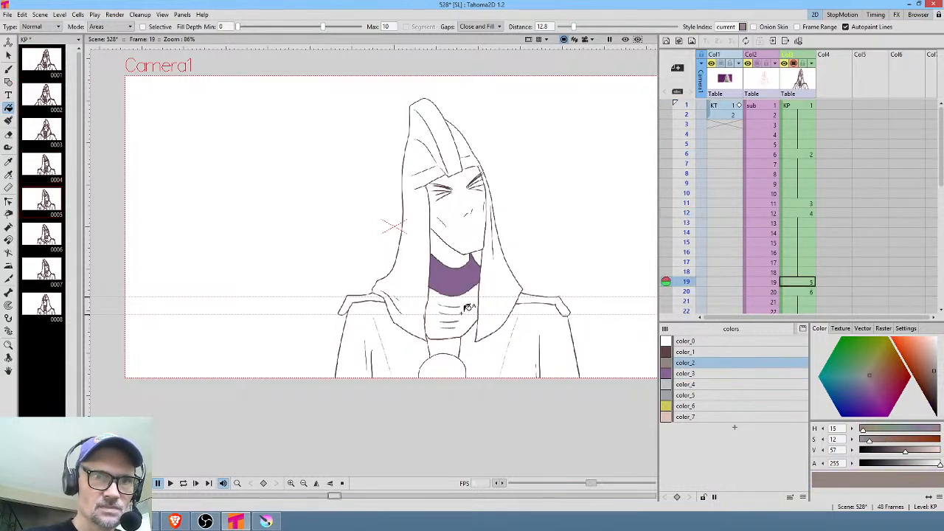
left_click(469, 306)
key("period")
key("period")
left_click(476, 302)
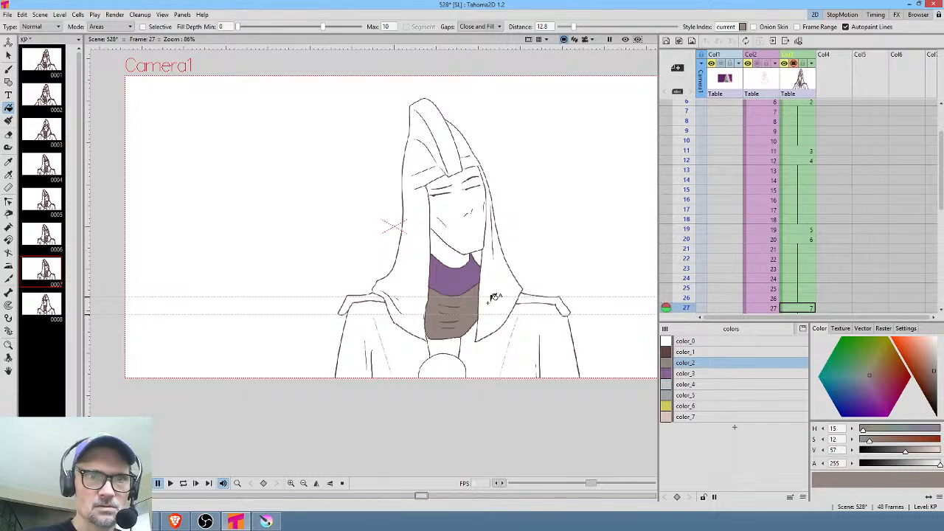
key("period")
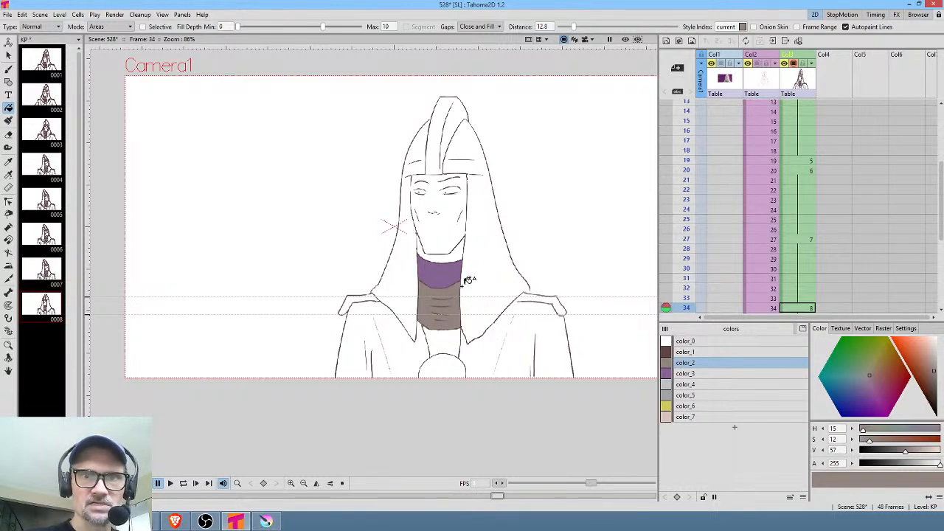
Fill the helmet's cloth drape on the viewer's left of the face with color_4 on all eight KP drawings.
left_click(699, 384)
key("comma")
key("comma")
key("comma")
key("comma")
key("comma")
key("comma")
key("comma")
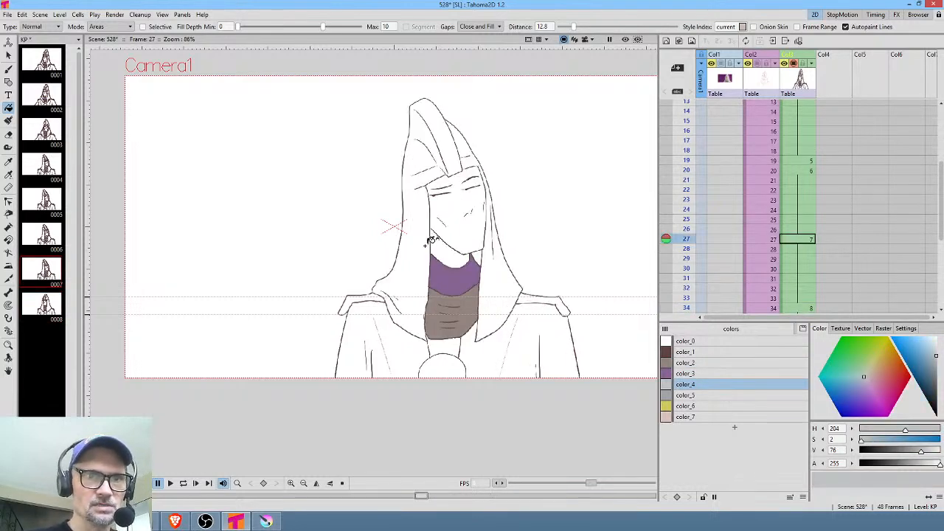
left_click(402, 279)
key("period")
left_click(405, 274)
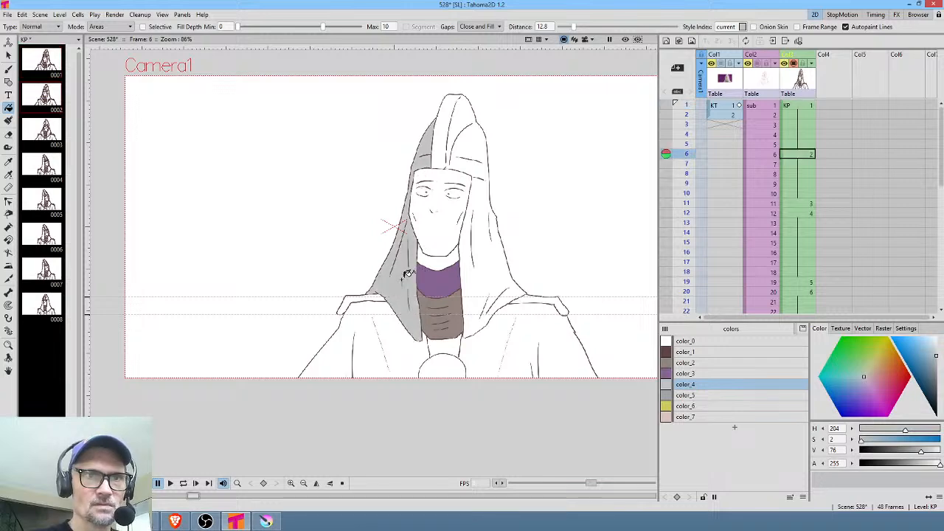
key("period")
left_click(403, 276)
key("period")
left_click(412, 274)
key("period")
left_click(413, 275)
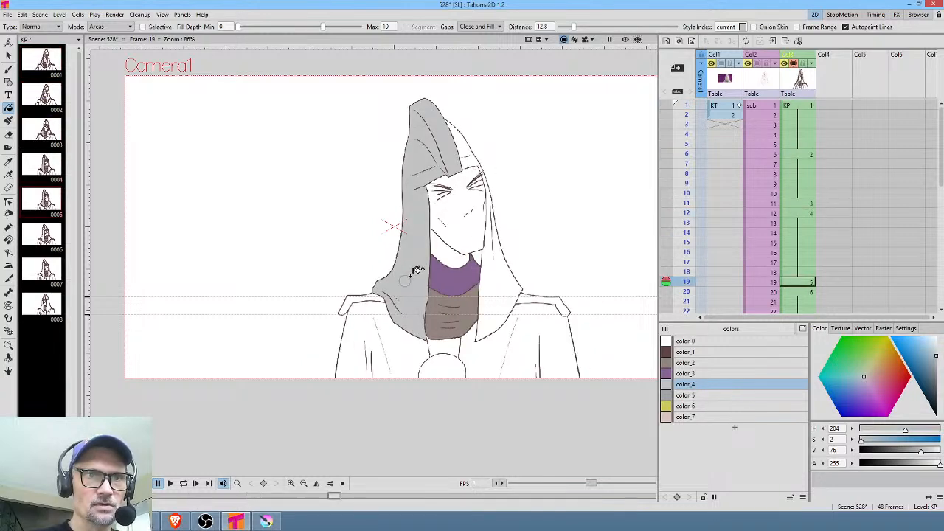
key("period")
key("period")
left_click(412, 275)
key("period")
left_click(414, 267)
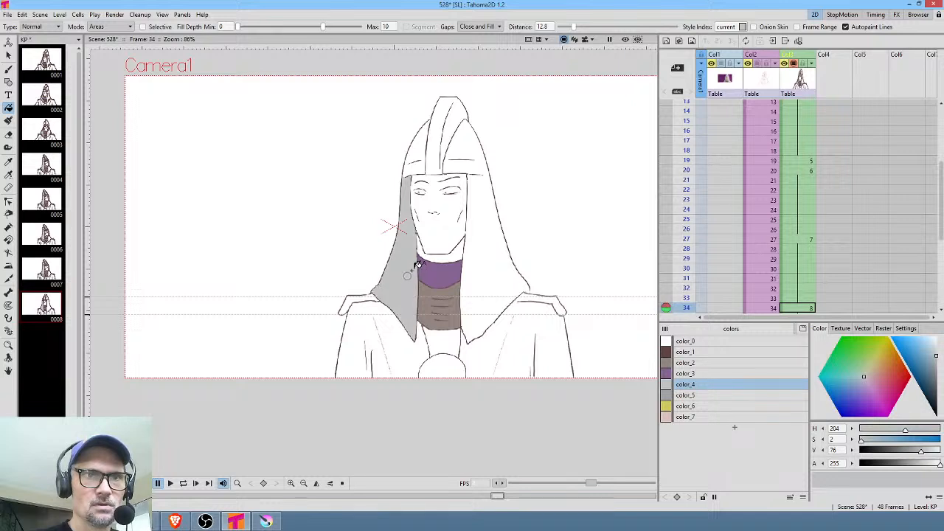
Fill the remaining helmet and drape areas with color_4 on drawings 8 and 7, at frames 34 and 27.
left_click(453, 125)
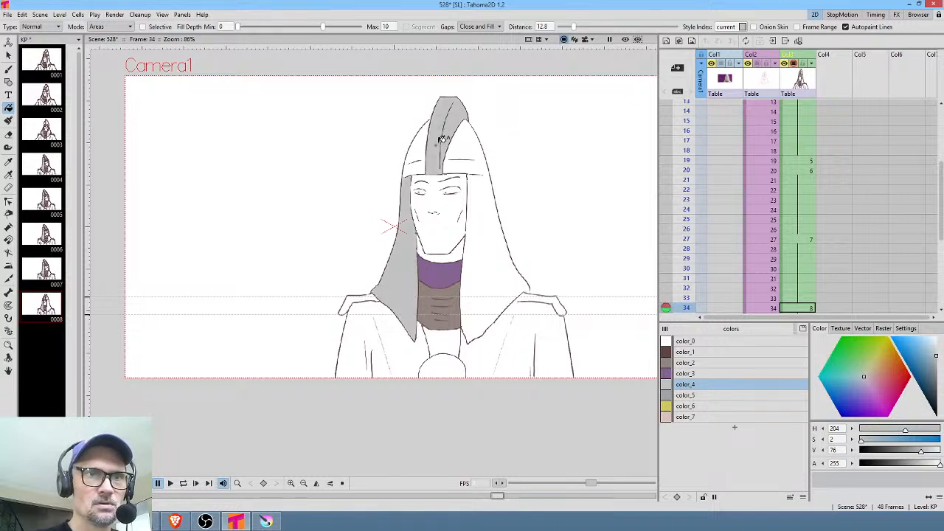
left_click(432, 144)
left_click(493, 193)
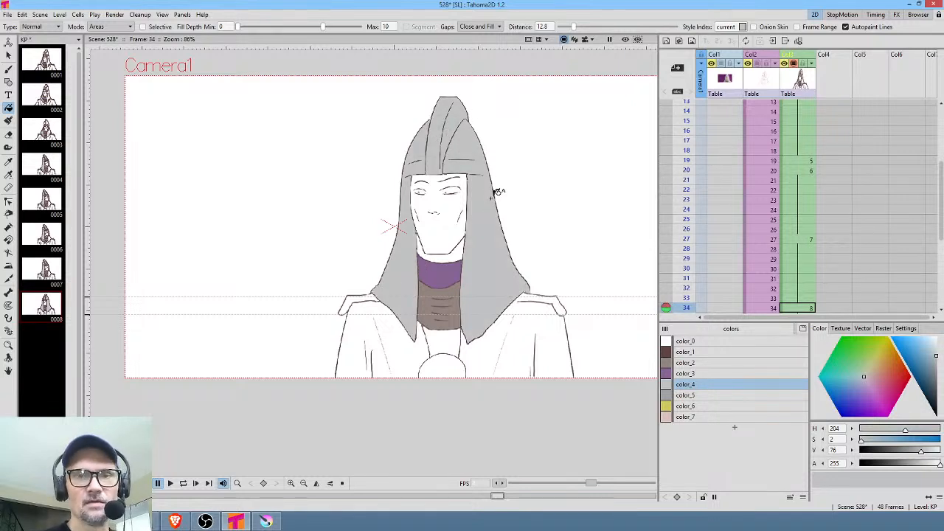
key("comma")
left_click(467, 140)
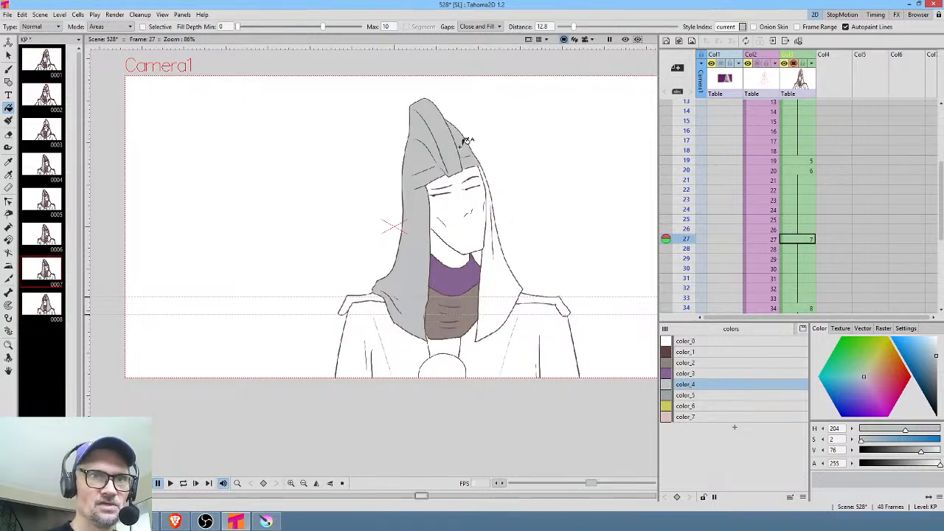
left_click(508, 285)
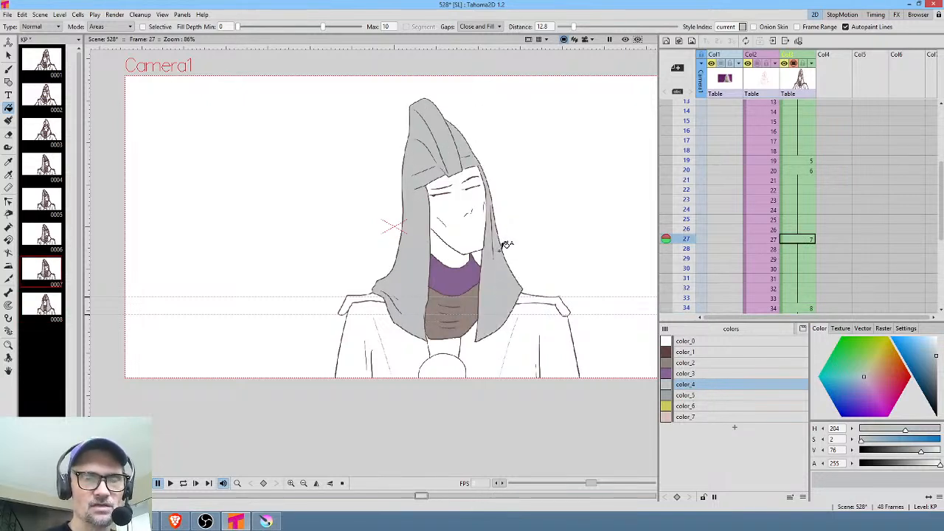
Fill the remaining helmet areas and the far-side drape with color_4 on drawings 6, 5 and 4.
key("comma")
left_click(457, 140)
left_click(467, 148)
left_click(490, 172)
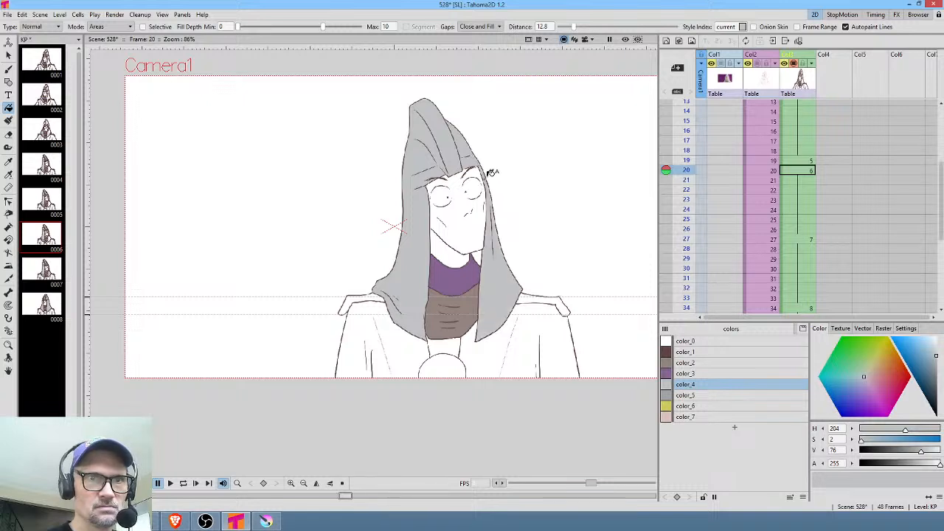
key("comma")
left_click(457, 140)
left_click(468, 152)
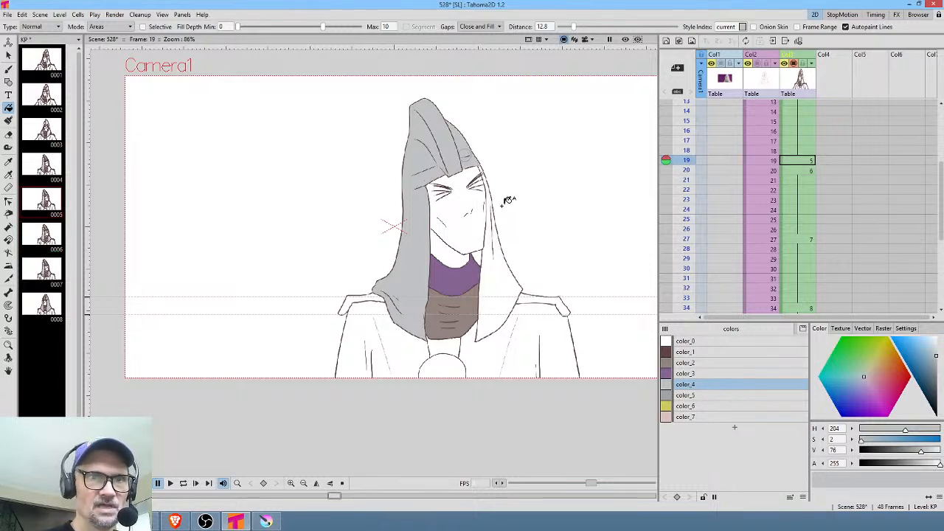
left_click(506, 286)
key("comma")
left_click(472, 146)
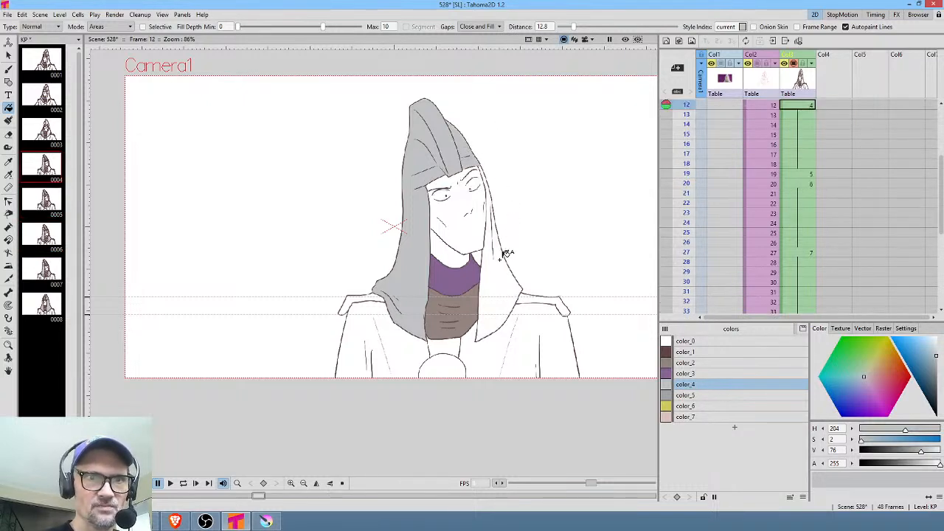
left_click(506, 262)
Fill the helmet dome, the crest with its thin edge and the remaining drape with color_4 on drawing 3 at frame 11.
key("comma")
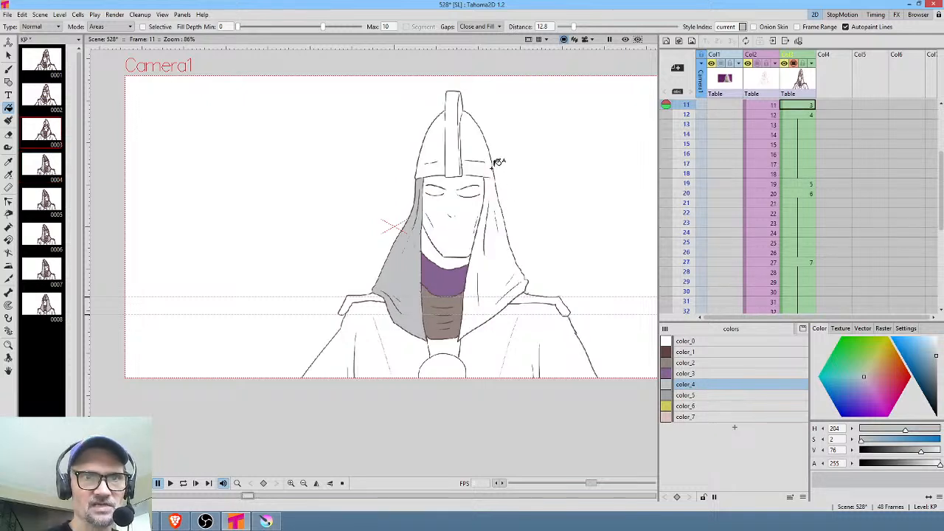
left_click(440, 146)
left_click(452, 103)
left_click(479, 143)
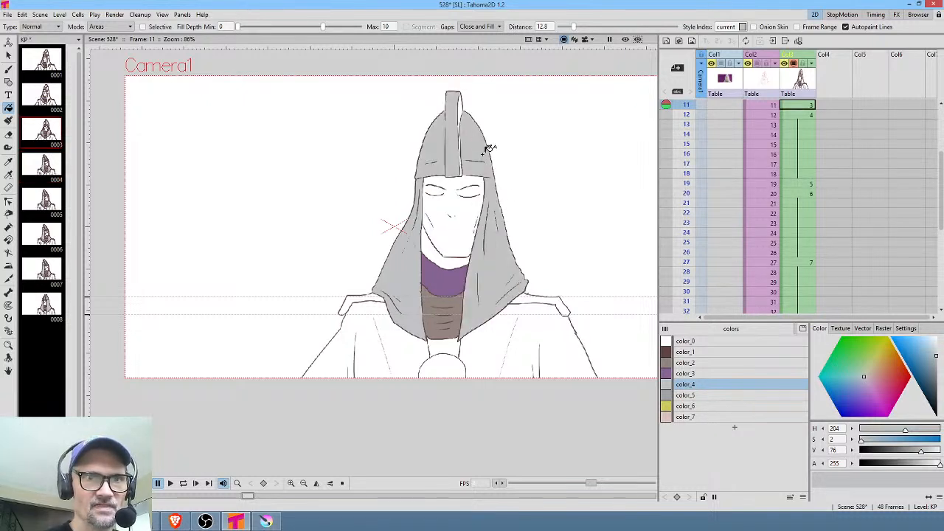
left_click(462, 102)
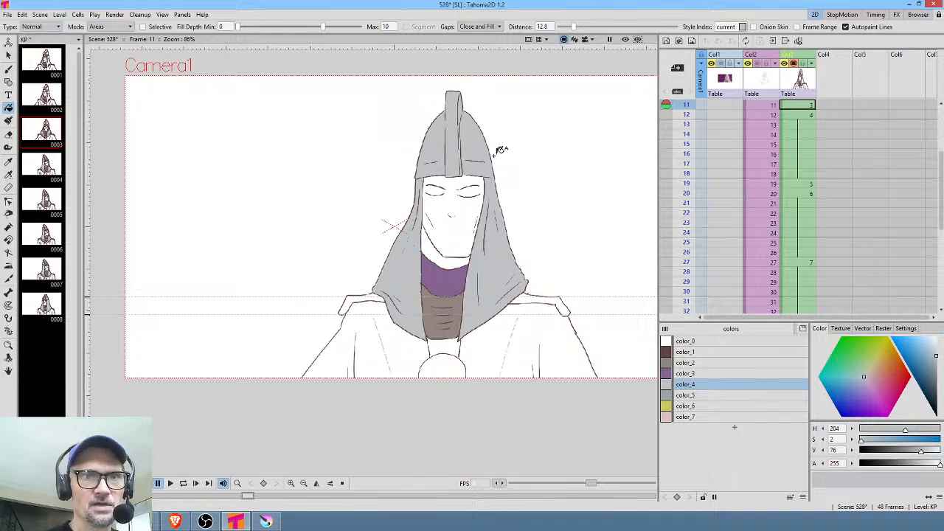
key("period")
key("comma")
Fill the remaining helmet and drape areas with color_4 on drawings 2 and 1, at frames 6 and 1.
key("comma")
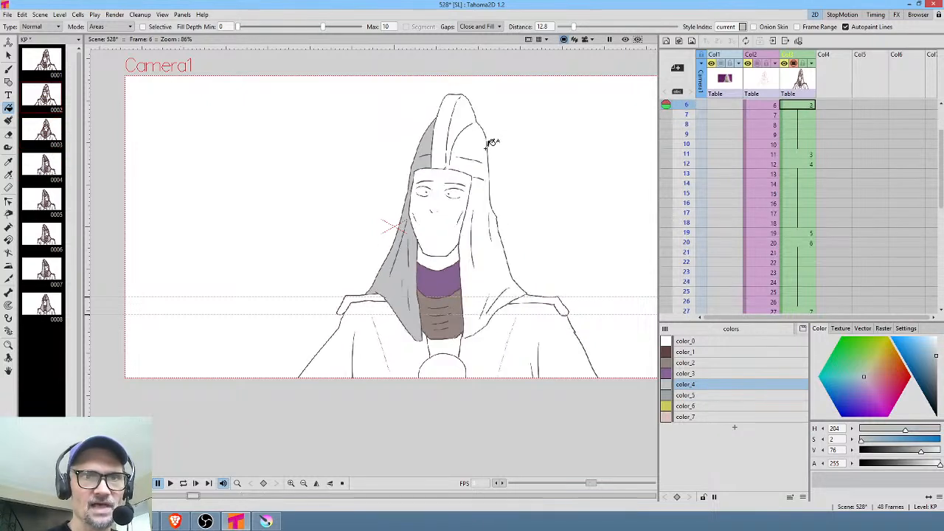
left_click(463, 118)
key("comma")
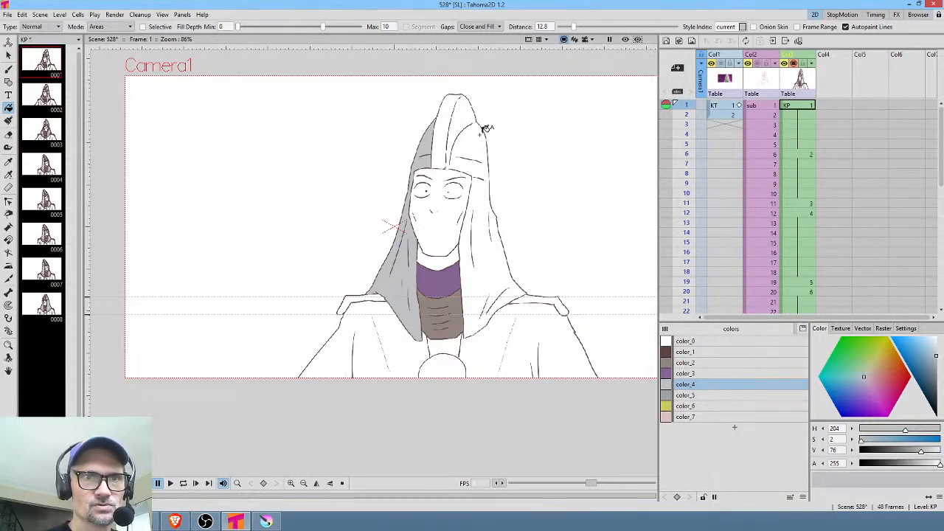
left_click(450, 124)
left_click(481, 187)
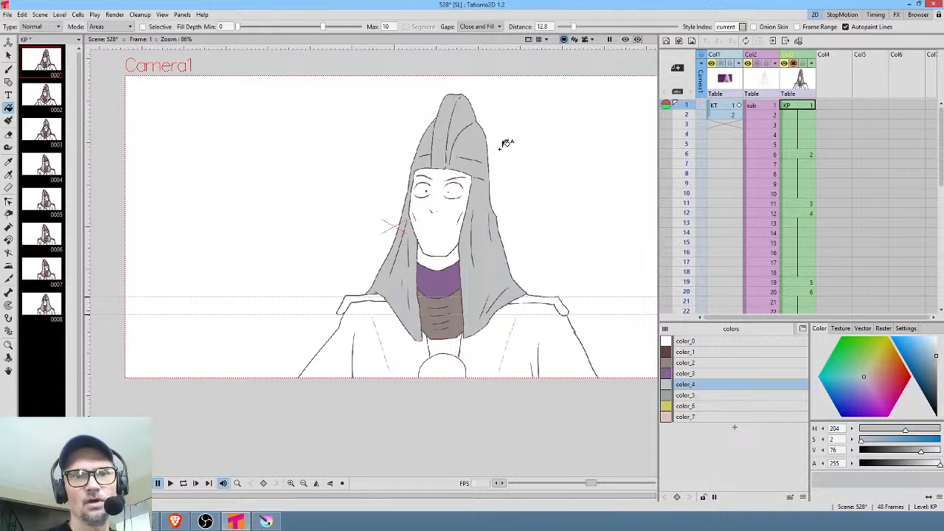
Fill both shoulder trims and the round chest medallion with color_6 on the drawings at frames 1 and 6.
left_click(701, 405)
left_click(546, 299)
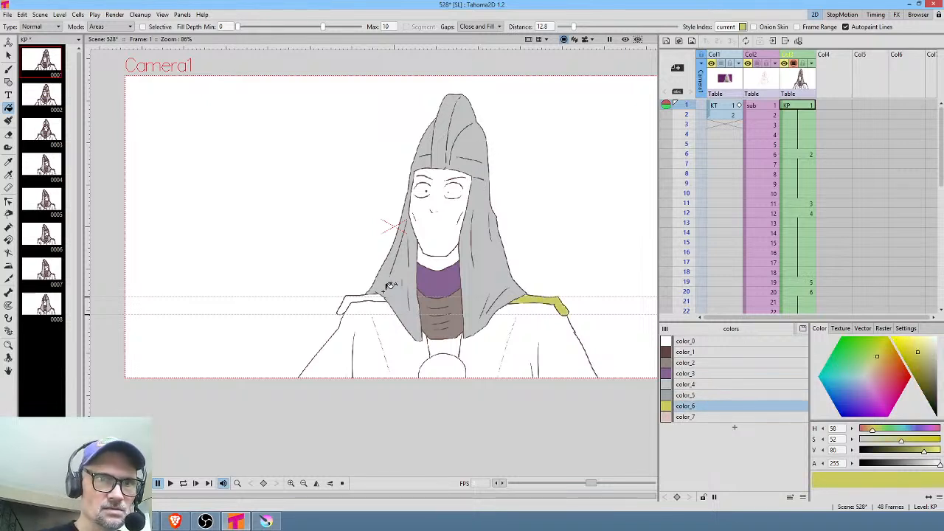
left_click(369, 296)
left_click(453, 362)
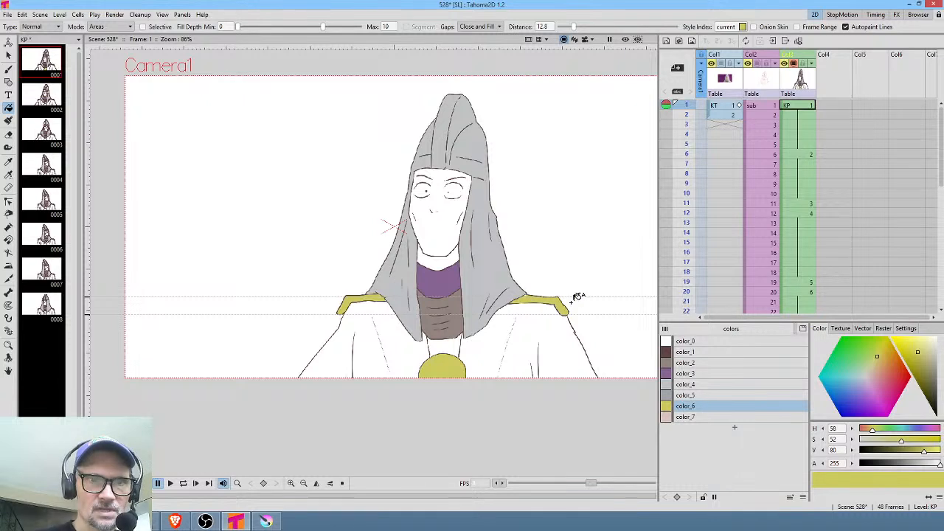
key("period")
left_click(543, 298)
left_click(452, 361)
left_click(380, 293)
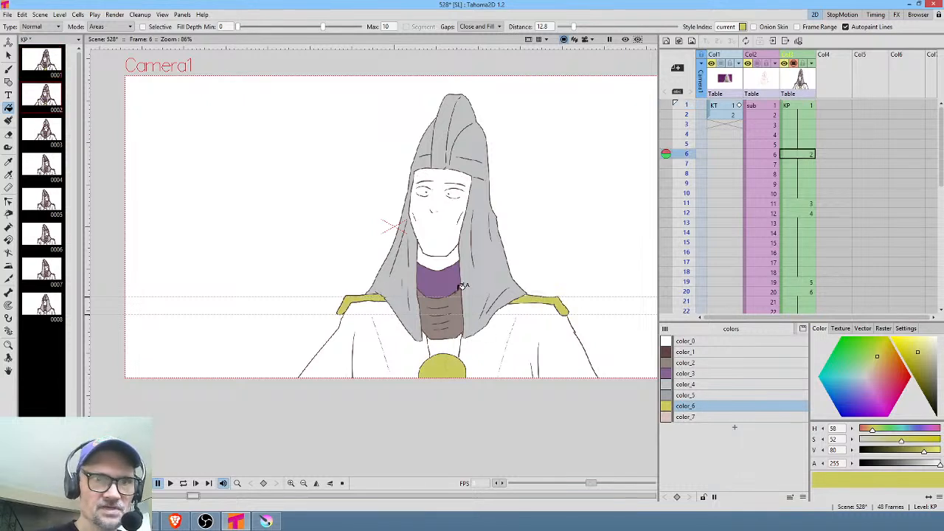
Fill both shoulder trims and the round chest medallion with color_6 on drawing 3 at frame 11.
key("period")
left_click(548, 296)
left_click(371, 293)
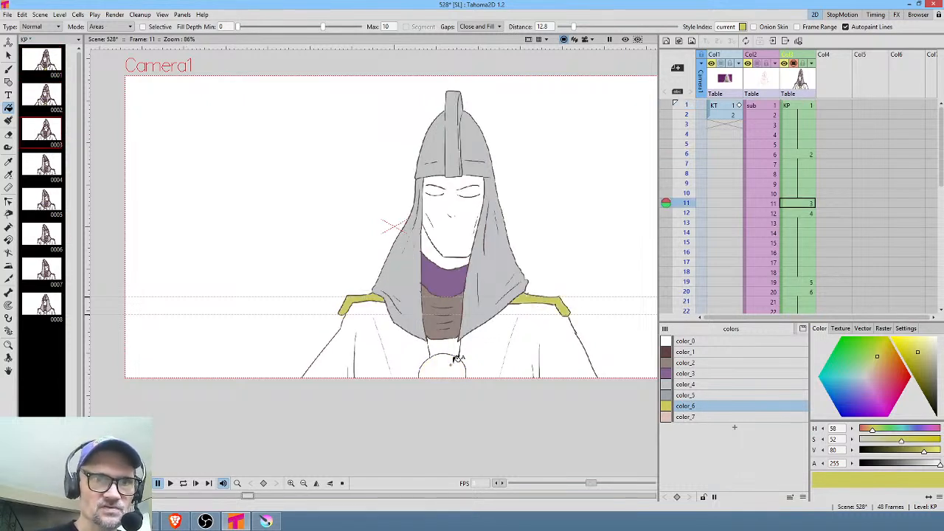
left_click(457, 358)
key("period")
Turn on Frame Range filling and set the fill type to Freehand.
left_click(820, 27)
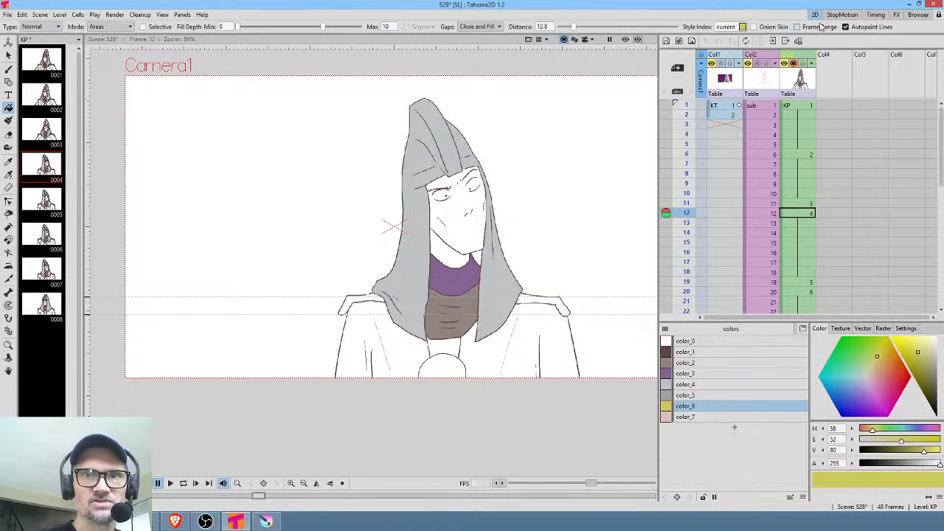
left_click(50, 26)
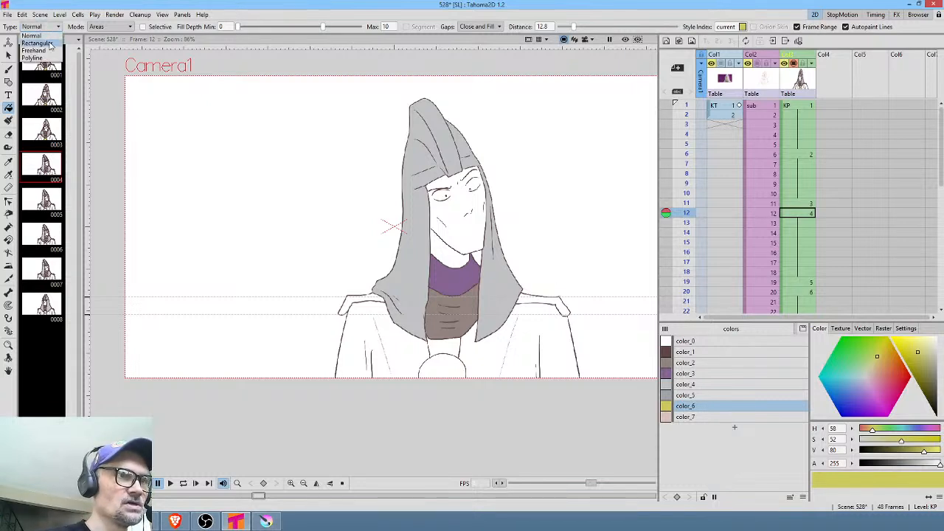
left_click(51, 56)
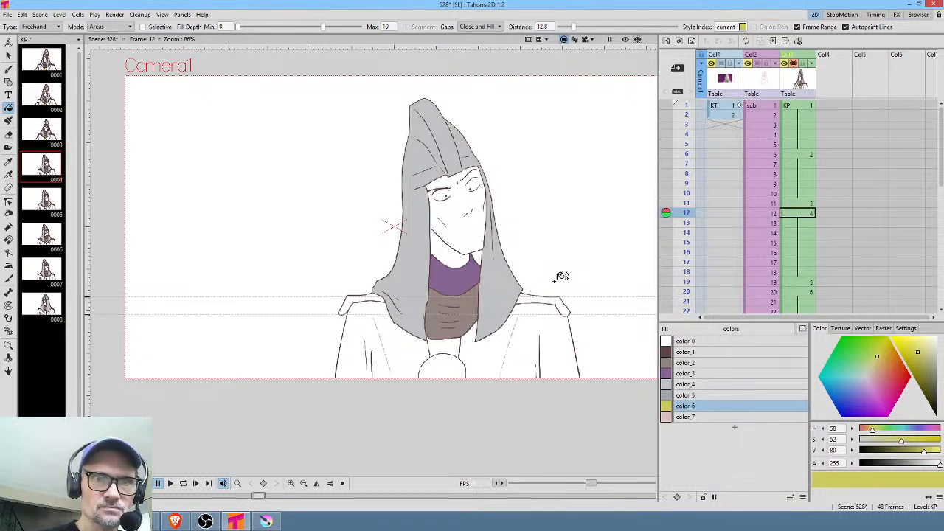
Try outlining both shoulder trims and the medallion freehand on drawing 4 at frame 12 for a frame-range fill.
mouse_move(548, 282)
left_mouse_down()
mouse_move(524, 284)
mouse_move(511, 305)
mouse_move(553, 327)
mouse_move(587, 315)
mouse_move(569, 275)
mouse_move(579, 291)
mouse_move(554, 278)
left_mouse_up()
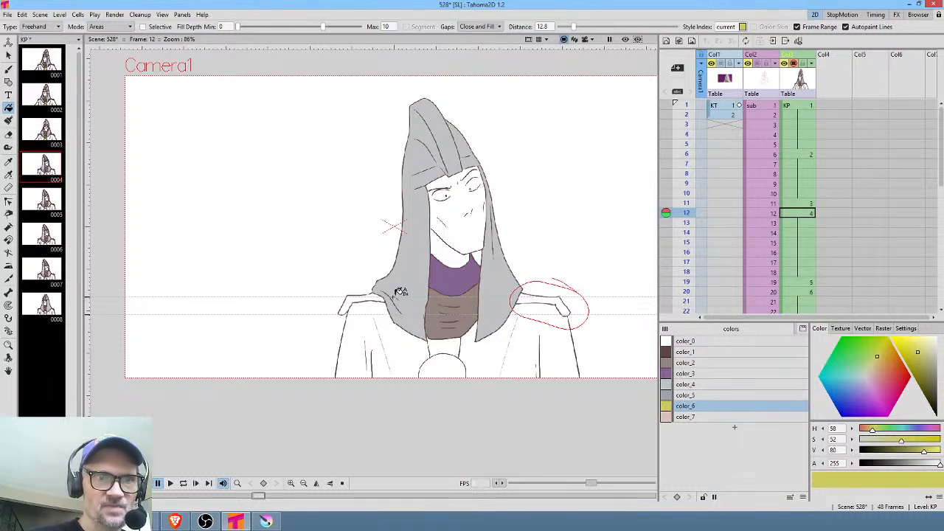
mouse_move(387, 289)
left_mouse_down()
mouse_move(354, 284)
mouse_move(327, 324)
mouse_move(388, 285)
left_mouse_up()
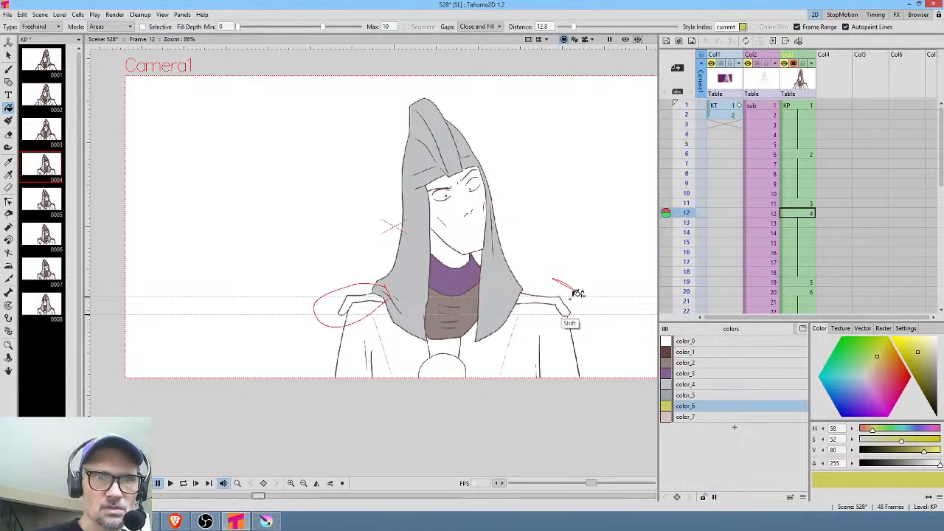
mouse_move(587, 284)
left_mouse_down()
mouse_move(516, 284)
mouse_move(554, 329)
mouse_move(596, 280)
left_mouse_up()
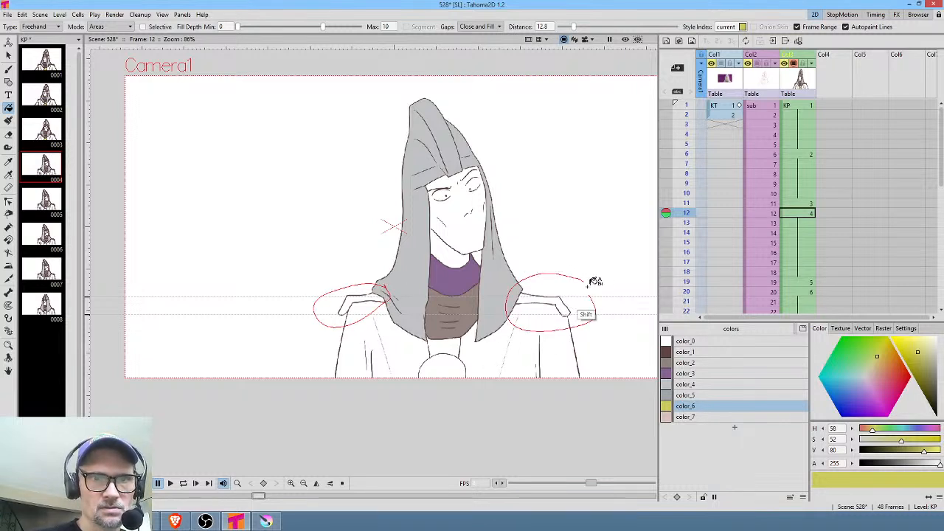
mouse_move(487, 346)
left_mouse_down()
mouse_move(413, 363)
mouse_move(489, 334)
left_mouse_up()
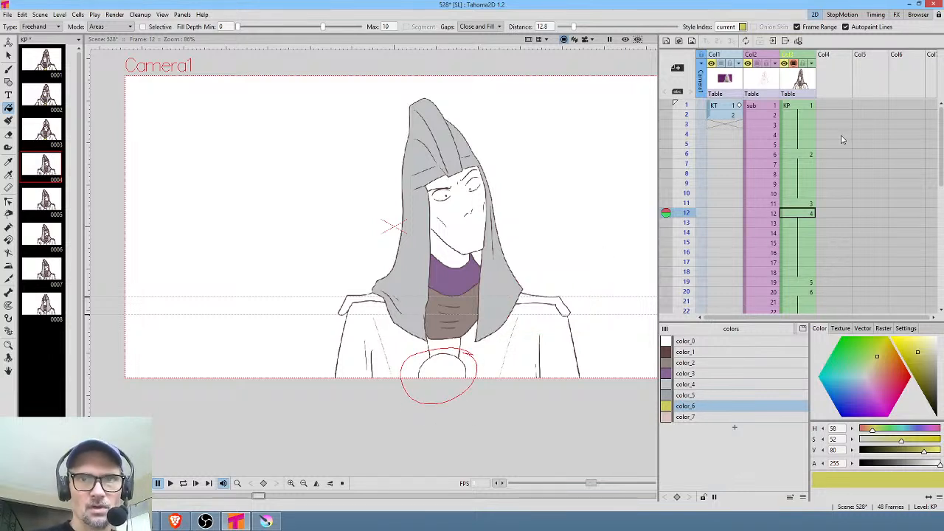
Try a freehand frame-range fill of the chest medallion between frames 1 and 20.
left_click(803, 106)
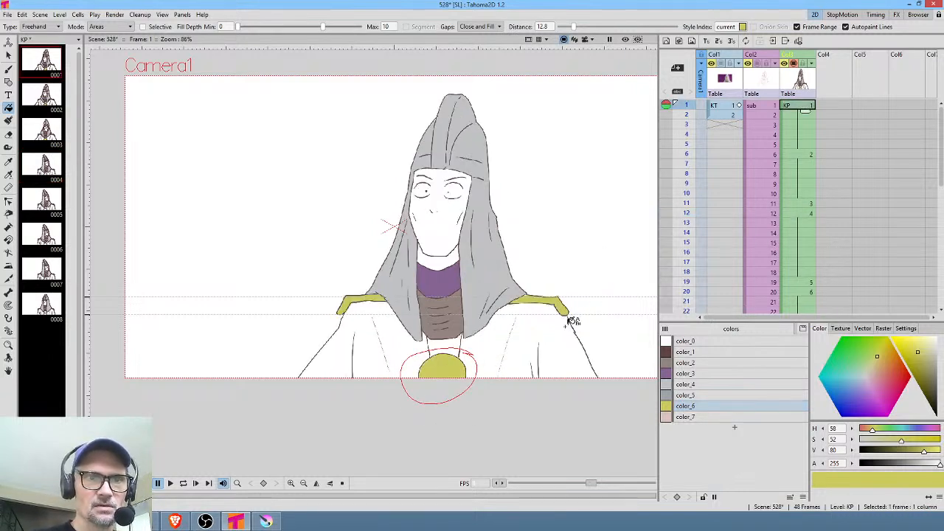
mouse_move(484, 354)
left_mouse_down()
mouse_move(441, 409)
mouse_move(458, 344)
mouse_move(476, 355)
mouse_move(399, 373)
mouse_move(454, 351)
mouse_move(478, 354)
mouse_move(472, 350)
mouse_move(490, 401)
left_mouse_up()
left_click(807, 294)
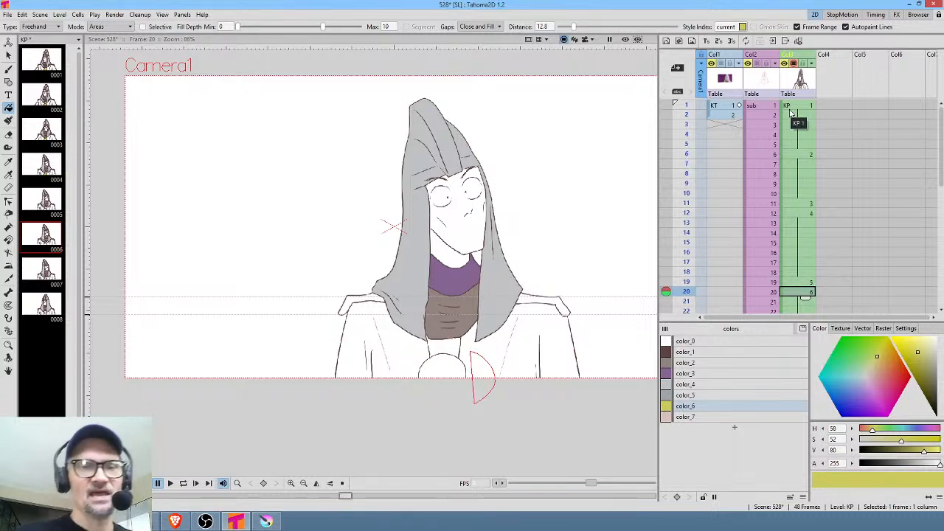
mouse_move(454, 368)
left_mouse_down()
mouse_move(443, 362)
mouse_move(457, 338)
mouse_move(459, 359)
left_mouse_up()
left_click(809, 107)
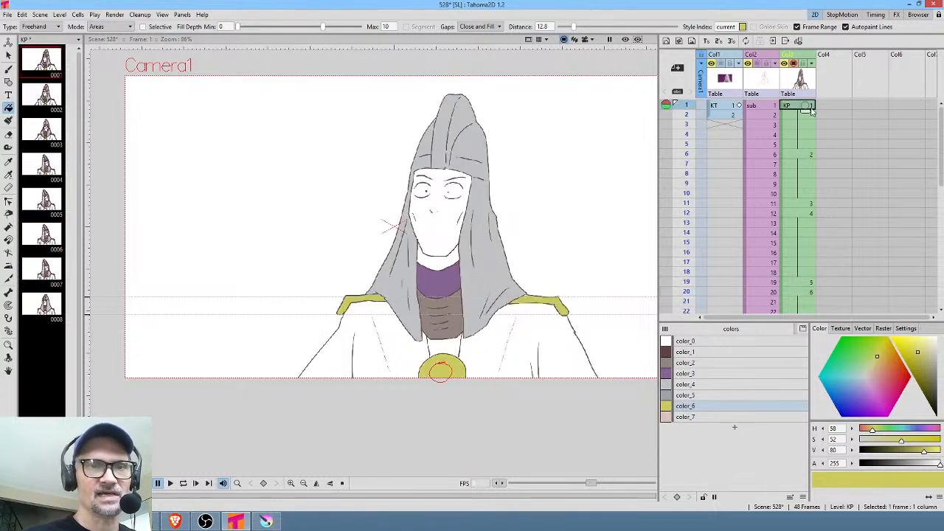
left_click(802, 158)
left_click(806, 104)
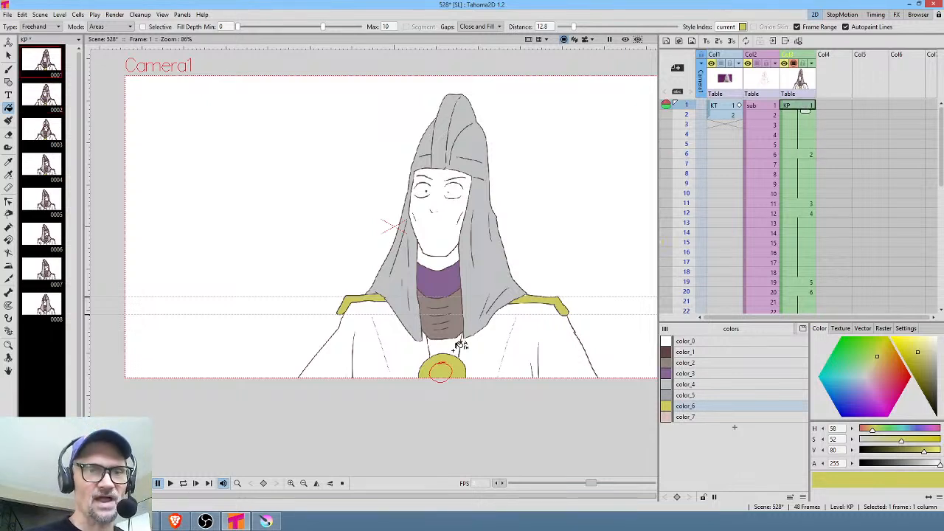
mouse_move(451, 350)
left_mouse_down()
mouse_move(460, 392)
mouse_move(452, 349)
left_mouse_up()
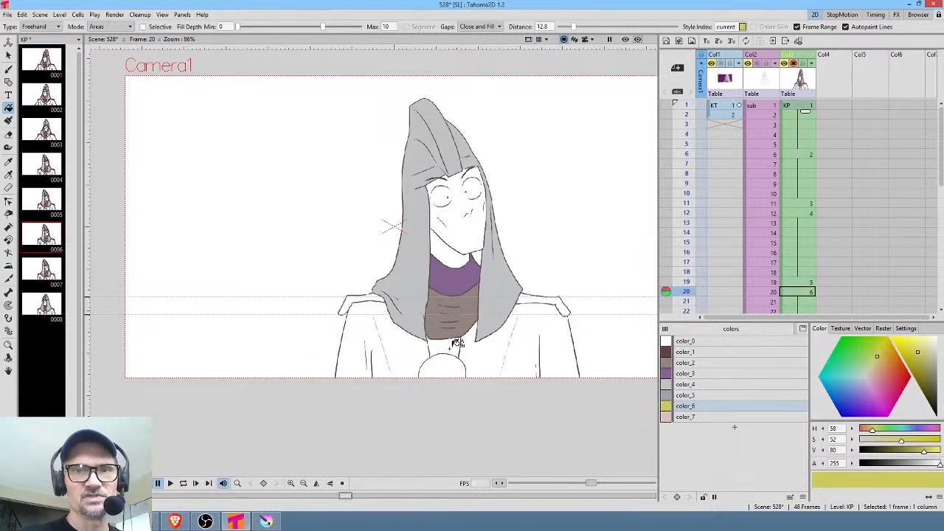
Range-fill the chest medallion with color_6 between frames 34 and 1, and check the drawings in between.
scroll(790, 249, "down", 5)
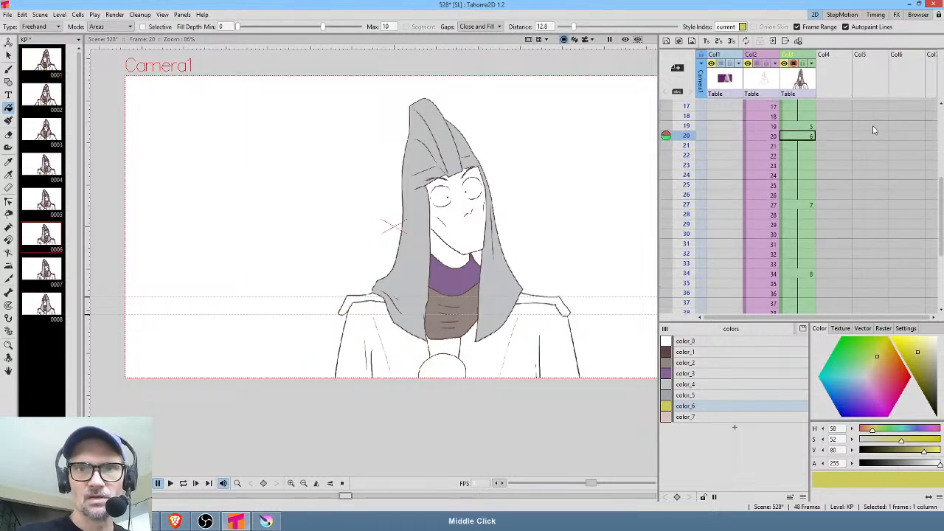
left_click(796, 274)
mouse_move(473, 353)
left_mouse_down()
mouse_move(411, 365)
mouse_move(479, 347)
mouse_move(467, 369)
left_mouse_up()
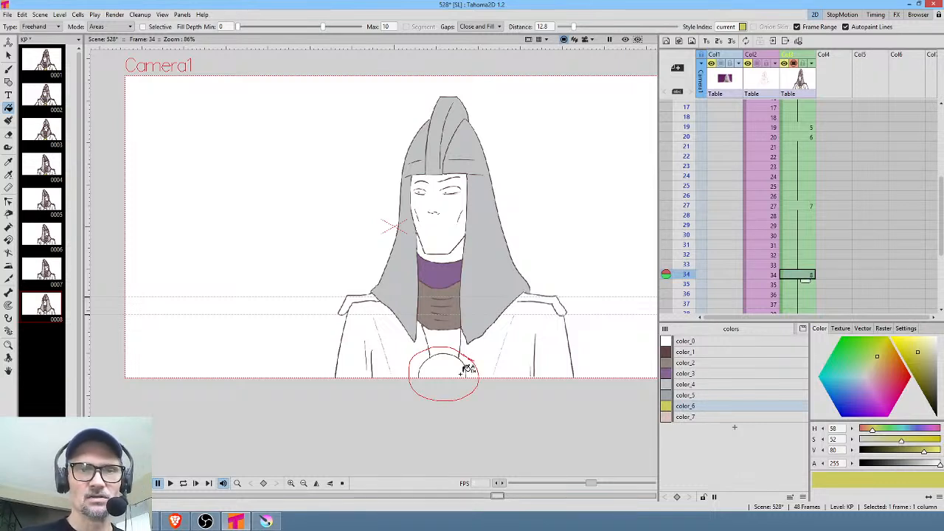
scroll(832, 135, "up", 5)
left_click(796, 105)
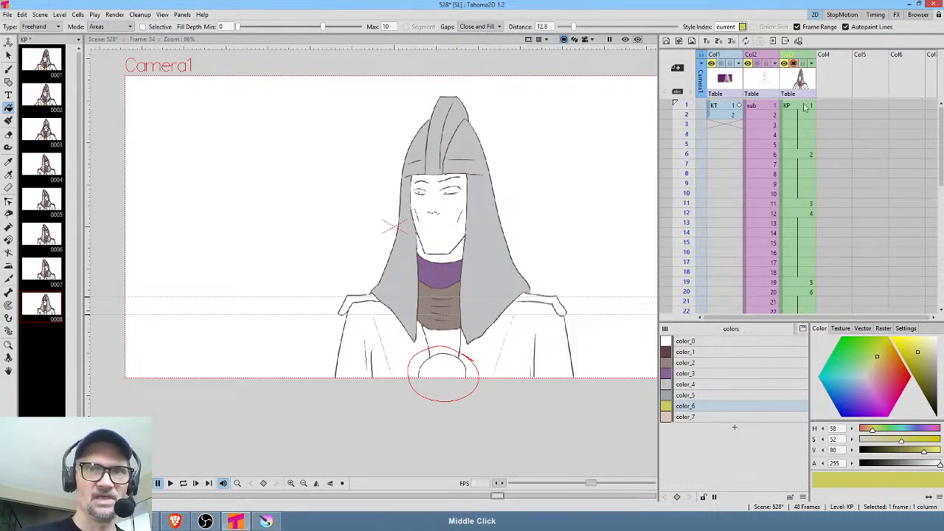
mouse_move(464, 337)
left_mouse_down()
mouse_move(448, 413)
mouse_move(474, 333)
left_mouse_up()
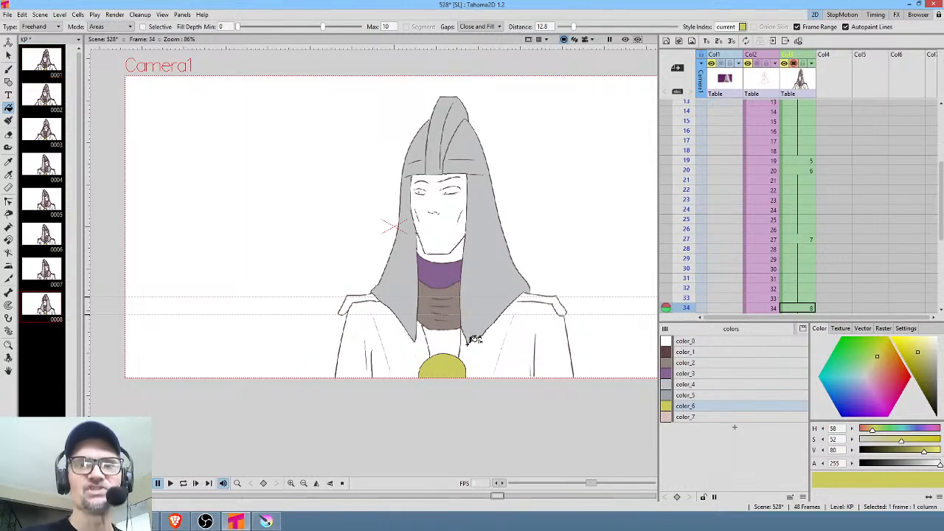
left_click(802, 238)
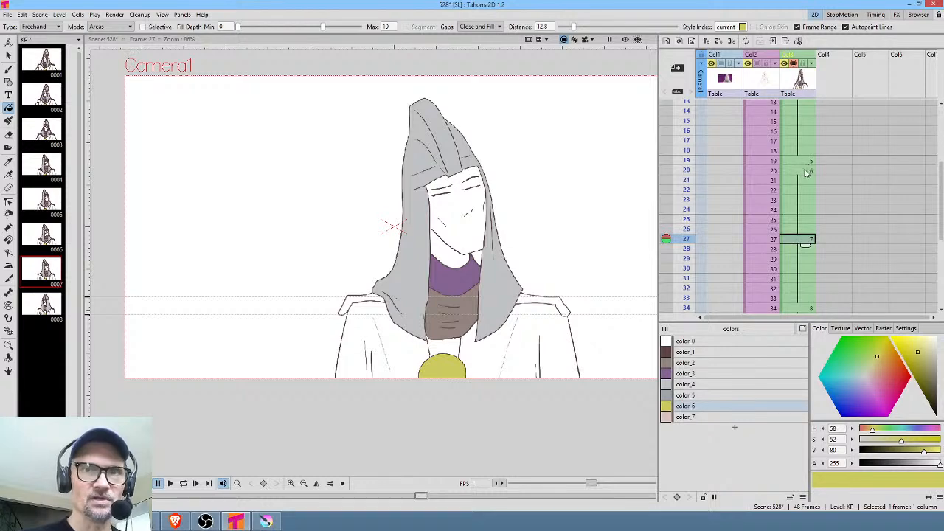
left_click(807, 171)
left_click(810, 160)
scroll(814, 146, "up", 4)
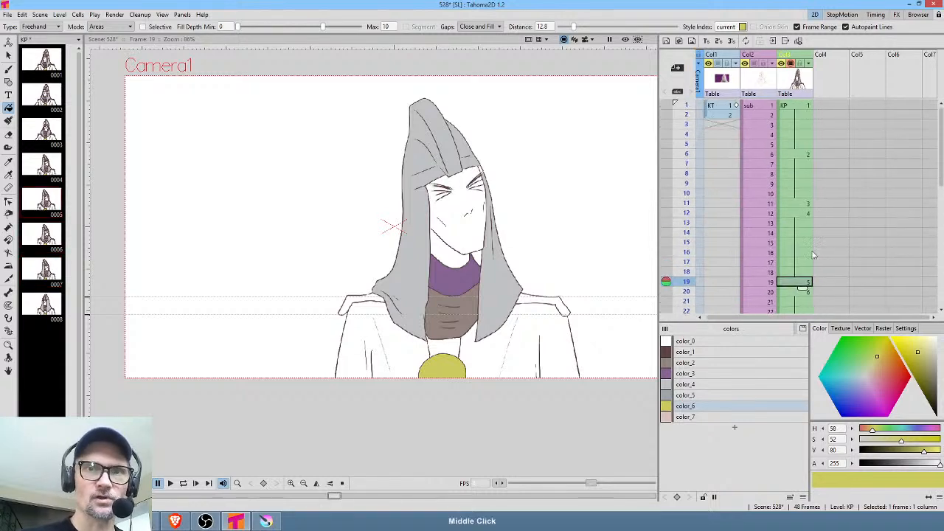
left_click(805, 213)
Range-fill the shoulder trim left of the head and the strip above the medallion with color_6 from frame 1 to frame 34.
left_click(803, 105)
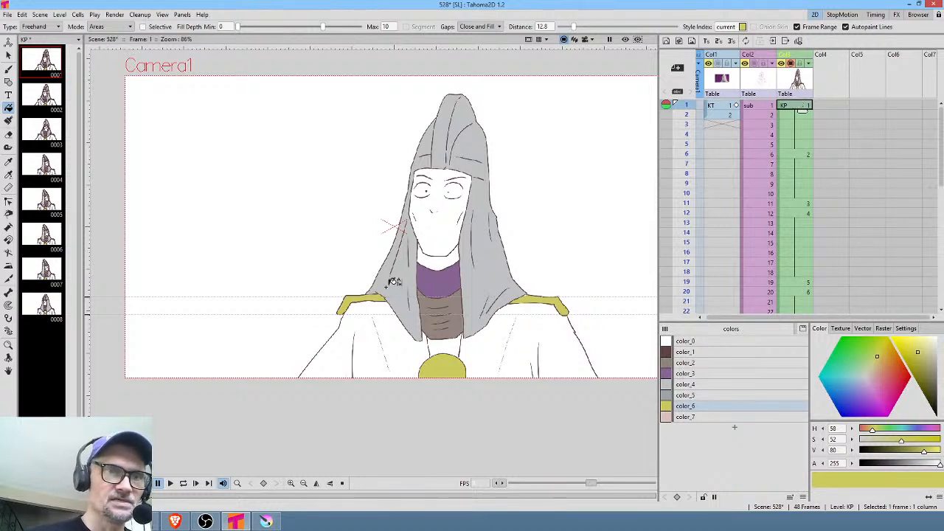
mouse_move(390, 274)
left_mouse_down()
mouse_move(318, 308)
mouse_move(369, 313)
mouse_move(403, 271)
left_mouse_up()
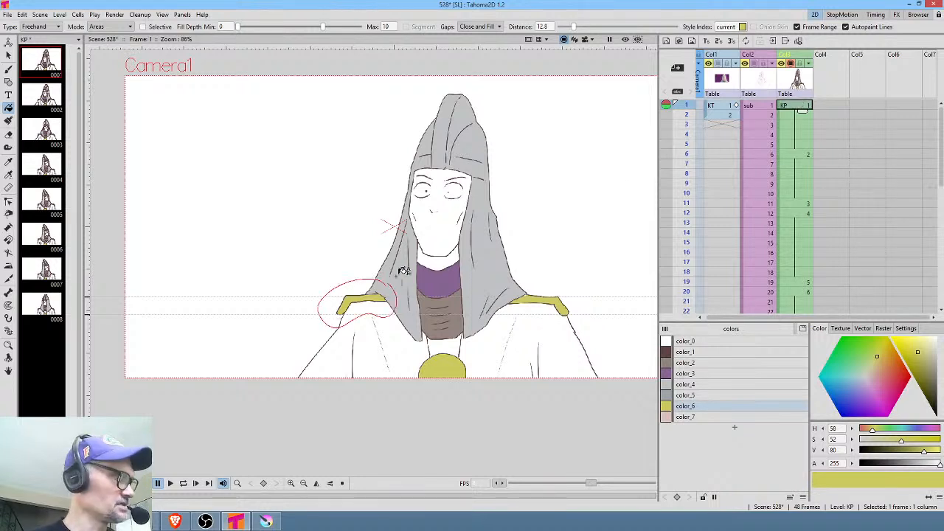
key("period")
key("period")
key("period")
key("period")
key("period")
key("period")
key("period")
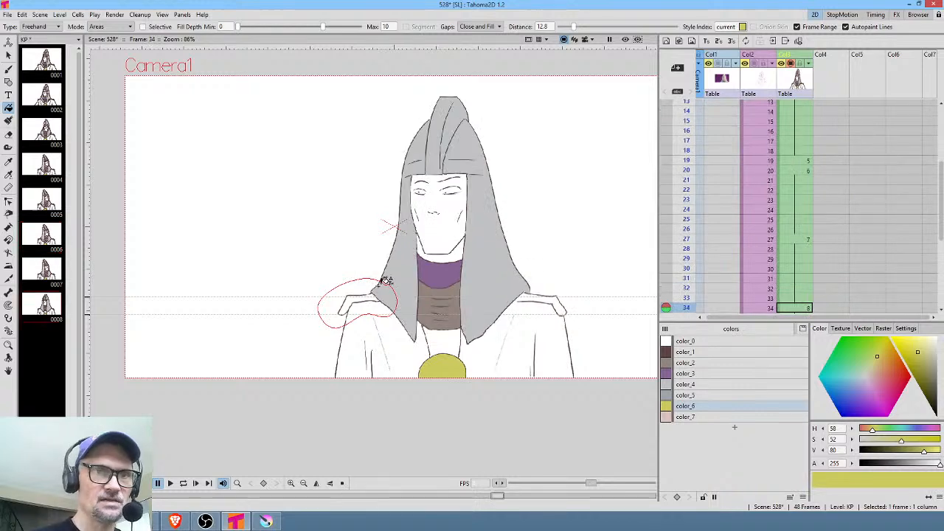
mouse_move(346, 282)
left_mouse_down()
mouse_move(360, 334)
mouse_move(370, 285)
left_mouse_up()
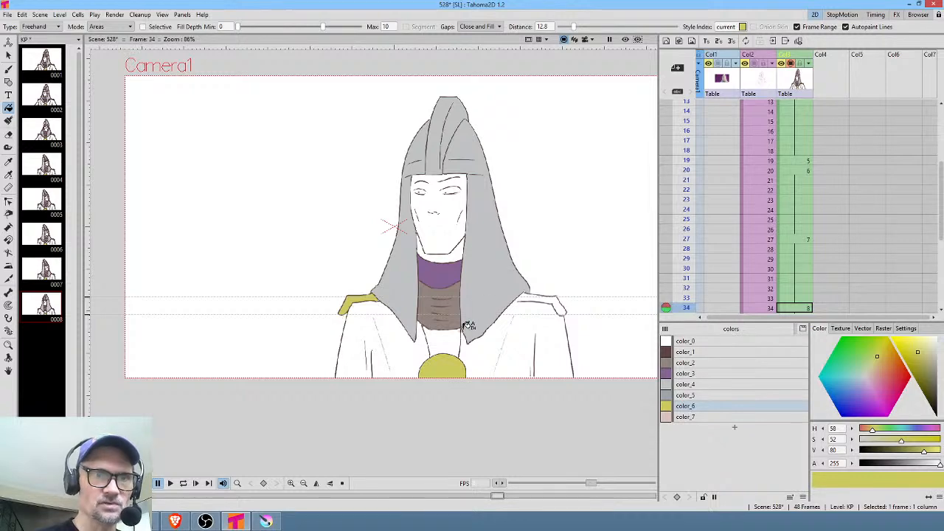
mouse_move(470, 321)
left_mouse_down()
mouse_move(421, 316)
mouse_move(412, 355)
mouse_move(458, 365)
mouse_move(473, 312)
left_mouse_up()
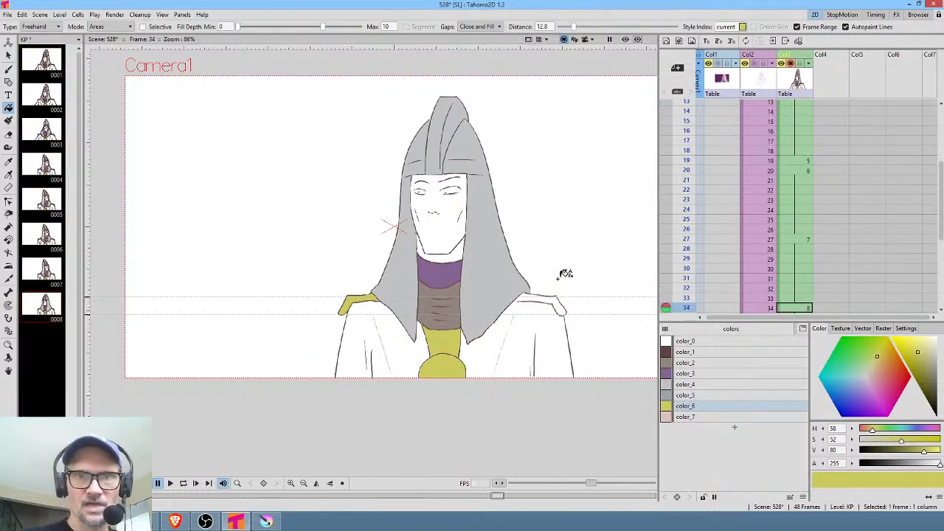
Brush with color_1 to extend the unfilled shoulder trim's lower outline to the drape edge on drawing 8 at frame 34.
left_click(703, 354)
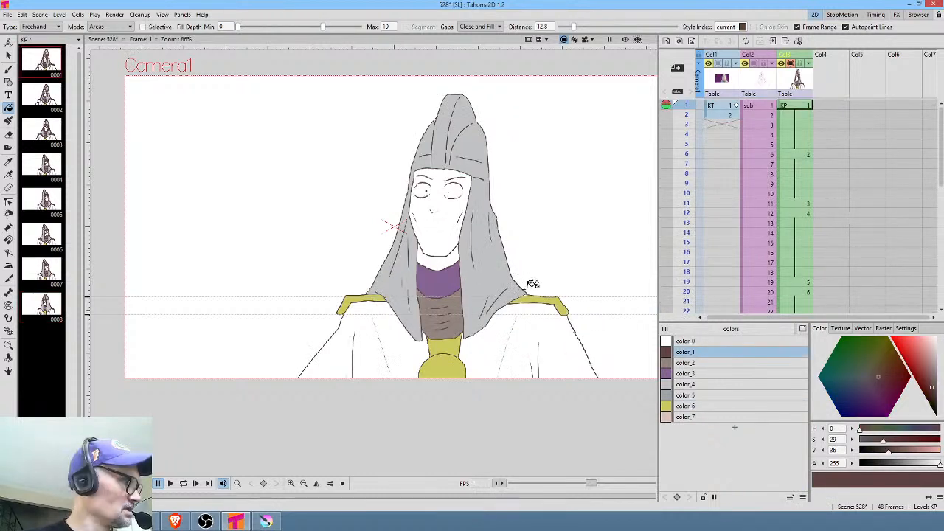
scroll(497, 317, "up", 6)
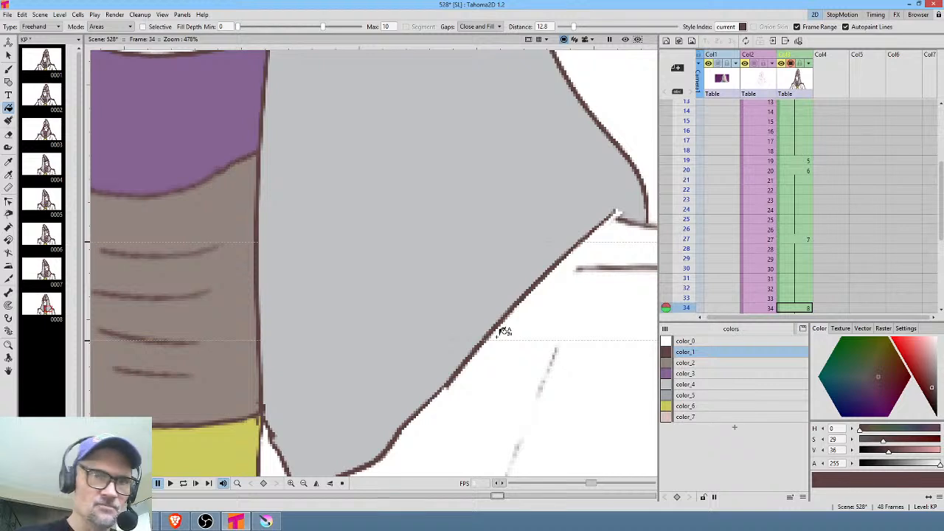
key("b")
left_click_drag(586, 268, 547, 270)
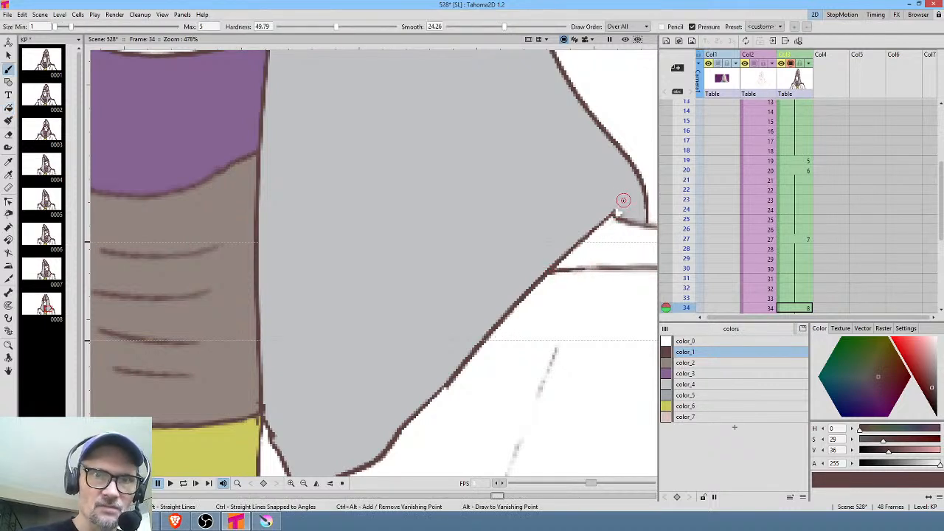
mouse_move(600, 287)
left_mouse_down()
mouse_move(268, 343)
mouse_move(263, 335)
left_mouse_up()
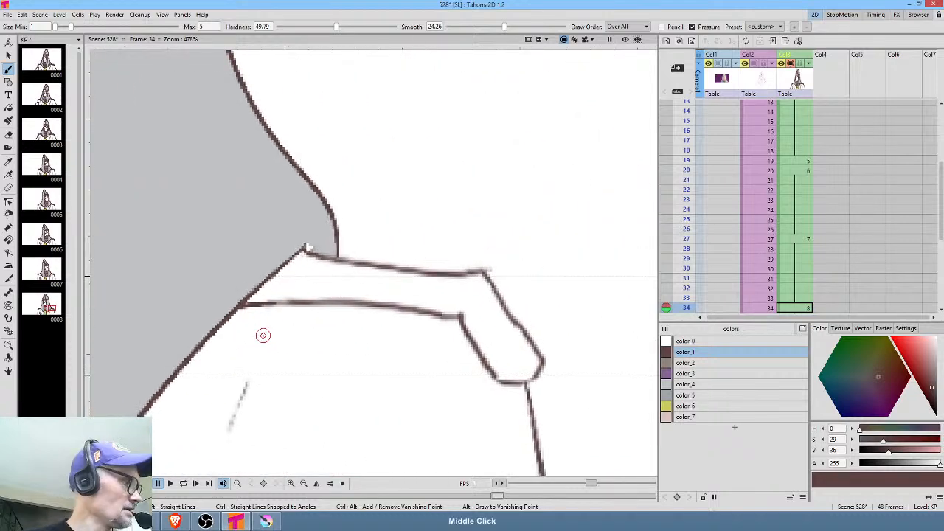
key("alt+0")
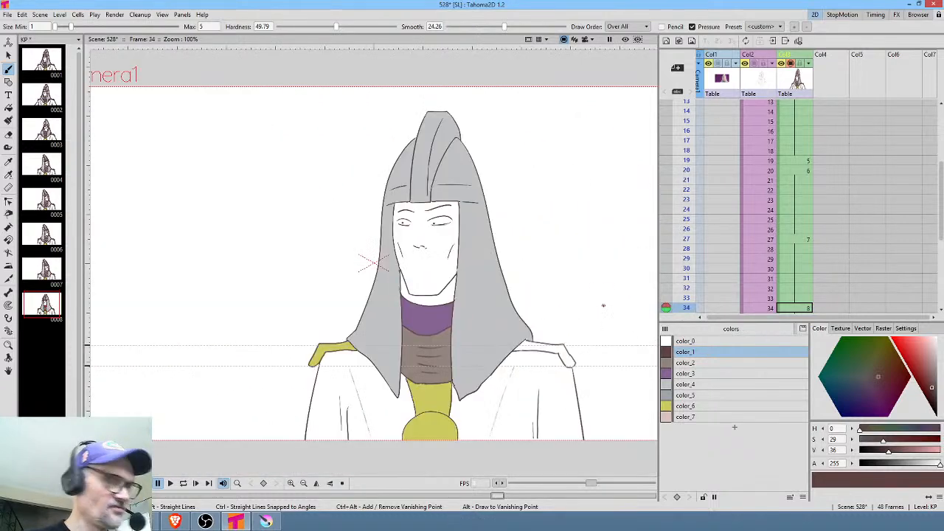
Range-fill the shoulder trim right of the head with color_1 by encircling it on frames 1 and 34, and return to frame 1.
key("f")
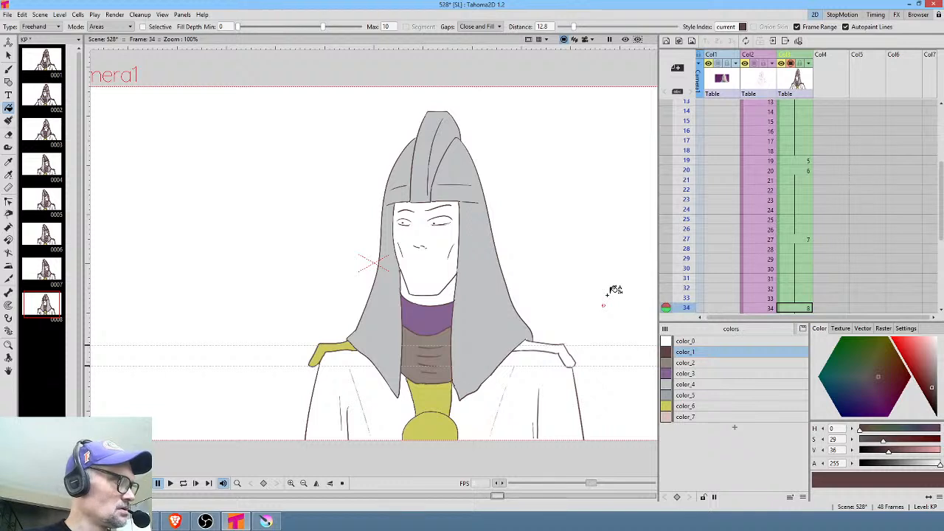
key("alt+comma")
mouse_move(581, 330)
left_mouse_down()
mouse_move(502, 336)
mouse_move(501, 369)
mouse_move(574, 388)
mouse_move(600, 348)
mouse_move(567, 324)
left_mouse_up()
key("period")
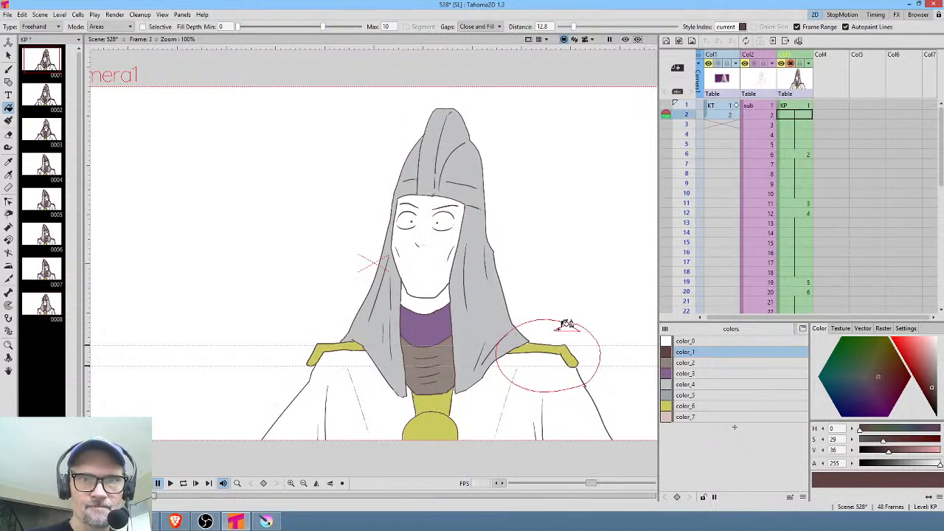
key("period")
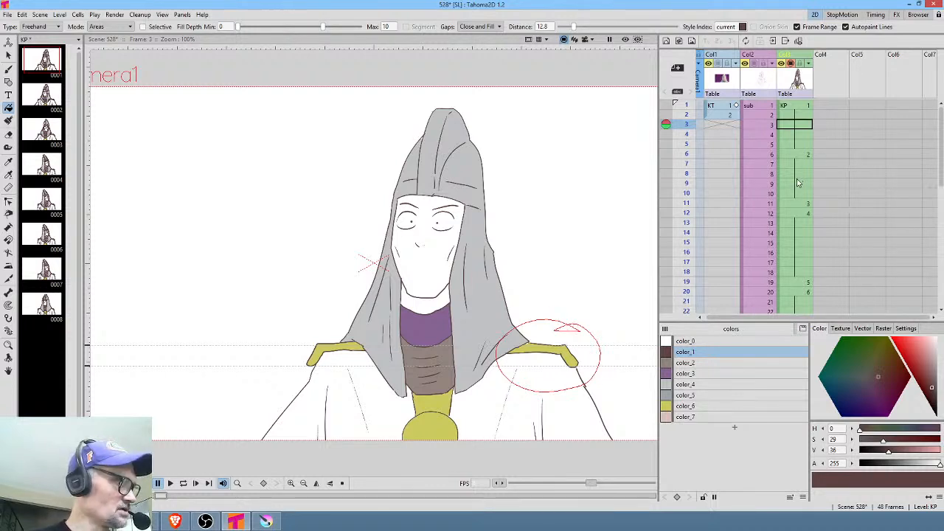
key("period")
key("period")
key("period")
key("period")
key("period")
key("period")
key("period")
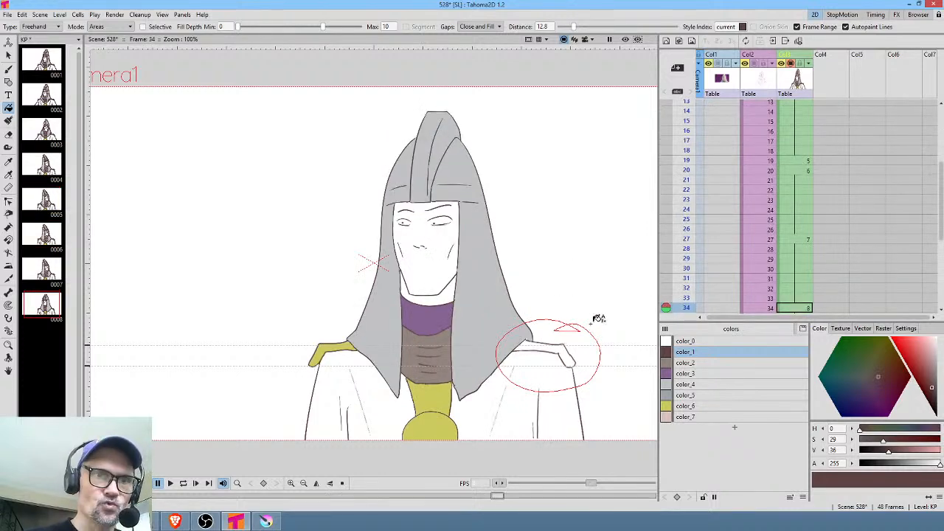
mouse_move(566, 312)
left_mouse_down()
mouse_move(553, 386)
mouse_move(591, 315)
left_mouse_up()
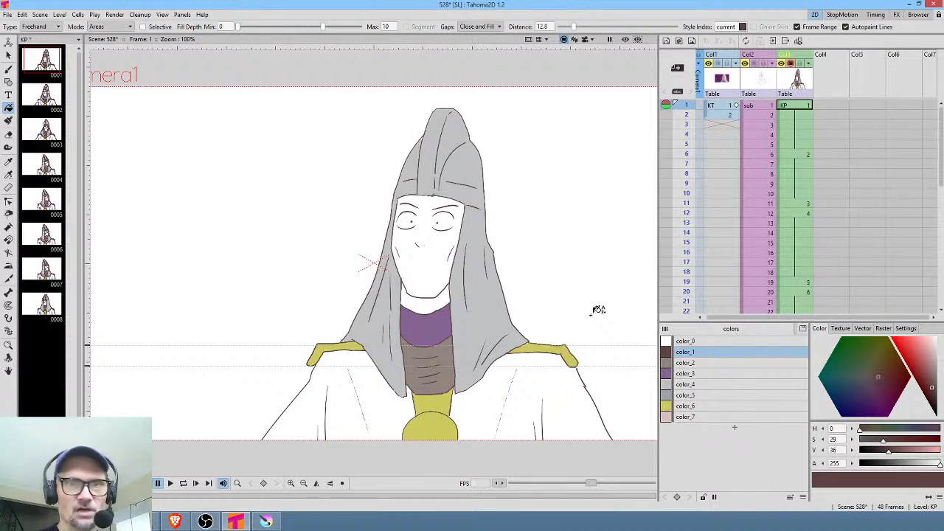
left_click(796, 105)
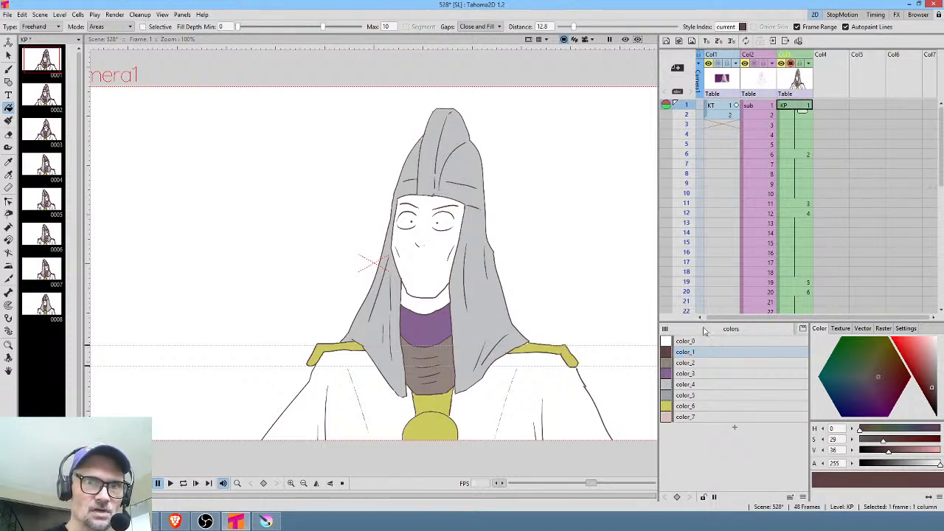
Range-fill the shoulder trim right of the head with color_6, encircling it from frame 1 onward.
left_click(694, 410)
mouse_move(575, 310)
left_mouse_down()
mouse_move(498, 353)
mouse_move(582, 395)
mouse_move(576, 310)
left_mouse_up()
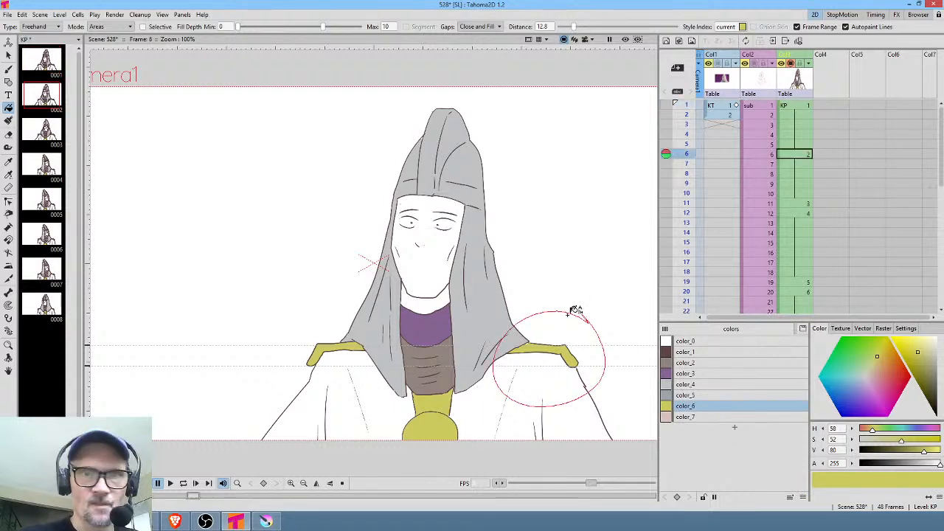
mouse_move(588, 310)
left_mouse_down()
mouse_move(565, 299)
mouse_move(486, 367)
mouse_move(604, 378)
mouse_move(547, 301)
left_mouse_up()
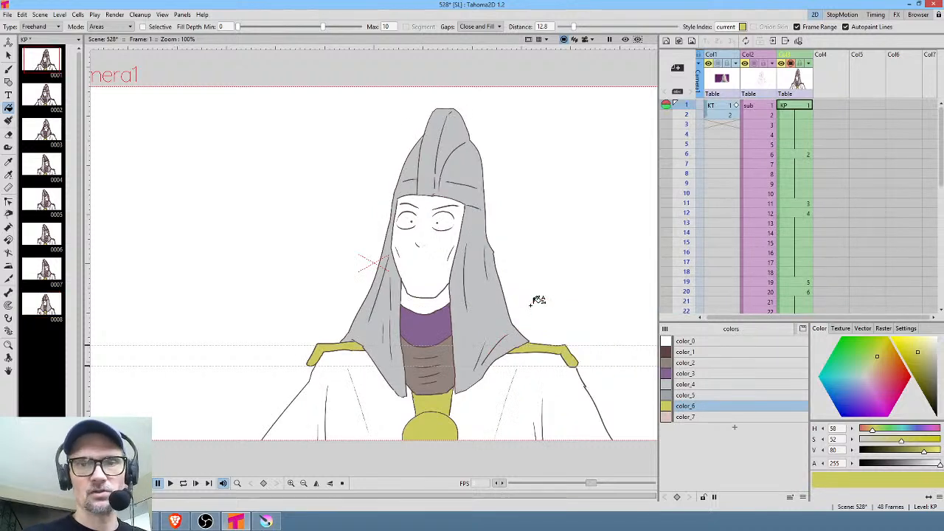
Range-fill the robe right of the medallion with color_3 by encircling it on frames 1 and 34.
middle_click(596, 386)
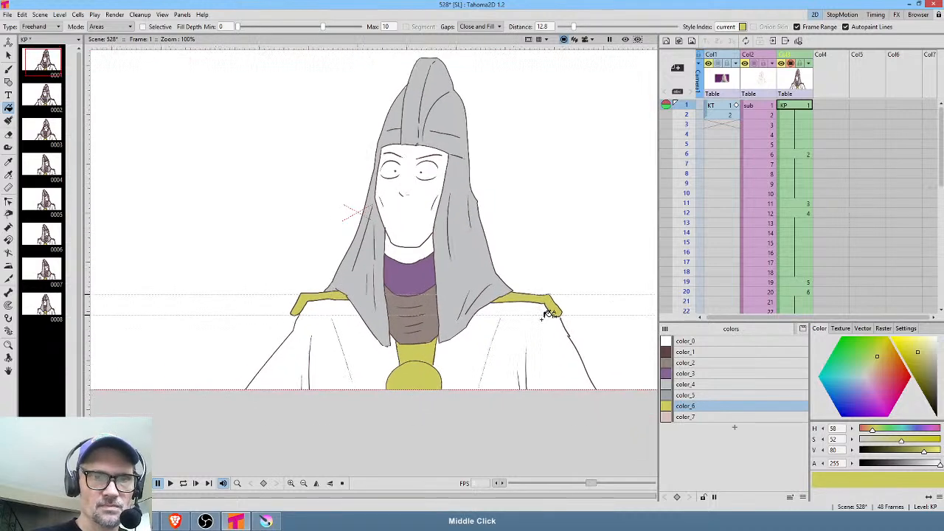
left_click(708, 375)
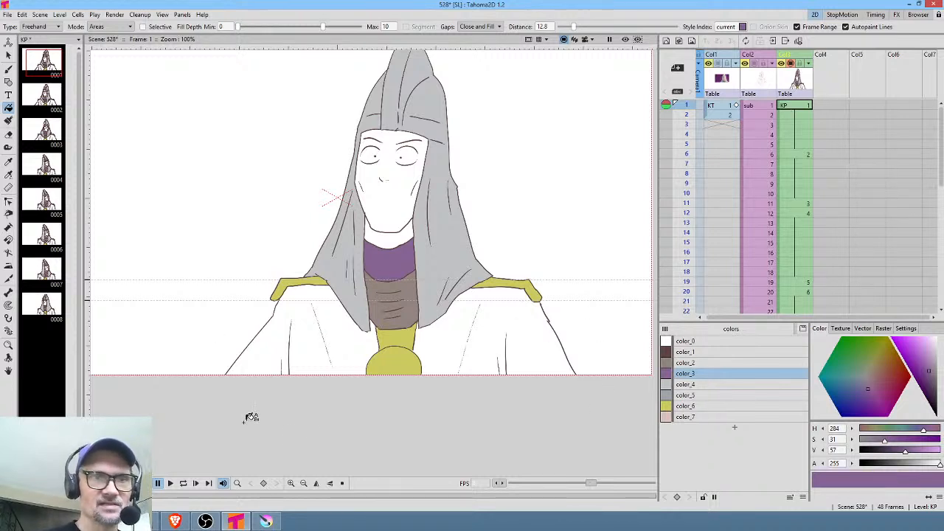
mouse_move(592, 390)
left_mouse_down()
mouse_move(583, 342)
mouse_move(524, 280)
mouse_move(459, 283)
mouse_move(408, 319)
mouse_move(400, 350)
mouse_move(437, 418)
mouse_move(521, 416)
mouse_move(599, 360)
left_mouse_up()
scroll(823, 272, "down", 4)
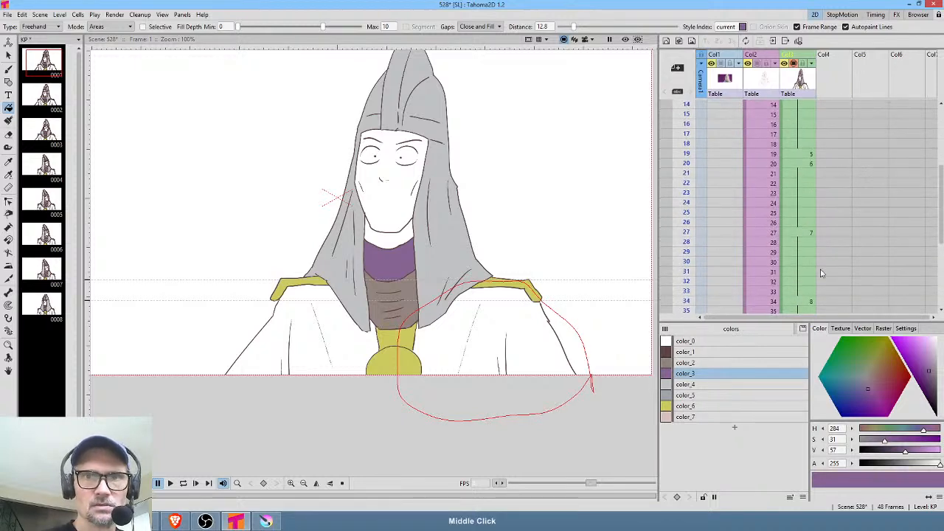
left_click(806, 302)
mouse_move(590, 375)
left_mouse_down()
mouse_move(561, 432)
mouse_move(585, 337)
mouse_move(521, 278)
mouse_move(472, 280)
mouse_move(423, 304)
mouse_move(403, 381)
mouse_move(539, 413)
mouse_move(604, 371)
mouse_move(596, 365)
left_mouse_up()
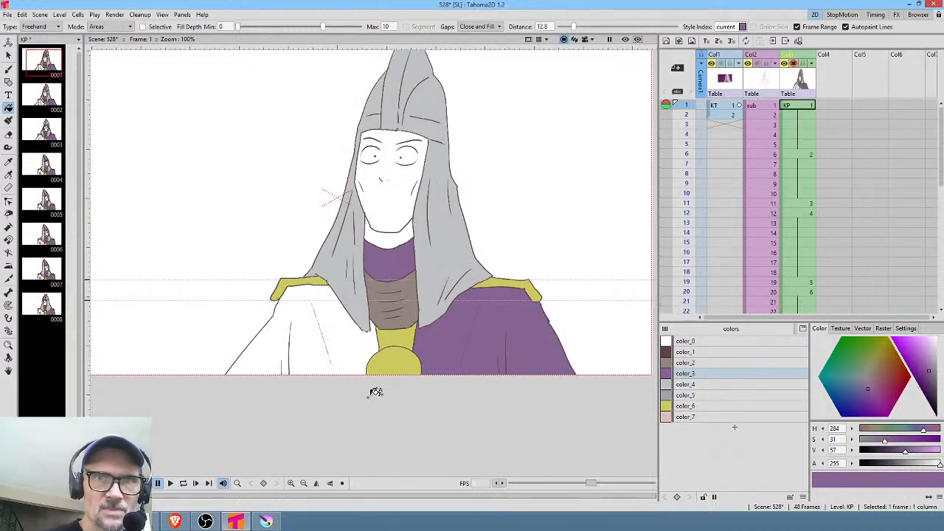
Range-fill the robe left of the medallion with color_3 from frame 1 to frame 34.
mouse_move(369, 396)
left_mouse_down()
mouse_move(390, 326)
mouse_move(331, 275)
mouse_move(298, 278)
mouse_move(254, 319)
mouse_move(212, 402)
mouse_move(360, 402)
mouse_move(379, 393)
mouse_move(363, 402)
mouse_move(386, 353)
mouse_move(375, 308)
mouse_move(330, 278)
mouse_move(295, 282)
mouse_move(255, 321)
mouse_move(251, 424)
mouse_move(399, 357)
left_mouse_up()
scroll(839, 279, "down", 5)
left_click(800, 254)
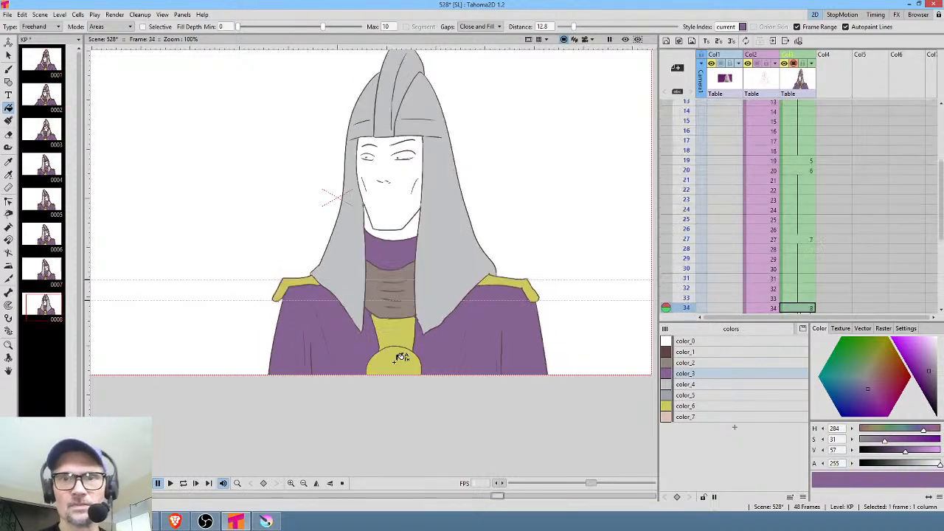
Range-fill the bare neck below the chin with color_7, starting the range at frame 34.
left_click(704, 418)
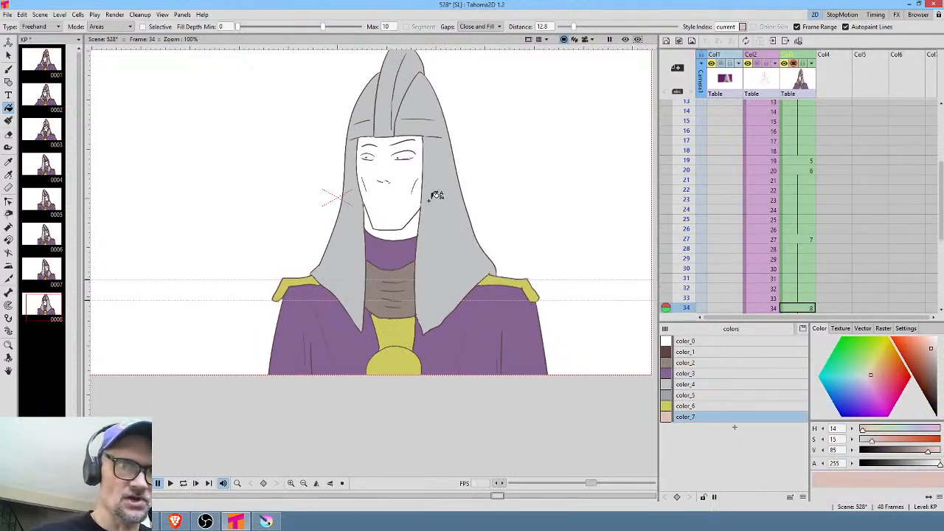
mouse_move(430, 198)
left_mouse_down()
mouse_move(364, 197)
mouse_move(362, 238)
mouse_move(441, 199)
left_mouse_up()
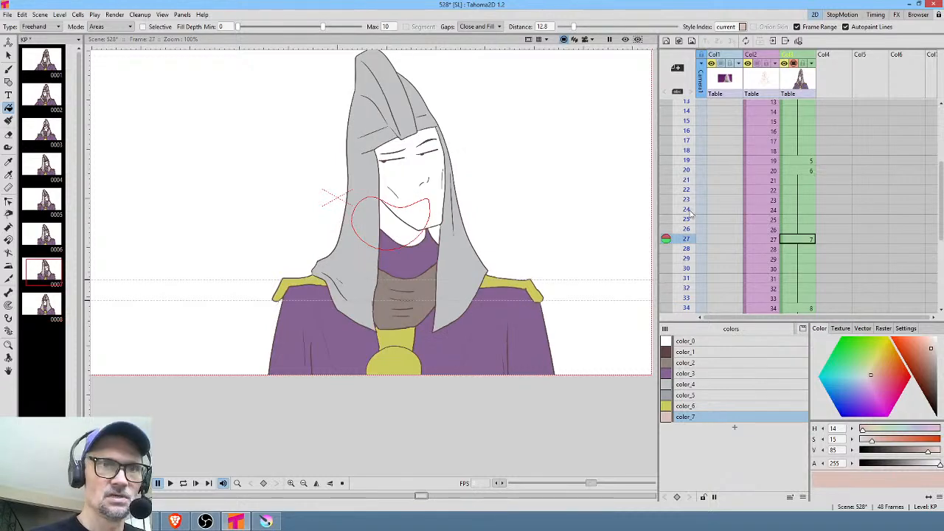
mouse_move(437, 198)
left_mouse_down()
mouse_move(424, 218)
mouse_move(369, 210)
mouse_move(354, 239)
mouse_move(407, 248)
mouse_move(436, 209)
left_mouse_up()
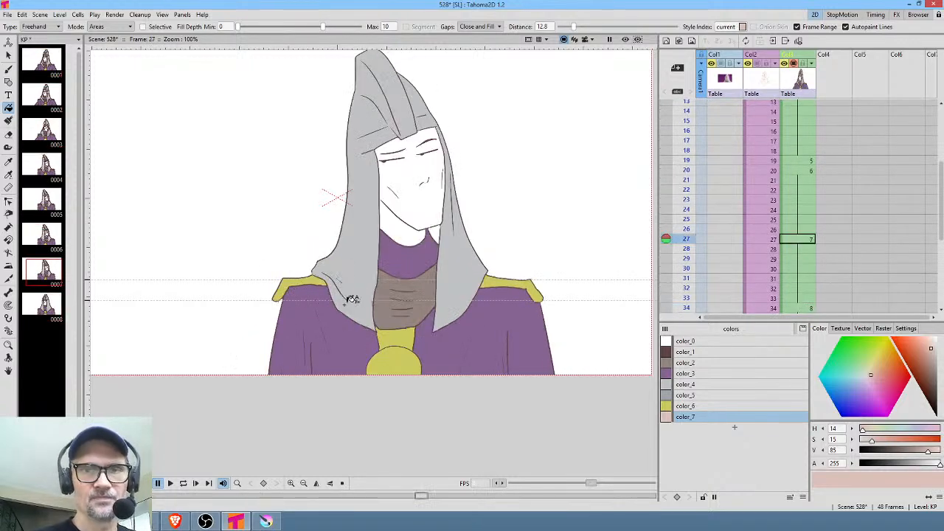
Set the Fill tool to Normal type with color_3 and check the drawings from frame 1 to frame 11.
left_click(697, 374)
left_click(35, 28)
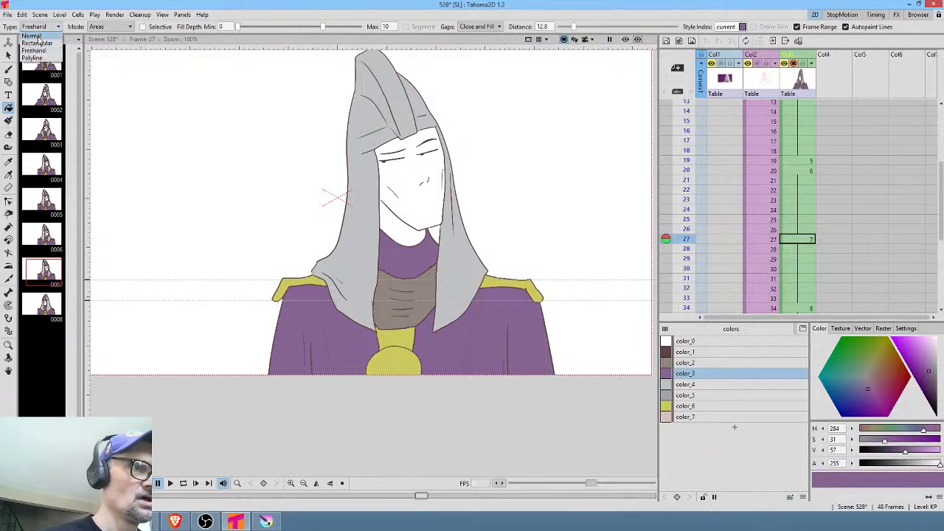
left_click(33, 34)
key("comma")
key("comma")
key("comma")
key("comma")
key("comma")
key("comma")
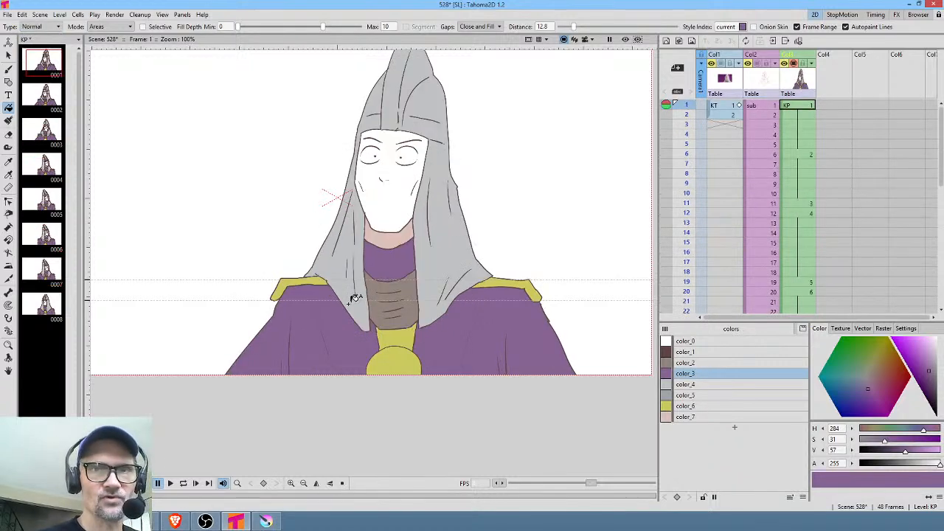
key("period")
key("period")
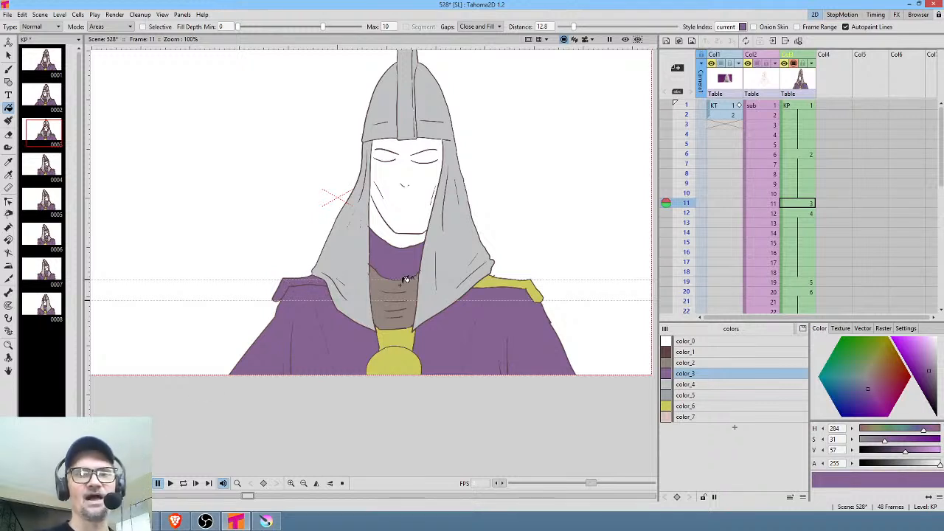
Fill the purple shoulder trim left of the head with color_6 on drawing 3 at frame 11, and compare the neighbouring drawings.
left_click(700, 406)
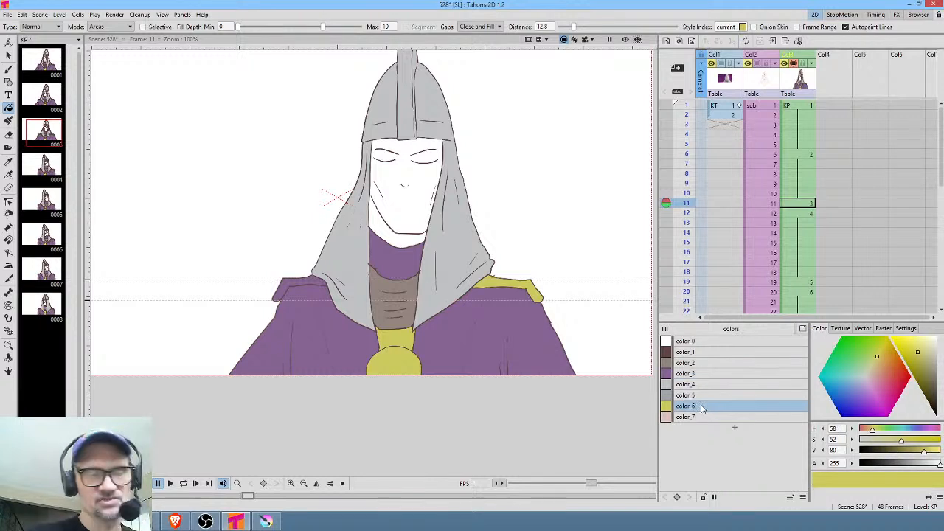
left_click(314, 270)
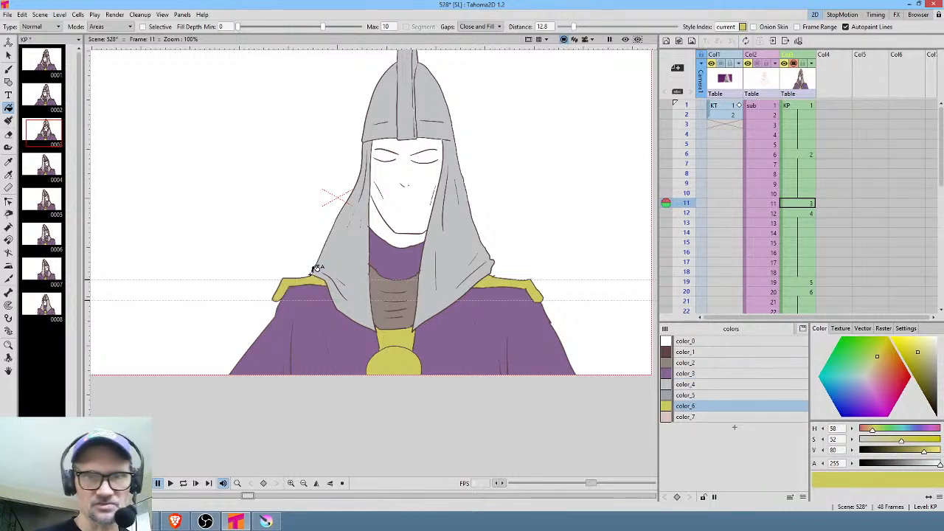
key("comma")
key("comma")
key("period")
key("period")
key("period")
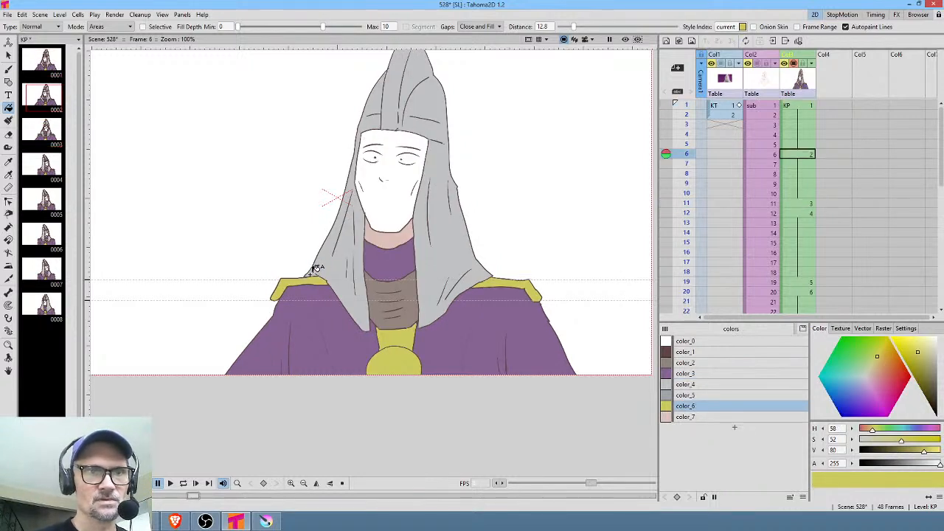
Fill the shoulder trim left of the head with color_6 on drawings 4, 5 and 6, check the last drawings and return to frame 1.
left_click(310, 273)
key("period")
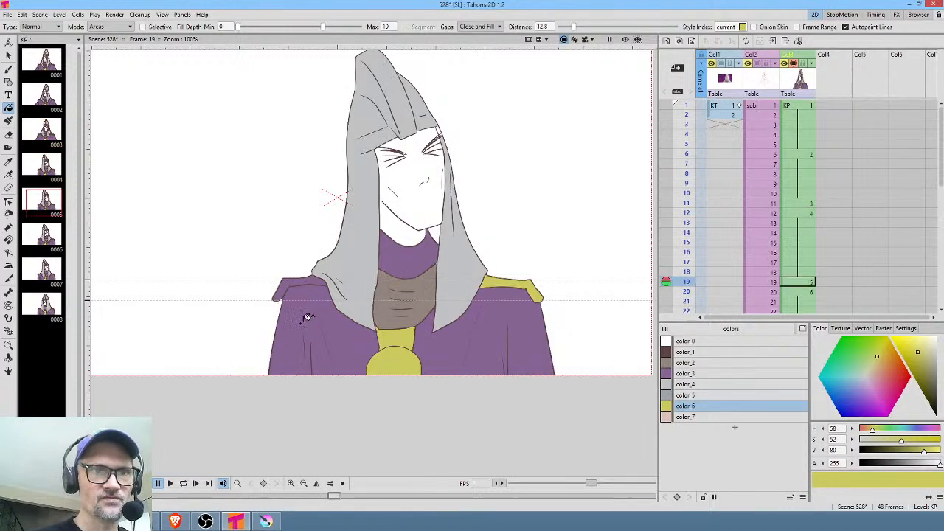
left_click(309, 274)
key("period")
left_click(311, 274)
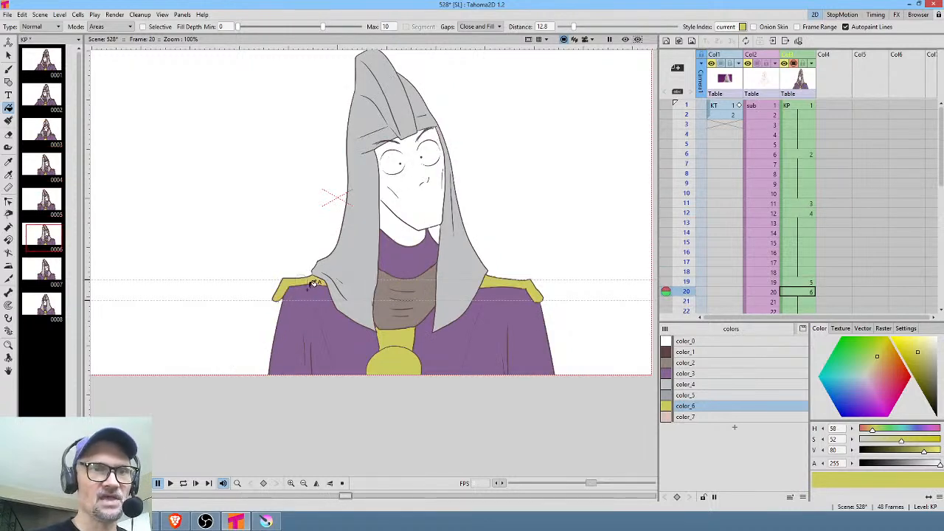
key("period")
key("period")
left_click(309, 294)
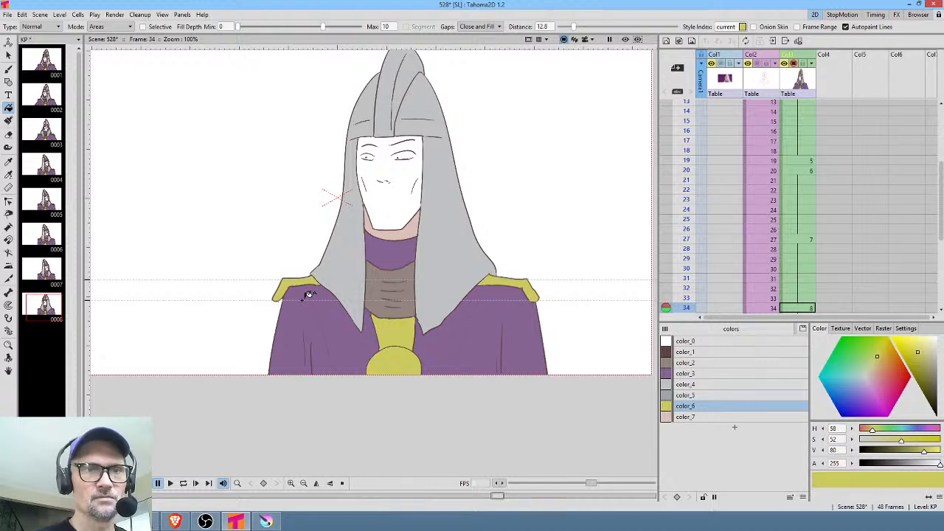
key("comma")
key("comma")
key("comma")
key("comma")
key("comma")
key("comma")
key("comma")
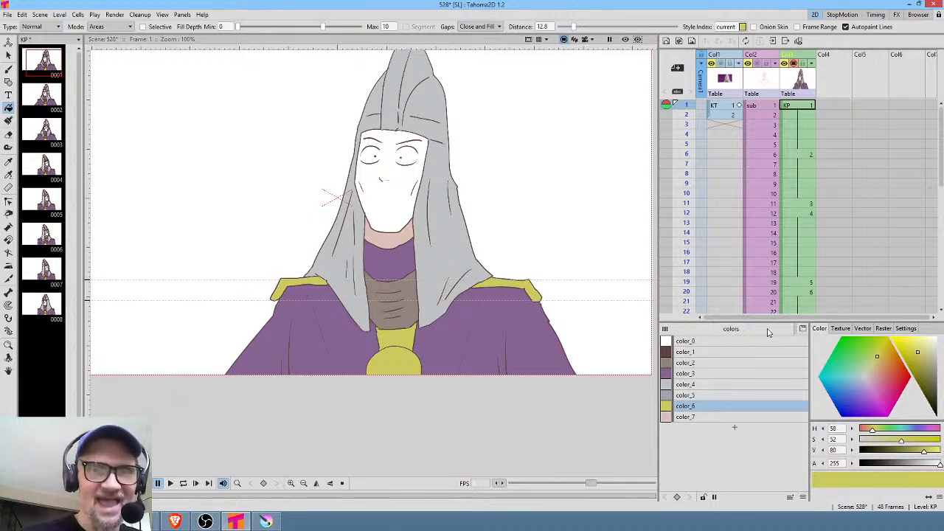
Add a new palette style, color_8, based on color_7 and make it a bright orange-red with saturation and value at 100.
left_click(714, 386)
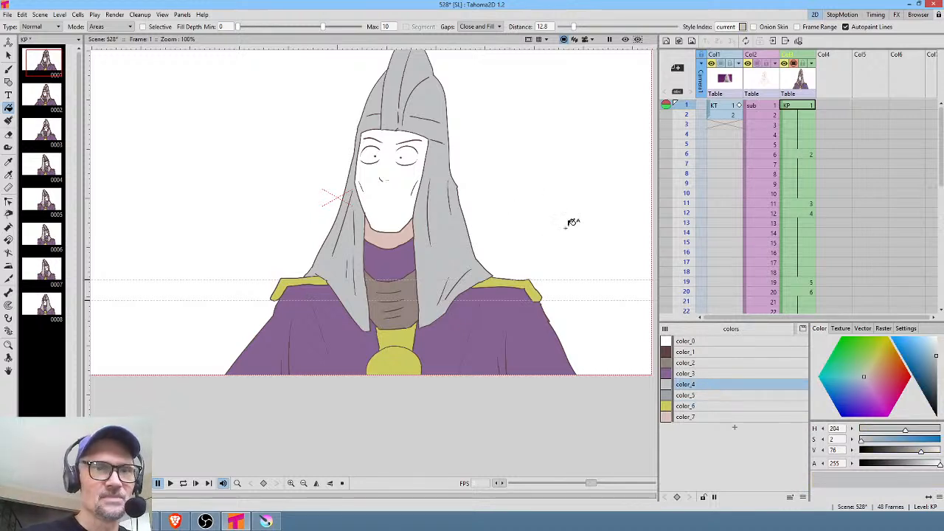
left_click(723, 419)
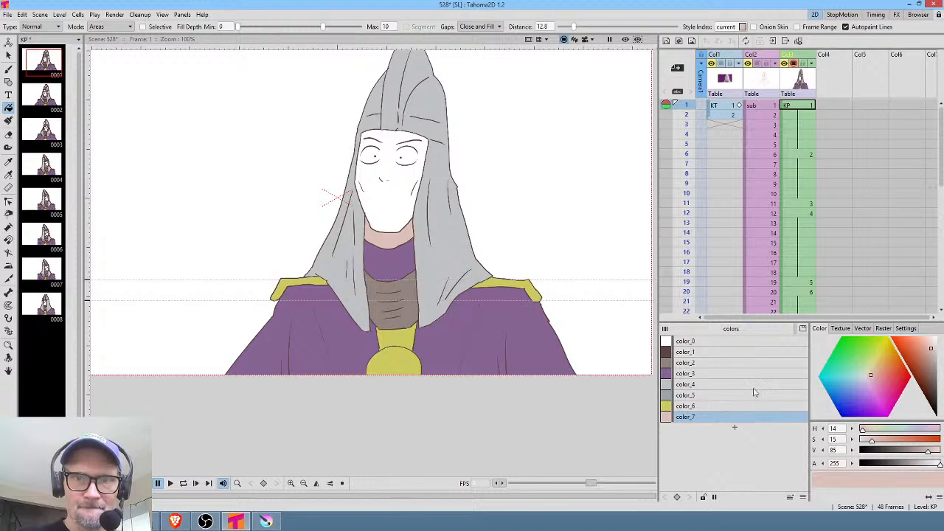
left_click(736, 432)
left_click_drag(927, 357, 889, 338)
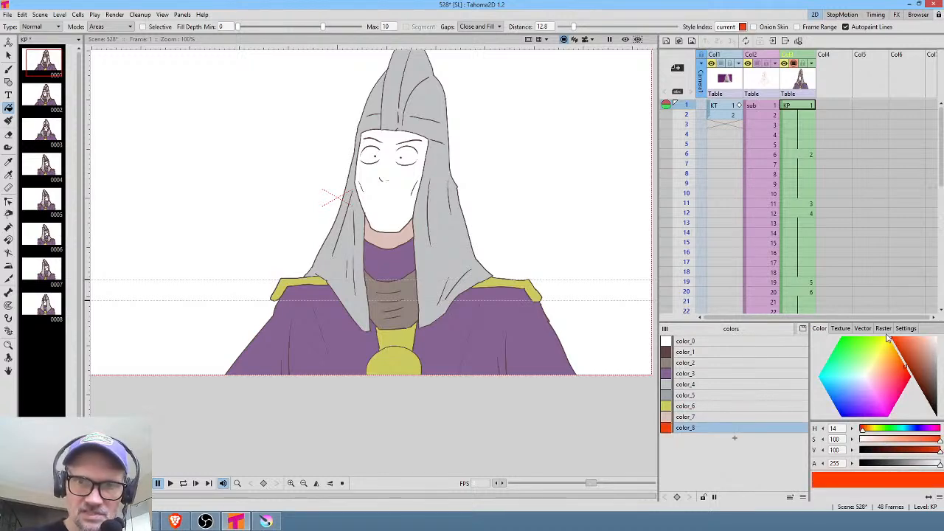
Brush with color_8 to close the side gaps in both eye outlines on drawing 1.
scroll(425, 204, "up", 5)
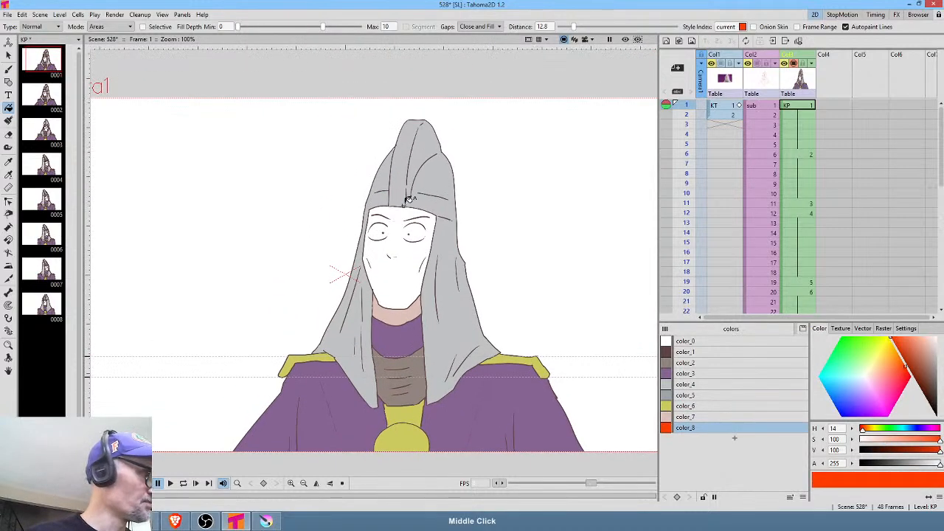
scroll(425, 203, "up", 1)
key("b")
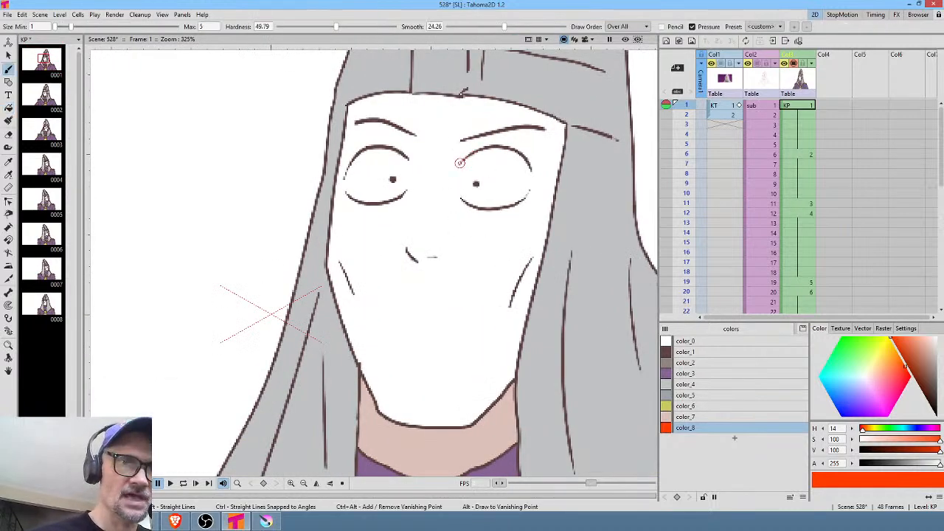
mouse_move(460, 162)
left_mouse_down()
mouse_move(455, 191)
mouse_move(472, 197)
left_mouse_up()
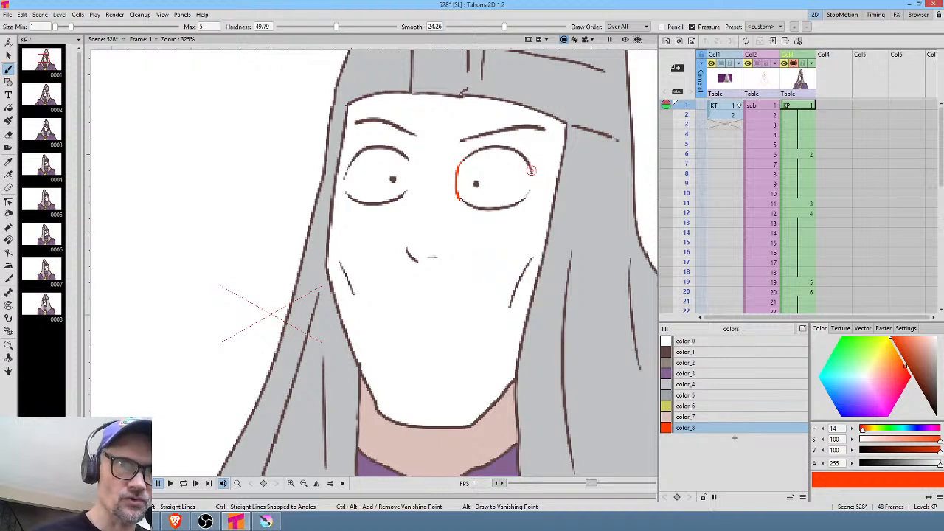
left_click_drag(531, 170, 527, 201)
left_click_drag(404, 157, 403, 197)
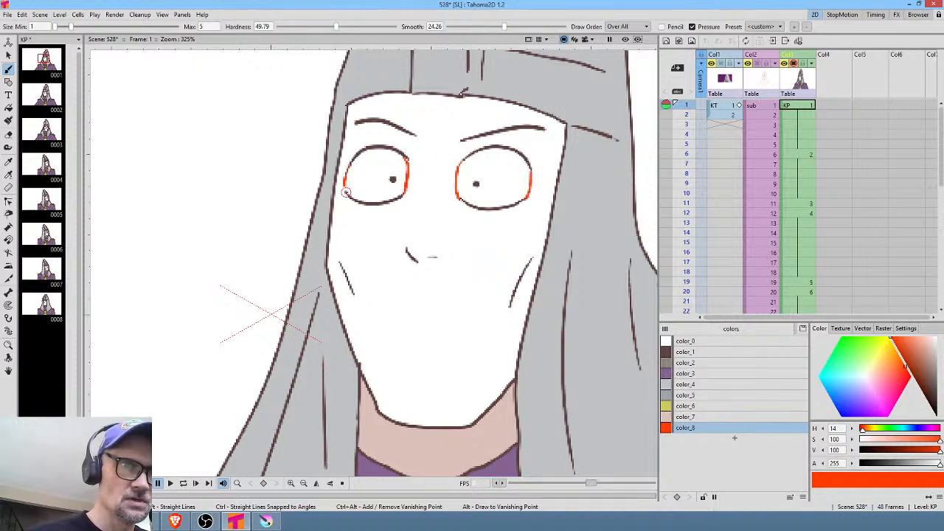
left_click_drag(346, 193, 349, 196)
Brush with color_8 to close the corner gaps of both eyes on drawing 2 at frame 6.
key("period")
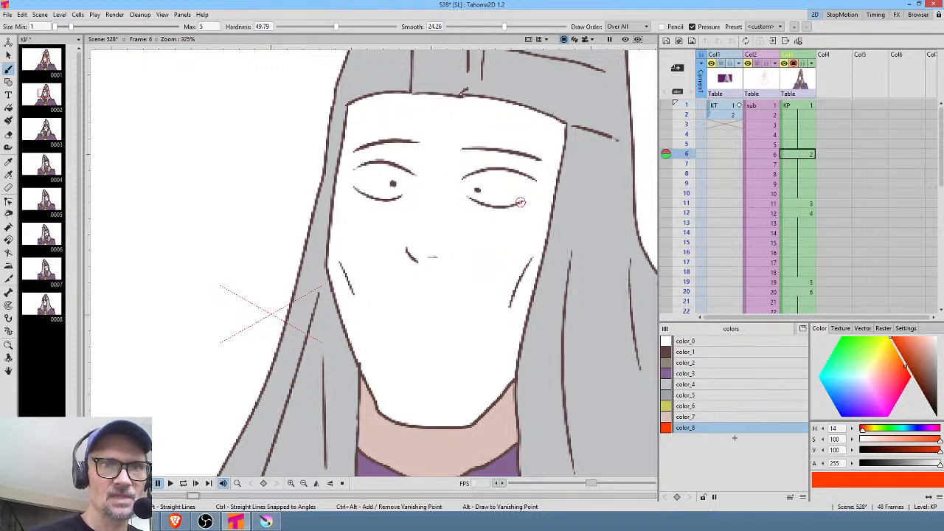
left_click_drag(520, 202, 534, 186)
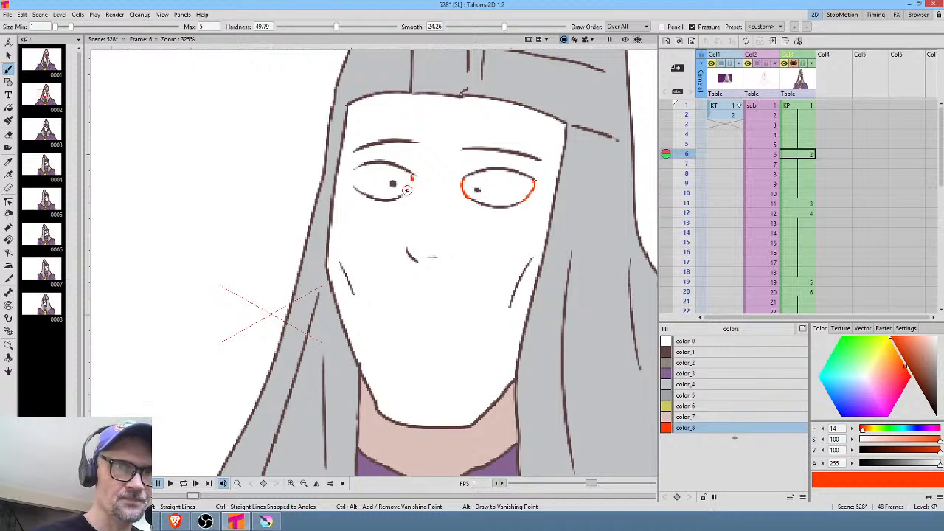
left_click_drag(399, 197, 410, 182)
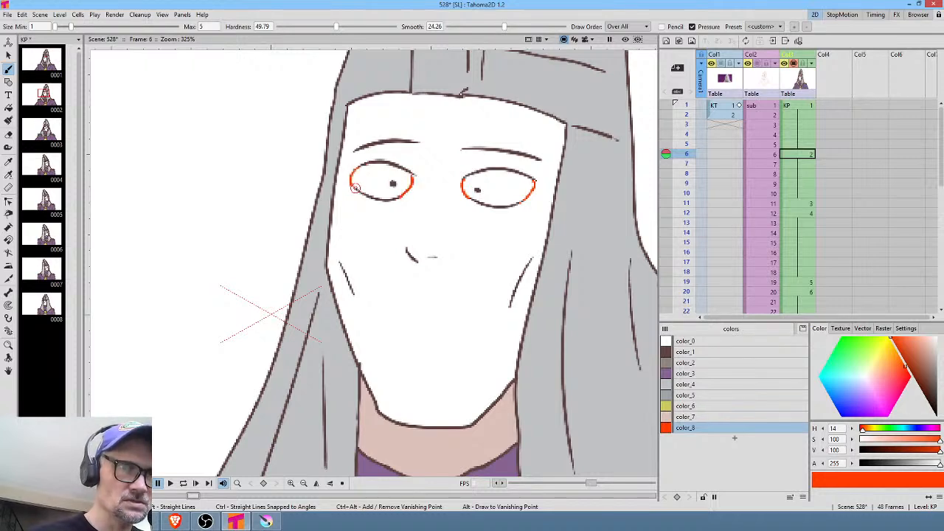
Close the gaps in both eye outlines with color_8 strokes on drawing 4 at frame 12.
key("period")
key("period")
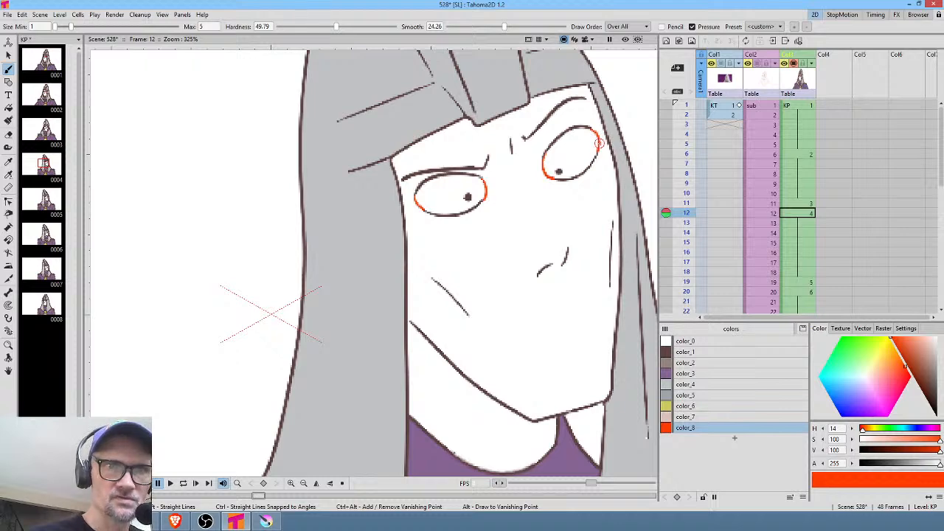
key("comma")
key("period")
Close the gaps in both eye outlines with color_8 strokes on drawing 6 at frame 20.
key("period")
key("period")
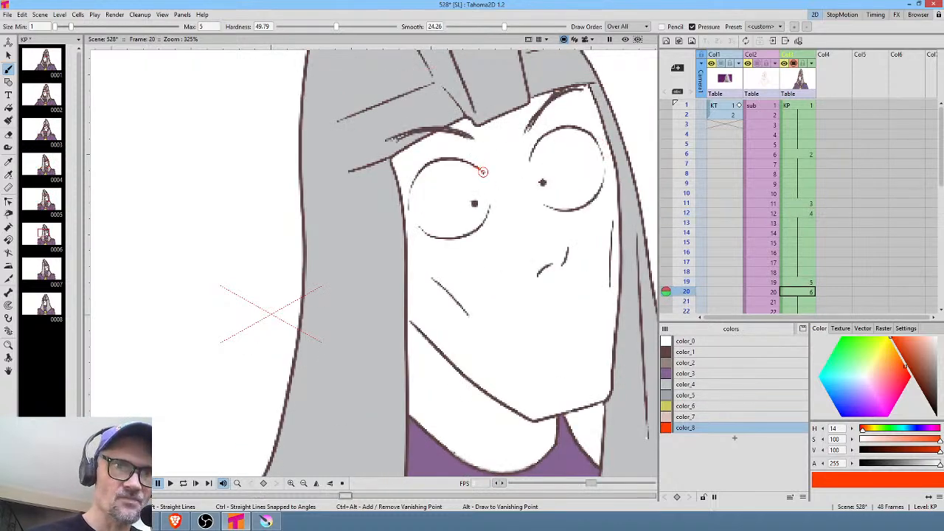
left_click_drag(490, 203, 488, 216)
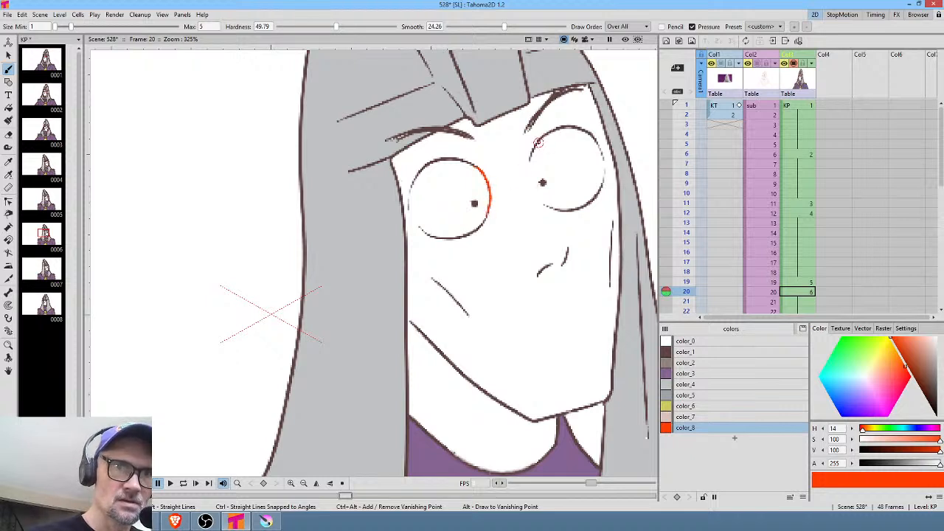
left_click_drag(532, 166, 549, 207)
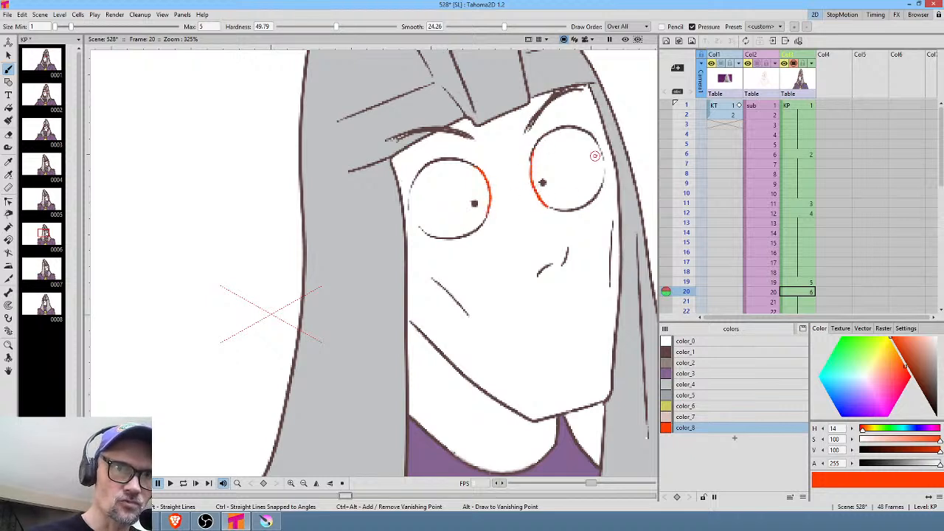
left_click_drag(604, 164, 596, 196)
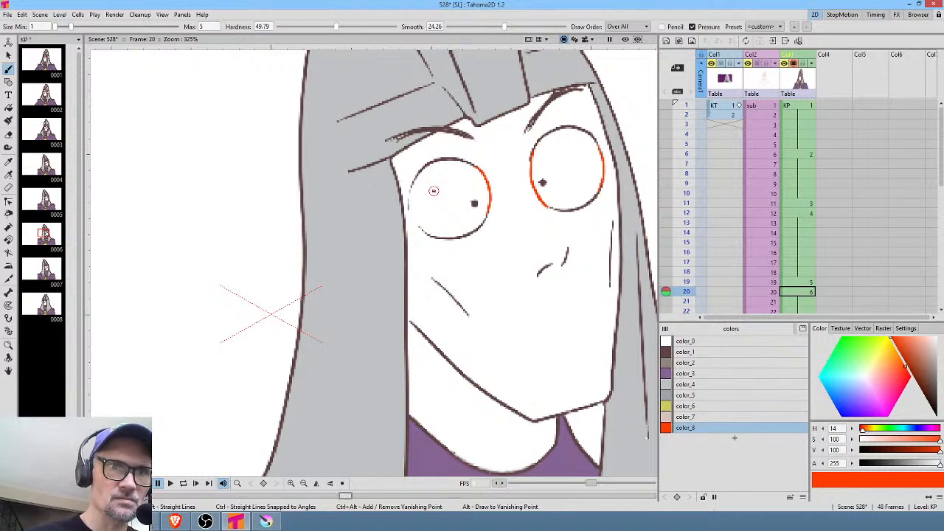
left_click_drag(409, 206, 418, 226)
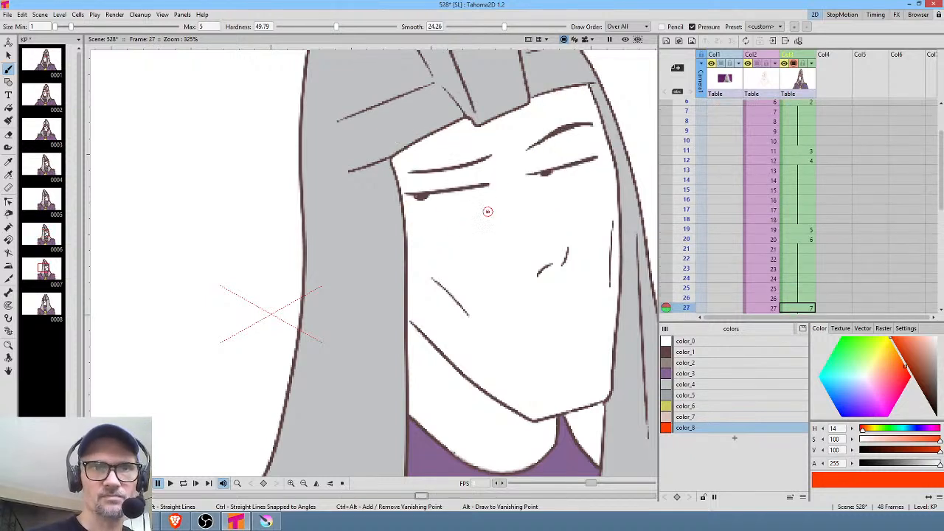
Brush color_8 lower edges under both eyes on drawing 7 at frame 27 and close the eye corner gaps on drawing 8 at frame 34.
left_click_drag(432, 202, 491, 184)
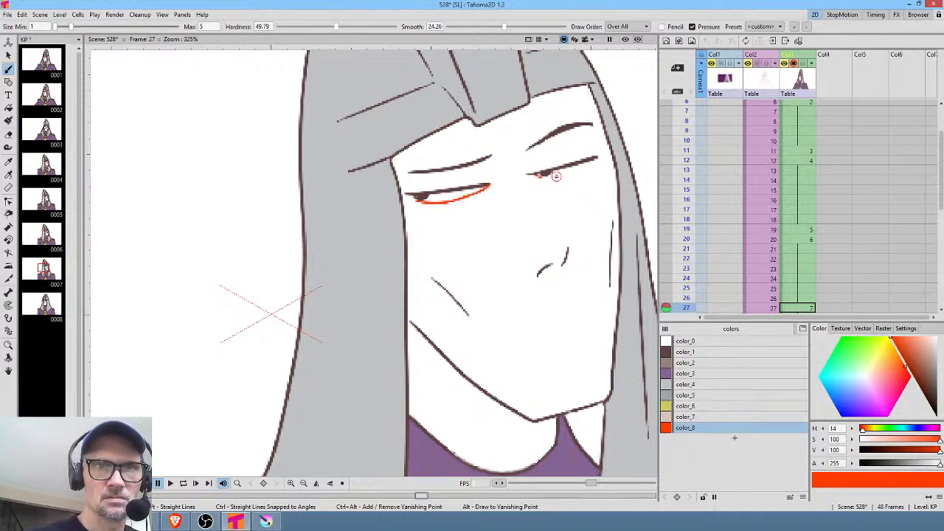
left_click_drag(556, 177, 596, 156)
key("period")
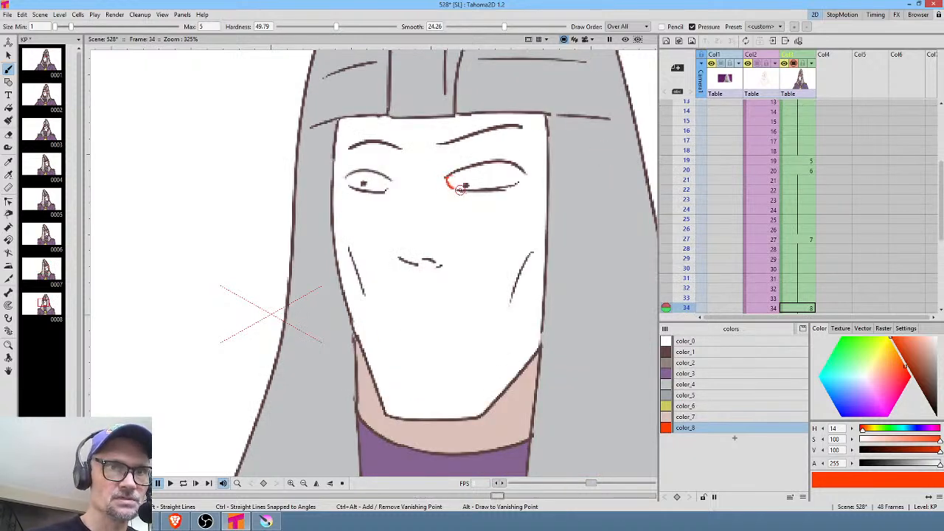
mouse_move(461, 190)
left_mouse_down()
mouse_move(514, 186)
mouse_move(527, 168)
left_mouse_up()
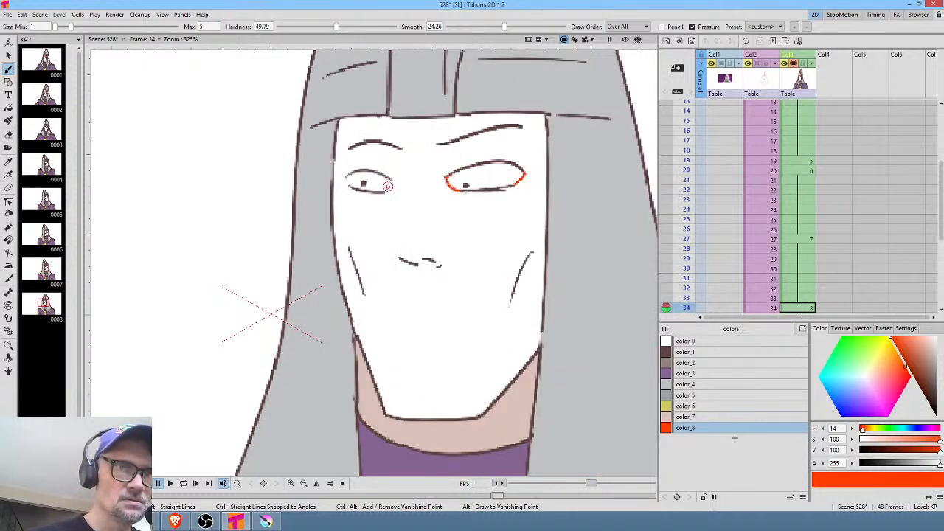
left_click_drag(385, 192, 390, 179)
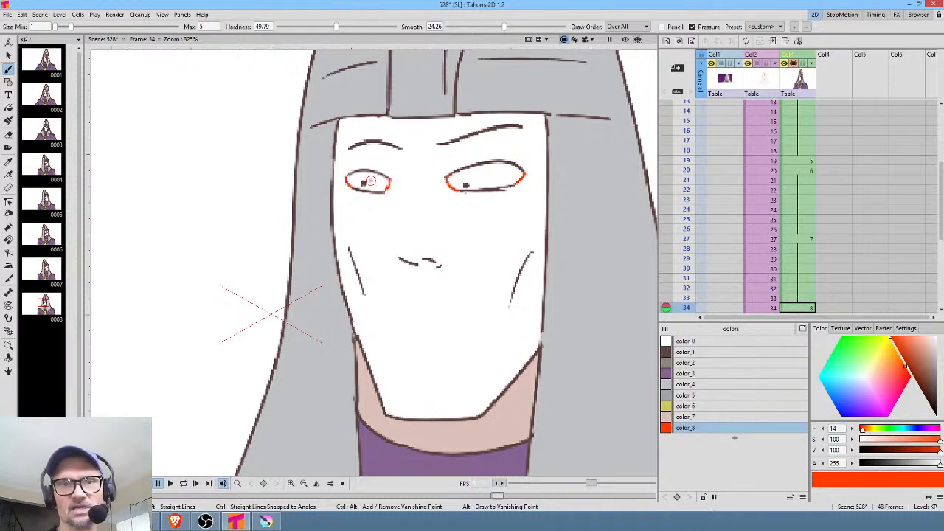
Fill both eyes with color_8 on drawing 8 at frame 34 and drawing 7 at frame 27.
key("f")
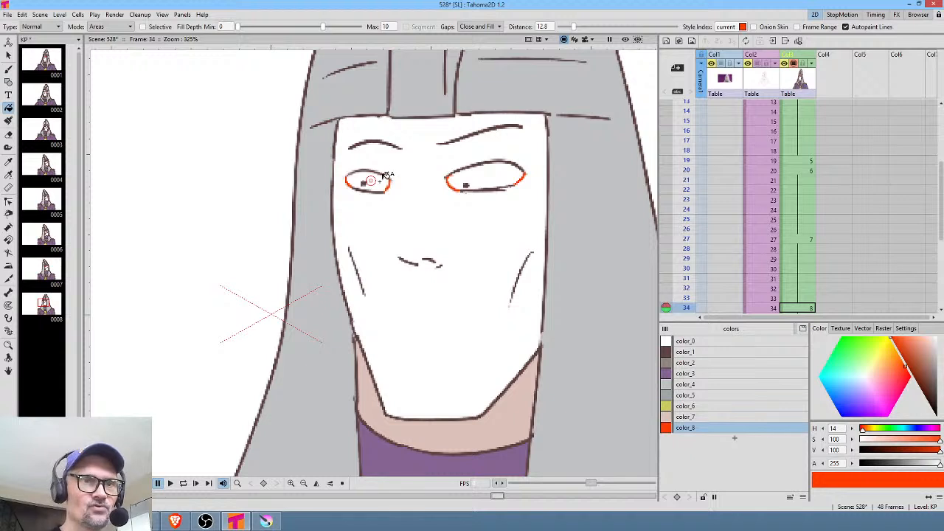
left_click(384, 178)
left_click(492, 173)
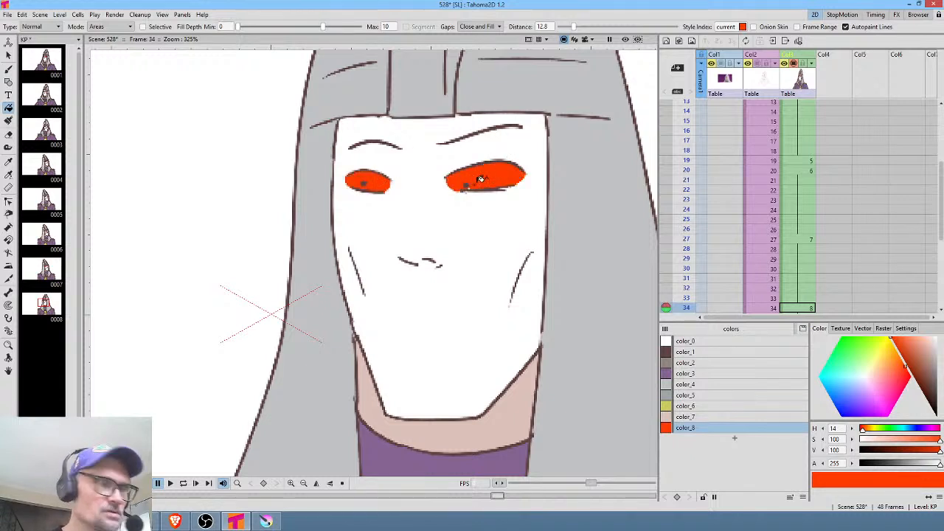
key("comma")
left_click(449, 194)
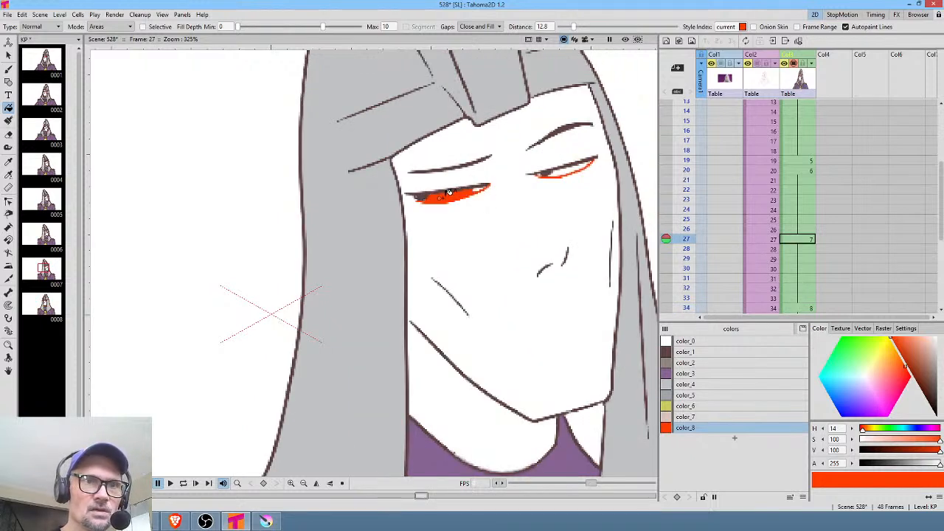
left_click(567, 170)
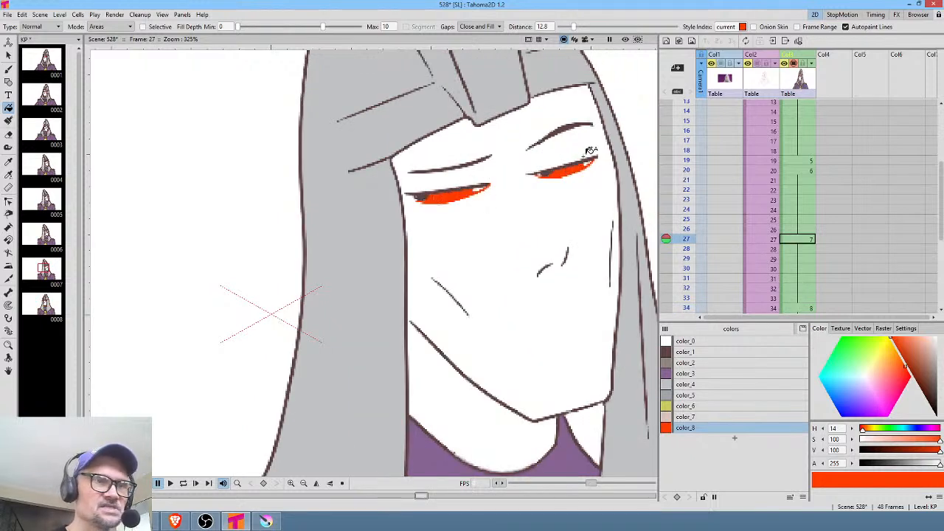
Set the fill type to Freehand and fill the unfilled eye corners on drawing 7 and both eyes on drawing 6 with color_8.
left_click(37, 28)
left_click(43, 51)
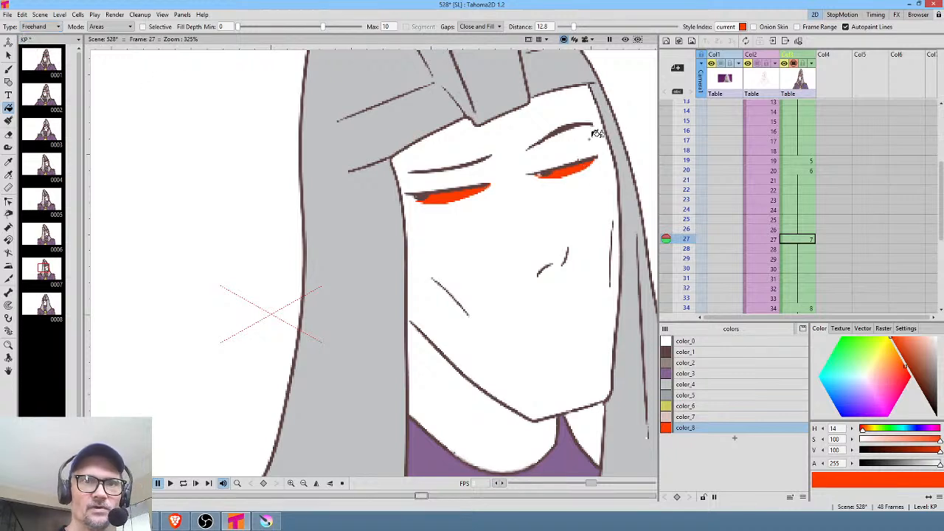
key("comma")
mouse_move(578, 114)
left_mouse_down()
mouse_move(559, 223)
mouse_move(604, 199)
mouse_move(614, 172)
mouse_move(581, 110)
left_mouse_up()
mouse_move(499, 150)
left_mouse_down()
mouse_move(410, 160)
mouse_move(407, 201)
mouse_move(453, 254)
mouse_move(512, 148)
left_mouse_up()
Fill both eyes on drawing 4 at frame 12 with color_8 using freehand fill areas.
key("comma")
key("comma")
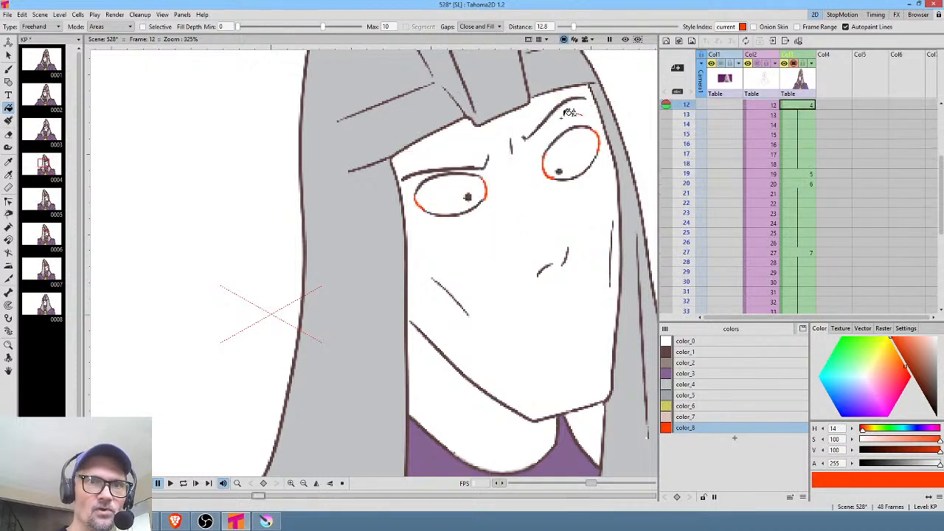
mouse_move(569, 112)
left_mouse_down()
mouse_move(599, 180)
mouse_move(611, 150)
mouse_move(606, 129)
mouse_move(574, 110)
left_mouse_up()
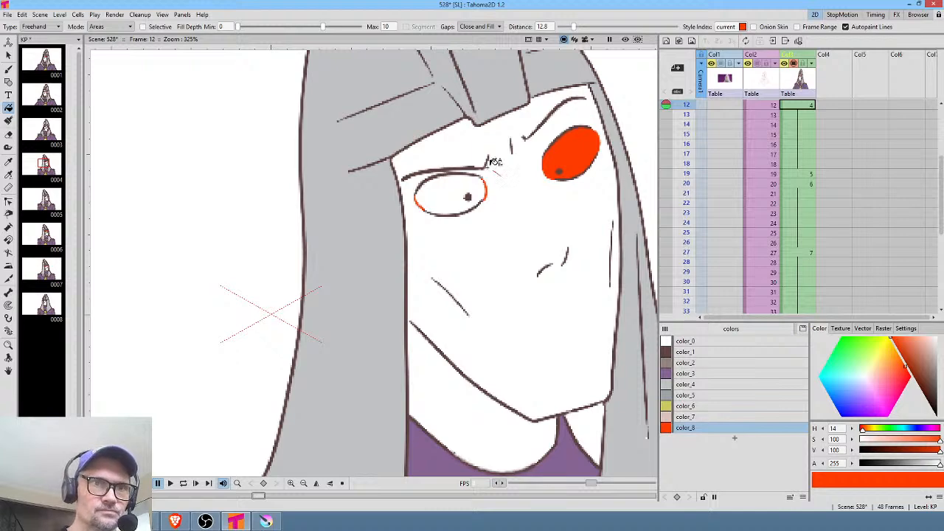
mouse_move(494, 161)
left_mouse_down()
mouse_move(417, 200)
mouse_move(506, 158)
mouse_move(528, 211)
mouse_move(493, 147)
left_mouse_up()
Fill the eyes on drawing 2 at frame 6 with color_8 using a freehand fill area.
key("comma")
key("comma")
key("comma")
key("comma")
key("comma")
key("comma")
mouse_move(437, 168)
left_mouse_down()
mouse_move(390, 148)
mouse_move(341, 166)
mouse_move(435, 165)
left_mouse_up()
Fill both eyes on drawing 1 at frame 1 with color_8 using a freehand fill area.
key("comma")
key("comma")
key("comma")
key("comma")
key("comma")
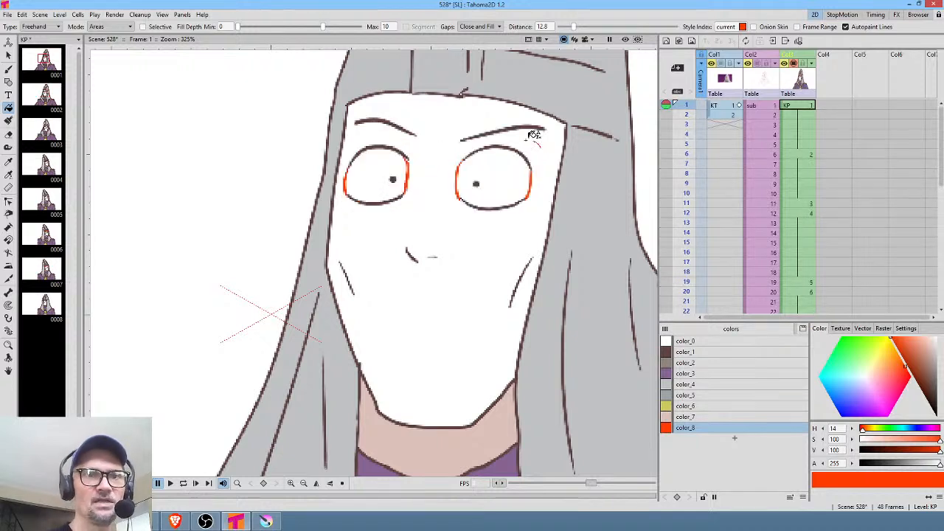
mouse_move(534, 134)
left_mouse_down()
mouse_move(352, 147)
mouse_move(377, 223)
mouse_move(525, 223)
mouse_move(555, 152)
left_mouse_up()
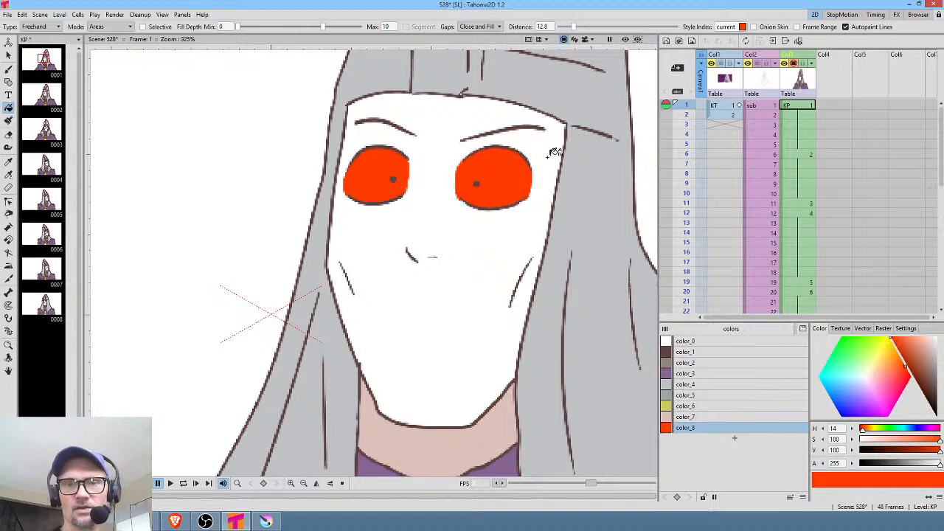
Change color_8 to an off-white with saturation 0 and value 96.
left_click(937, 337)
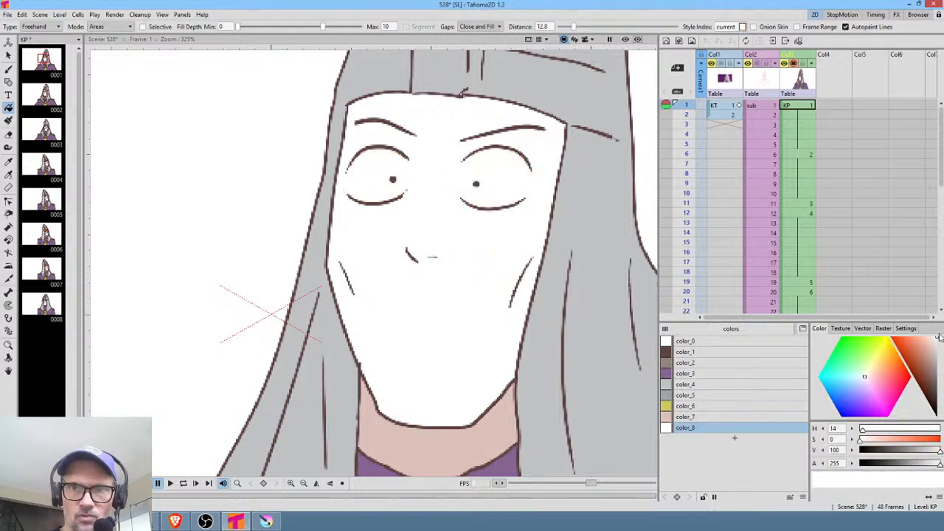
left_click_drag(938, 337, 938, 339)
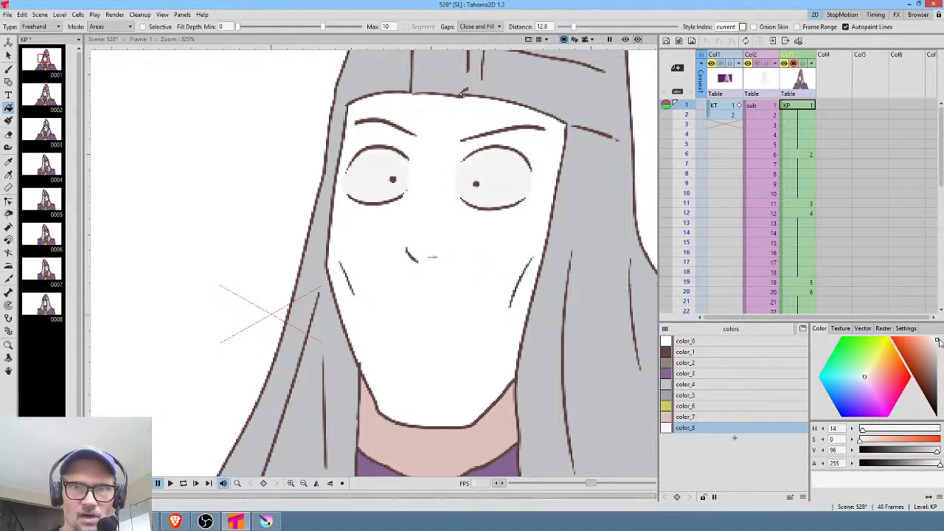
Fill the faces on drawings 8 and 7 with color_7 in Normal fill type, including the narrow cheek area on drawing 7.
left_click(695, 419)
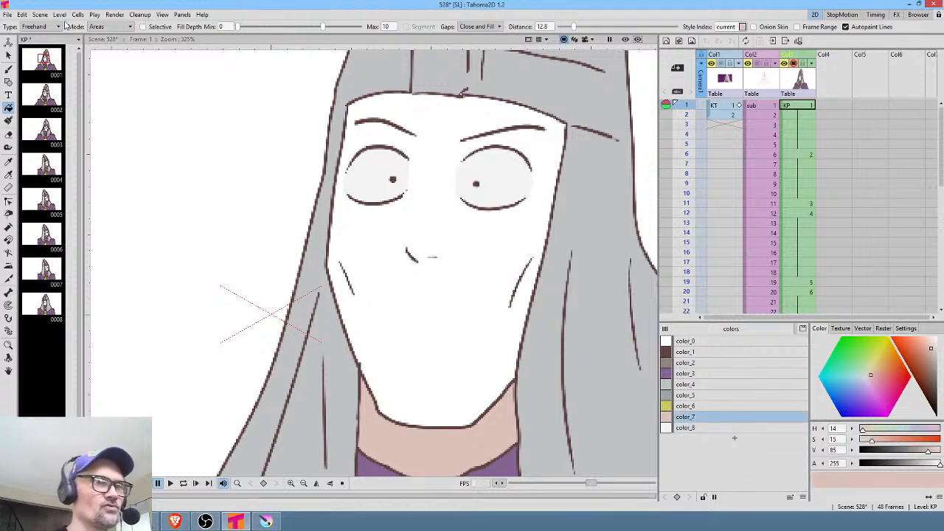
left_click(48, 27)
left_click(41, 36)
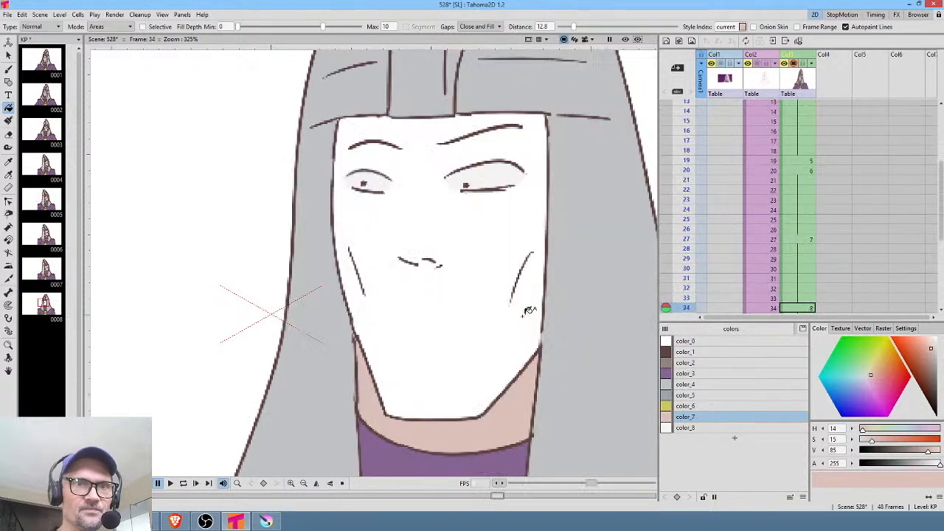
left_click(495, 316)
key("comma")
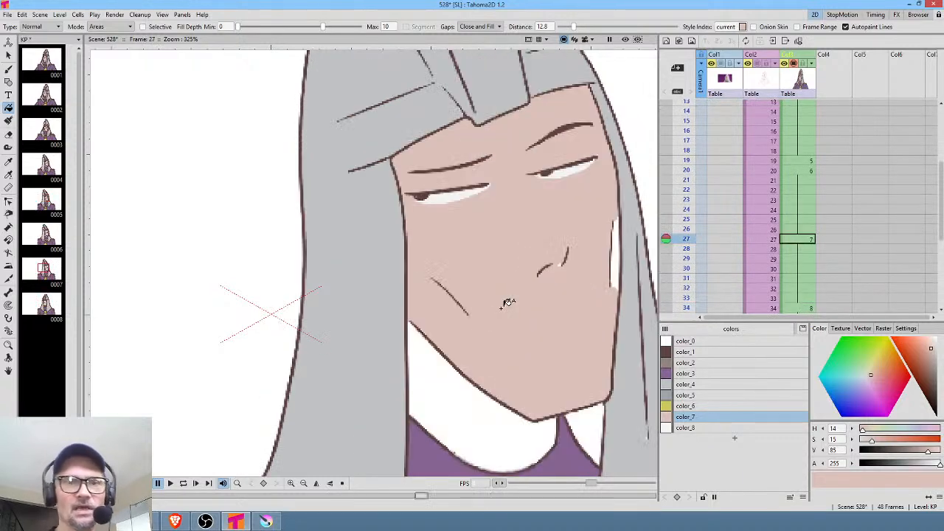
left_click(616, 263)
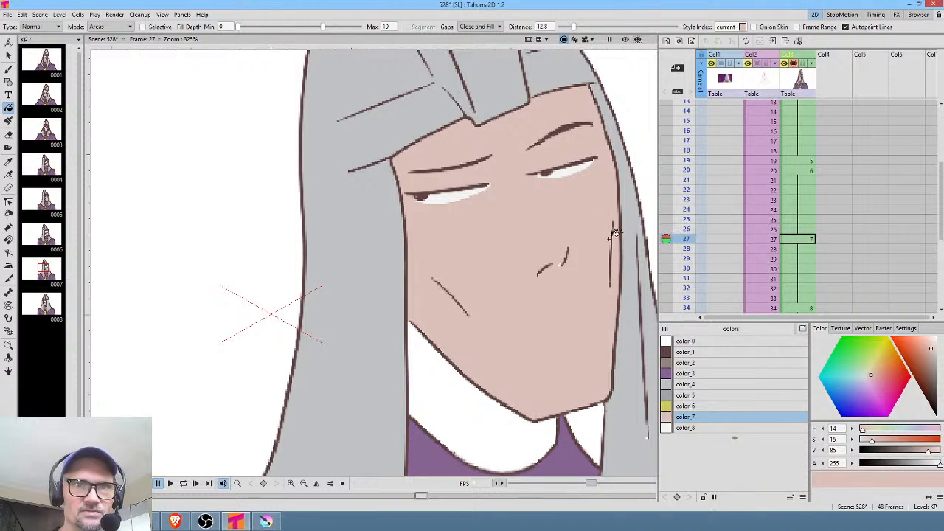
Fill the remaining skin areas between the brow and eye lines on drawing 5 at frame 19 with color_7.
key("comma")
key("comma")
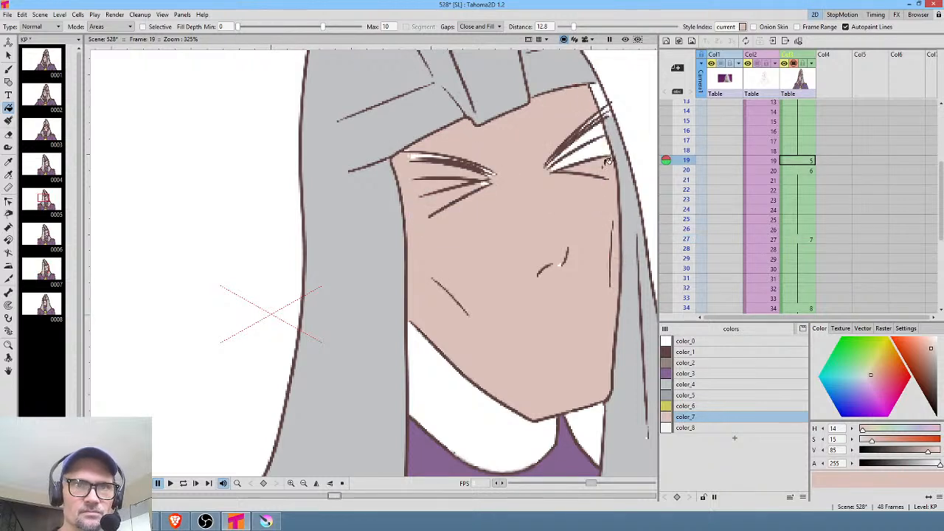
mouse_move(587, 96)
left_mouse_down()
mouse_move(598, 156)
mouse_move(590, 137)
mouse_move(559, 167)
left_mouse_up()
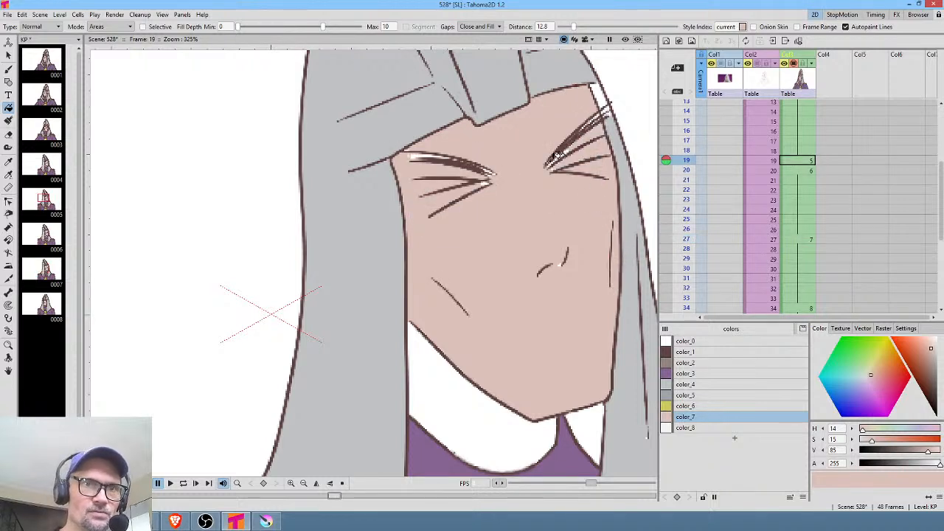
left_click(431, 157)
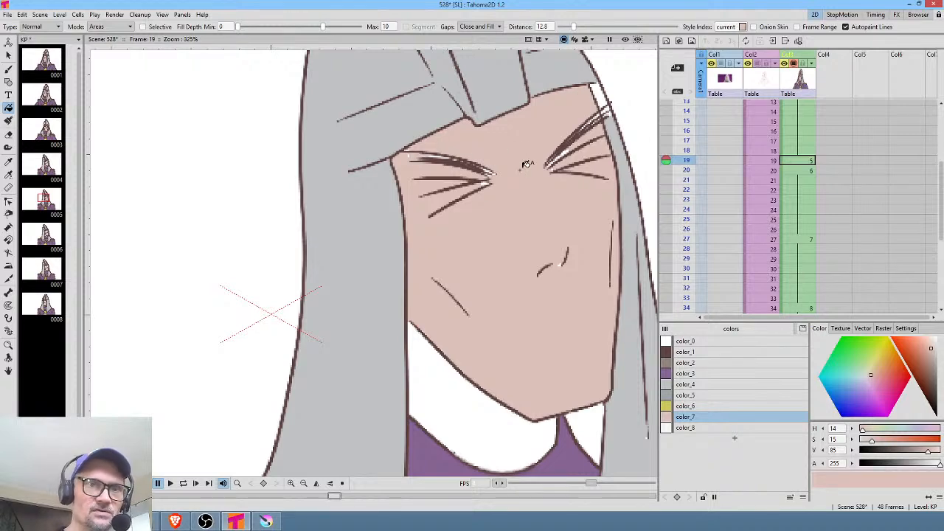
key("comma")
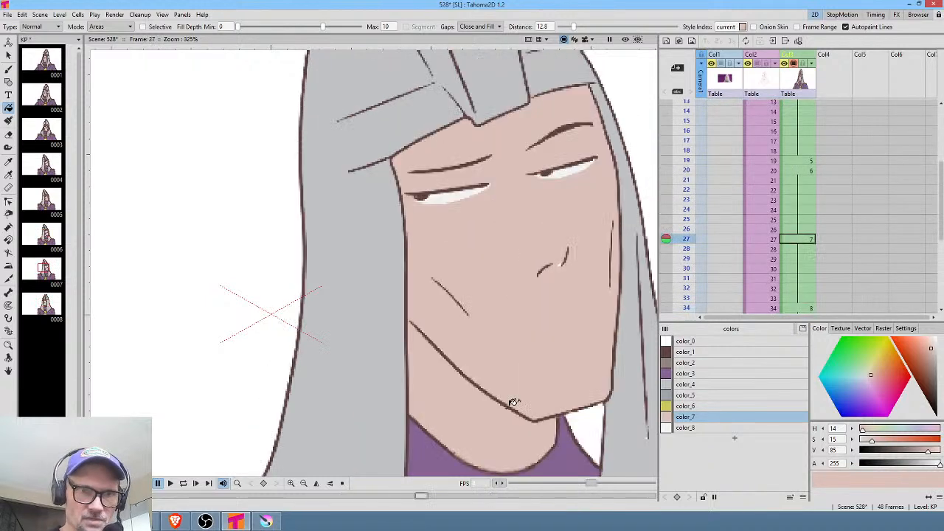
Set the fill type back to Freehand.
left_click(37, 27)
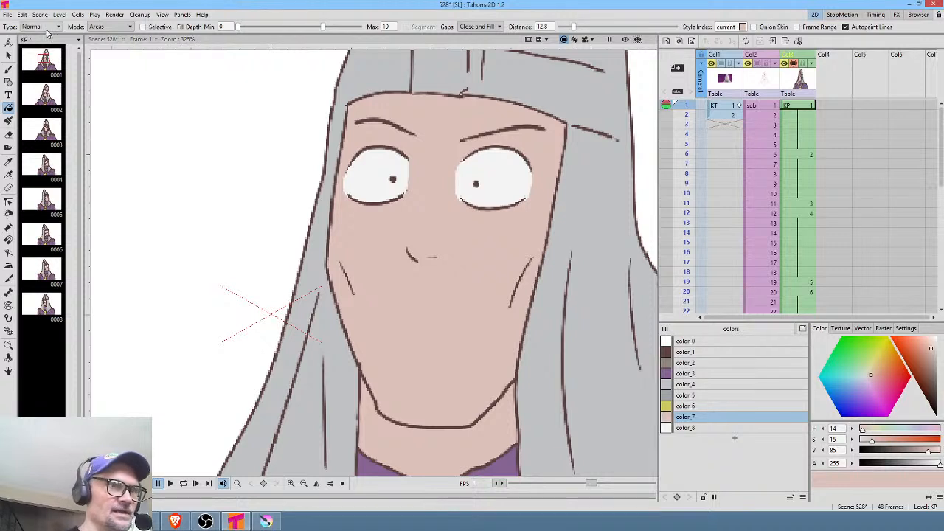
left_click(52, 59)
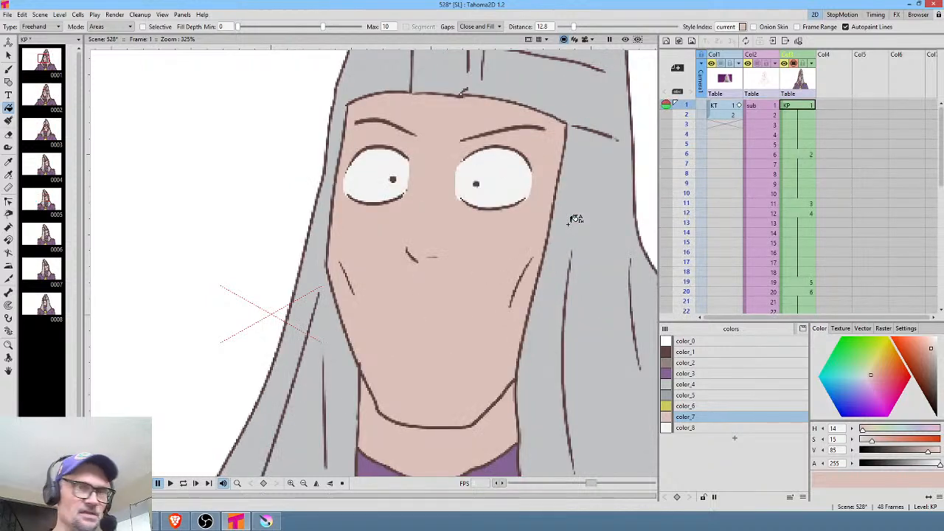
Reset the view to 100% and preview the coloured key poses in looped playback.
key("alt+0")
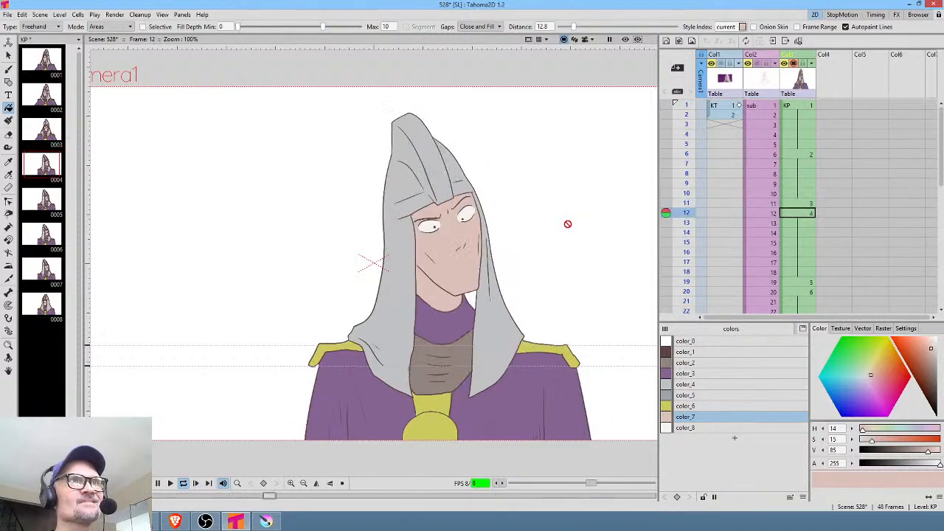
key("space")
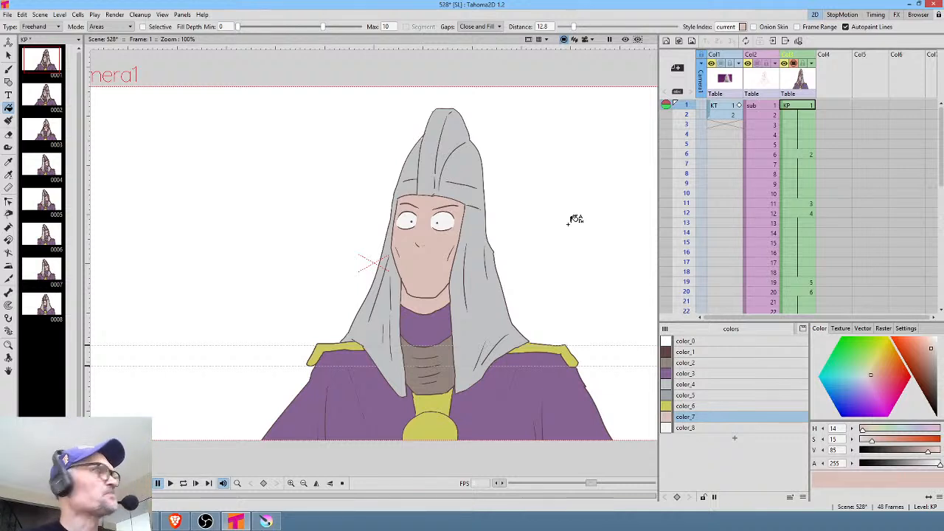
Brighten the purple robe style color_3 to saturation 35 and value 70, and play the scene back.
left_click(712, 373)
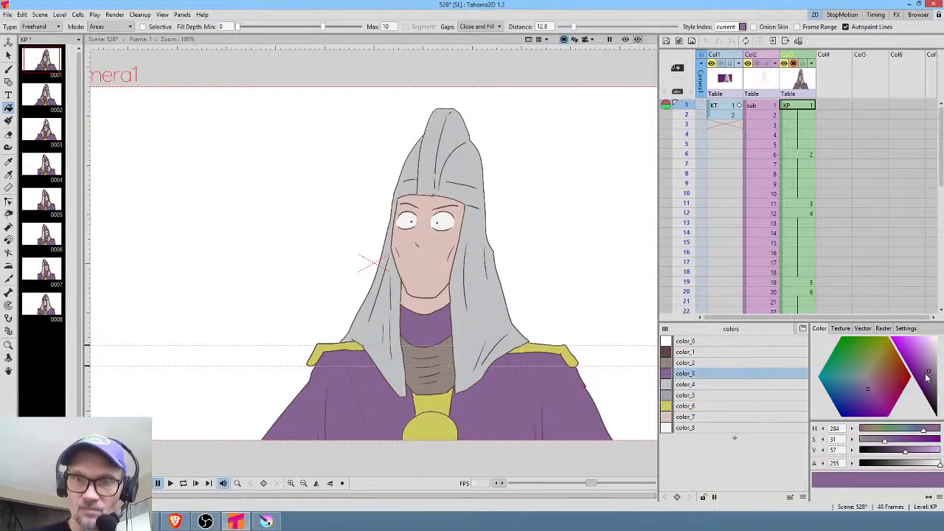
left_click_drag(929, 376, 928, 364)
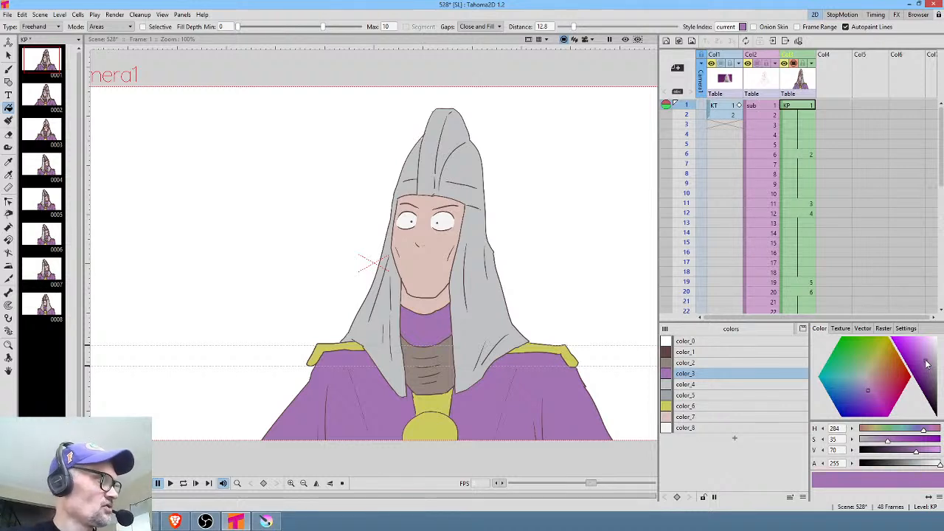
key("l")
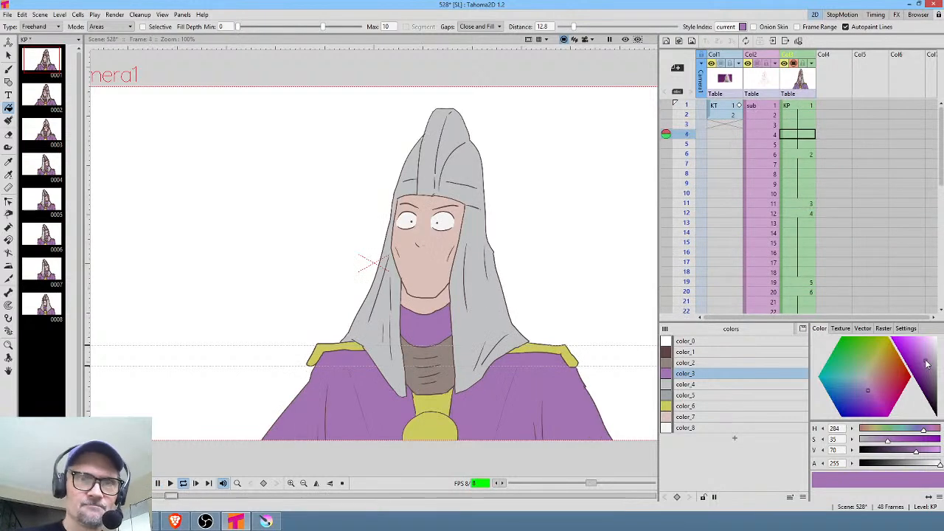
Add a new style color_9, sample the helmet grey from the drawing into it, and darken it to saturation 3, value 57.
key("l")
left_click(725, 430)
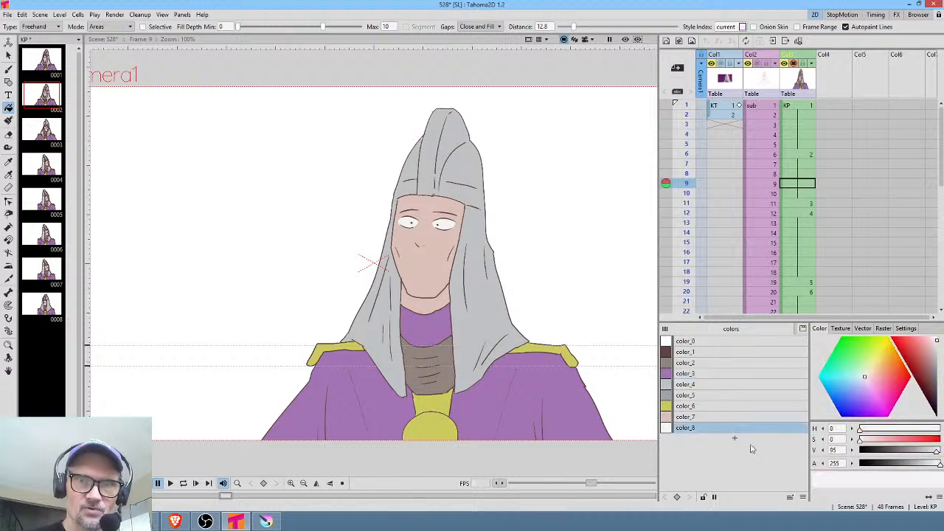
left_click(735, 440)
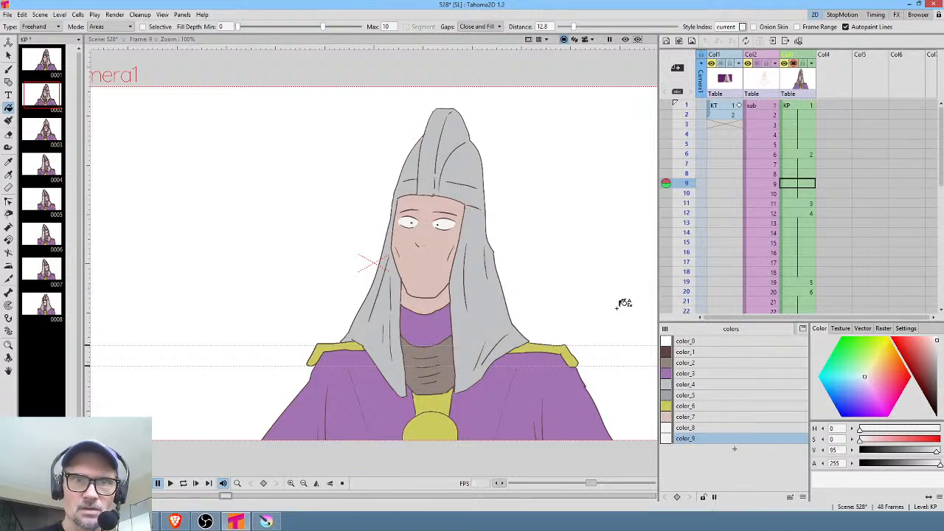
key("k")
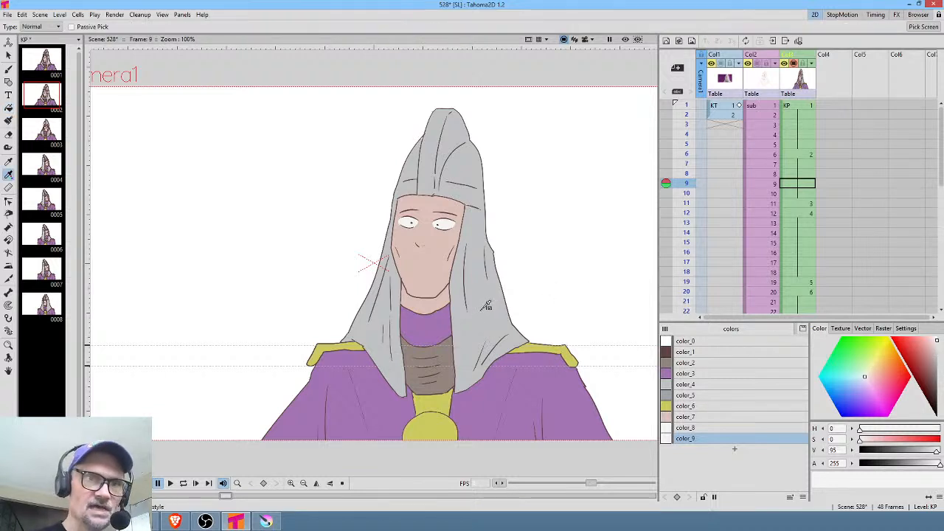
left_click(500, 297)
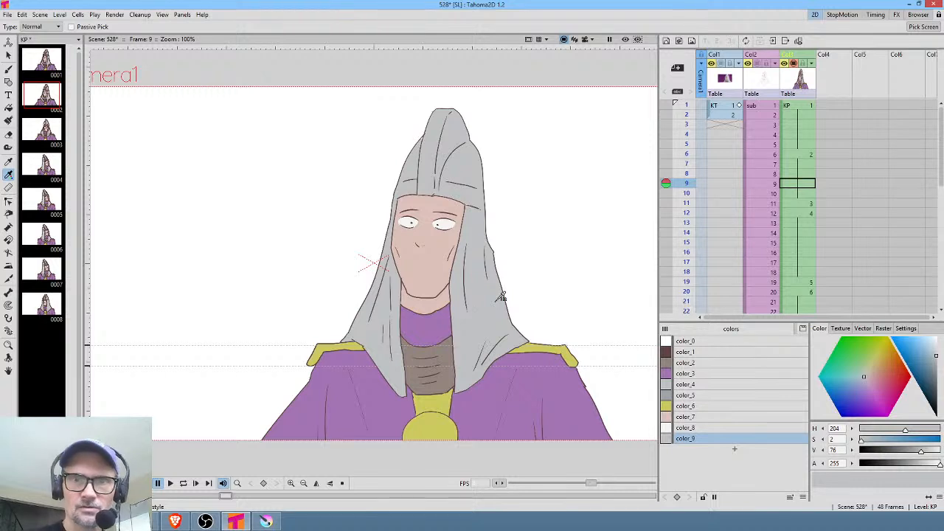
left_click_drag(936, 360, 938, 375)
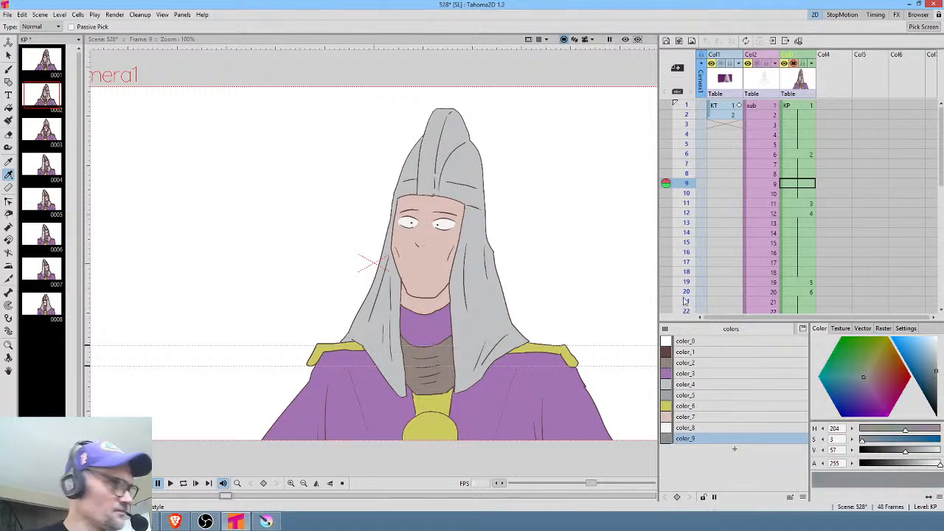
Fill the gap behind the neck at frame 12 with color_9 using the Normal fill type, and set that style to saturation 9, value 54.
key("f")
key("comma")
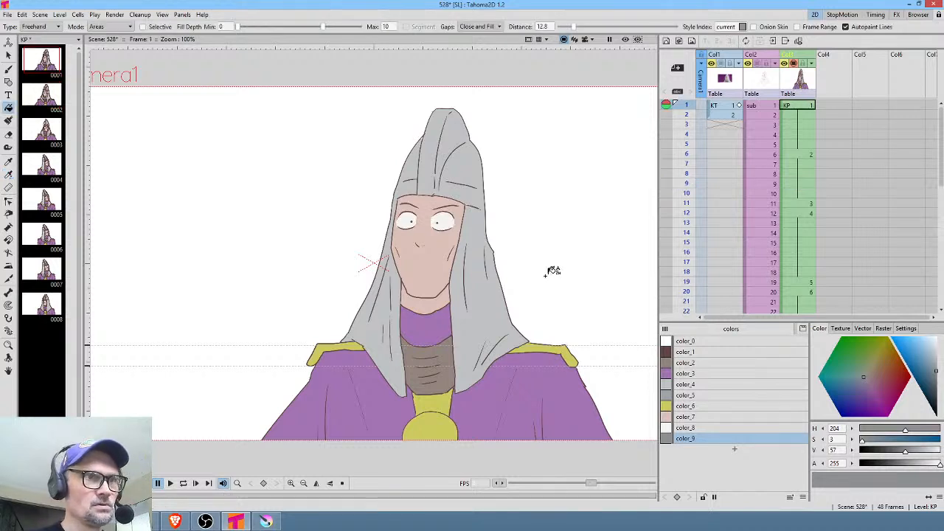
left_click(40, 27)
left_click(46, 35)
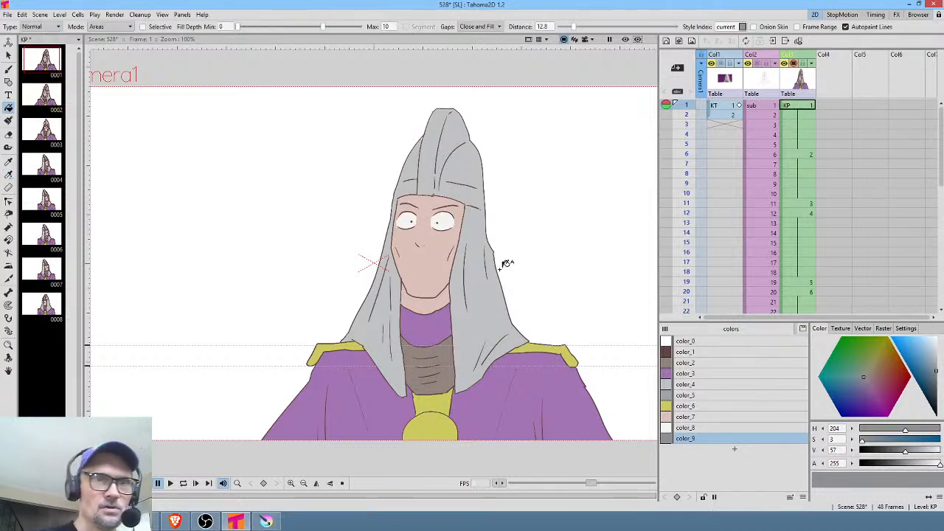
left_click(806, 109)
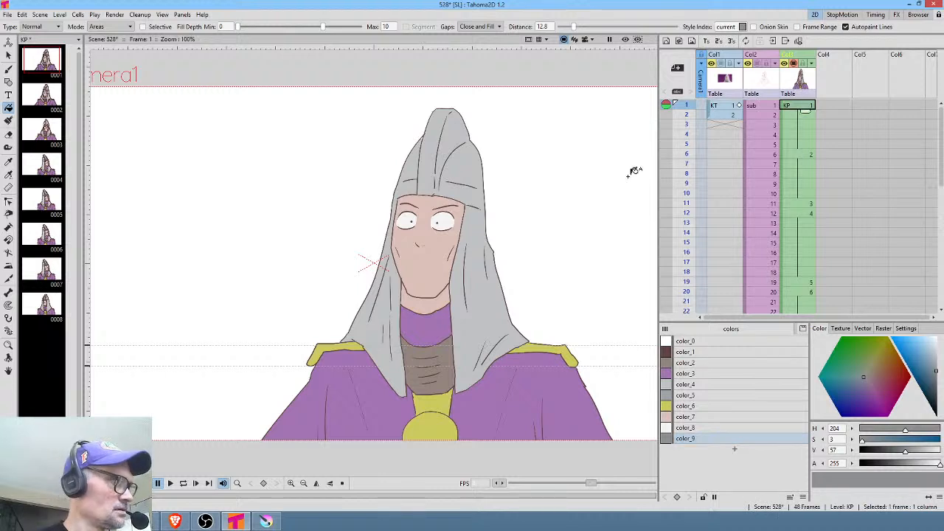
key("period")
key("period")
key("period")
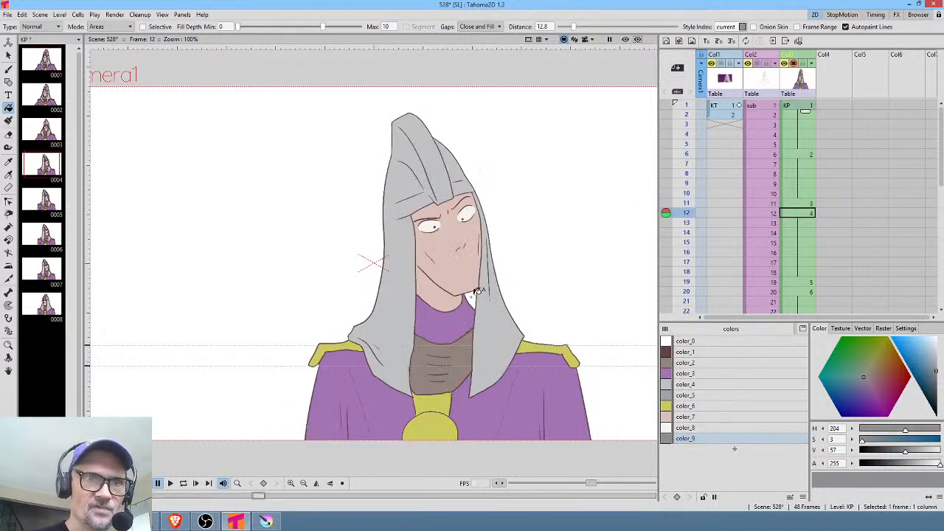
left_click(935, 379)
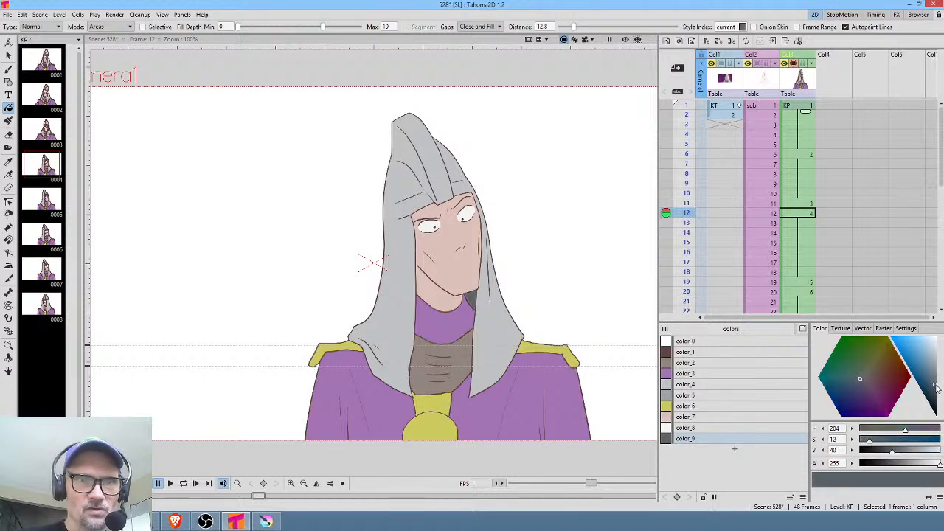
left_click(935, 379)
left_click(935, 379)
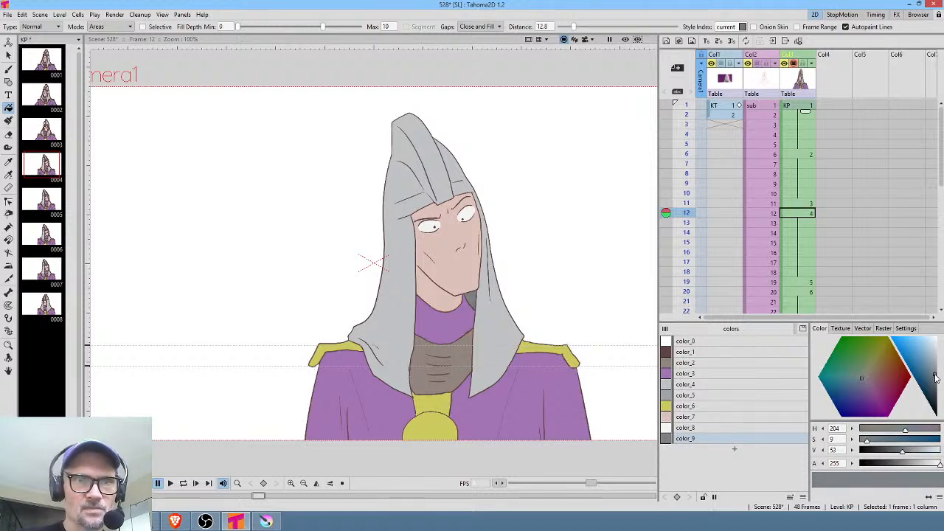
Fill the same neck gap with color_9 on the following key poses at frames 19, 20 and 27.
key("period")
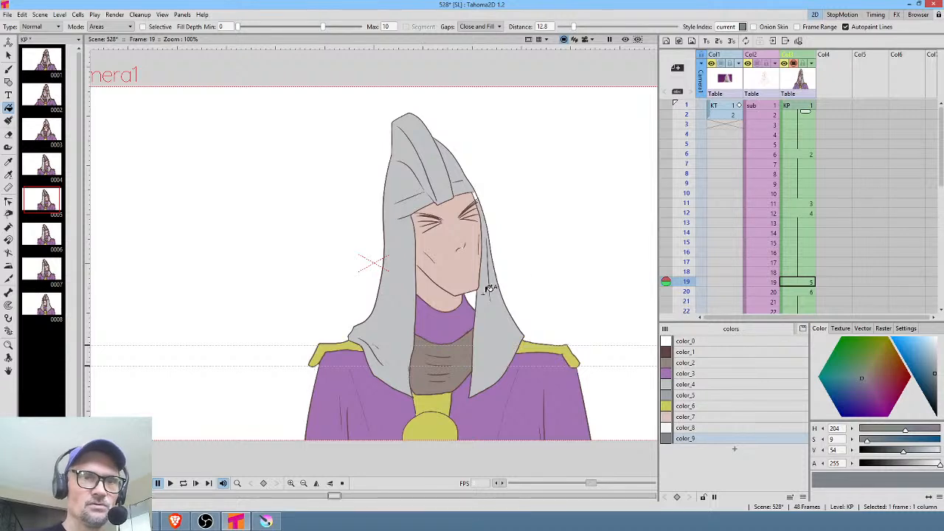
key("period")
key("period")
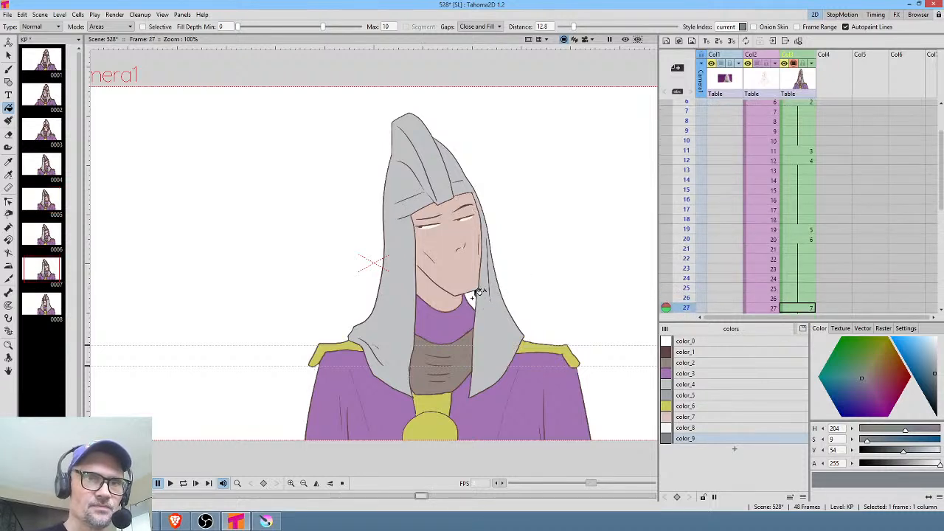
key("period")
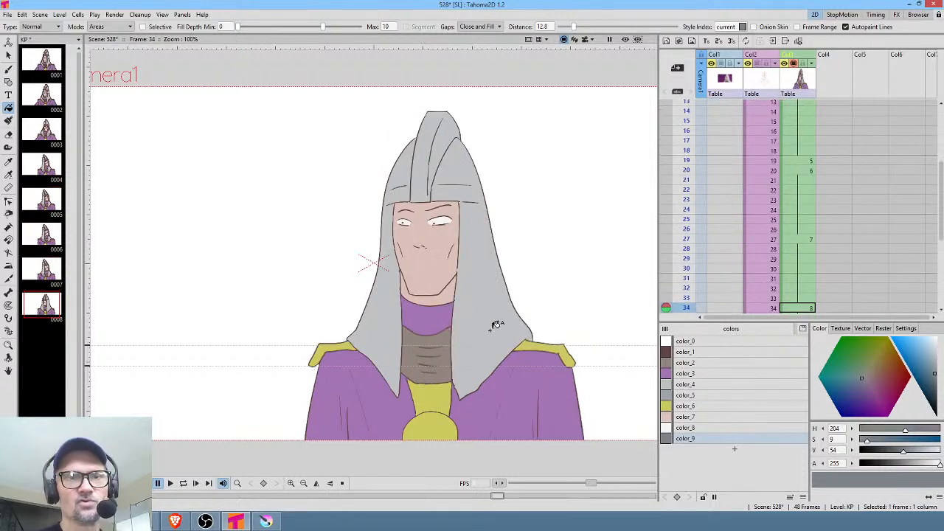
Flip back and forth through the key poses to check the dark grey fills behind the neck.
key("comma")
key("comma")
key("comma")
key("comma")
key("comma")
key("comma")
key("comma")
key("period")
key("period")
key("period")
key("period")
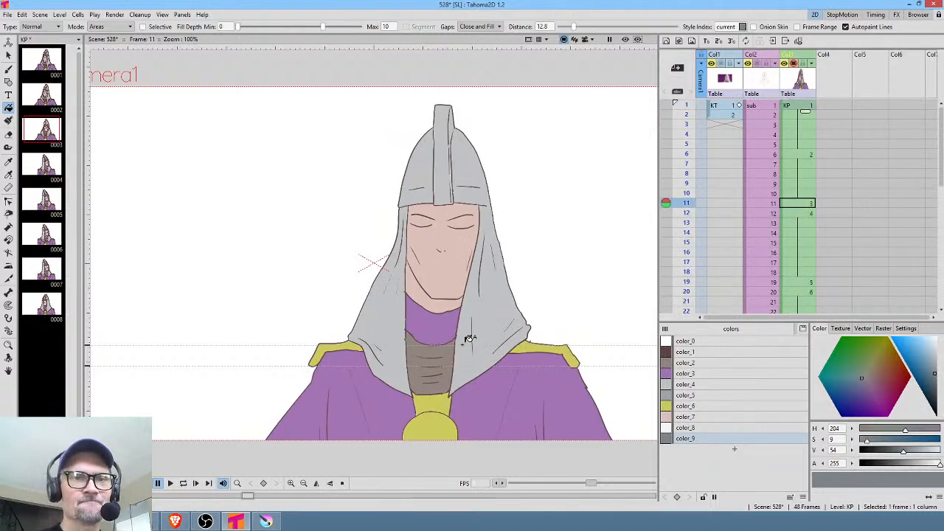
Select the helmet grey color_4 and set the fill type to Freehand for the leftover gap on drawing 5 at frame 19.
left_click(699, 384)
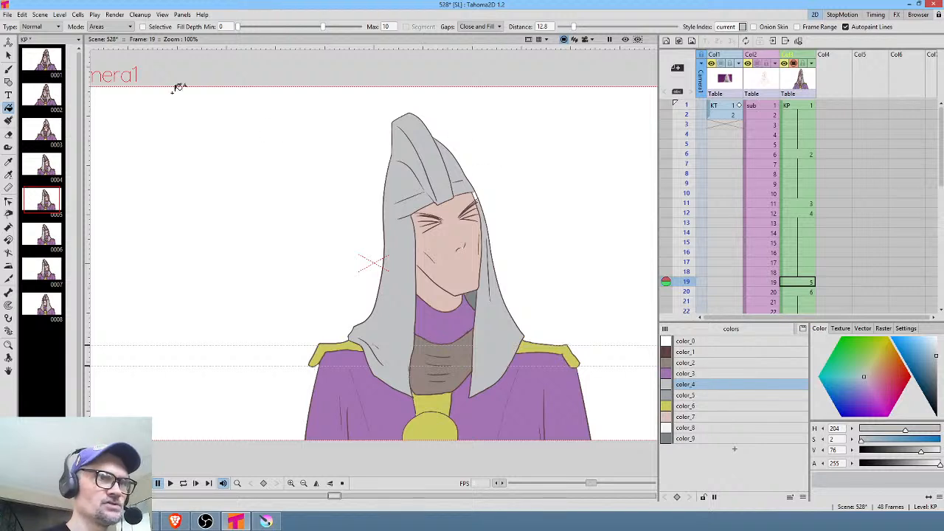
left_click(50, 27)
left_click(53, 56)
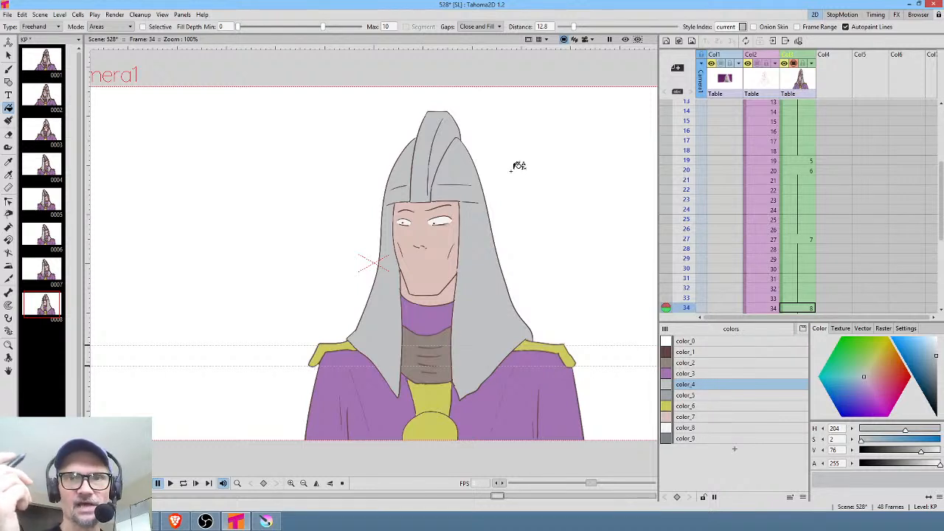
Create a new vector level named BB at frame 1 of the empty column Col4.
left_click_drag(941, 175, 941, 109)
left_click(836, 107)
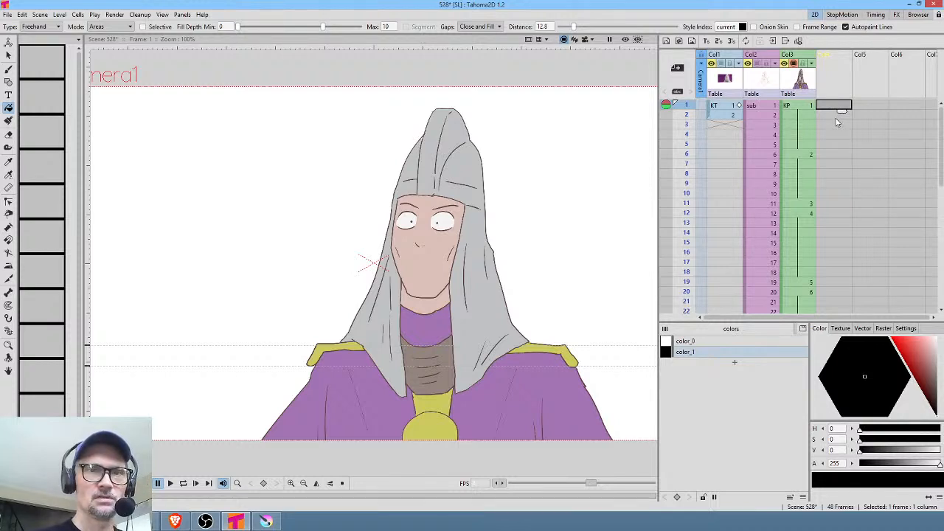
left_click(666, 41)
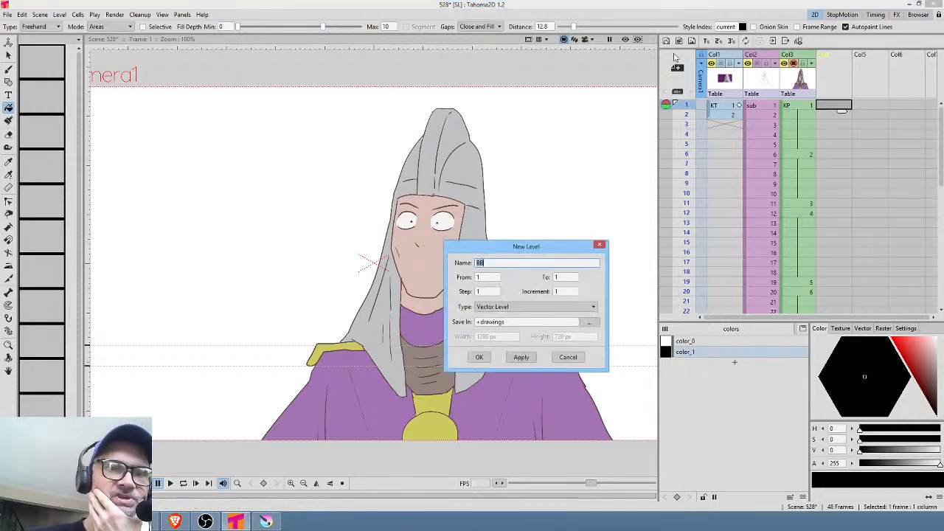
left_click(478, 357)
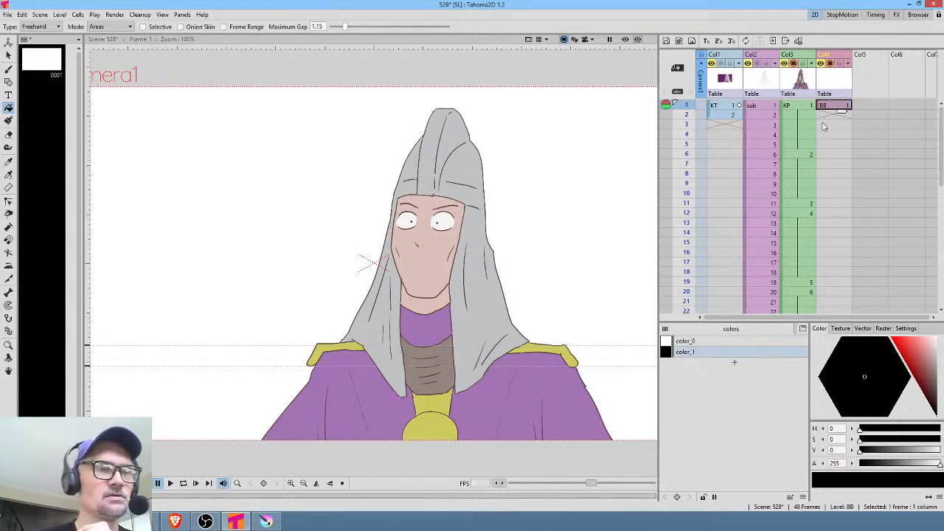
Draw a closed, filled mouth at frame 1 with brush accuracy 57.19, and recolour color_1 to saturation 19, value 58.
key("b")
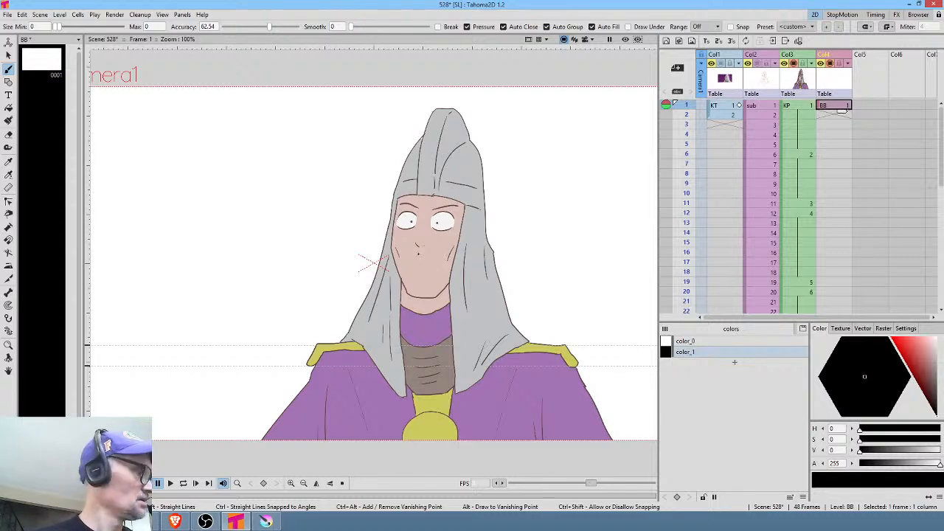
scroll(419, 258, "up", 3)
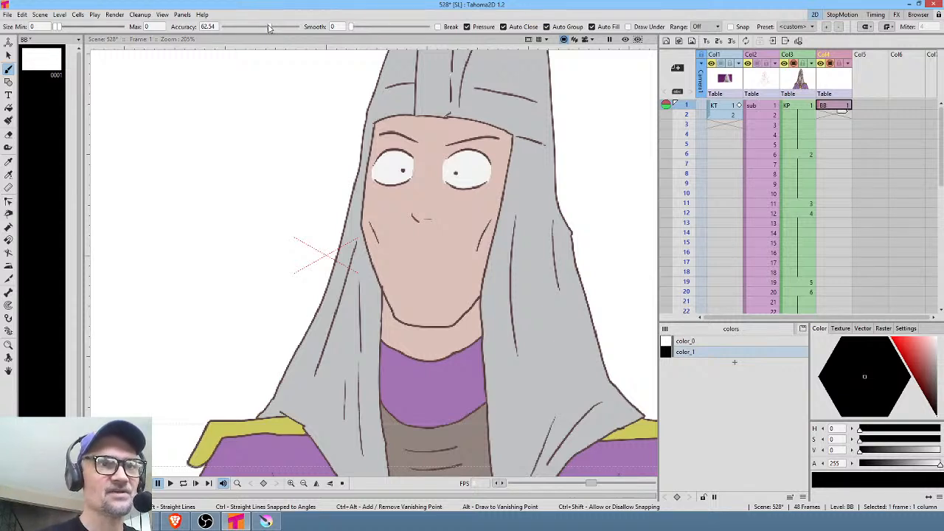
left_click_drag(269, 28, 265, 29)
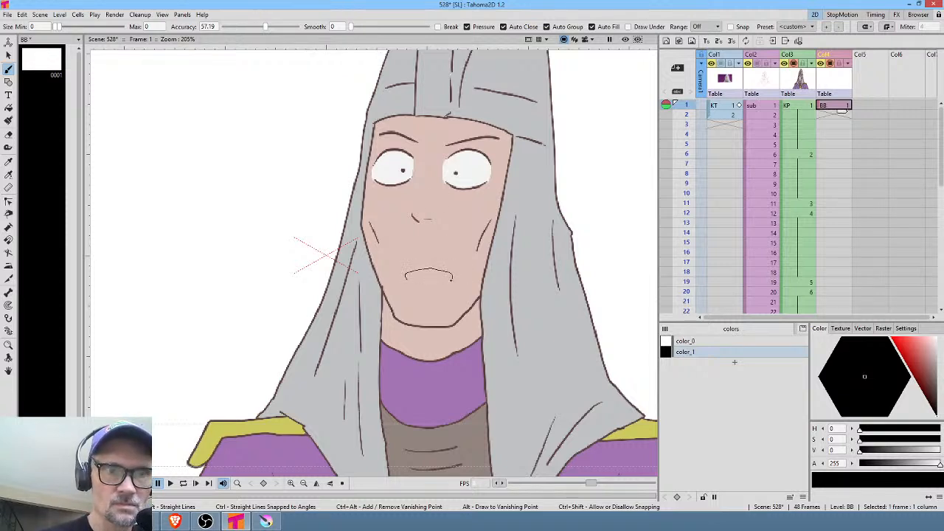
left_click_drag(449, 281, 406, 276)
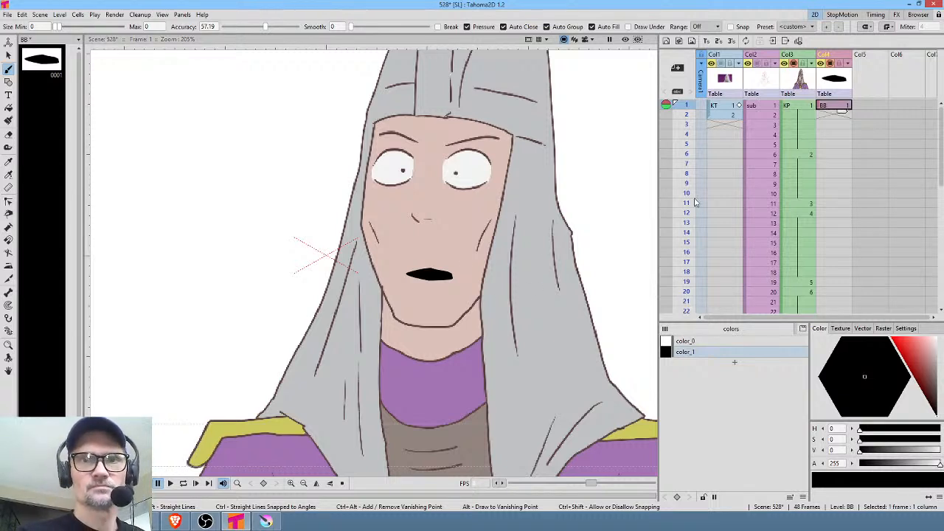
mouse_move(937, 378)
left_mouse_down()
mouse_move(928, 362)
mouse_move(930, 371)
left_mouse_up()
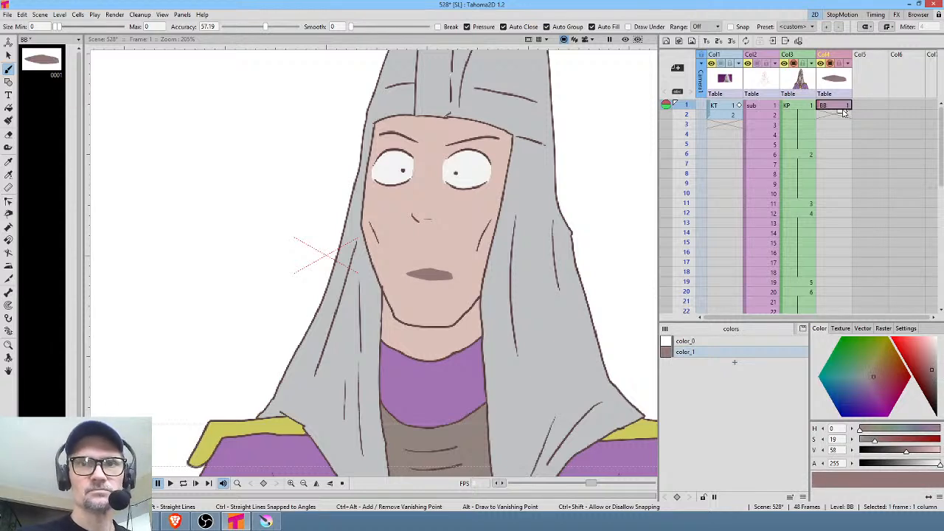
Extend the first mouth drawing's exposure through frame 4 and go to frame 5 of the BB level.
mouse_move(841, 110)
left_mouse_down()
mouse_move(840, 168)
mouse_move(841, 127)
left_mouse_up()
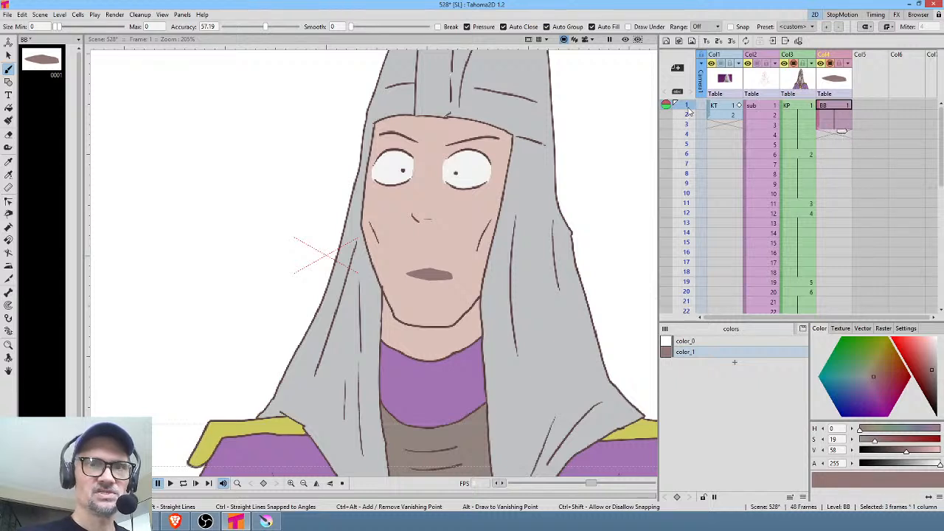
mouse_move(686, 107)
left_mouse_down()
mouse_move(688, 281)
mouse_move(699, 118)
mouse_move(688, 163)
left_mouse_up()
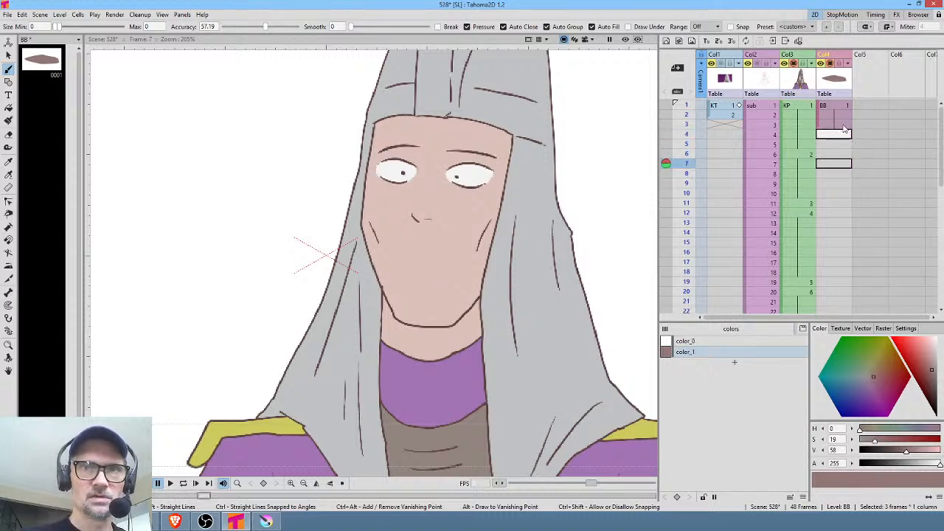
left_click(842, 126)
left_click_drag(844, 131, 843, 141)
left_click(834, 145)
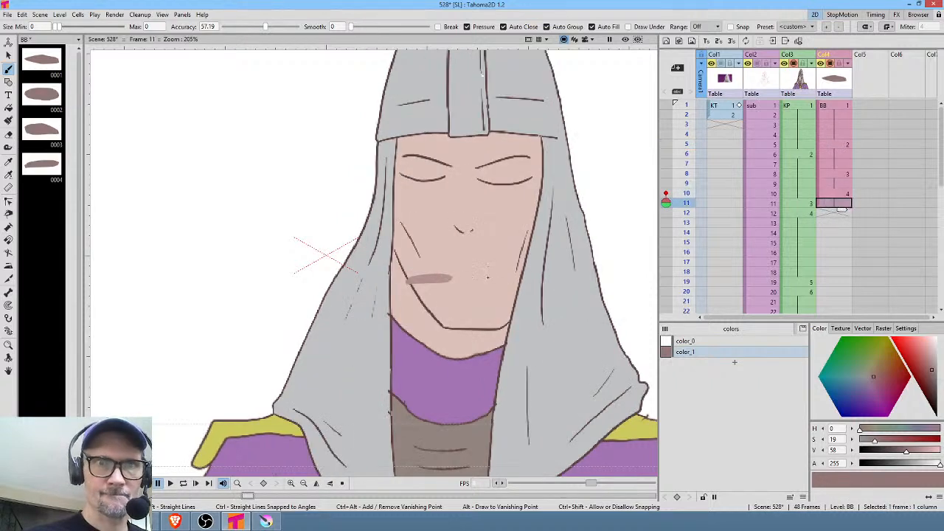
Draw filled mouth shapes on the BB level at frames 11 and 12, following the turning head.
mouse_move(495, 281)
left_mouse_down()
mouse_move(463, 274)
mouse_move(448, 288)
mouse_move(496, 282)
left_mouse_up()
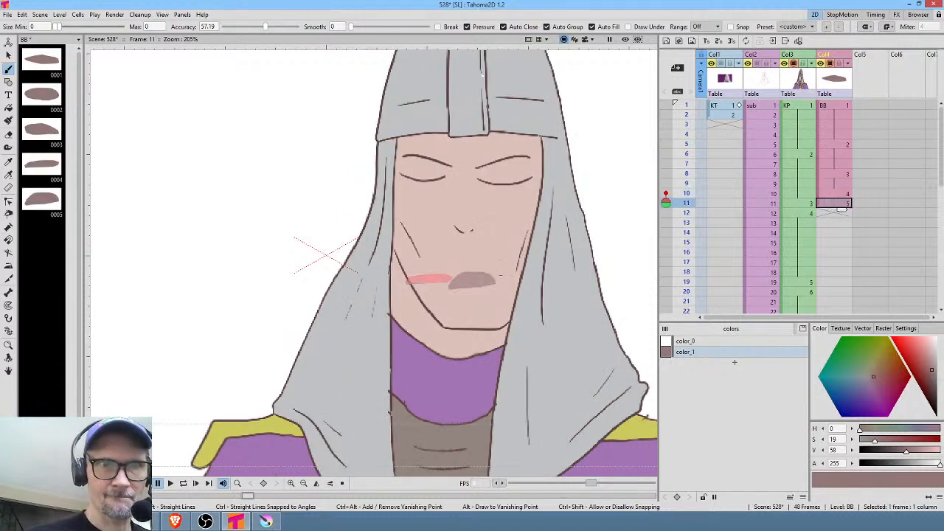
left_click(839, 214)
left_click(507, 262)
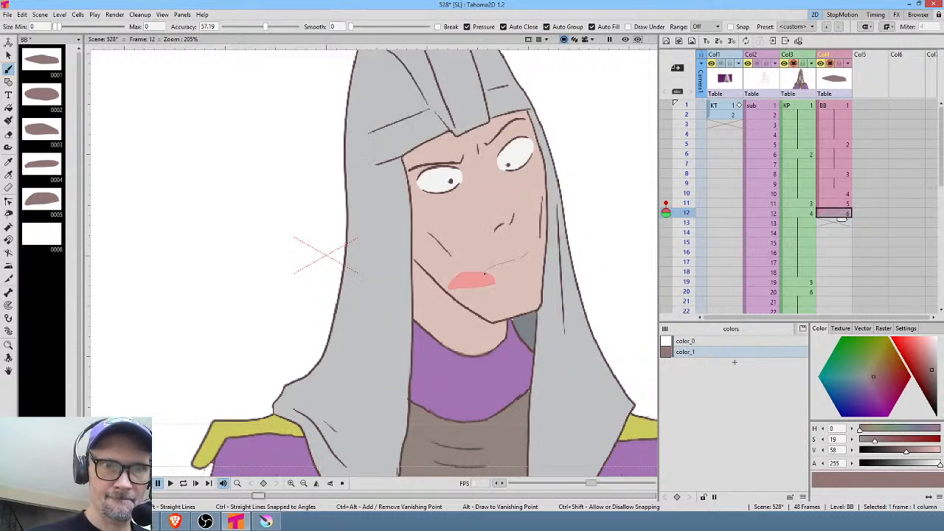
left_click_drag(484, 273, 531, 258)
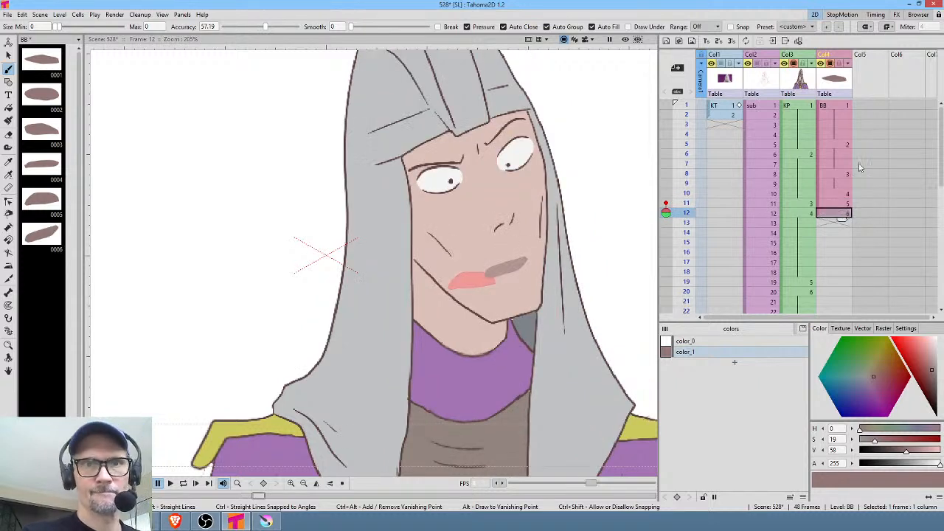
Hold the frame 12 mouth through frame 14 and draw a rounder, narrower mouth at frame 15.
left_click(838, 225)
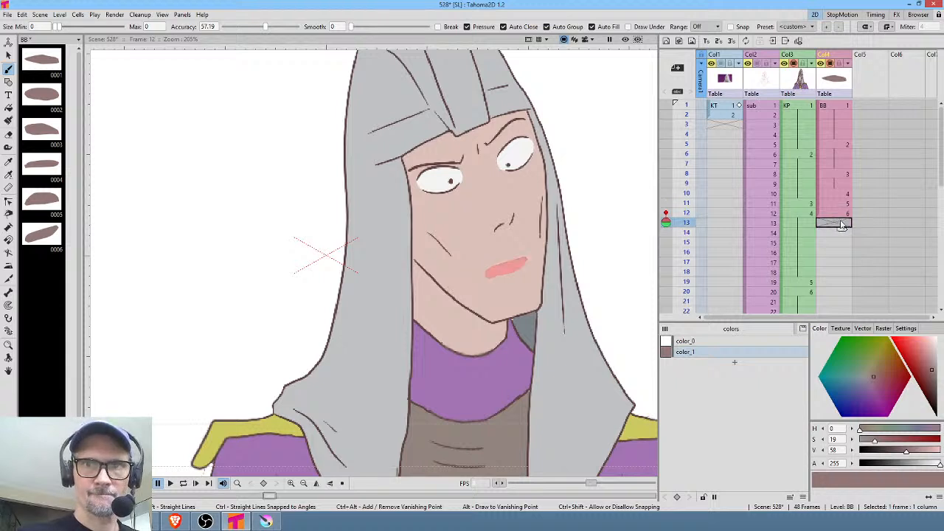
left_click(845, 214)
left_click_drag(843, 225, 839, 244)
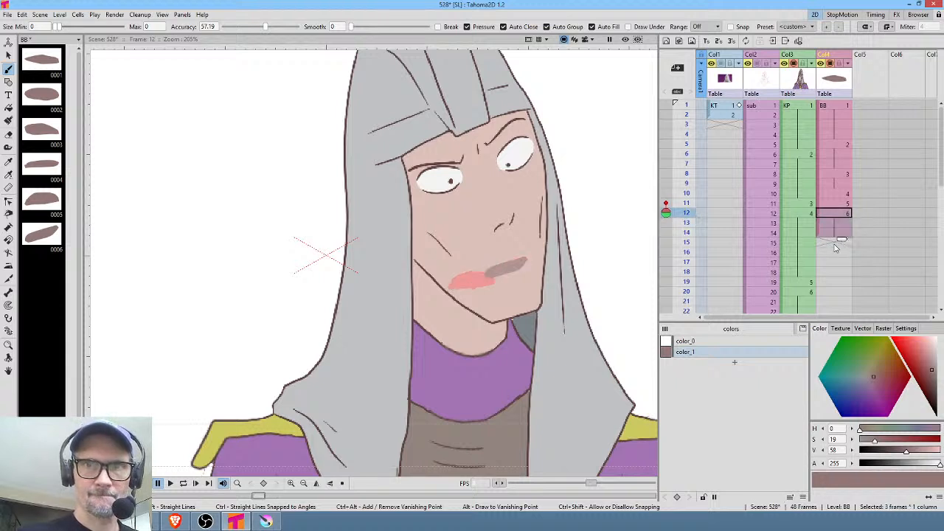
left_click(839, 244)
key("alt+d")
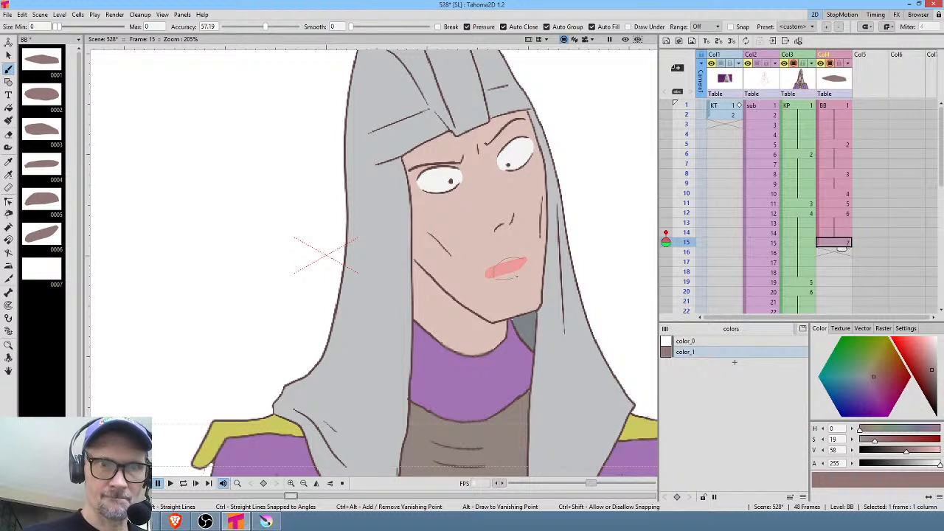
left_click_drag(517, 276, 532, 261)
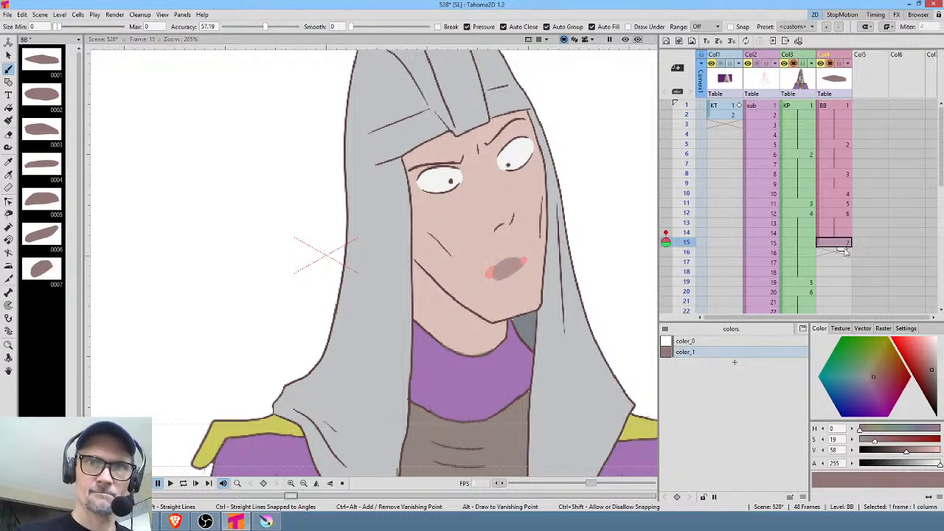
Hold the frame 15 mouth through frame 17 and draw a thin, nearly closed mouth at frame 18.
left_click_drag(842, 251, 841, 271)
left_click(841, 273)
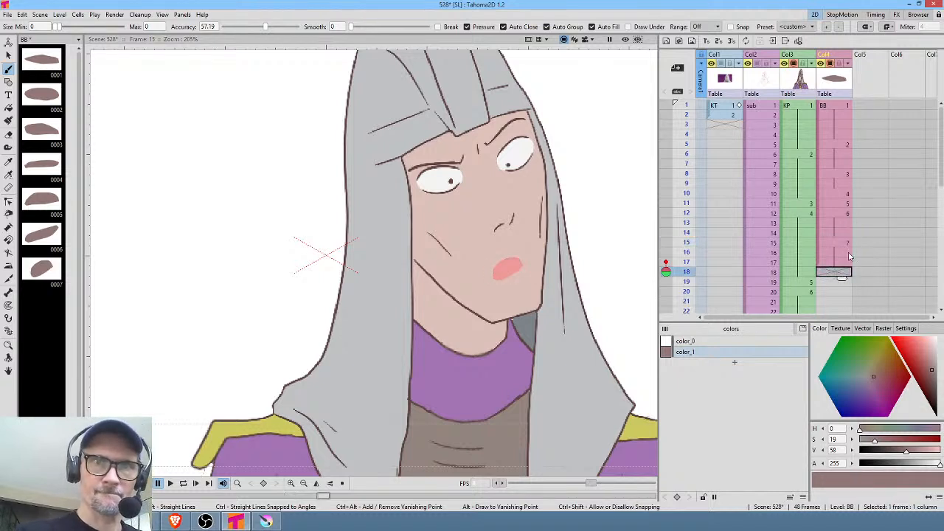
mouse_move(521, 269)
left_mouse_down()
mouse_move(503, 278)
mouse_move(521, 268)
left_mouse_up()
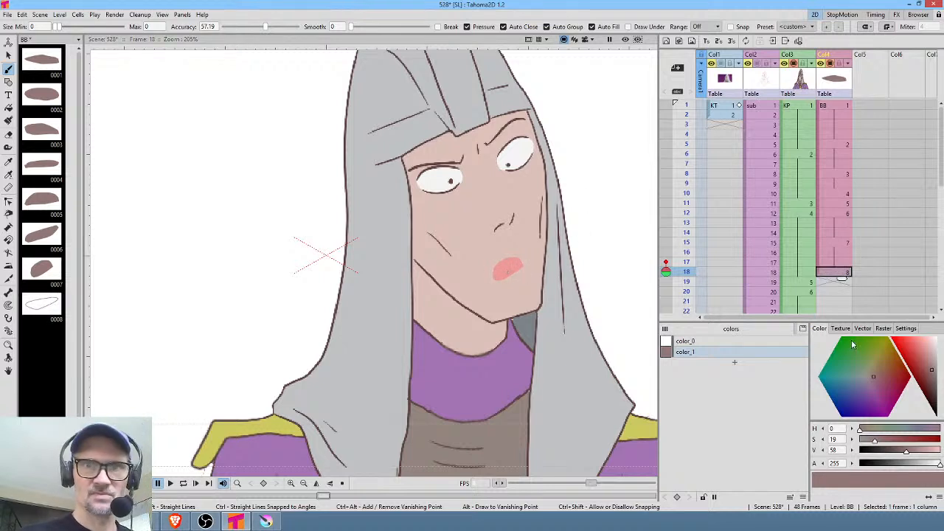
key("ctrl+z")
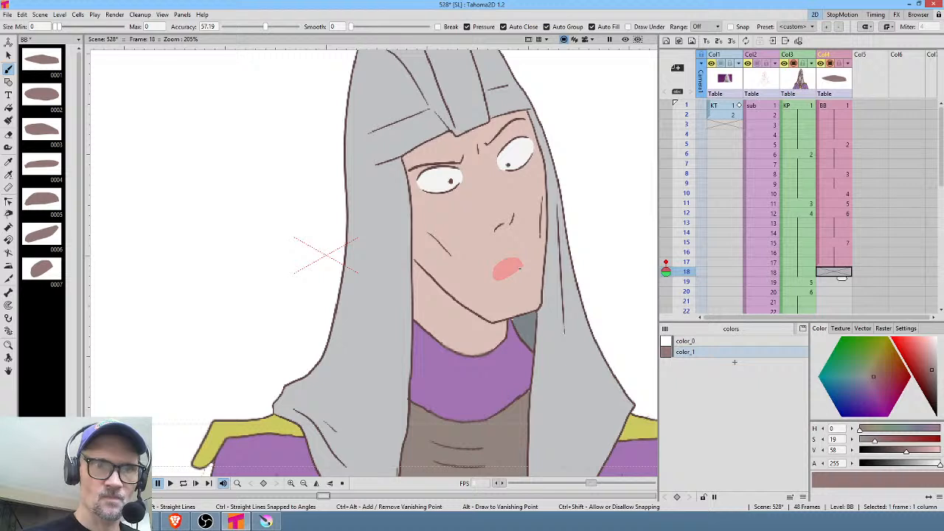
left_click_drag(520, 269, 493, 274)
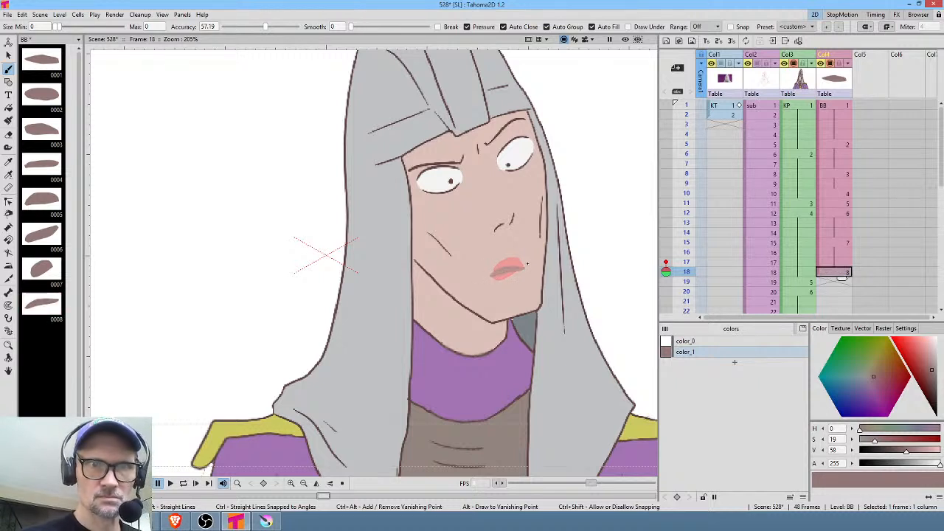
Extend the exposure of the frame 18 mouth through frame 23 on the BB level.
left_click(837, 282)
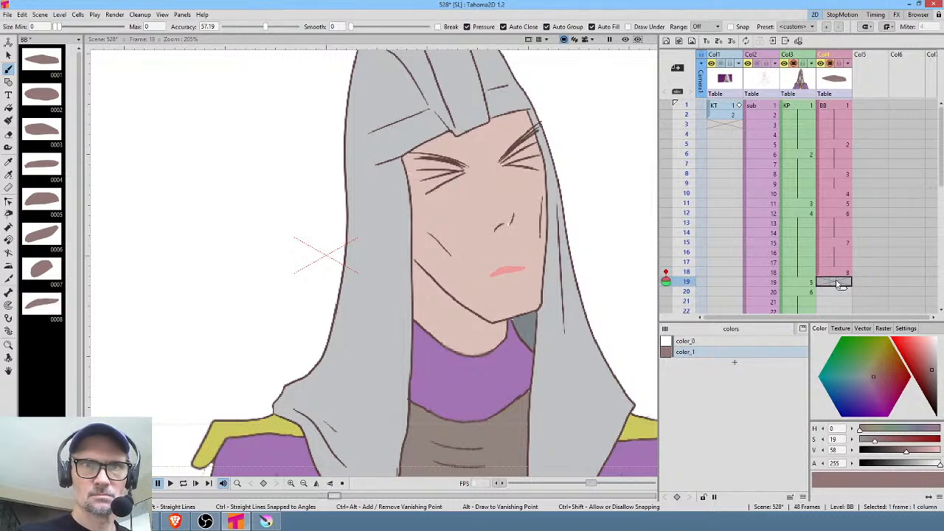
left_click(844, 273)
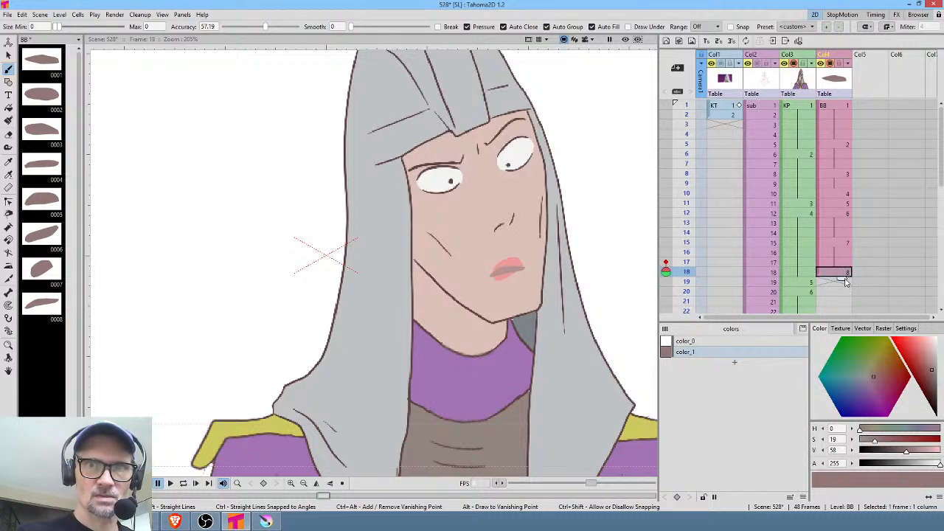
left_click(841, 294)
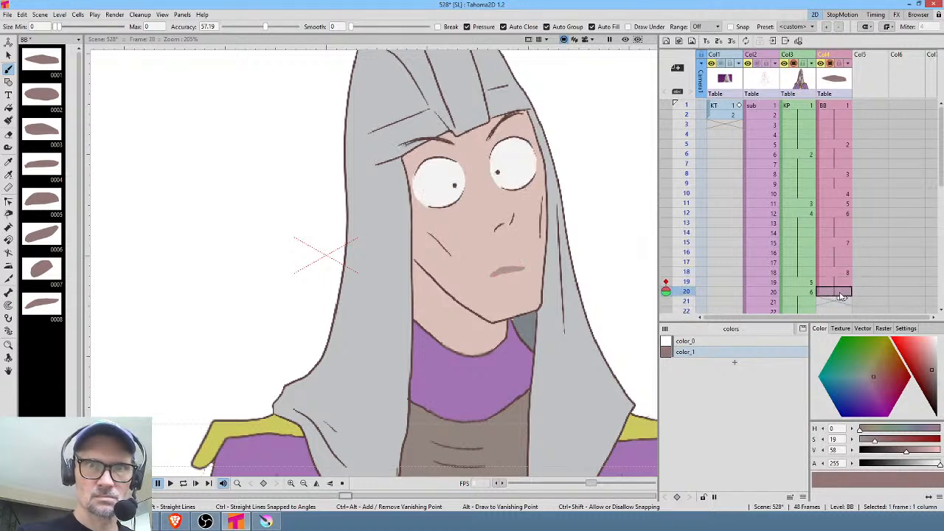
left_click_drag(857, 293, 841, 198)
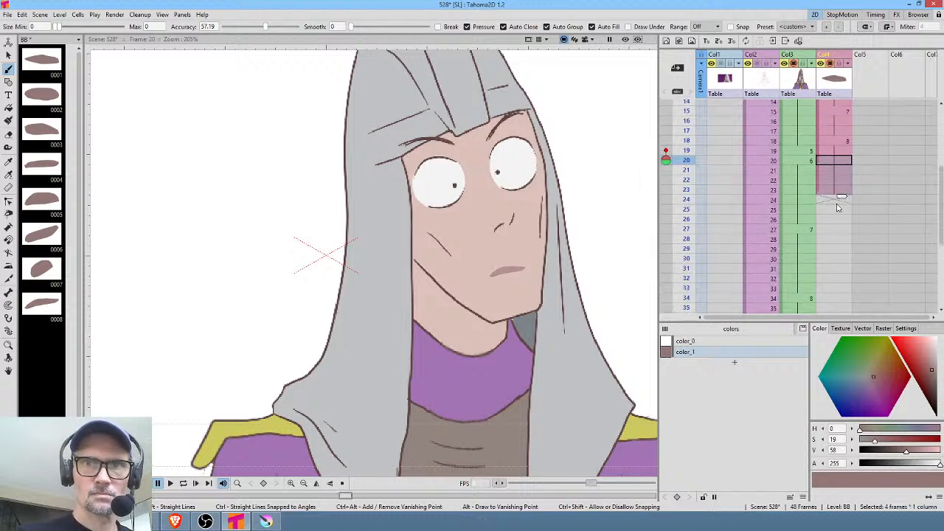
left_click(833, 230)
Draw a small, slanted, downturned filled mouth at frame 24, slightly below the previous mouth.
left_click(837, 199)
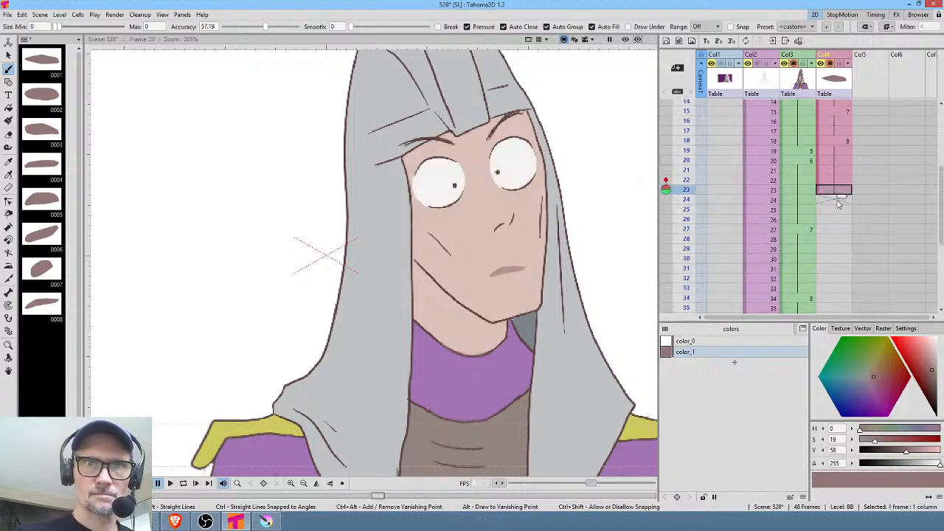
mouse_move(517, 270)
left_mouse_down()
mouse_move(501, 284)
mouse_move(525, 272)
left_mouse_up()
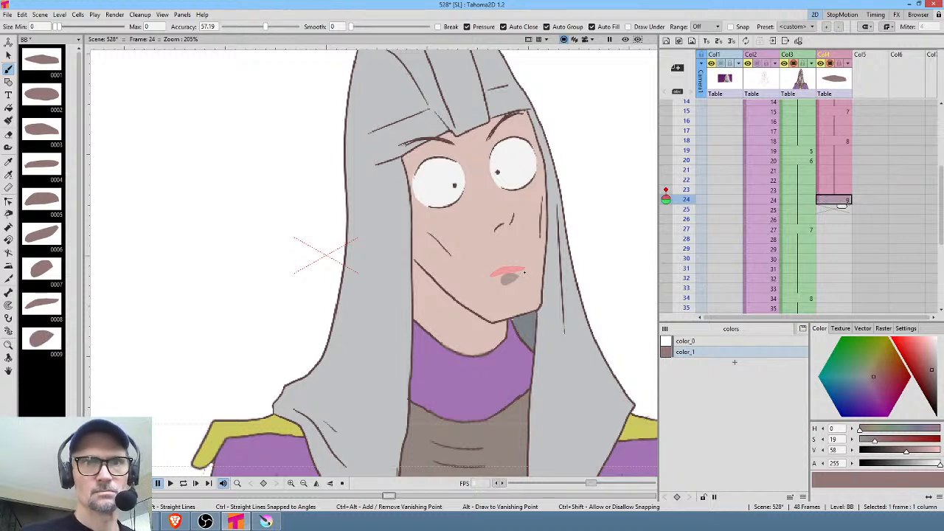
key("ctrl+z")
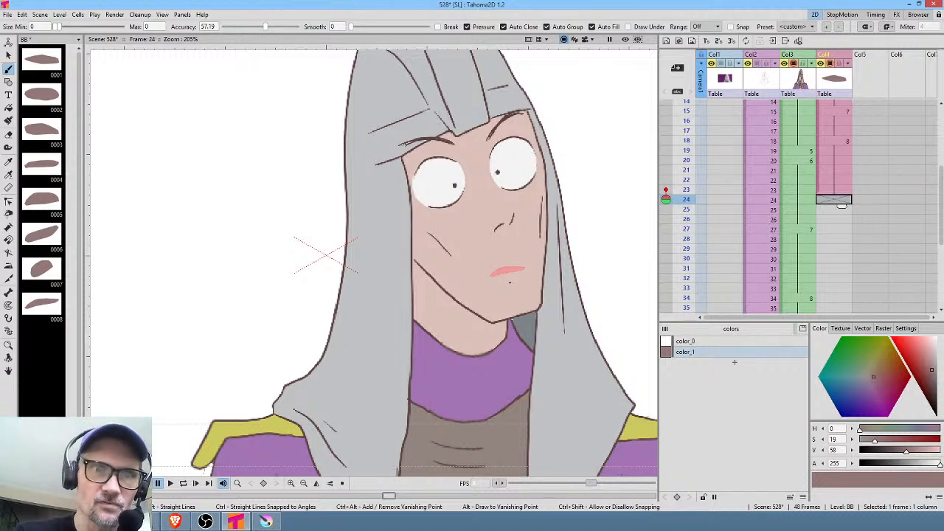
mouse_move(521, 273)
left_mouse_down()
mouse_move(496, 285)
mouse_move(525, 276)
left_mouse_up()
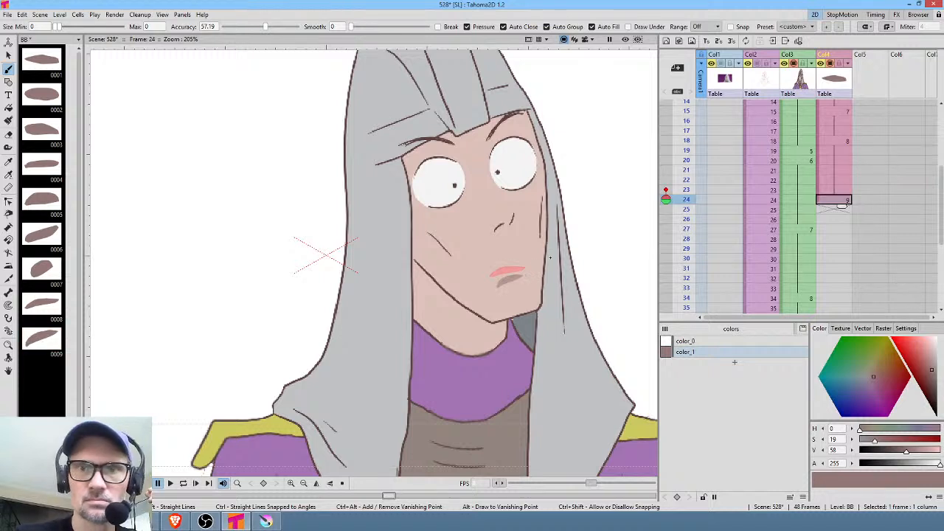
Extend the exposure of the frame 24 mouth through frame 33 on the BB level.
left_click(835, 230)
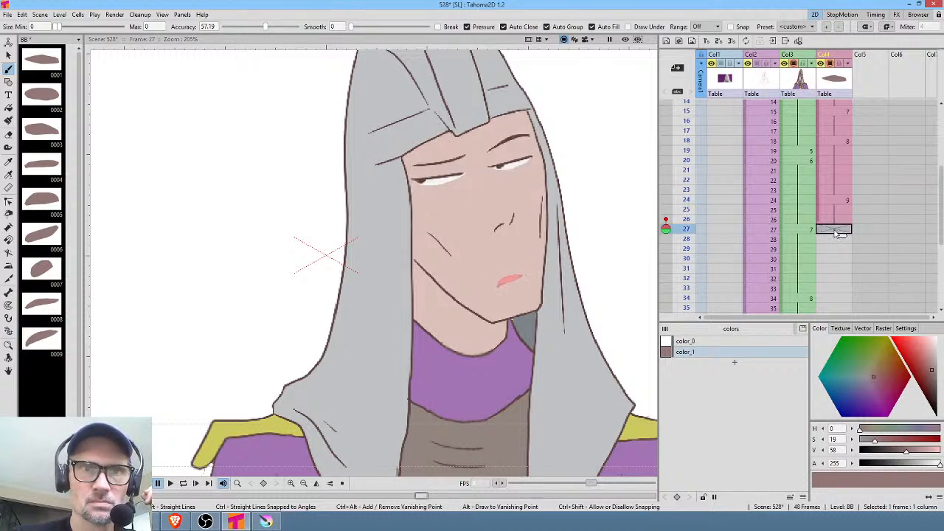
left_click(844, 219)
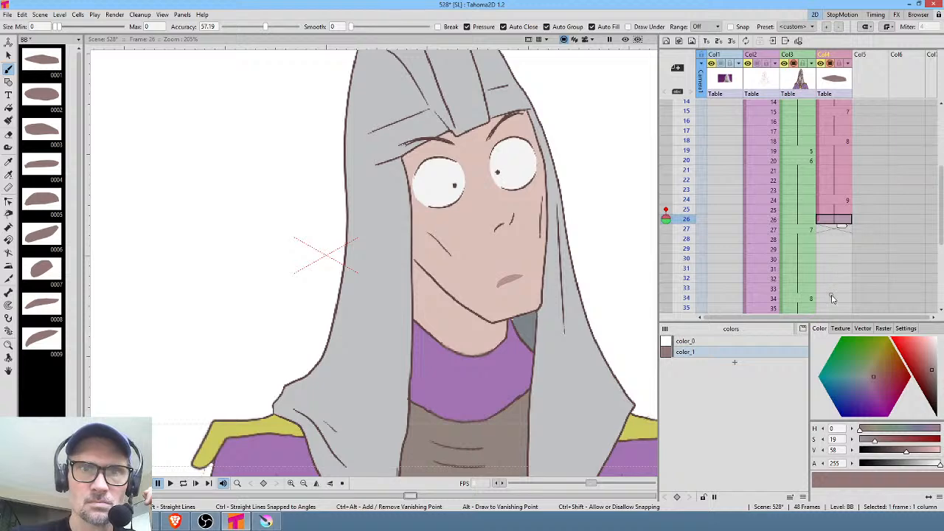
left_click(832, 298)
left_click(840, 221)
left_click_drag(842, 227, 843, 297)
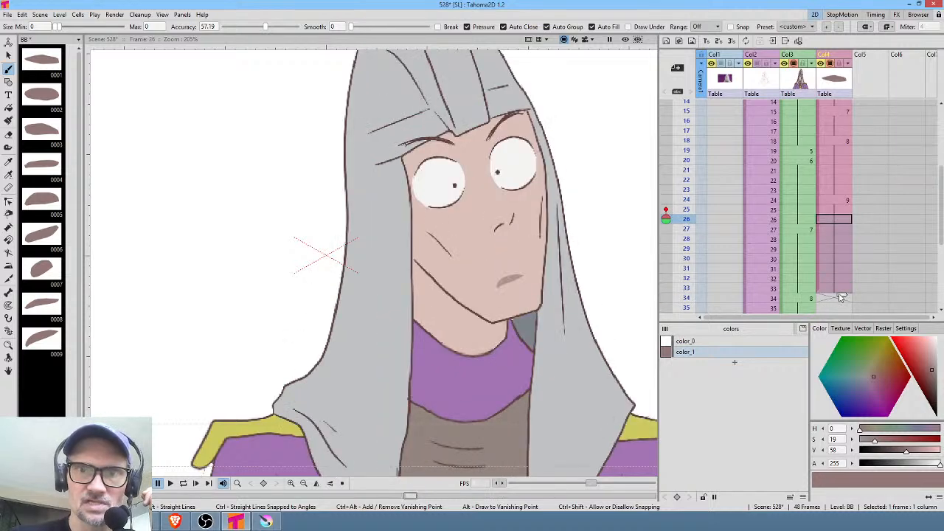
Draw a thin, flat filled mouth on the front-facing head at frame 34 and hold it through frame 48.
left_click(840, 298)
left_click_drag(415, 287, 451, 287)
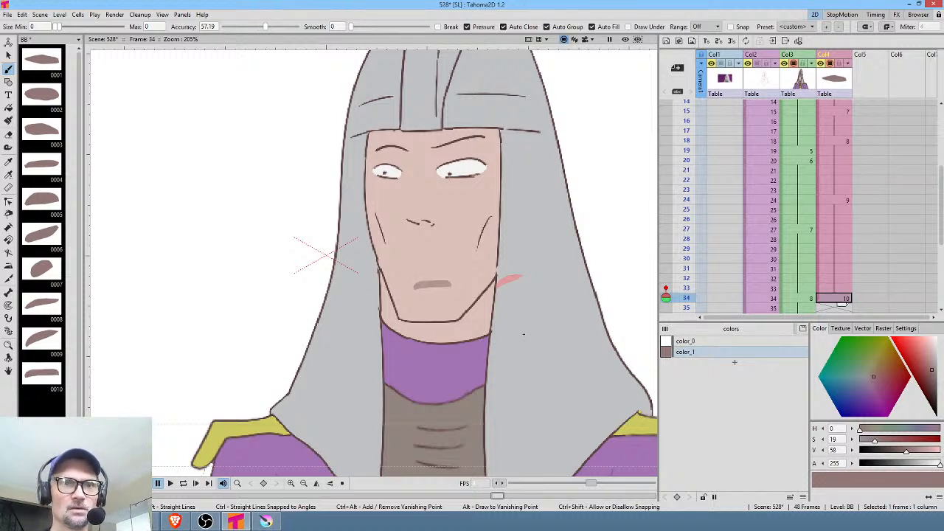
middle_click(869, 243)
left_click_drag(843, 184, 843, 262)
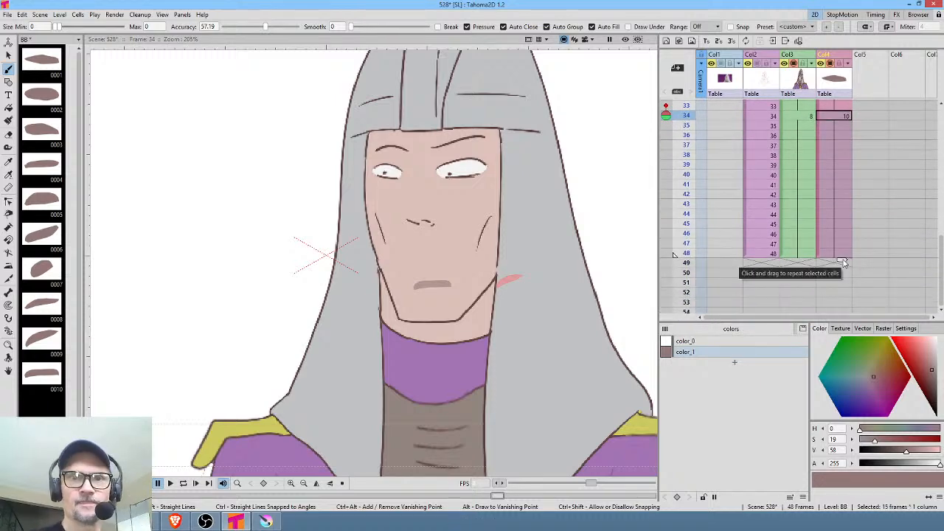
Return to frame 1 and remove the two horizontal ruler guides crossing the character's shoulders.
left_click(666, 115)
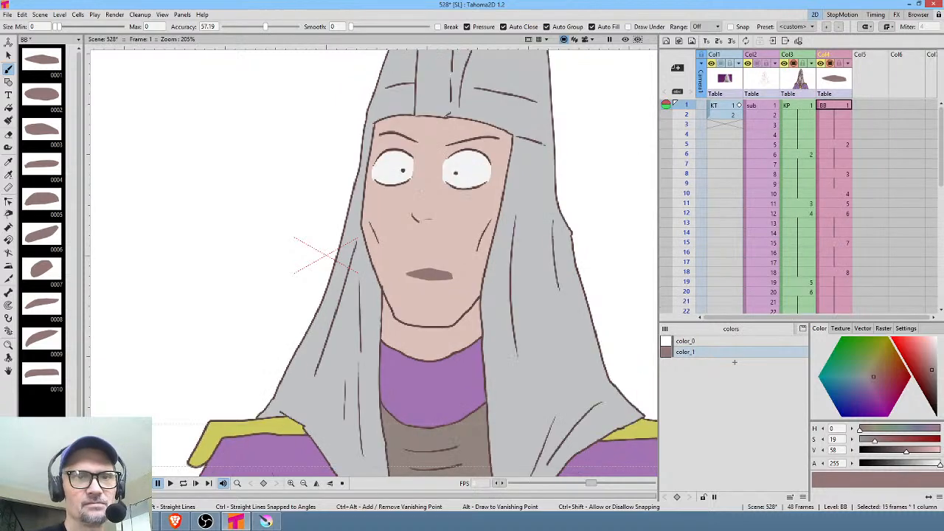
scroll(369, 258, "down", 2)
left_click_drag(369, 258, 352, 278)
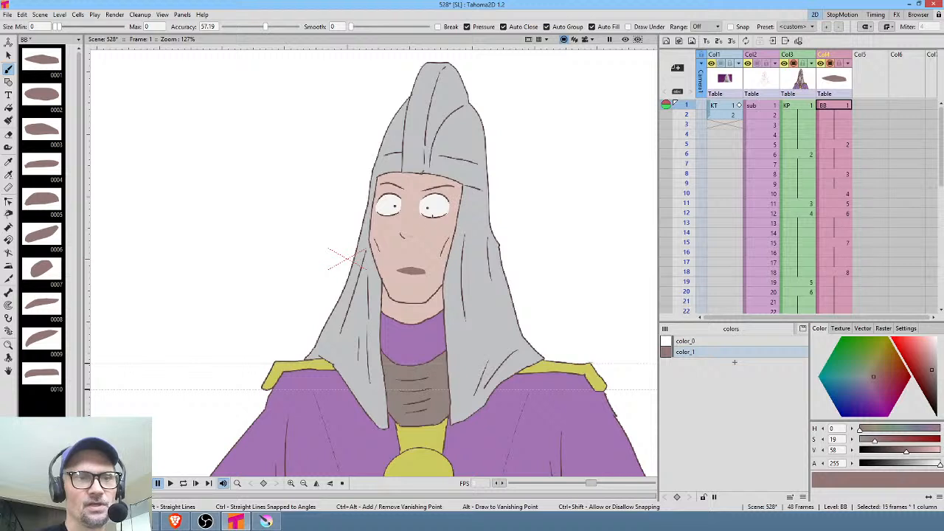
left_click_drag(87, 368, 94, 48)
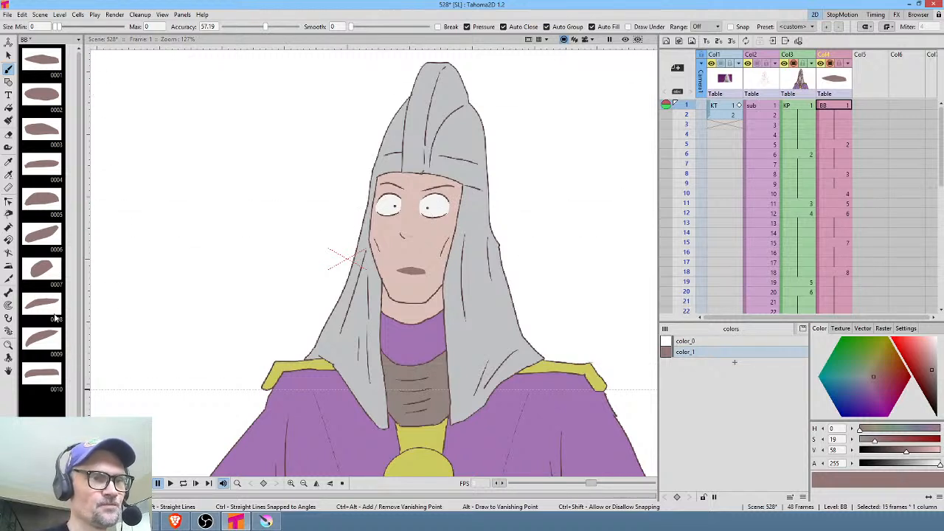
left_click_drag(89, 393, 99, 48)
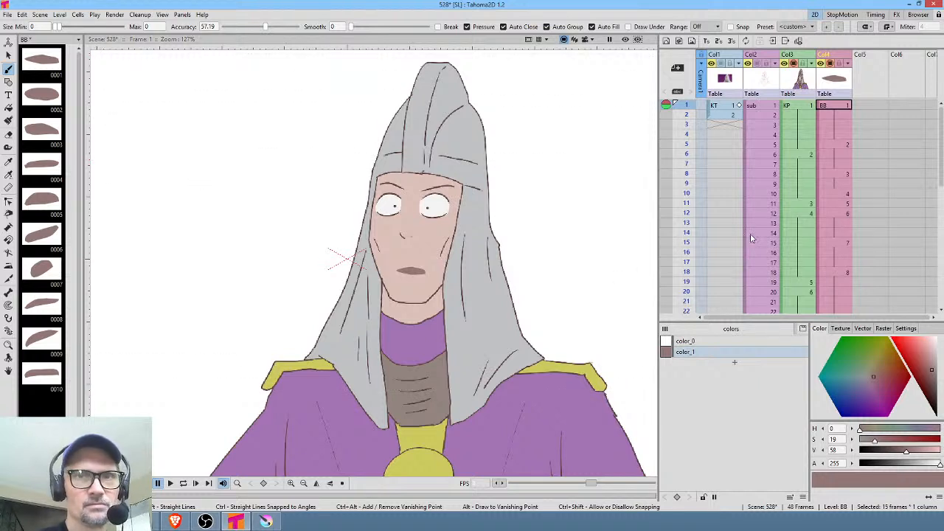
Play the animation in a loop from frame 1 to check the mouth shapes against the head turn.
left_click(843, 107)
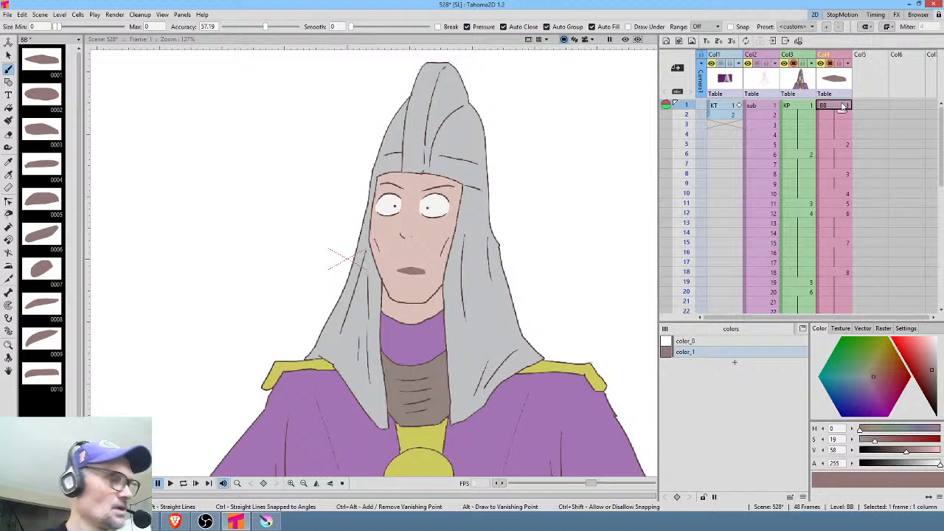
scroll(560, 225, "down", 2)
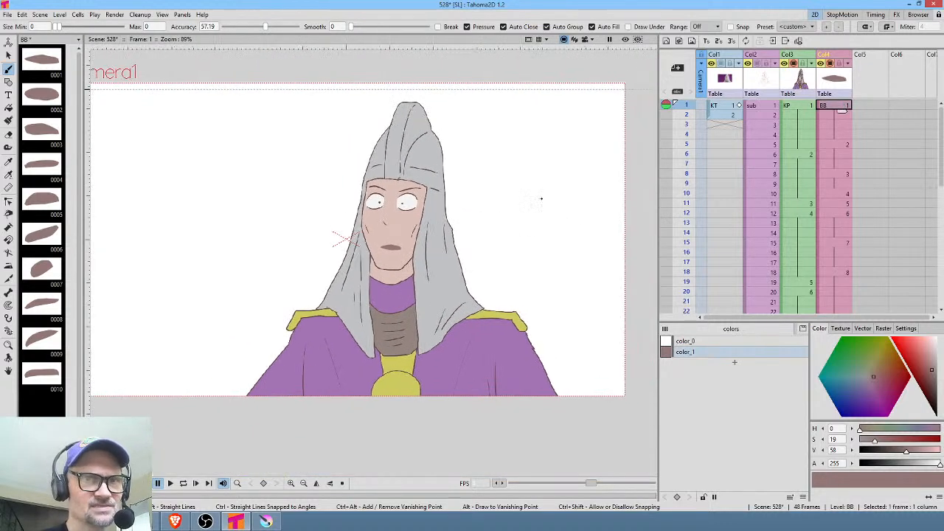
left_click_drag(541, 201, 665, 307)
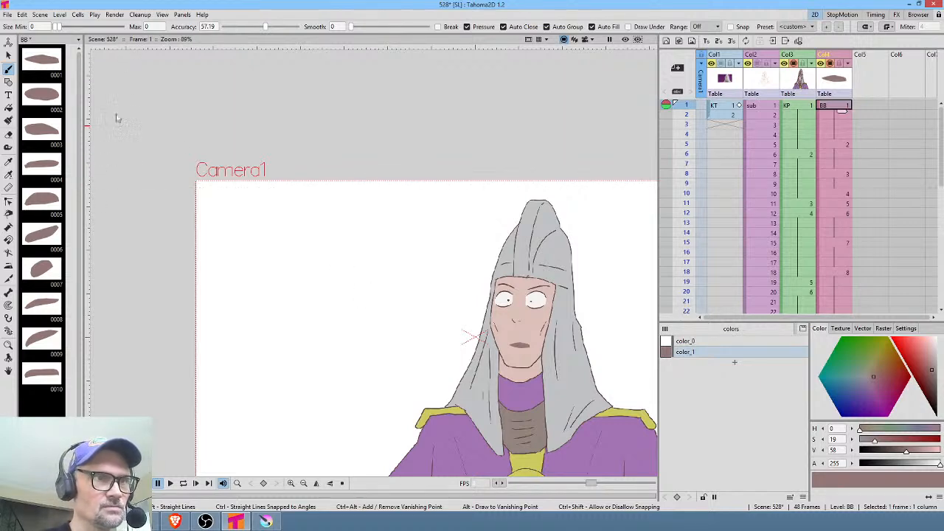
scroll(124, 41, "down", 4)
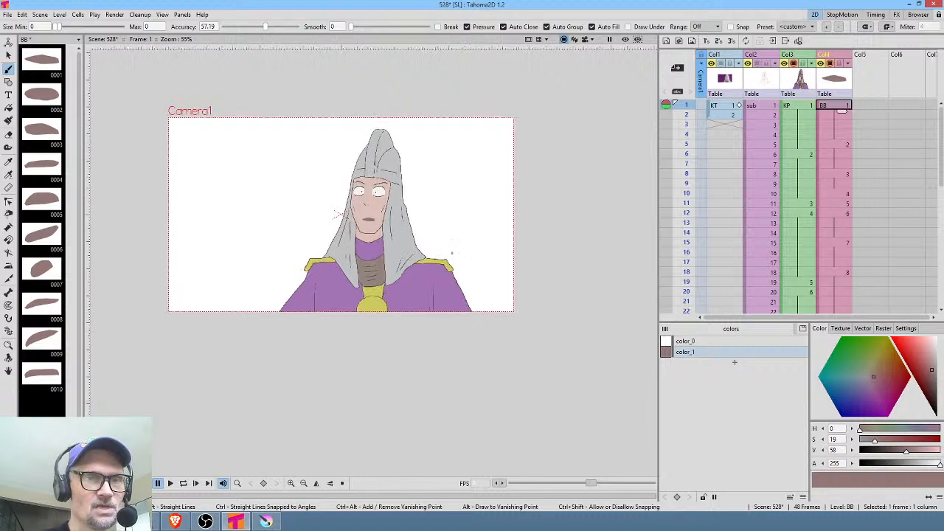
scroll(452, 253, "up", 5)
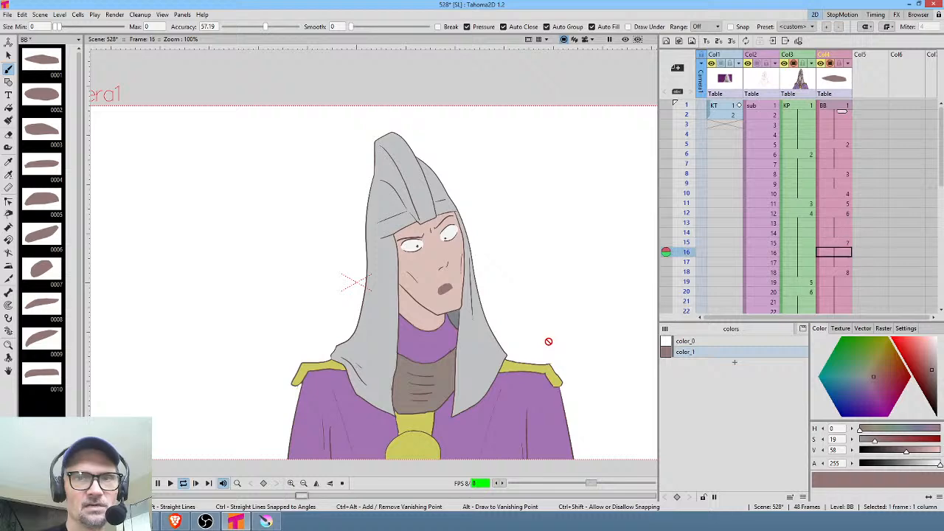
key("l")
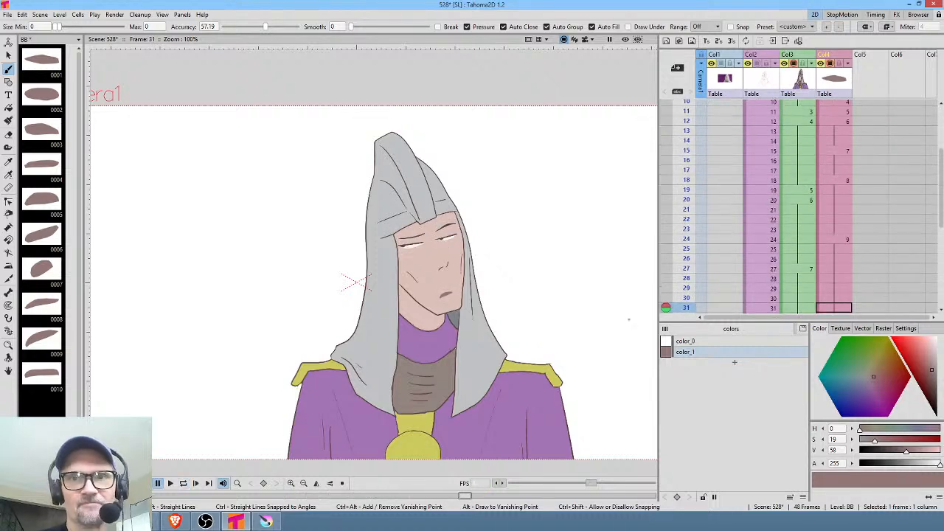
Select frame 1 of the empty column Col5.
scroll(896, 251, "up", 3)
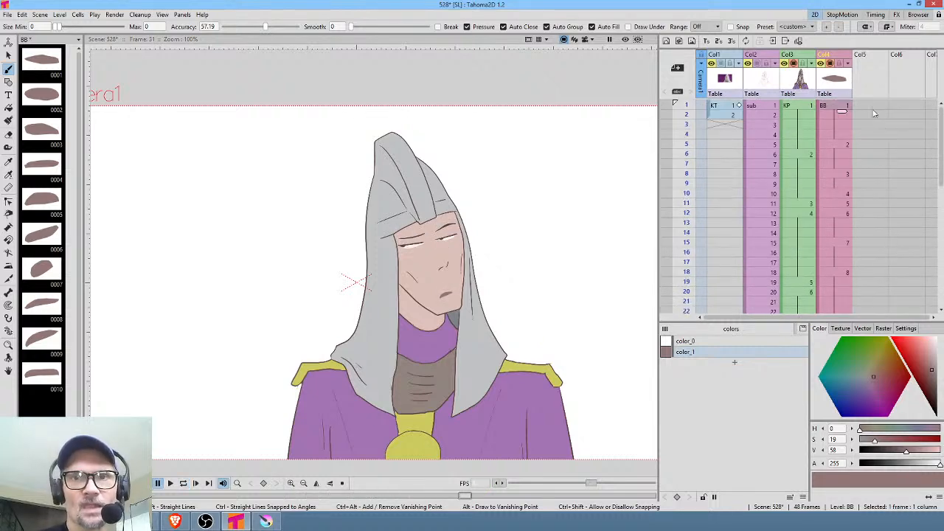
left_click(868, 107)
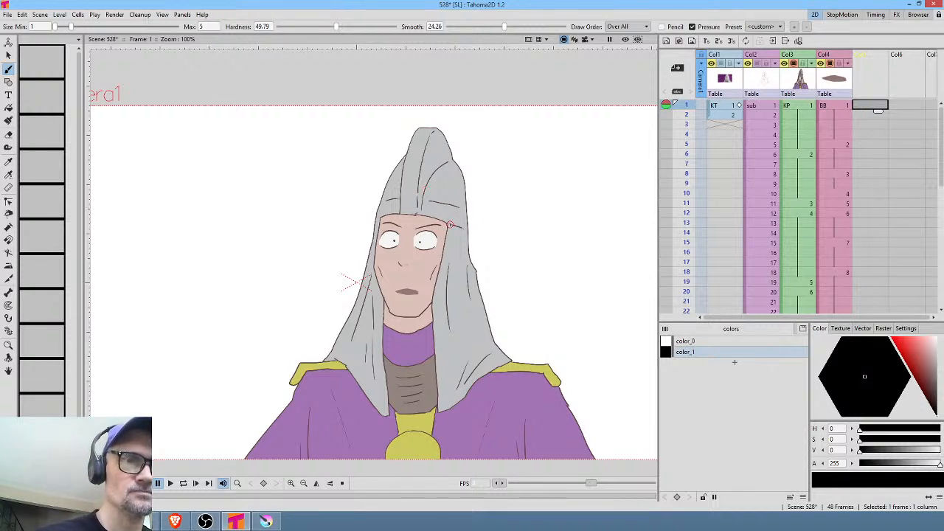
left_click(444, 221)
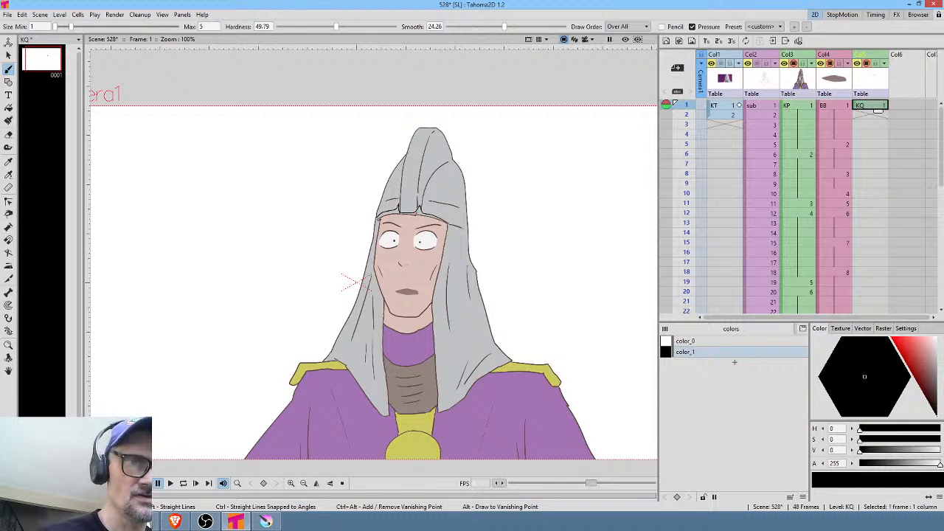
left_click_drag(417, 220, 449, 228)
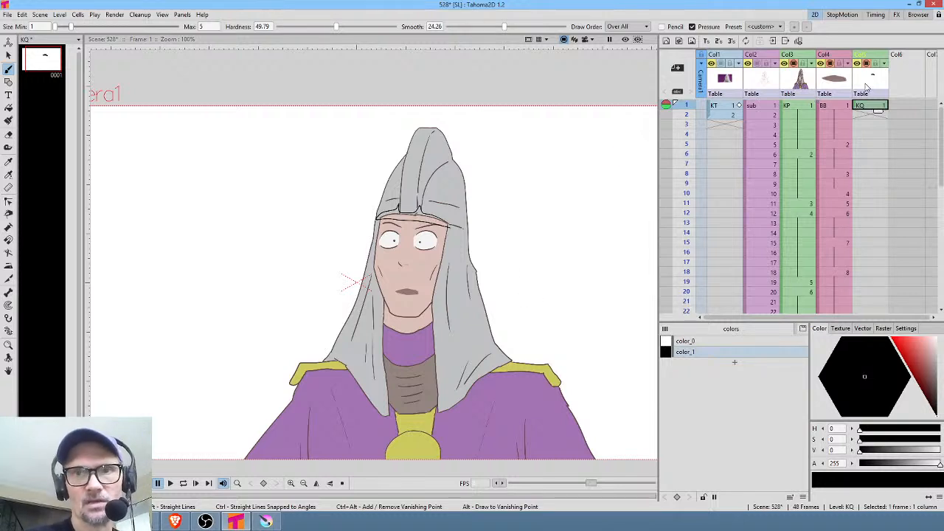
left_click(866, 85)
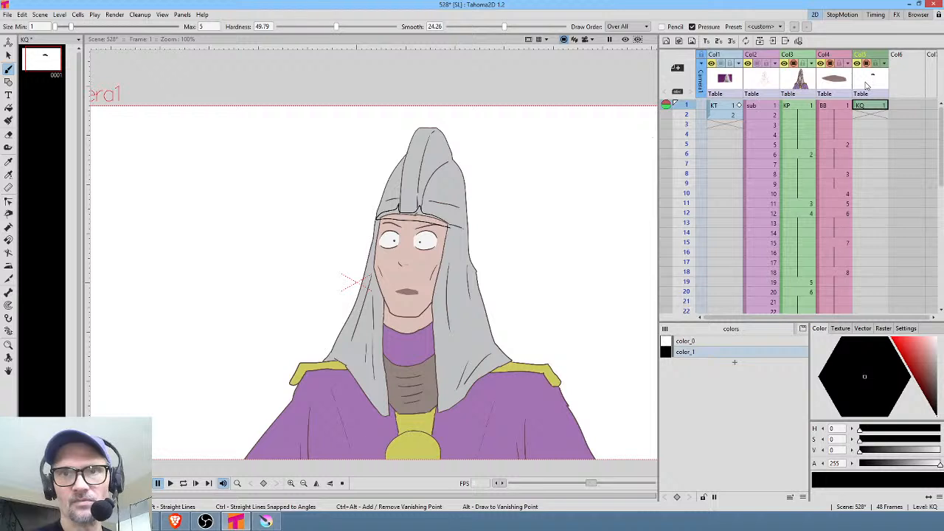
key("Delete")
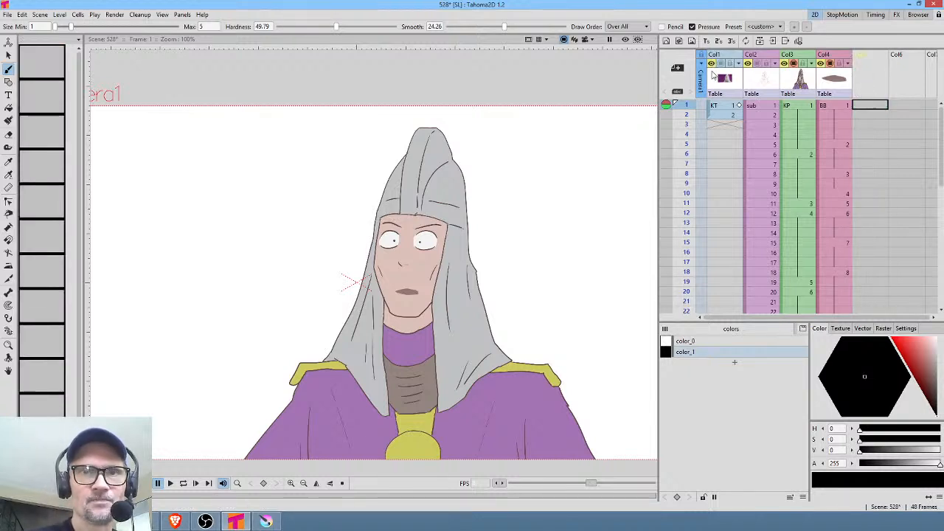
Create a new single-frame vector level named BC in the empty fifth column, starting at frame 1.
left_click(665, 41)
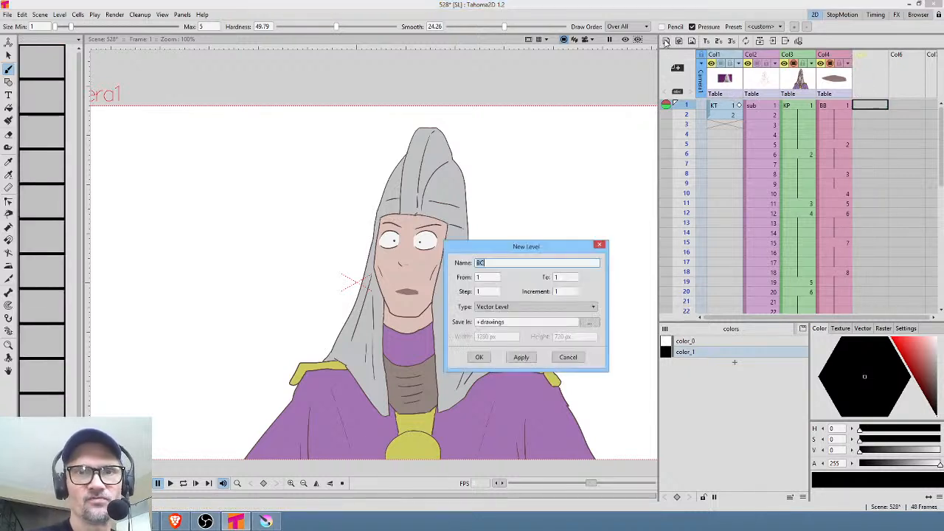
left_click(479, 357)
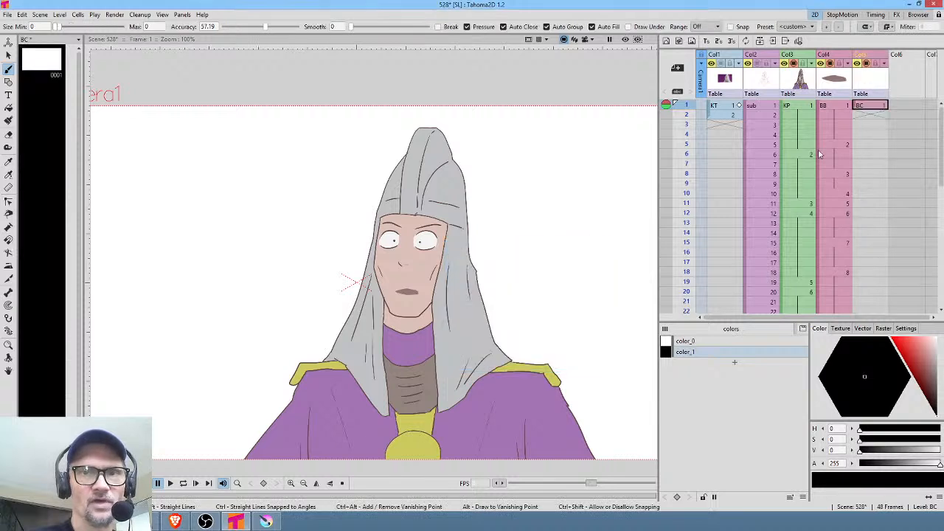
left_click(878, 107)
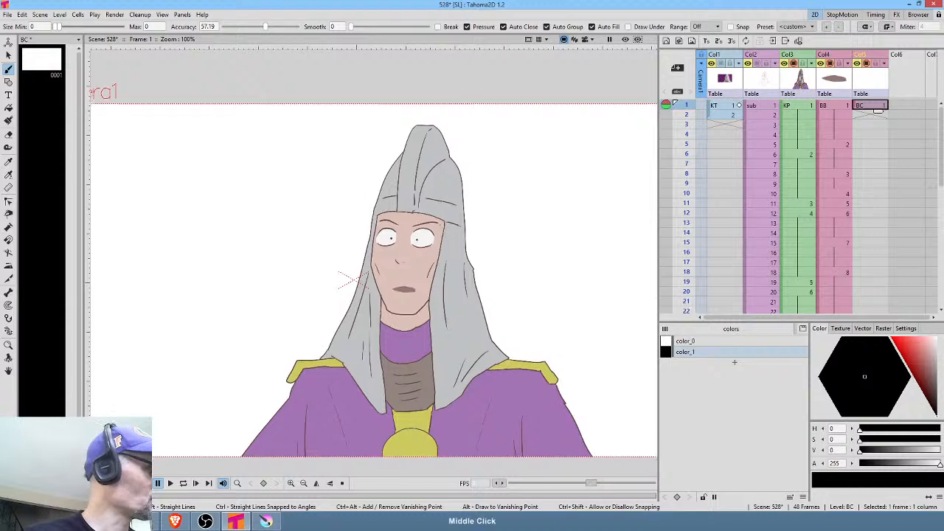
Paint a solid black shadow over the centre of the helmet, flaring out along the brow edge above the face.
scroll(469, 234, "up", 3)
left_click_drag(446, 128, 492, 209)
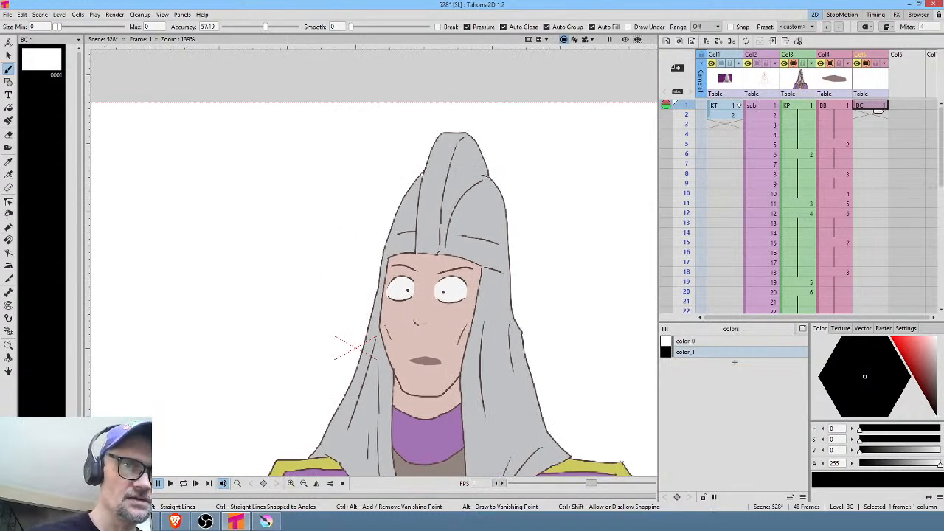
mouse_move(483, 174)
left_mouse_down()
mouse_move(458, 171)
mouse_move(419, 191)
mouse_move(409, 243)
mouse_move(389, 257)
mouse_move(477, 268)
mouse_move(458, 255)
mouse_move(453, 226)
mouse_move(491, 174)
left_mouse_up()
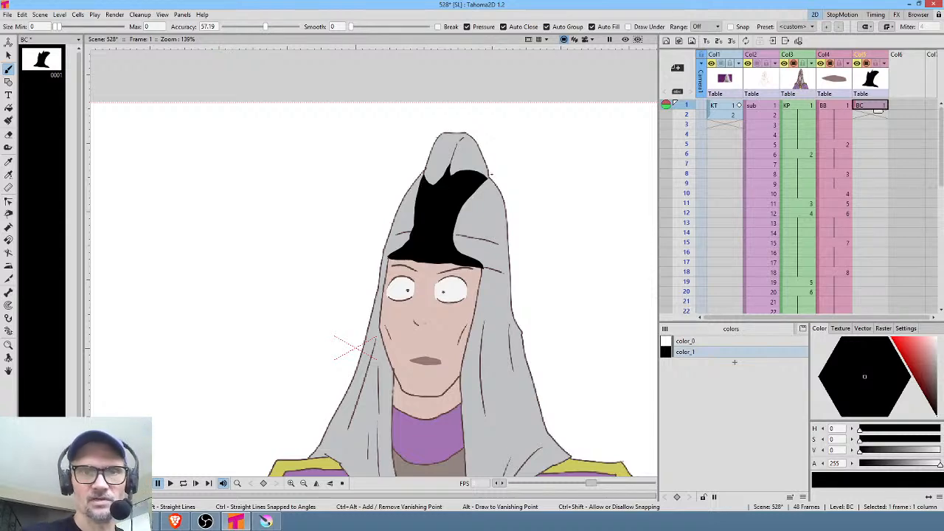
Paint black shadows along both inner edges of the hood beside the face and across the neck under the chin.
left_click_drag(353, 348, 418, 301)
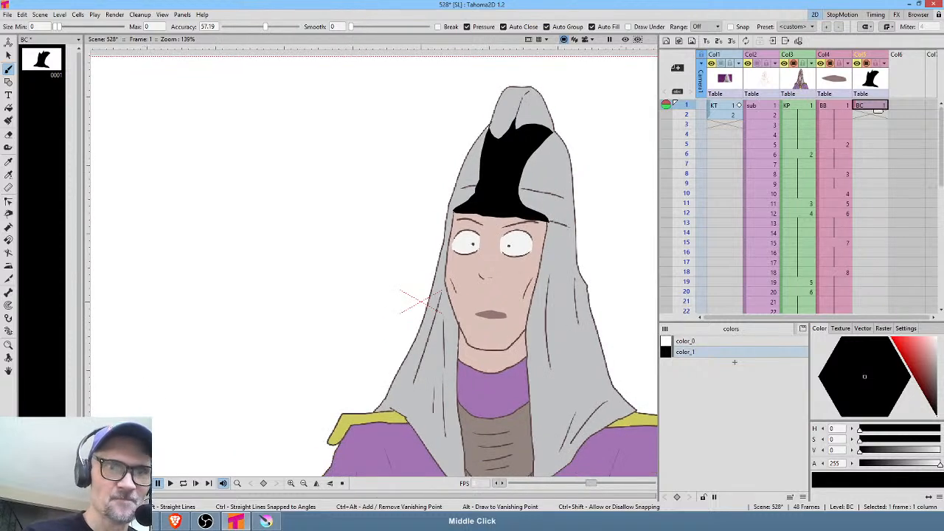
mouse_move(548, 225)
left_mouse_down()
mouse_move(527, 328)
mouse_move(535, 475)
mouse_move(516, 346)
mouse_move(547, 220)
left_mouse_up()
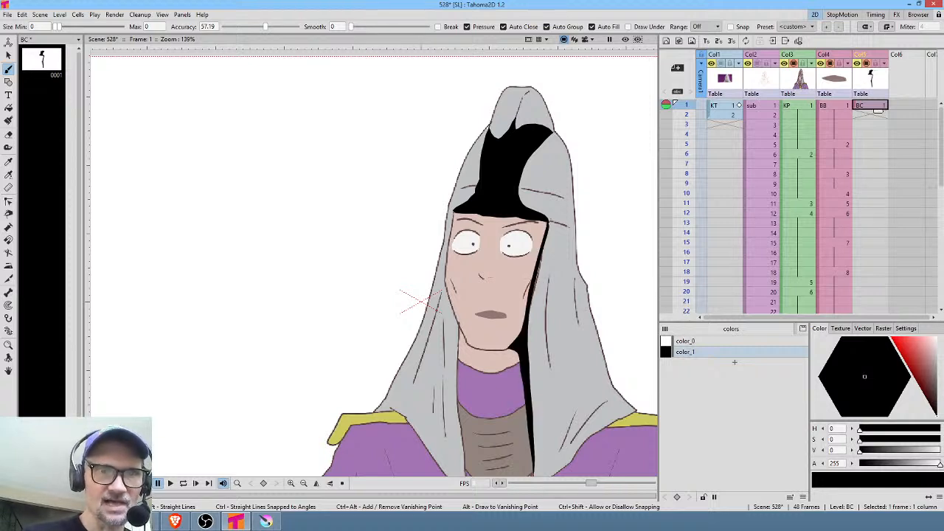
mouse_move(454, 212)
left_mouse_down()
mouse_move(445, 279)
mouse_move(458, 323)
mouse_move(455, 212)
left_mouse_up()
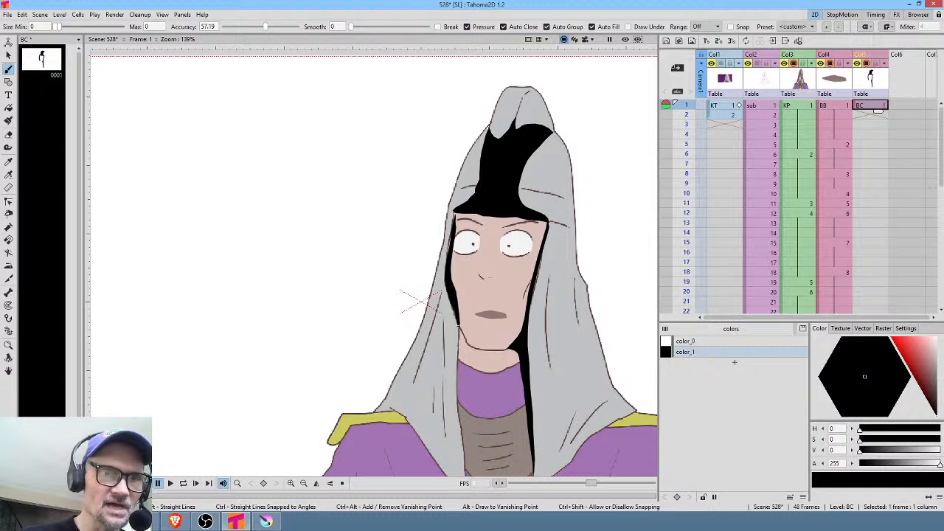
mouse_move(458, 325)
left_mouse_down()
mouse_move(462, 406)
mouse_move(465, 397)
mouse_move(514, 384)
mouse_move(517, 345)
mouse_move(464, 348)
mouse_move(454, 317)
left_mouse_up()
Paint black shadows beneath the hood's hem, along the epaulettes, in the lower robe folds and under the brown collar.
left_click_drag(624, 364, 601, 236)
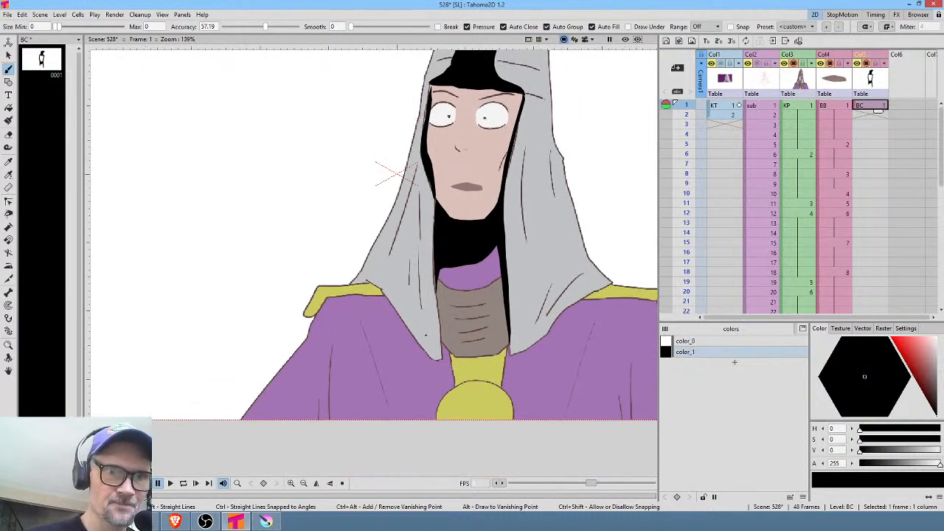
mouse_move(352, 283)
left_mouse_down()
mouse_move(383, 279)
mouse_move(441, 358)
mouse_move(351, 284)
left_mouse_up()
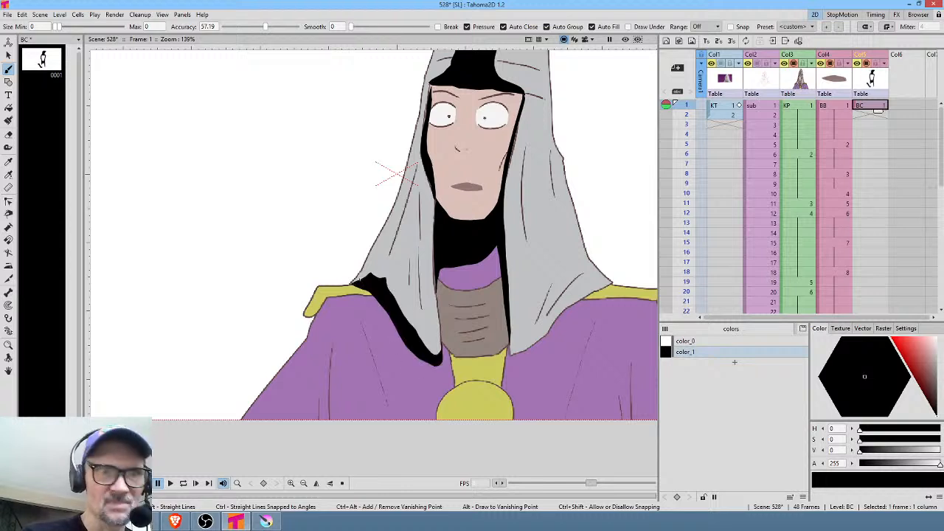
mouse_move(560, 284)
left_mouse_down()
mouse_move(459, 300)
mouse_move(461, 321)
mouse_move(444, 342)
mouse_move(405, 362)
mouse_move(428, 379)
mouse_move(476, 332)
mouse_move(523, 306)
mouse_move(516, 296)
left_mouse_up()
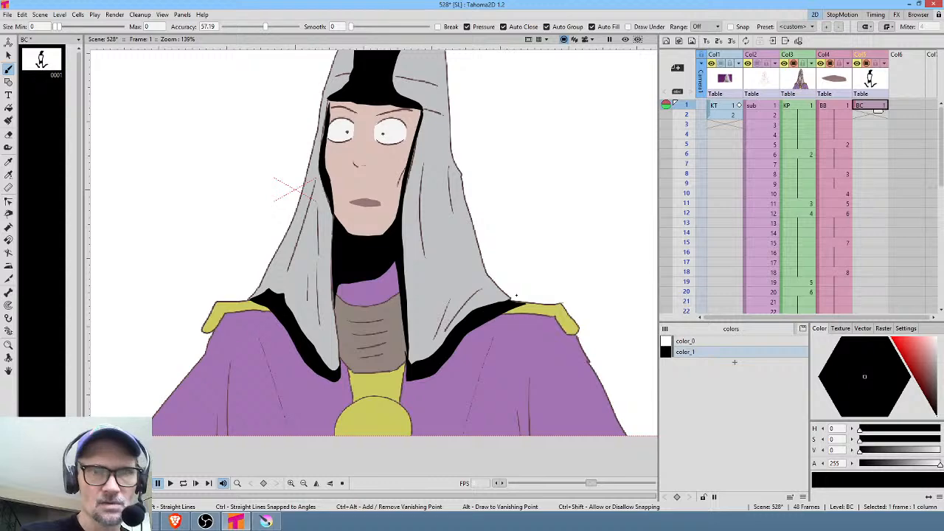
mouse_move(483, 344)
left_mouse_down()
mouse_move(534, 261)
mouse_move(388, 319)
left_mouse_up()
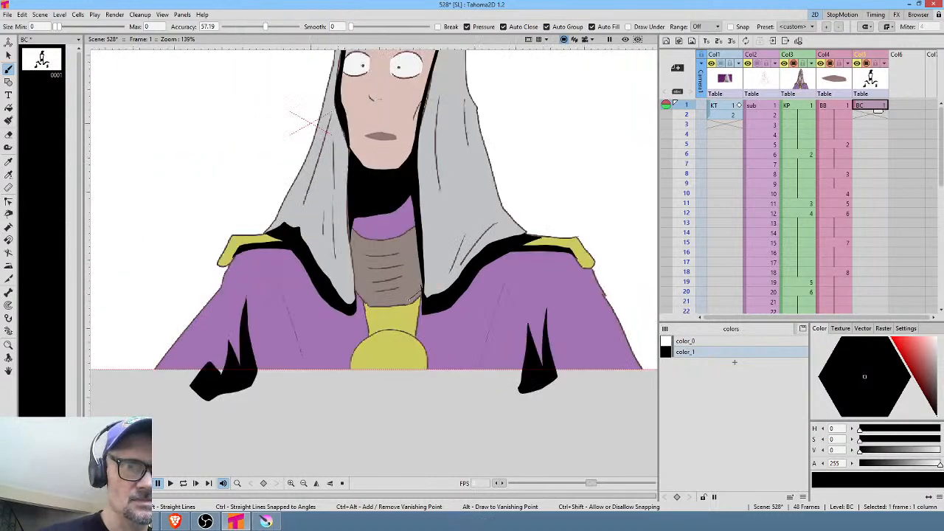
mouse_move(421, 293)
left_mouse_down()
mouse_move(377, 303)
mouse_move(361, 296)
mouse_move(368, 309)
mouse_move(411, 311)
mouse_move(423, 301)
left_mouse_up()
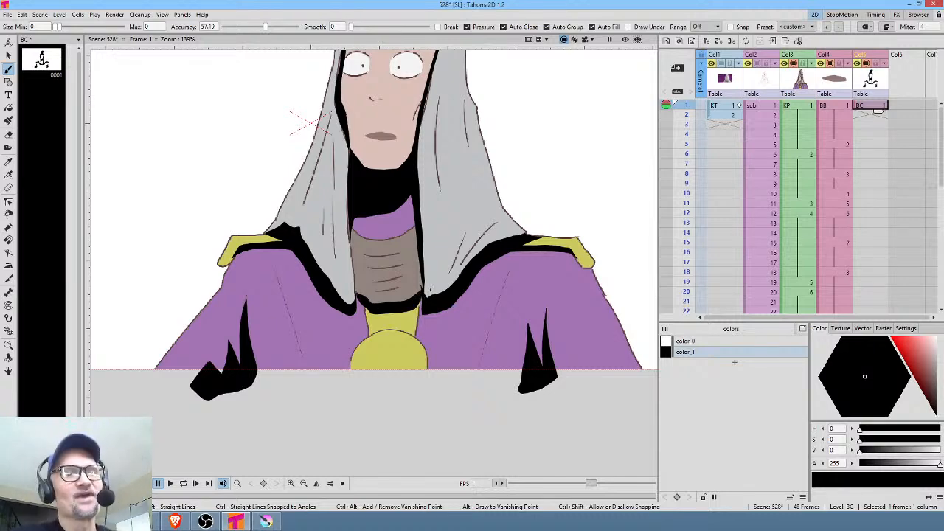
Extend the helmet's black shadow into the side creases and up into the pointed crest, following the crease lines.
left_click_drag(481, 282, 480, 384)
mouse_move(459, 219)
left_mouse_down()
mouse_move(469, 236)
mouse_move(473, 382)
left_mouse_up()
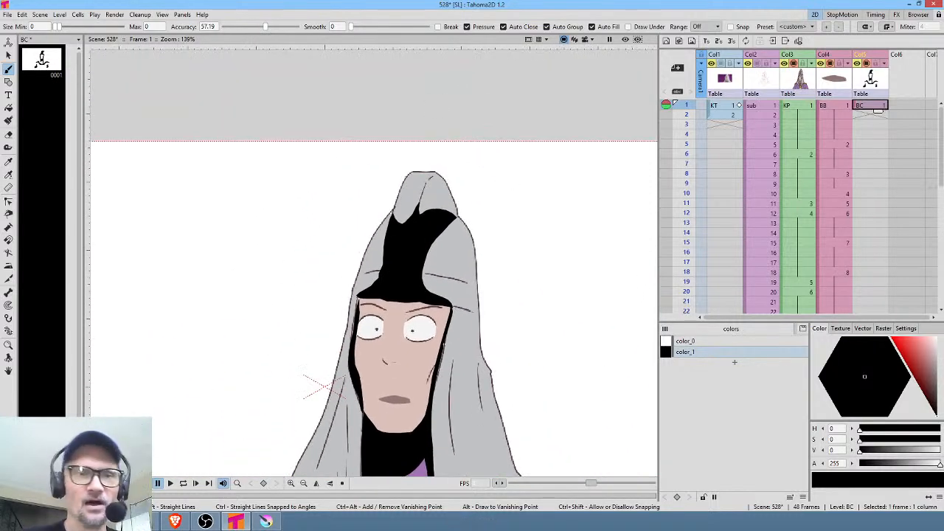
mouse_move(384, 274)
left_mouse_down()
mouse_move(367, 270)
mouse_move(385, 235)
left_mouse_up()
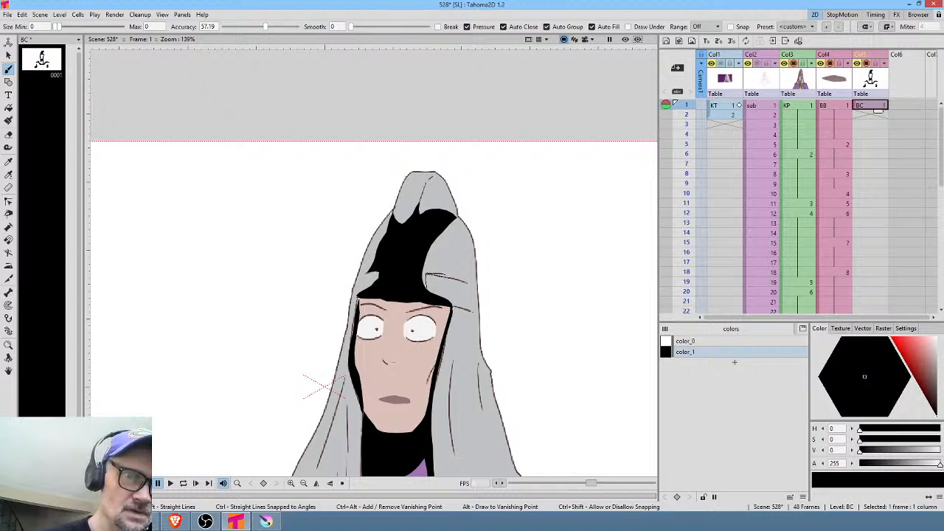
left_click_drag(447, 275, 435, 236)
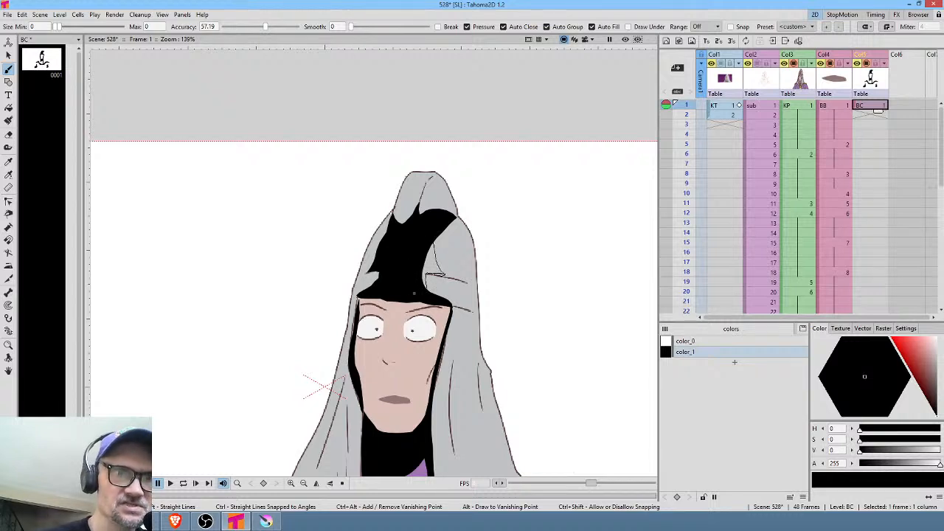
mouse_move(414, 293)
left_mouse_down()
mouse_move(450, 278)
mouse_move(442, 228)
left_mouse_up()
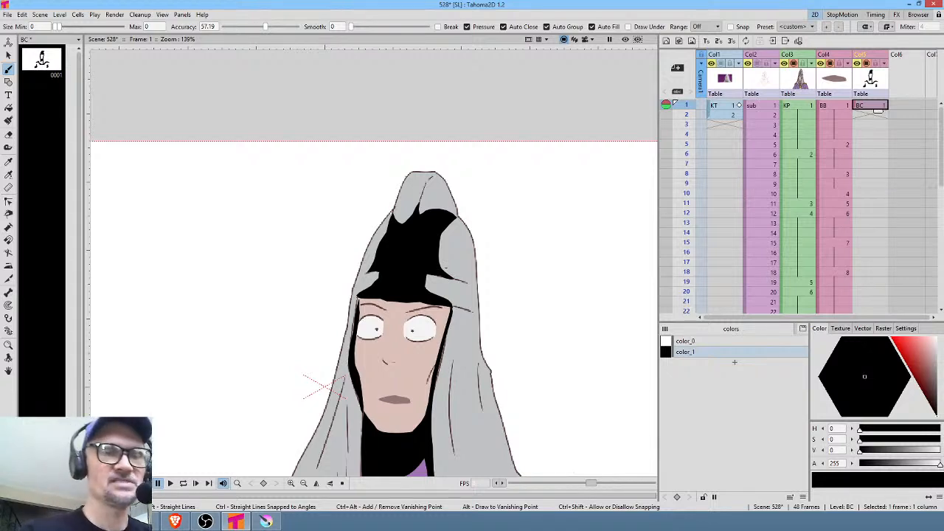
mouse_move(418, 215)
left_mouse_down()
mouse_move(392, 220)
mouse_move(399, 234)
mouse_move(419, 217)
left_mouse_up()
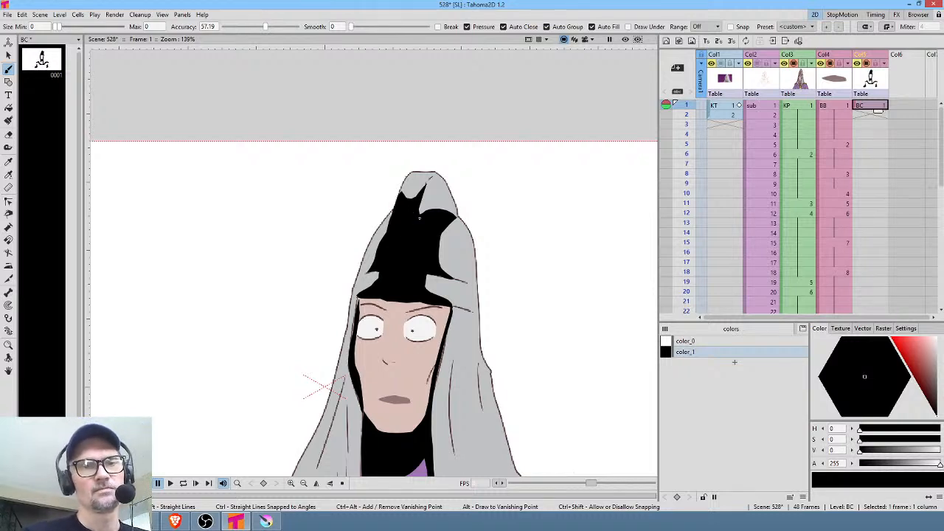
mouse_move(401, 195)
left_mouse_down()
mouse_move(434, 175)
mouse_move(408, 201)
left_mouse_up()
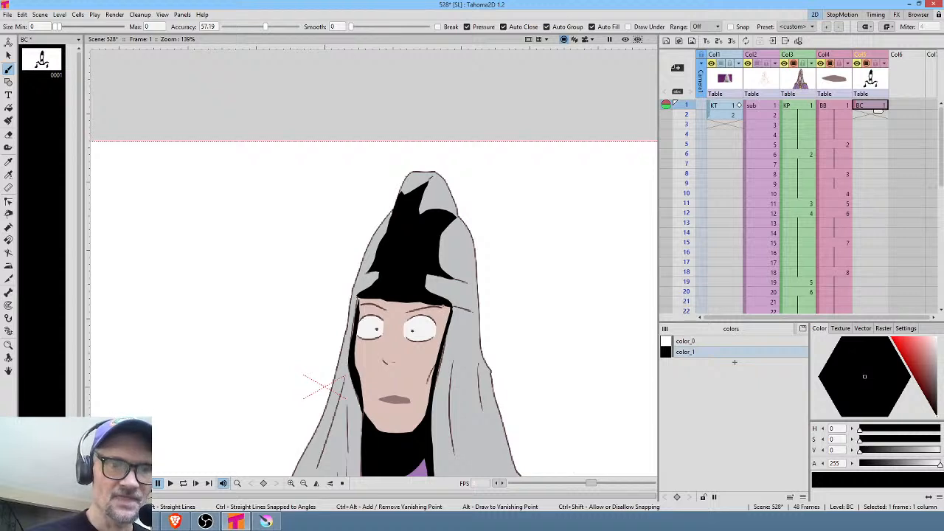
Thicken the black shadow around the face opening, filling the gaps along both sides and under the brow edge.
left_click_drag(443, 303, 433, 372)
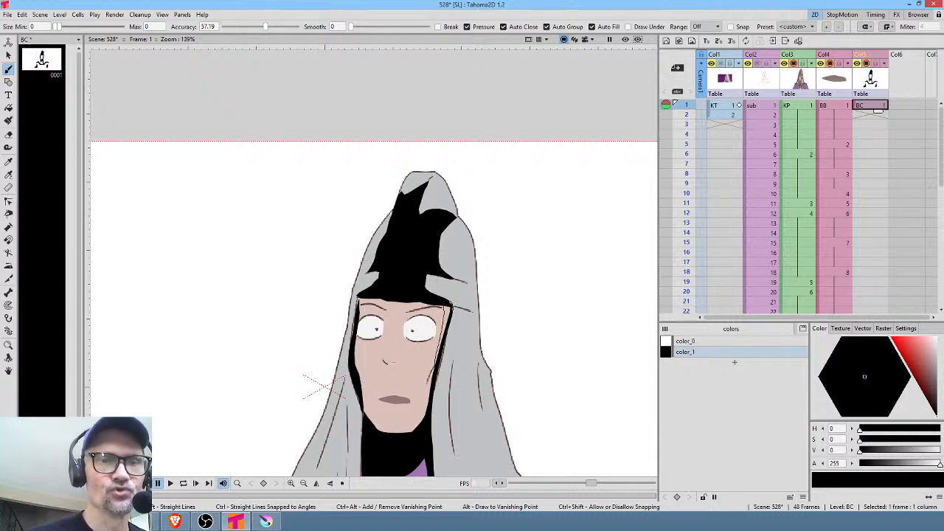
left_click_drag(451, 303, 435, 369)
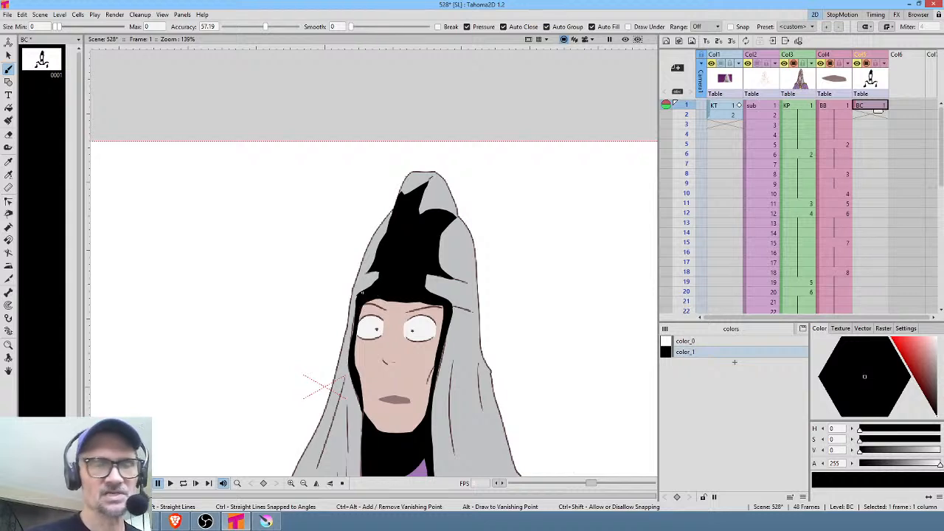
left_click_drag(363, 302, 433, 304)
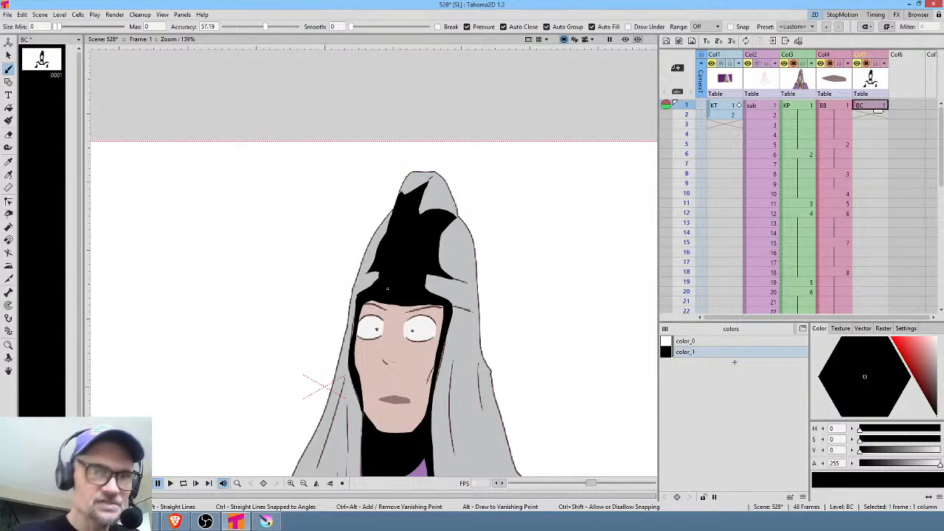
Paint narrow, tapered black shadows along the fold lines of the hood's cloth on both sides of the neck.
left_click_drag(456, 396, 456, 253)
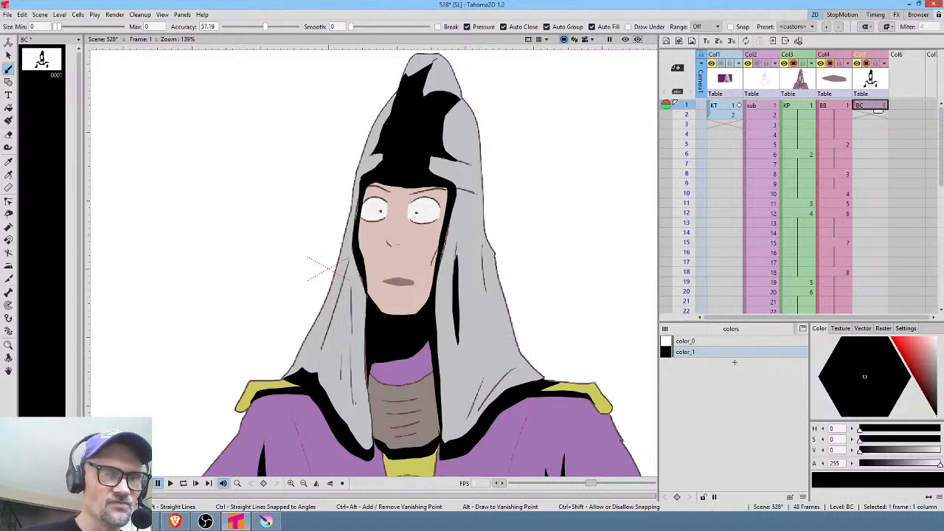
mouse_move(354, 407)
left_mouse_down()
mouse_move(349, 288)
mouse_move(352, 391)
left_mouse_up()
mouse_move(347, 300)
left_mouse_down()
mouse_move(350, 360)
mouse_move(348, 309)
left_mouse_up()
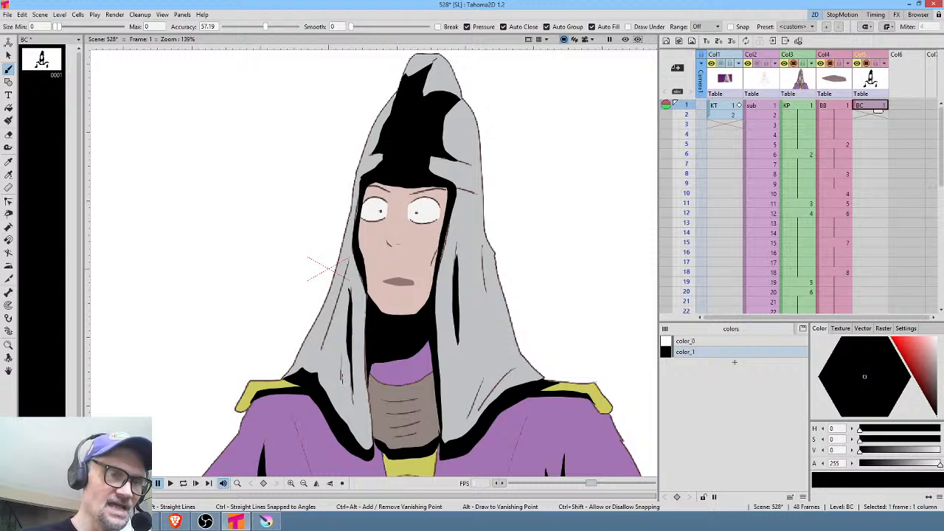
mouse_move(342, 376)
left_mouse_down()
mouse_move(335, 346)
mouse_move(342, 379)
left_mouse_up()
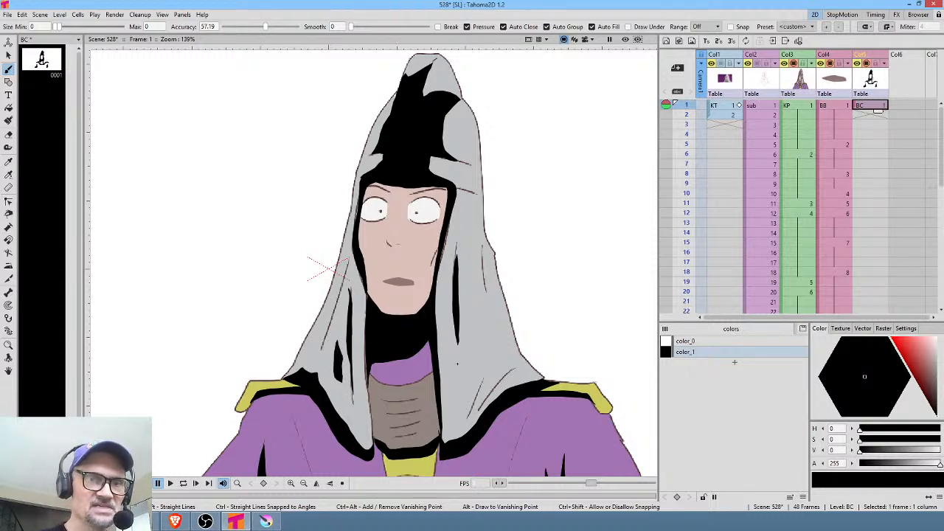
mouse_move(457, 363)
left_mouse_down()
mouse_move(459, 393)
mouse_move(457, 330)
mouse_move(457, 364)
left_mouse_up()
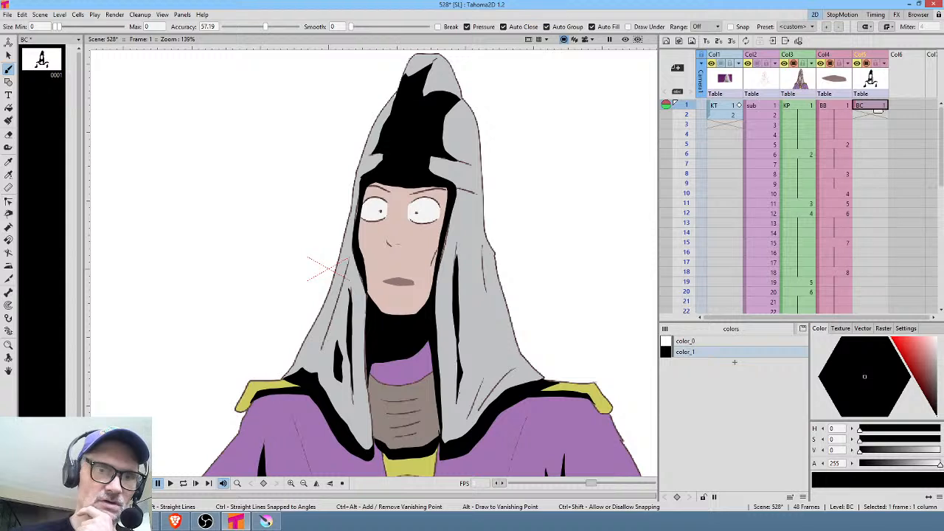
mouse_move(458, 392)
left_mouse_down()
mouse_move(475, 350)
mouse_move(460, 375)
left_mouse_up()
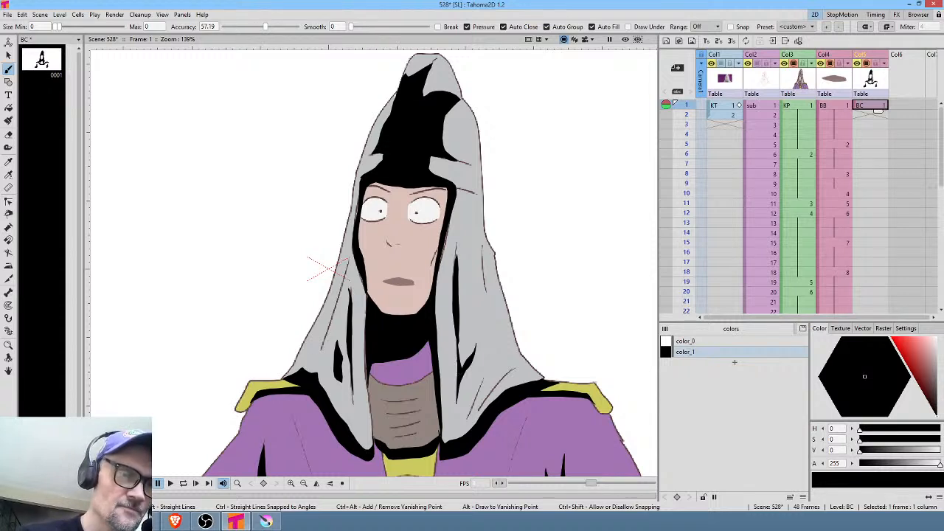
left_click_drag(332, 314, 310, 353)
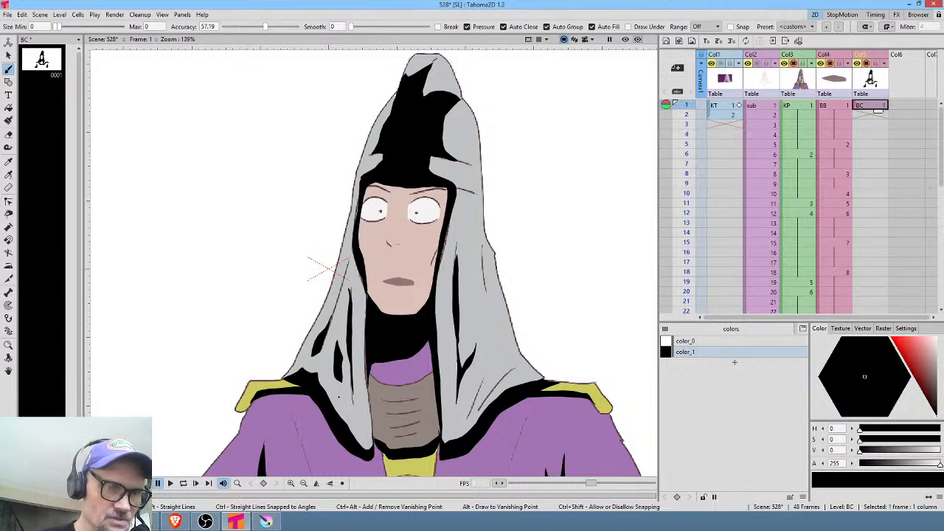
left_click_drag(339, 397, 365, 433)
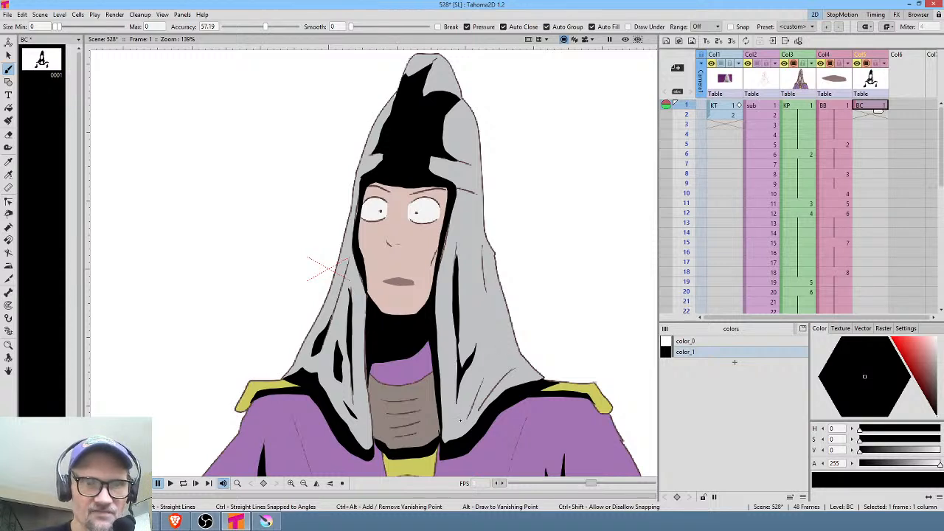
mouse_move(460, 420)
left_mouse_down()
mouse_move(483, 379)
mouse_move(462, 420)
left_mouse_up()
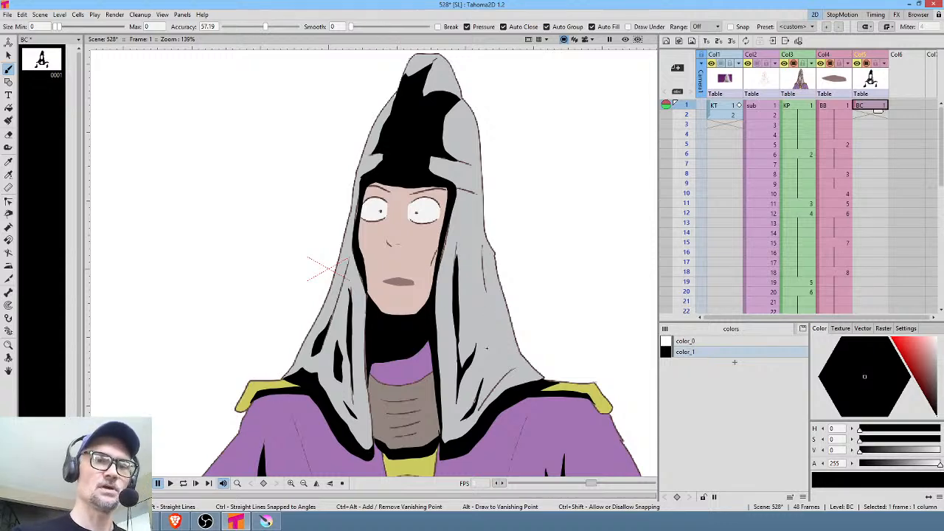
left_click_drag(556, 345, 549, 232)
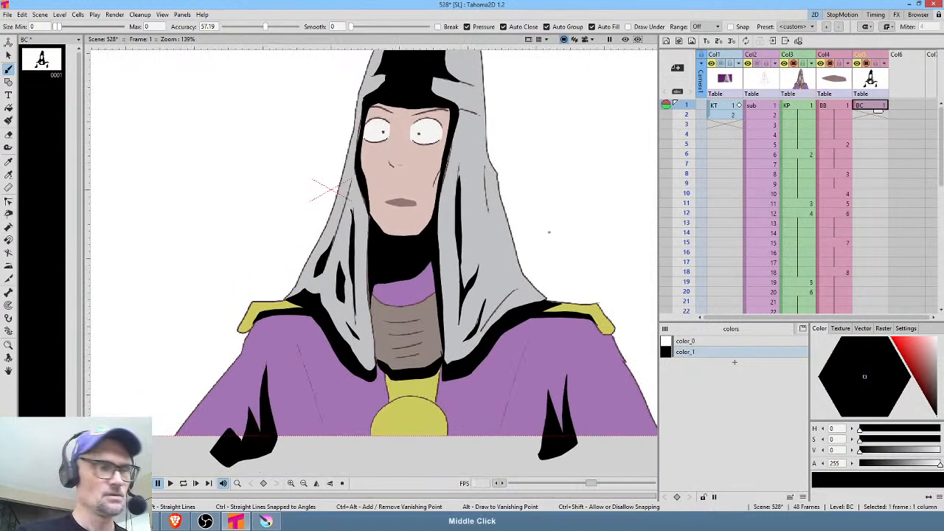
Extend the exposure of the first black shadow drawing in the BC column through frame 7.
scroll(451, 282, "down", 4)
left_click_drag(465, 271, 453, 315)
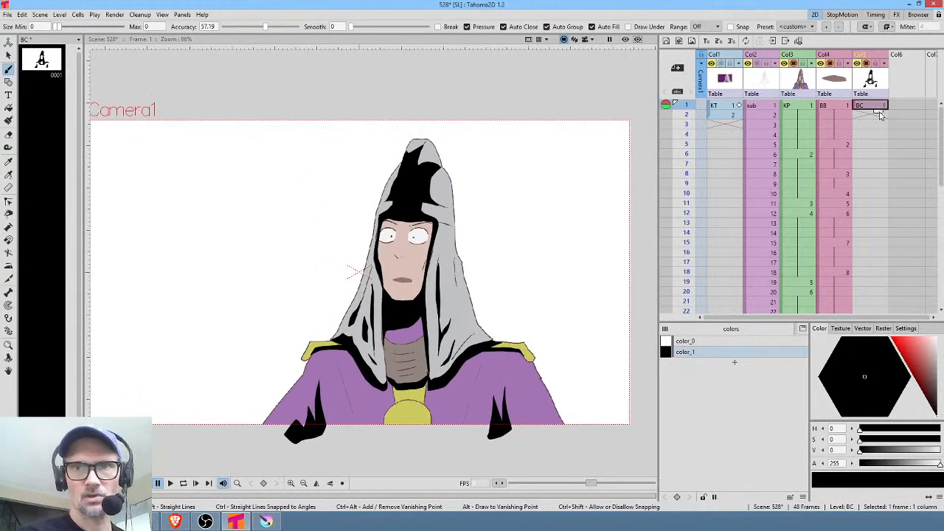
left_click_drag(880, 111, 879, 172)
left_click(866, 146)
left_click(882, 137)
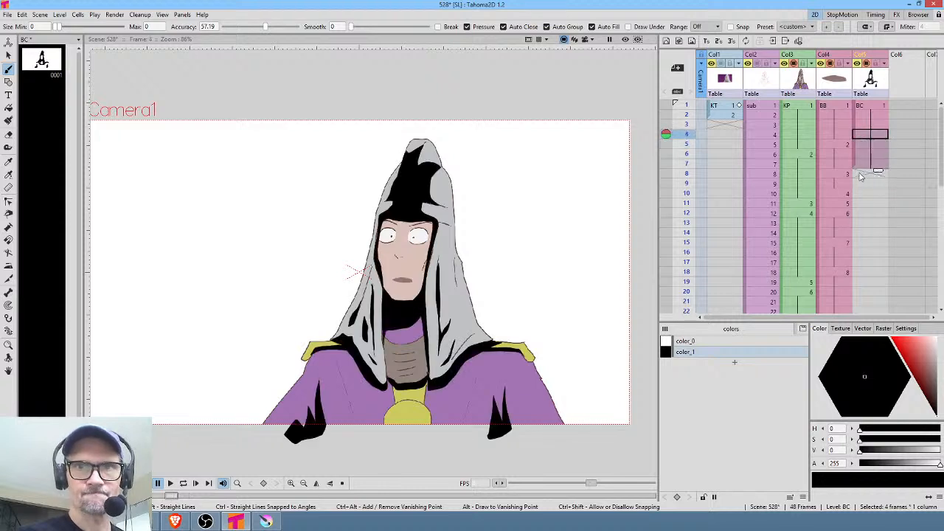
left_click(860, 176)
left_click(878, 165)
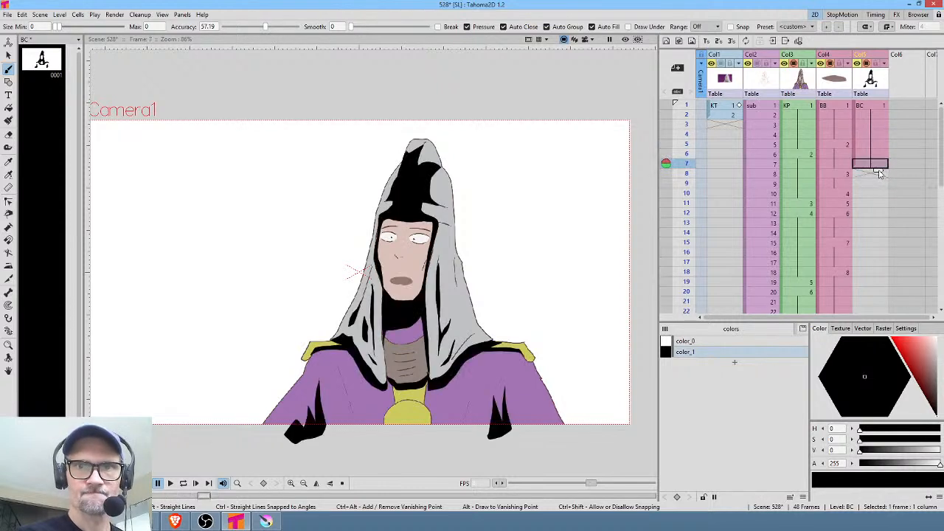
Lengthen the shadow drawing's hold in the BC column to frame 11, where the character's head pose changes.
left_click(876, 184)
left_click(865, 193)
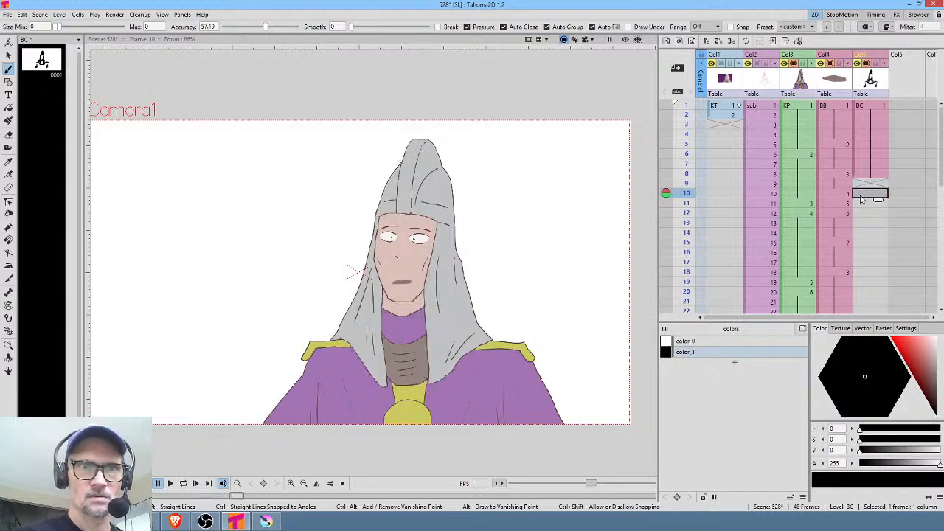
left_click(861, 202)
left_click(877, 174)
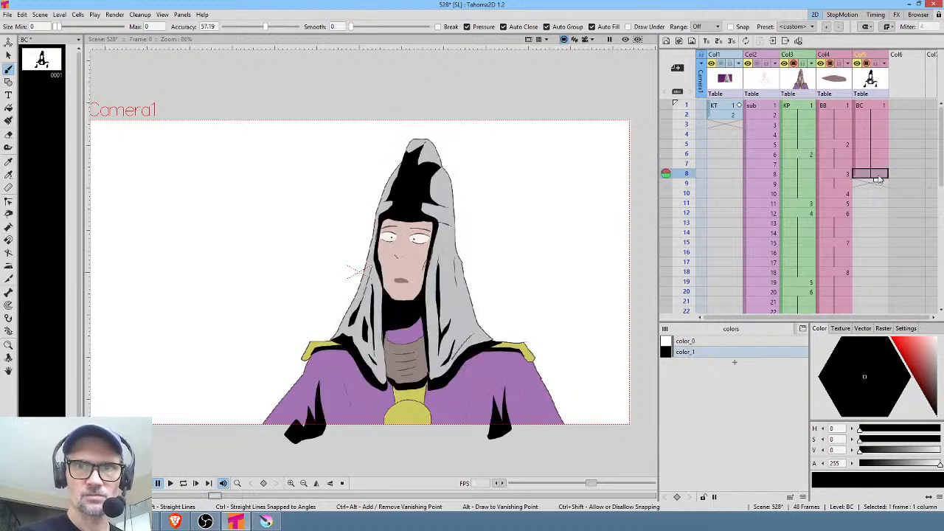
left_click_drag(880, 182, 875, 211)
left_click(862, 218)
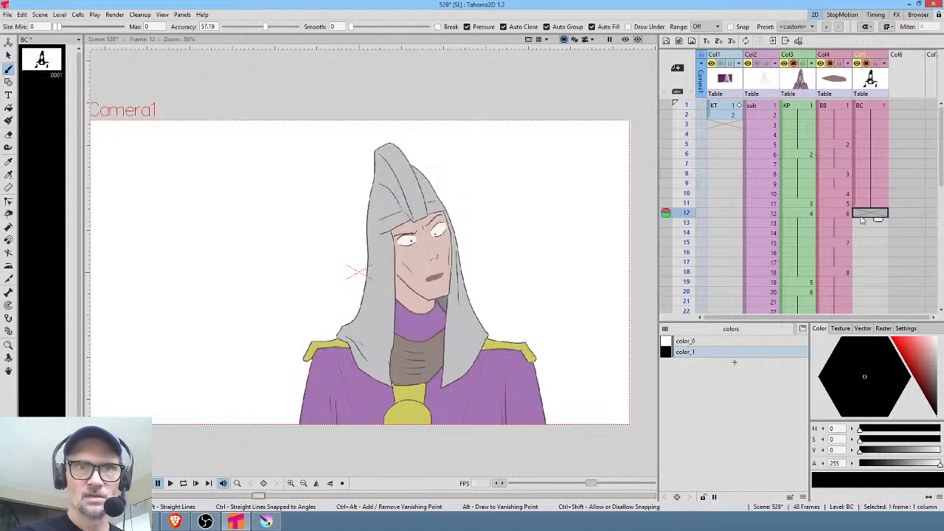
left_click(868, 206)
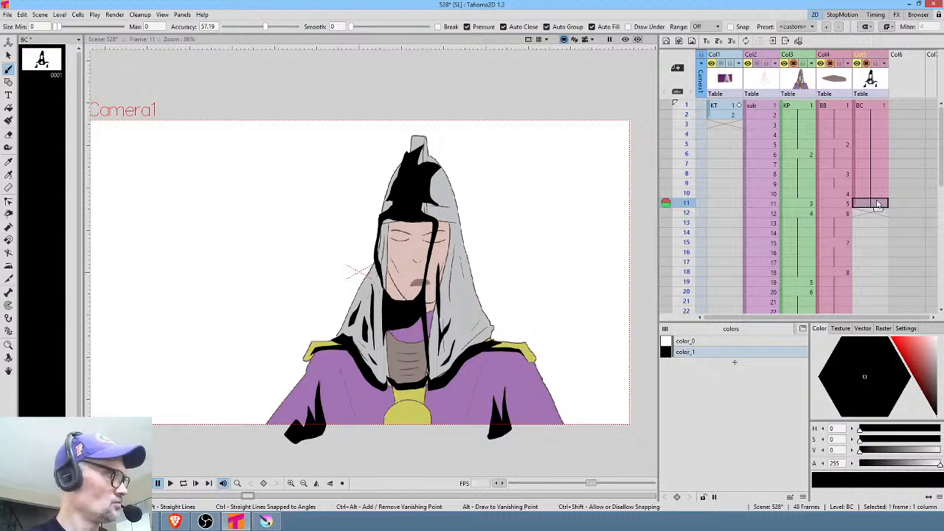
Duplicate the shadow drawing at frame 11 and erase its helmet, hood, neck and epaulette shadows, keeping only the lower robe folds.
key("alt+d")
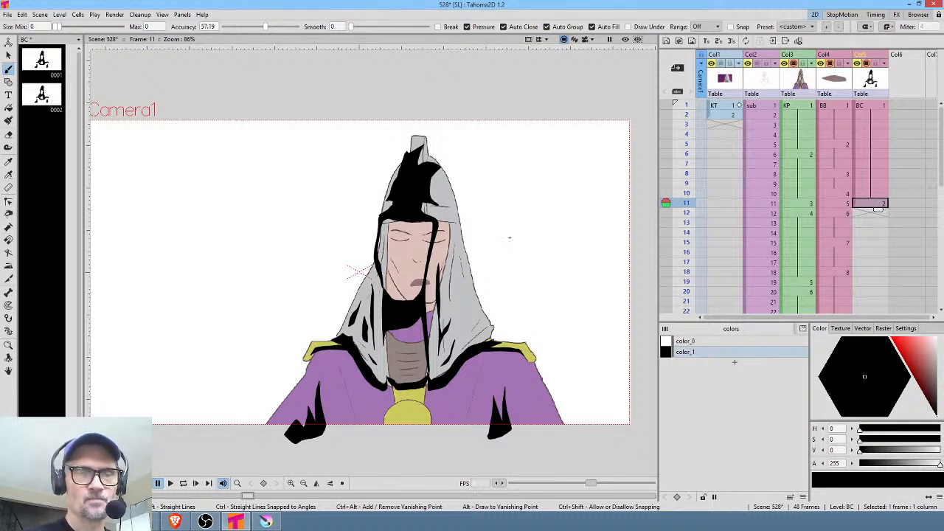
key("a")
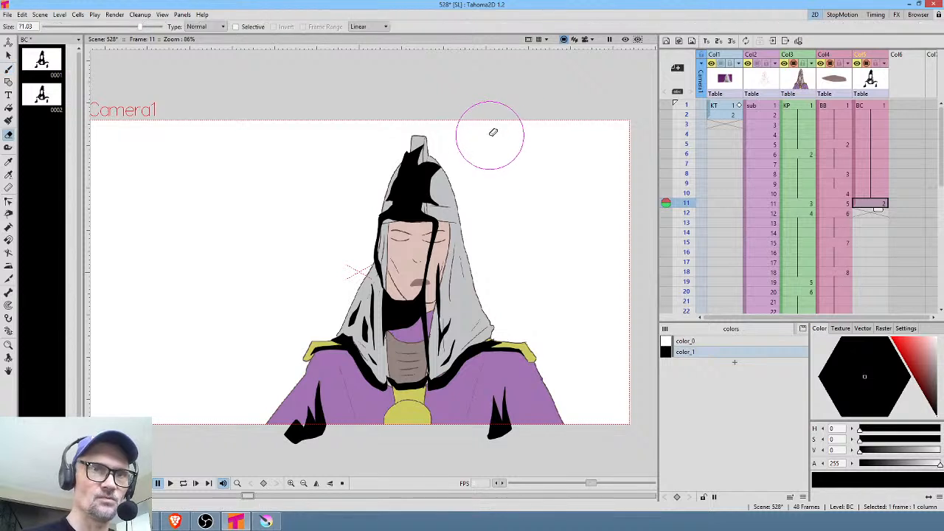
left_click_drag(454, 129, 430, 156)
mouse_move(425, 216)
left_mouse_down()
mouse_move(402, 263)
mouse_move(434, 290)
mouse_move(432, 327)
mouse_move(392, 330)
mouse_move(357, 294)
mouse_move(376, 330)
mouse_move(317, 335)
mouse_move(326, 316)
mouse_move(367, 341)
mouse_move(352, 347)
mouse_move(378, 383)
mouse_move(373, 315)
mouse_move(391, 300)
mouse_move(435, 349)
mouse_move(392, 385)
mouse_move(389, 376)
mouse_move(421, 345)
mouse_move(466, 337)
mouse_move(435, 370)
mouse_move(467, 343)
mouse_move(533, 327)
left_mouse_up()
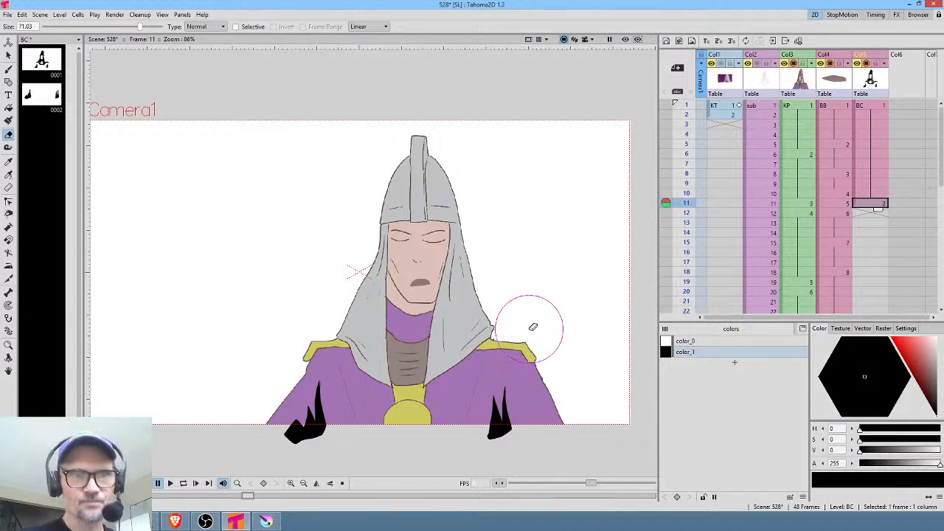
Paint black shadows around the face at frame 11, under the brow edge, down both hood edges and beneath the chin.
key("b")
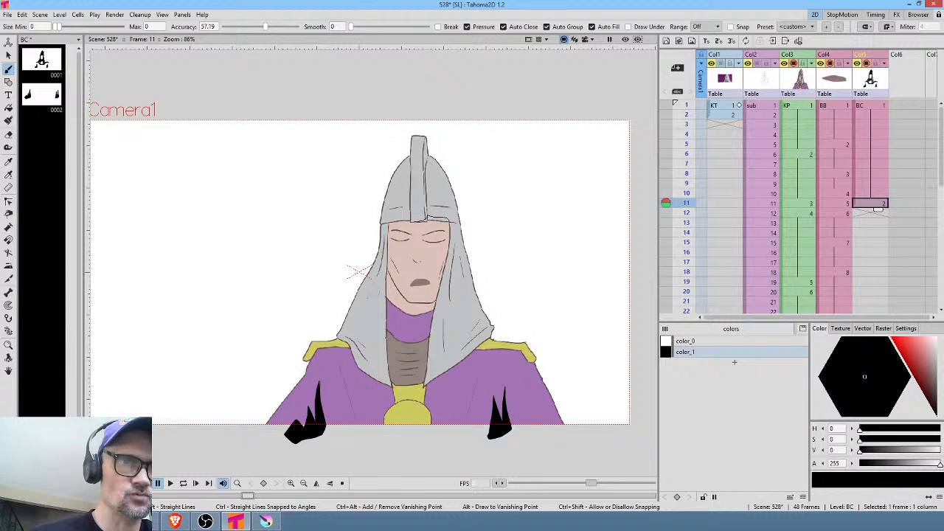
mouse_move(413, 214)
left_mouse_down()
mouse_move(385, 229)
mouse_move(450, 226)
left_mouse_up()
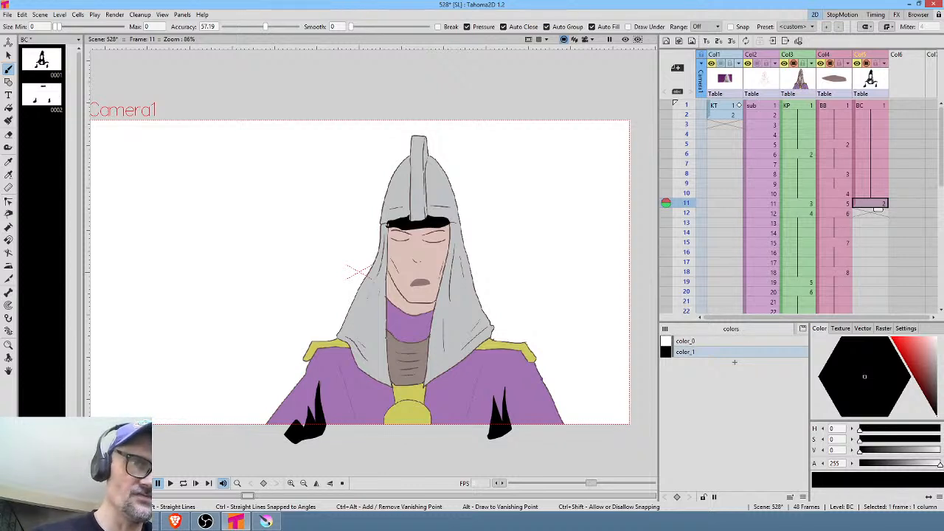
left_click_drag(387, 236, 388, 387)
mouse_move(386, 323)
left_mouse_down()
mouse_move(391, 222)
mouse_move(447, 236)
mouse_move(424, 385)
mouse_move(455, 219)
left_mouse_up()
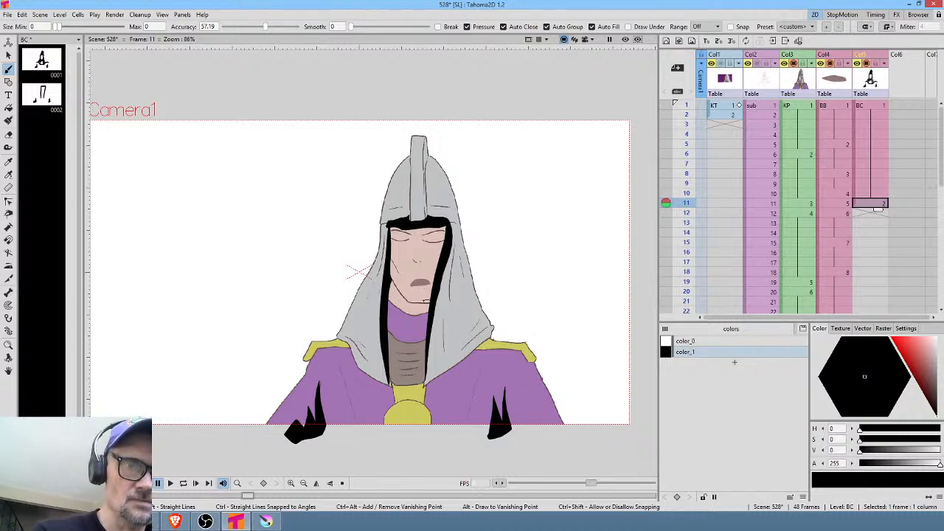
mouse_move(424, 301)
left_mouse_down()
mouse_move(393, 282)
mouse_move(431, 313)
mouse_move(432, 302)
left_mouse_up()
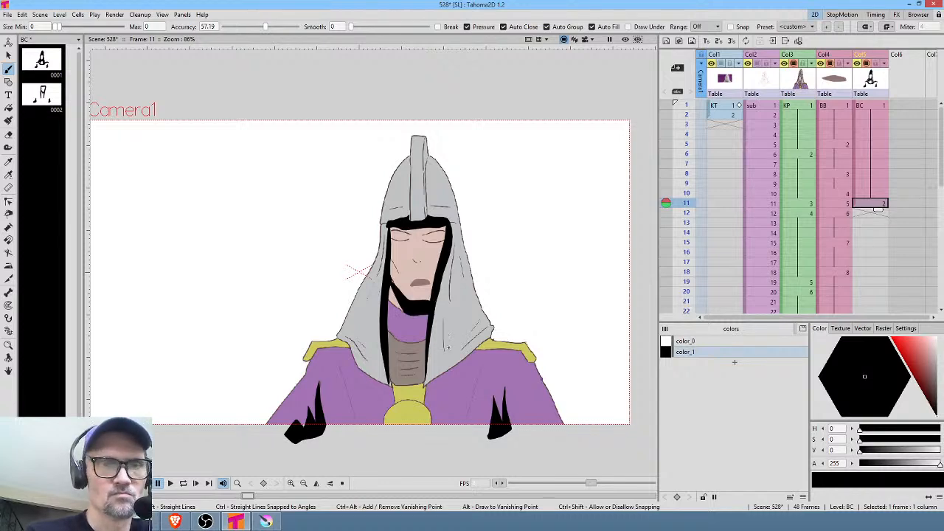
Paint the helmet's black shadow at frame 11 from the brow up into the crest, with a side crease, comparing it with the first drawing.
left_click_drag(514, 331, 509, 301)
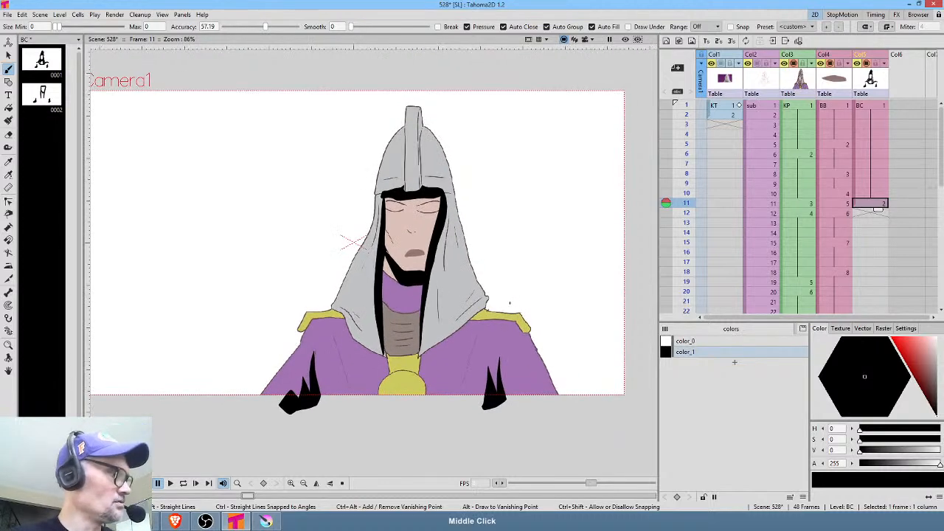
key("comma")
key("period")
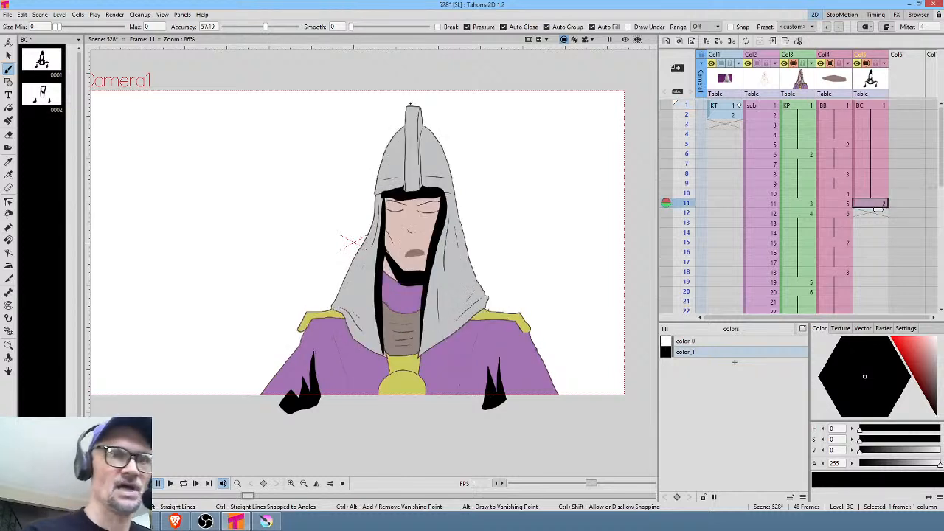
mouse_move(421, 133)
left_mouse_down()
mouse_move(406, 131)
mouse_move(384, 192)
mouse_move(405, 158)
mouse_move(421, 156)
left_mouse_up()
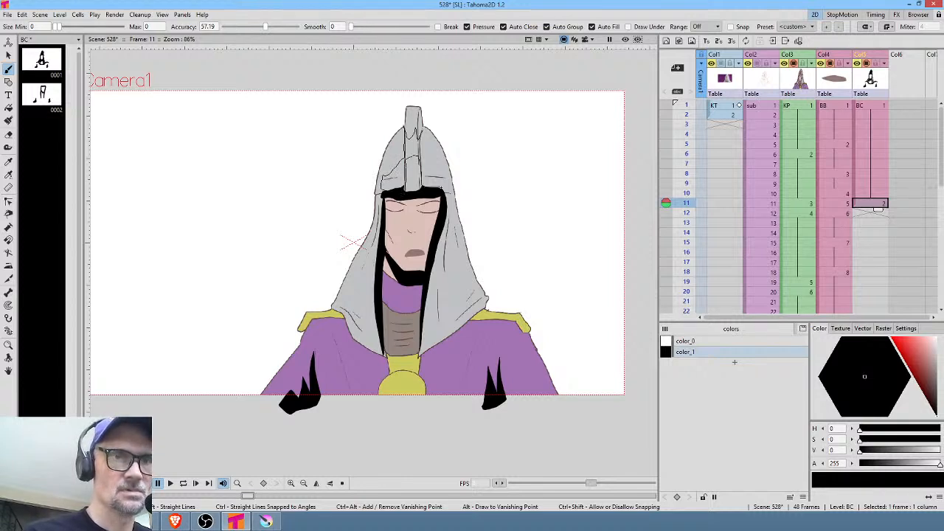
mouse_move(442, 190)
left_mouse_down()
mouse_move(425, 127)
mouse_move(424, 198)
mouse_move(421, 152)
left_mouse_up()
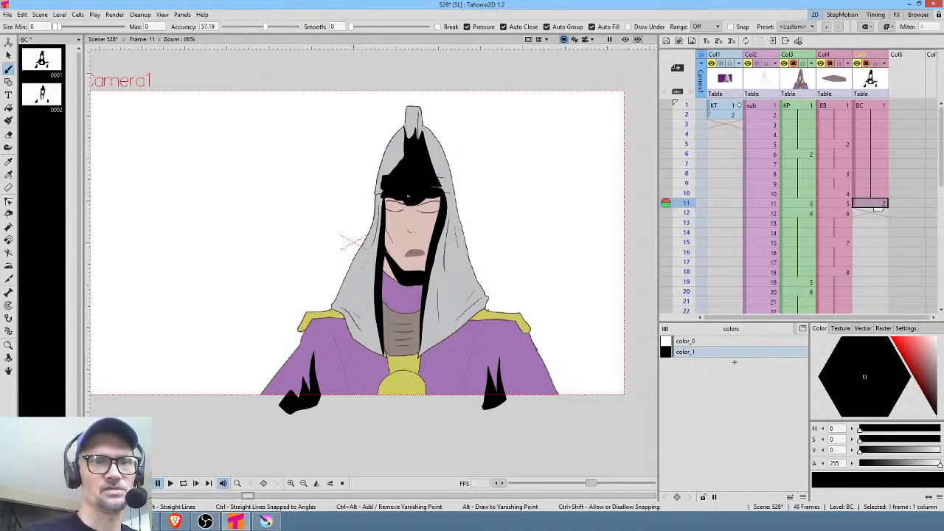
left_click_drag(414, 203, 436, 189)
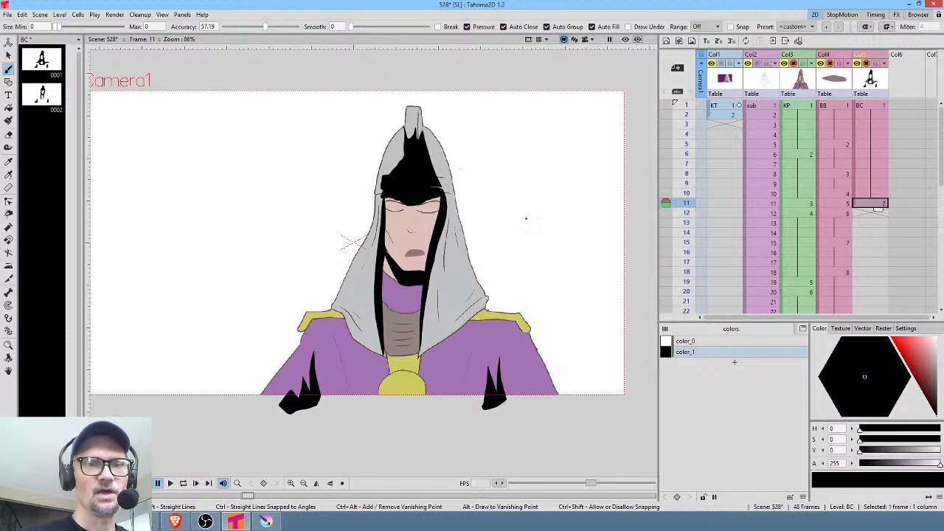
key("comma")
key("period")
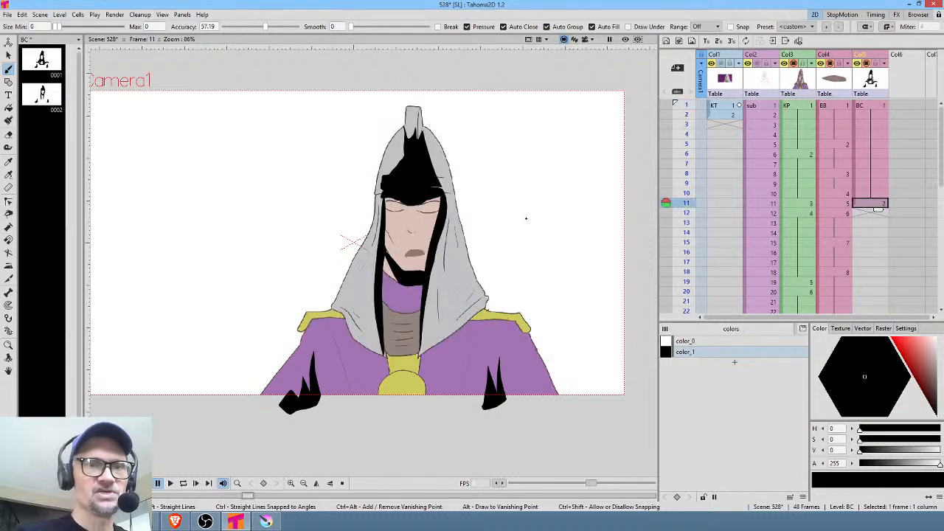
left_click_drag(435, 175, 447, 175)
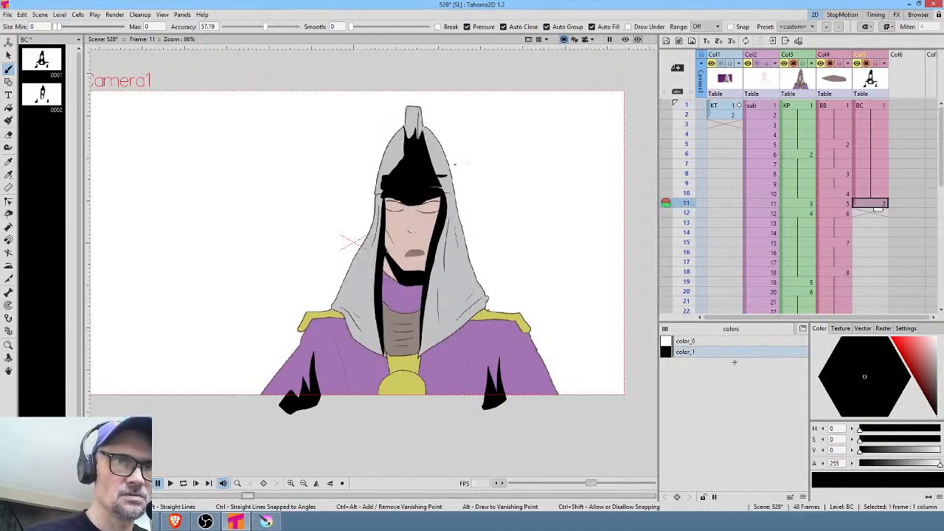
Paint black shadows along both sides of the hood's hem and under the brown collar at frame 11.
mouse_move(497, 303)
left_mouse_down()
mouse_move(521, 187)
mouse_move(449, 306)
mouse_move(485, 483)
mouse_move(491, 269)
mouse_move(450, 304)
mouse_move(490, 267)
left_mouse_up()
key("comma")
key("period")
key("comma")
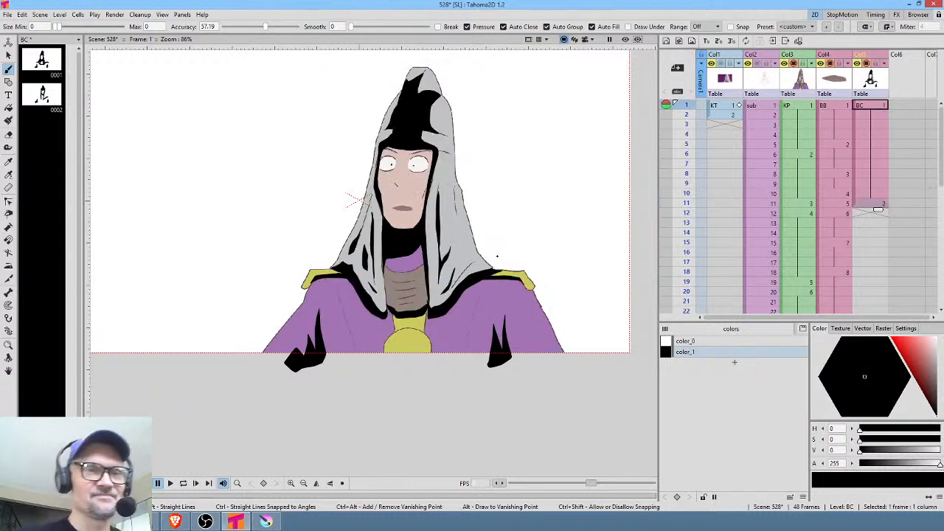
key("shift+period")
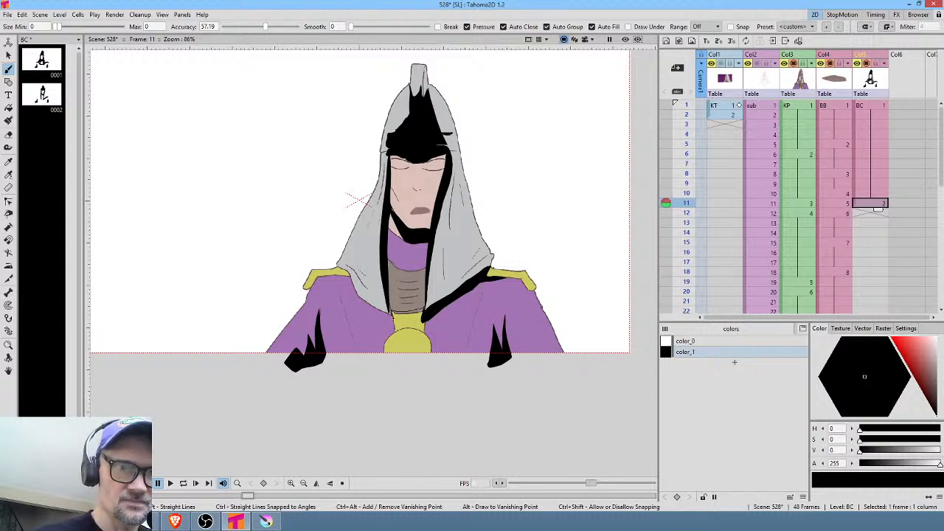
key("comma")
key("shift+period")
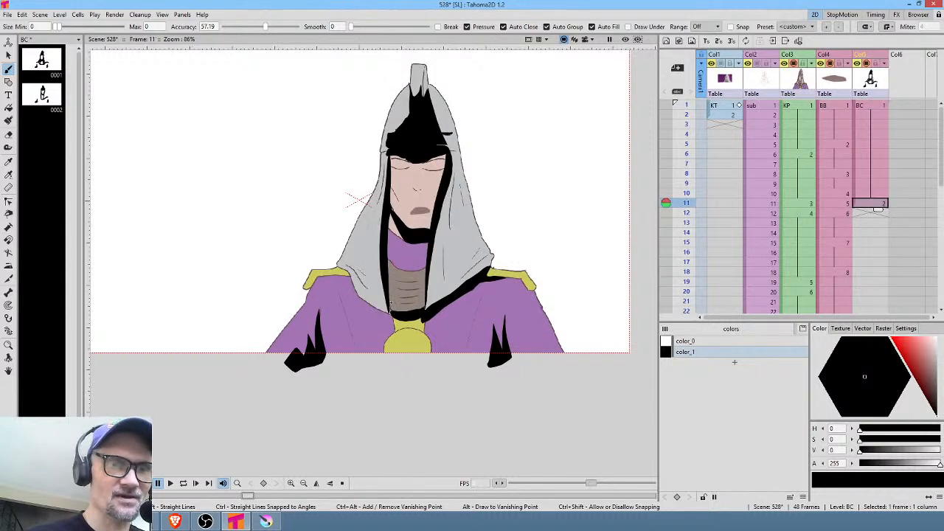
mouse_move(388, 310)
left_mouse_down()
mouse_move(340, 267)
mouse_move(369, 311)
mouse_move(398, 318)
left_mouse_up()
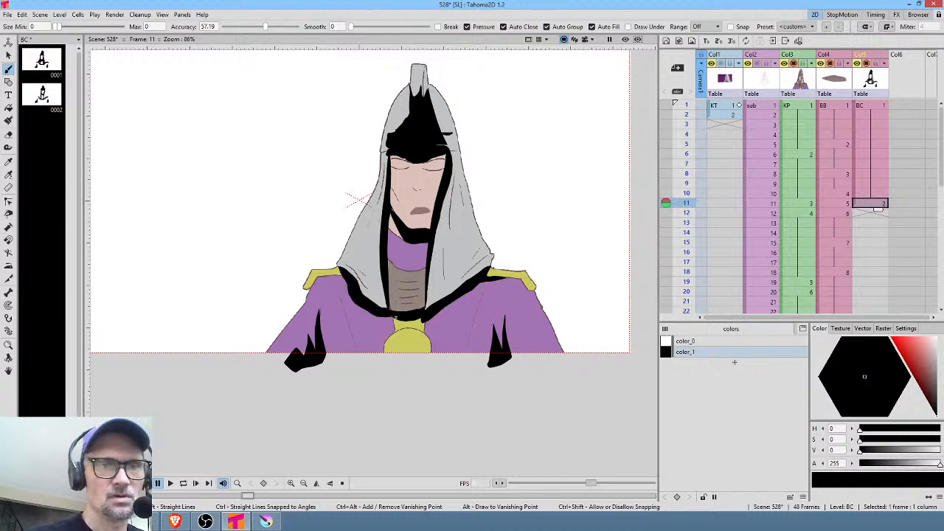
Paint black shadows beneath both yellow epaulettes at frame 11, flipping to the first drawing to match them.
key("comma")
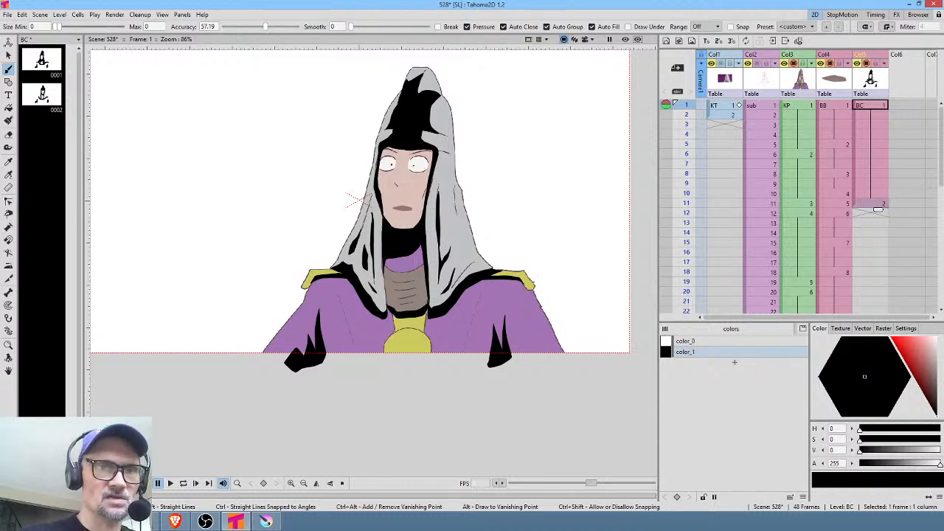
key("period")
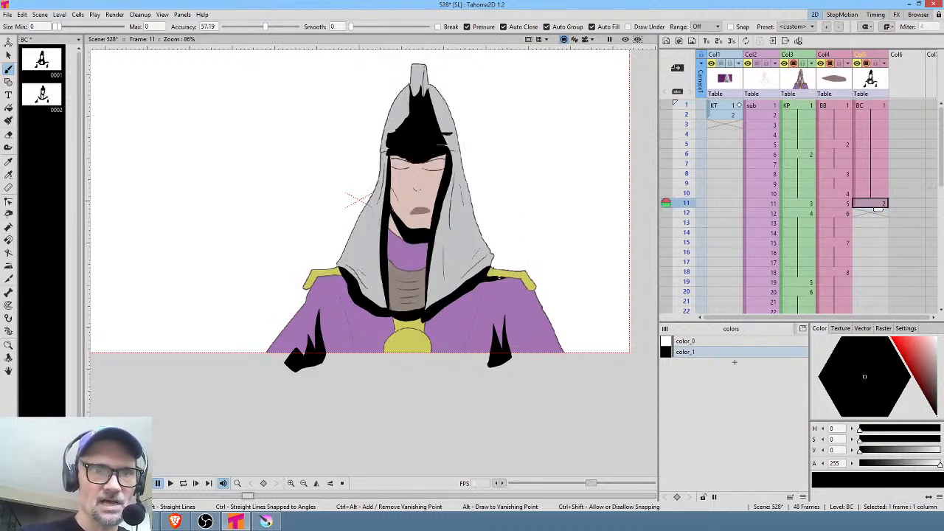
key("comma")
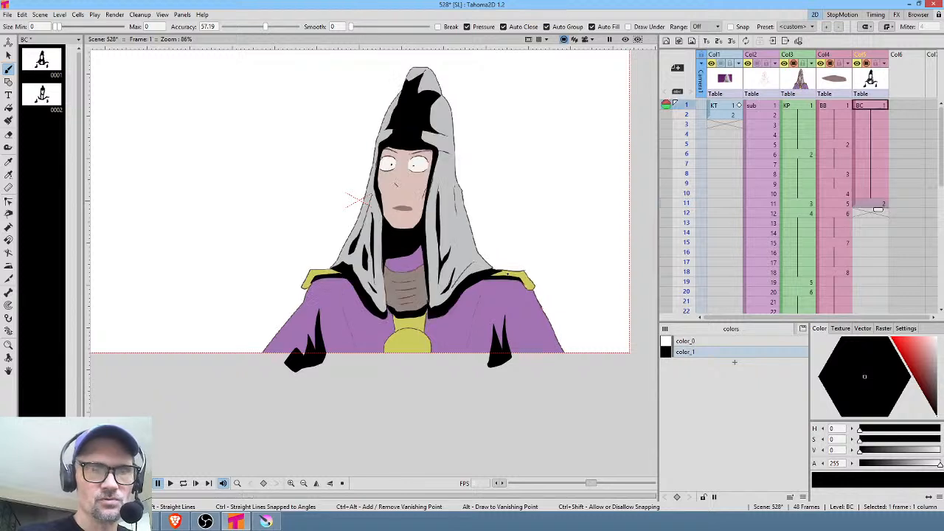
key("period")
mouse_move(342, 274)
left_mouse_down()
mouse_move(314, 284)
mouse_move(348, 281)
left_mouse_up()
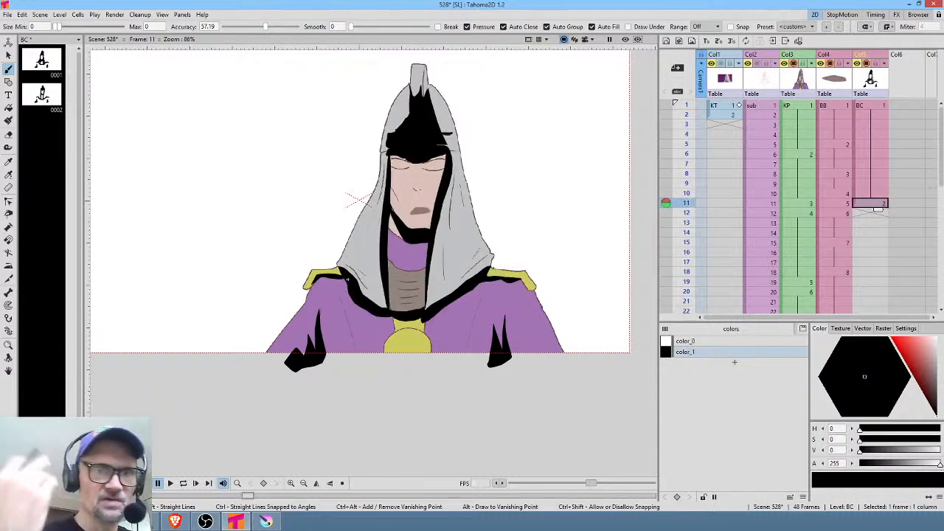
key("comma")
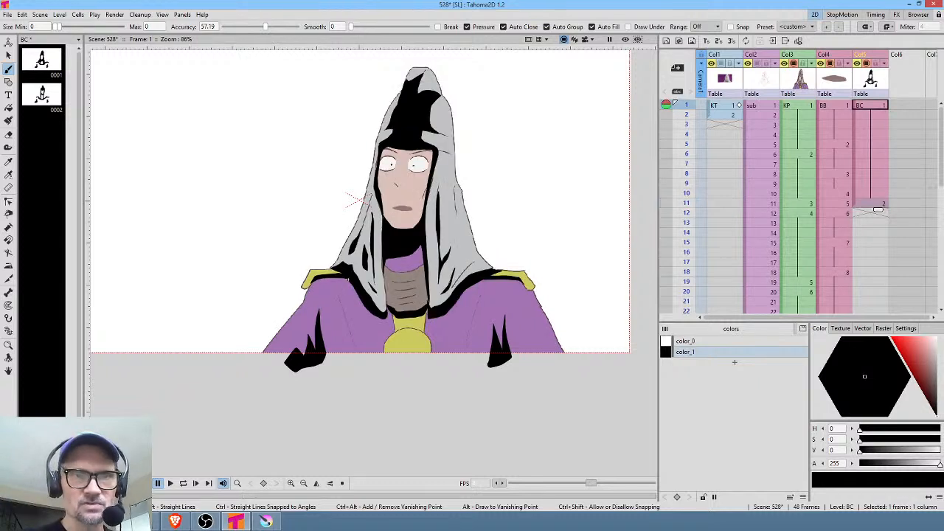
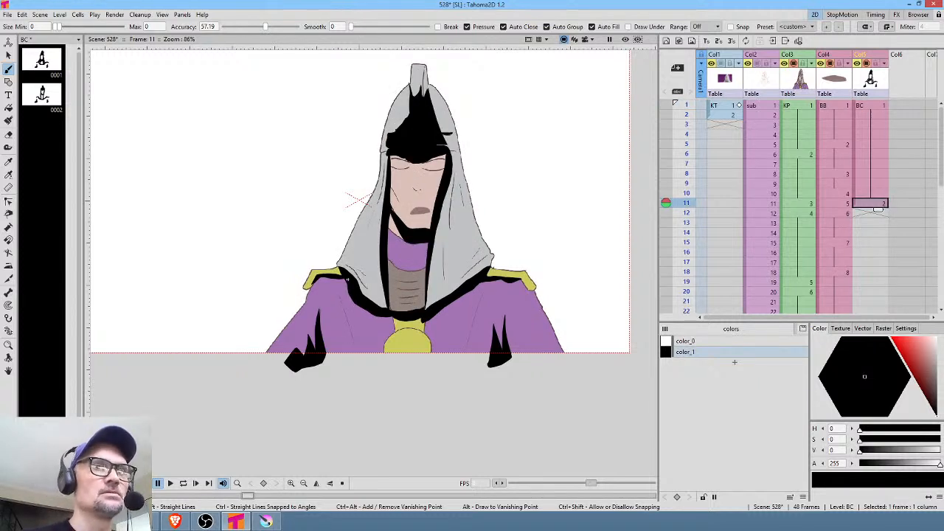
Widen the helmet's black shadow at frame 11 and paint a tapered fold shadow on each side of the hood.
mouse_move(412, 95)
left_mouse_down()
mouse_move(393, 138)
mouse_move(416, 116)
left_mouse_up()
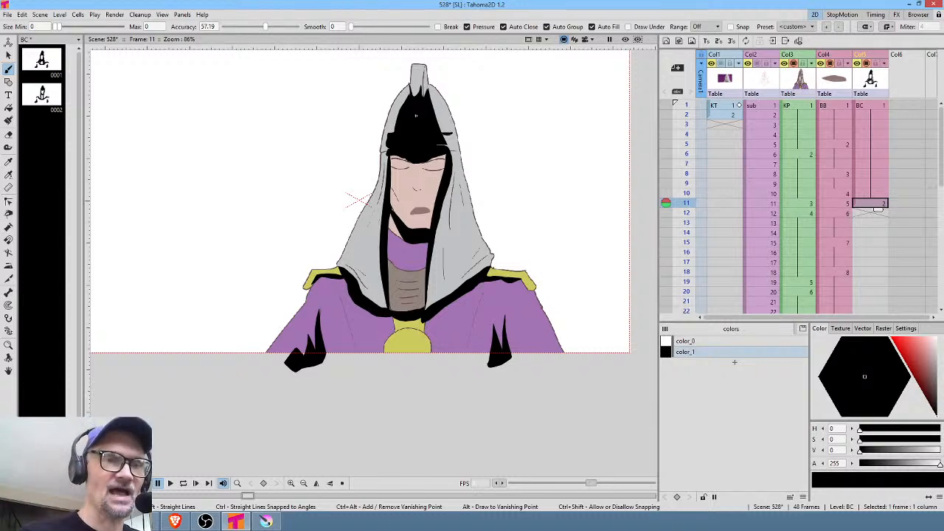
left_click_drag(374, 283, 374, 233)
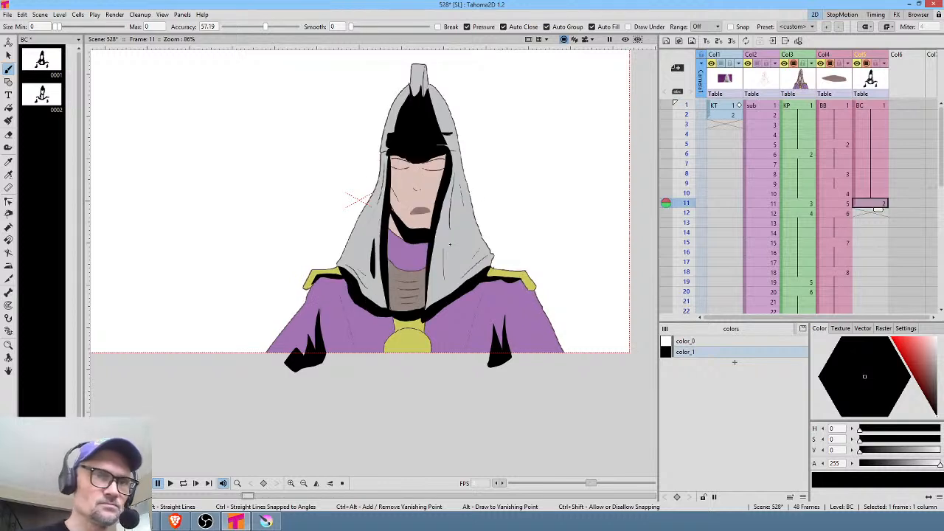
mouse_move(445, 240)
left_mouse_down()
mouse_move(450, 280)
mouse_move(451, 220)
mouse_move(447, 237)
left_mouse_up()
key("comma")
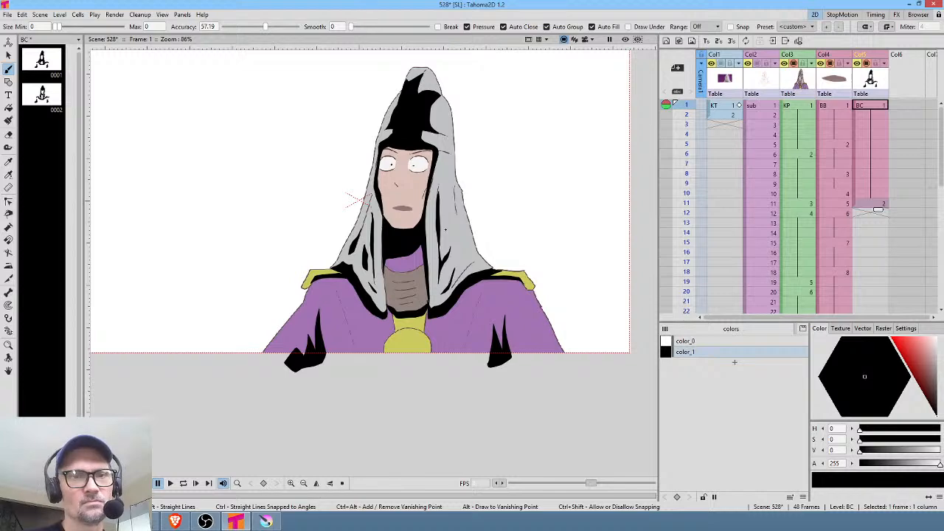
key("period")
left_click_drag(443, 277, 448, 277)
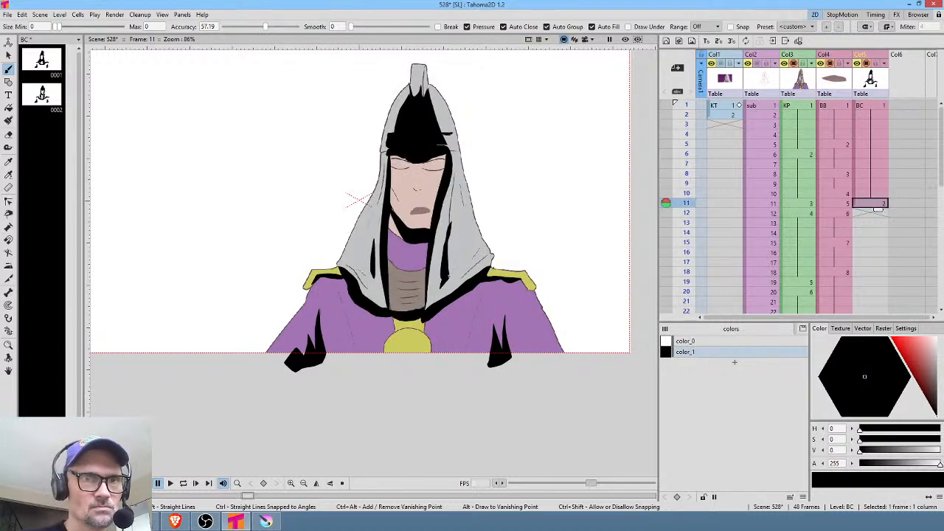
Add a thin black crease near the hood's outer left edge at frame 11, comparing it with the first shadow drawing.
key("comma")
key("period")
key("comma")
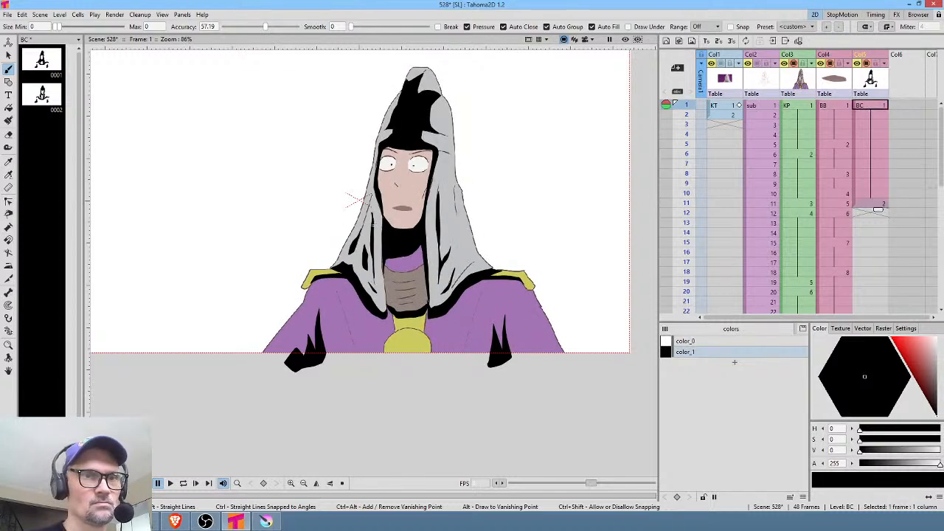
key("period")
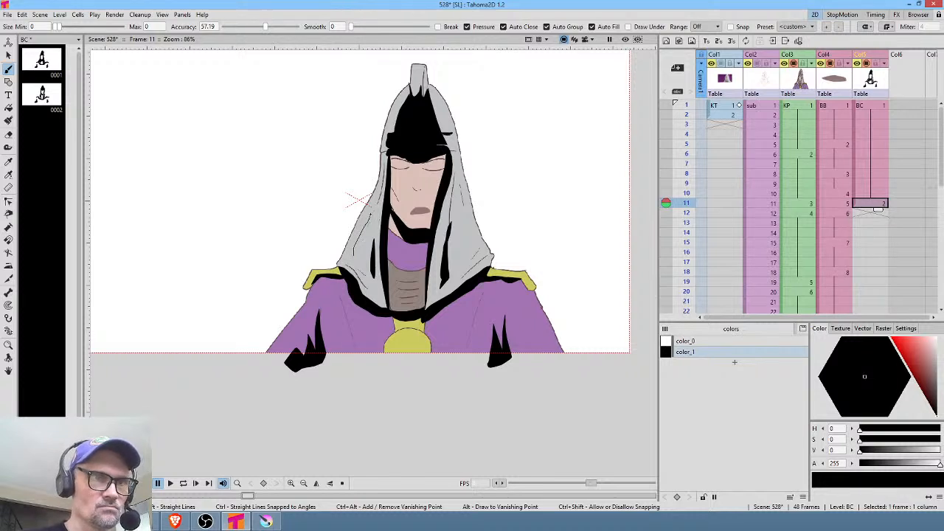
key("comma")
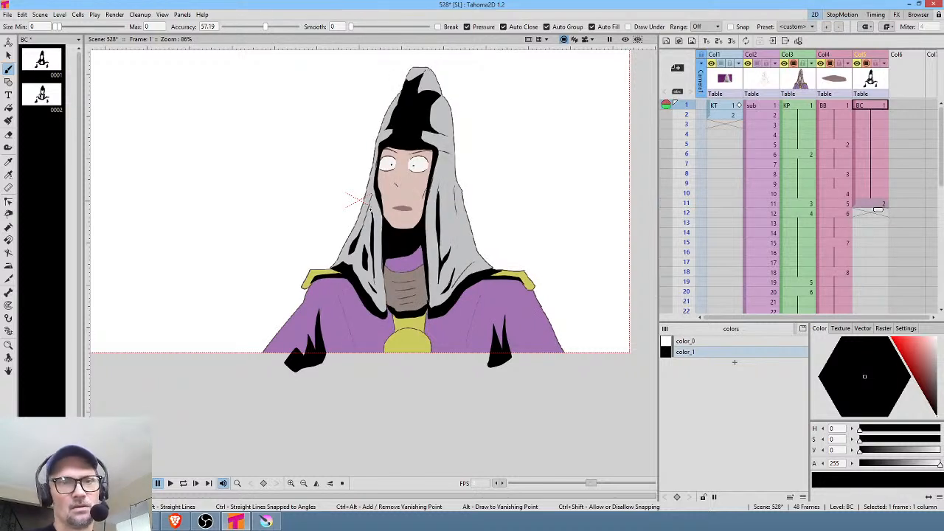
key("period")
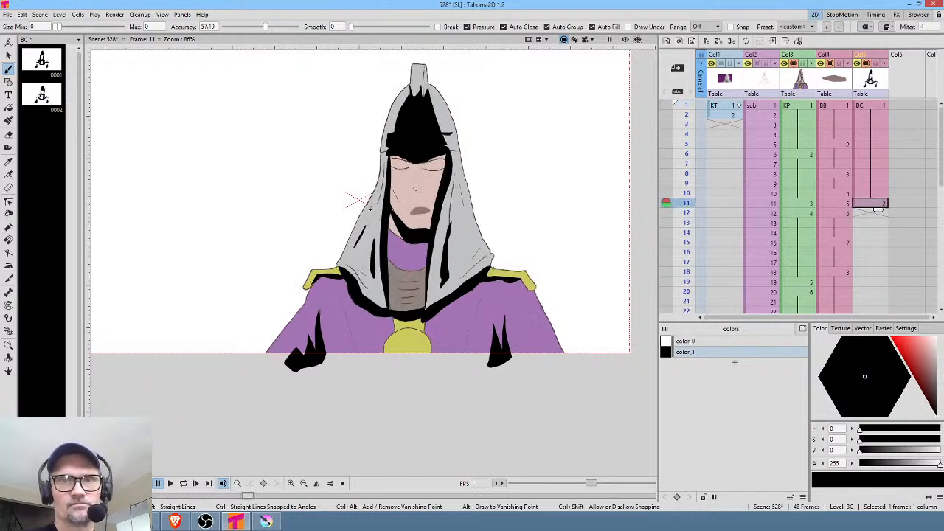
Duplicate the shadow drawing into frame 12 and erase the helmet, face-edge and chin shadows from the copy.
left_click(876, 213)
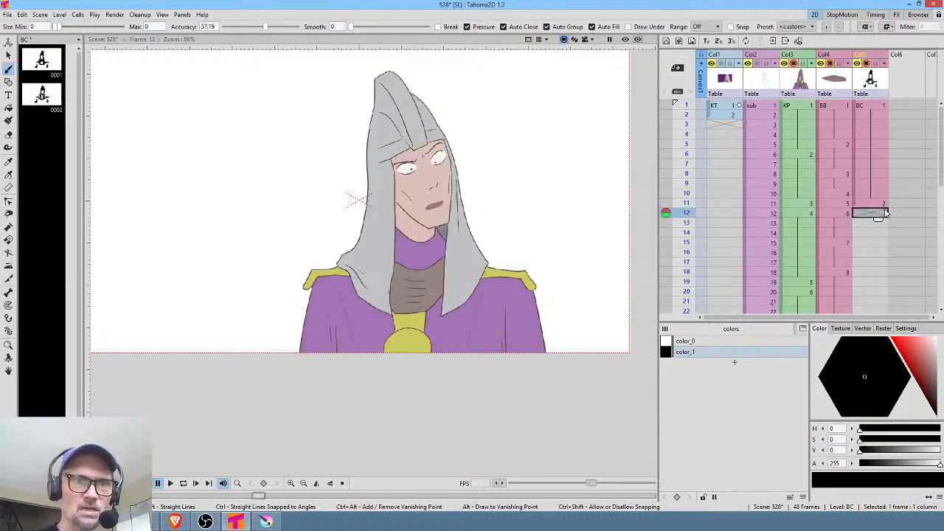
key("Up")
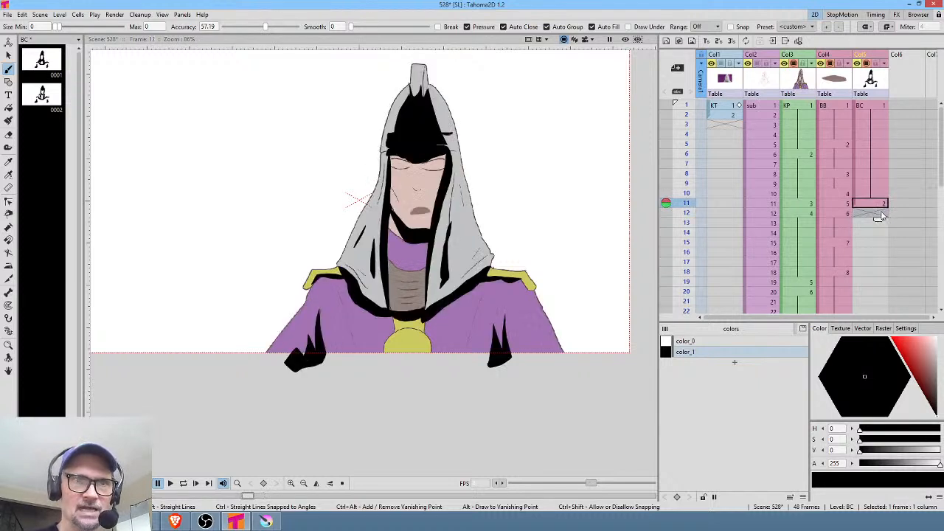
left_click(878, 214)
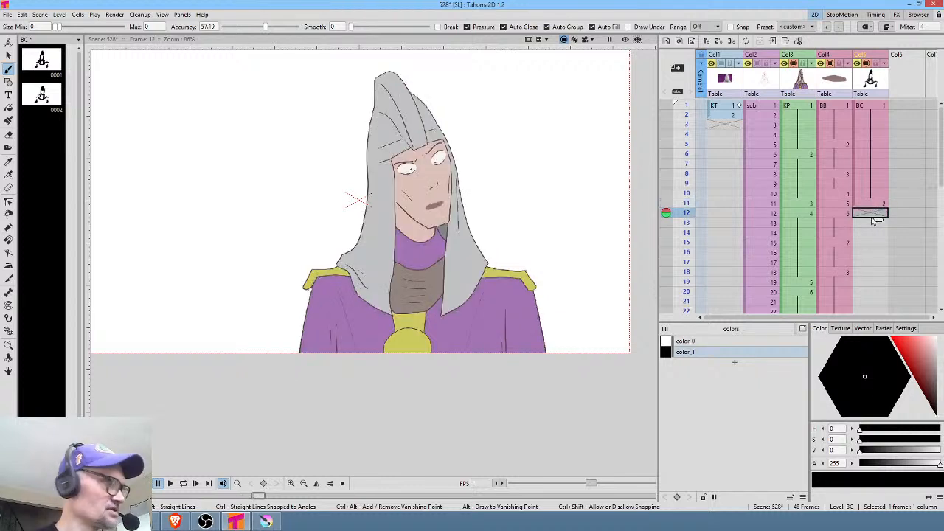
key("d")
key("e")
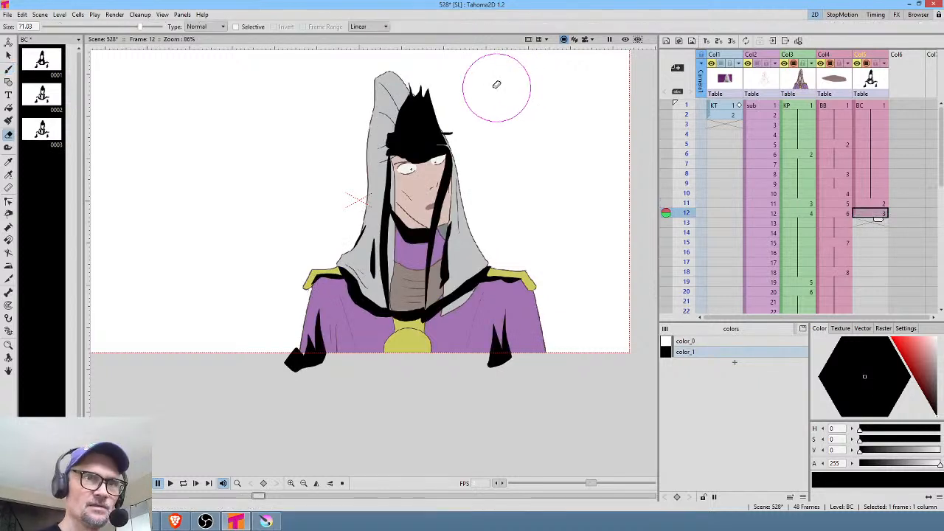
mouse_move(497, 84)
left_mouse_down()
mouse_move(384, 124)
mouse_move(352, 163)
mouse_move(443, 171)
mouse_move(412, 236)
mouse_move(456, 217)
mouse_move(445, 242)
left_mouse_up()
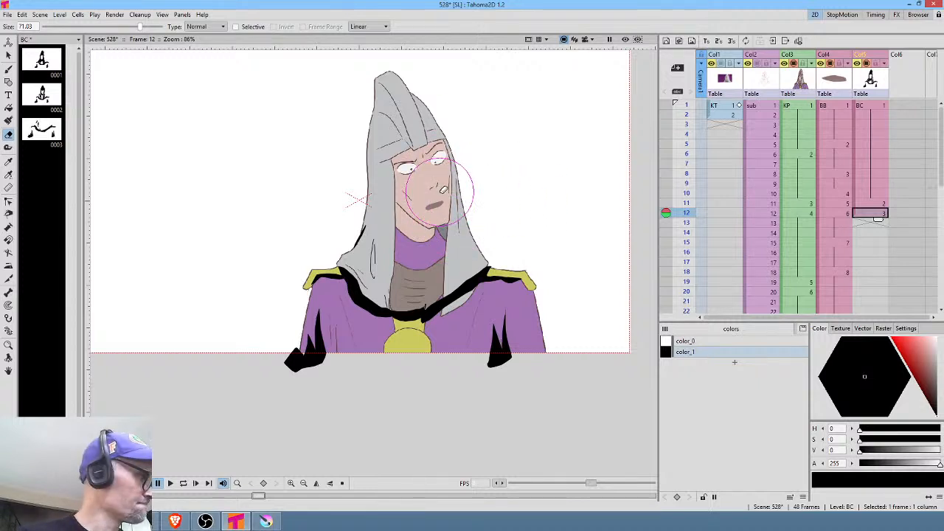
Paint frame 12's black shadows on the helmet, above the brow and down both inner edges of the hood around the face.
key("b")
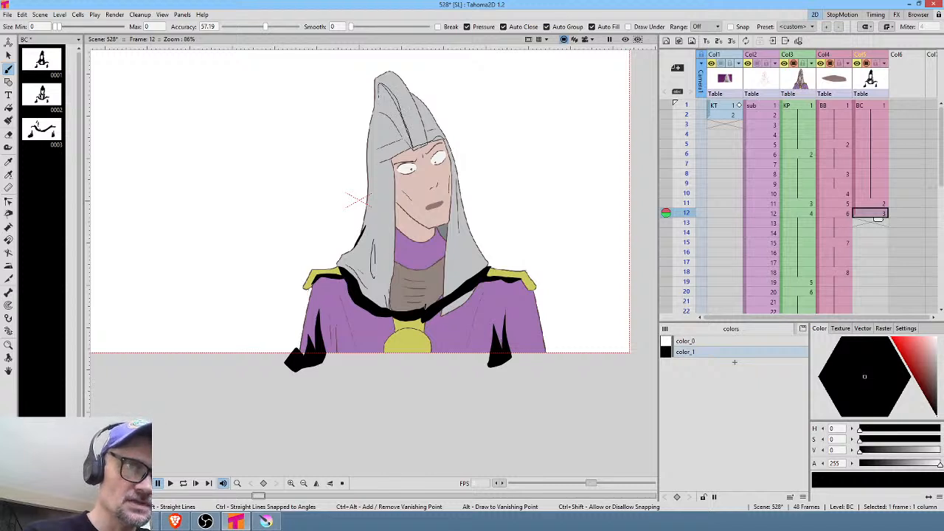
mouse_move(378, 93)
left_mouse_down()
mouse_move(392, 121)
mouse_move(391, 174)
mouse_move(443, 137)
left_mouse_up()
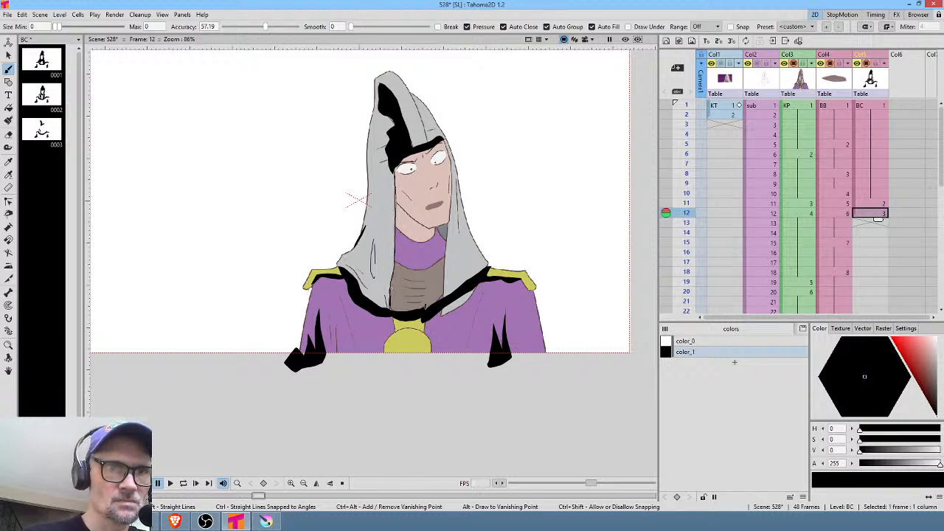
left_click_drag(393, 295, 397, 172)
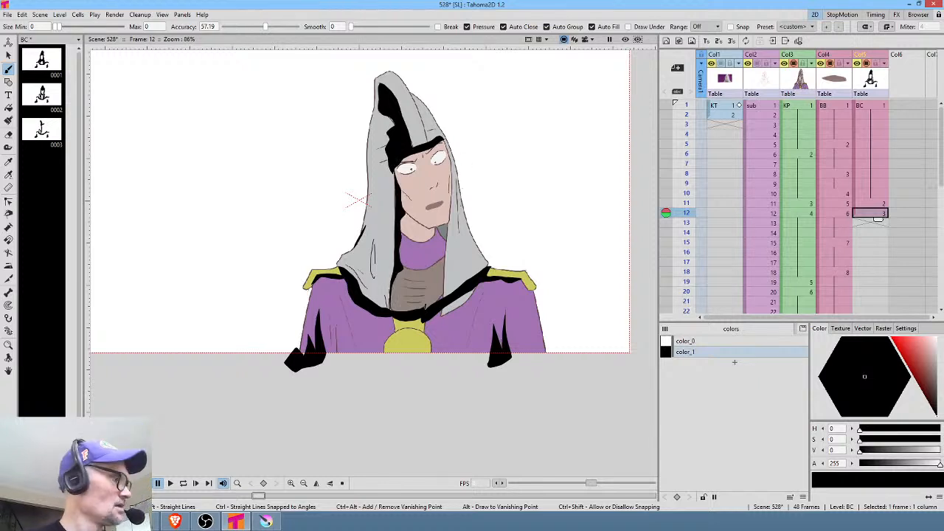
key("Up")
key("Down")
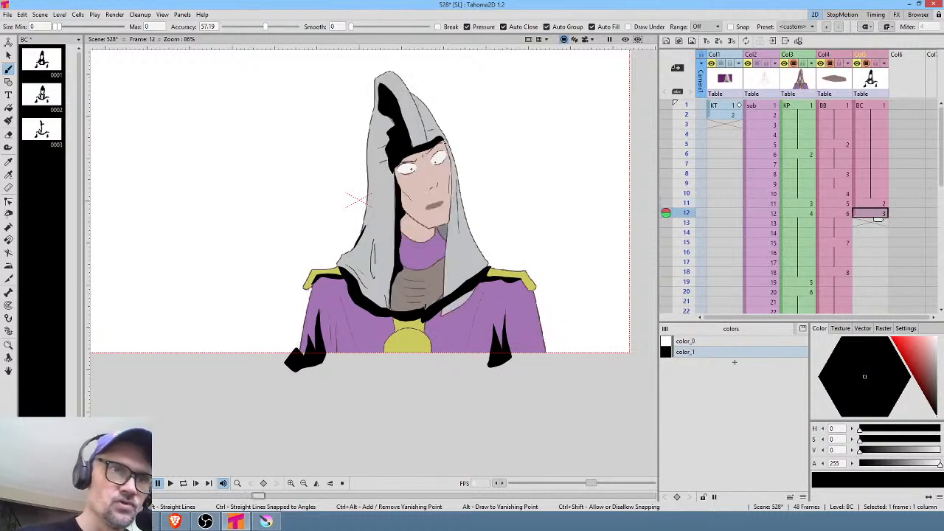
mouse_move(450, 151)
left_mouse_down()
mouse_move(450, 218)
mouse_move(443, 138)
left_mouse_up()
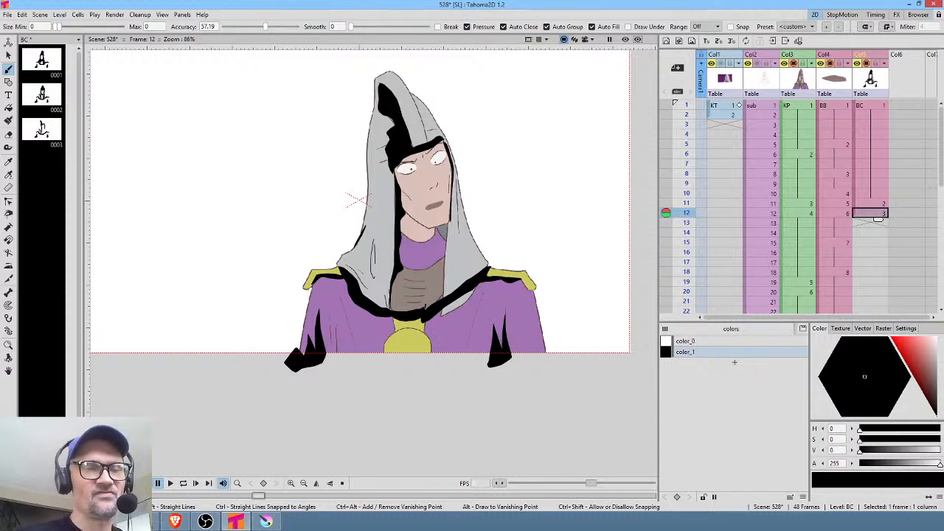
Paint the black shadow beneath the chin and jaw at frame 12, joining both sides of the hood, and compare it with frame 11.
middle_click(444, 140)
scroll(423, 209, "up", 5)
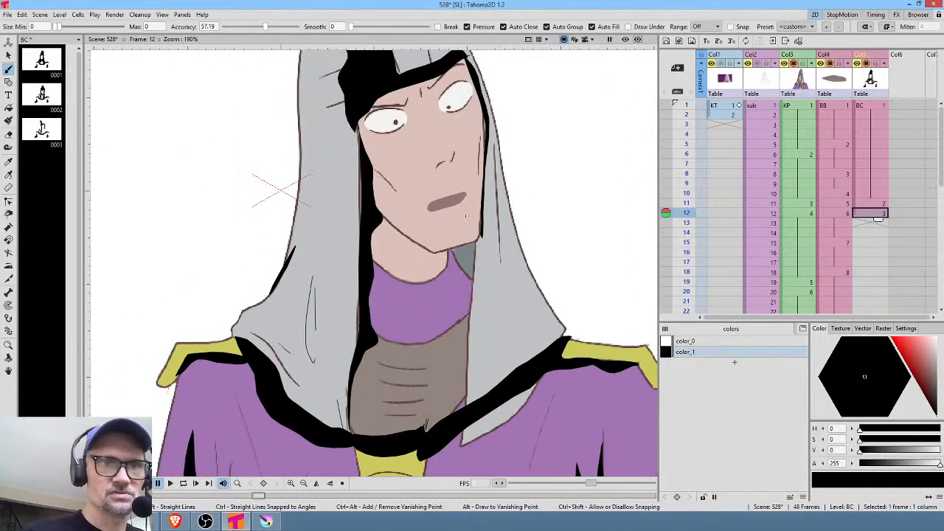
mouse_move(478, 238)
left_mouse_down()
mouse_move(428, 251)
mouse_move(371, 226)
mouse_move(391, 258)
mouse_move(441, 288)
mouse_move(469, 267)
mouse_move(481, 237)
mouse_move(470, 219)
mouse_move(467, 240)
left_mouse_up()
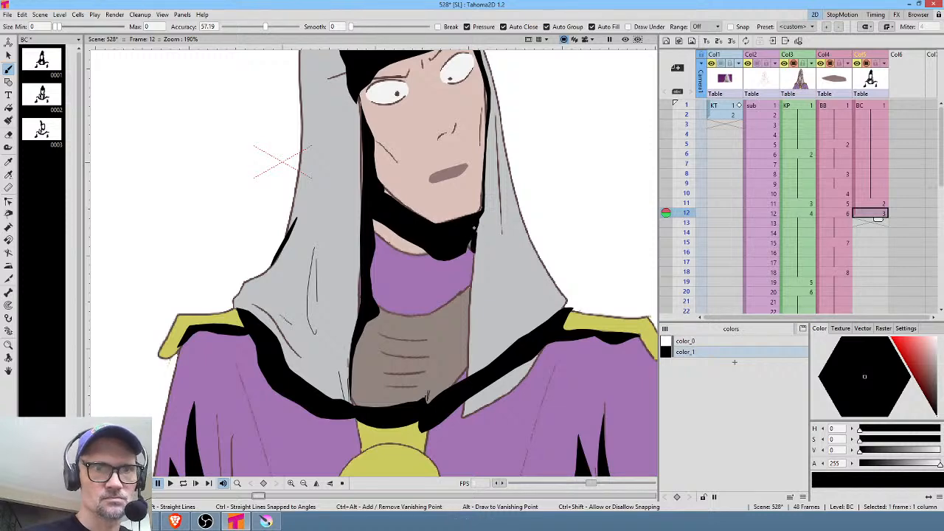
key("Up")
key("Down")
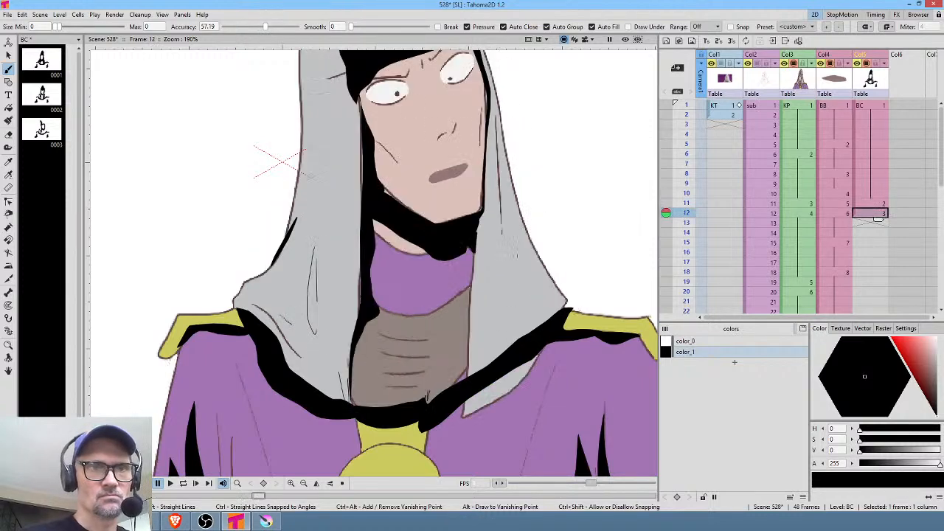
Try erasing the copied hem and epaulette shadows at frame 12 with the large eraser, and undo the erasure.
left_click_drag(531, 324, 528, 261)
key("Up")
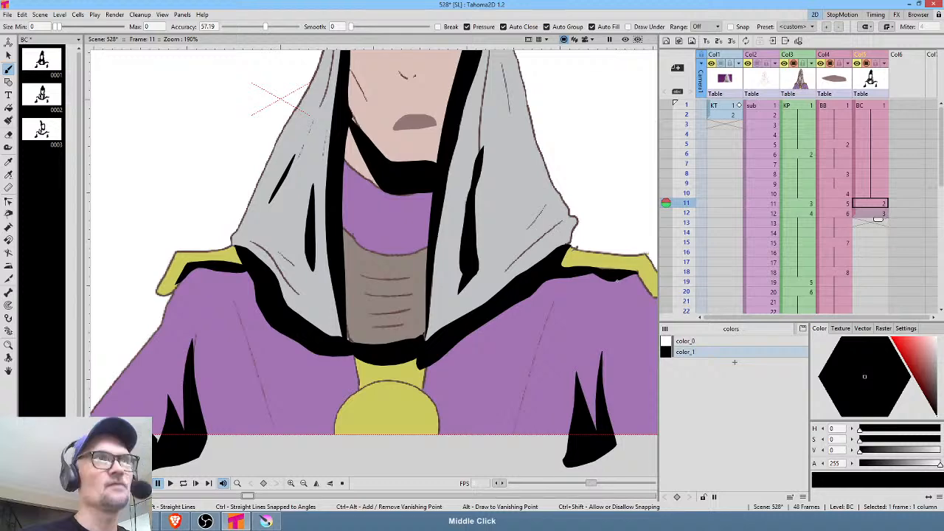
left_click_drag(562, 318, 523, 261)
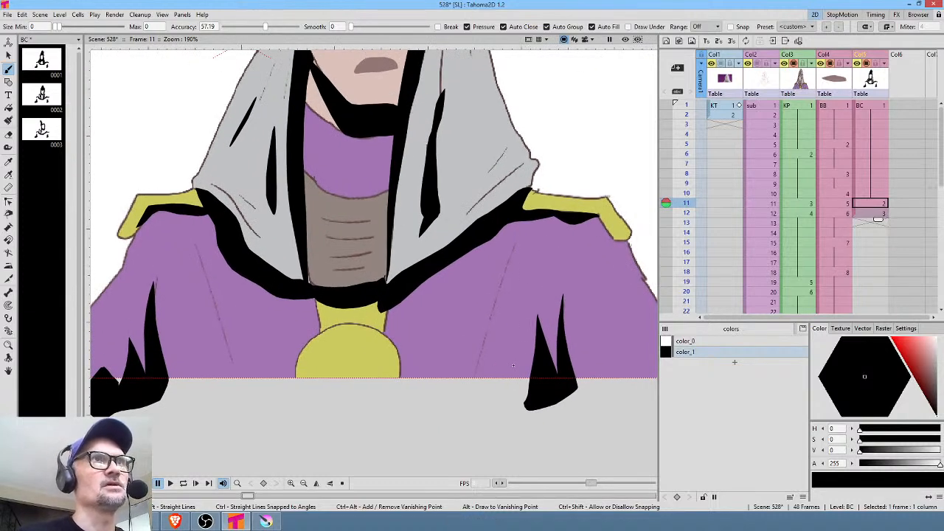
key("Down")
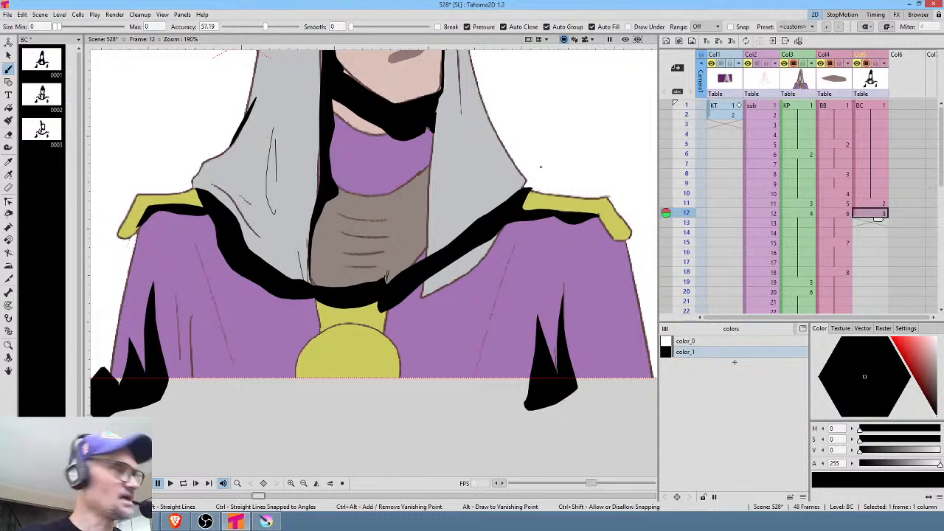
key("e")
mouse_move(534, 154)
left_mouse_down()
mouse_move(504, 174)
mouse_move(415, 271)
mouse_move(368, 291)
mouse_move(317, 292)
mouse_move(244, 226)
left_mouse_up()
left_click_drag(427, 341, 443, 349)
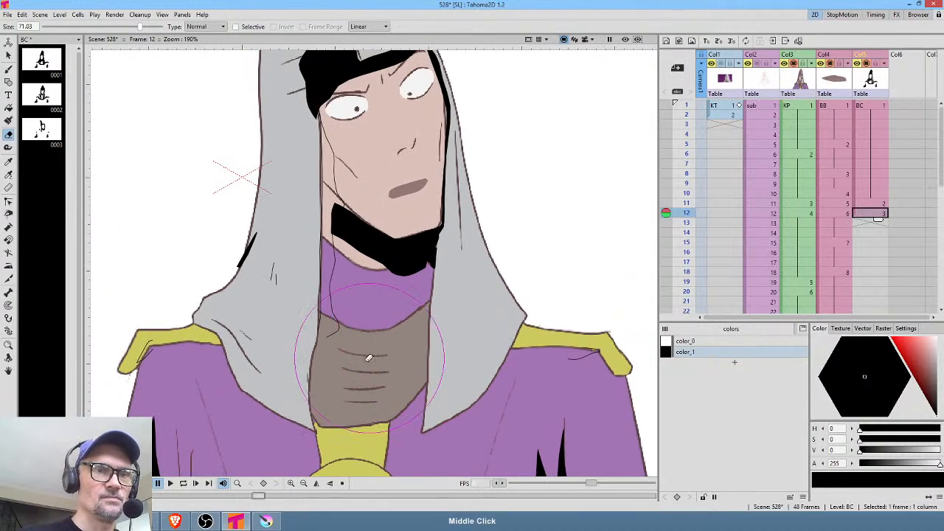
key("ctrl+z")
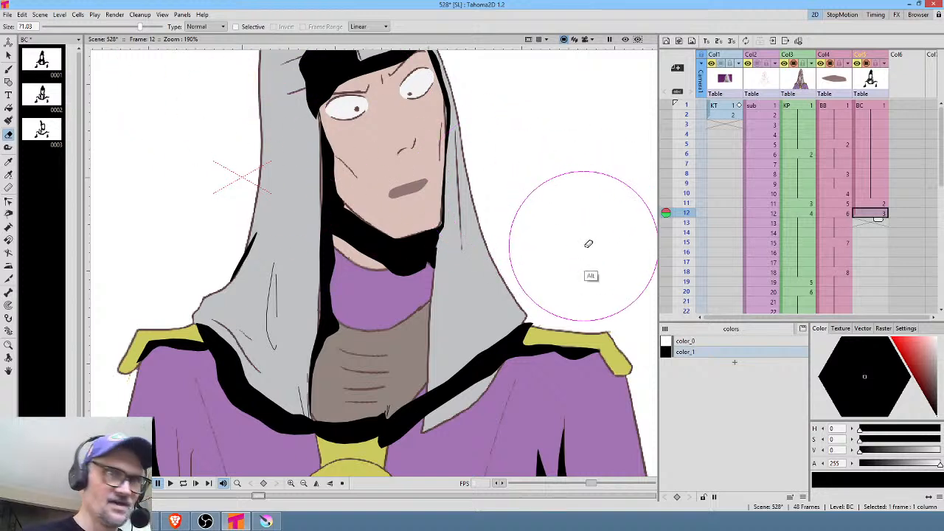
Reduce the eraser size to 12.91 and erase the copied hem, collar, epaulette and hood crease shadows at frame 12.
left_click_drag(584, 246, 463, 325)
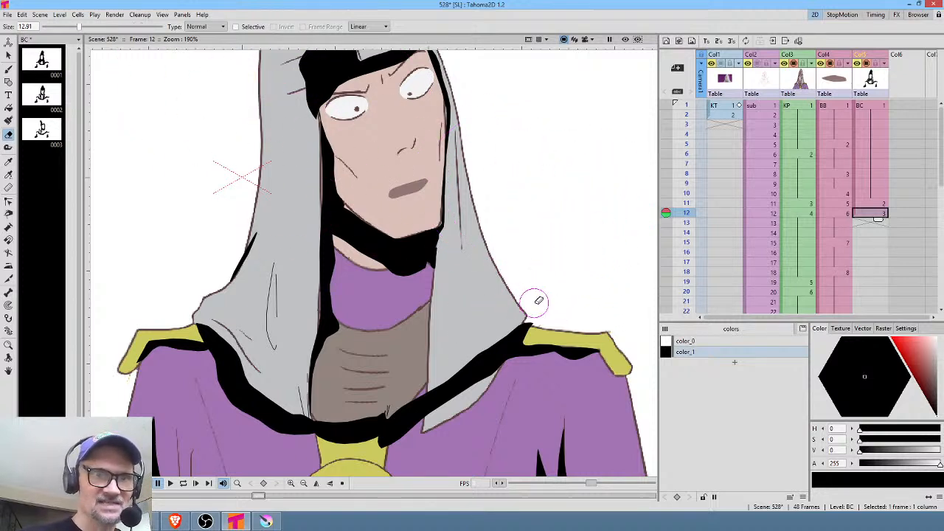
mouse_move(533, 301)
left_mouse_down()
mouse_move(439, 386)
mouse_move(471, 366)
mouse_move(424, 414)
mouse_move(474, 382)
mouse_move(579, 350)
mouse_move(388, 411)
mouse_move(377, 435)
mouse_move(315, 439)
mouse_move(286, 392)
mouse_move(252, 379)
mouse_move(212, 326)
mouse_move(189, 327)
mouse_move(151, 351)
mouse_move(213, 352)
mouse_move(261, 322)
mouse_move(264, 372)
mouse_move(273, 358)
mouse_move(291, 405)
left_mouse_up()
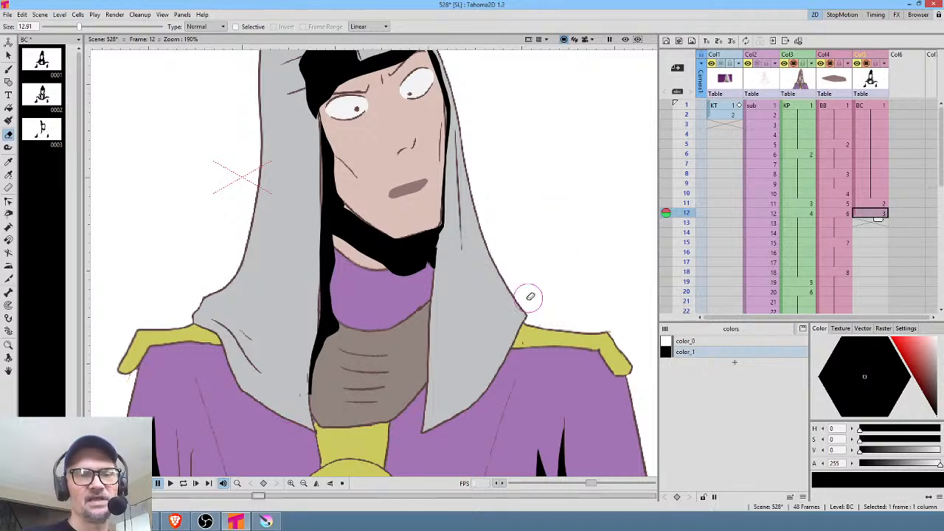
left_click_drag(519, 269, 513, 338)
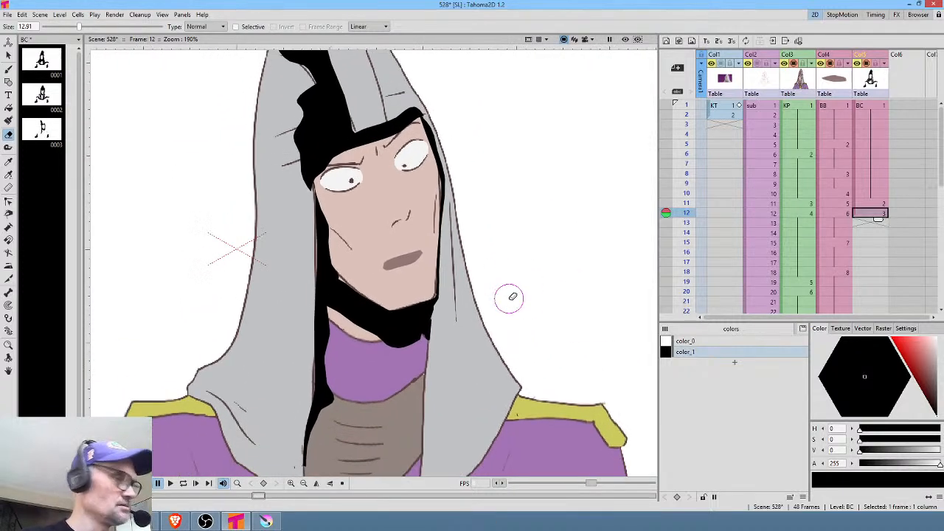
Paint a black shadow under the right side of the hood's hem at frame 12, flipping to frame 11 to match it.
key("b")
mouse_move(506, 297)
left_mouse_down()
mouse_move(531, 262)
mouse_move(552, 191)
left_mouse_up()
key("Up")
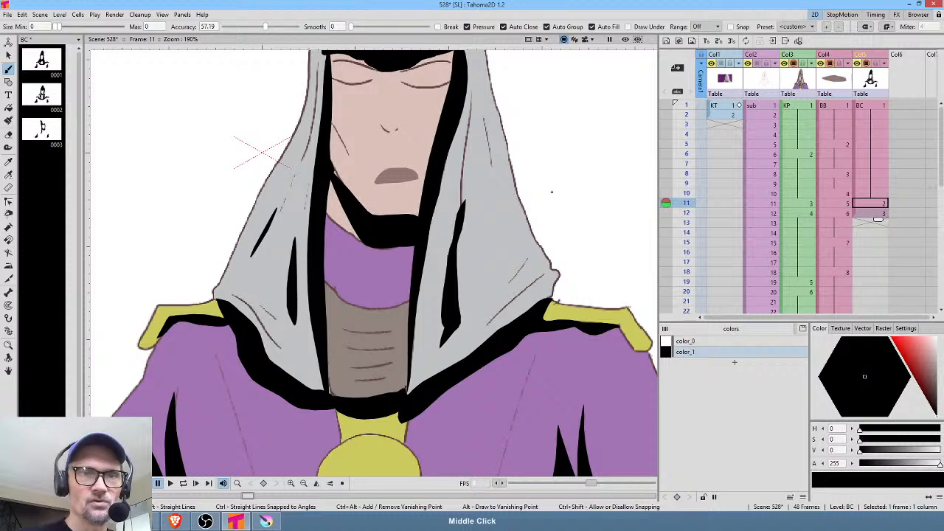
key("Down")
mouse_move(546, 299)
left_mouse_down()
mouse_move(545, 319)
mouse_move(446, 405)
mouse_move(520, 365)
mouse_move(547, 301)
left_mouse_up()
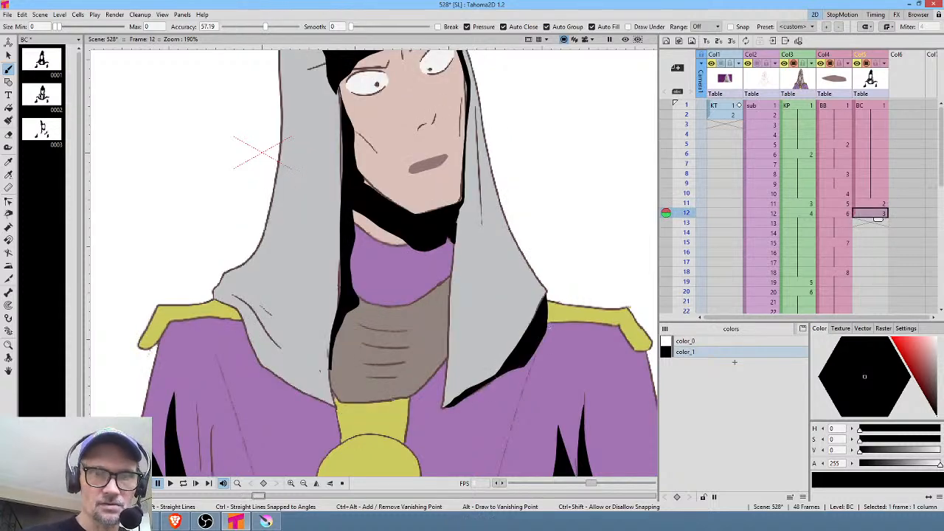
key("Up")
key("Down")
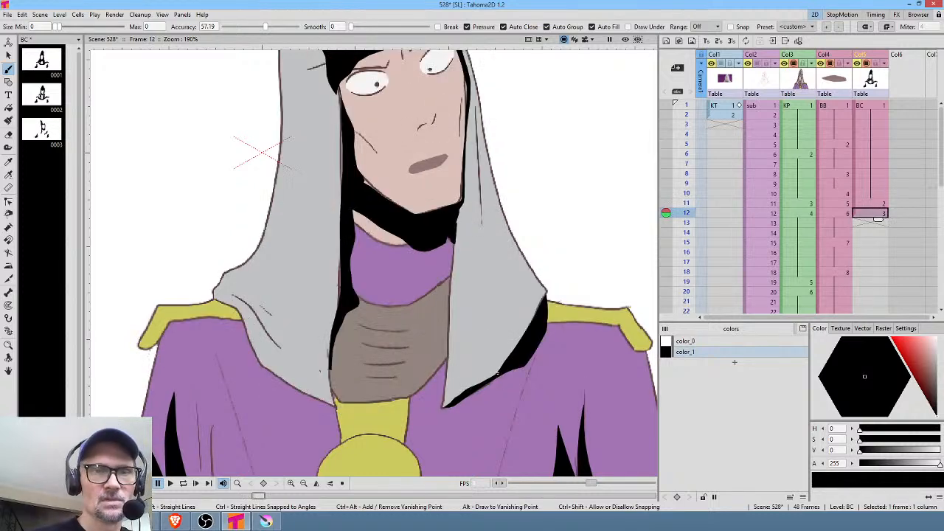
key("Up")
key("Down")
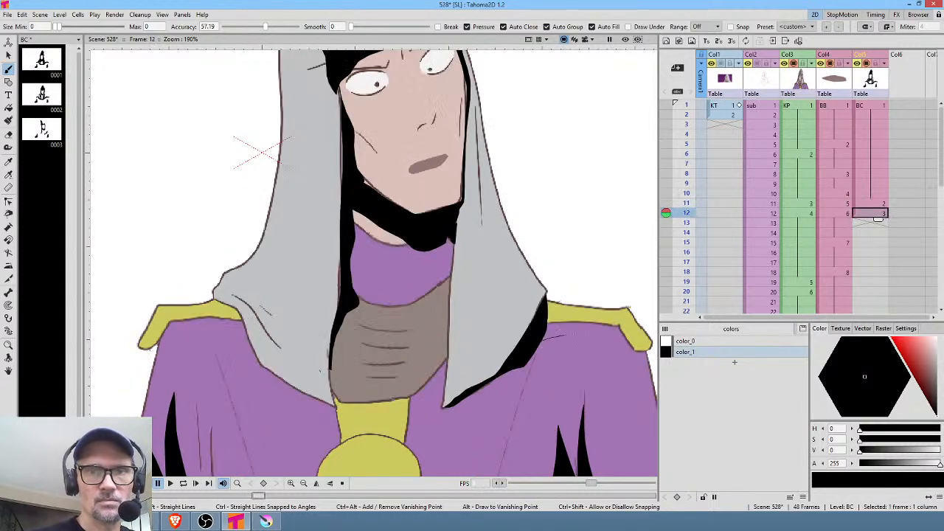
Paint black shadows beneath the right epaulette and along a fold in the right side of the hood at frame 12.
mouse_move(574, 334)
left_mouse_down()
mouse_move(619, 337)
mouse_move(550, 316)
mouse_move(543, 339)
left_mouse_up()
key("Up")
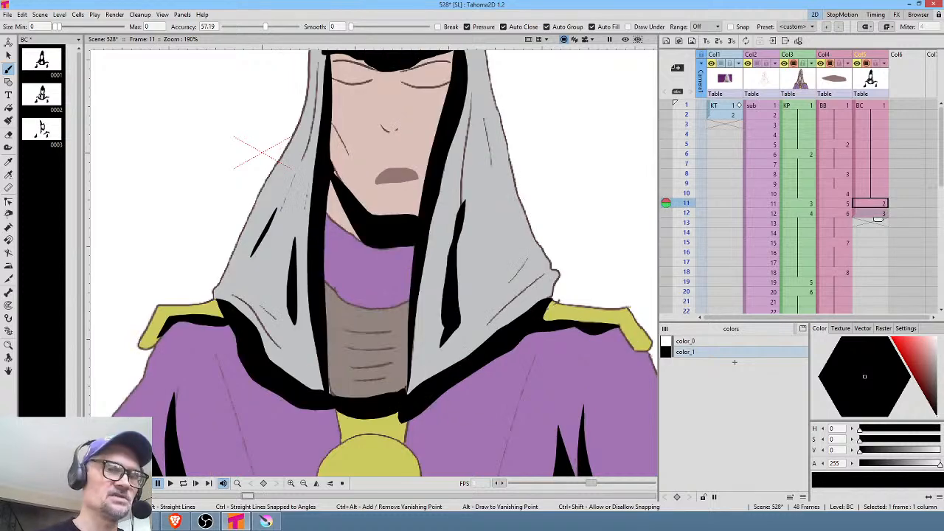
key("Down")
mouse_move(476, 262)
left_mouse_down()
mouse_move(472, 359)
mouse_move(482, 325)
mouse_move(477, 249)
left_mouse_up()
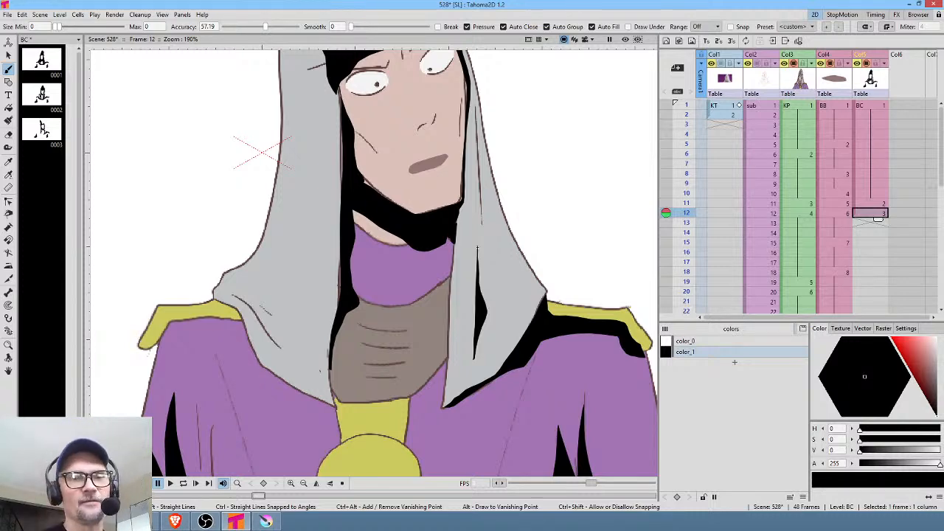
Paint a black shadow along the inner edge of the hood's right flap, from the chin down beside the collar, at frame 12.
key("Up")
key("Down")
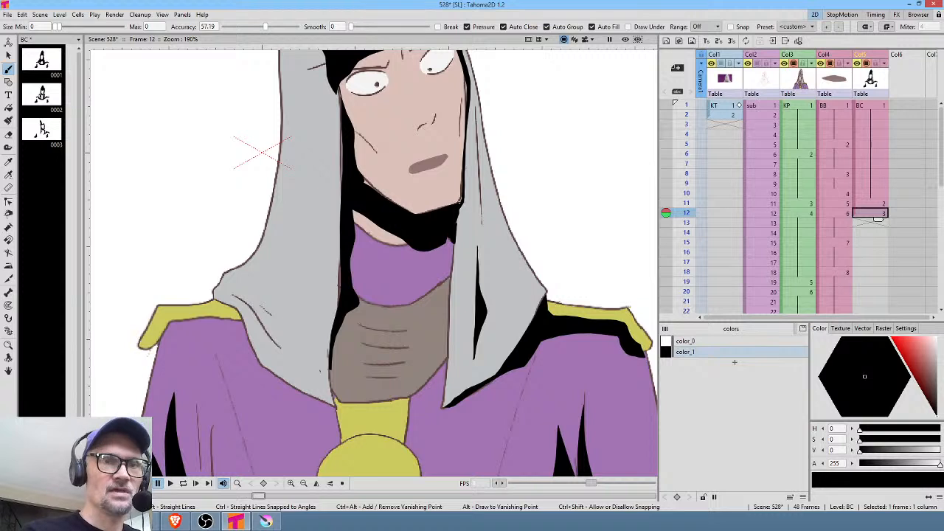
mouse_move(463, 199)
left_mouse_down()
mouse_move(444, 391)
mouse_move(438, 286)
mouse_move(458, 206)
left_mouse_up()
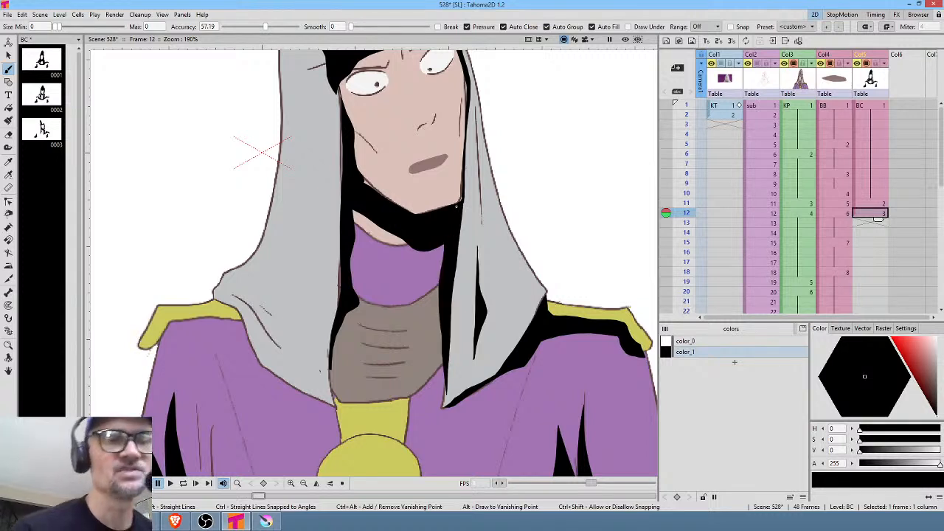
Paint two narrow black fold shadows in the left side of the hood at frame 12, comparing them with frame 11.
key("Up")
key("Down")
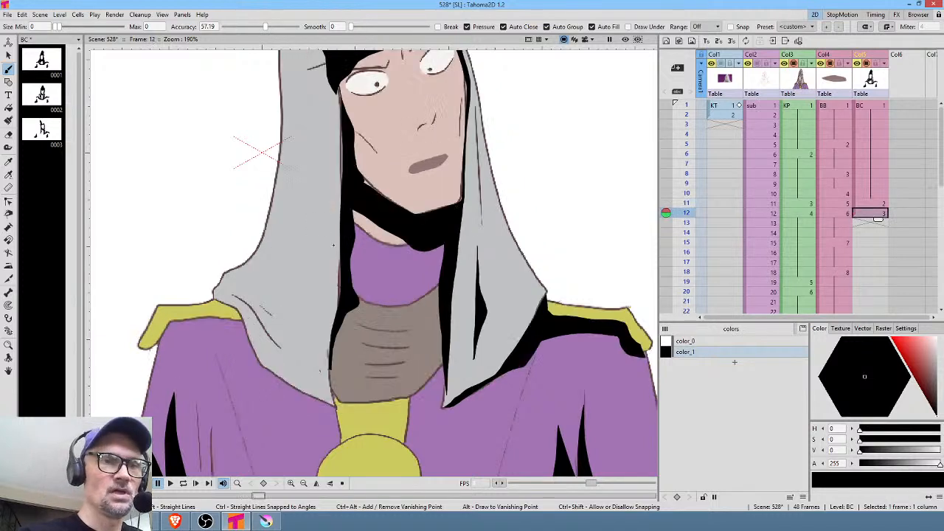
mouse_move(326, 220)
left_mouse_down()
mouse_move(317, 335)
mouse_move(311, 265)
mouse_move(323, 206)
left_mouse_up()
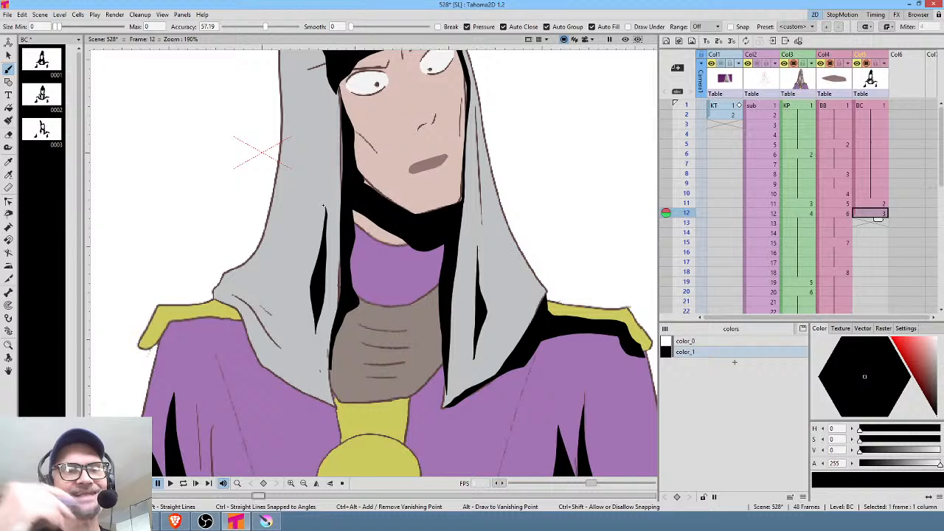
key("Up")
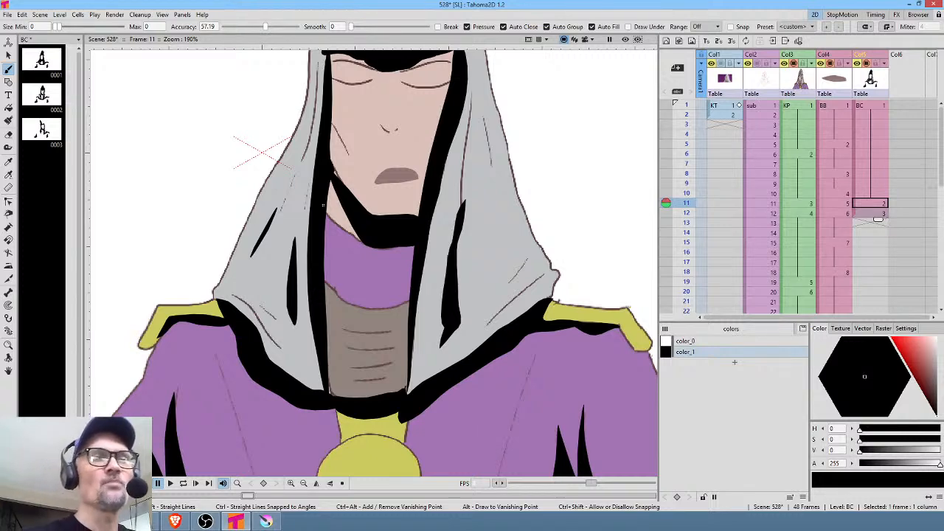
key("Down")
key("Up")
key("Down")
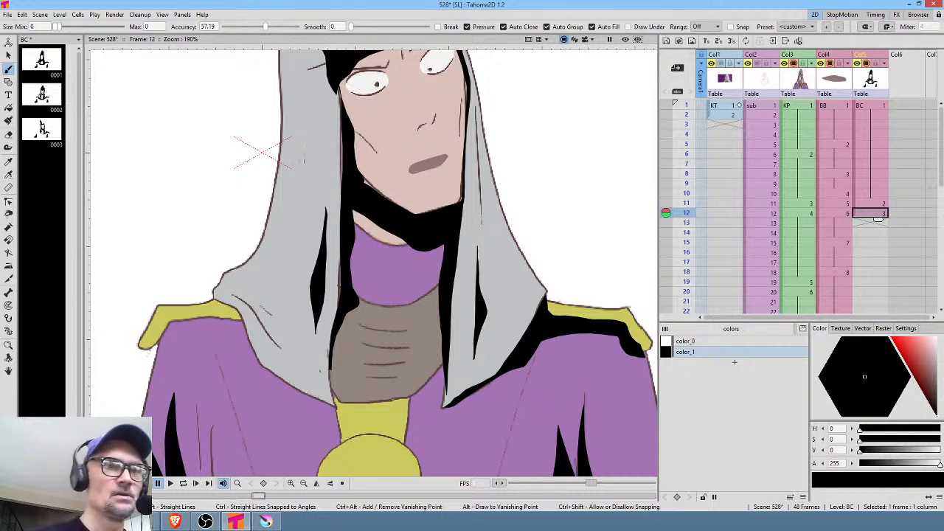
mouse_move(301, 144)
left_mouse_down()
mouse_move(288, 249)
mouse_move(304, 149)
left_mouse_up()
Paint black shadows under the left side of the hood's hem and beneath the left epaulette at frame 12.
middle_click(575, 365)
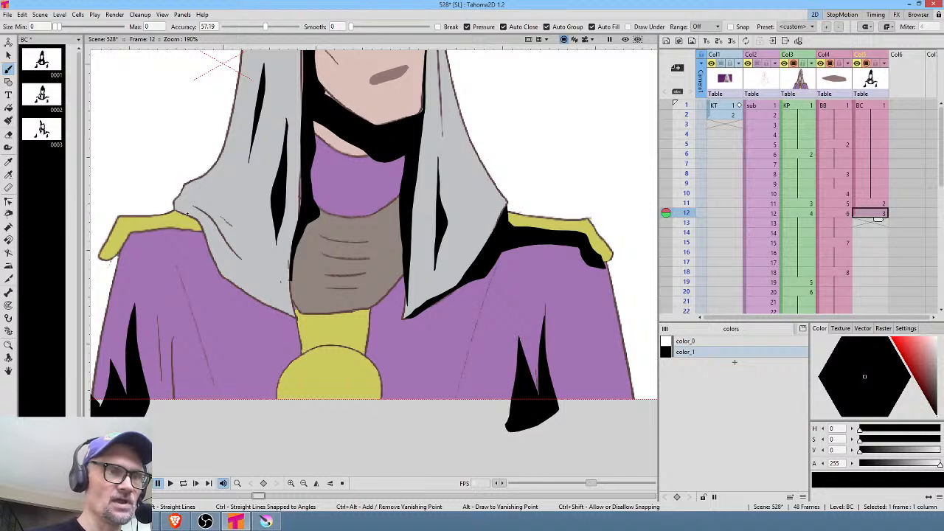
left_click_drag(179, 208, 205, 220)
mouse_move(220, 254)
left_mouse_down()
mouse_move(288, 311)
mouse_move(238, 300)
mouse_move(208, 280)
mouse_move(177, 210)
left_mouse_up()
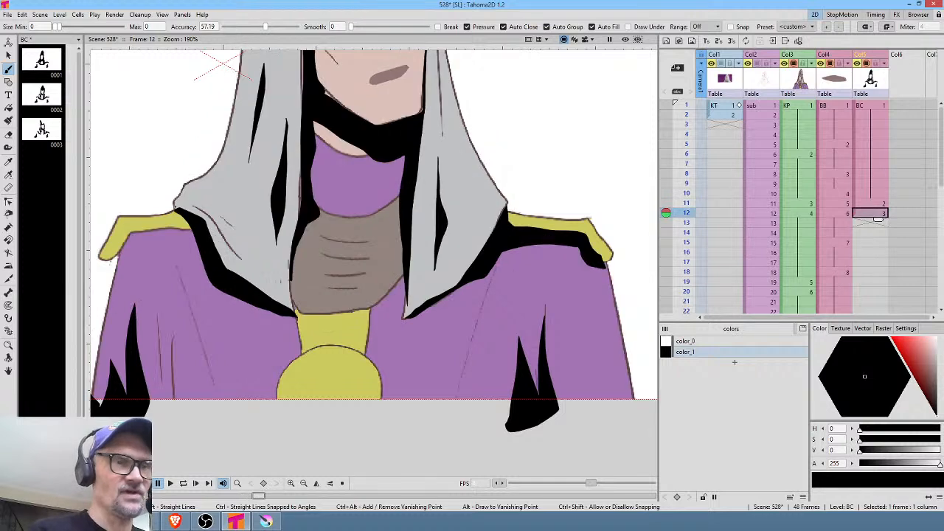
mouse_move(191, 225)
left_mouse_down()
mouse_move(142, 225)
mouse_move(124, 239)
mouse_move(196, 233)
left_mouse_up()
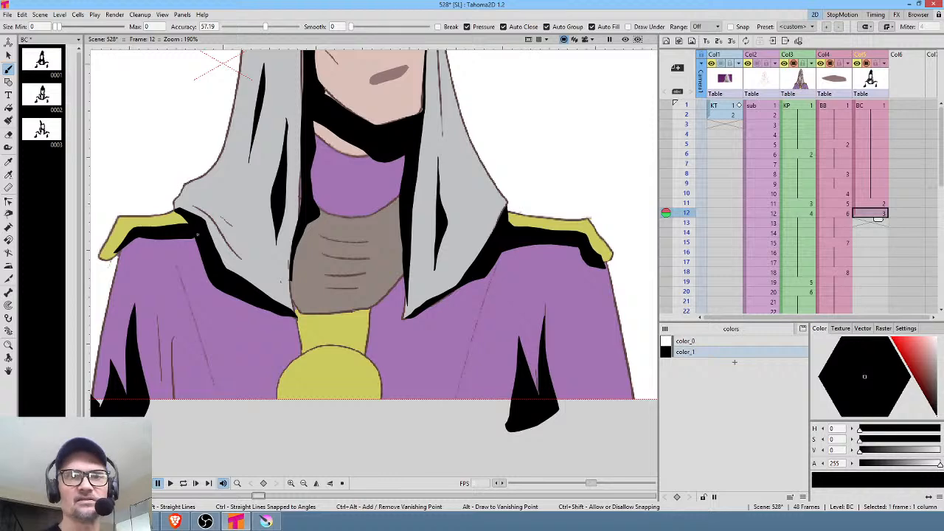
Compare frame 12 with the earlier shadow drawings and paint a black shadow under the collar, between the hood flaps.
key("Up")
key("Down")
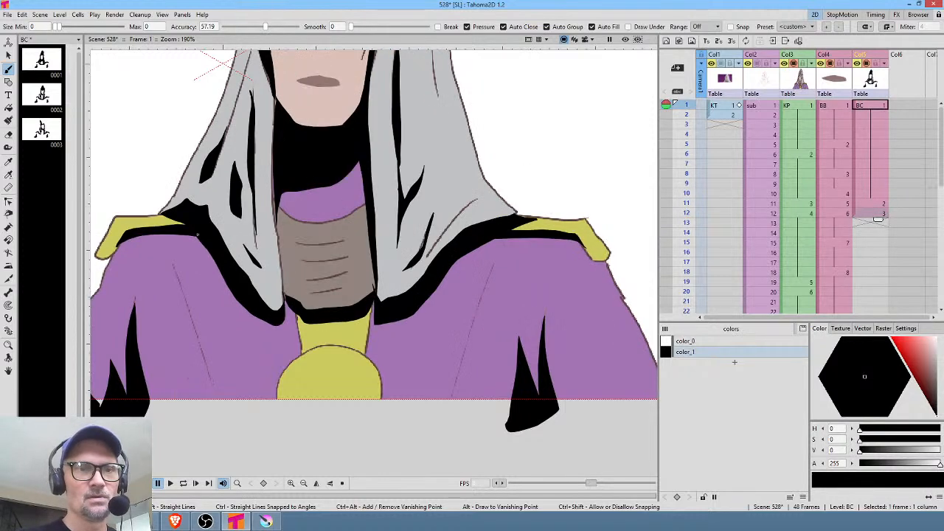
key("Up")
key("Down")
key("Up")
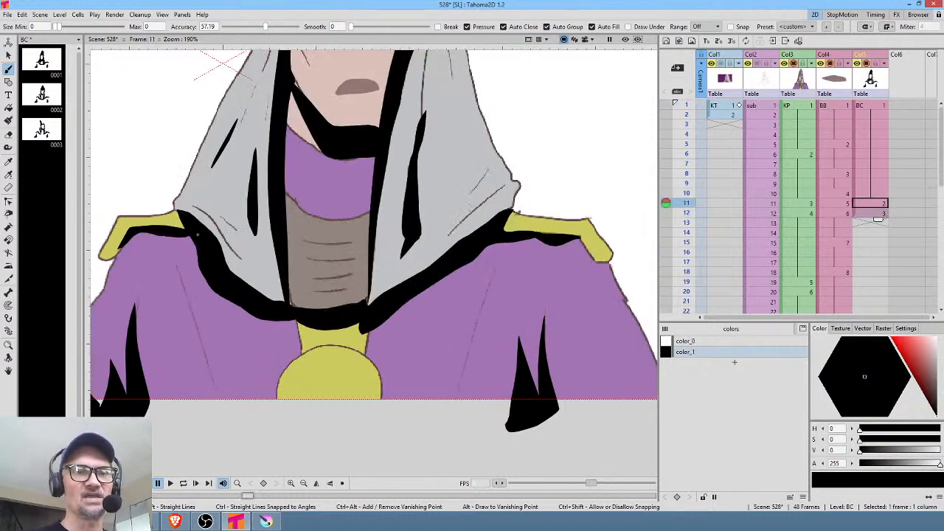
key("Down")
key("Up")
key("Down")
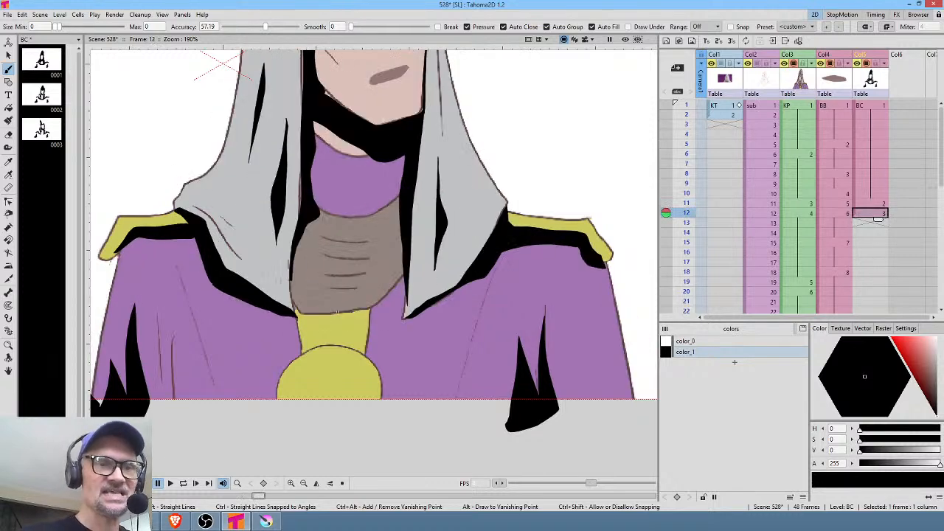
mouse_move(299, 322)
left_mouse_down()
mouse_move(375, 316)
mouse_move(404, 325)
mouse_move(415, 310)
mouse_move(403, 314)
mouse_move(403, 275)
mouse_move(336, 310)
mouse_move(297, 301)
left_mouse_up()
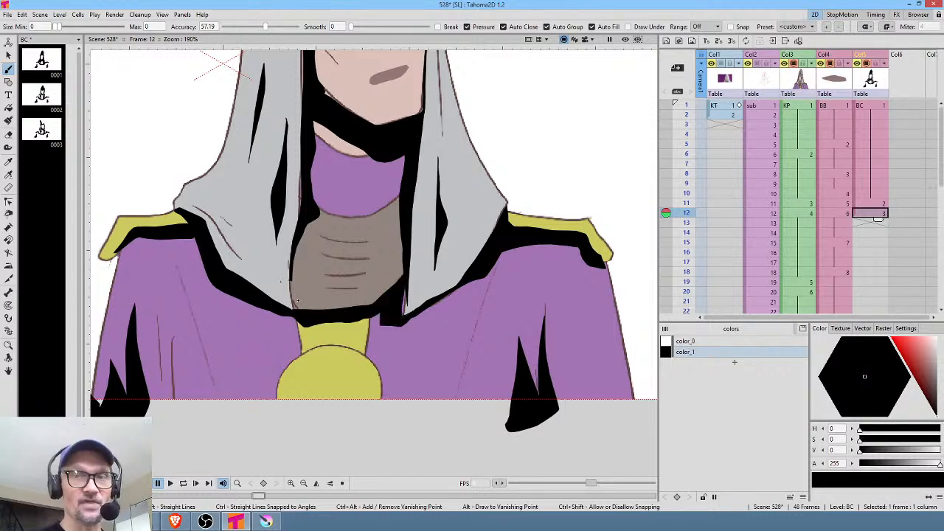
Review the shadows on the whole figure at frame 12 and compare them with the previous frame.
left_click_drag(507, 277, 580, 203)
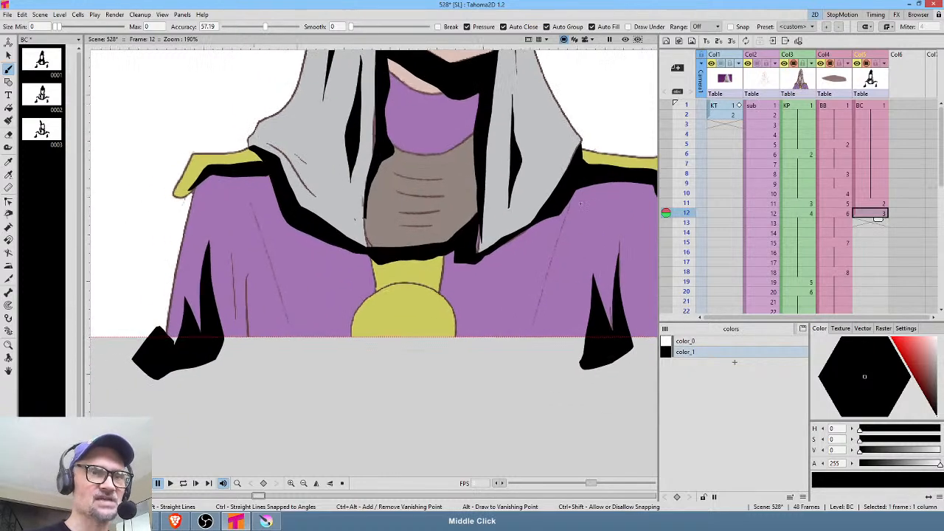
scroll(546, 214, "down", 5)
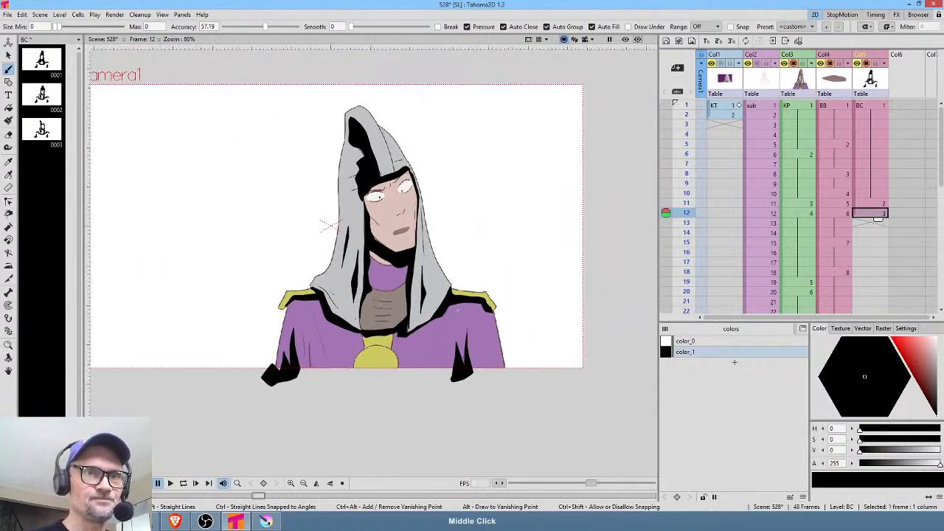
scroll(457, 311, "up", 4)
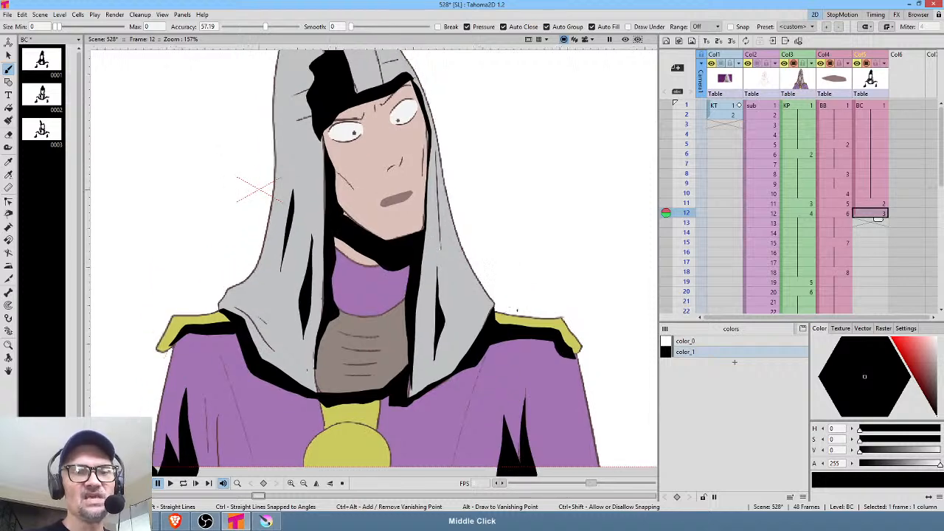
scroll(516, 312, "down", 4)
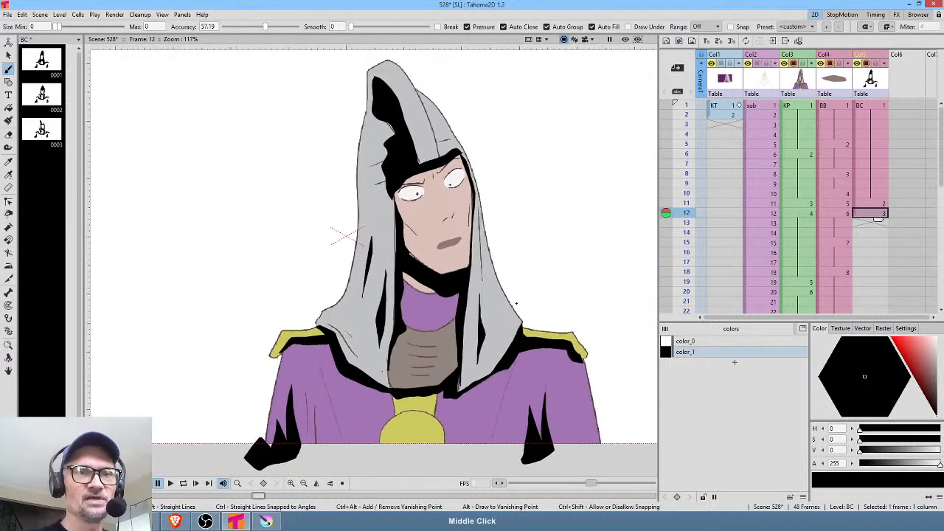
left_click_drag(516, 303, 518, 303)
key("Up")
key("Down")
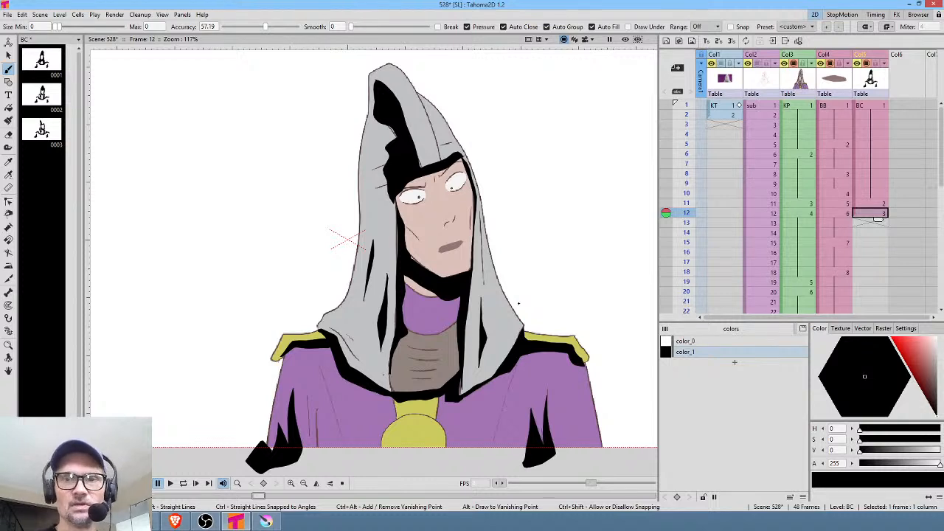
Extend the exposure of the third shadow drawing in the BC column through frame 33.
left_click_drag(877, 219, 873, 245)
left_click(873, 246)
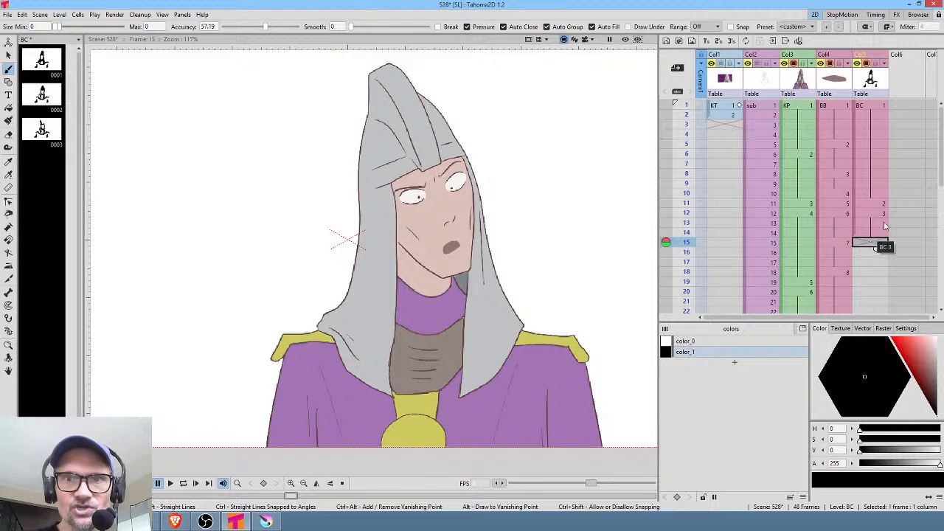
left_click(885, 232)
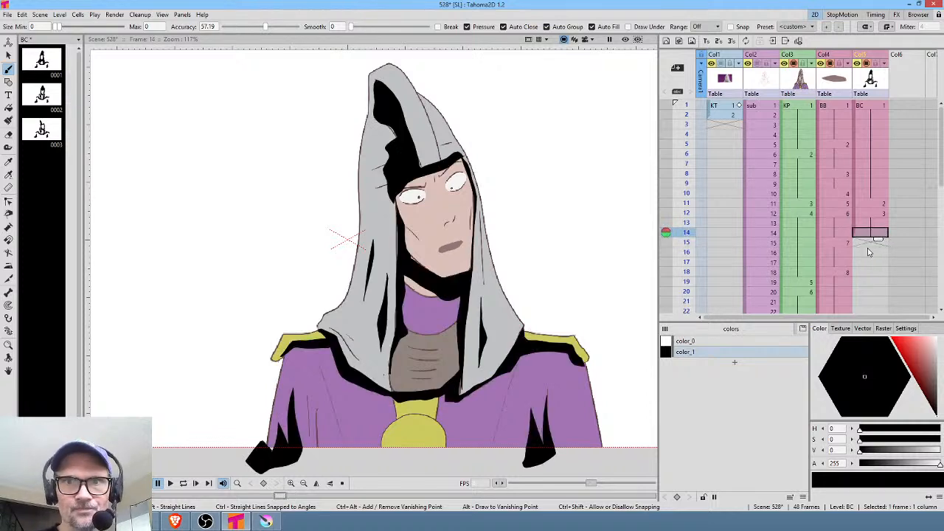
left_click(878, 242)
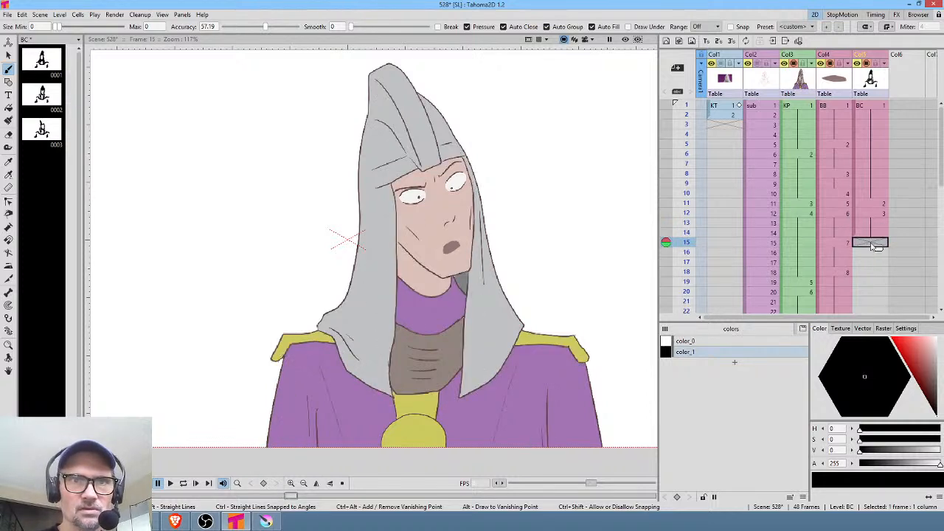
left_click(879, 233)
left_click(872, 273)
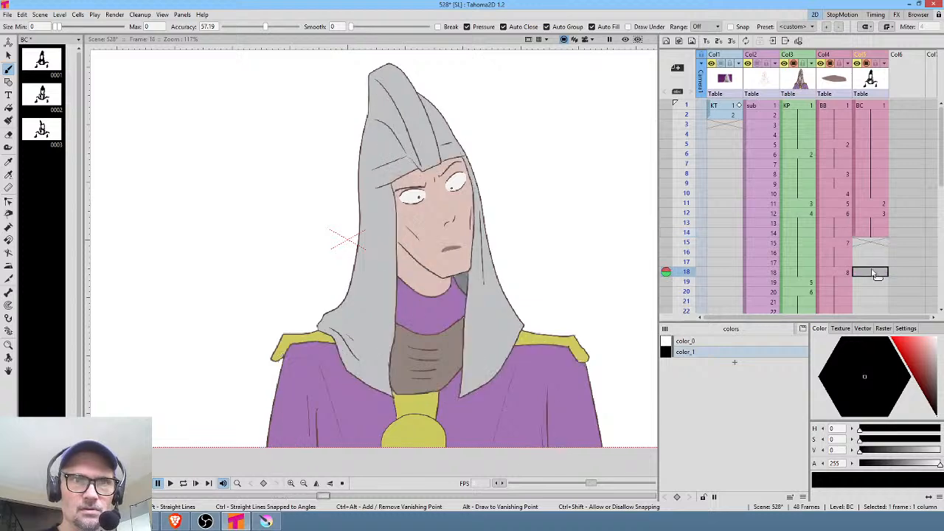
left_click(883, 233)
left_click_drag(879, 243, 877, 291)
scroll(877, 292, "down", 5)
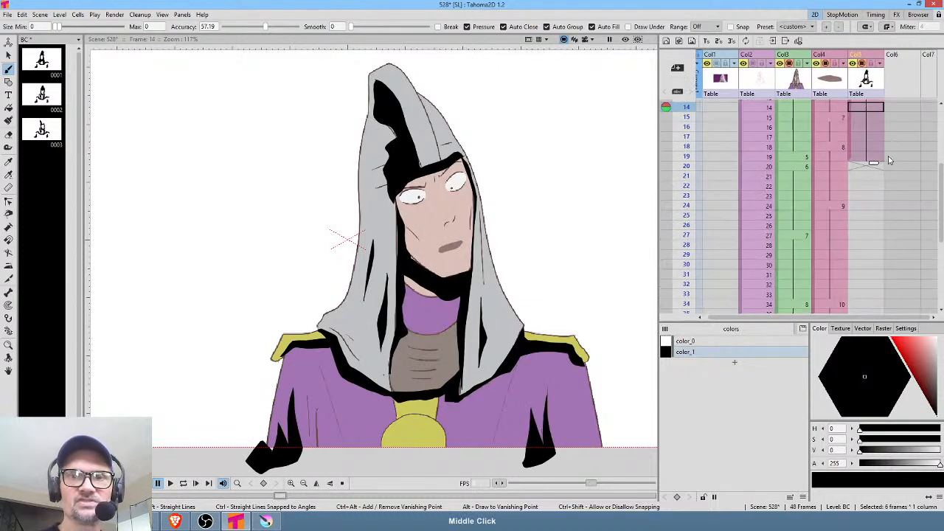
left_click_drag(875, 163, 875, 304)
left_click(862, 208)
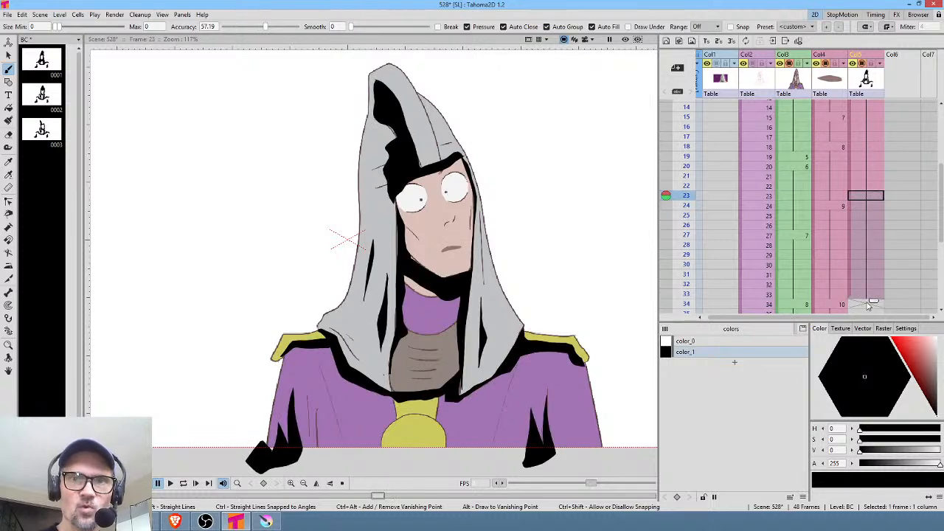
Start a new shadow drawing at frame 34 with black shadows under the hood's brow and along both inner edges of the hood.
scroll(899, 169, "down", 6)
scroll(898, 170, "down", 2)
left_click(873, 209)
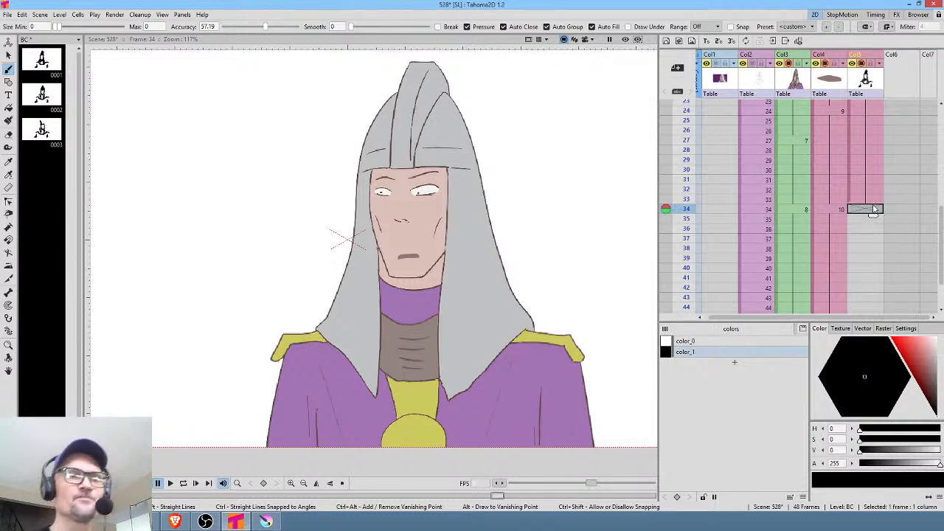
mouse_move(448, 168)
left_mouse_down()
mouse_move(415, 167)
mouse_move(426, 181)
mouse_move(448, 174)
mouse_move(446, 394)
left_mouse_up()
left_click_drag(432, 359, 447, 175)
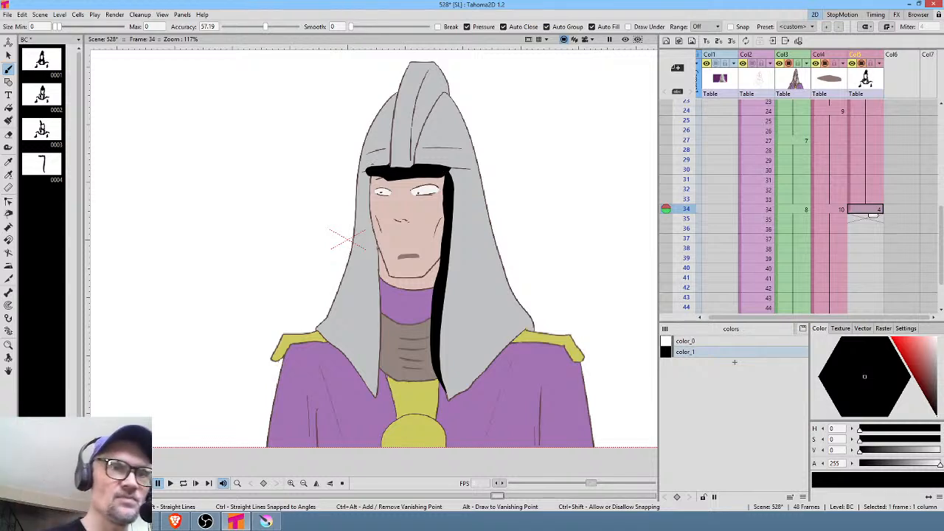
left_click_drag(364, 172, 380, 374)
left_click_drag(382, 339, 382, 281)
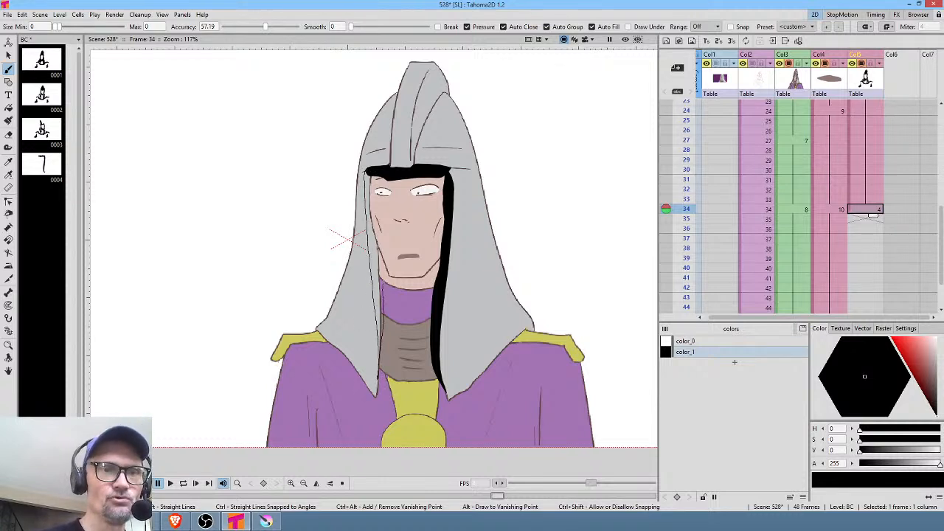
left_click_drag(376, 240, 370, 171)
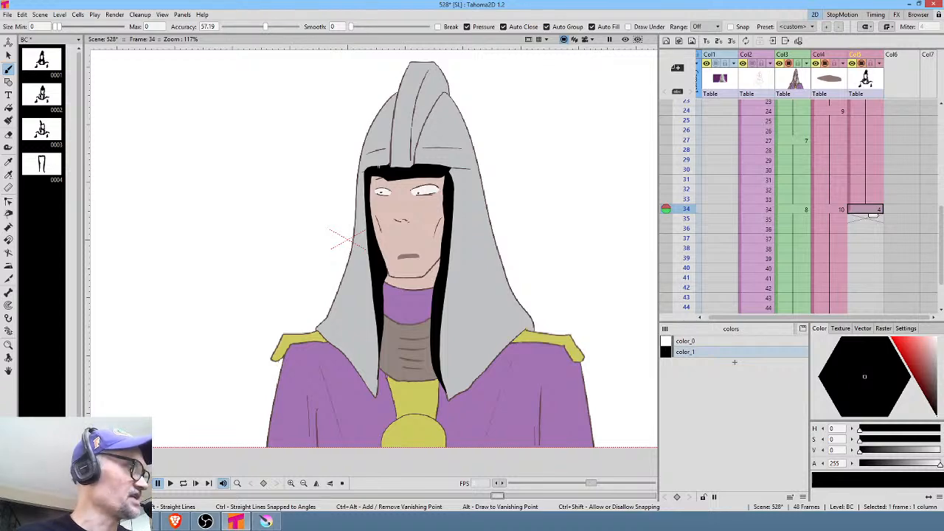
Paint pointed black fold shadows on both sleeves at frame 34, flipping to the previous shadow drawing to match them.
key("comma")
key("period")
mouse_move(304, 449)
left_mouse_down()
mouse_move(326, 382)
mouse_move(326, 358)
mouse_move(308, 360)
mouse_move(330, 409)
mouse_move(342, 389)
left_mouse_up()
key("comma")
key("period")
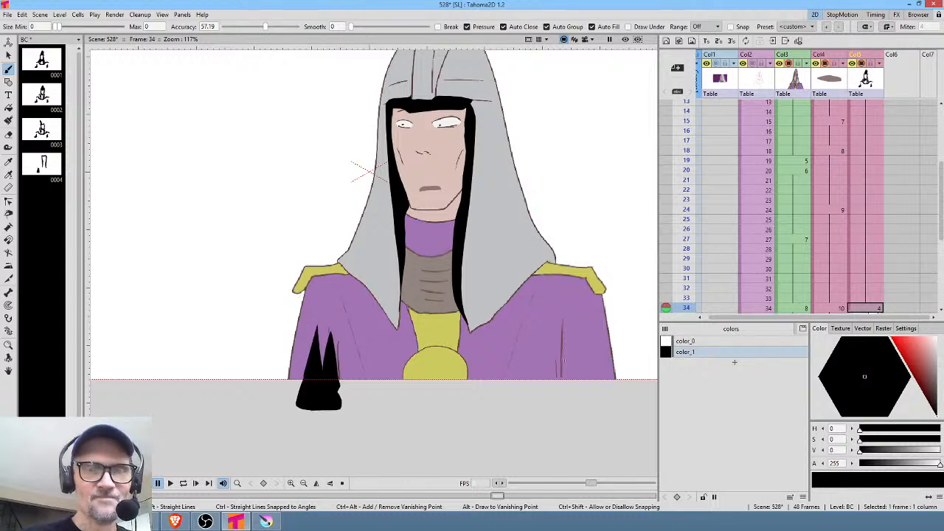
key("comma")
key("period")
mouse_move(548, 397)
left_mouse_down()
mouse_move(565, 324)
mouse_move(577, 394)
mouse_move(550, 397)
left_mouse_up()
Paint black shadows beneath the right epaulette and under the right side of the hood's hem at frame 34.
key("comma")
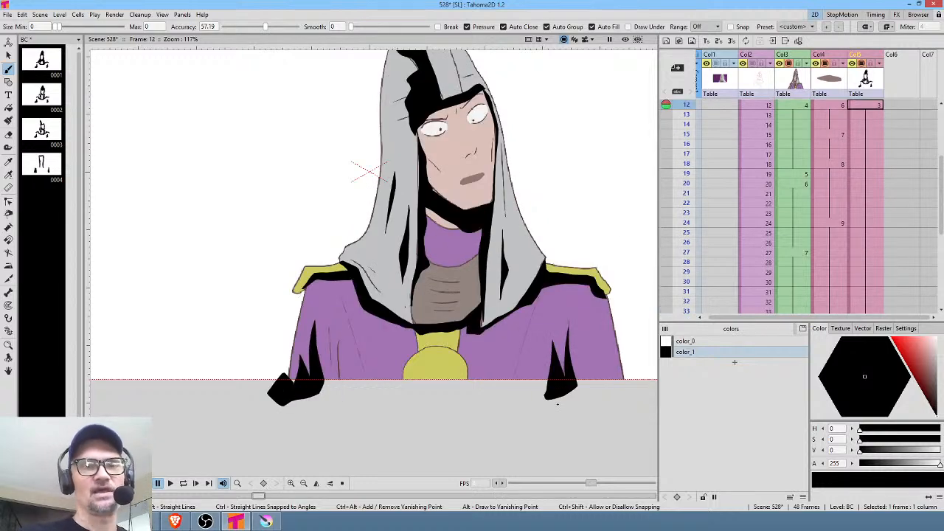
key("period")
mouse_move(567, 273)
left_mouse_down()
mouse_move(537, 268)
mouse_move(509, 295)
mouse_move(581, 284)
mouse_move(606, 306)
mouse_move(488, 323)
left_mouse_up()
key("comma")
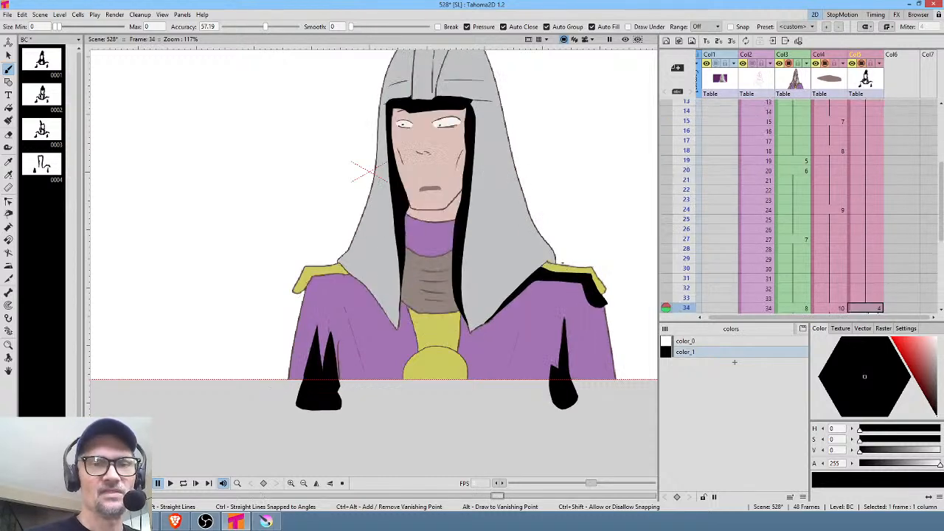
mouse_move(541, 273)
left_mouse_down()
mouse_move(479, 322)
mouse_move(465, 317)
mouse_move(475, 340)
mouse_move(550, 278)
left_mouse_up()
Check the previous shadow drawing and paint a black shadow along the collar's lower edge at frame 34.
key("comma")
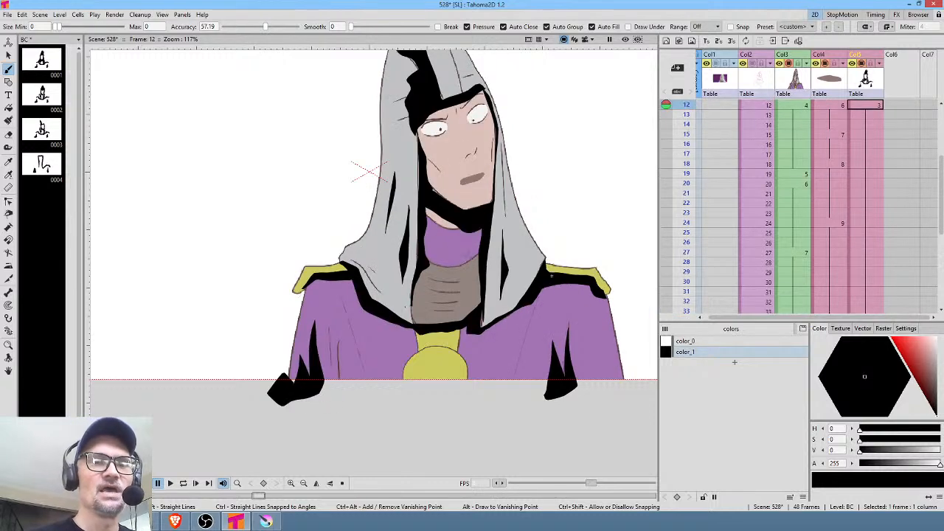
key("period")
mouse_move(461, 308)
left_mouse_down()
mouse_move(402, 301)
mouse_move(412, 311)
mouse_move(467, 315)
left_mouse_up()
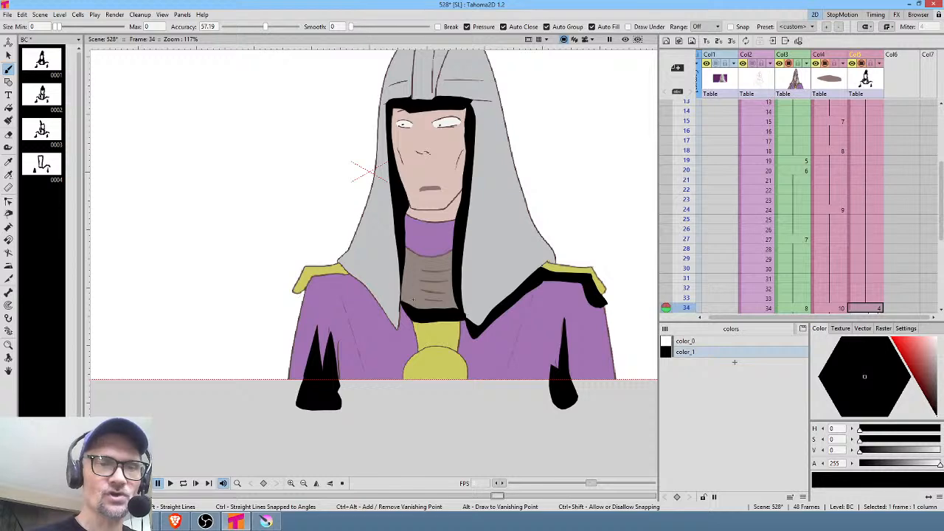
Paint black shadows beneath the left epaulette and left hood hem plus hood fold shadows at frame 34, comparing with the previous shadow drawing.
key("comma")
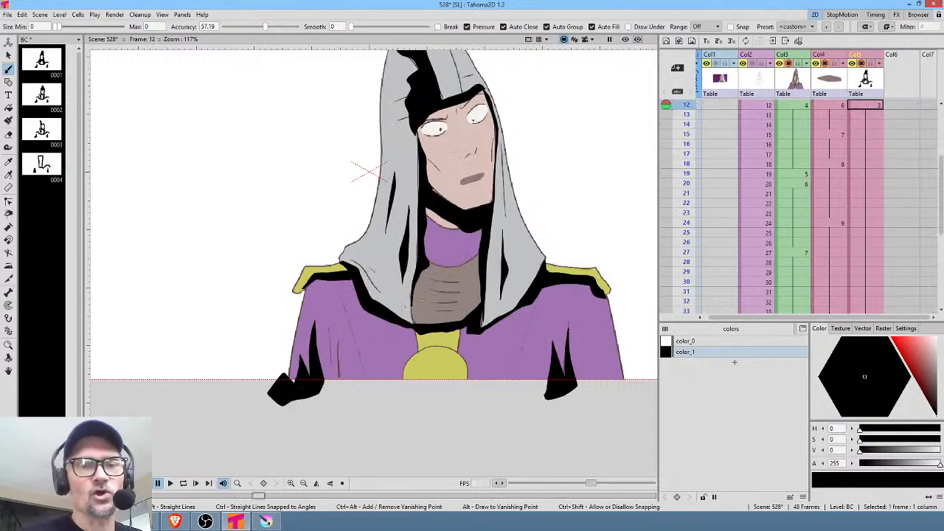
key("period")
mouse_move(401, 300)
left_mouse_down()
mouse_move(398, 322)
mouse_move(349, 269)
mouse_move(299, 287)
left_mouse_up()
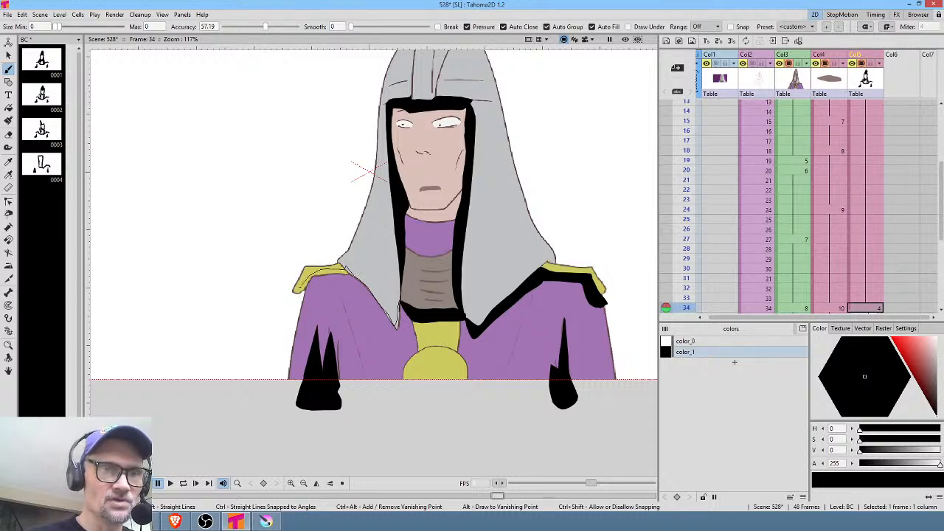
key("comma")
key("period")
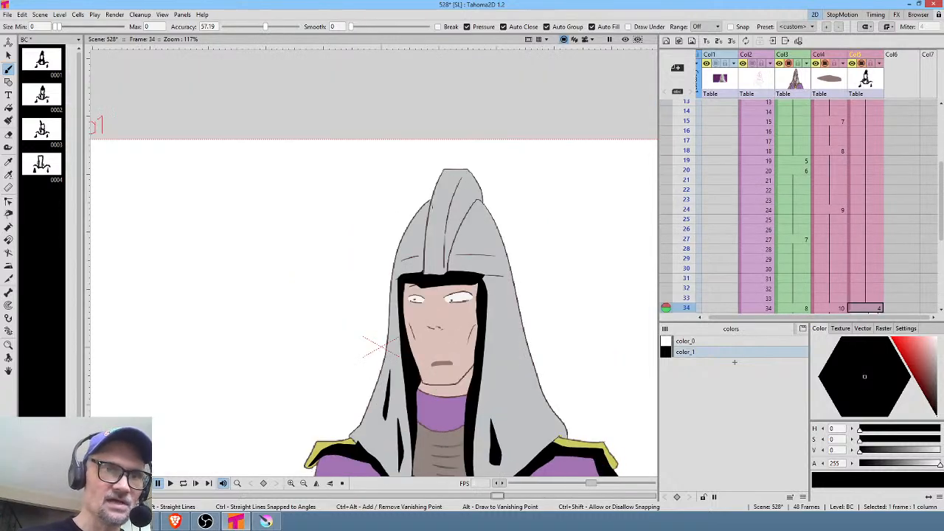
Paint a black shadow over the hood's forehead and crest and another beneath the chin at frame 34, checking the earlier shadow drawings.
mouse_move(429, 211)
left_mouse_down()
mouse_move(446, 230)
mouse_move(482, 273)
left_mouse_up()
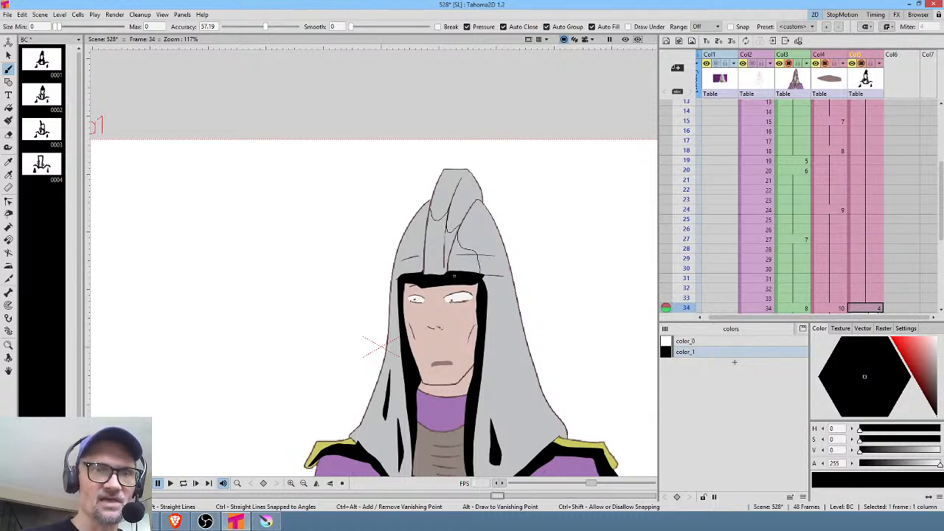
left_click_drag(404, 275, 431, 208)
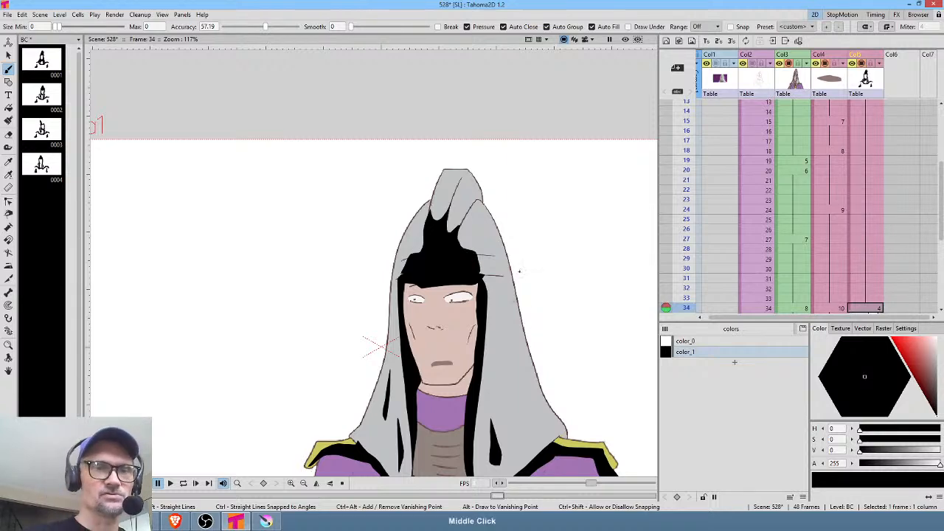
left_click_drag(522, 271, 540, 177)
key("comma")
key("comma")
key("comma")
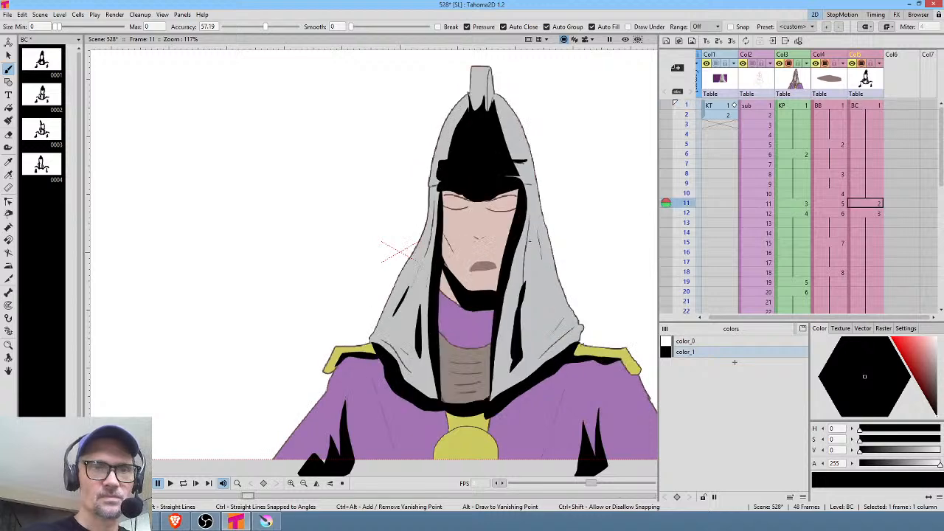
mouse_move(498, 270)
left_mouse_down()
mouse_move(467, 291)
mouse_move(436, 283)
mouse_move(433, 299)
mouse_move(469, 325)
mouse_move(493, 302)
mouse_move(497, 273)
left_mouse_up()
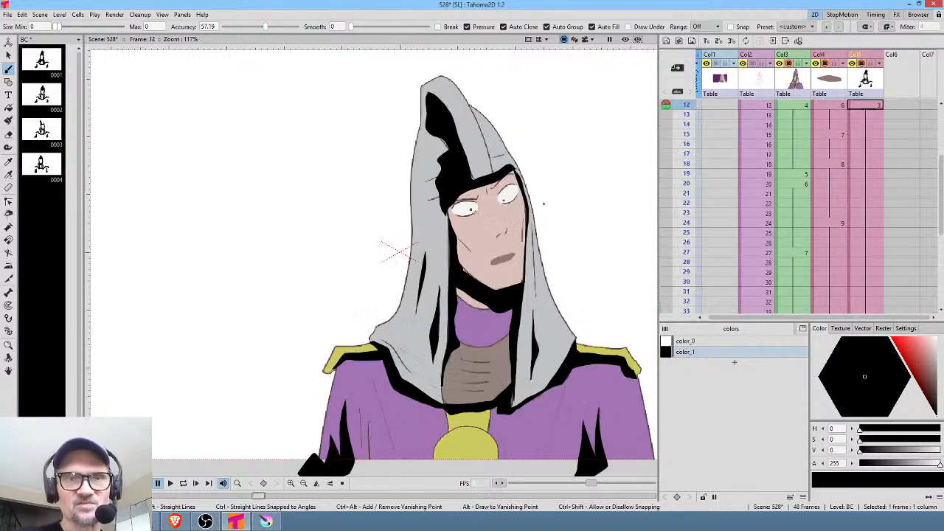
Extend the exposure of shadow drawing 4 in the BC column through frame 48.
scroll(878, 159, "down", 5)
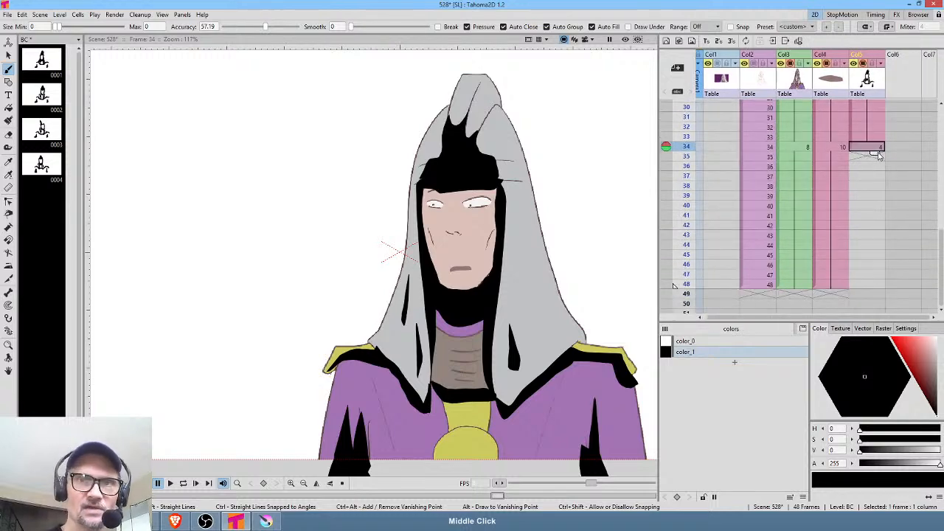
left_click_drag(879, 153, 875, 288)
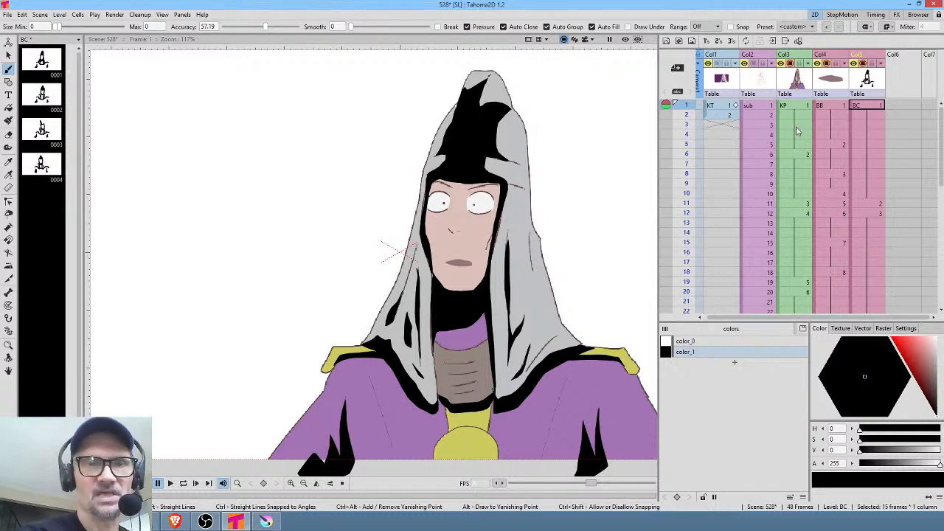
Enable the column color filter and transparency for rendering in the scene settings.
left_click(860, 85)
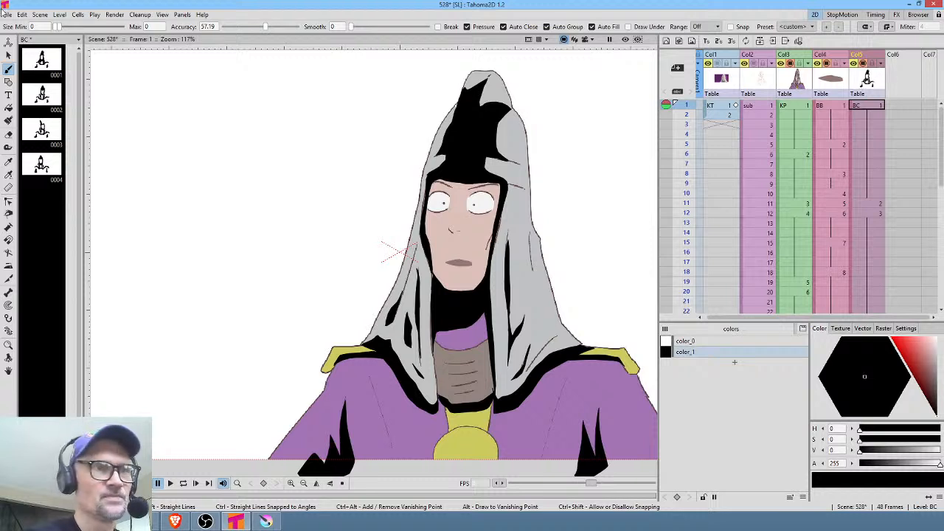
left_click(59, 14)
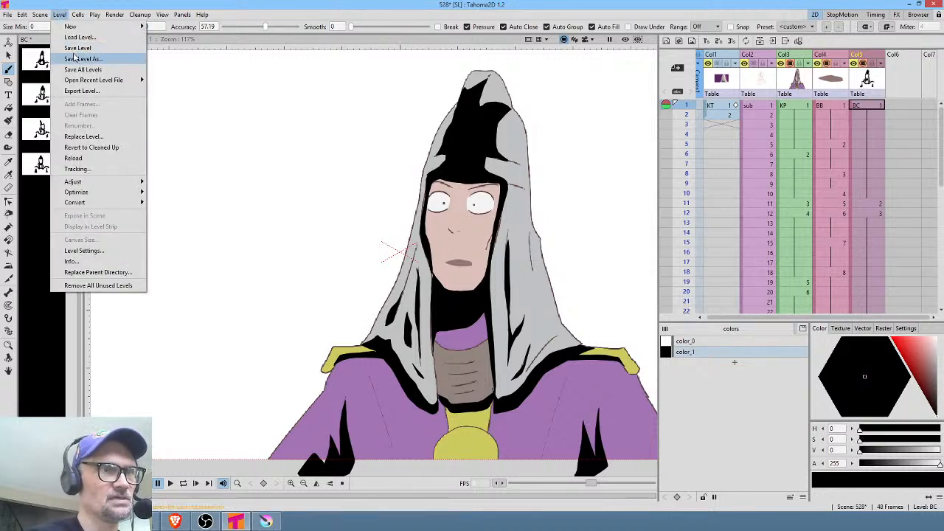
left_click(113, 253)
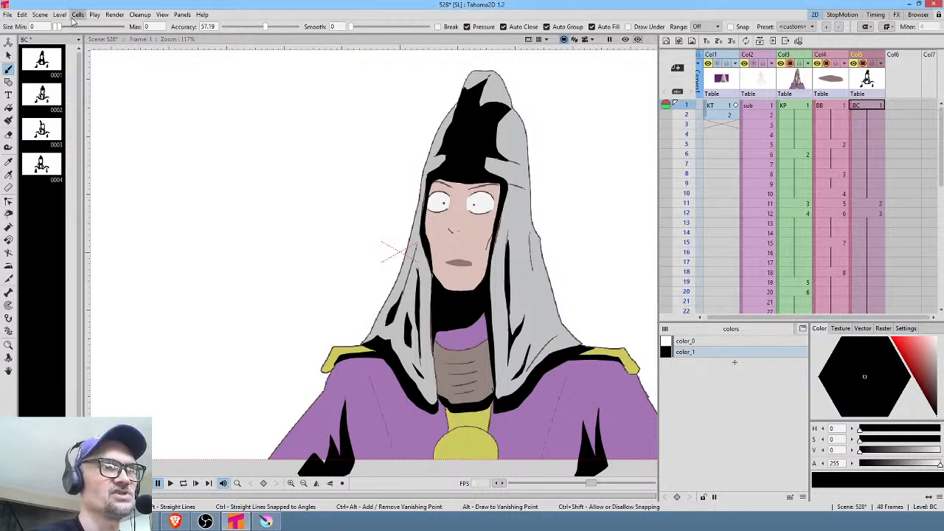
left_click(42, 16)
left_click(47, 27)
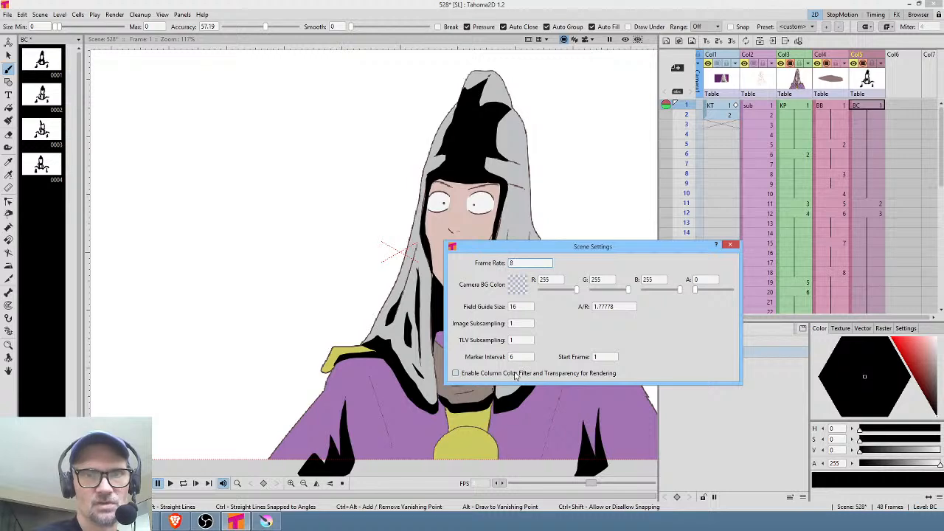
left_click(556, 373)
left_click(730, 246)
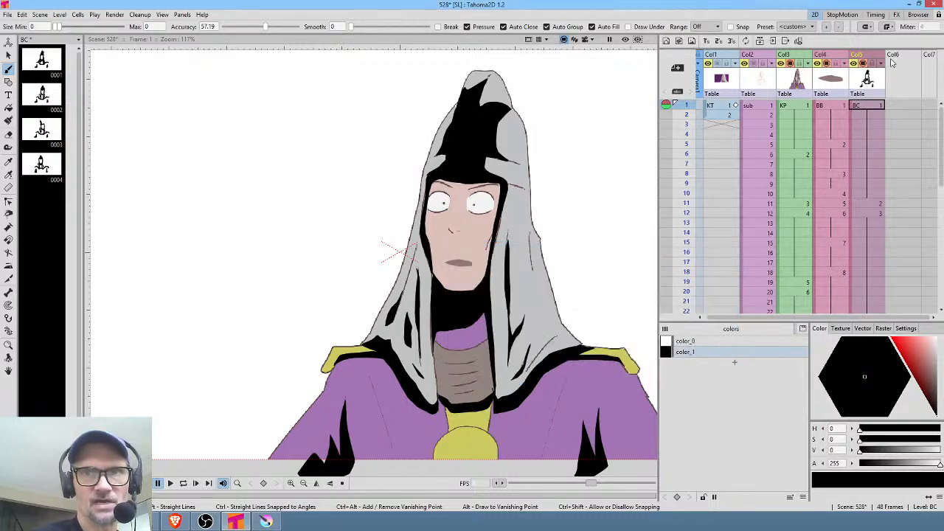
Set the BC shadow column's opacity to 14%.
left_click(882, 65)
double_click(920, 74)
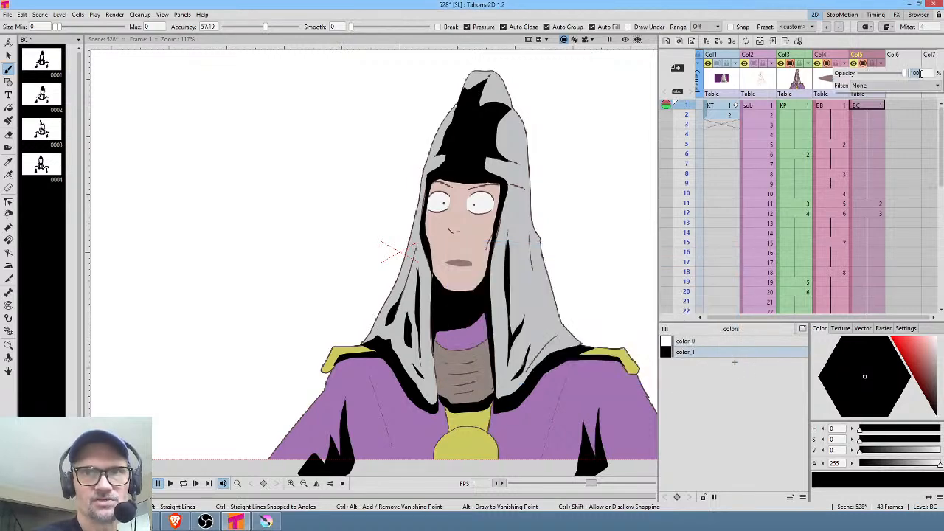
type("0")
key("Return")
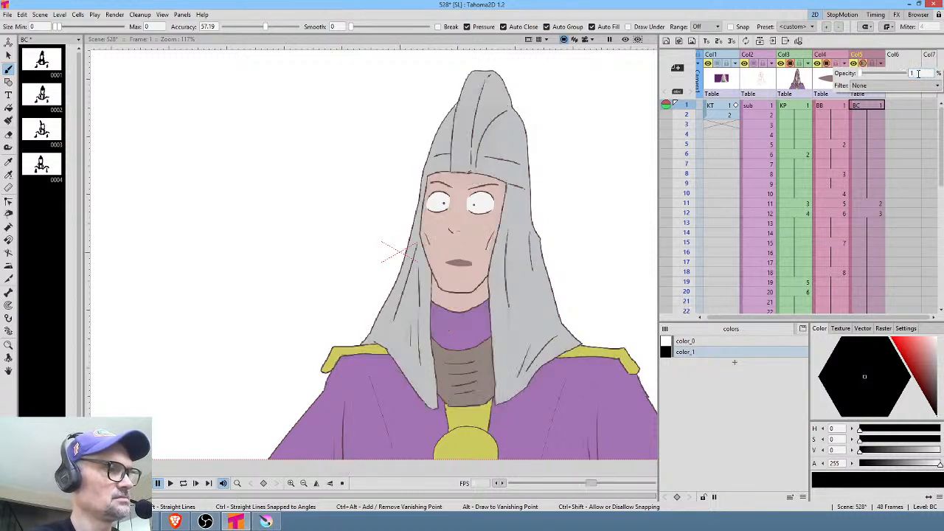
type("4")
key("Return")
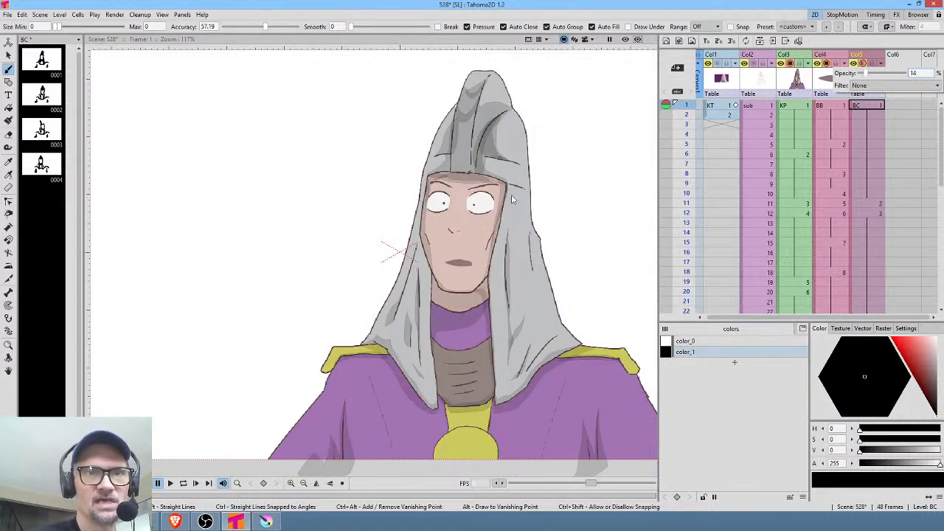
Hide the KT reference and sub sketch columns and inspect the transparent shading in the camera preview of frame 1.
left_click(624, 40)
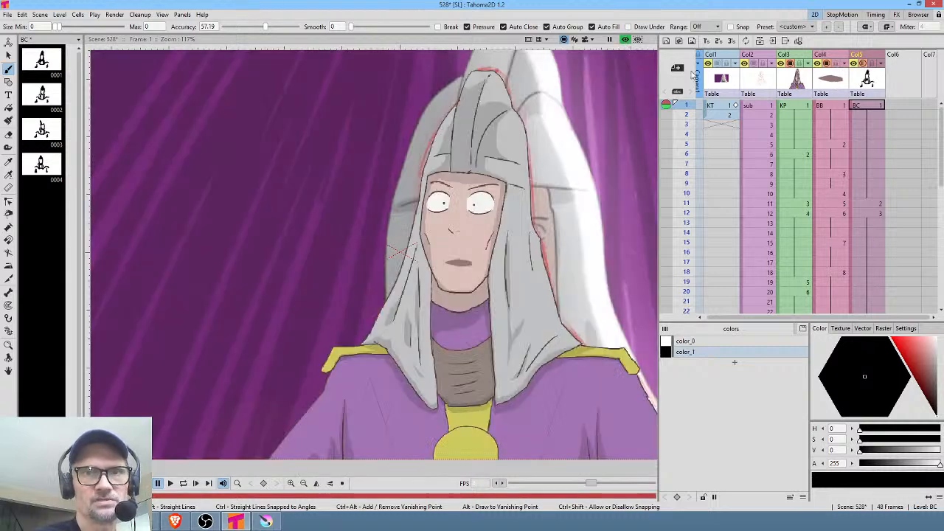
left_click(710, 64)
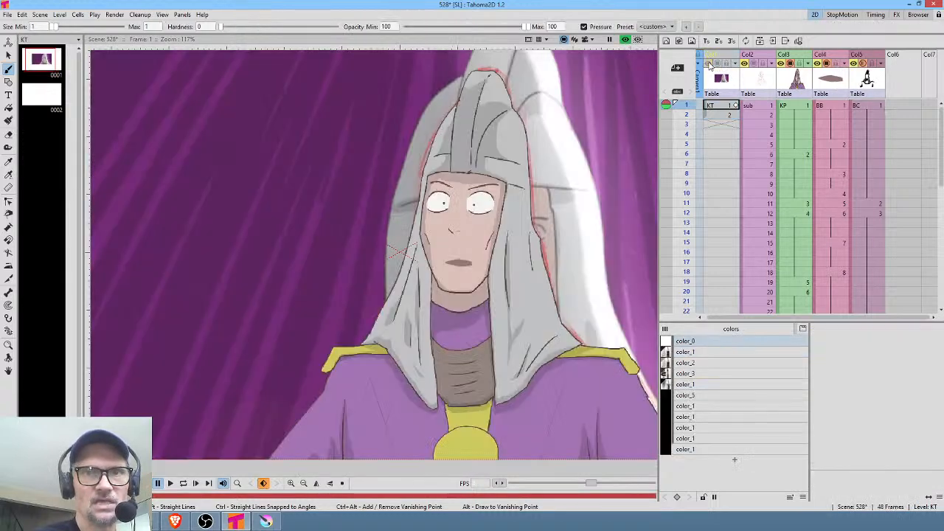
left_click_drag(562, 163, 526, 160)
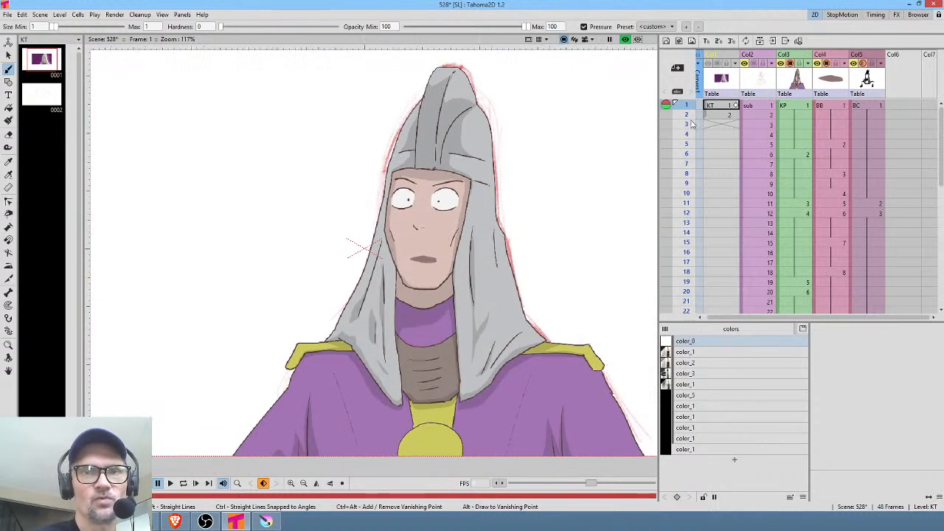
left_click(748, 68)
scroll(489, 135, "up", 3)
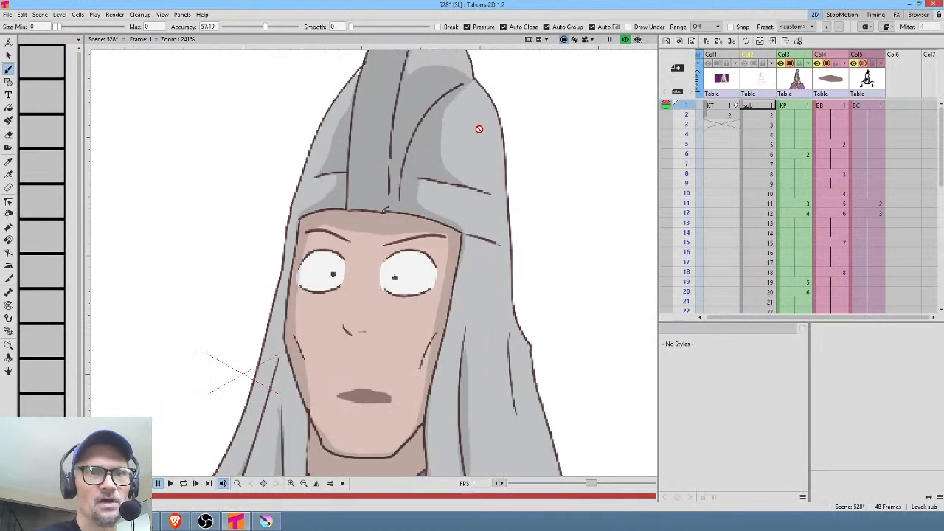
scroll(425, 199, "down", 3)
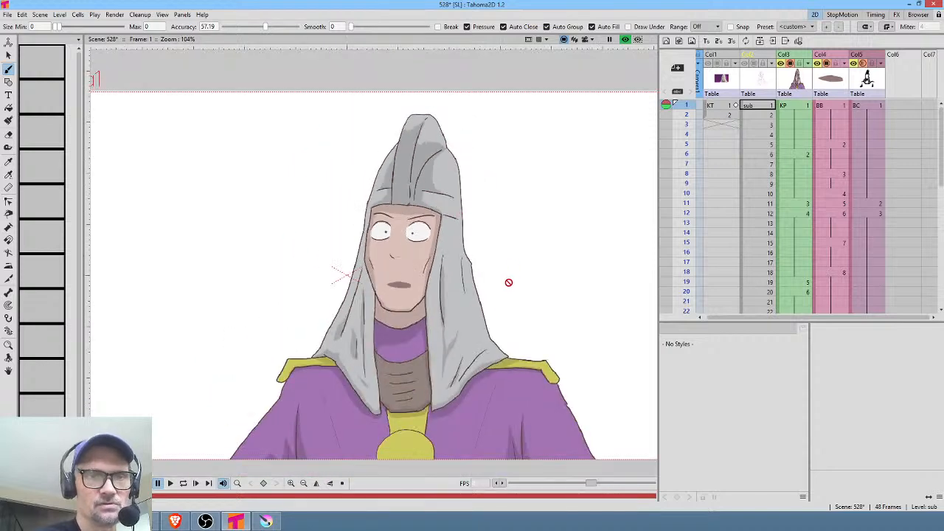
left_click_drag(508, 280, 512, 240)
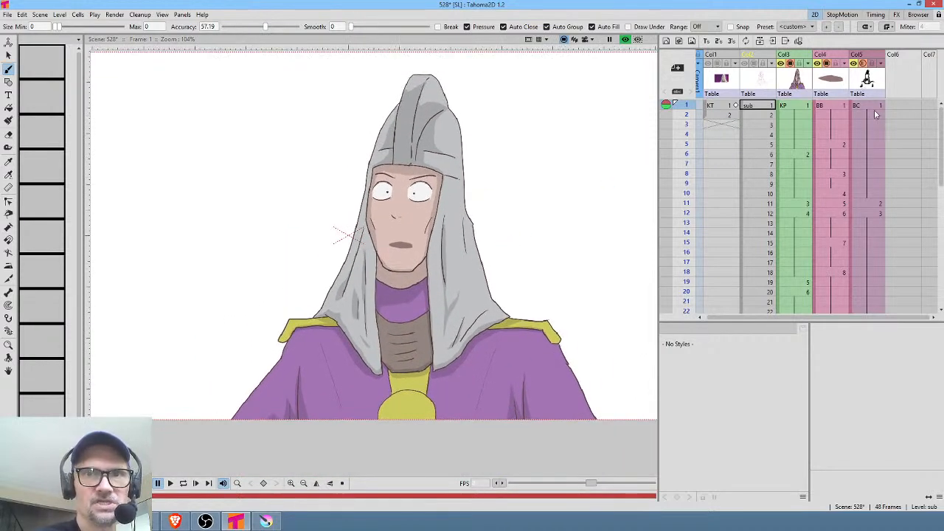
left_click(874, 108)
left_click(629, 40)
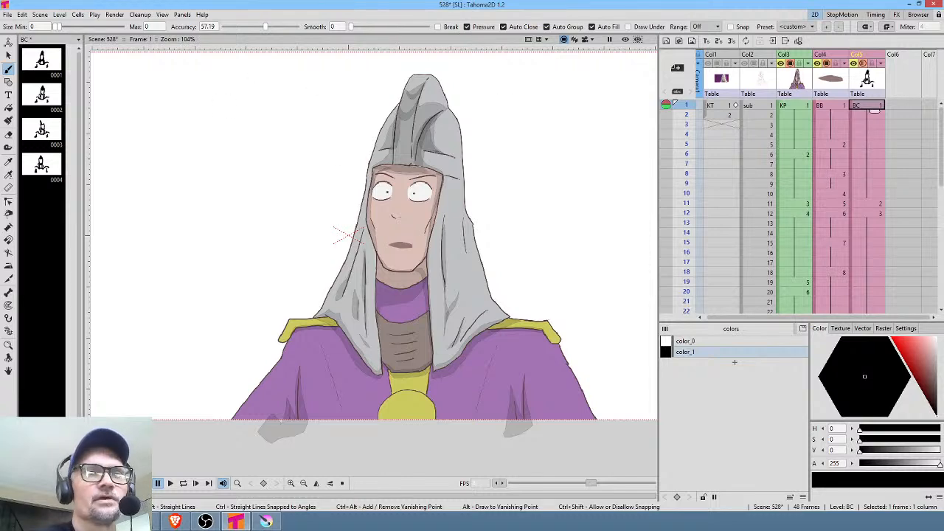
Darken the eye-white style color_8 of the KP level to a V value of 87 while viewing frame 12, and save the scene.
left_click(806, 107)
scroll(426, 166, "down", 2)
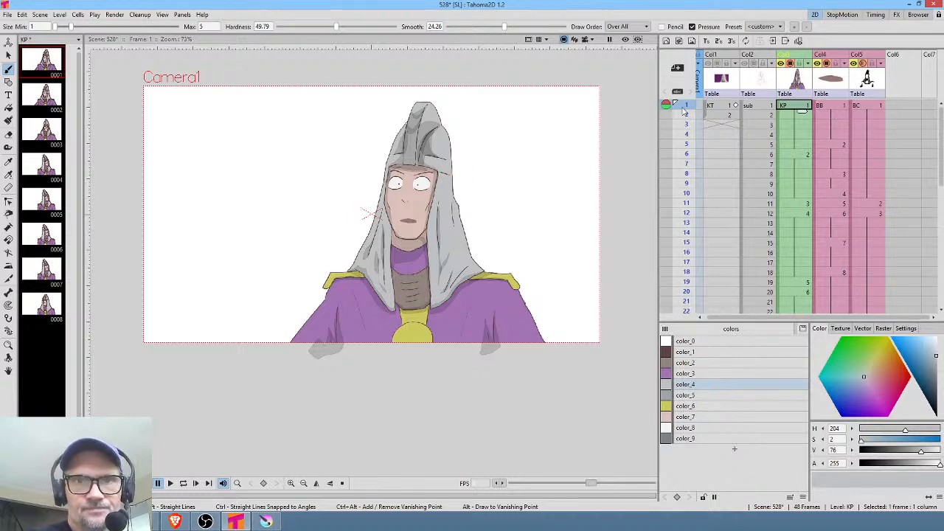
mouse_move(666, 105)
left_mouse_down()
mouse_move(666, 243)
mouse_move(666, 105)
mouse_move(656, 254)
mouse_move(659, 213)
left_mouse_up()
scroll(477, 174, "up", 2)
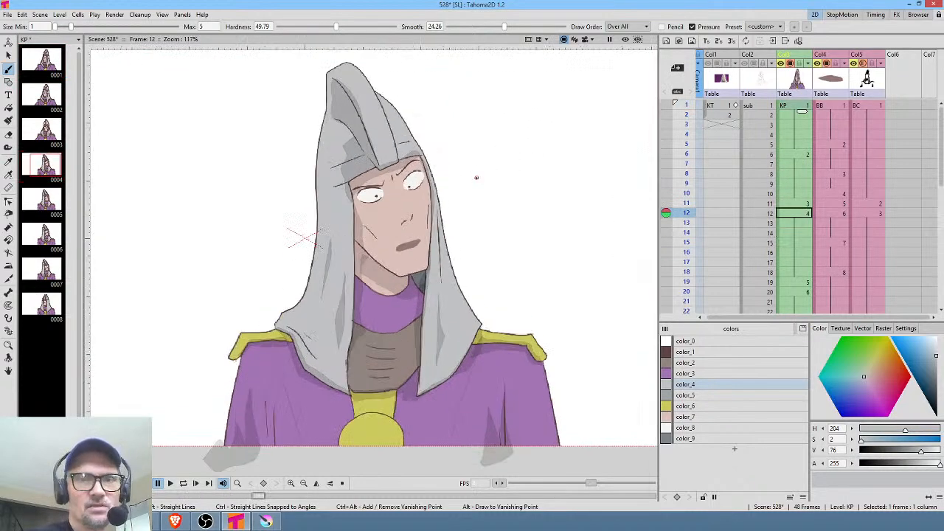
left_click(719, 428)
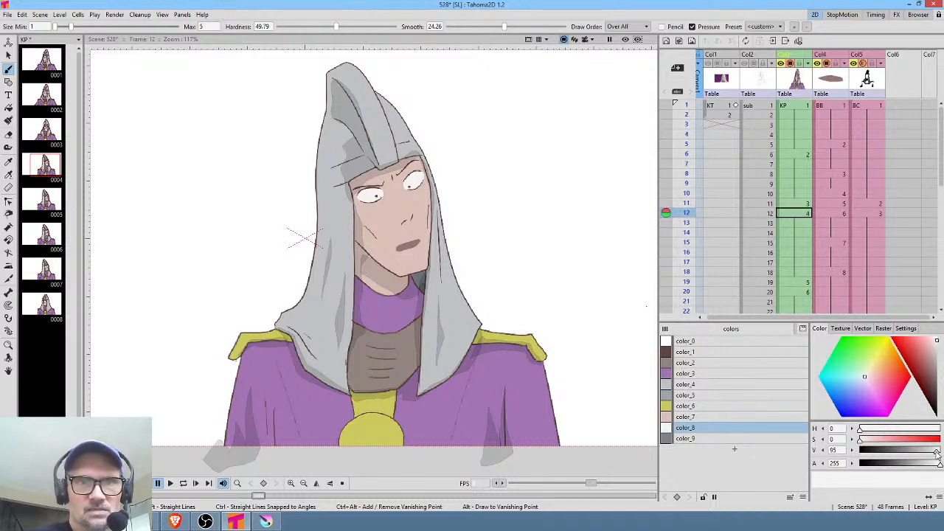
left_click_drag(937, 453, 933, 454)
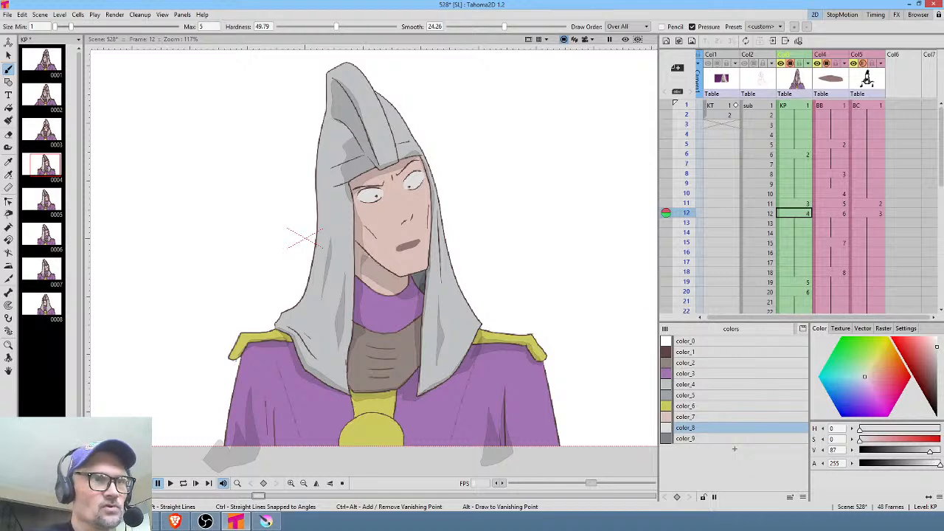
left_click(7, 14)
left_click(30, 48)
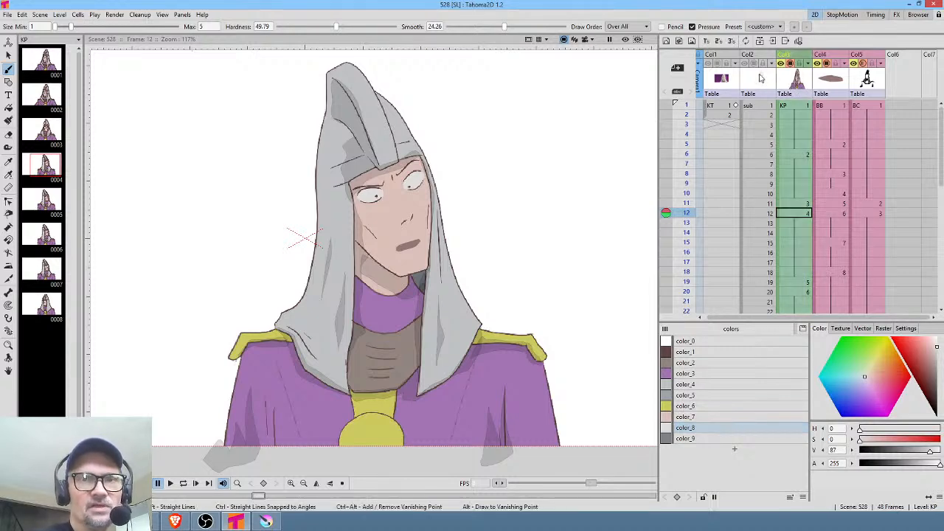
Delete the sub sketch column from the scene.
left_click(761, 79)
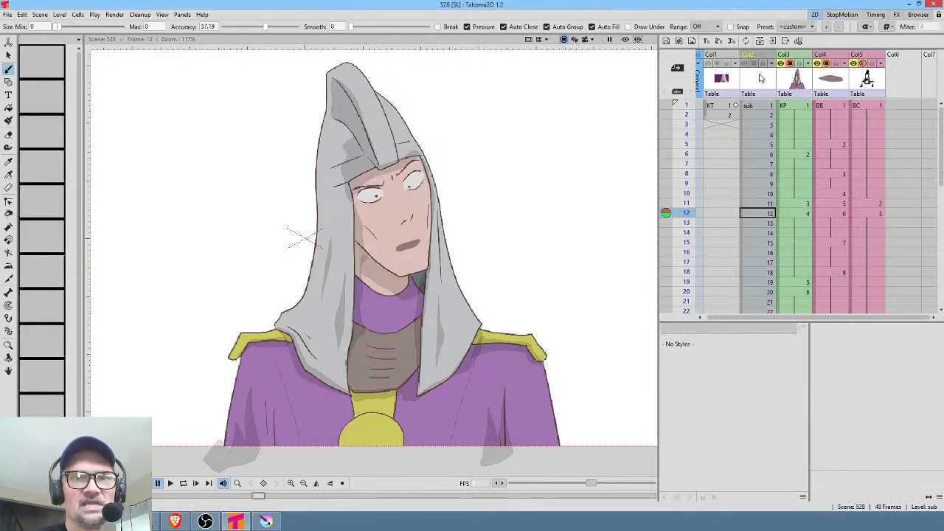
key("Delete")
Examine drawing 1 of the KT reference level on its own, and return to frame 1 of the scene.
left_click(725, 84)
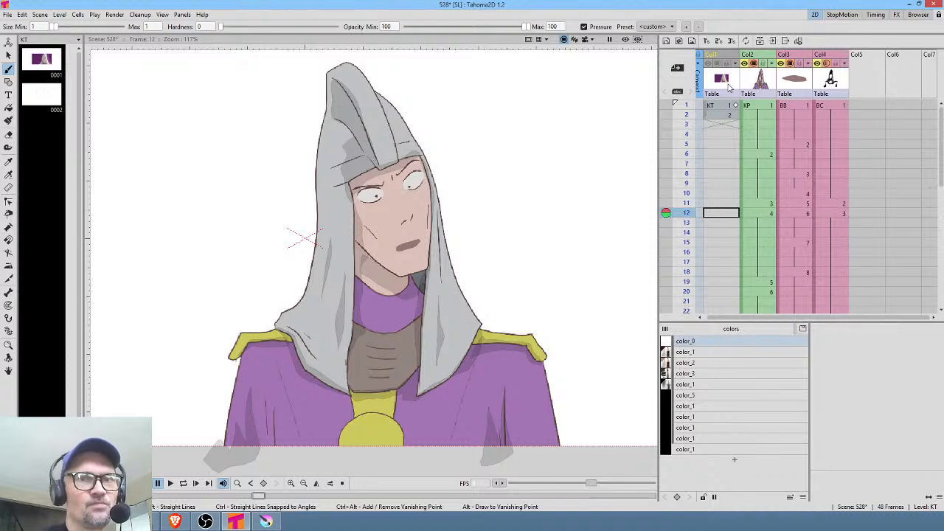
left_click(45, 56)
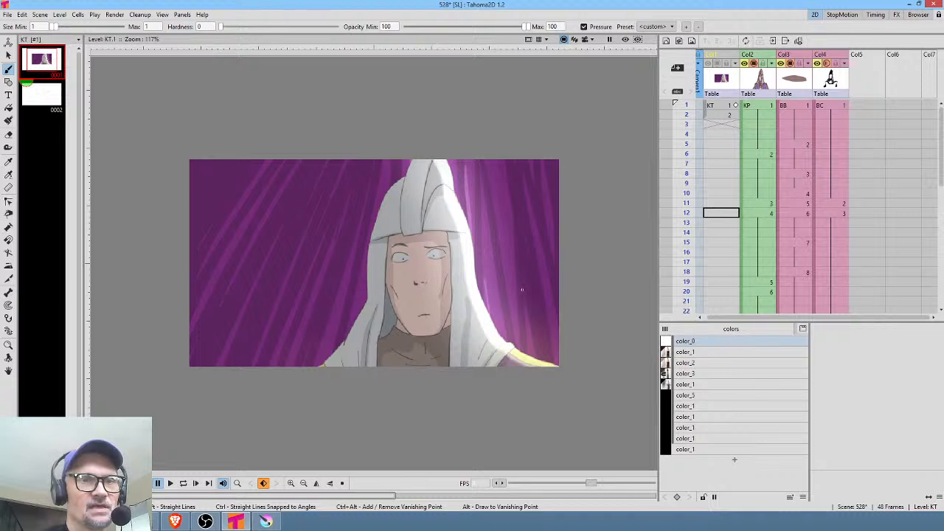
scroll(499, 241, "up", 3)
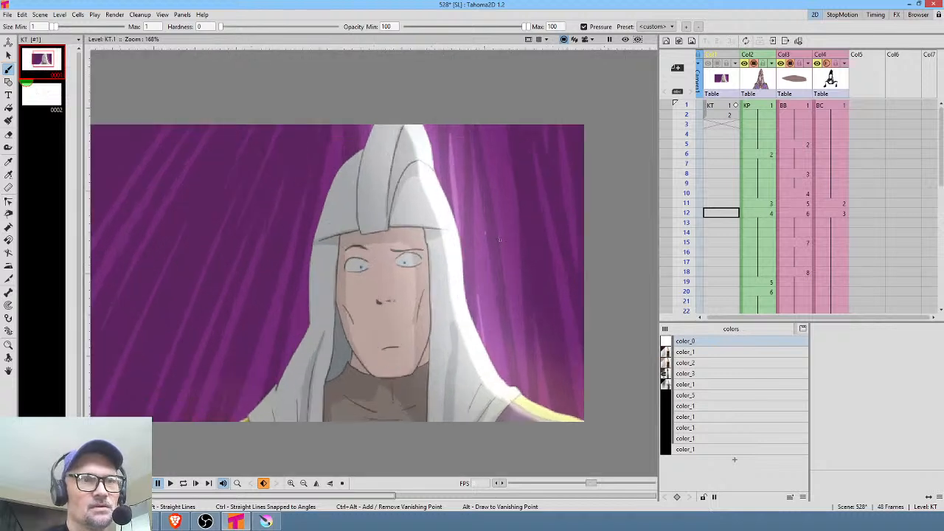
left_click_drag(532, 230, 535, 229)
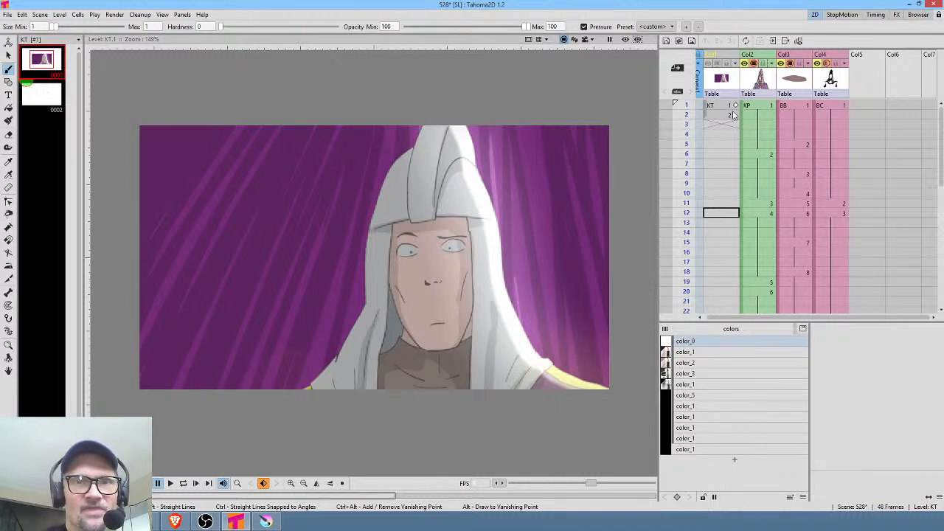
left_click(719, 107)
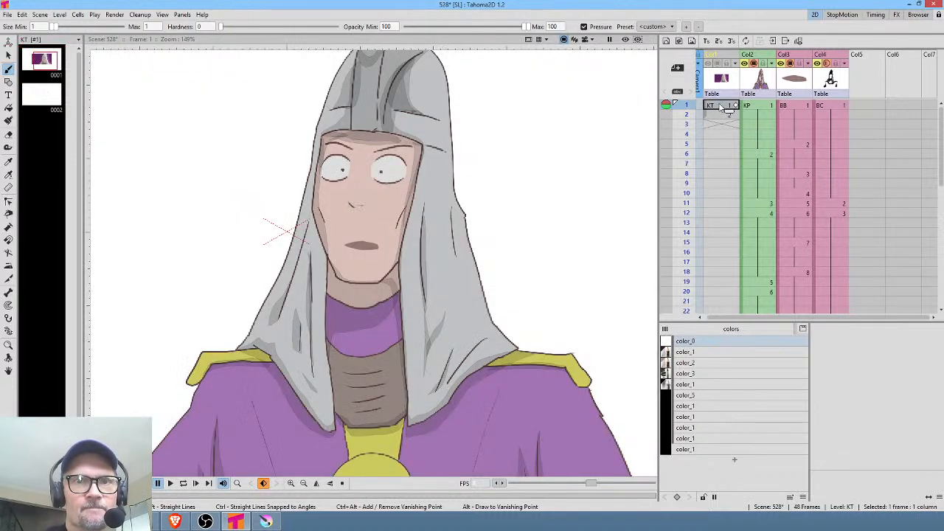
Show the KT reference column and paint a wide white vertical streak over its figure using style color_3 with white sampled from the hood.
left_click(715, 64)
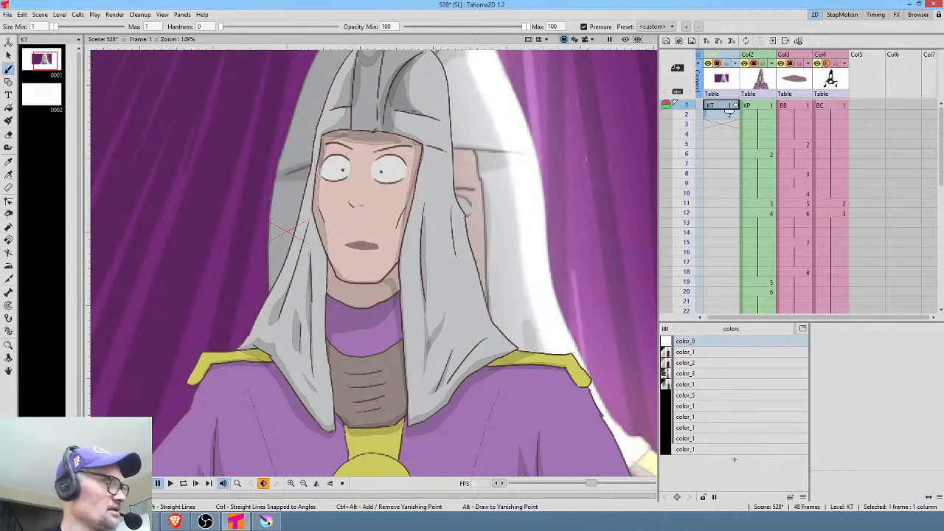
scroll(513, 277, "down", 3)
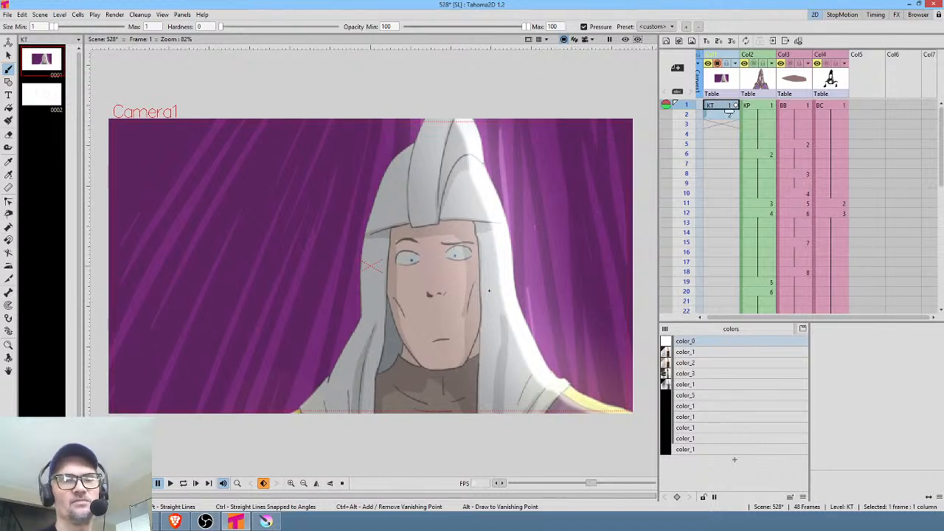
left_click(699, 374)
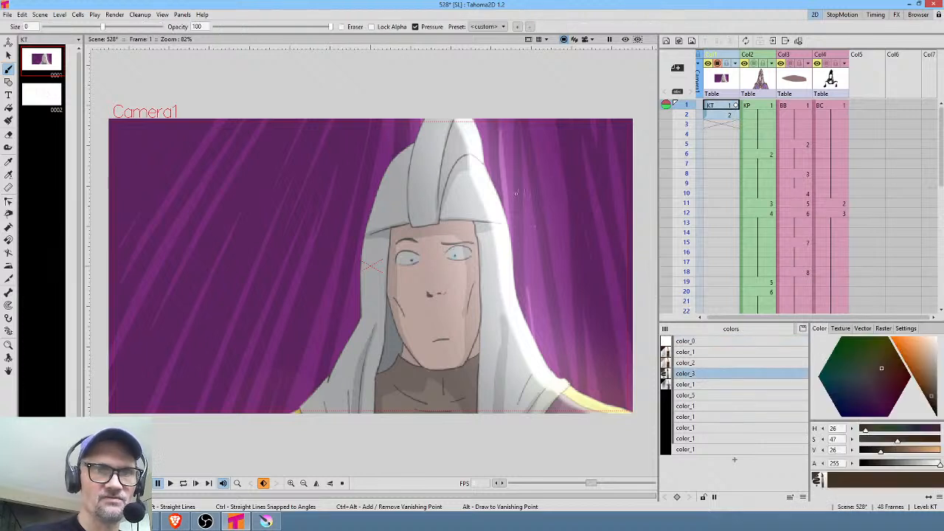
key("k")
left_click(471, 131)
key("b")
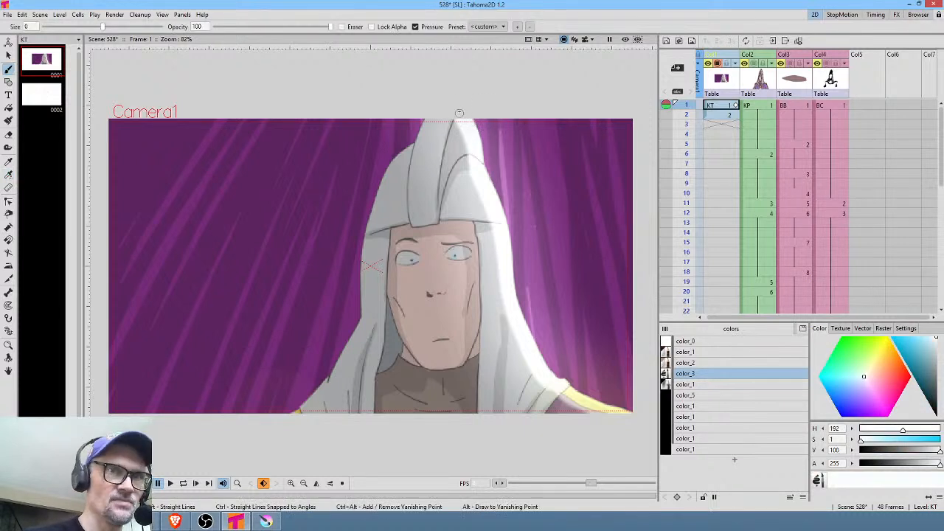
left_click_drag(458, 109, 469, 460)
left_click_drag(468, 88, 476, 451)
Sample purples from the background rays and paint long purple streaks over the right side of the KT figure's hood and shoulder.
key("r")
left_click(531, 206)
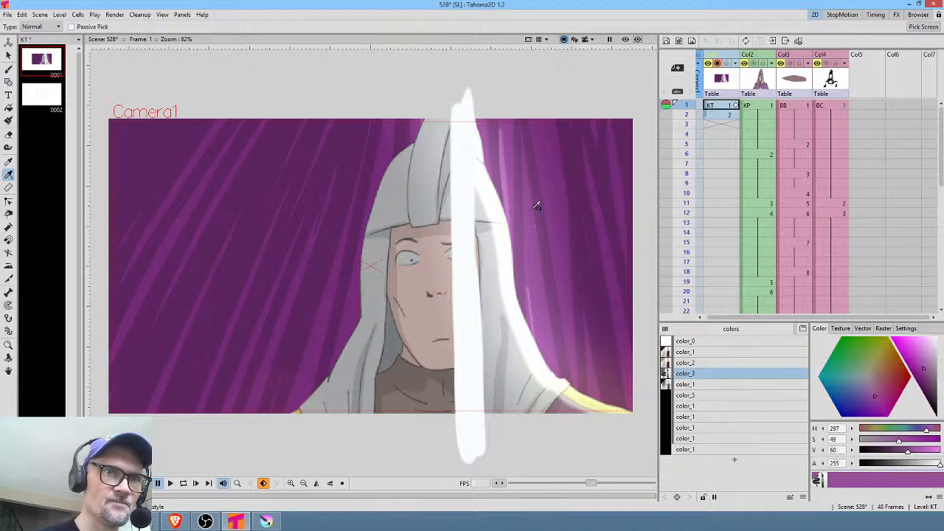
key("b")
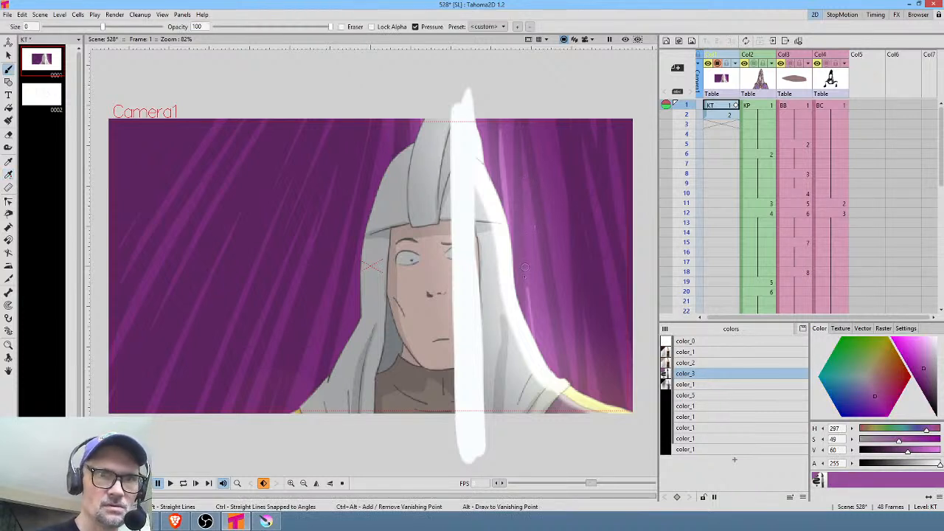
left_click_drag(524, 268, 546, 463)
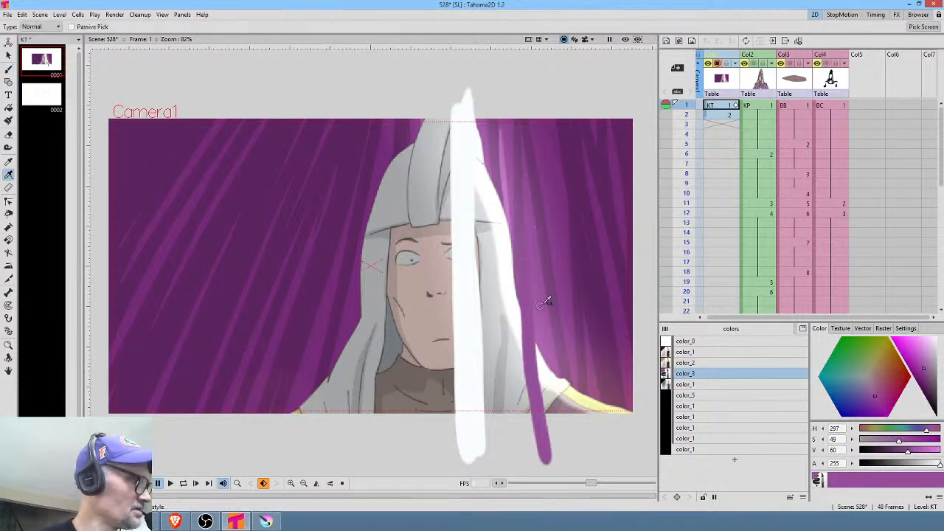
mouse_move(544, 310)
left_mouse_down()
mouse_move(558, 443)
mouse_move(551, 344)
left_mouse_up()
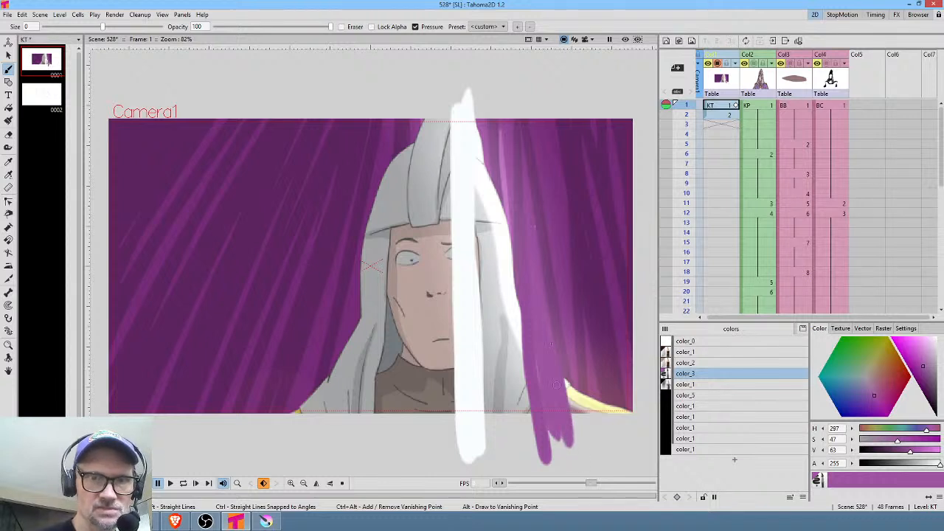
left_click_drag(499, 162, 519, 441)
left_click_drag(402, 135, 401, 185)
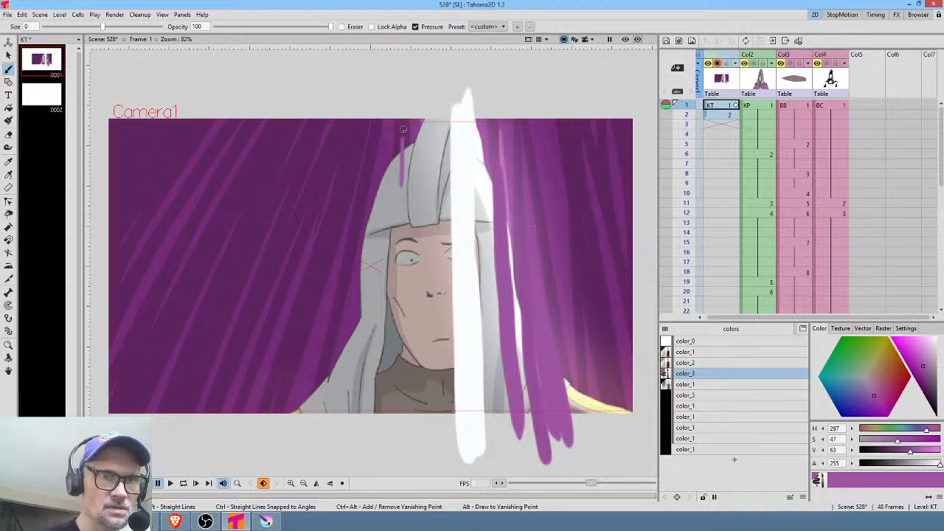
Sample the dark purple beside the hood and paint dark vertical streaks over the left side of the KT figure.
key("r")
left_click(404, 126)
key("b")
left_click_drag(404, 126, 391, 475)
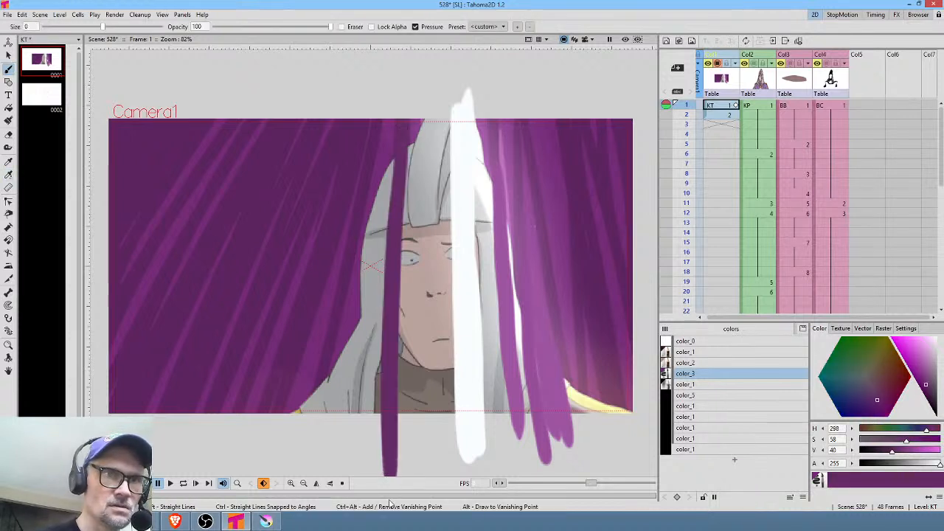
left_click_drag(329, 338, 310, 426)
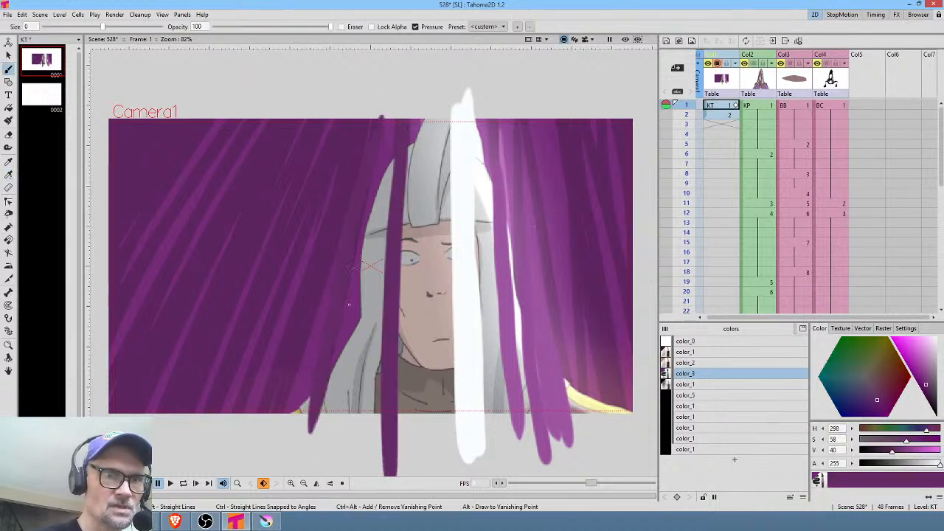
Cover the rest of the KT figure with sampled mid-purple strokes, and add lighter purple streaks left of the white ray.
key("r")
left_click(350, 307)
key("b")
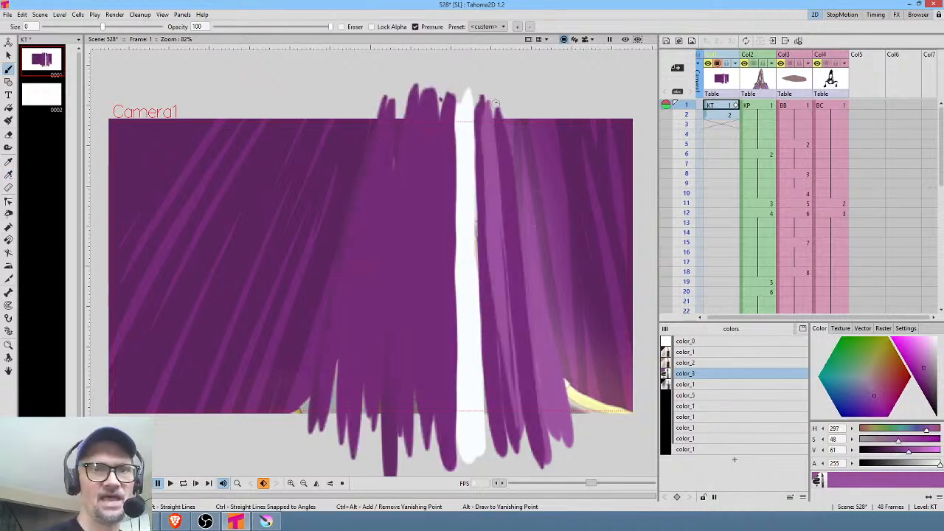
left_click_drag(440, 86, 430, 399)
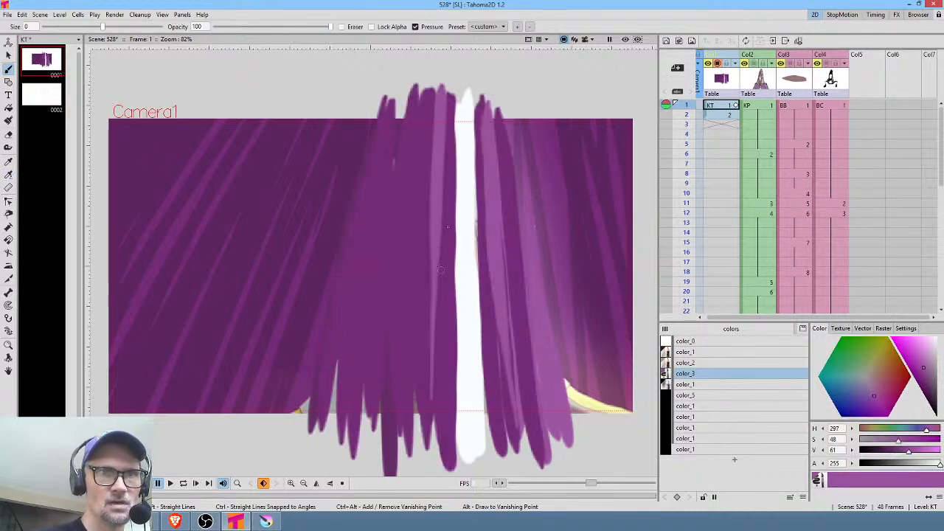
left_click_drag(455, 88, 452, 426)
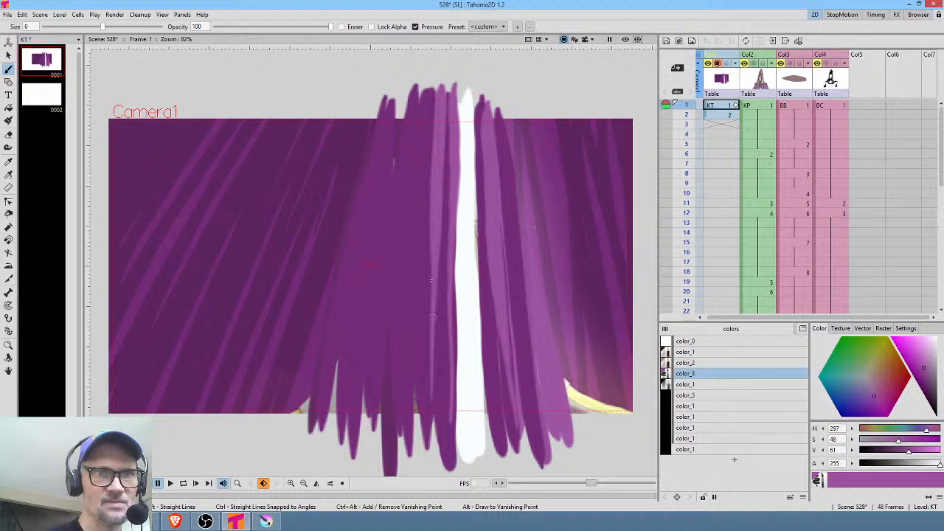
left_click_drag(419, 124, 385, 452)
left_click_drag(394, 180, 348, 456)
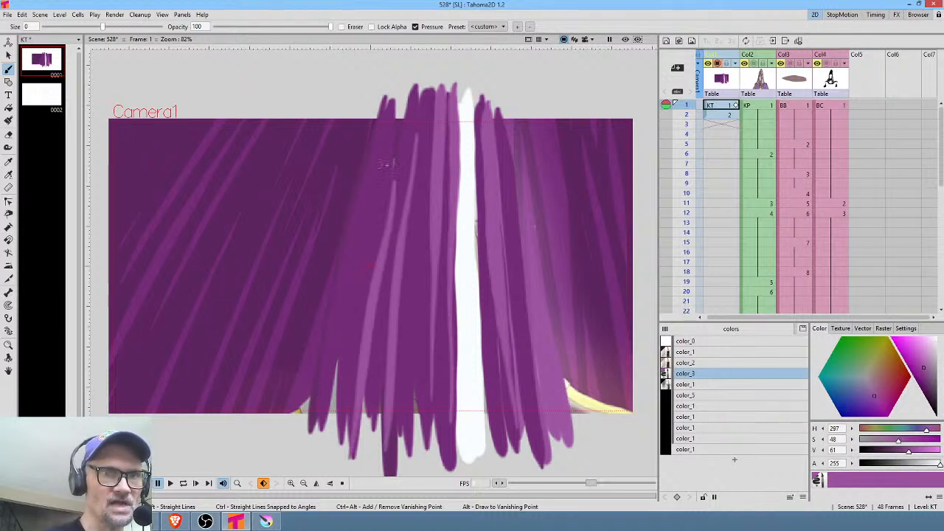
left_click_drag(392, 87, 328, 400)
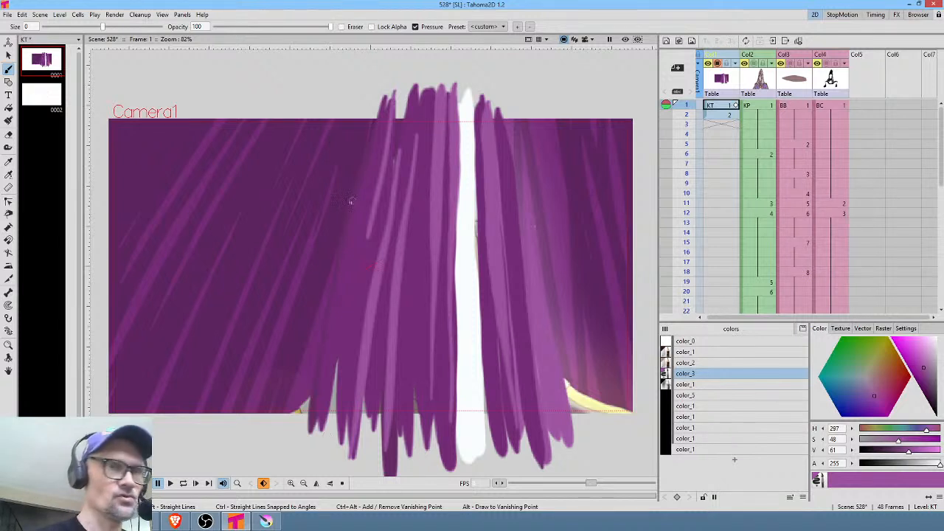
Sample a darker purple from the left background and paint thin dark streaks between the lighter rays left of the white ray.
key("r")
left_click(340, 201)
key("b")
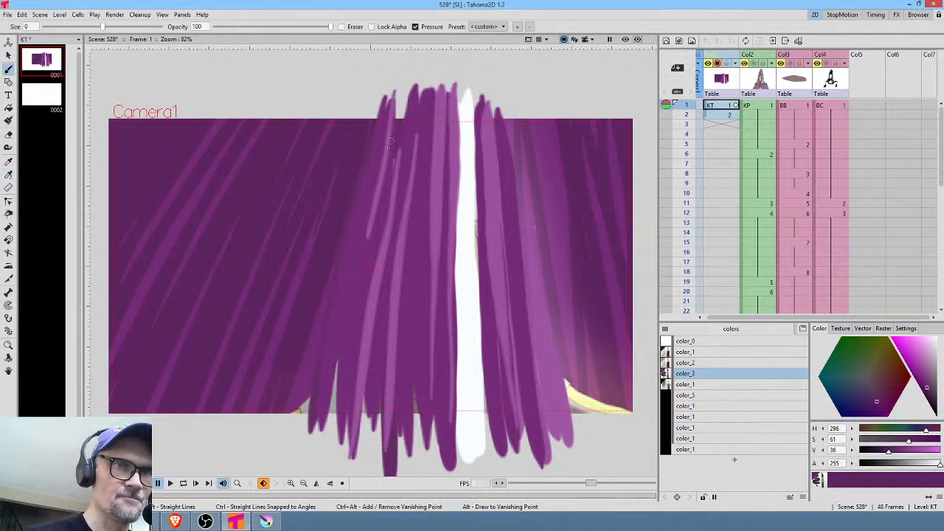
mouse_move(390, 145)
left_mouse_down()
mouse_move(343, 316)
mouse_move(338, 413)
left_mouse_up()
left_click_drag(409, 125, 368, 373)
left_click_drag(425, 138, 423, 406)
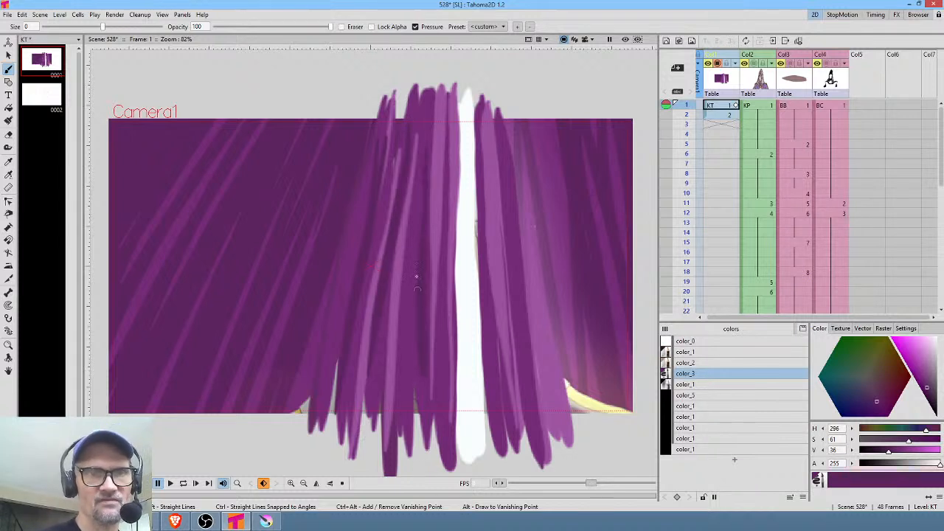
left_click_drag(417, 279, 415, 426)
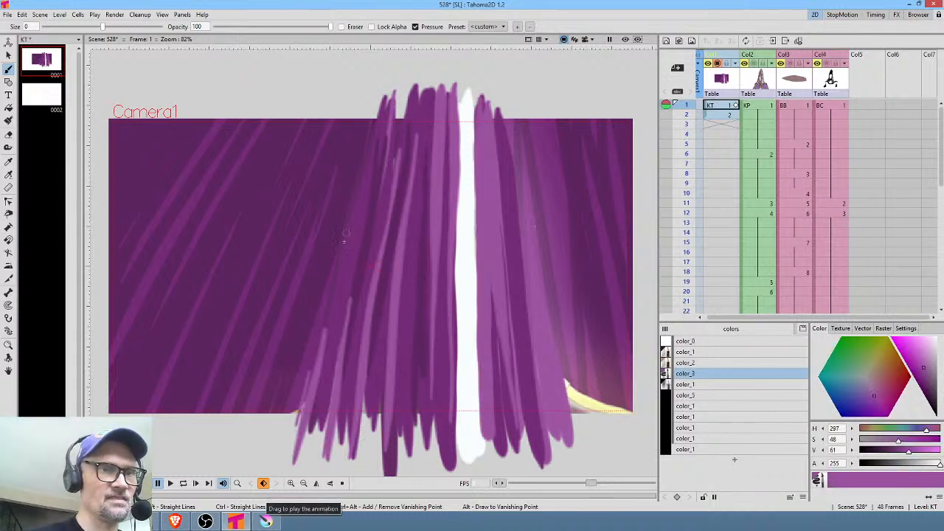
Airbrush sampled light purple over the yellow shoulder in the lower-right corner of the picture with the large soft color_1 brush.
left_click(705, 385)
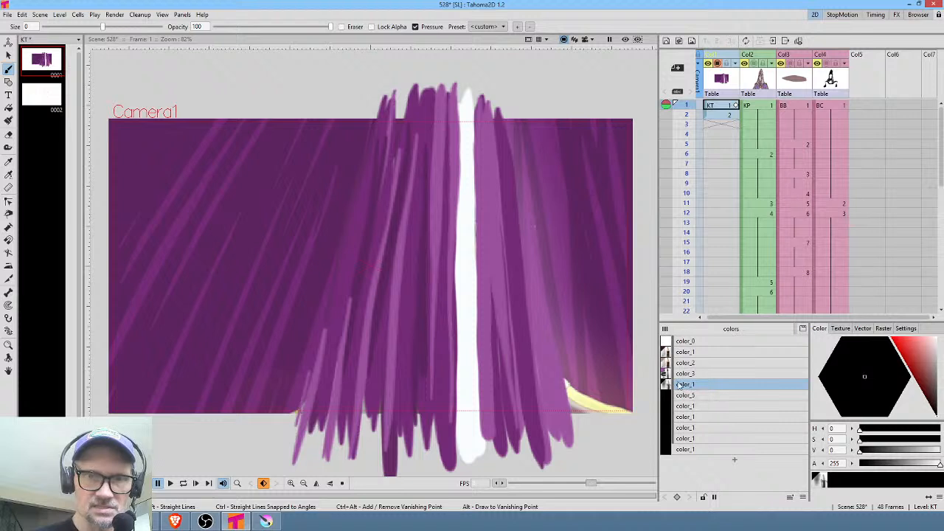
key("r")
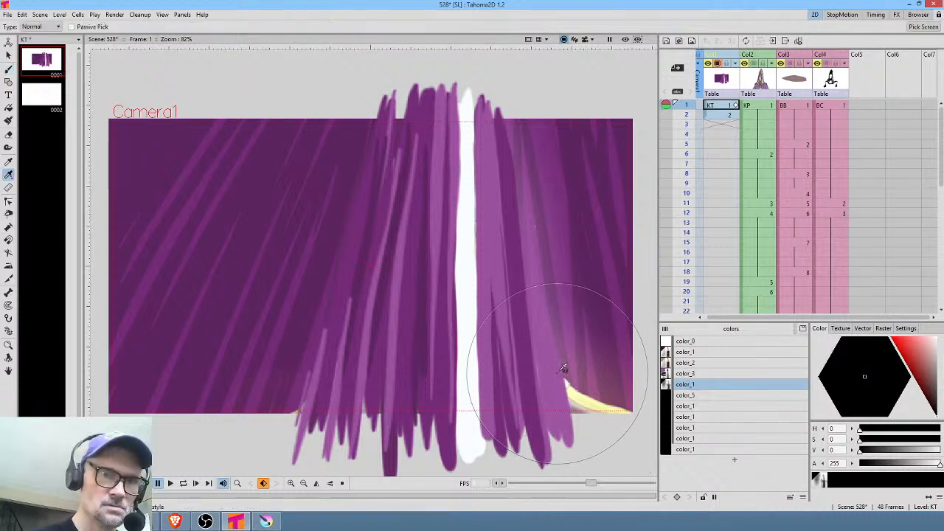
left_click(562, 368)
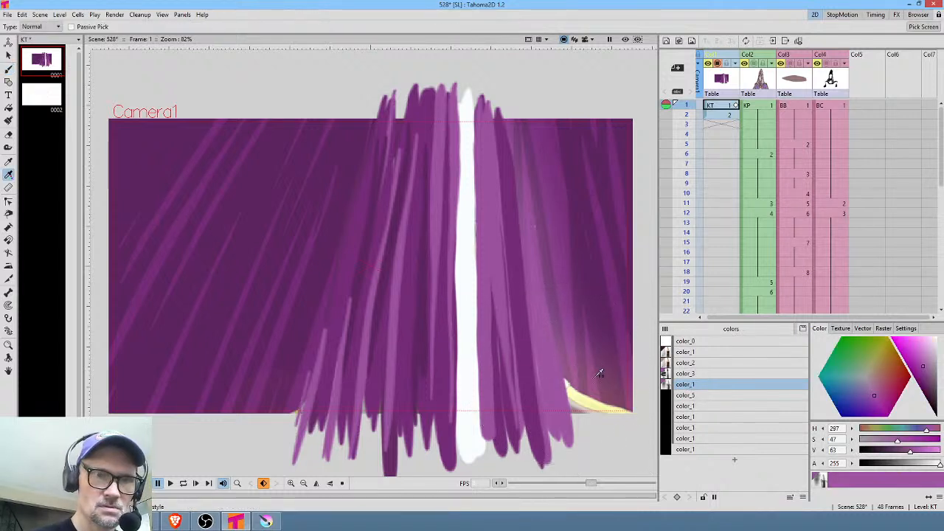
key("b")
mouse_move(612, 415)
left_mouse_down()
mouse_move(621, 372)
mouse_move(611, 390)
mouse_move(596, 379)
left_mouse_up()
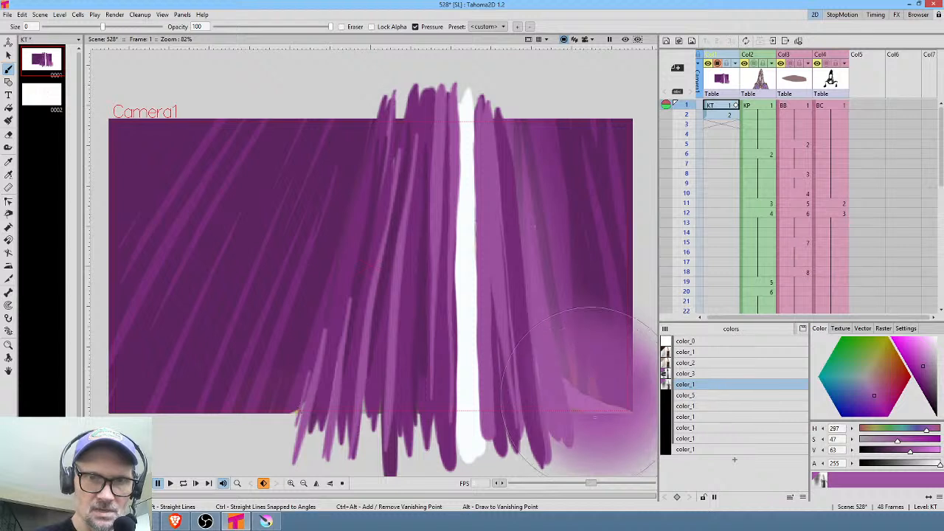
Cover the remaining shoulder traces with sampled purple color_3 strokes, and add two slanted light-purple rays on the left of the background.
left_click(704, 363)
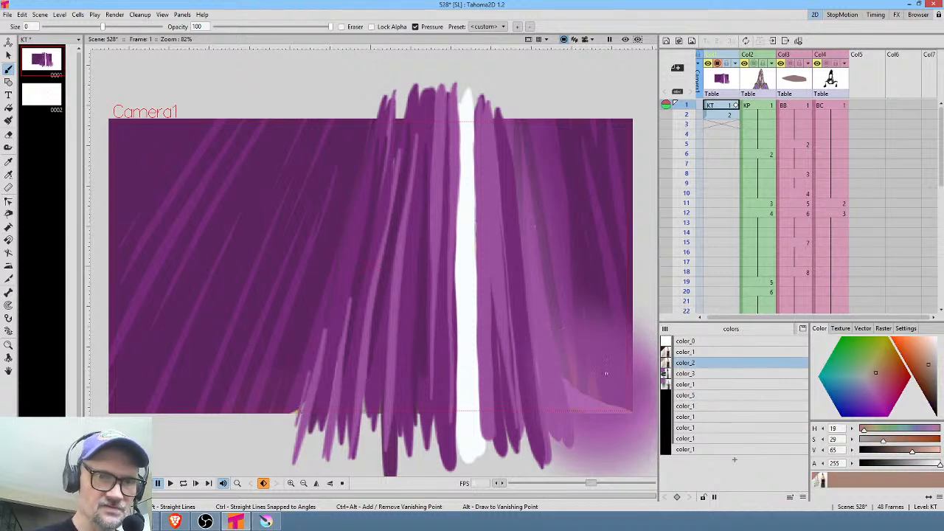
key("r")
left_click(613, 350)
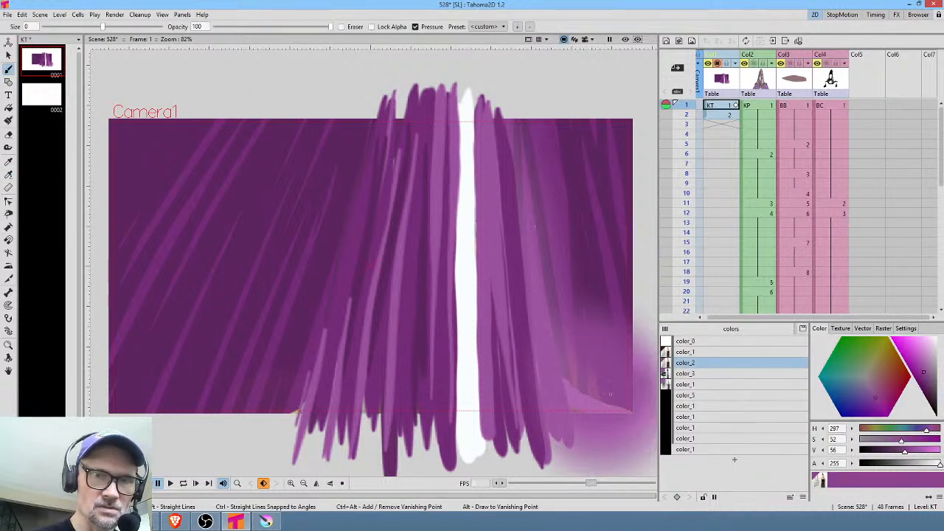
left_click(699, 374)
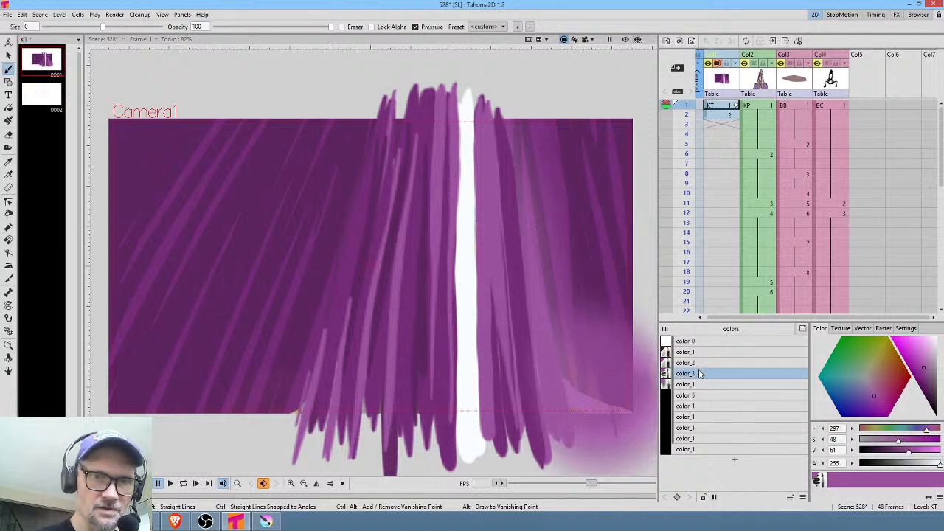
key("r")
left_click(622, 359)
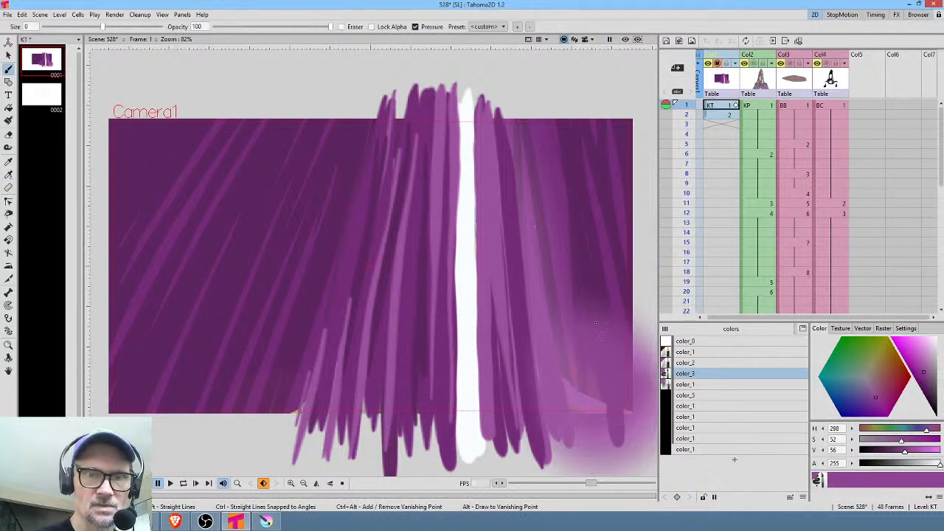
mouse_move(602, 397)
left_mouse_down()
mouse_move(578, 340)
mouse_move(582, 421)
mouse_move(572, 433)
mouse_move(579, 406)
left_mouse_up()
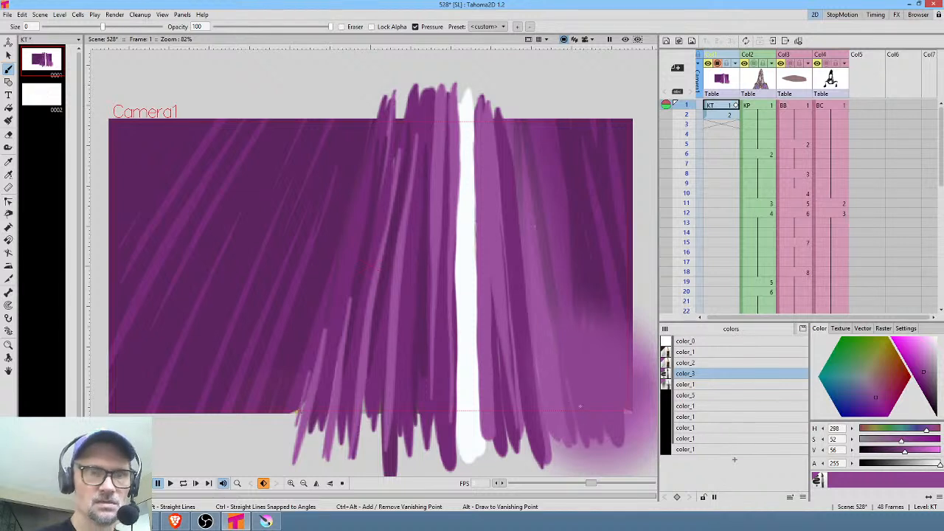
left_click_drag(323, 221, 244, 447)
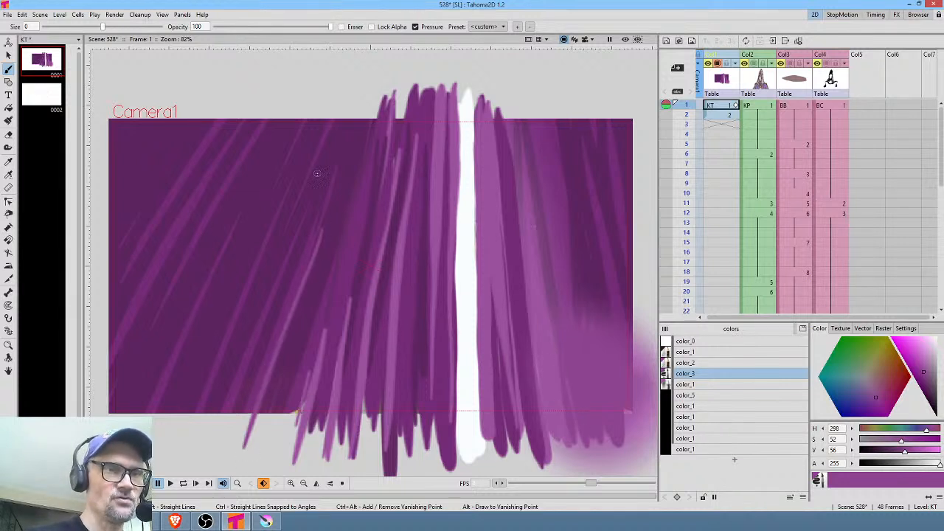
left_click_drag(313, 194, 259, 331)
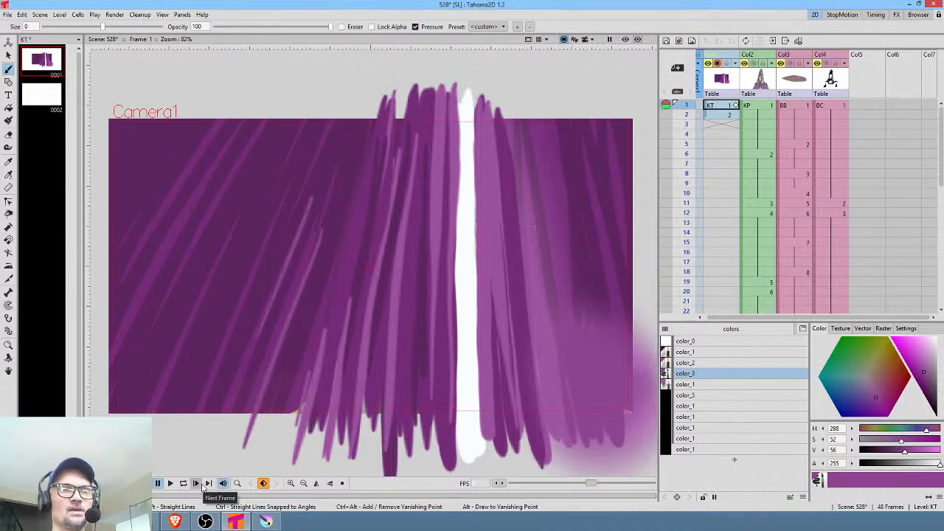
Remove drawing 2 from the KT column and extend drawing 1 through frame 48.
left_click(712, 385)
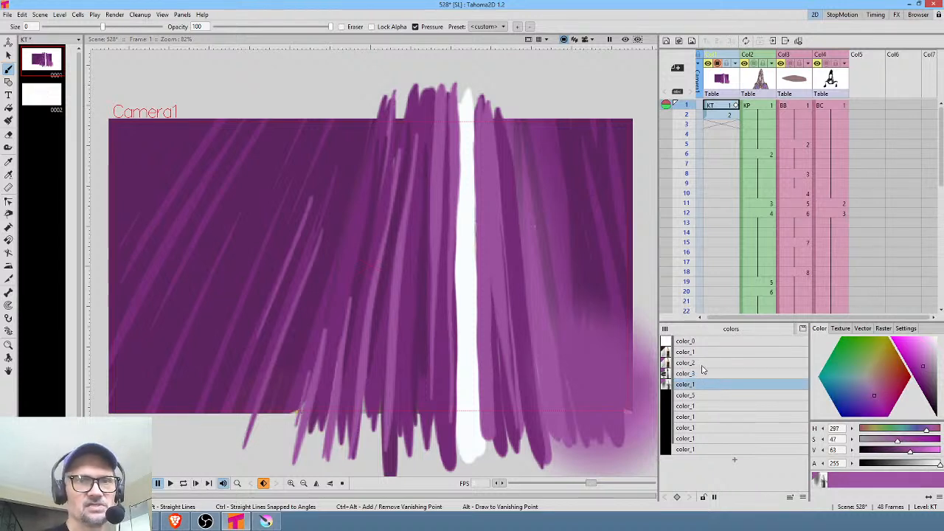
left_click(728, 108)
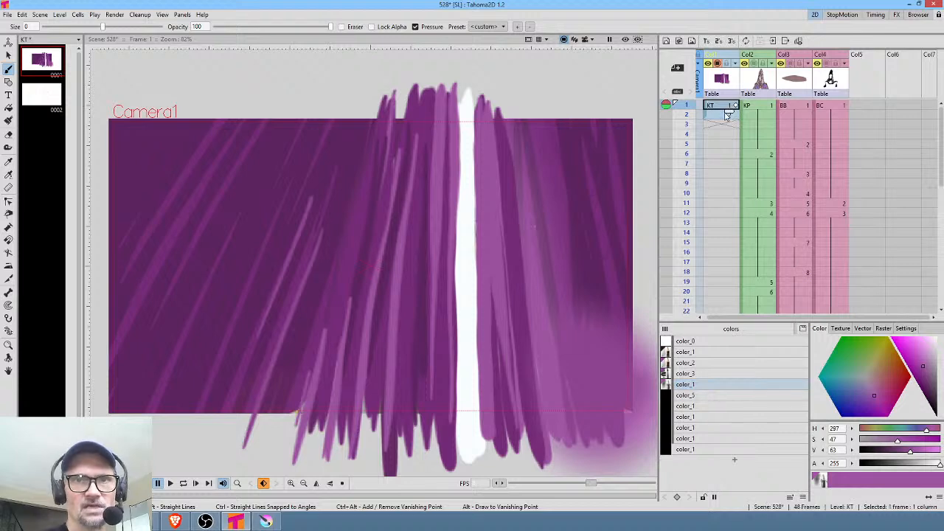
left_click(727, 115)
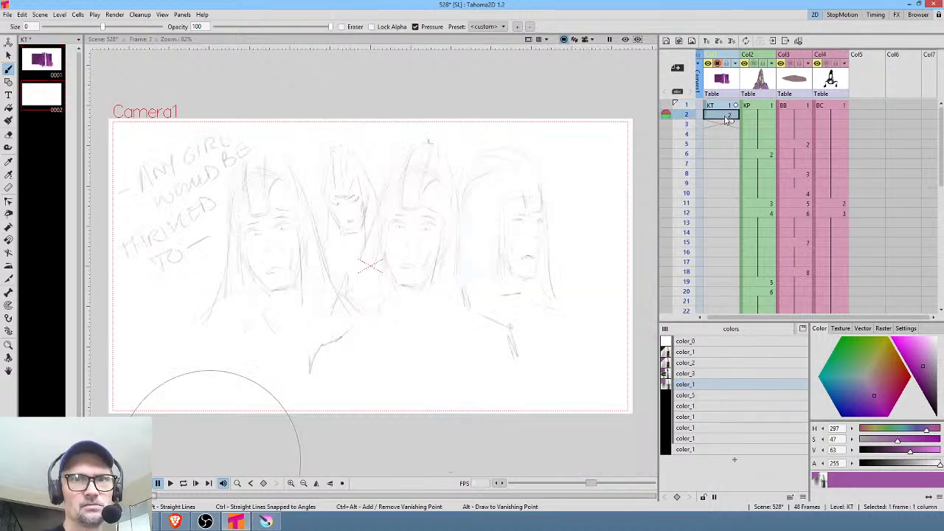
left_click(728, 107)
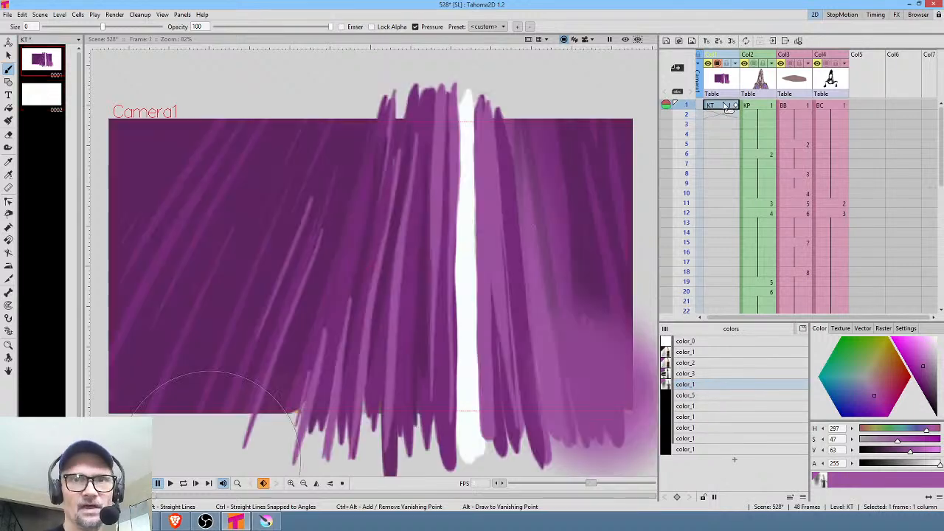
left_click_drag(729, 111, 730, 203)
scroll(745, 148, "up", 5)
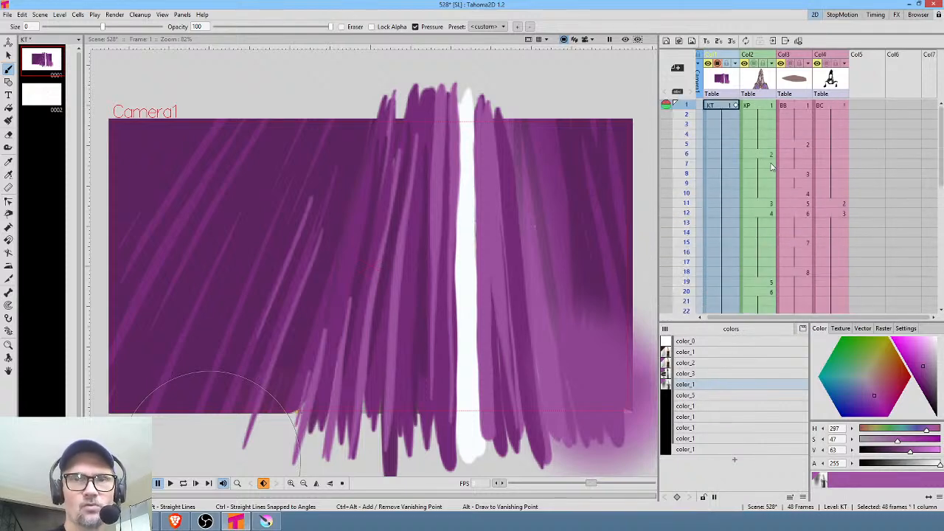
Clip the viewer to the camera frame and show the KP, BB and BC columns over the painted background.
left_click(754, 109)
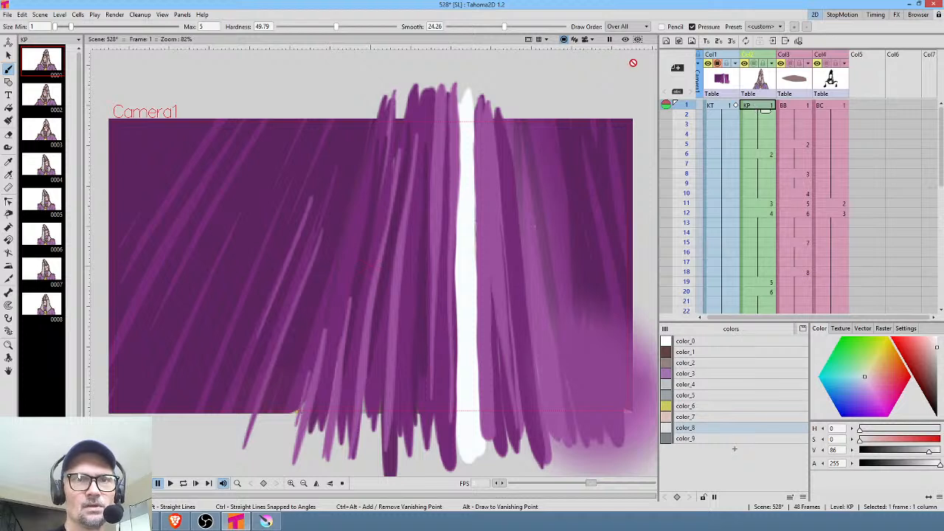
left_click(585, 40)
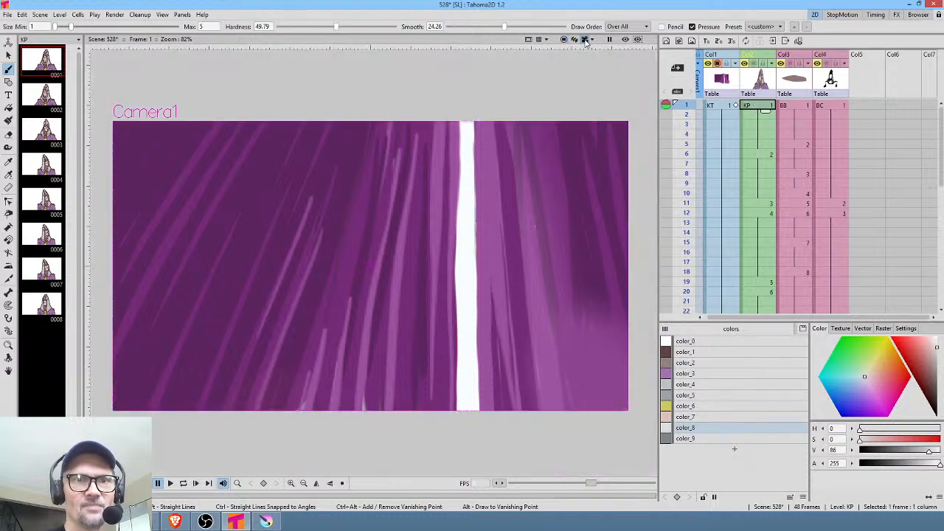
left_click(753, 63)
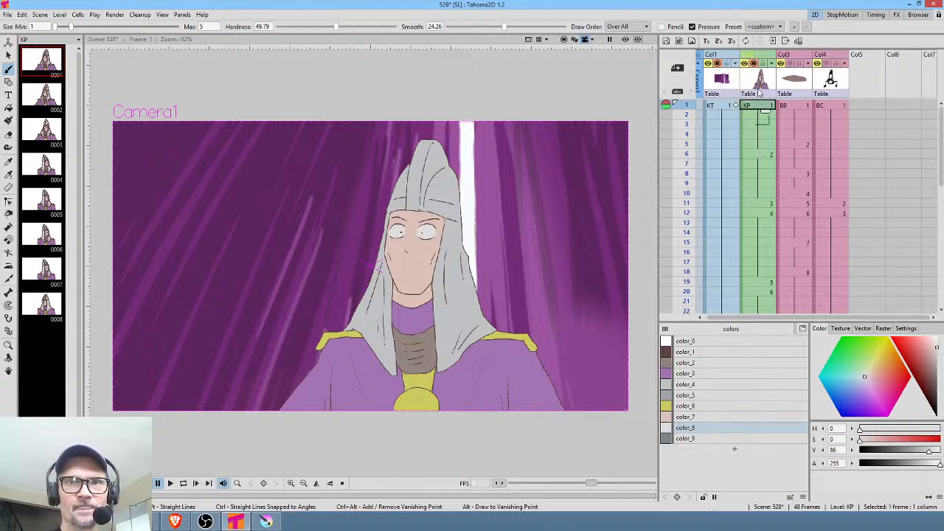
left_click(809, 66)
left_click(827, 65)
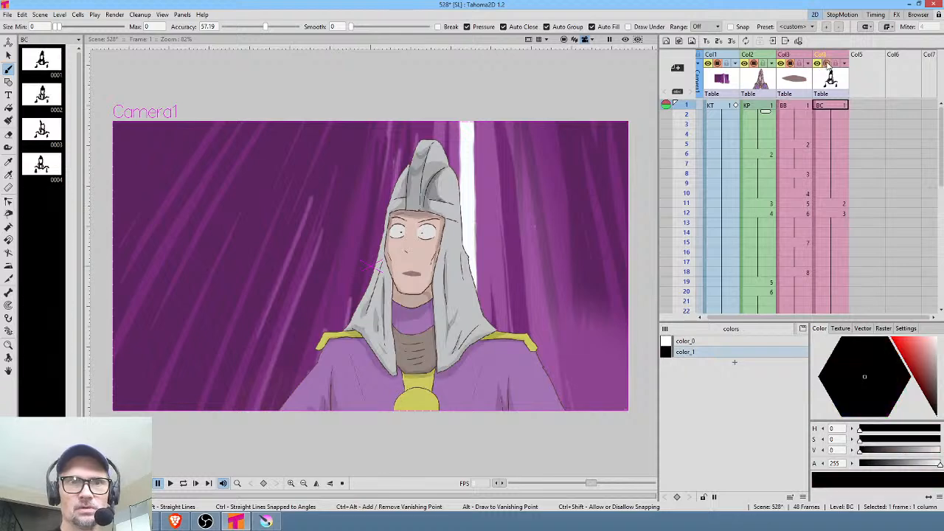
Insert the Daves_Bloom macro between Scene and Output in the FX schematic and set its RGB Output maximum to 31.2883.
left_click(730, 107)
key("ctrl+shift+f")
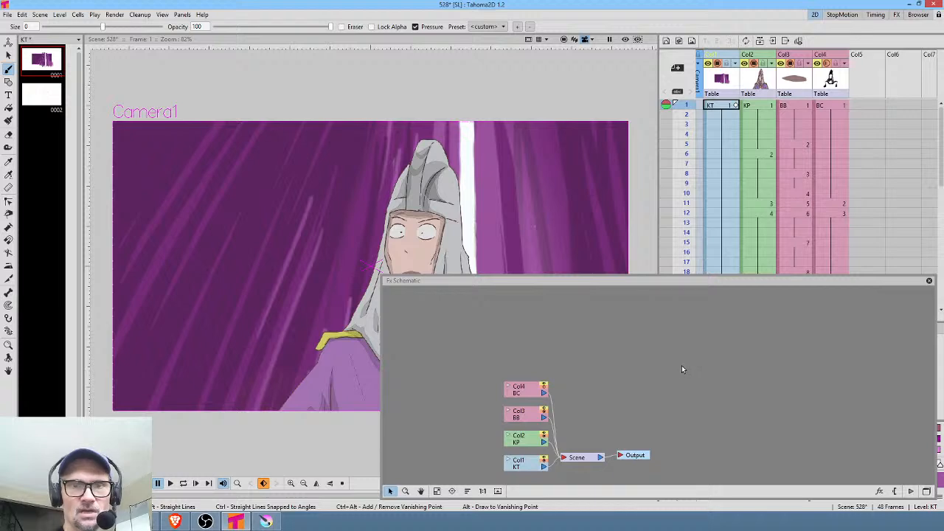
left_click_drag(681, 367, 610, 299)
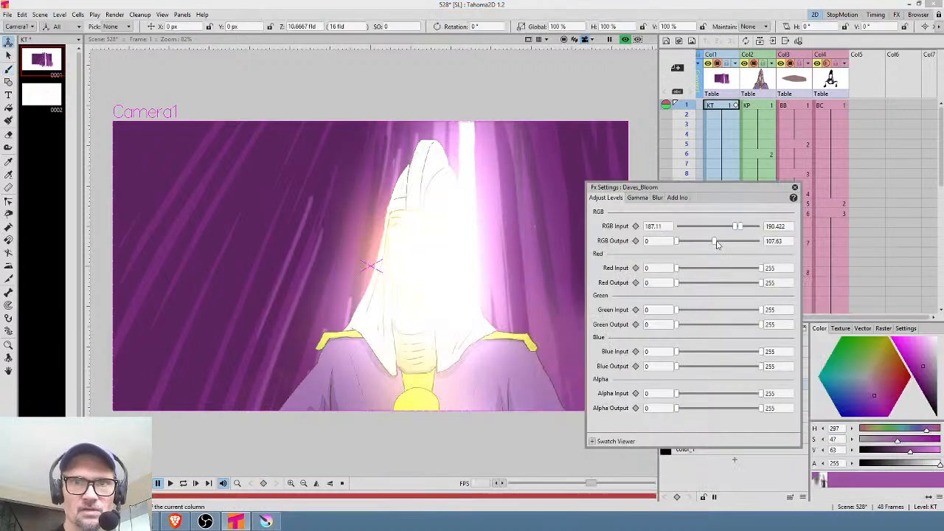
left_click_drag(719, 244, 691, 244)
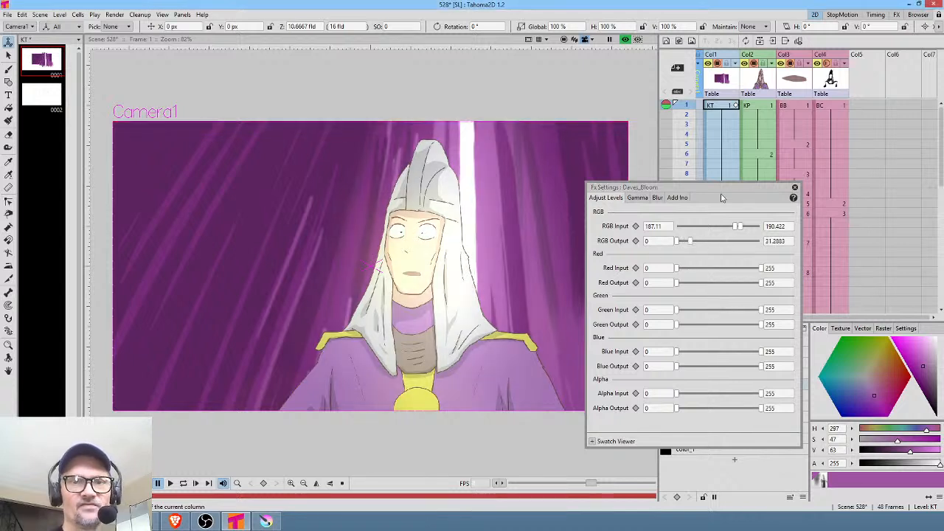
Review the bloom macro's Gamma and Blur settings and set its Add Ino opacity to 2.934.
left_click(639, 199)
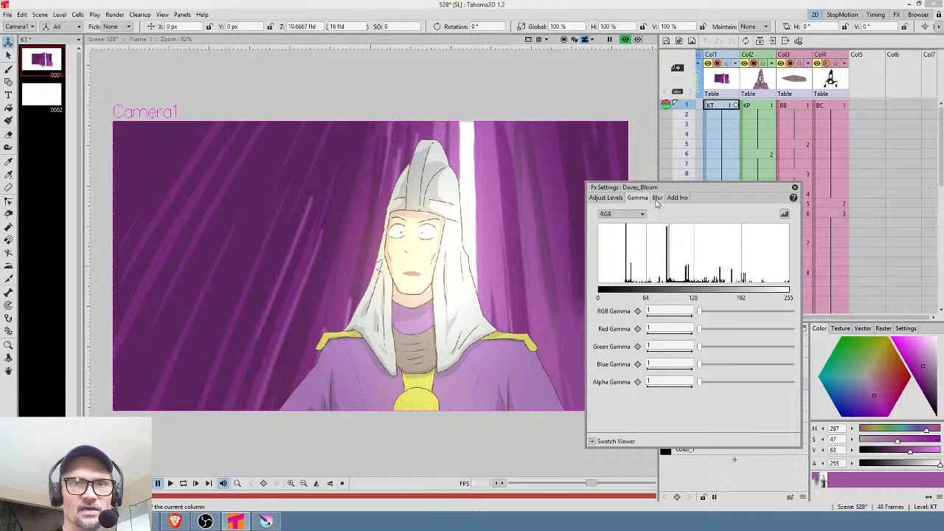
left_click(659, 198)
left_click(678, 199)
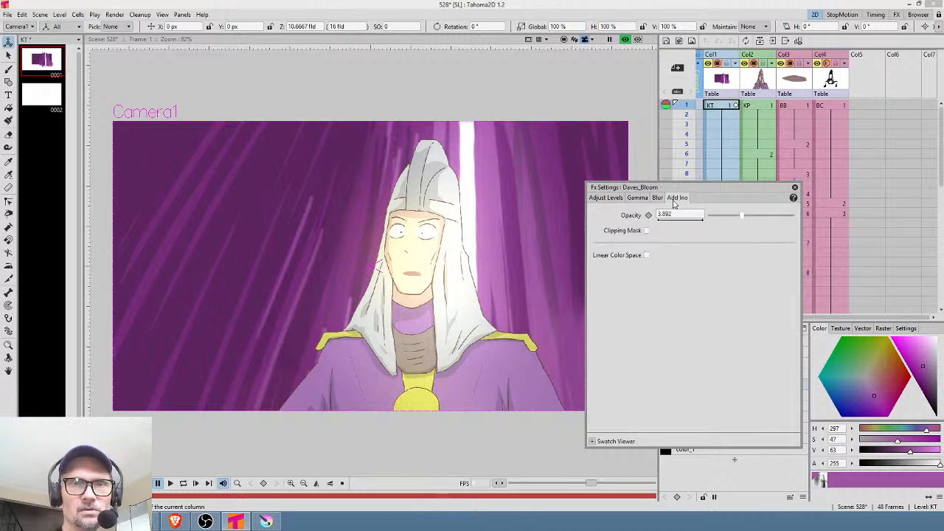
left_click_drag(743, 215, 854, 228)
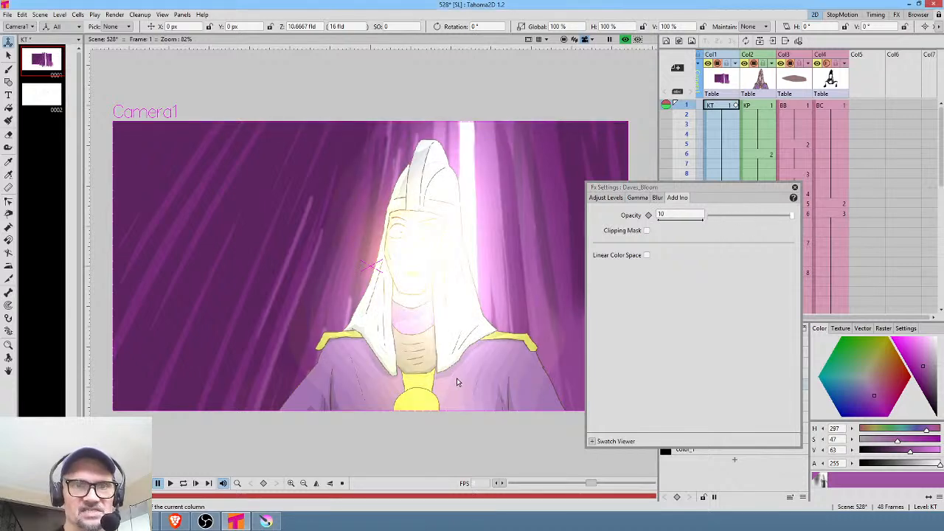
scroll(455, 382, "up", 2)
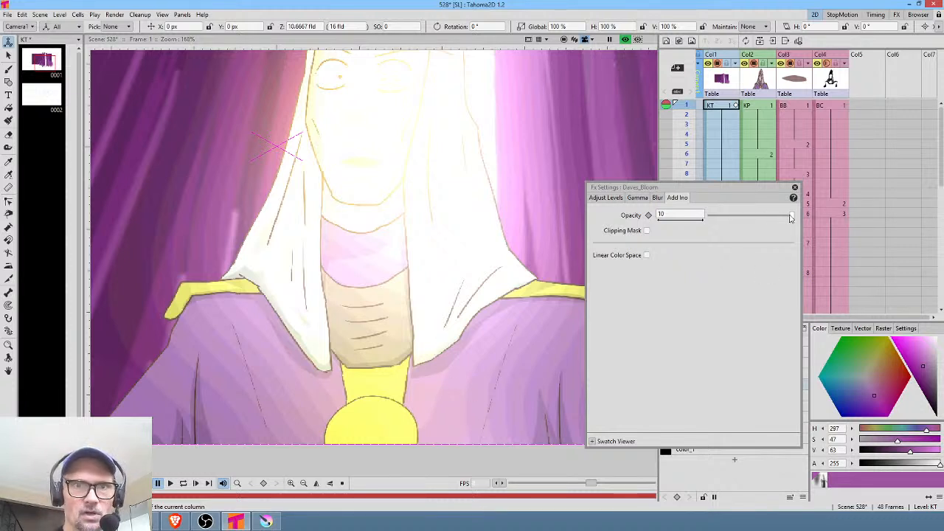
left_click_drag(791, 217, 734, 220)
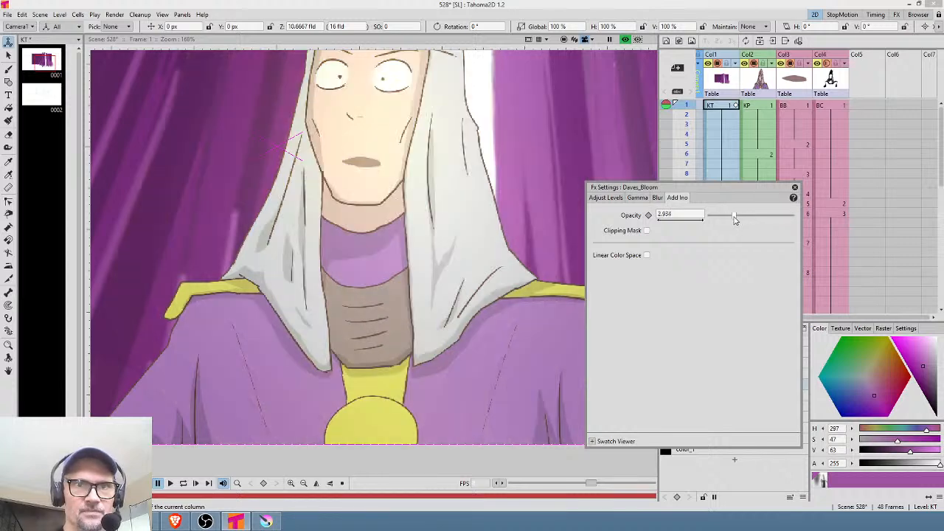
left_click(606, 197)
left_click(795, 188)
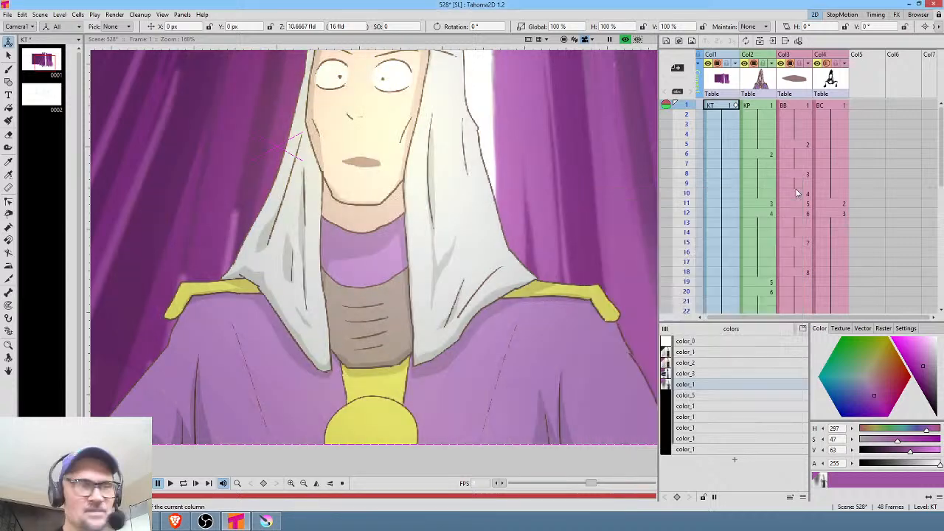
Explode the Daves_Bloom macro into its separate nodes and link the Adjust Levels node directly to Output.
key("shift+s")
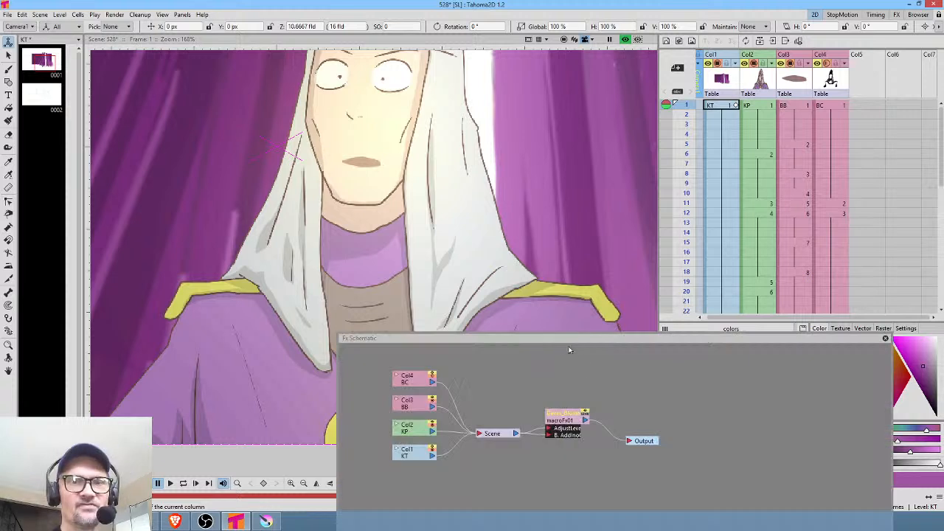
right_click(578, 426)
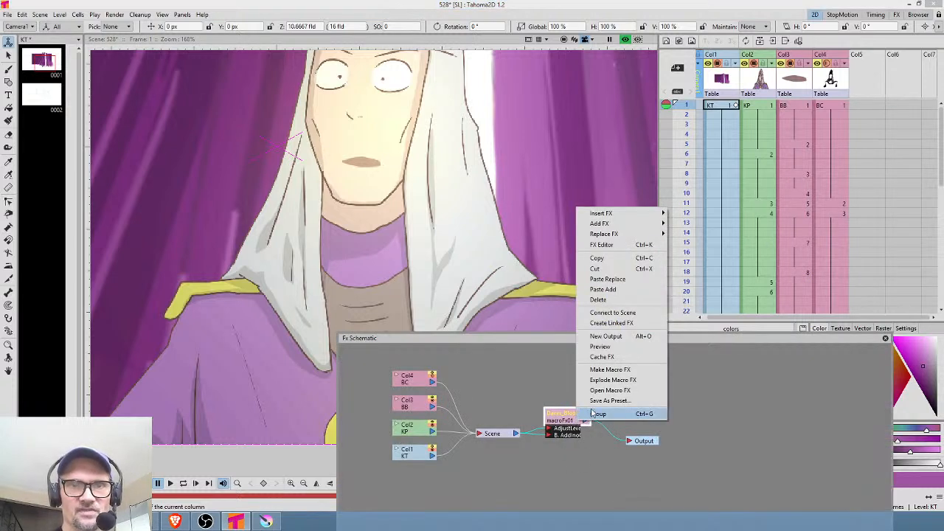
left_click(613, 380)
left_click_drag(643, 441, 781, 436)
left_click_drag(574, 417, 768, 435)
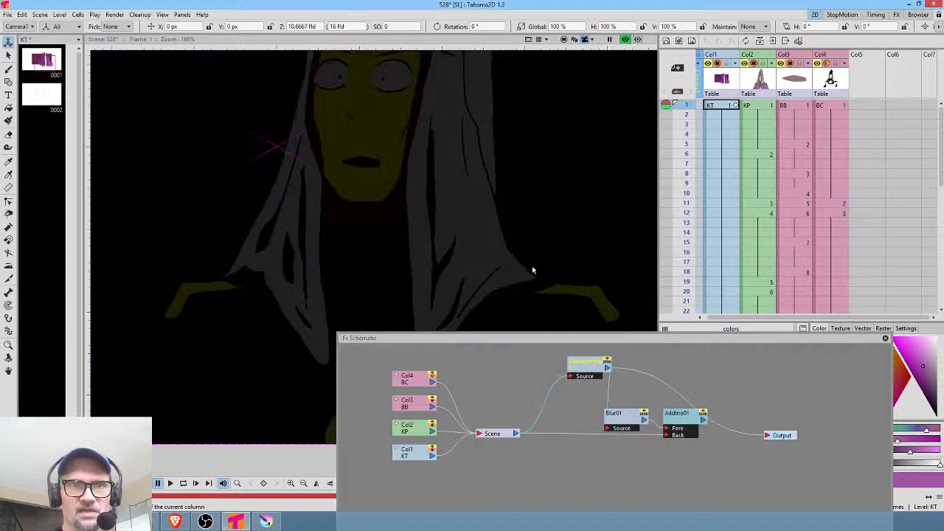
Set the Adjust Levels node's RGB Input range to 195.3896–255 and its RGB Output maximum to 255, isolating the brightest areas.
left_click_drag(591, 367, 599, 374)
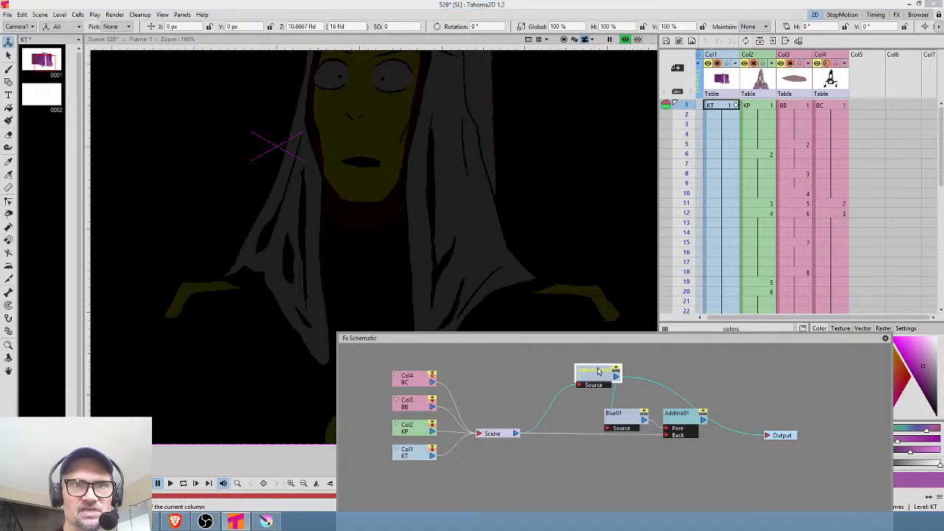
scroll(495, 189, "down", 2)
scroll(499, 258, "down", 2)
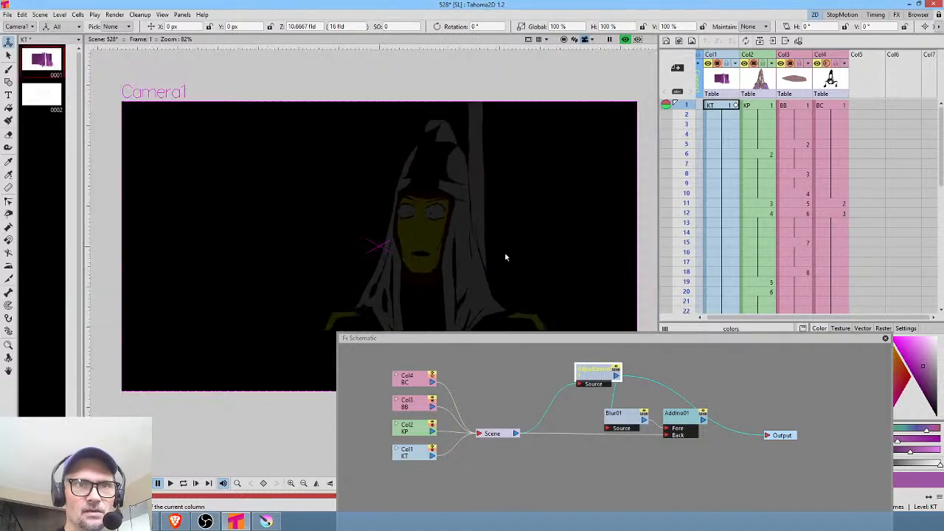
scroll(499, 186, "up", 2)
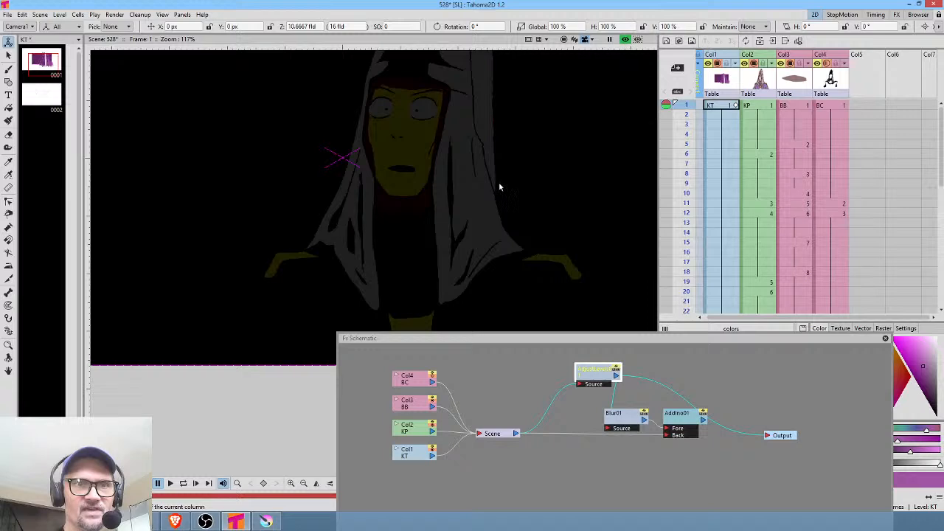
scroll(505, 221, "down", 1)
scroll(506, 256, "down", 2)
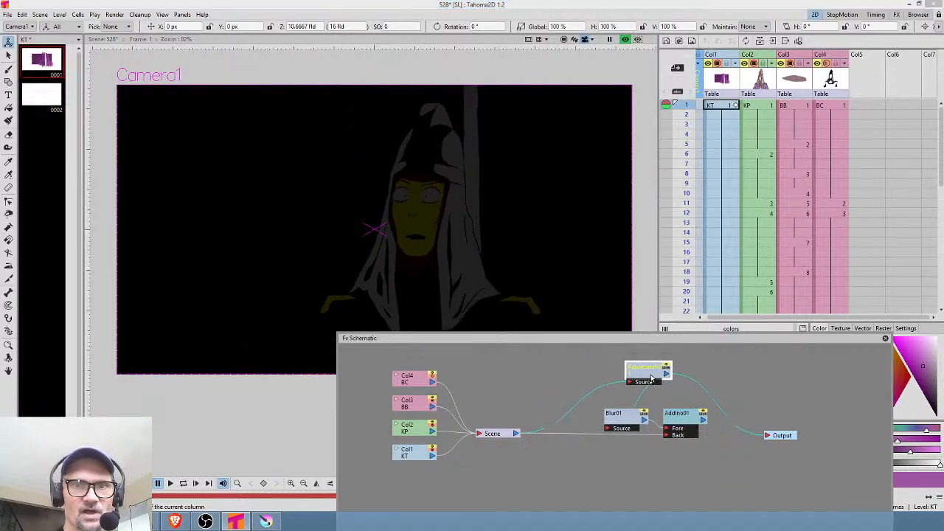
double_click(605, 373)
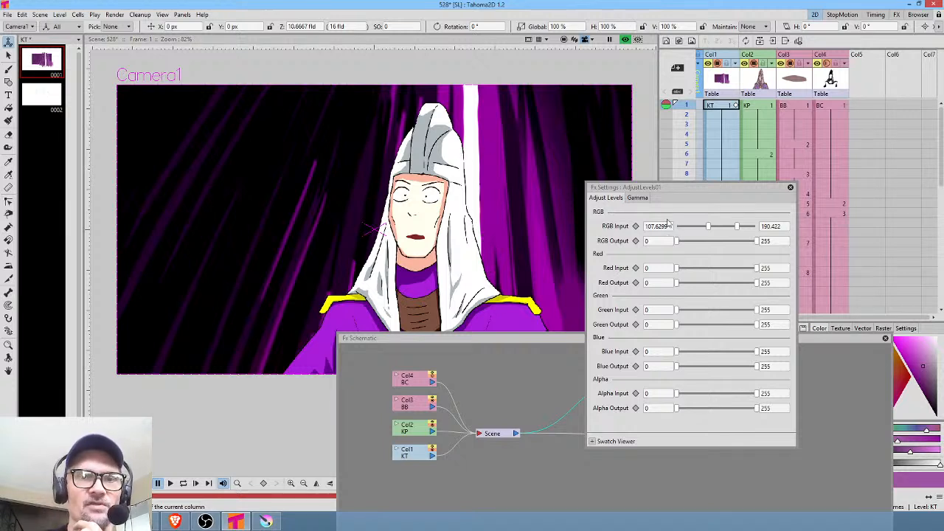
left_click_drag(708, 229, 677, 229)
left_click_drag(736, 228, 755, 228)
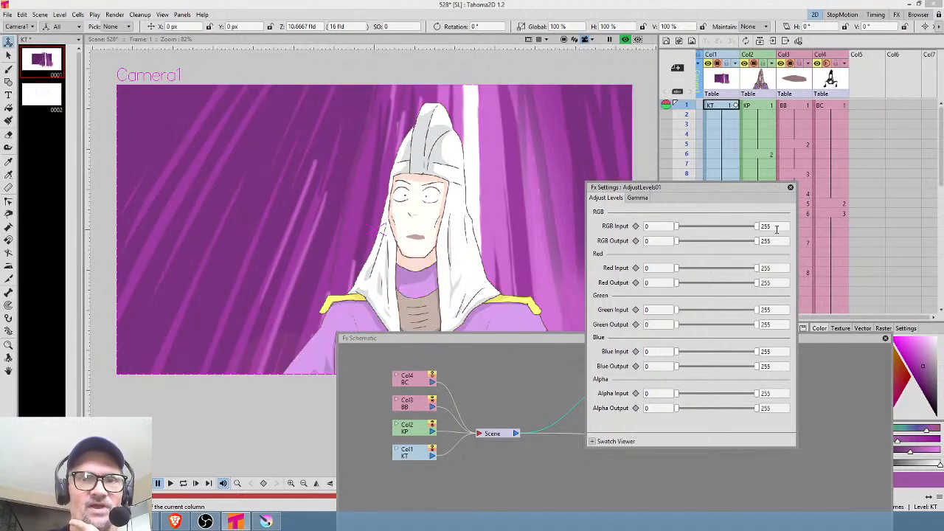
left_click_drag(677, 227, 734, 229)
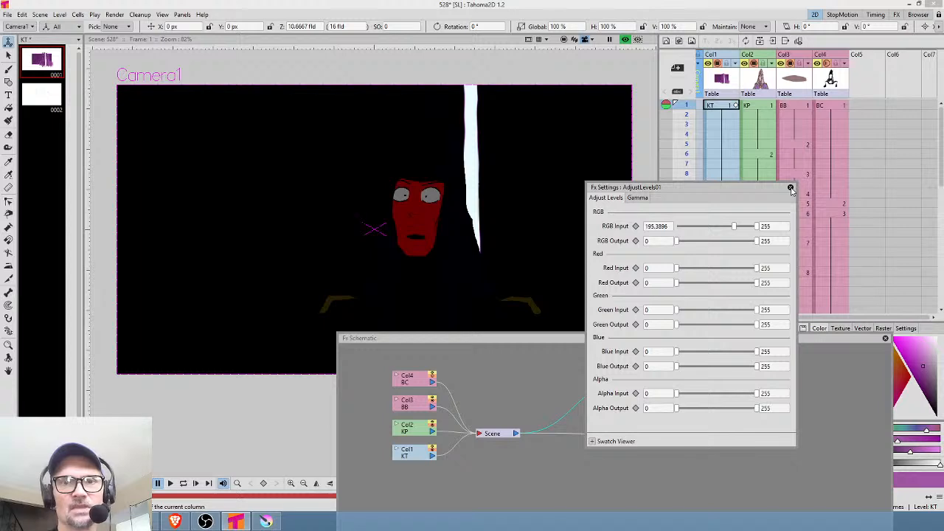
Remove the link from Adjust Levels to Output, connect Add Ino to Output instead, and reposition the Adjust Levels node before Blur.
left_click_drag(765, 191, 307, 210)
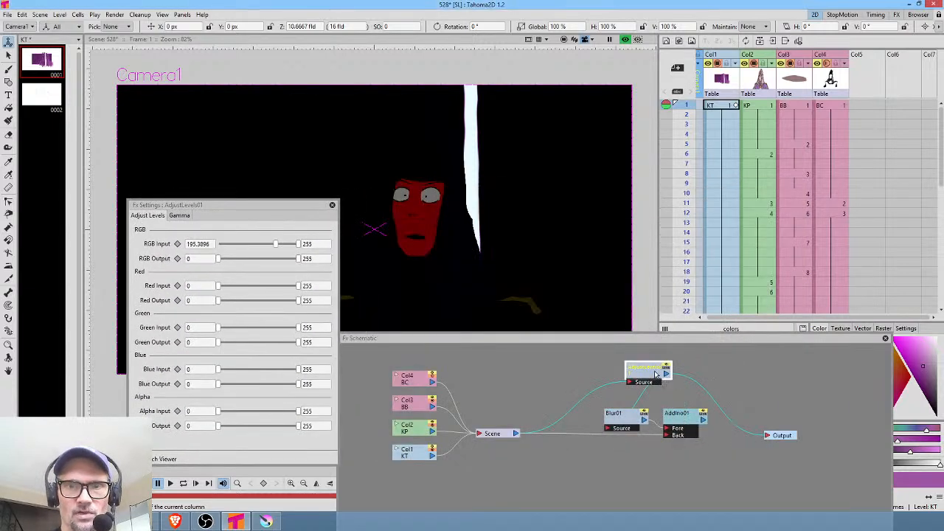
left_click_drag(657, 375, 525, 374)
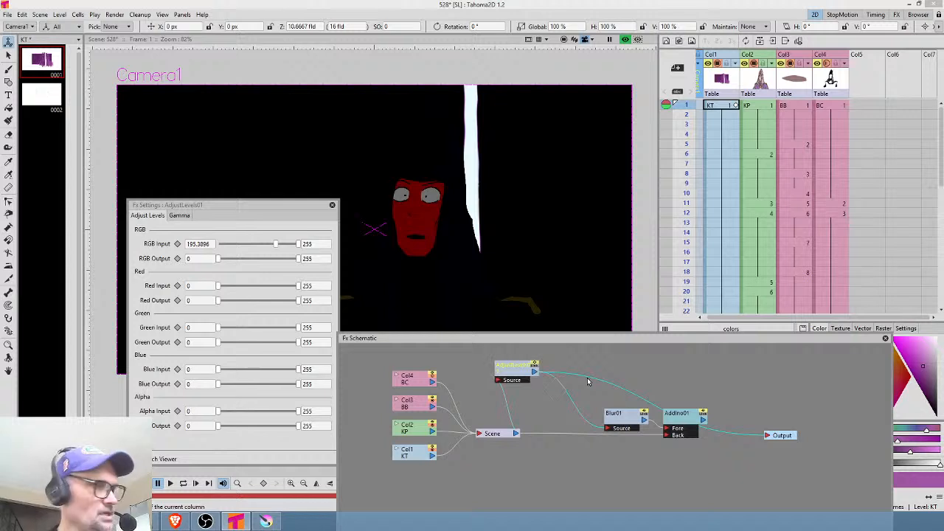
key("Delete")
left_click_drag(704, 420, 767, 435)
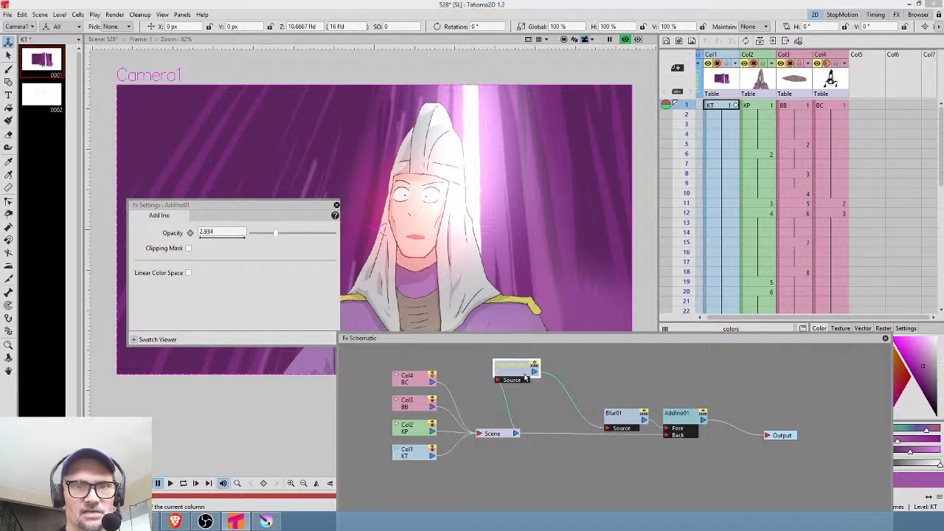
left_click_drag(525, 379, 569, 405)
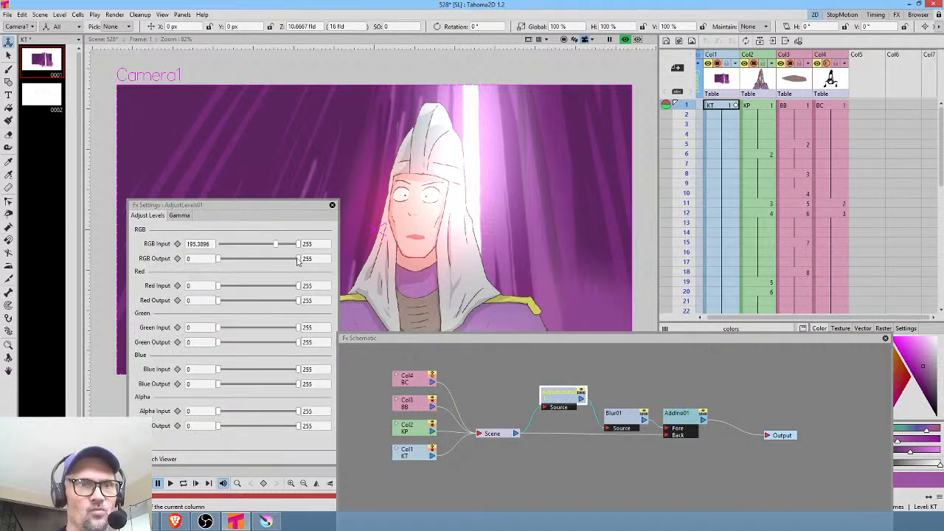
Soften the glow by setting the Adjust Levels node's RGB Output maximum to 105.974.
left_click_drag(298, 259, 253, 262)
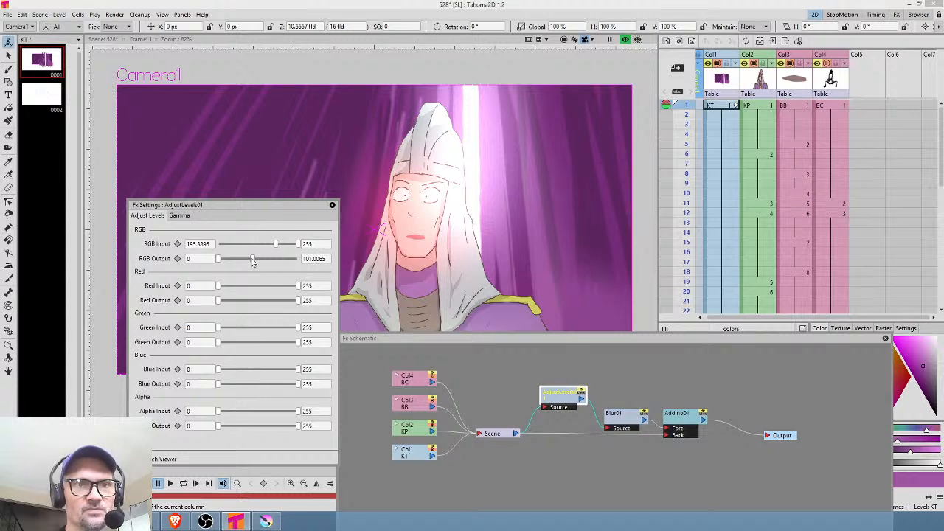
scroll(463, 194, "up", 2)
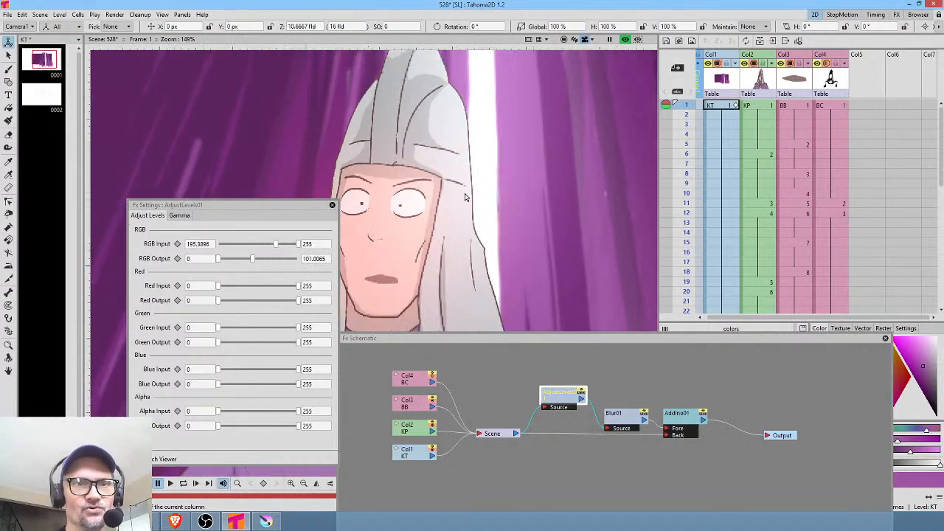
scroll(464, 196, "down", 2)
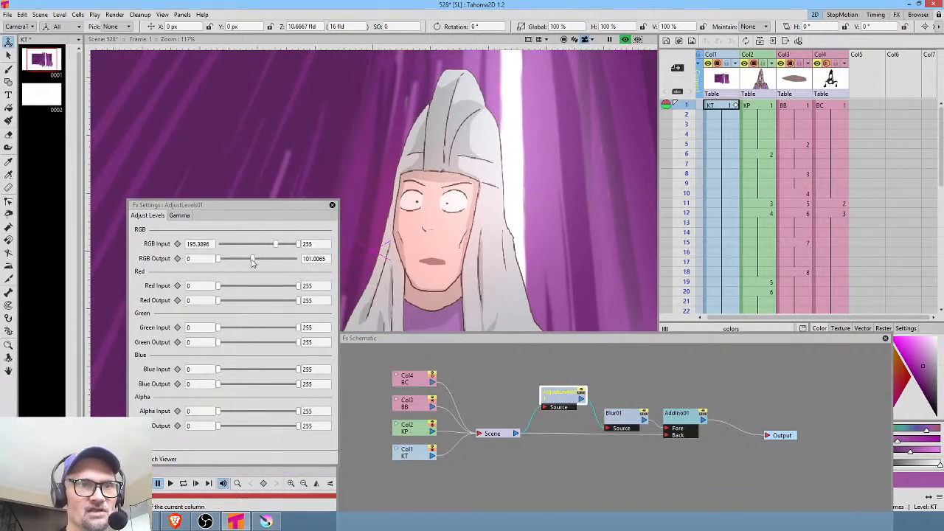
left_click_drag(253, 263, 227, 263)
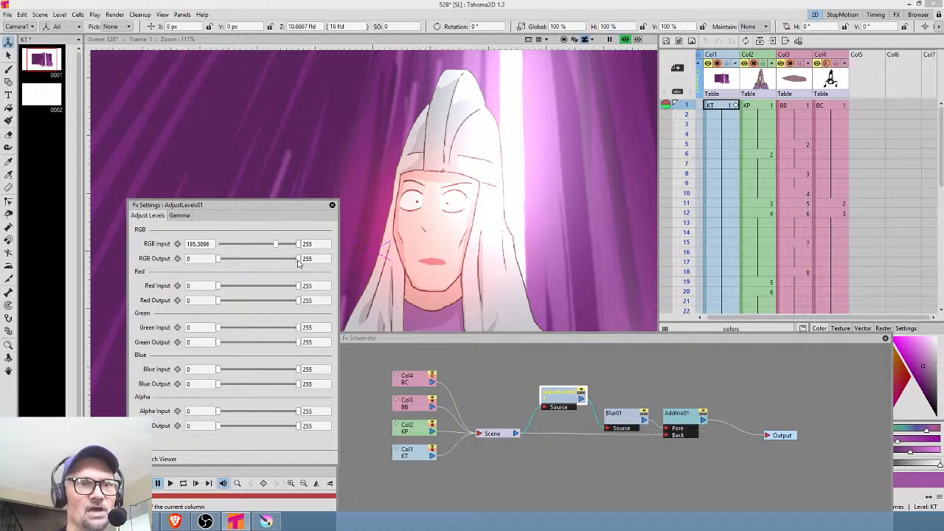
left_click_drag(298, 264, 253, 264)
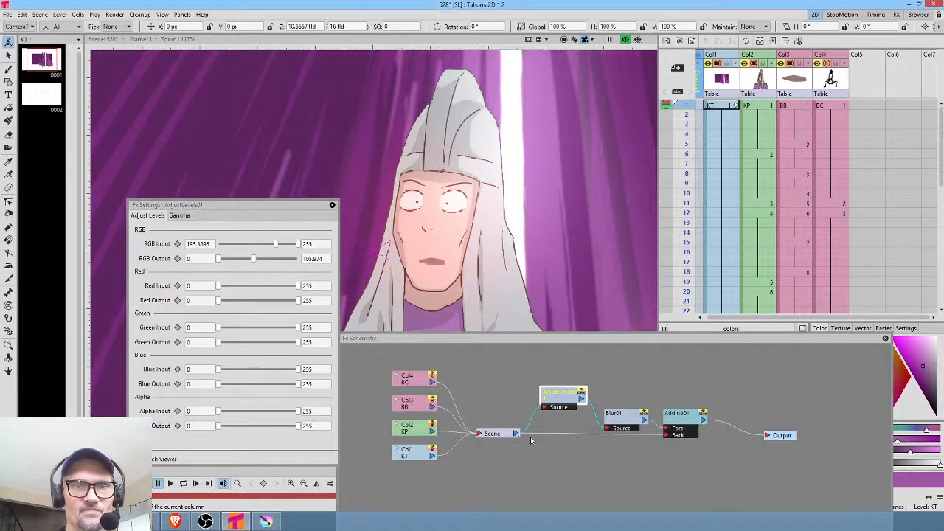
Move the KP column node aside and insert a Body Highlight light effect between it and Scene.
left_click_drag(426, 423, 380, 429)
right_click(416, 432)
mouse_move(441, 436)
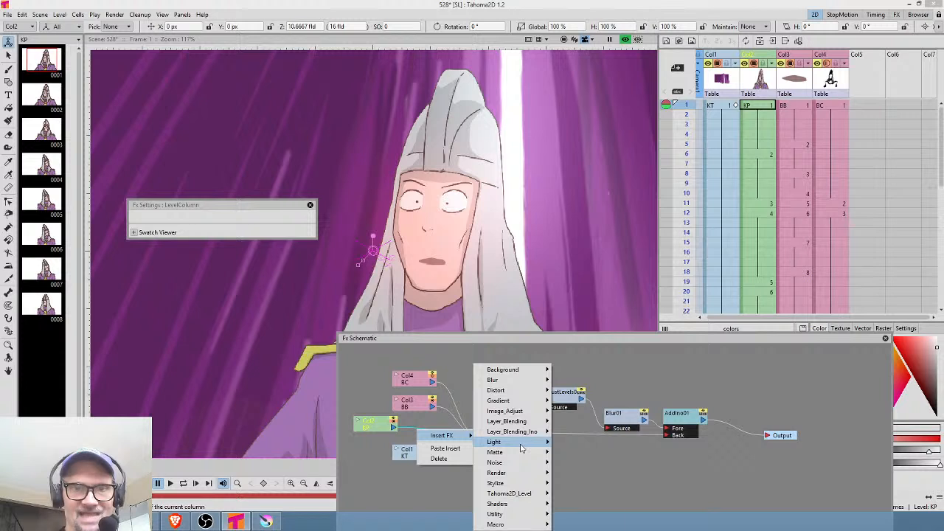
mouse_move(520, 444)
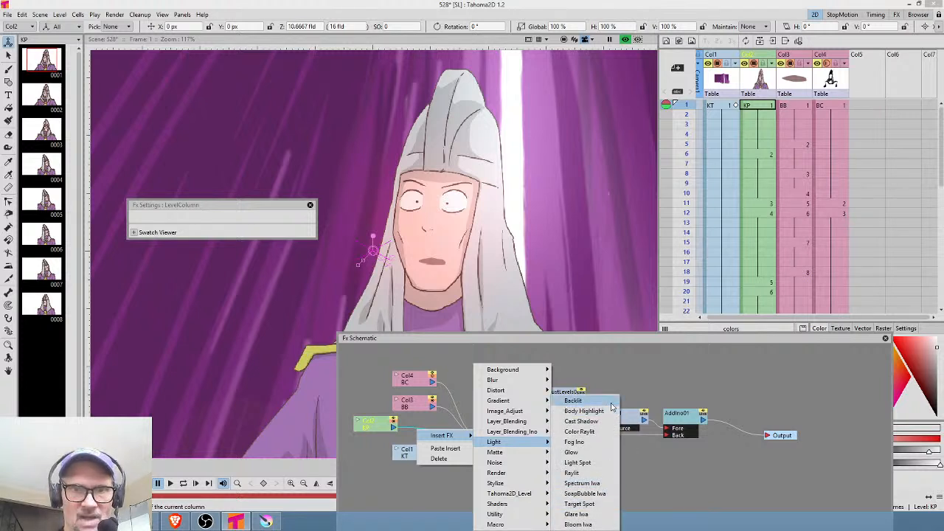
left_click(584, 411)
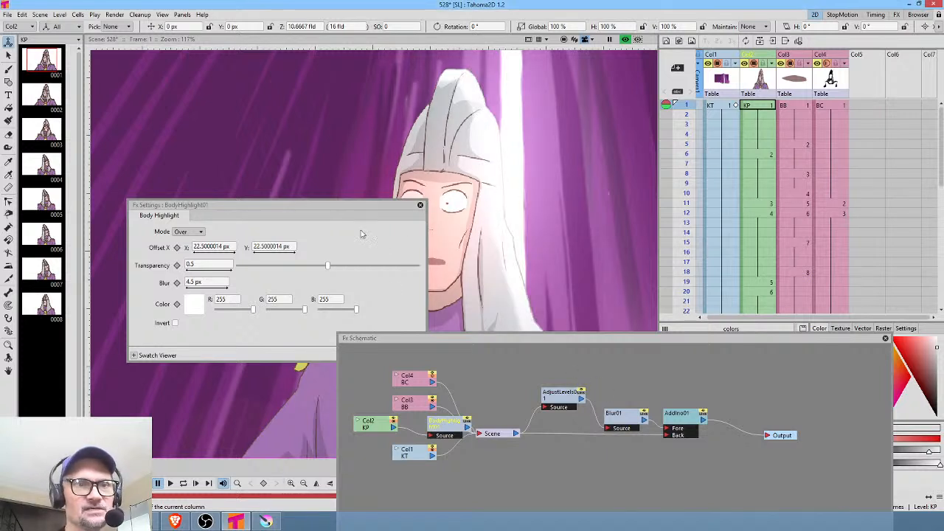
Remove the link between Blur and Add Ino, and rearrange the Scene, Add Ino and Output nodes into a clearer layout.
left_click_drag(506, 437, 528, 469)
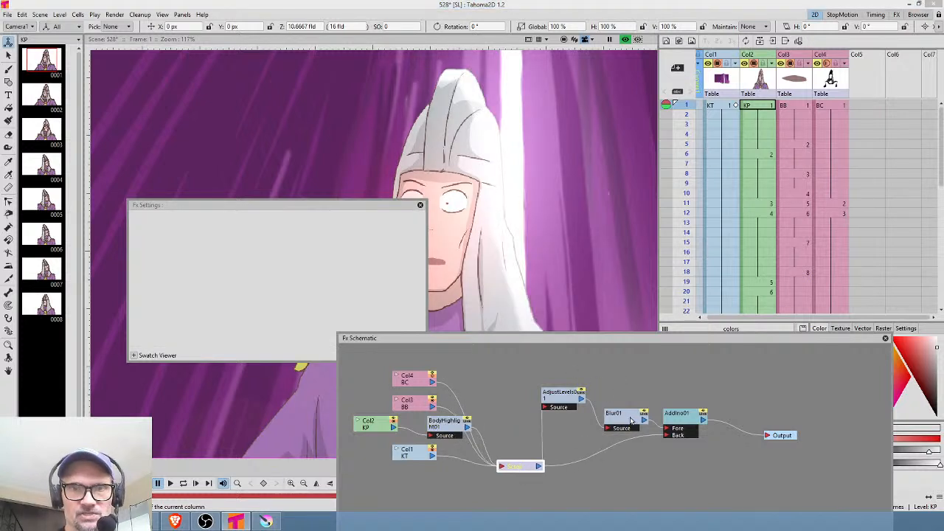
left_click_drag(681, 422, 688, 439)
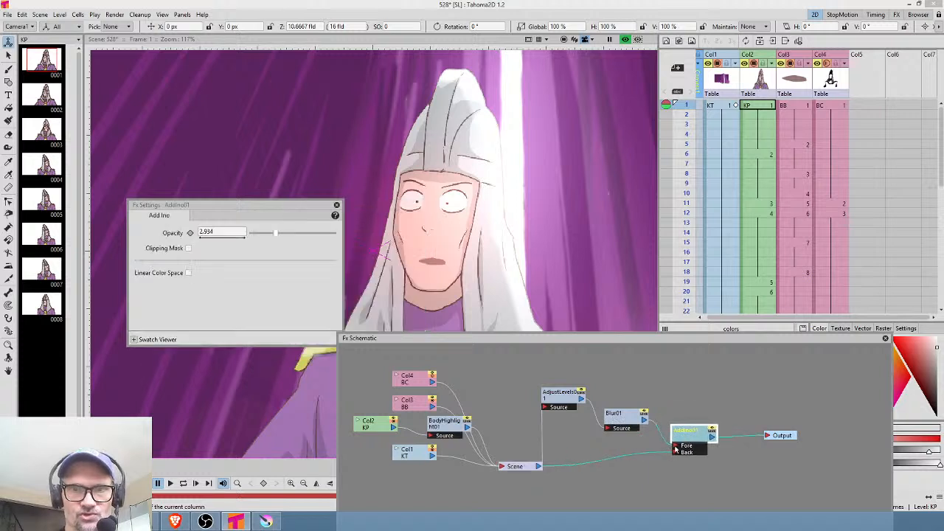
left_click(666, 443)
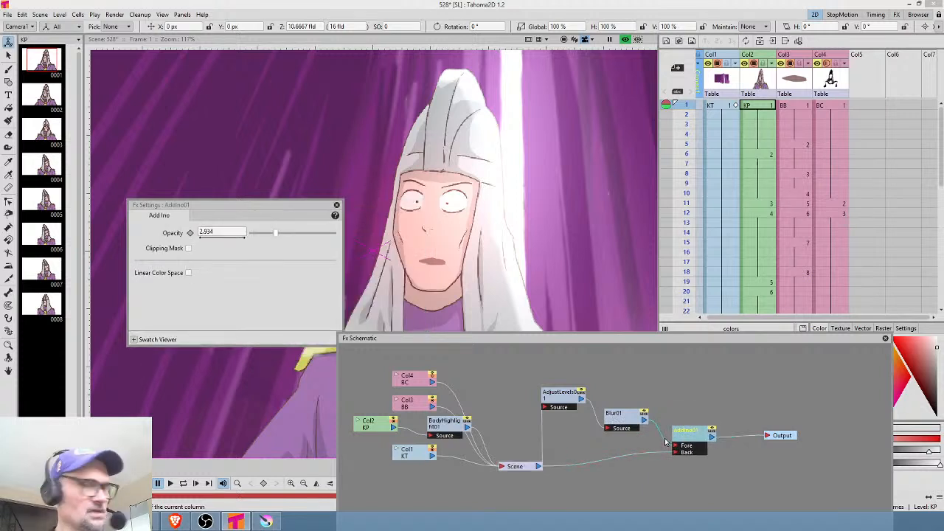
left_click_drag(688, 440, 684, 446)
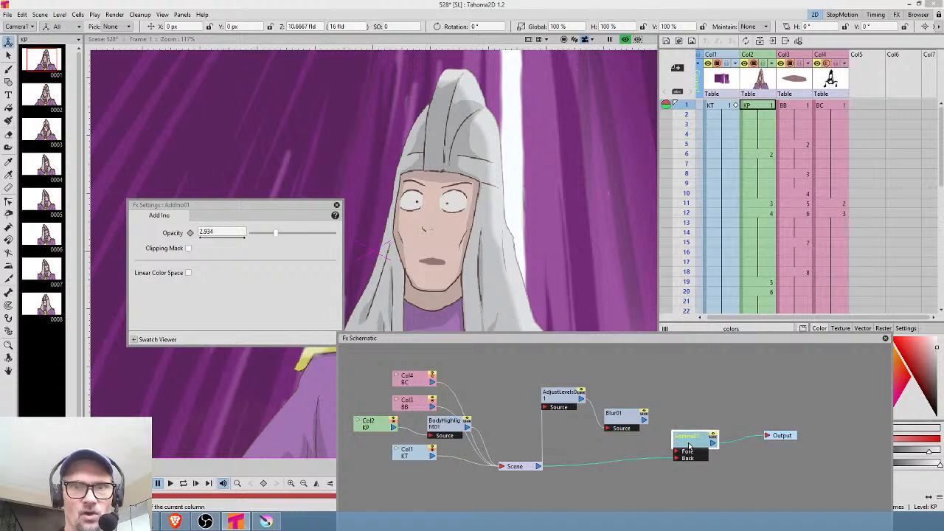
left_click_drag(779, 441, 785, 447)
left_click_drag(681, 436, 691, 442)
left_click(792, 444)
left_click_drag(793, 444, 793, 449)
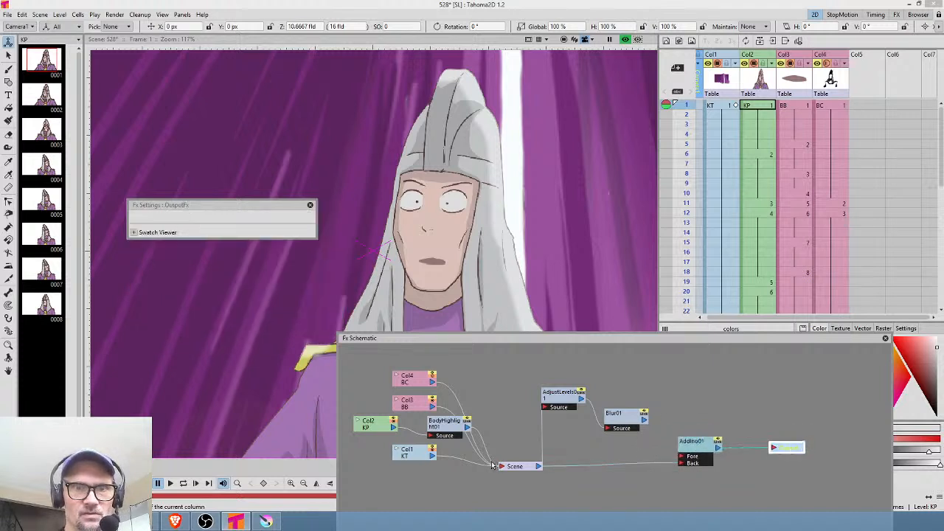
left_click_drag(501, 466, 494, 456)
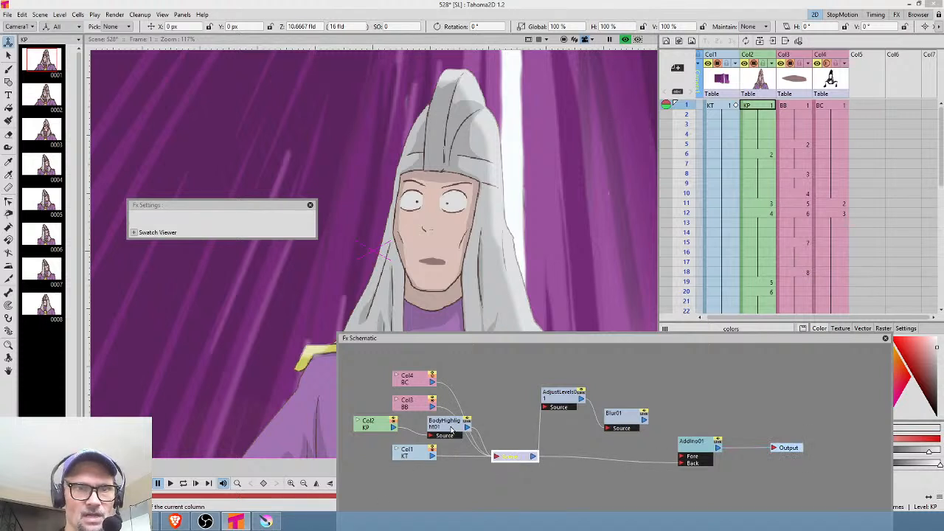
Set the Body Highlight effect's transparency to 0 and its X offset to 15 px.
left_click(452, 429)
left_click_drag(465, 431, 462, 435)
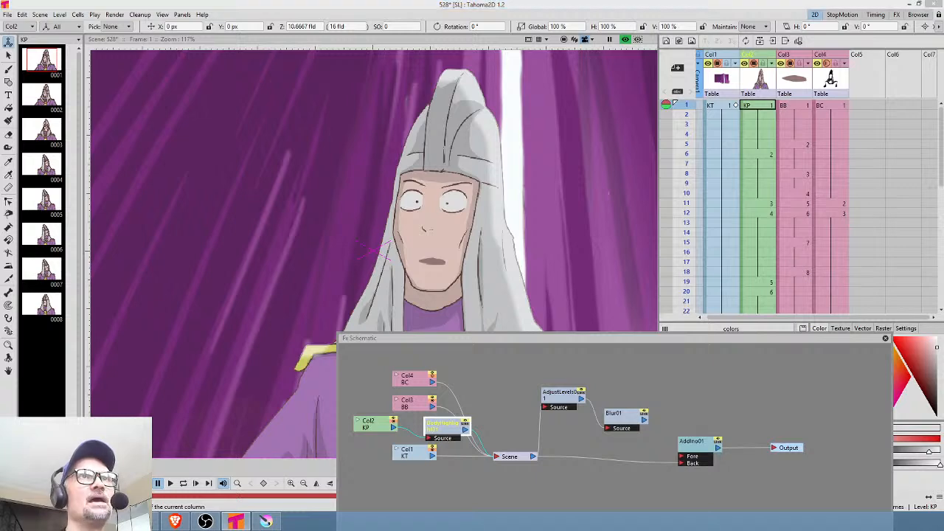
double_click(450, 426)
left_click_drag(426, 217, 317, 214)
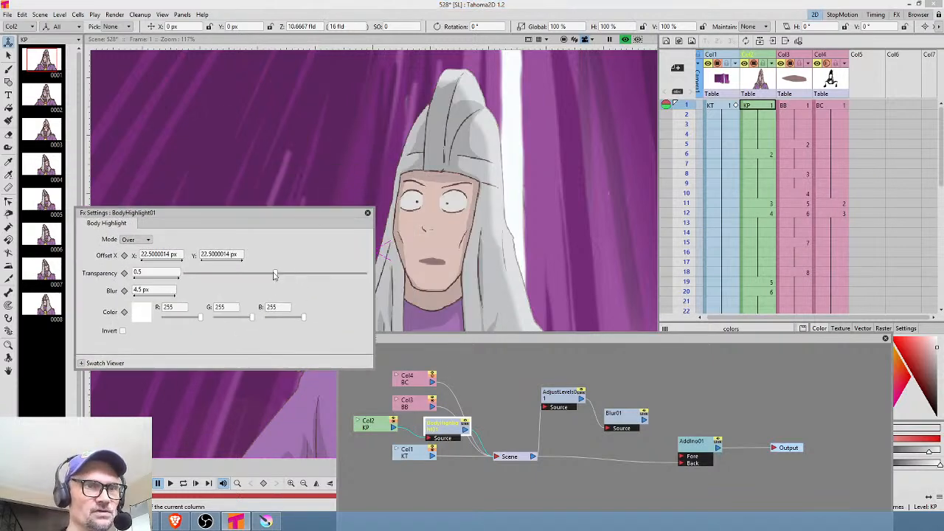
left_click_drag(277, 274, 153, 278)
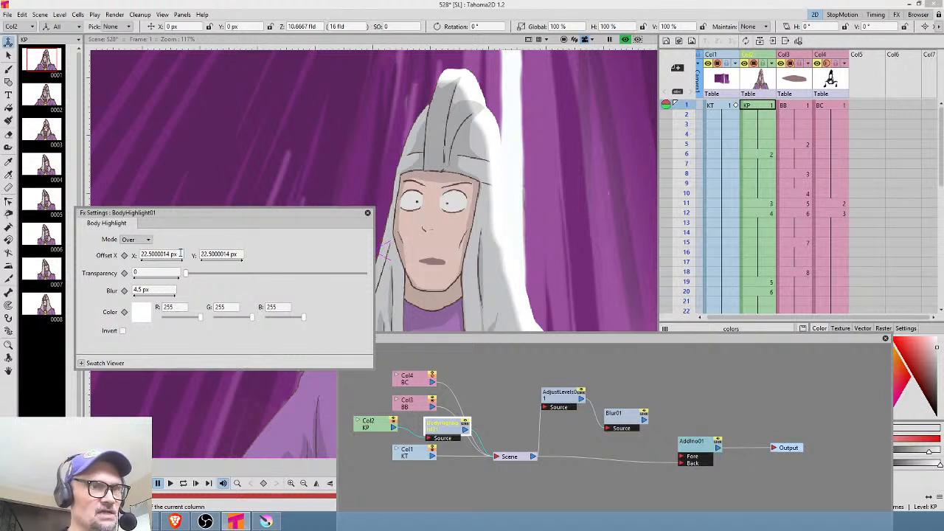
left_click(180, 253)
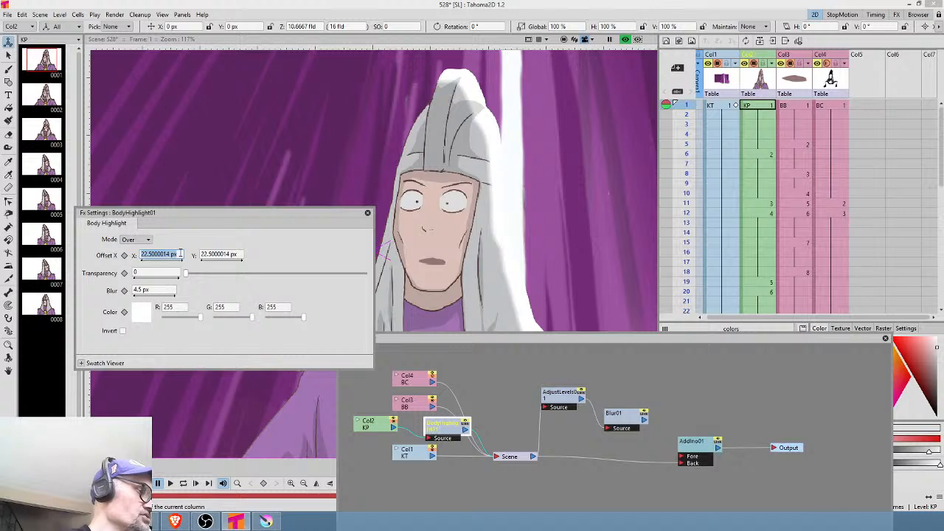
type("15")
key("Return")
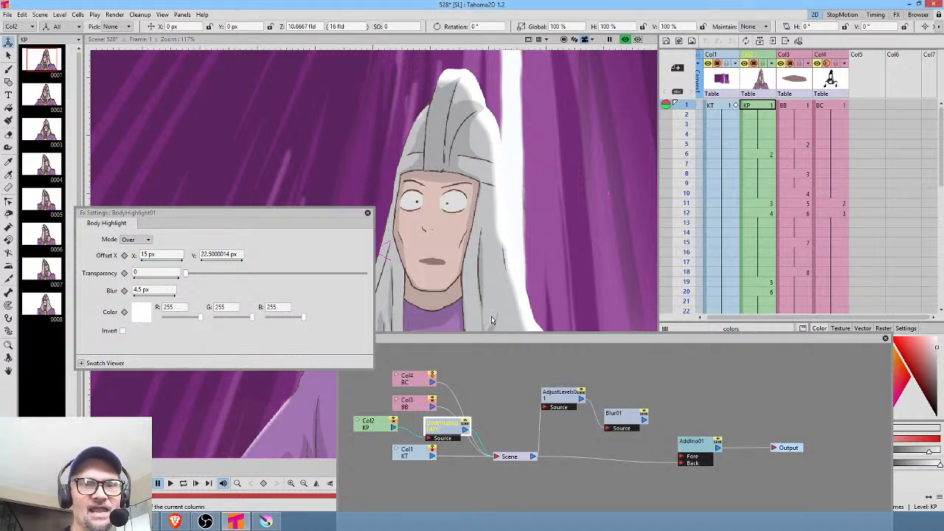
Set the Body Highlight effect's Y offset to 12 px and check the highlight along the hood and shoulders.
left_click_drag(493, 317, 674, 90)
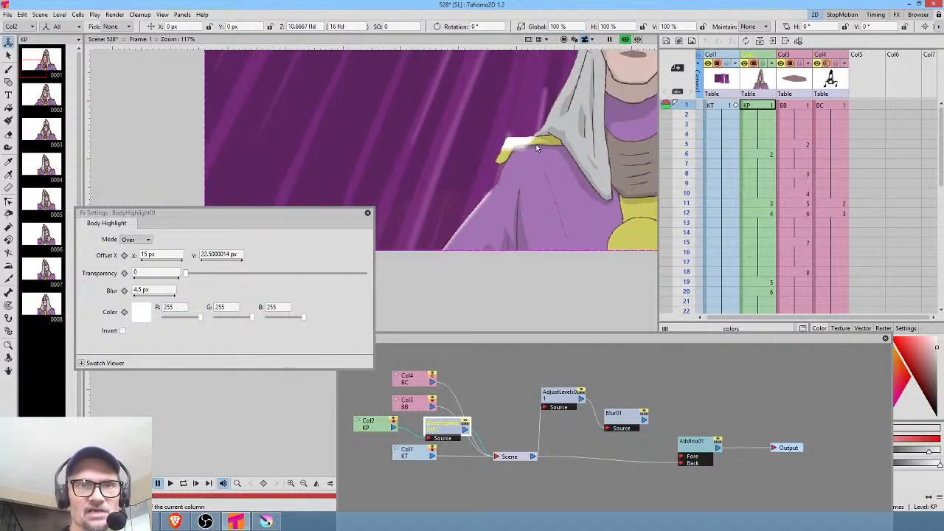
left_click_drag(537, 144, 311, 181)
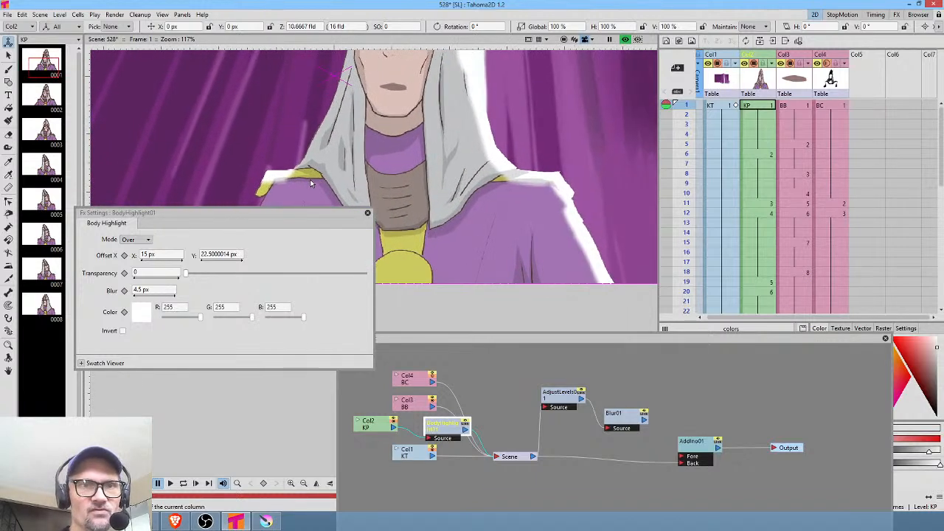
left_click(240, 254)
type("12")
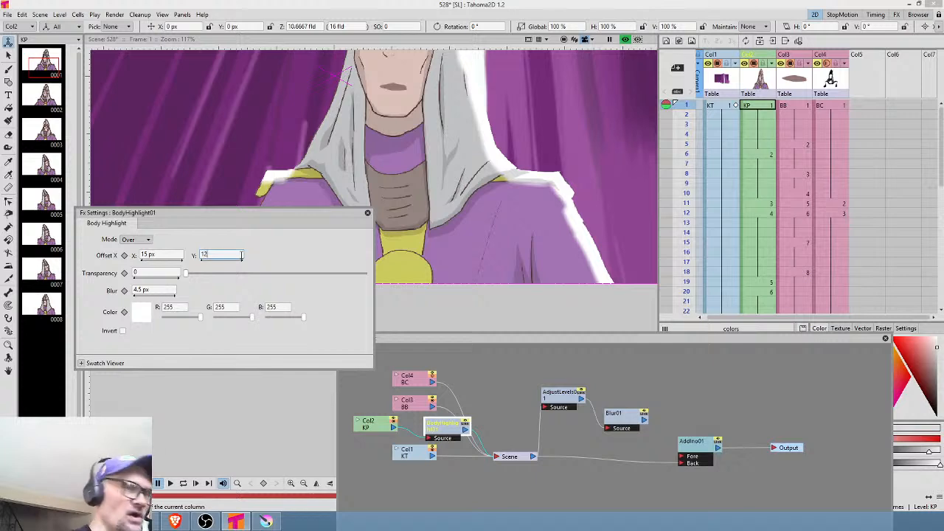
key("Return")
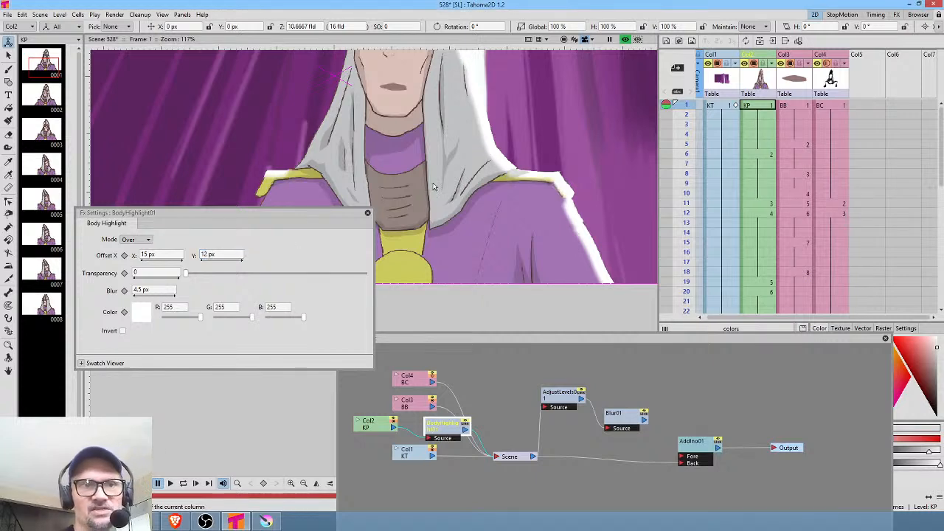
left_click_drag(445, 210, 474, 310)
right_click(476, 329)
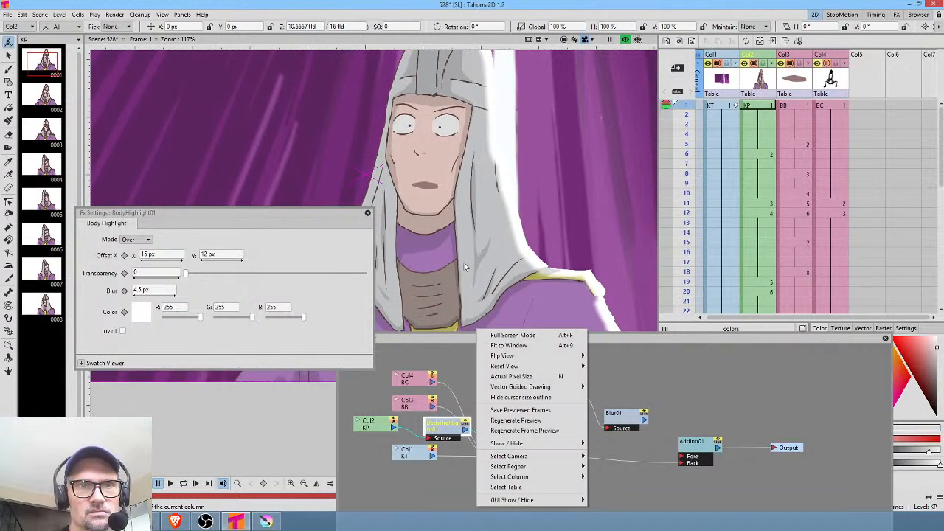
left_click_drag(513, 226, 637, 205)
left_click_drag(545, 262, 541, 226)
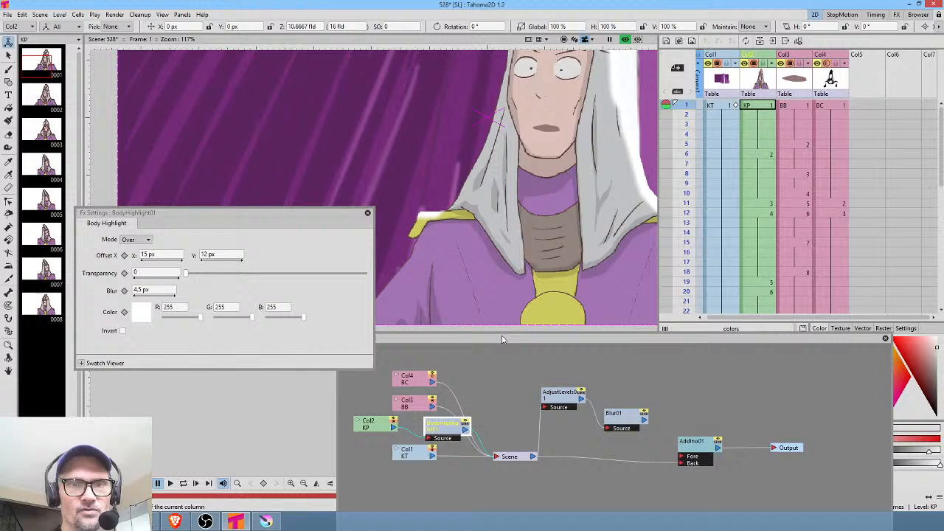
Link Adjust Levels directly to Output, and set its RGB Output maximum to 255 and RGB Input minimum to 216.9156.
left_click_drag(583, 405, 773, 448)
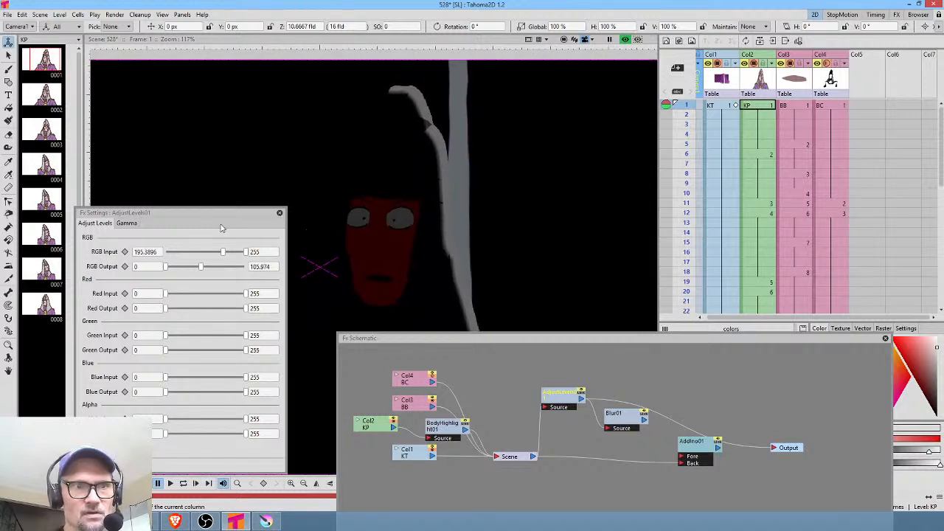
left_click_drag(203, 271, 250, 269)
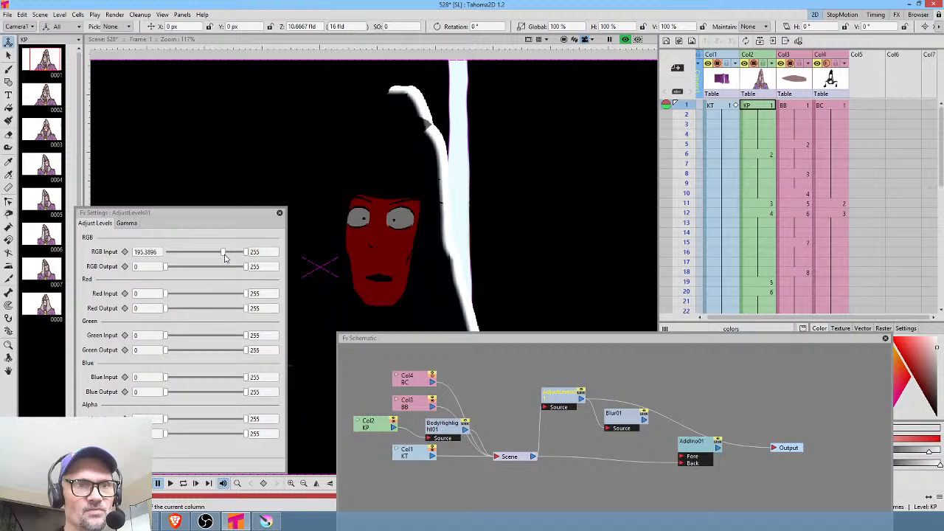
left_click_drag(224, 254, 230, 255)
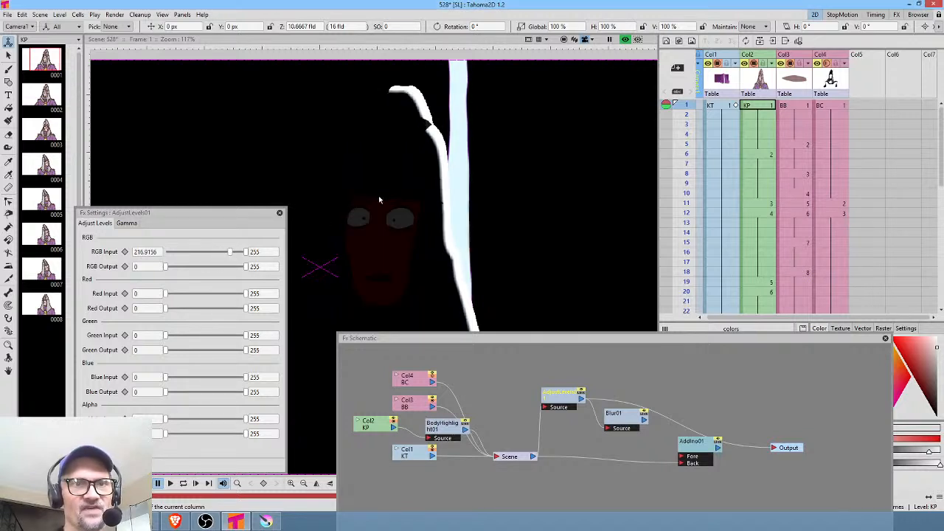
left_click_drag(435, 187, 305, 221)
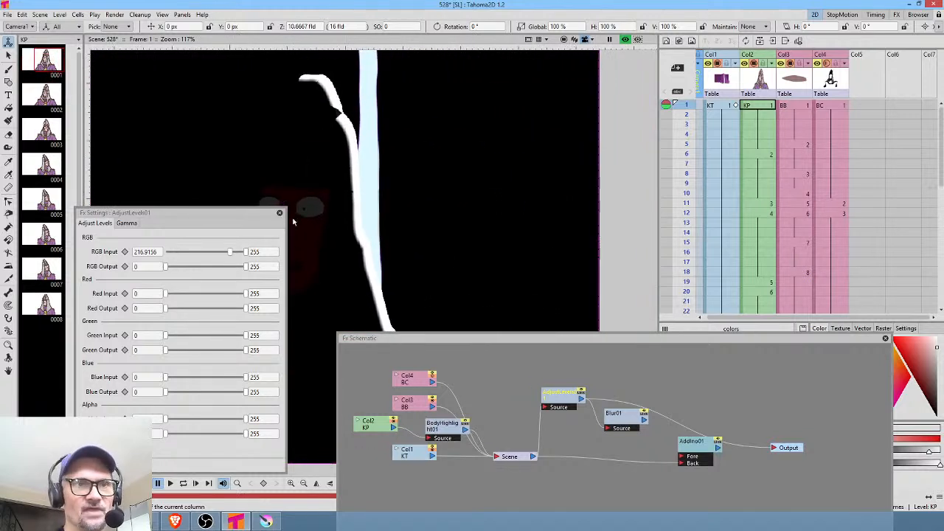
left_click(280, 214)
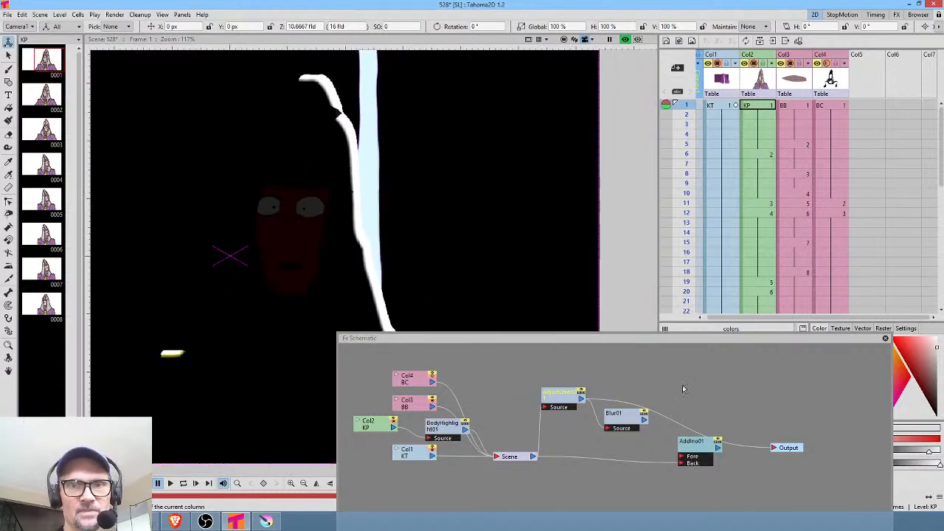
Restore the chain from Blur through Add Ino to Output, and set the Adjust Levels node's RGB Output maximum to 74.513.
left_click(633, 425)
left_click(717, 449)
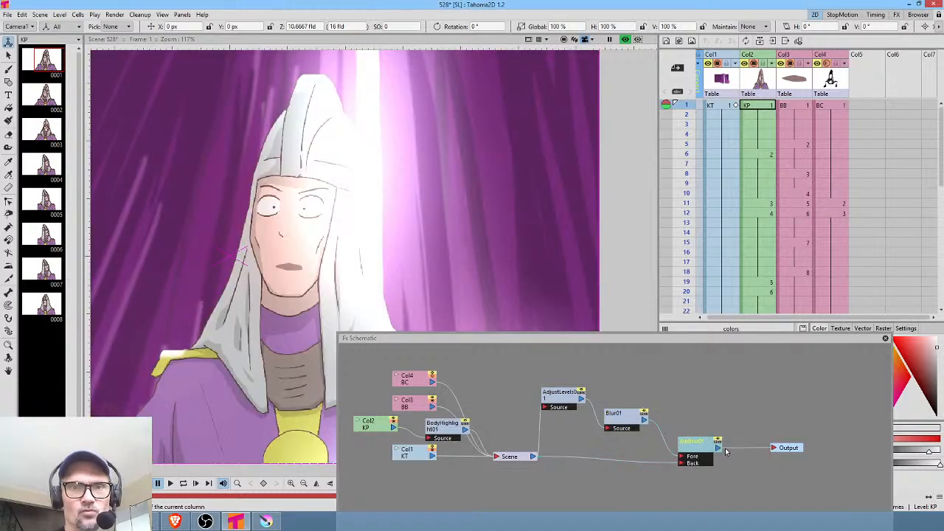
left_click(573, 406)
double_click(572, 402)
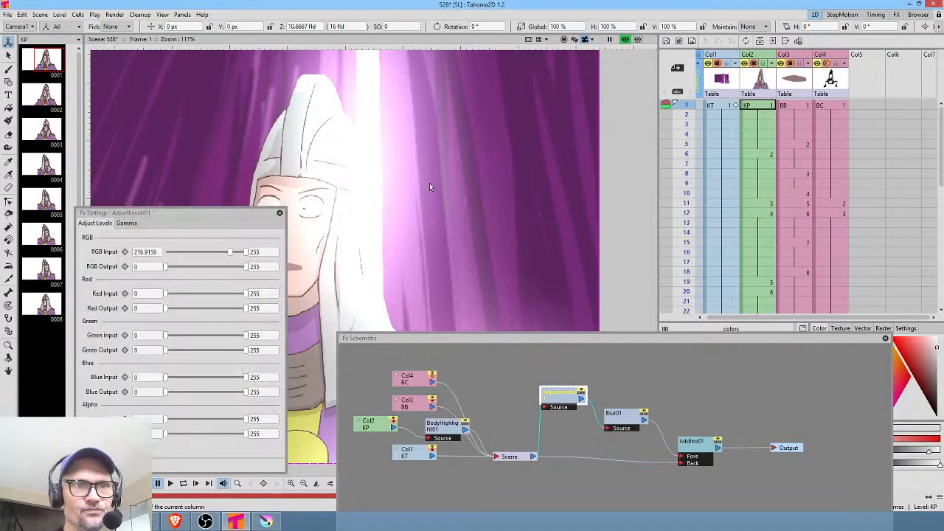
left_click_drag(246, 267, 192, 271)
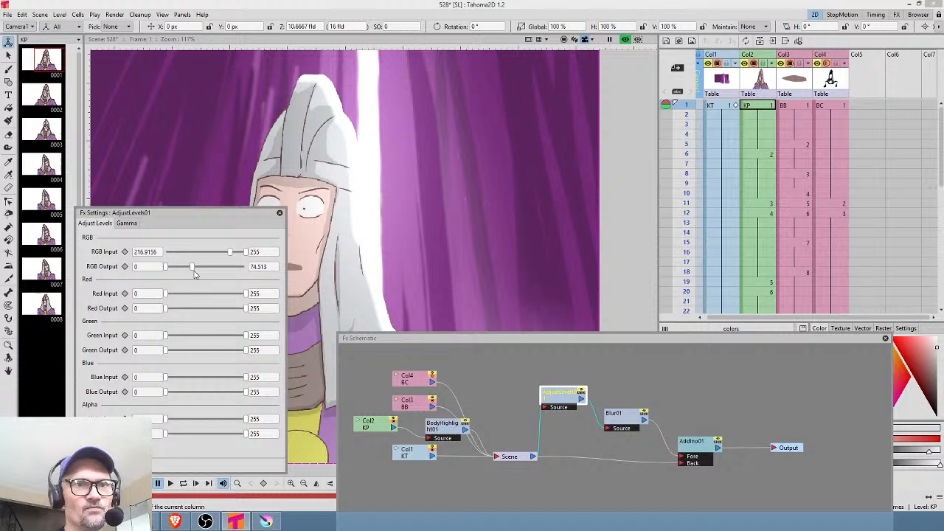
Set the Body Highlight effect's transparency to 0.536, inspect the shoulder trim, and close the effect settings and Fx Schematic.
left_click(445, 433)
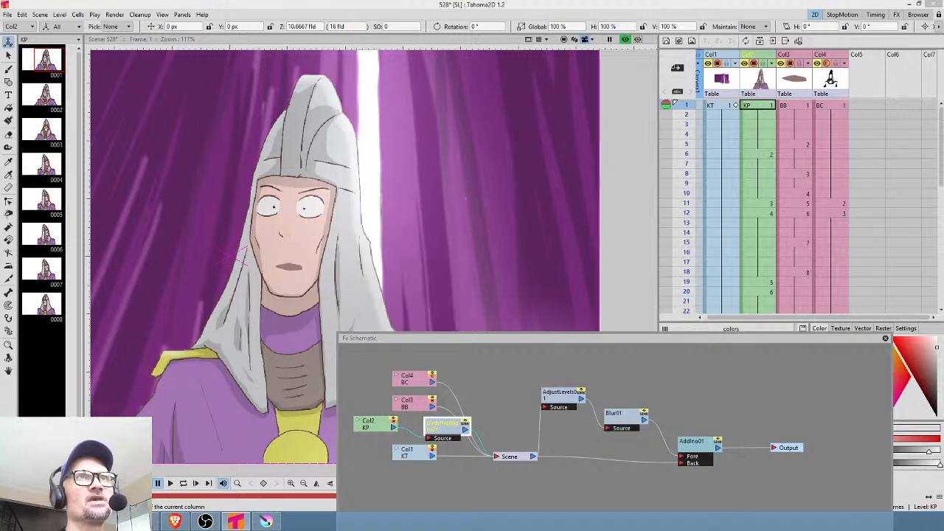
left_click_drag(592, 0, 710, 103)
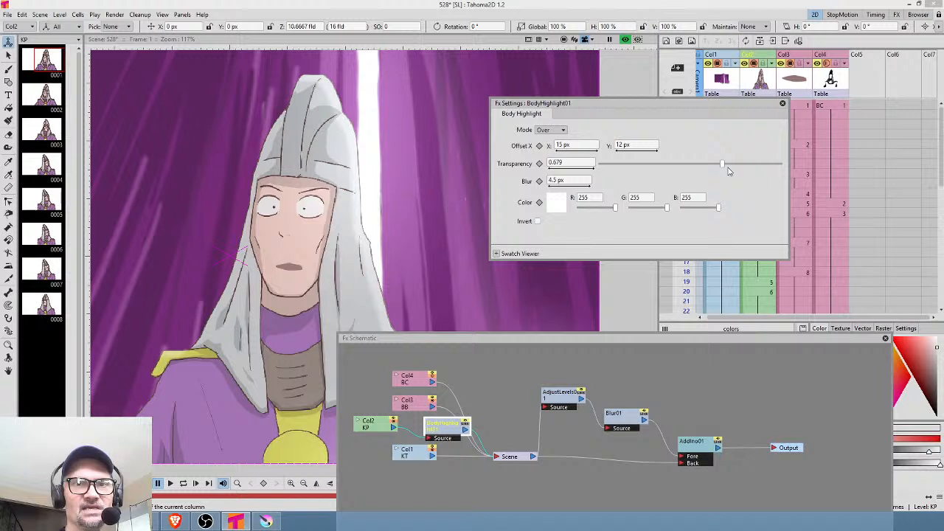
left_click_drag(723, 167, 697, 168)
scroll(157, 361, "up", 6)
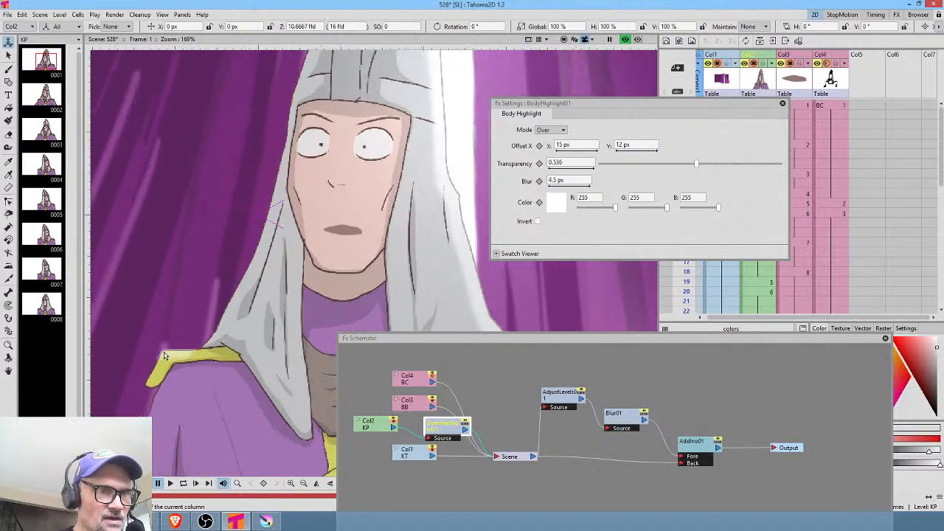
scroll(170, 356, "up", 3)
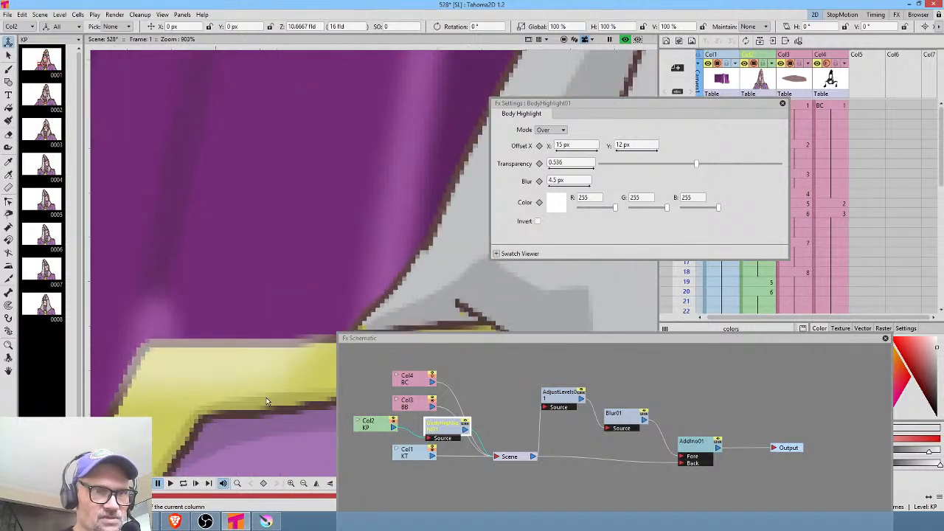
scroll(146, 348, "down", 12)
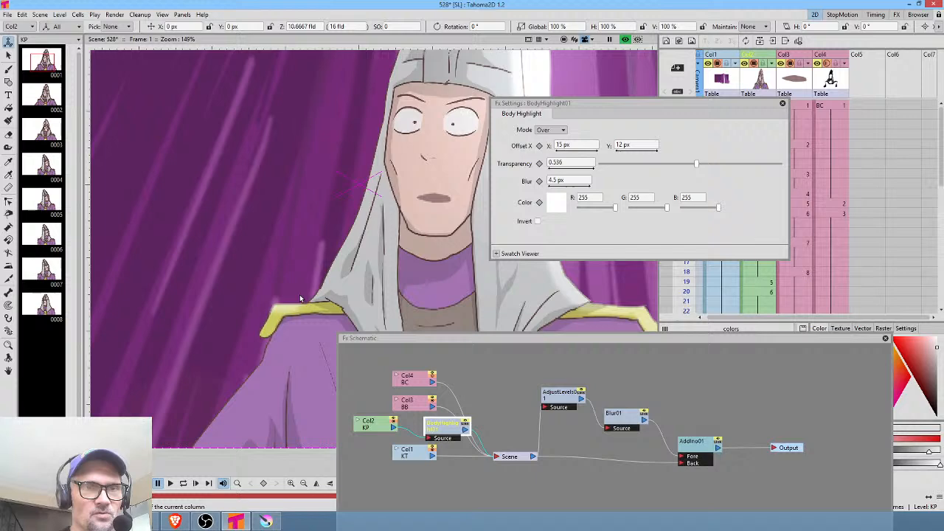
scroll(307, 262, "down", 1)
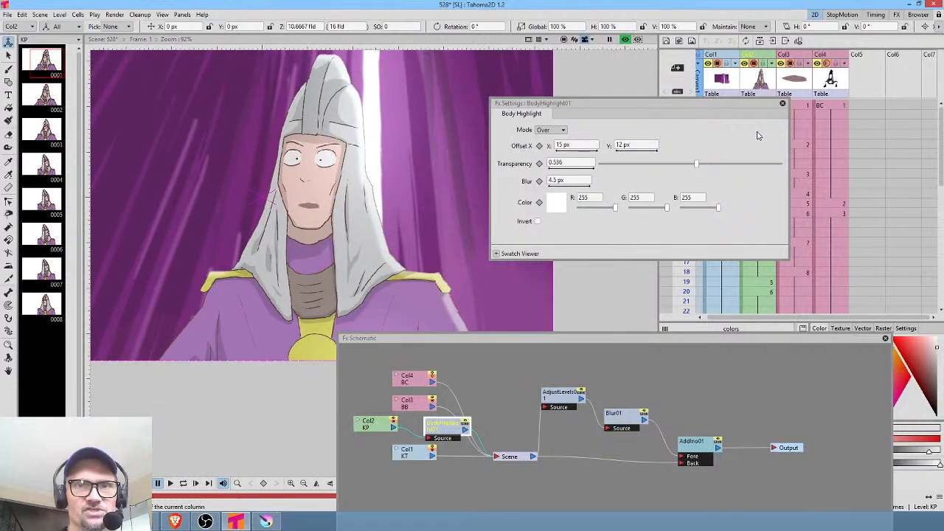
left_click(783, 103)
left_click_drag(870, 339, 842, 304)
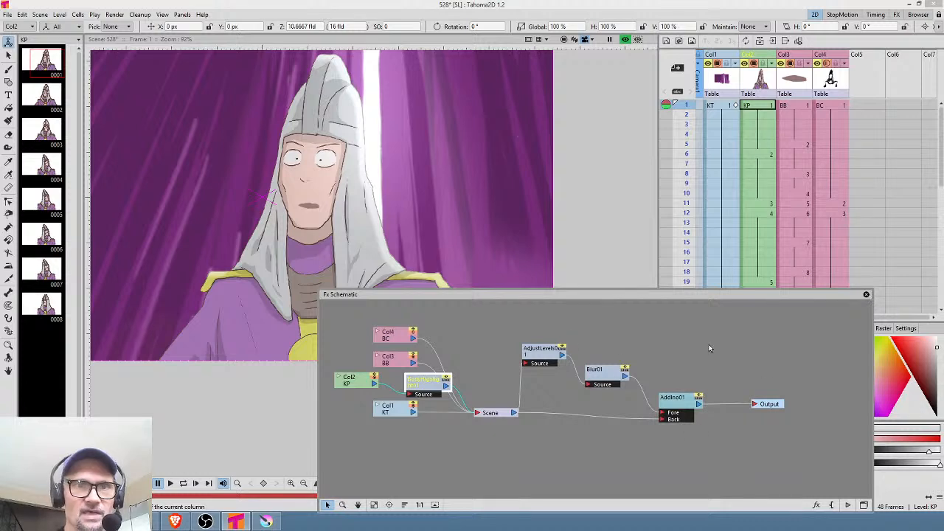
left_click(866, 294)
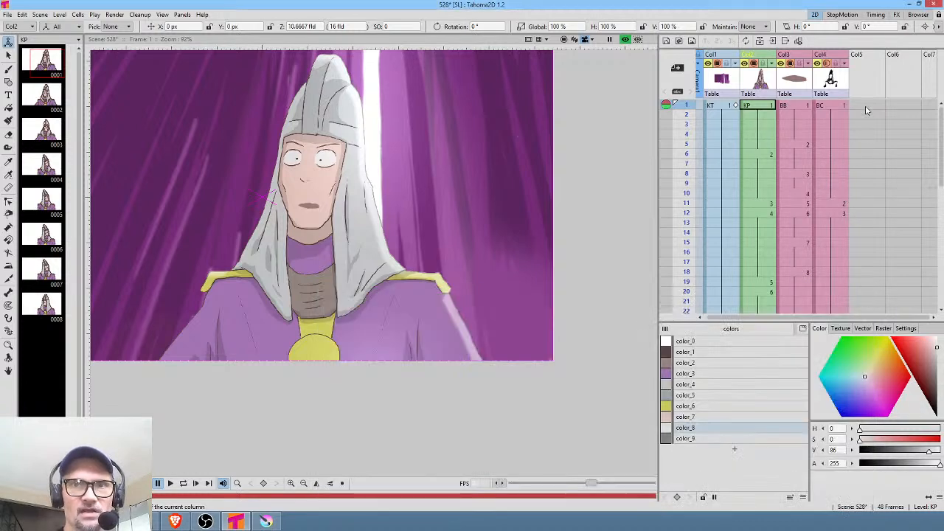
Create a new 1280 × 720 px raster level at frame 1 of the empty fifth column.
left_click(868, 107)
scroll(523, 274, "down", 3)
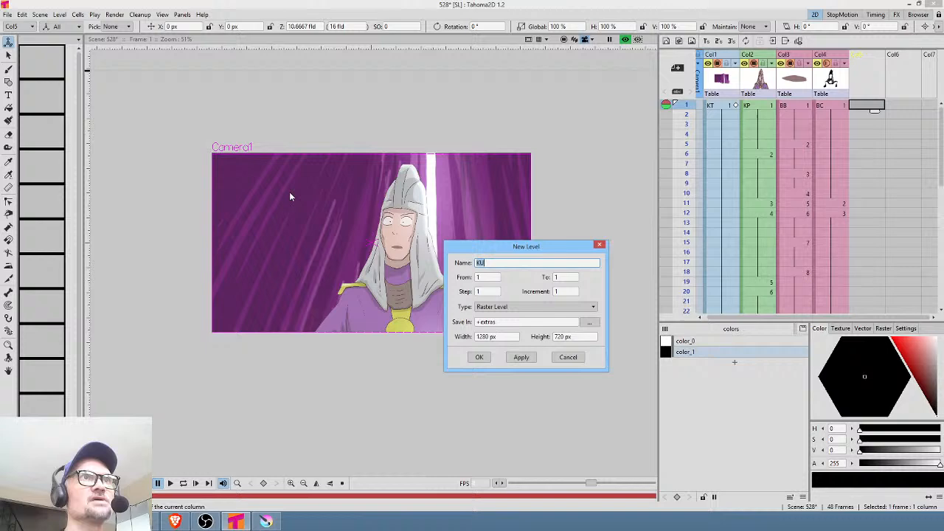
left_click(480, 358)
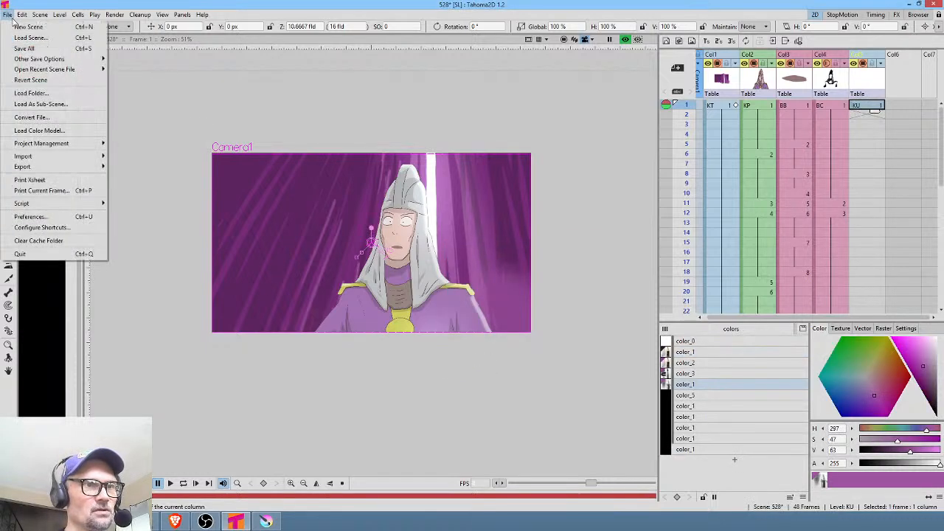
Save everything, then shade the outer areas of the new KU raster level in black with a size 3 brush.
left_click(43, 52)
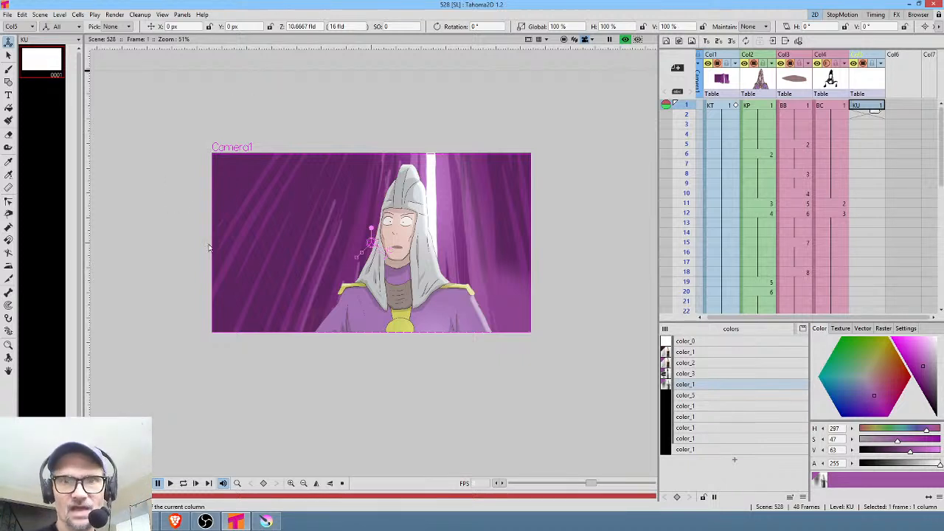
left_click(725, 386)
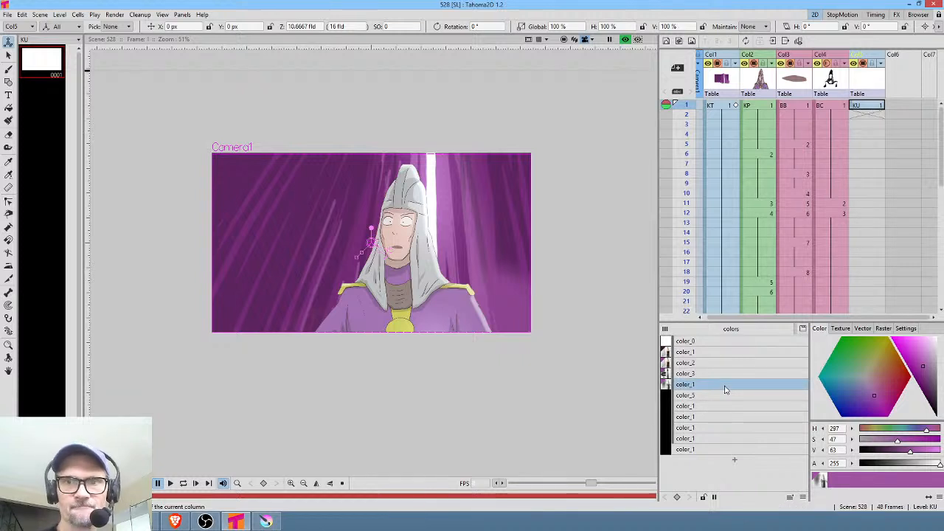
left_click_drag(922, 372, 939, 421)
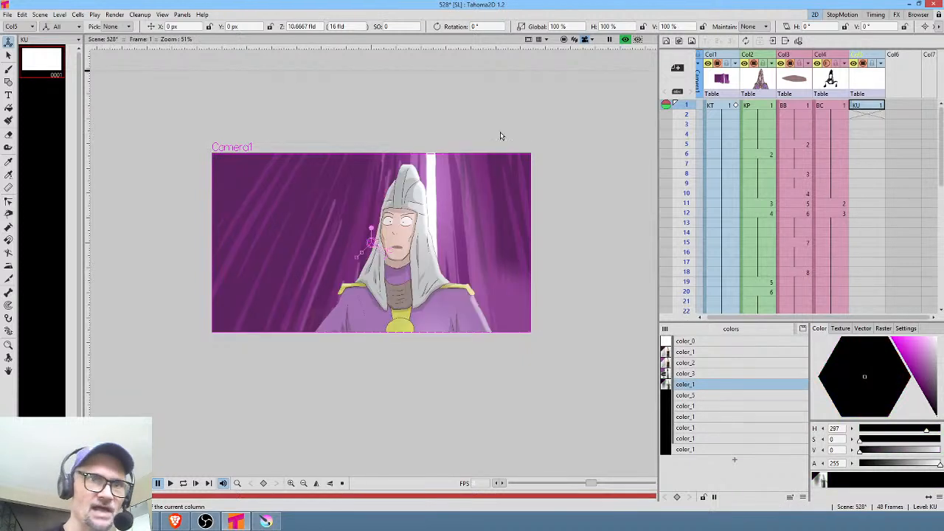
key("b")
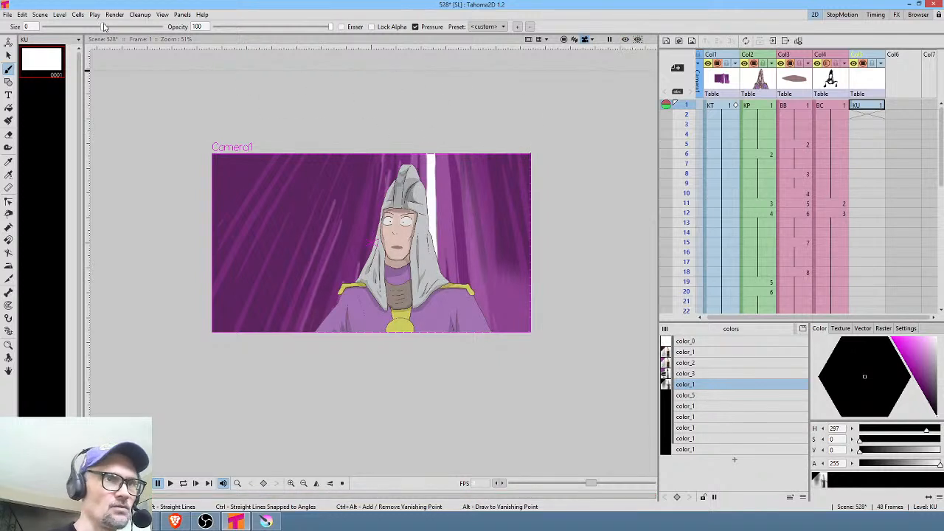
left_click_drag(103, 27, 272, 36)
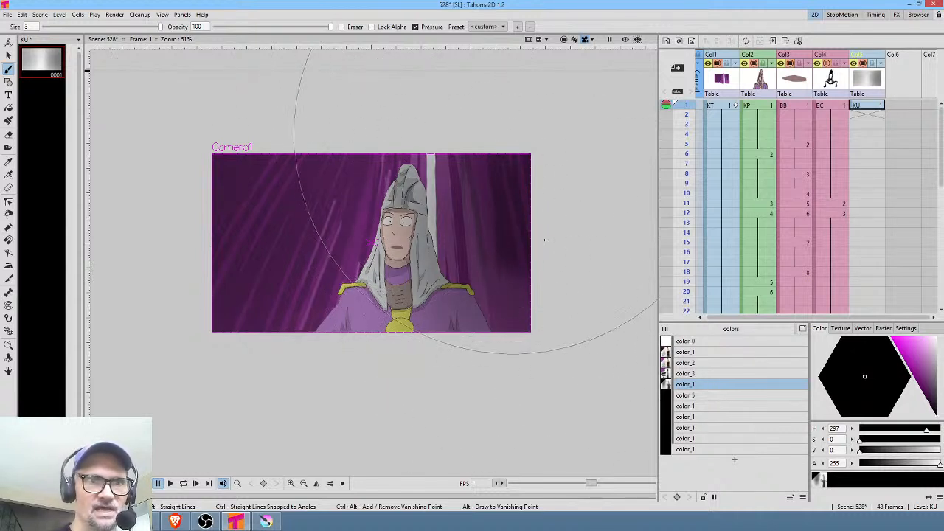
Hold the KU drawing through frame 48 and name its column OVERLAY.
left_click(876, 111)
left_click_drag(878, 116, 874, 234)
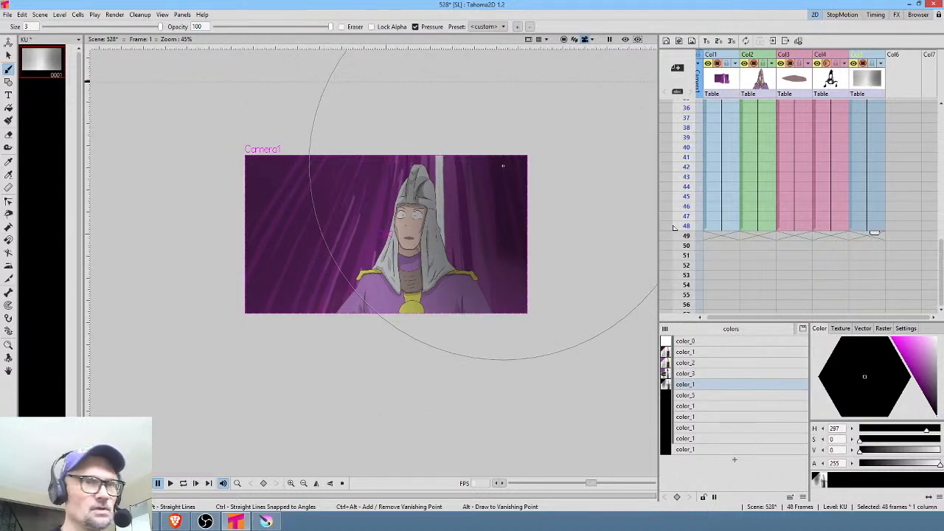
Open the Fx Schematic, line up the Scene node, and link the OVERLAY column directly to Output.
key("ctrl+k")
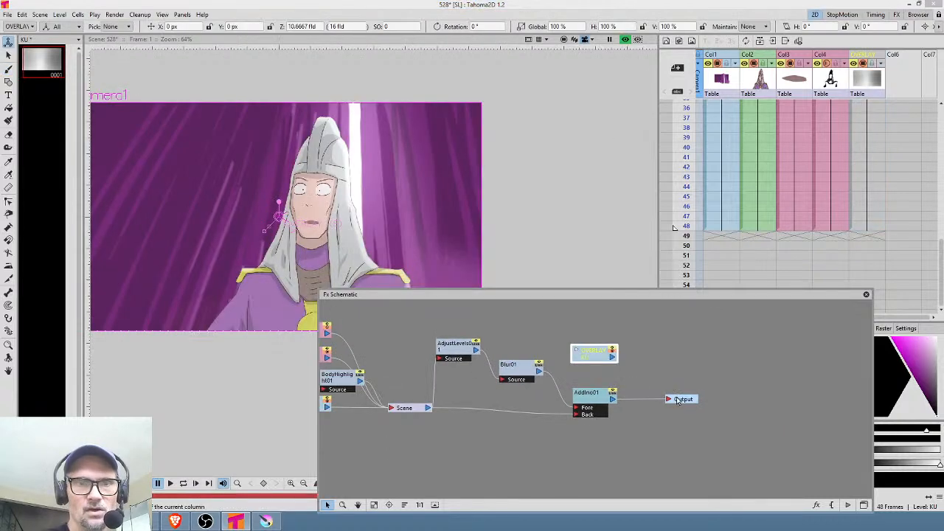
left_click_drag(415, 408, 416, 413)
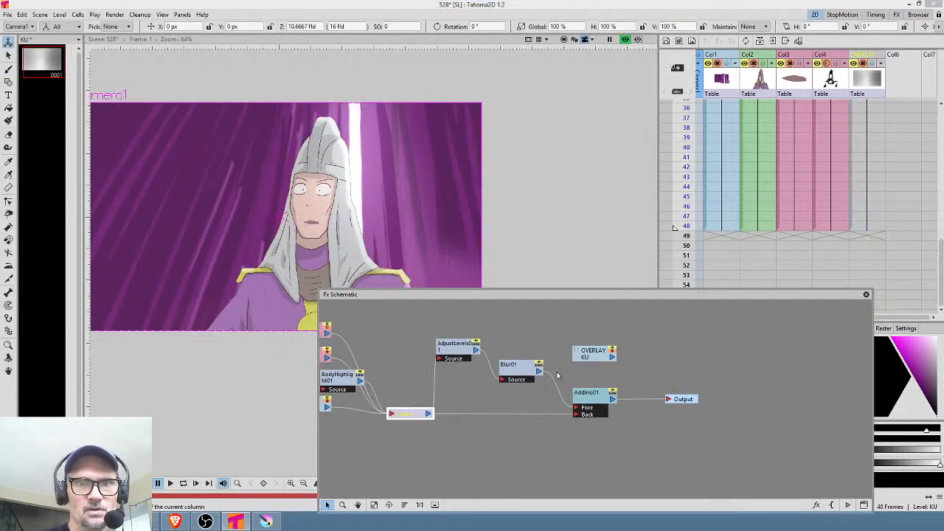
left_click(612, 357)
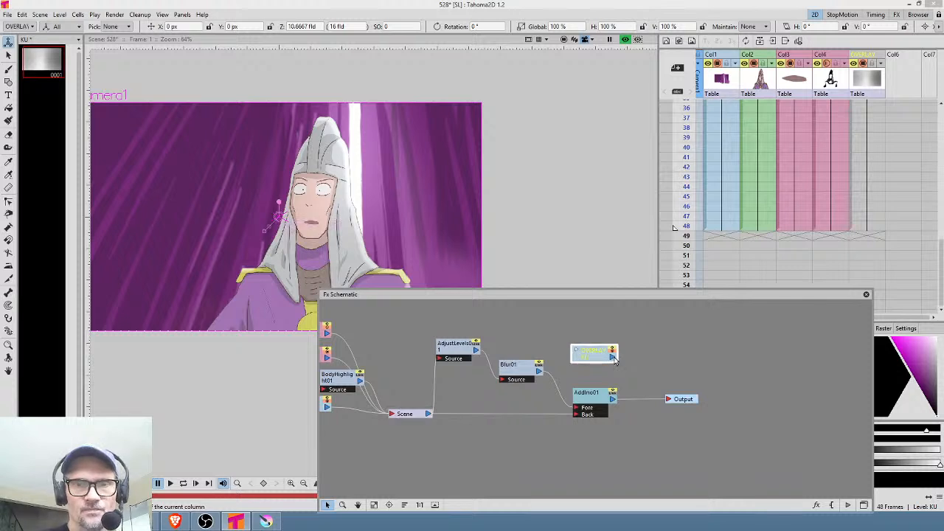
left_click_drag(614, 360, 668, 400)
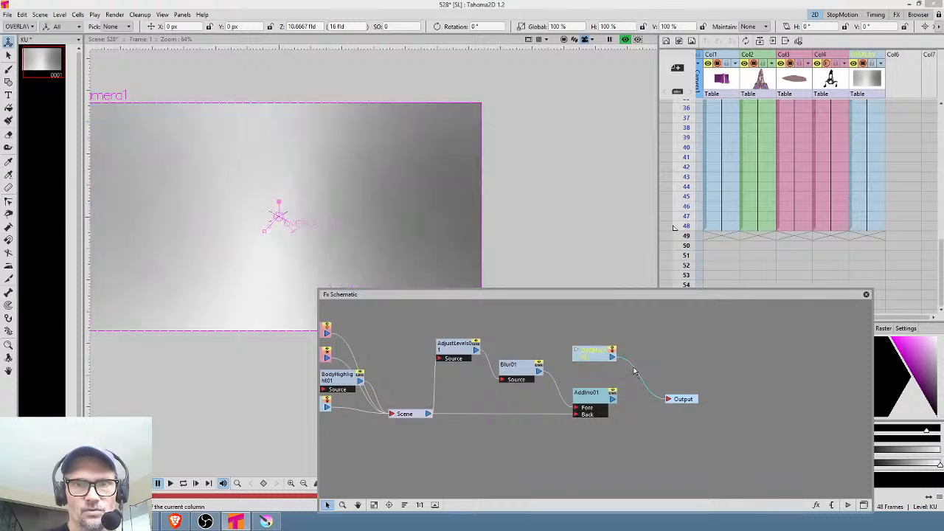
Insert an Overlay Ino effect between OVERLAY and Output, and connect Add Ino to its Back input.
right_click(634, 370)
mouse_move(656, 373)
mouse_move(741, 433)
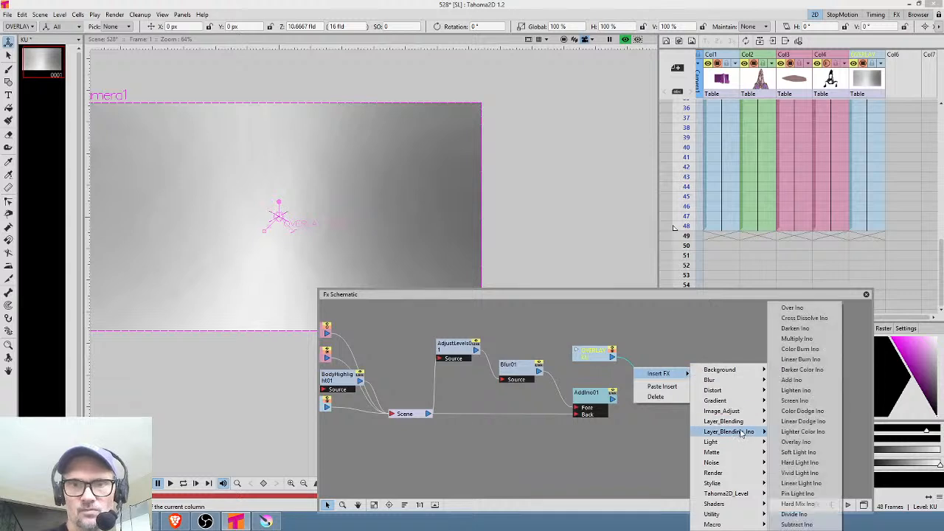
left_click(801, 442)
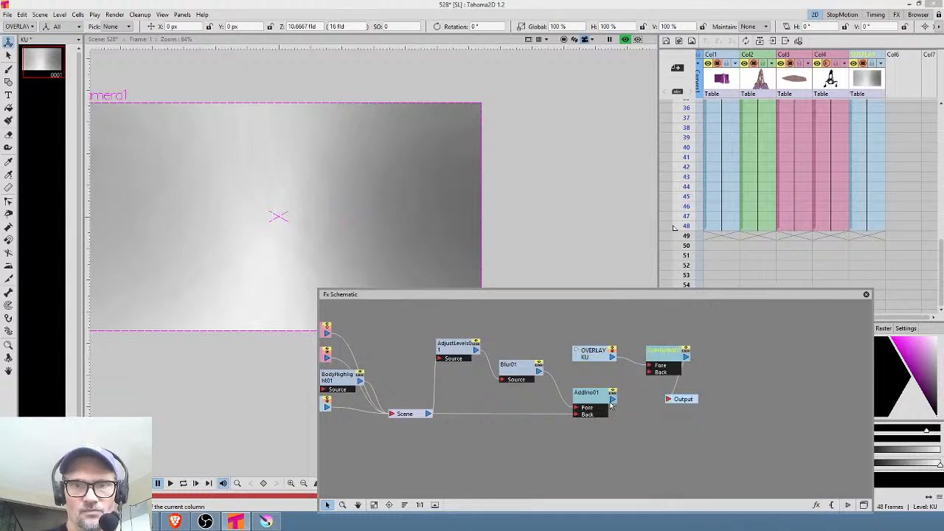
left_click_drag(611, 401, 668, 369)
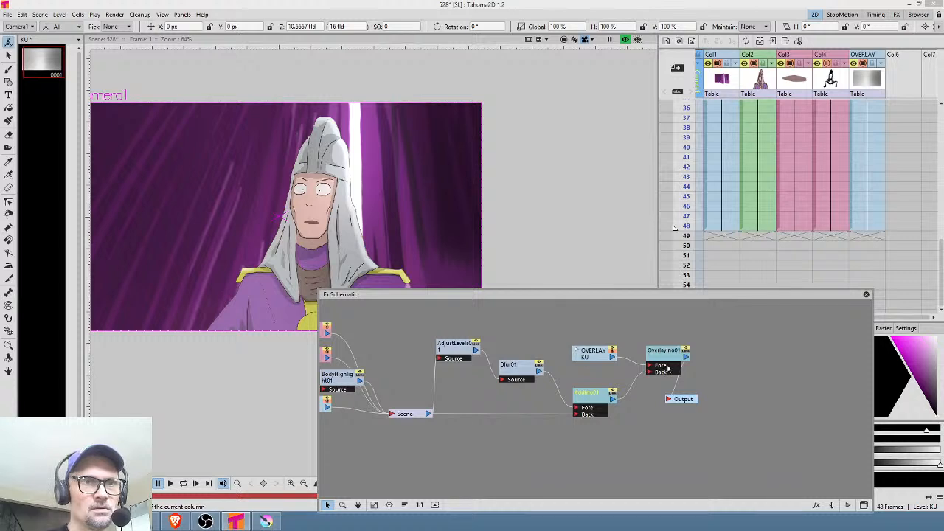
left_click_drag(656, 361, 648, 363)
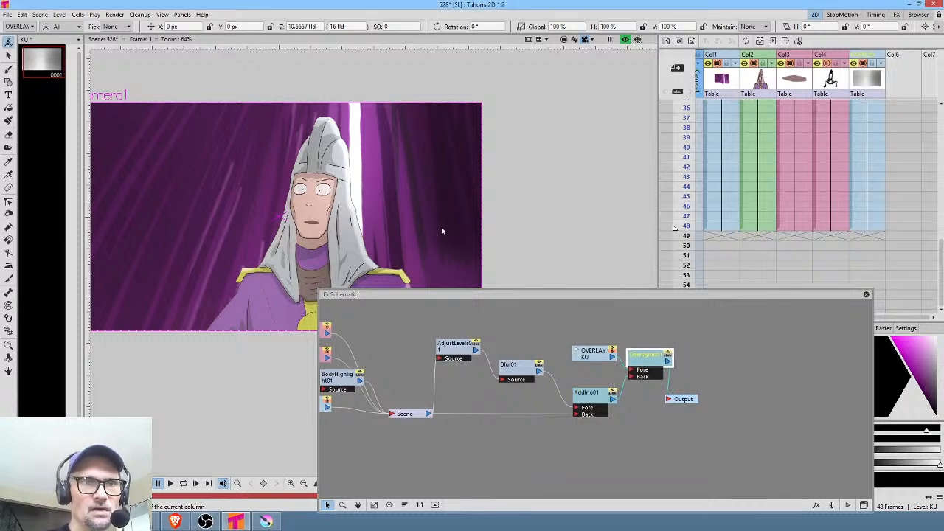
Compare the previewed frame with and without the Overlay Ino effect, then close the Fx Schematic and inspect the darkened curtain.
scroll(420, 219, "up", 2)
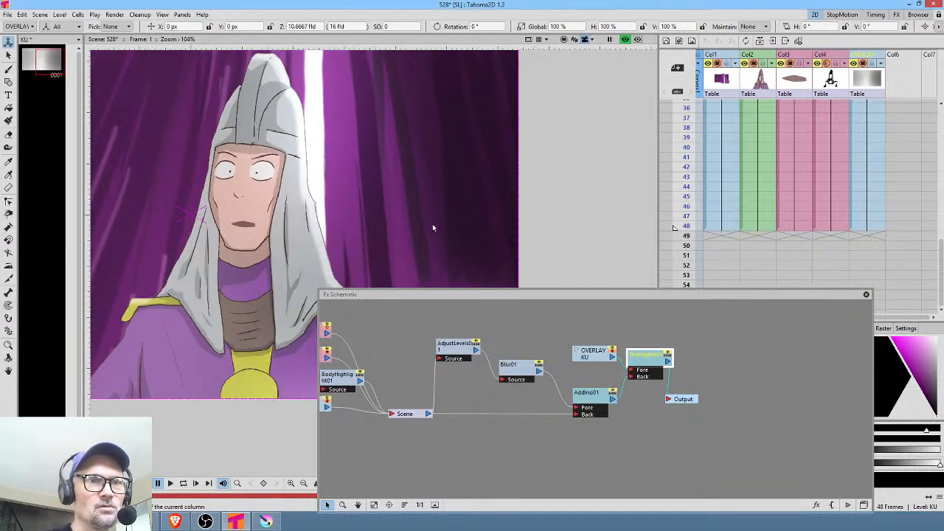
left_click(669, 353)
left_click(669, 354)
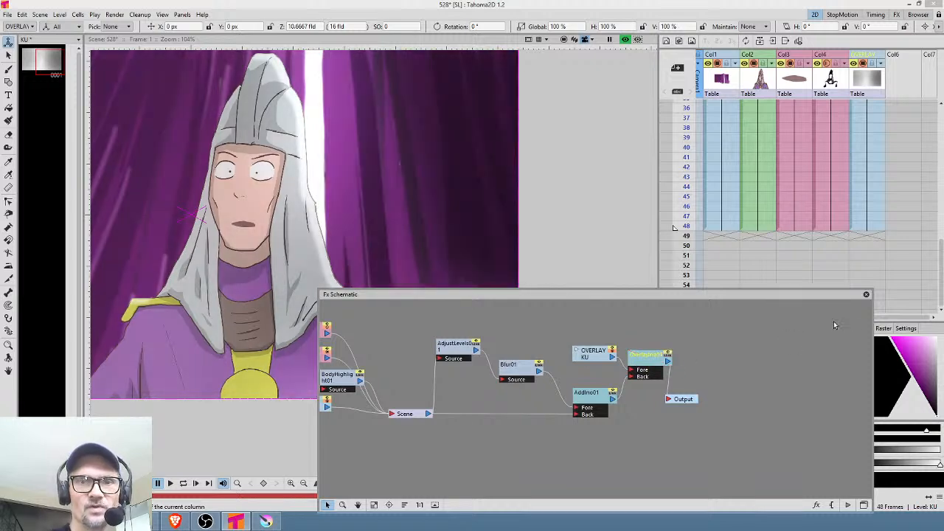
left_click(866, 295)
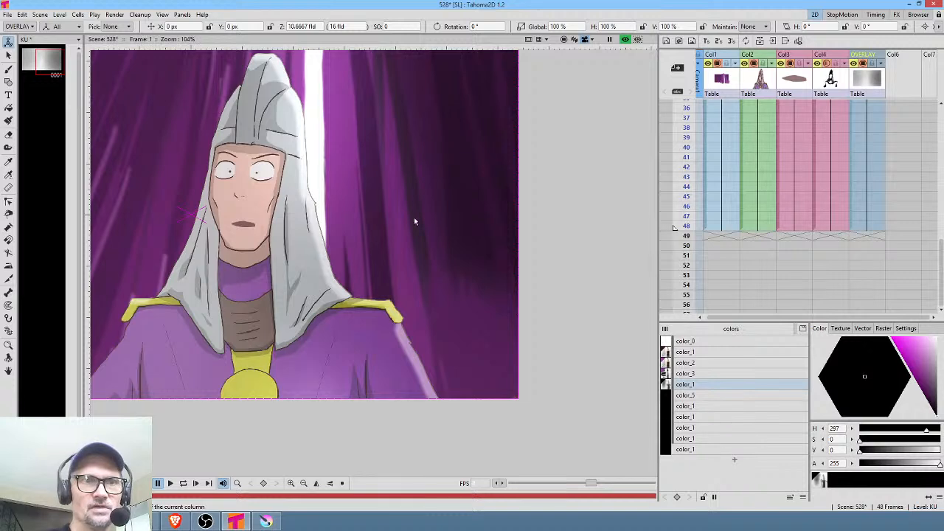
scroll(403, 215, "down", 1)
left_click_drag(402, 216, 511, 250)
scroll(511, 250, "up", 2)
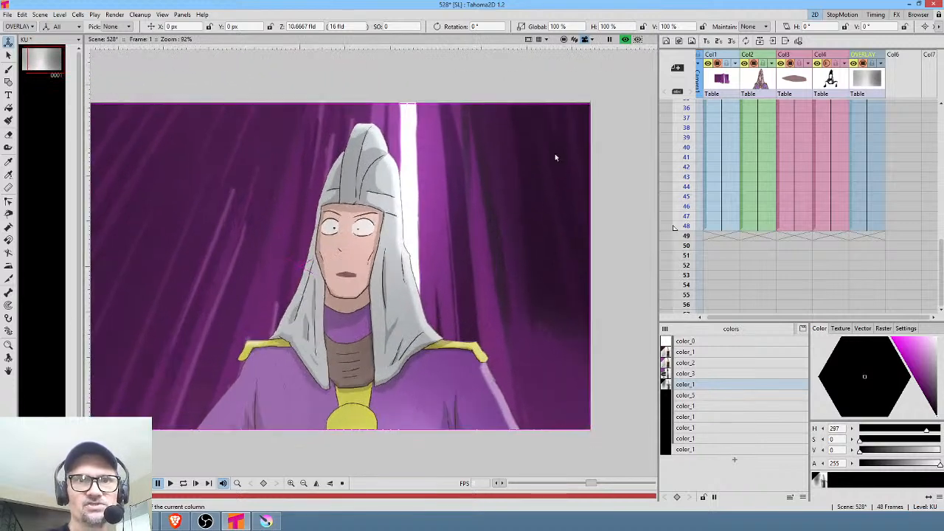
With the preview off, paint black shading at brush size 0.11 over the face, lower robe and frame edges on the OVERLAY level.
left_click(626, 39)
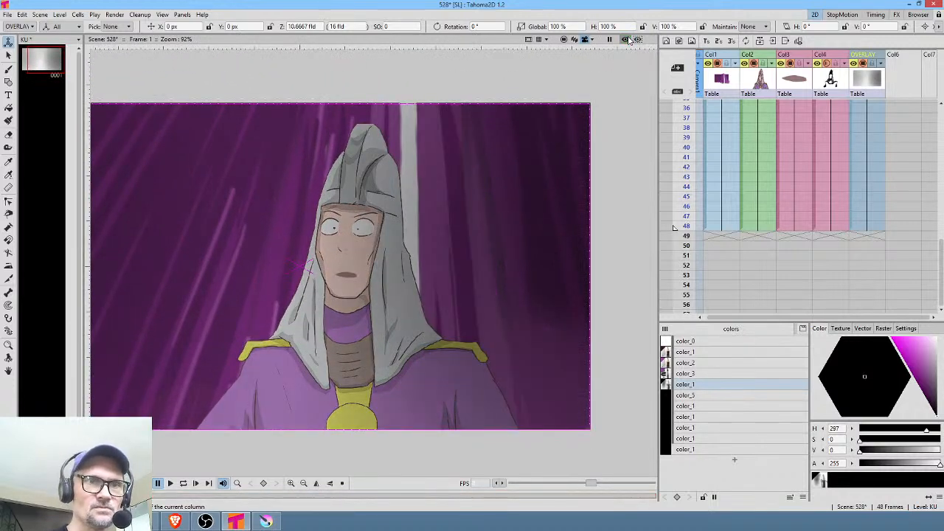
key("b")
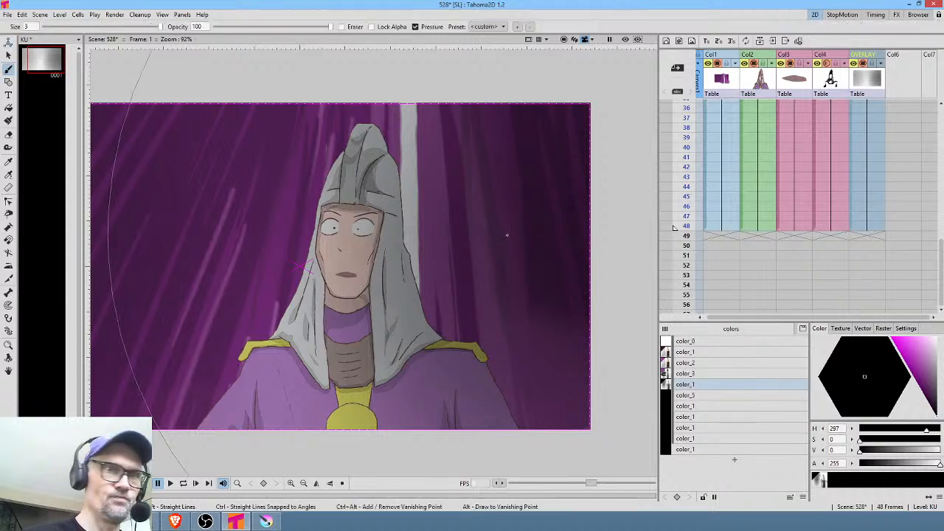
mouse_move(160, 28)
left_mouse_down()
mouse_move(87, 28)
mouse_move(104, 27)
left_mouse_up()
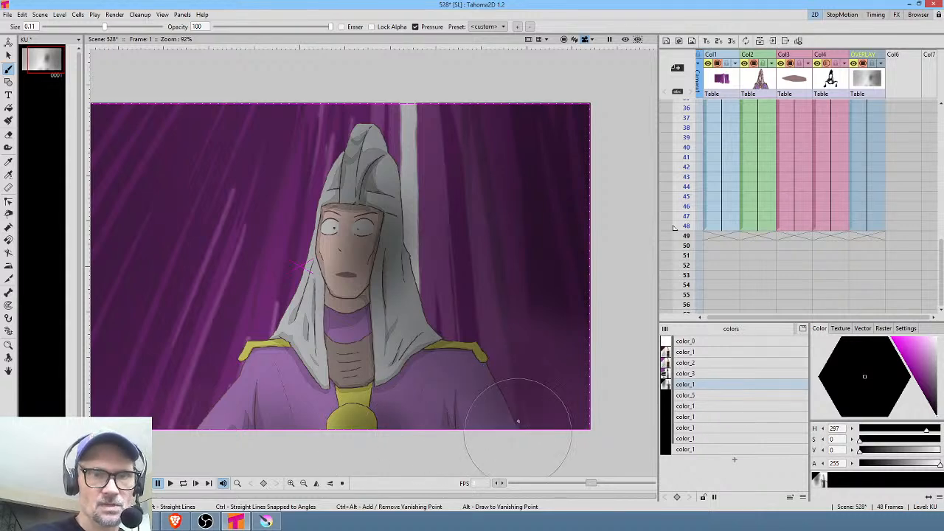
middle_click(448, 264)
left_click_drag(499, 269, 506, 270)
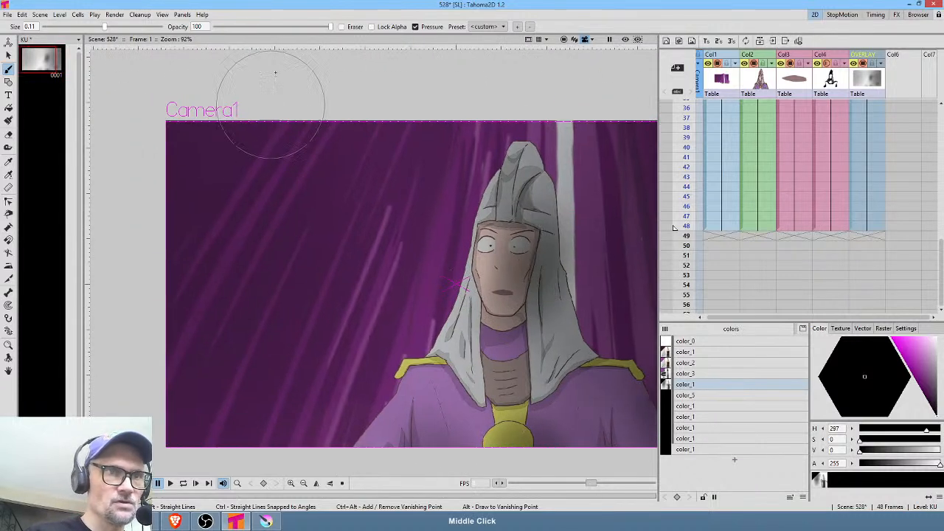
Preview the rendered frame and examine the overlay shading on the hood, face and robe.
left_click(625, 40)
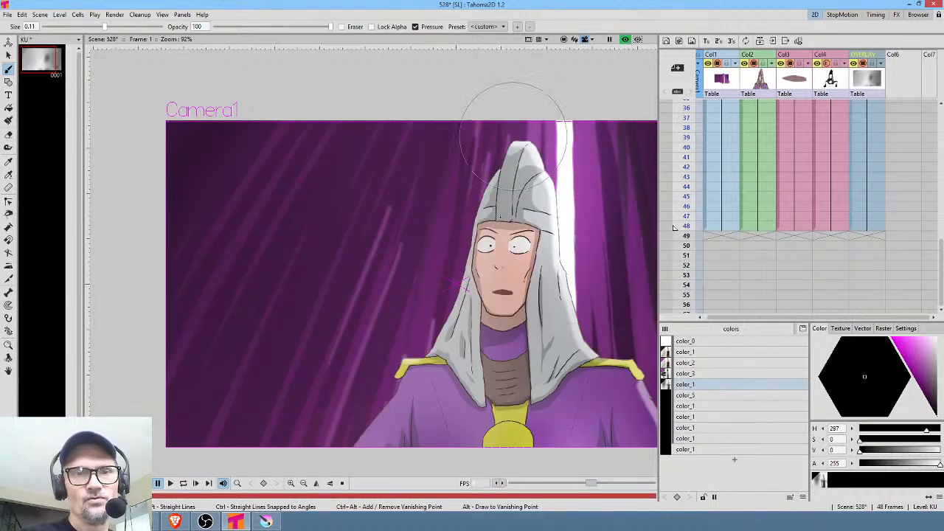
left_click_drag(578, 277, 447, 244)
scroll(447, 244, "up", 2)
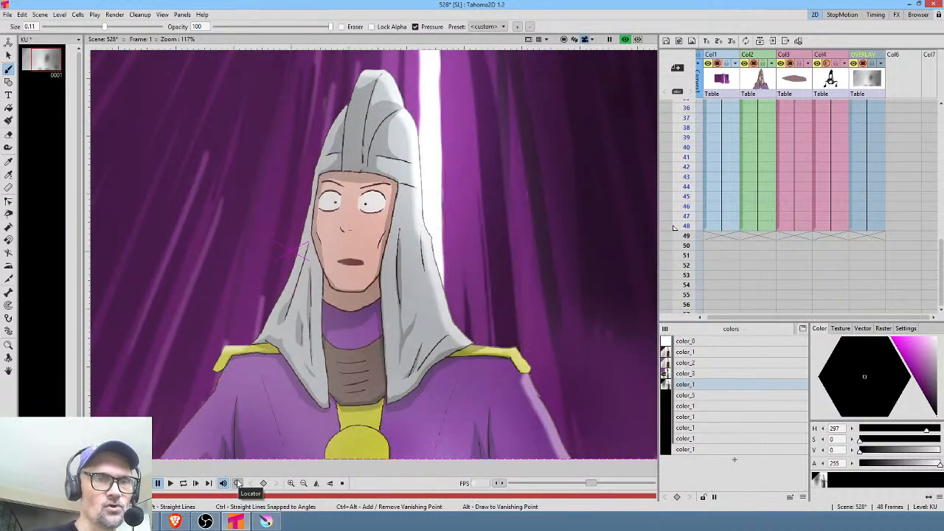
left_click_drag(452, 348, 467, 299)
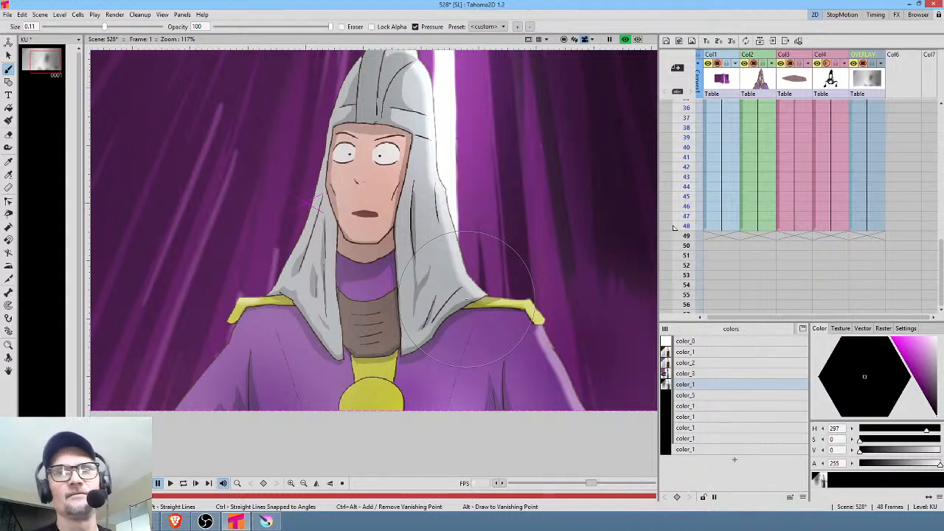
Examine the softness of the shading strokes in the KU drawing on its own, then return to frame 1 of the scene.
scroll(913, 183, "up", 8)
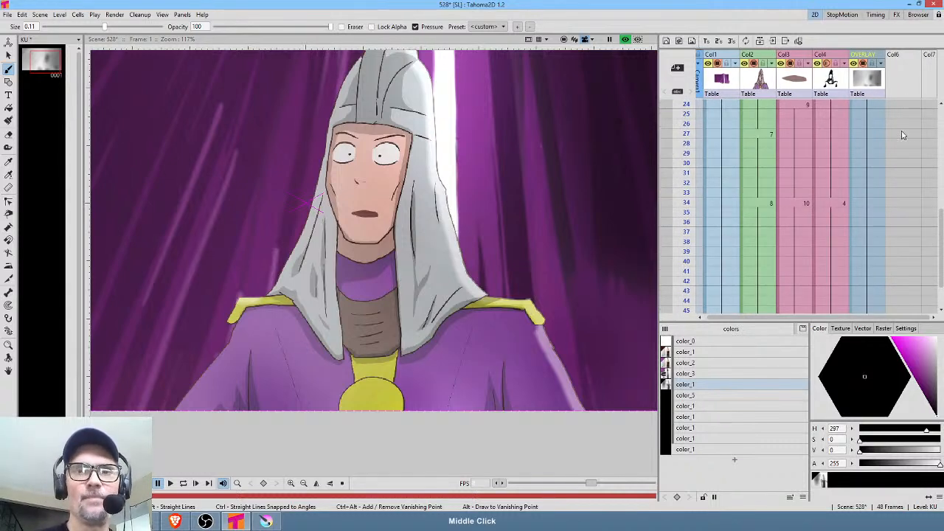
scroll(913, 183, "up", 3)
left_click(872, 105)
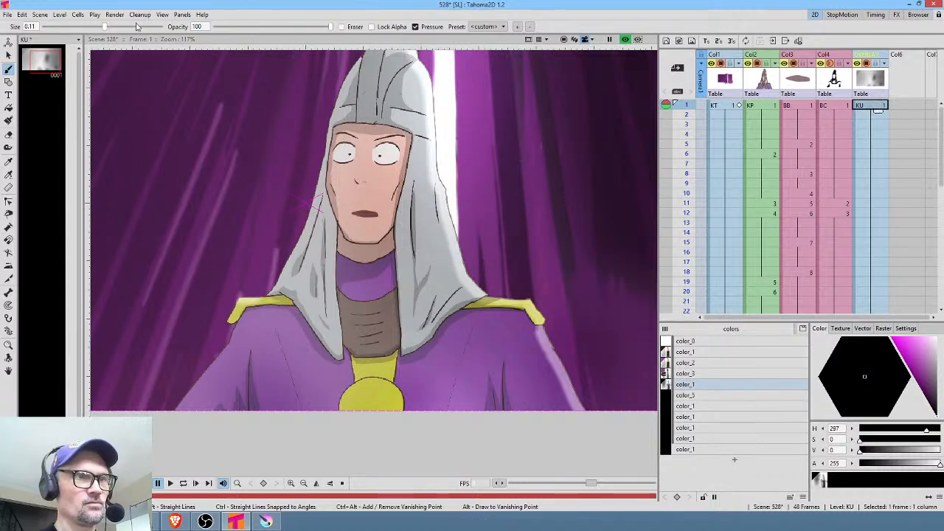
left_click(43, 57)
scroll(518, 223, "down", 7)
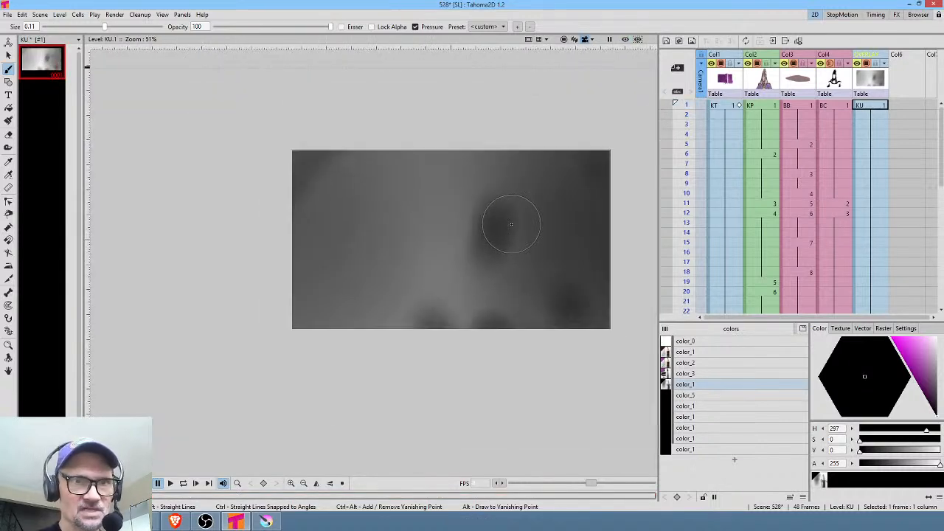
scroll(516, 225, "up", 5)
scroll(517, 223, "up", 3)
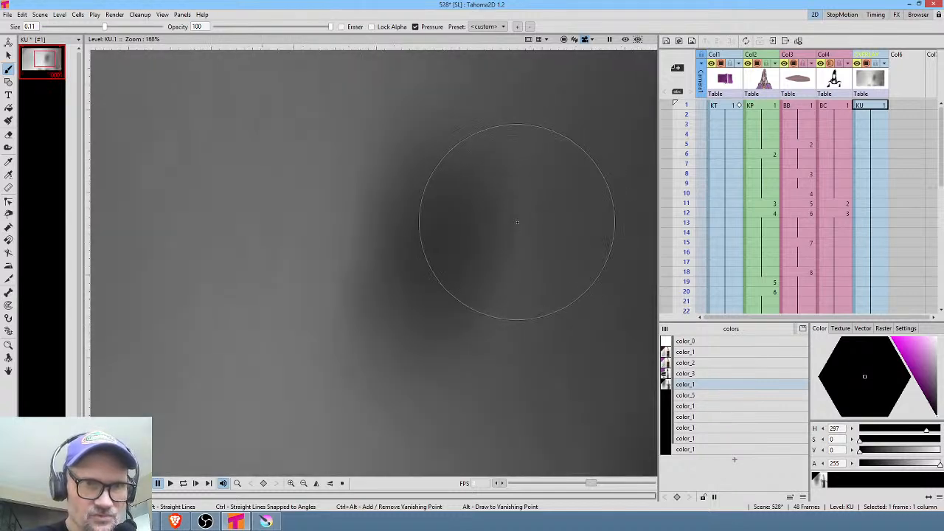
scroll(514, 221, "down", 4)
left_click(874, 106)
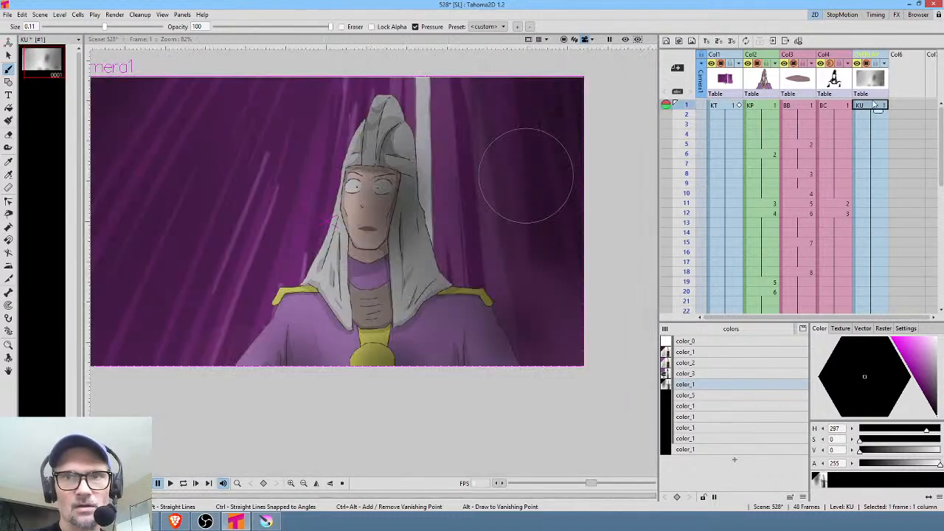
Insert a Blur effect between OVERLAY and Overlay Ino in the Fx Schematic, and preview the frame.
key("ctrl+f")
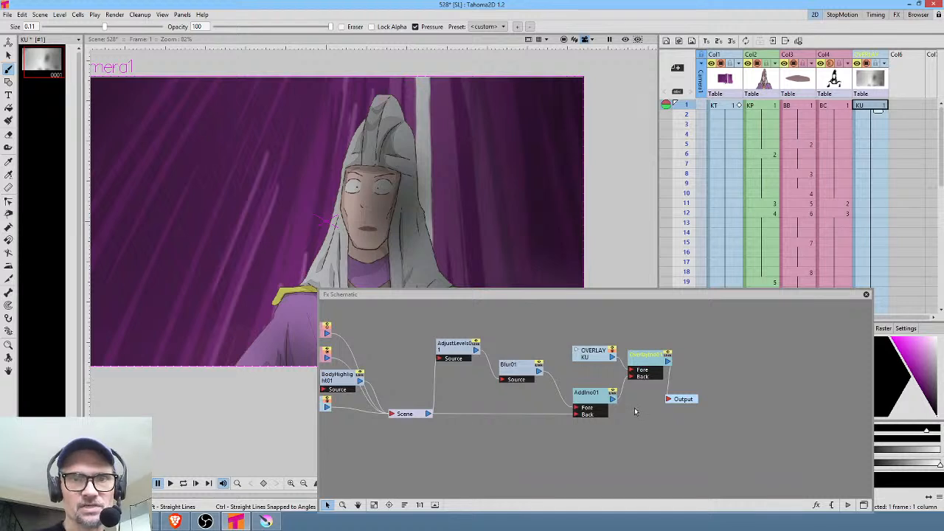
left_click_drag(607, 360, 573, 329)
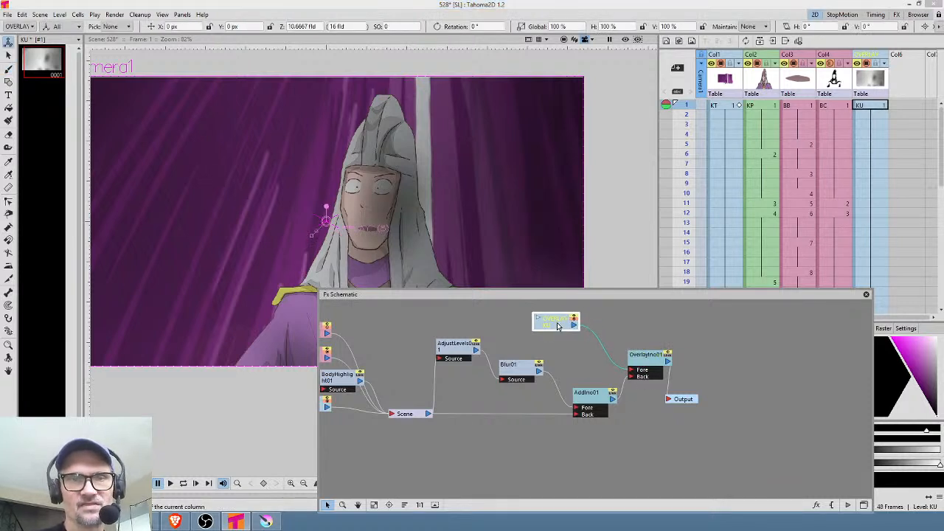
right_click(591, 330)
mouse_move(620, 336)
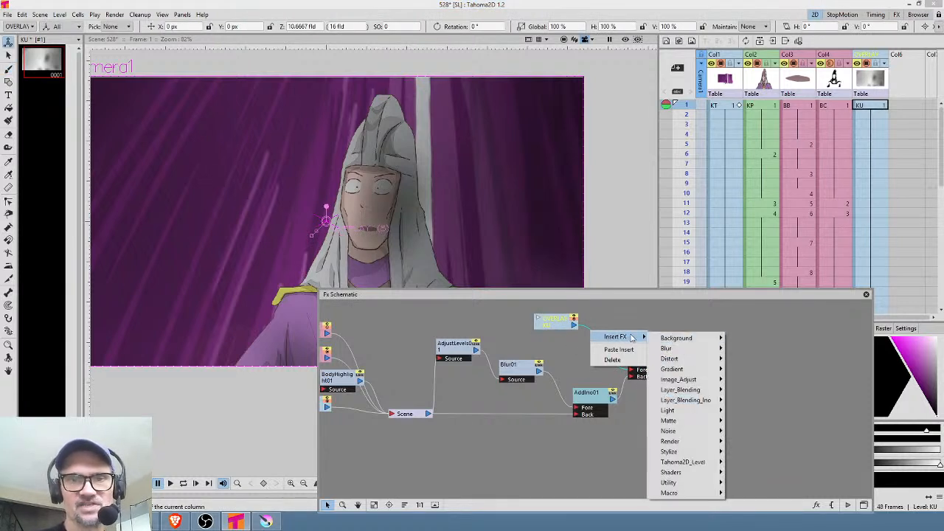
mouse_move(675, 349)
left_click(755, 348)
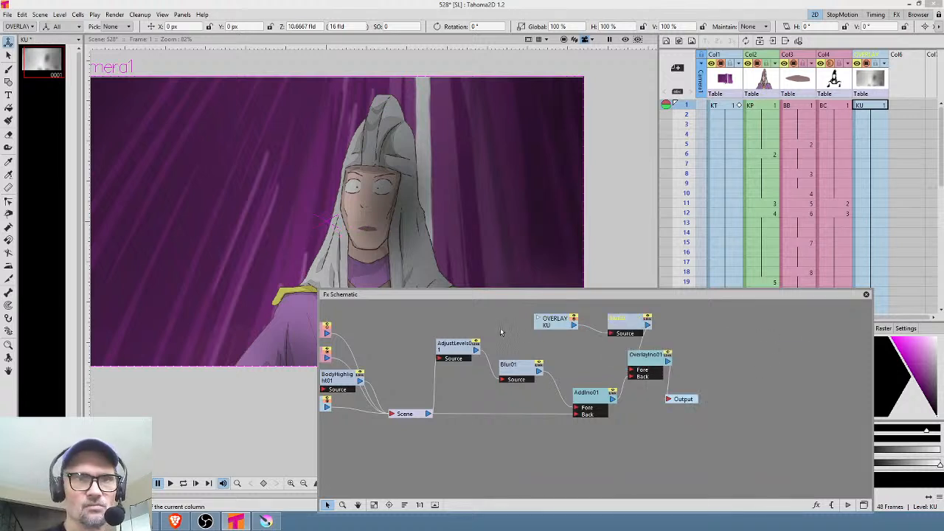
left_click(624, 40)
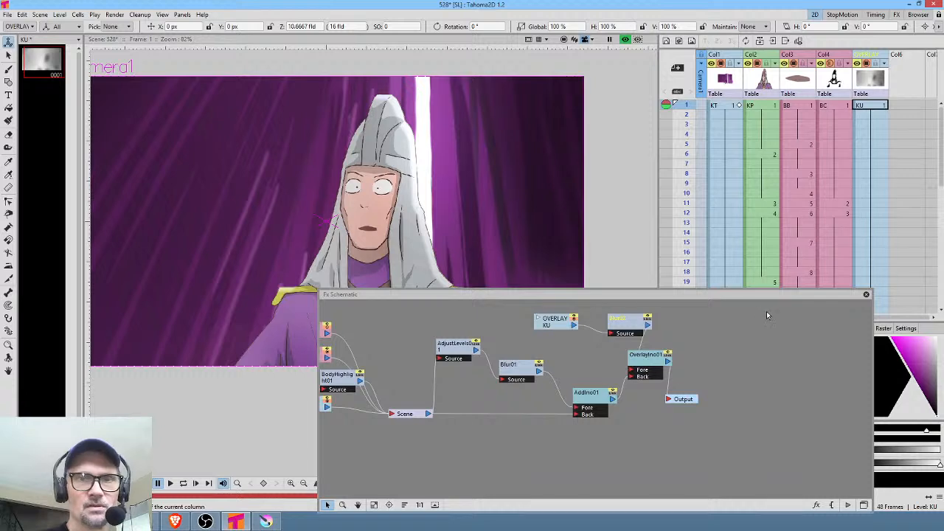
Move the Fx Schematic off the character, close it, and examine the blurred overlay shading in the frame preview.
left_click_drag(767, 295, 774, 365)
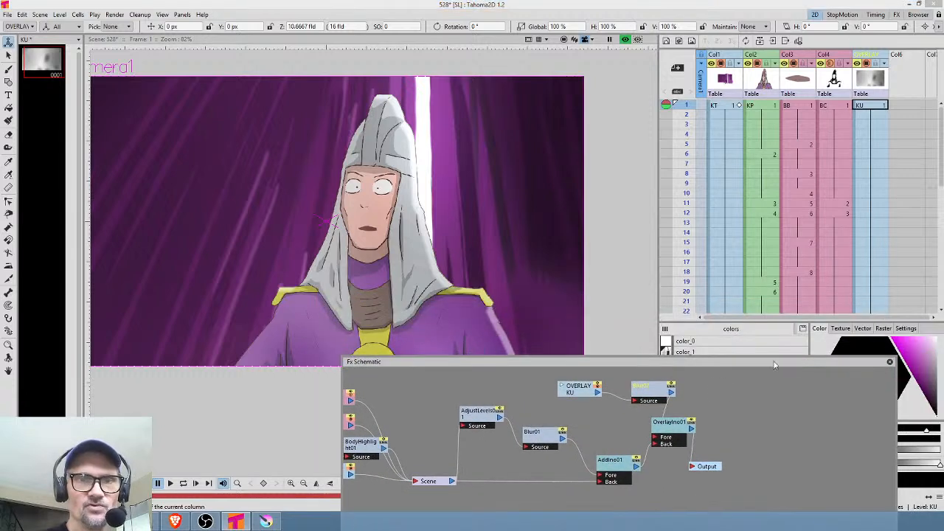
left_click(671, 385)
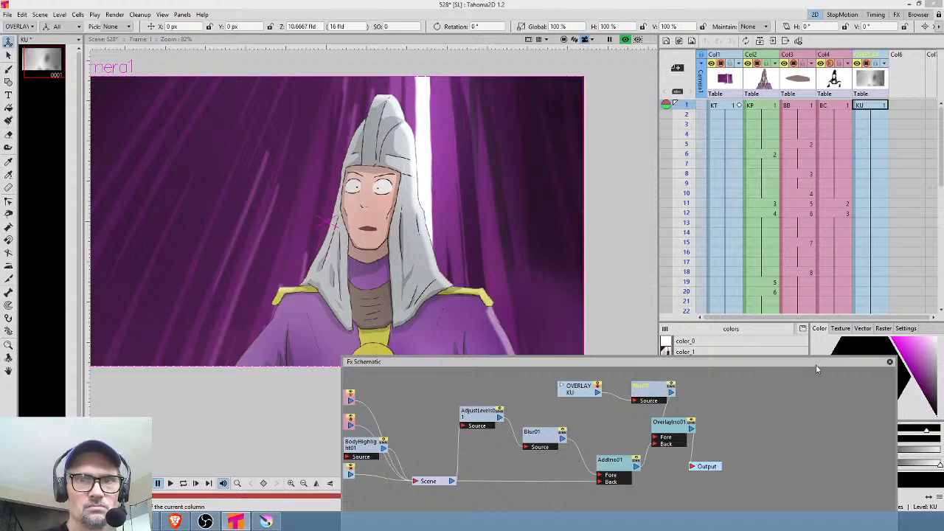
left_click(889, 361)
scroll(464, 269, "down", 2)
scroll(464, 265, "up", 3)
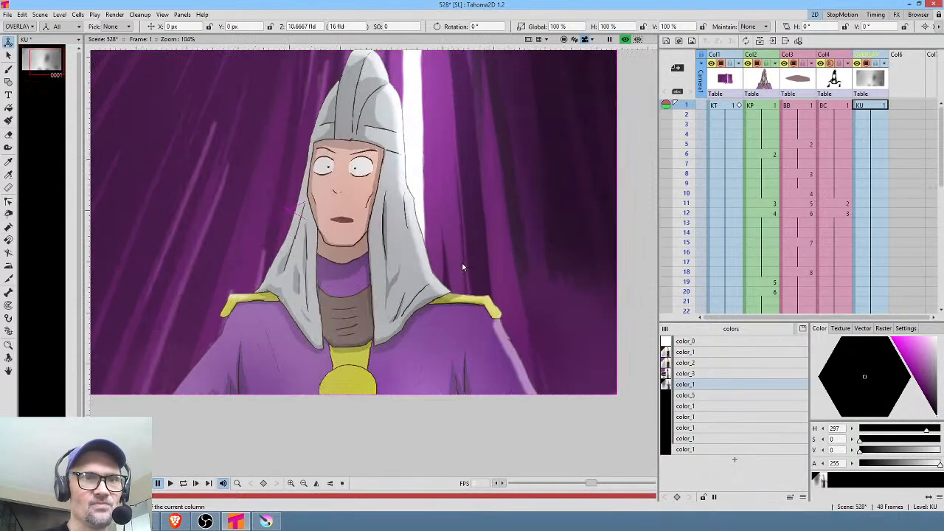
Open the output settings and set the save folder to +SCENES/528/RENDER/.
left_click(115, 15)
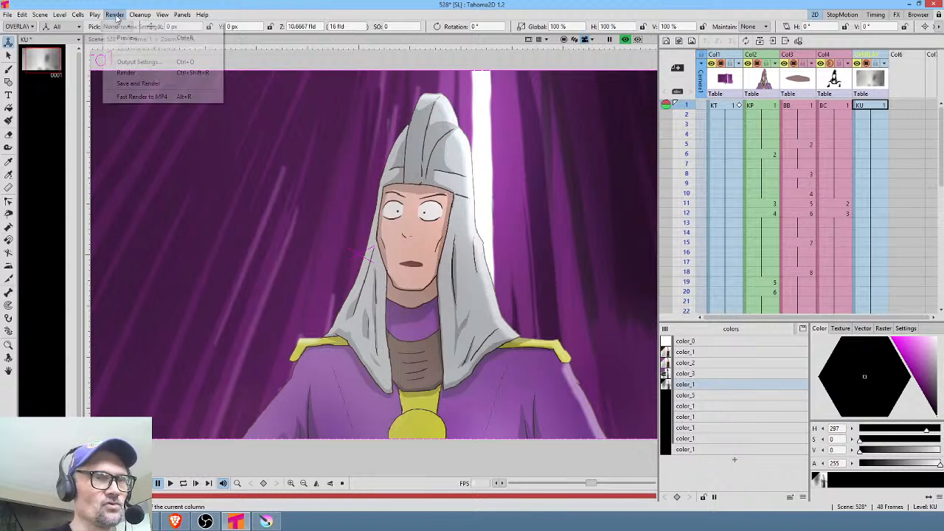
left_click(135, 62)
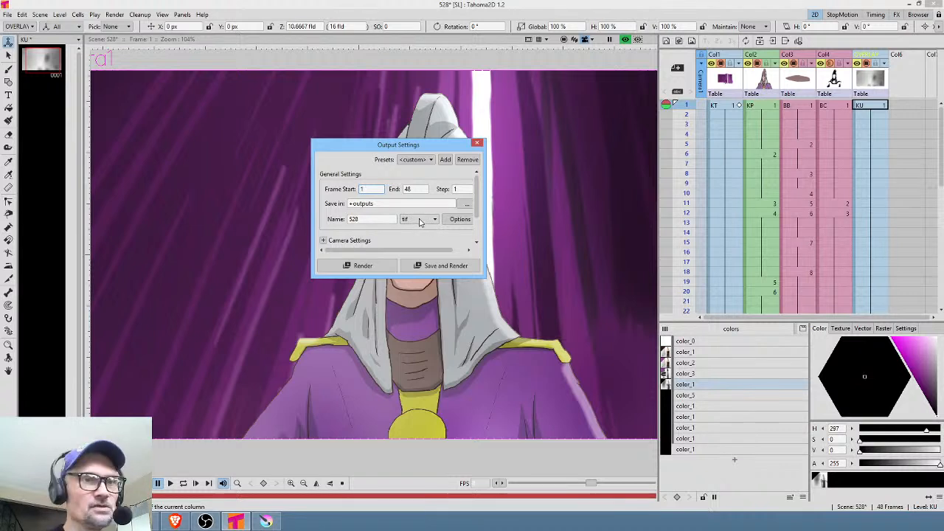
left_click(406, 204)
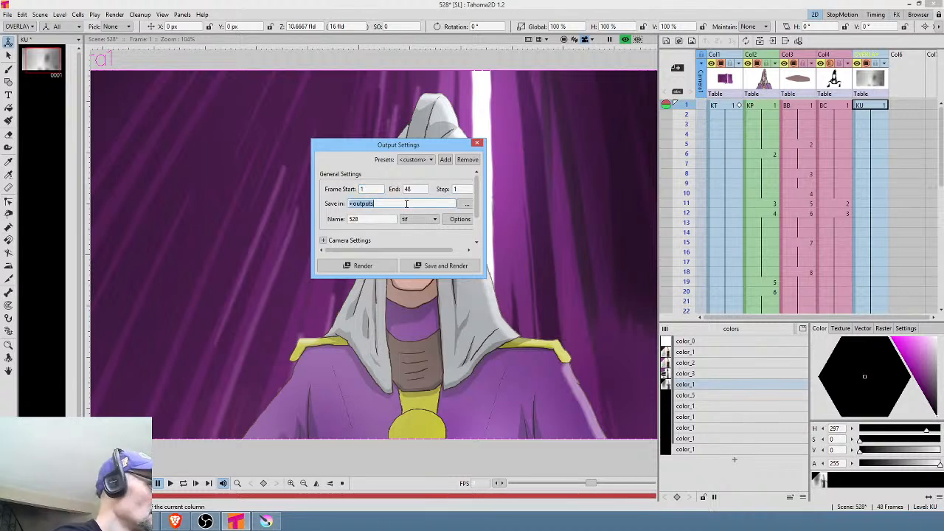
type("+SCENES/")
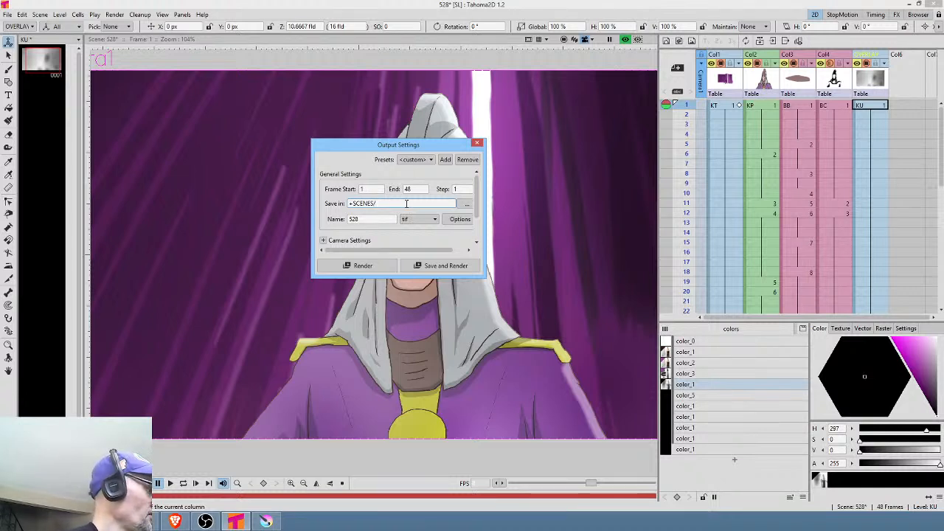
type("528")
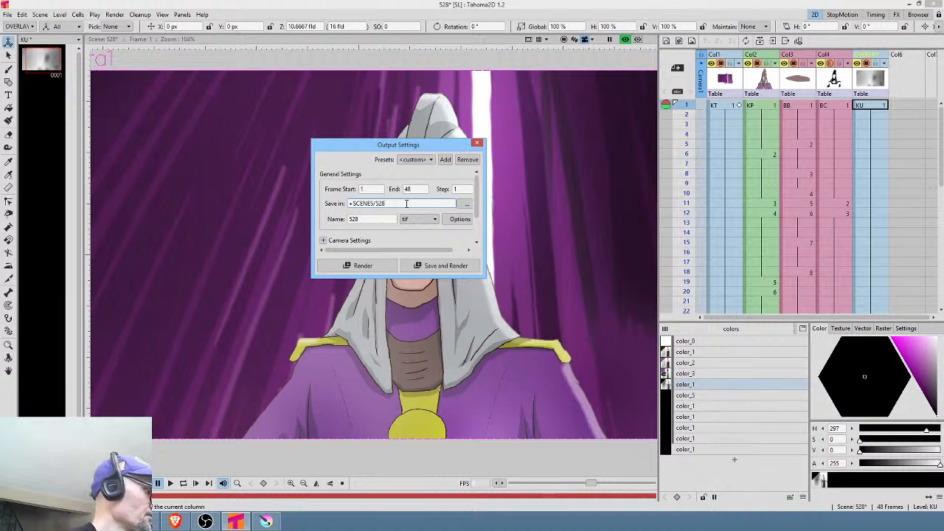
type("/RENDER/")
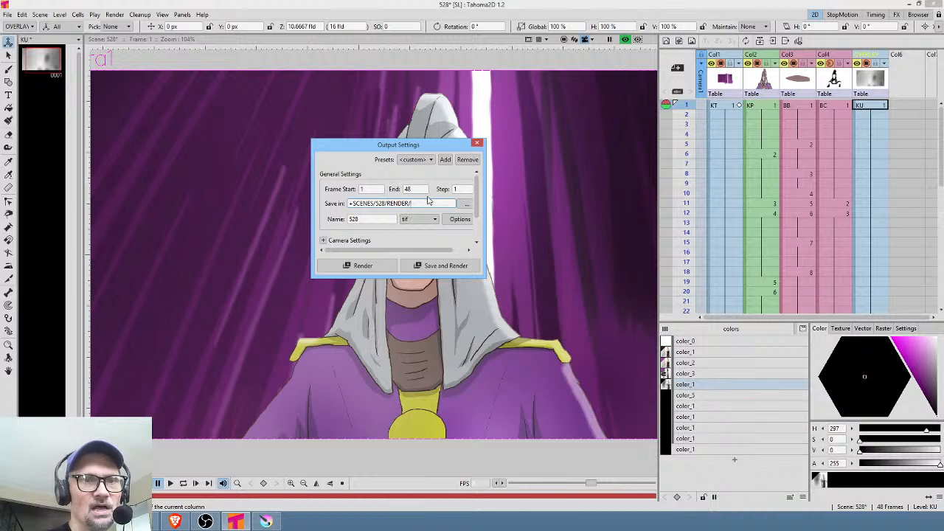
Replace the save folder path with +scenes\528\render\, in lowercase with backslashes.
left_click_drag(430, 202, 310, 205)
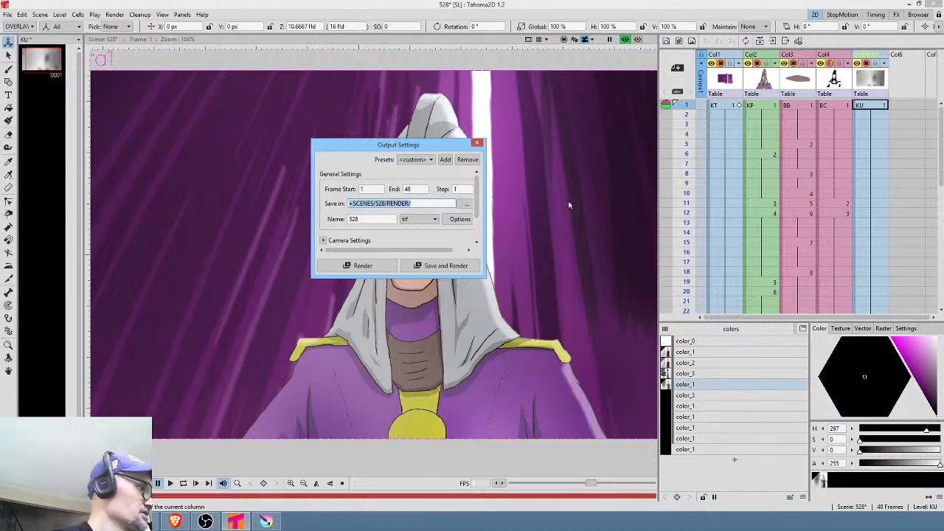
type("+")
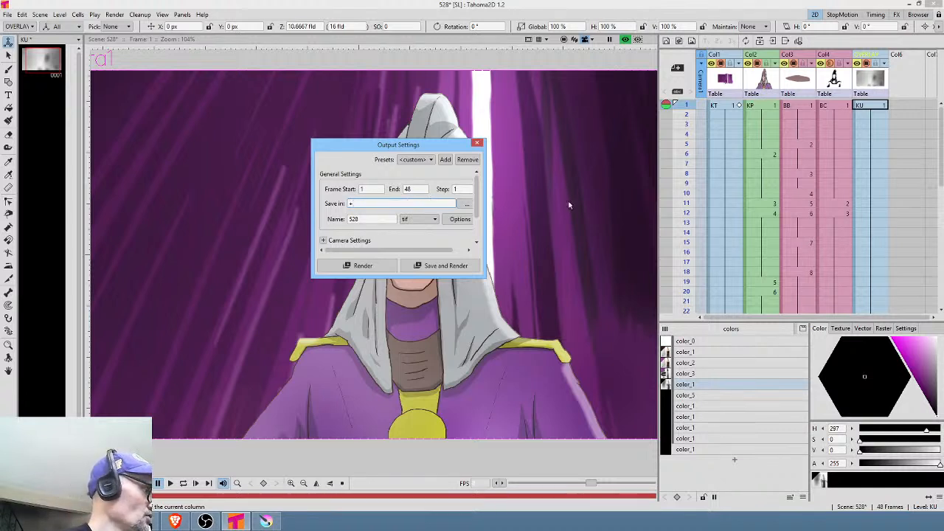
type("scenes\\528\\render\\")
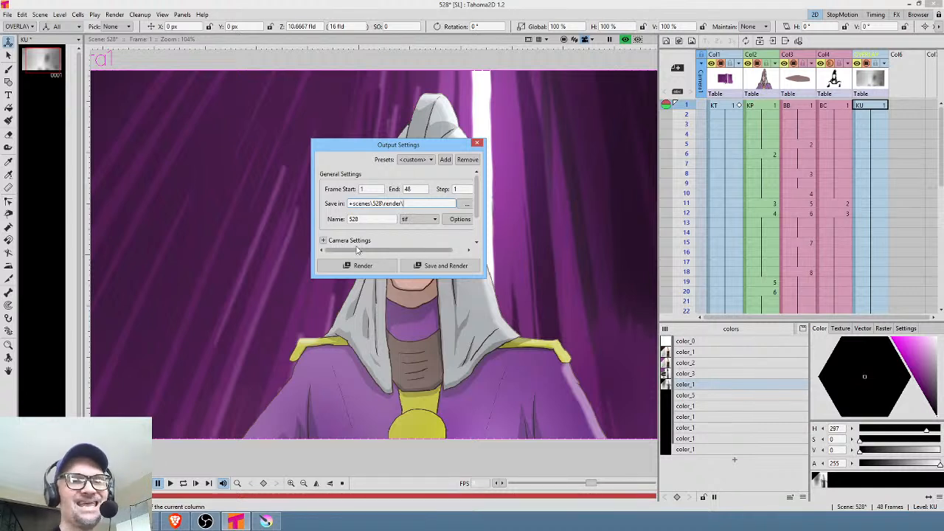
Set the output format to jpg, widen the output settings dialog, and save and render the scene.
left_click(417, 219)
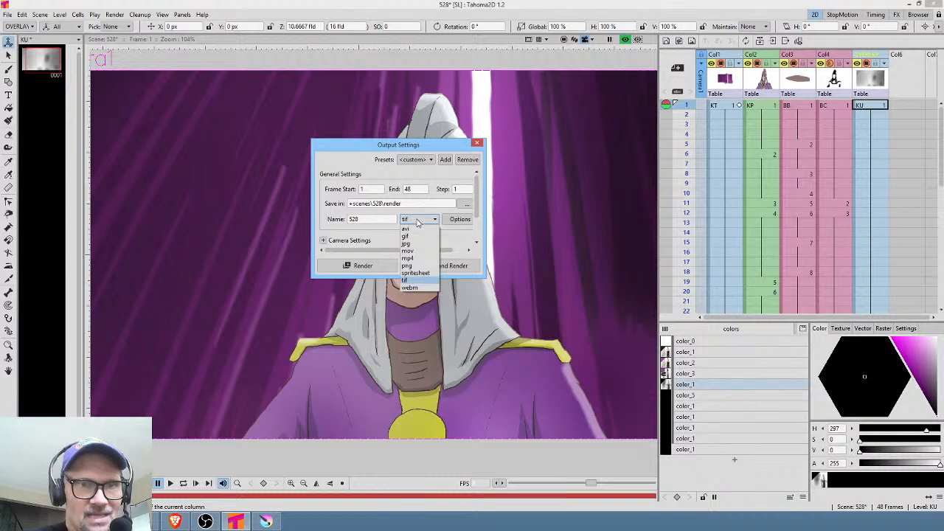
left_click(423, 244)
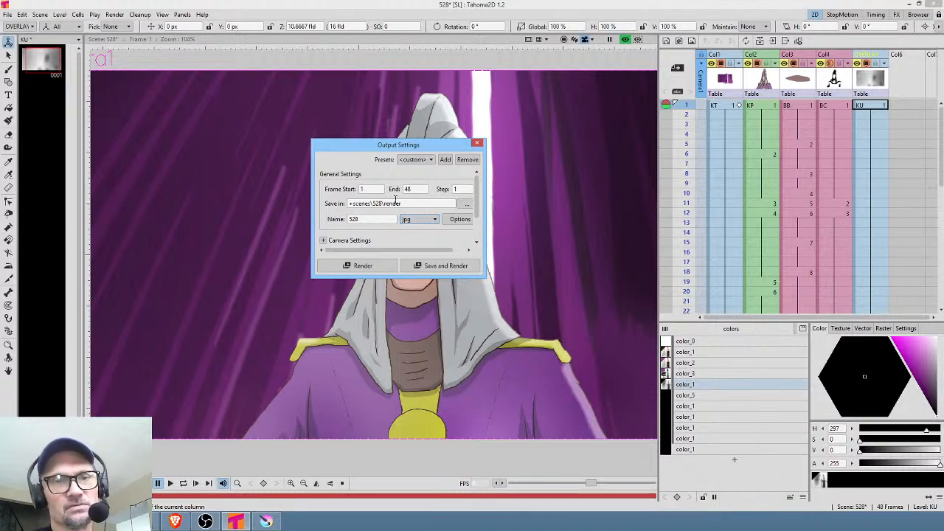
left_click_drag(311, 215, 280, 214)
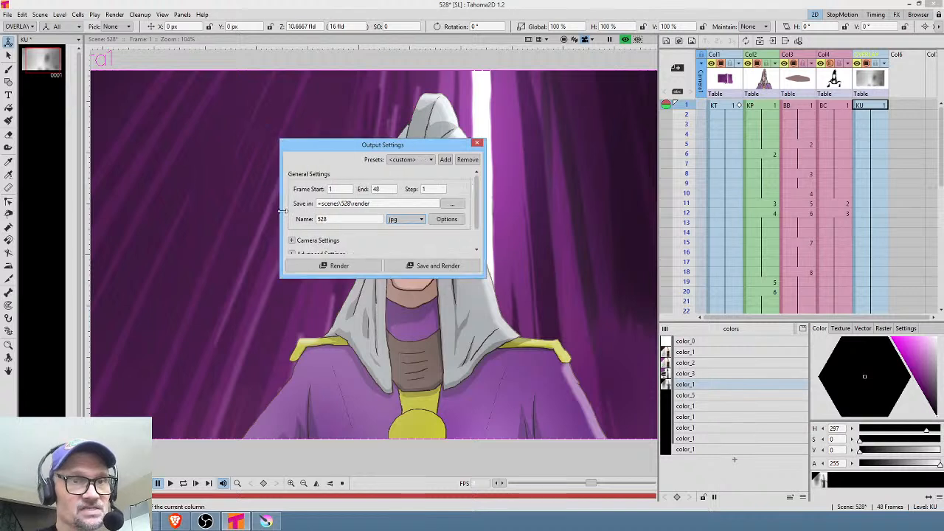
left_click(410, 264)
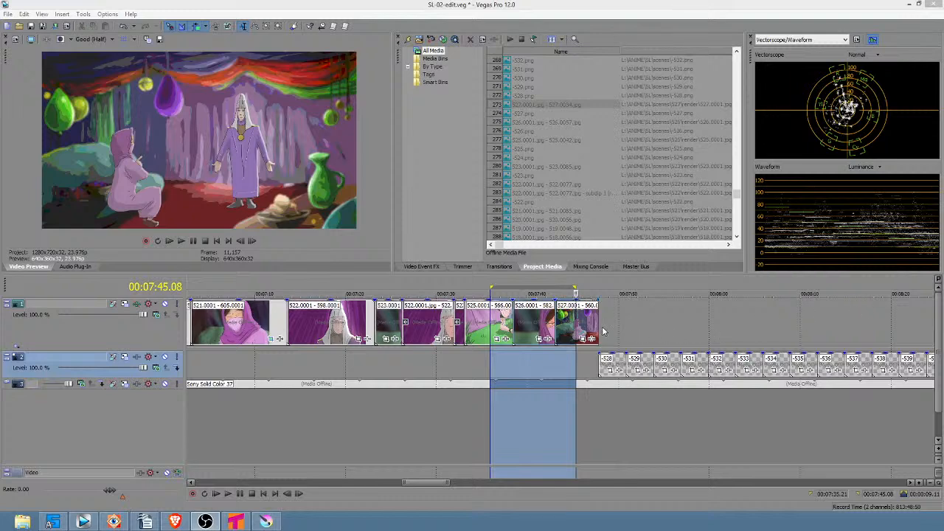
In Vegas Pro, place the cursor at the end of the 527 clip and set the 528 image sequence's frame rate to 8.
left_click(597, 325)
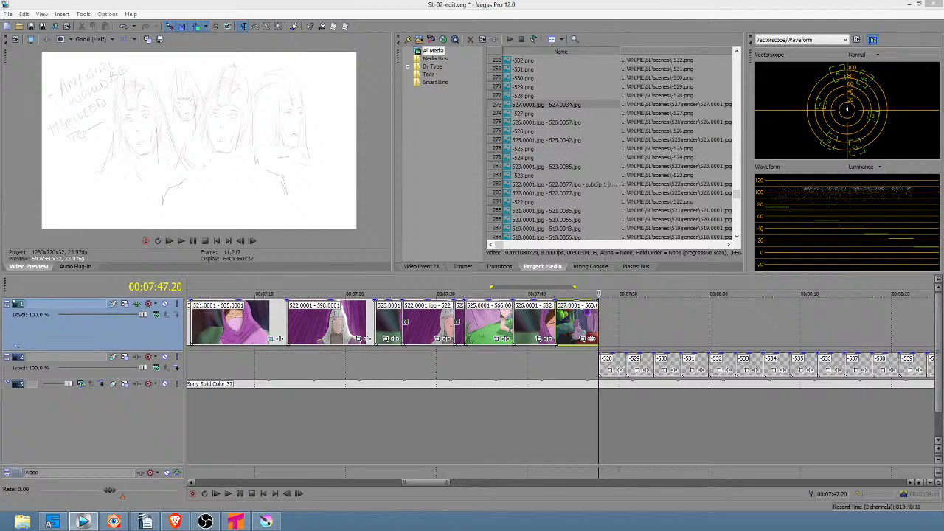
left_click(509, 229)
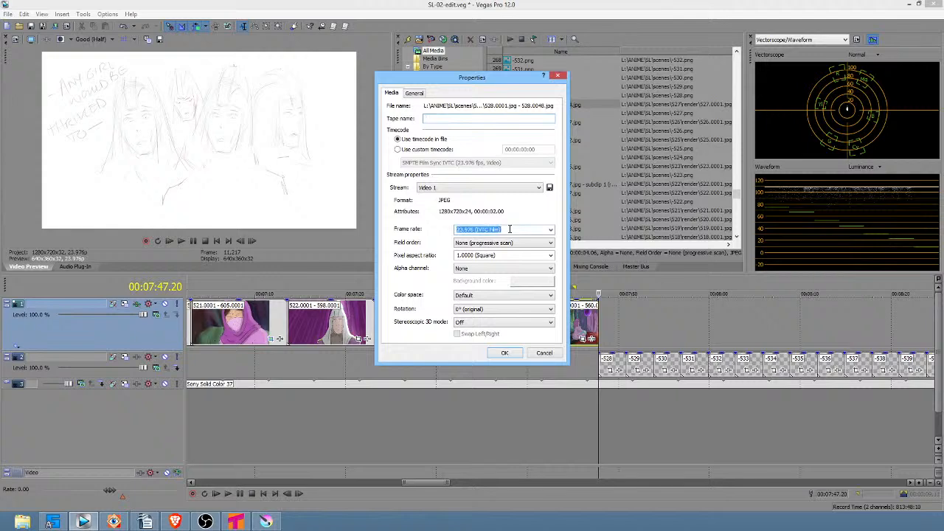
type("8")
left_click(505, 353)
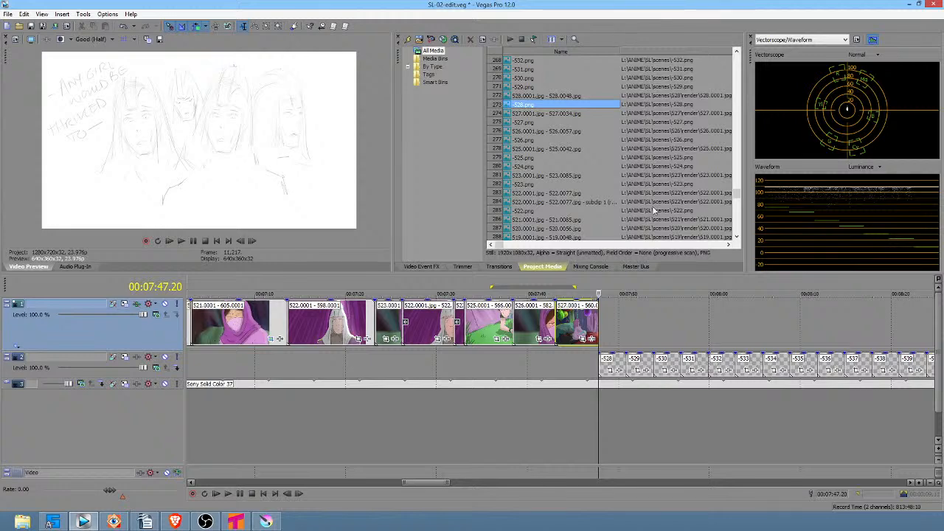
Place the 528.0001.jpg - 528.0048.jpg sequence on the upper video track directly after clip 527 and disable its resampling.
left_click(570, 101)
left_click_drag(569, 101, 621, 329)
right_click(621, 329)
left_click(649, 318)
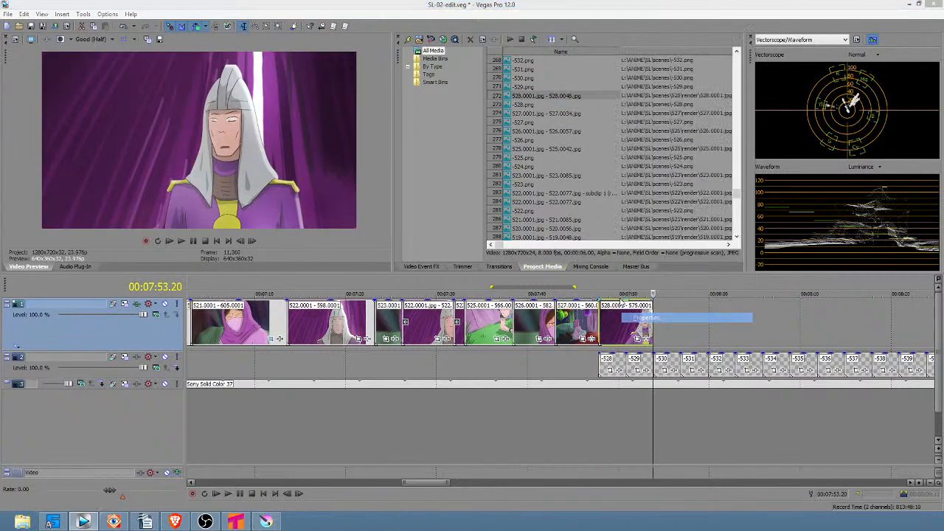
left_click(409, 202)
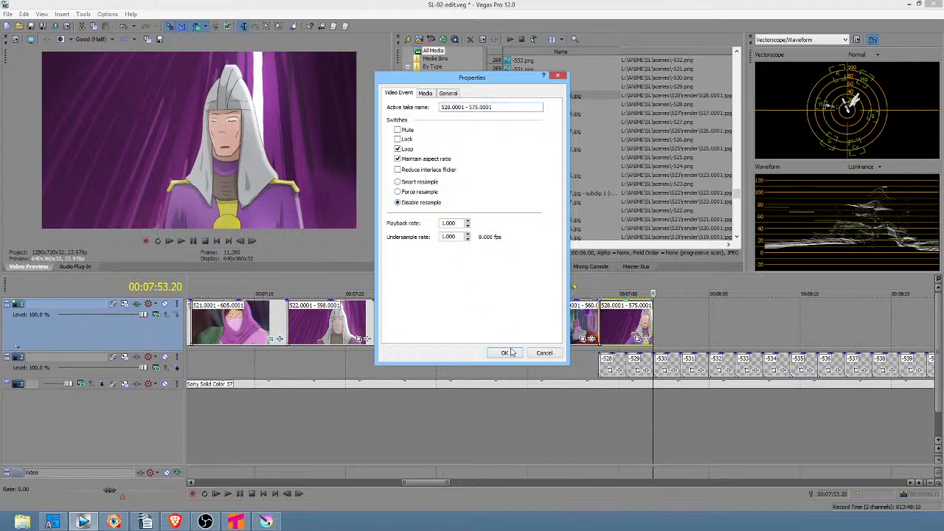
left_click(505, 352)
Delete the -528 placeholder, align the placeholders from -529 onward with the new clip's end, and put the cursor within clip 527.
left_click_drag(606, 366, 680, 365)
key("Delete")
left_click(654, 361)
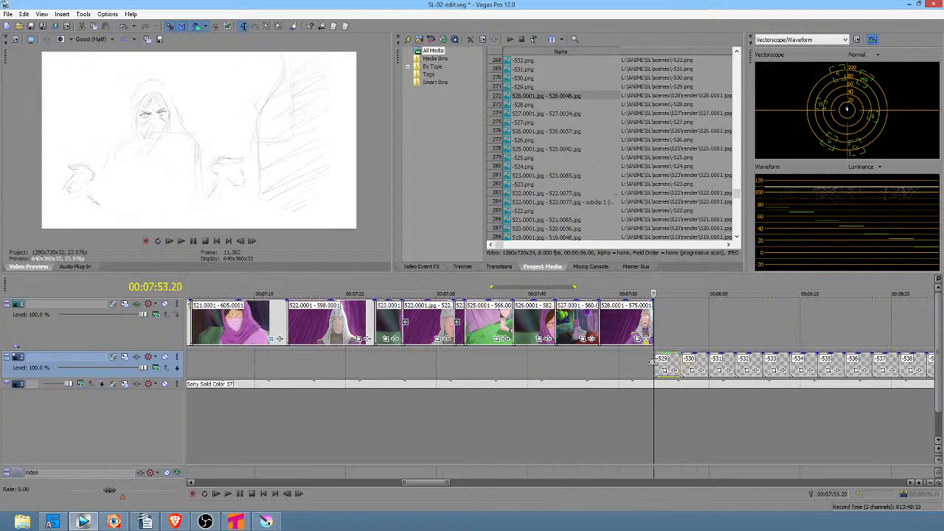
left_click(578, 366)
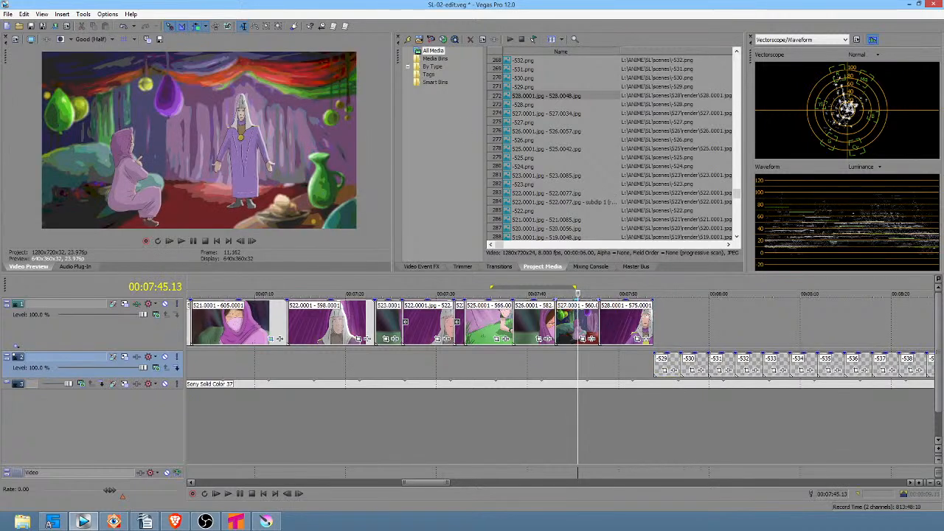